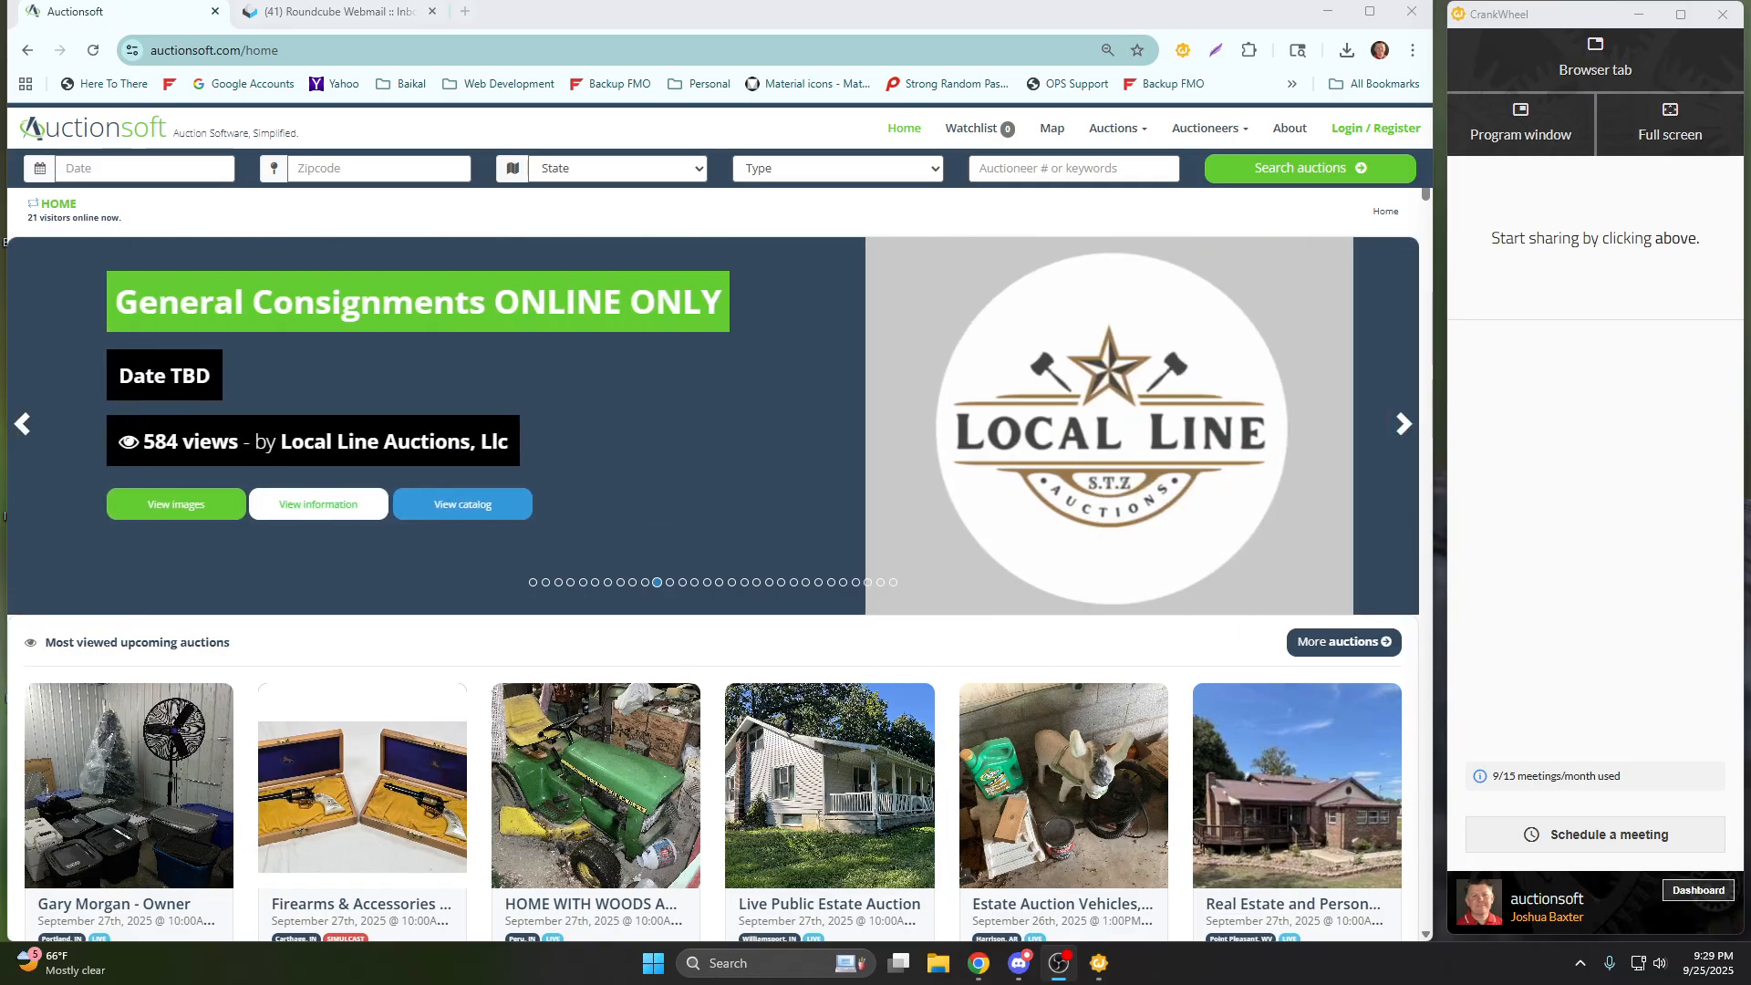
Start sharing the Auctionsoft browser tab with viewers through CrankWheel.
left_click(1595, 69)
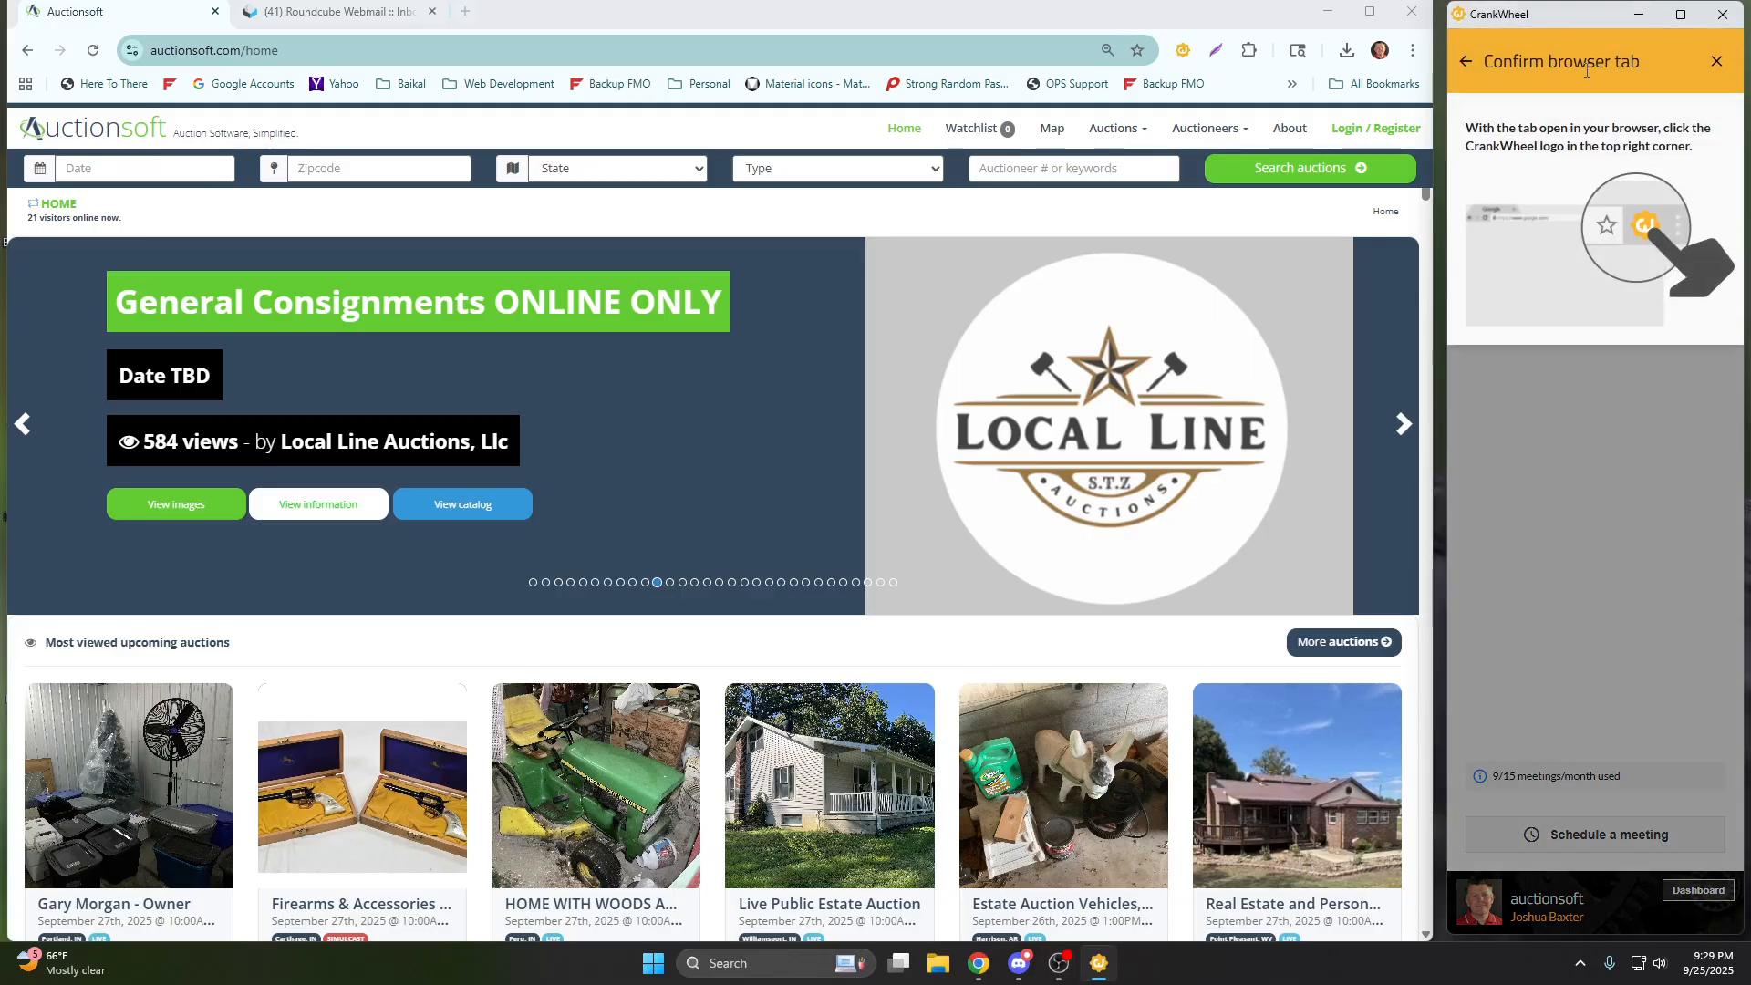
left_click(1182, 55)
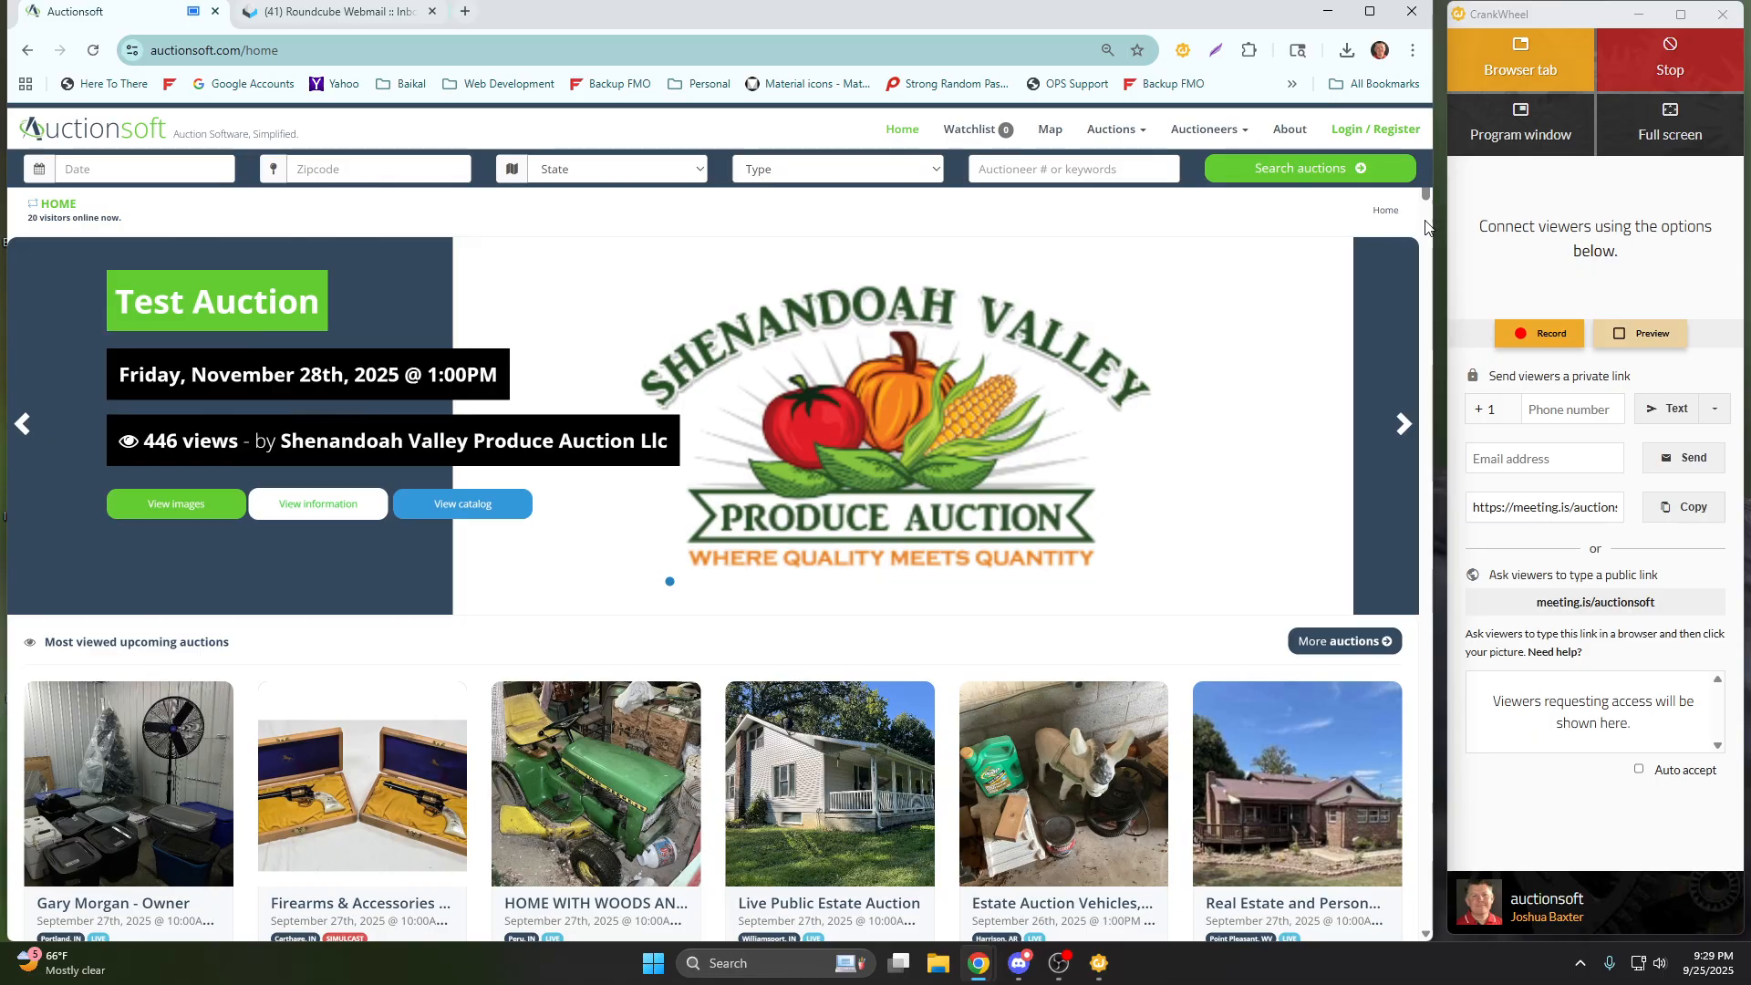
Clear the CrankWheel window off the screen and maximize the browser window showing Auctionsoft.
left_click_drag(1435, 219, 1522, 219)
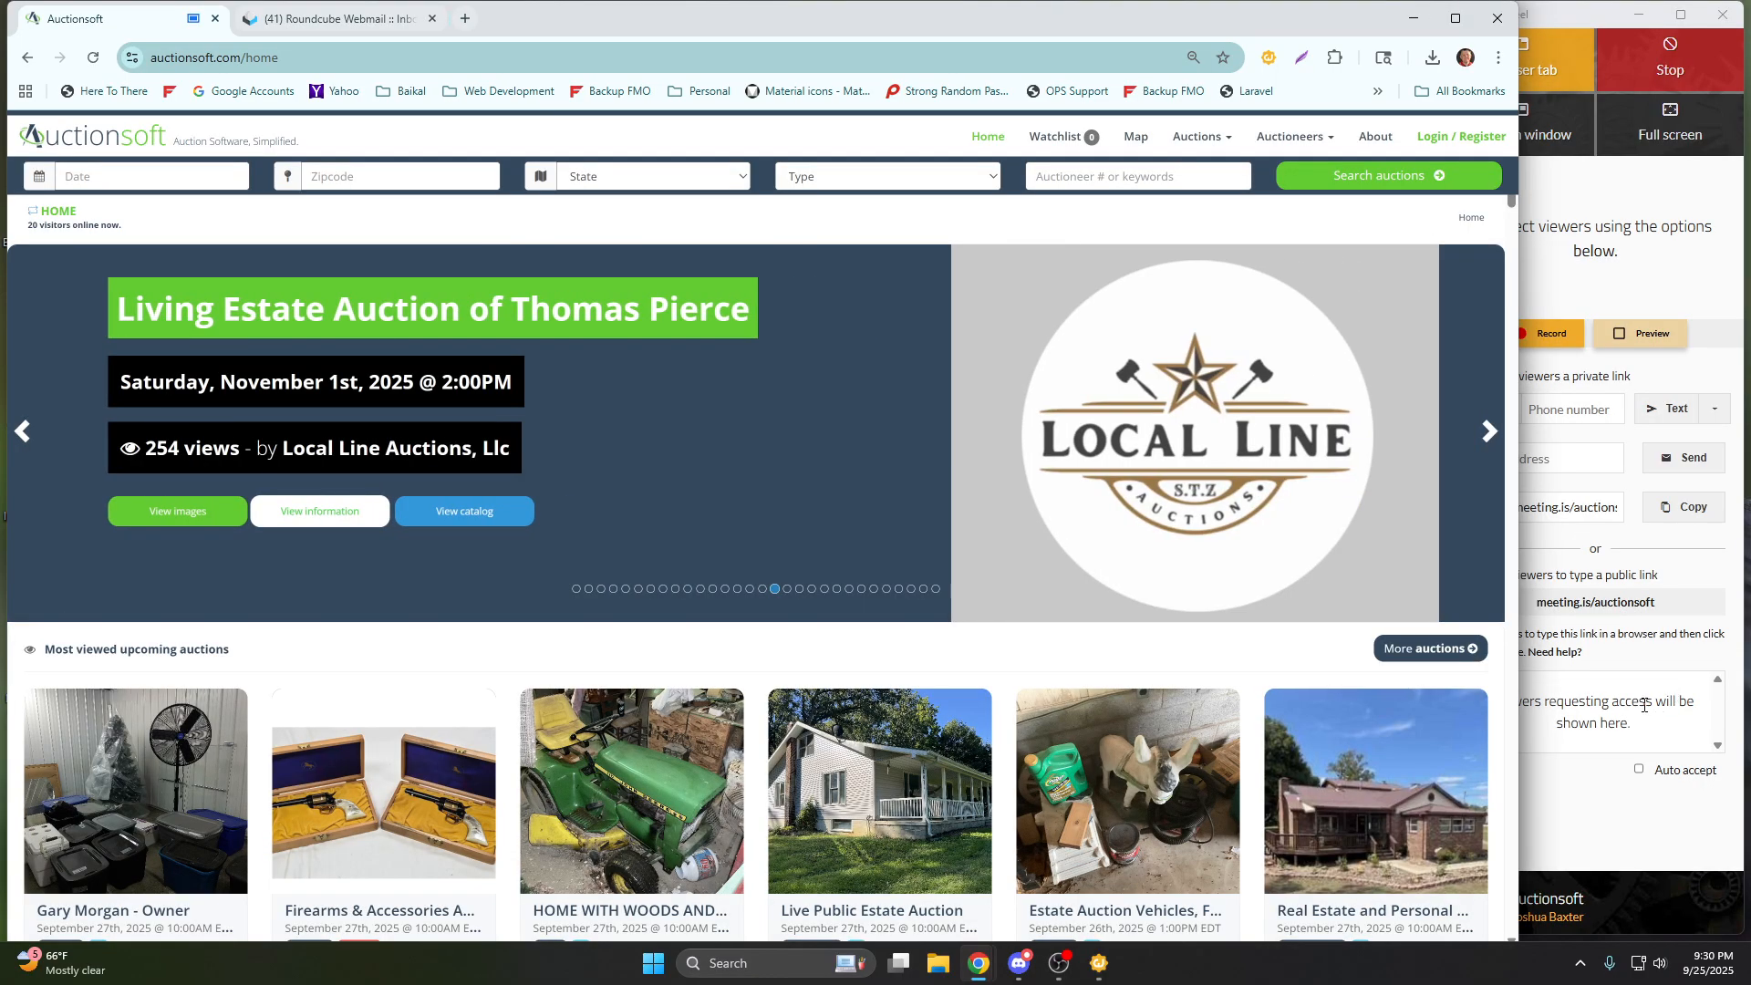
left_click(1649, 703)
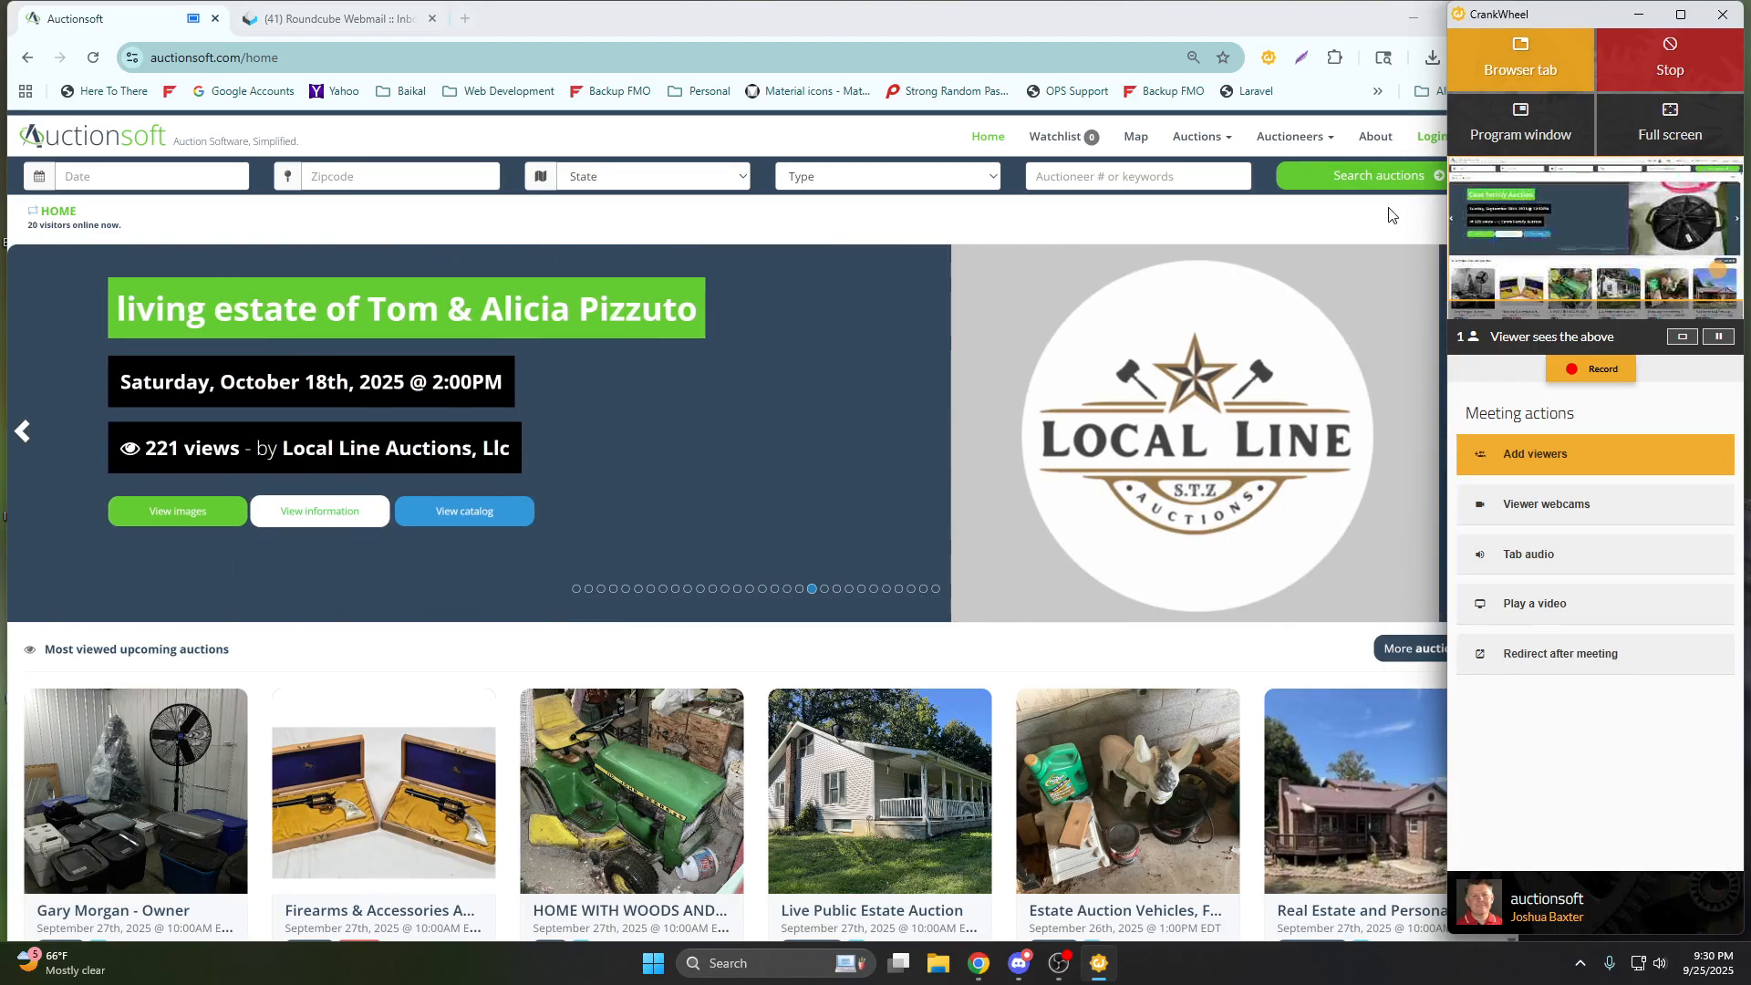
left_click_drag(1588, 20, 1750, 38)
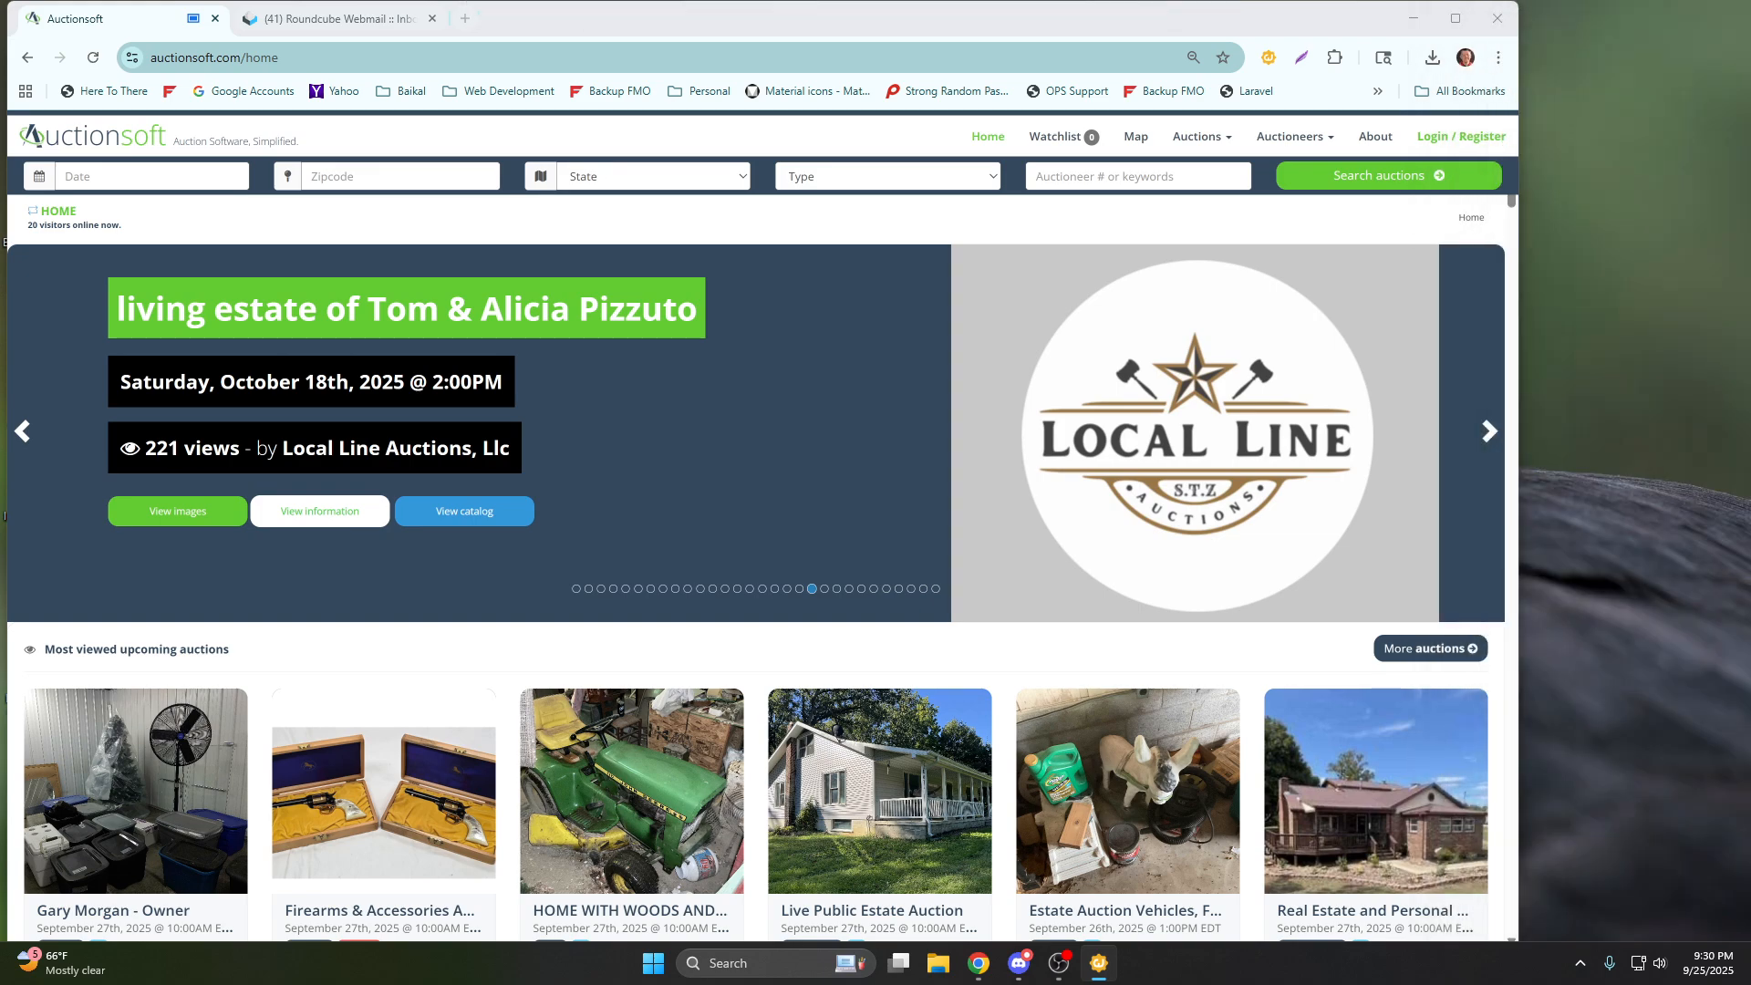
left_click(1456, 18)
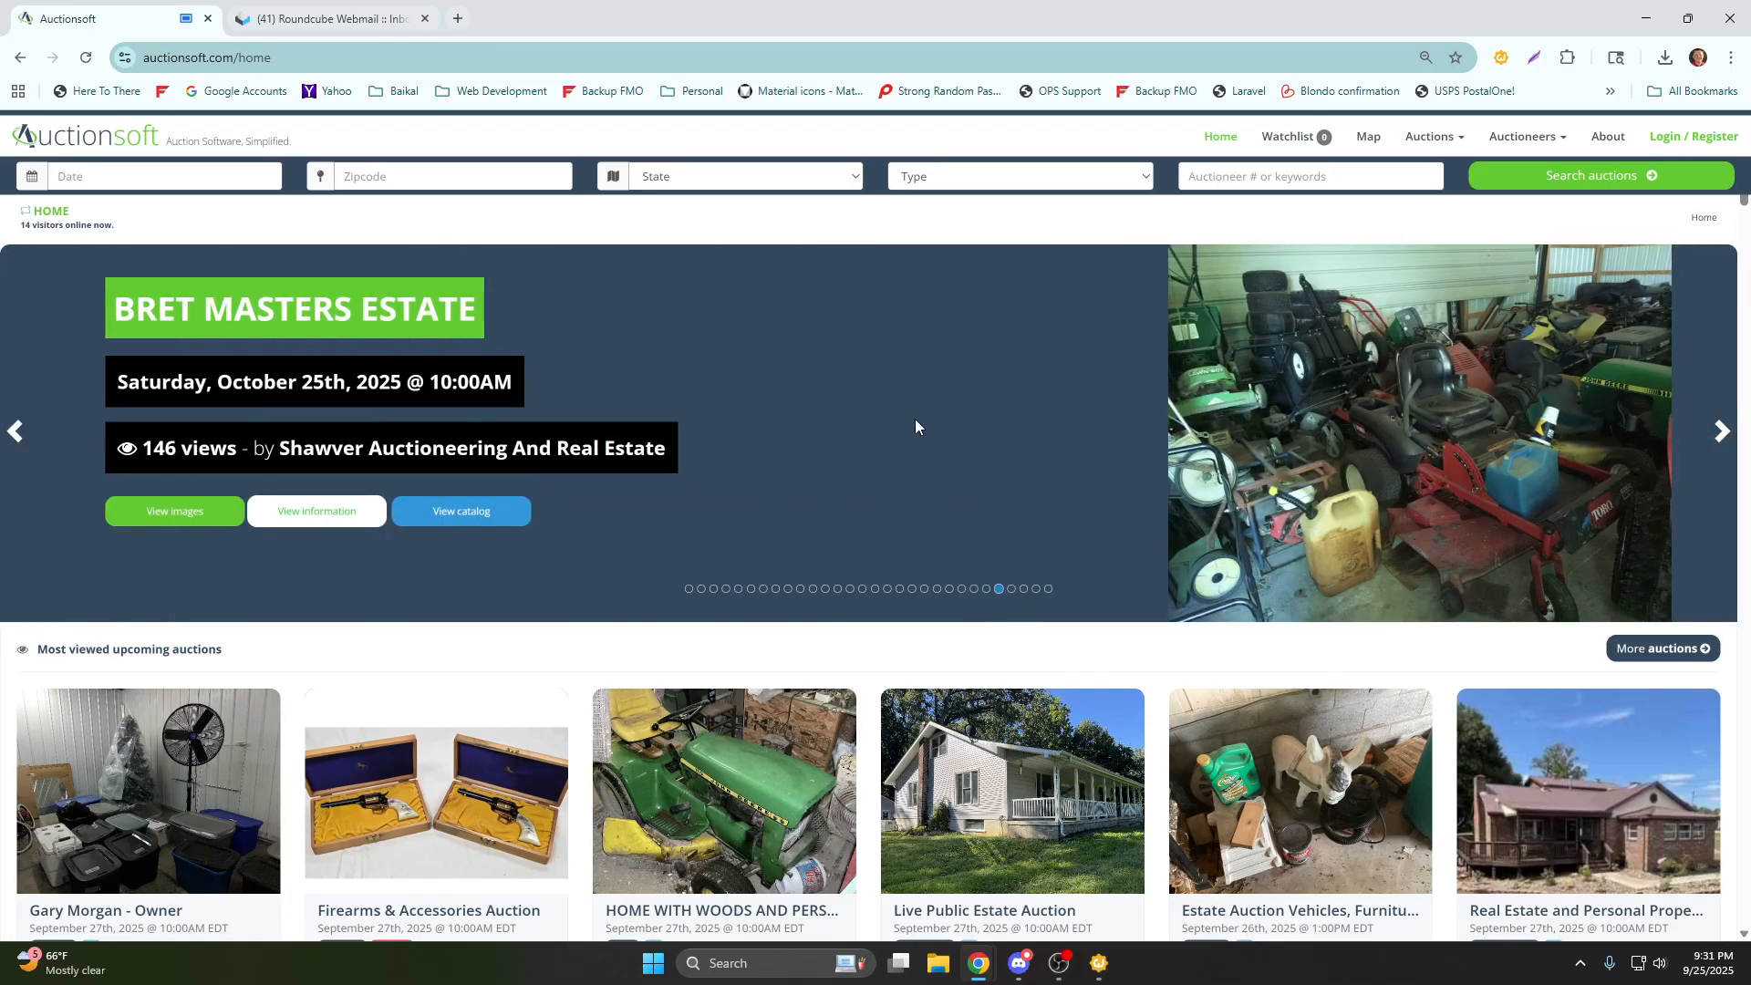
Look through the most viewed upcoming auctions on the Auctionsoft home page.
scroll(916, 420, "down", 4)
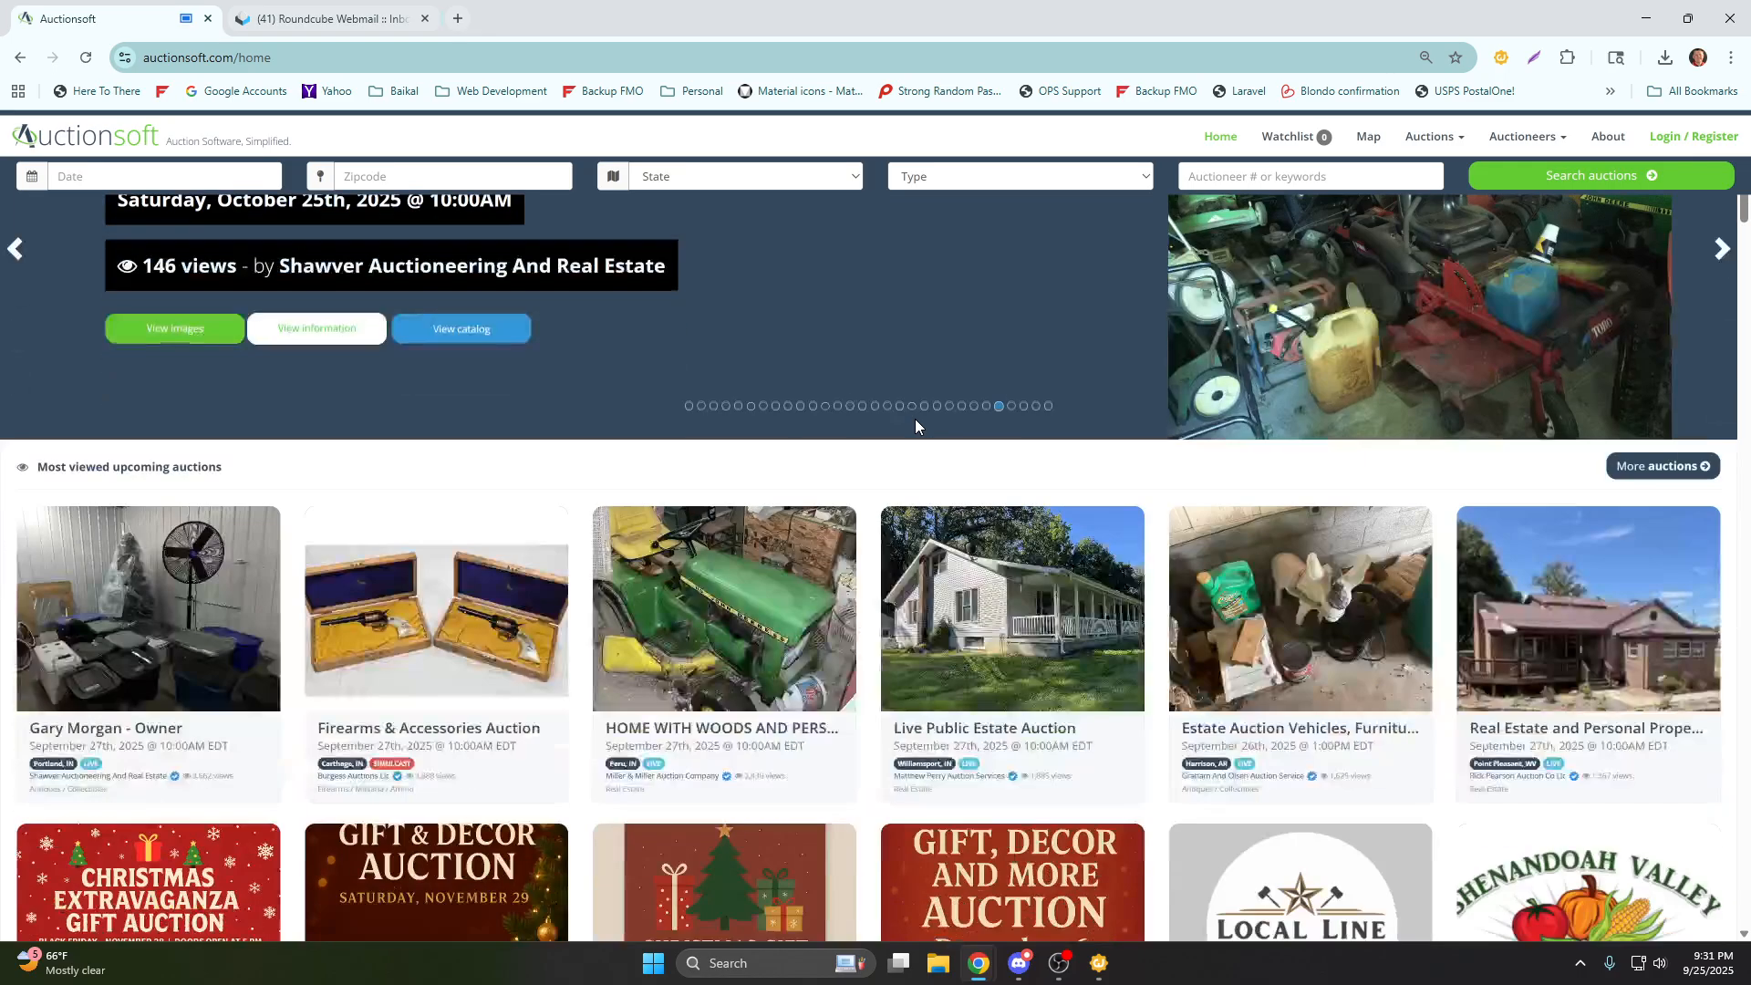
scroll(917, 426, "down", 1)
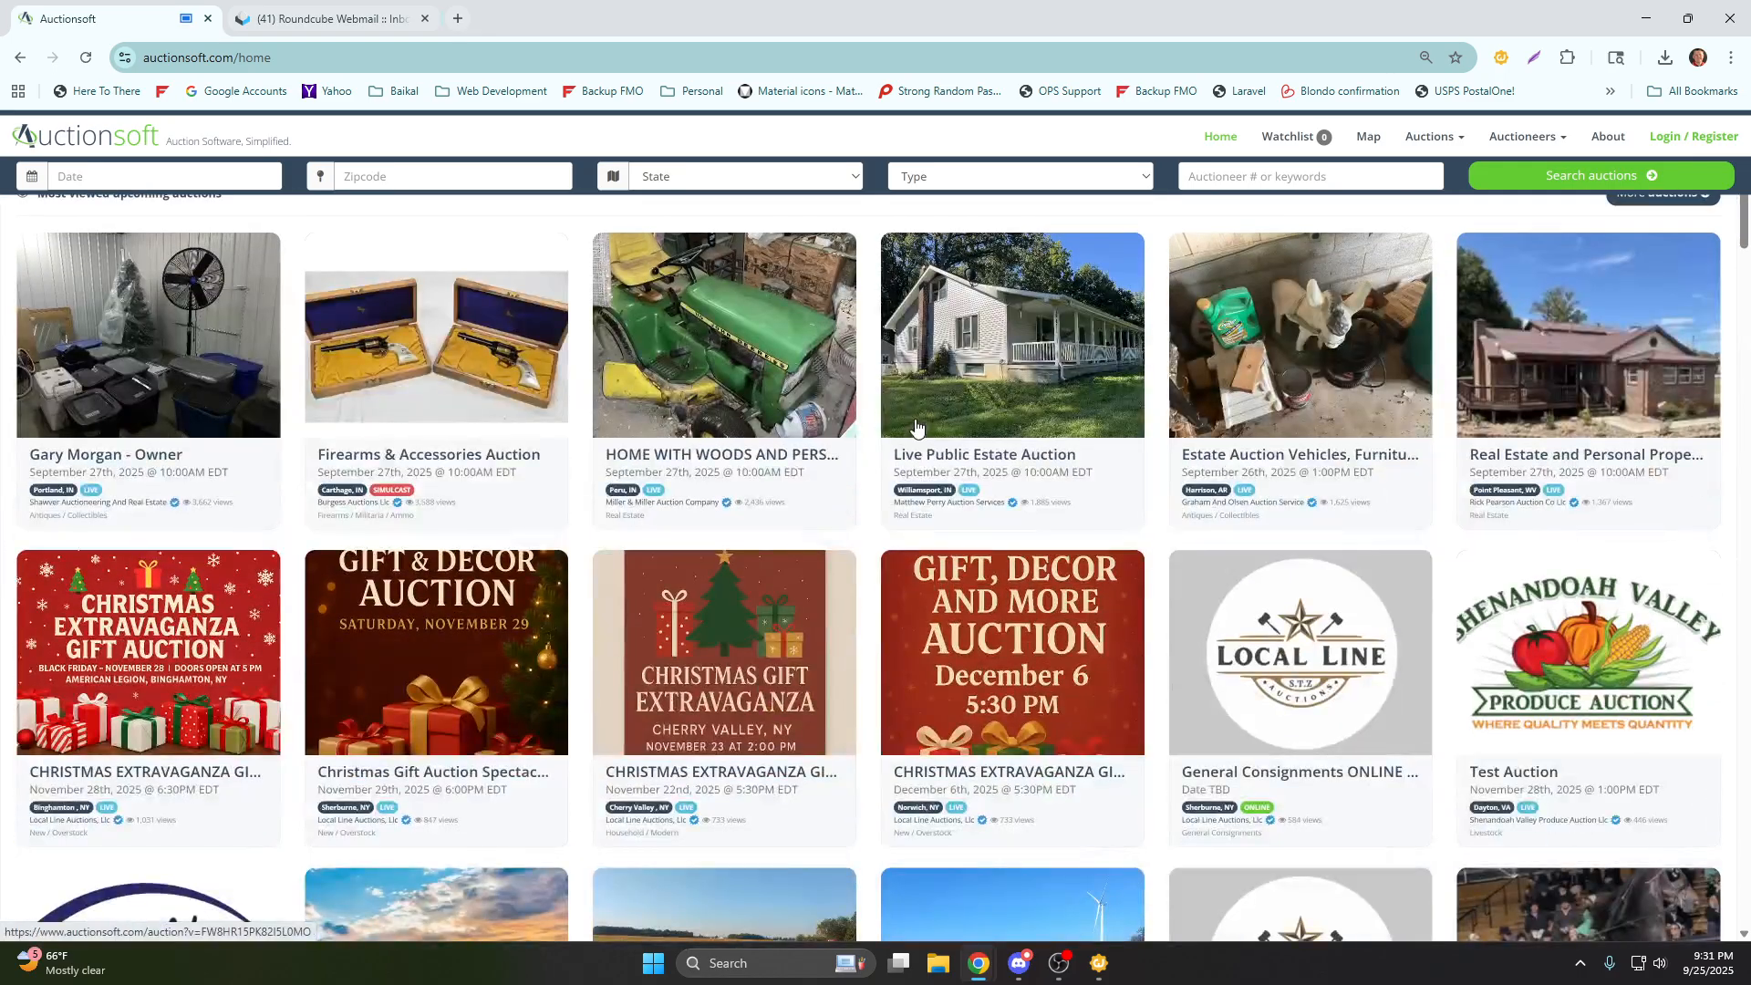
scroll(917, 426, "down", 3)
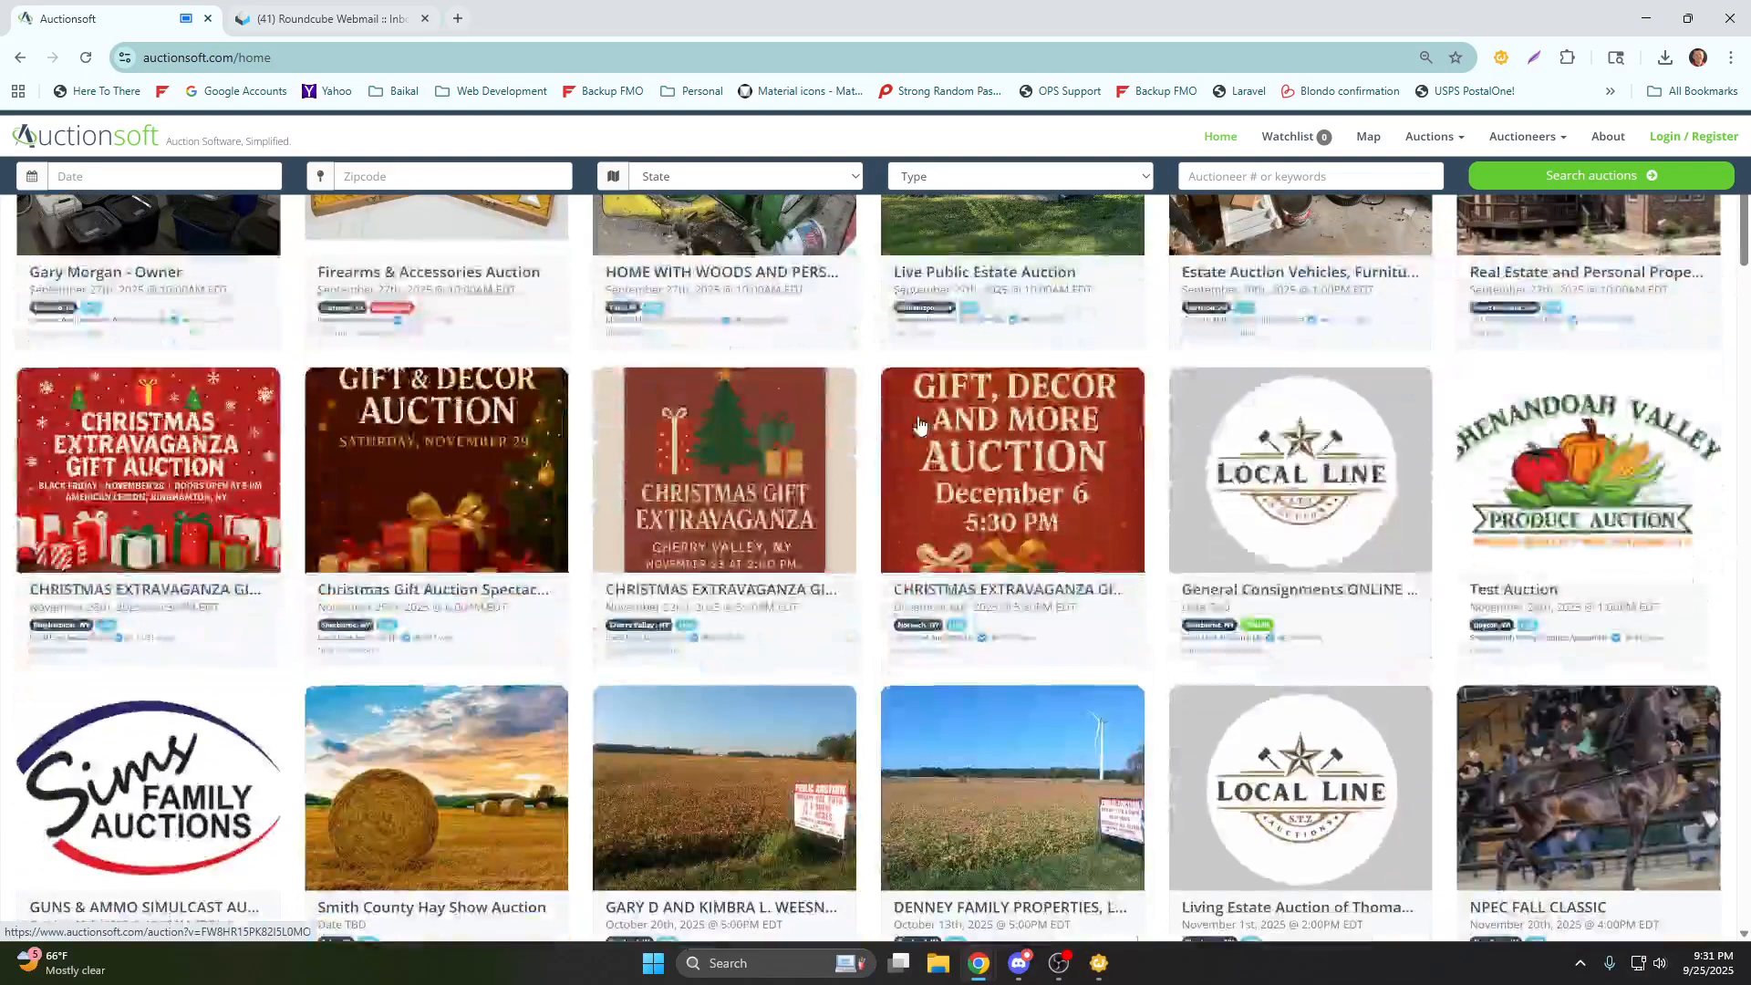
scroll(920, 425, "up", 4)
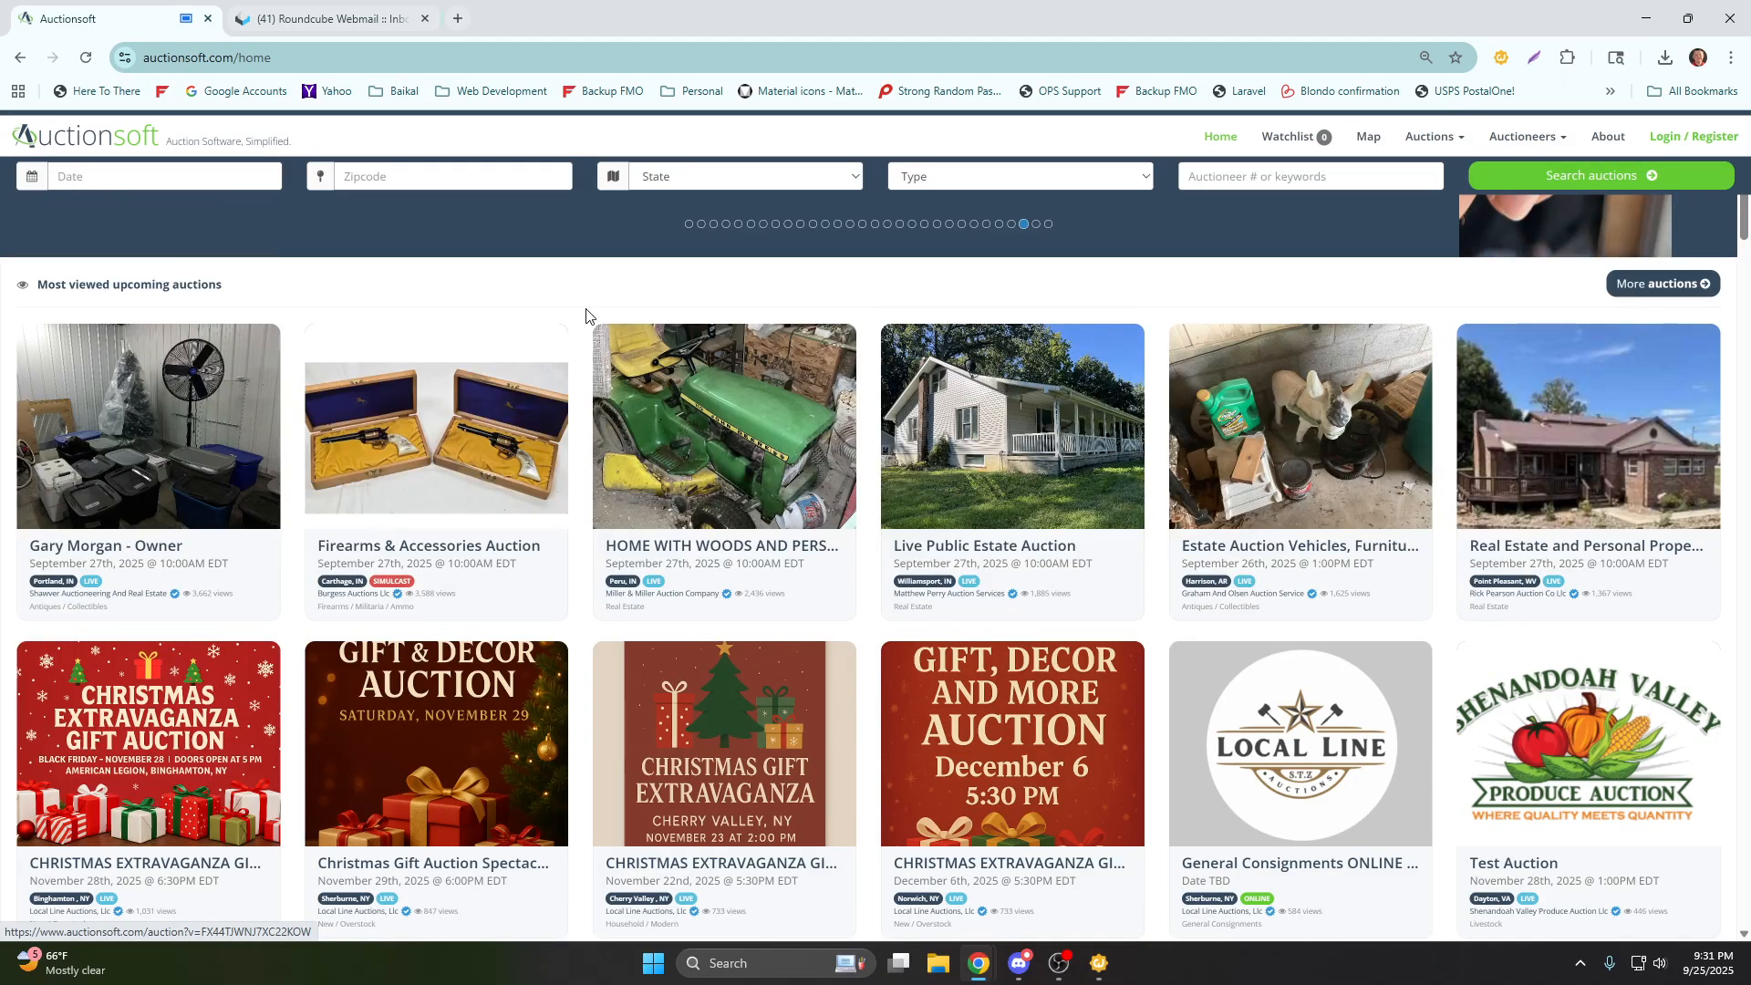
Open the Firearms & Accessories Auction listing, examine its auction images and return to the home page.
left_click(423, 475)
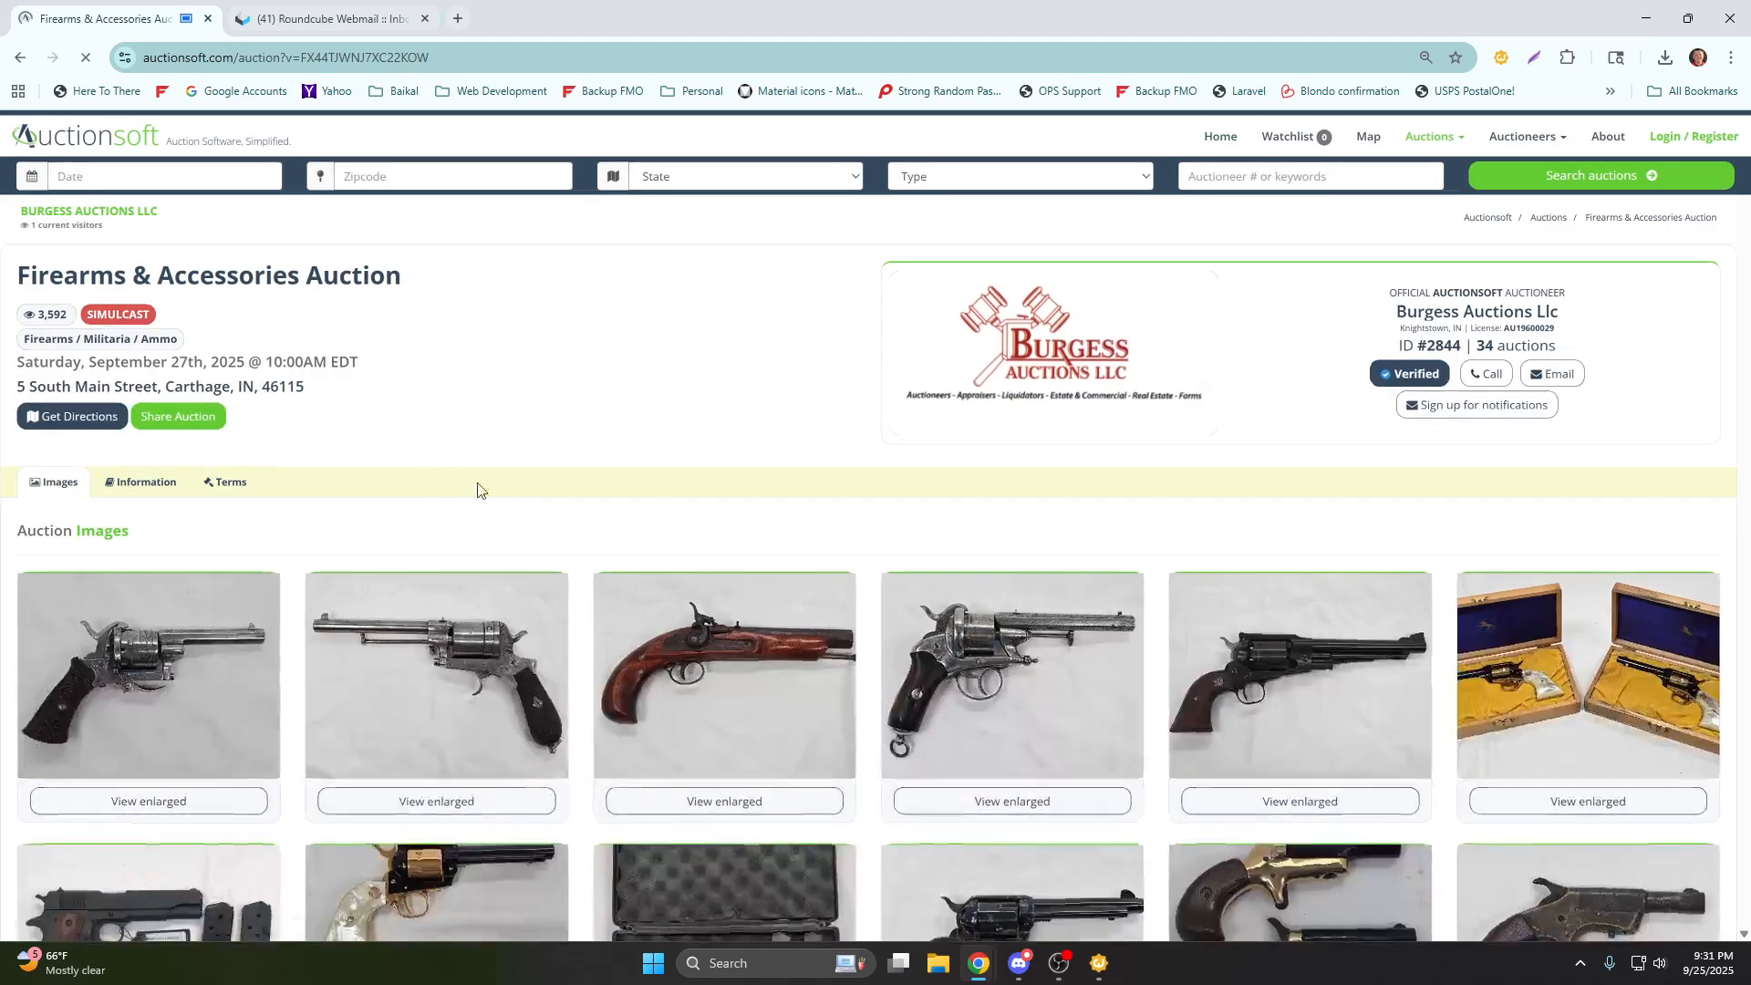
scroll(576, 489, "down", 2)
scroll(576, 491, "down", 1)
scroll(575, 492, "down", 6)
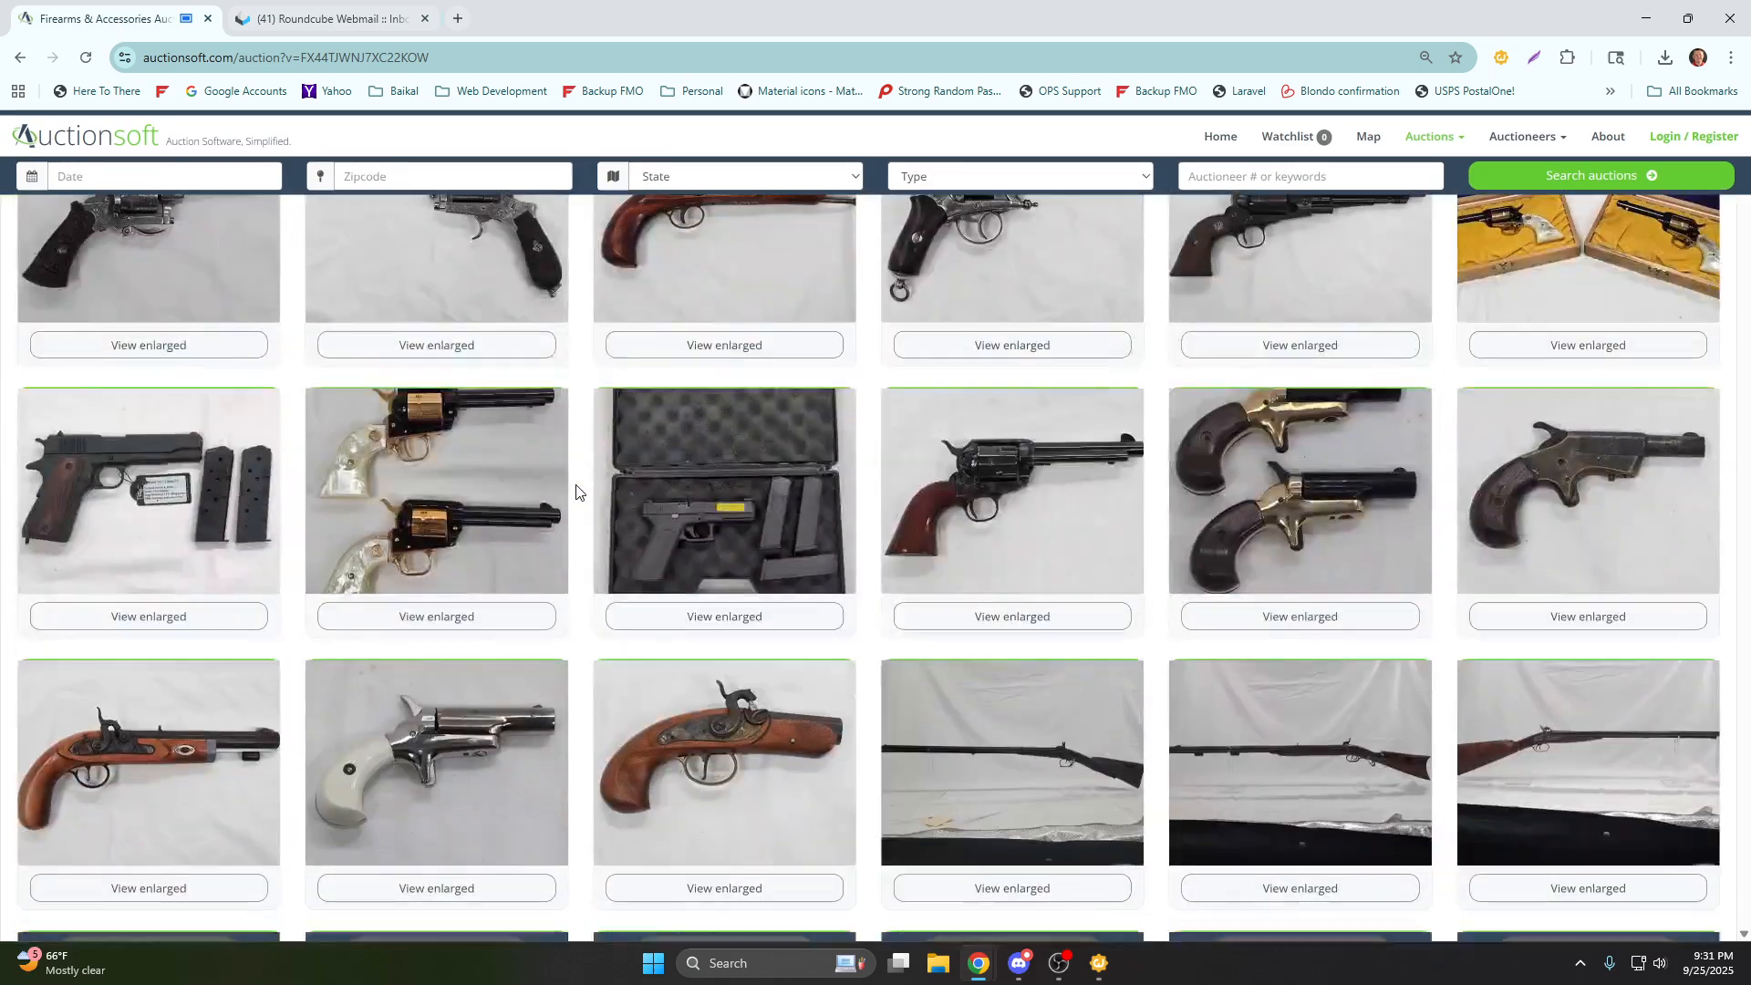
scroll(576, 491, "down", 3)
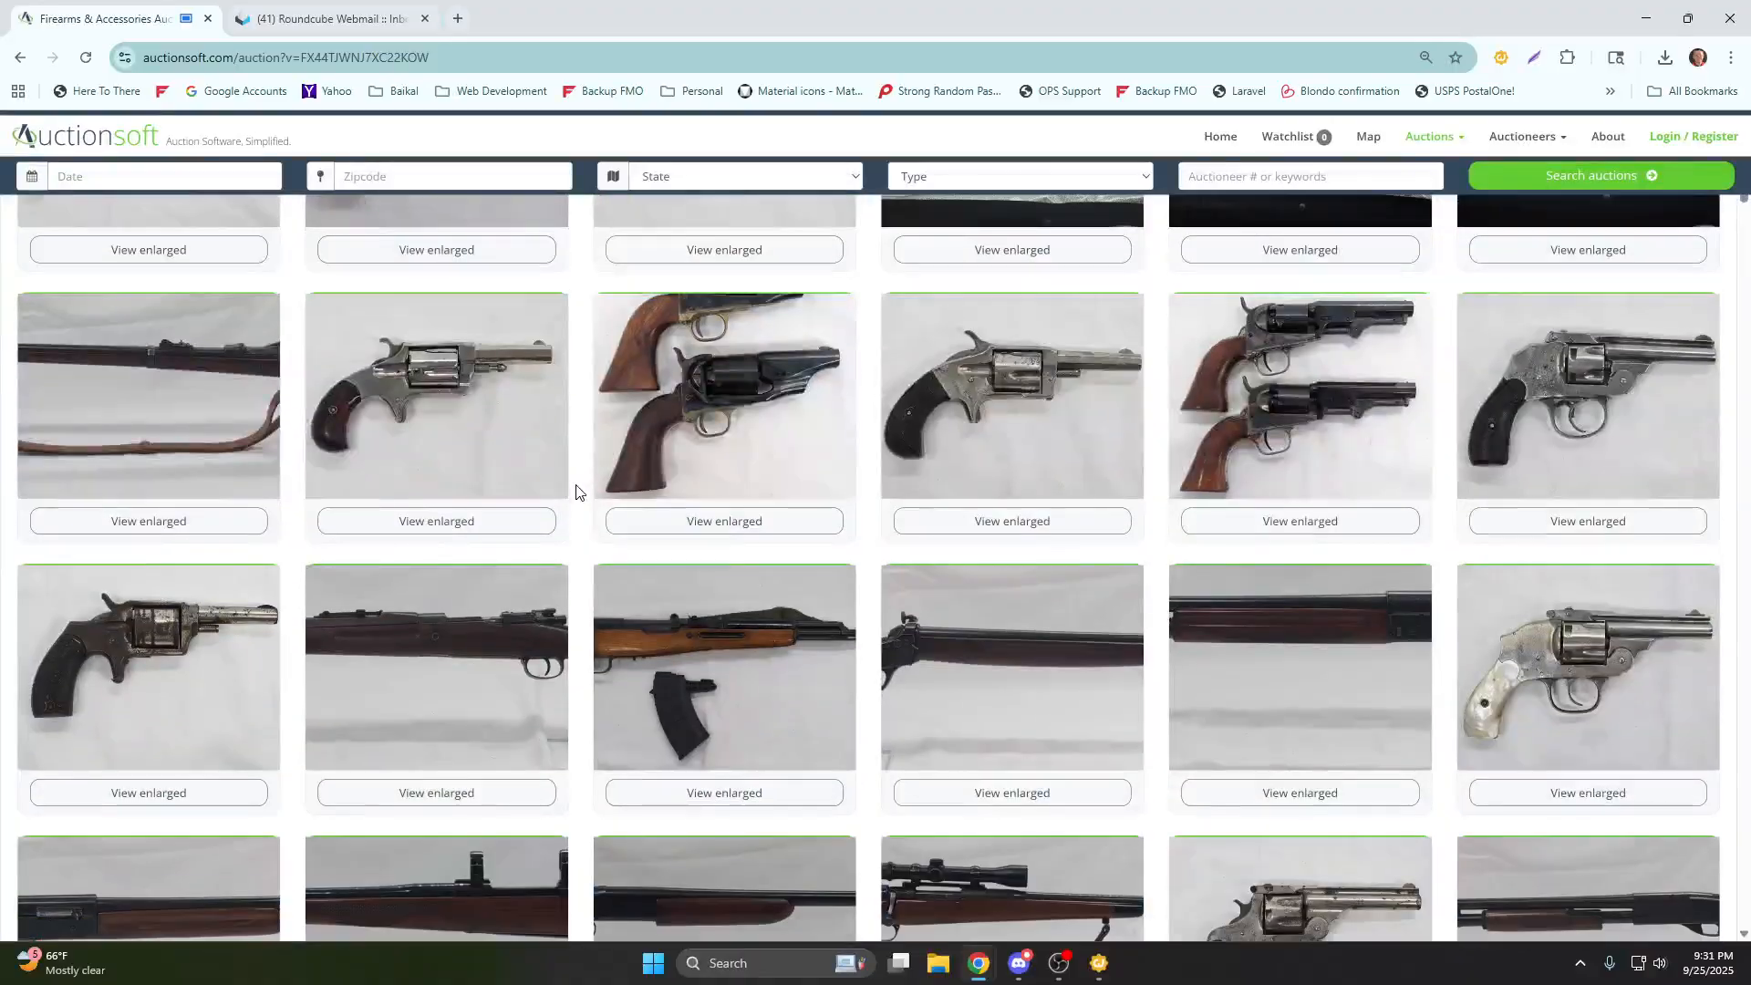
scroll(577, 490, "up", 3)
scroll(577, 489, "up", 8)
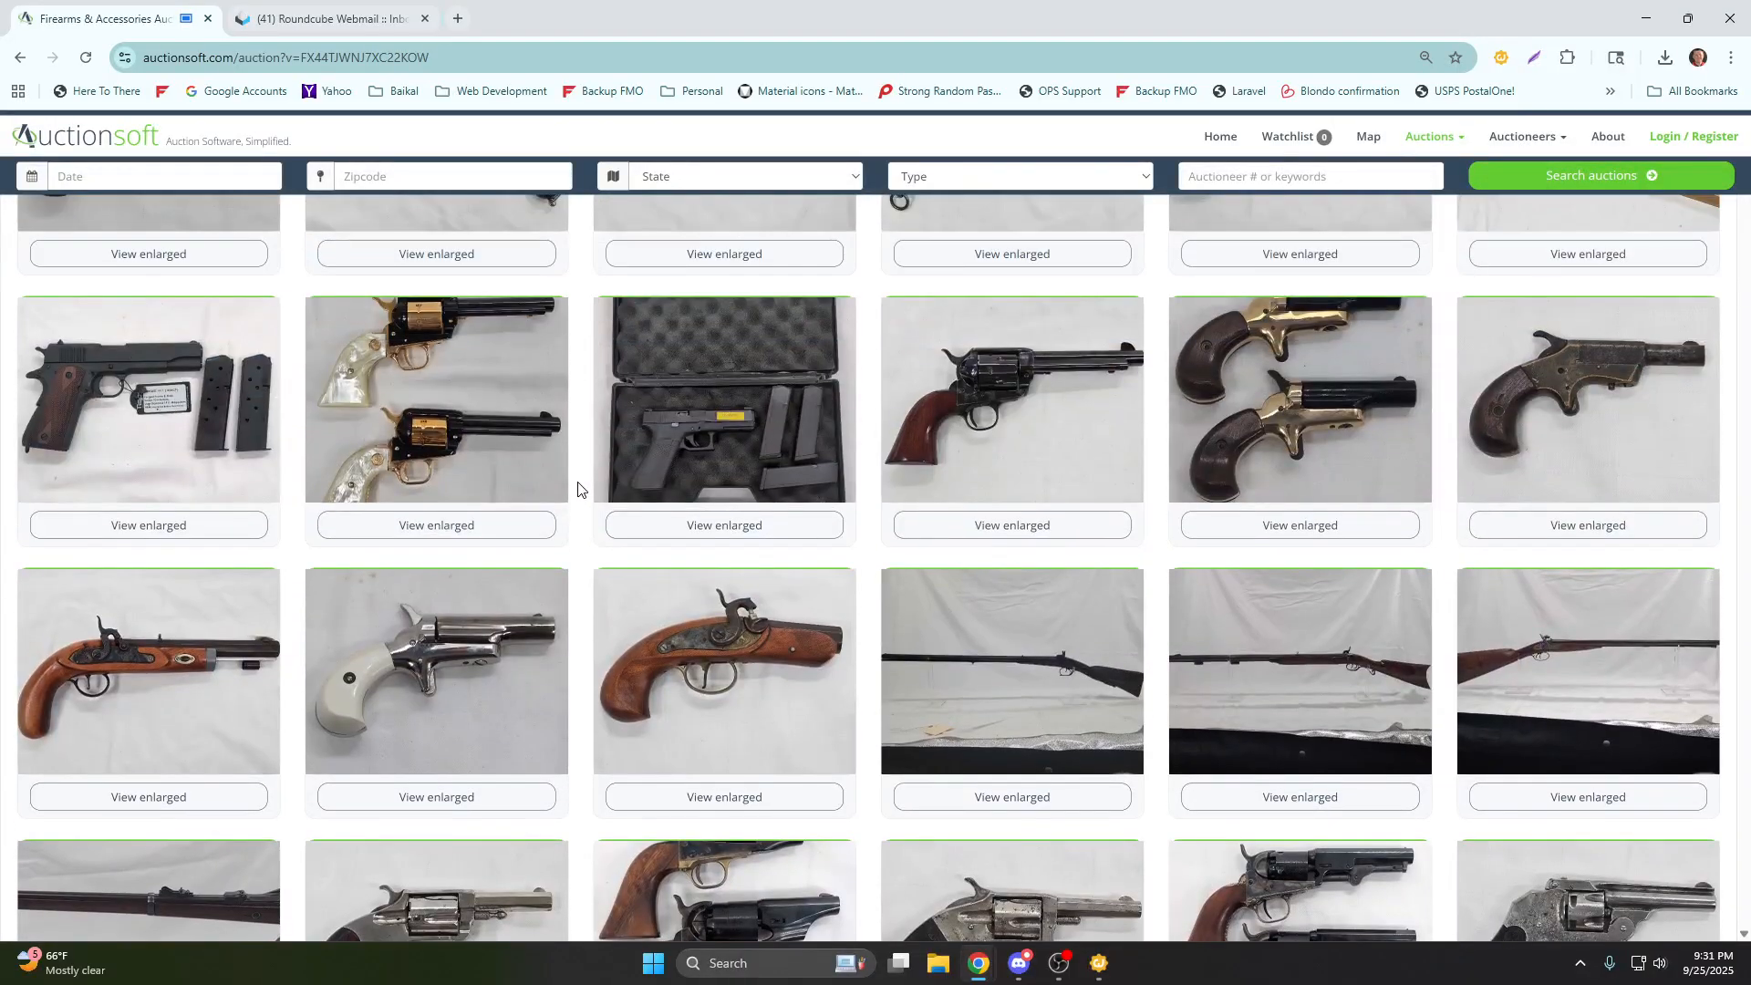
scroll(577, 490, "up", 1)
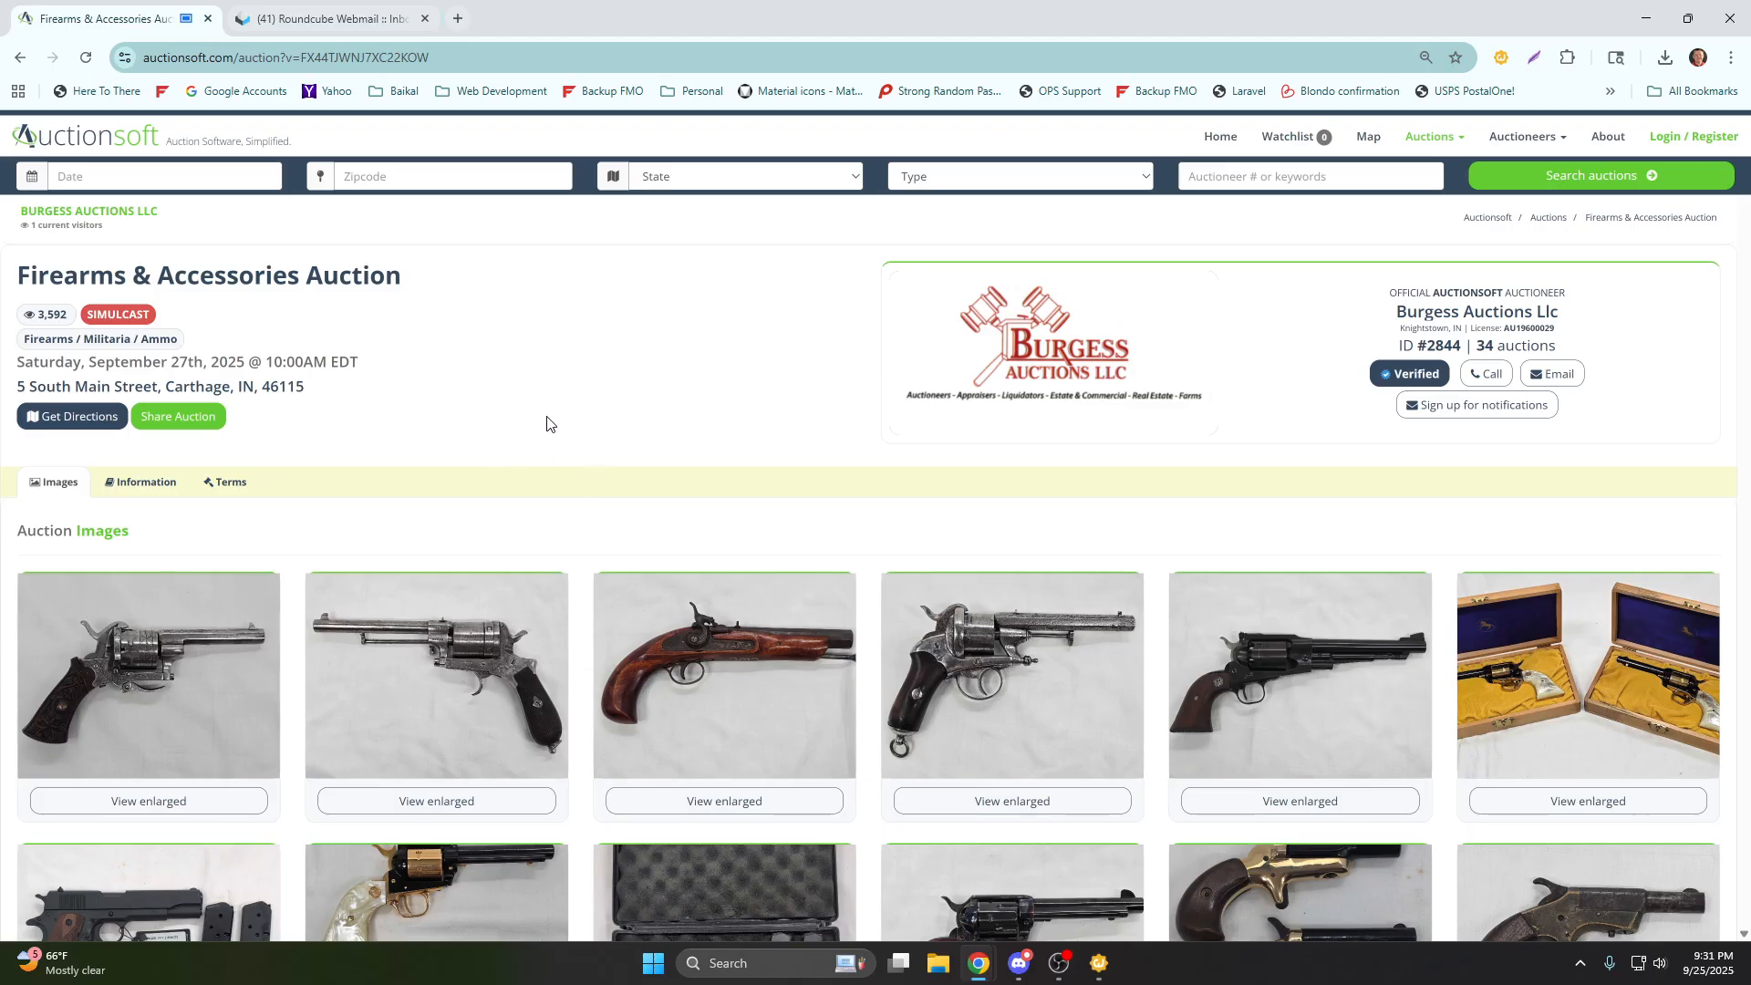
left_click(22, 142)
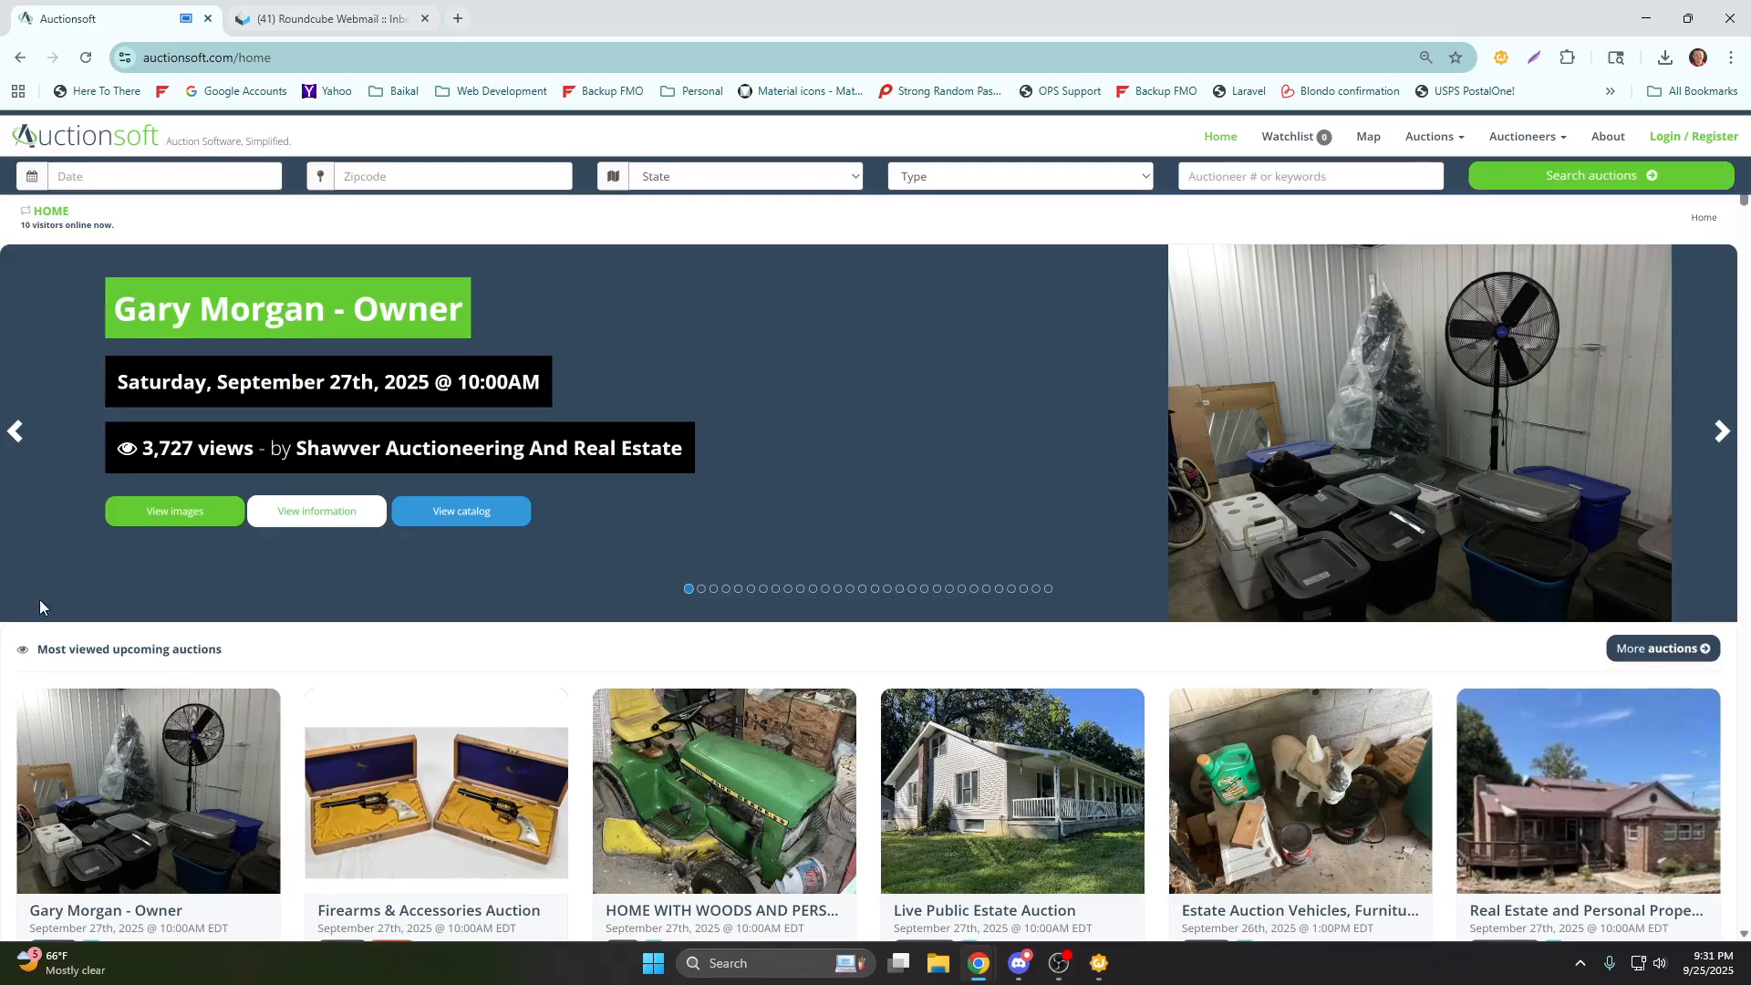
Try to log in to Auctionsoft with the account's email address and password.
left_click(1665, 137)
left_click(973, 382)
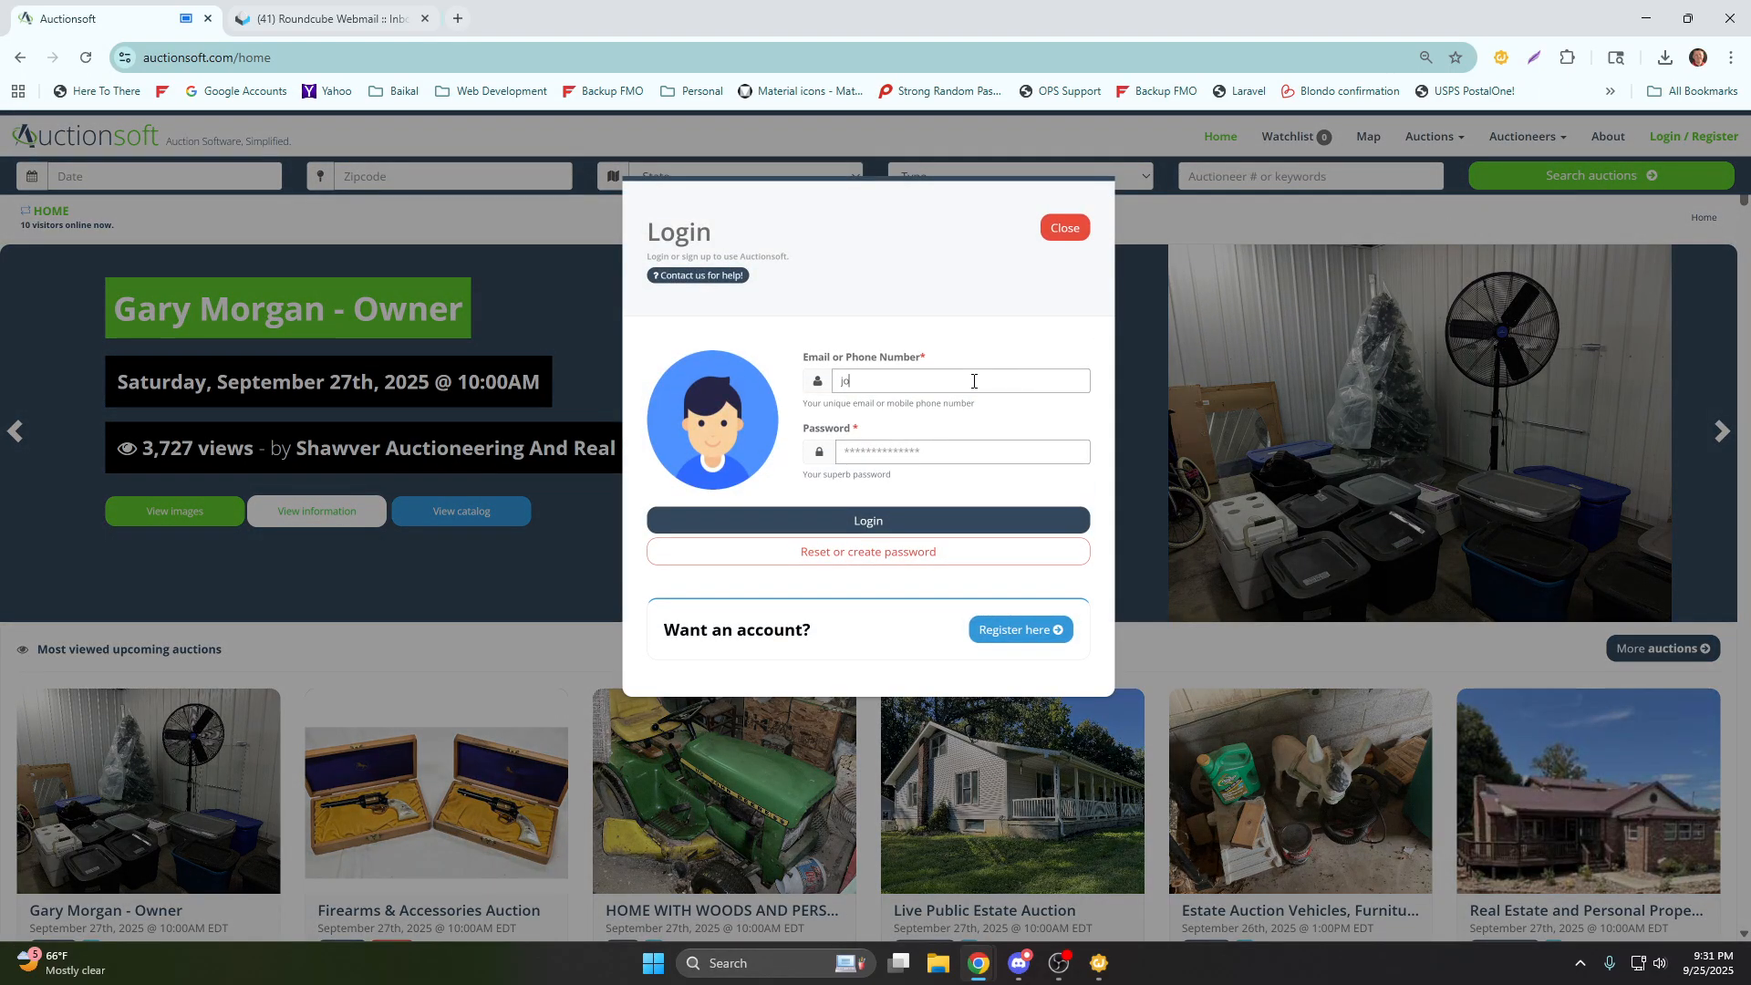
key("Tab")
type("********")
key("Return")
Correct the email address in the login form and log in again.
double_click(906, 512)
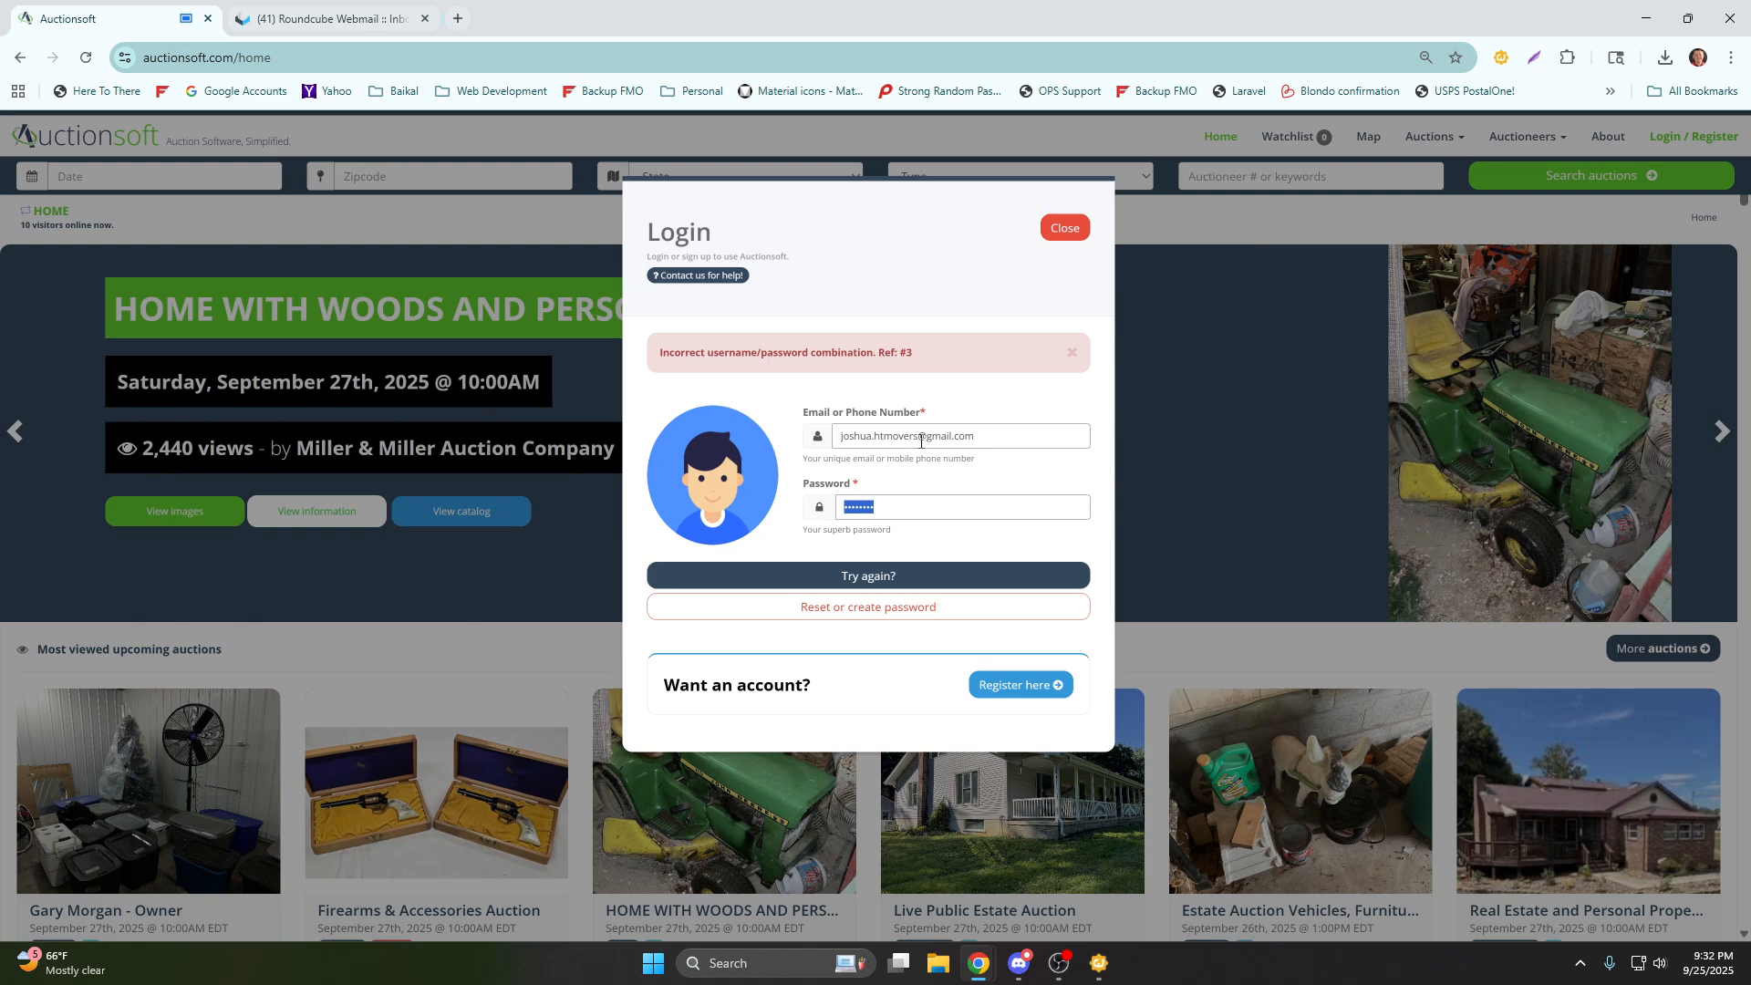
left_click(892, 437)
type("t")
left_click(897, 508)
left_click(883, 575)
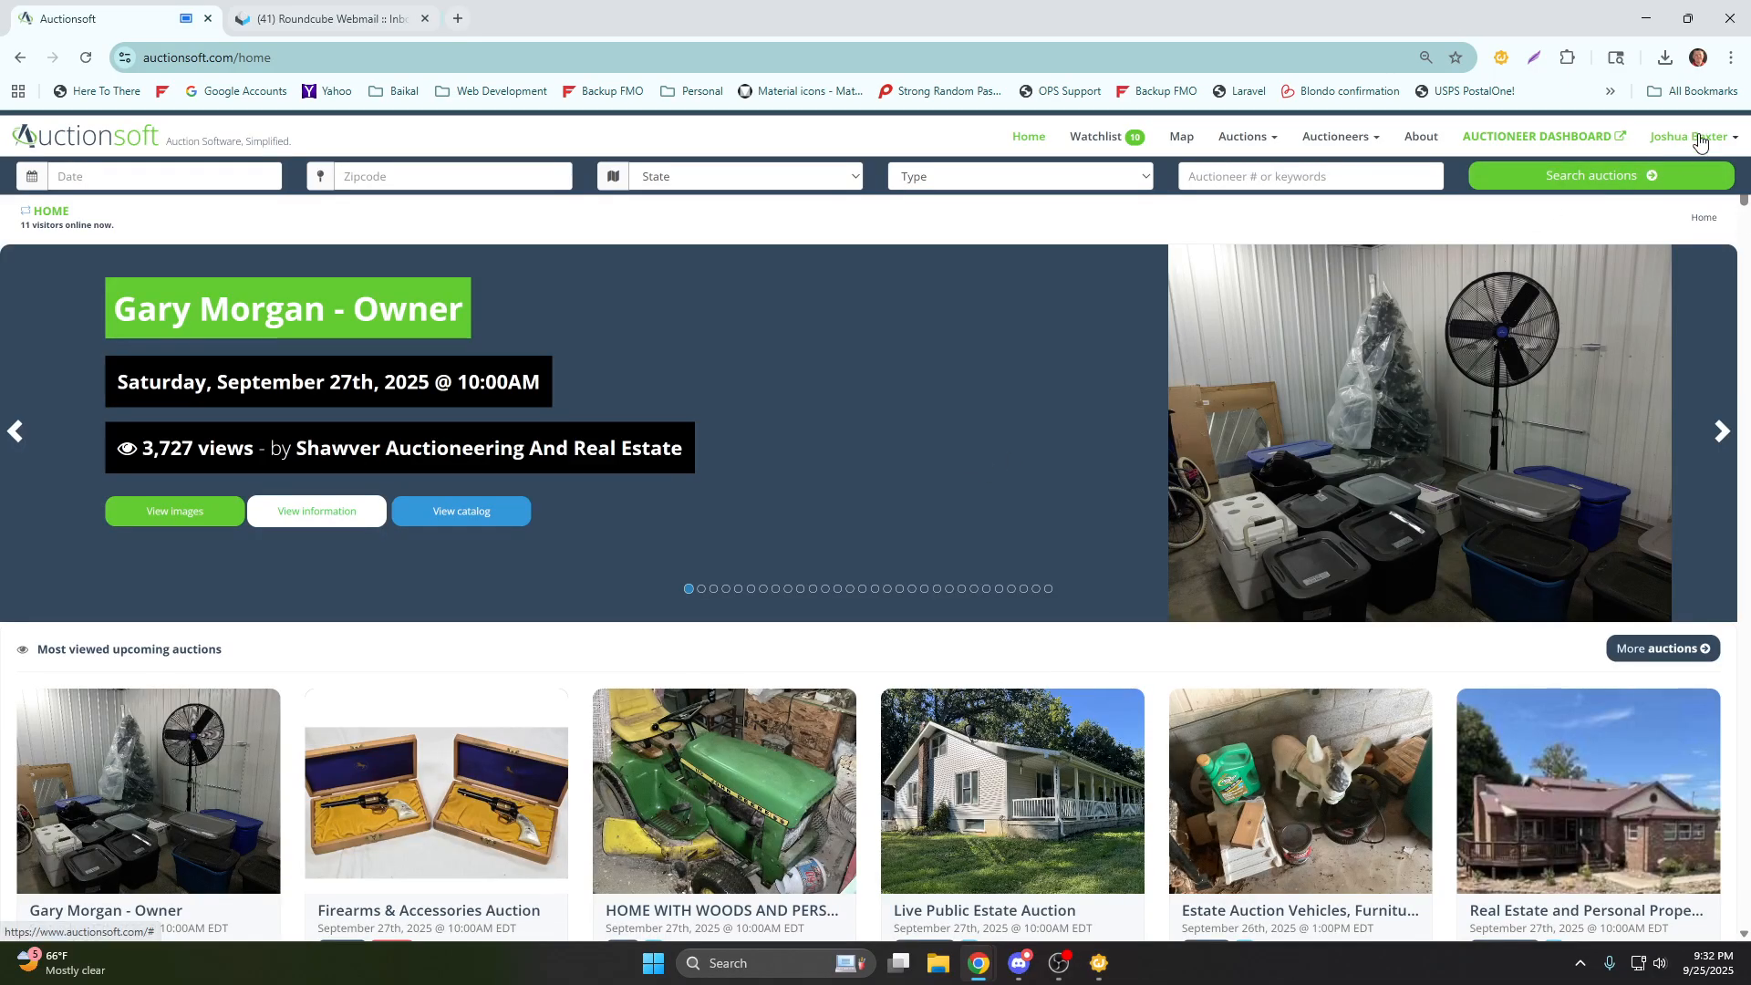
Open the auctioneer dashboard and go to the auctioneers list in the Excalibur admin area.
left_click(1656, 146)
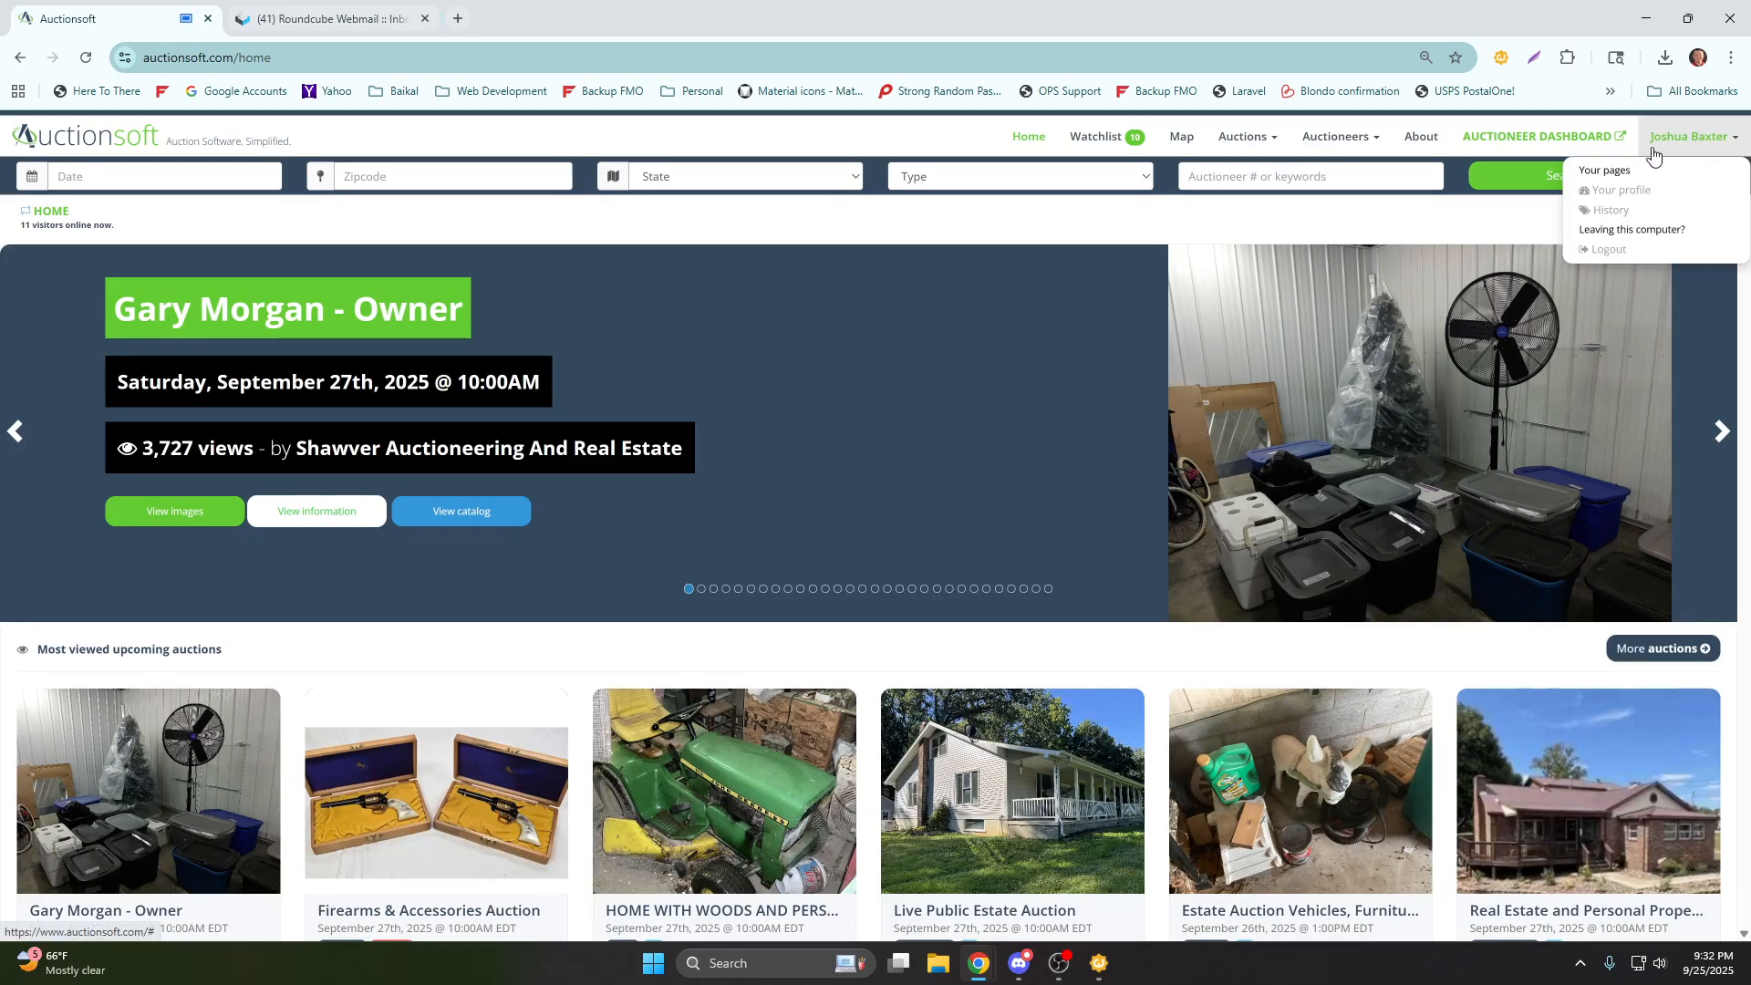
left_click(1581, 139)
left_click(66, 614)
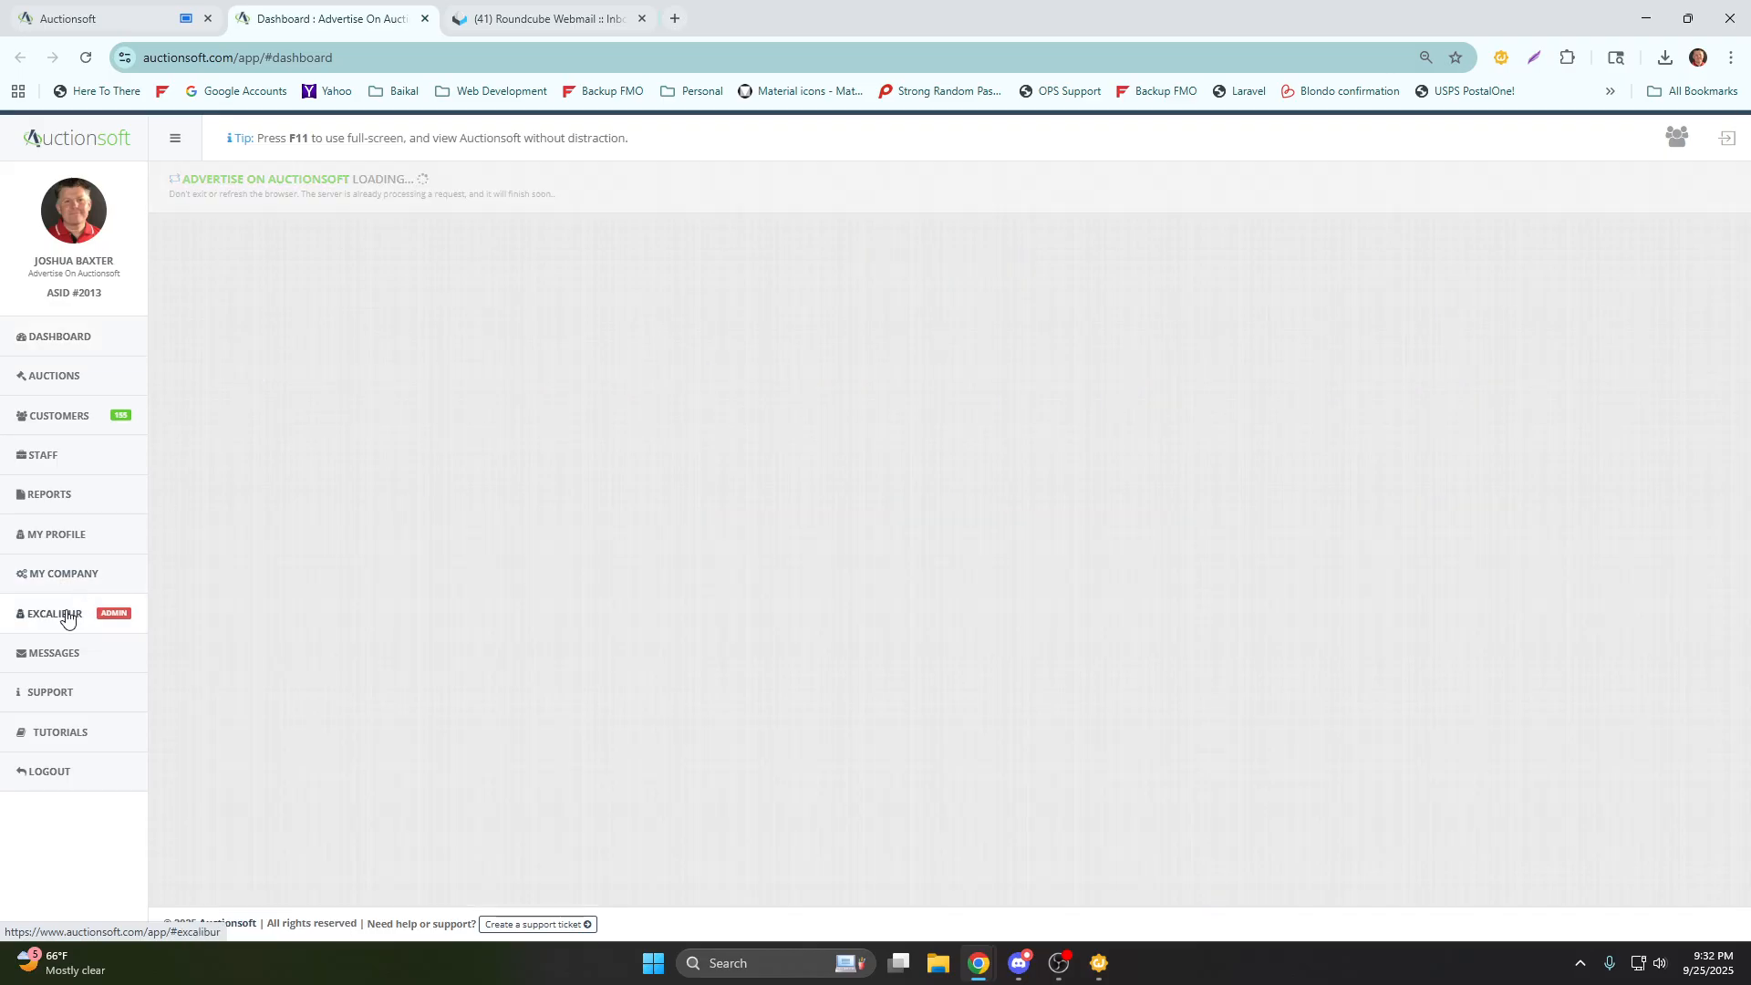
Search the auctioneers list by surname and log in as the auctioneer of Stumpff's Realty & Auction Service.
left_click(1618, 324)
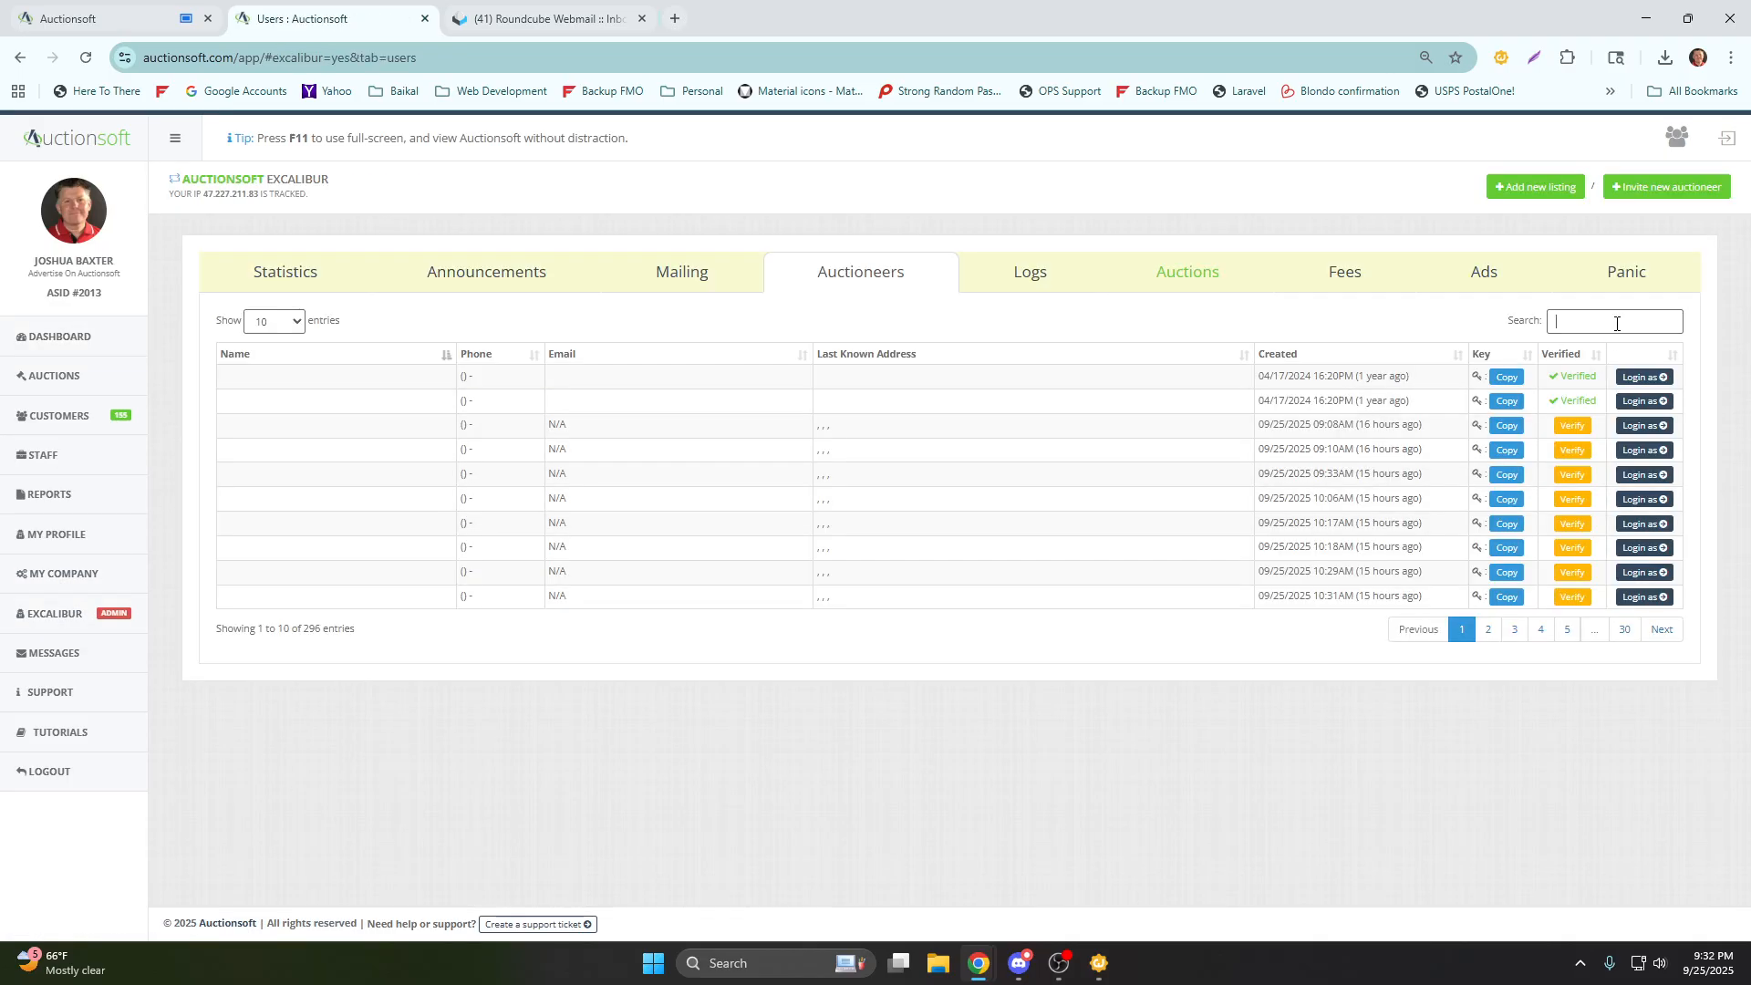
type("stum")
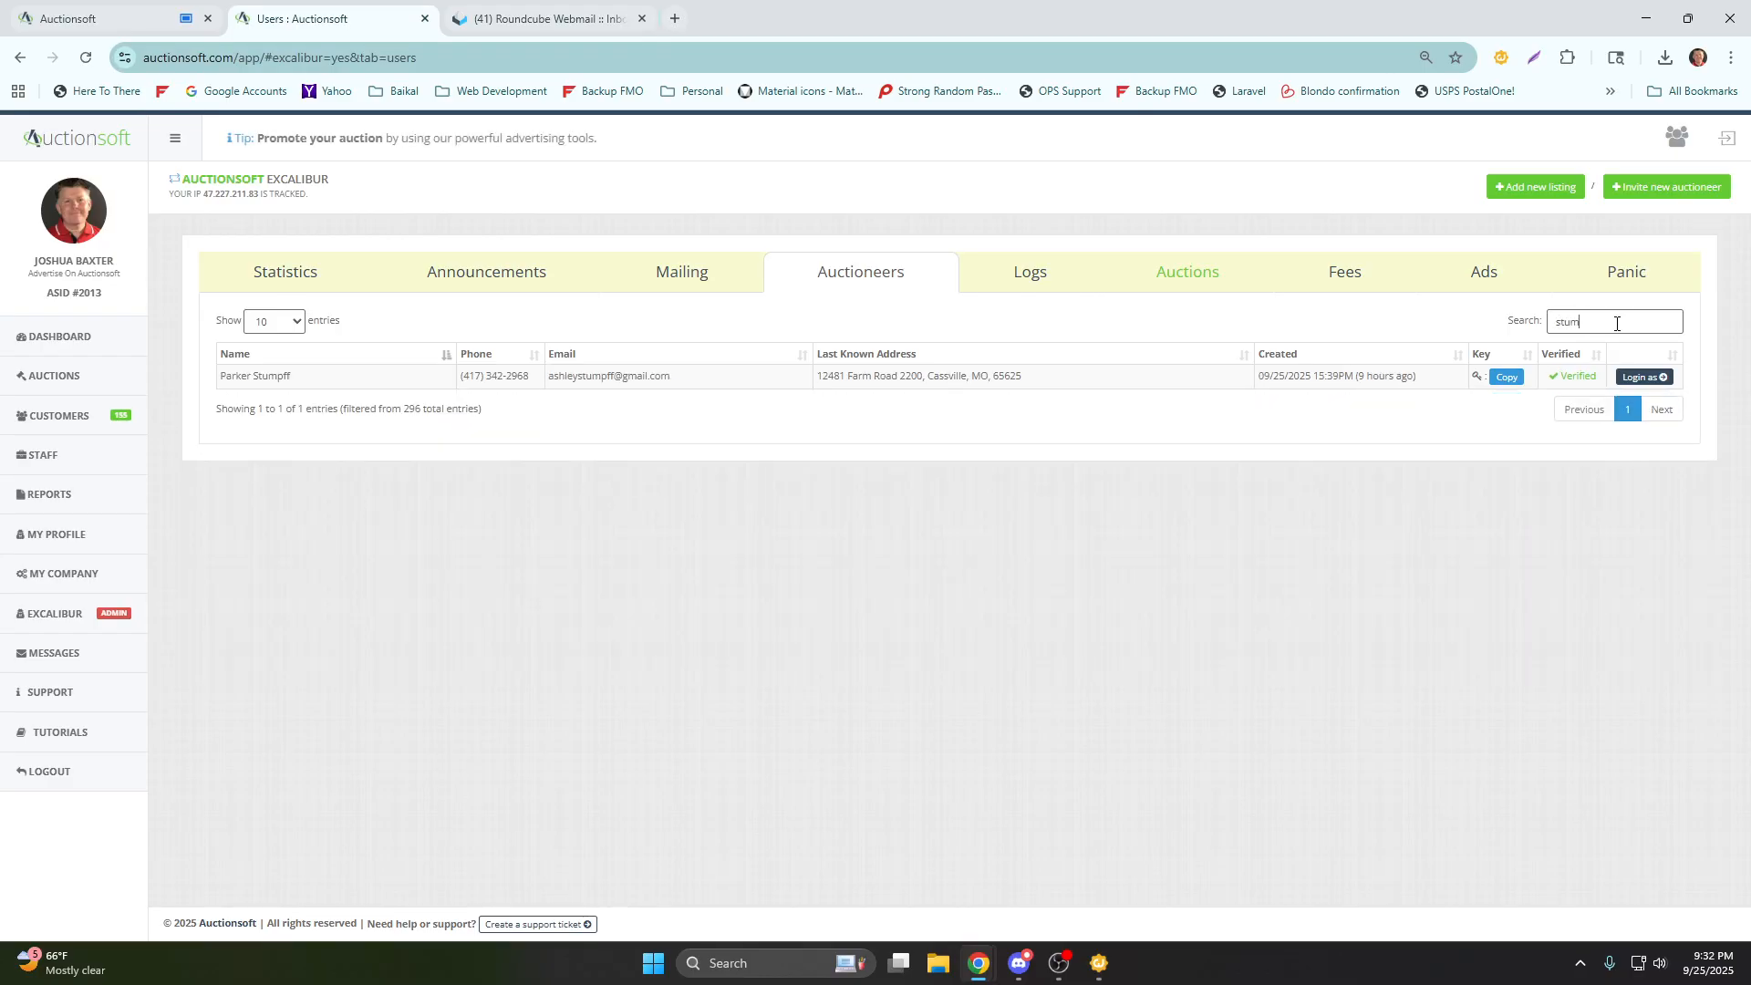
left_click(1645, 377)
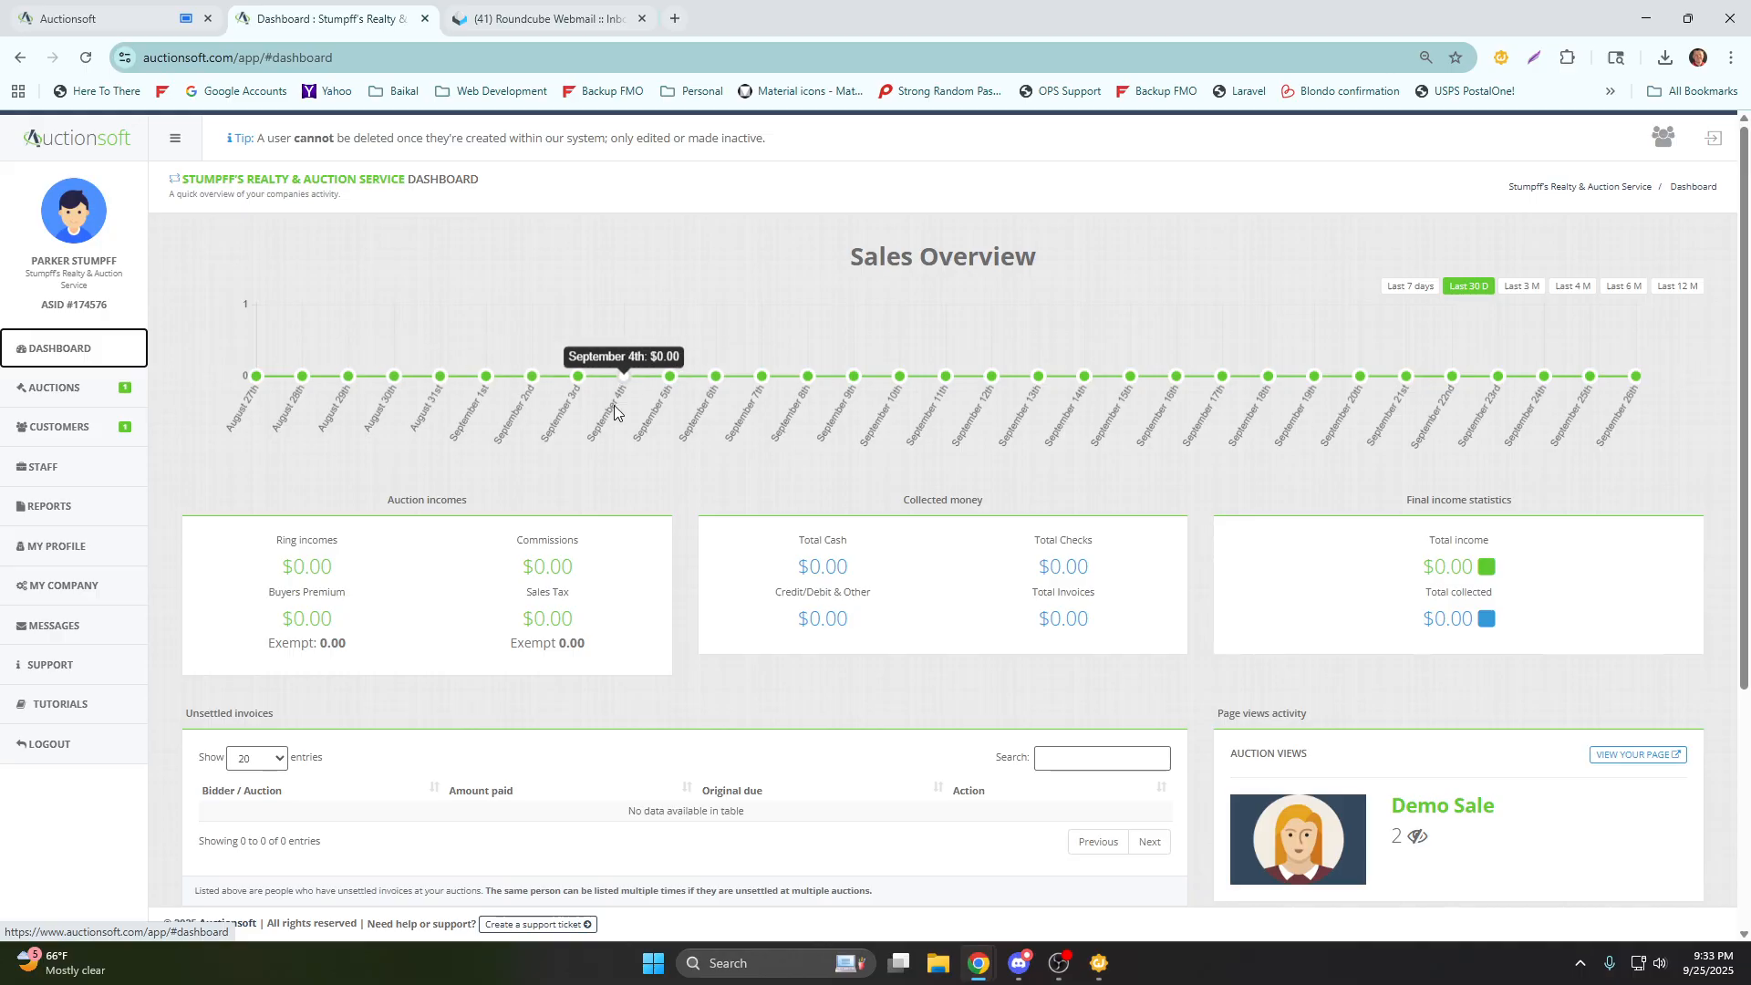
Review the company dashboard's sales overview, income figures, unsettled invoices, page views and review form.
mouse_move(856, 396)
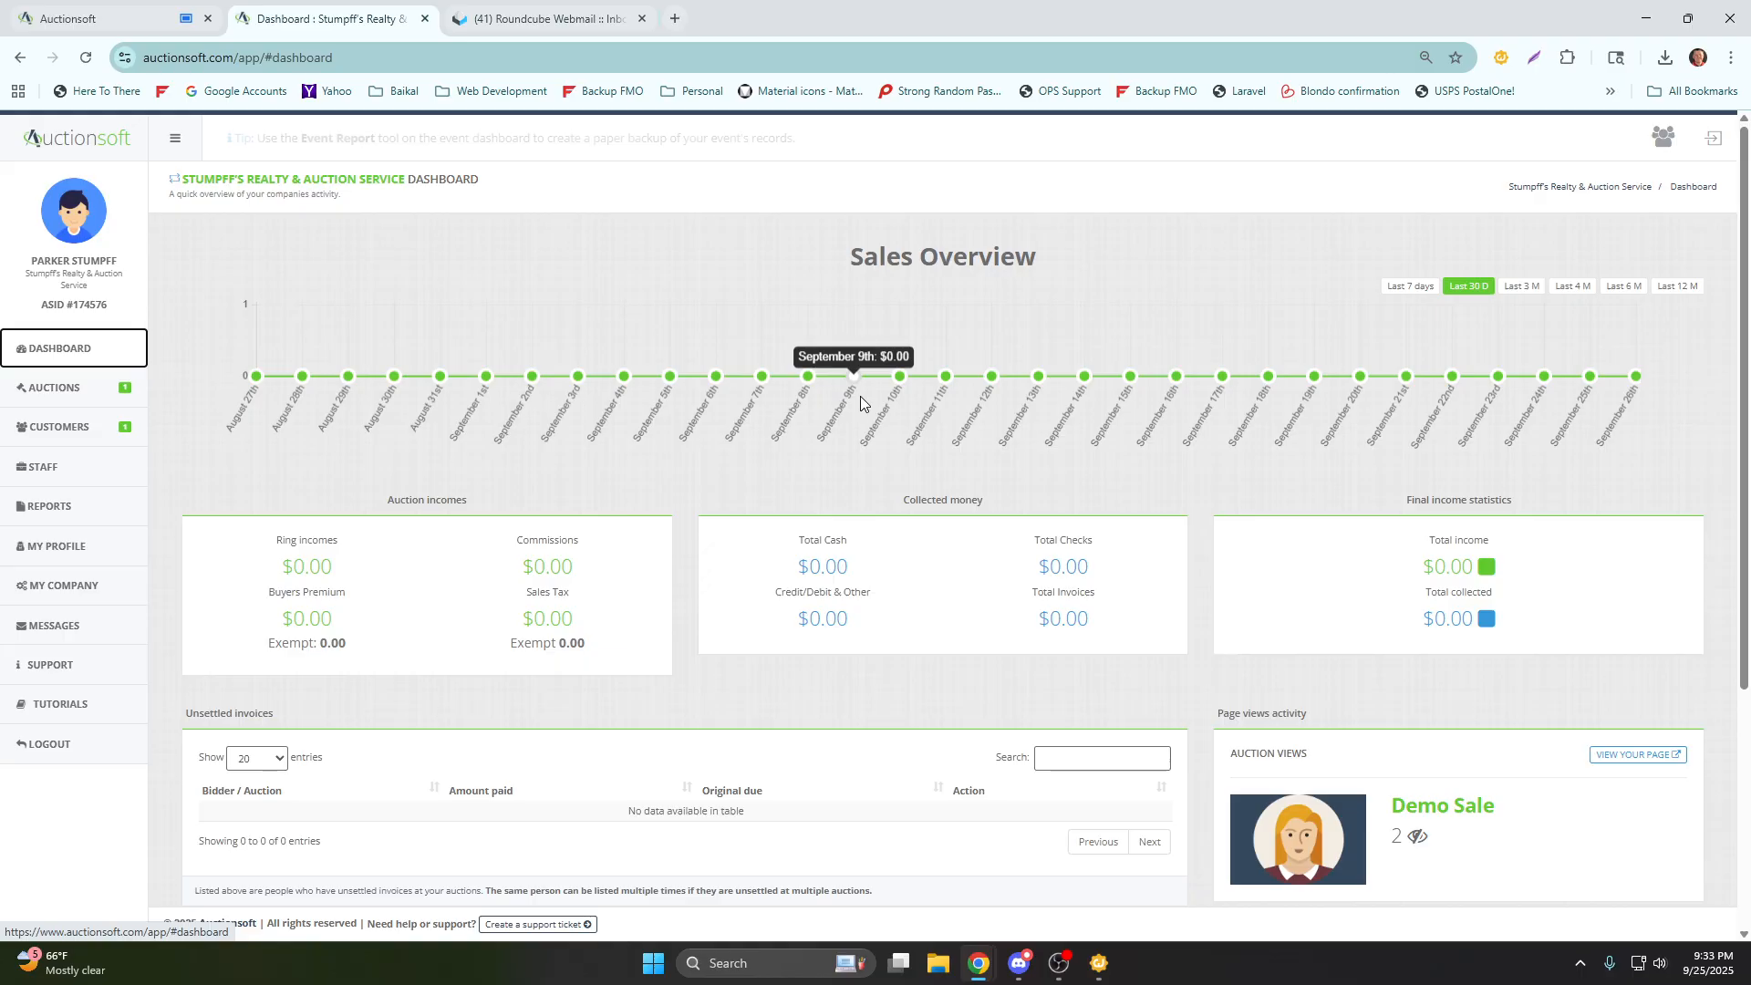
scroll(681, 475, "down", 3)
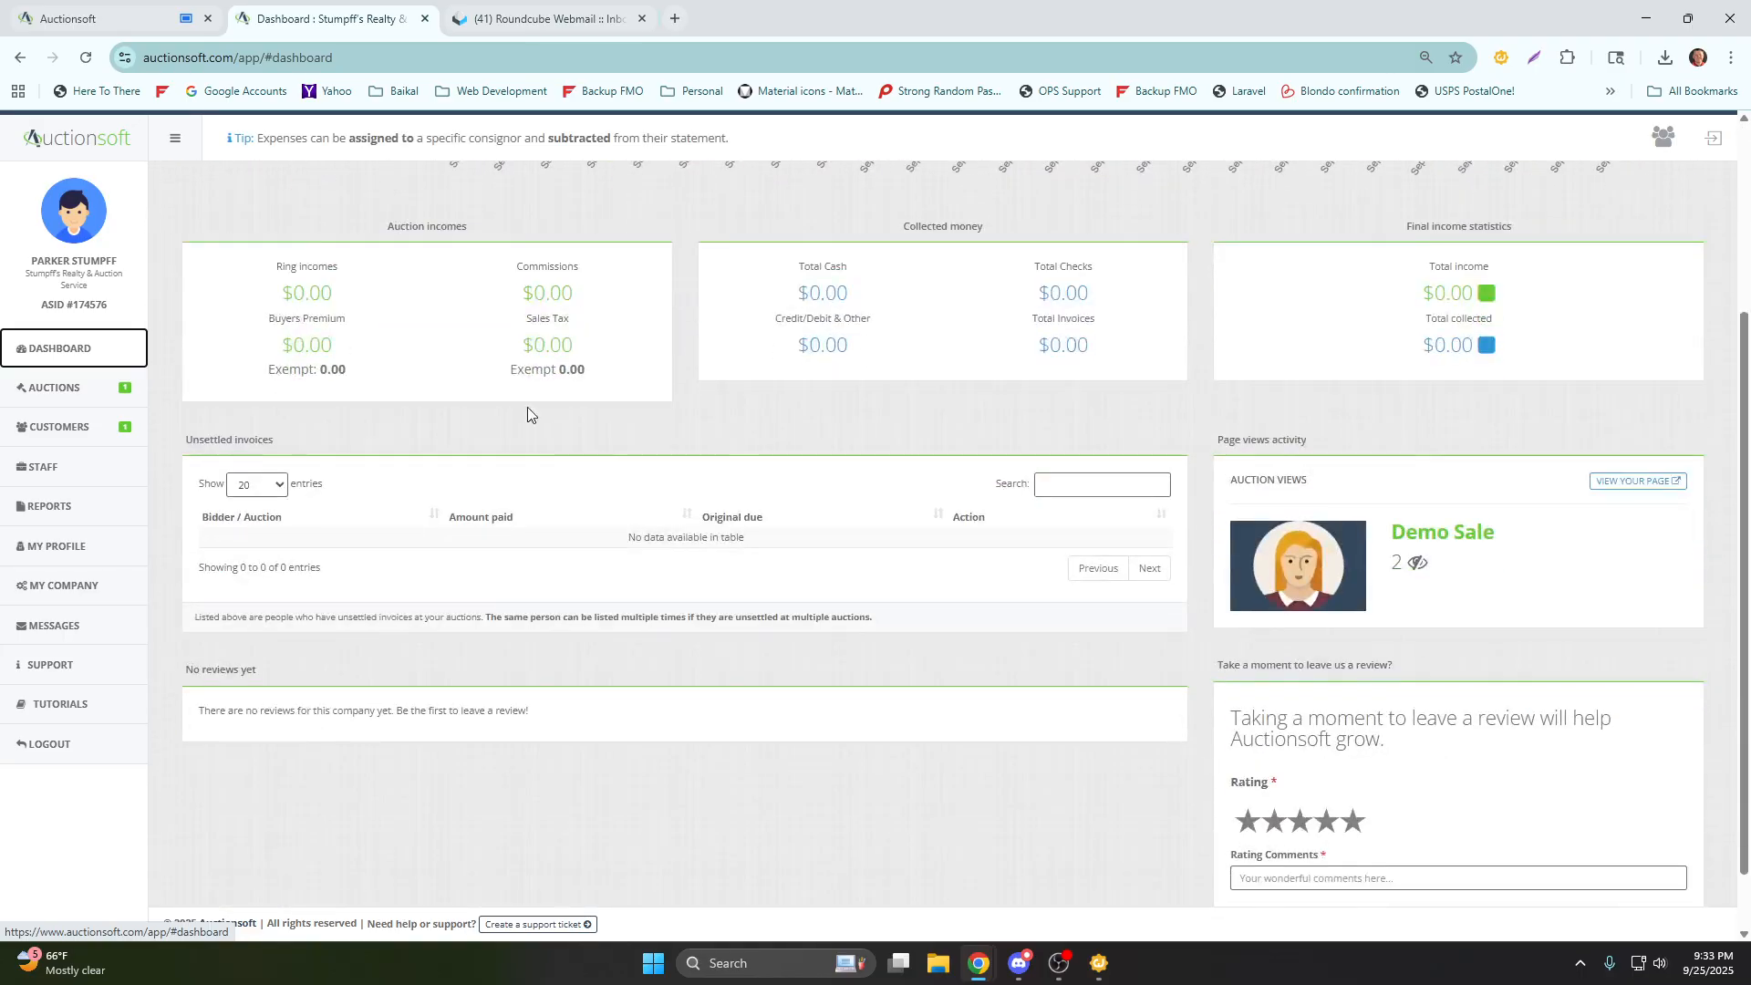
left_click_drag(280, 448, 180, 453)
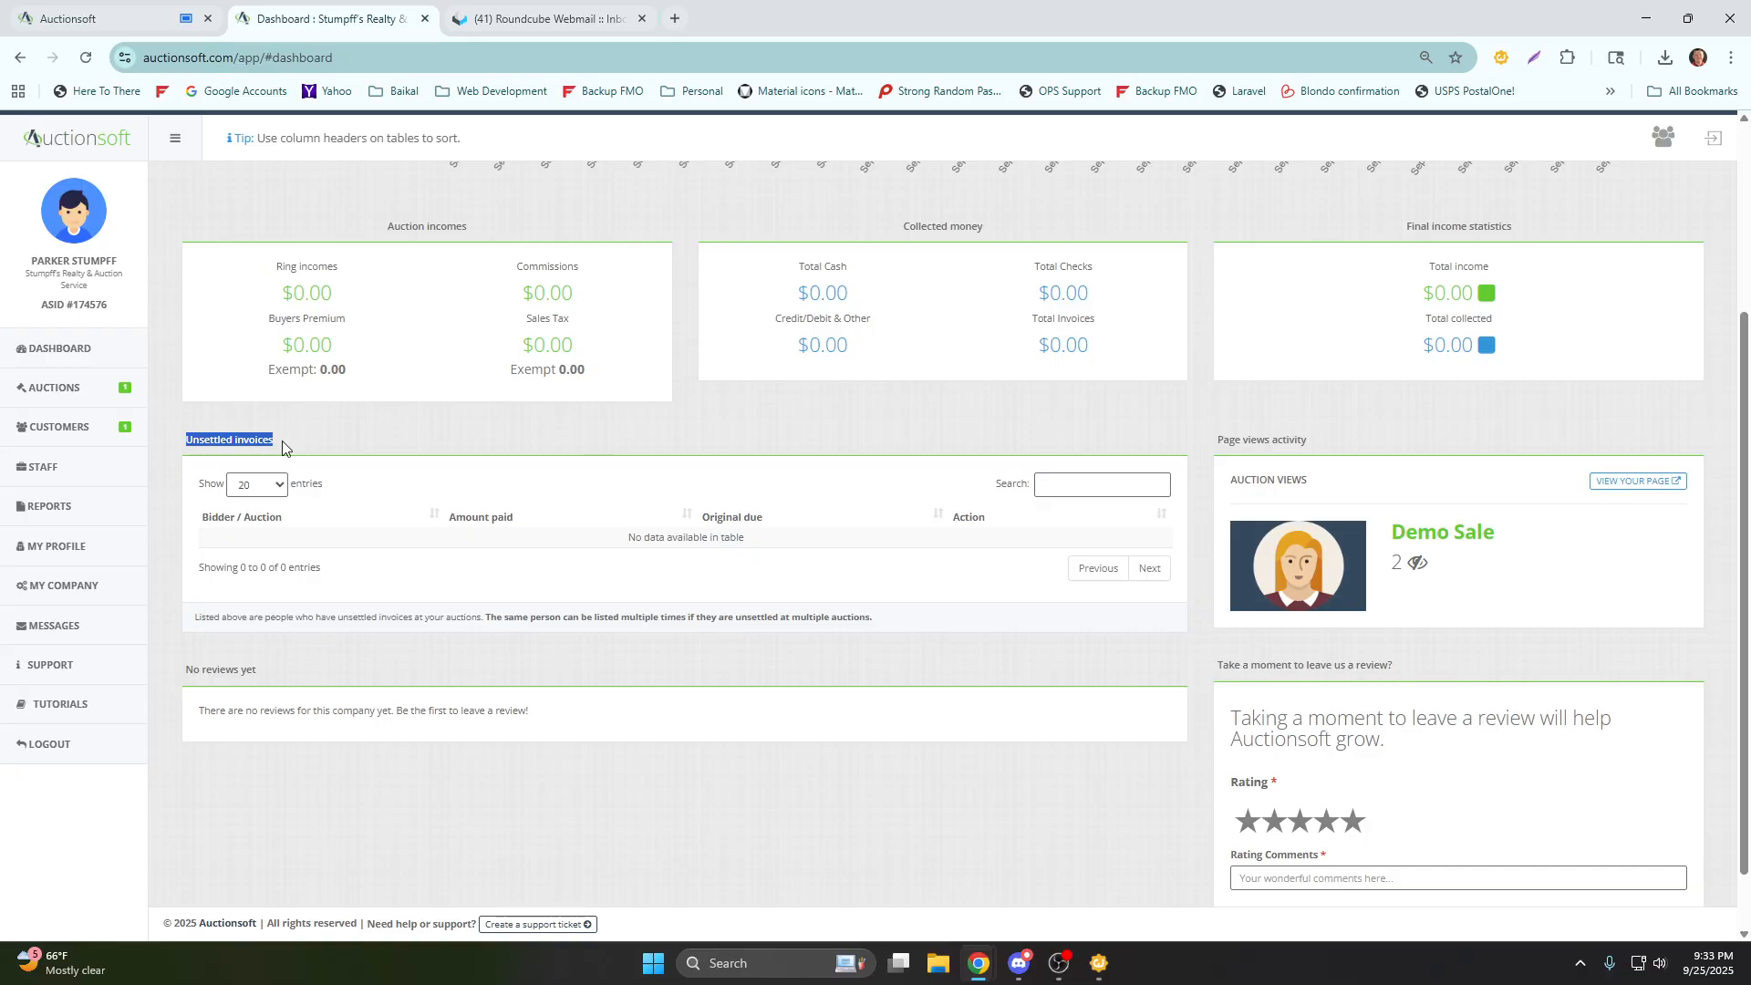
scroll(283, 441, "up", 1)
scroll(504, 613, "down", 2)
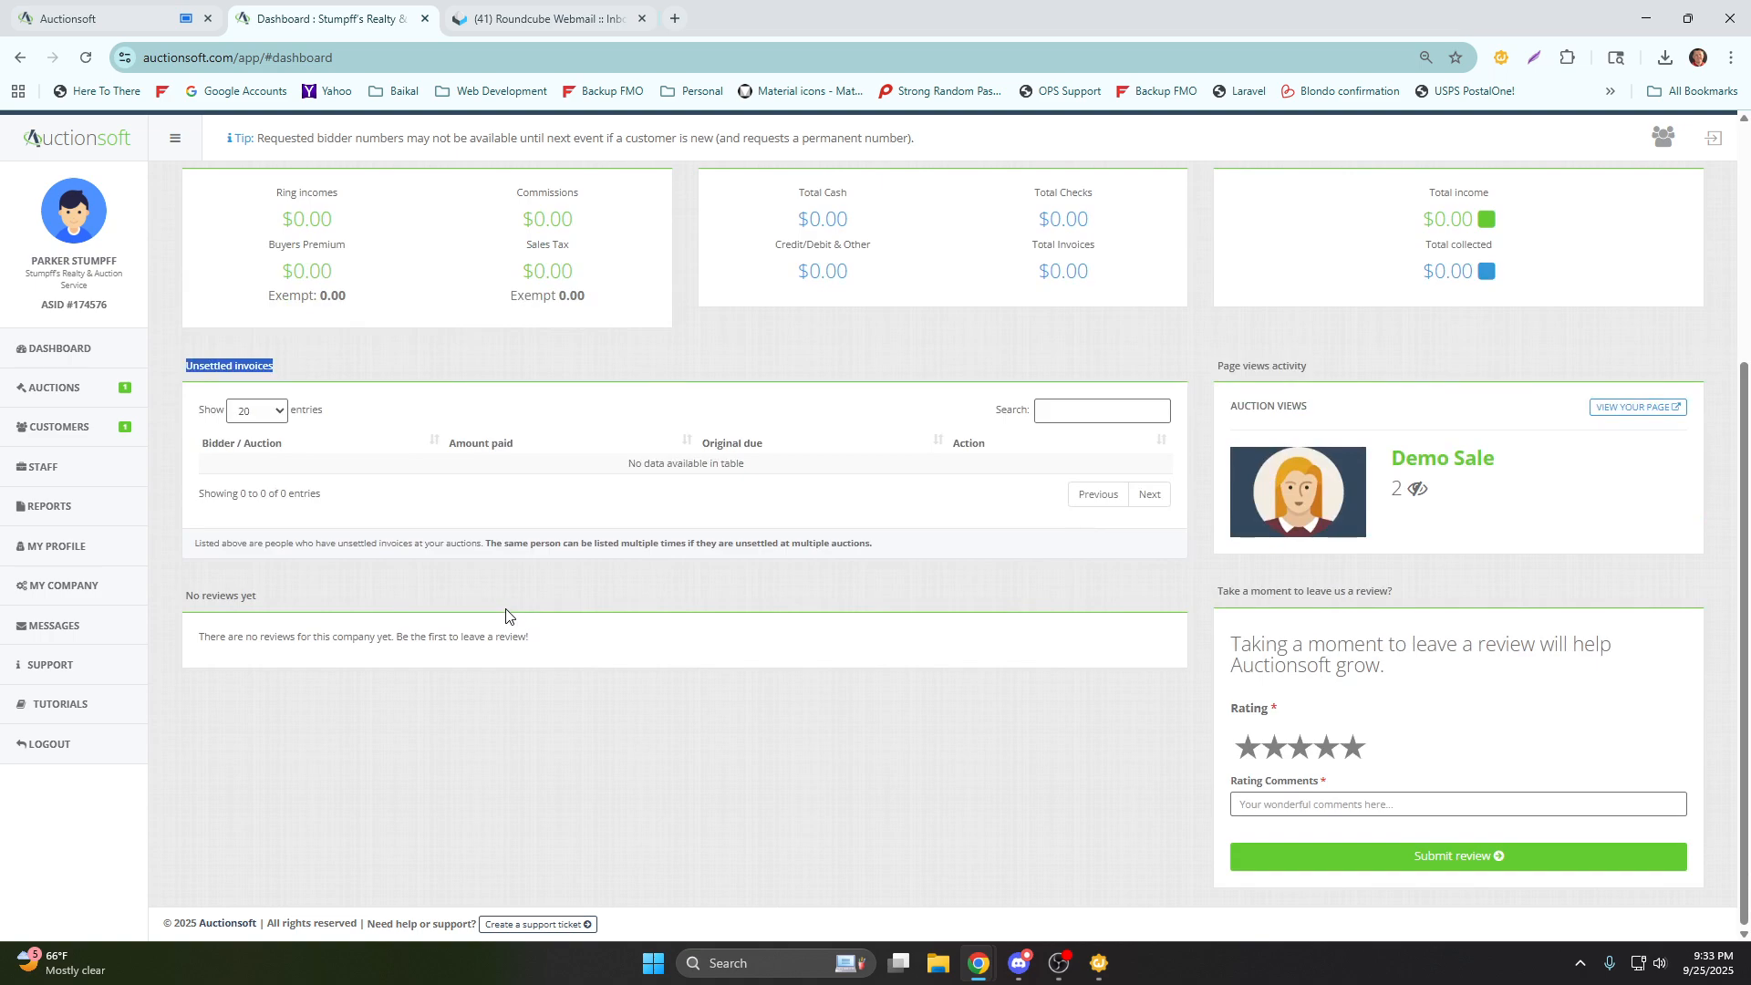
left_click_drag(1230, 646, 1383, 671)
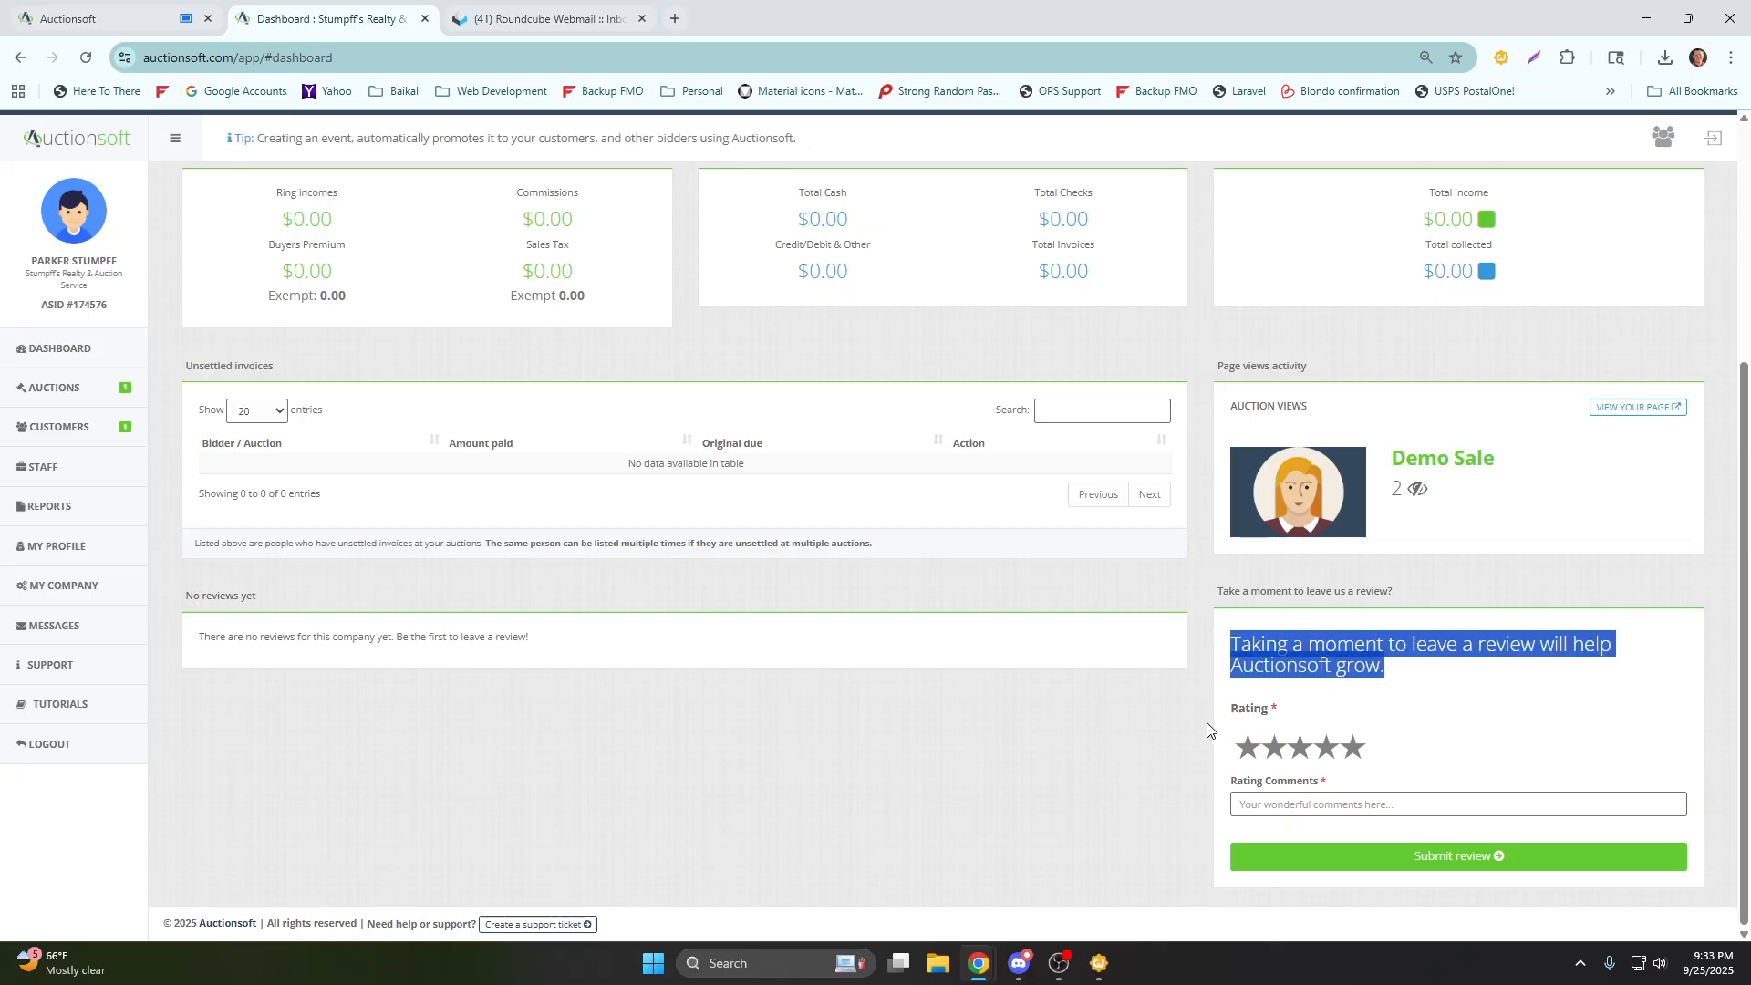
scroll(689, 650, "up", 4)
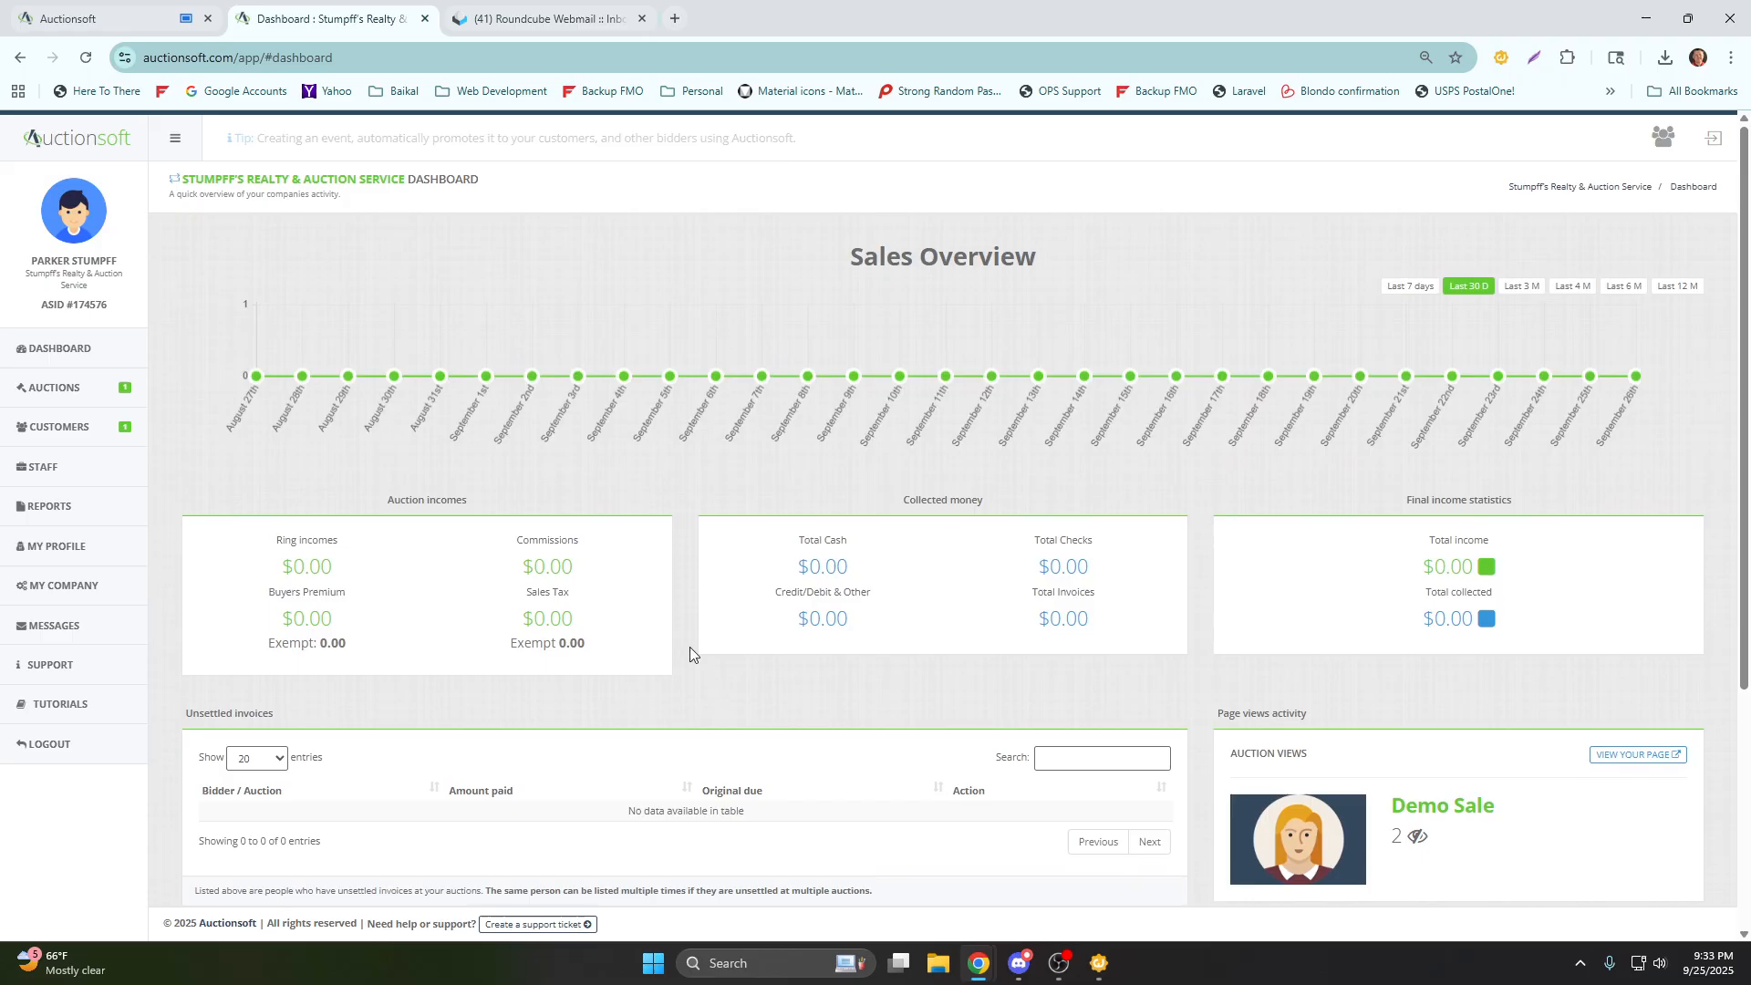
Open the company's auctions page and examine the Demo Sale entry under the future auctions.
left_click(65, 399)
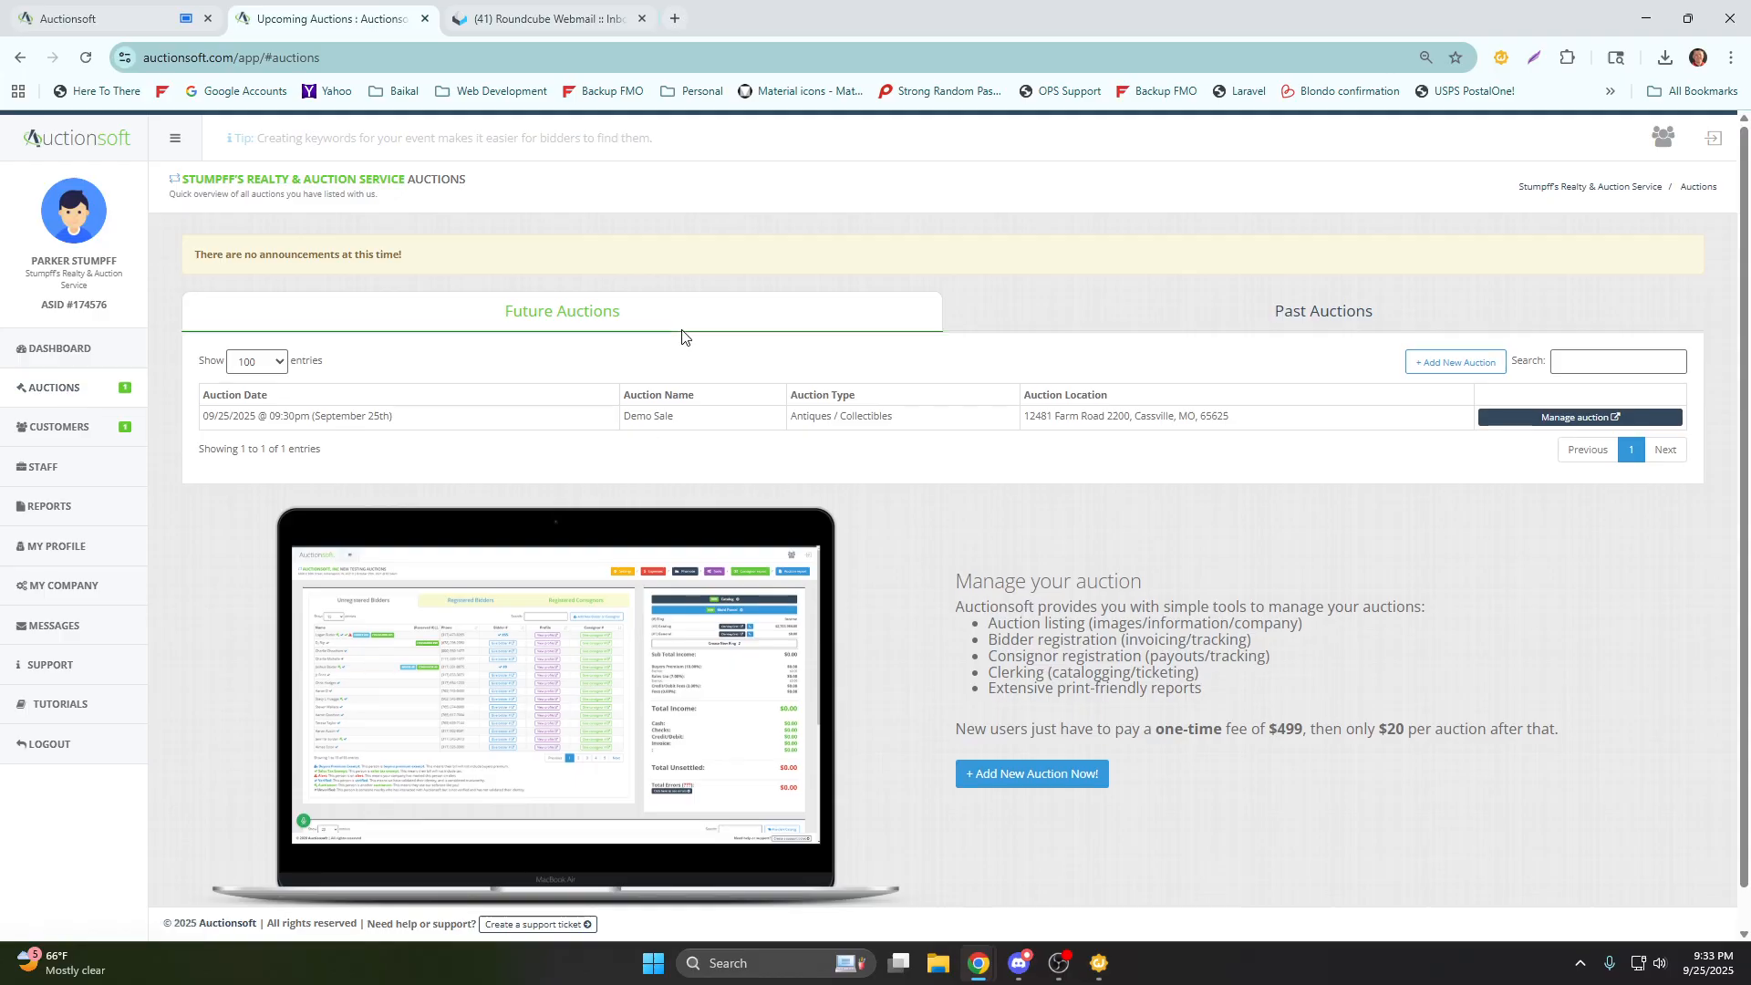
left_click(976, 319)
left_click(901, 320)
left_click_drag(629, 324, 496, 329)
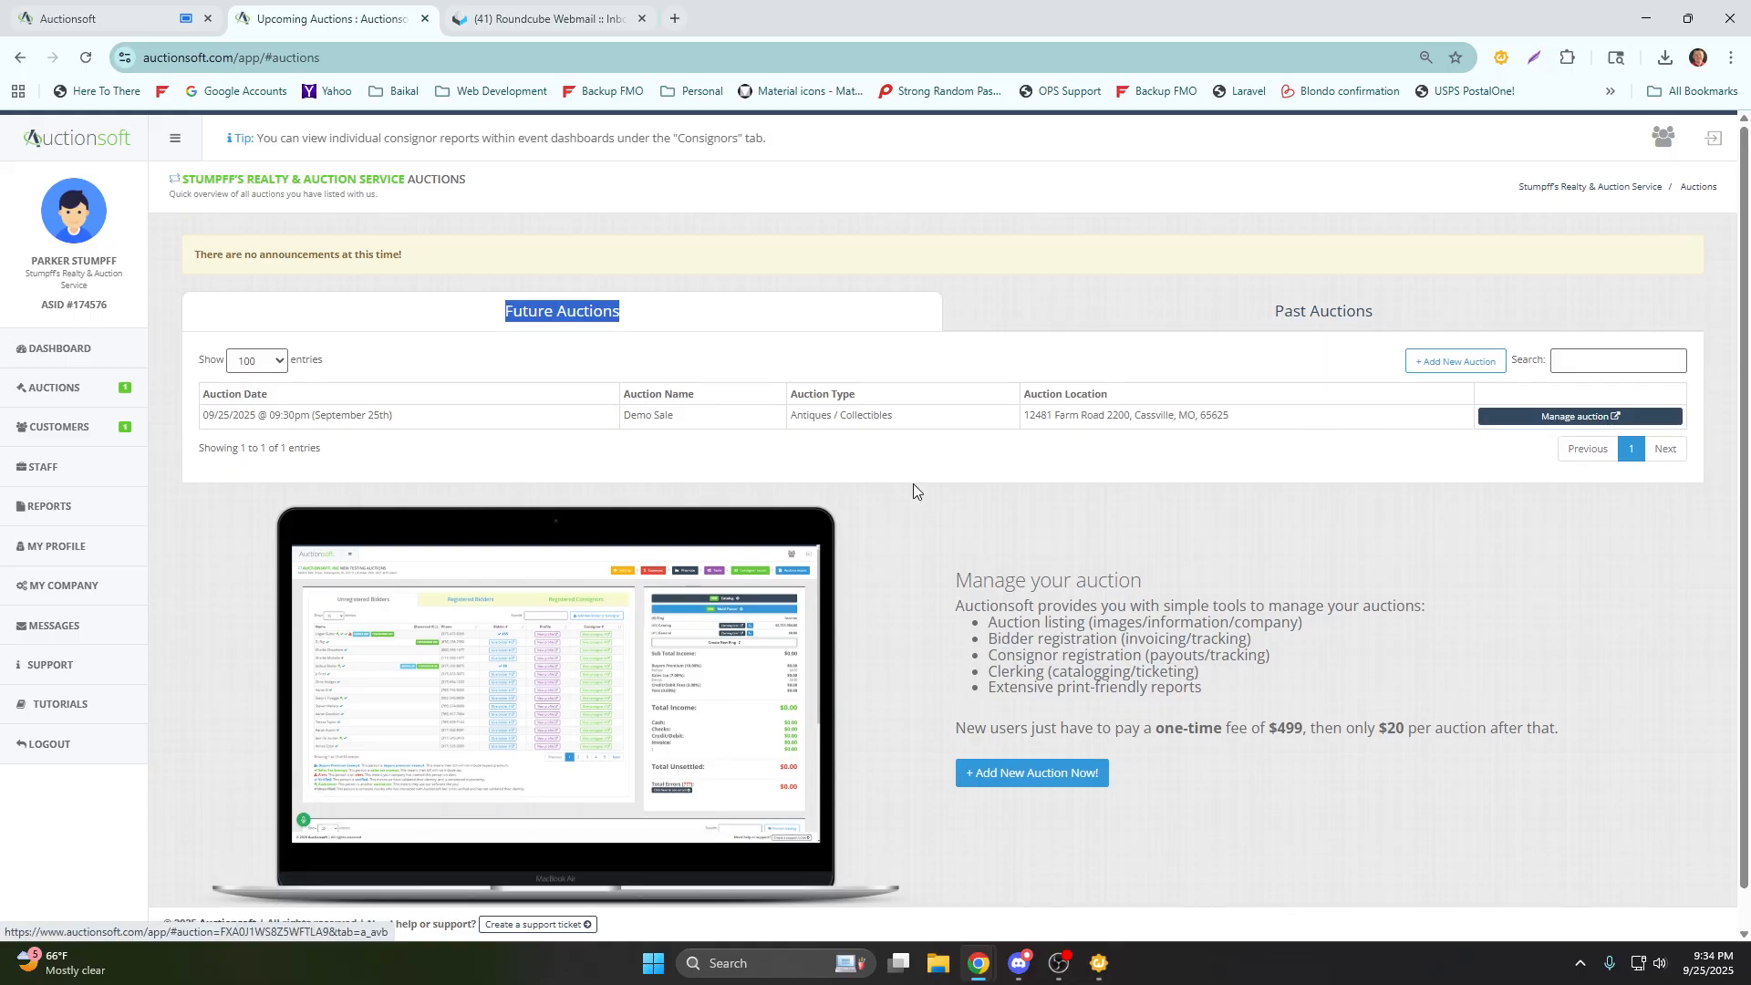
left_click_drag(688, 423, 610, 426)
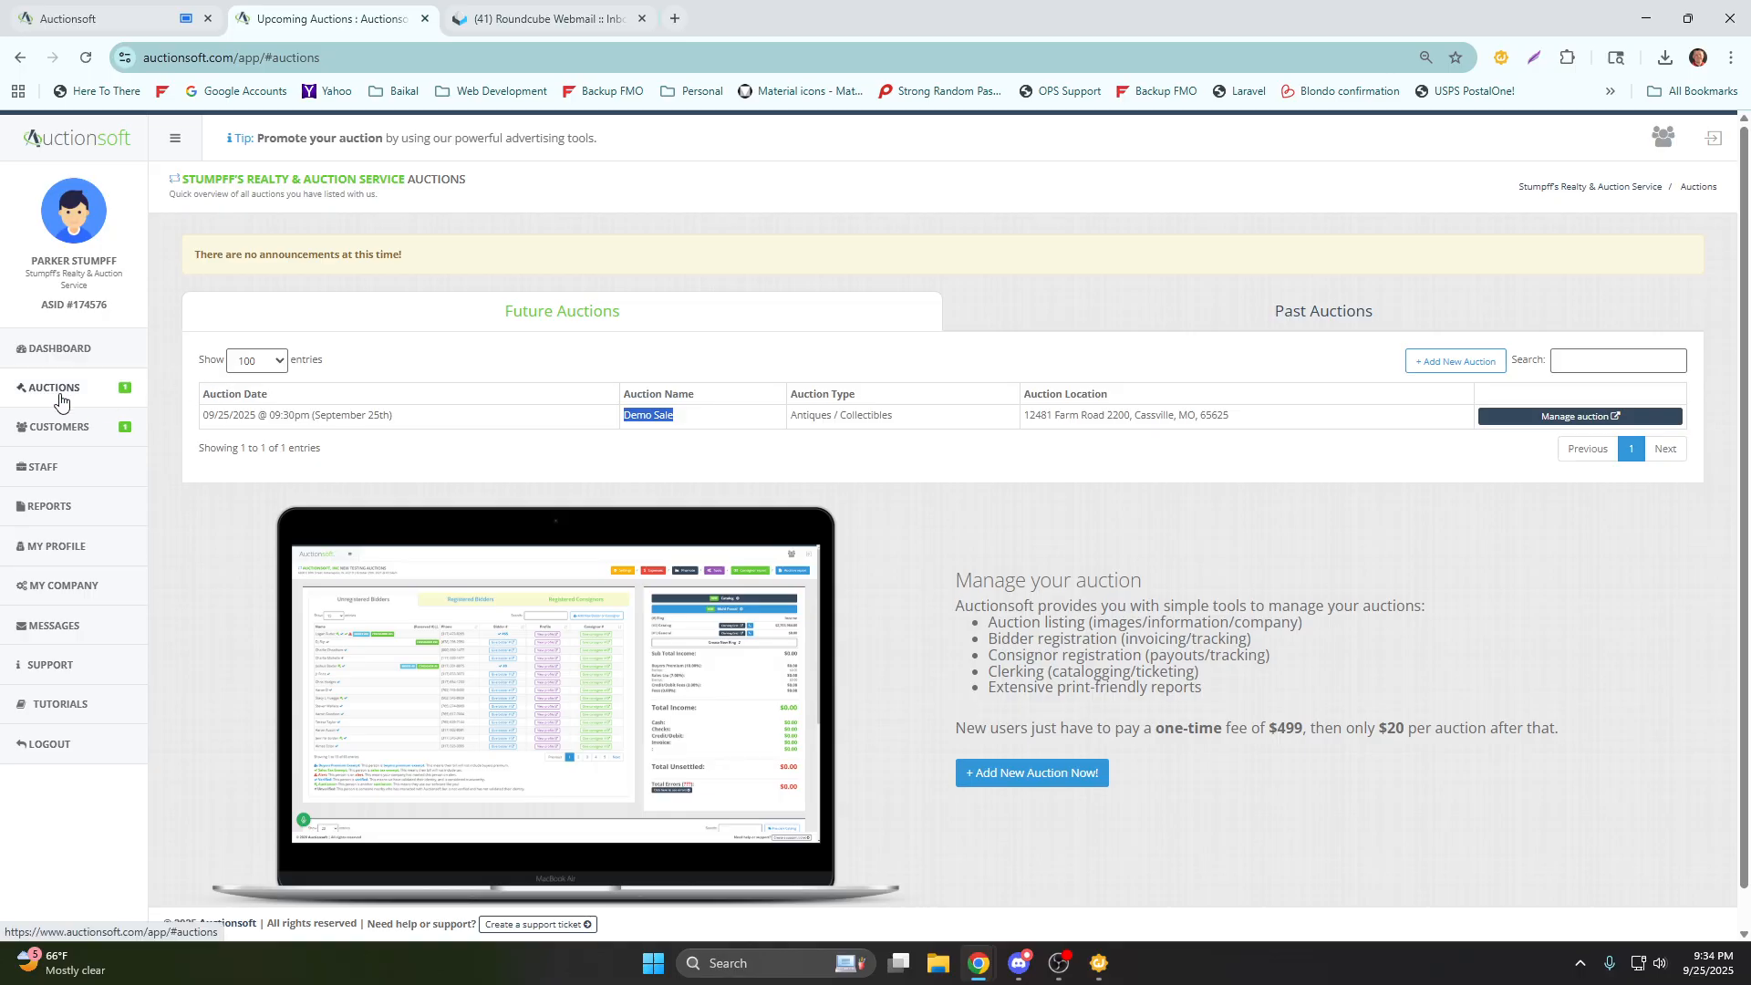
View the company's customers list and open its staff page.
left_click(73, 435)
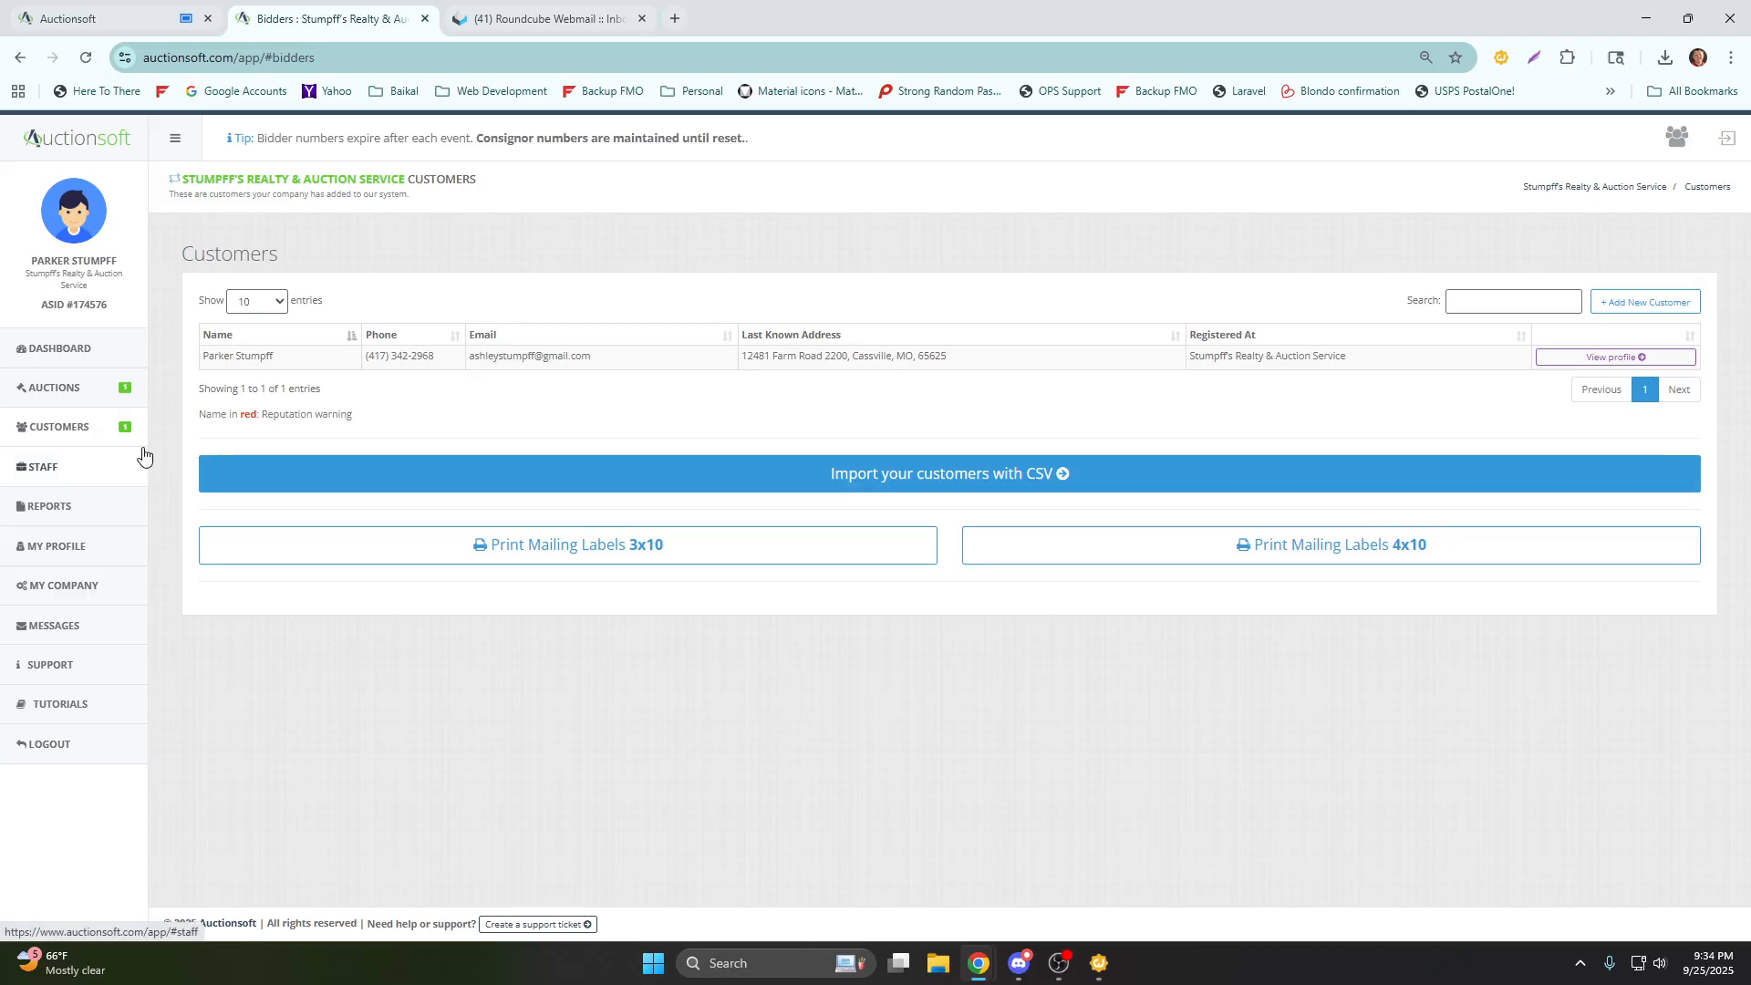
left_click(62, 470)
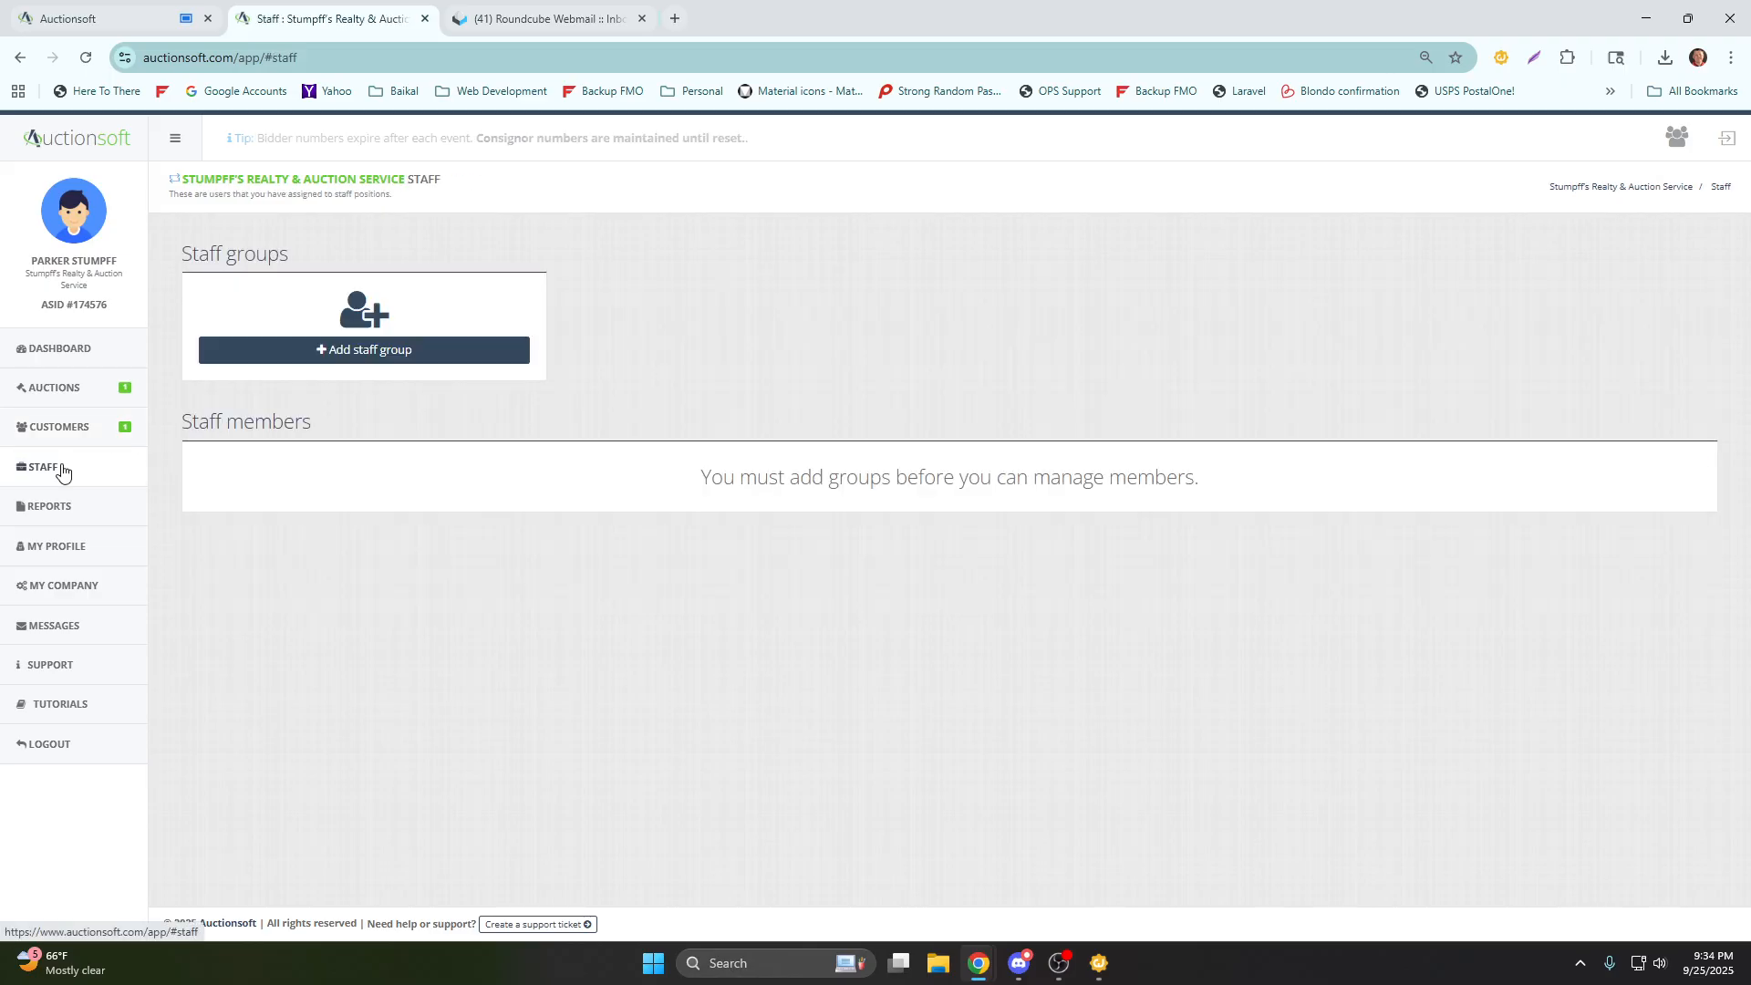
Revisit the customers page and the company dashboard, examining the dashboard's Unsettled invoices section.
left_click(102, 437)
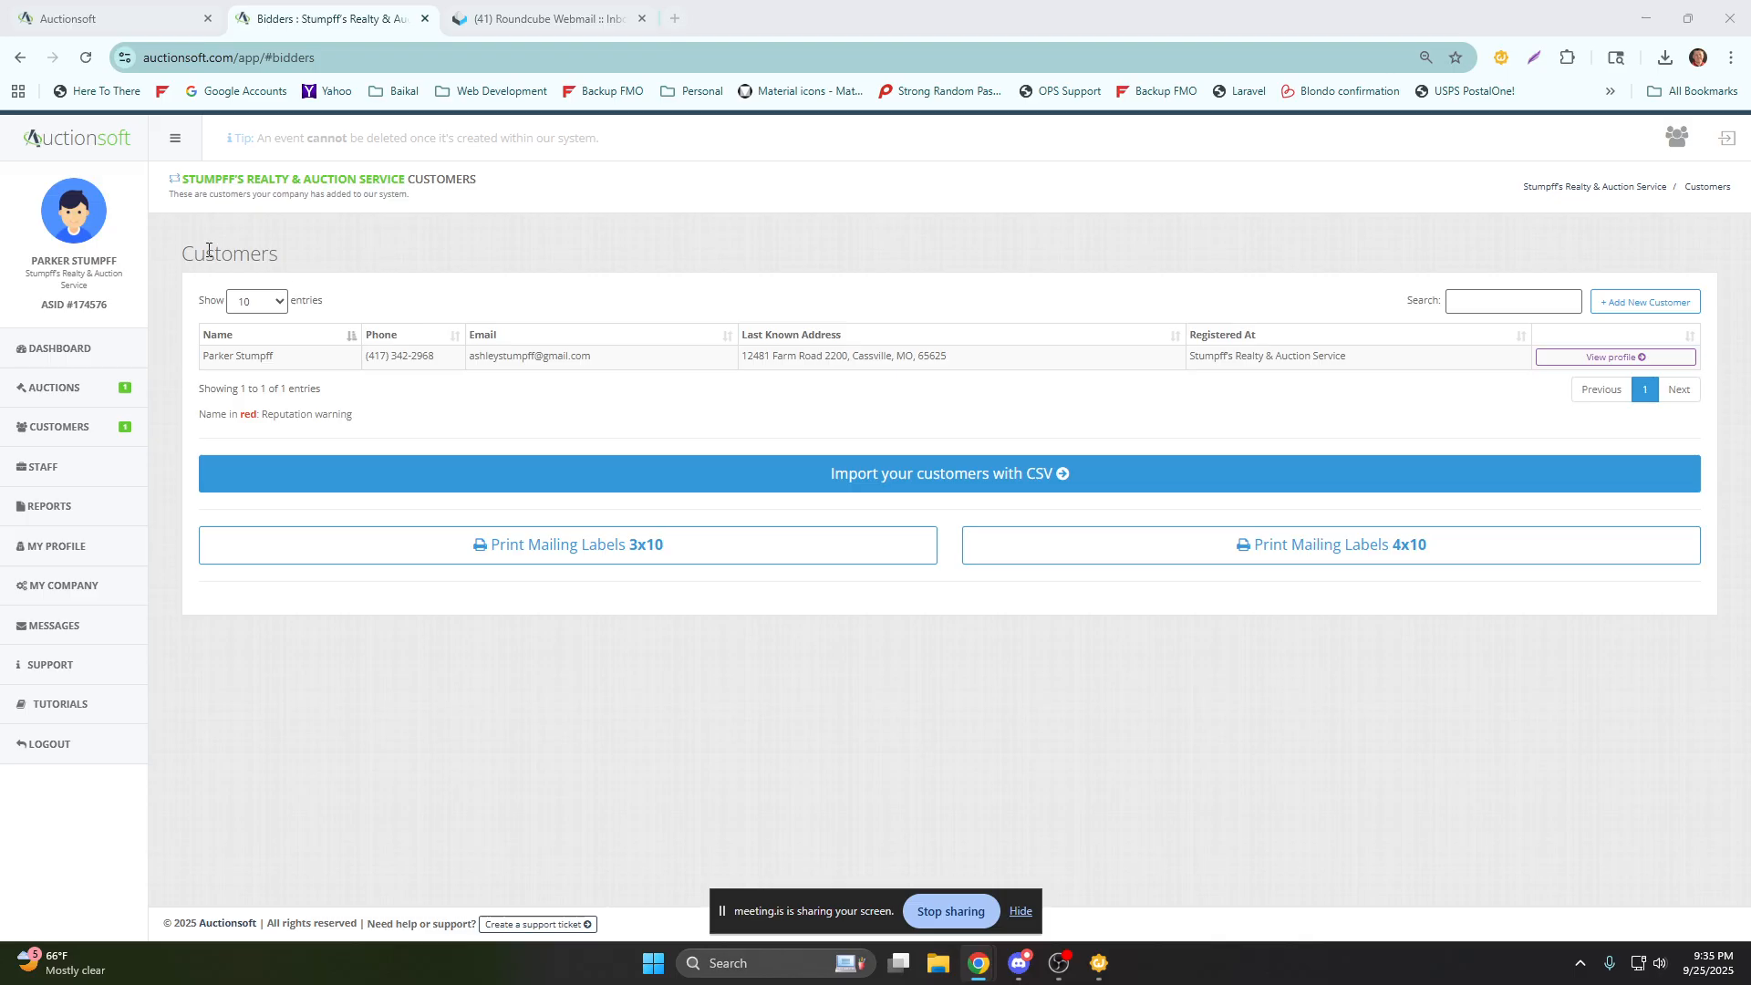
left_click(84, 355)
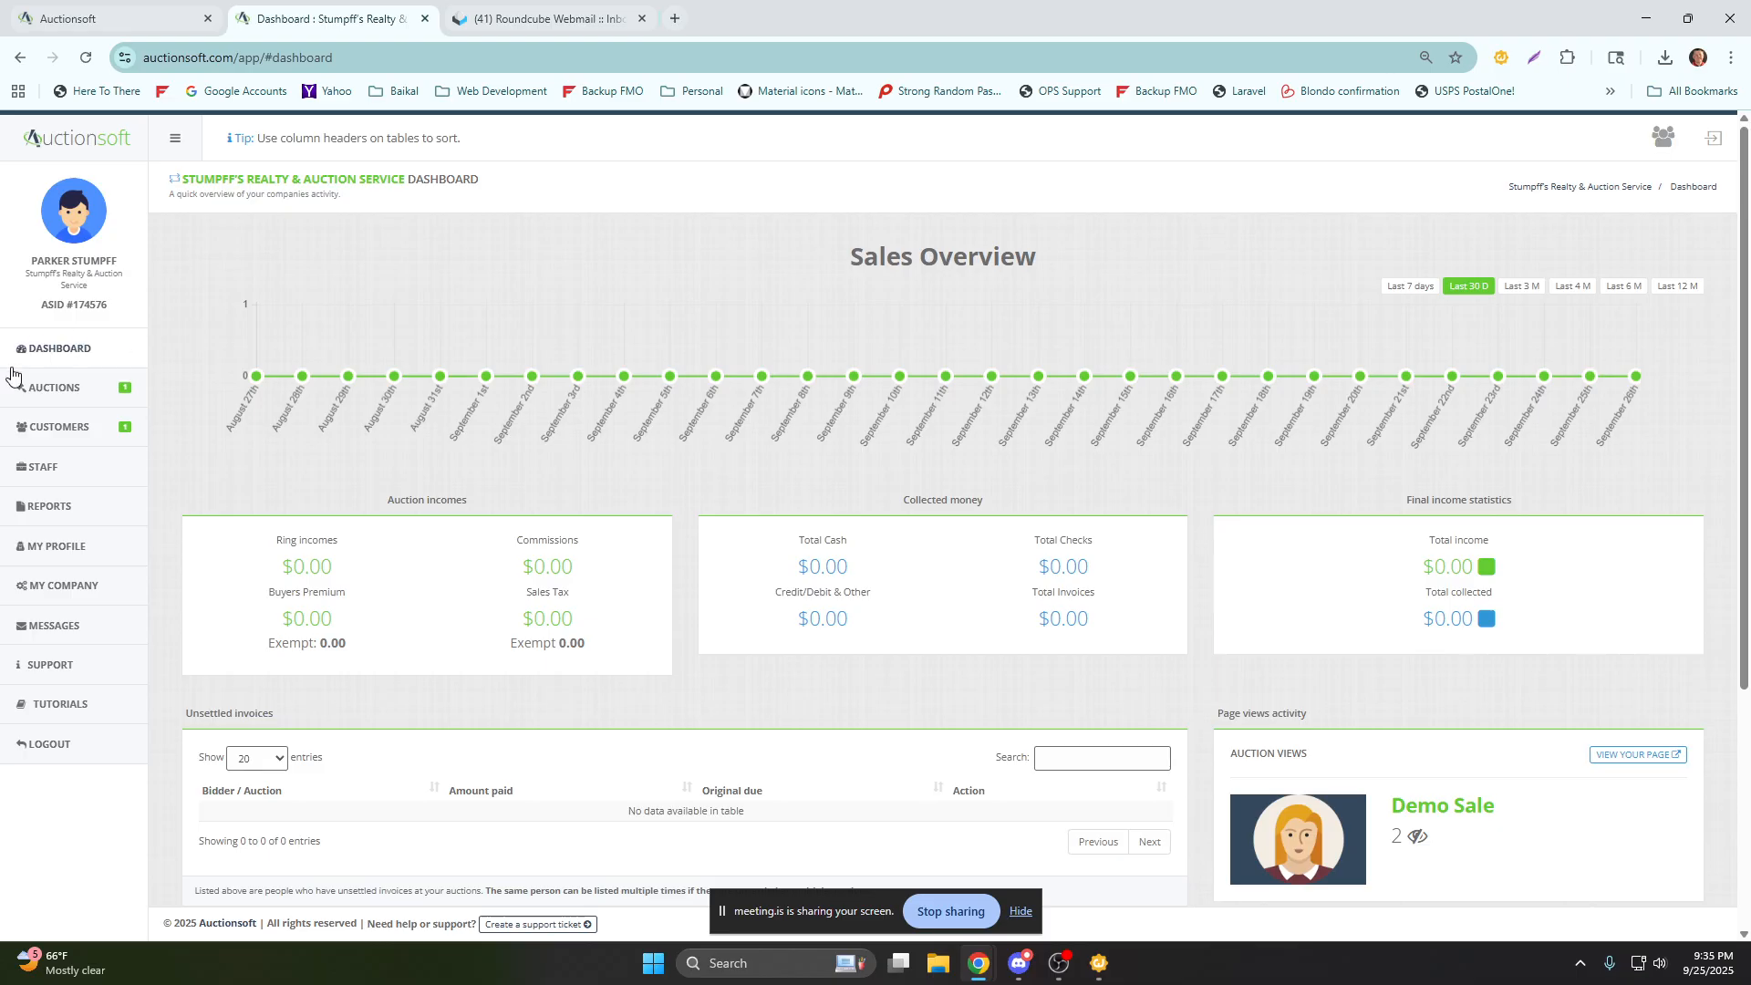
scroll(166, 350, "down", 2)
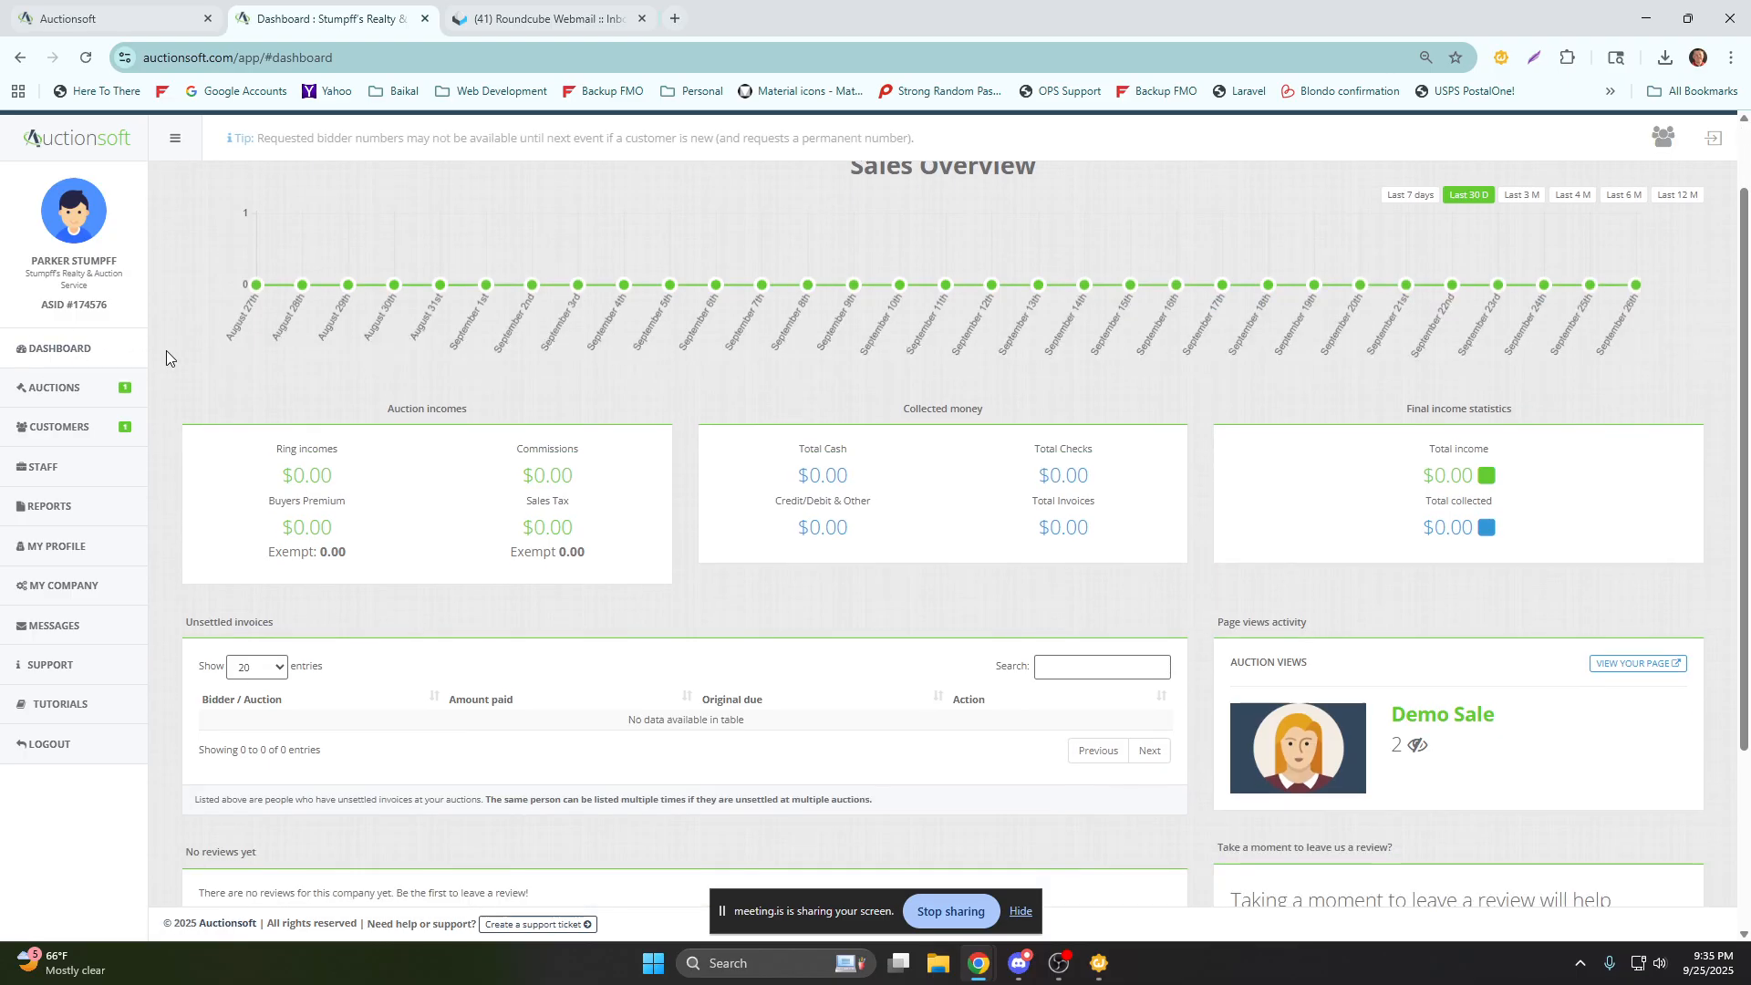
left_click_drag(274, 538, 190, 543)
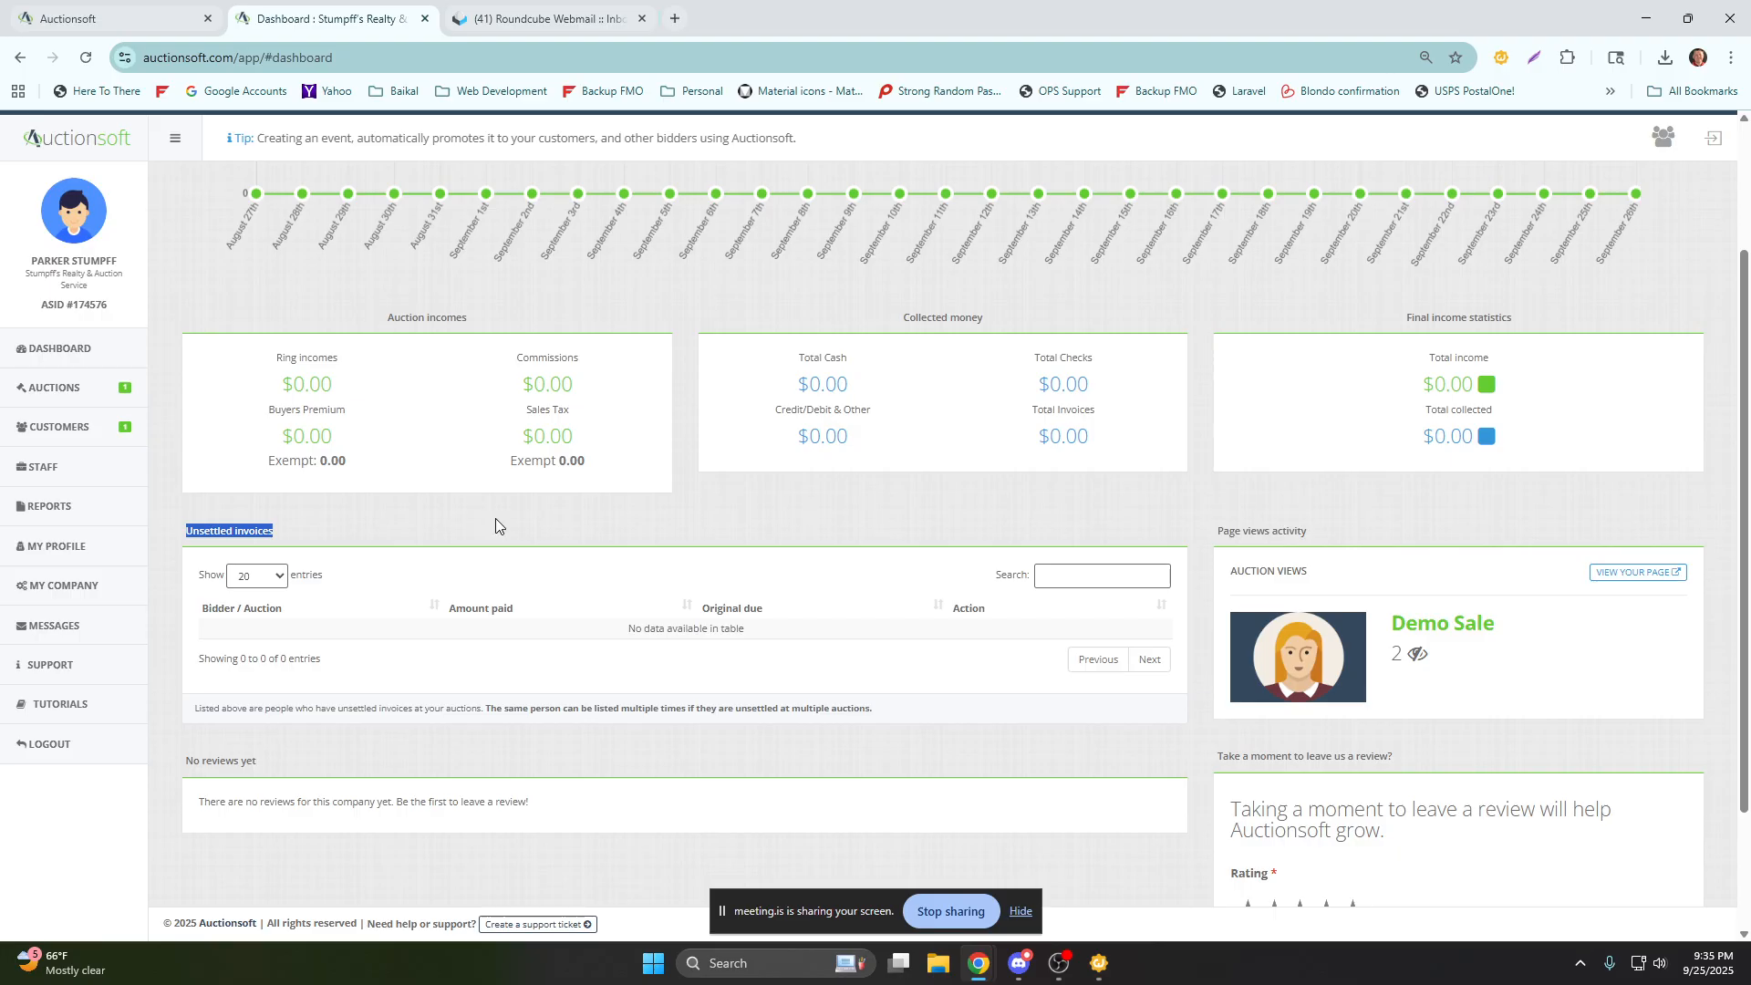
Review the company's future and past auctions, returning to the Demo Sale entry in the future auctions list.
left_click(73, 394)
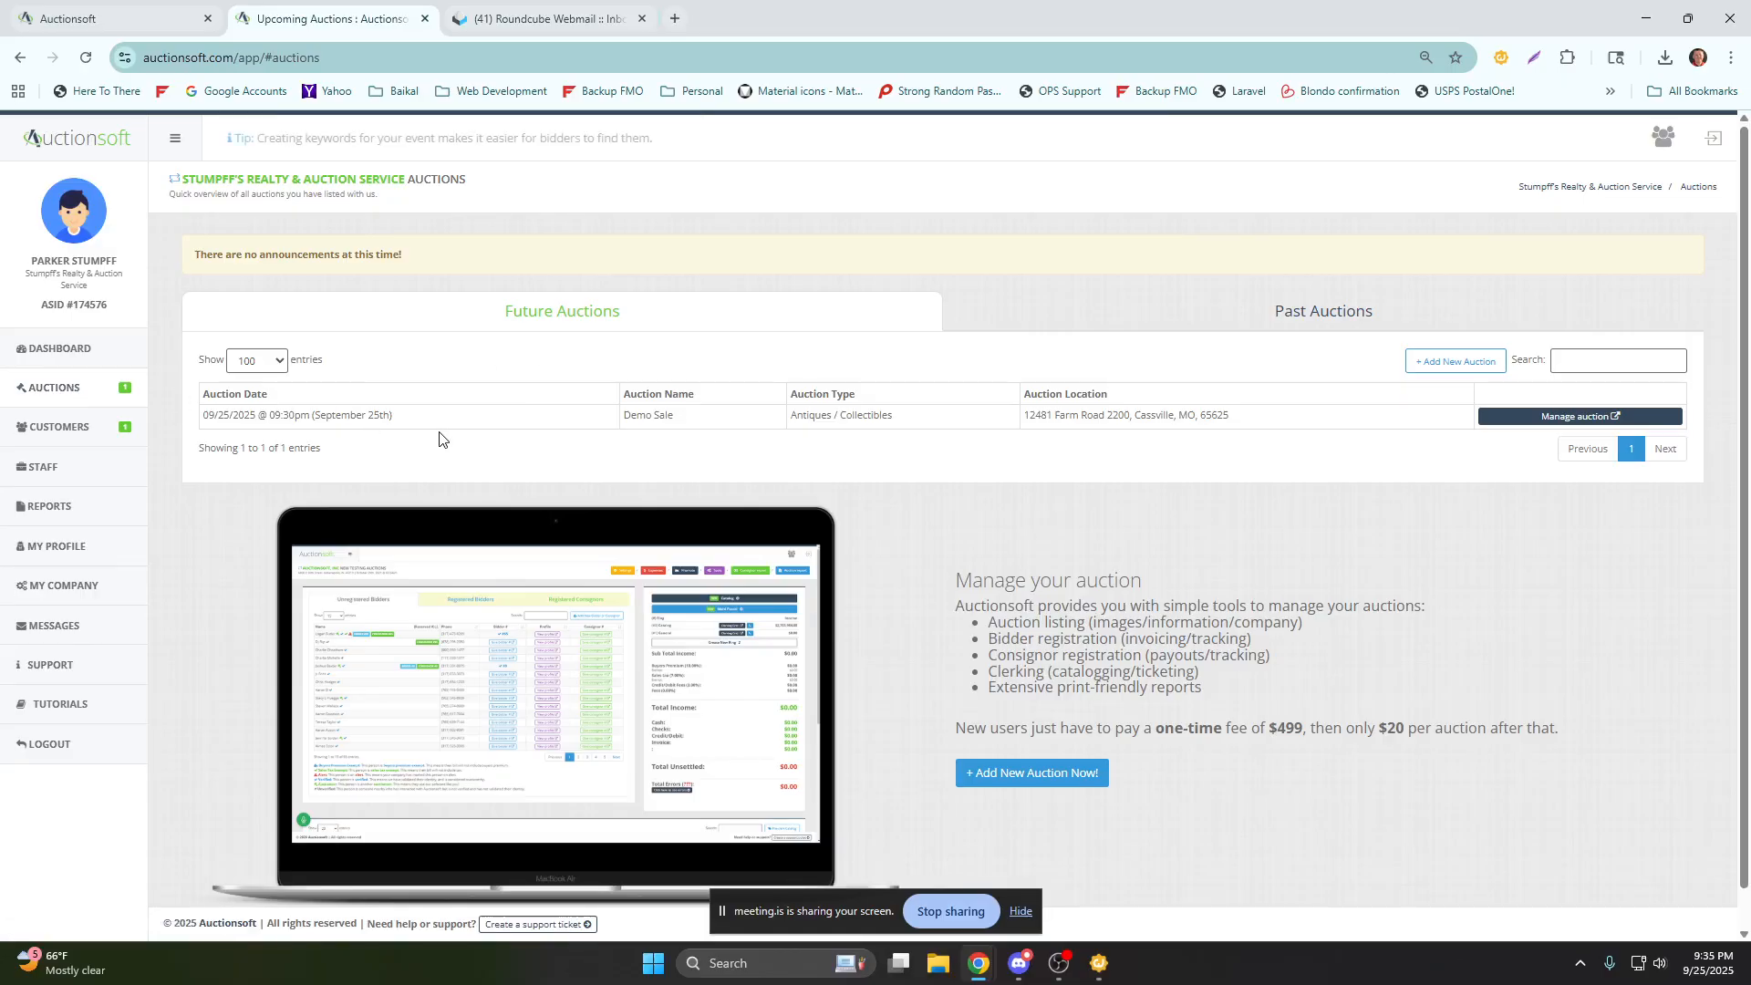
left_click_drag(696, 427, 589, 419)
left_click(793, 325)
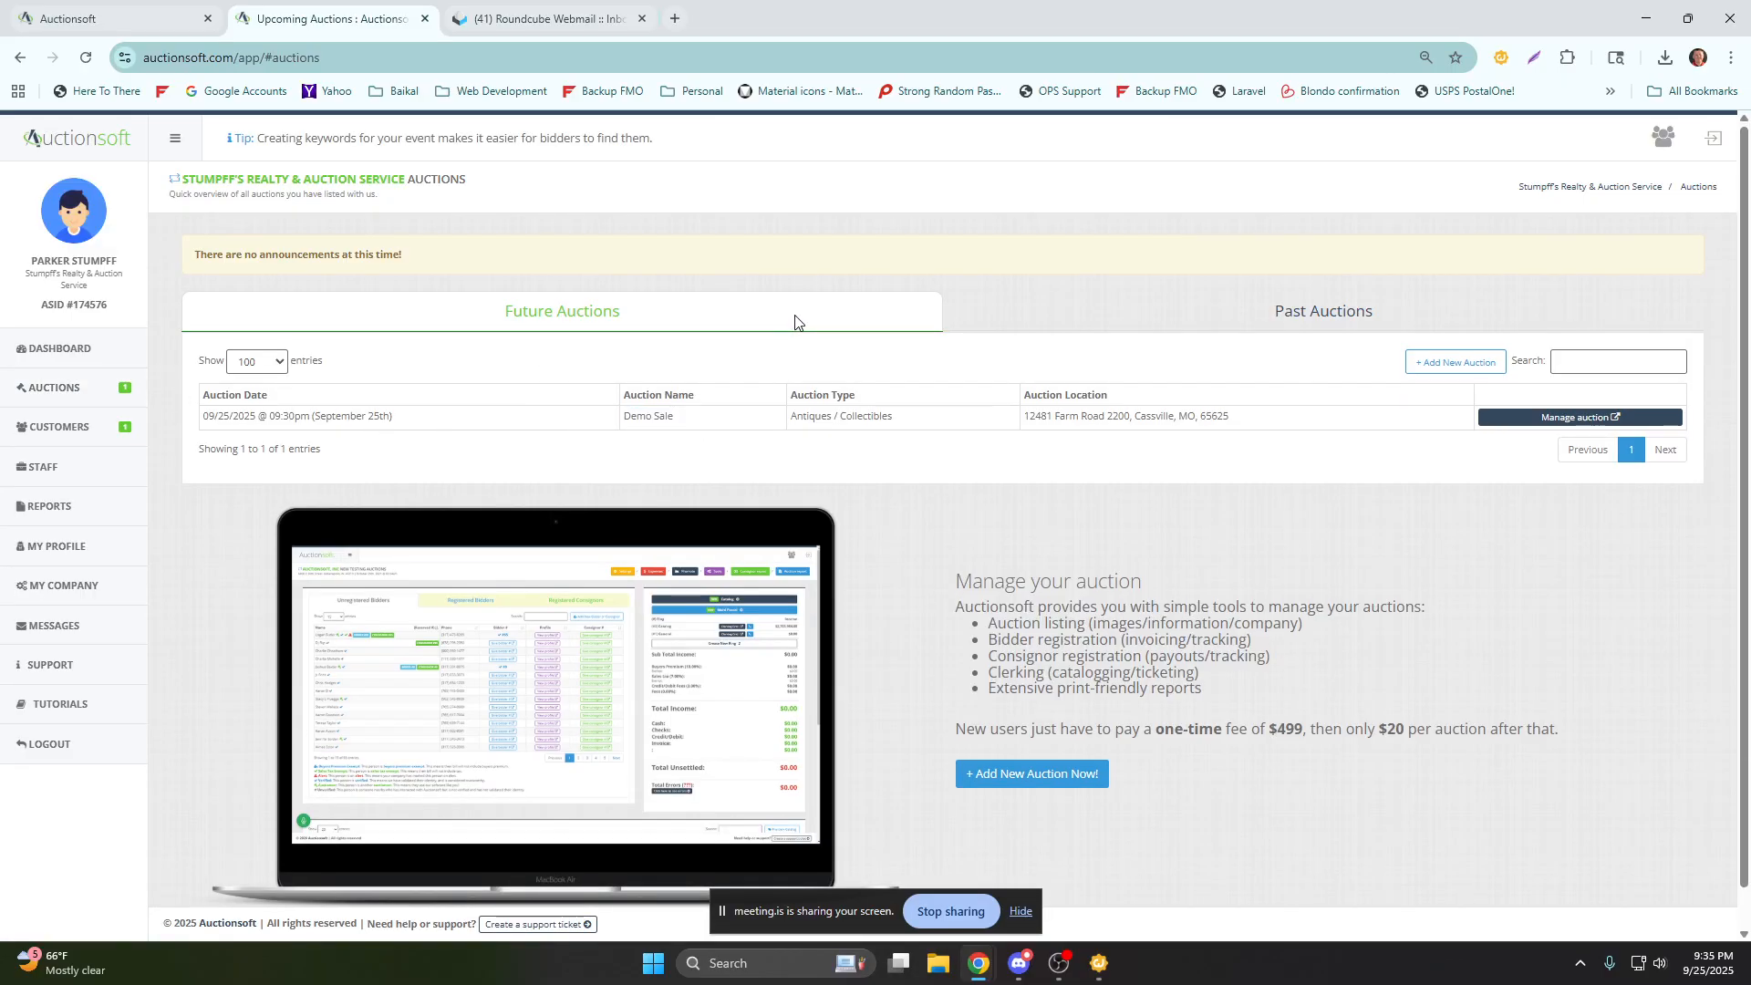
left_click(967, 319)
left_click(883, 324)
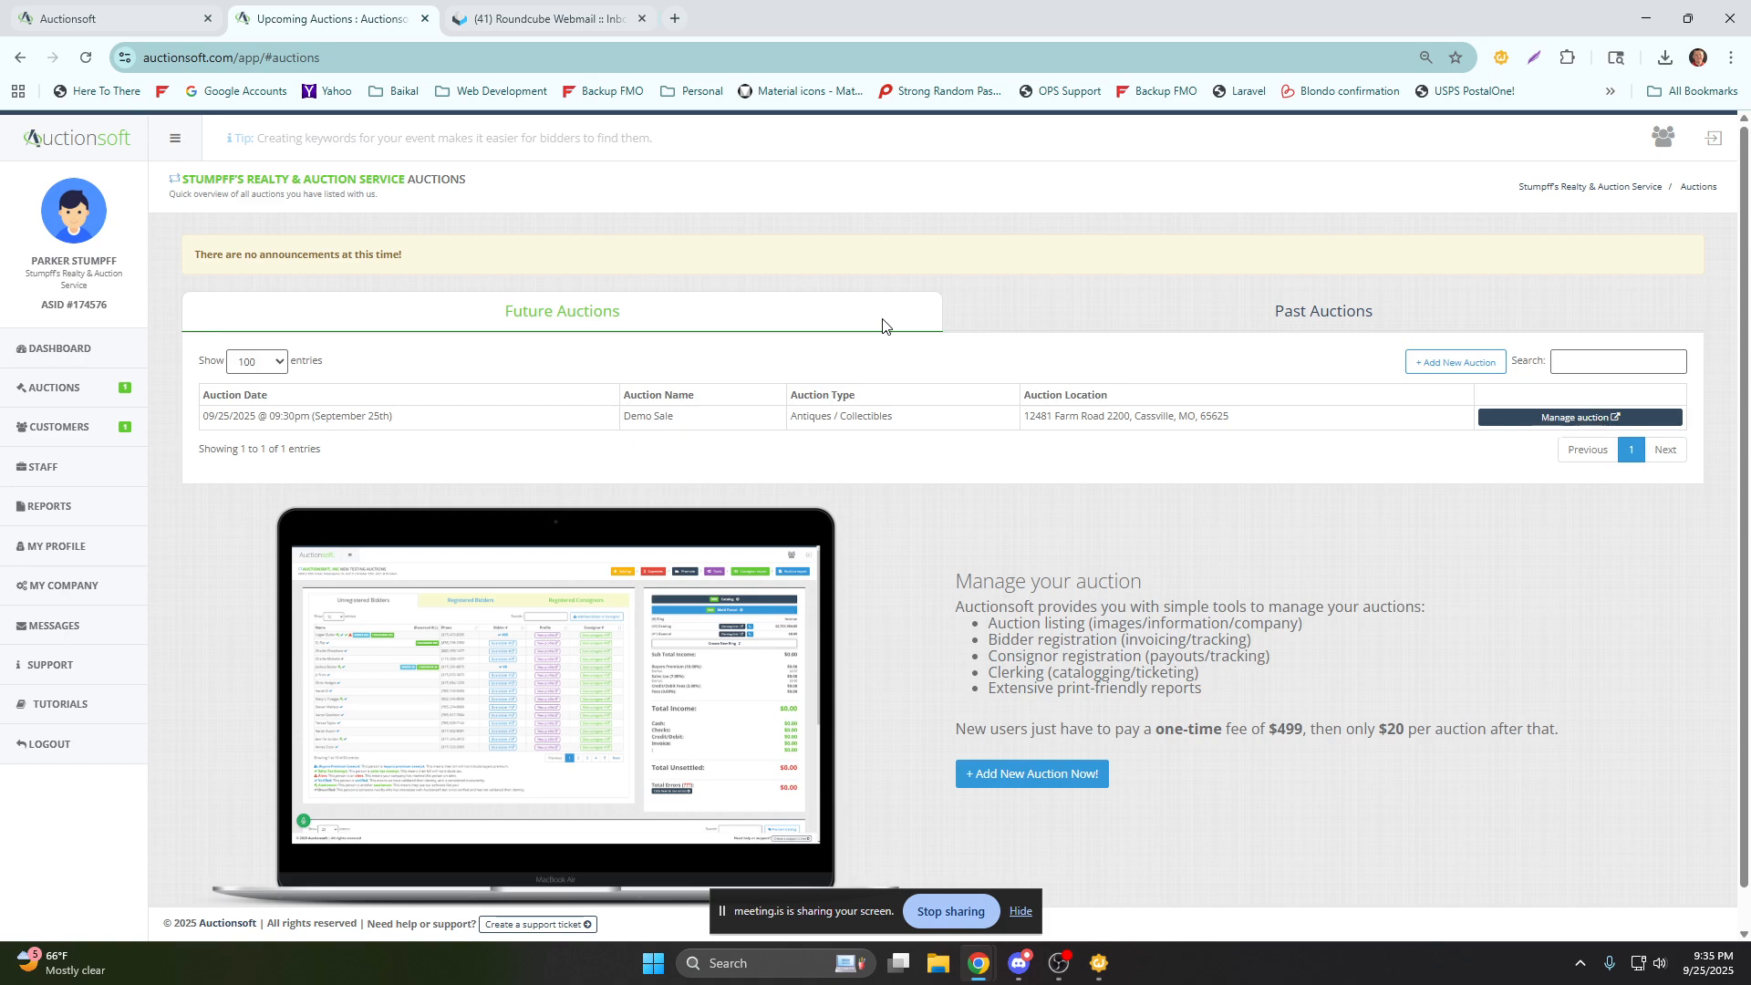
left_click(1110, 321)
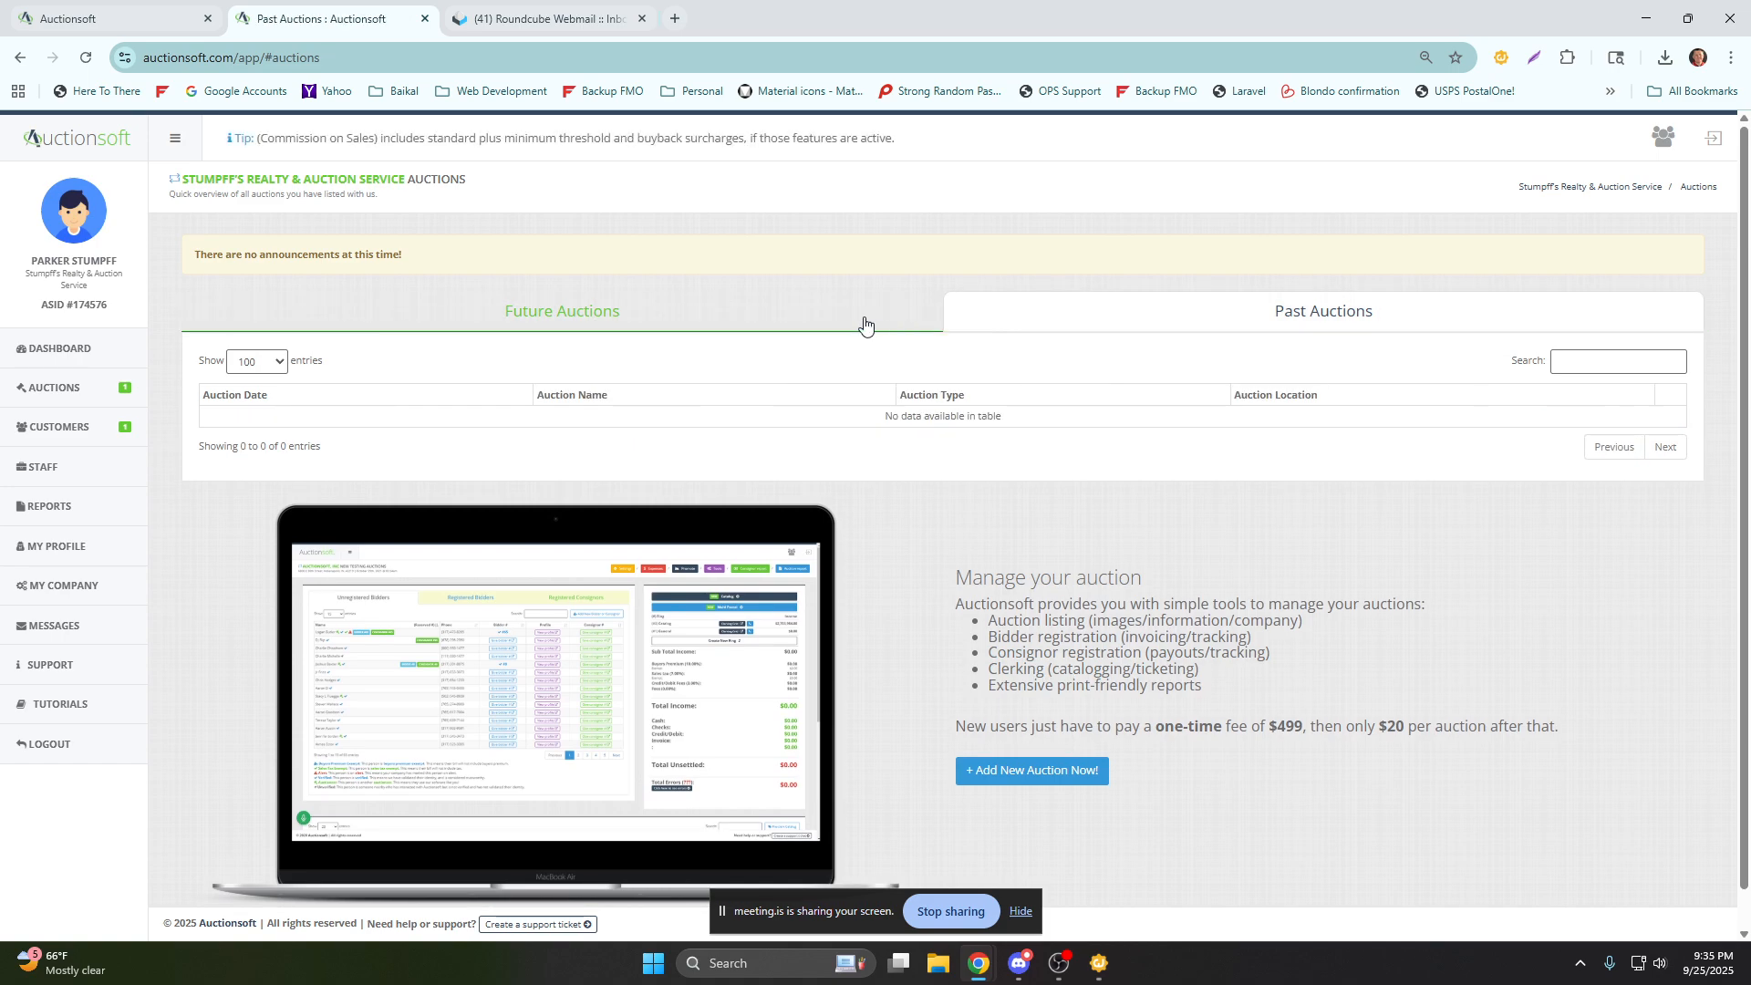
left_click(864, 325)
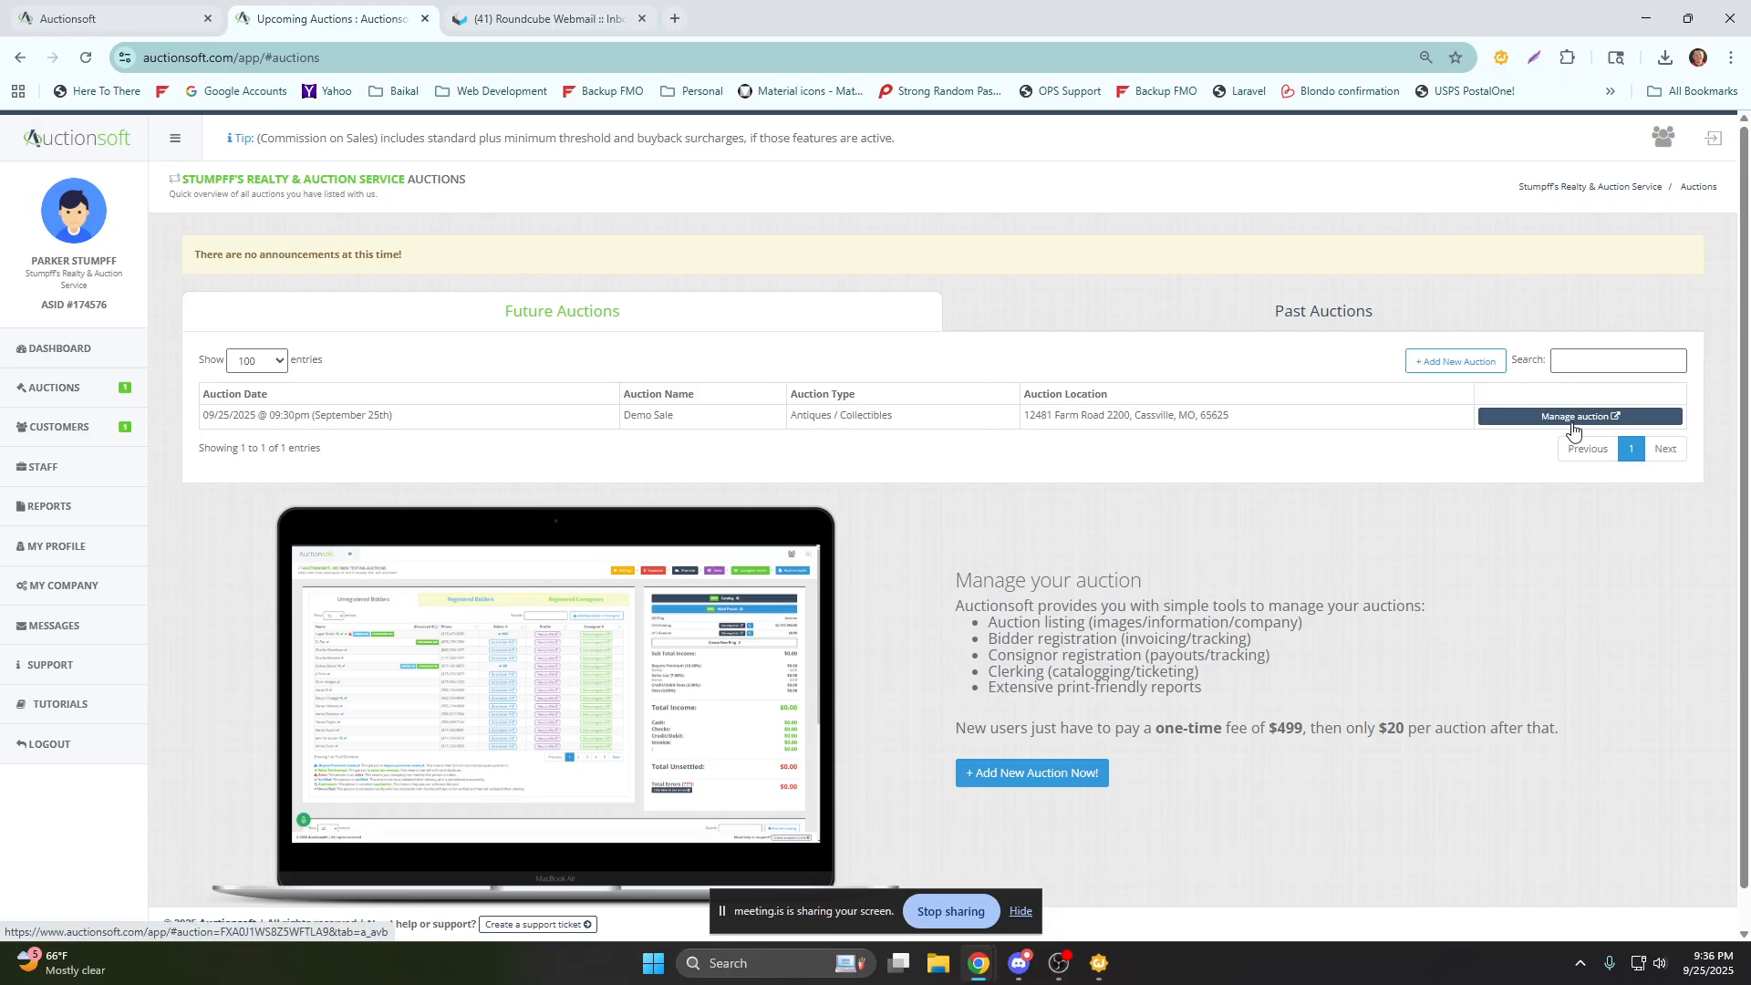
left_click_drag(690, 418, 606, 424)
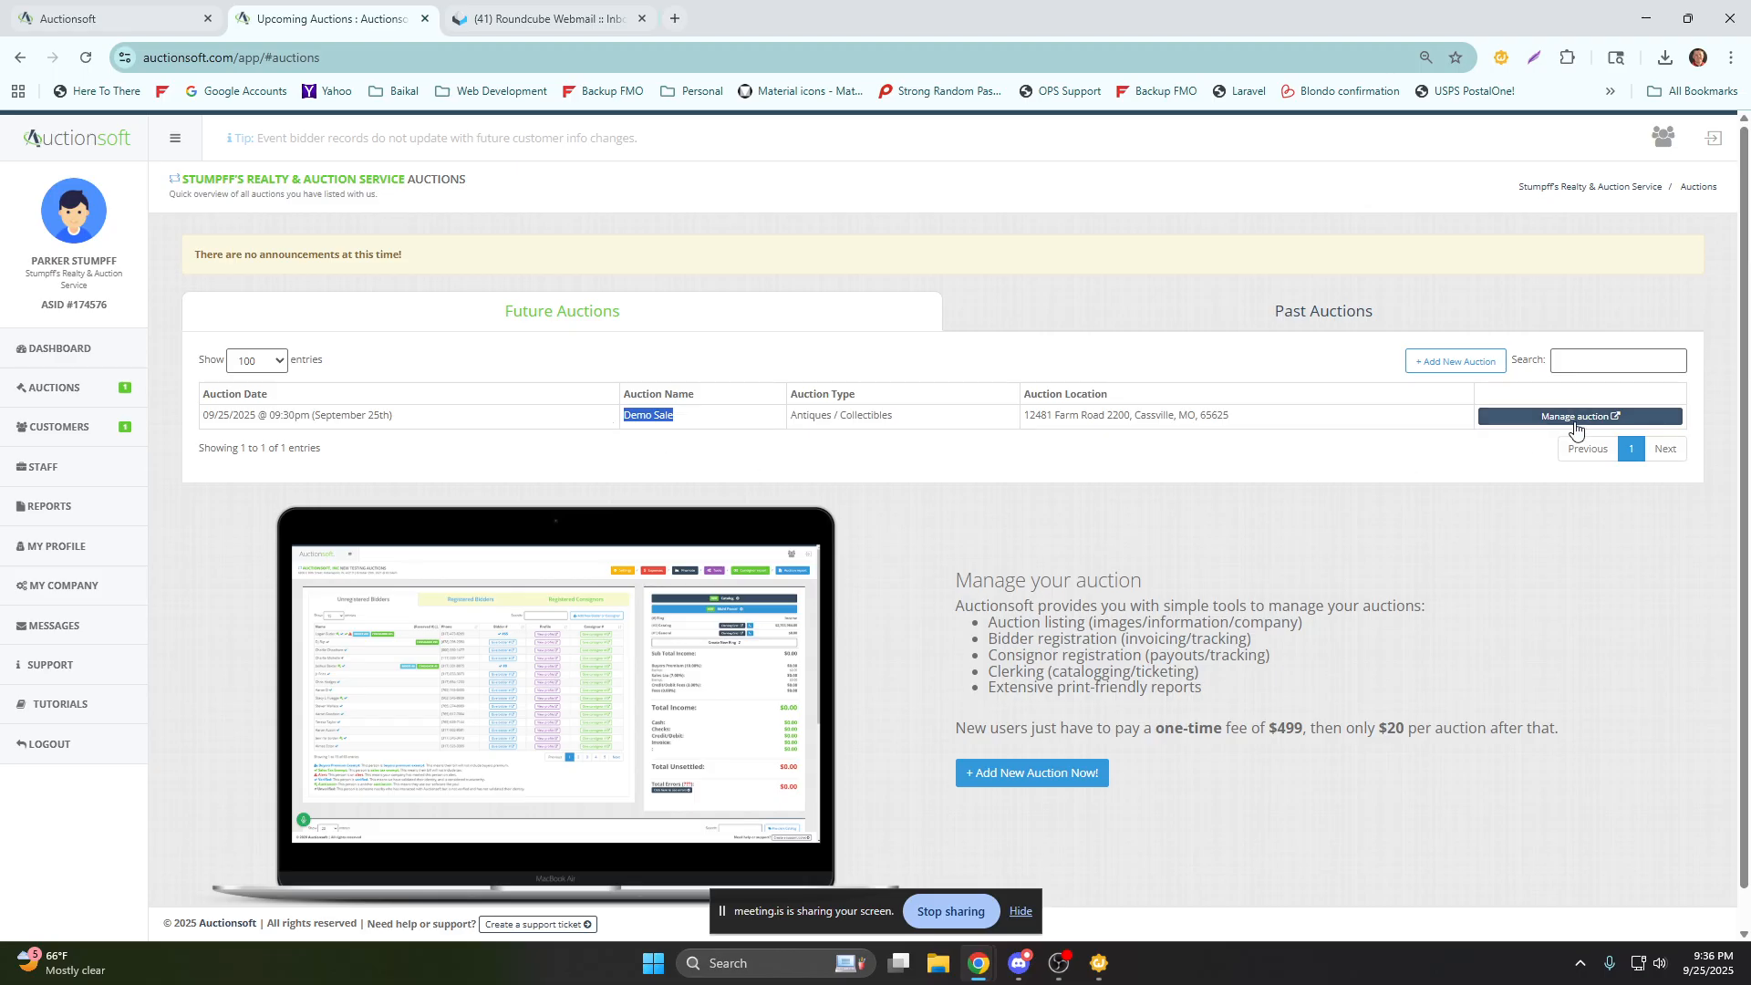
Show the company's customers list again, followed by its staff groups and members page.
left_click(53, 434)
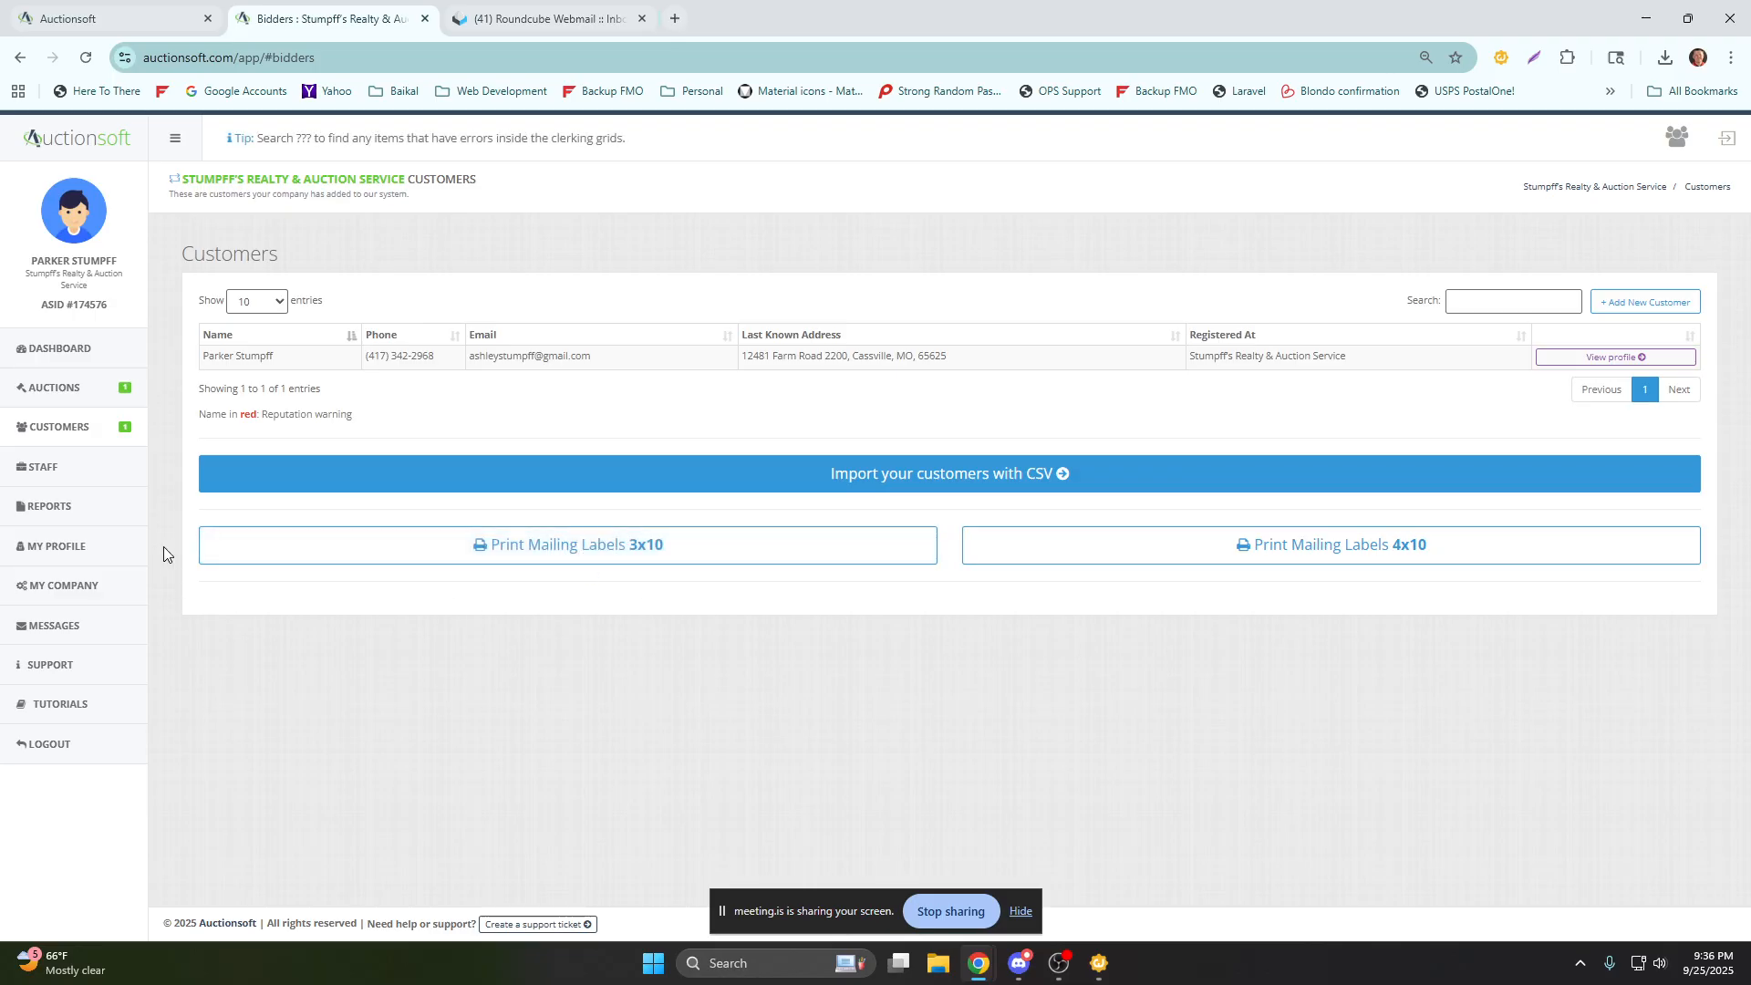
left_click(68, 470)
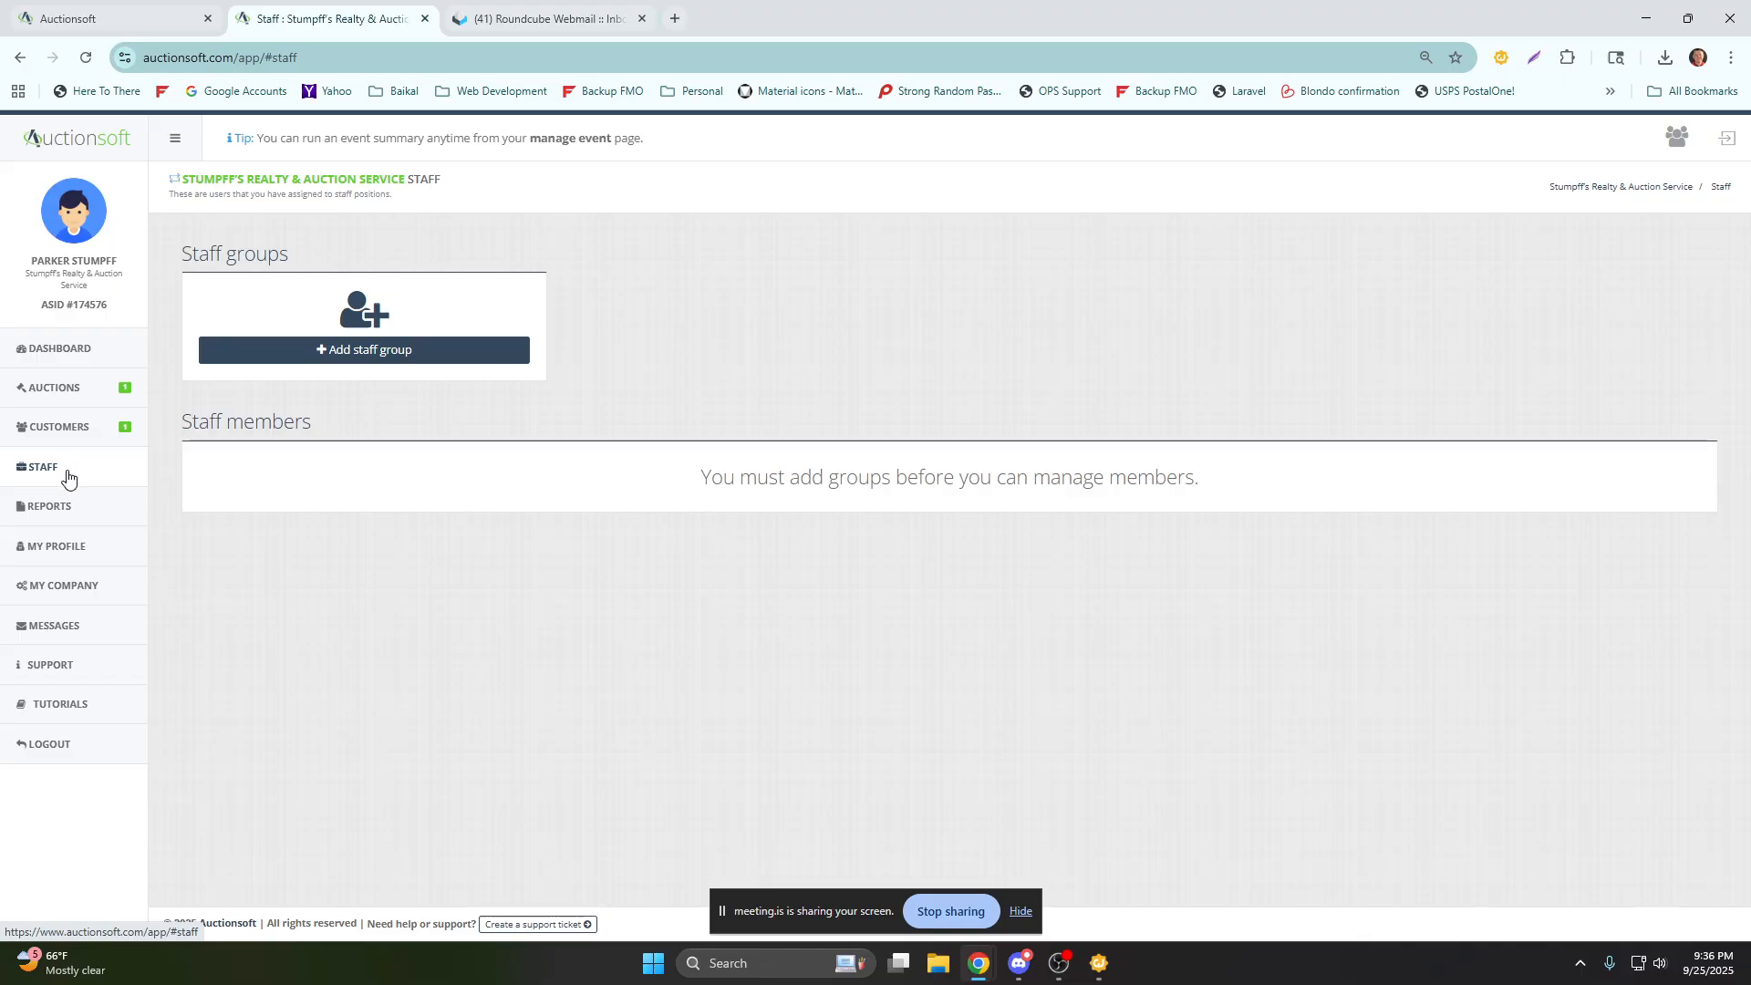
Open the company's reports page and view the date range choices for its date range reports.
left_click(64, 510)
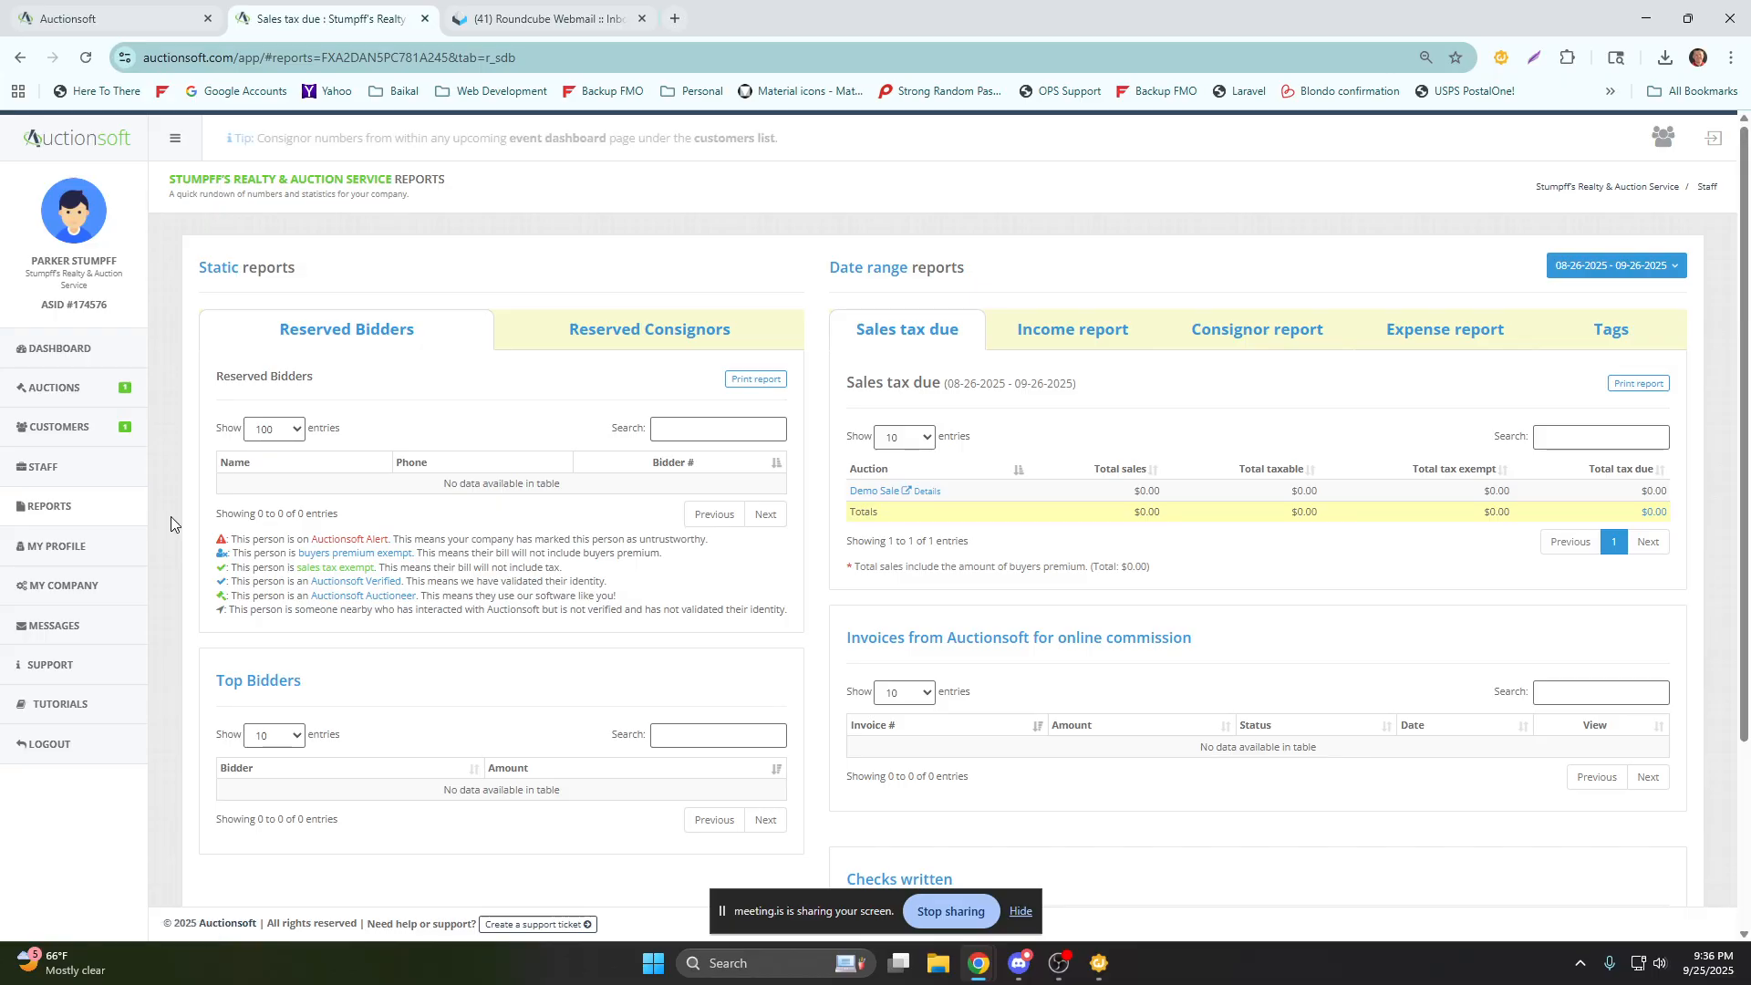
scroll(171, 516, "down", 1)
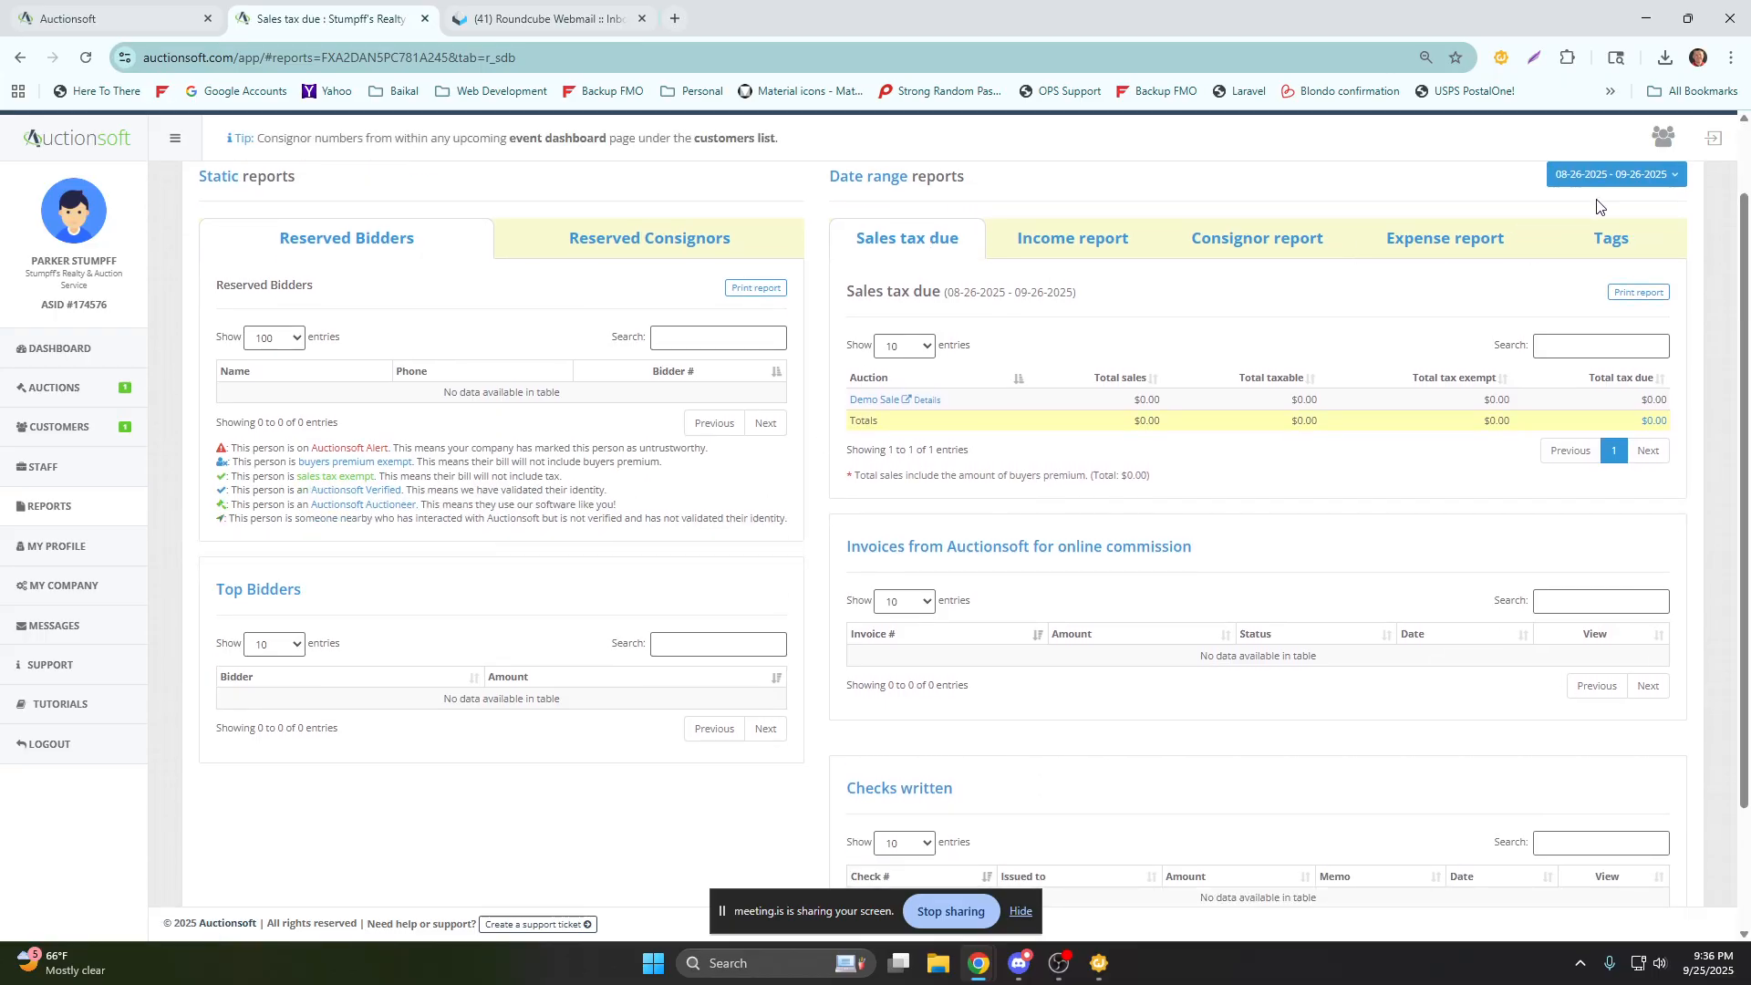
scroll(1607, 205, "up", 1)
left_click(1593, 260)
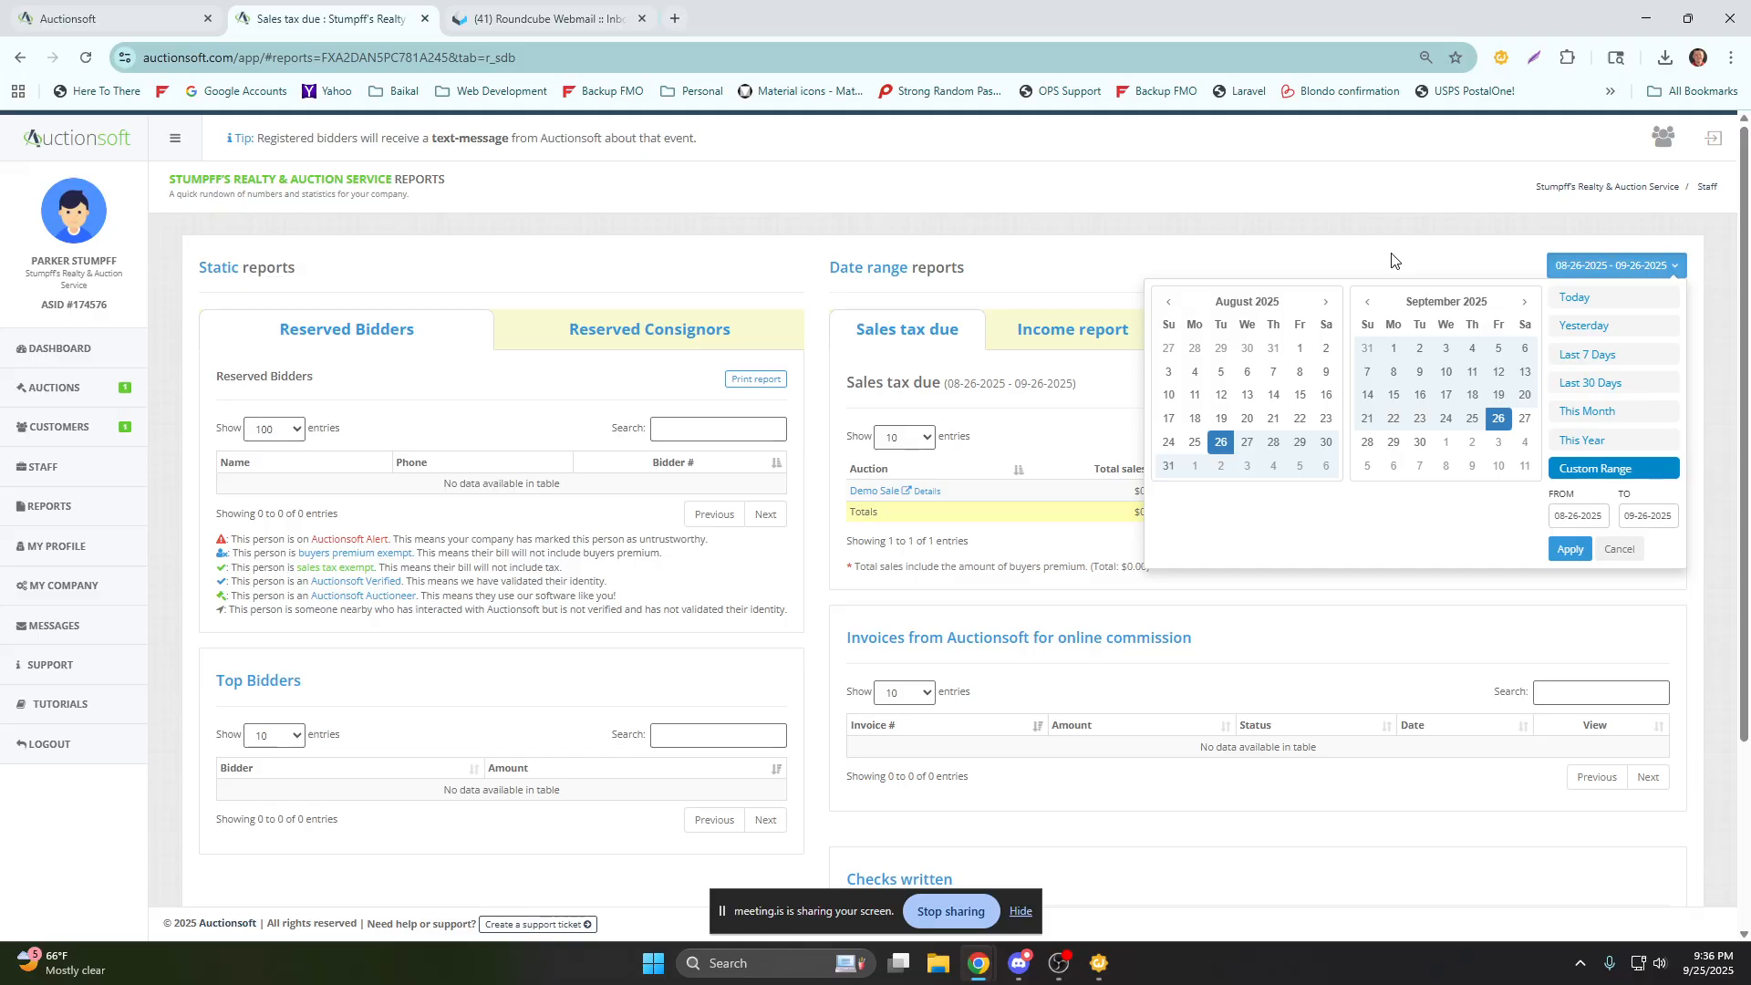
left_click(1633, 265)
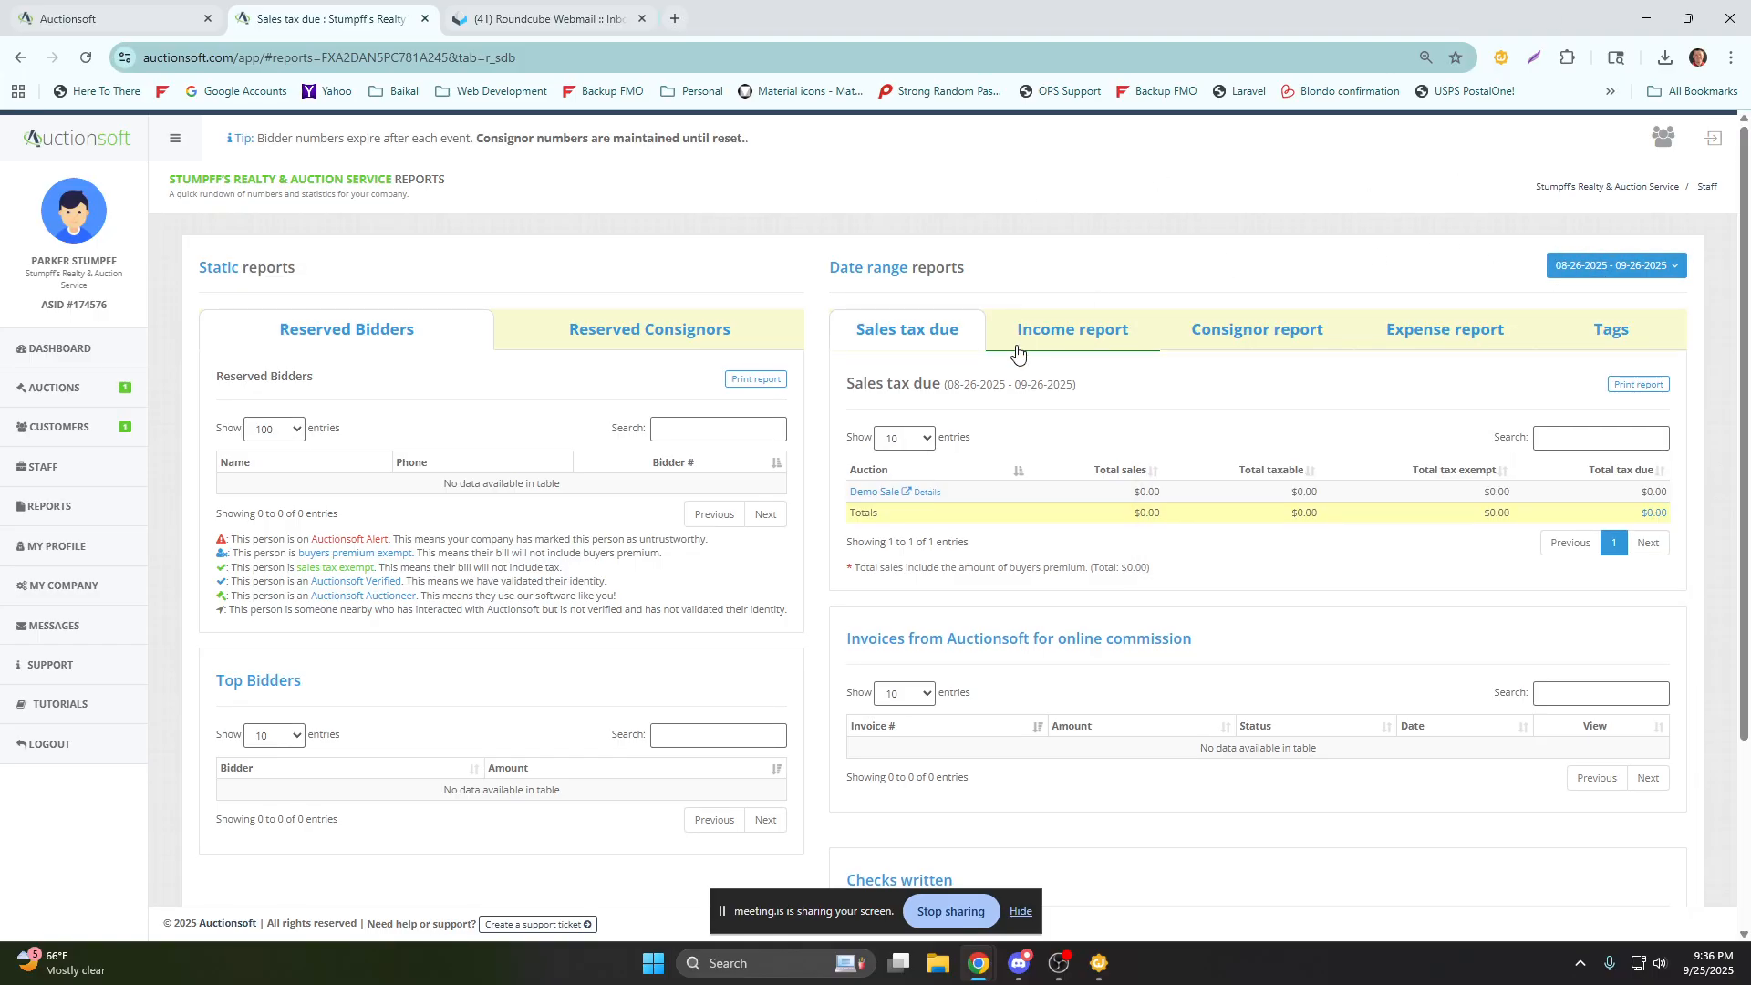
View the Income report along with the online commission invoices, checks written and top bidders sections.
left_click(1070, 351)
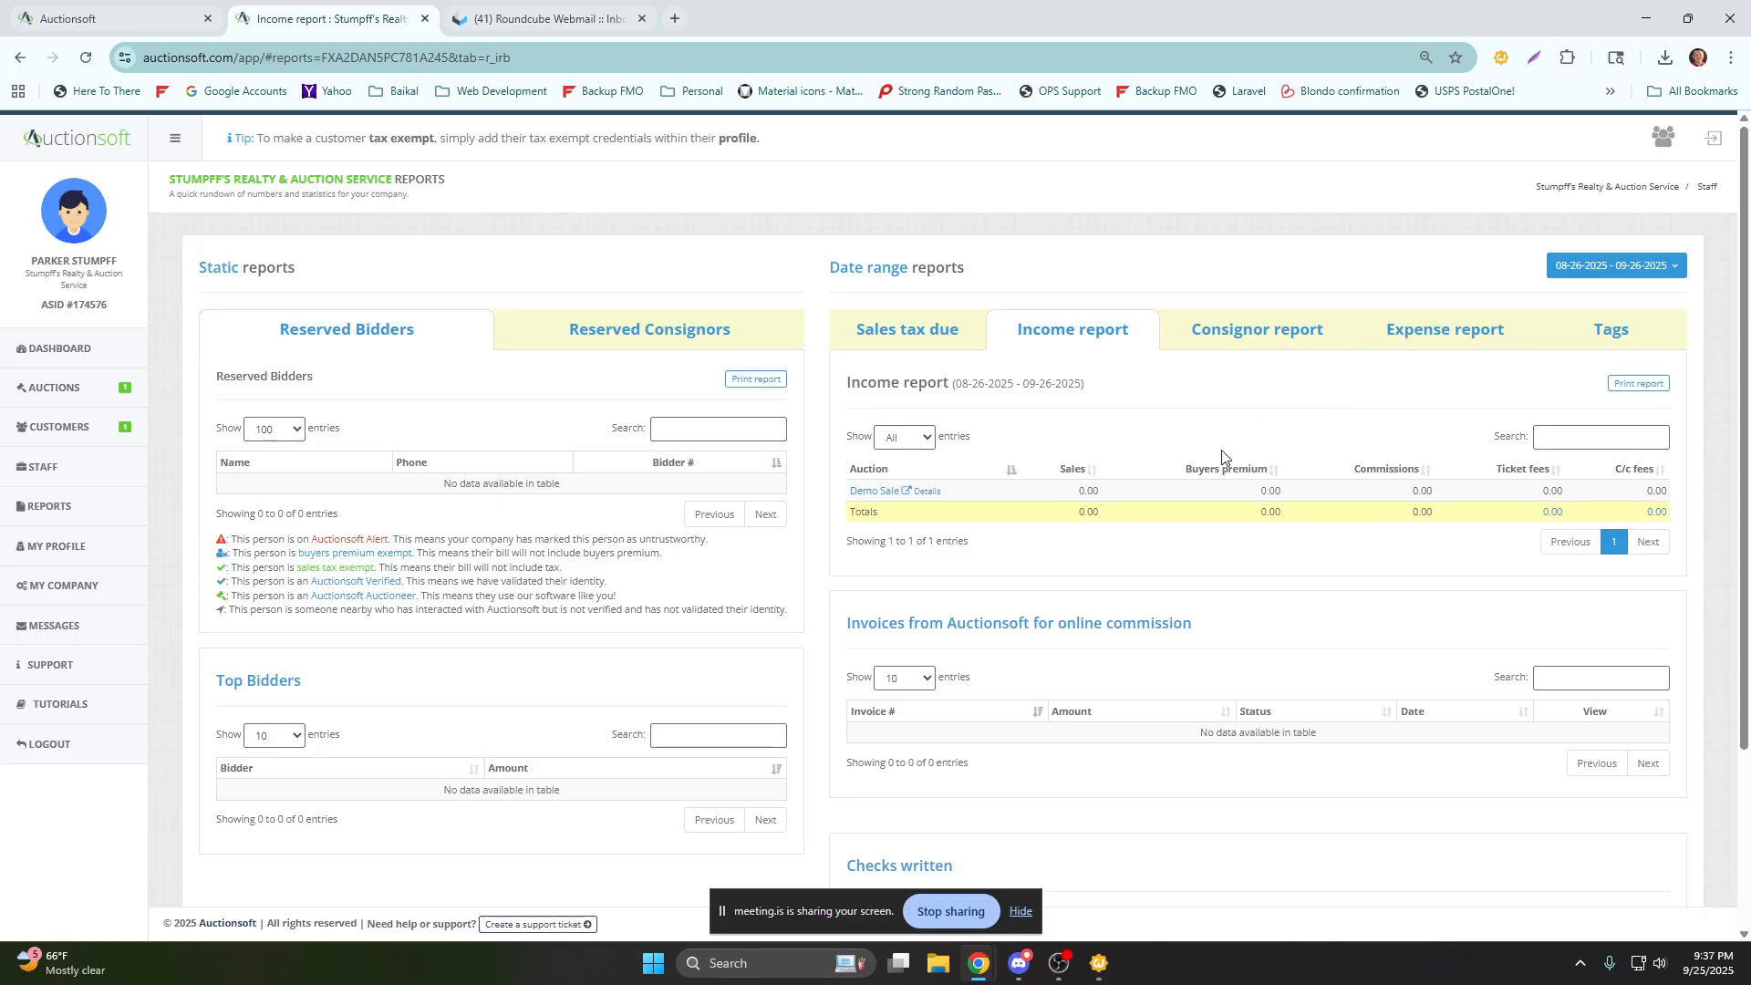
scroll(1167, 511, "down", 2)
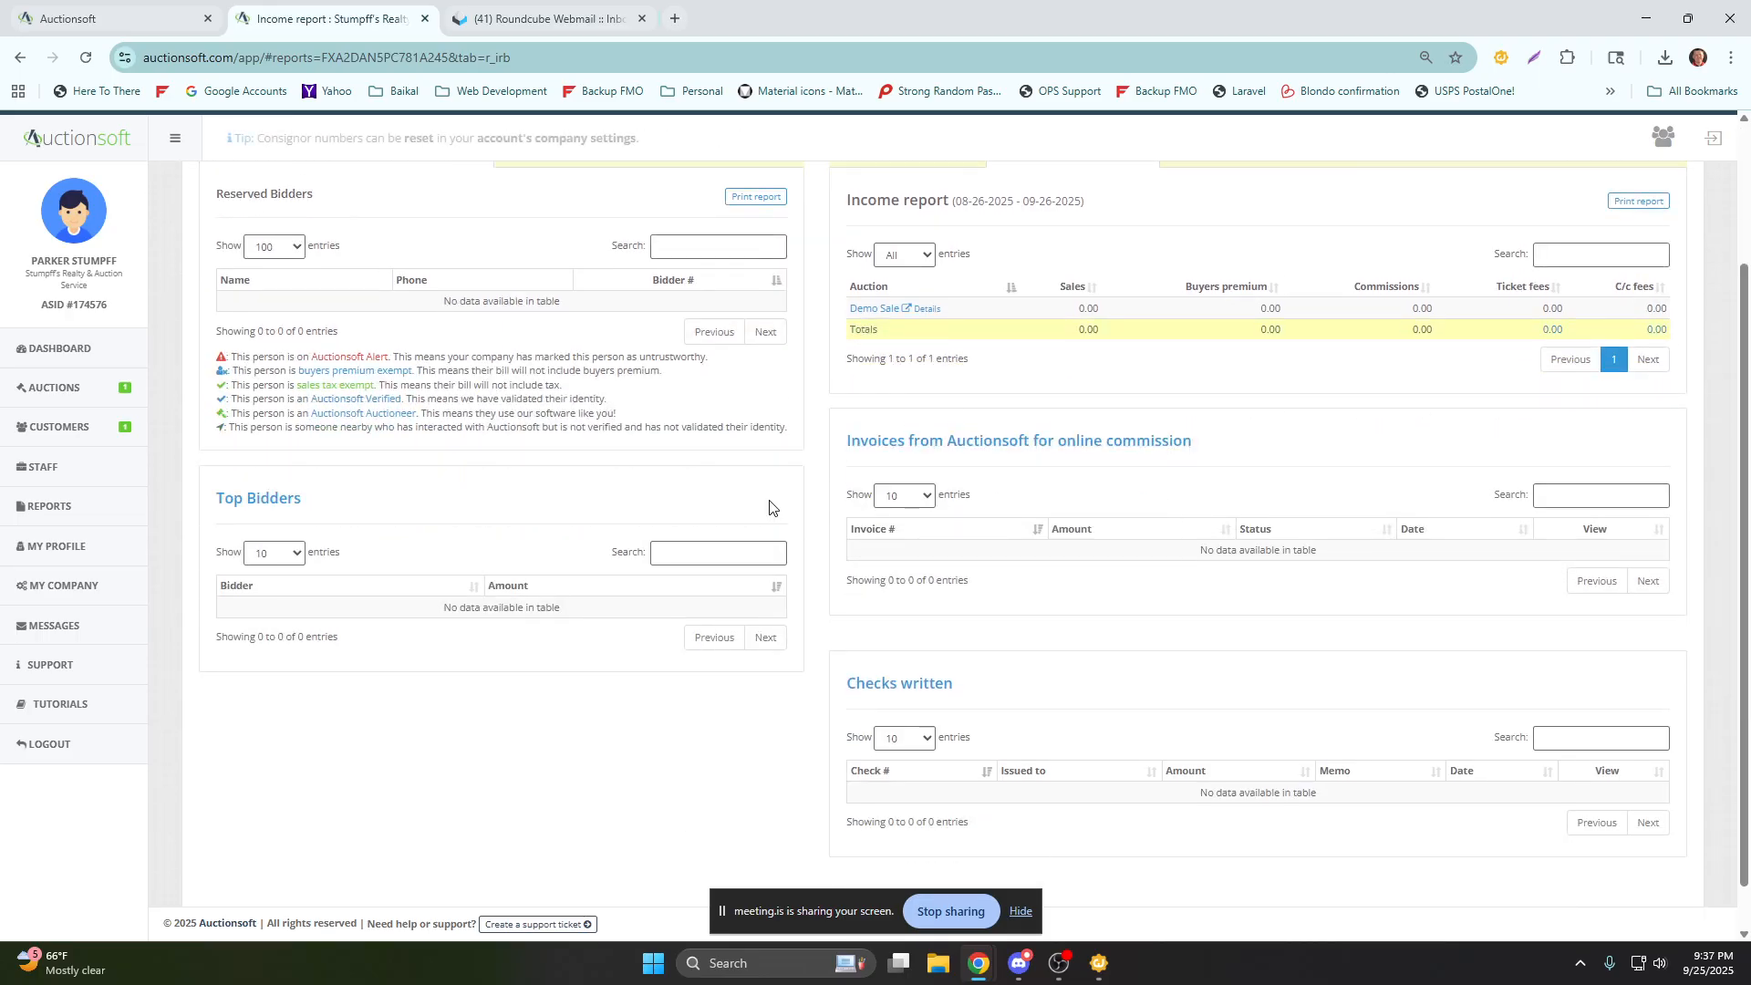
scroll(360, 473, "up", 2)
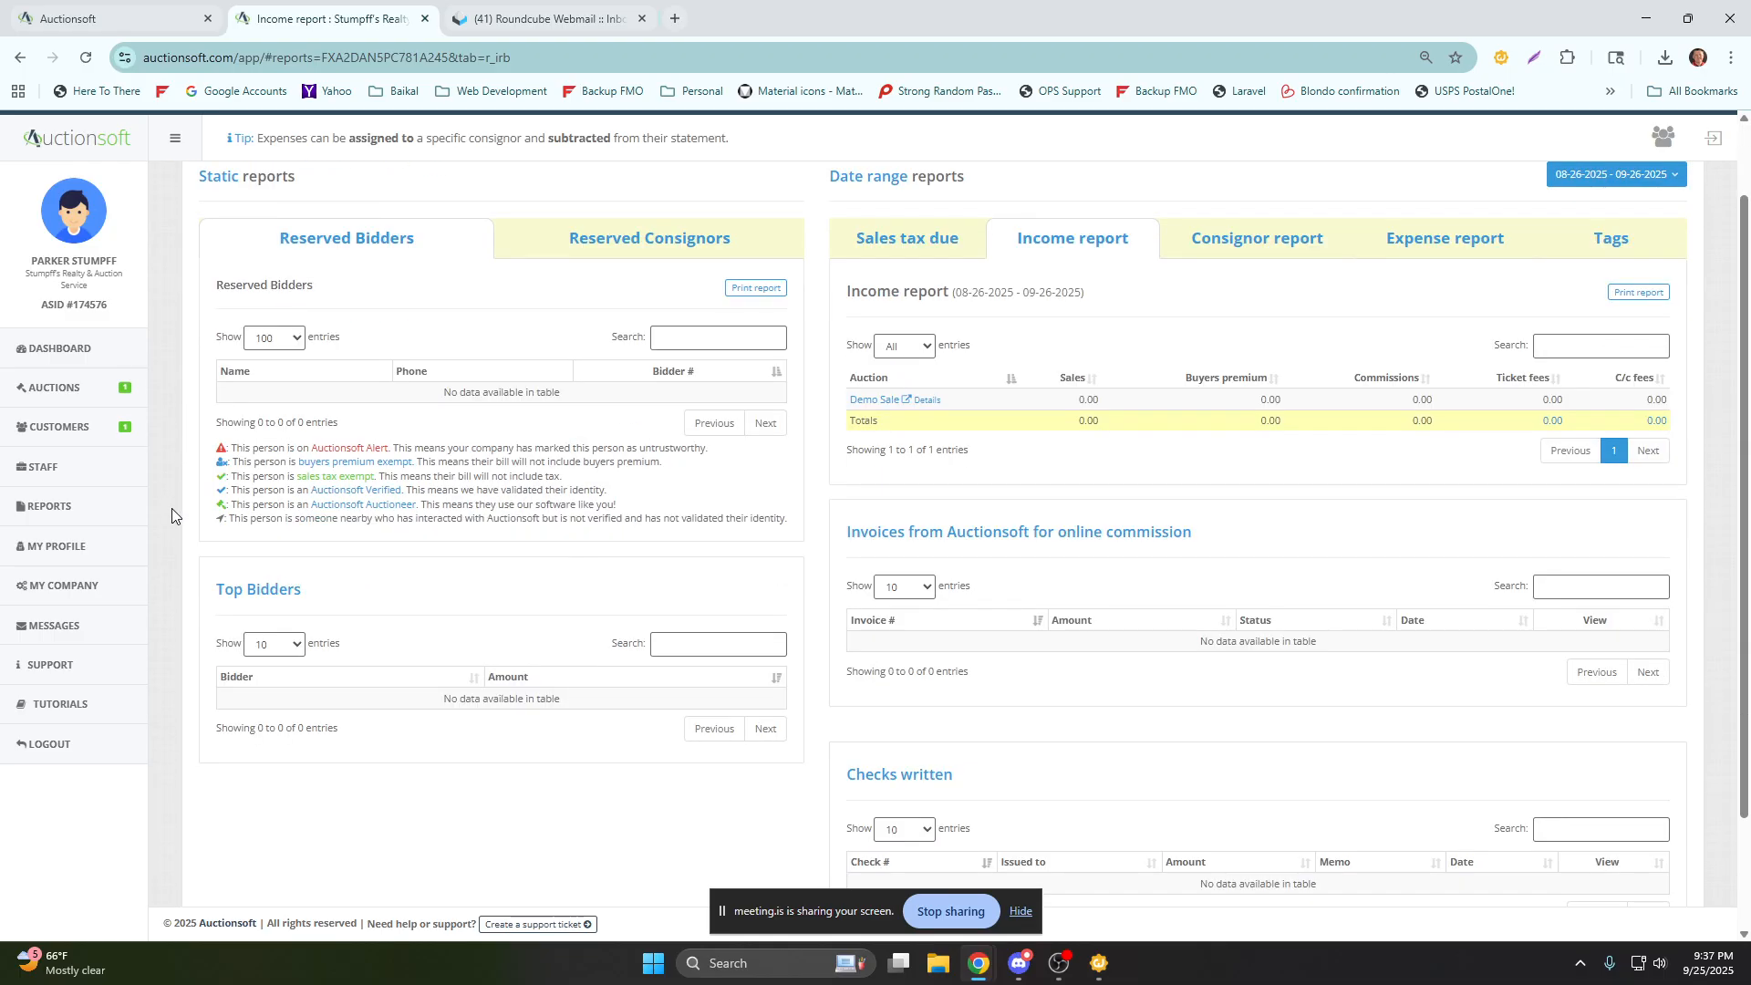
Open the auctioneer's own profile and review the personal information, documents, authorized payments and exemptions/preferences.
left_click(79, 550)
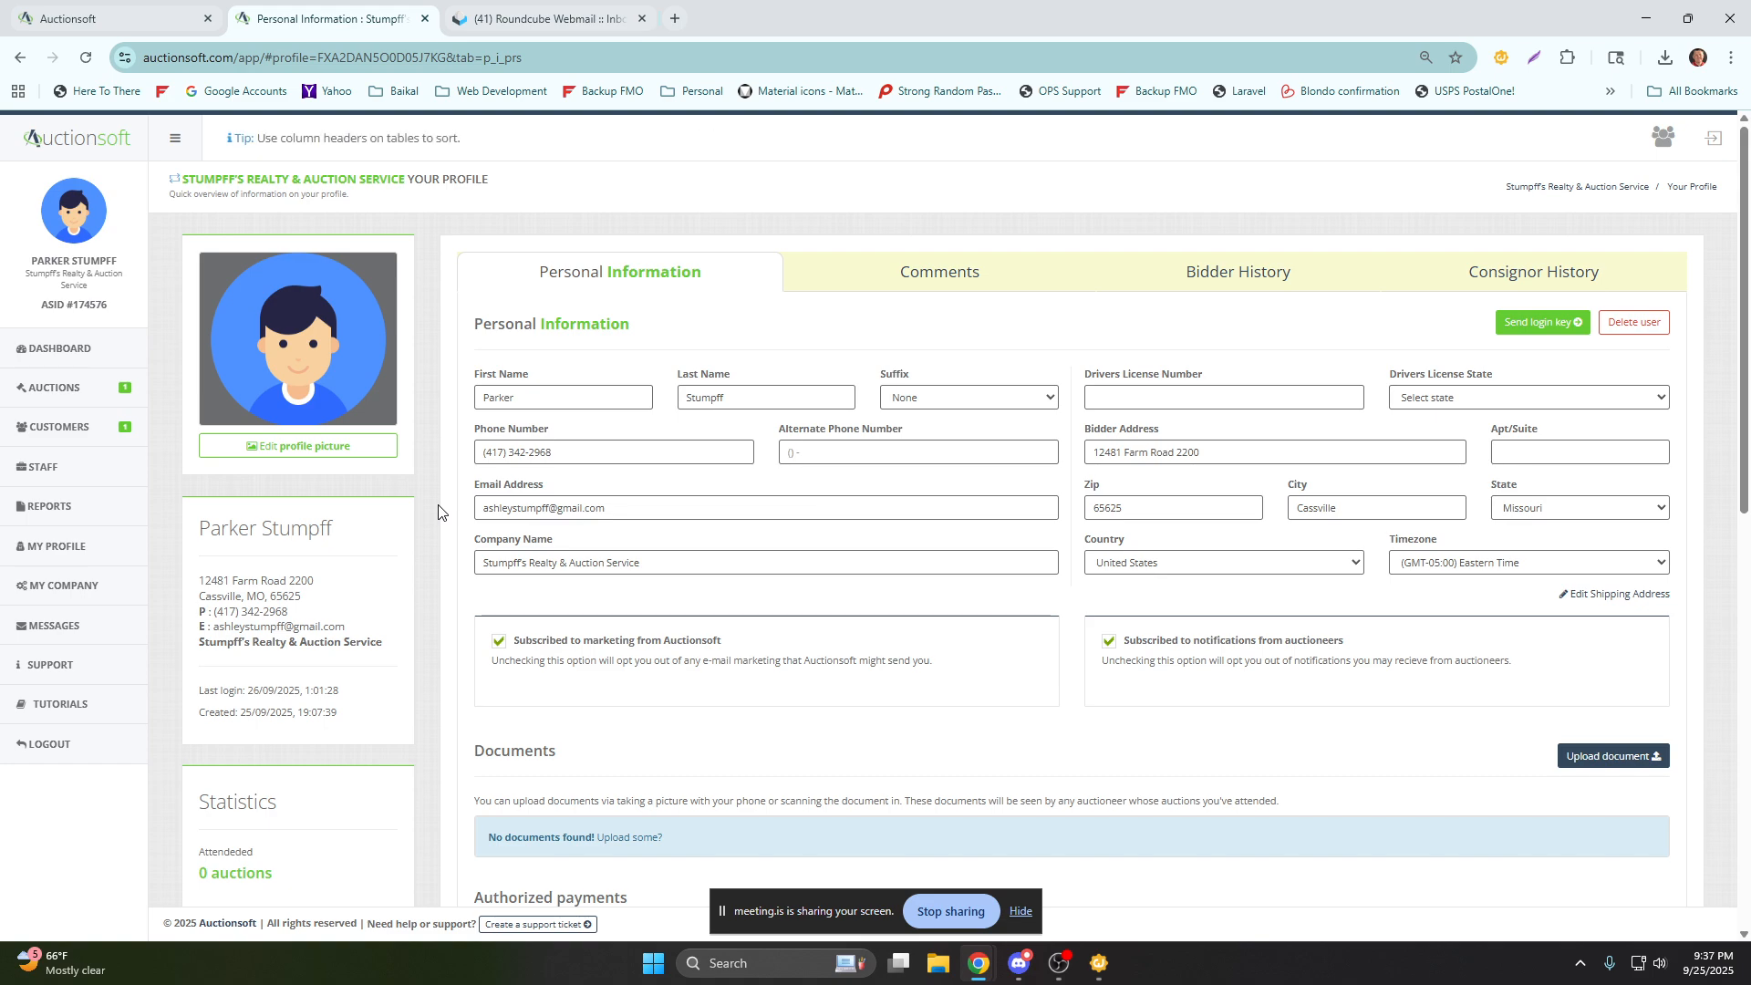
scroll(438, 511, "down", 1)
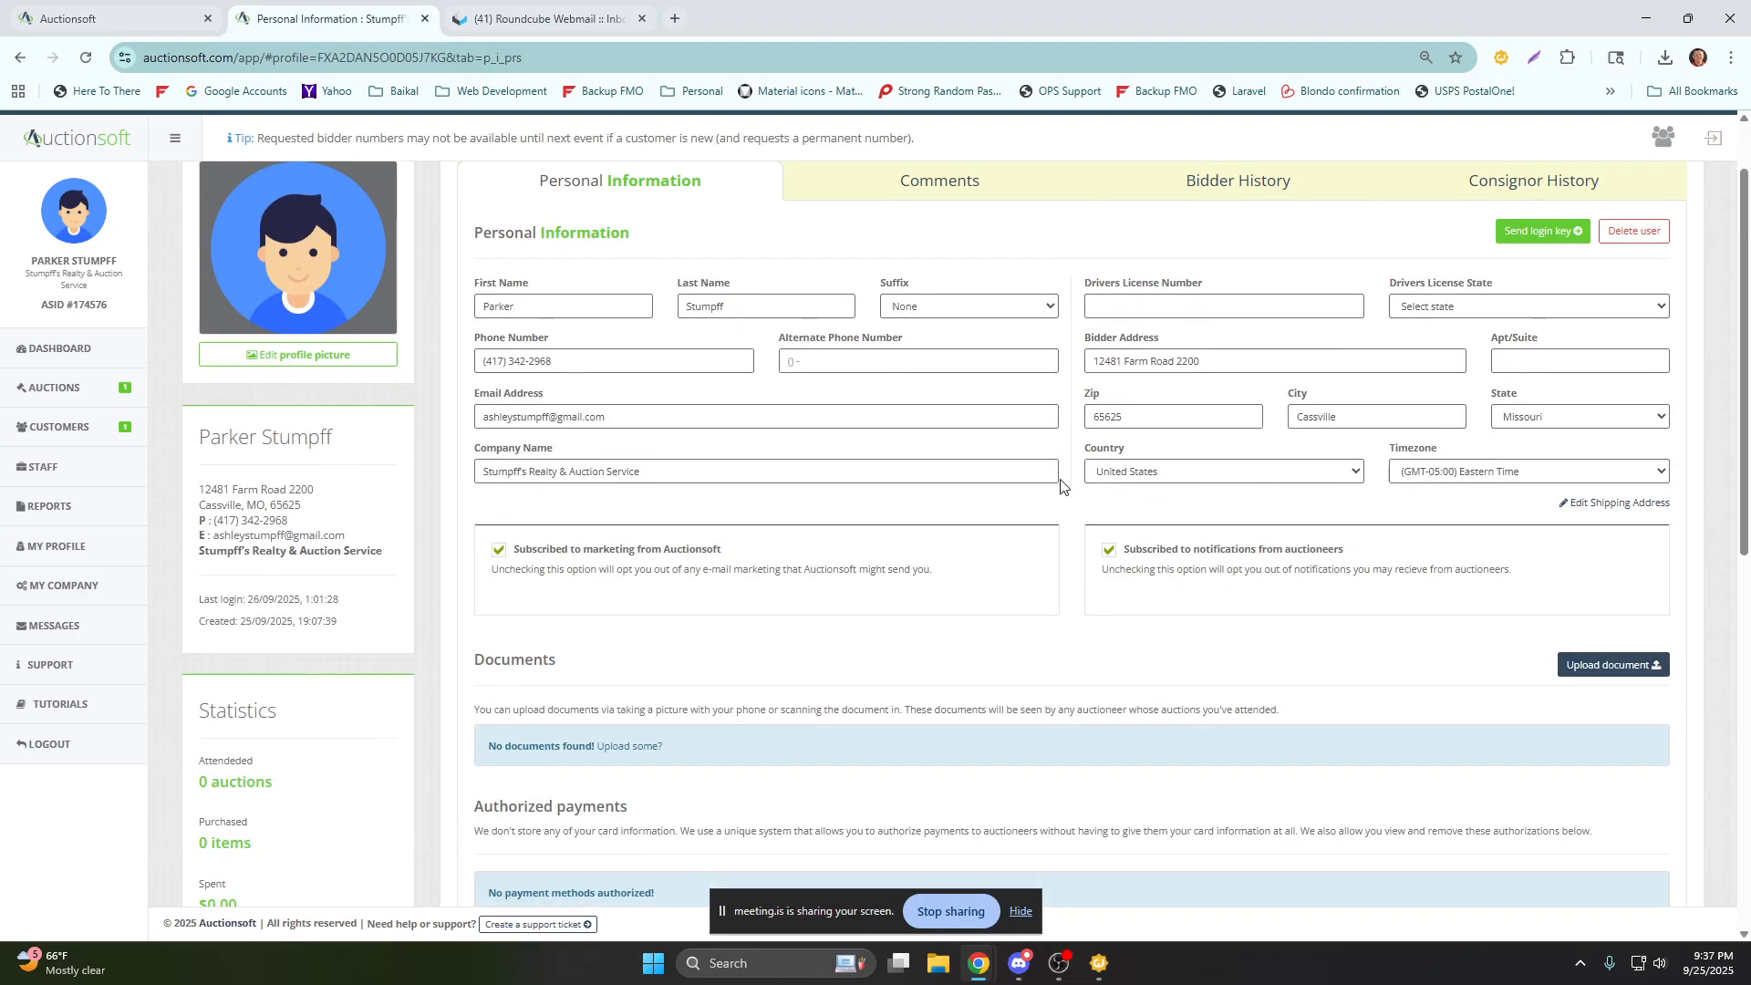
scroll(1055, 469, "down", 6)
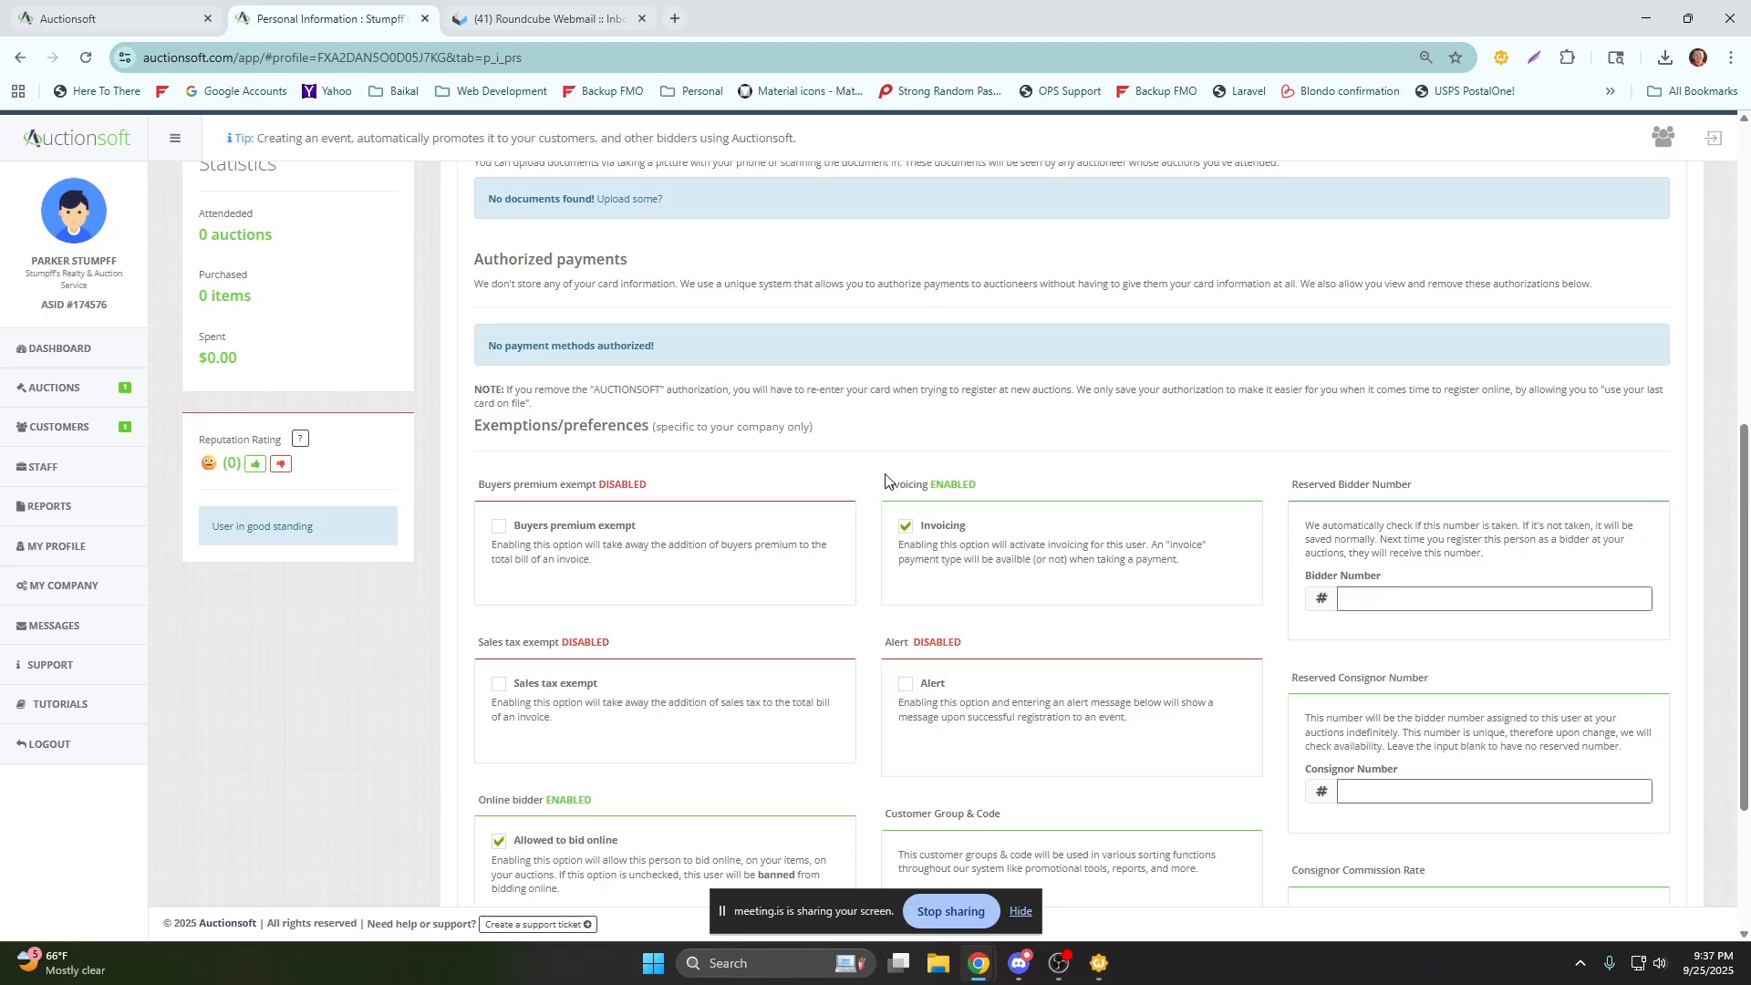
scroll(878, 481, "down", 3)
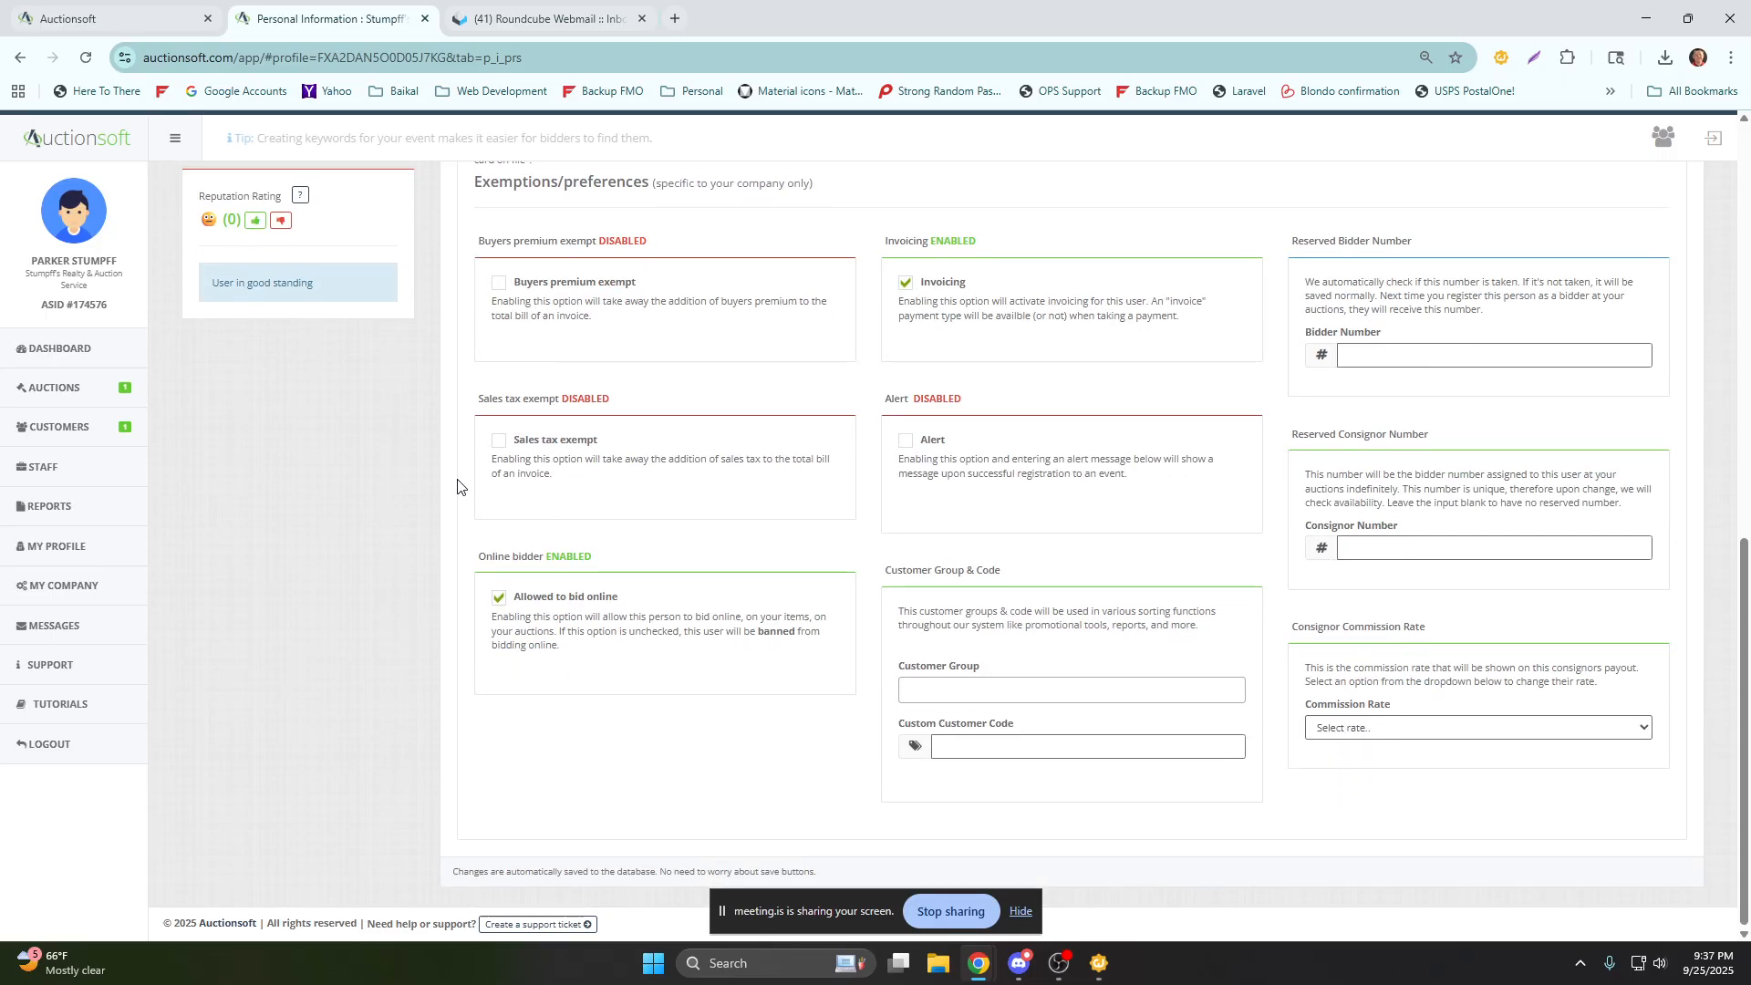
Demonstrate the Sales tax exempt and Alert options in the profile by enabling and disabling each one.
left_click(499, 442)
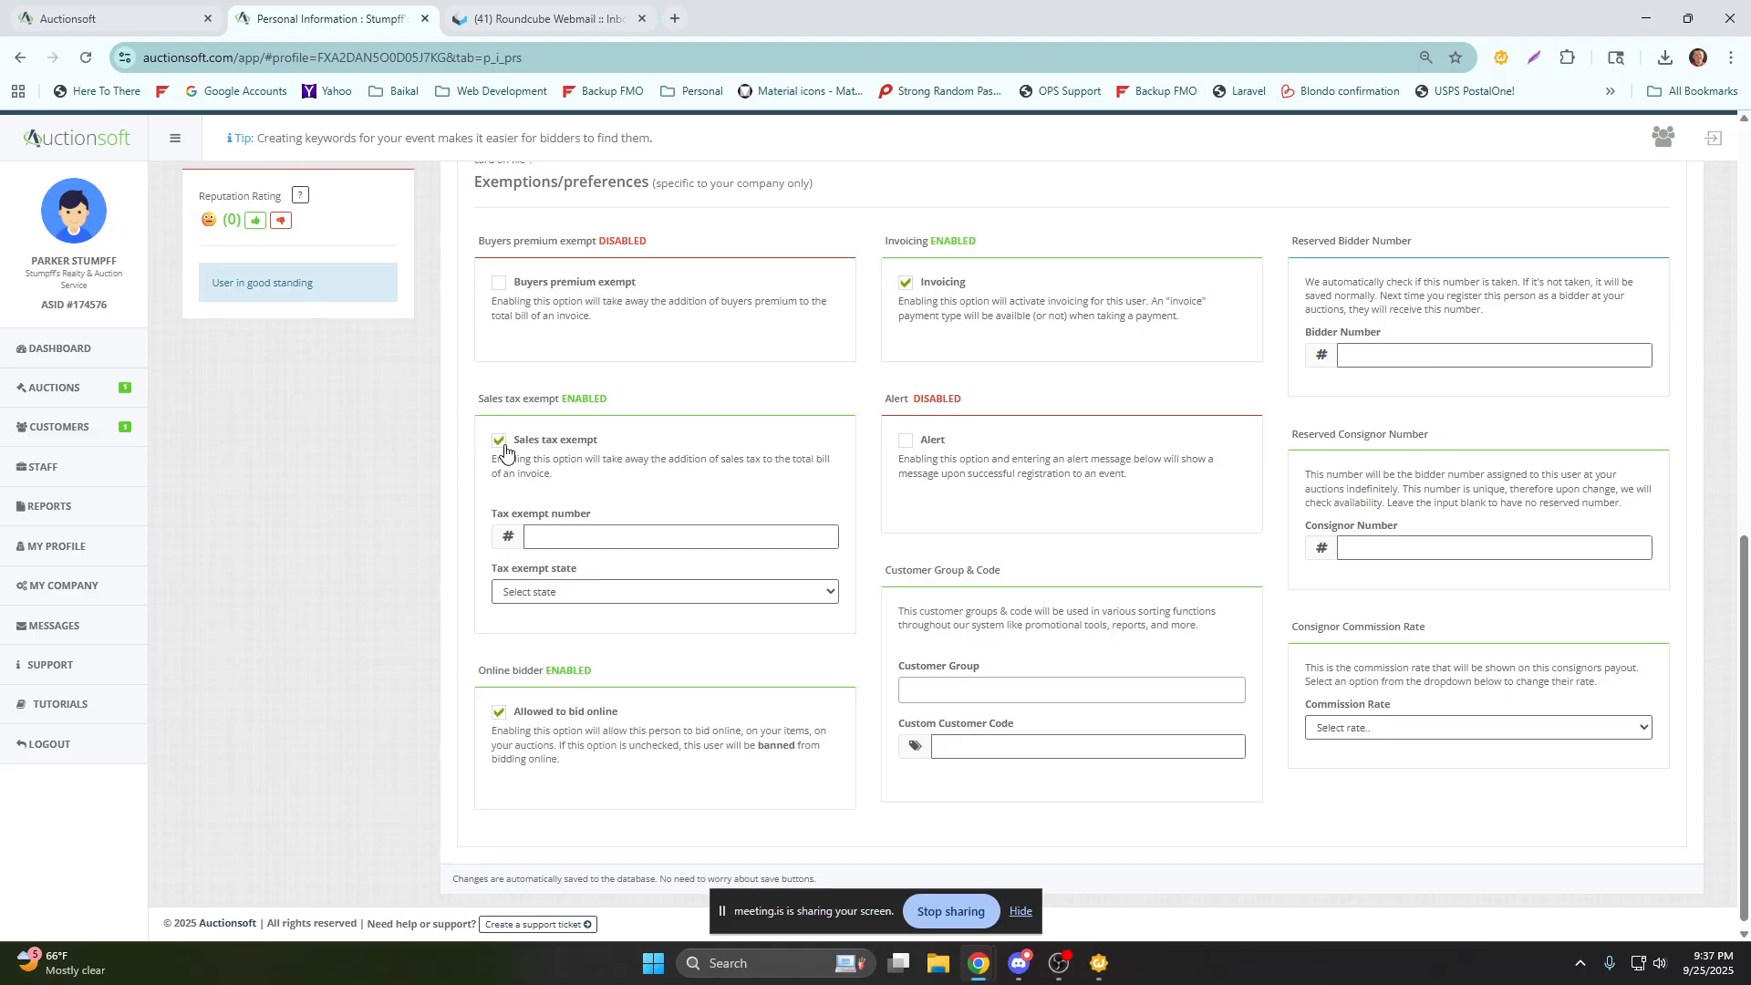
left_click(501, 443)
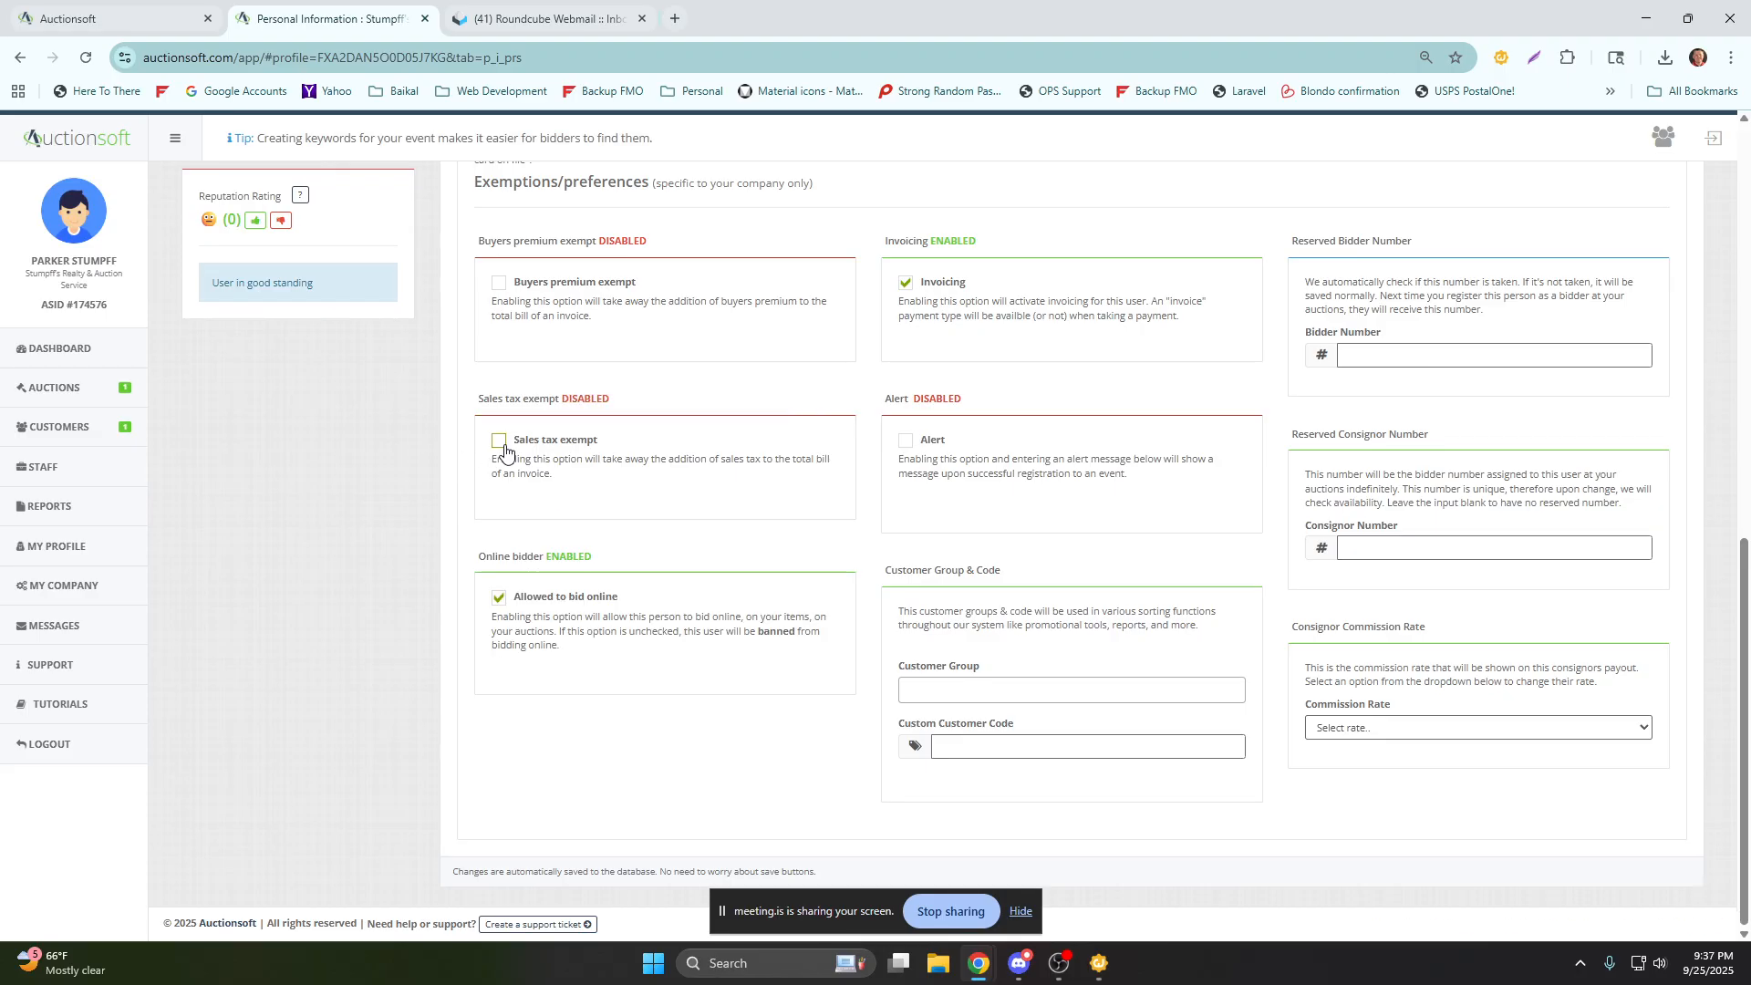
left_click(906, 444)
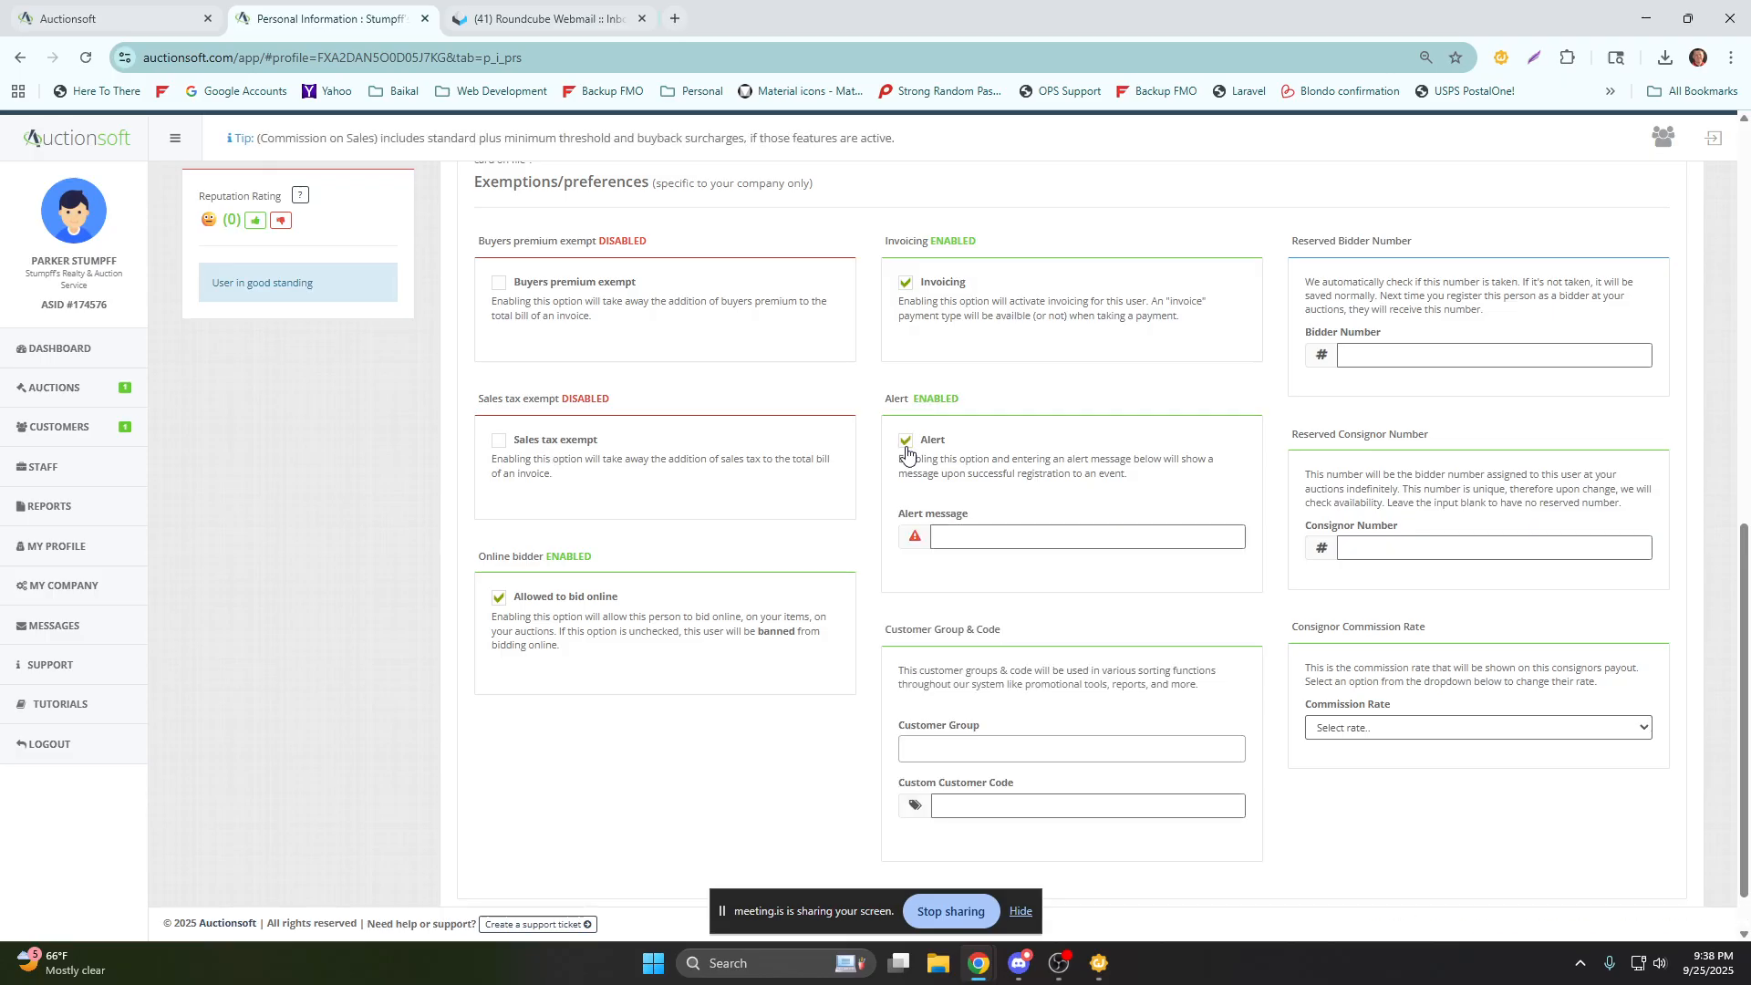
left_click(907, 444)
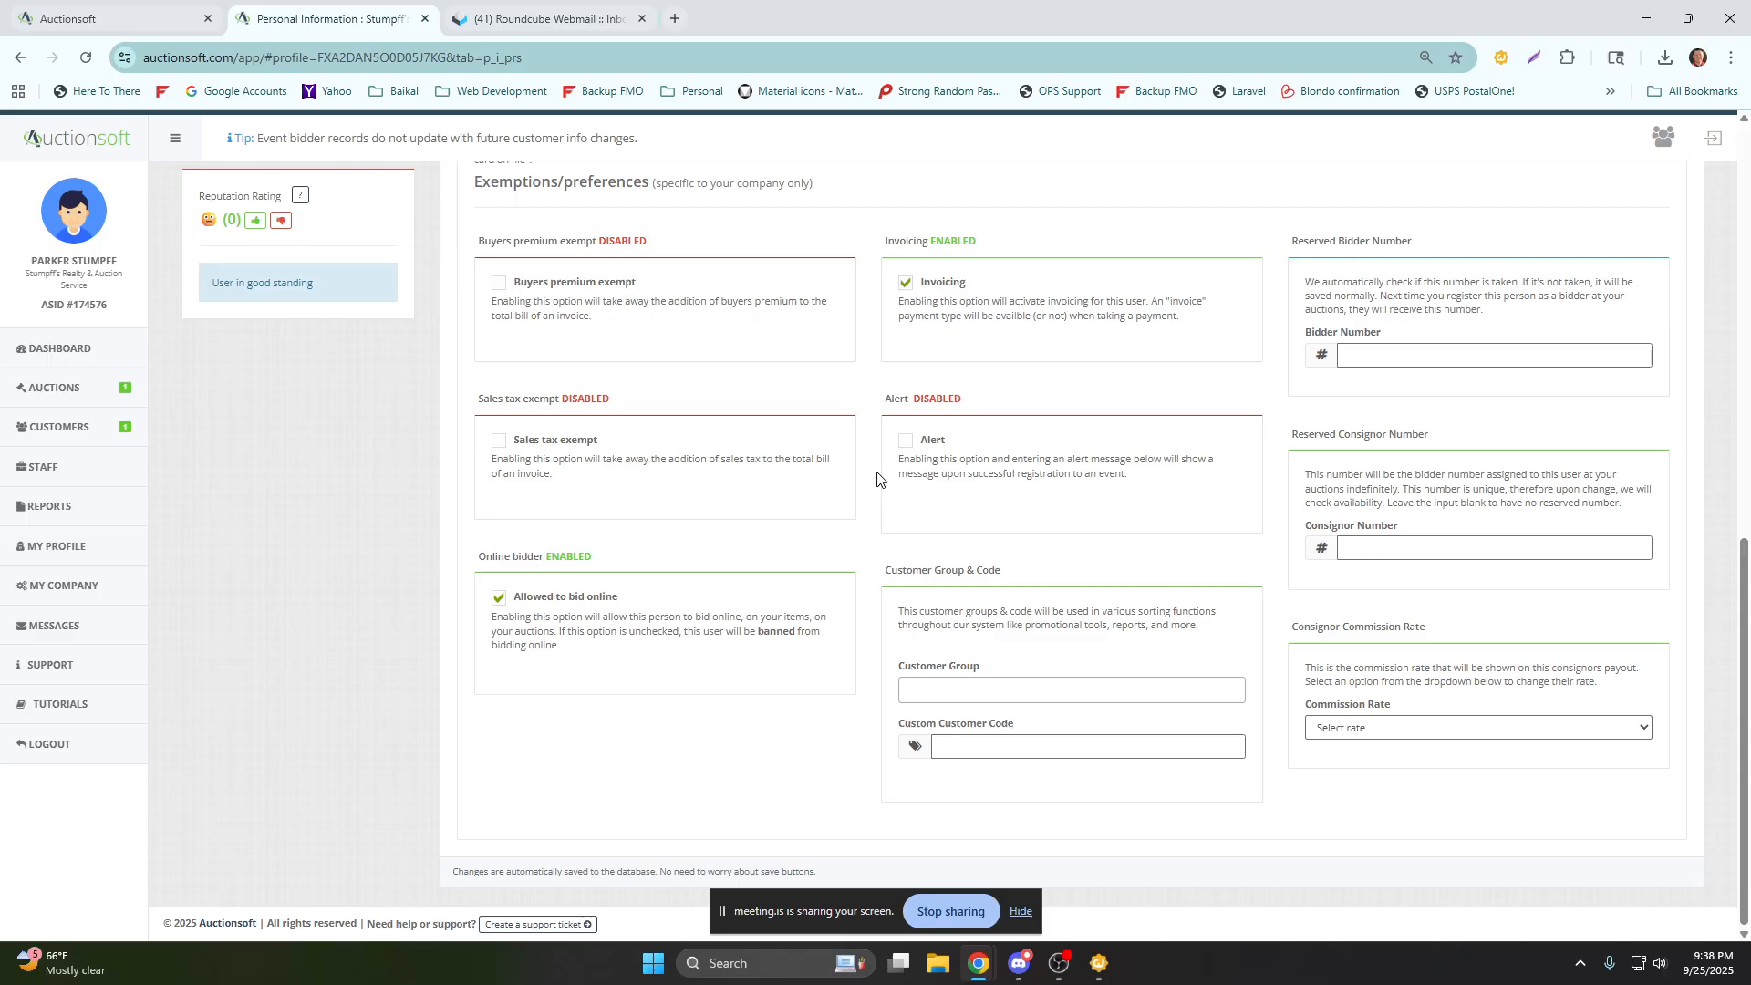
Examine the profile's reserved bidder number and consignor number fields and the consignor commission rate choices.
left_click_drag(1294, 246, 1437, 260)
left_click(1374, 357)
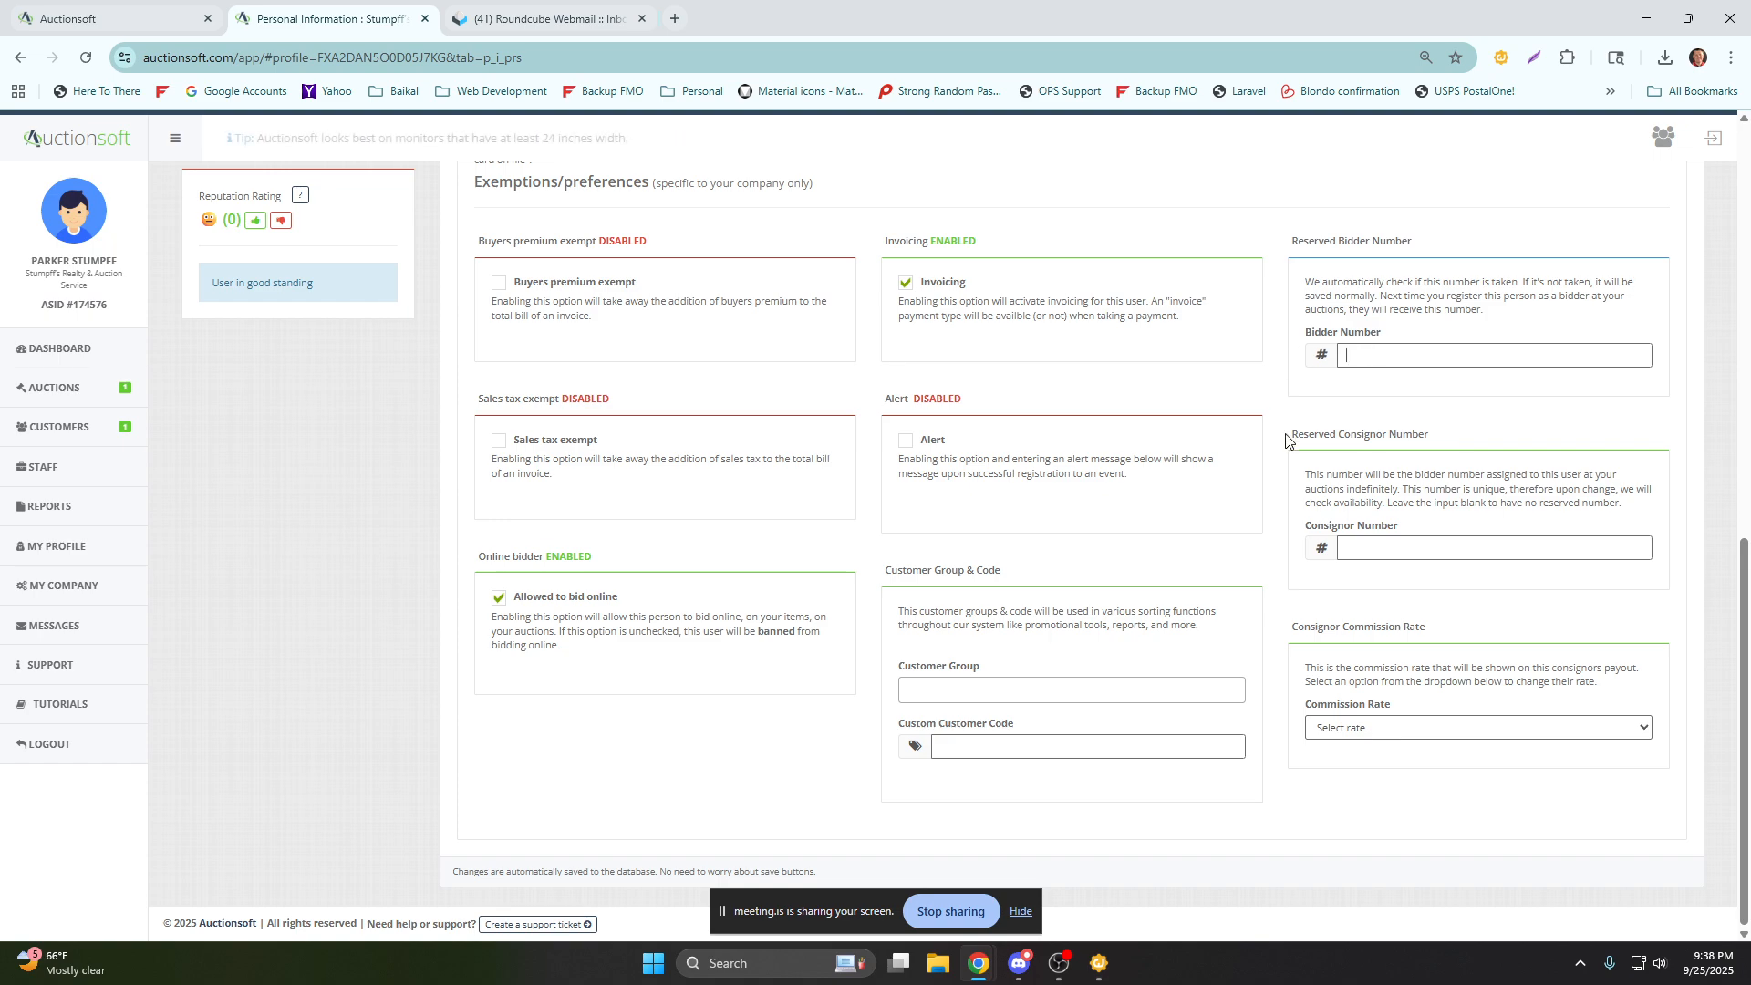
left_click(1375, 731)
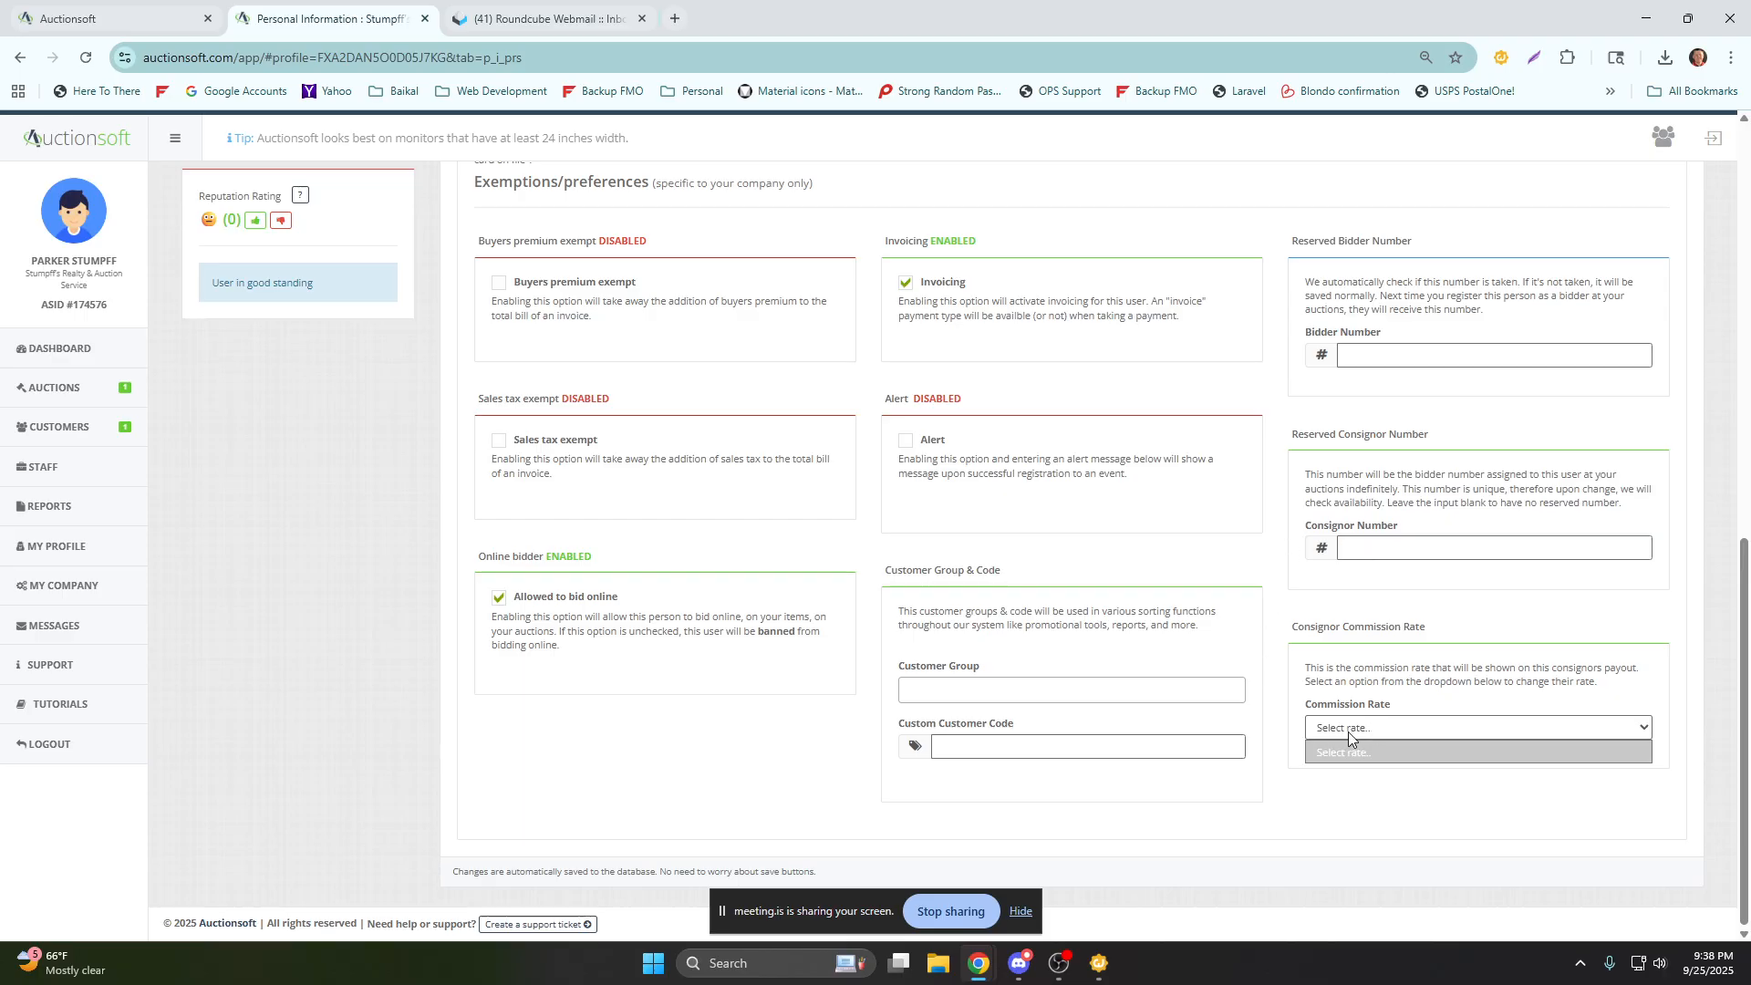
left_click(1348, 732)
scroll(602, 704, "up", 3)
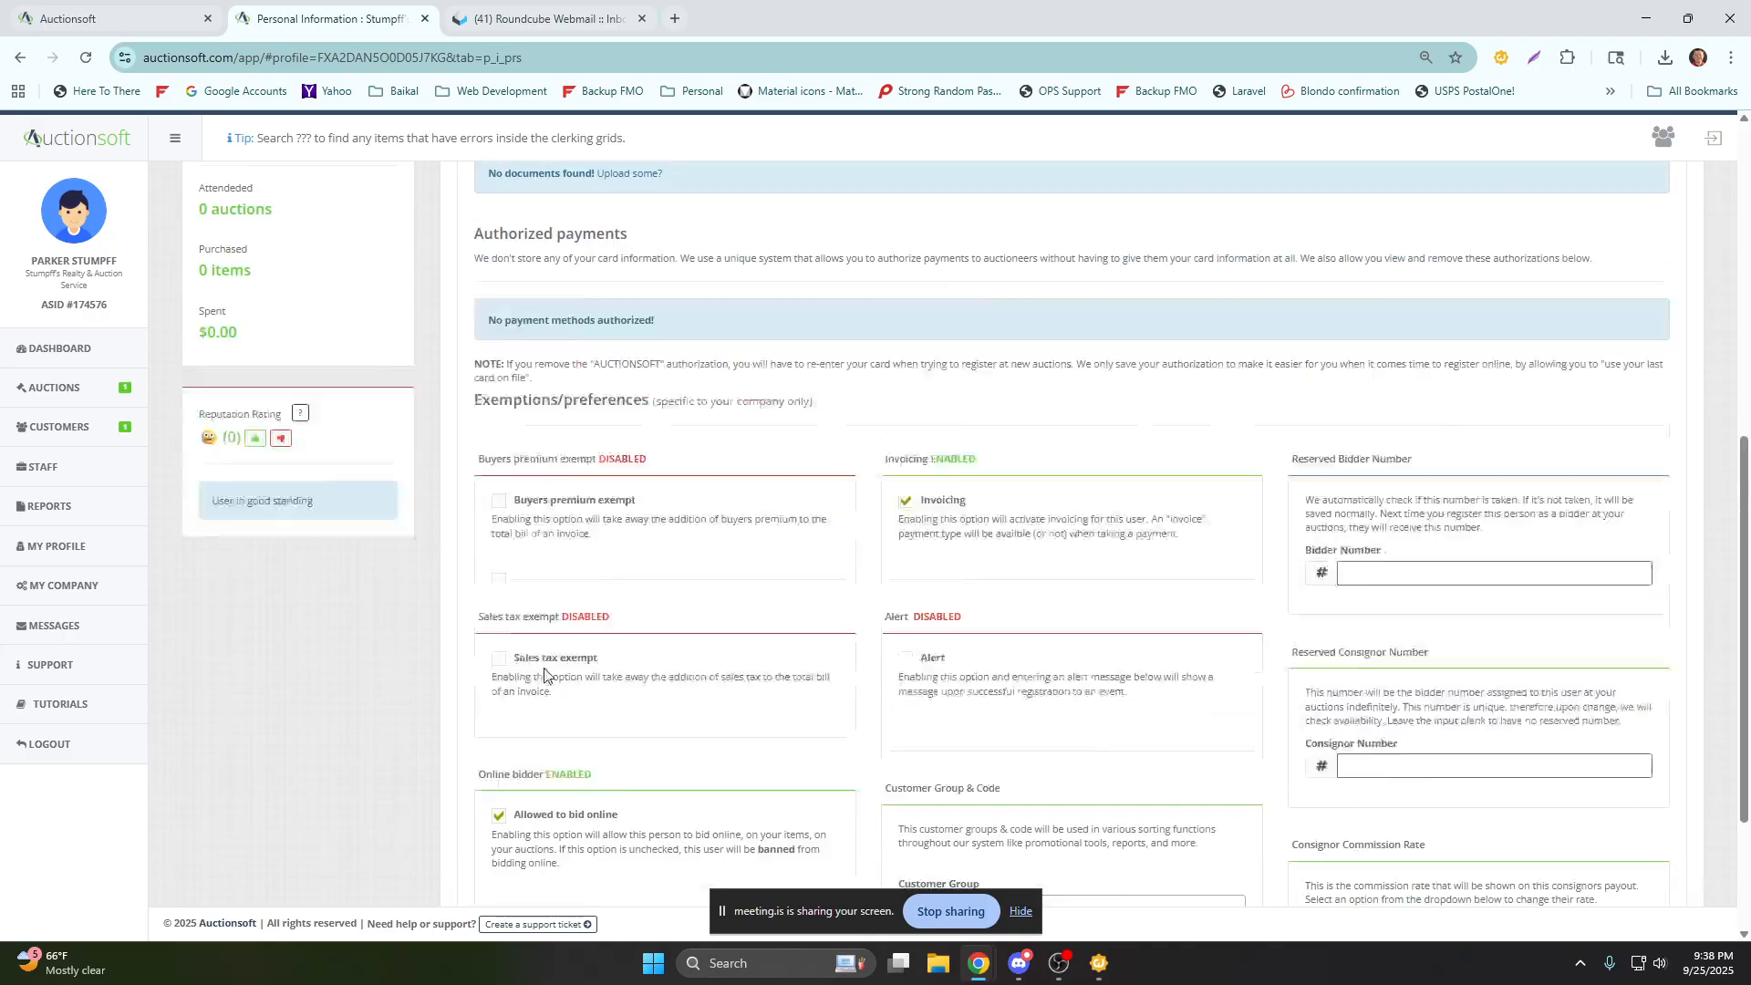
Open the company administration page and point out the Company Information phone, email and website fields.
left_click(63, 592)
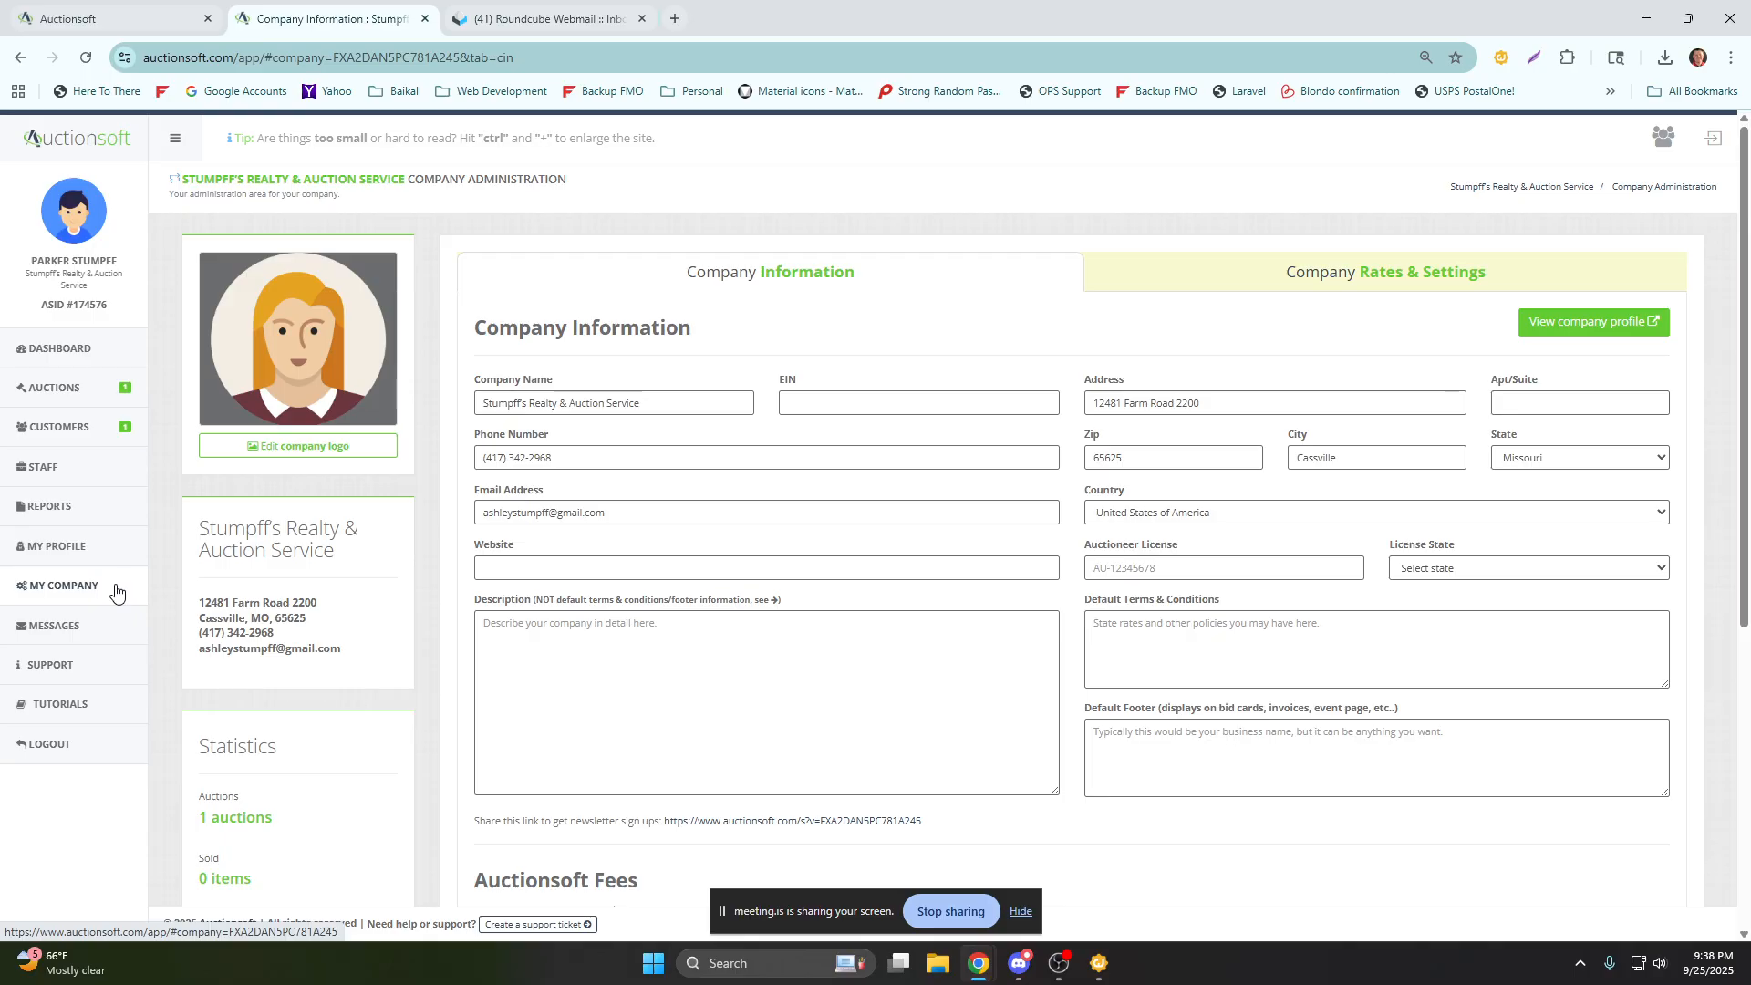
left_click_drag(684, 283, 856, 286)
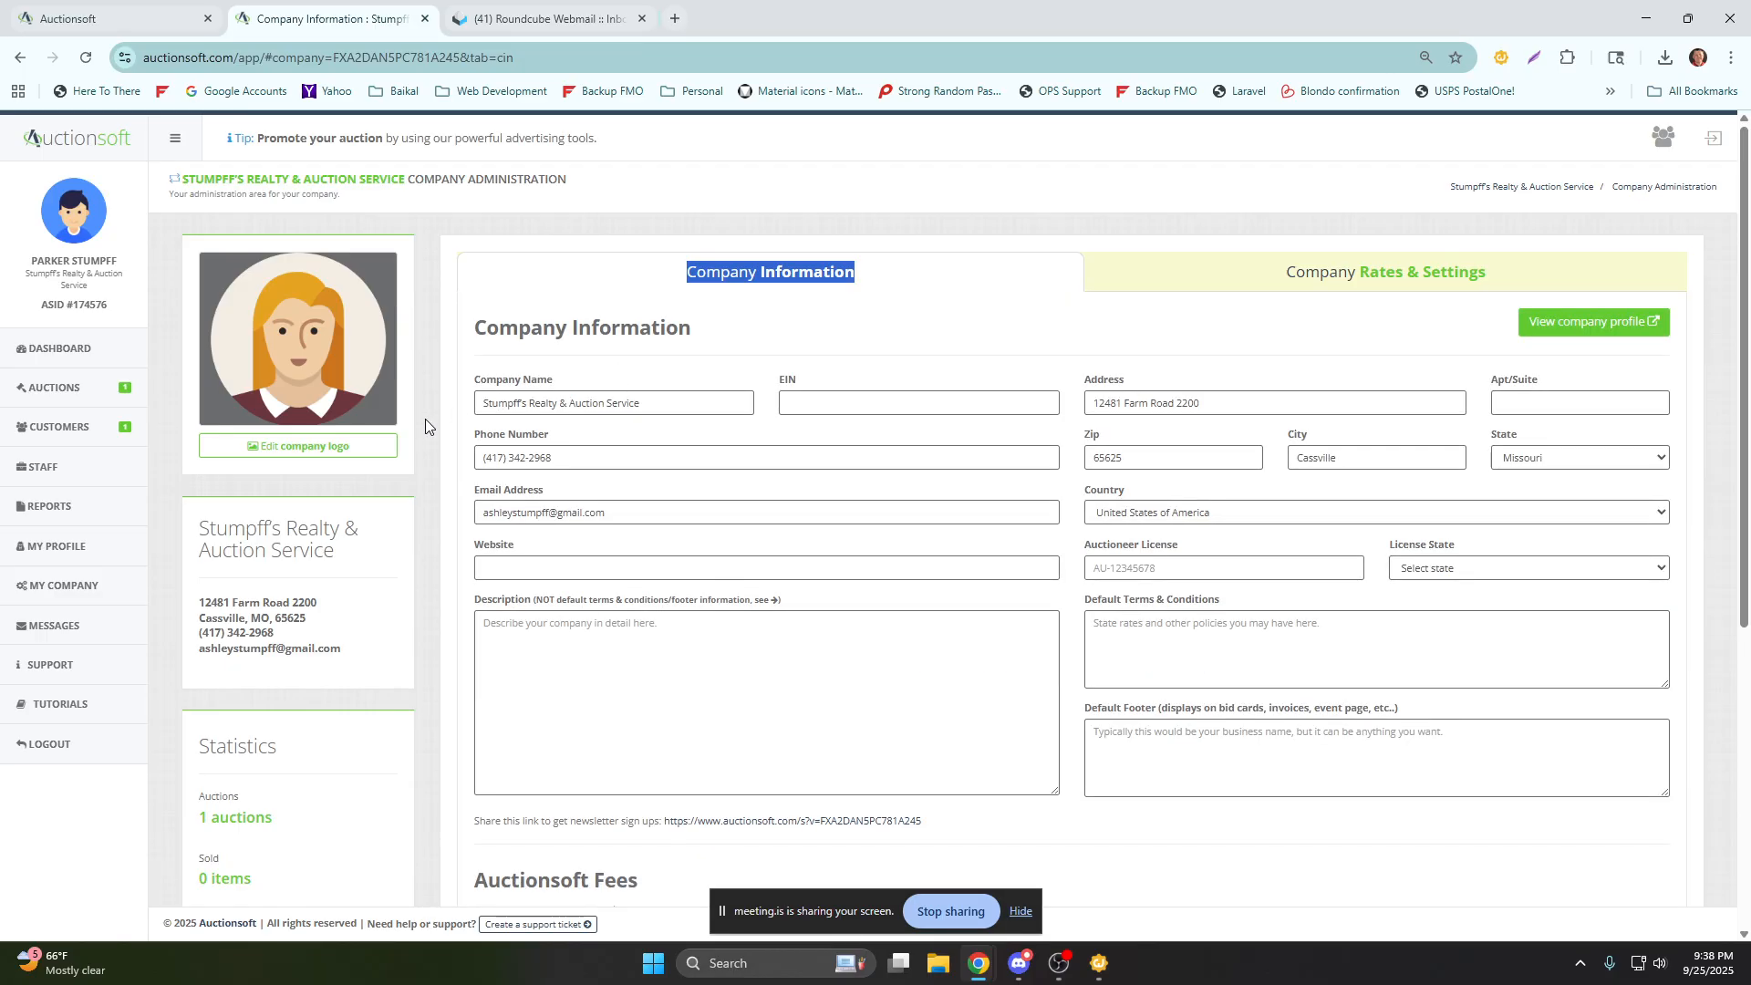
left_click_drag(563, 451, 470, 476)
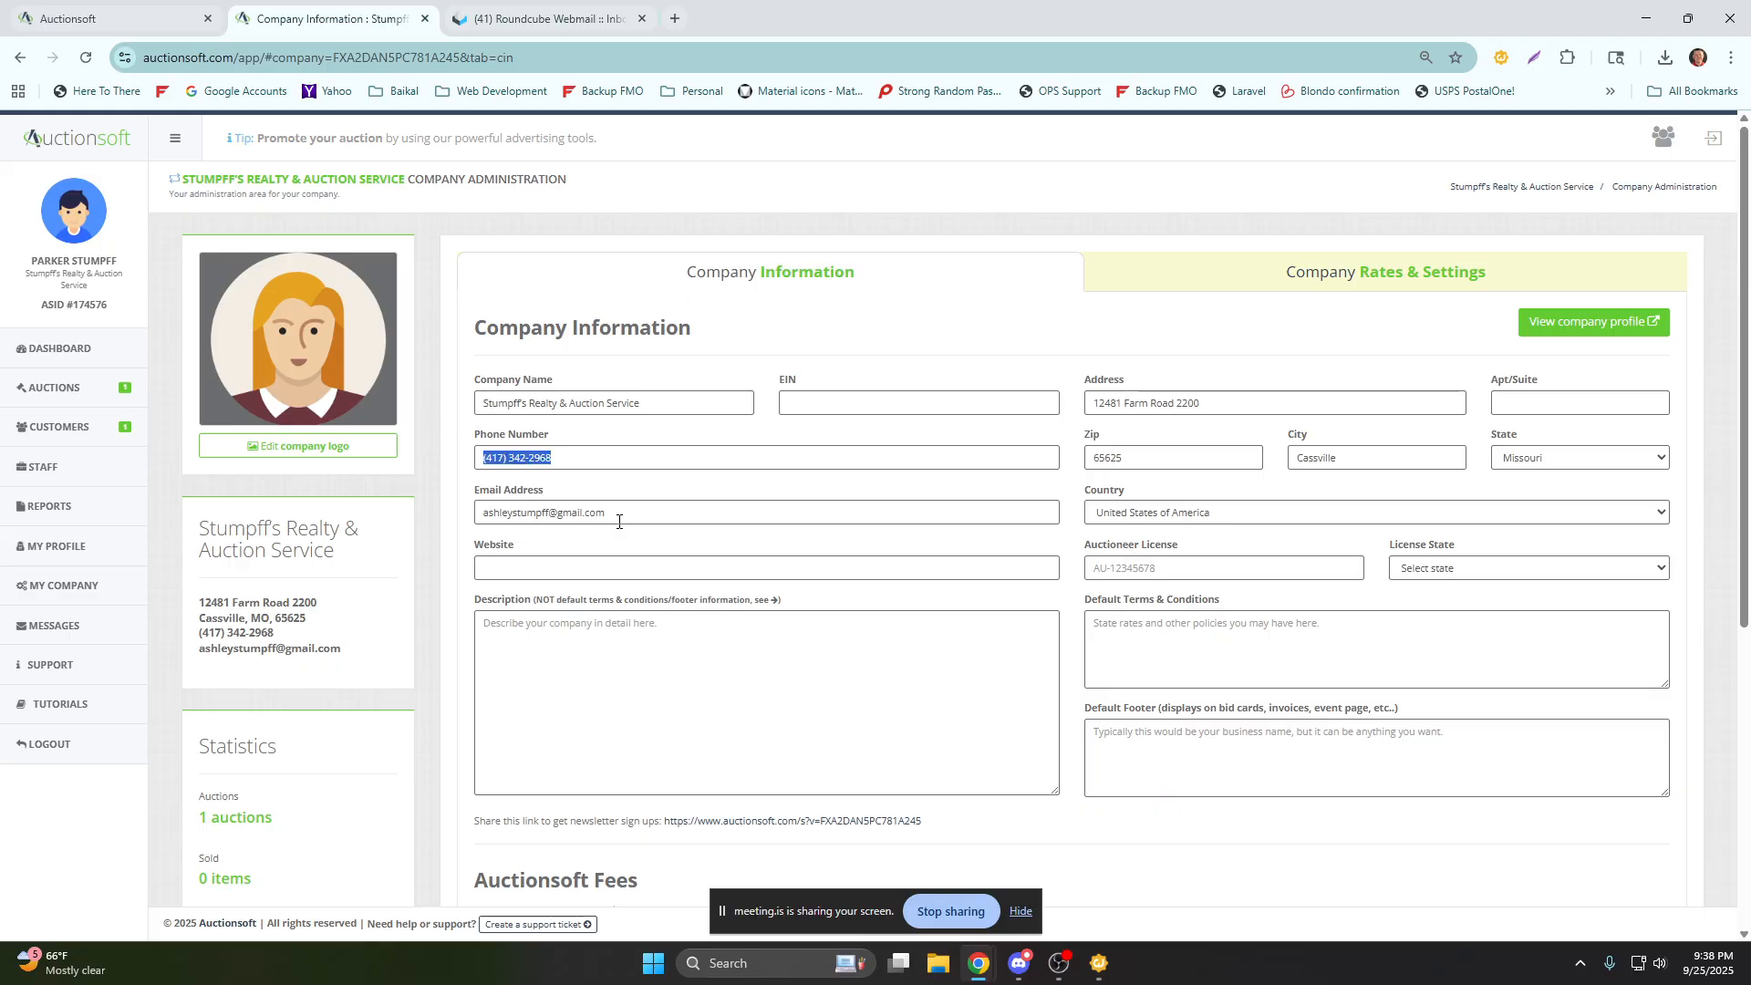
left_click_drag(611, 514, 470, 520)
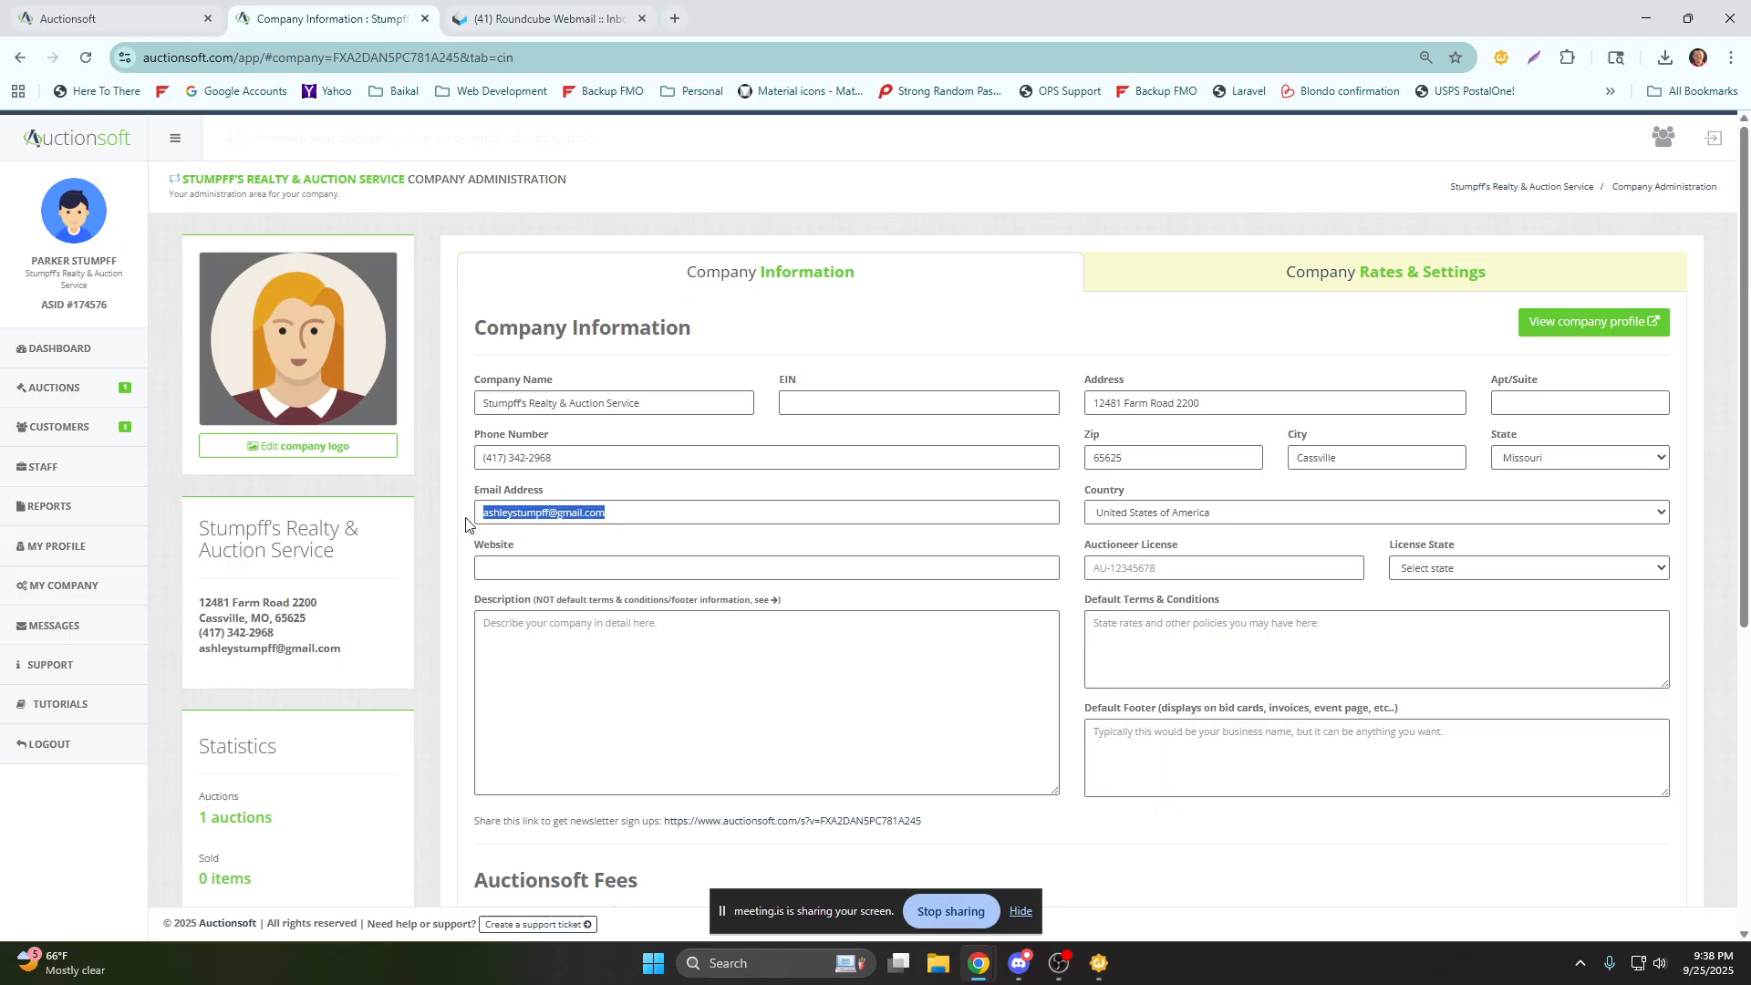
left_click(508, 568)
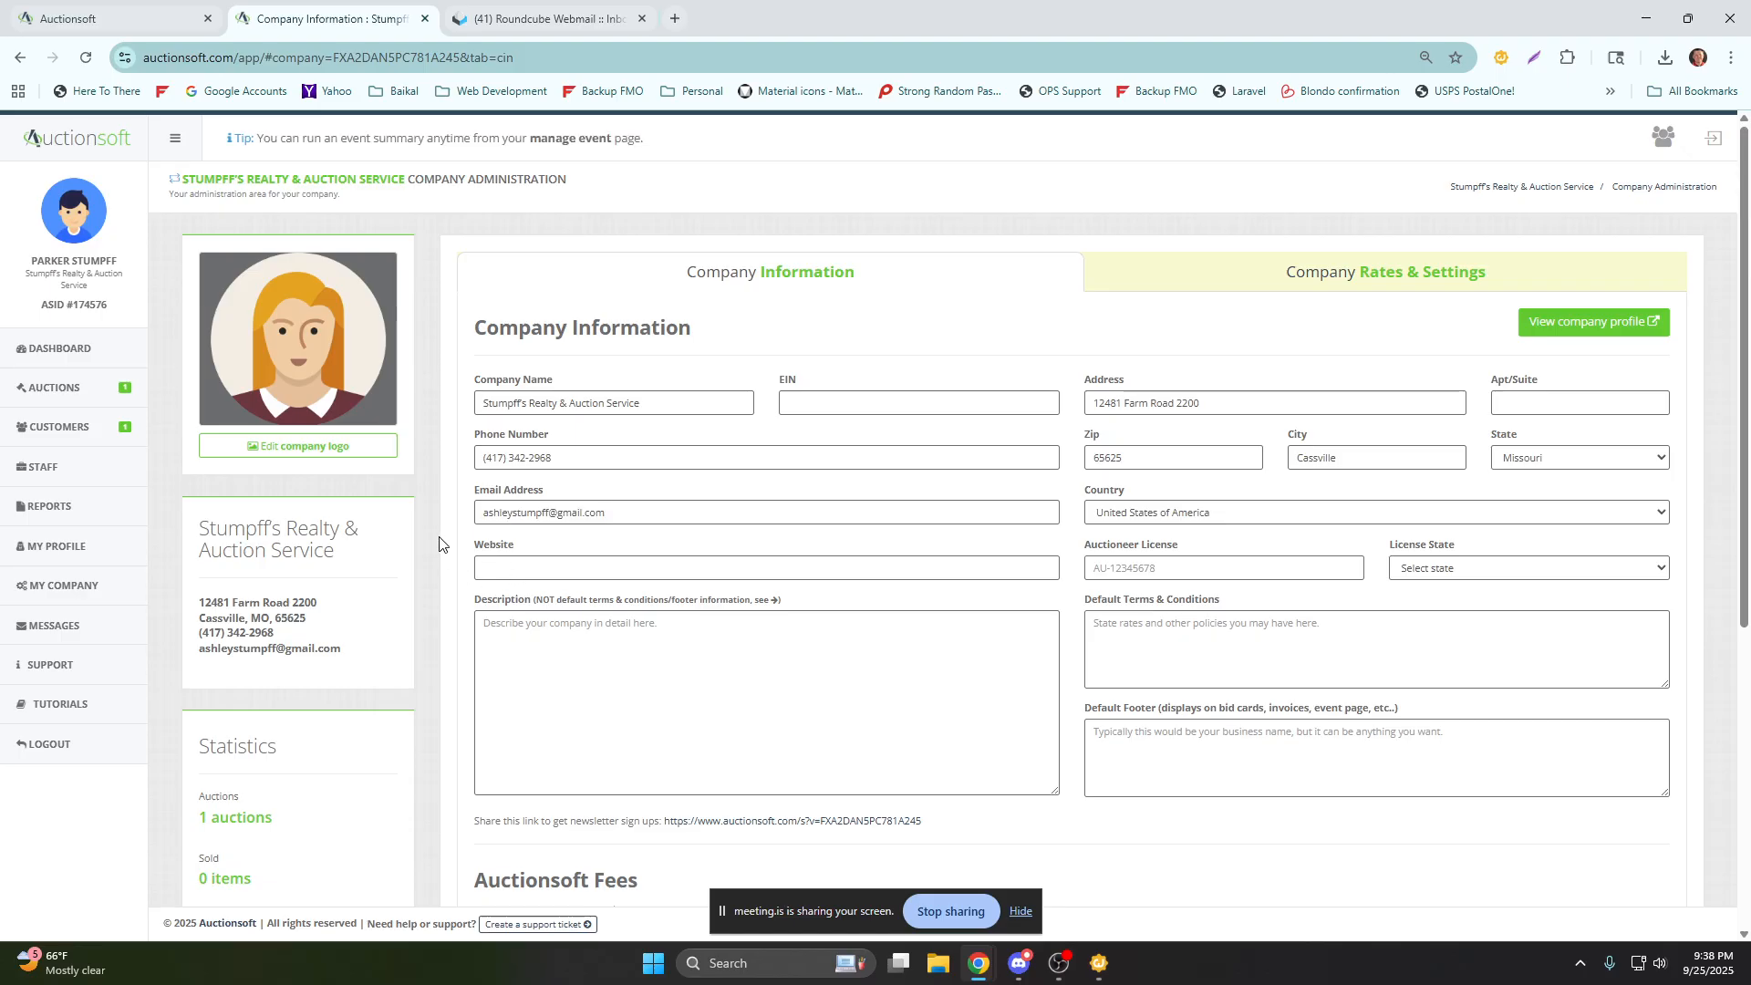
type("www.")
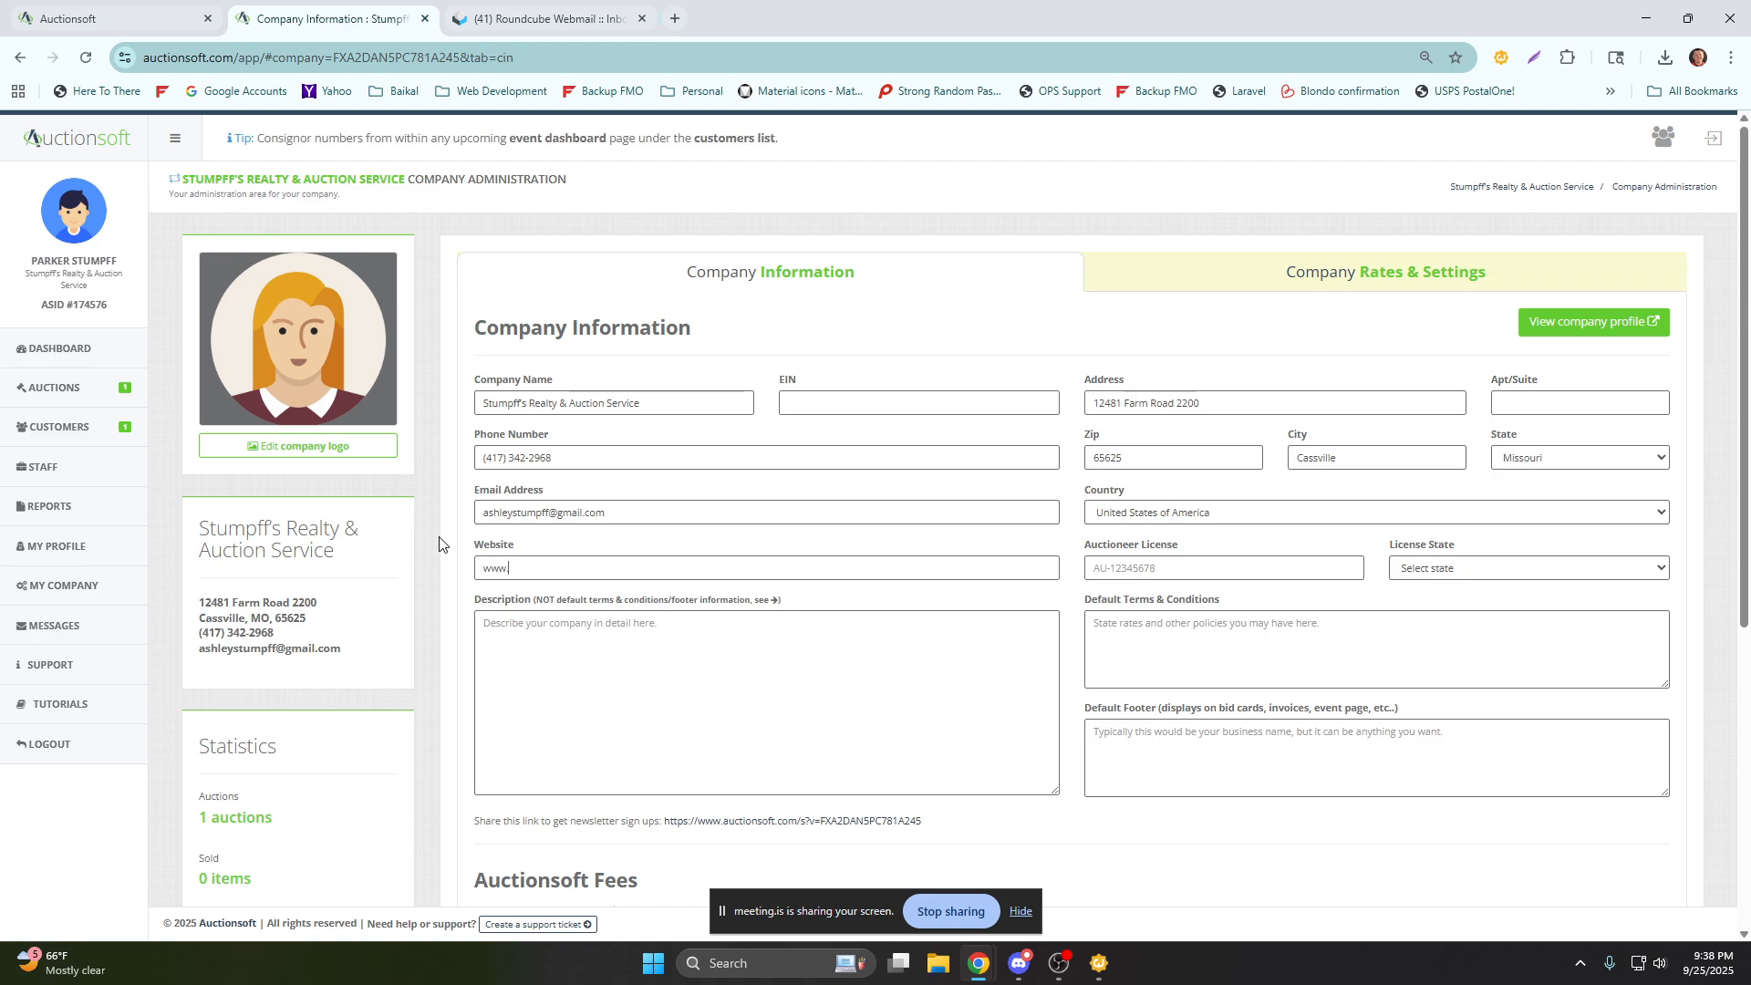
type("stumpp")
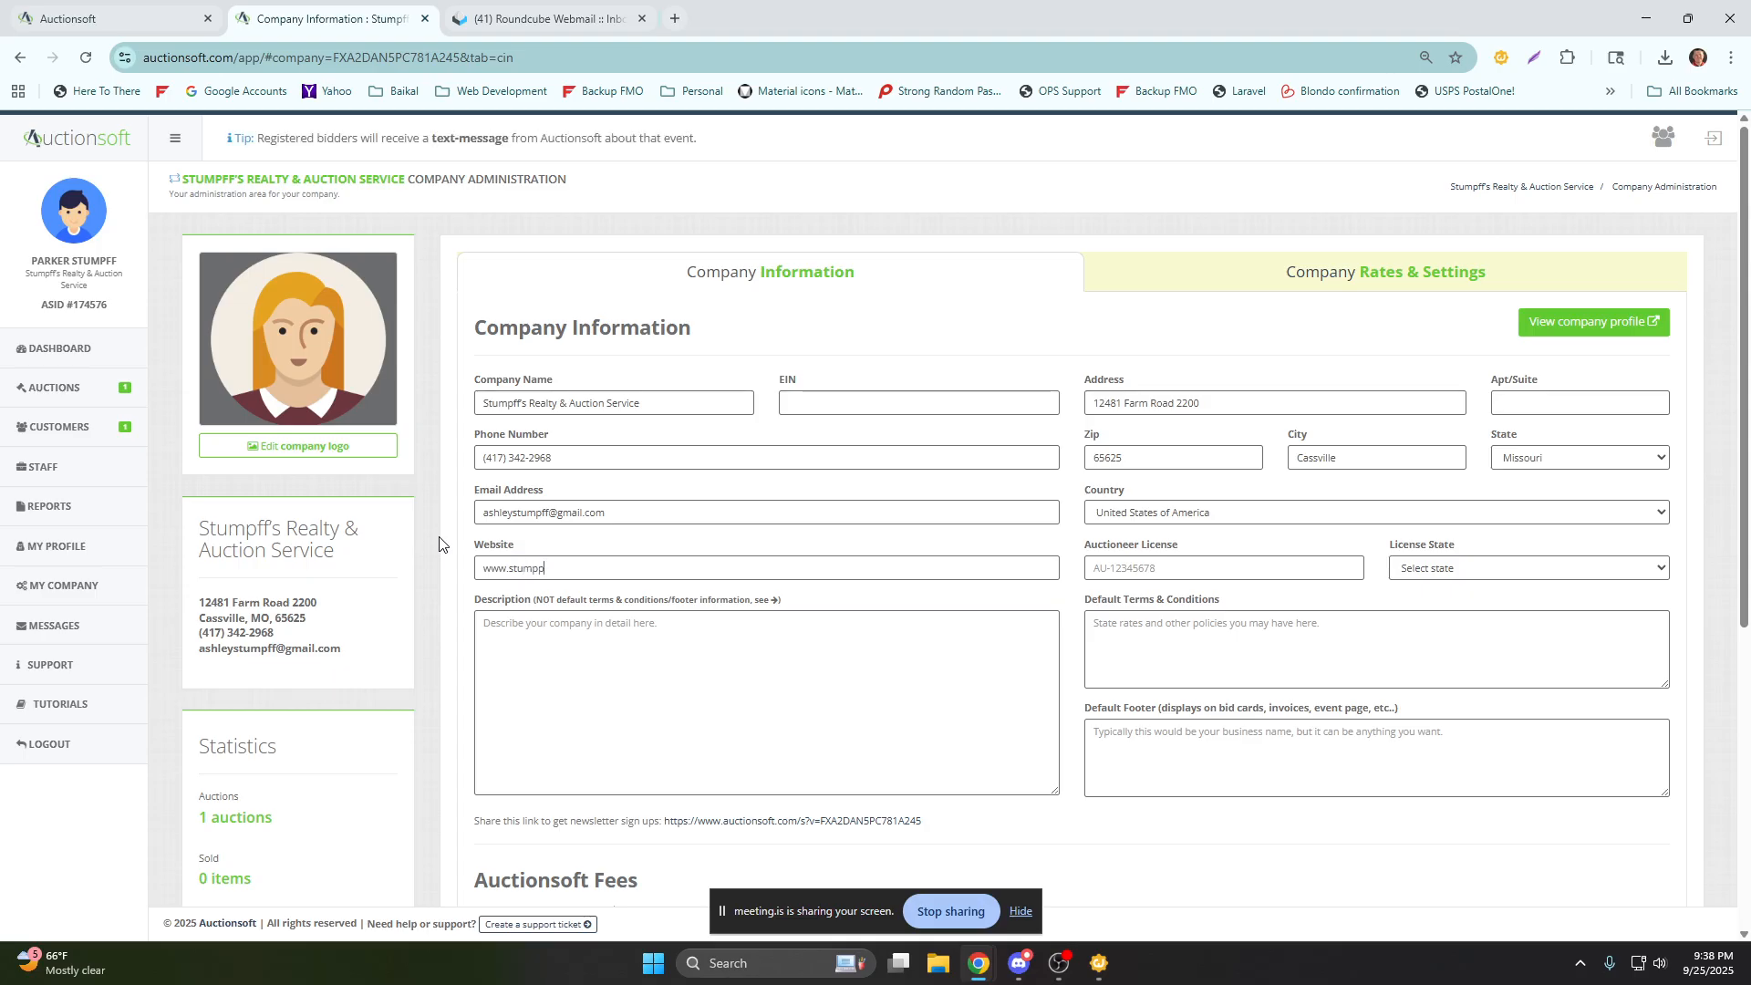
key("BackSpace")
type("ff auction.com")
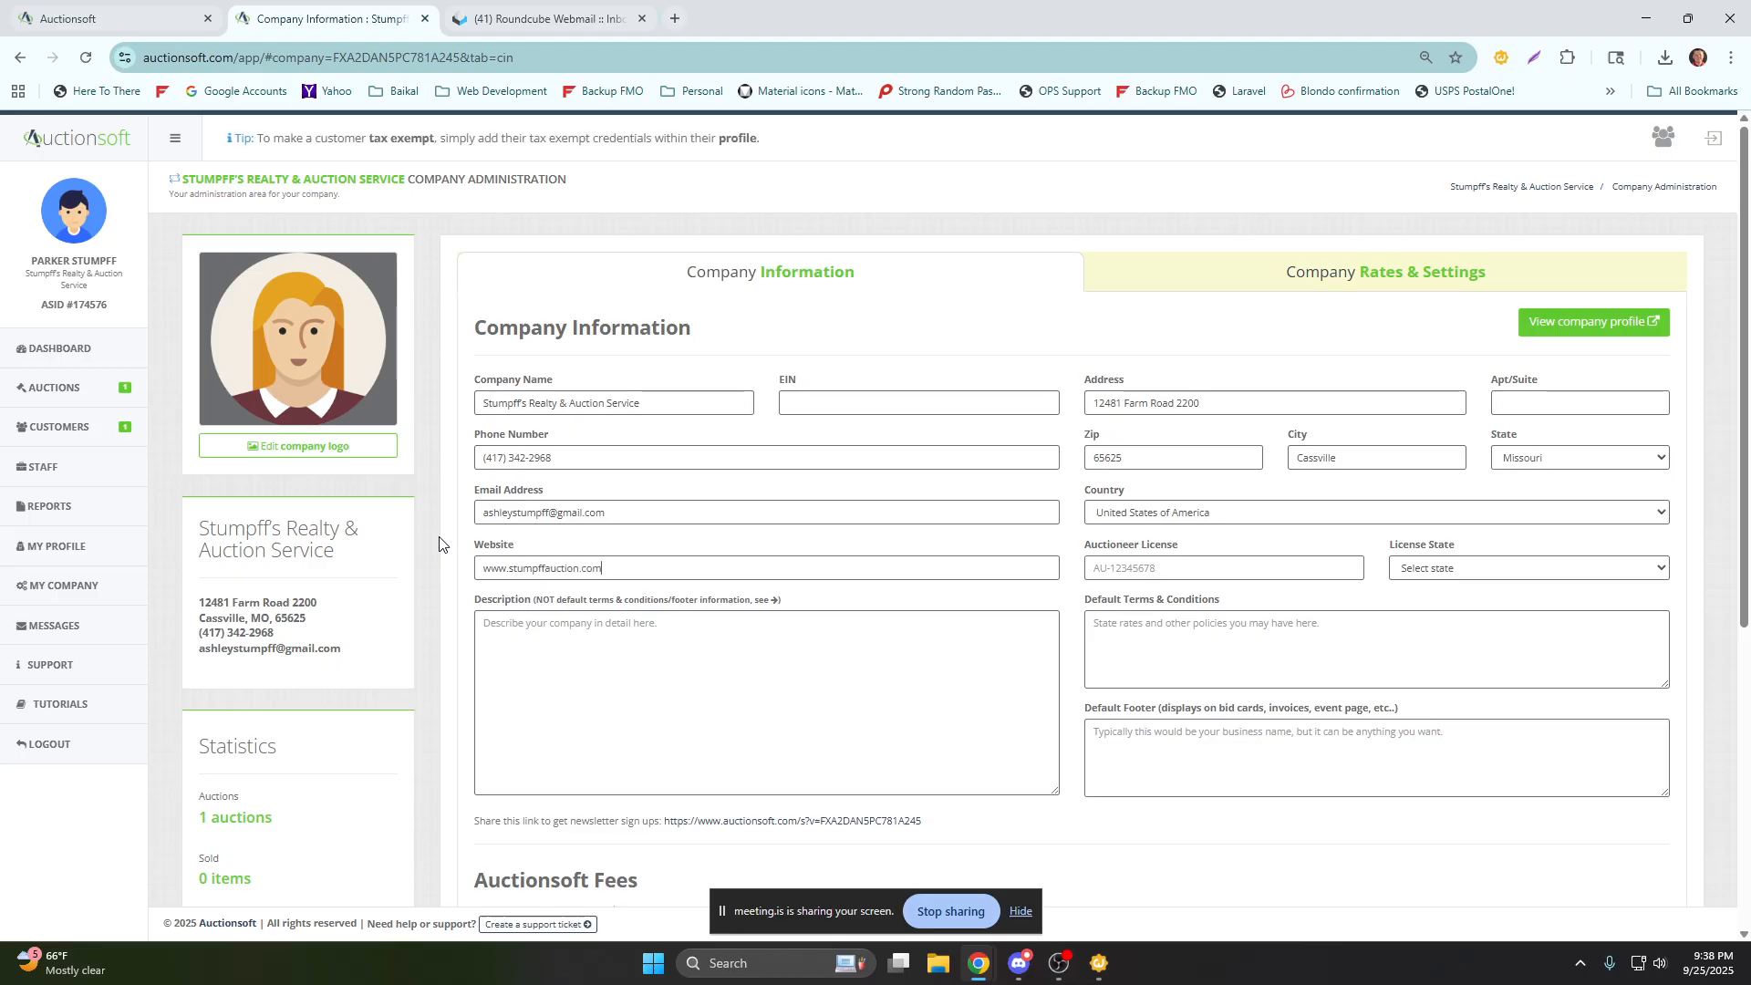
Examine the company Description, Default Terms & Conditions and Default Footer fields, along with the fee information below them.
scroll(439, 548, "down", 2)
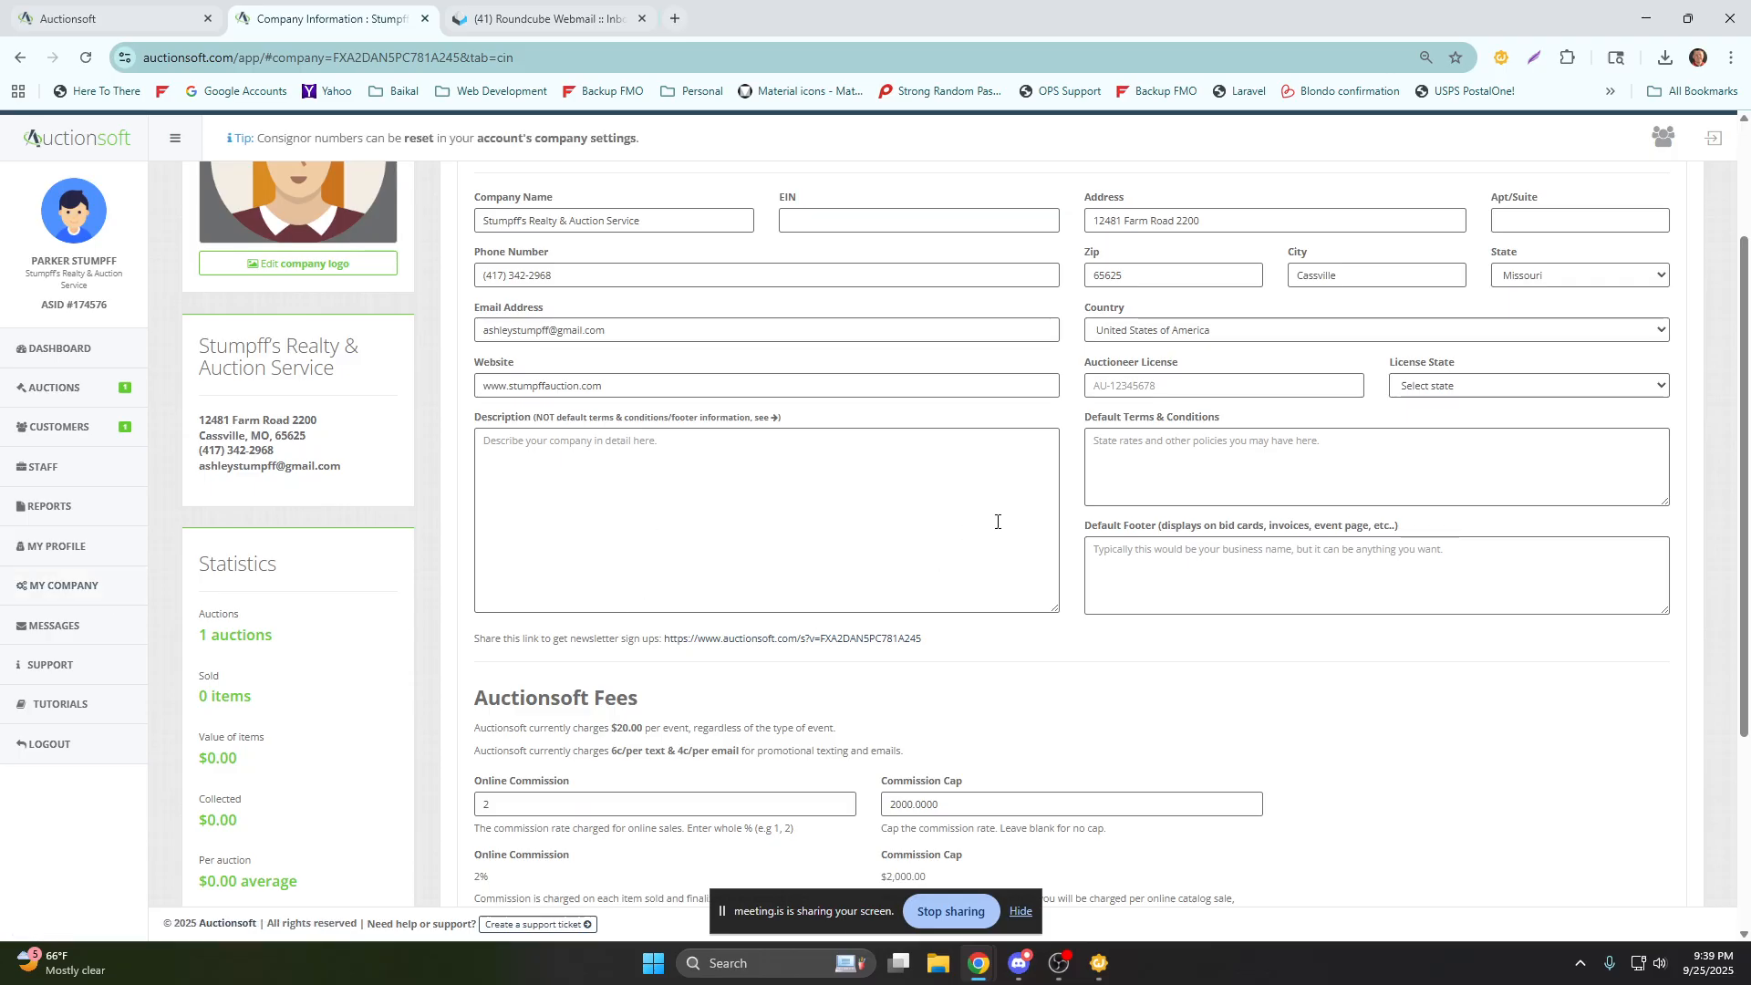
scroll(1073, 562, "up", 1)
scroll(1073, 562, "up", 1)
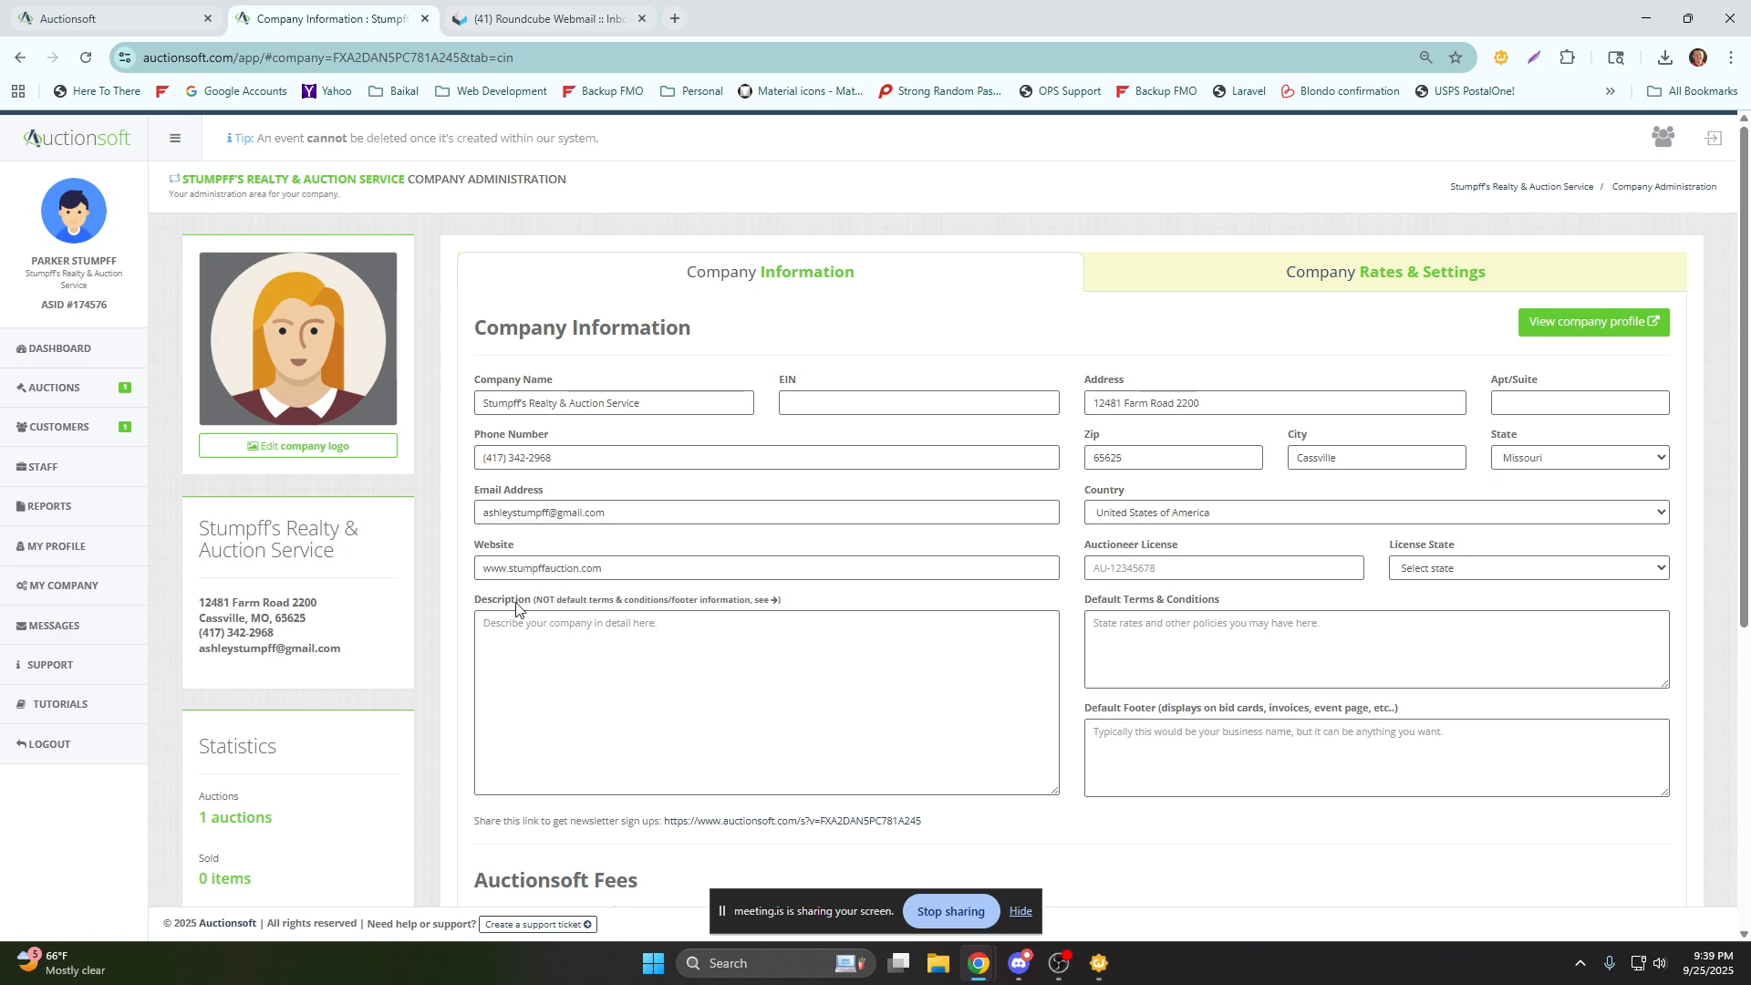
left_click_drag(473, 599, 1009, 662)
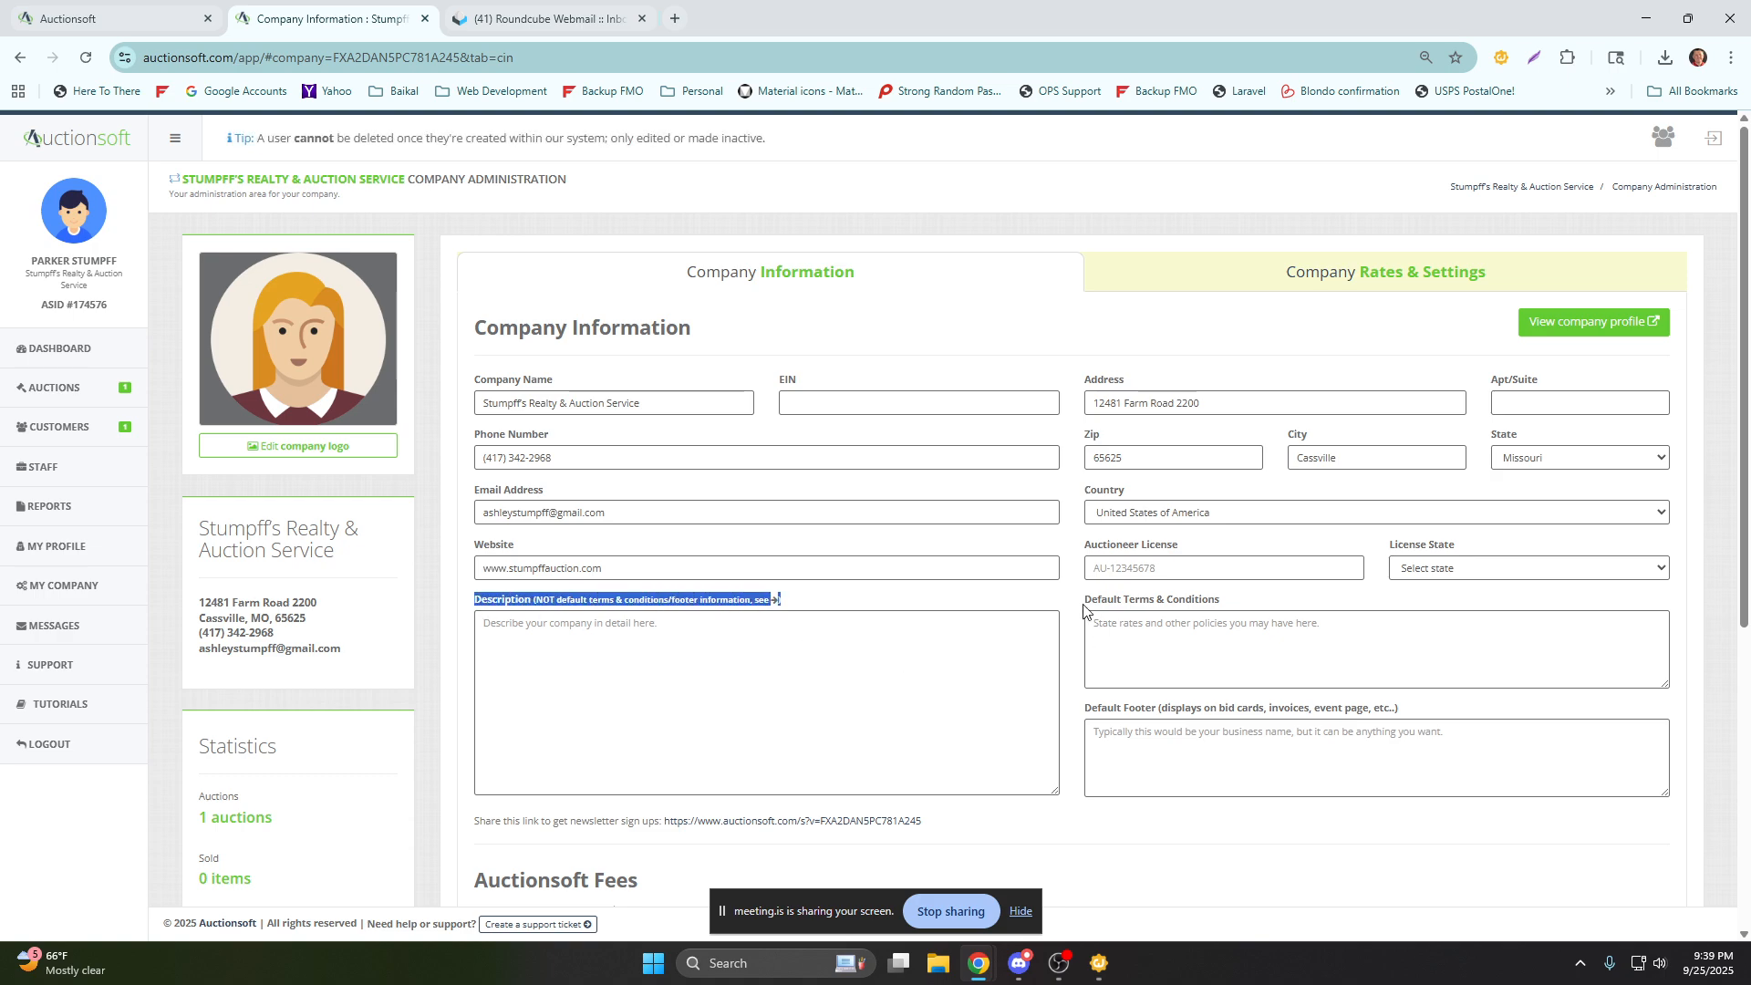
left_click_drag(1085, 602, 1250, 606)
left_click_drag(1086, 710, 1431, 727)
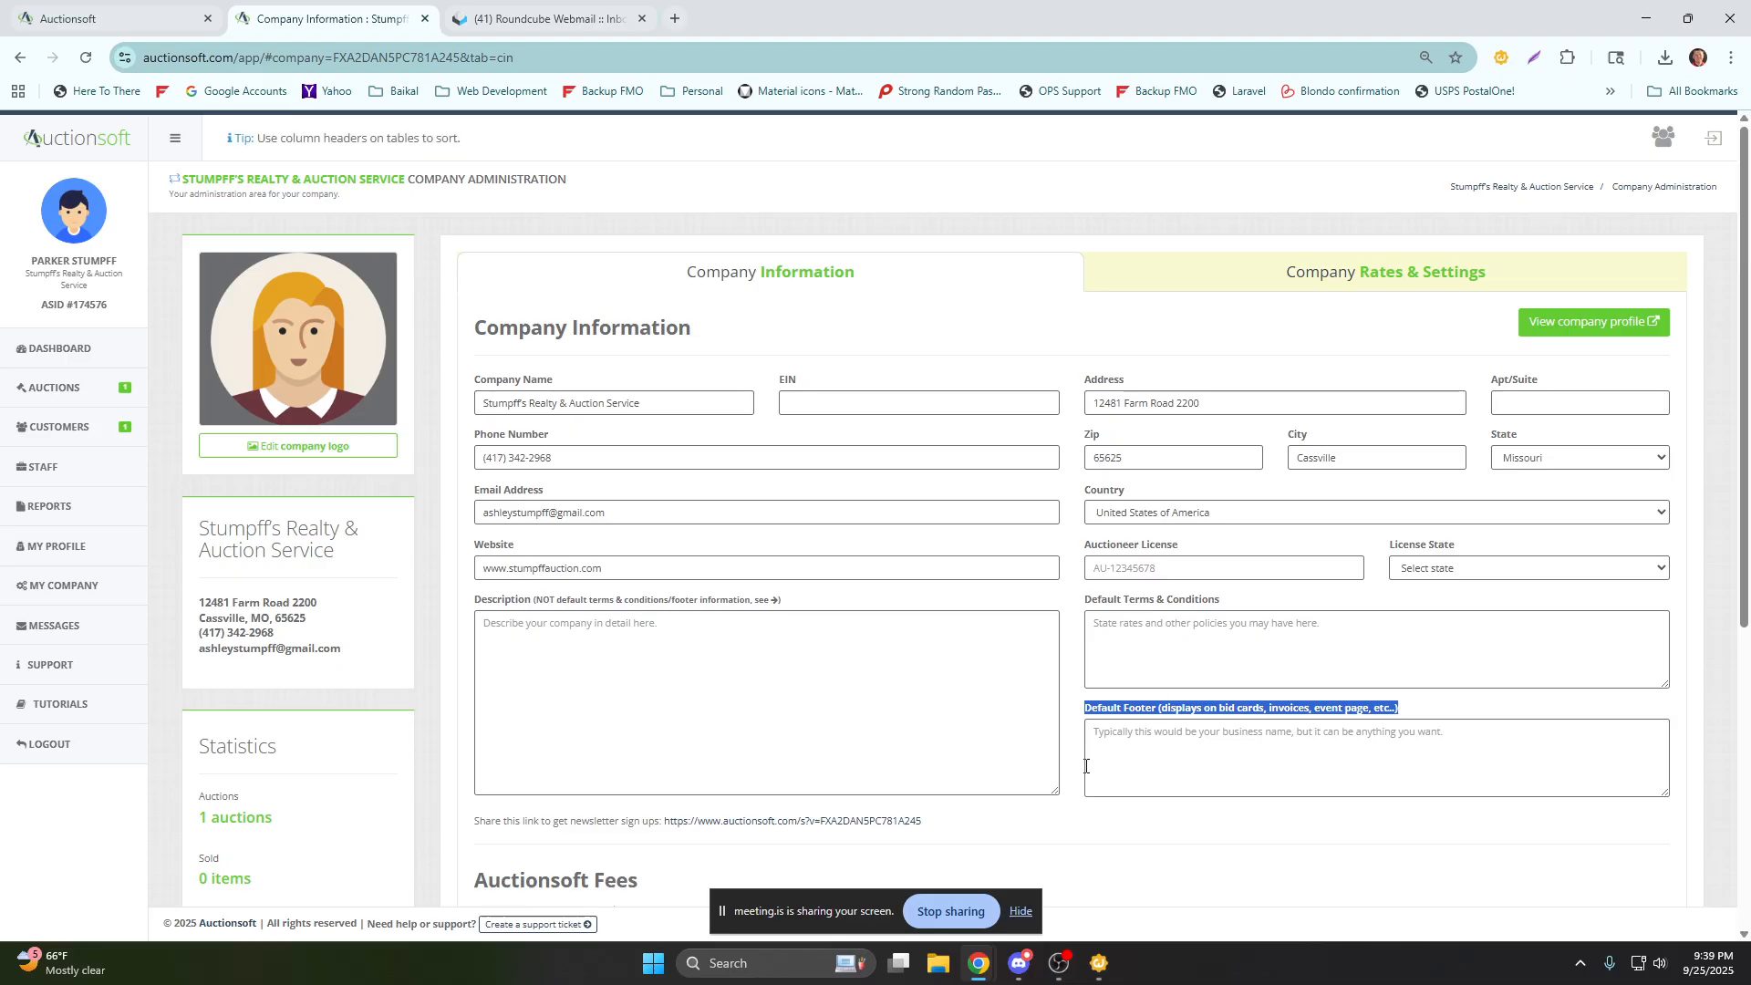
scroll(1089, 766, "down", 3)
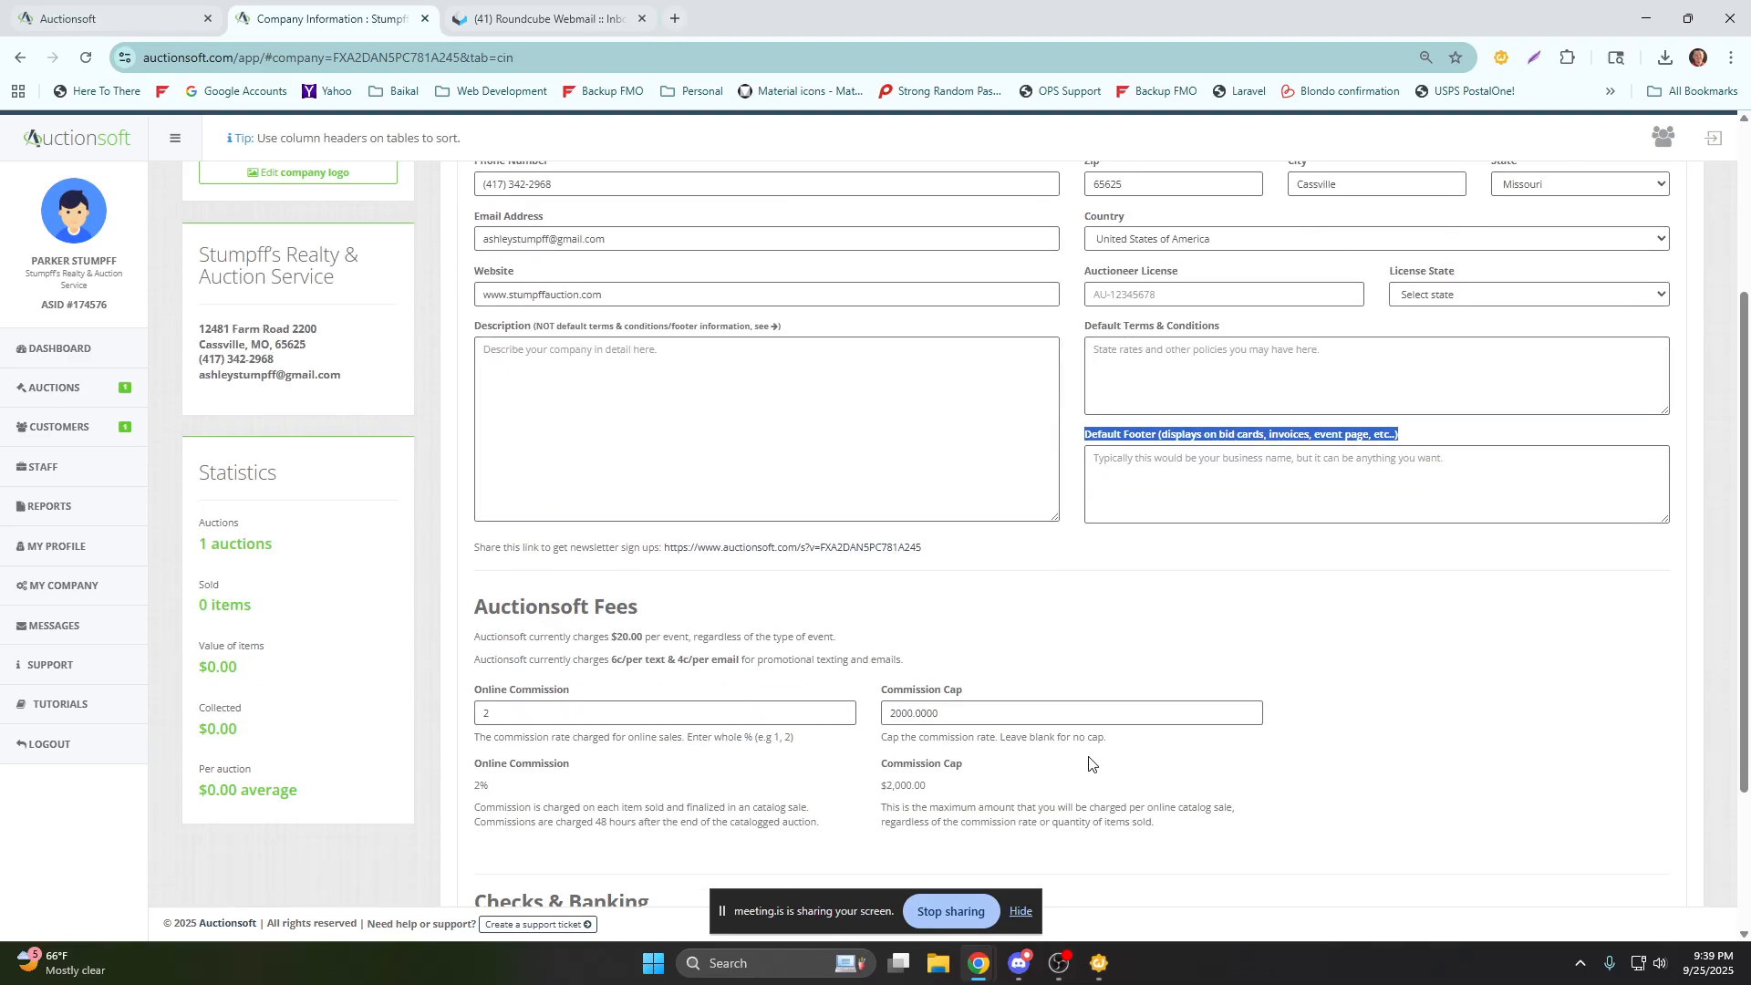
scroll(1086, 758, "down", 3)
scroll(1098, 746, "up", 6)
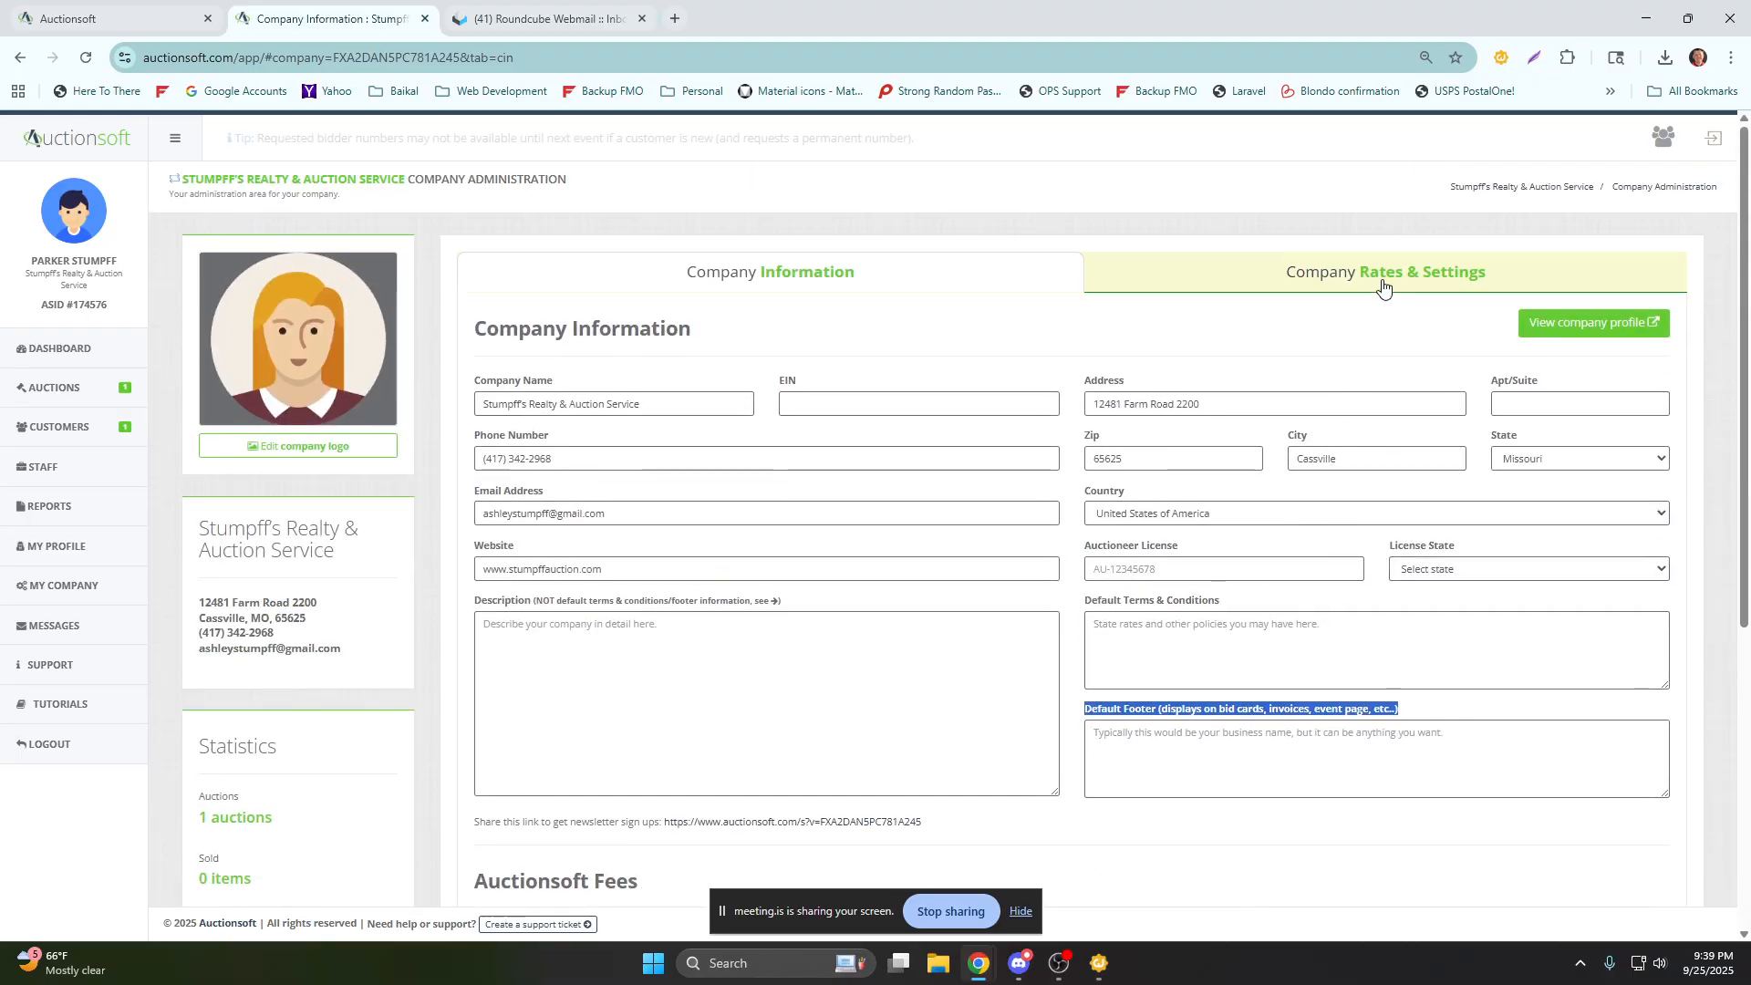
Open the company's rates settings and demonstrate the default Sales Tax option by enabling and disabling it.
left_click(1383, 289)
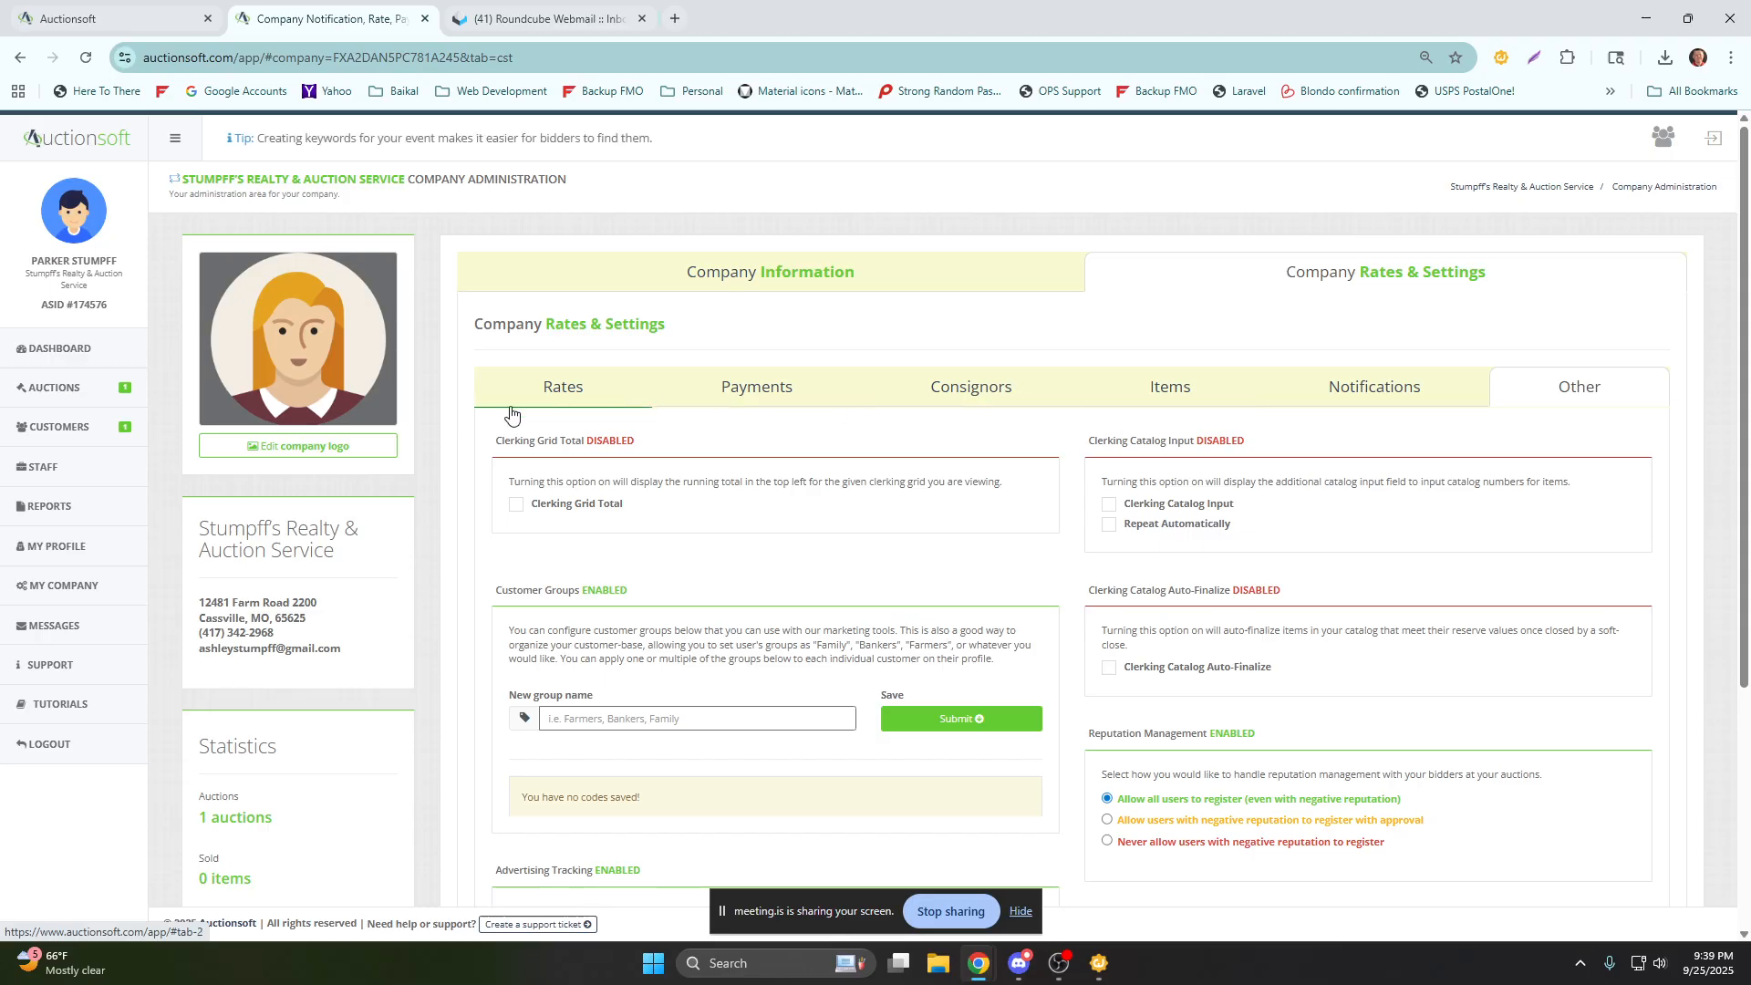
left_click(563, 399)
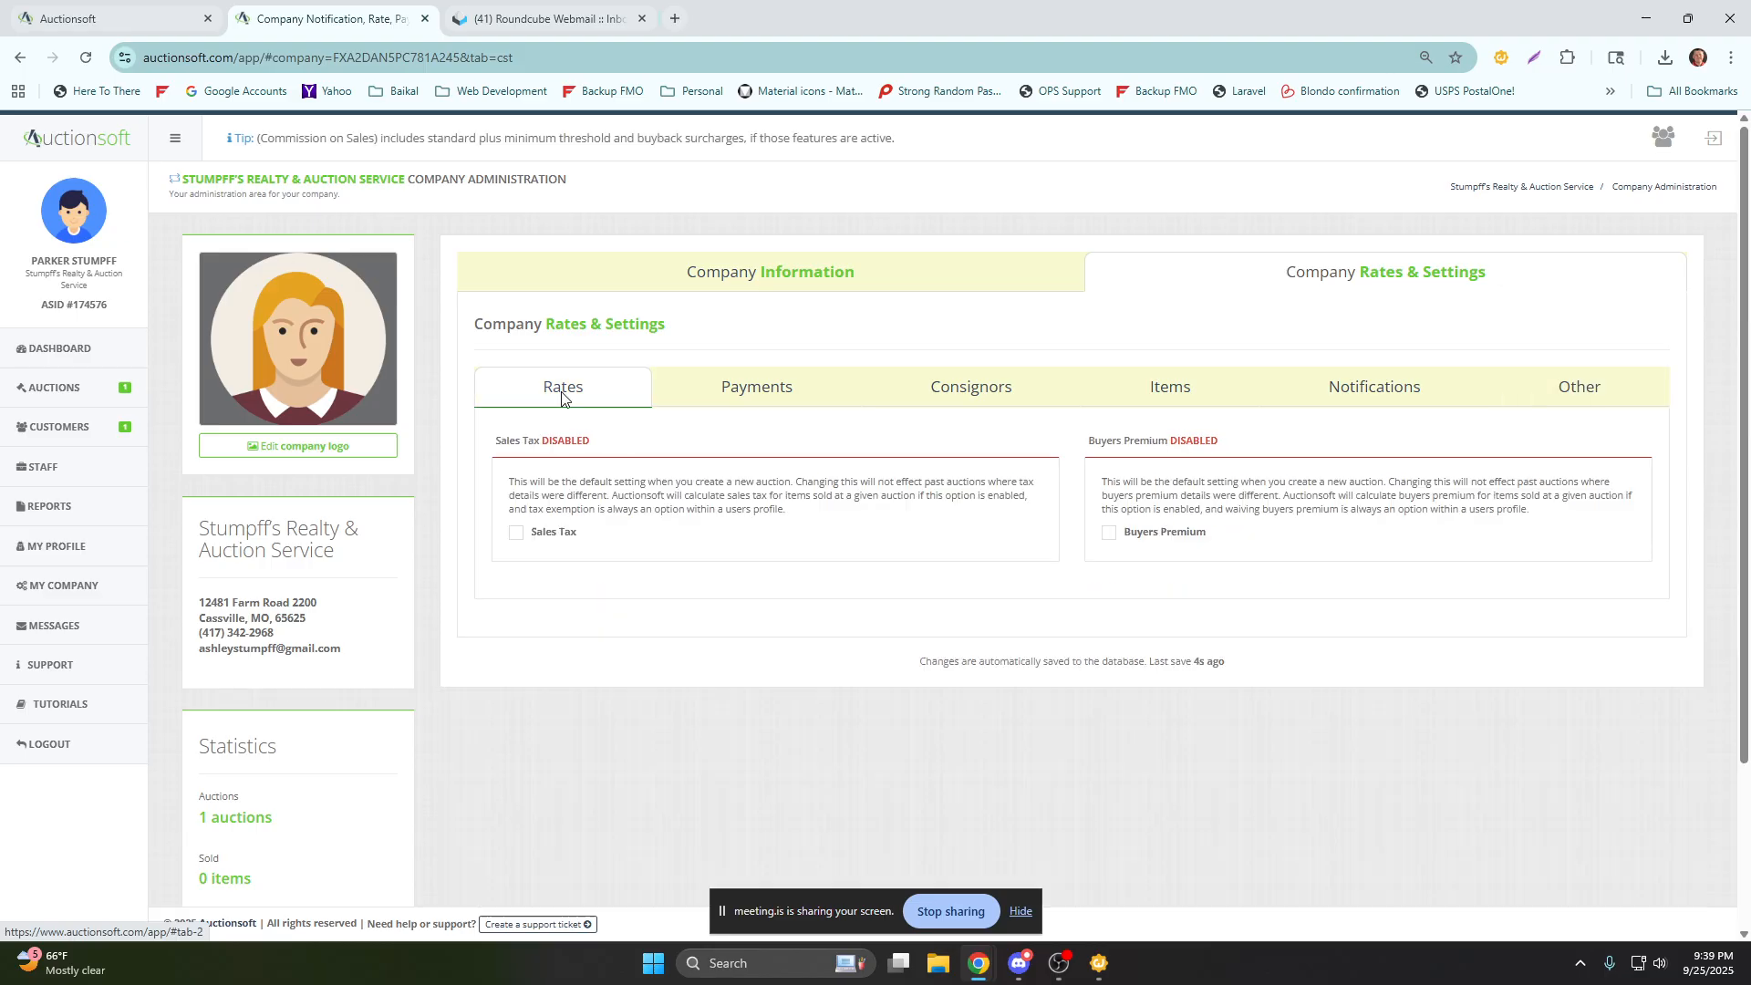
left_click(517, 538)
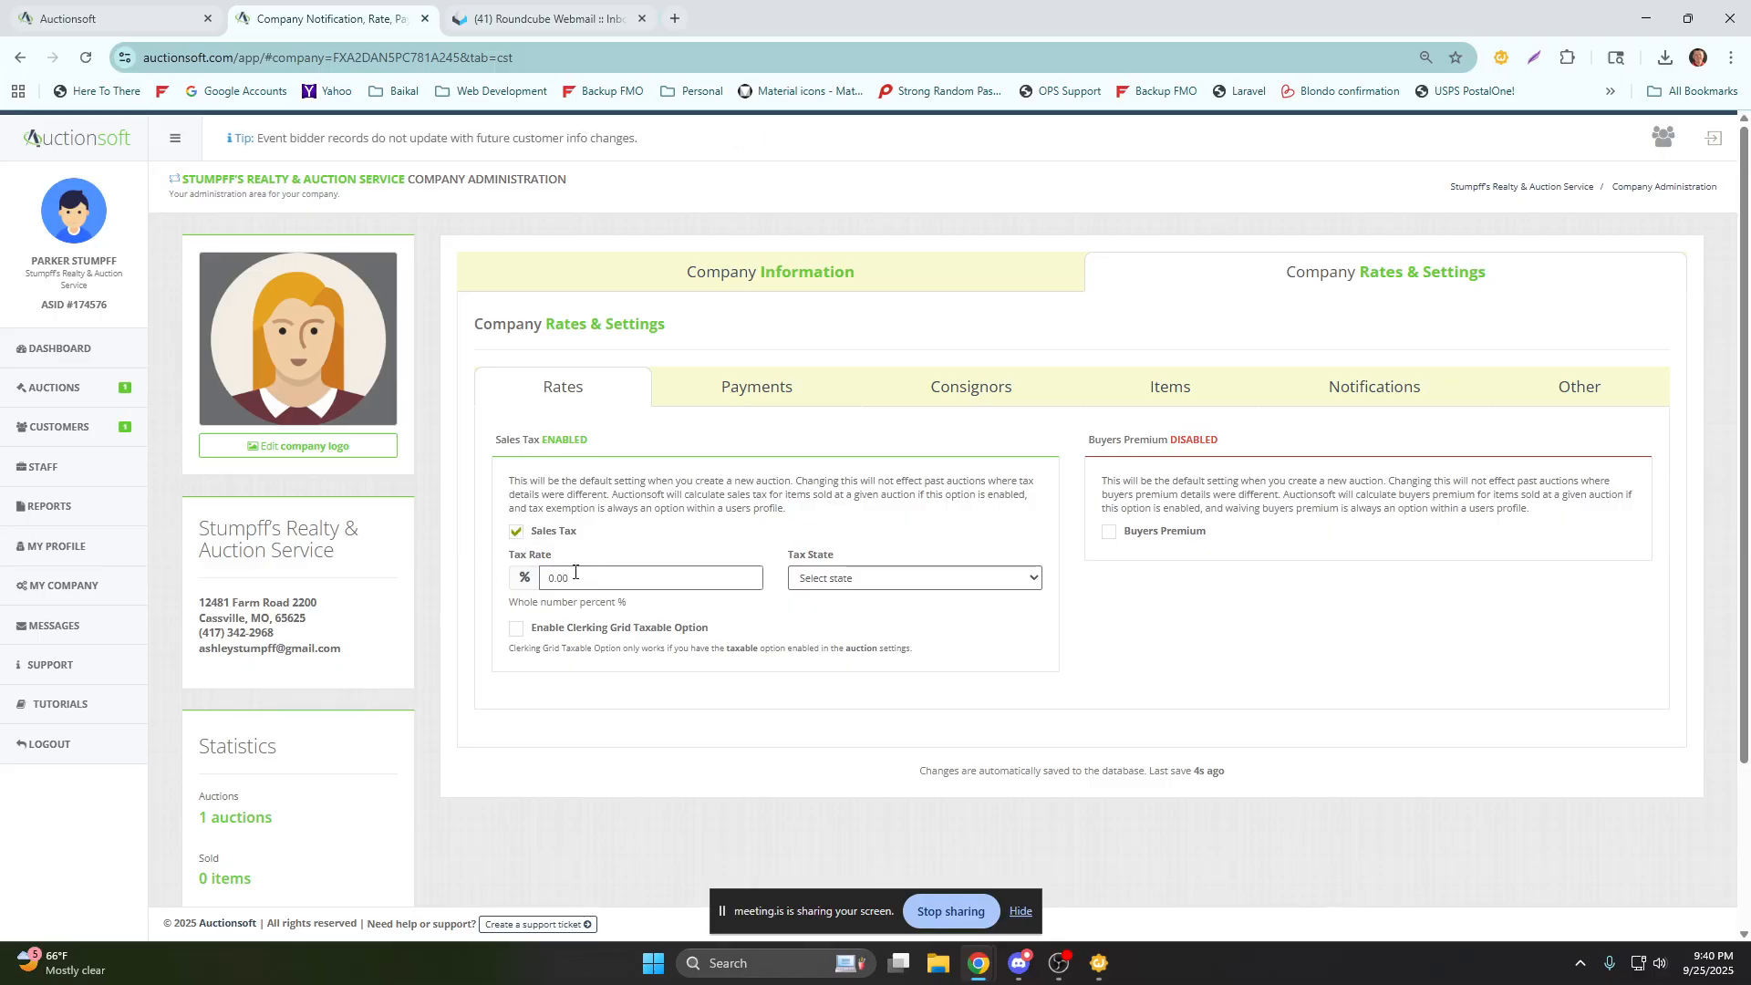
left_click(516, 532)
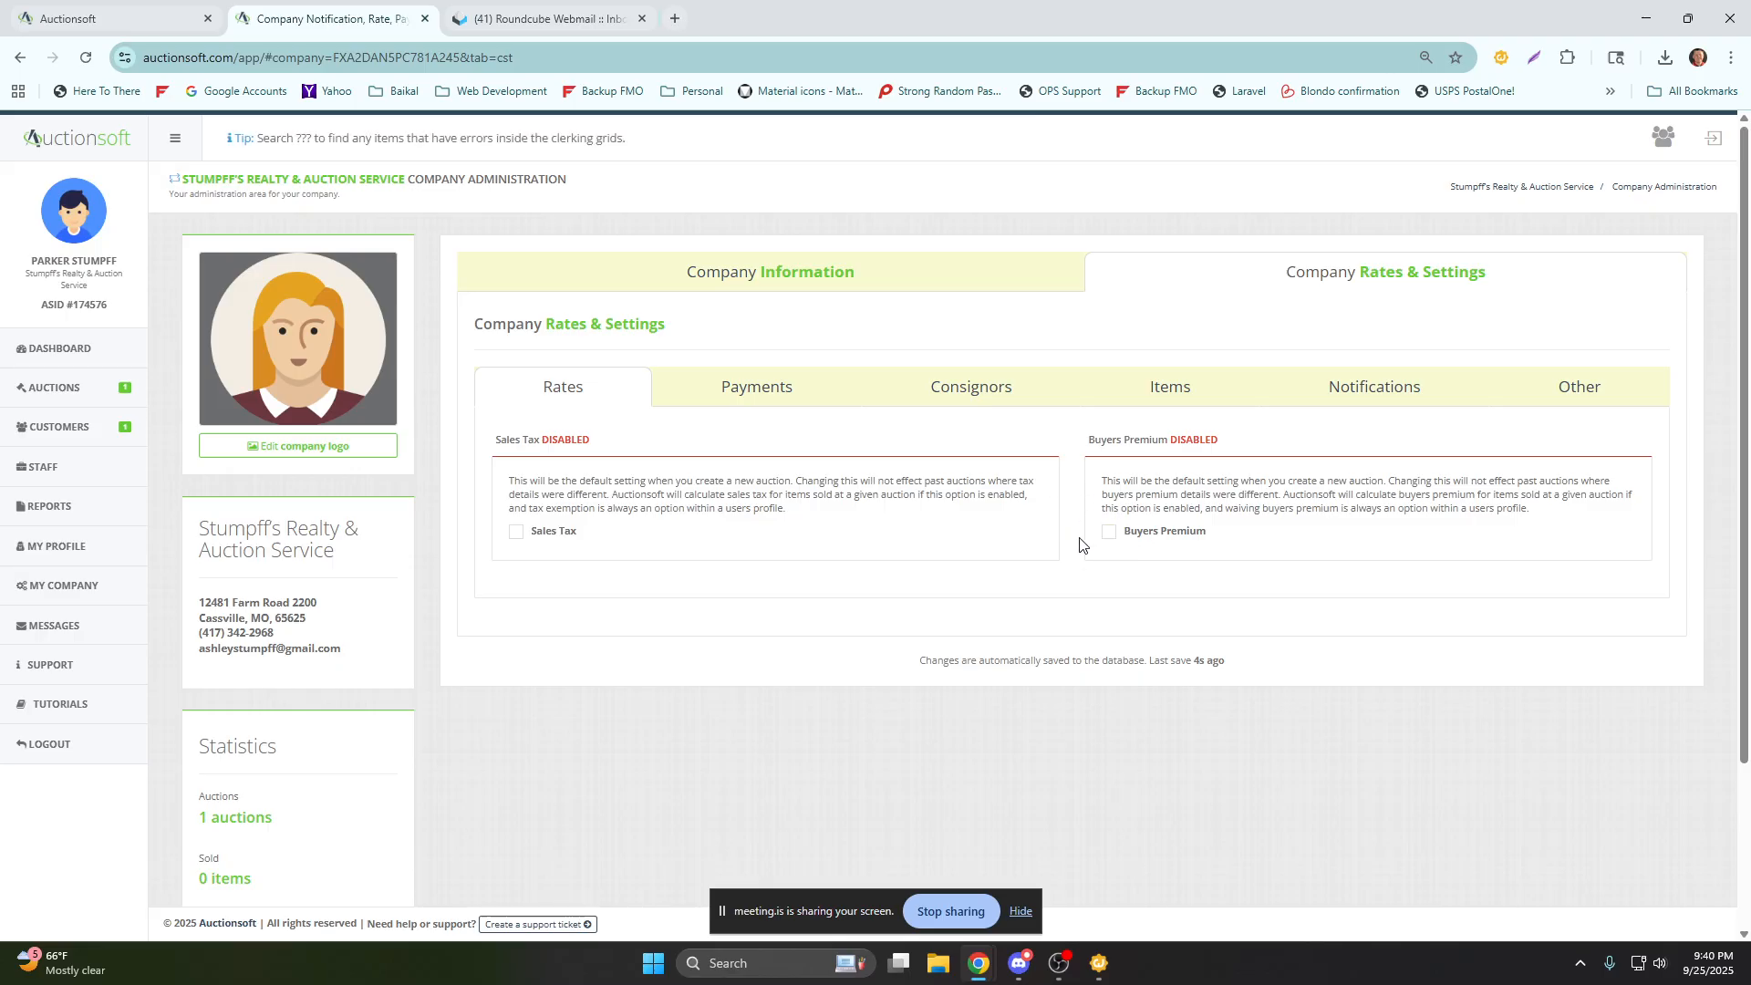
Review the company's payment settings, from the card processors to the paytypes and deposit collection.
left_click(757, 399)
scroll(730, 417, "down", 2)
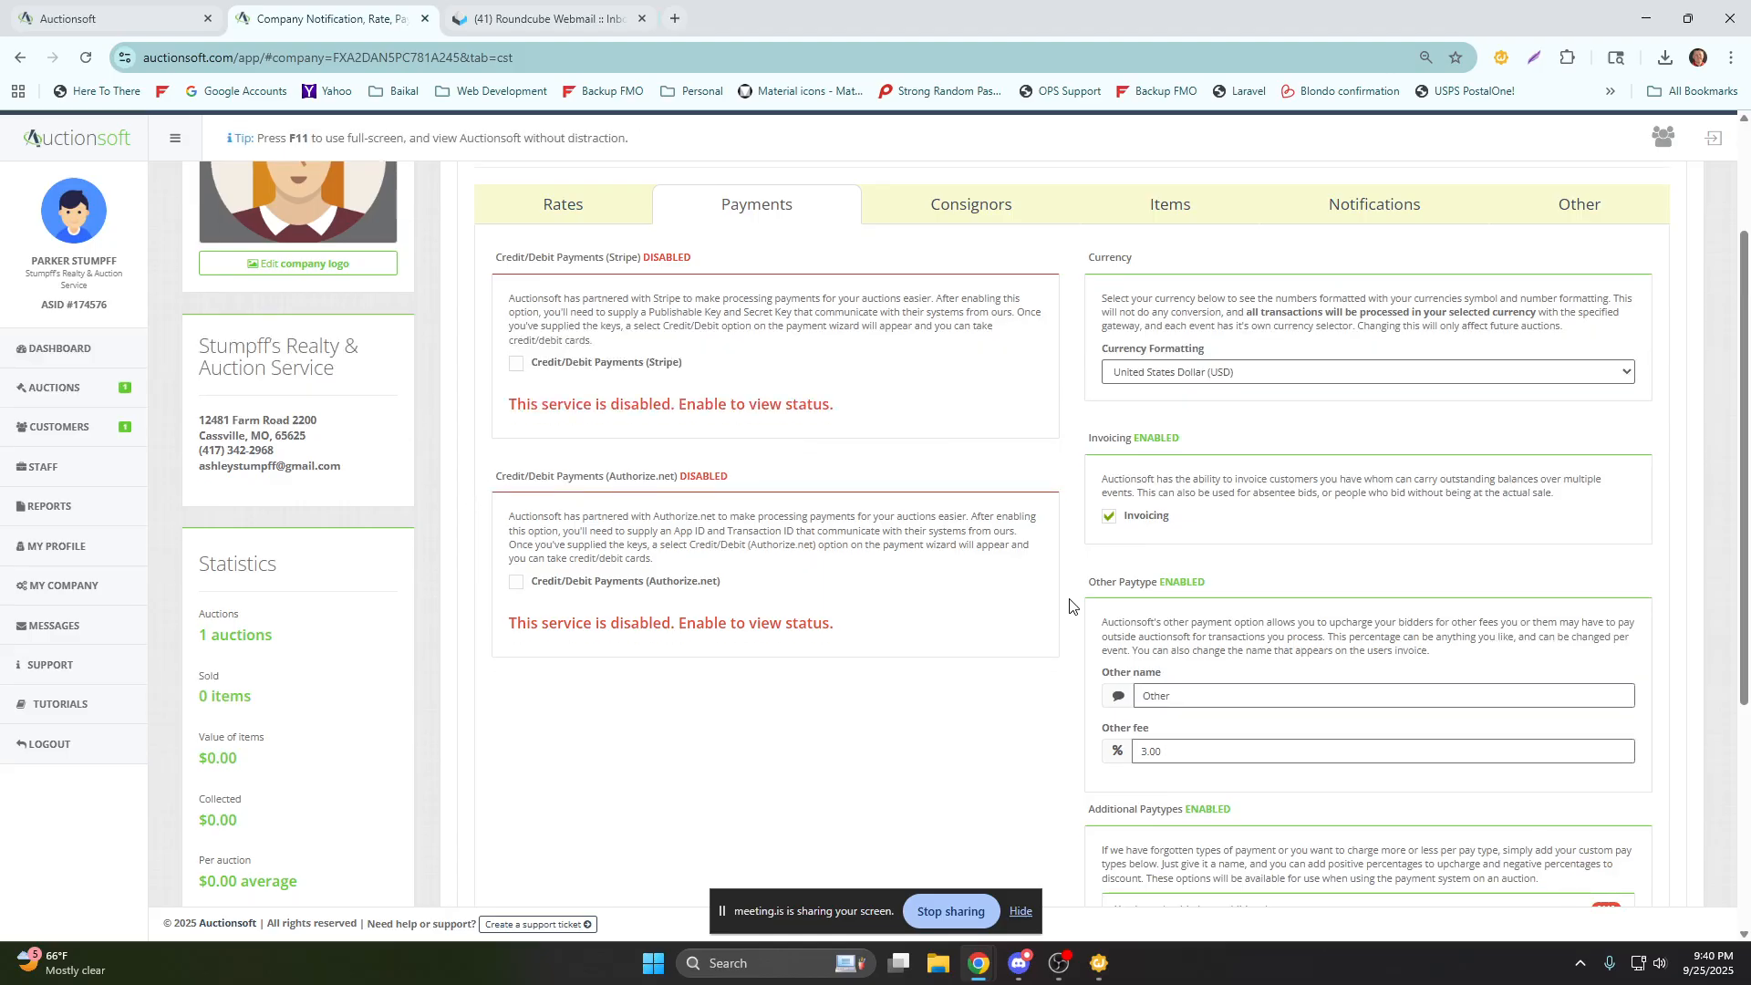
scroll(1070, 607, "down", 3)
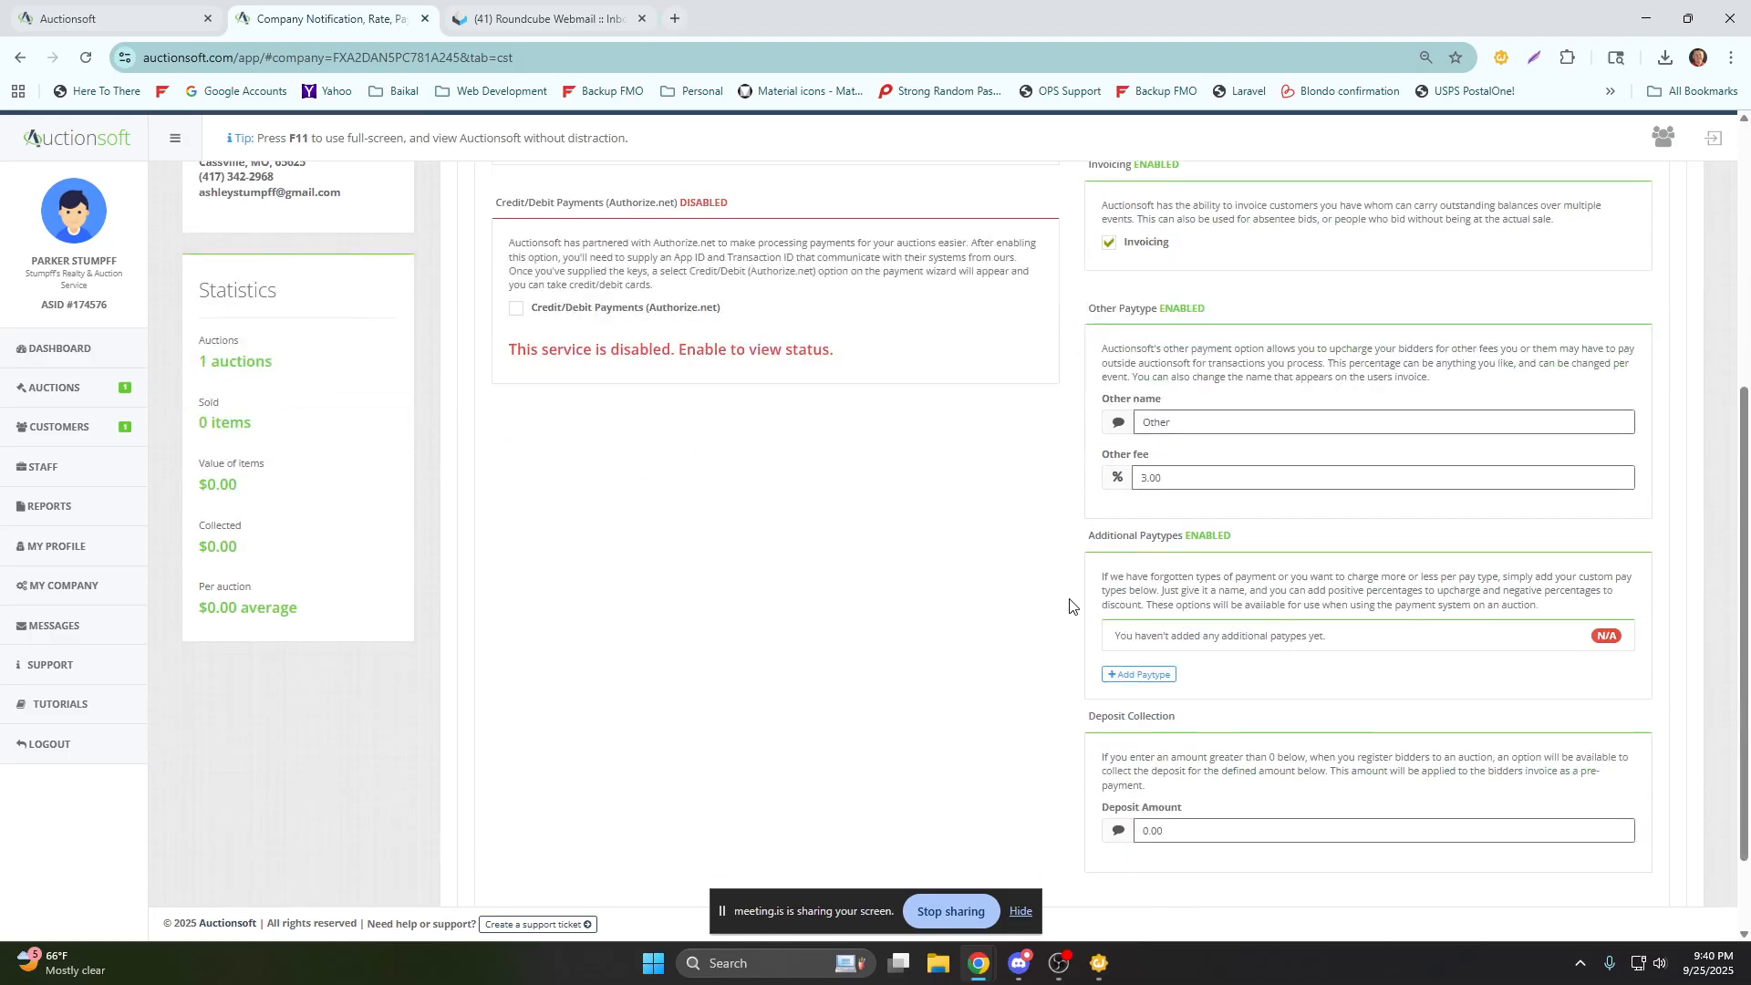
scroll(1070, 607, "up", 5)
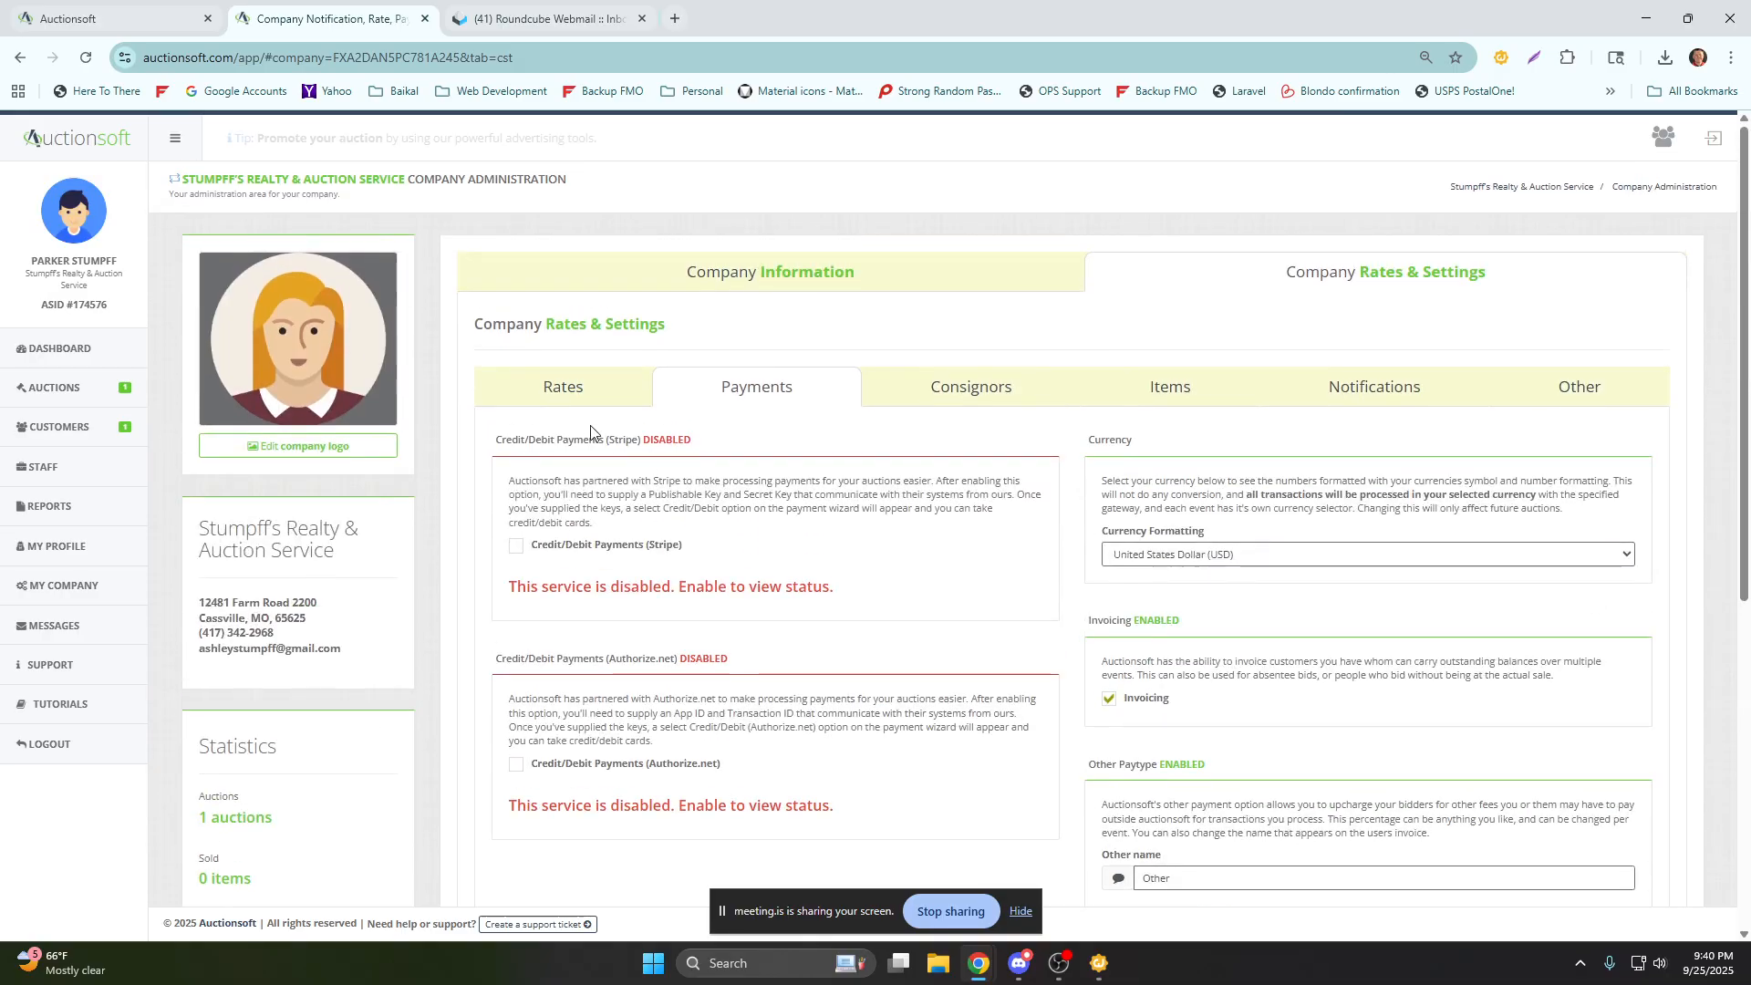
Enable Buyers Premium in the company's rates and set its default rate to 10%.
left_click(568, 391)
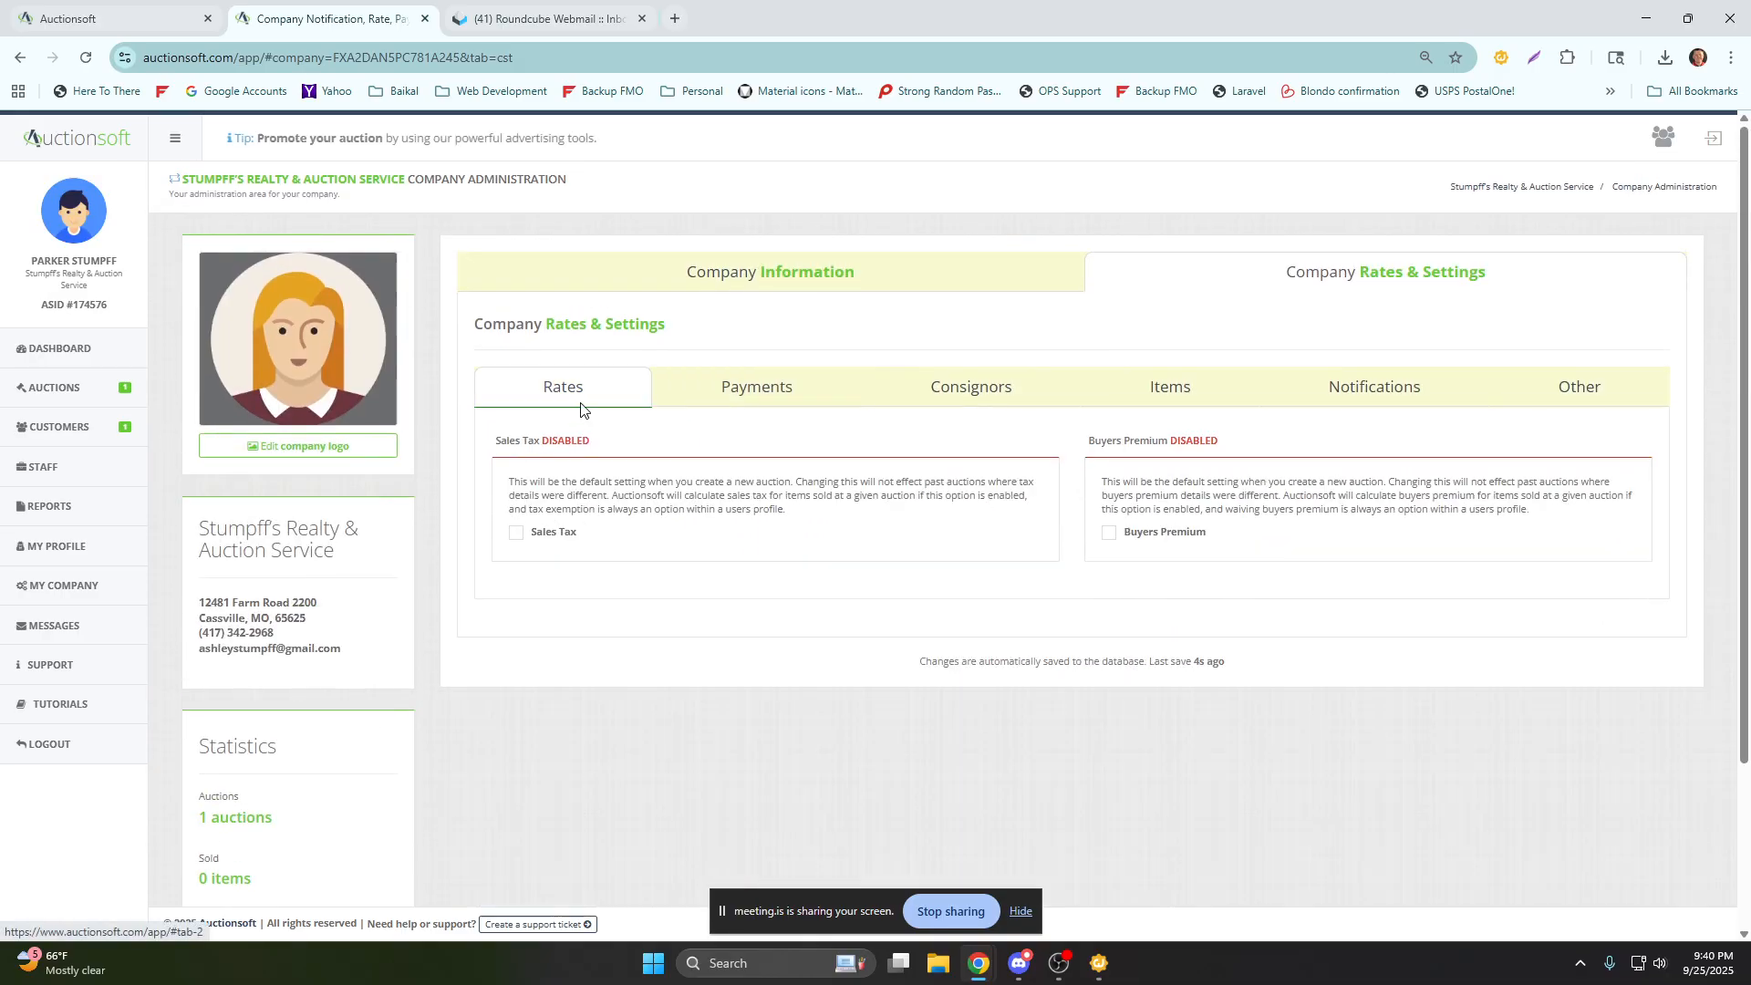
left_click(1109, 534)
left_click(1177, 580)
type("10")
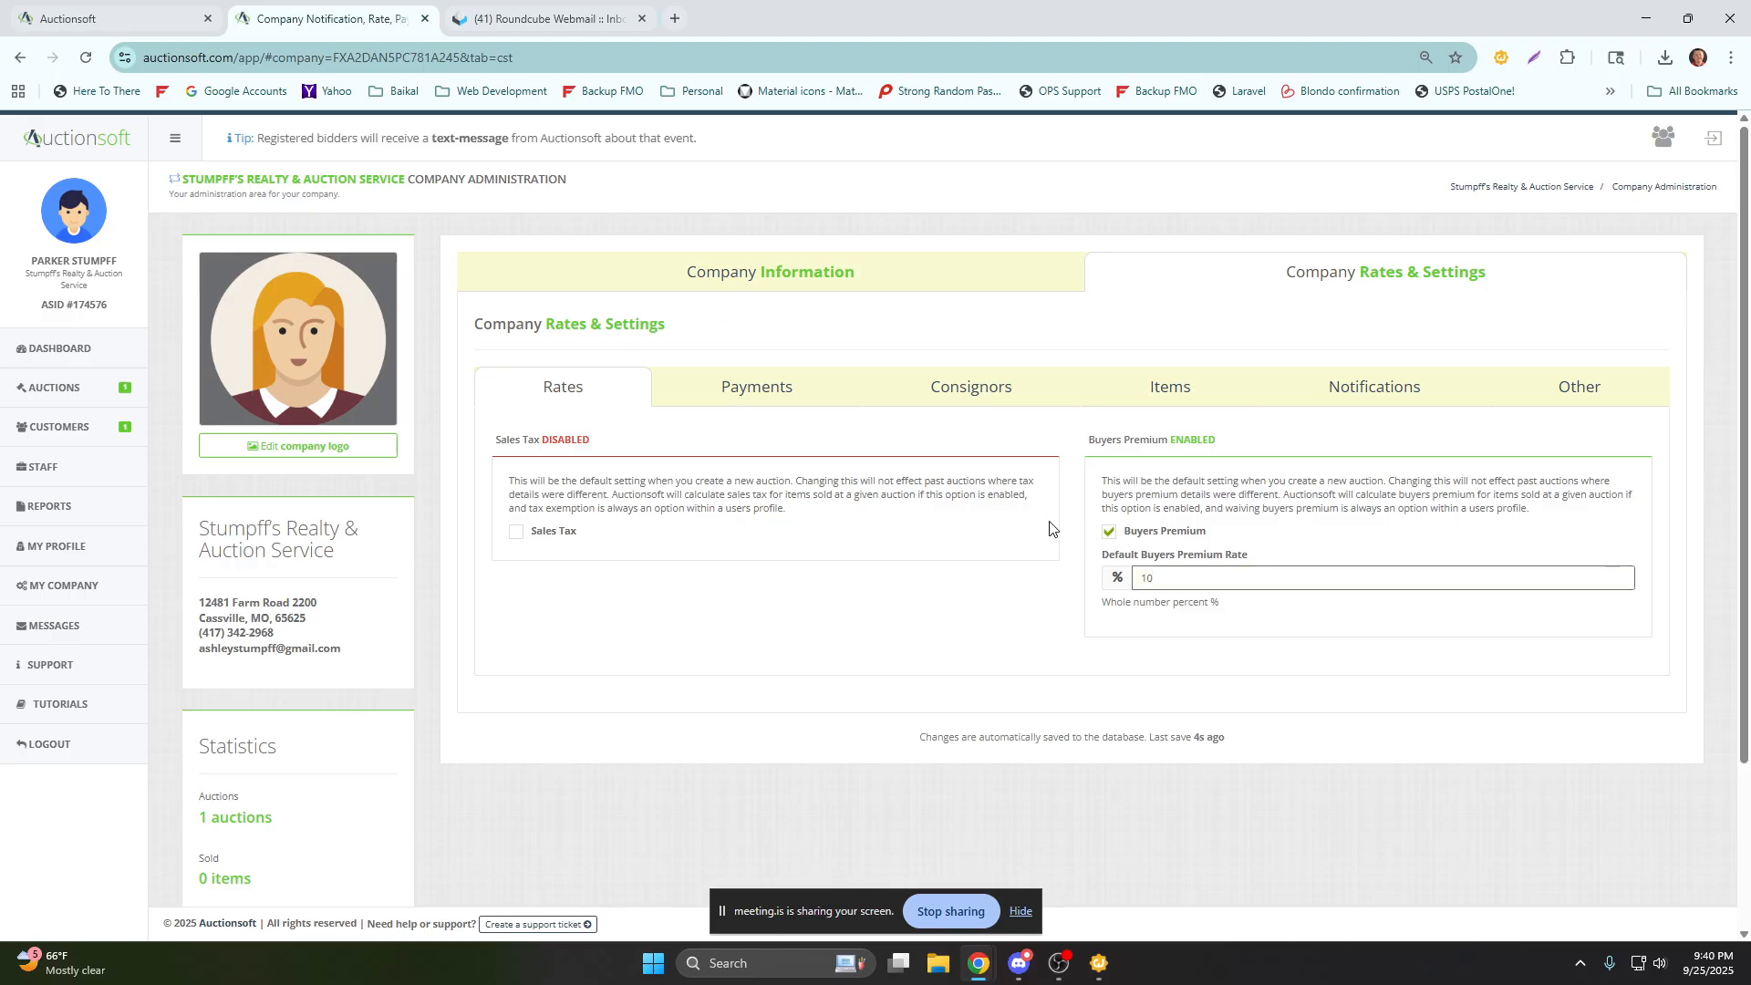
Rename the Other paytype in the company's payment settings to Square.
left_click(782, 392)
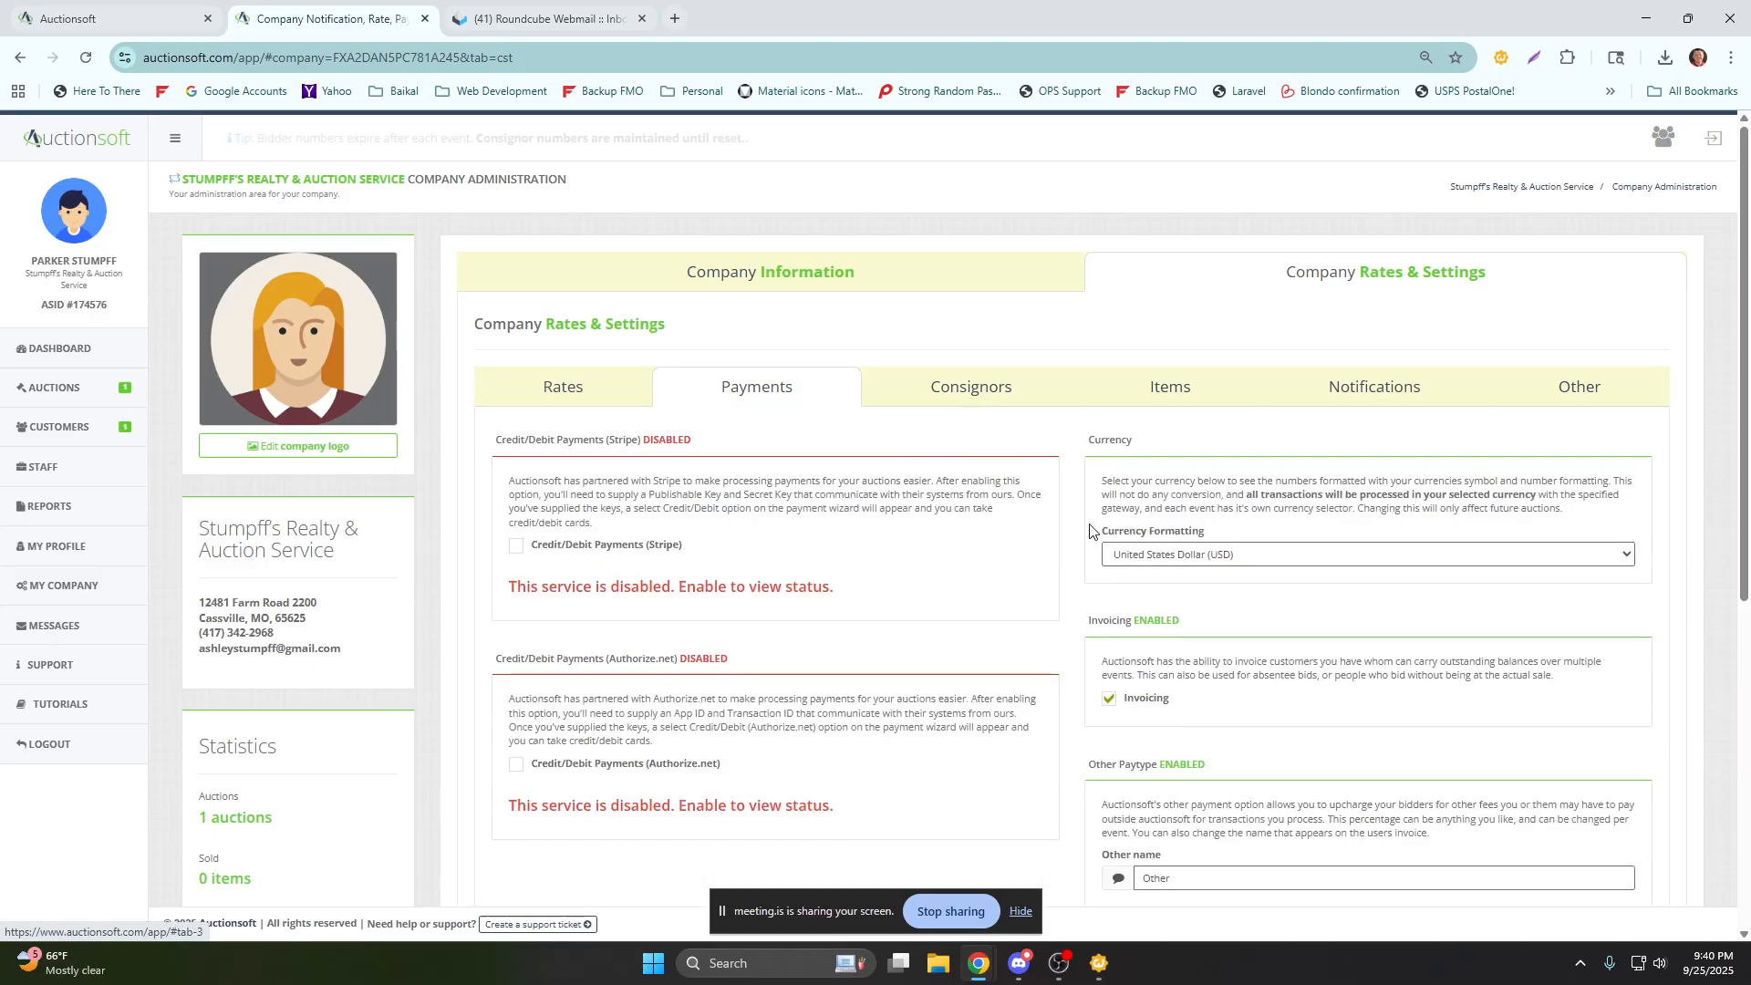
scroll(1081, 542, "down", 5)
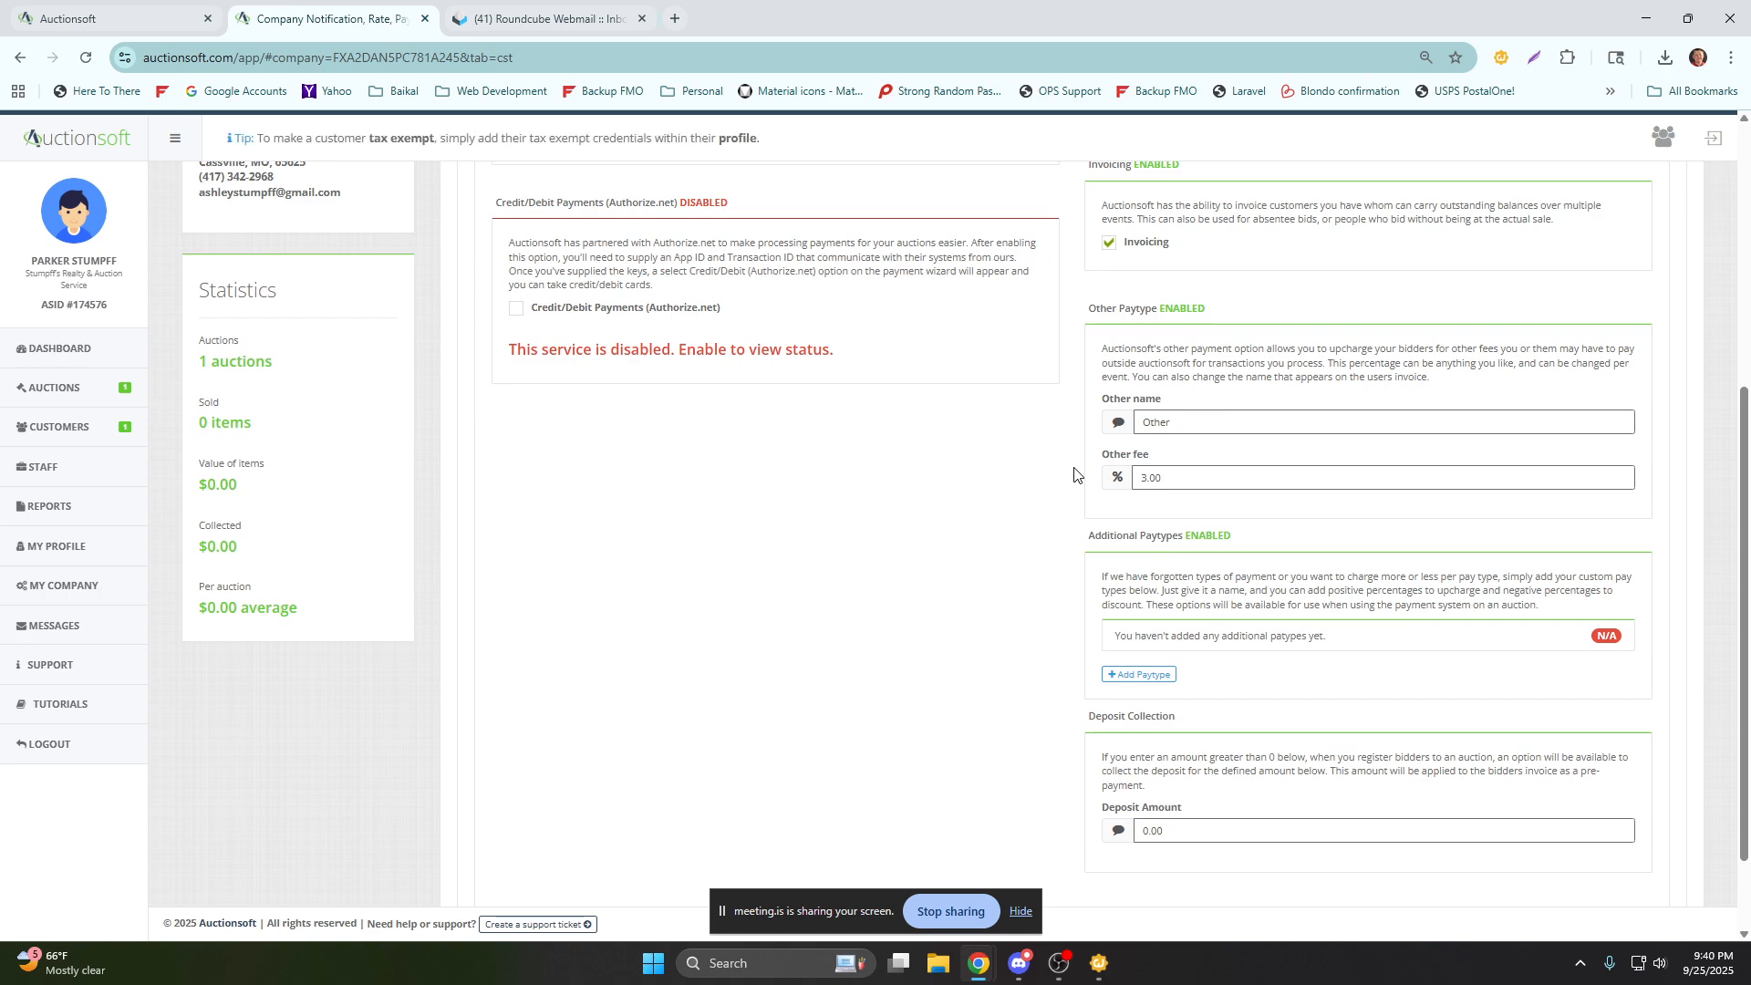
left_click_drag(1175, 423, 1090, 411)
type("Square")
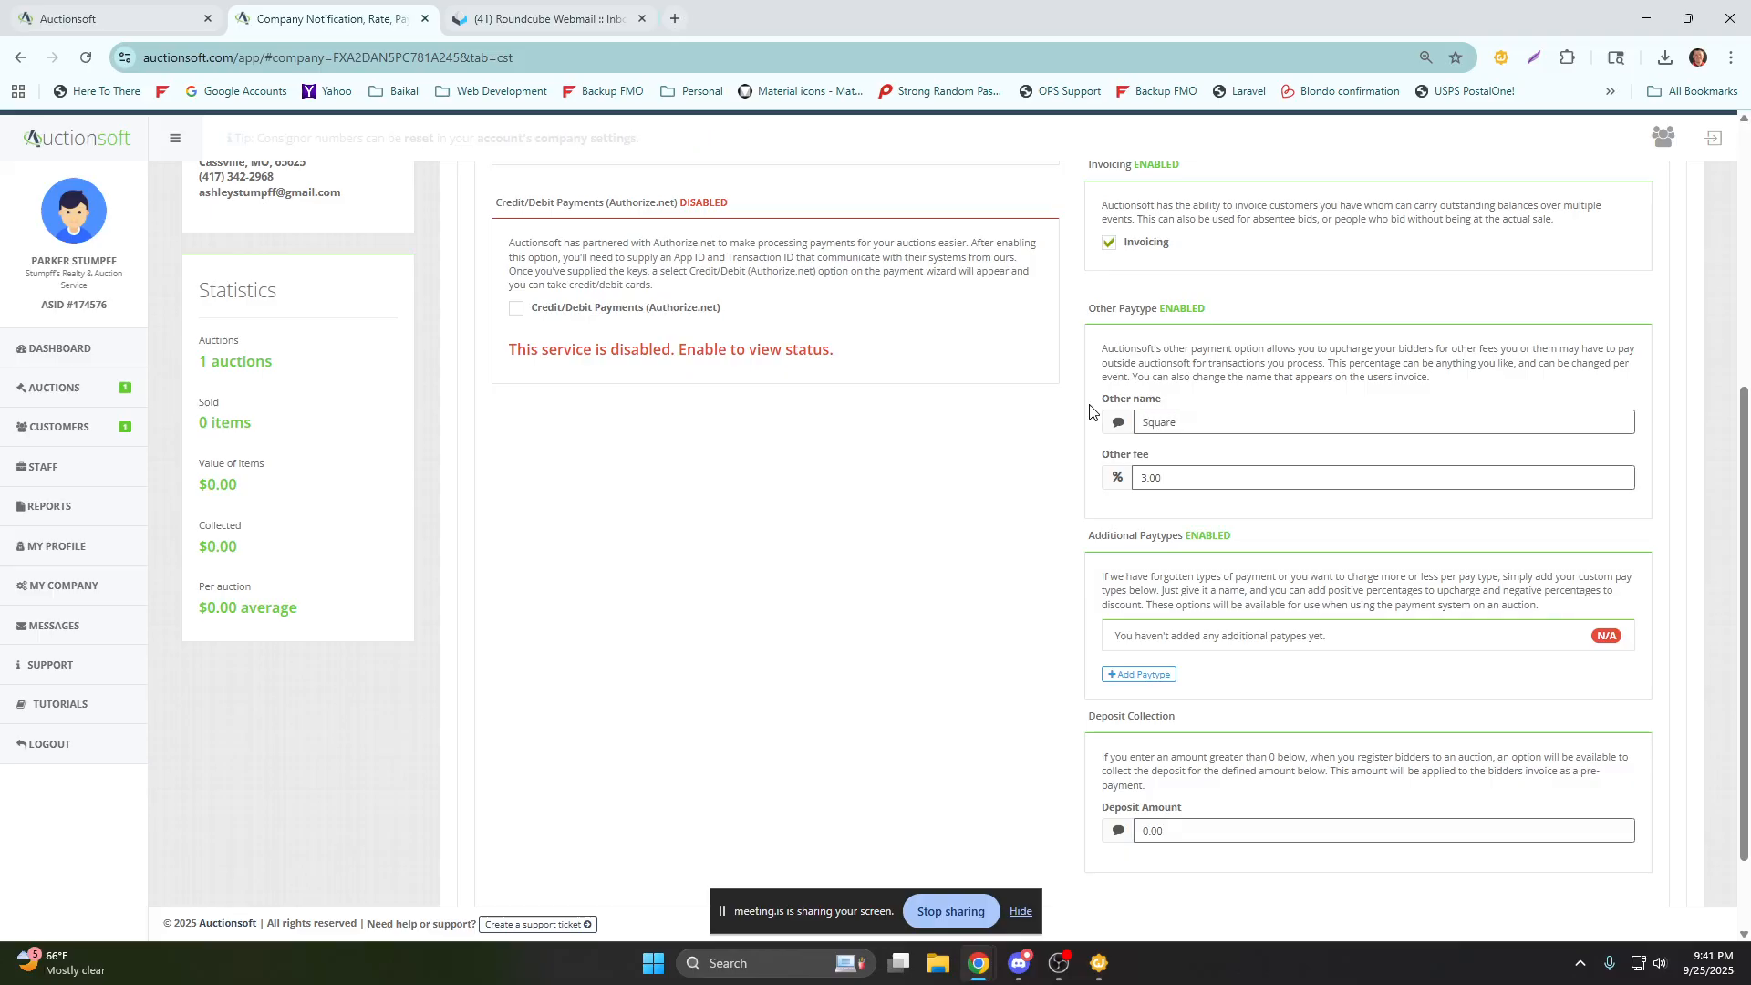
Point out the Additional Paytypes section and look over the remaining payment options.
left_click_drag(1087, 547, 1234, 542)
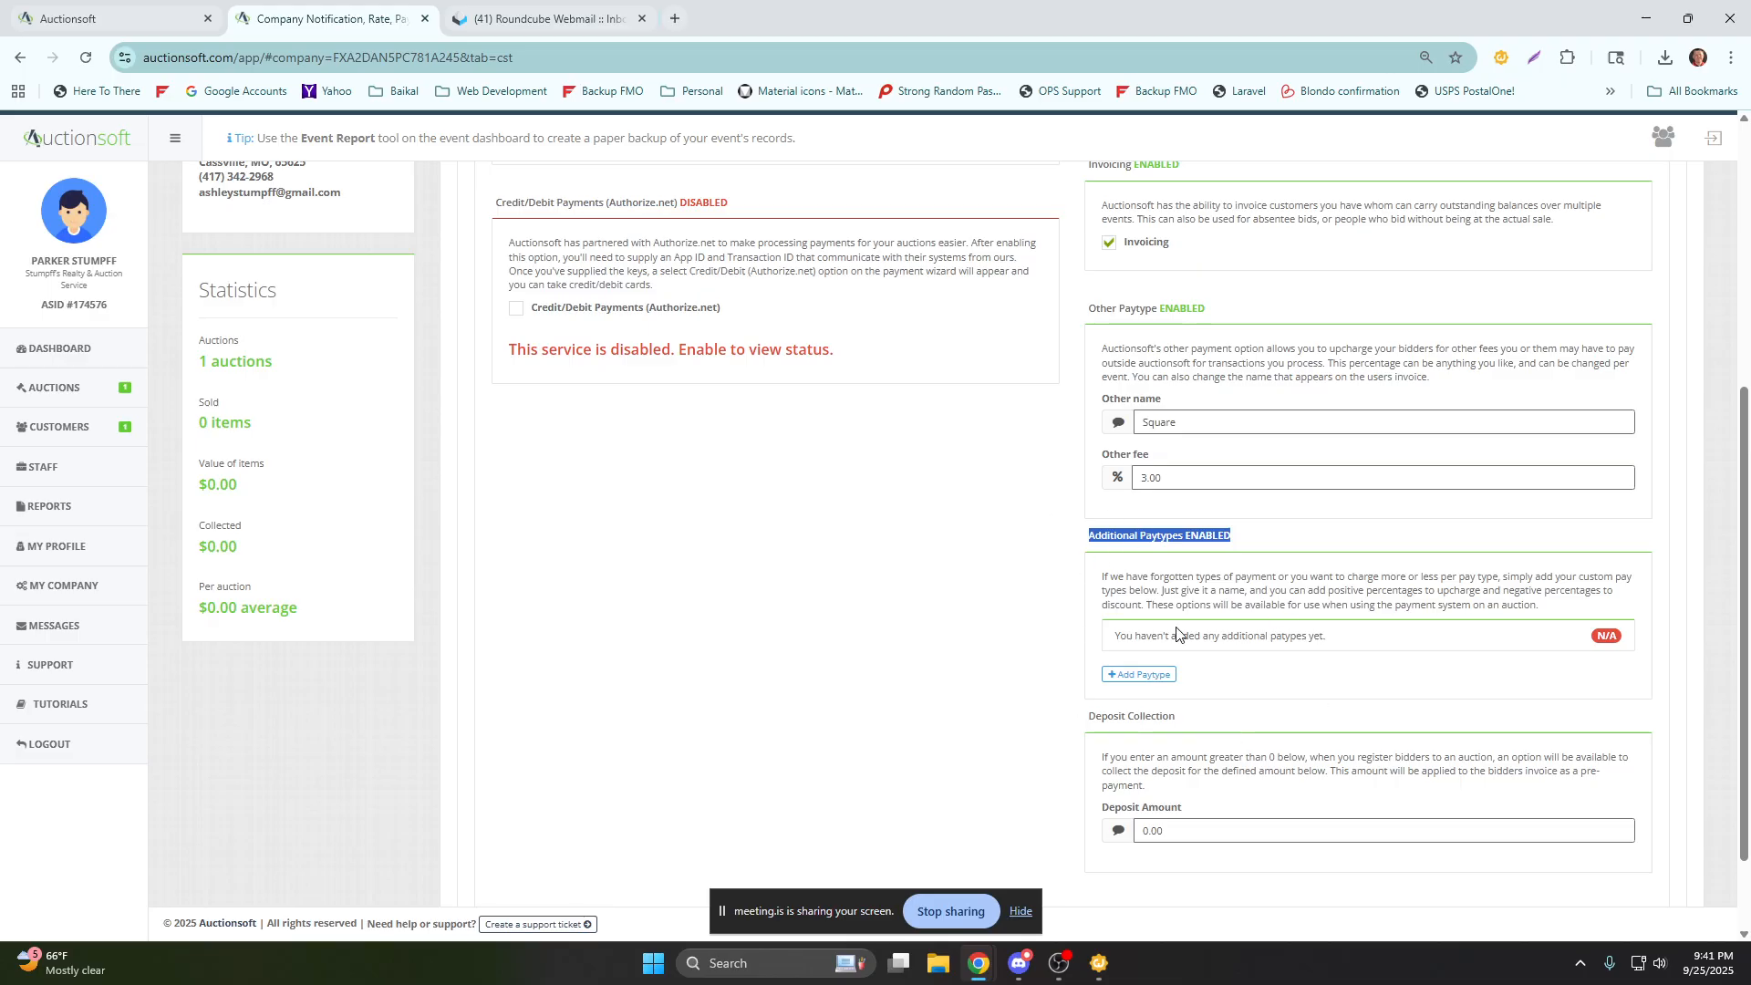
scroll(1086, 627, "up", 1)
left_click(1084, 627)
scroll(1084, 627, "up", 3)
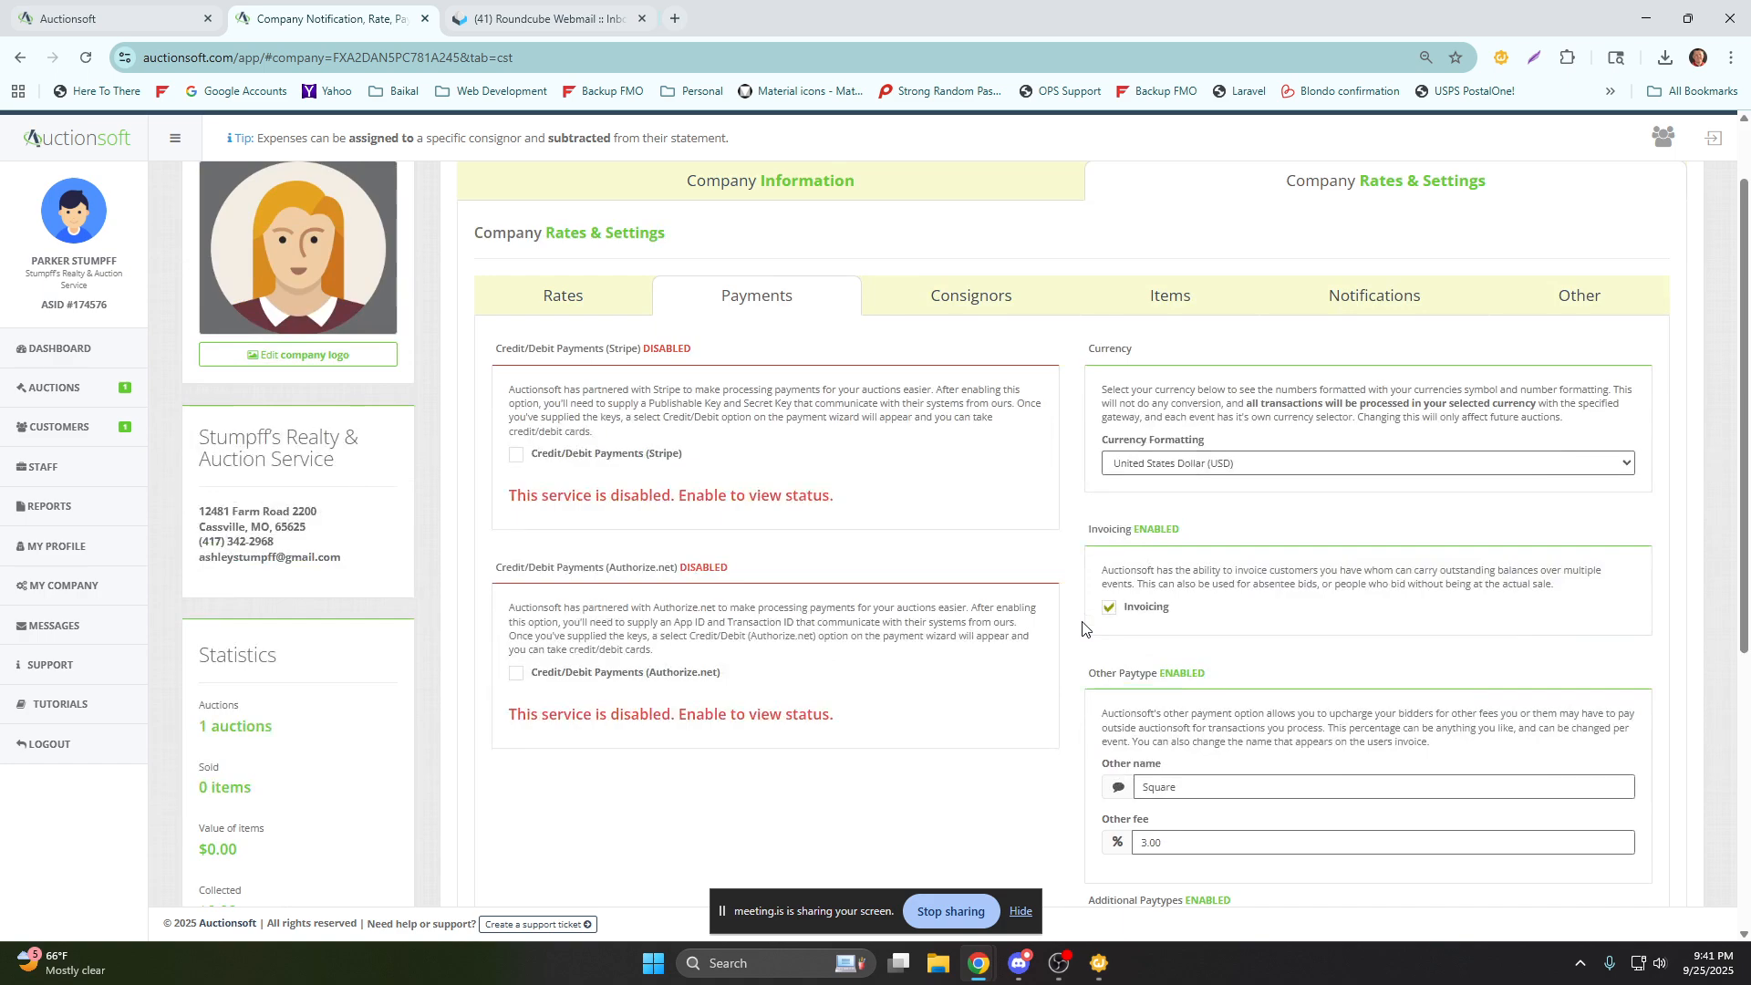
scroll(1084, 628, "down", 2)
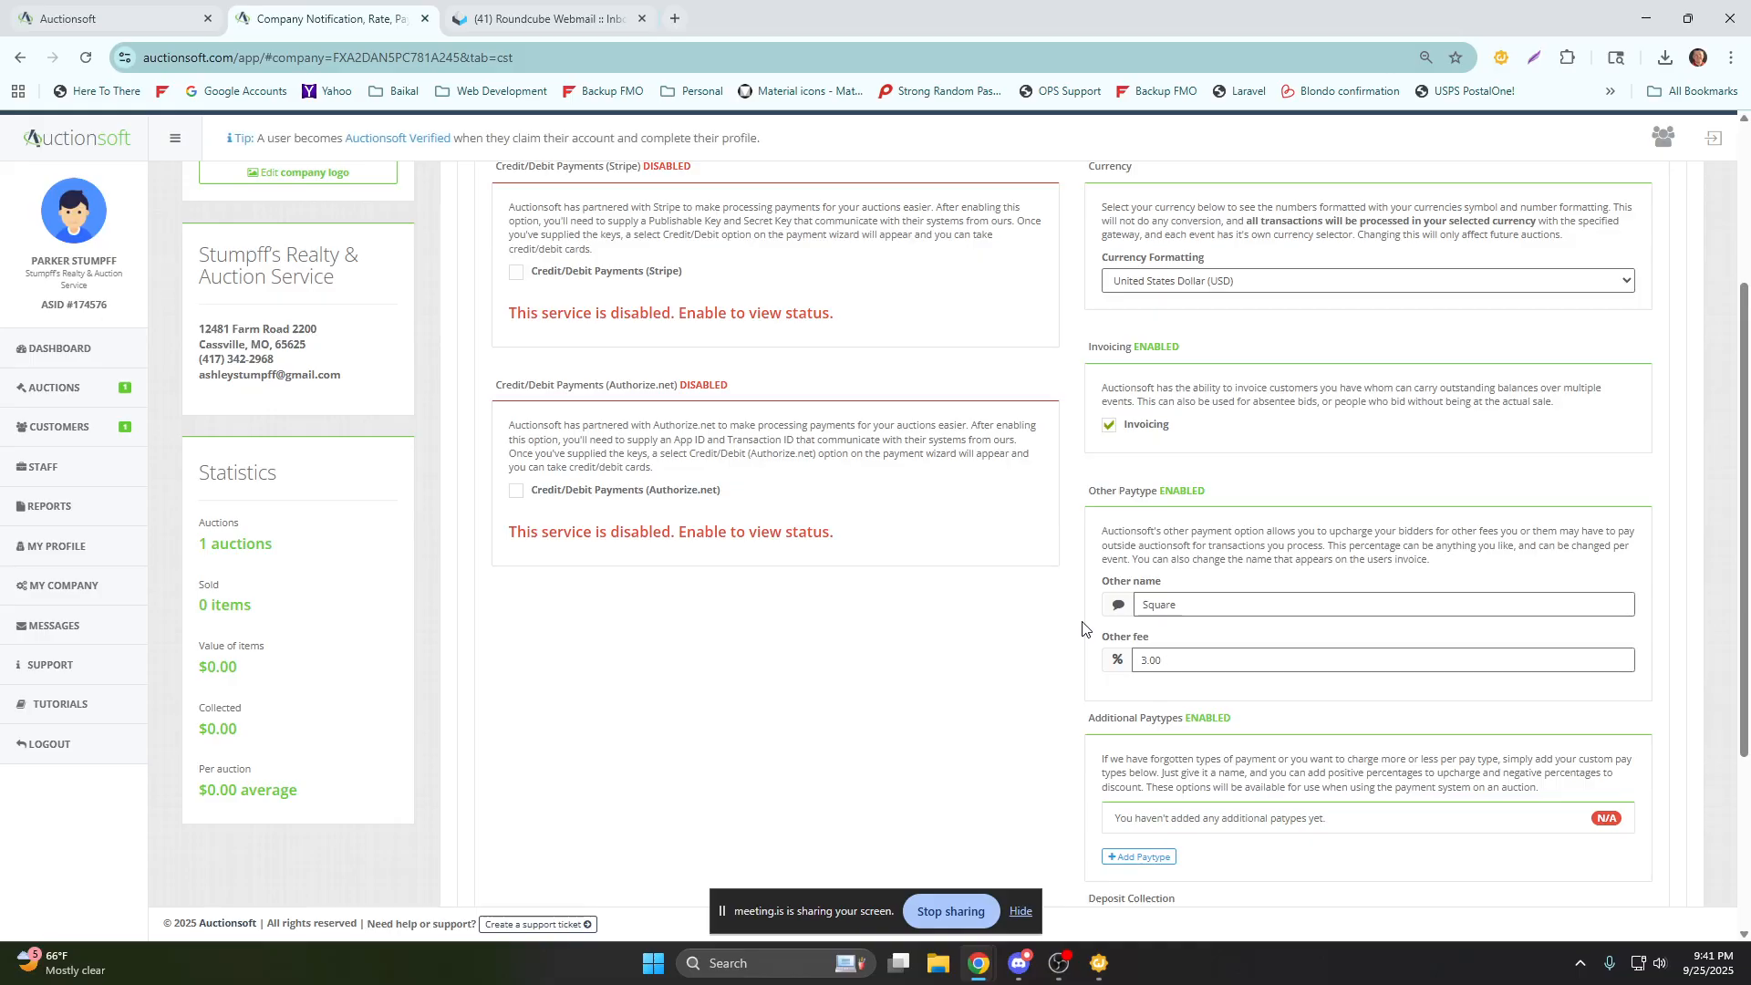
scroll(1084, 628, "up", 3)
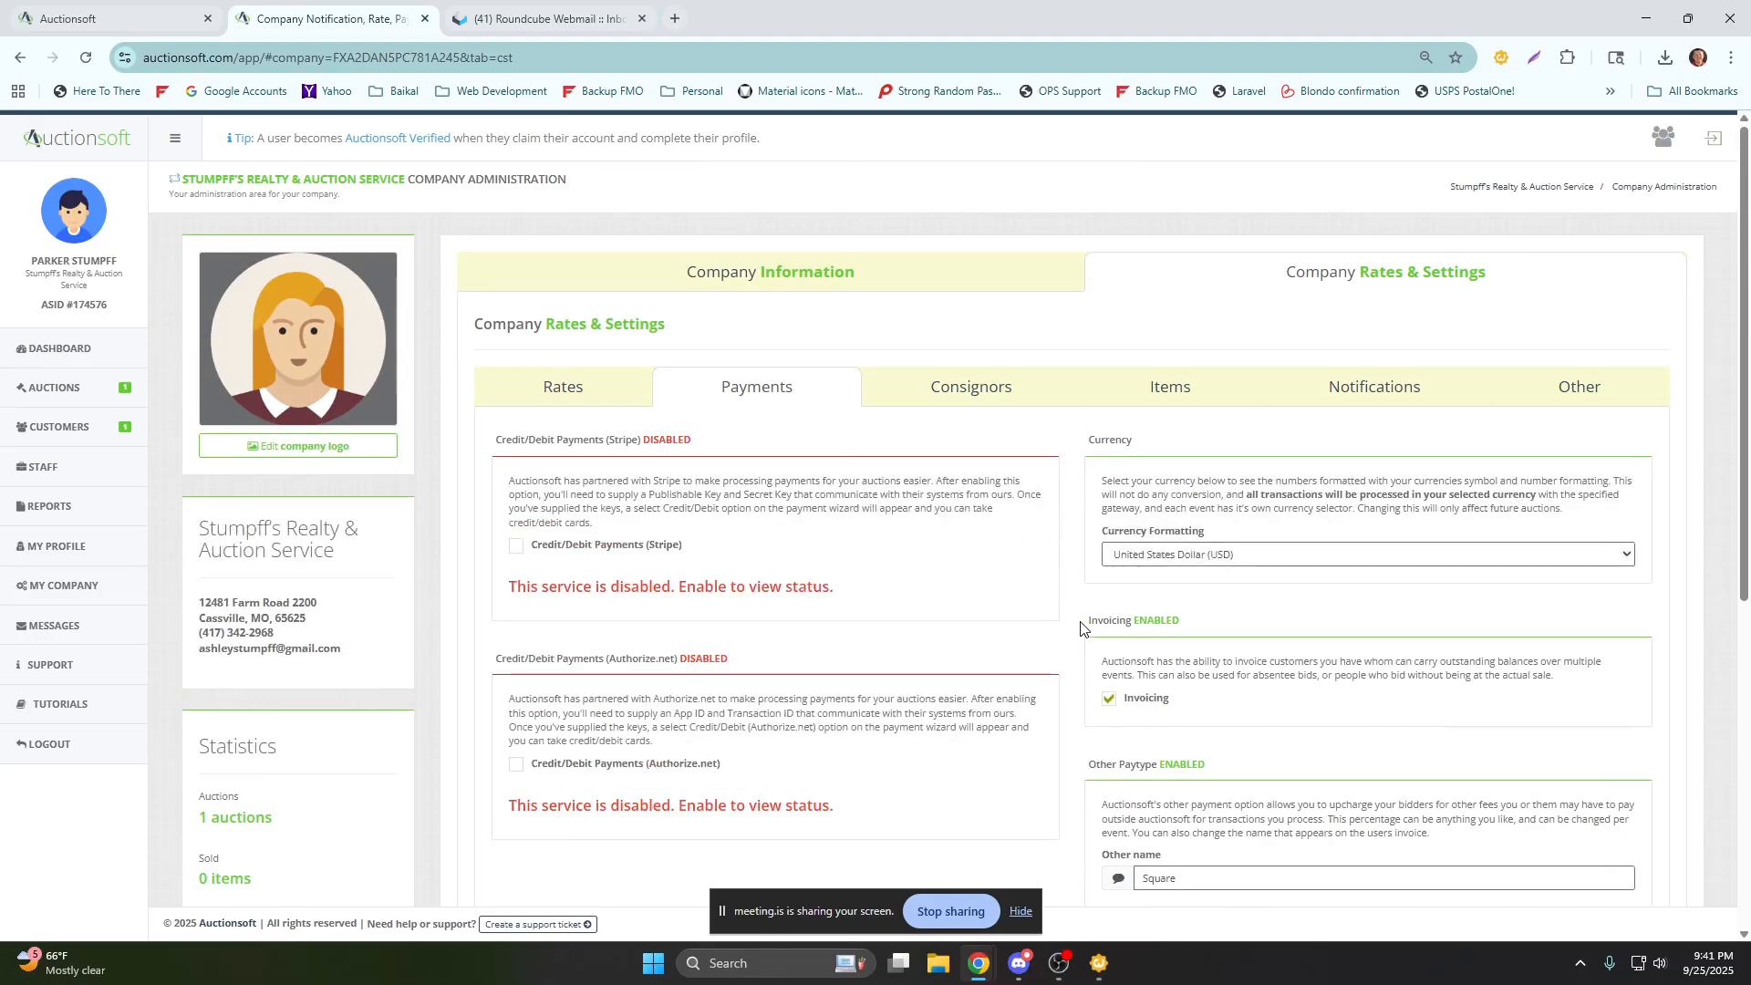
Enable Credit/Debit Payments (Stripe) and set its credit card fee to 3%.
left_click_drag(651, 547, 680, 550)
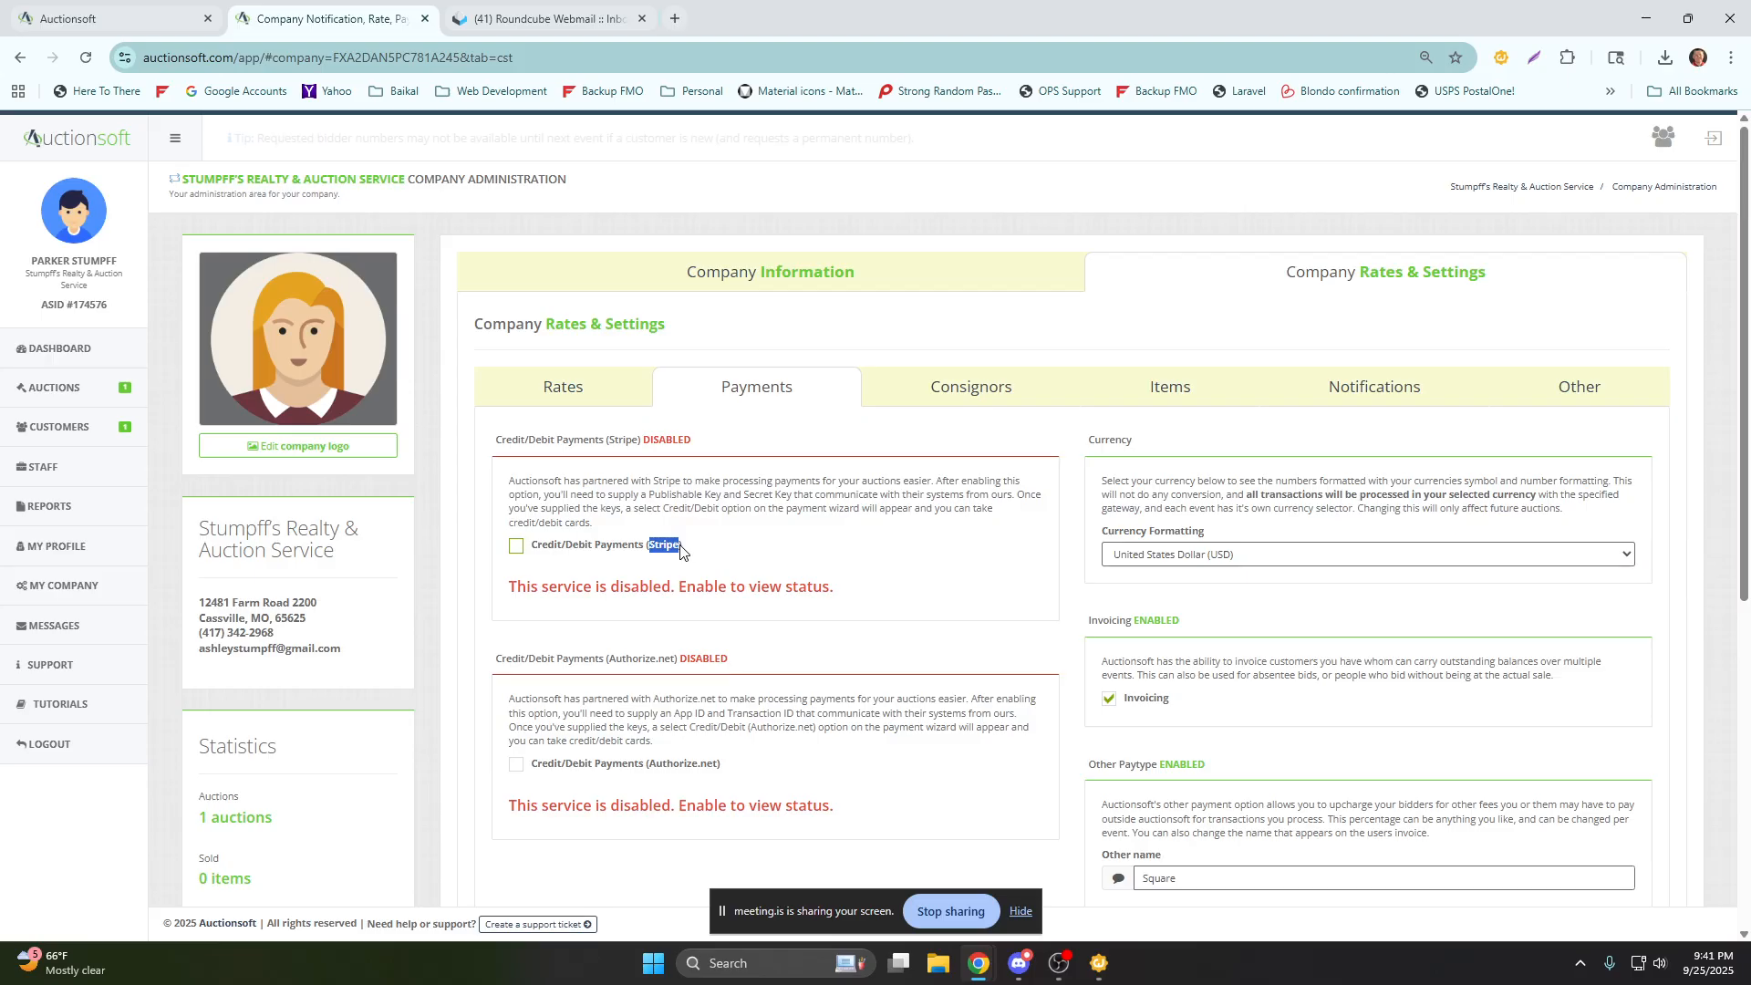
left_click(680, 550)
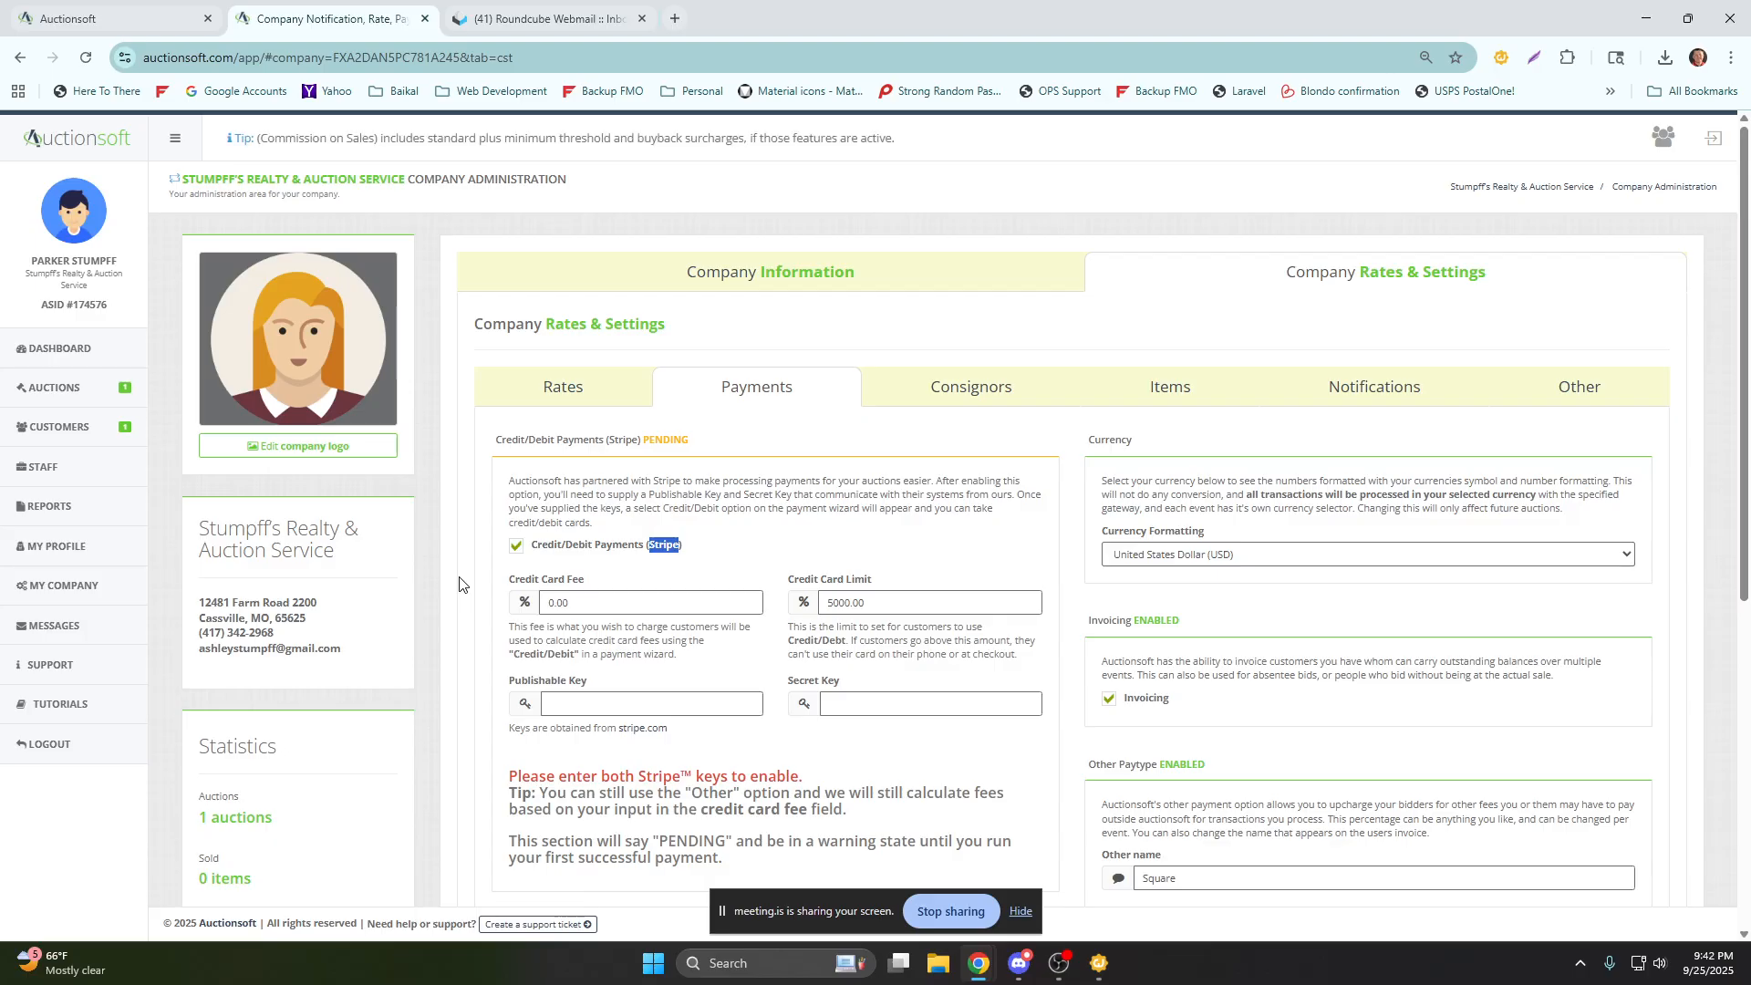
left_click(663, 564)
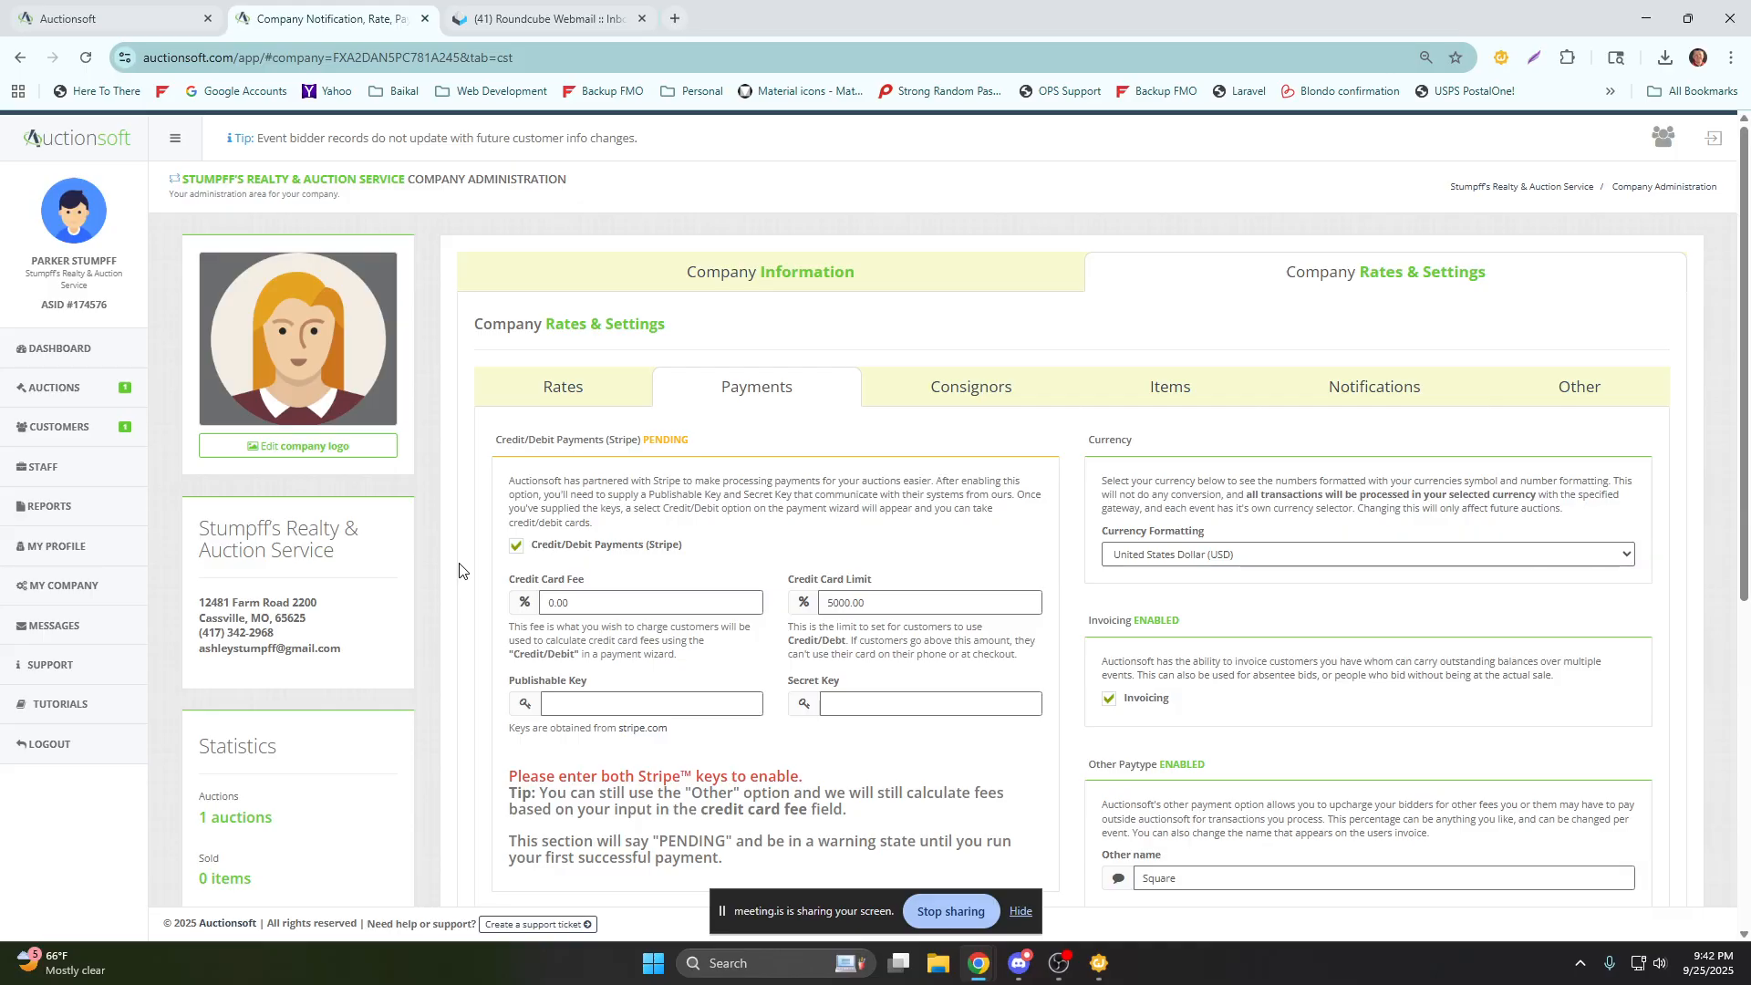
left_click_drag(584, 602, 505, 613)
type("3")
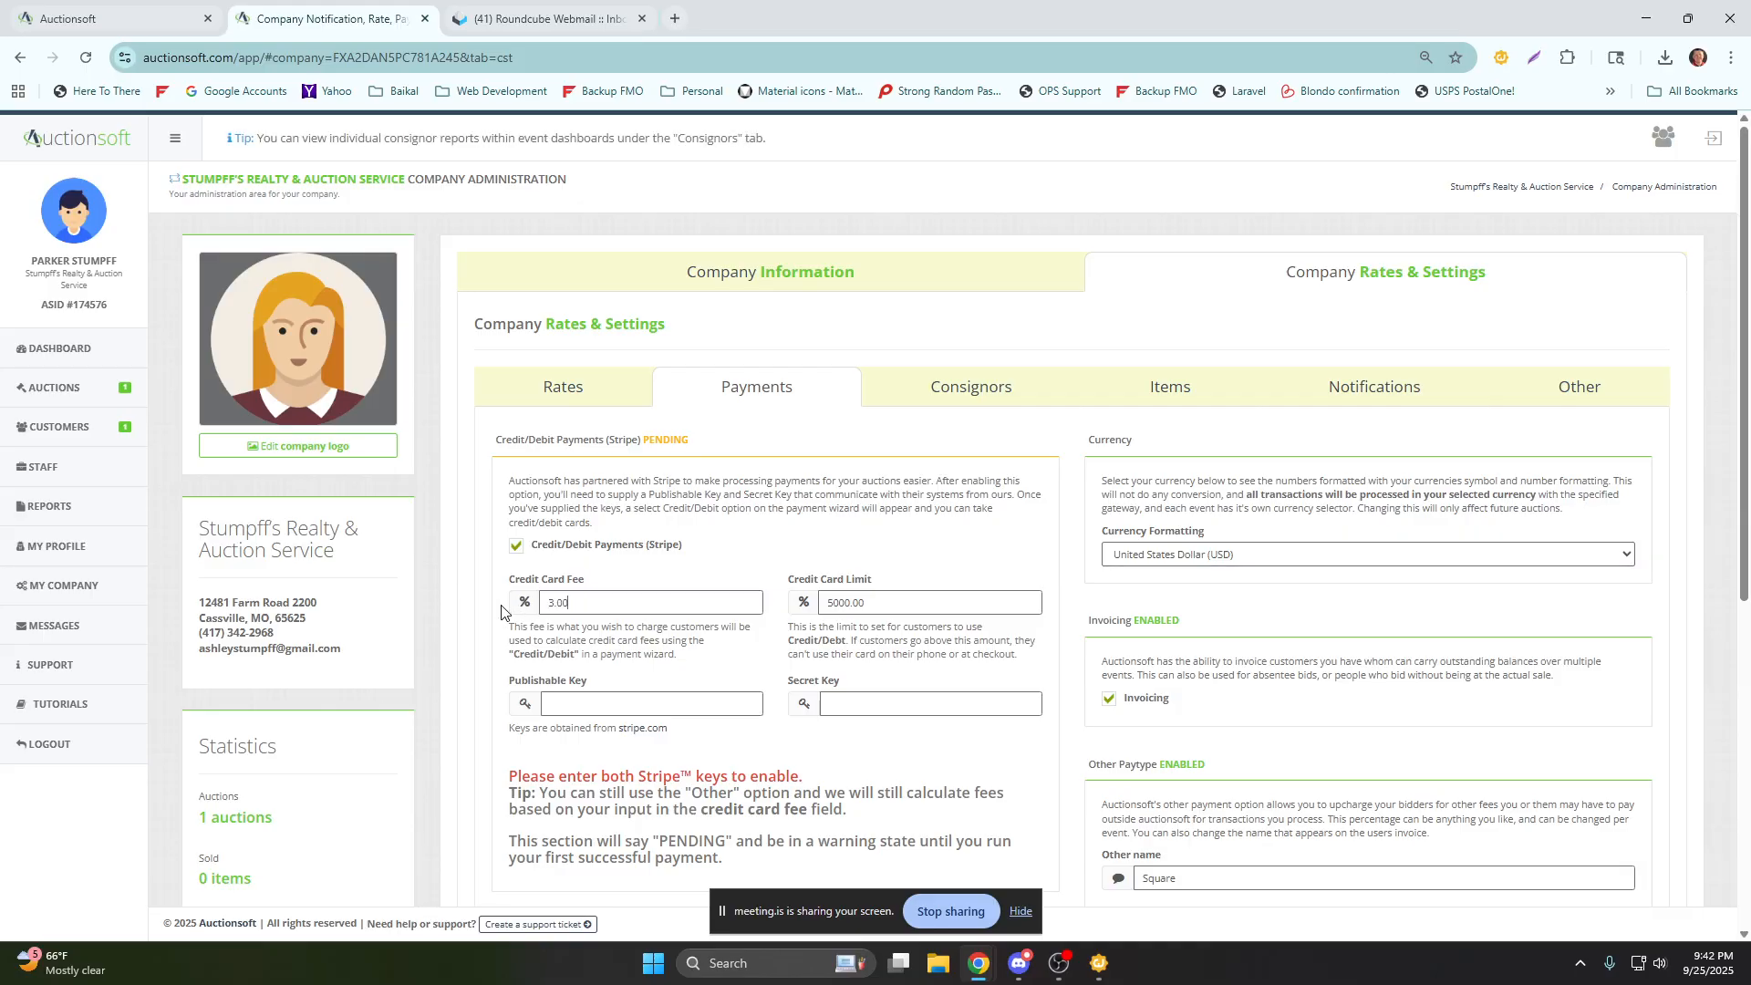
left_click(476, 615)
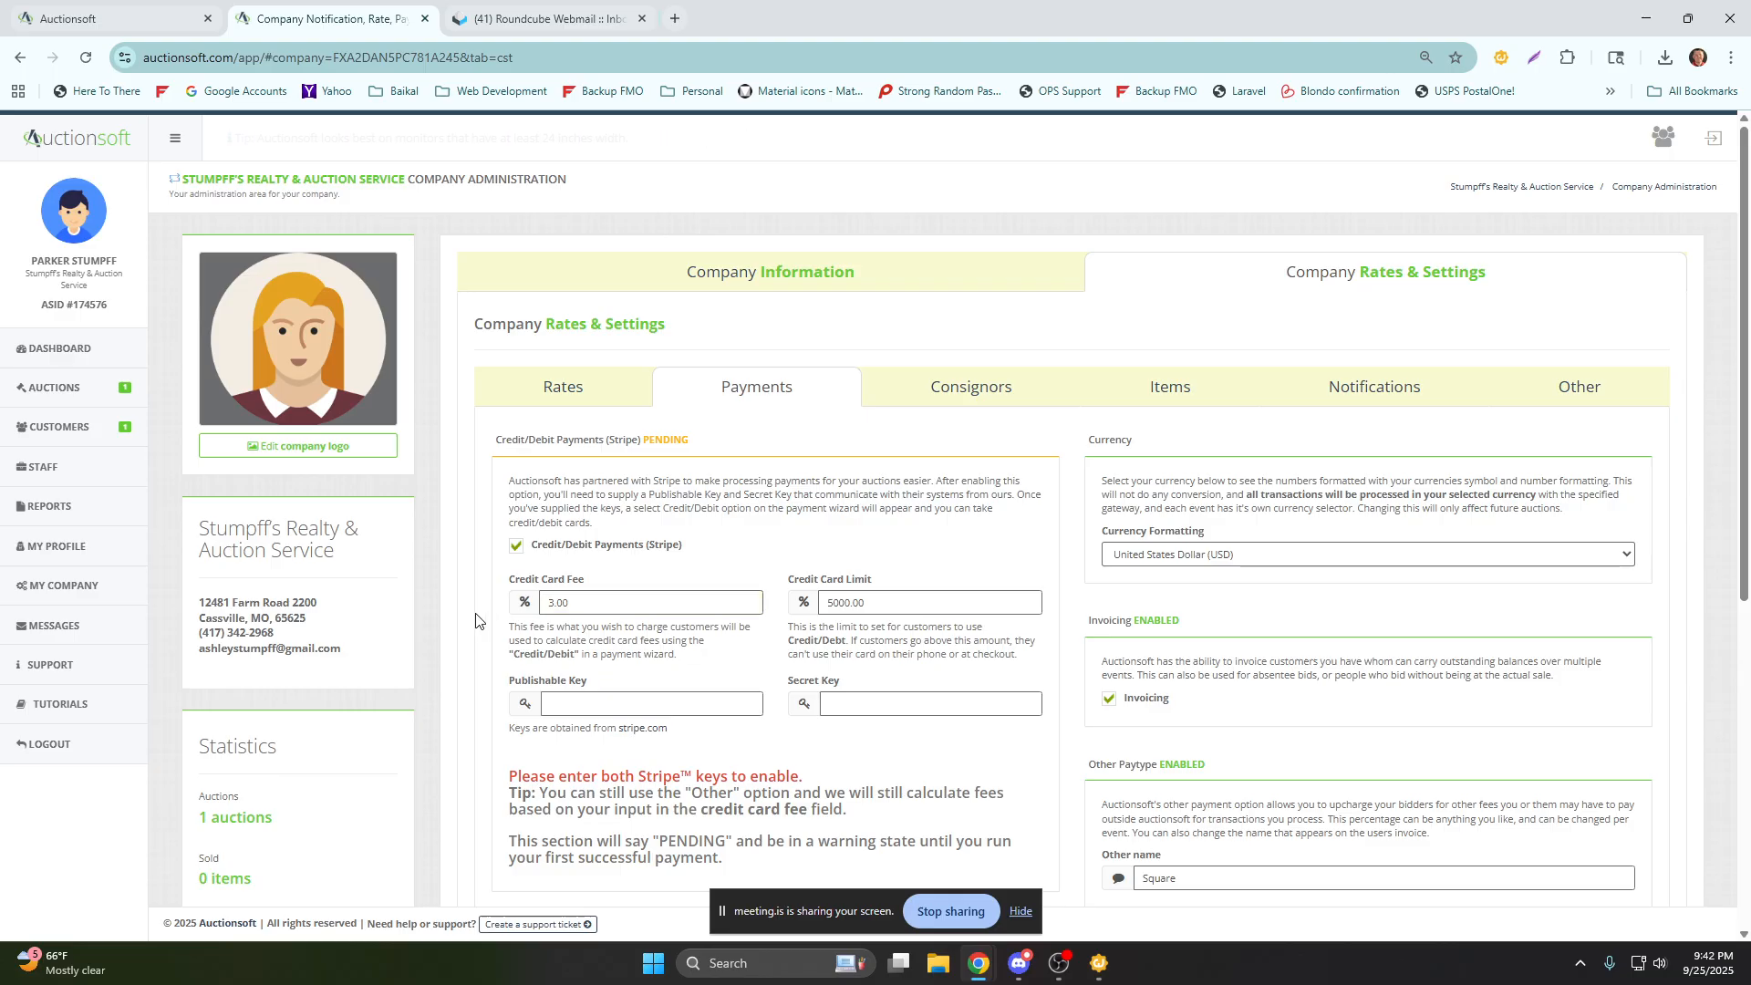
Set both the Stripe credit card fee and the Square paytype's Other fee to 5%, and review the two fees.
left_click_drag(584, 602, 546, 600)
type("5")
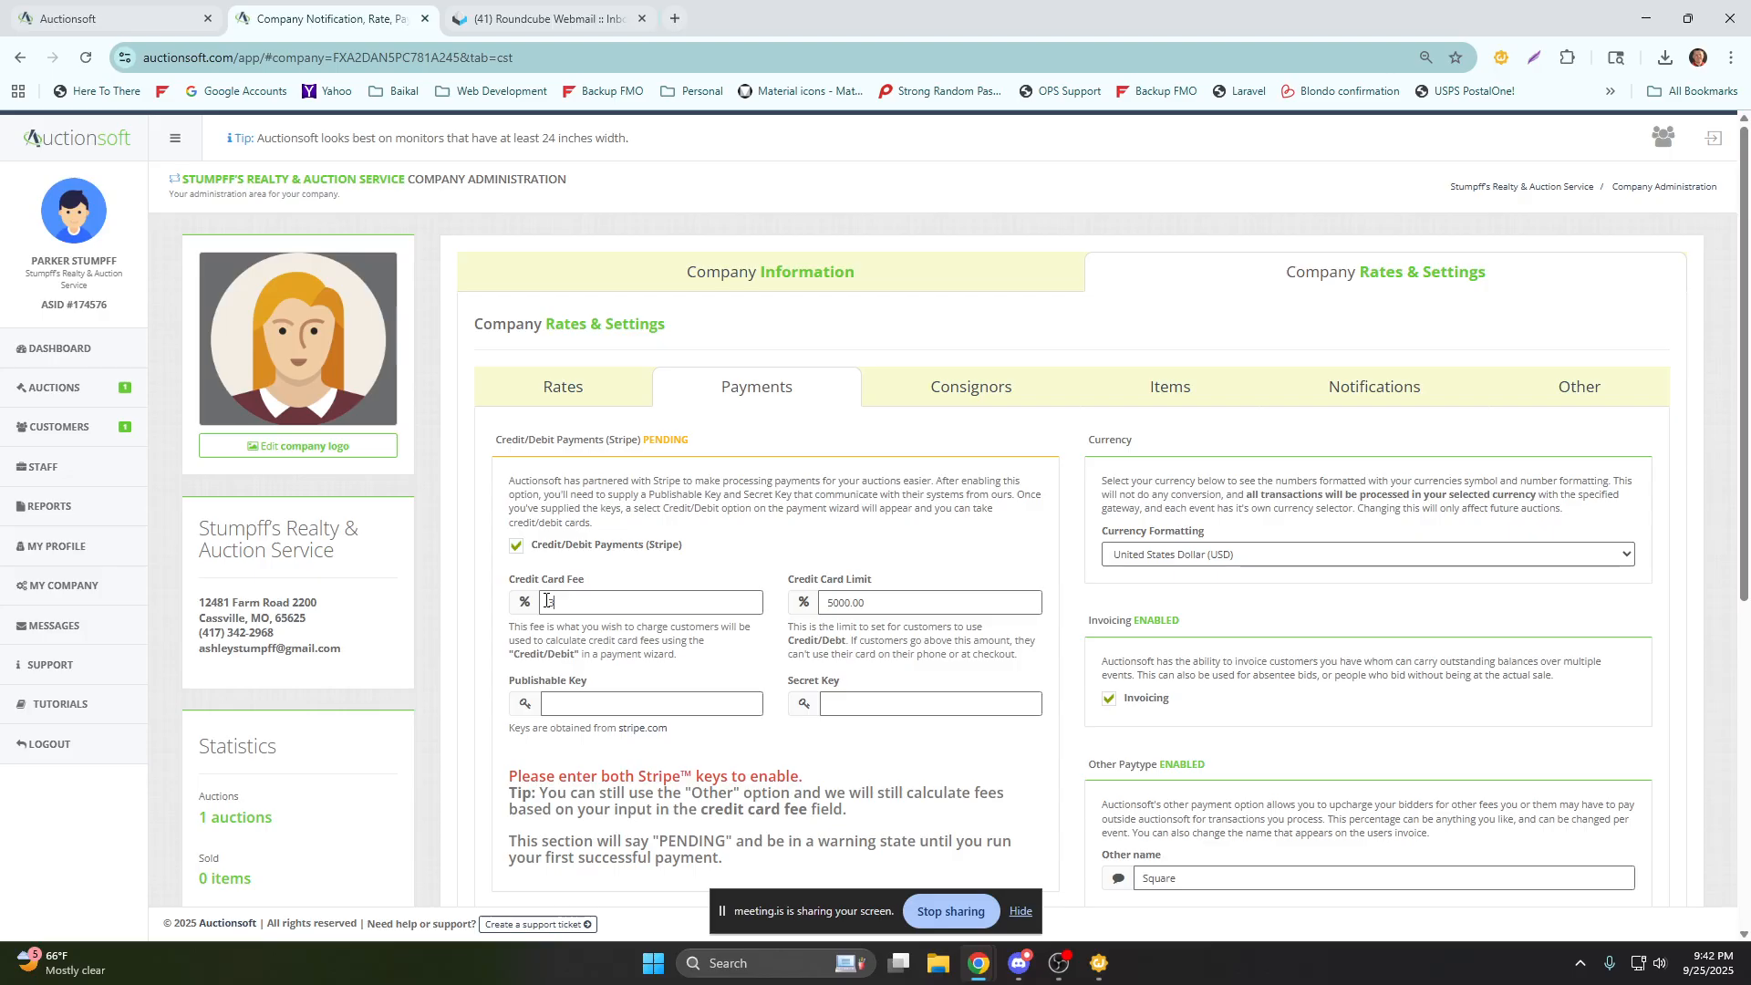
scroll(764, 646, "down", 1)
scroll(764, 646, "down", 5)
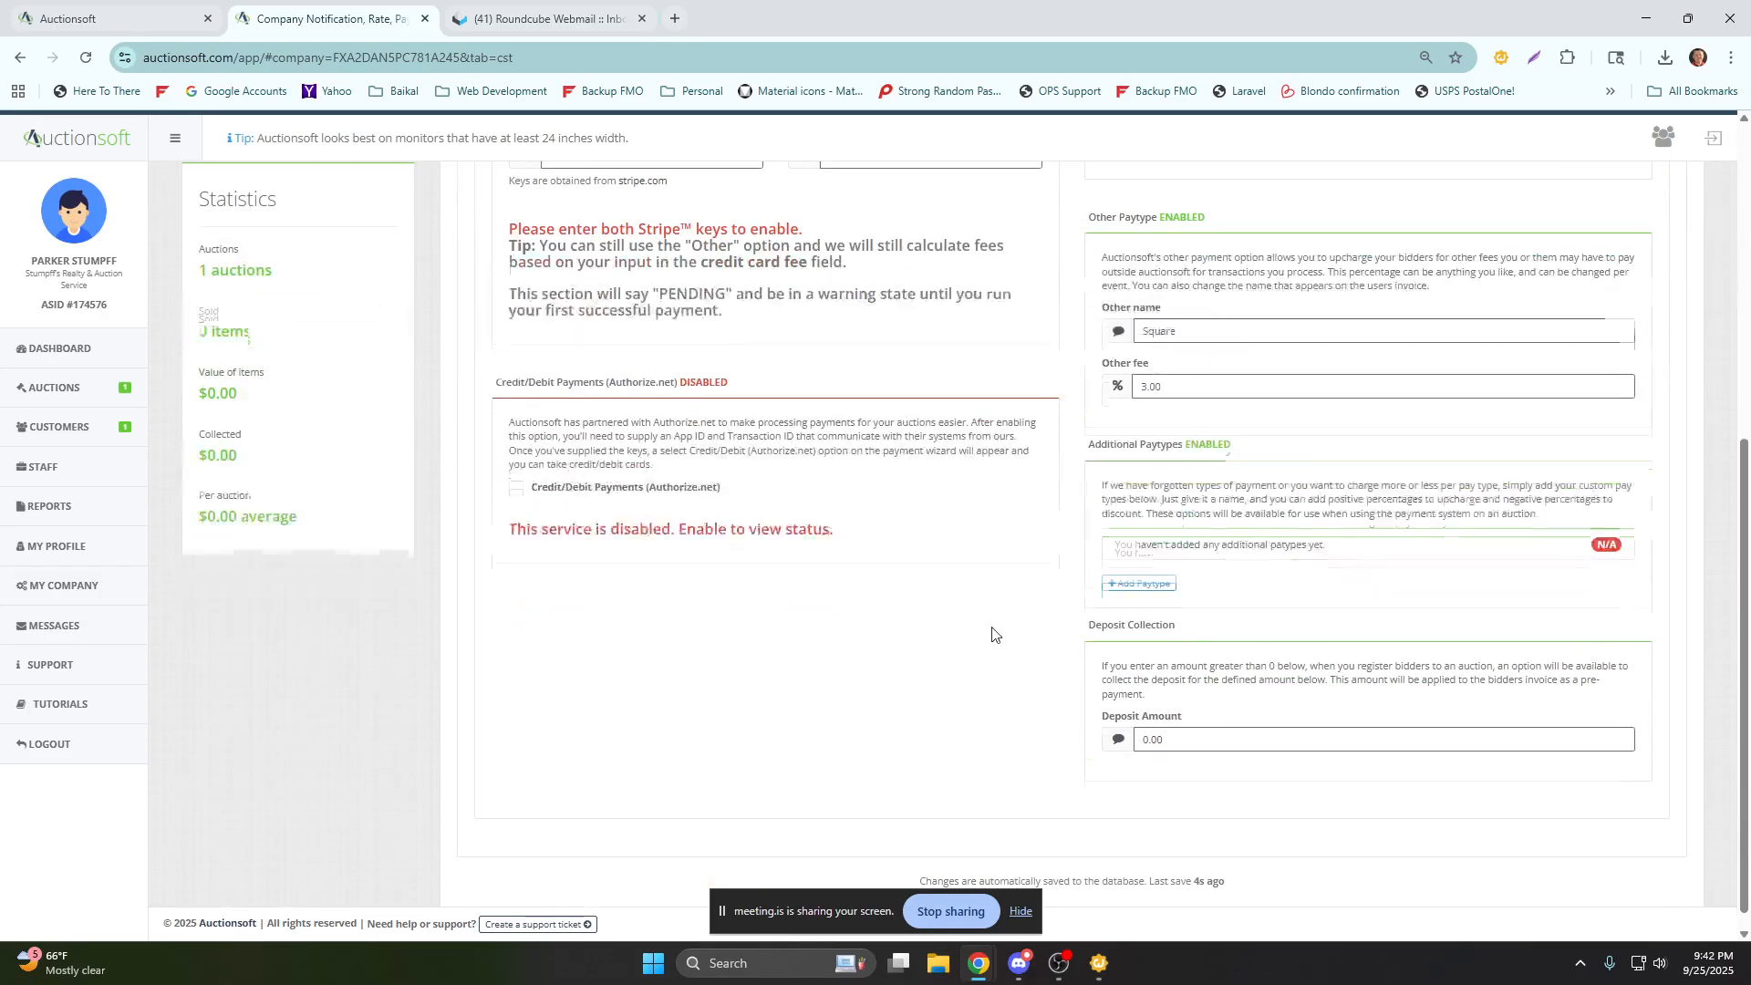
left_click_drag(1177, 366, 1077, 355)
type("5")
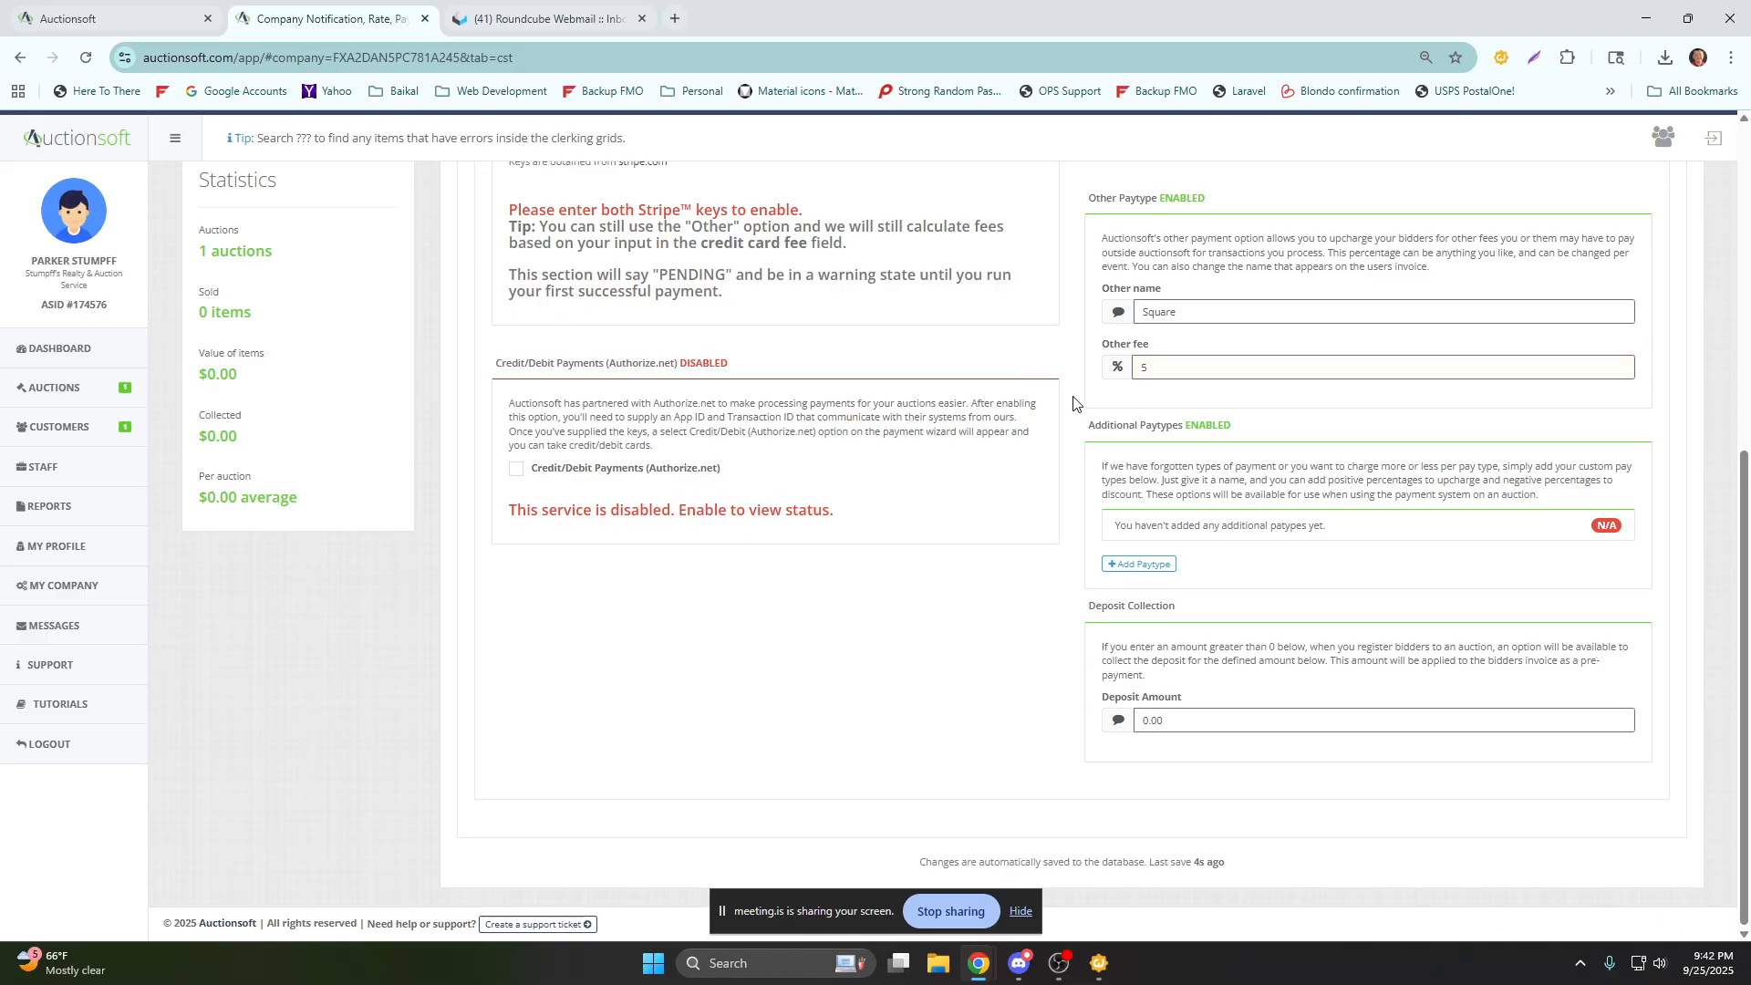
scroll(1074, 403, "up", 3)
scroll(1075, 403, "up", 1)
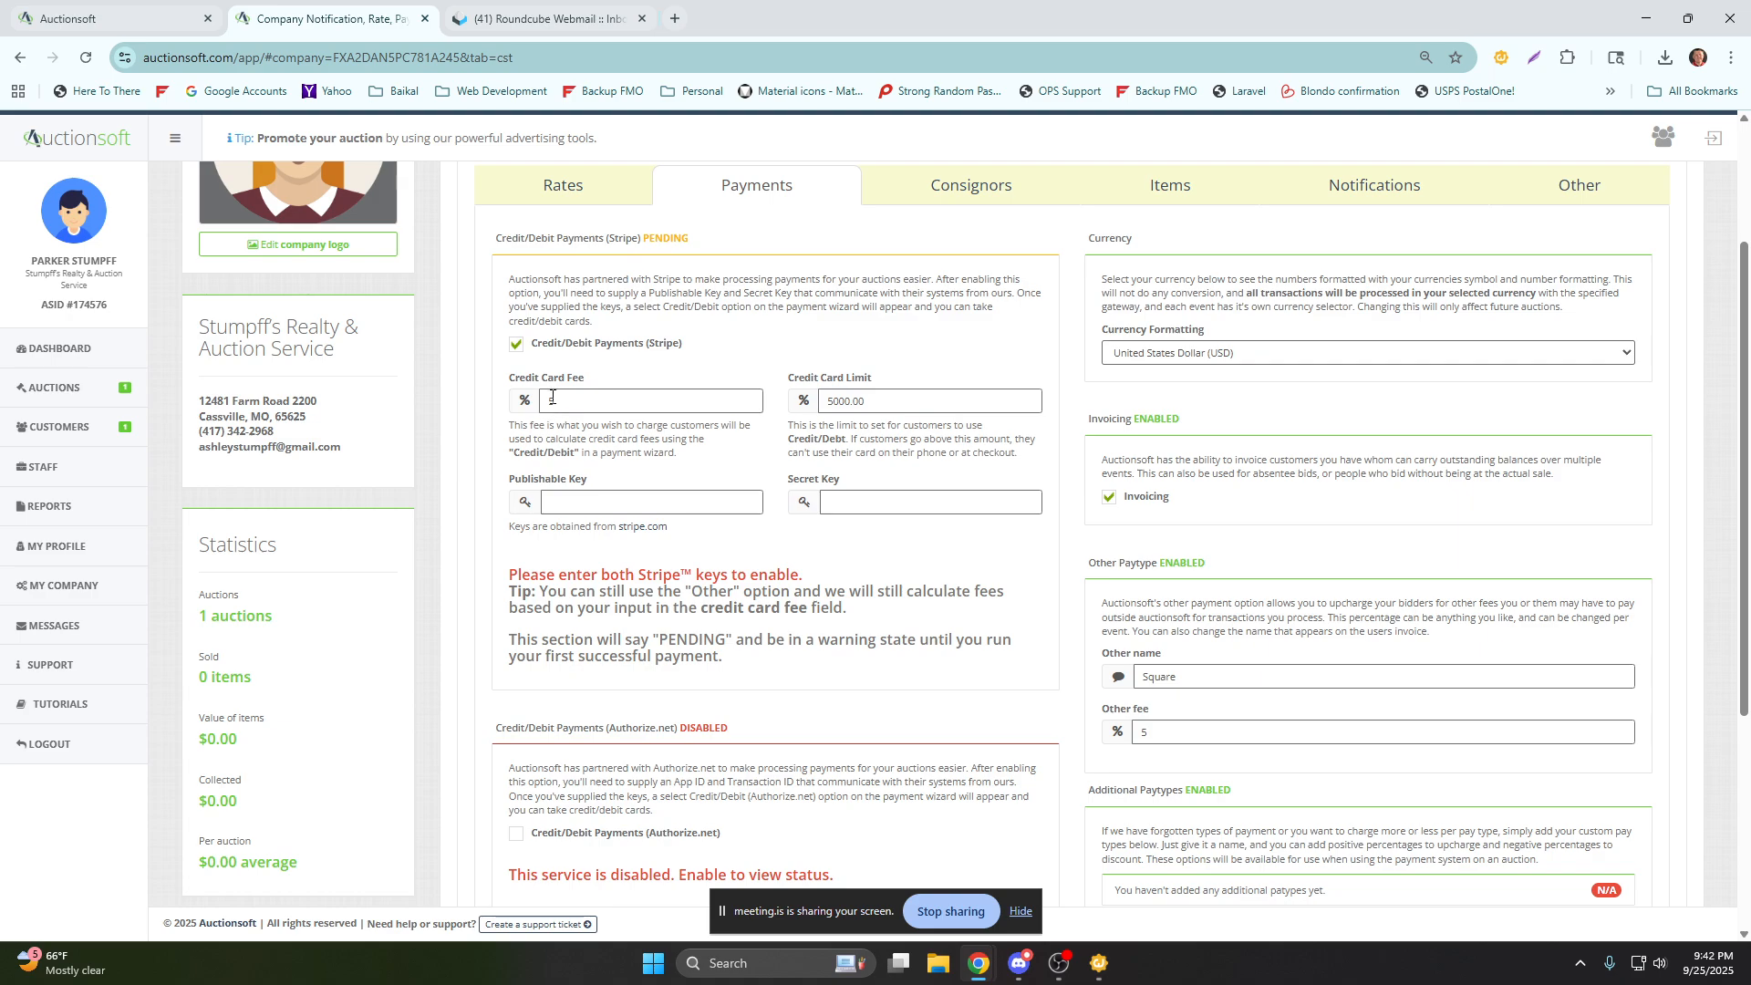
scroll(499, 431, "up", 1)
scroll(499, 431, "down", 3)
scroll(499, 430, "up", 4)
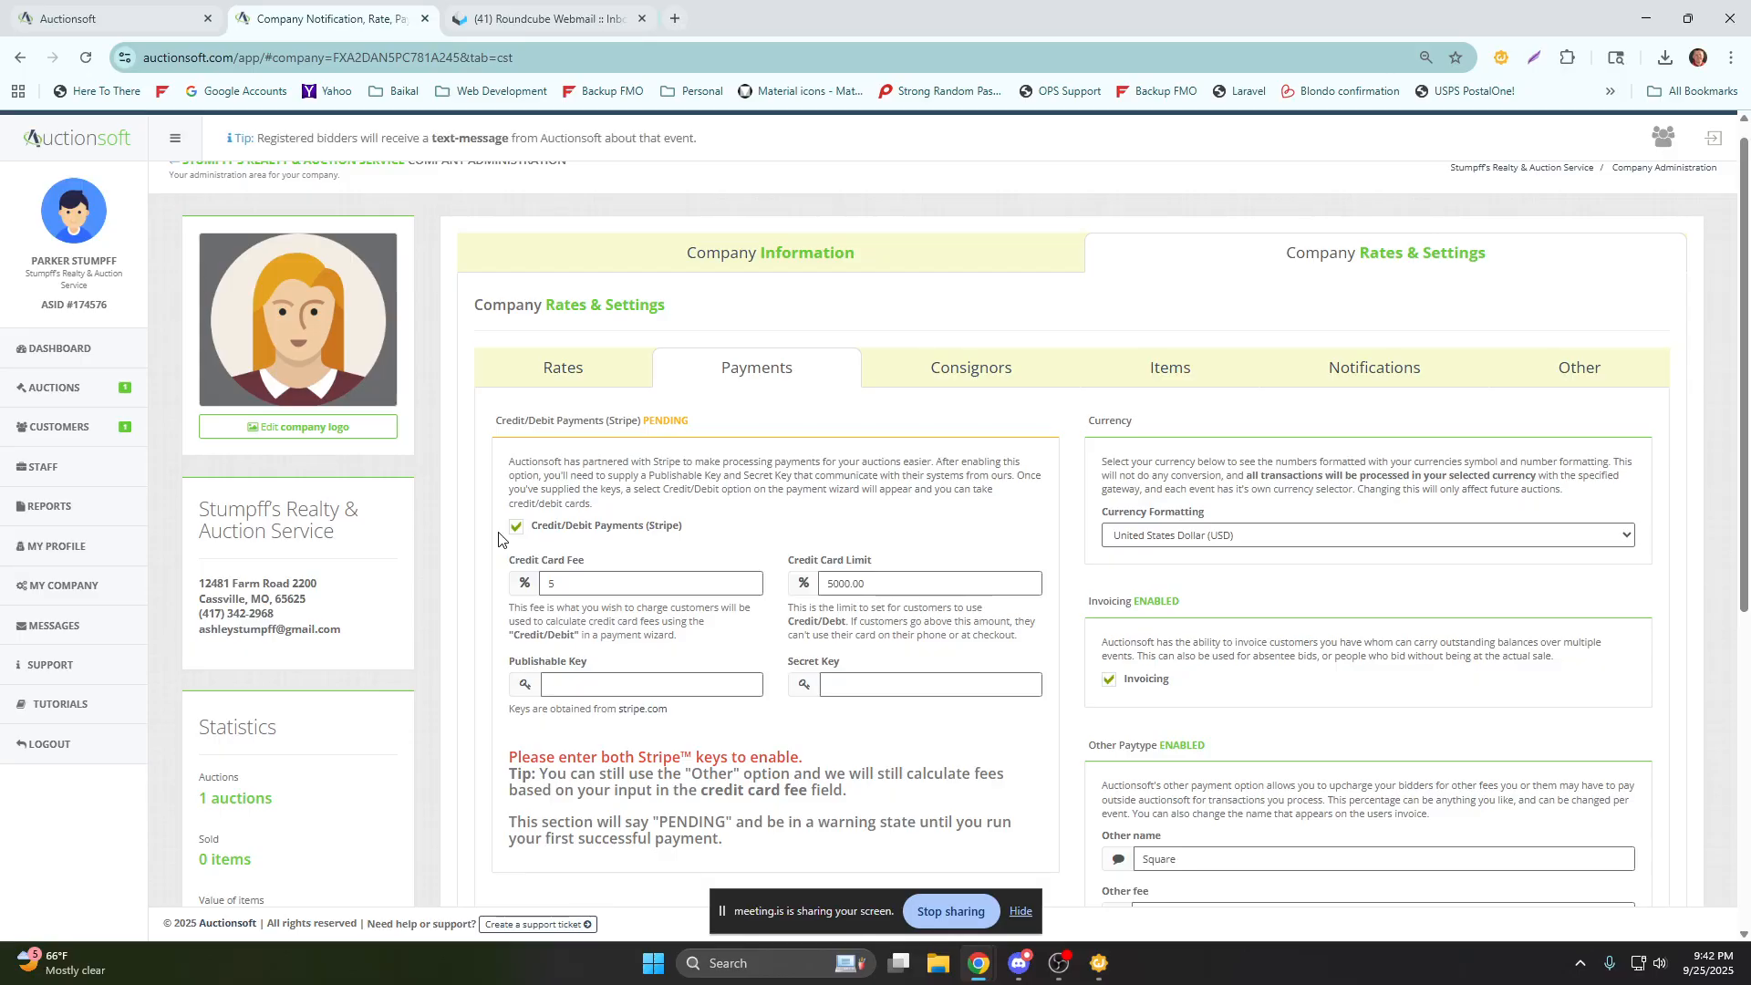
Point out the Stripe Publishable Key and Secret Key fields and the Square name of the Other paytype.
left_click_drag(590, 670, 505, 675)
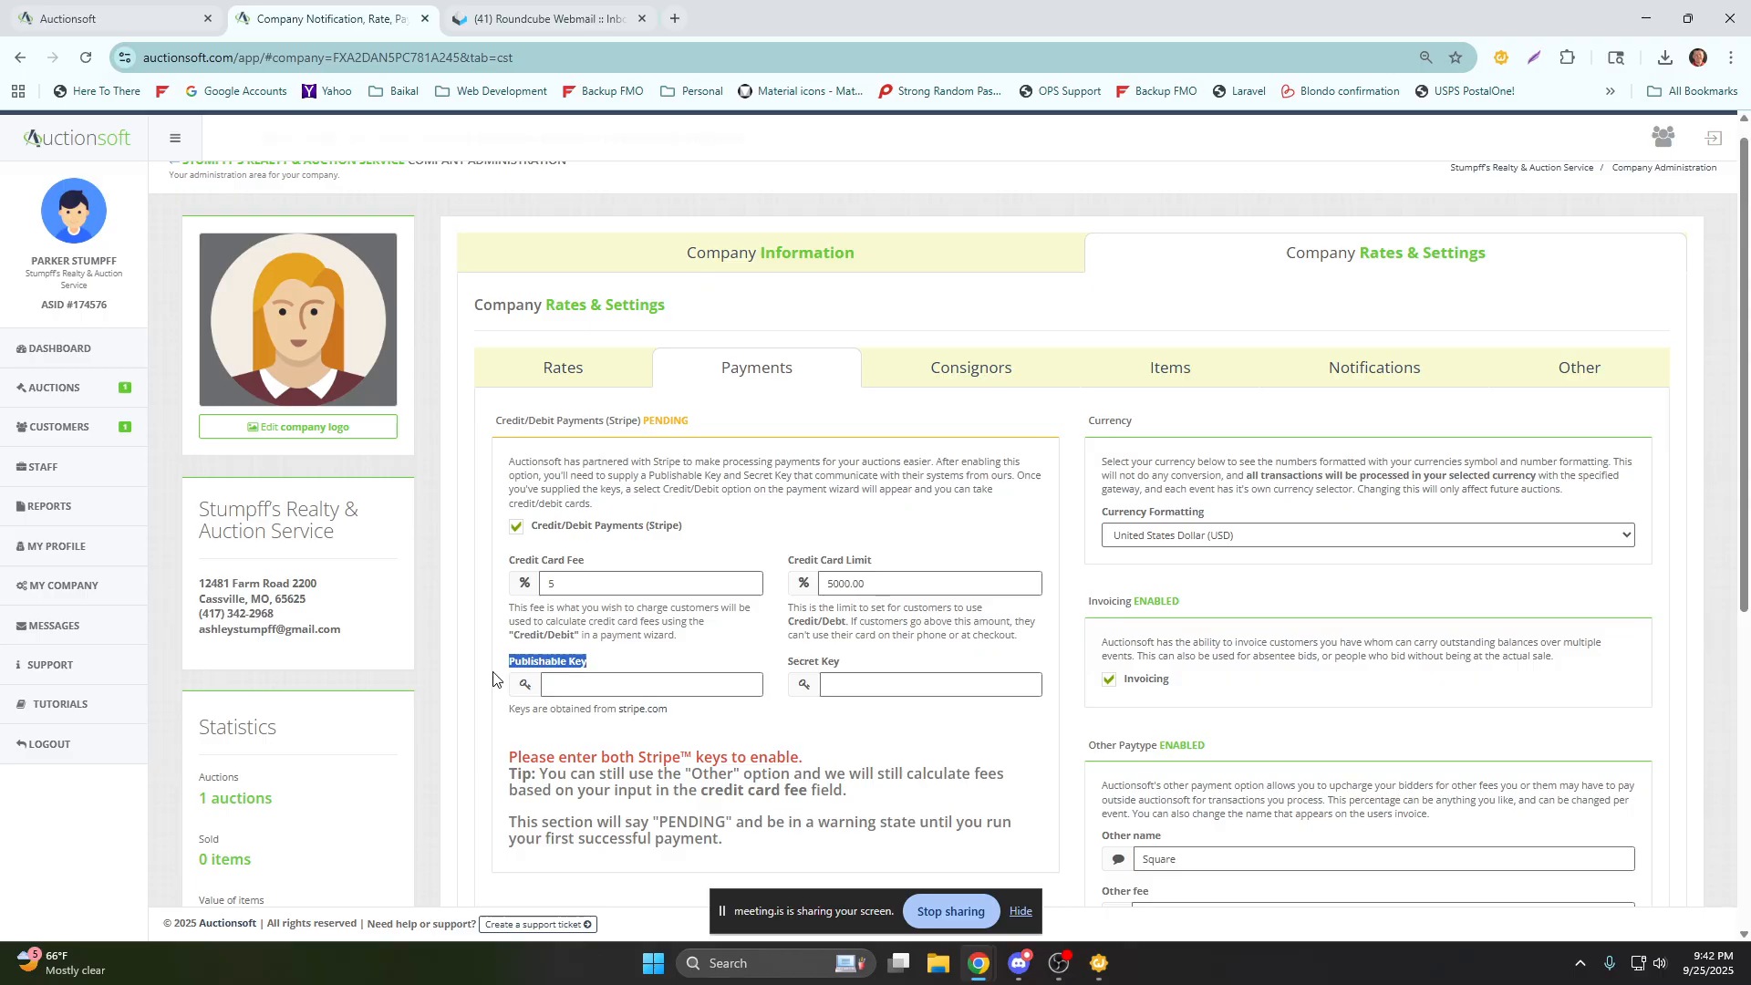
left_click(606, 694)
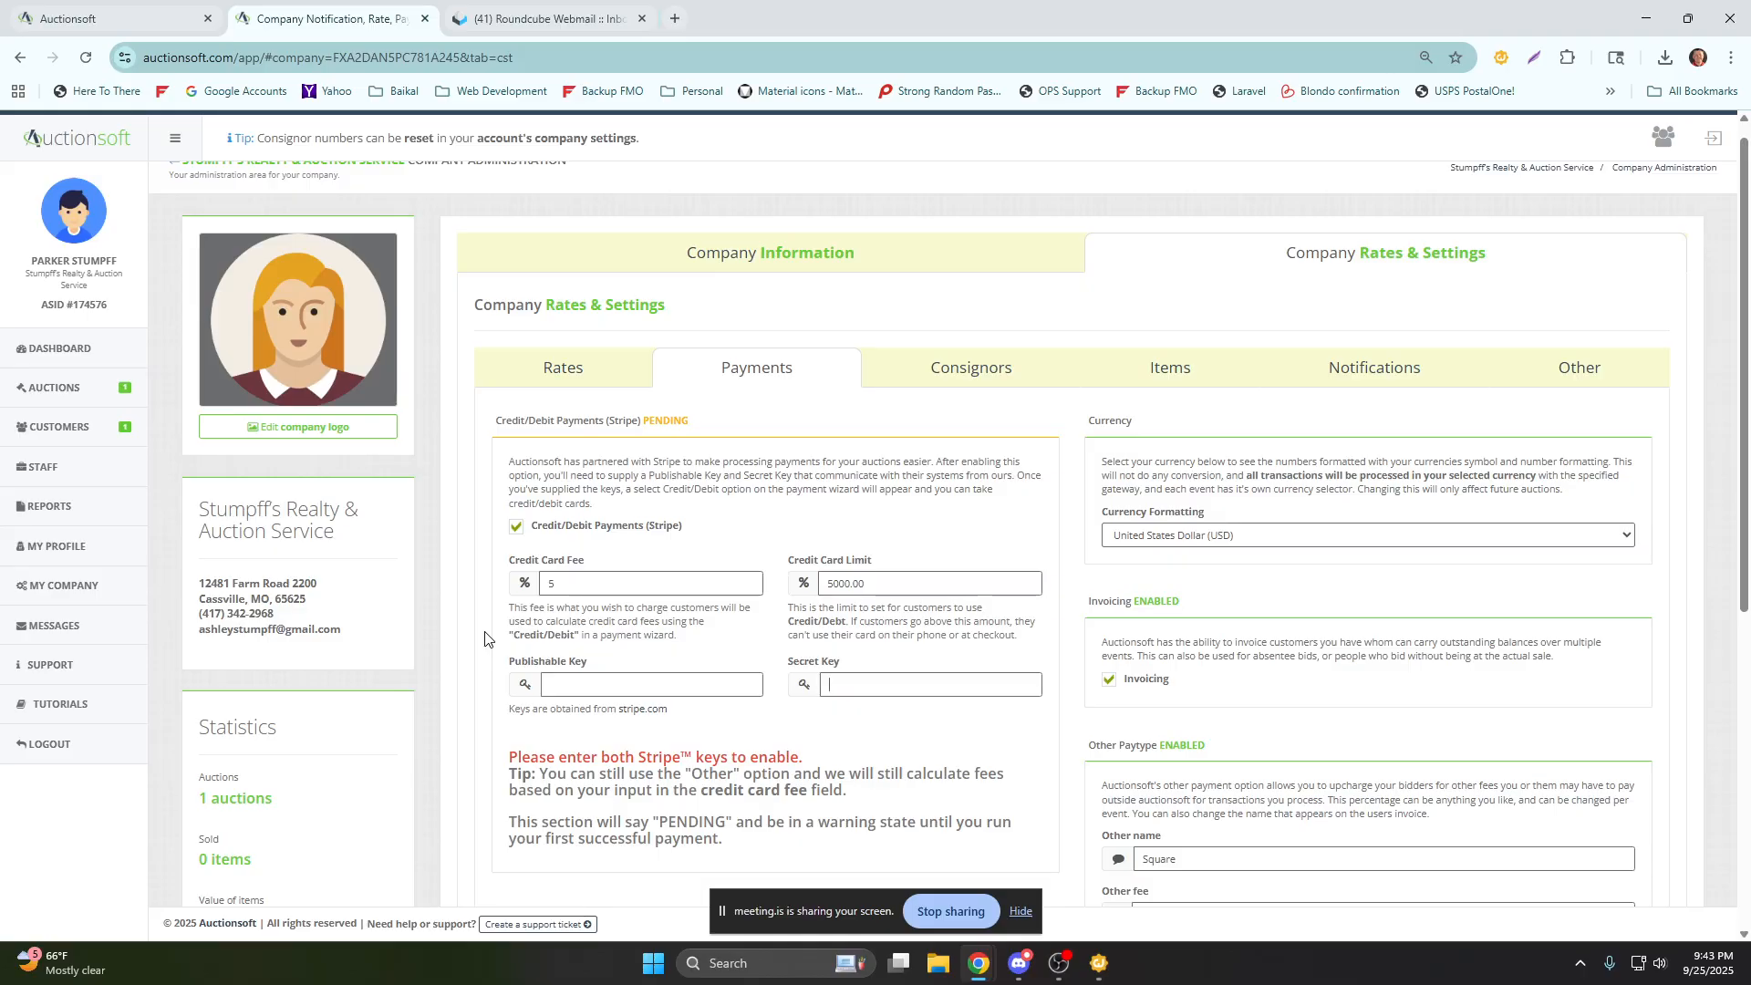
scroll(1197, 584, "down", 3)
double_click(1197, 583)
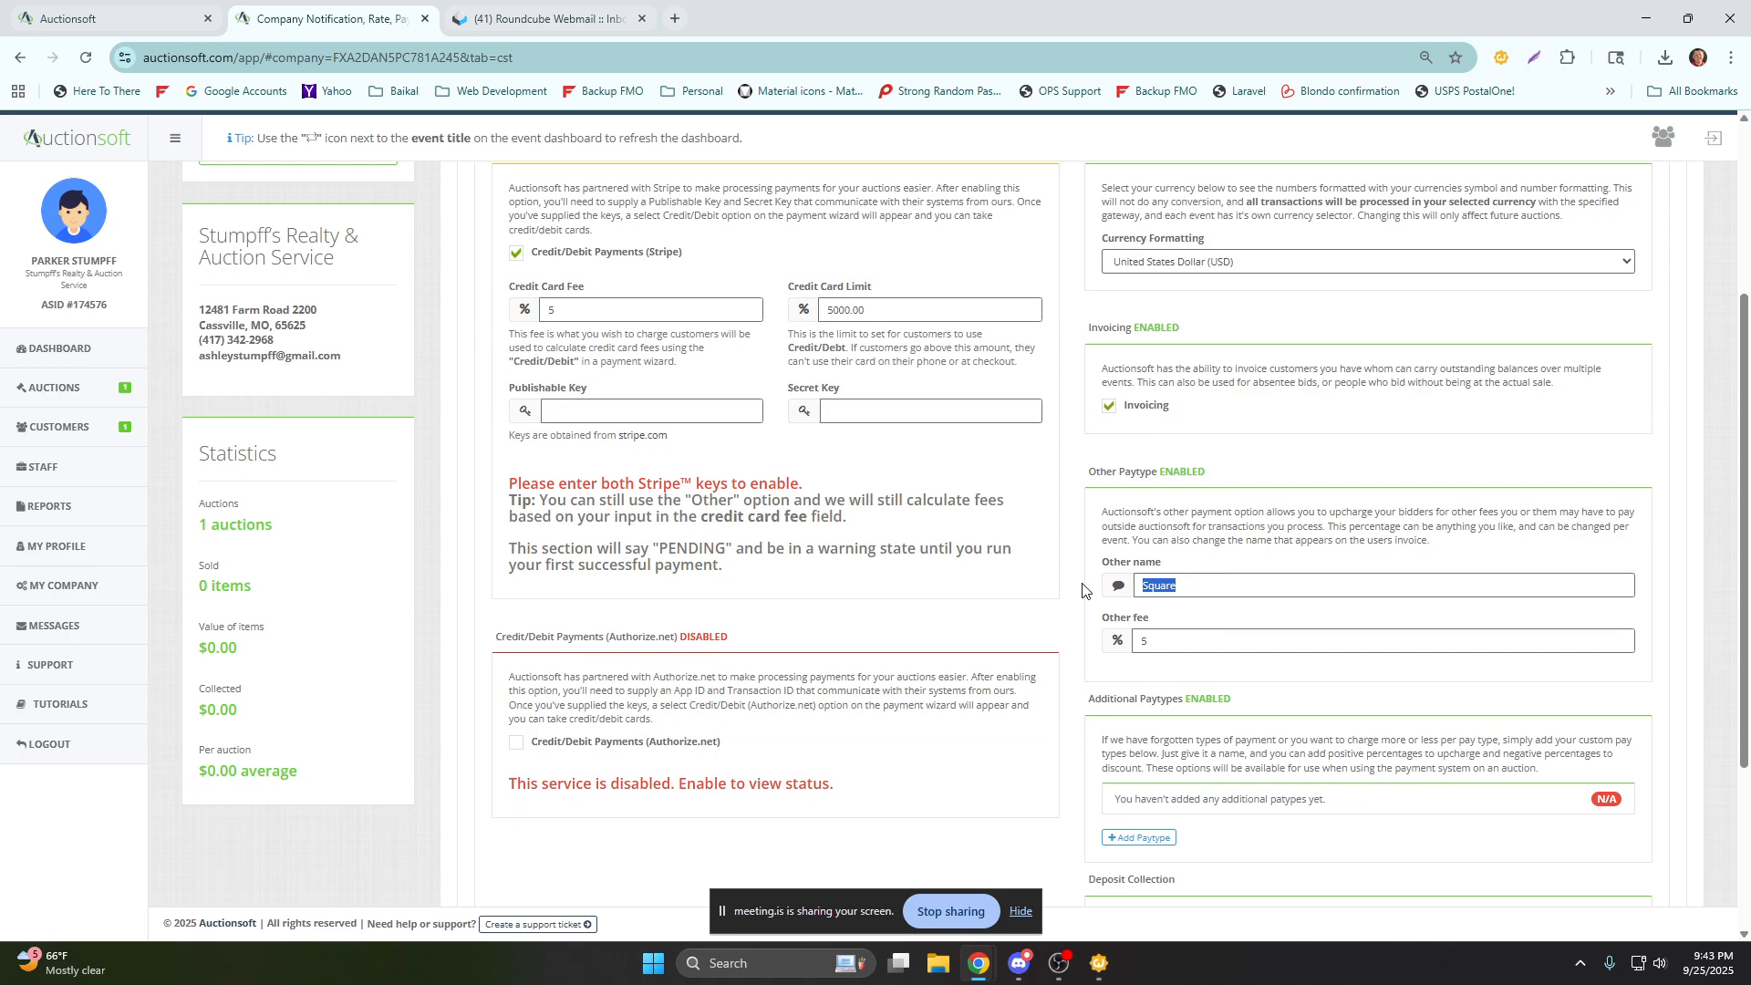
scroll(1086, 593, "up", 3)
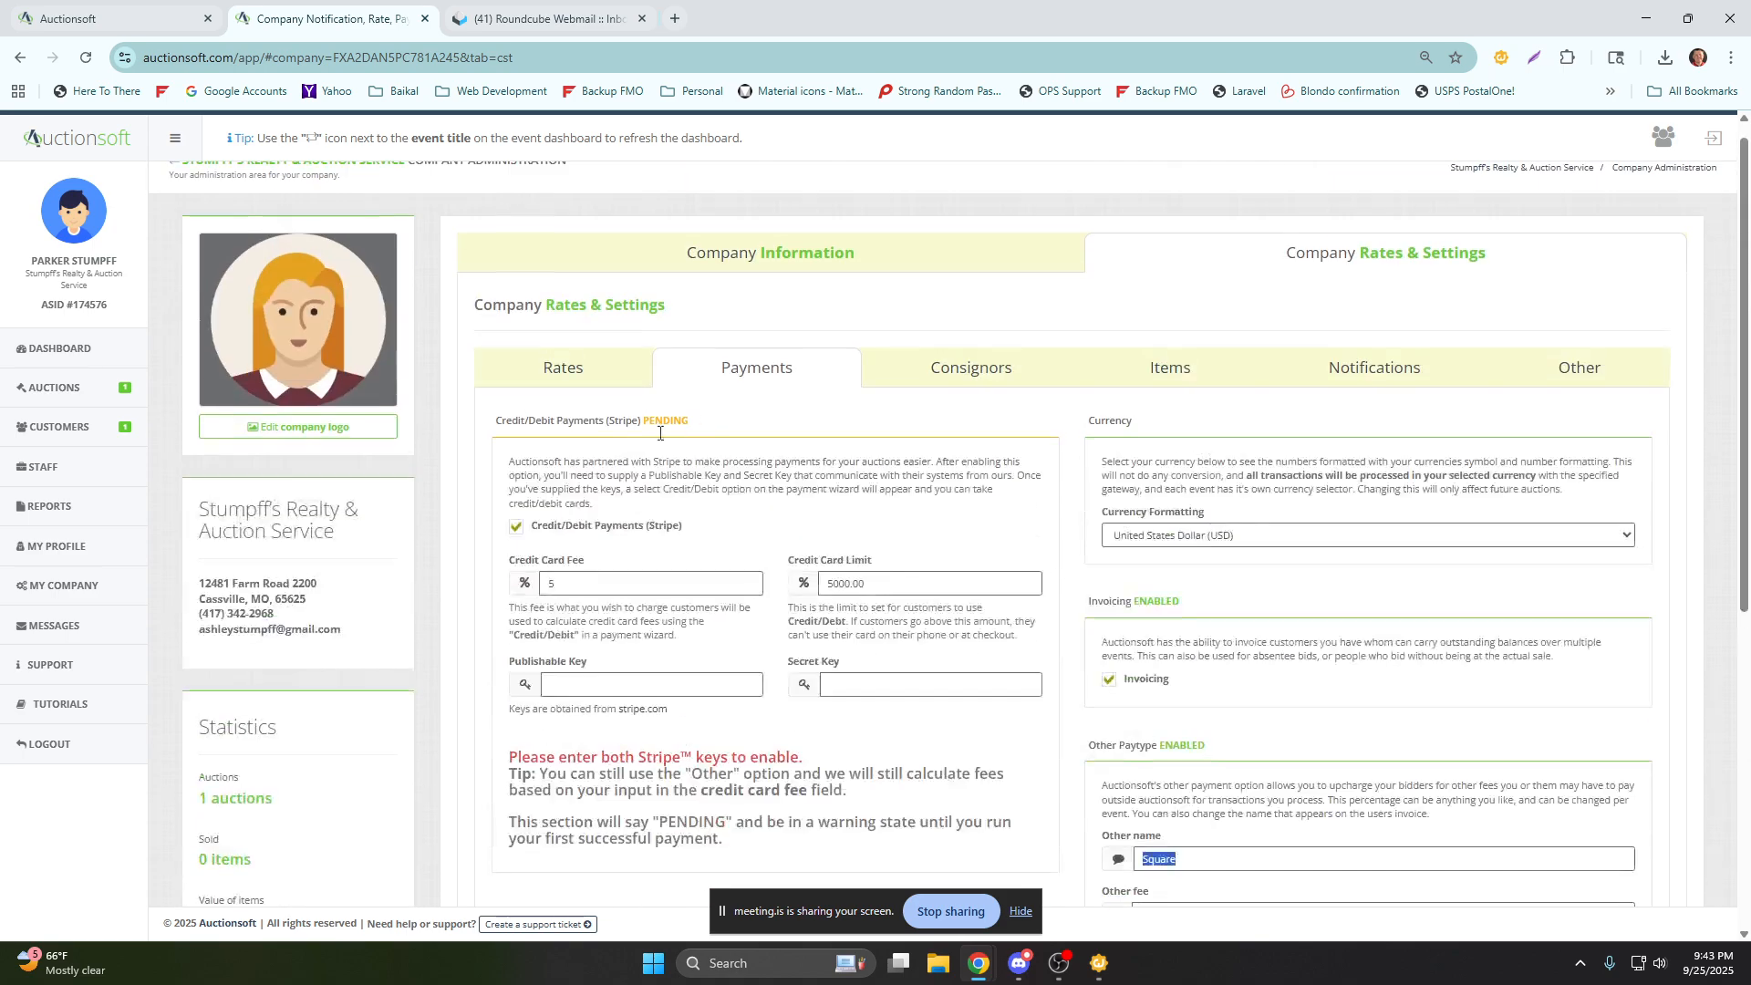
Open the company's Consignors settings and add a commission option named Real Estate at 0%.
left_click(987, 385)
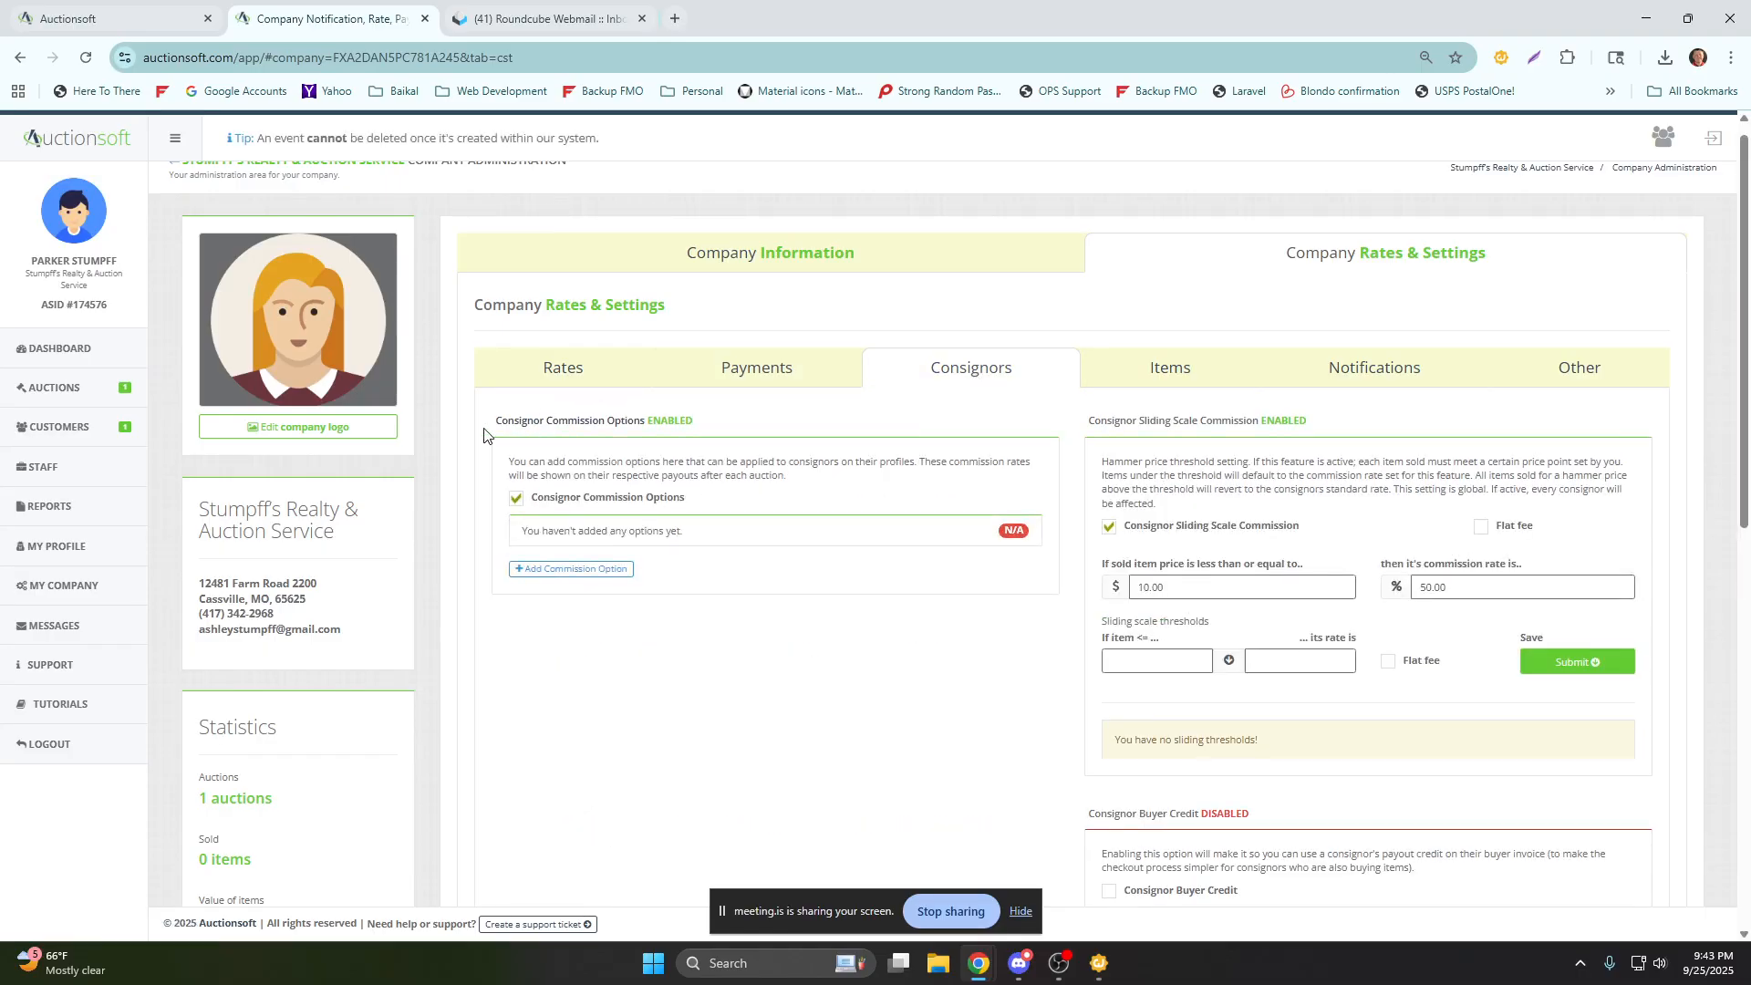
left_click(575, 571)
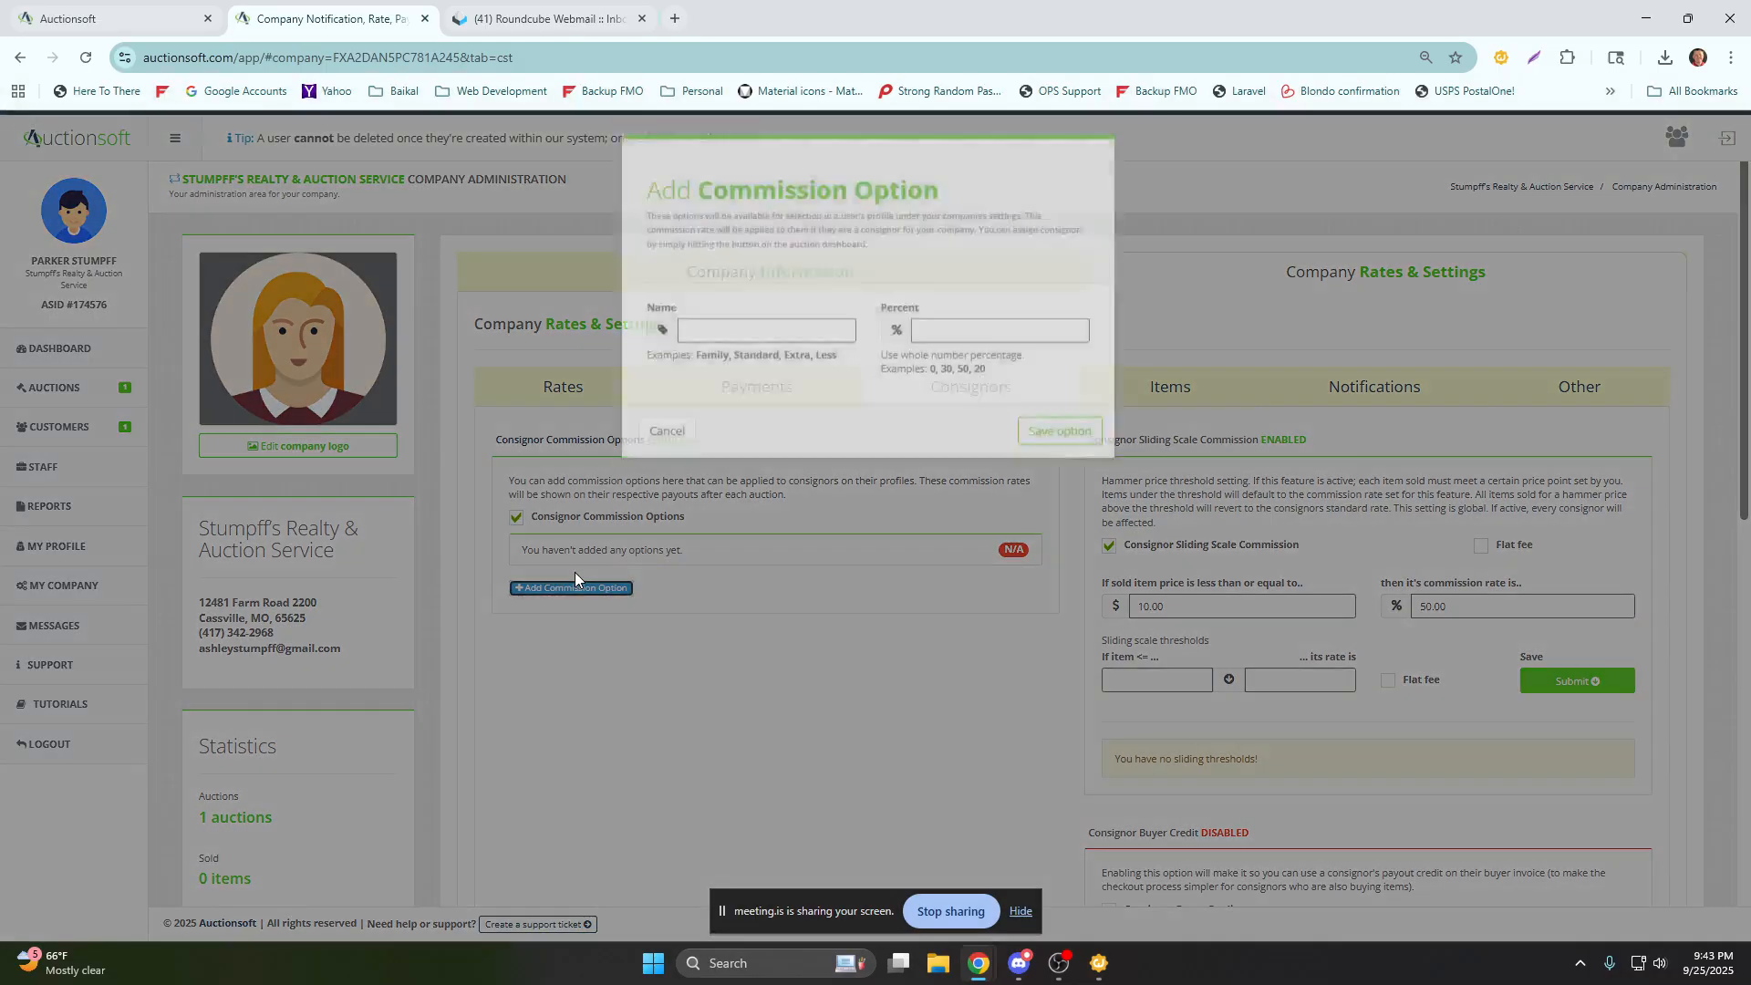
left_click(731, 376)
type("Real E")
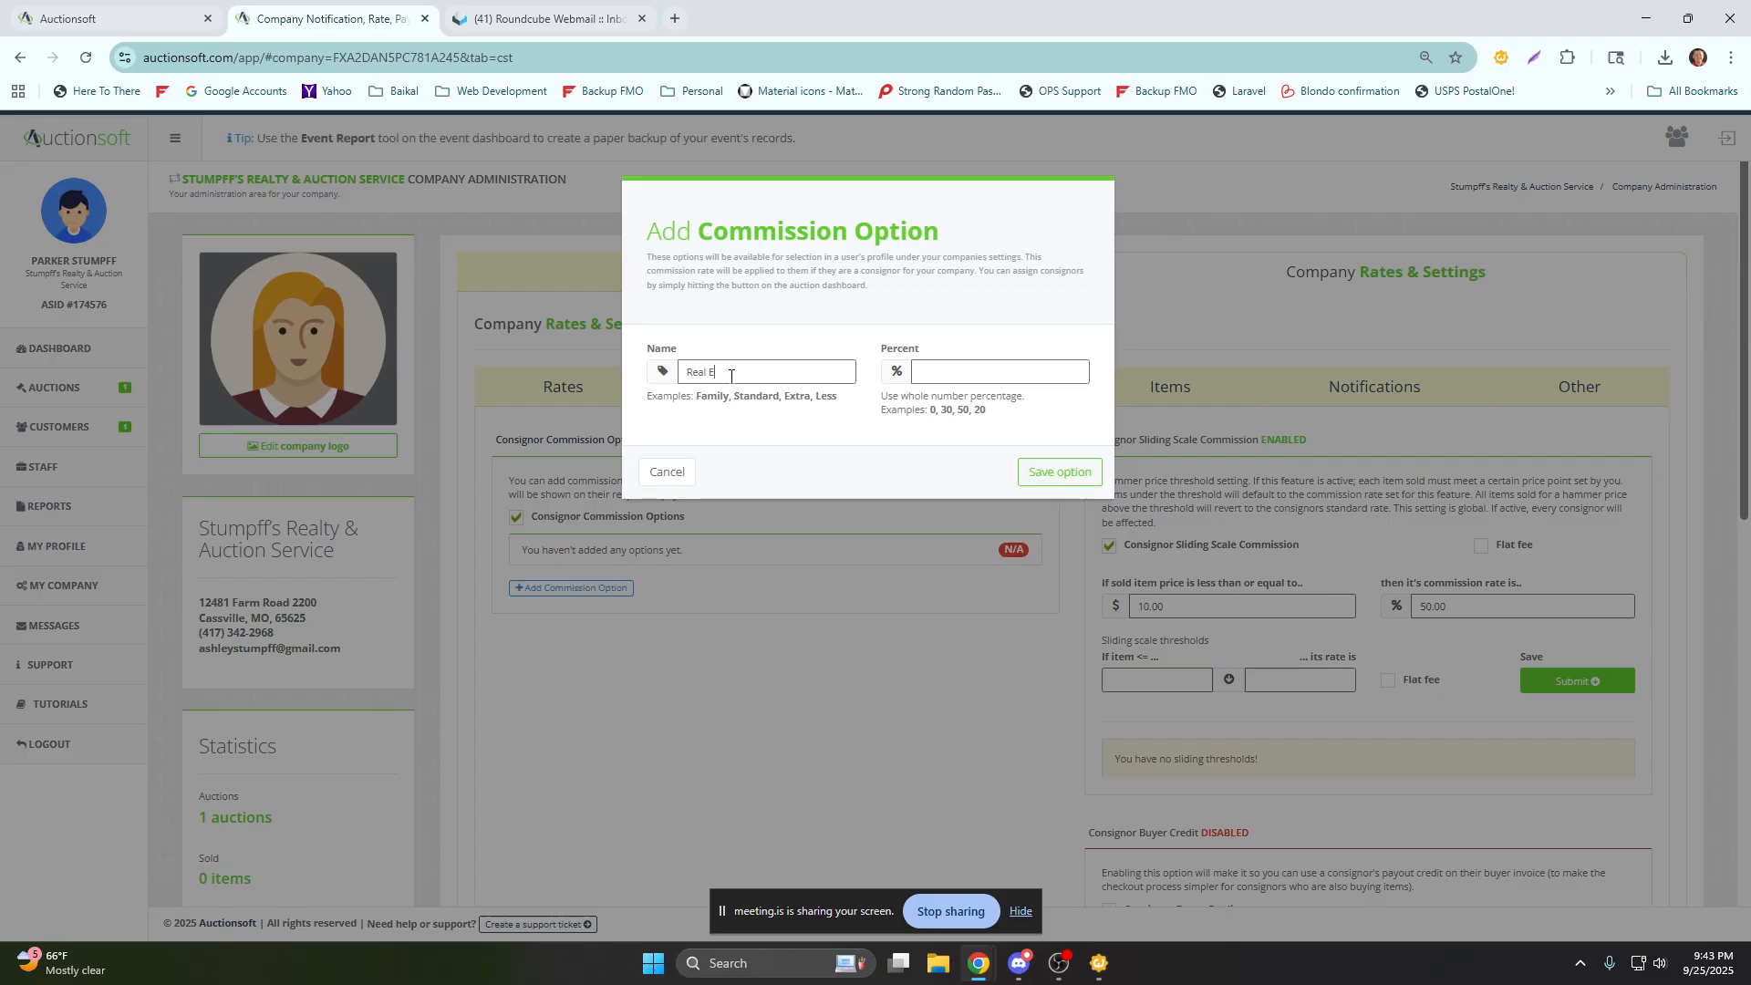
type("state")
key("Tab")
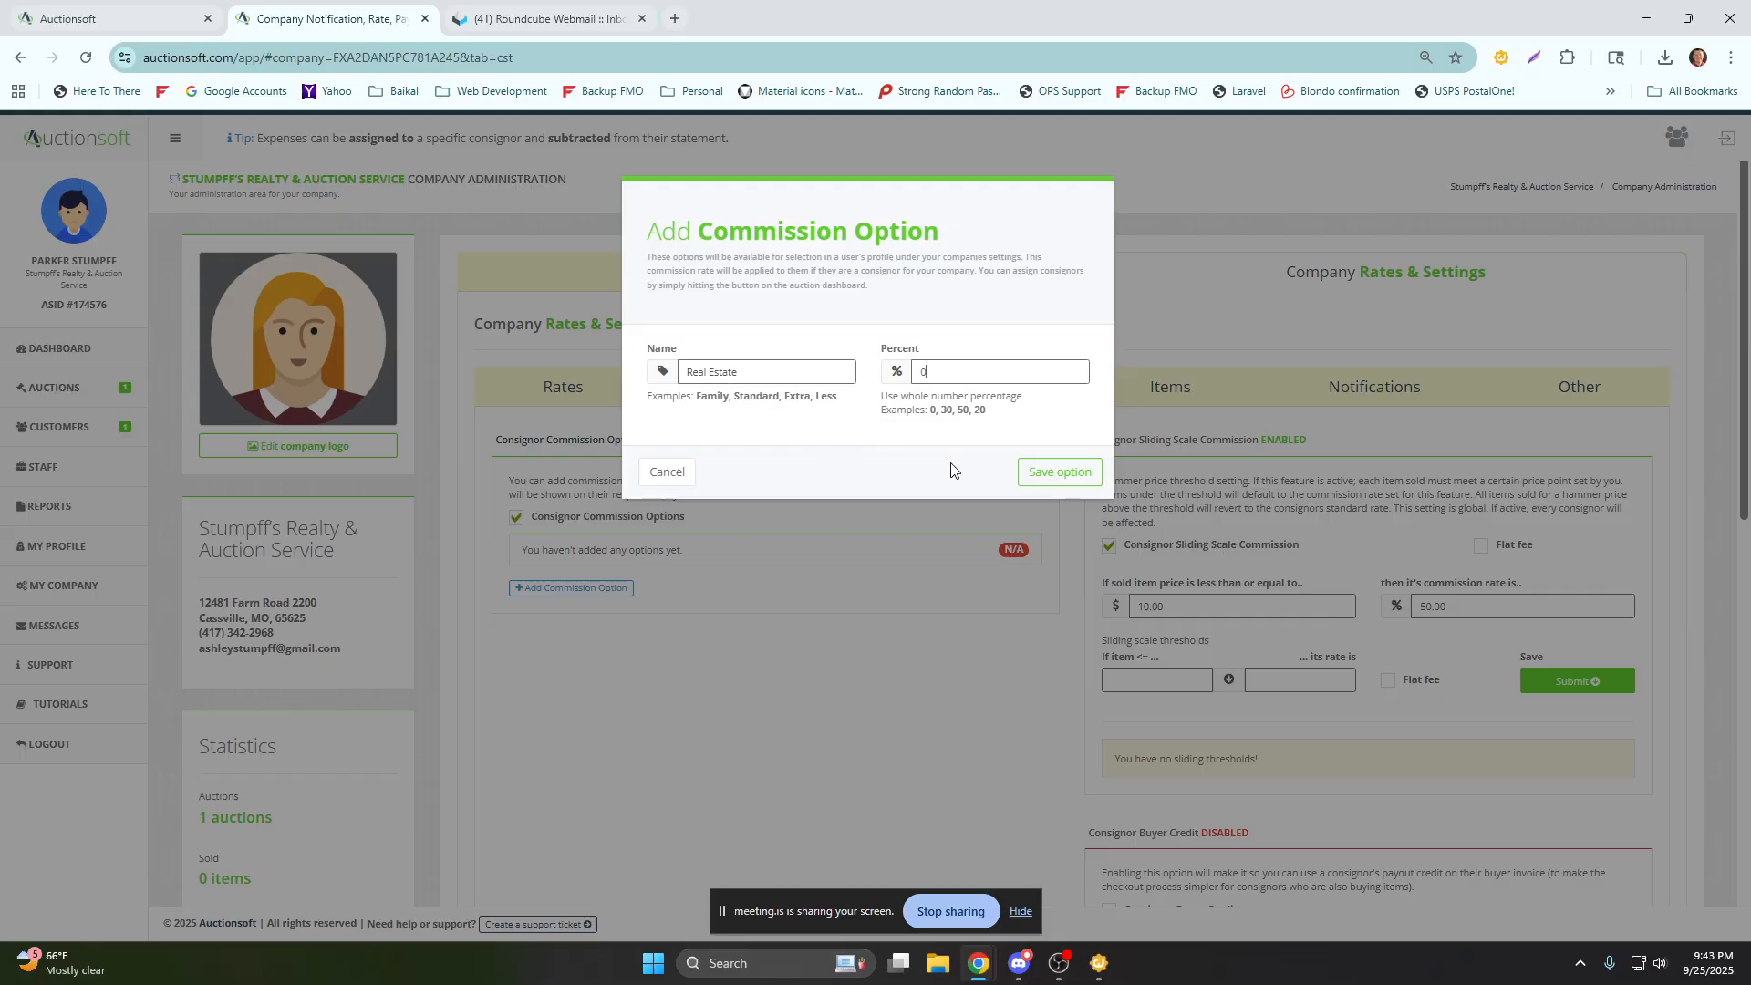
key("shift+Tab")
left_click(1076, 471)
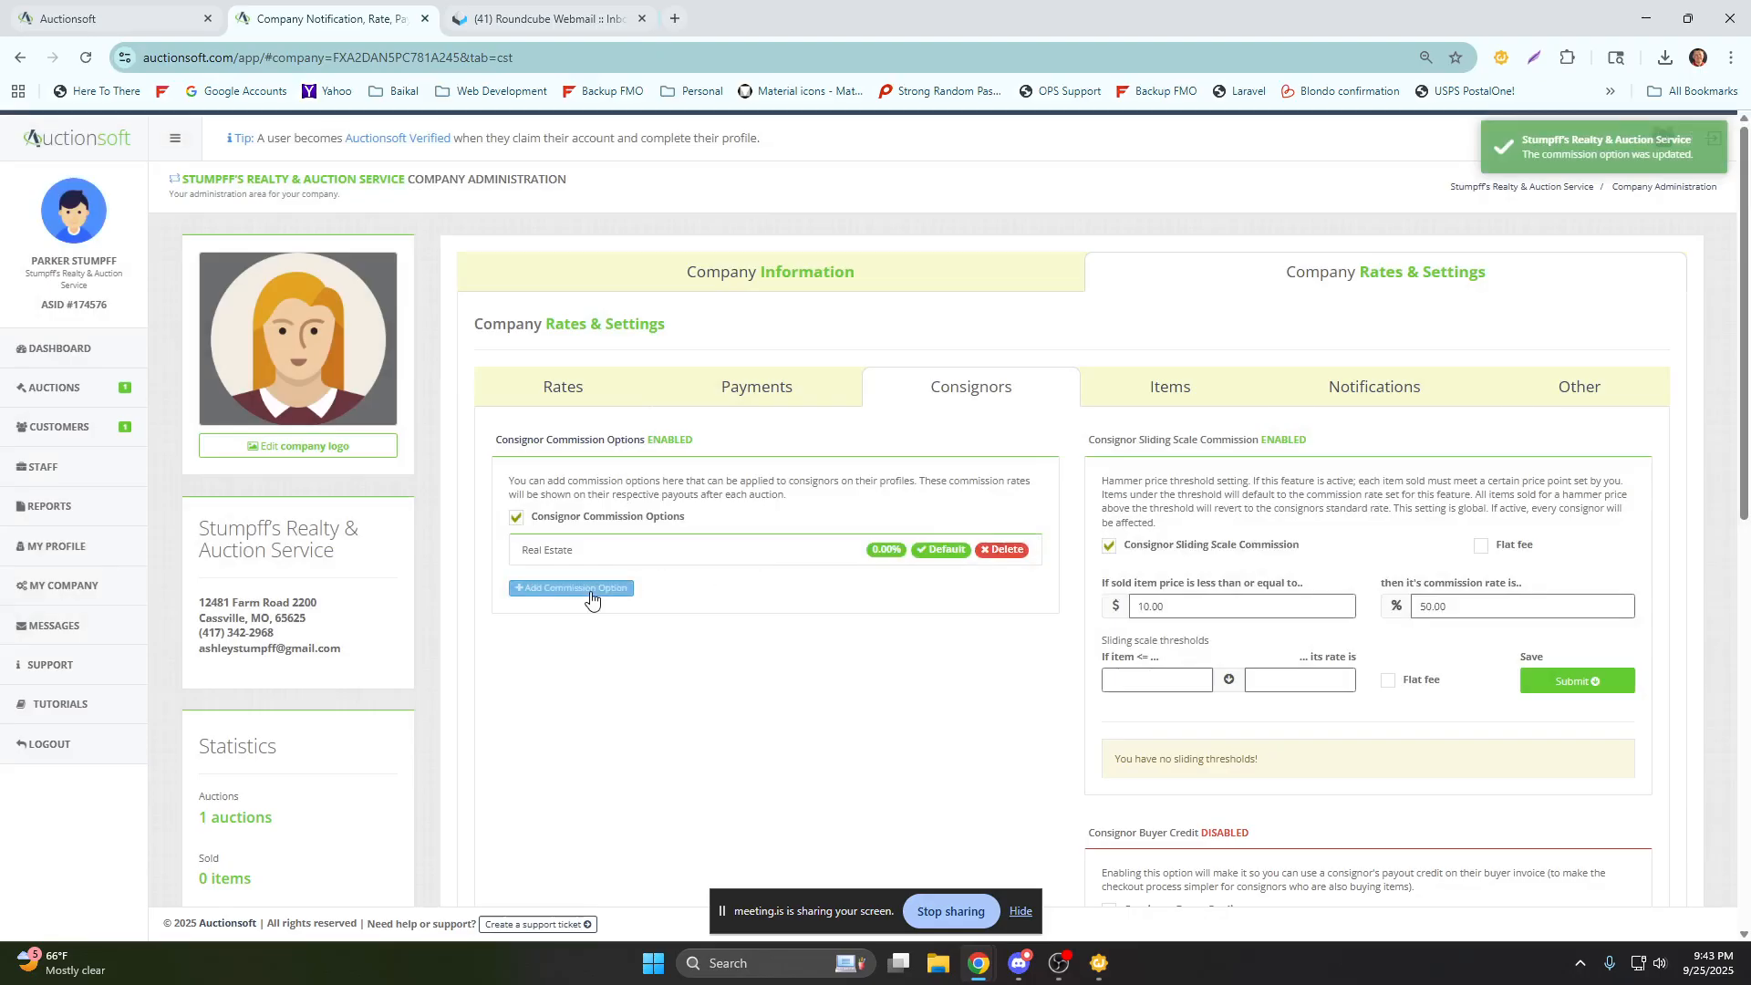
Add a consignor commission option named Standard at 20%.
left_click(584, 588)
type("Standard")
key("Tab")
type("20")
left_click(1031, 466)
Add a consignor commission option named Low End Stuff at 30%.
left_click(584, 618)
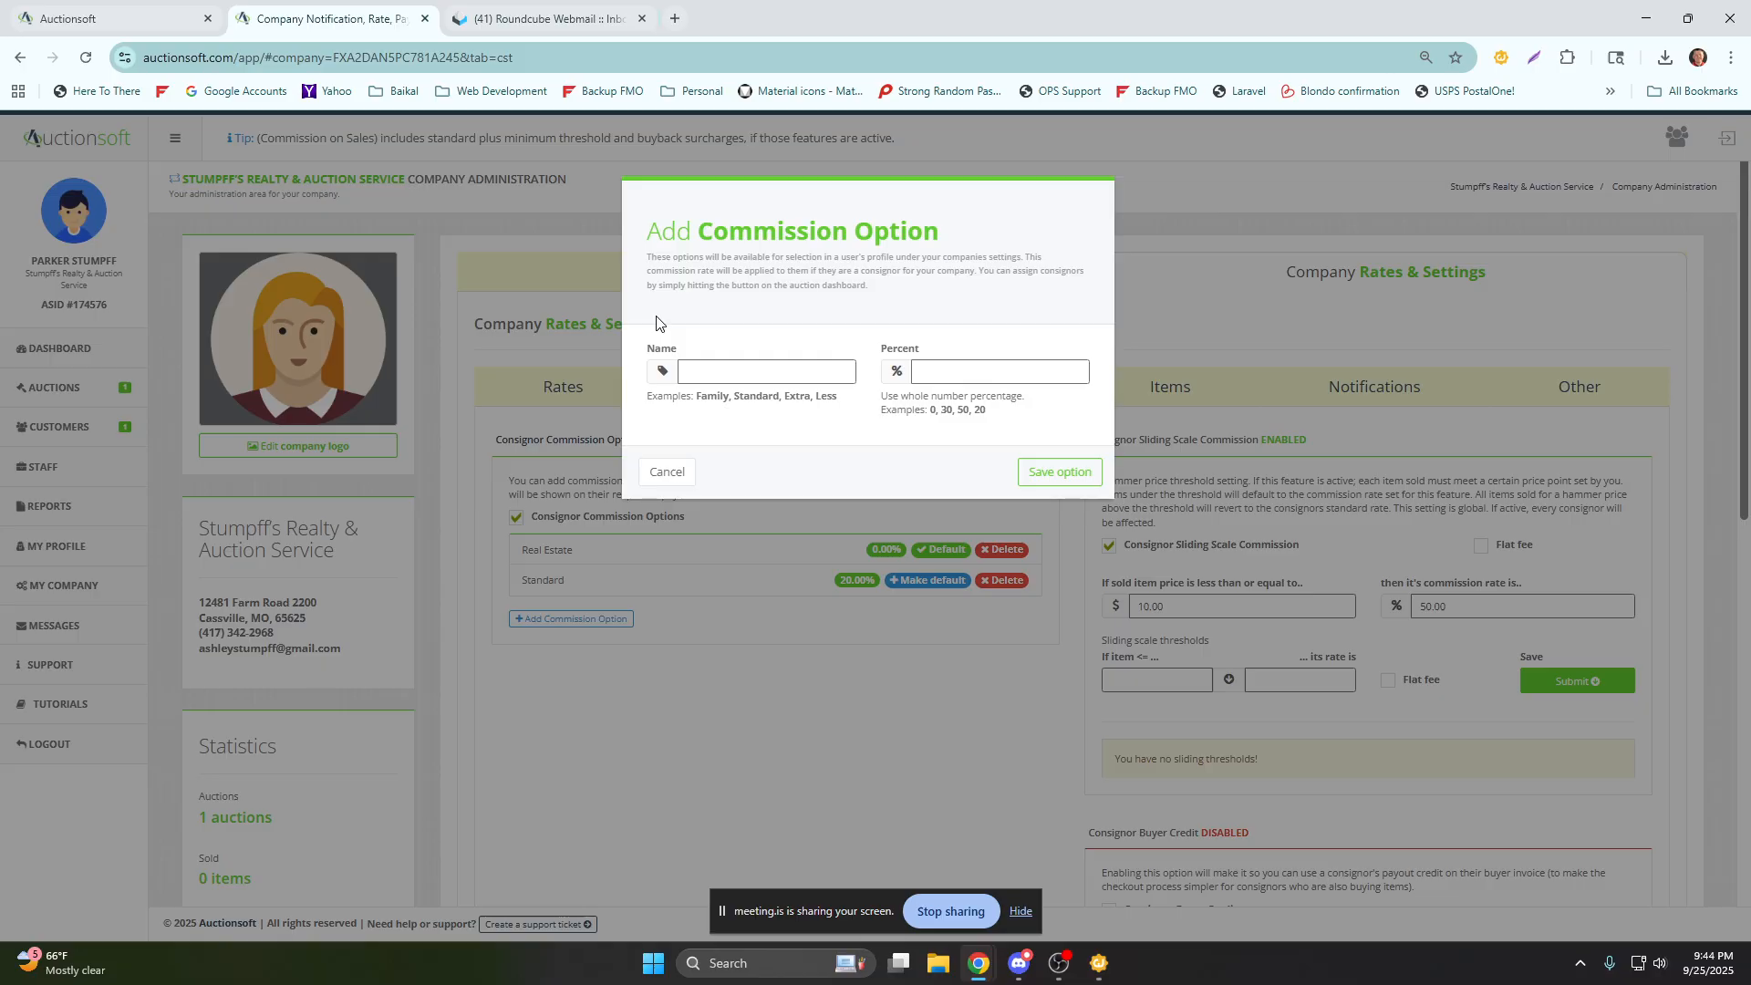
type("w End Stu")
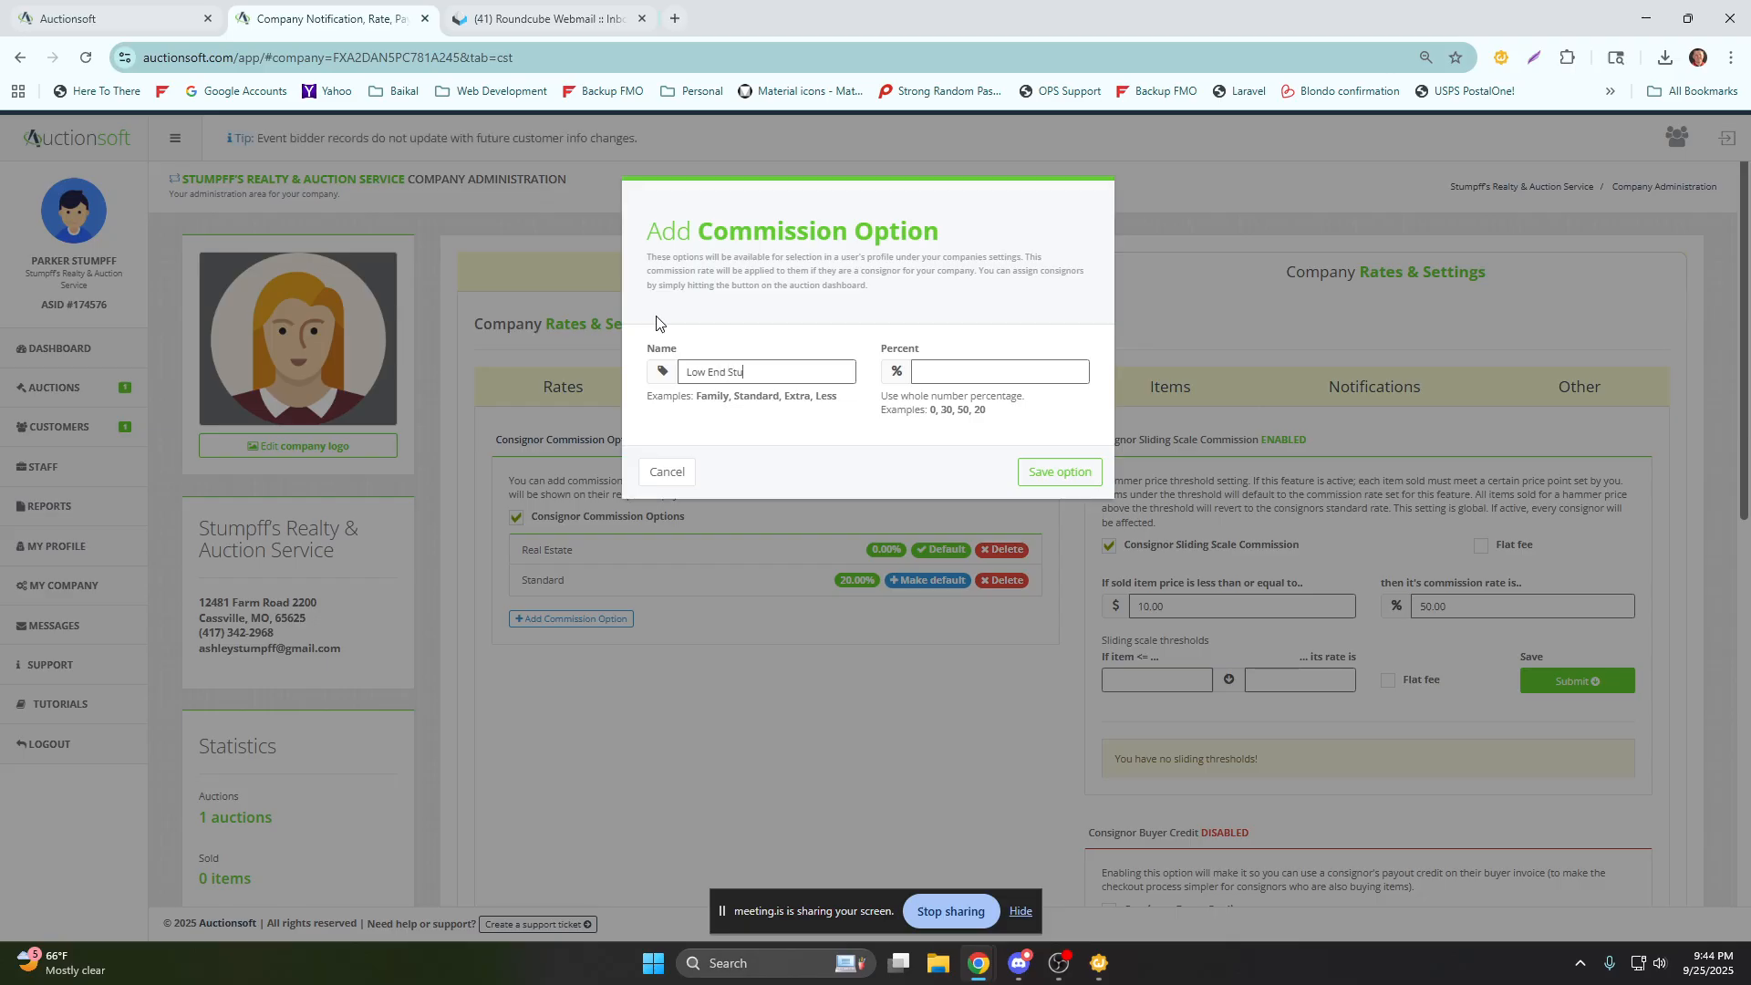
type("30")
left_click(1060, 471)
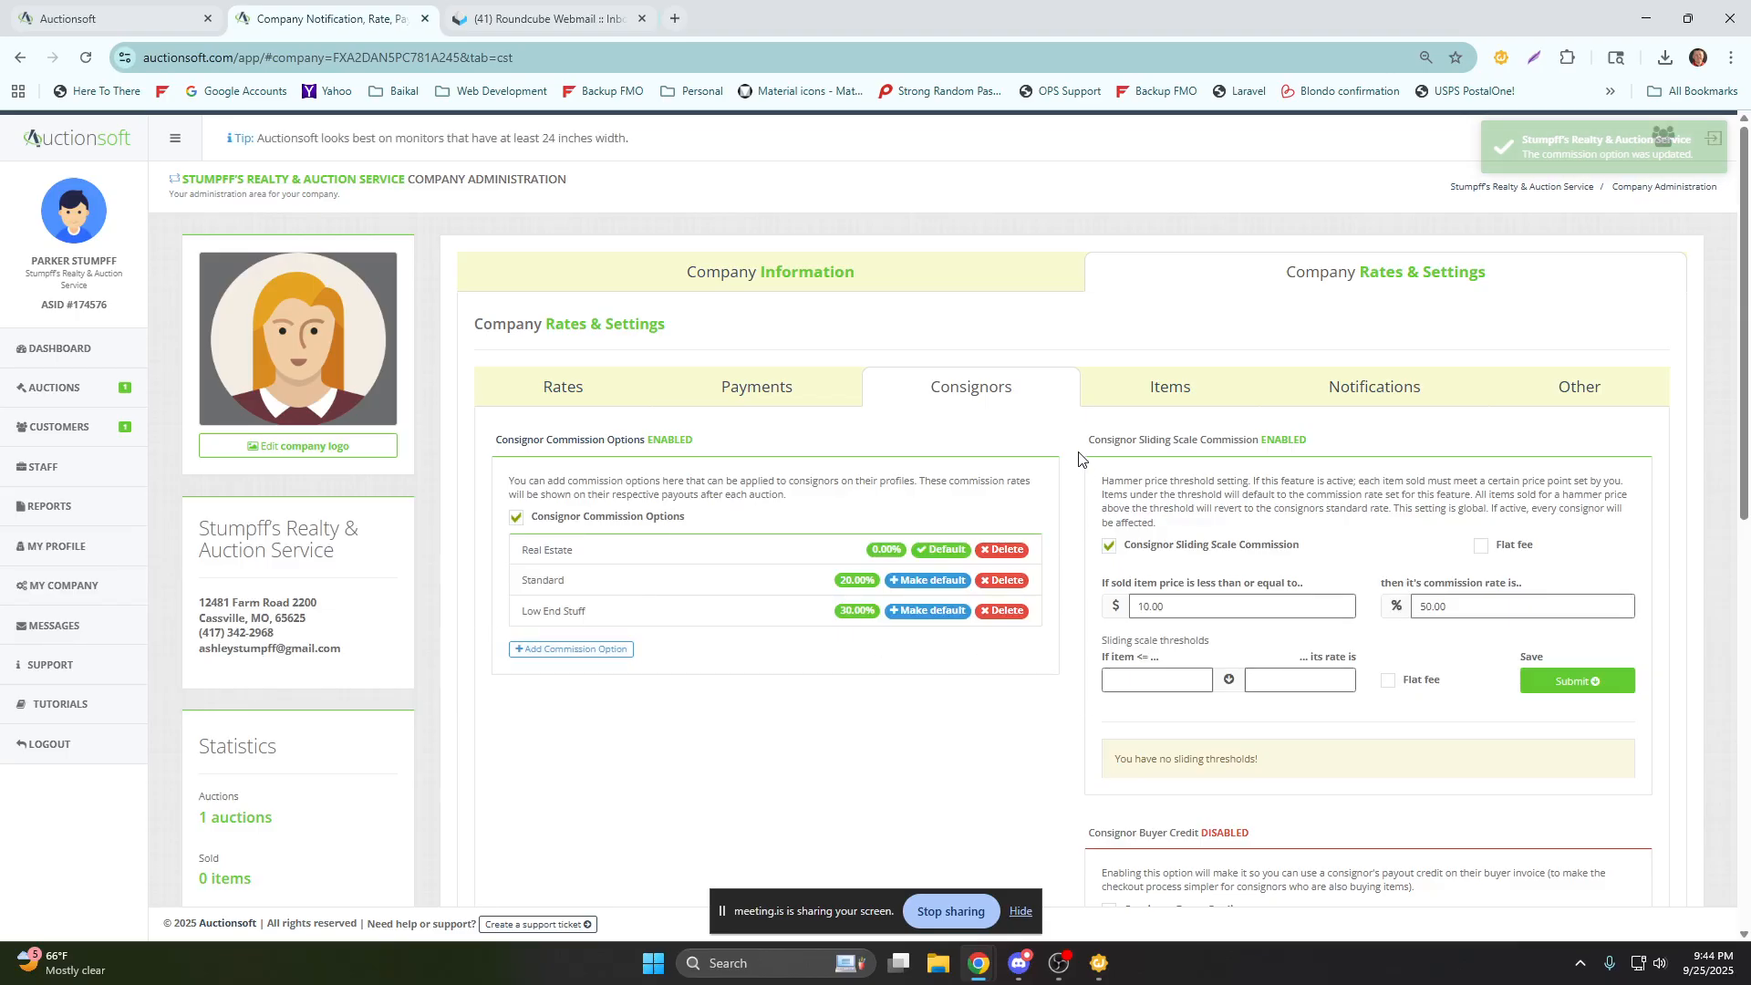
Point out the Consignor Sliding Scale Commission threshold and rate, and disable the sliding scale commission.
left_click_drag(1088, 439, 1259, 440)
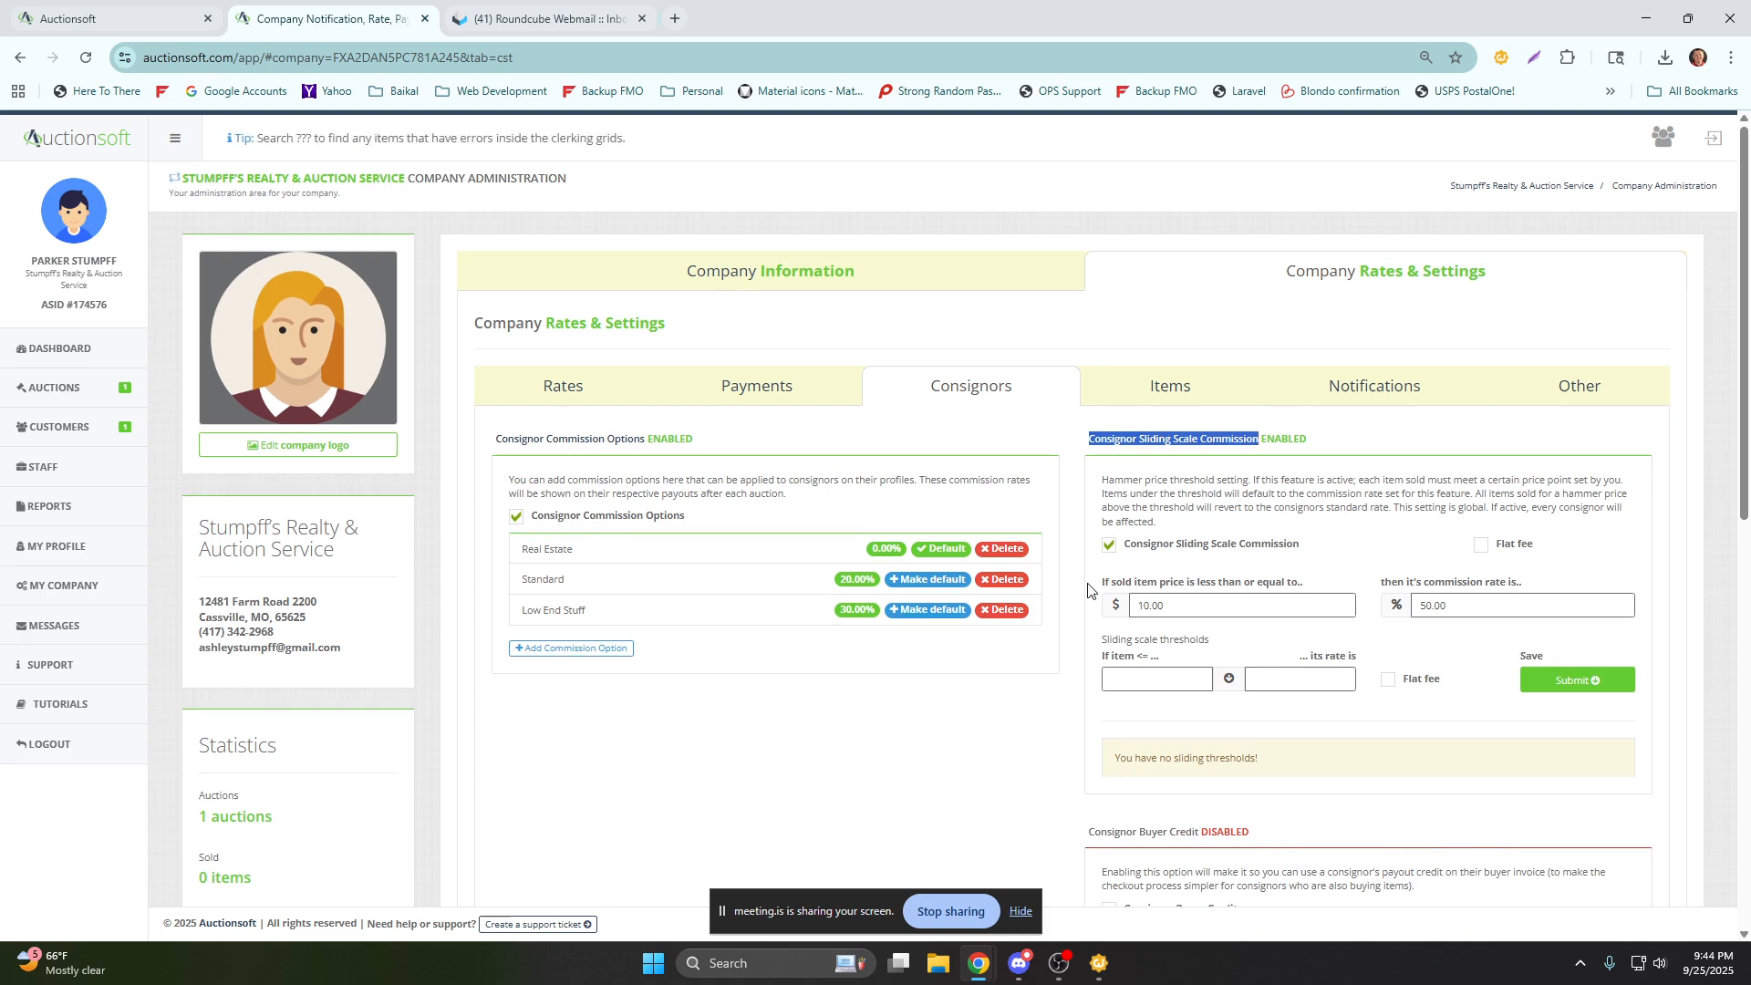
scroll(1083, 576, "down", 1)
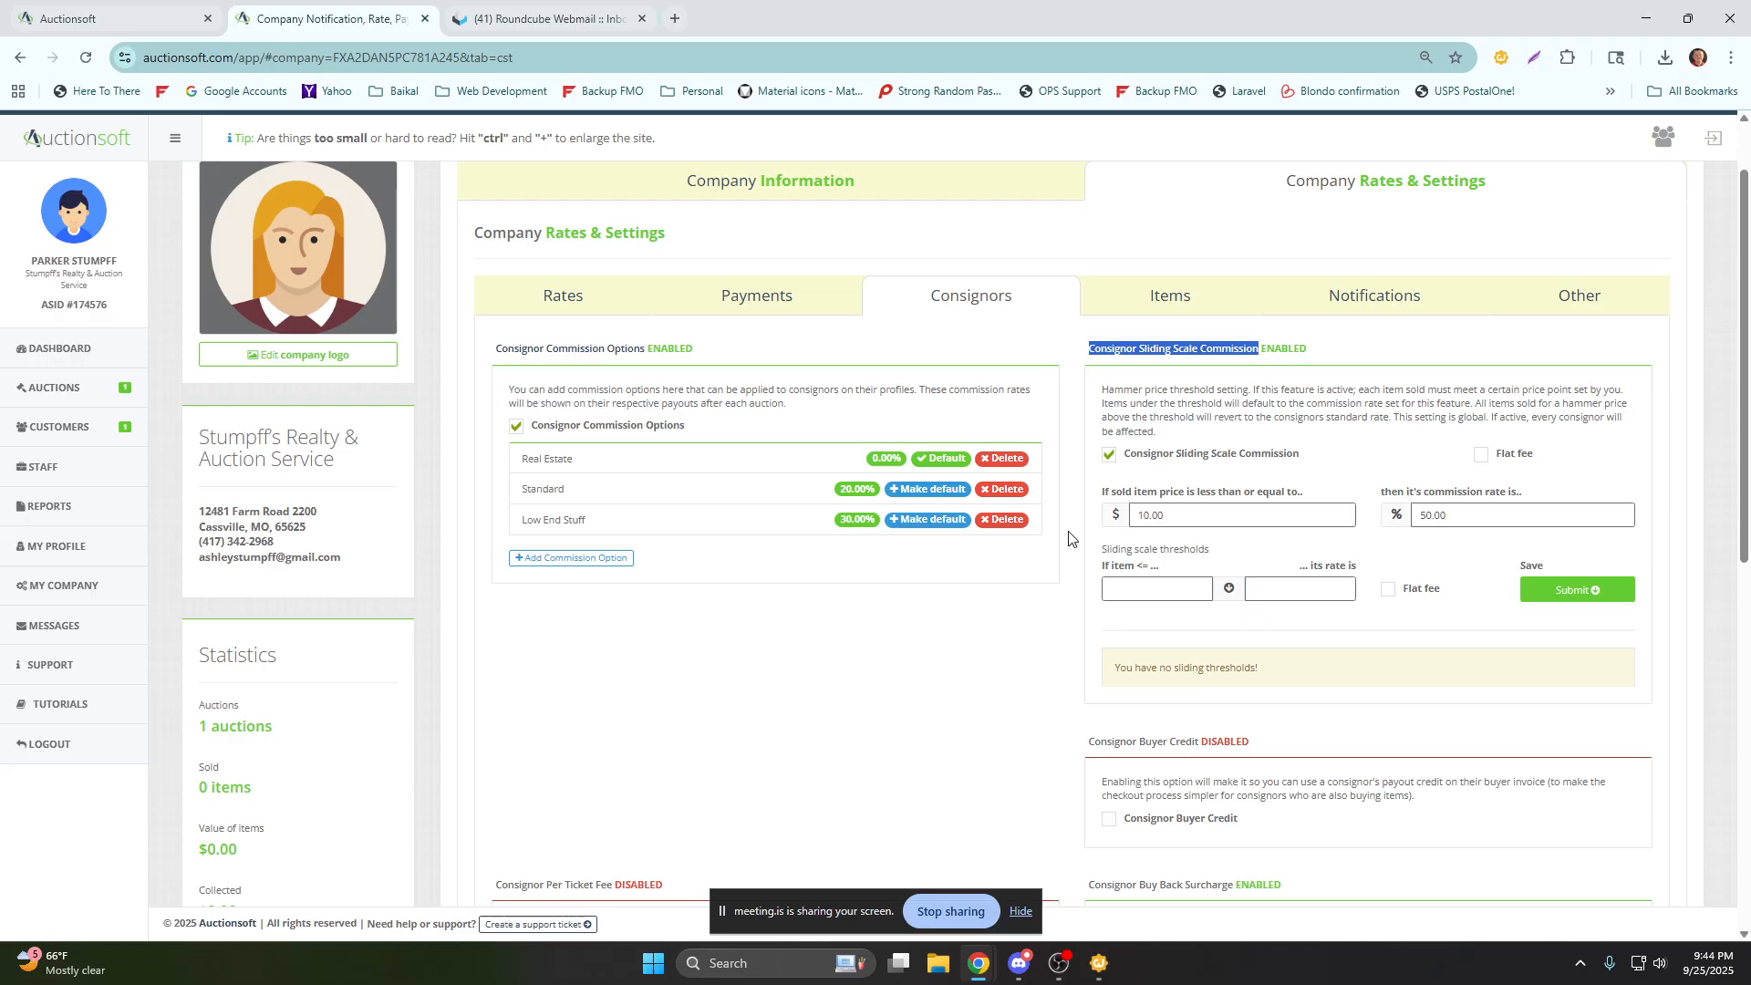
double_click(1163, 516)
double_click(1443, 516)
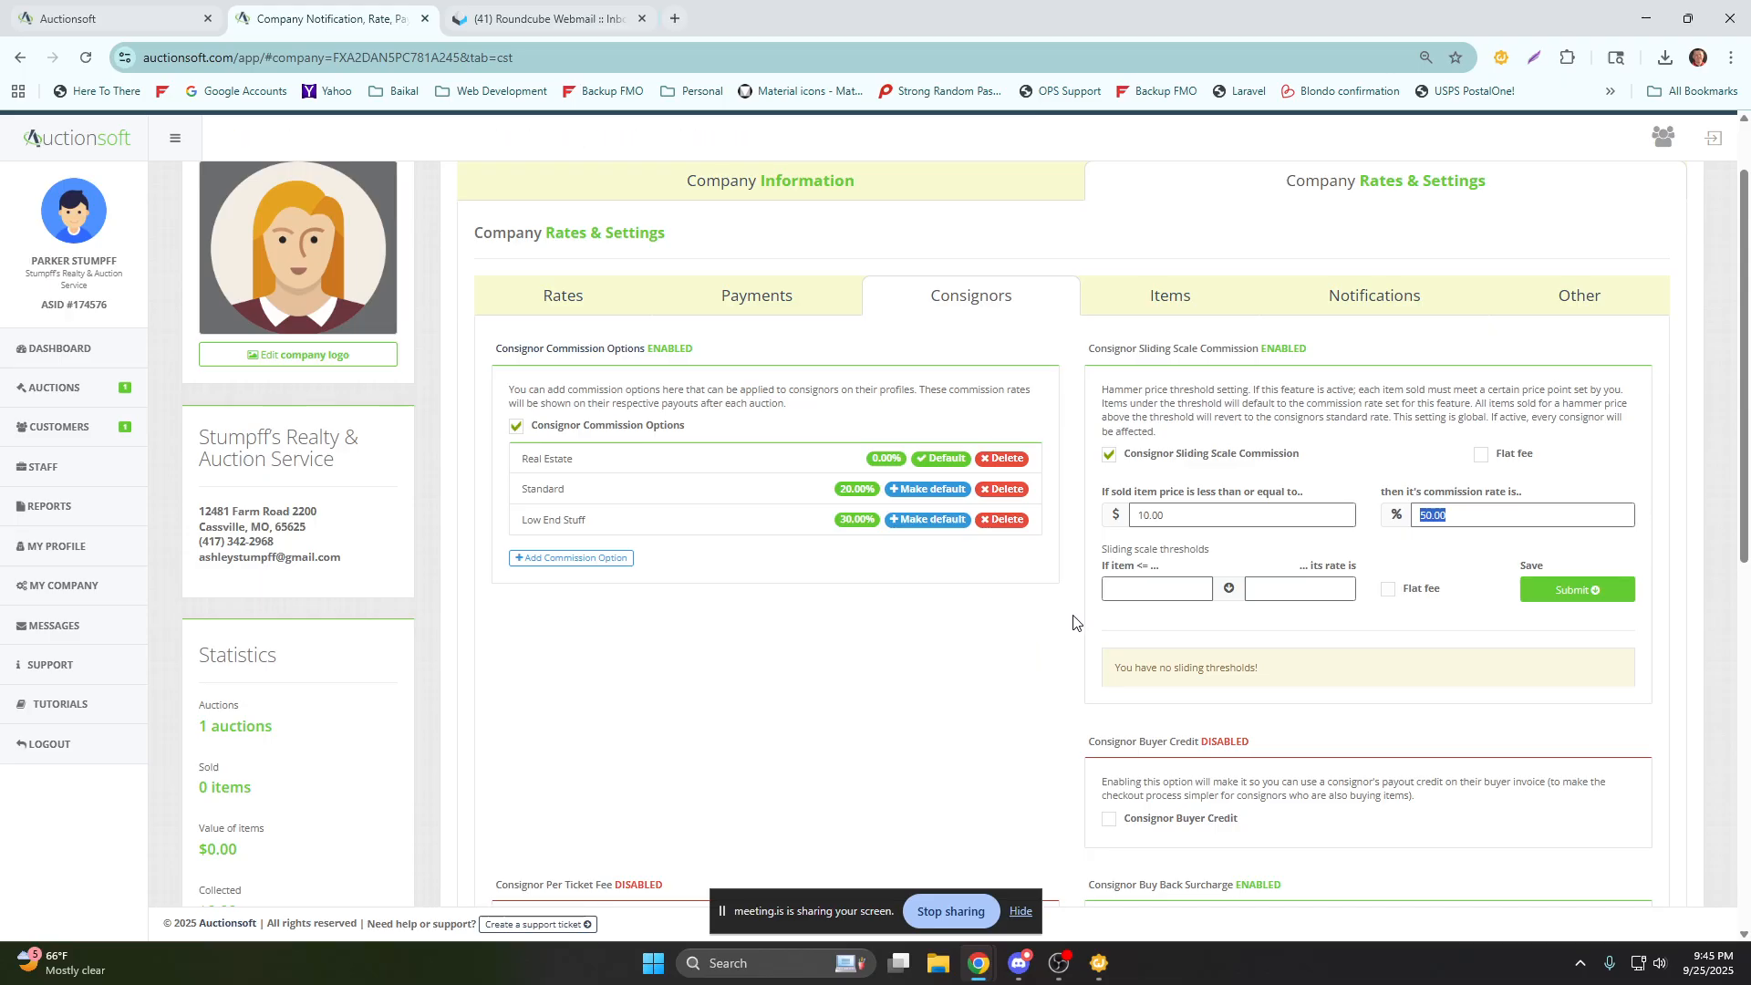
left_click(1110, 456)
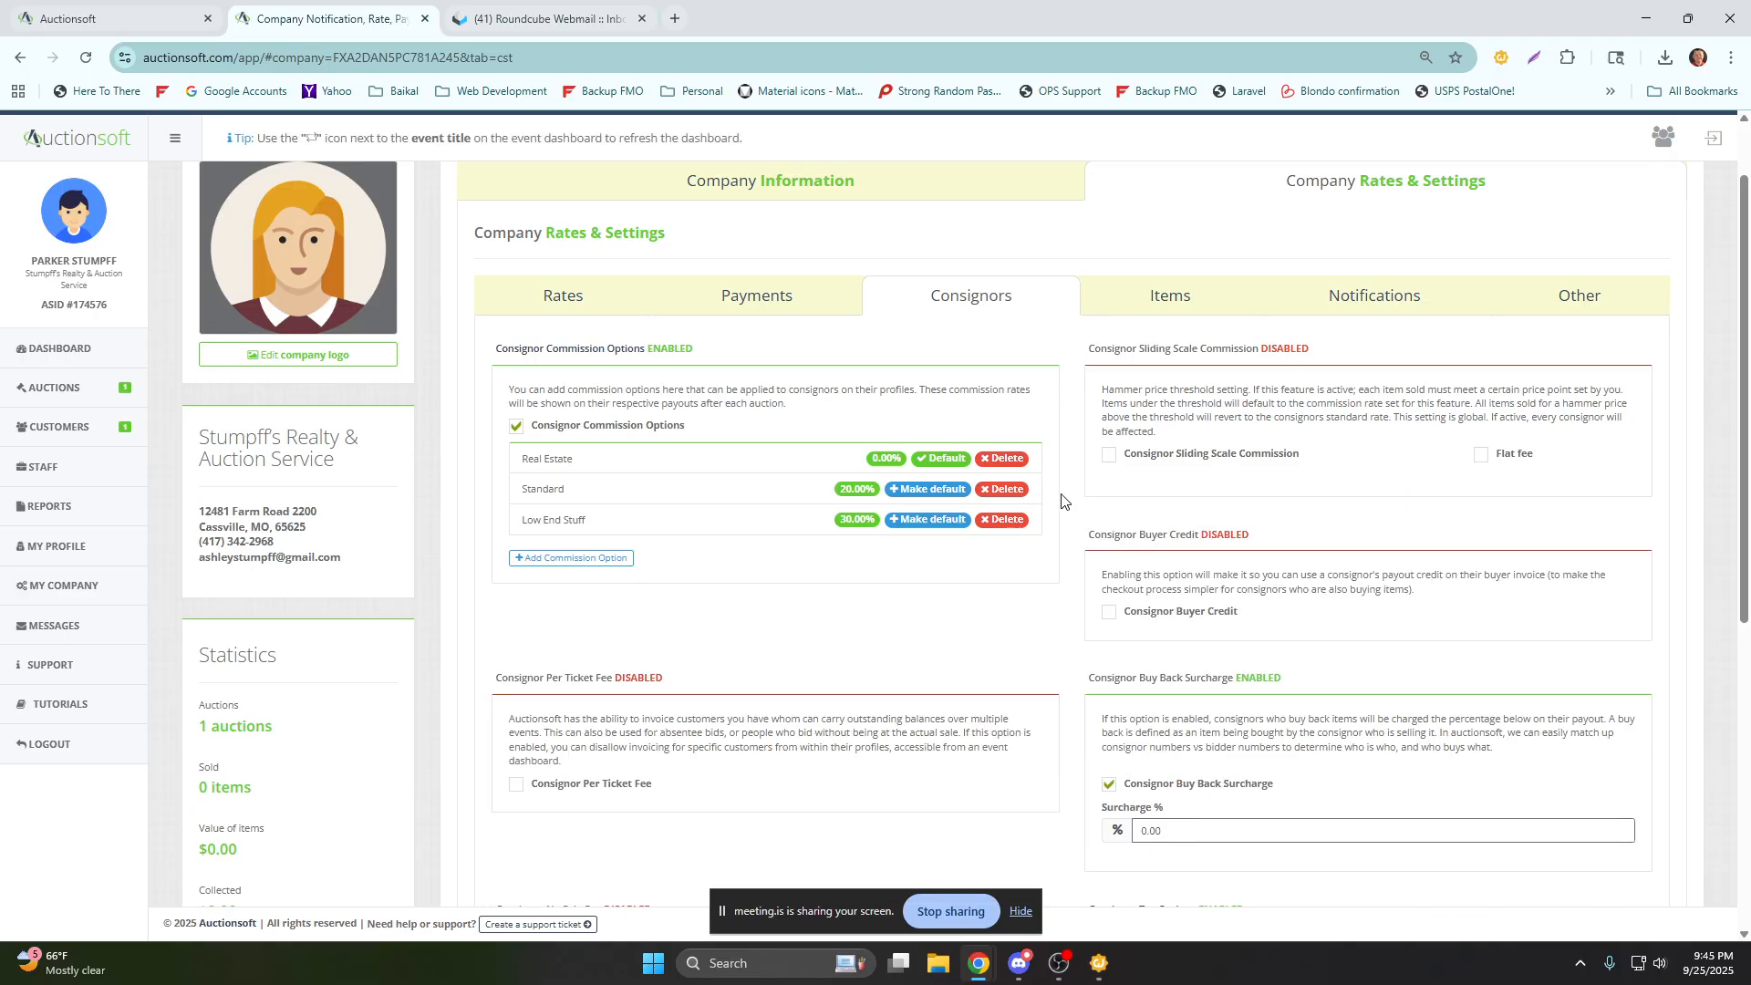
Enable the Consignor No Sale Fee and set the fee to $100.
scroll(1061, 501, "down", 2)
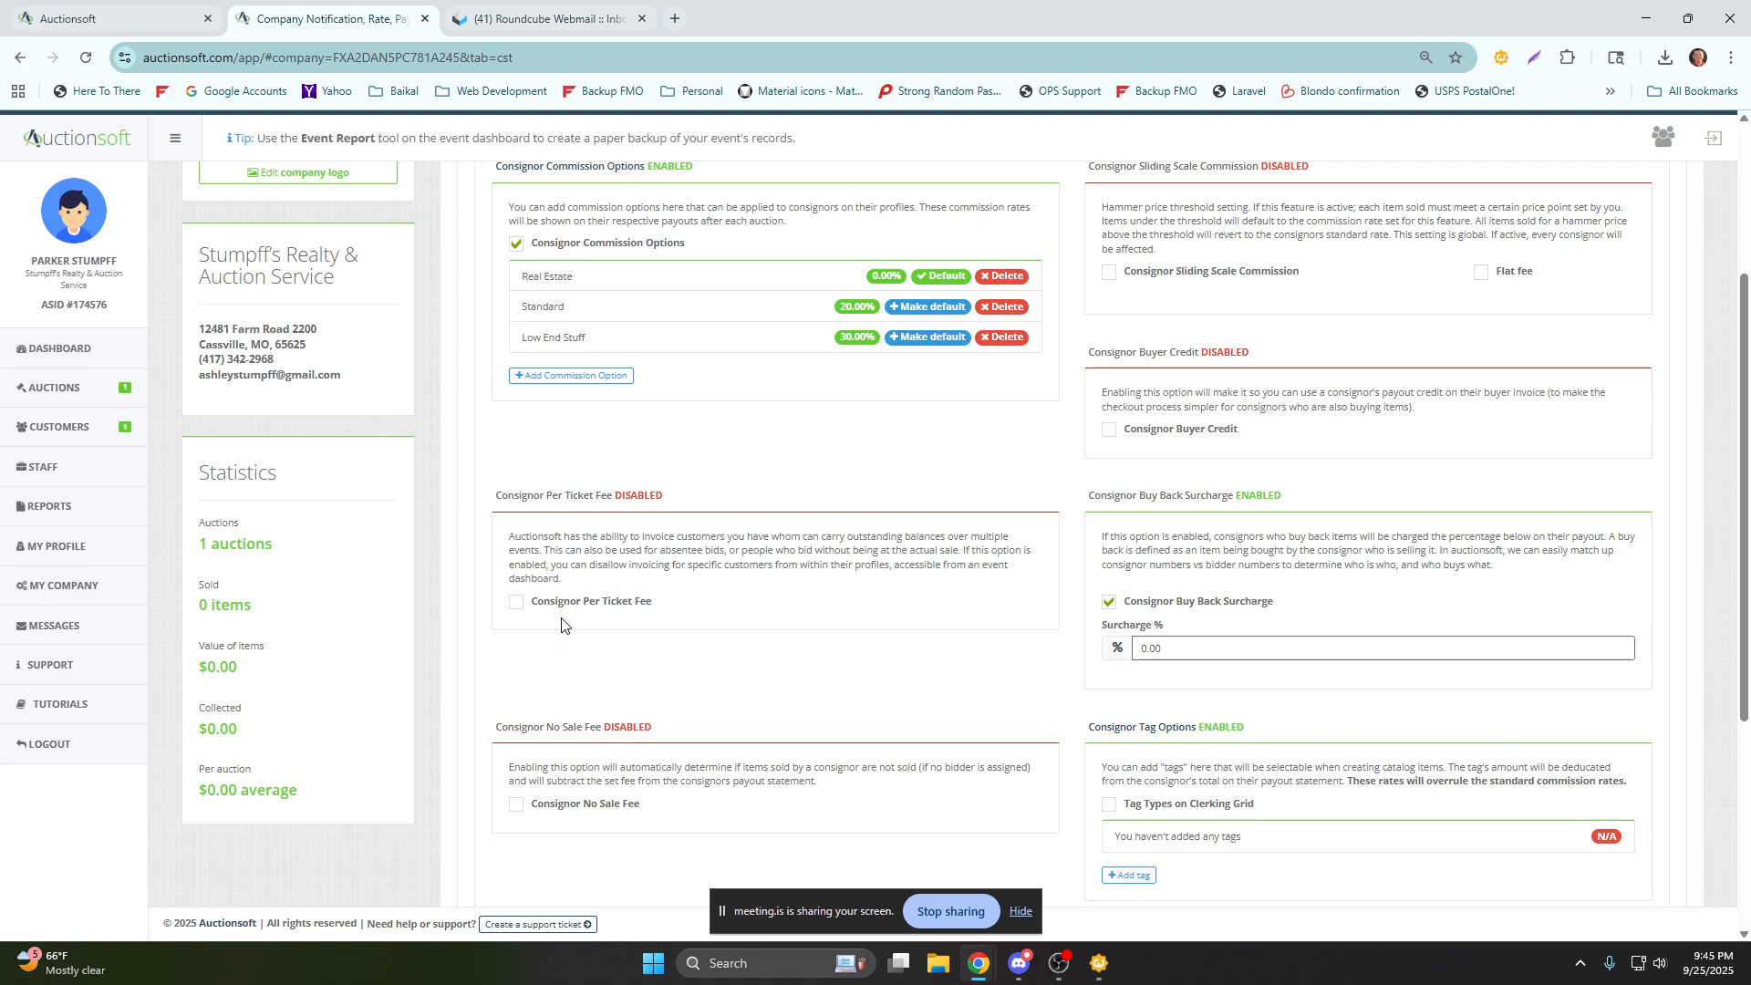
scroll(566, 620, "down", 1)
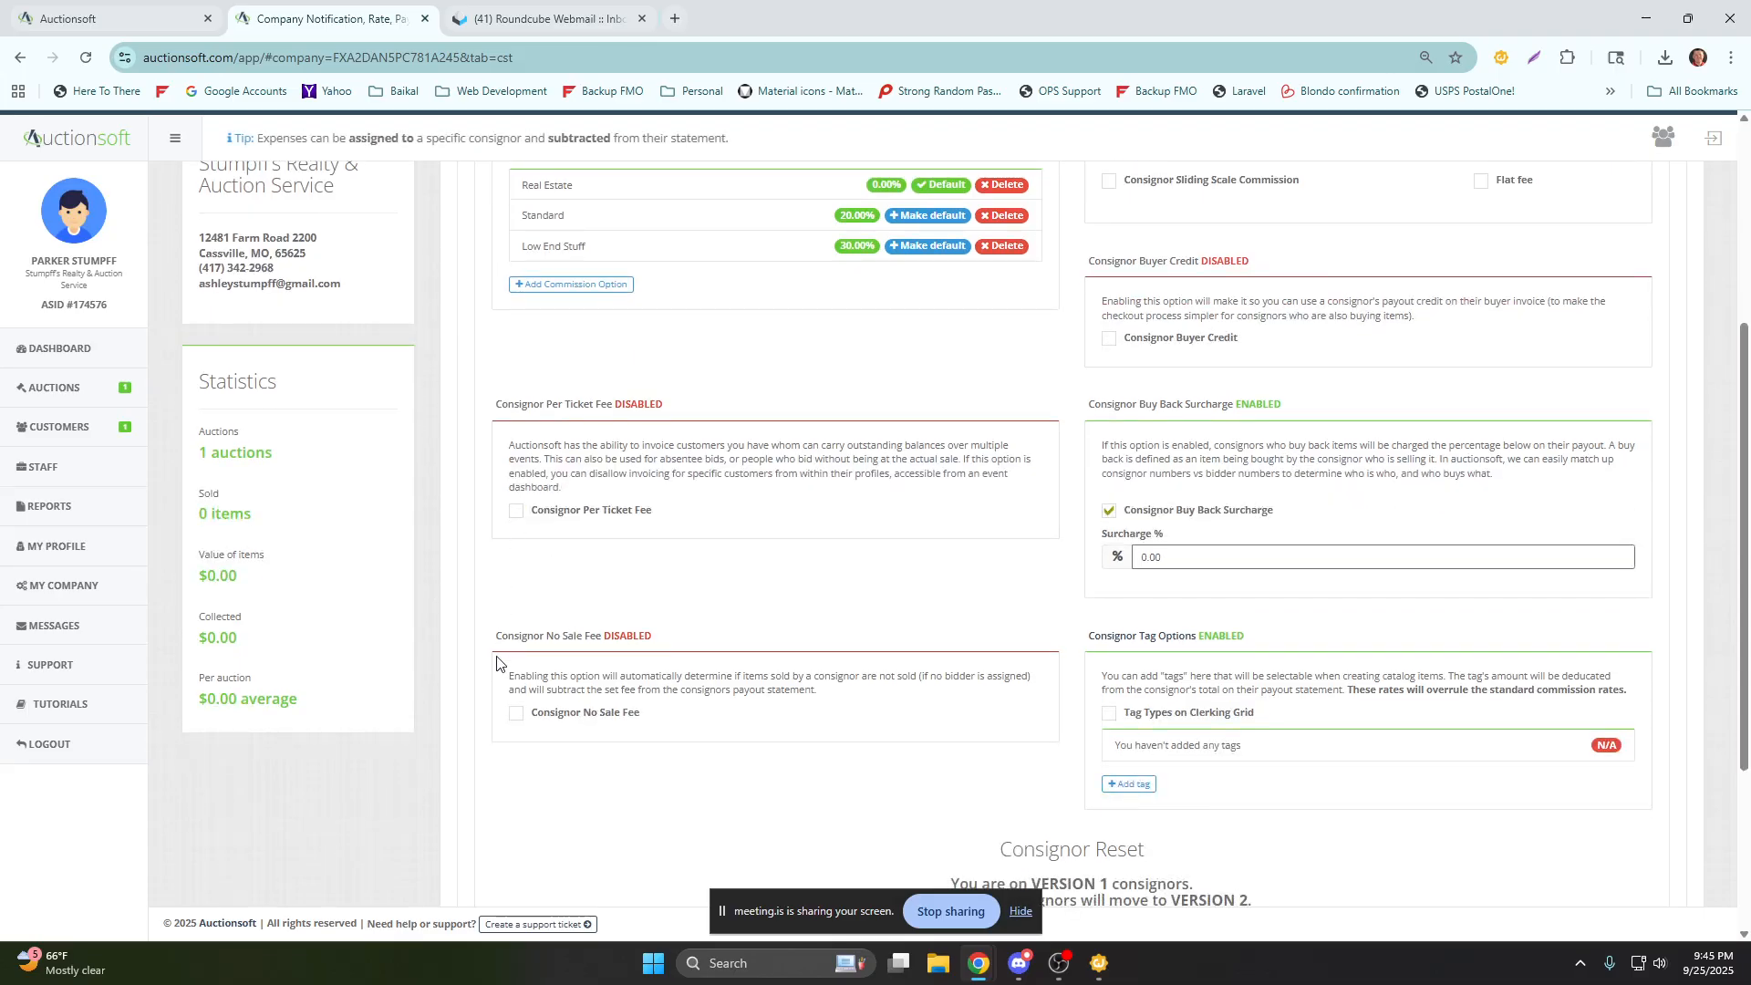
left_click(517, 717)
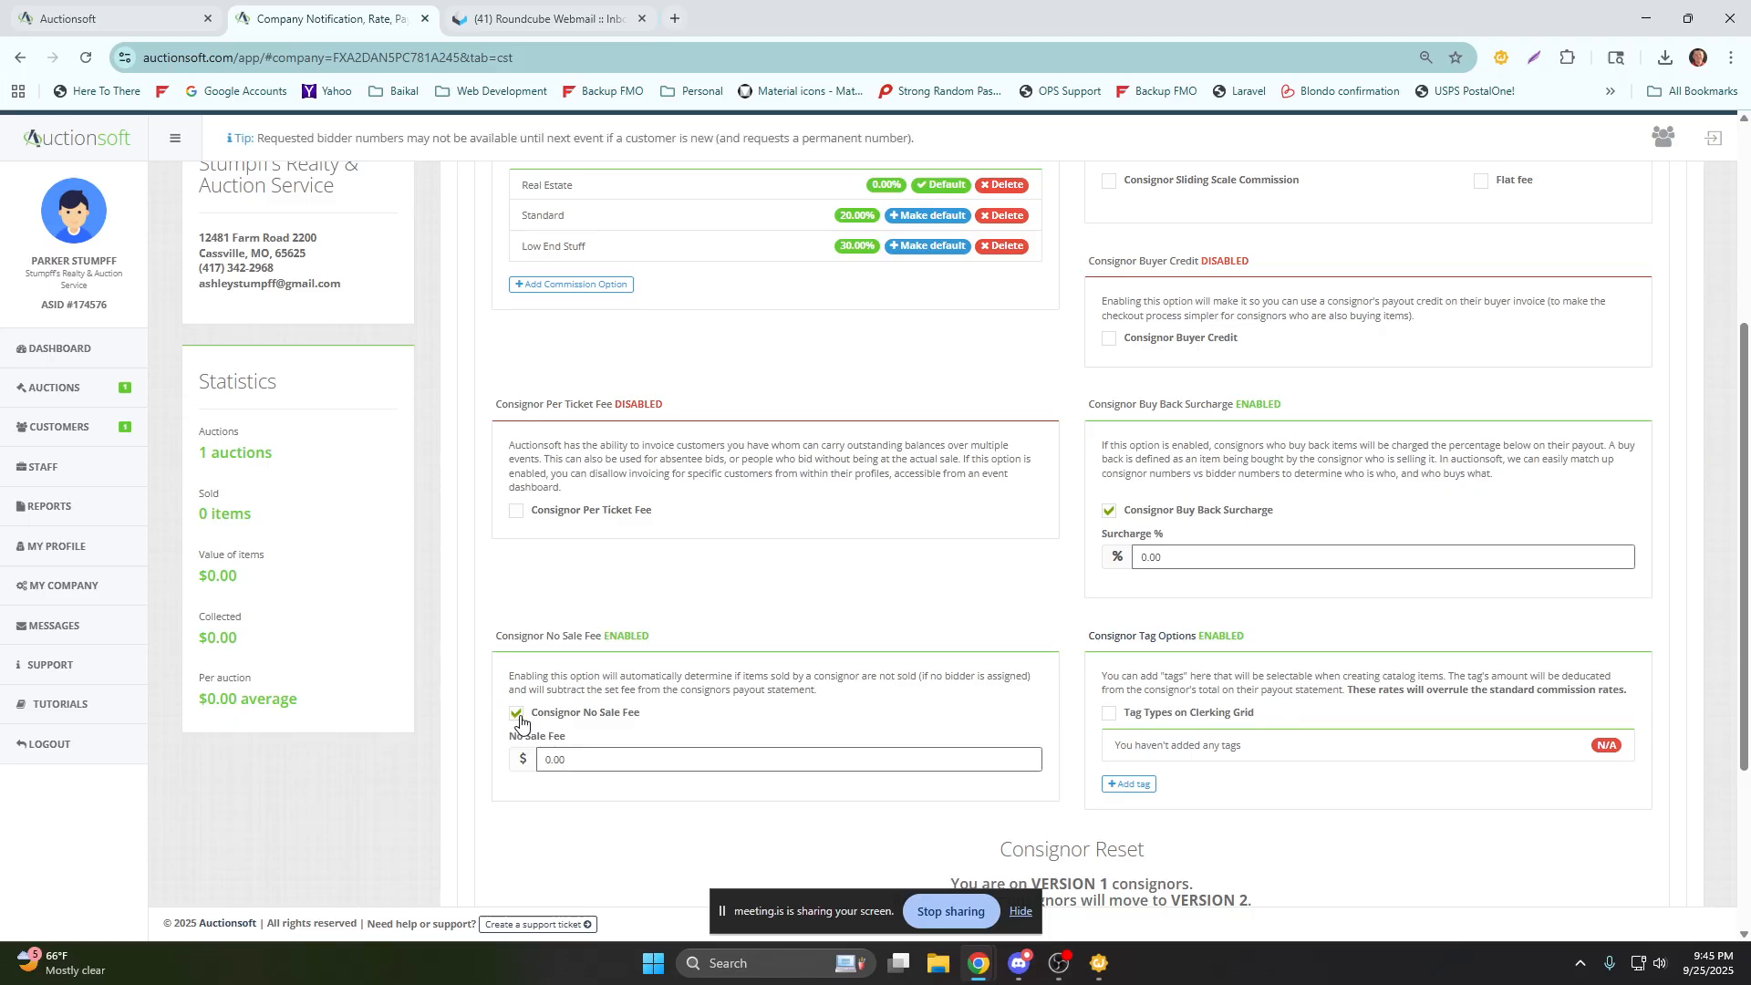
left_click_drag(574, 762, 511, 764)
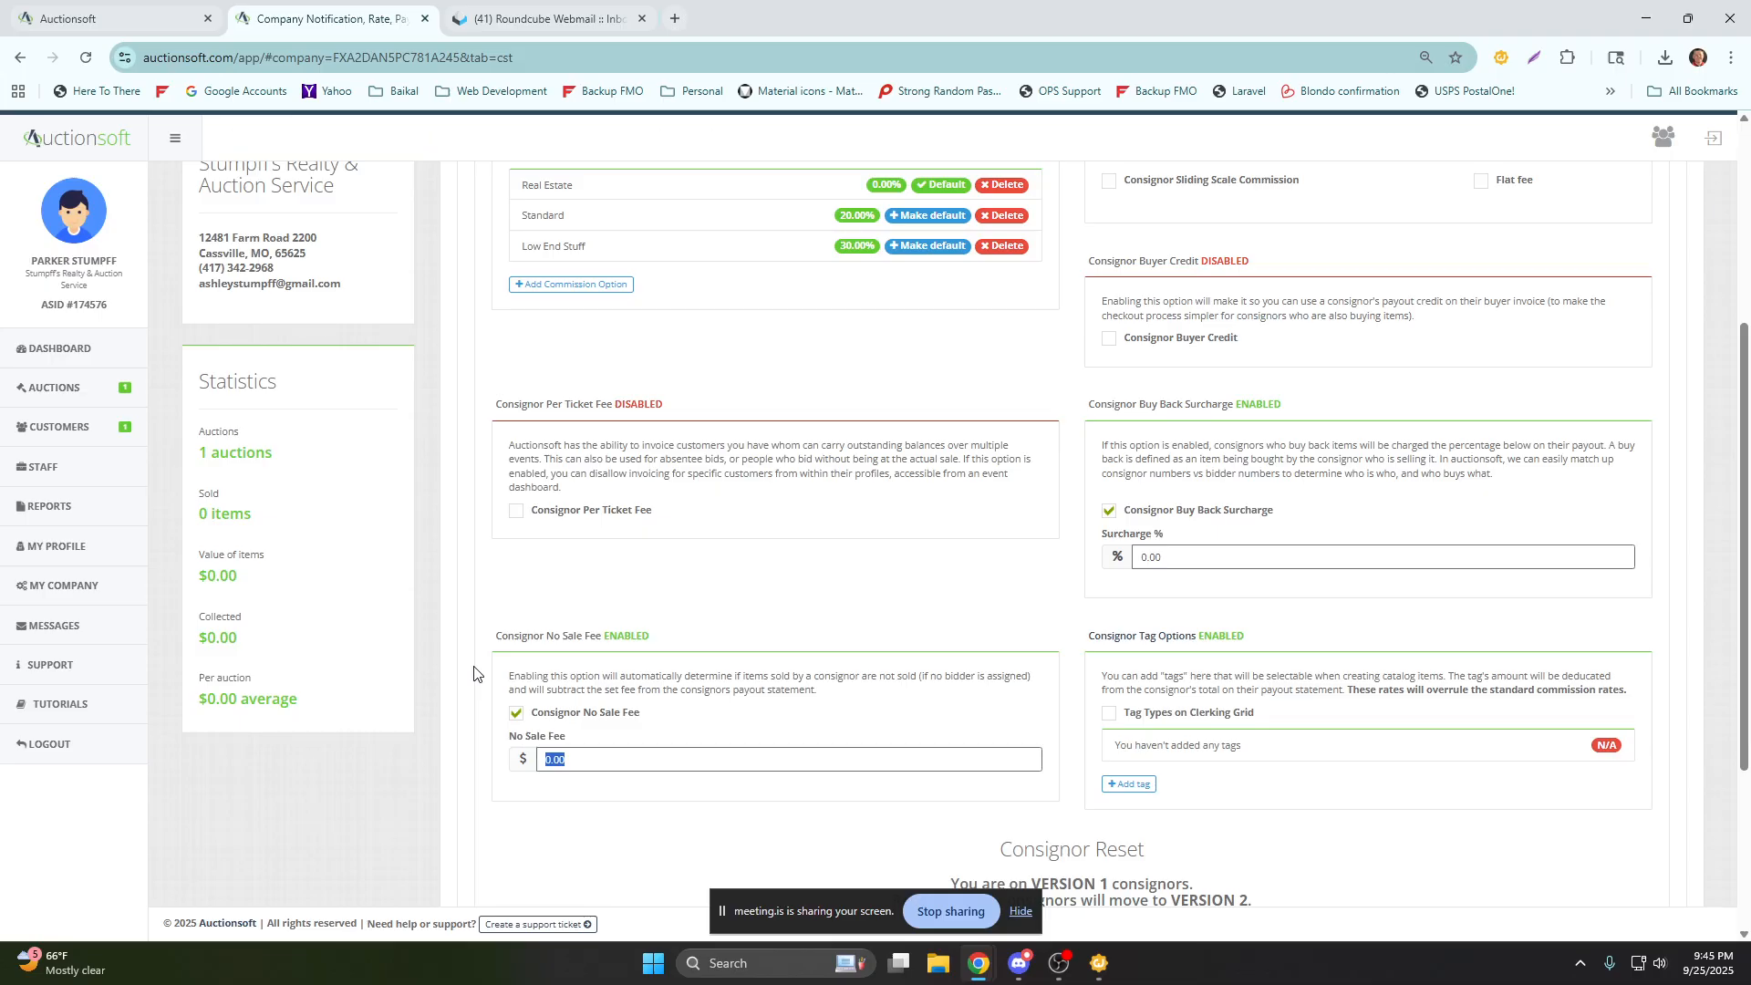
type("10")
Enable Tag Types on Clerking Grid and add a consignor tag named Vehicles with a value of 10%.
scroll(1085, 694, "down", 2)
left_click_drag(1089, 454, 1164, 458)
left_click(1109, 531)
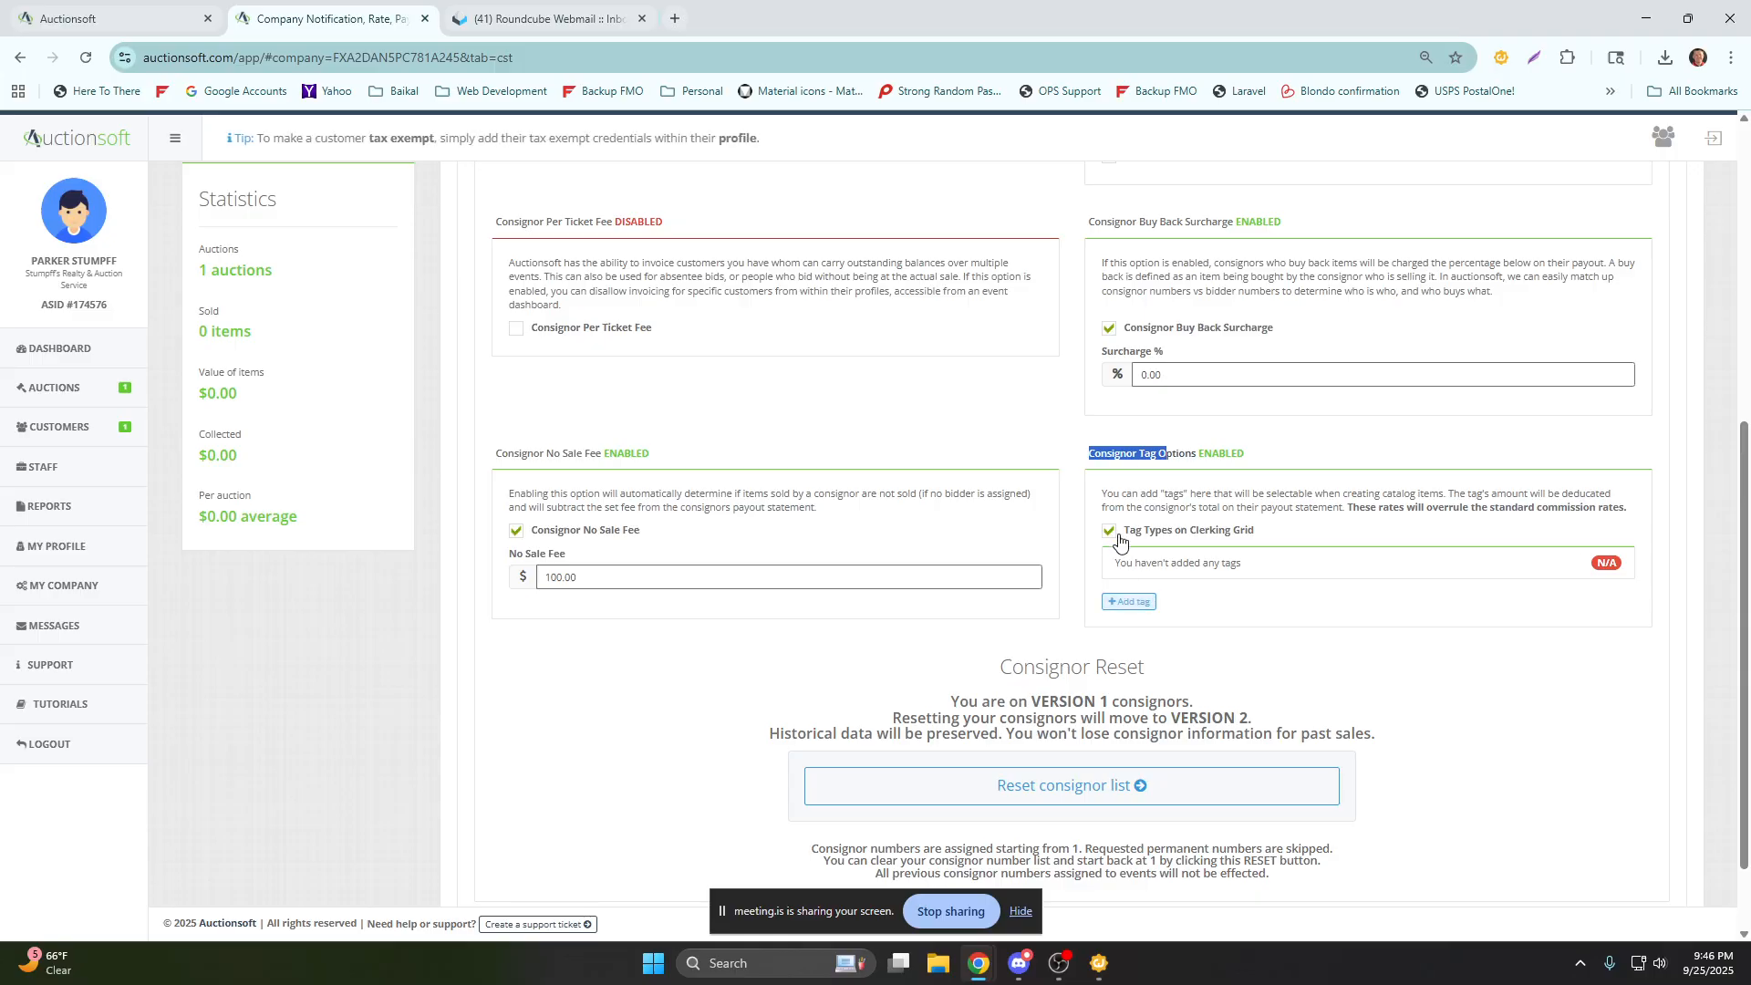
left_click(1132, 603)
left_click(780, 359)
type("v")
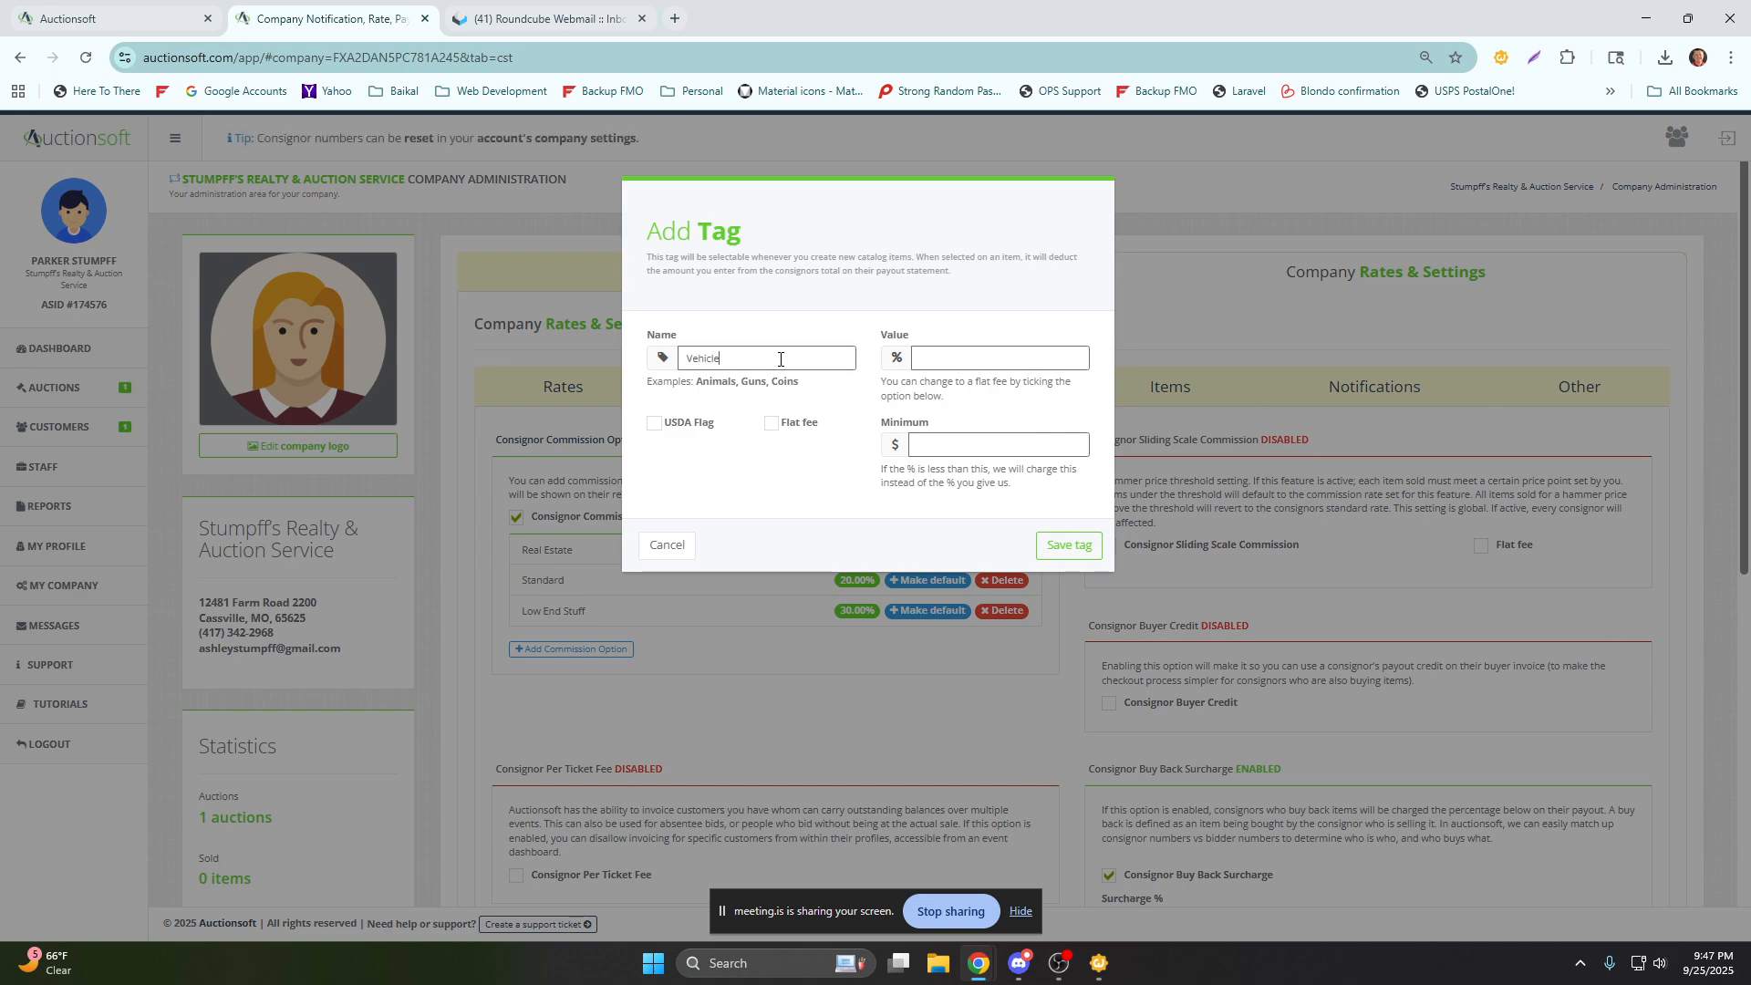
type("10")
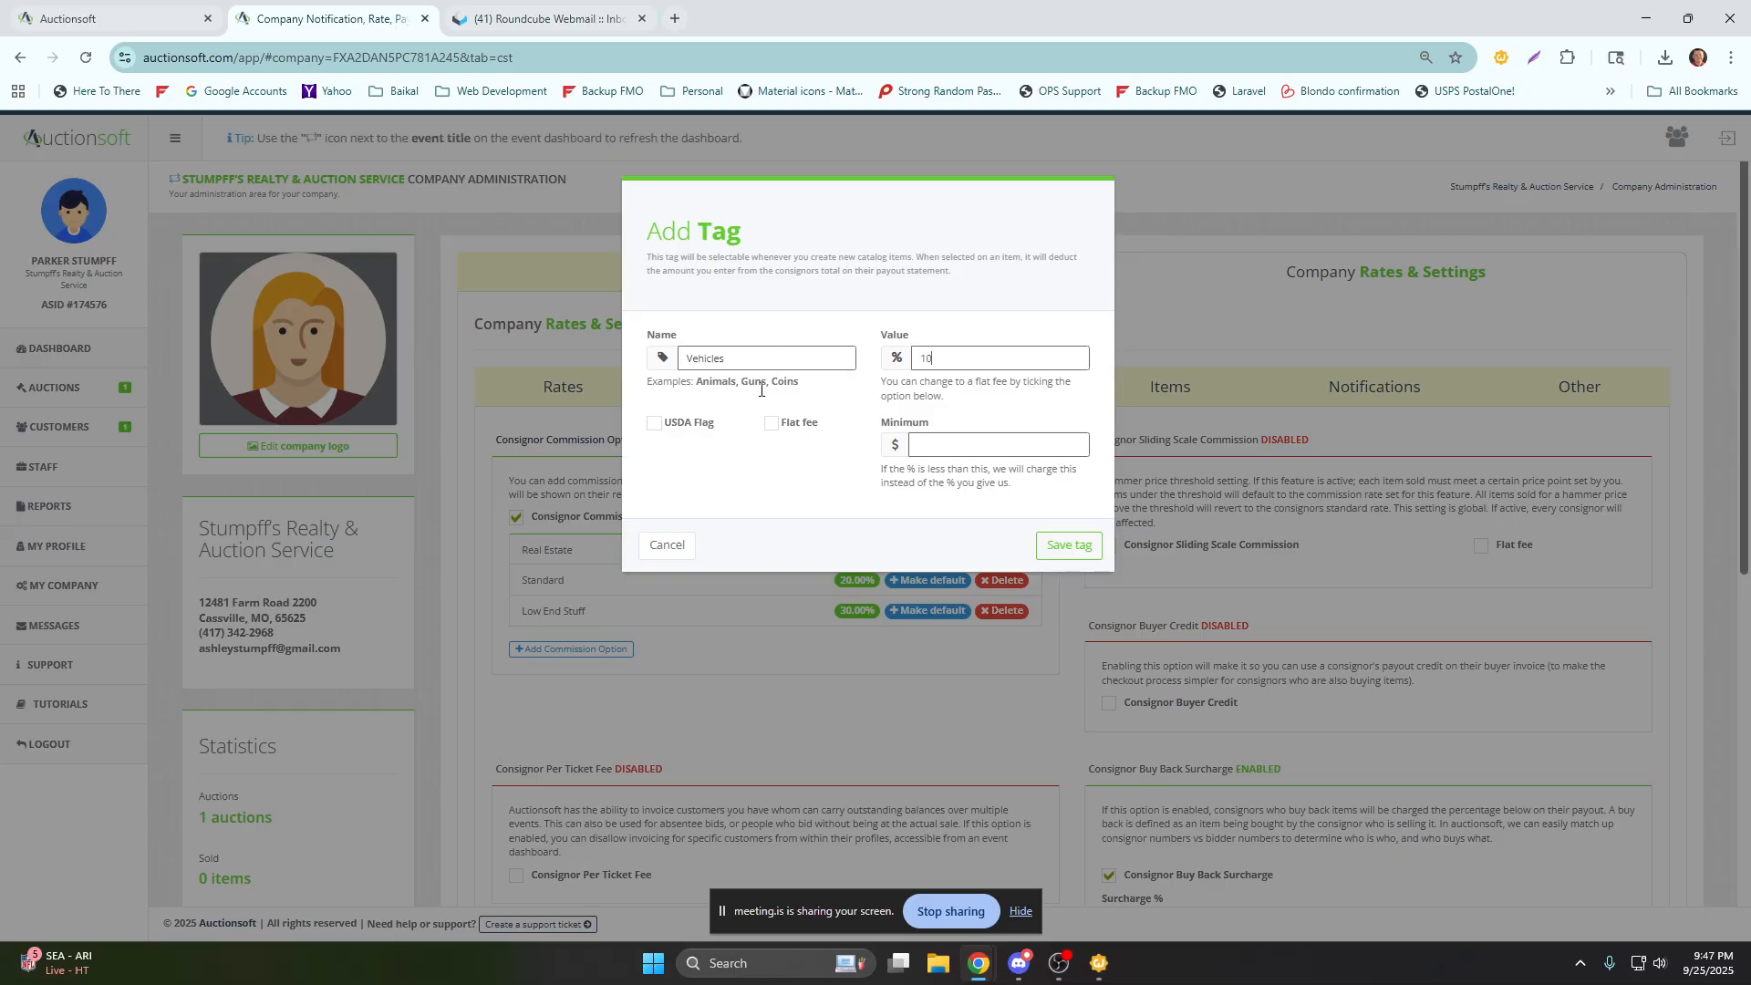
left_click(1080, 553)
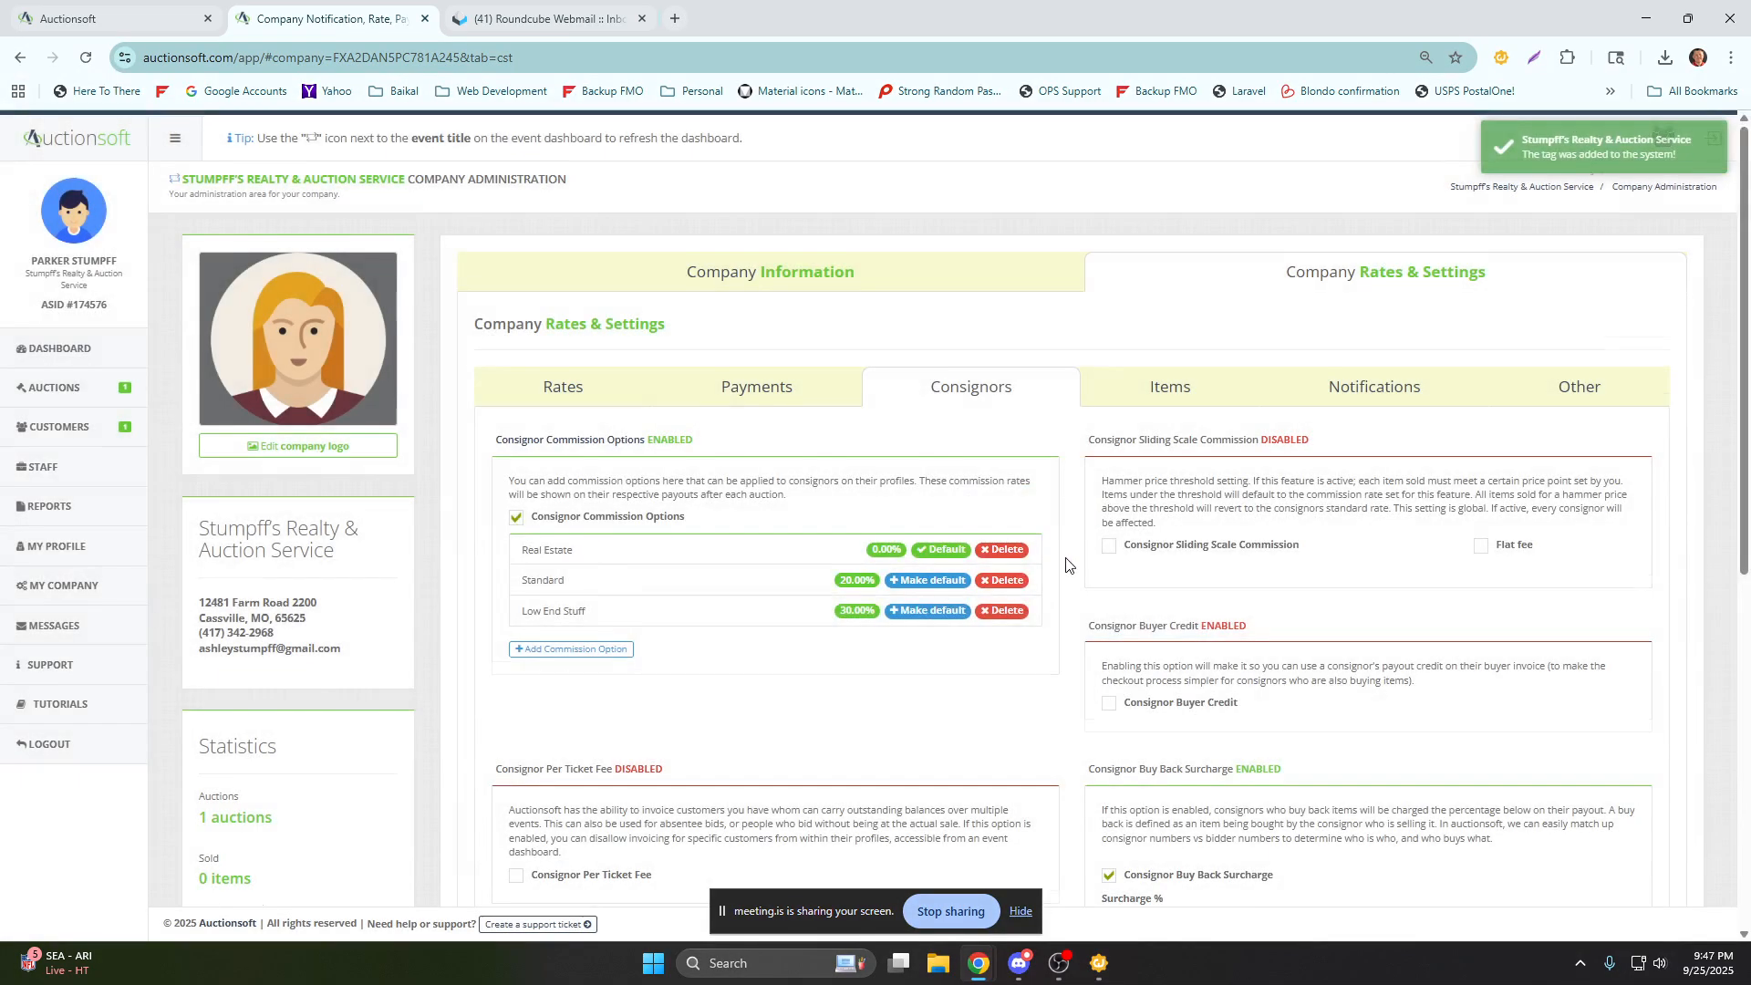
Look over the company's Items settings, including bidding increments and categories, and its Notifications settings.
scroll(1077, 553, "down", 6)
scroll(1034, 551, "up", 6)
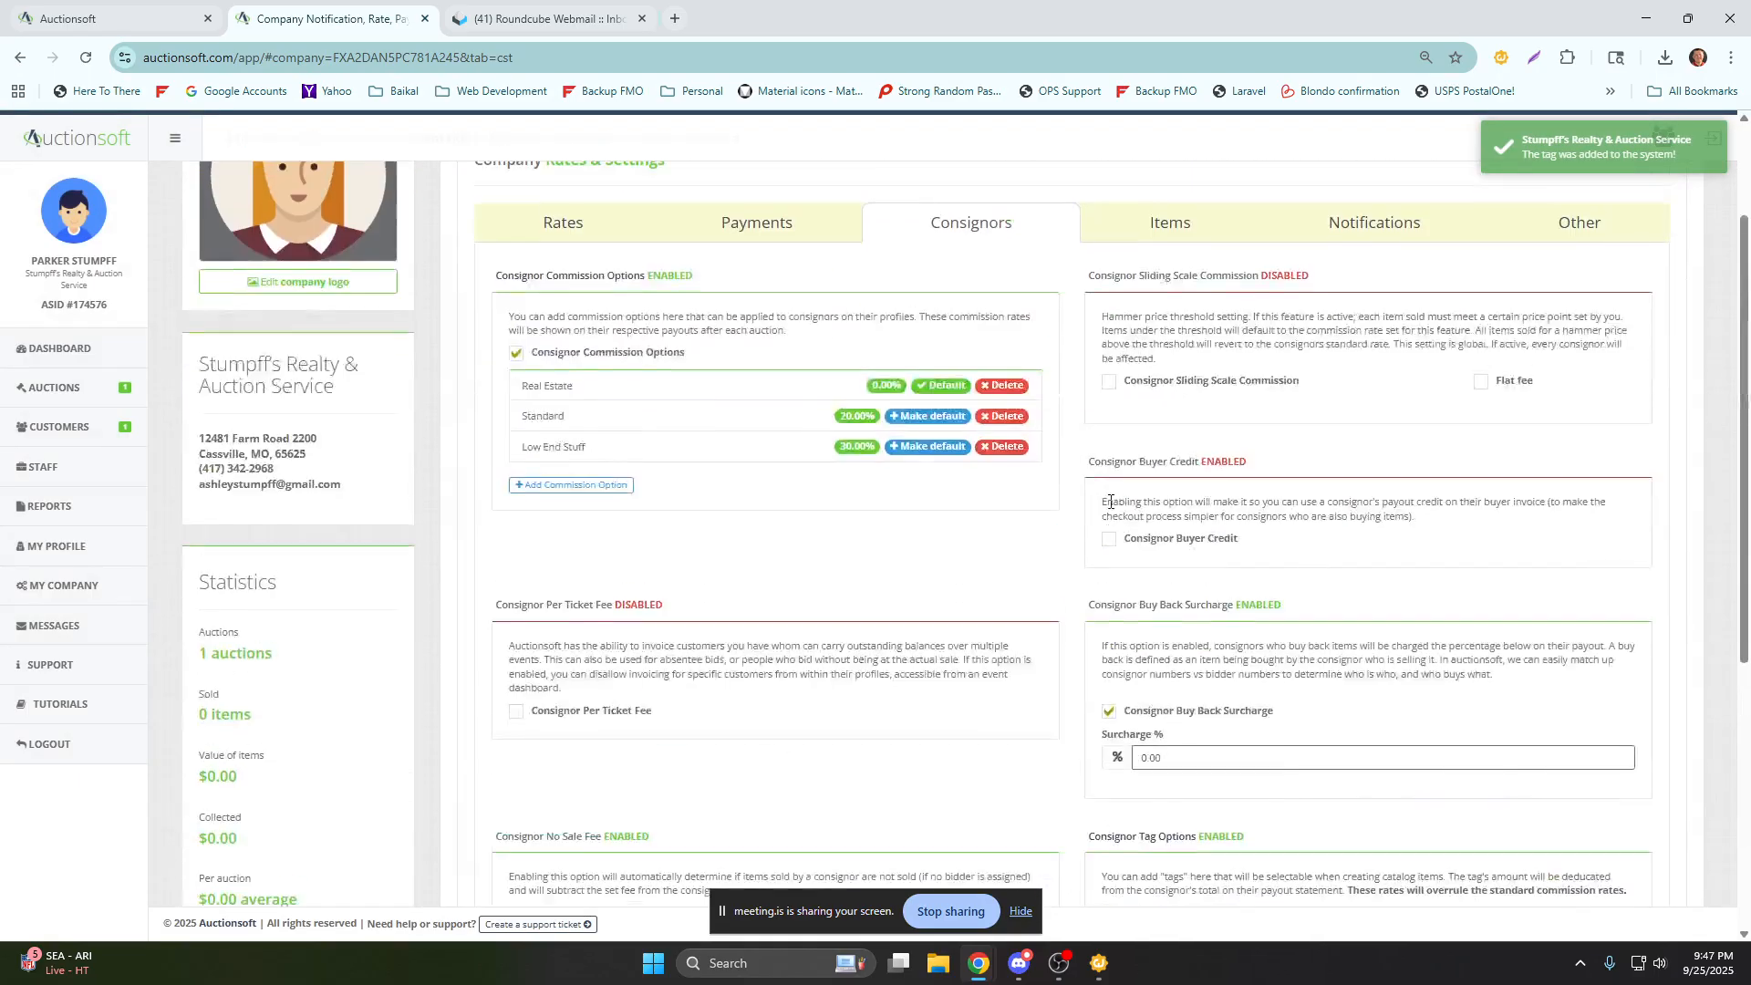
left_click(1173, 390)
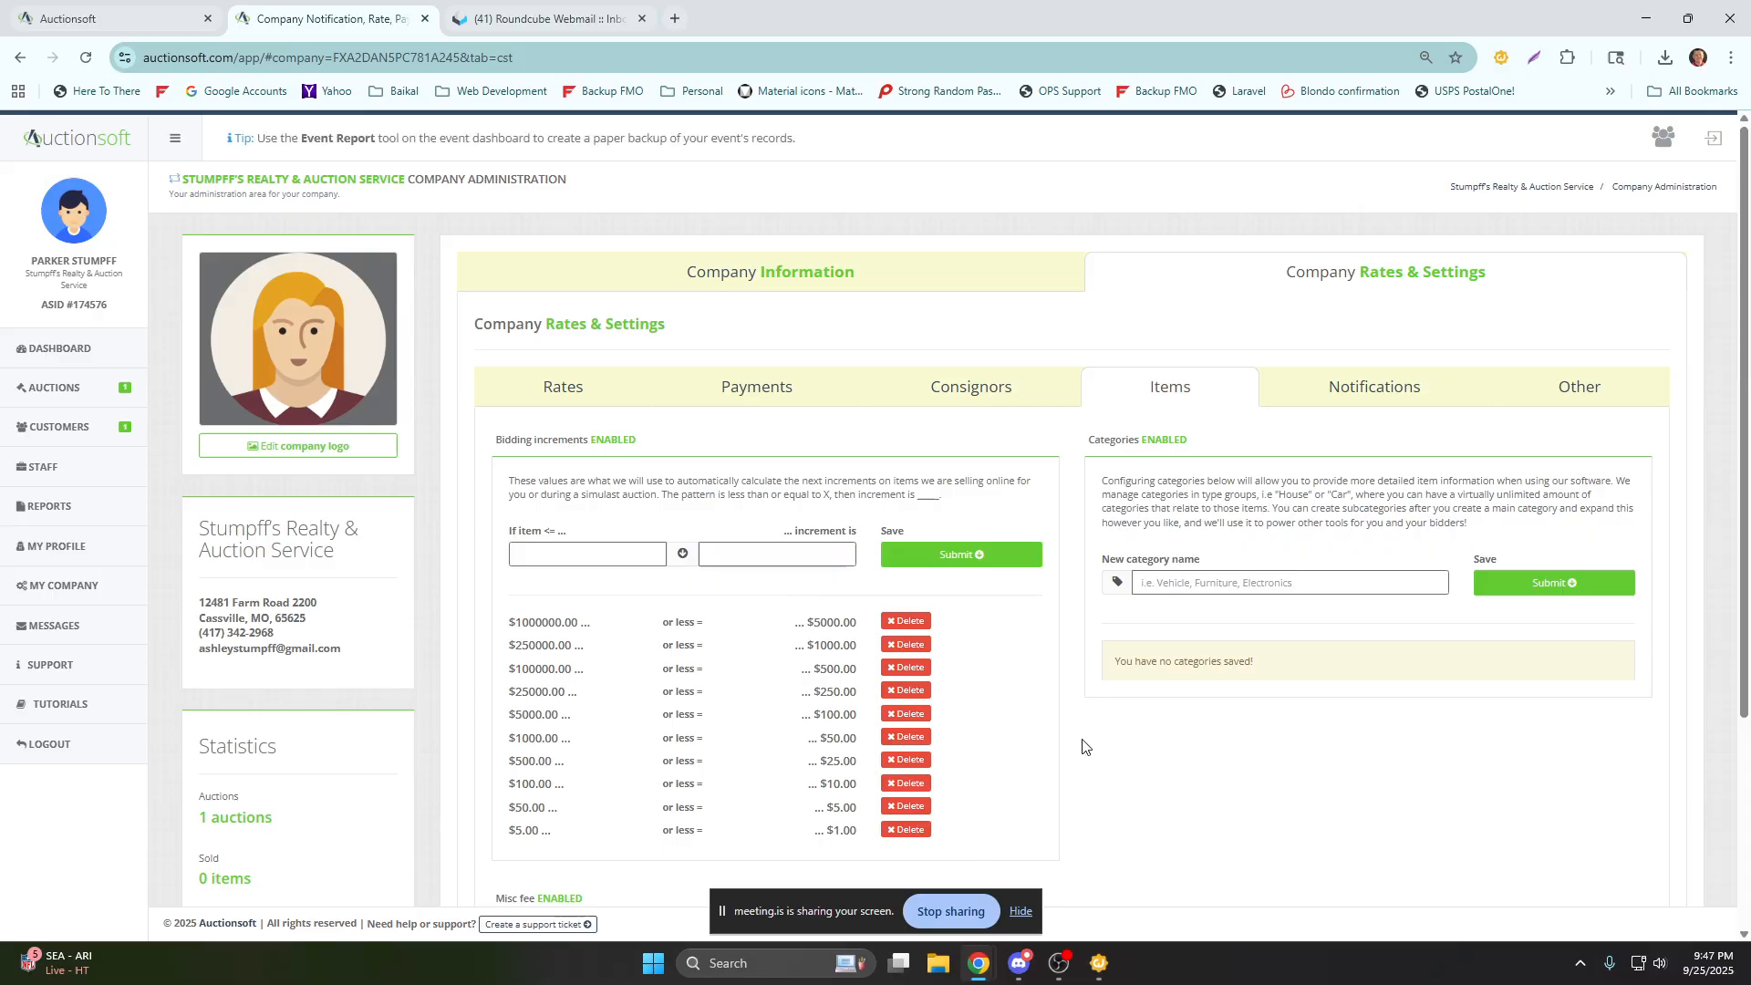
scroll(1085, 748, "down", 2)
scroll(1088, 747, "down", 2)
scroll(1088, 747, "up", 4)
left_click(1414, 401)
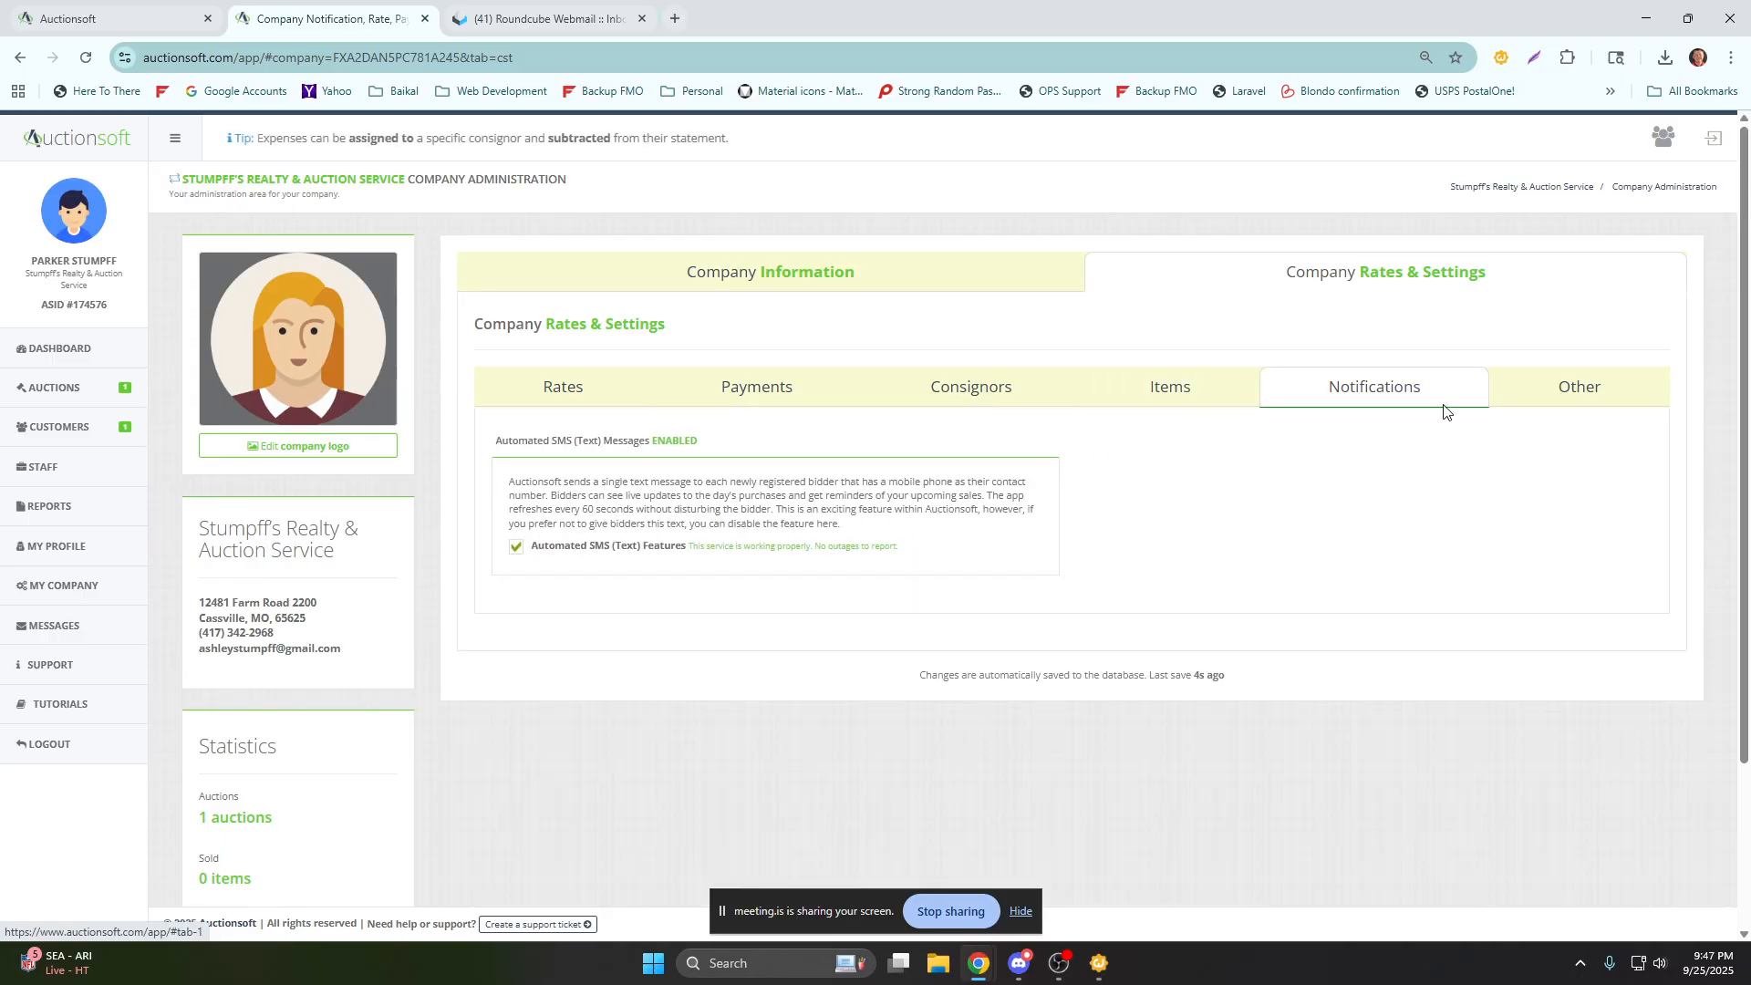
In the company's Other settings, add Facebook and AuctionZip as marketing channels under Advertising Tracking.
left_click(1567, 406)
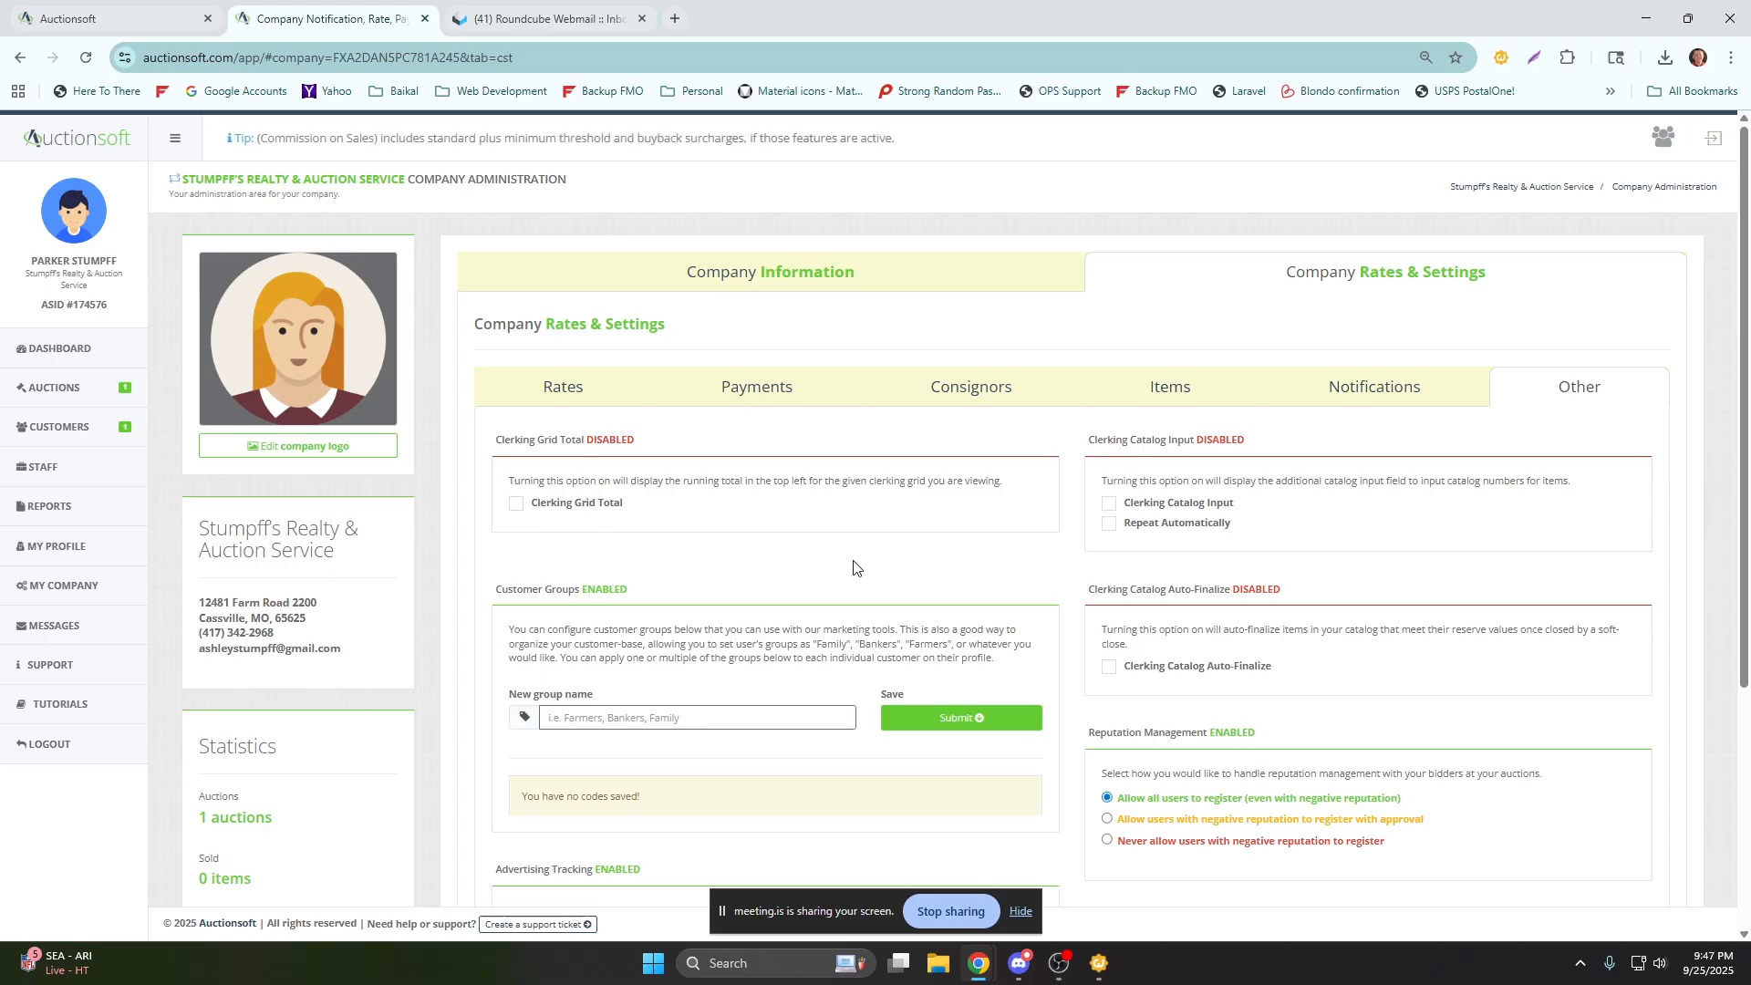
scroll(1066, 563, "down", 1)
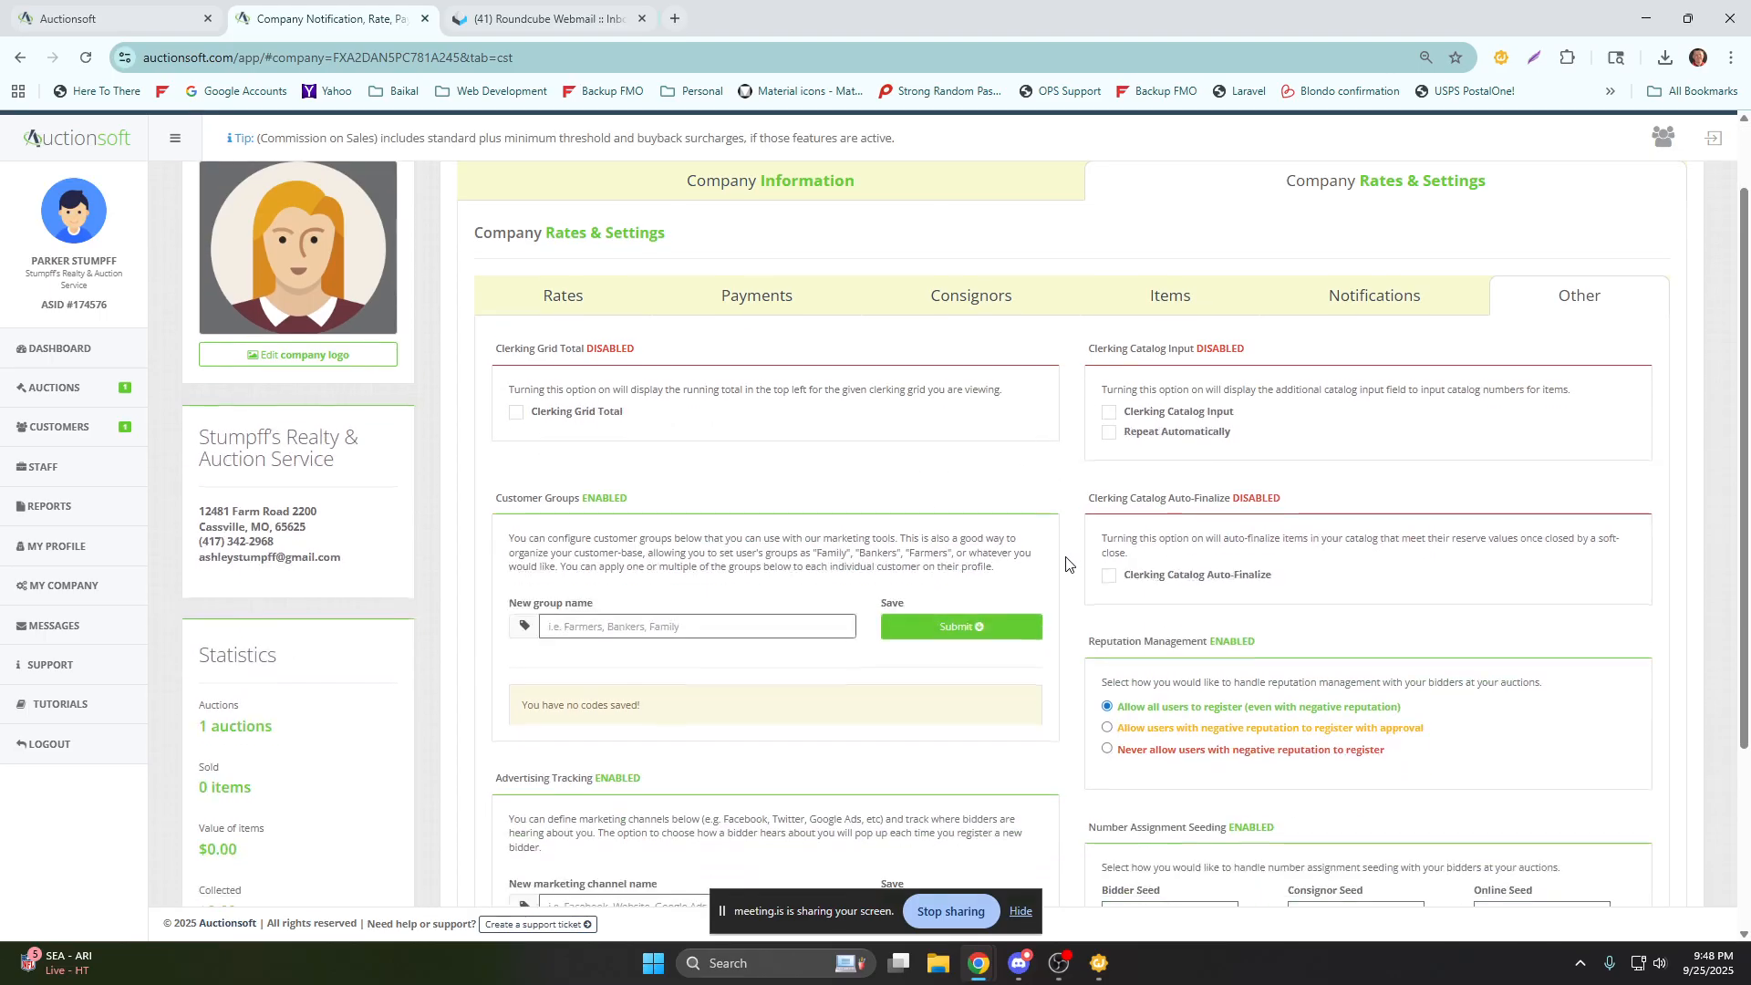
scroll(1066, 563, "down", 2)
left_click(584, 725)
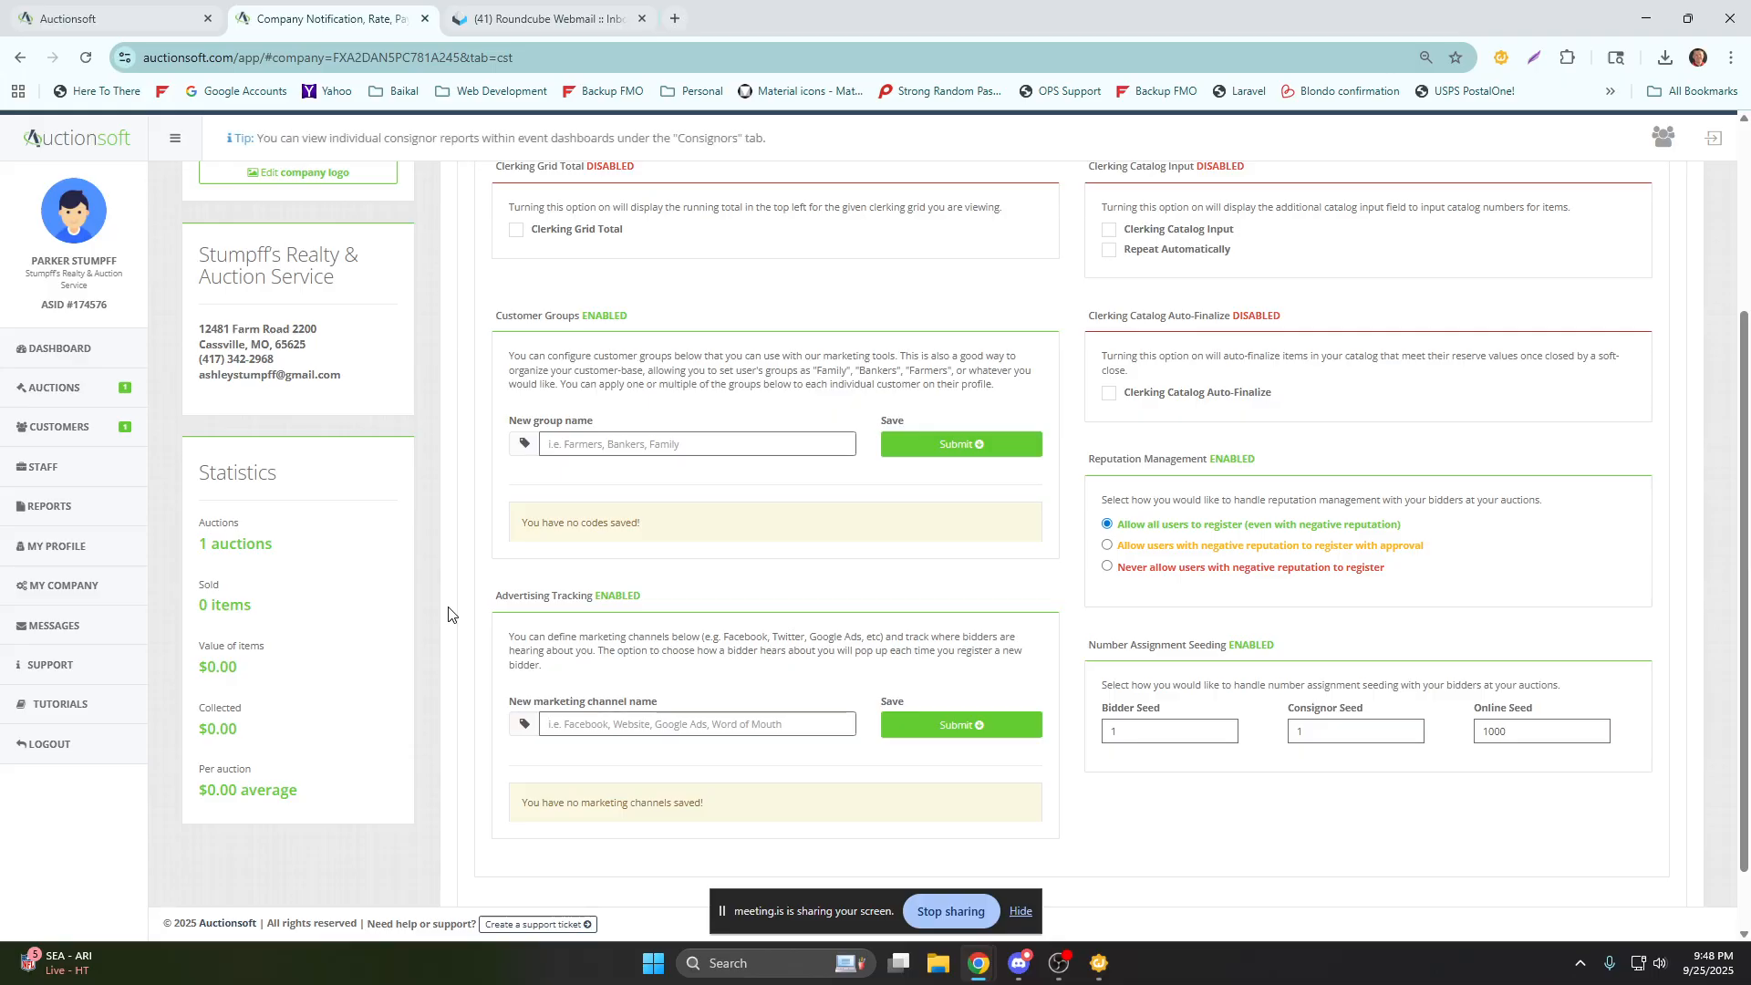
type("Facebook")
key("Return")
type("Auctio")
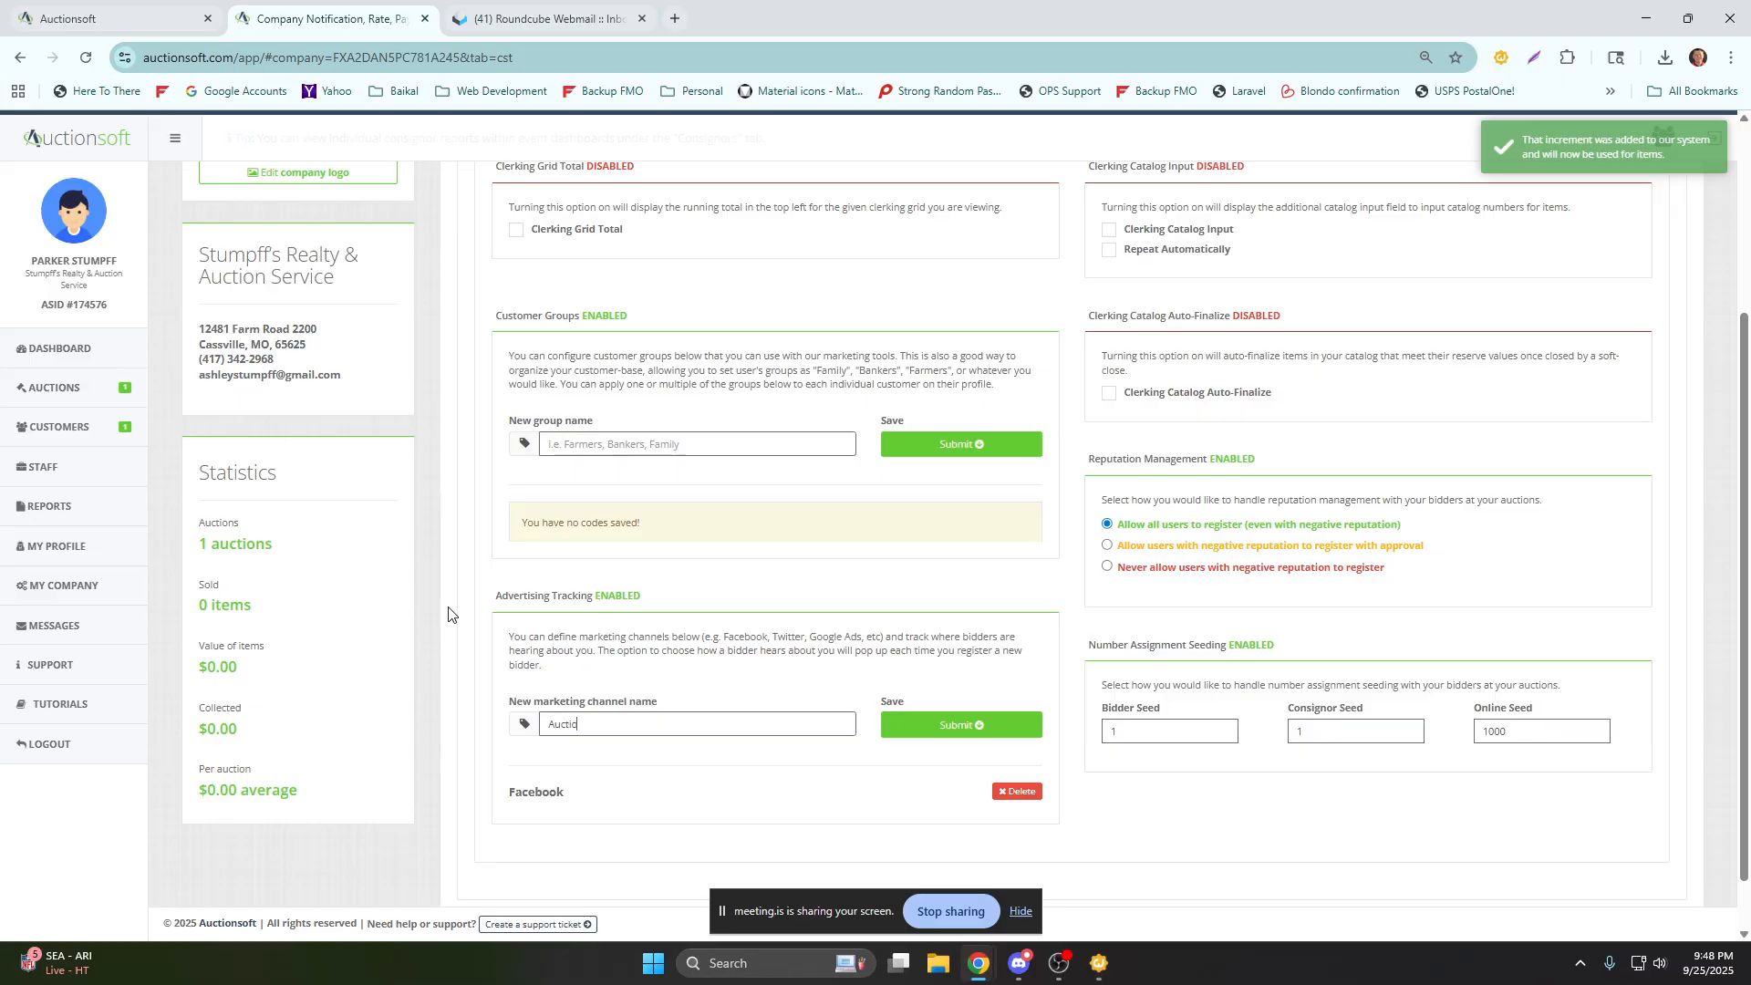
type("nZip")
key("Return")
Add Craigslist and Website as marketing channels under Advertising Tracking.
type("Craigslist")
key("Return")
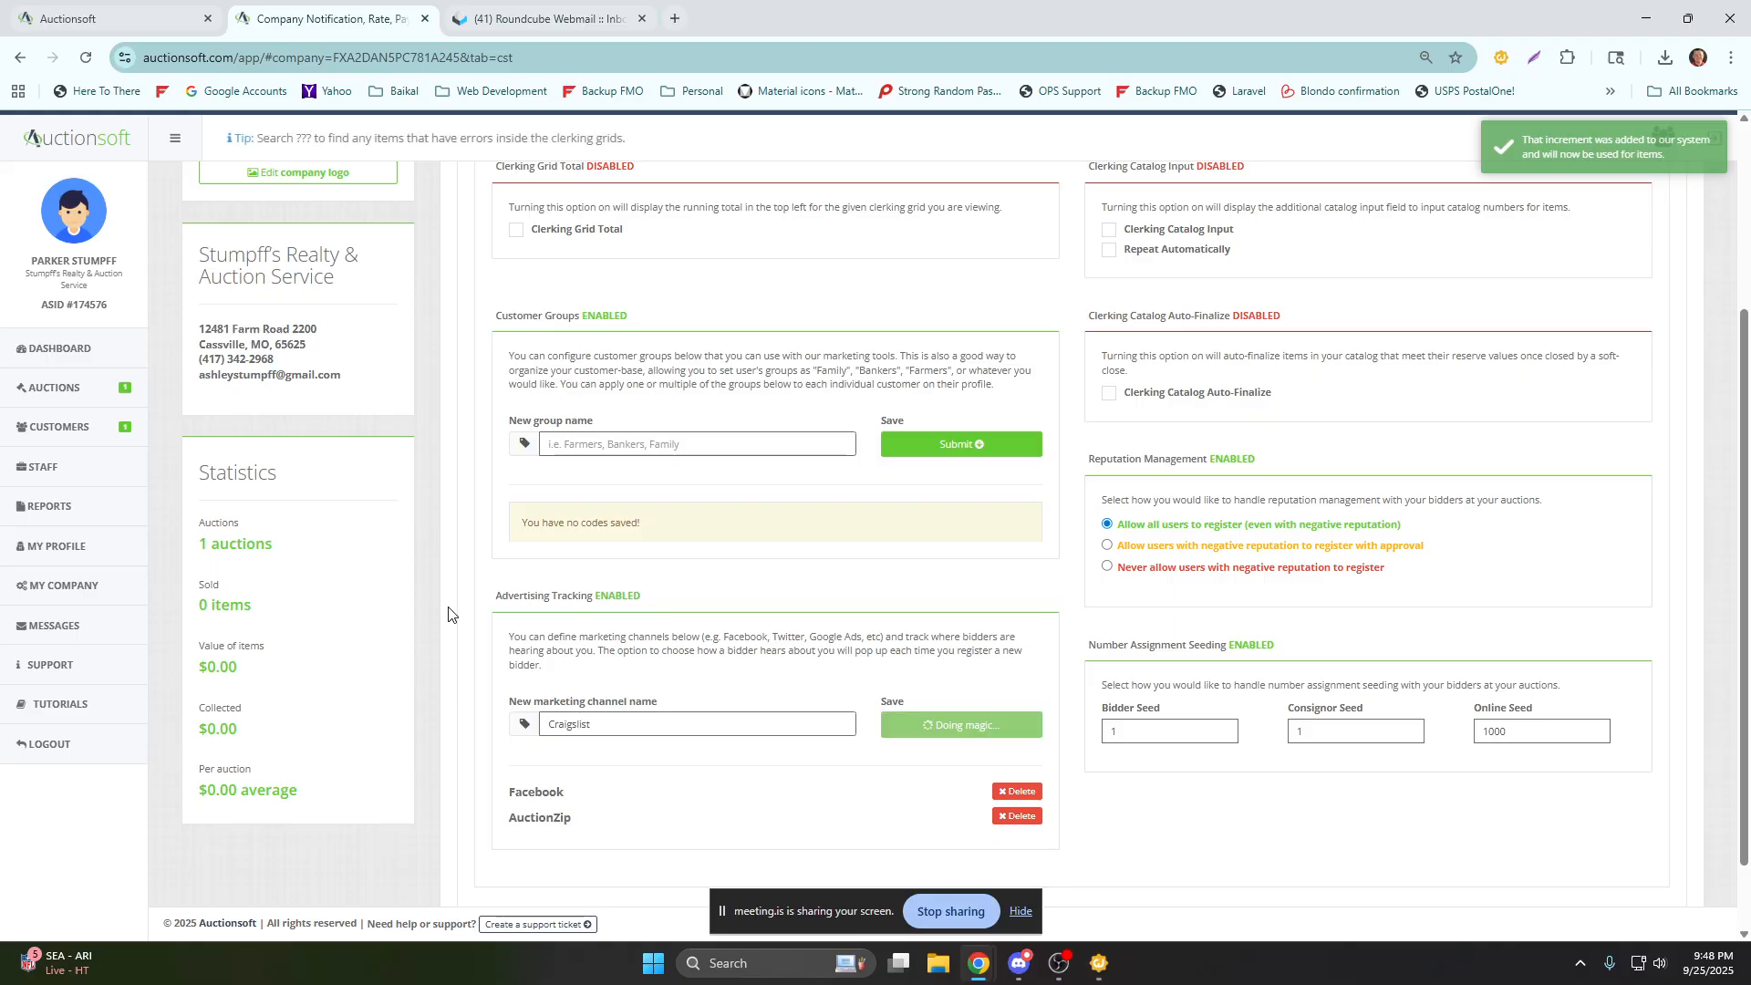
type("Website")
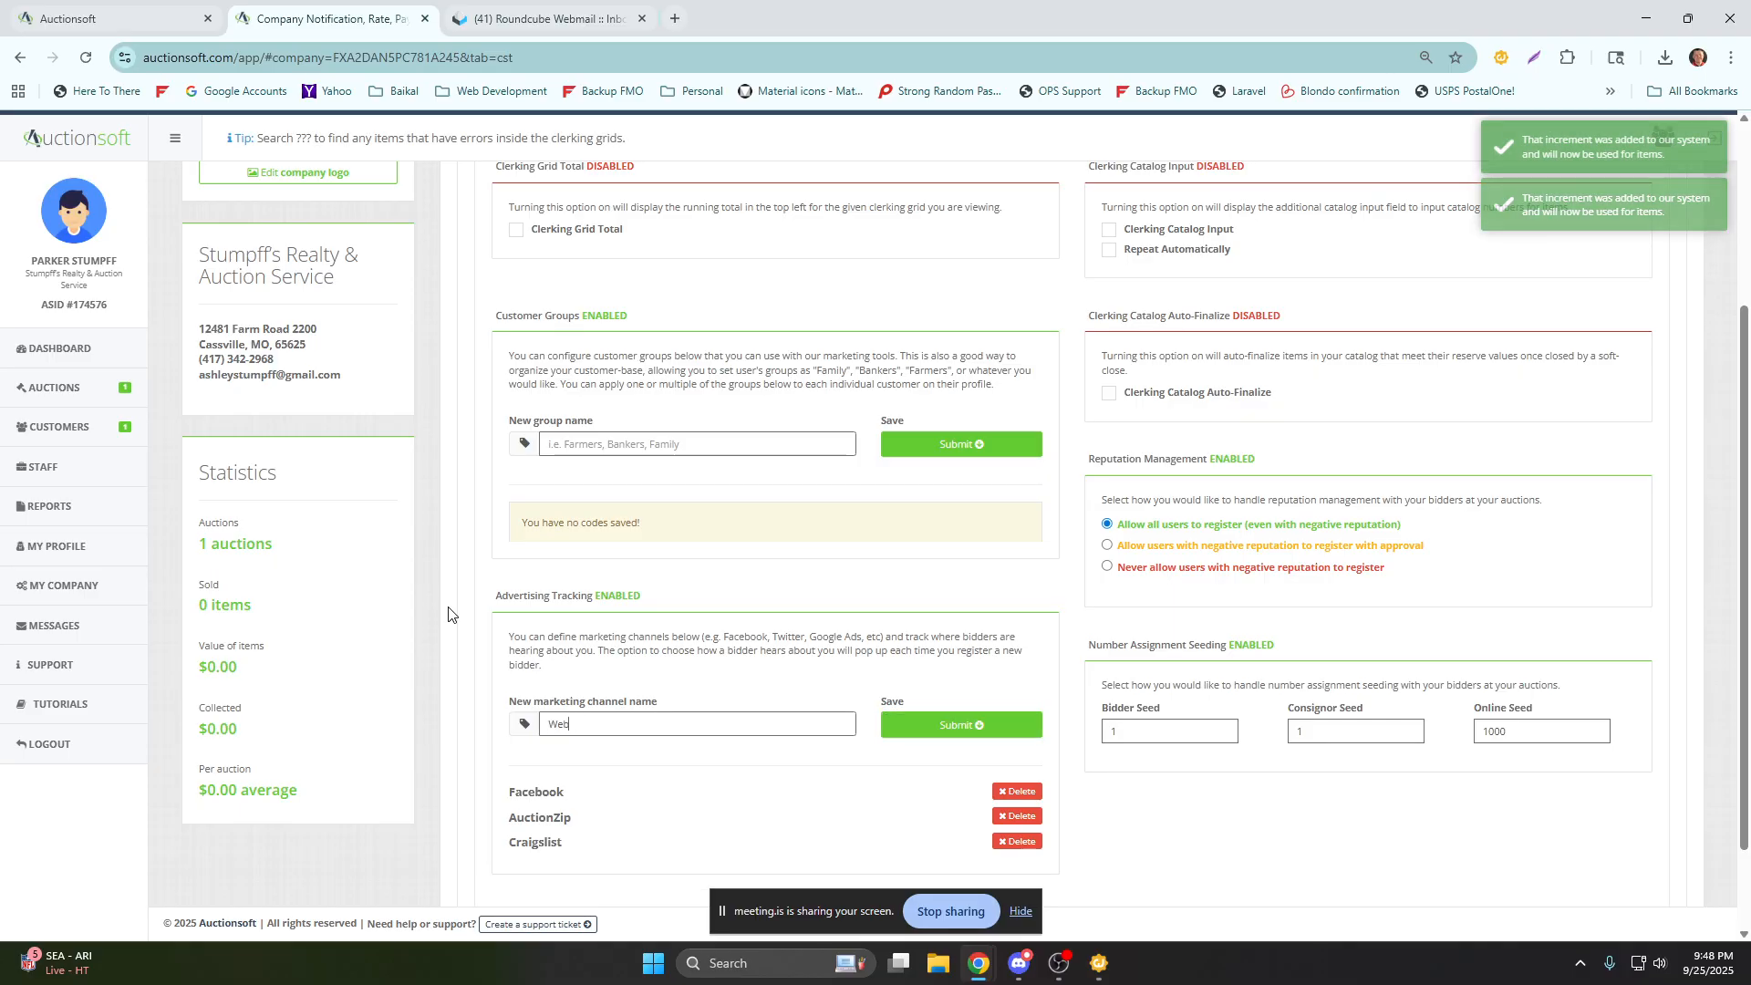
key("Return")
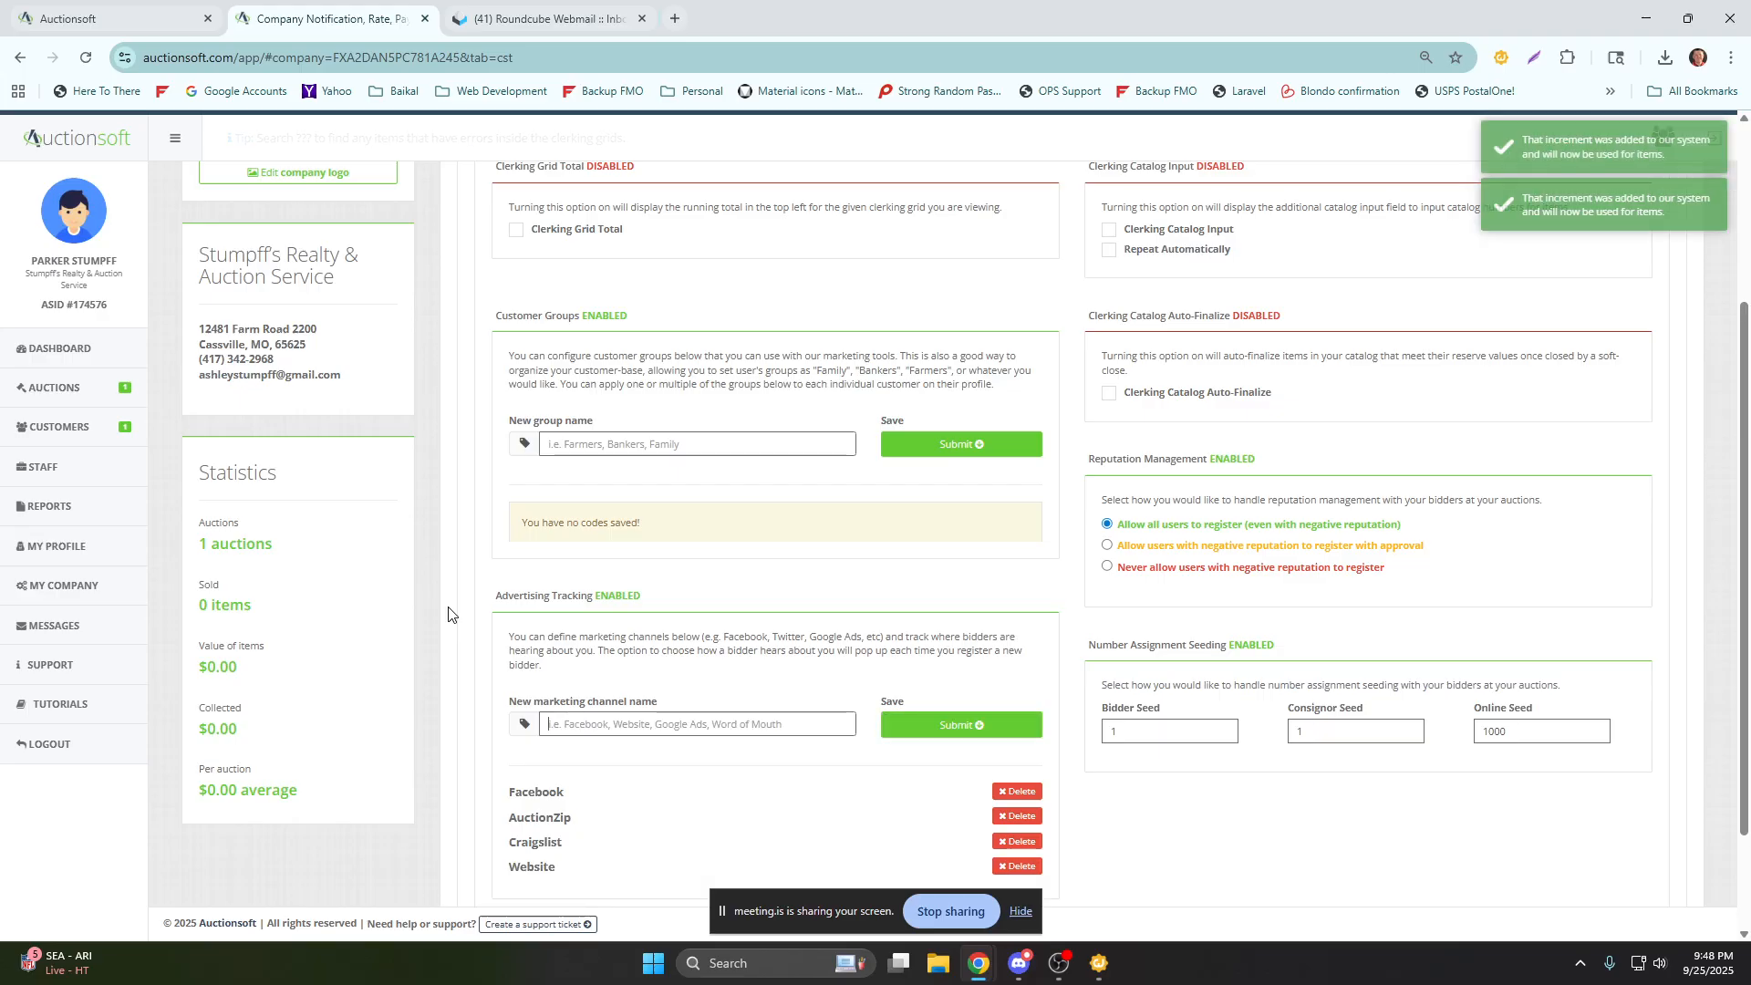
Enter "Word of Mount" as a new Advertising Tracking marketing channel and submit it.
type("Word of Mount")
key("Return")
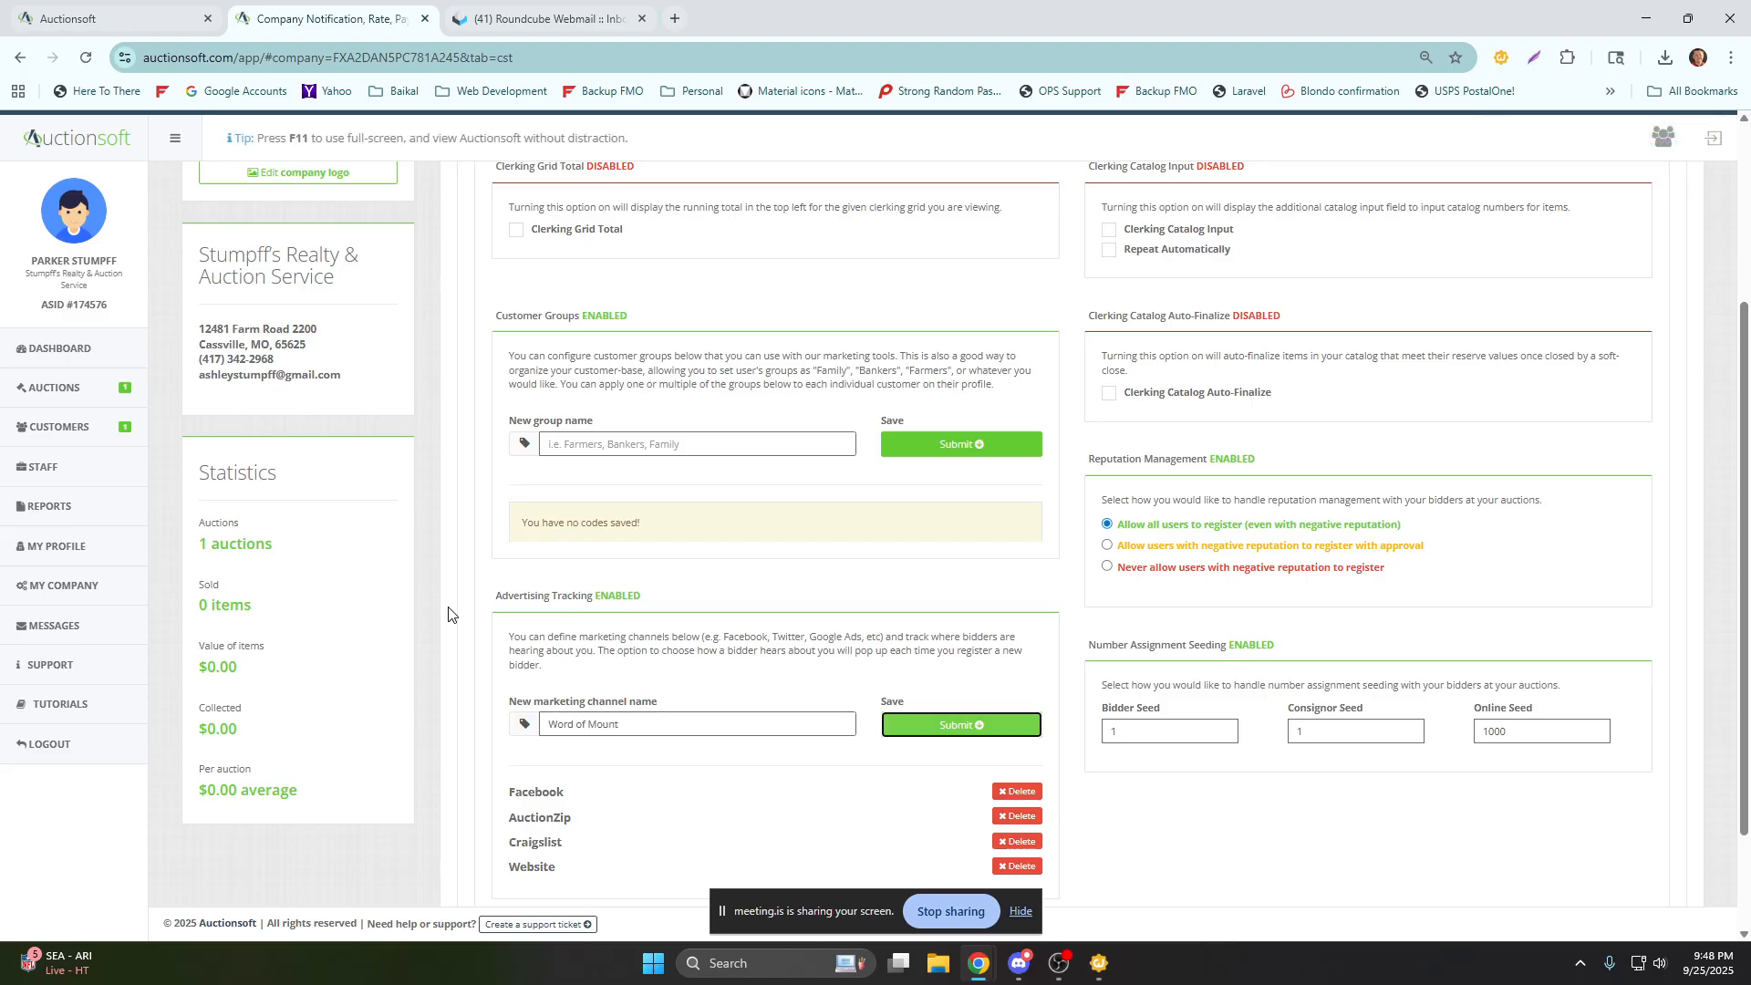
Add Sign, email and bill boards as marketing channels under Advertising Tracking.
type("Sign")
key("Return")
type("email")
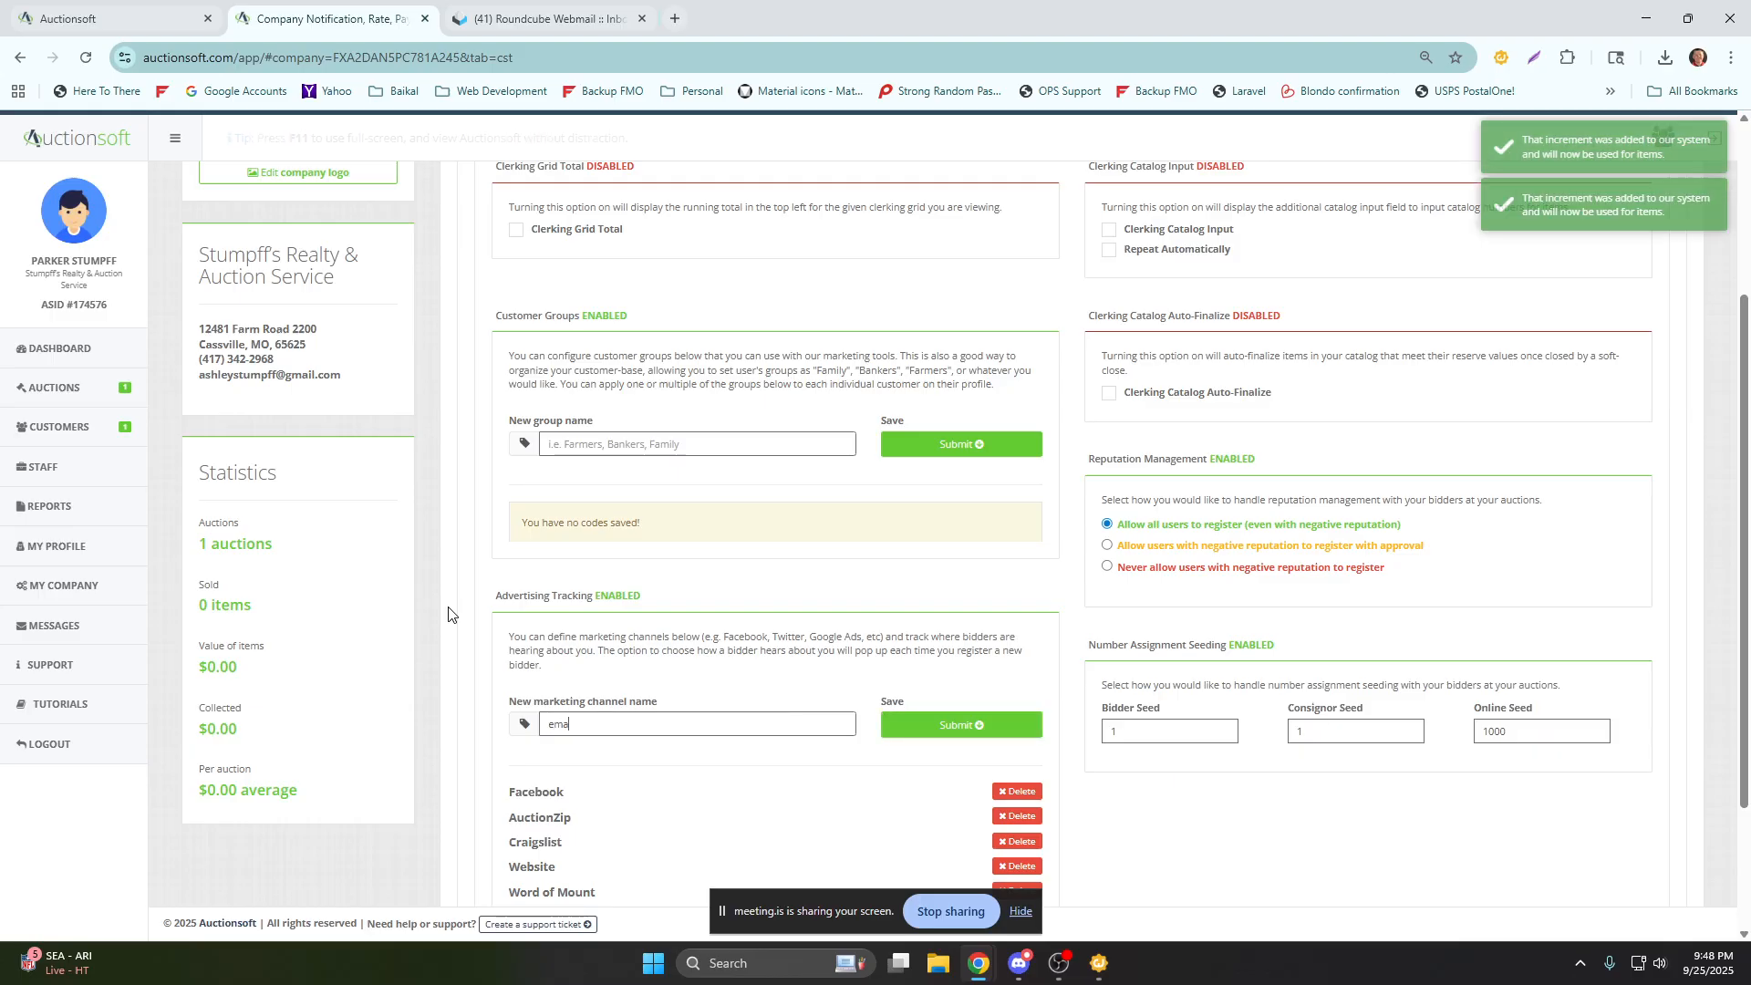
key("Return")
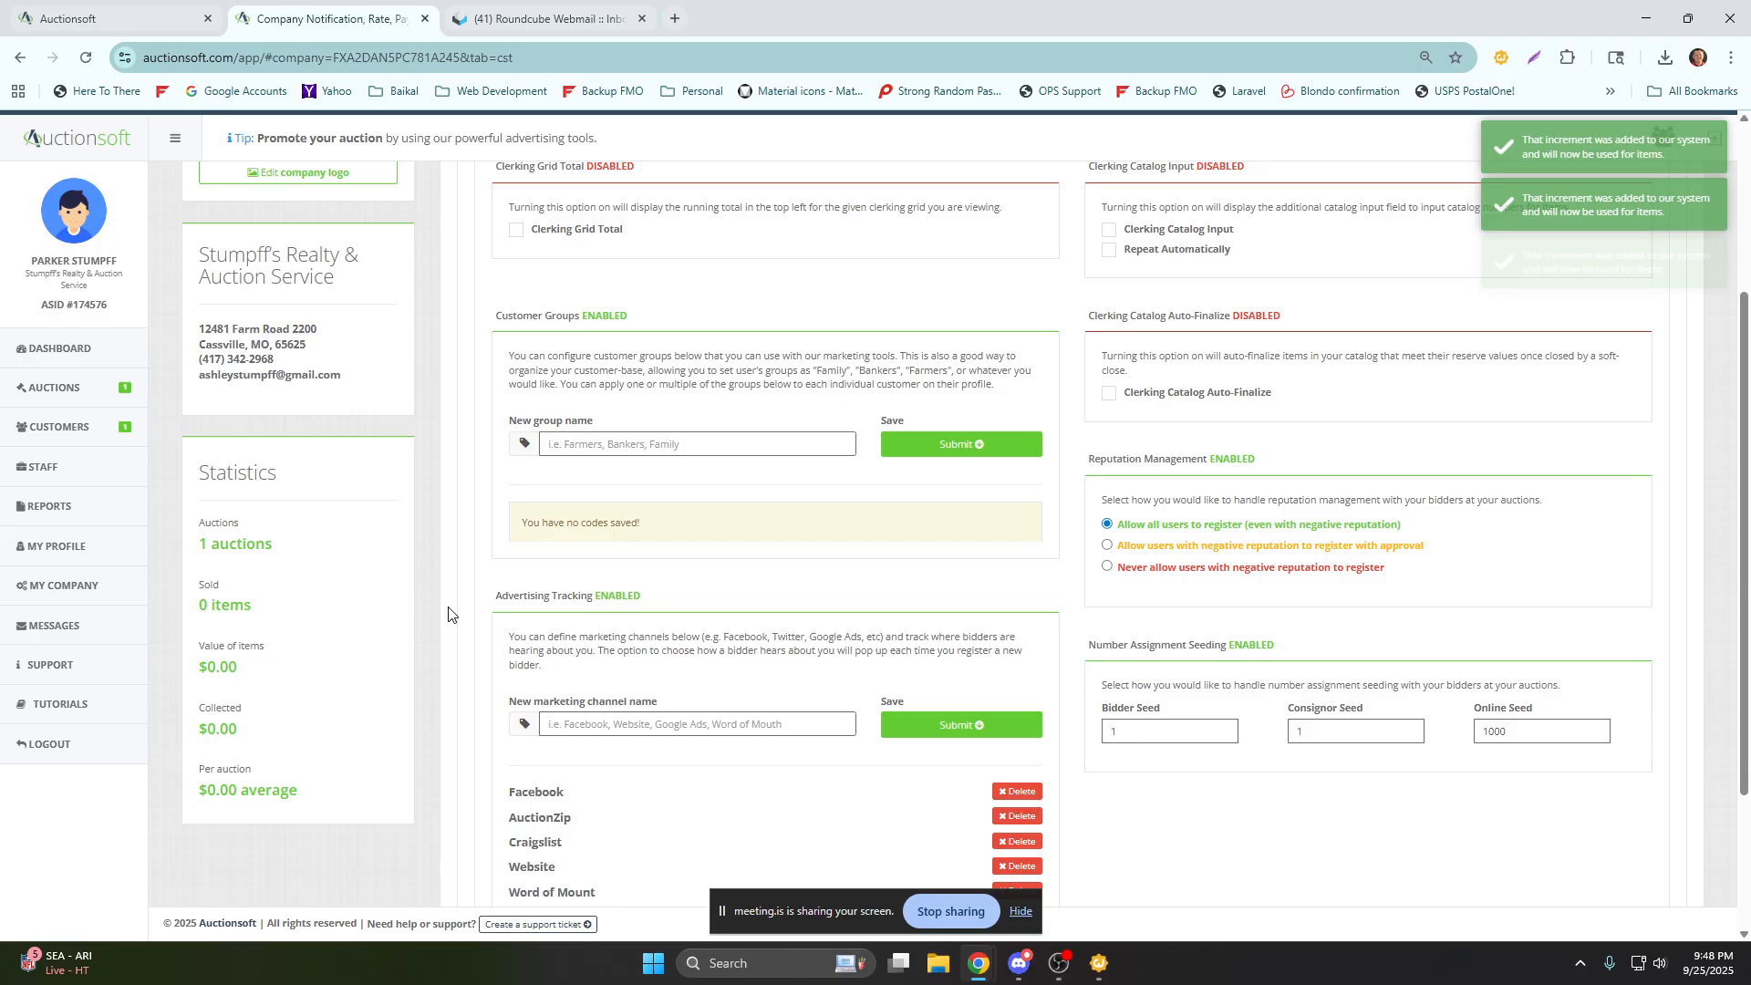
scroll(448, 602, "down", 3)
type("b")
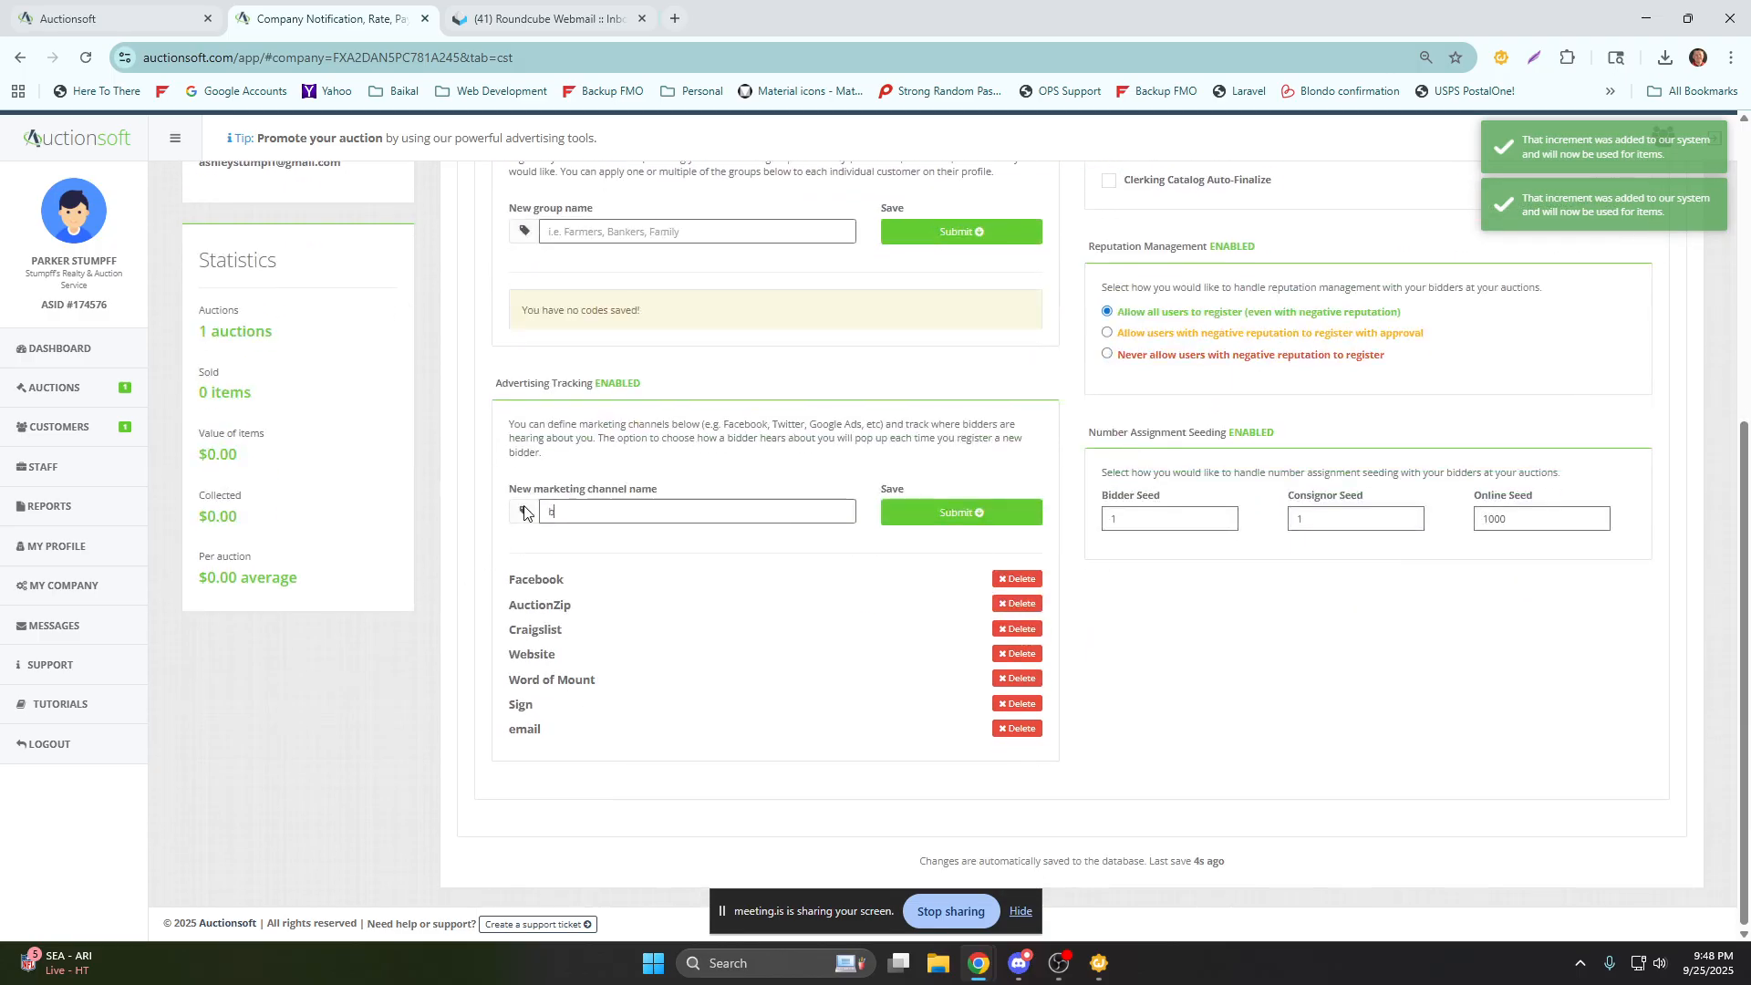
type("ill boards")
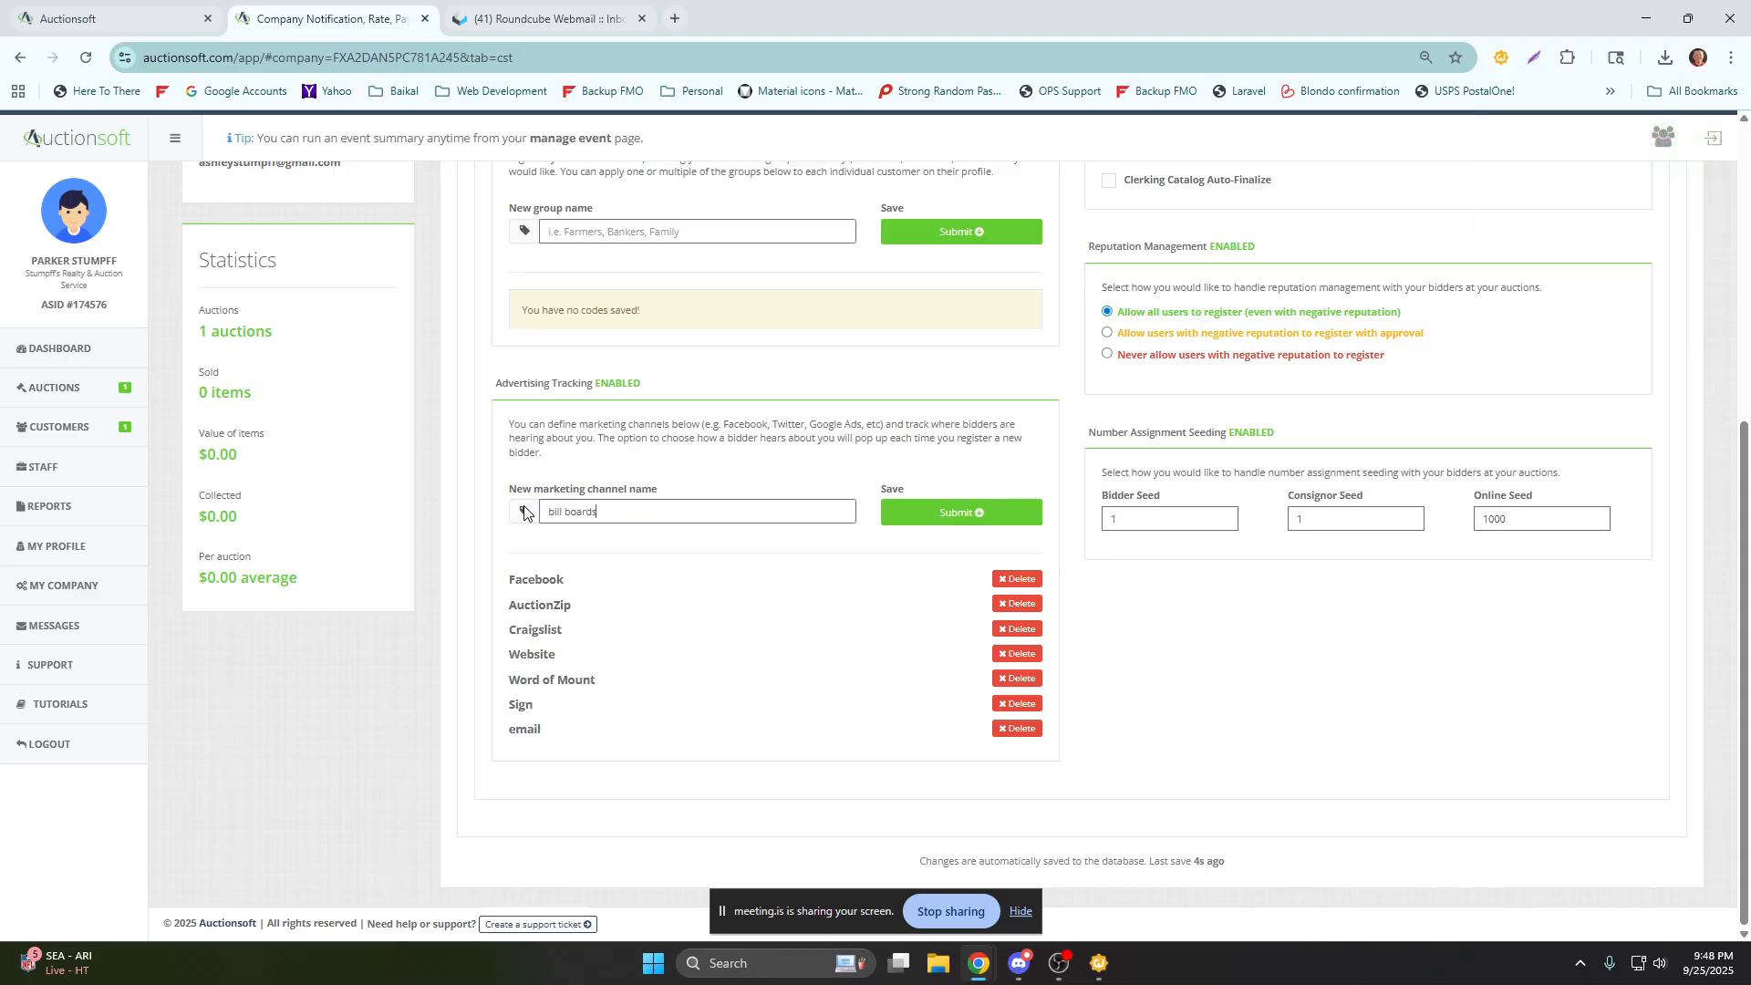
key("Return")
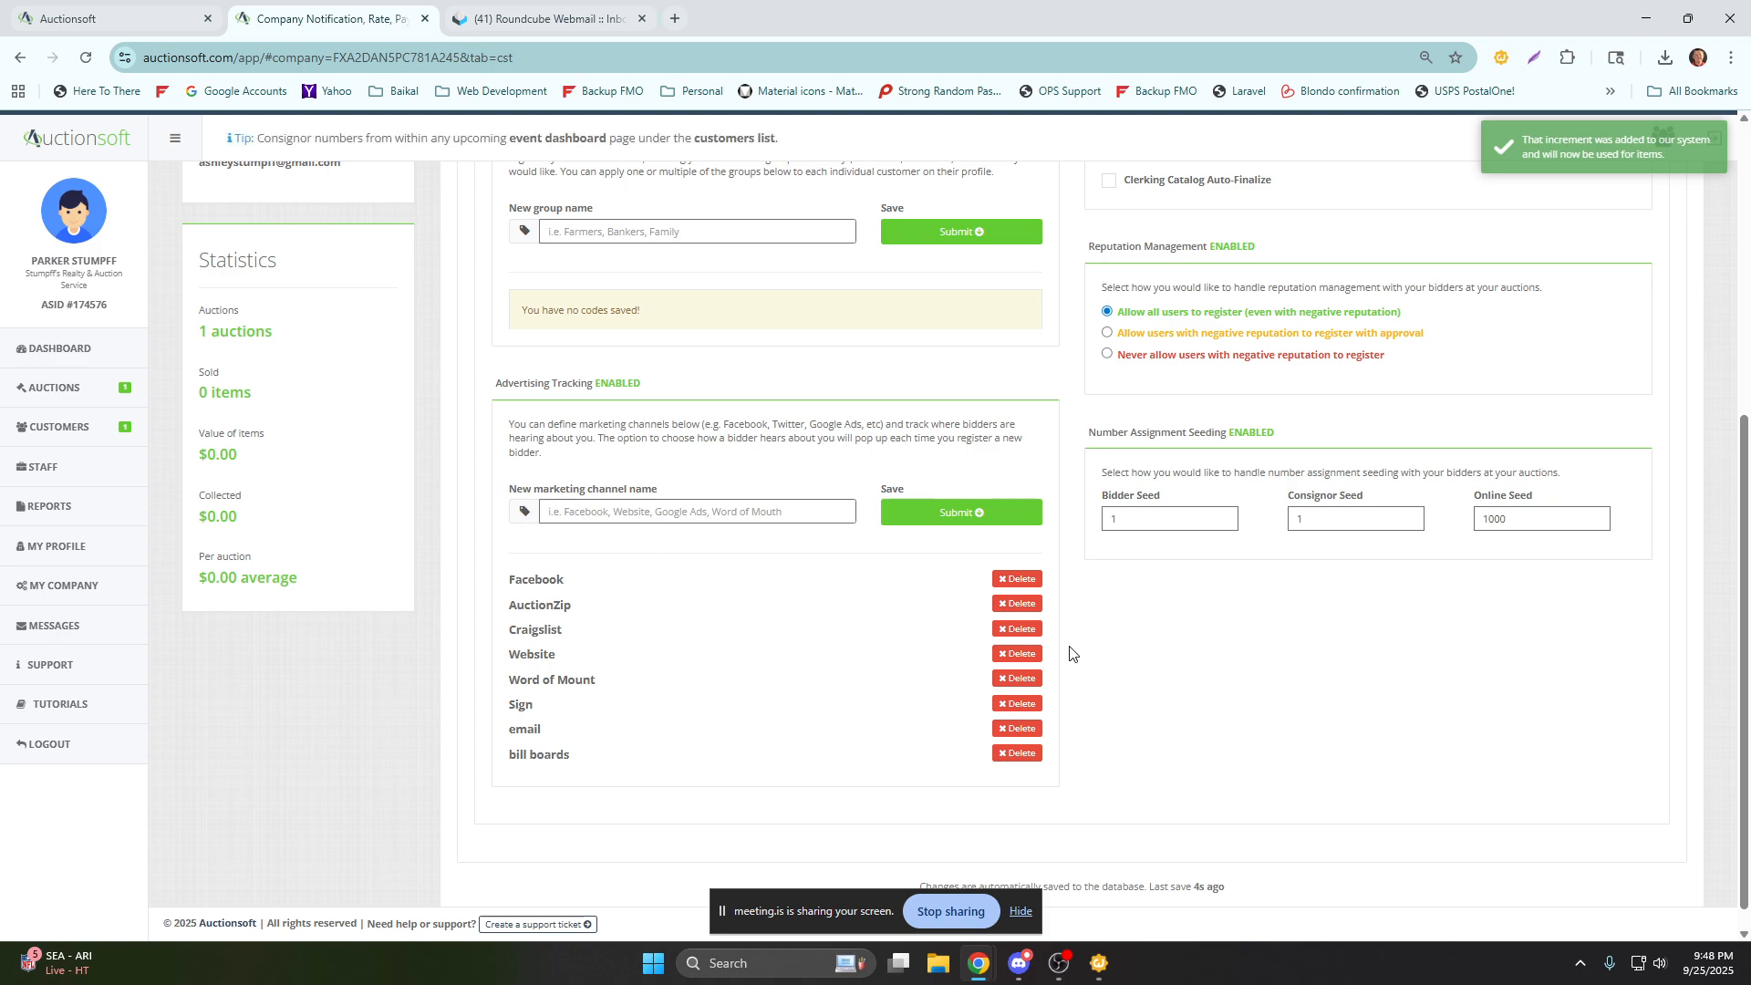
Examine the Number Assignment Seeding settings, including the Consignor Seed, among the company's Other settings.
scroll(1070, 653, "up", 1)
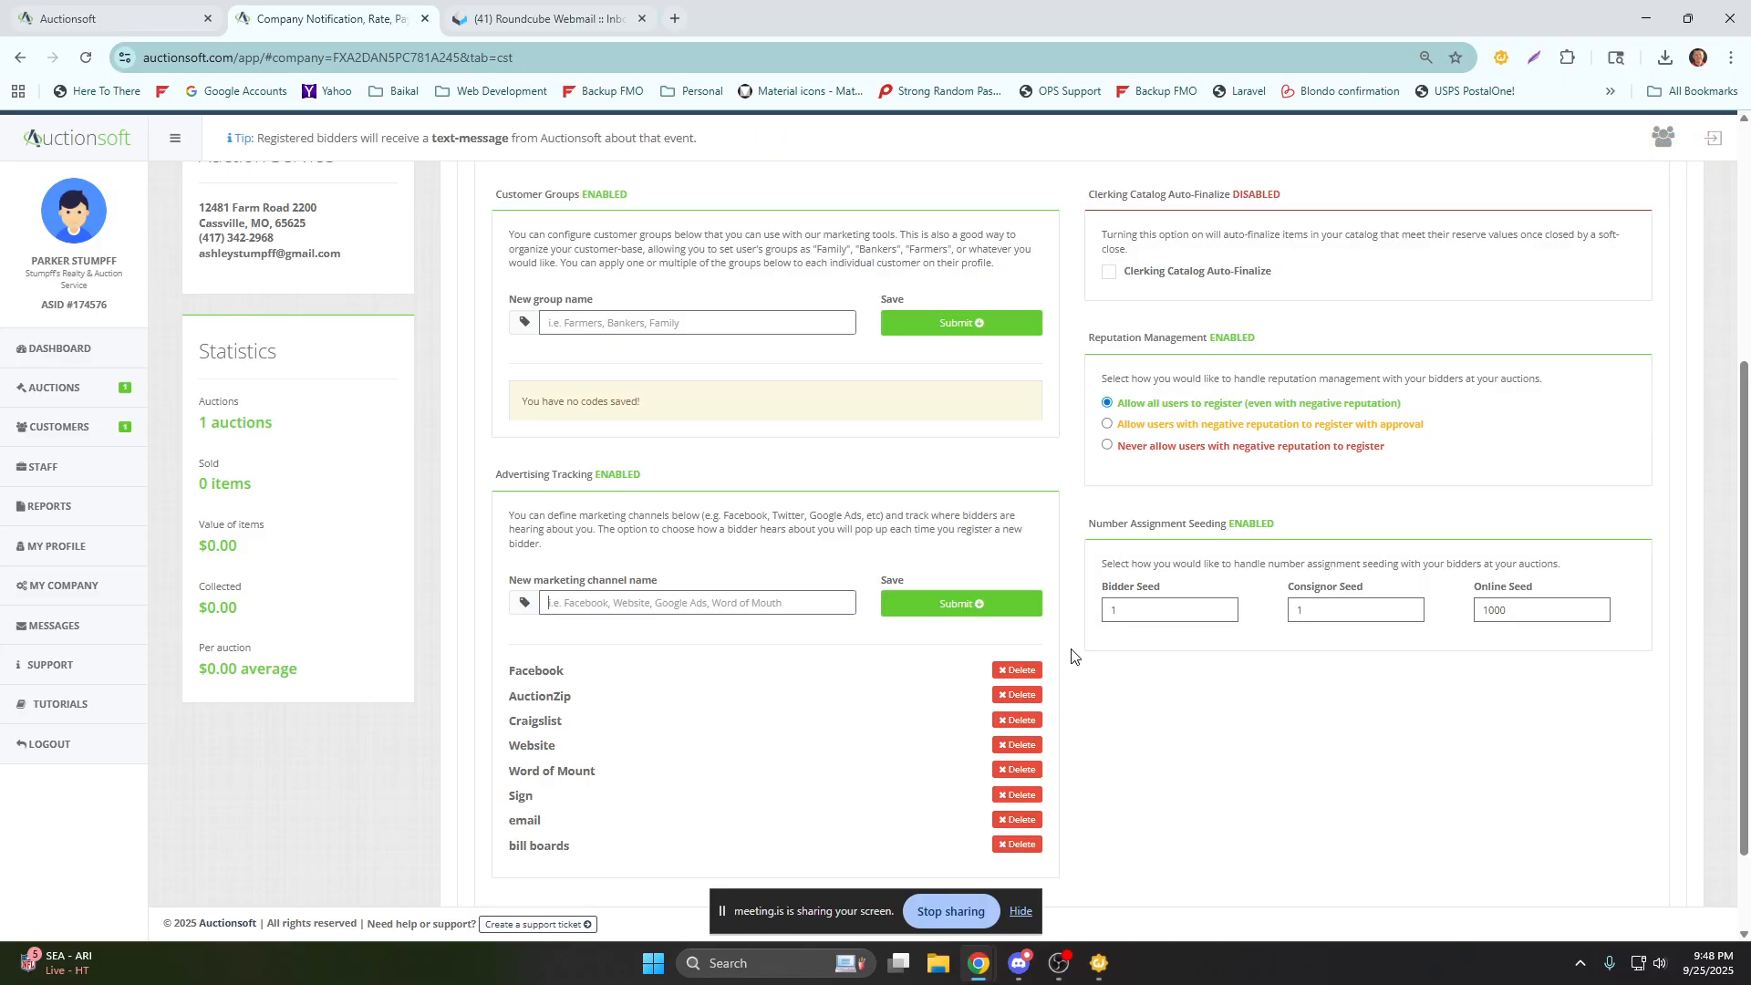
double_click(1300, 611)
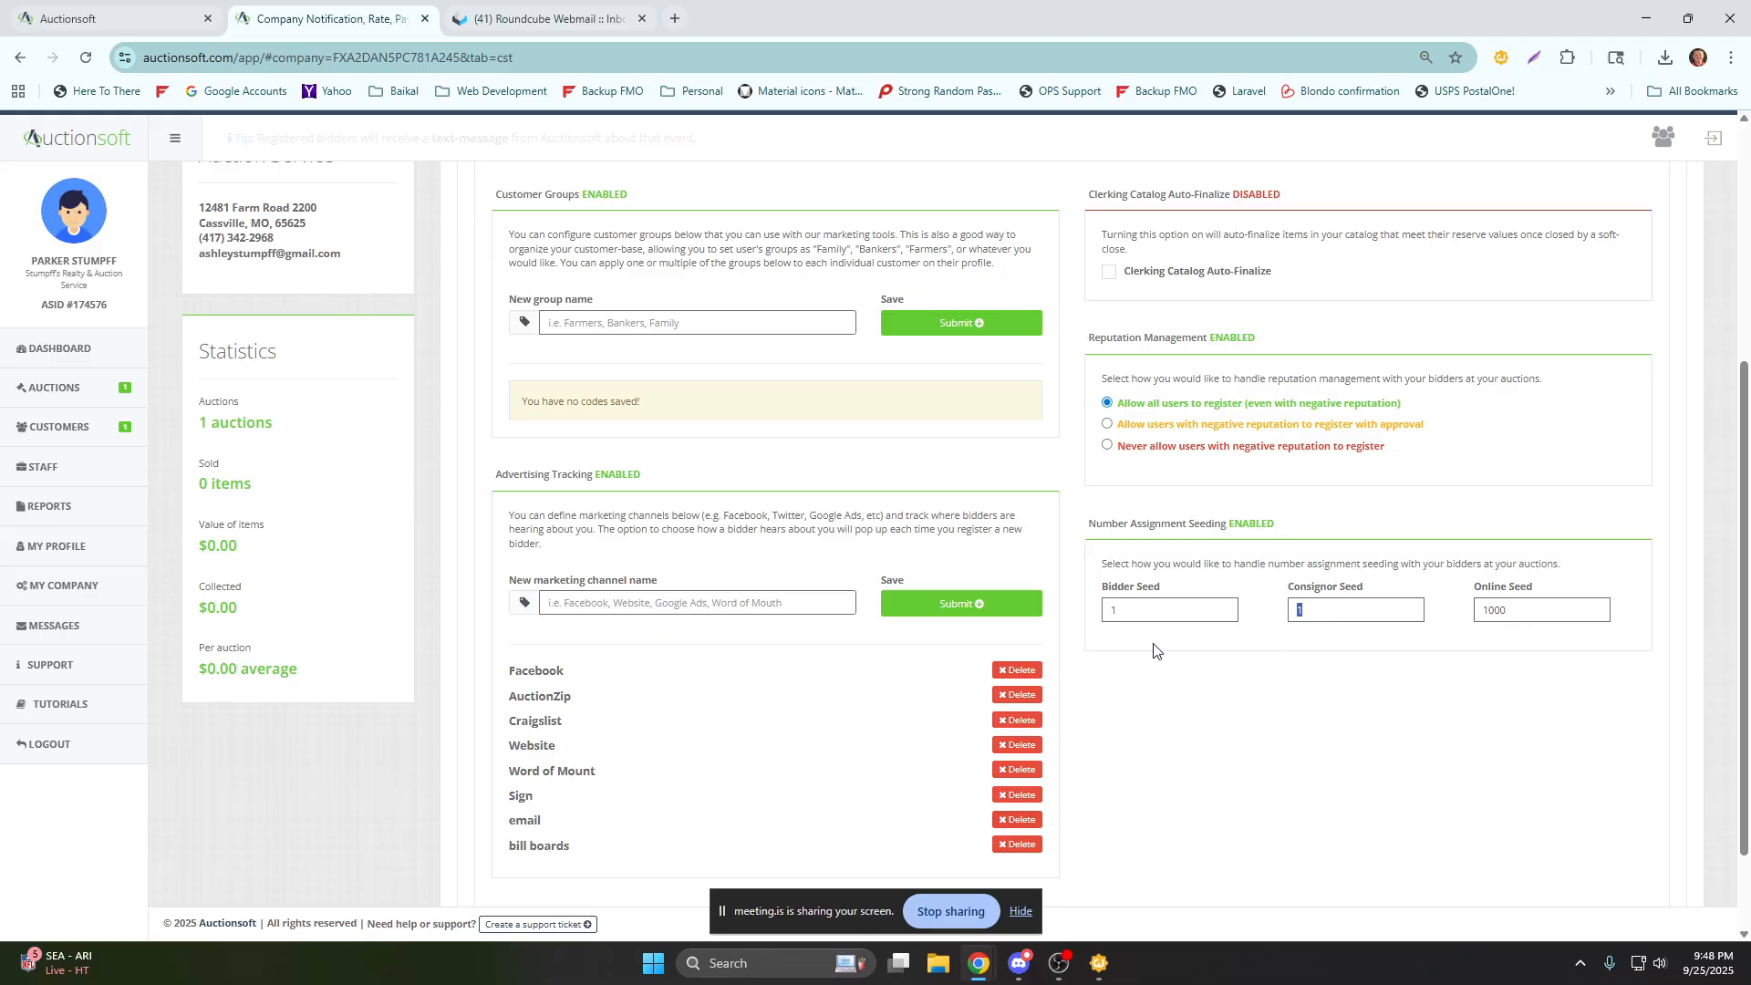
scroll(1077, 594, "up", 4)
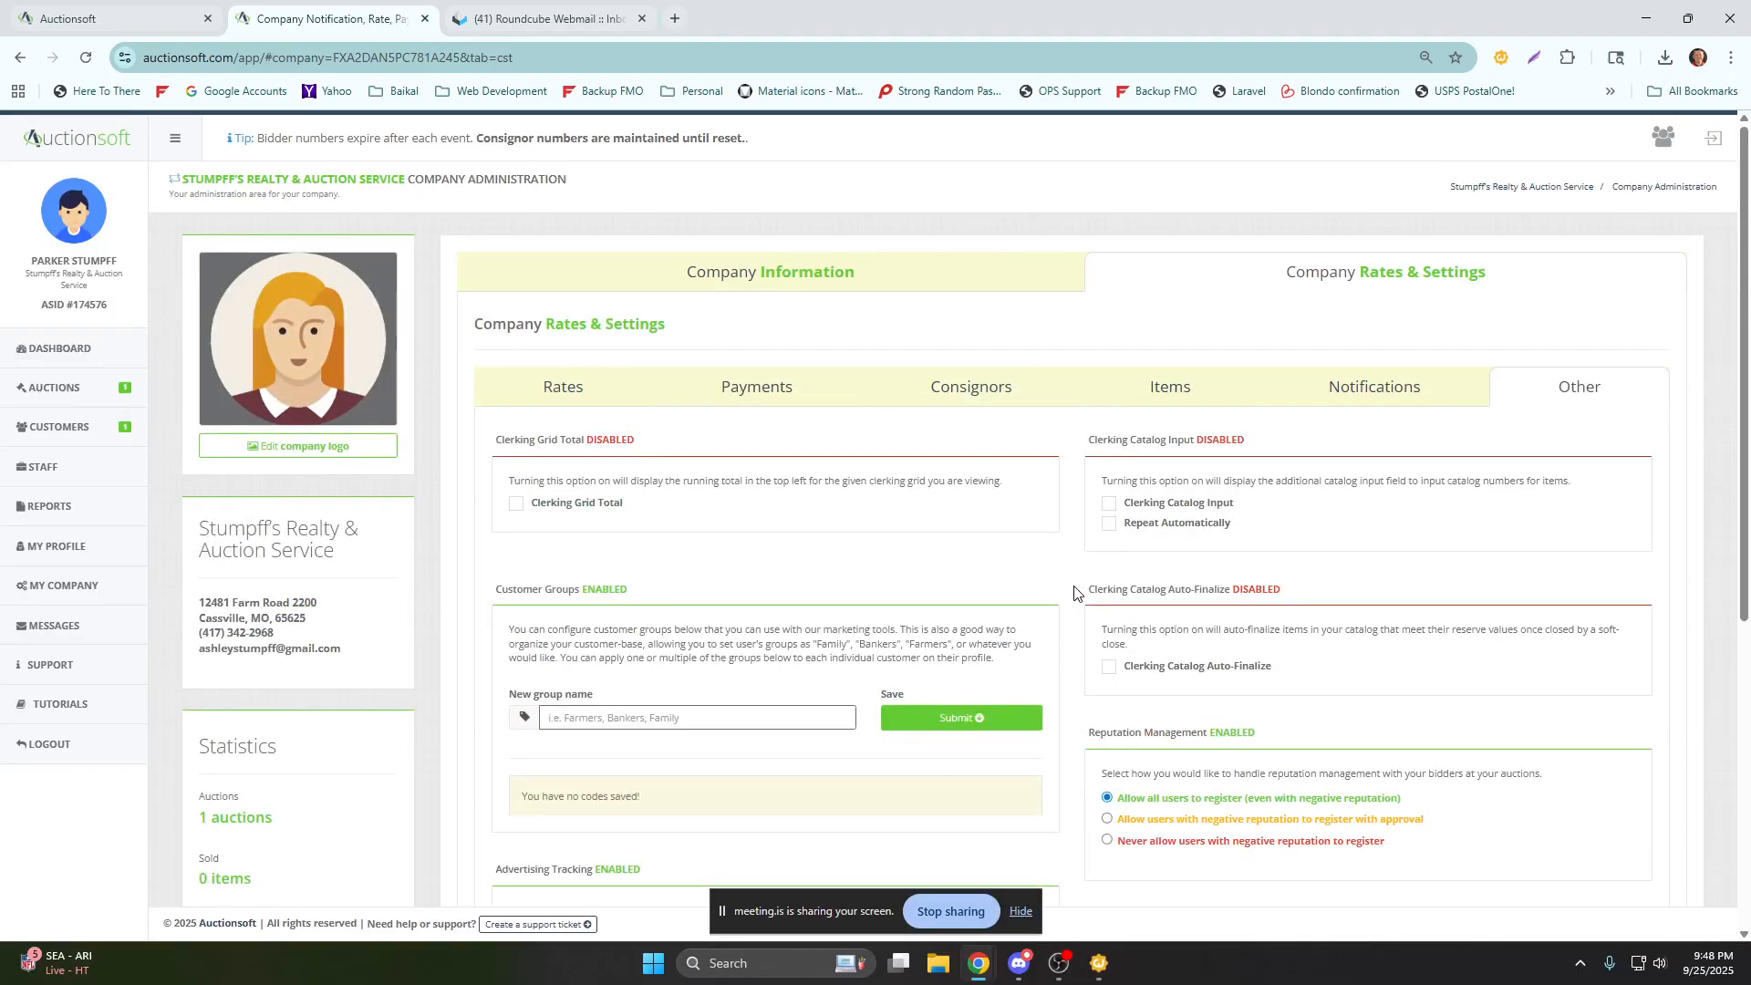
Open the Demo Sale from the future auctions for management and look over its Customers list.
left_click(63, 402)
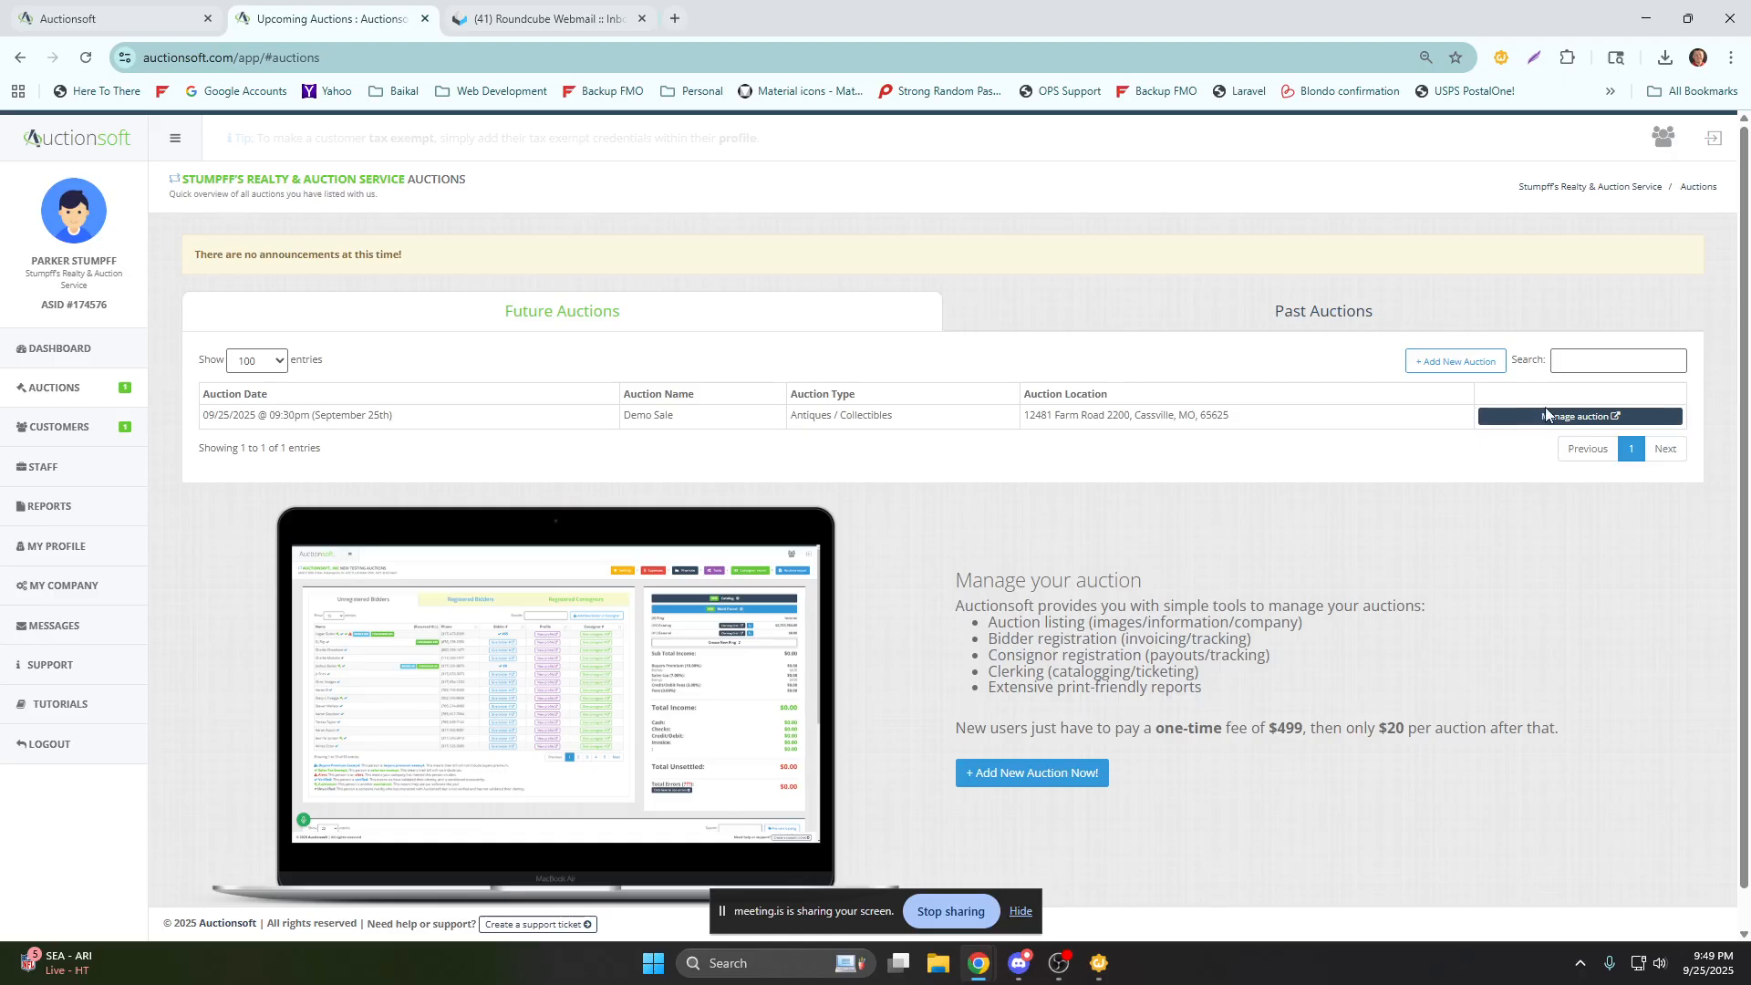
left_click(1575, 422)
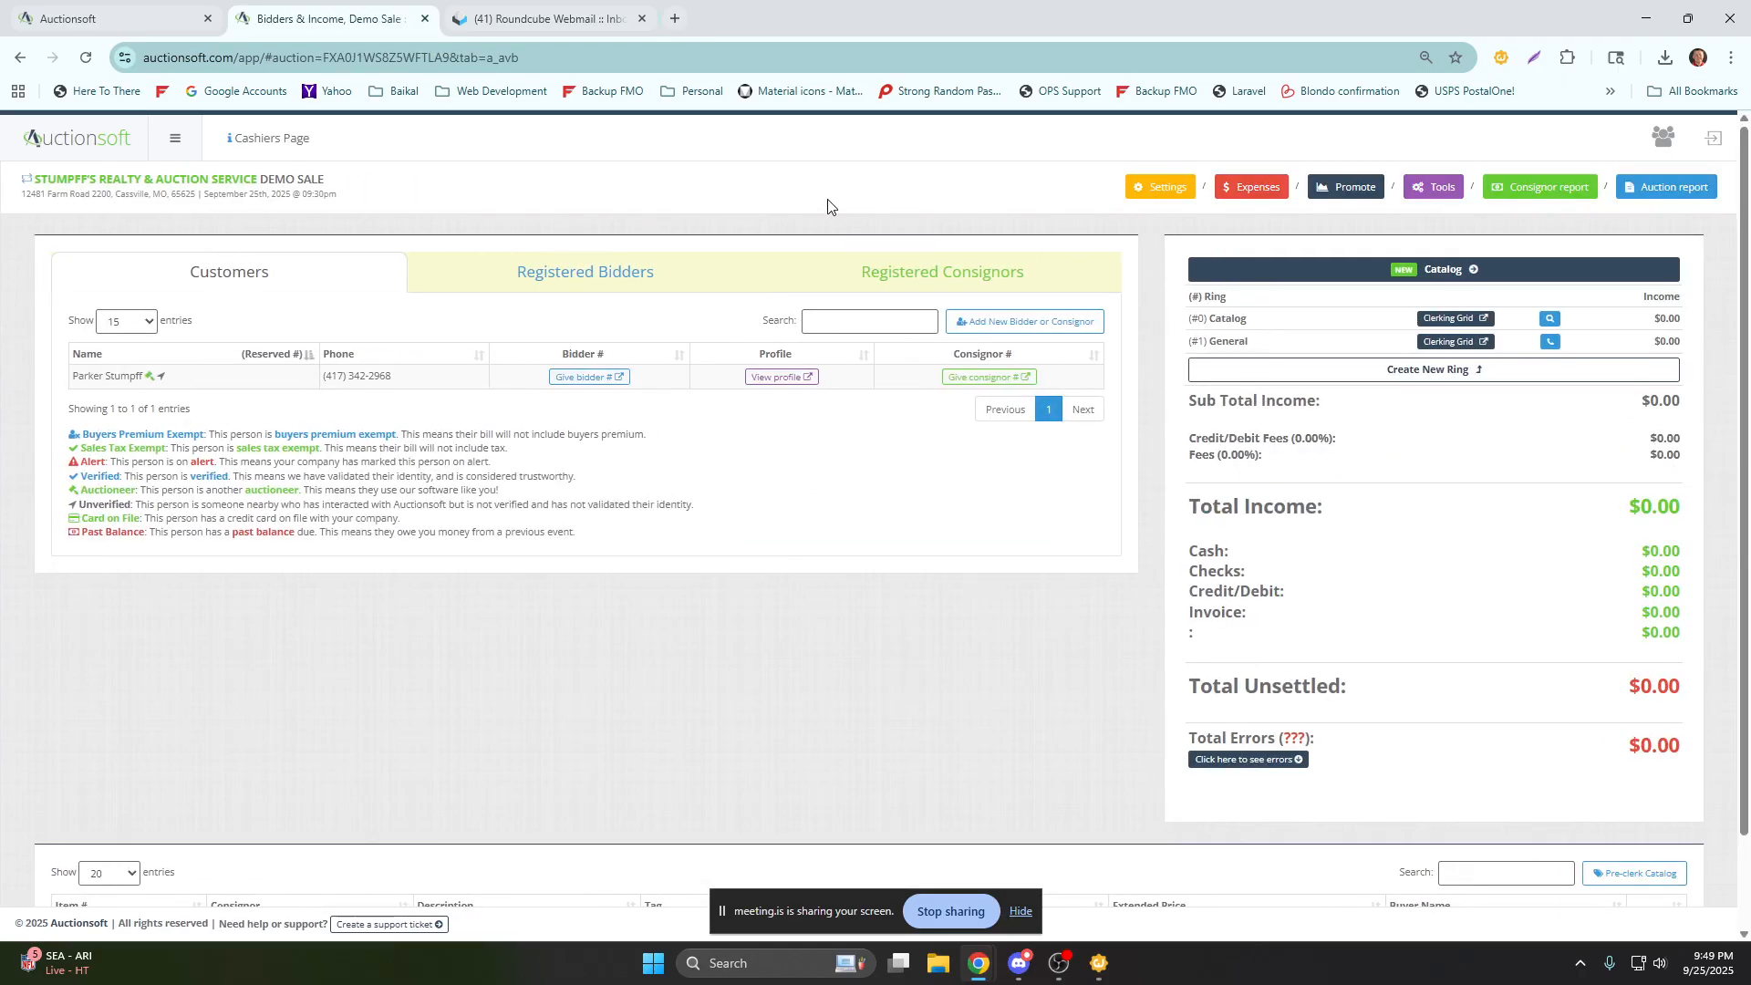
left_click_drag(309, 139, 228, 155)
left_click_drag(305, 281, 167, 294)
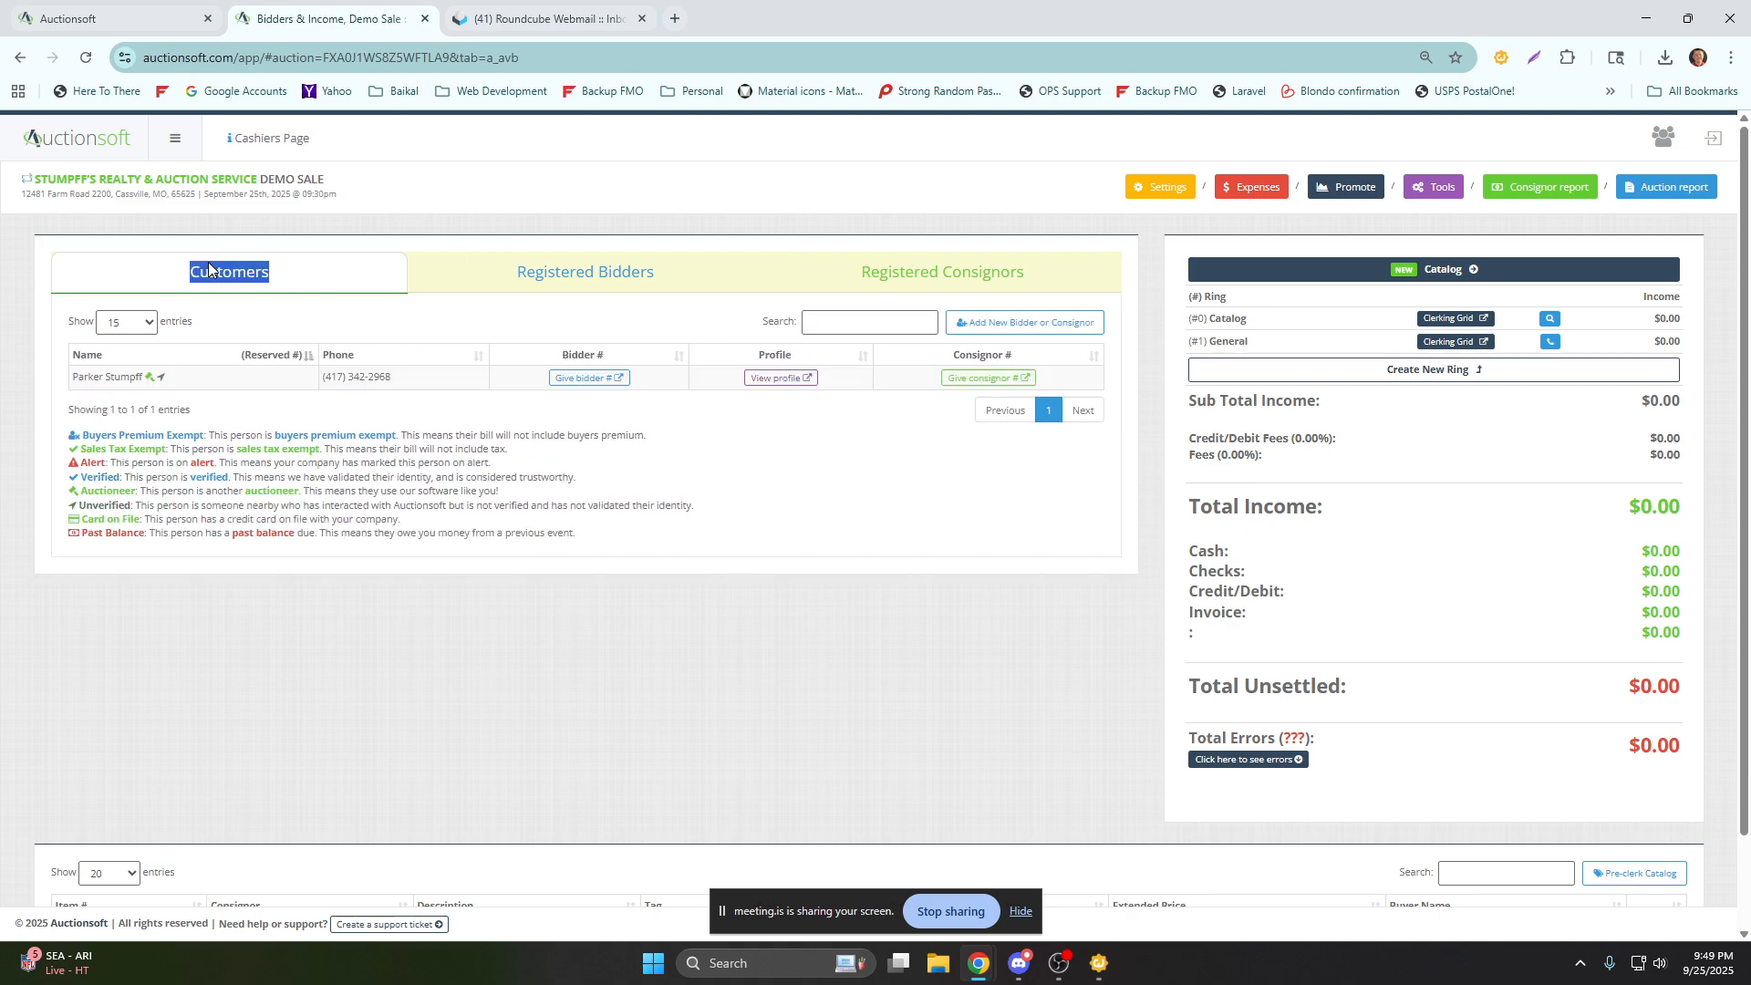
Look over the Demo Sale's Registered Bidders and Registered Consignors lists, income summary and item table.
left_click_drag(507, 274, 679, 282)
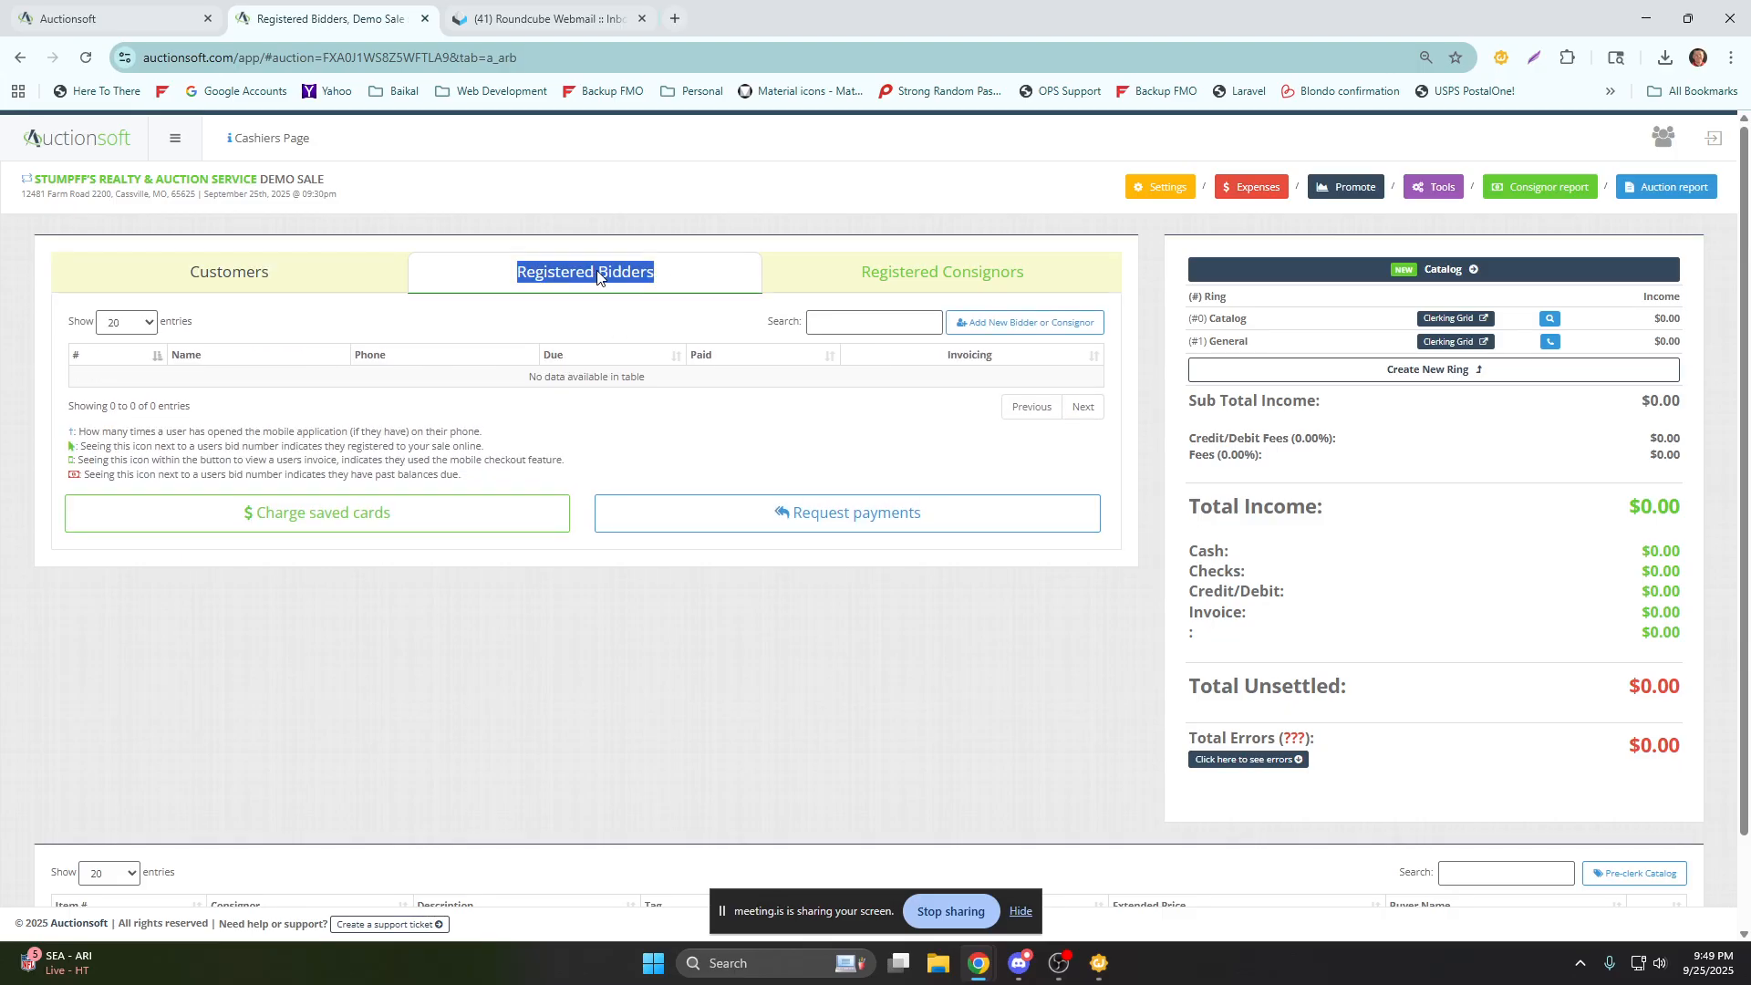
left_click_drag(364, 198, 237, 180)
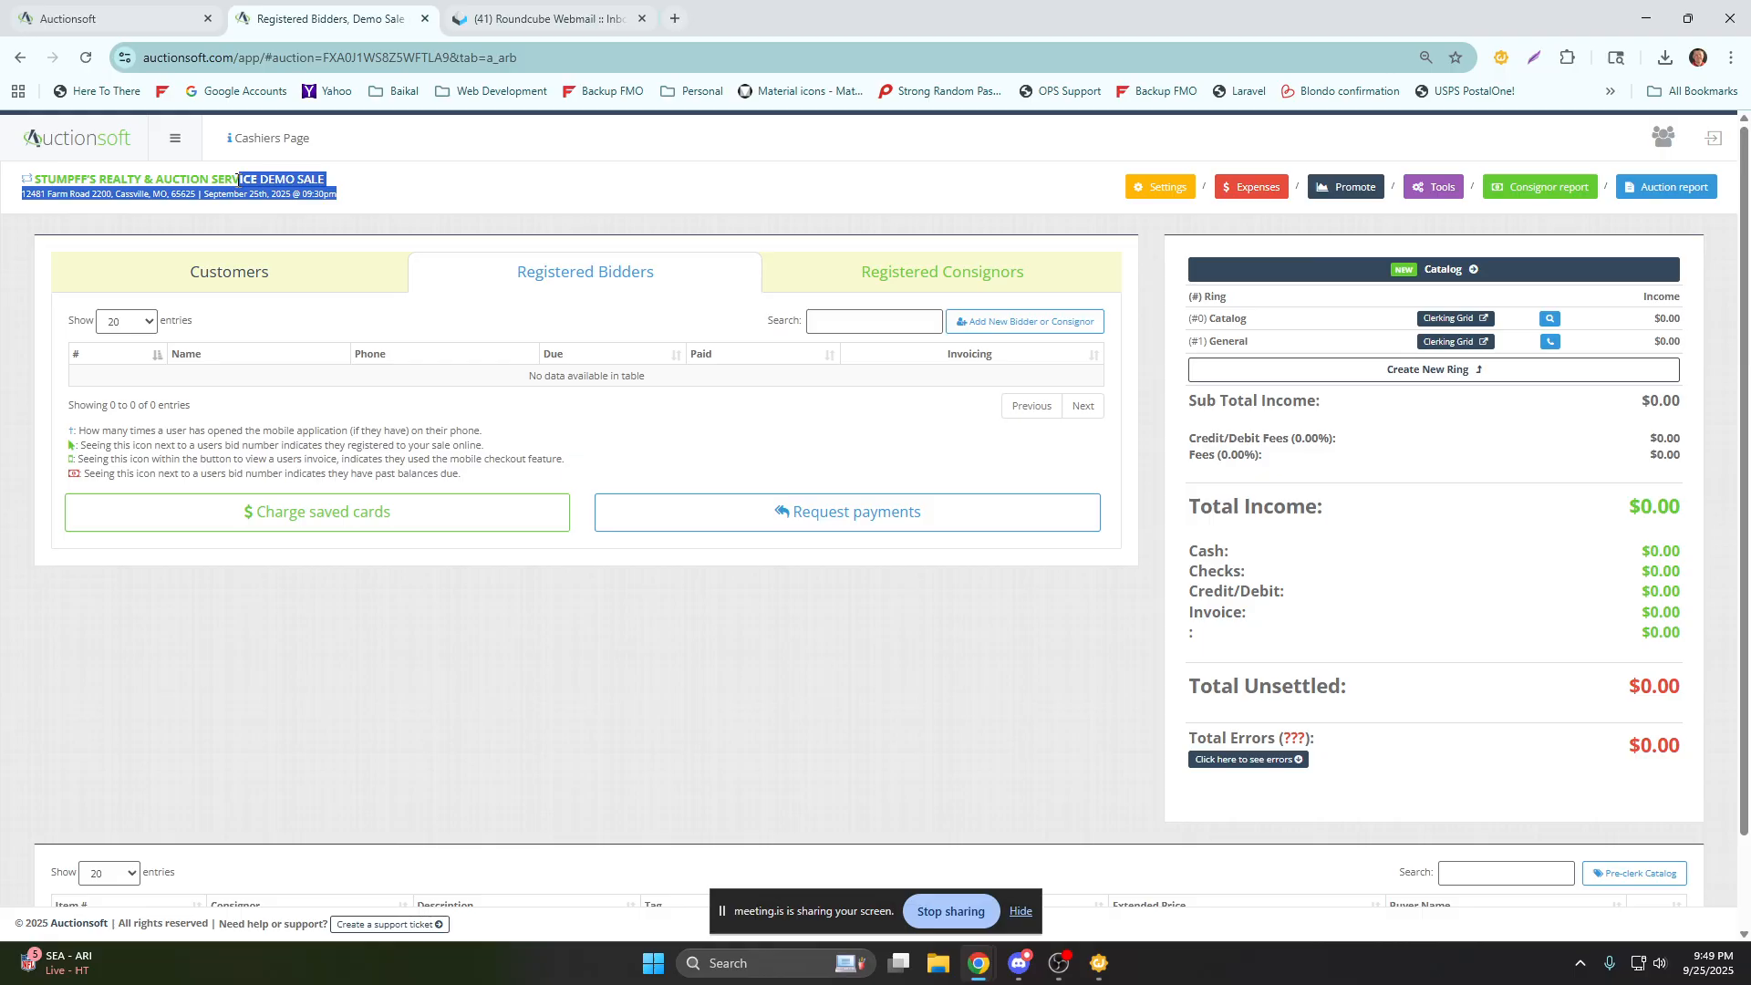
left_click(897, 274)
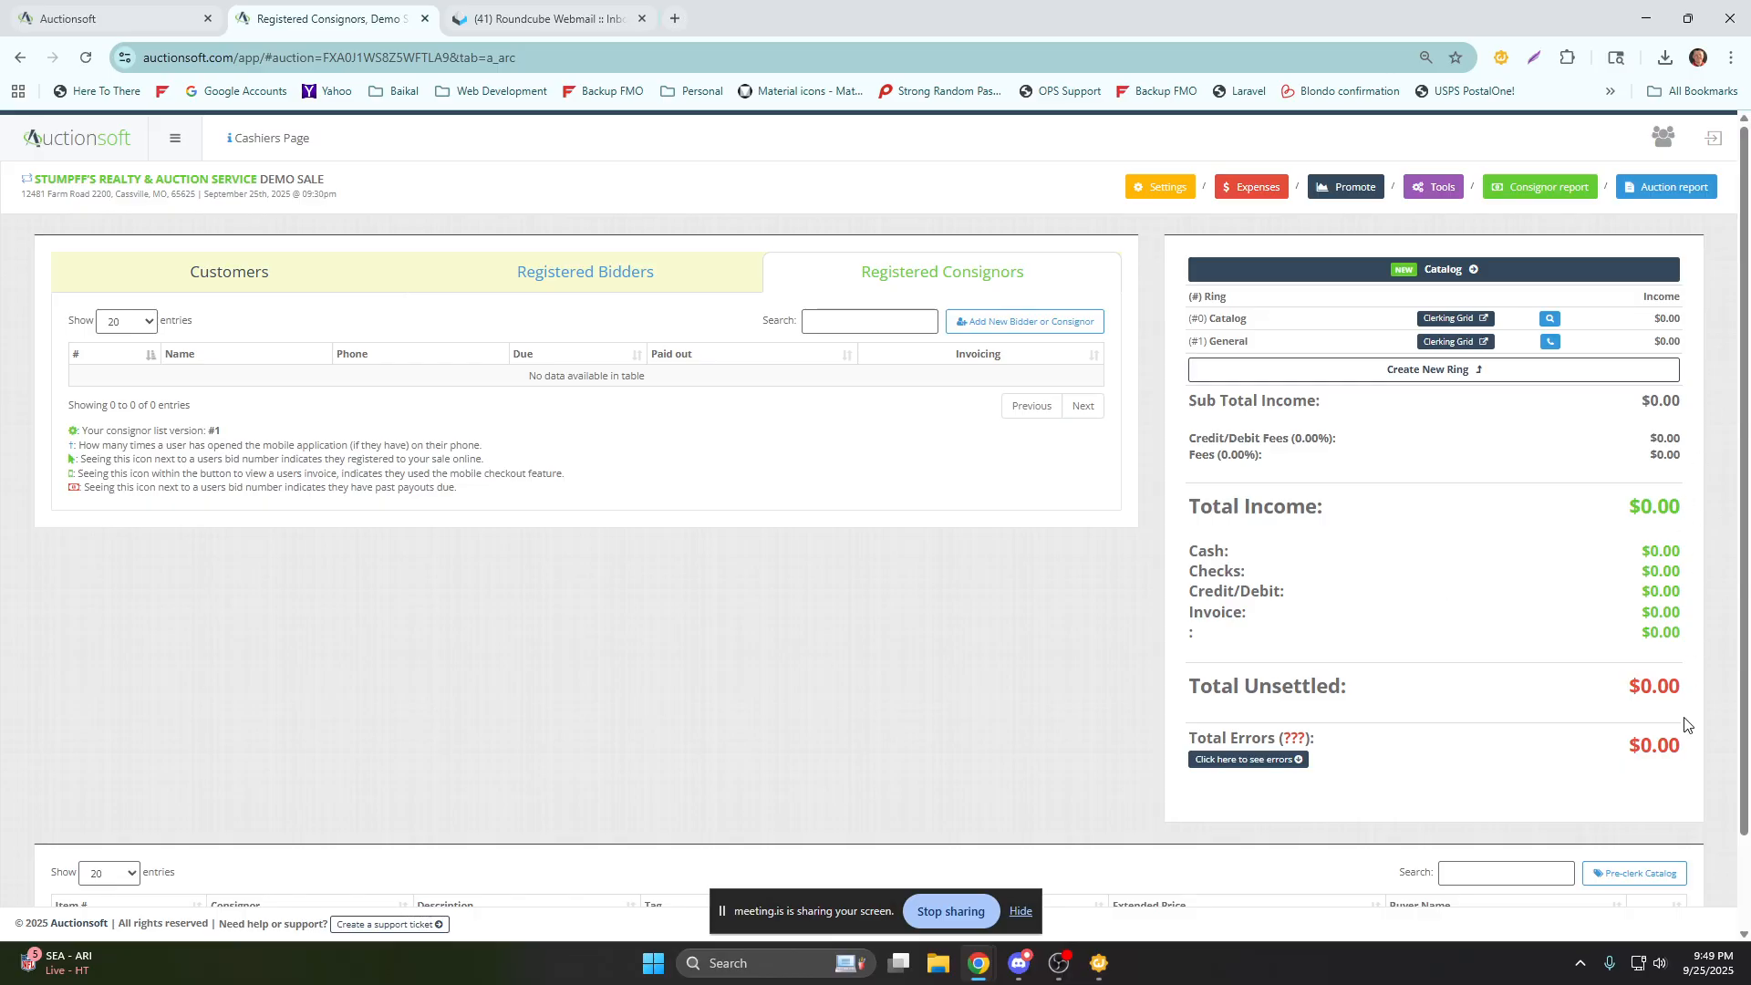
scroll(1684, 721, "down", 2)
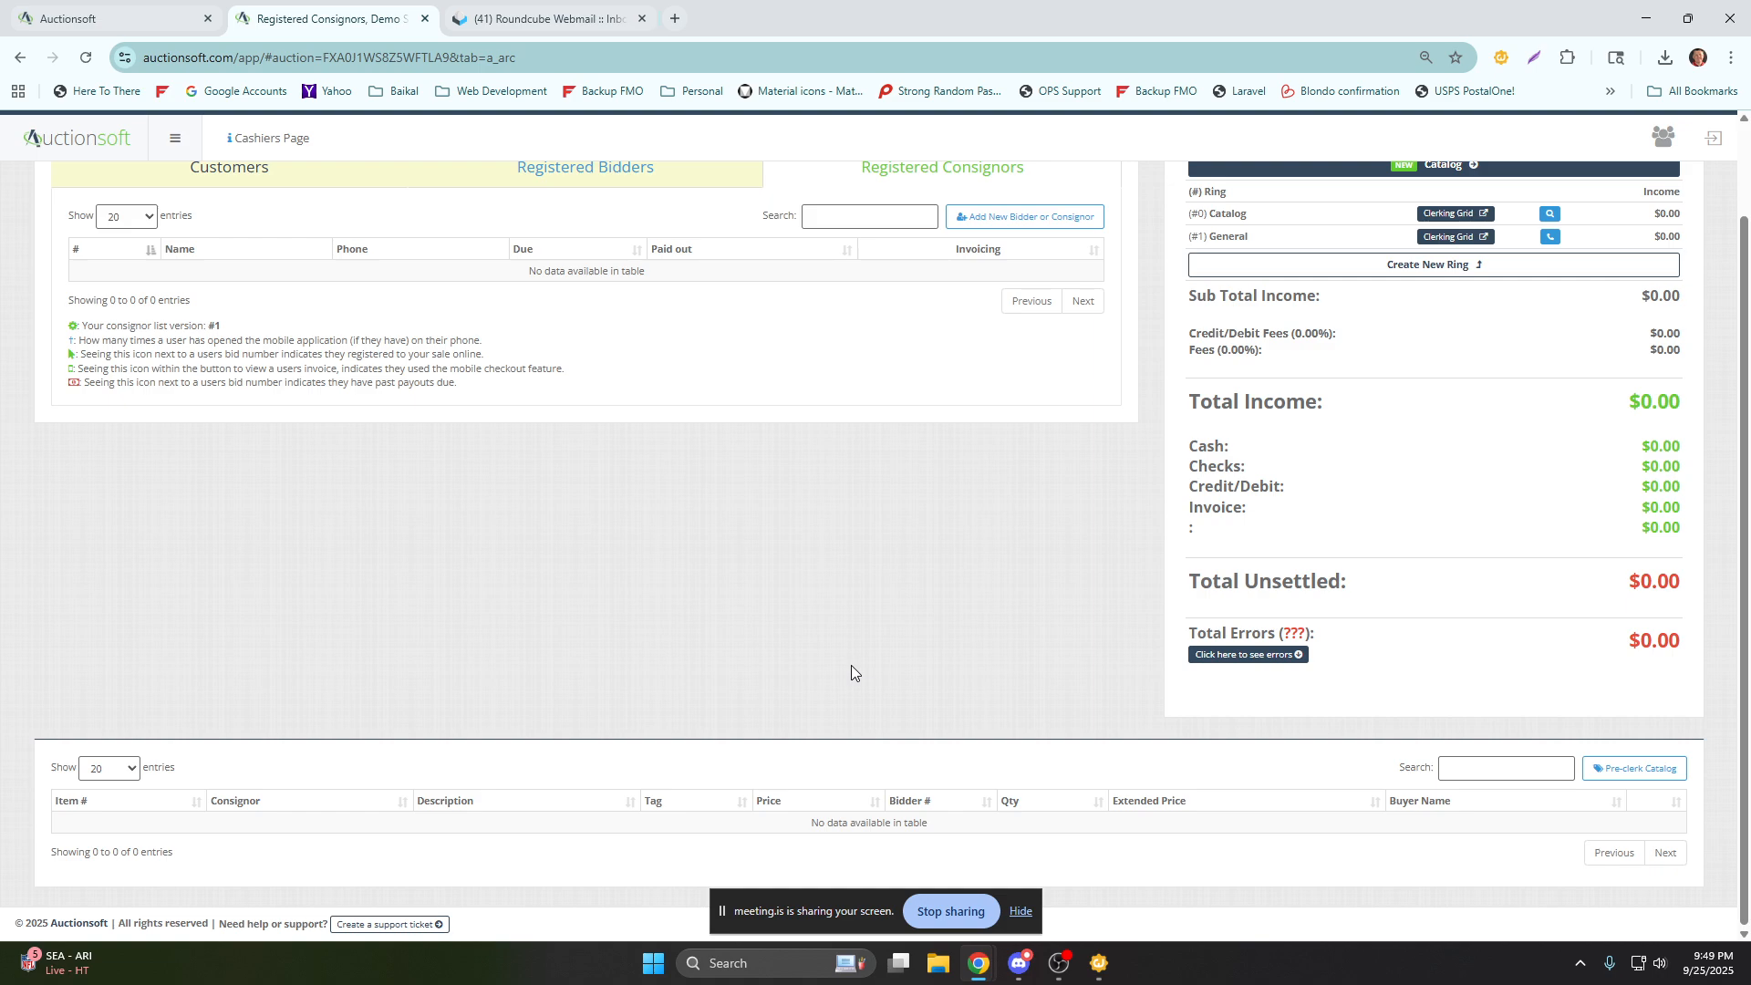
scroll(851, 666, "up", 2)
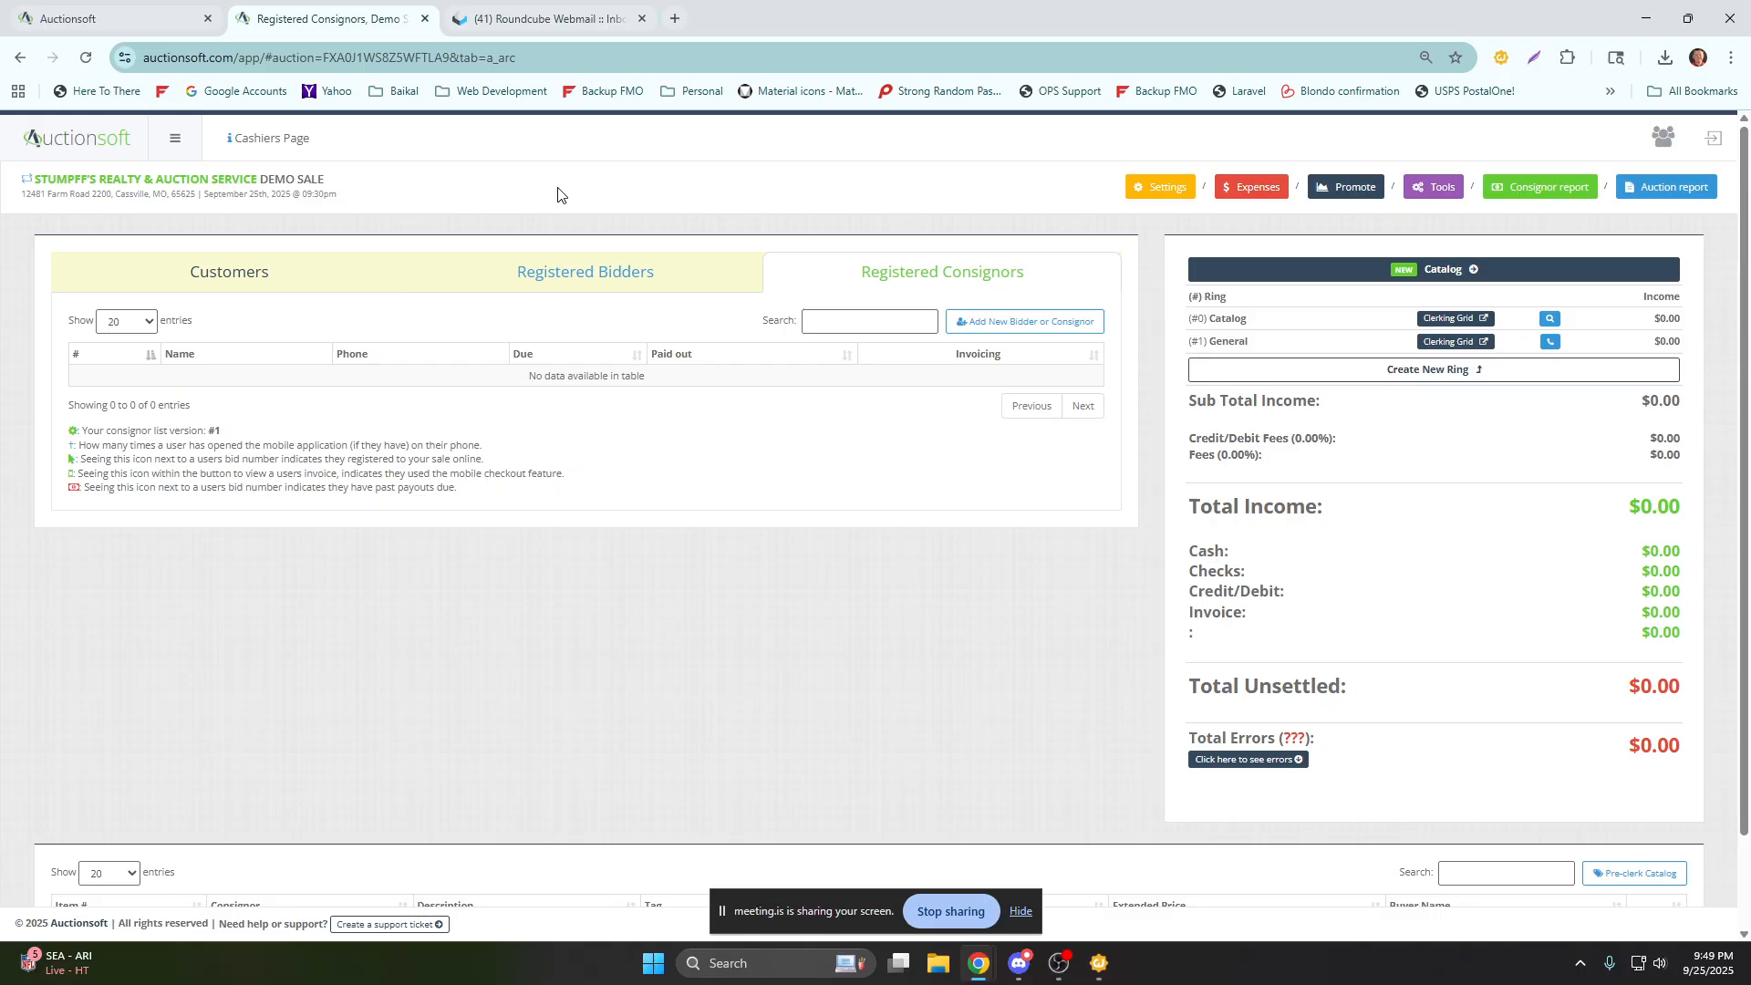
Open the profile of the customer in the Demo Sale's Customers list and go to its Exemptions/preferences section.
left_click(235, 285)
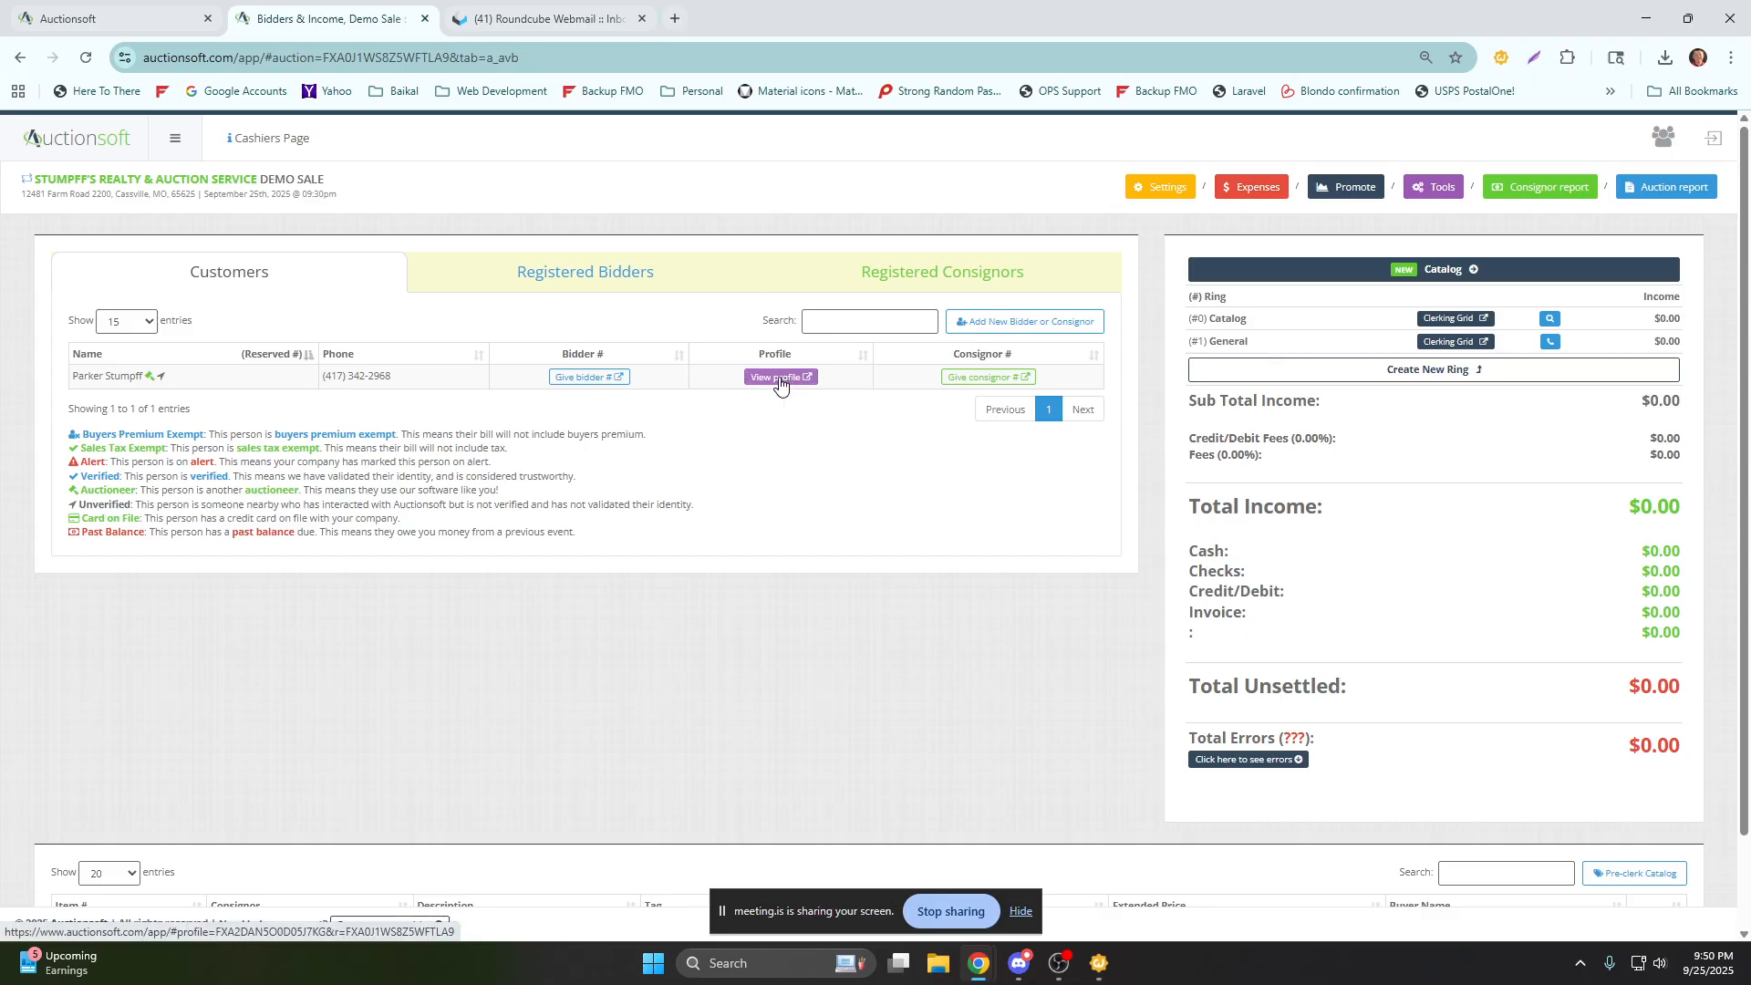
double_click(259, 274)
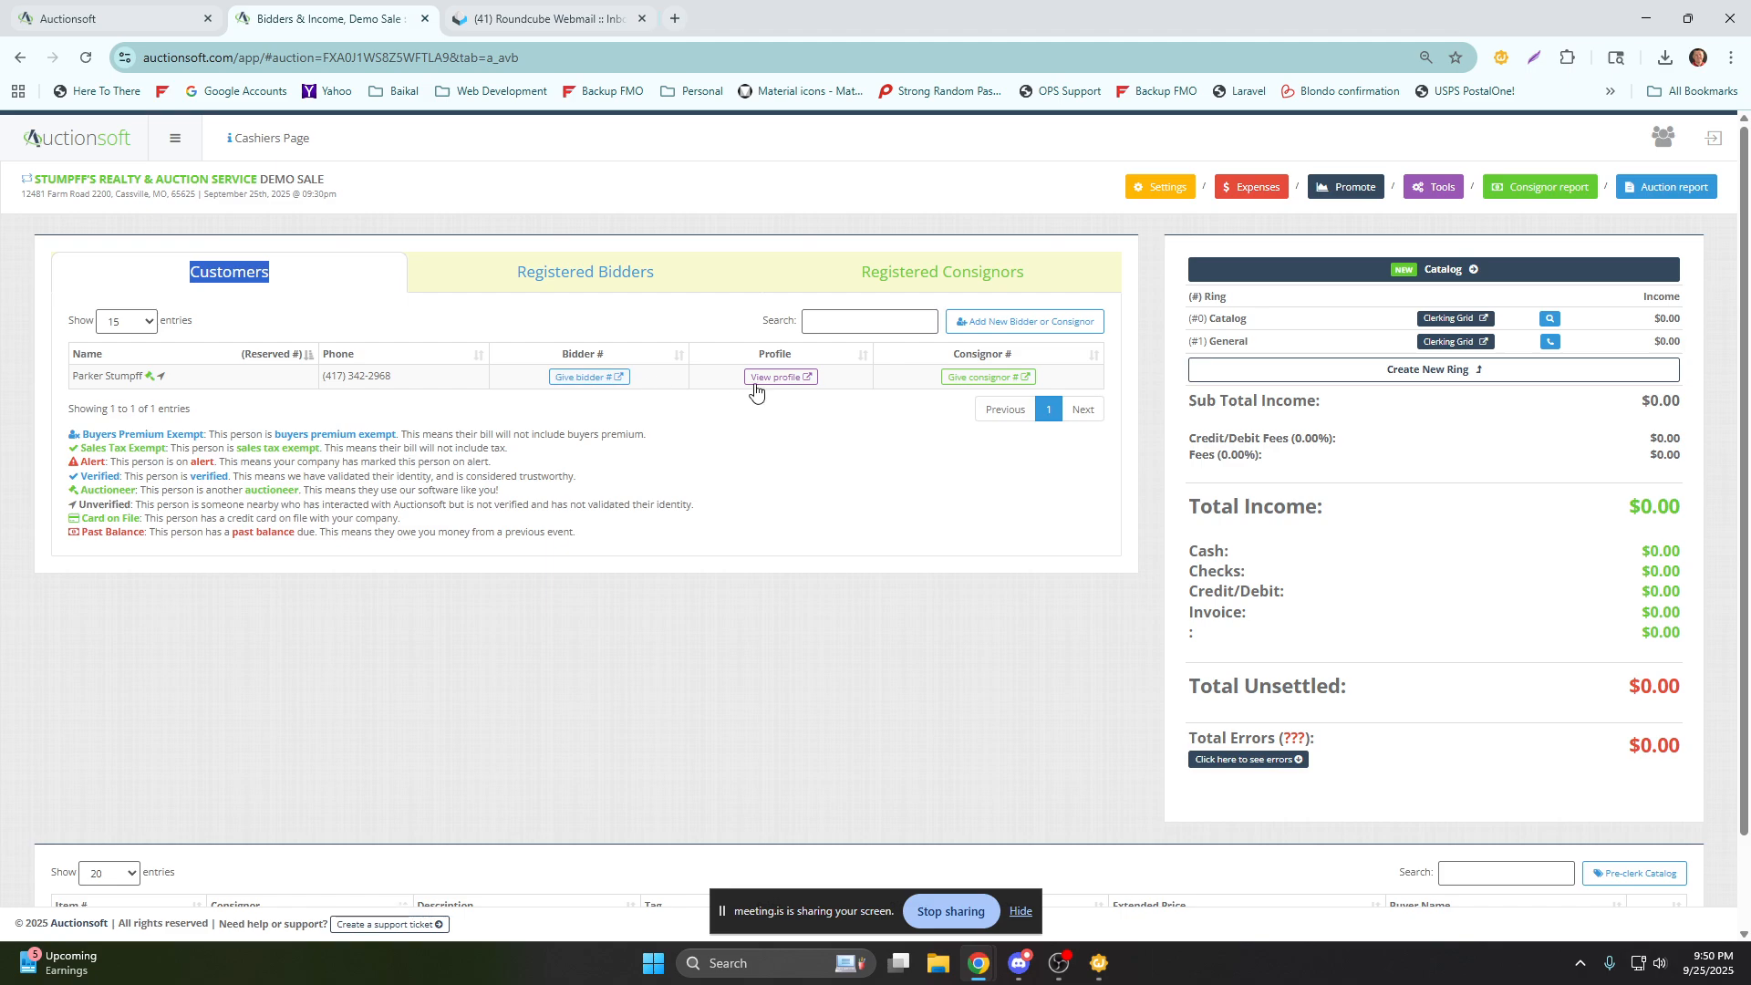
left_click(781, 384)
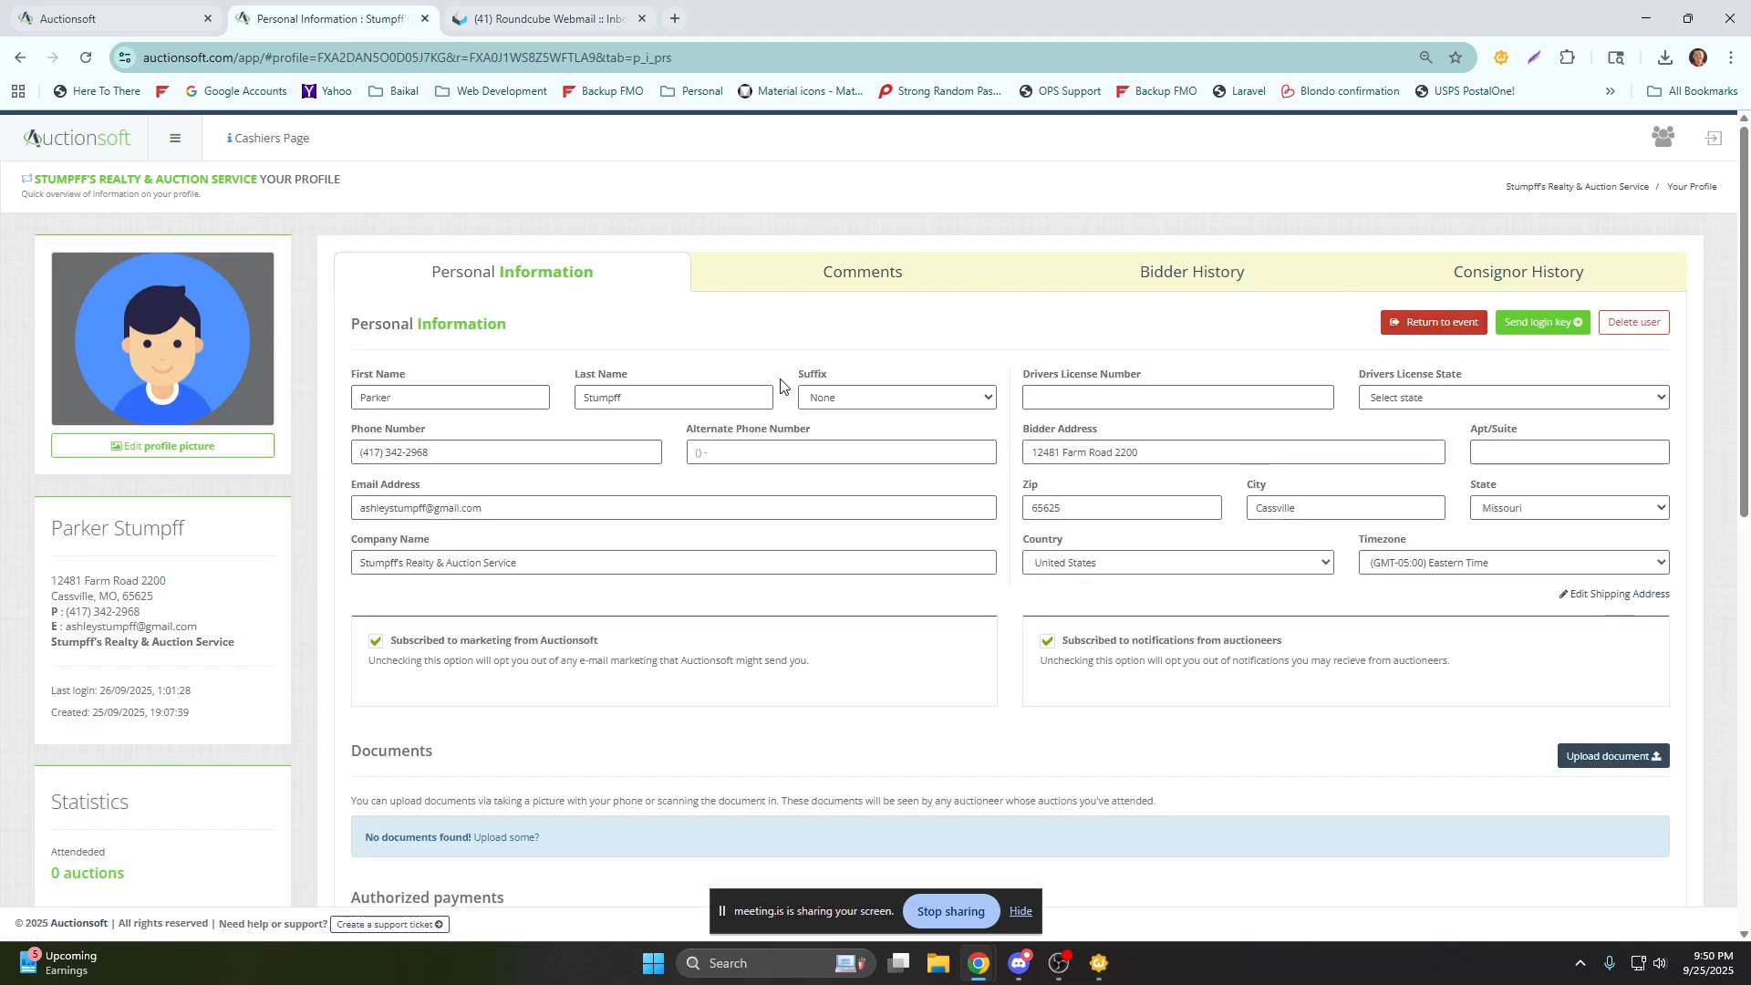
scroll(1423, 508, "down", 5)
scroll(1423, 508, "down", 4)
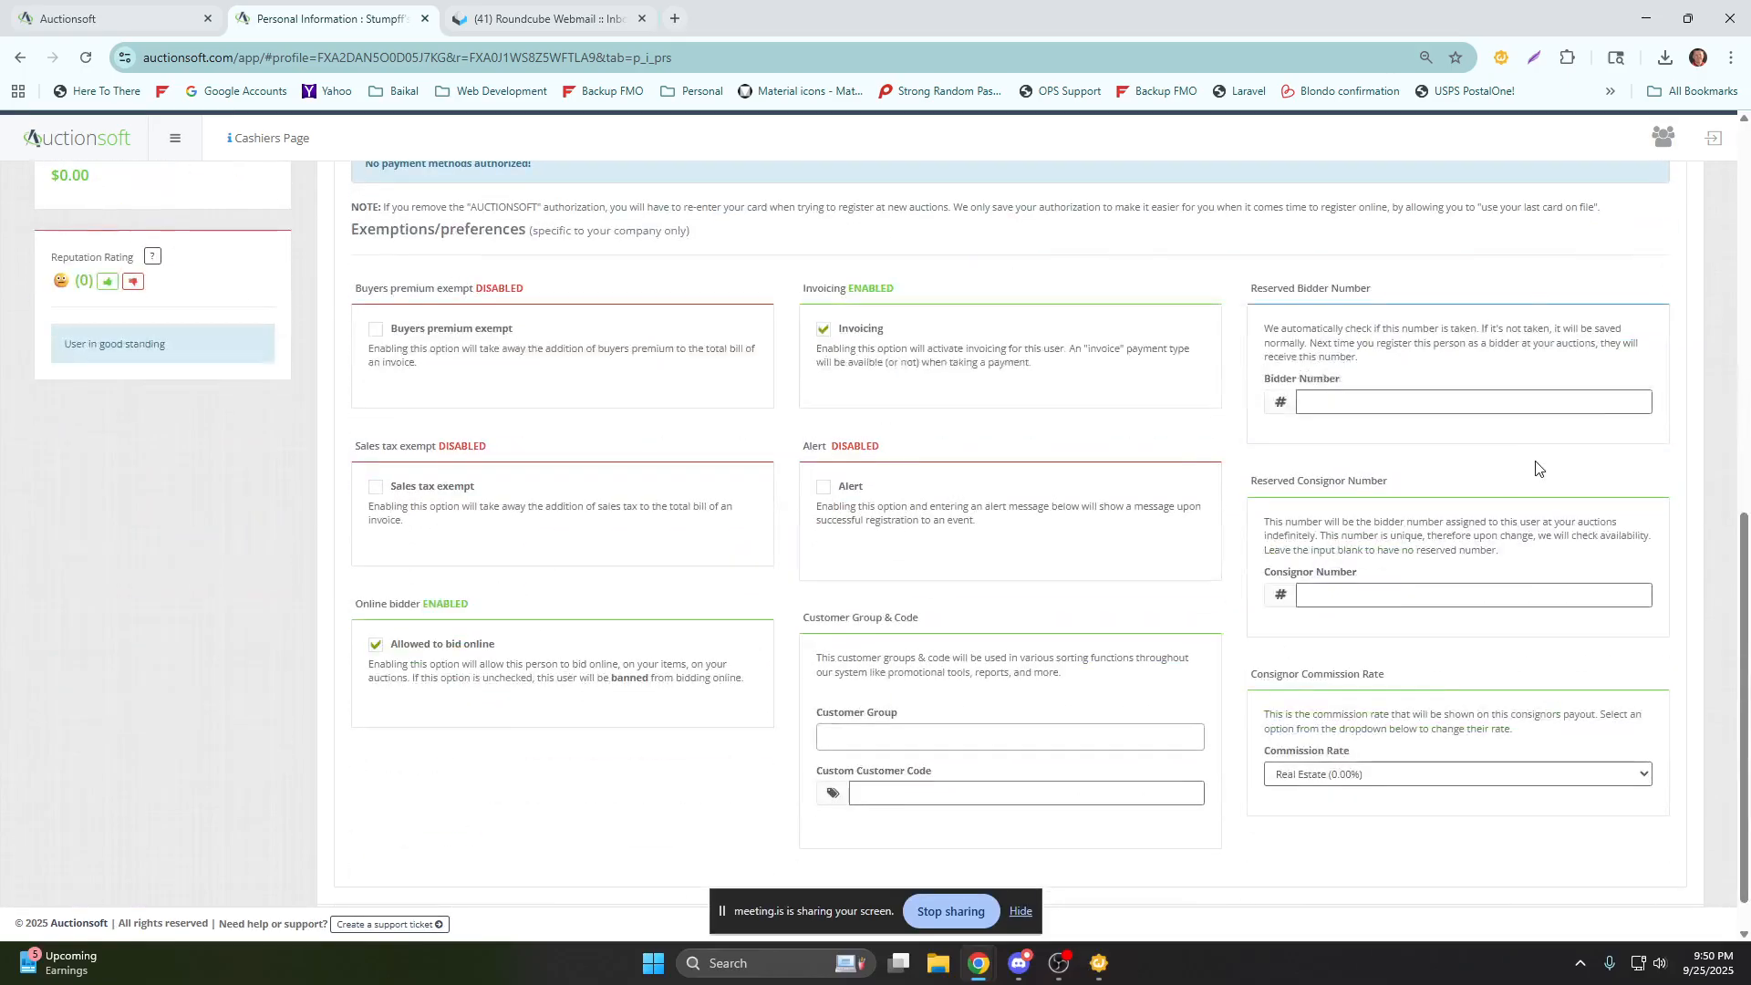
Set the customer's Reserved Bidder Number to 70.
left_click_drag(1371, 288, 1227, 296)
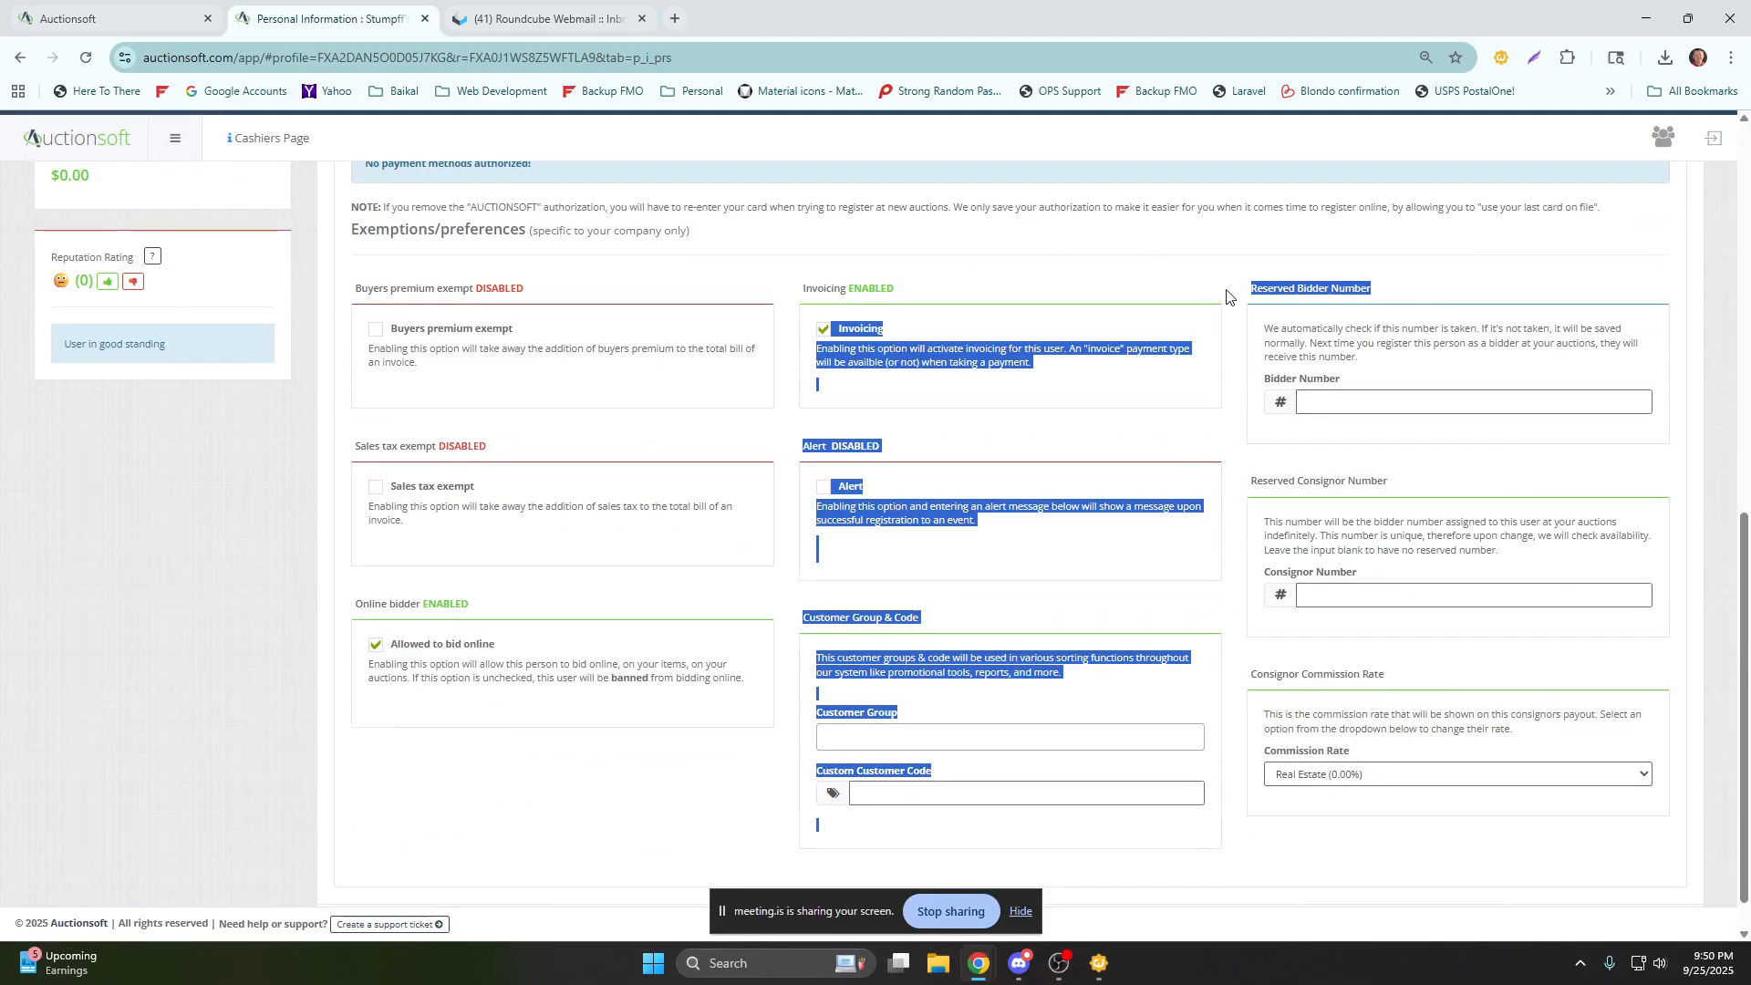
left_click(1324, 397)
type("70")
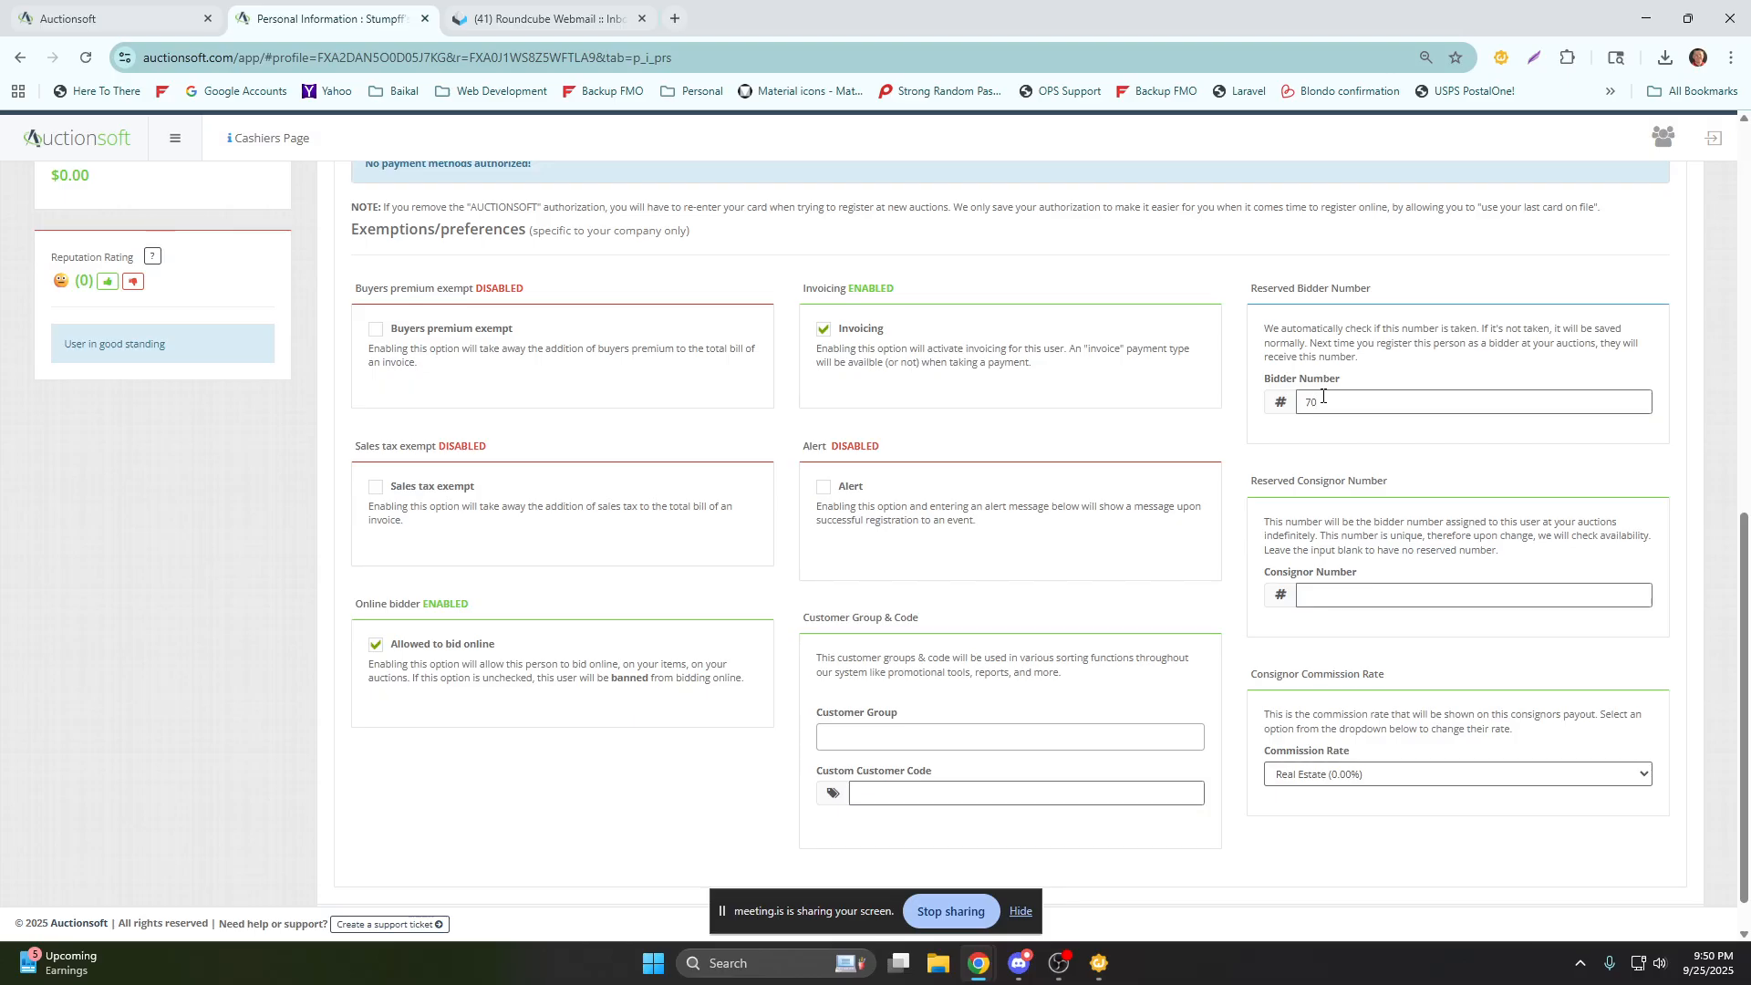
left_click(1307, 452)
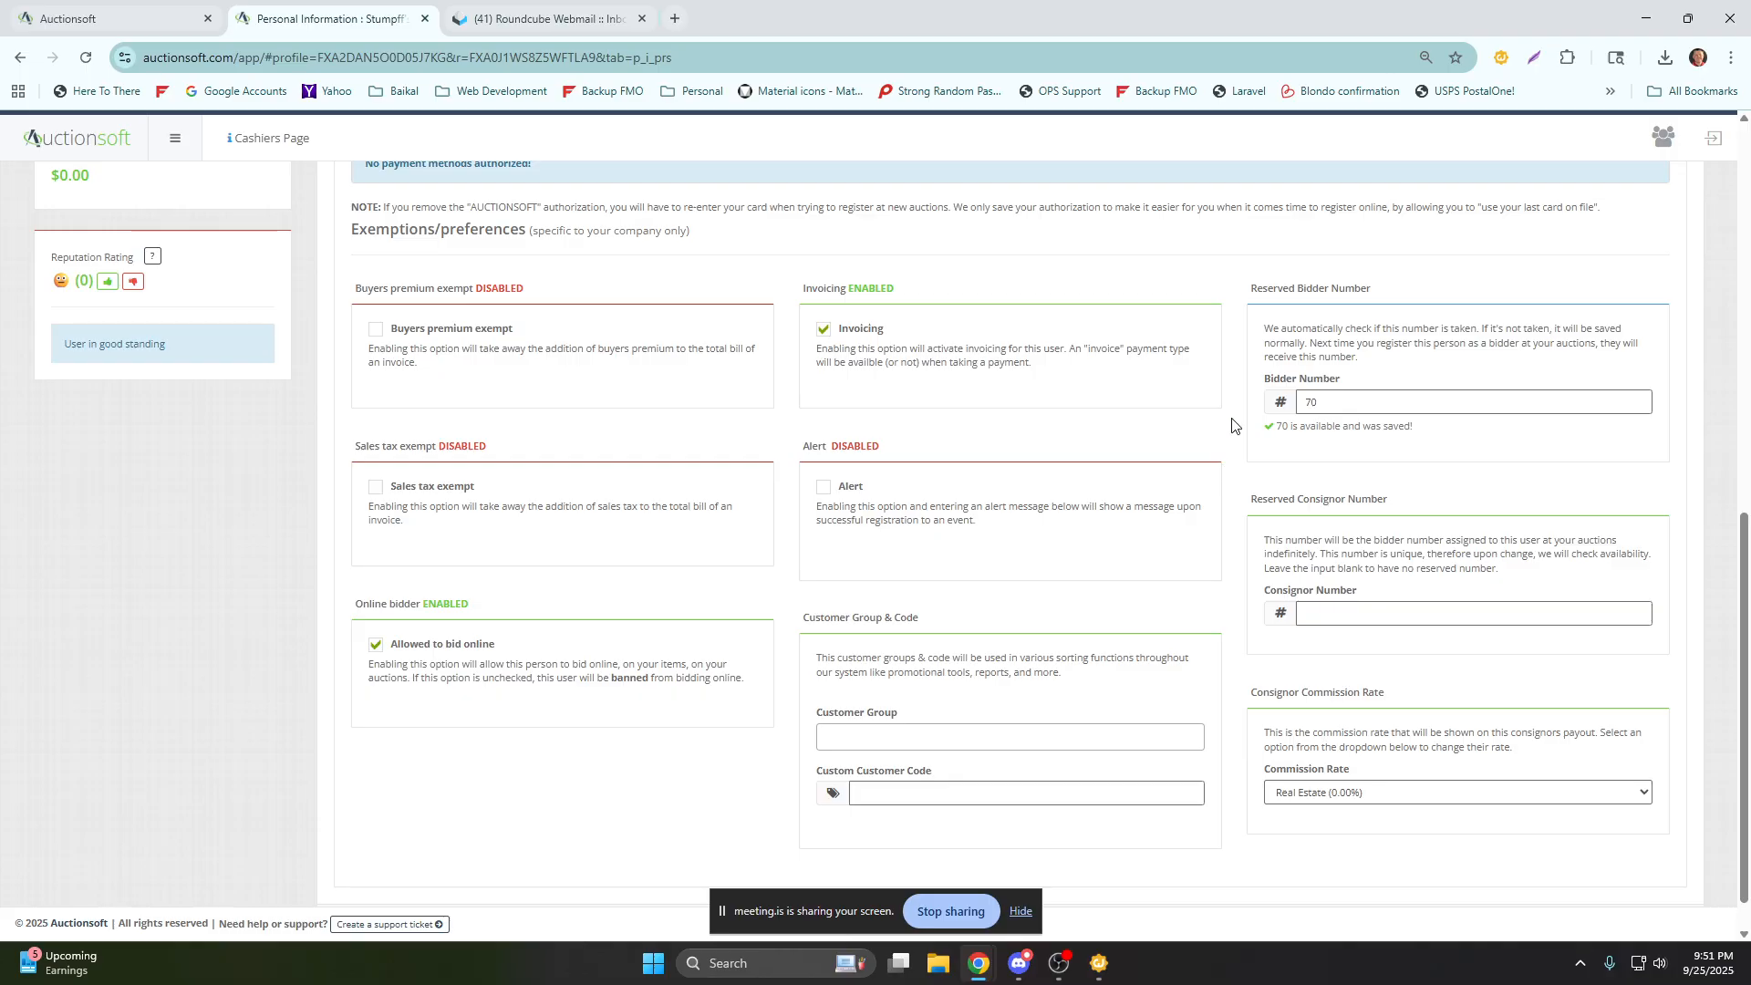
scroll(1229, 431, "down", 1)
left_click(1306, 565)
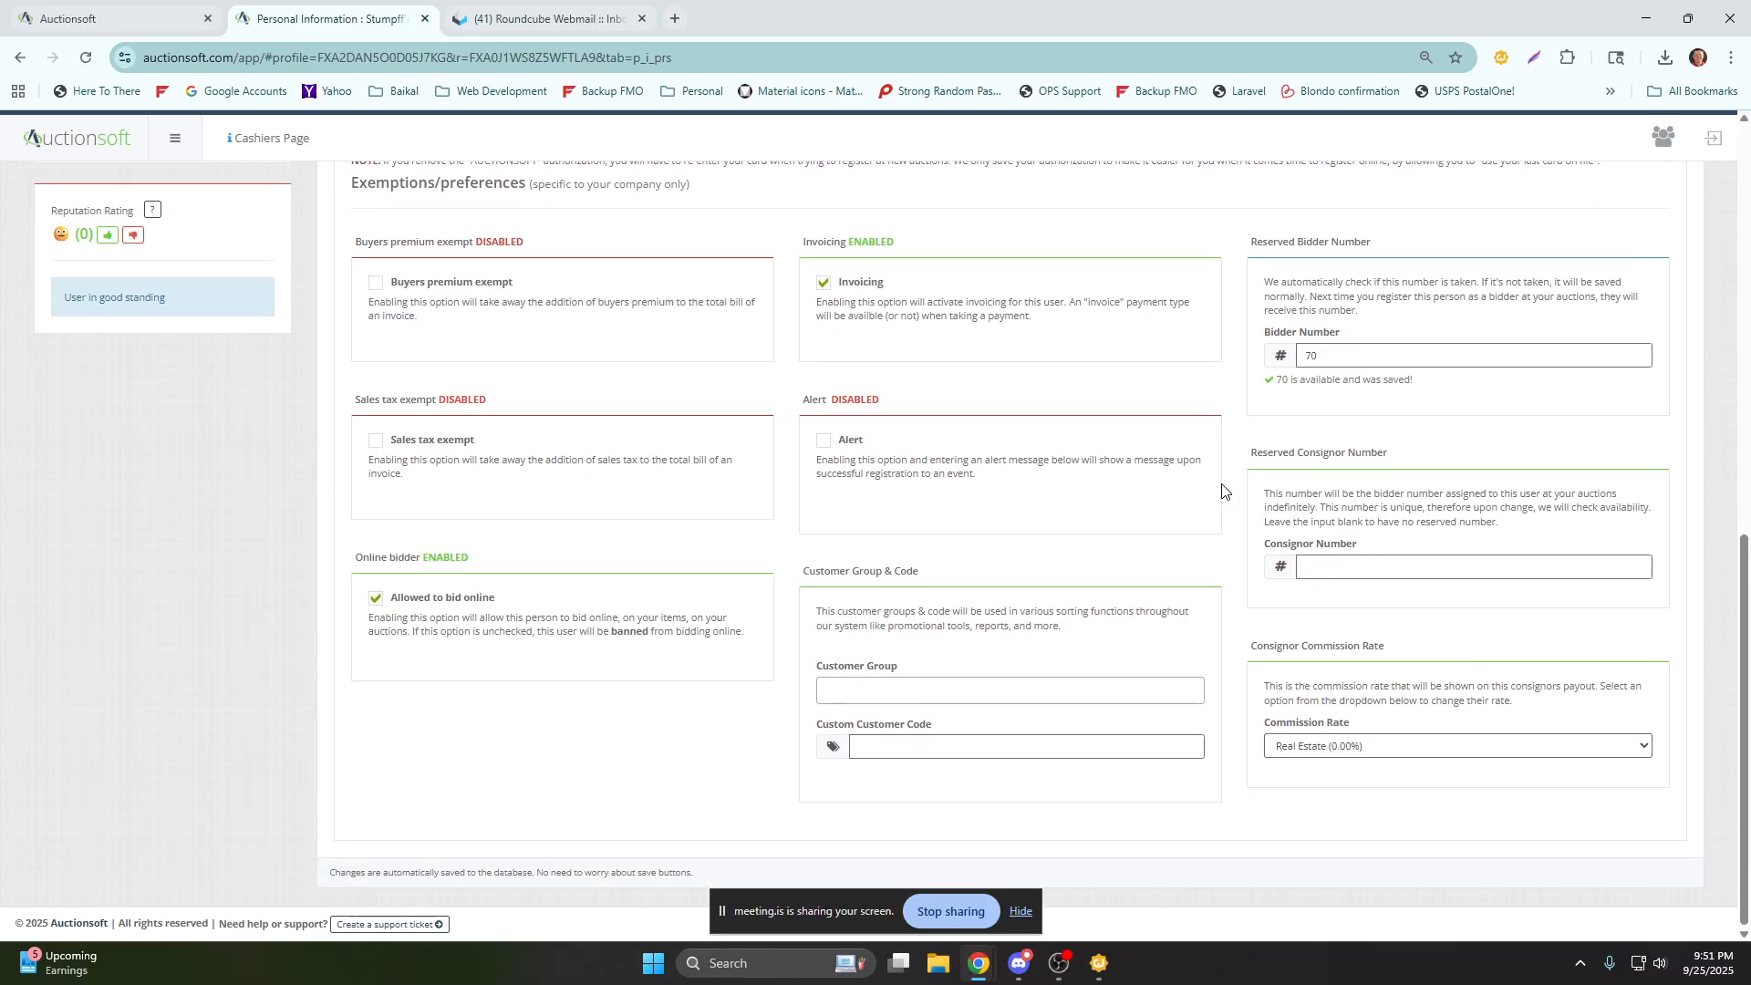
Return from the customer's profile to the Demo Sale and look over the sale details, Customers list and customer search.
scroll(1227, 488, "up", 3)
scroll(1229, 484, "up", 6)
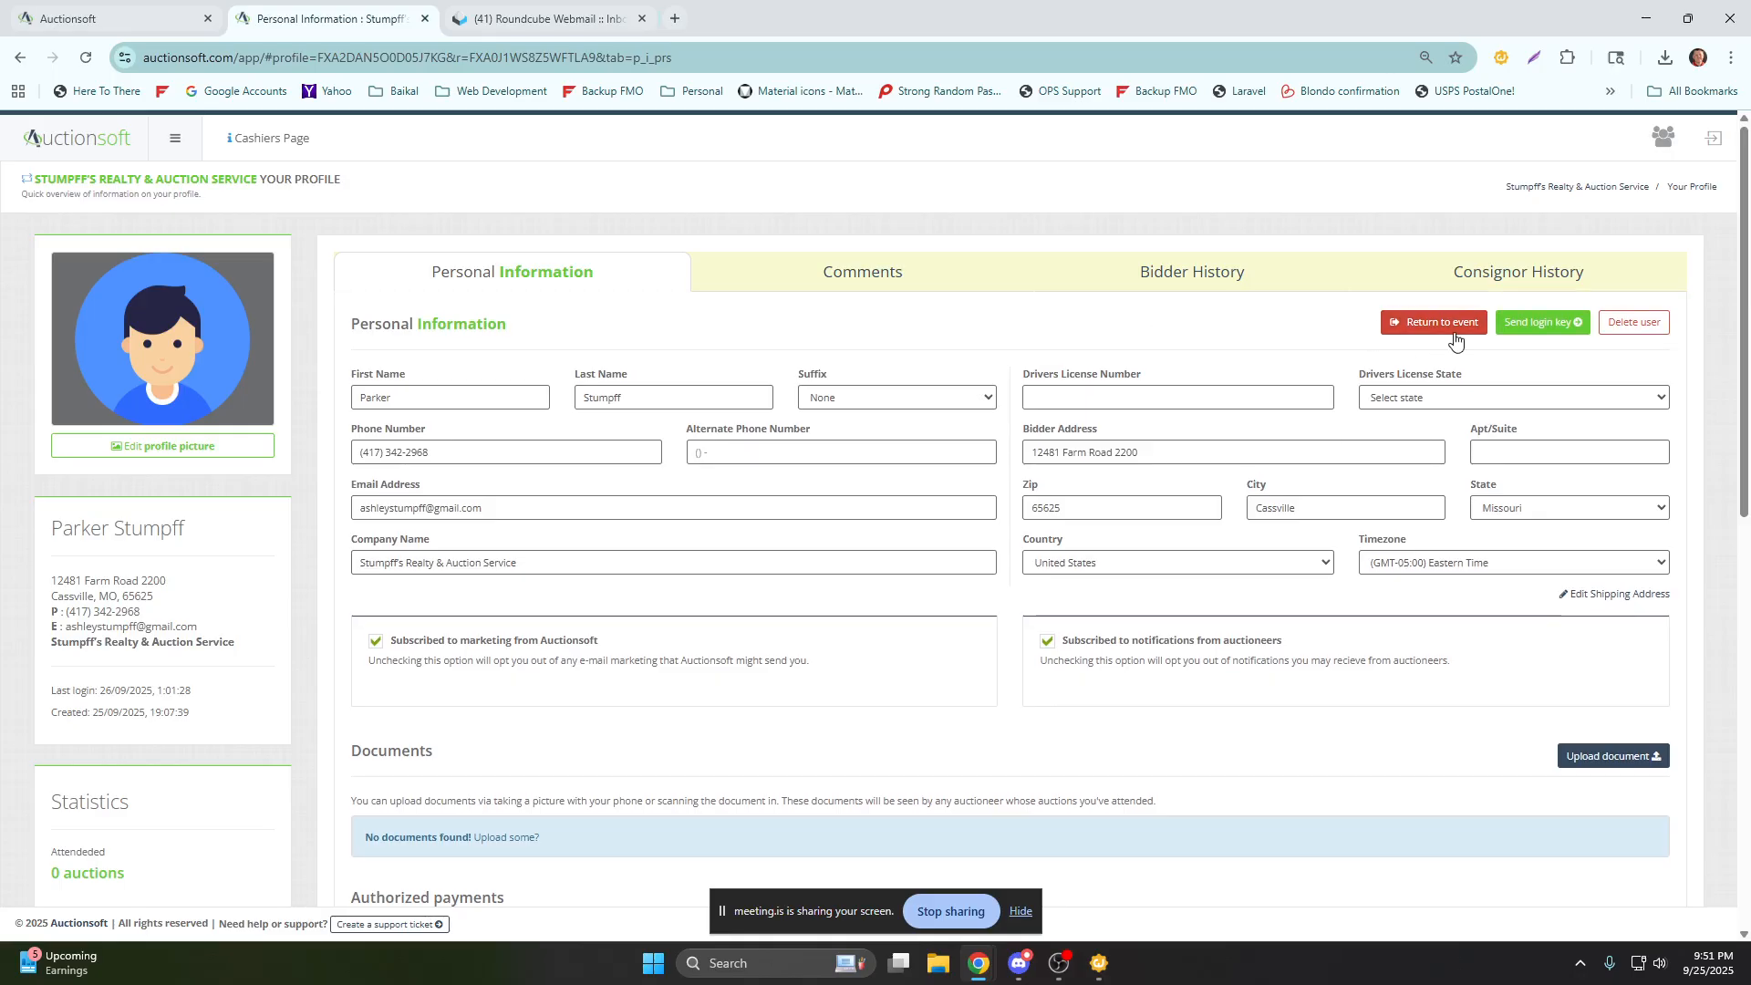
left_click(1437, 327)
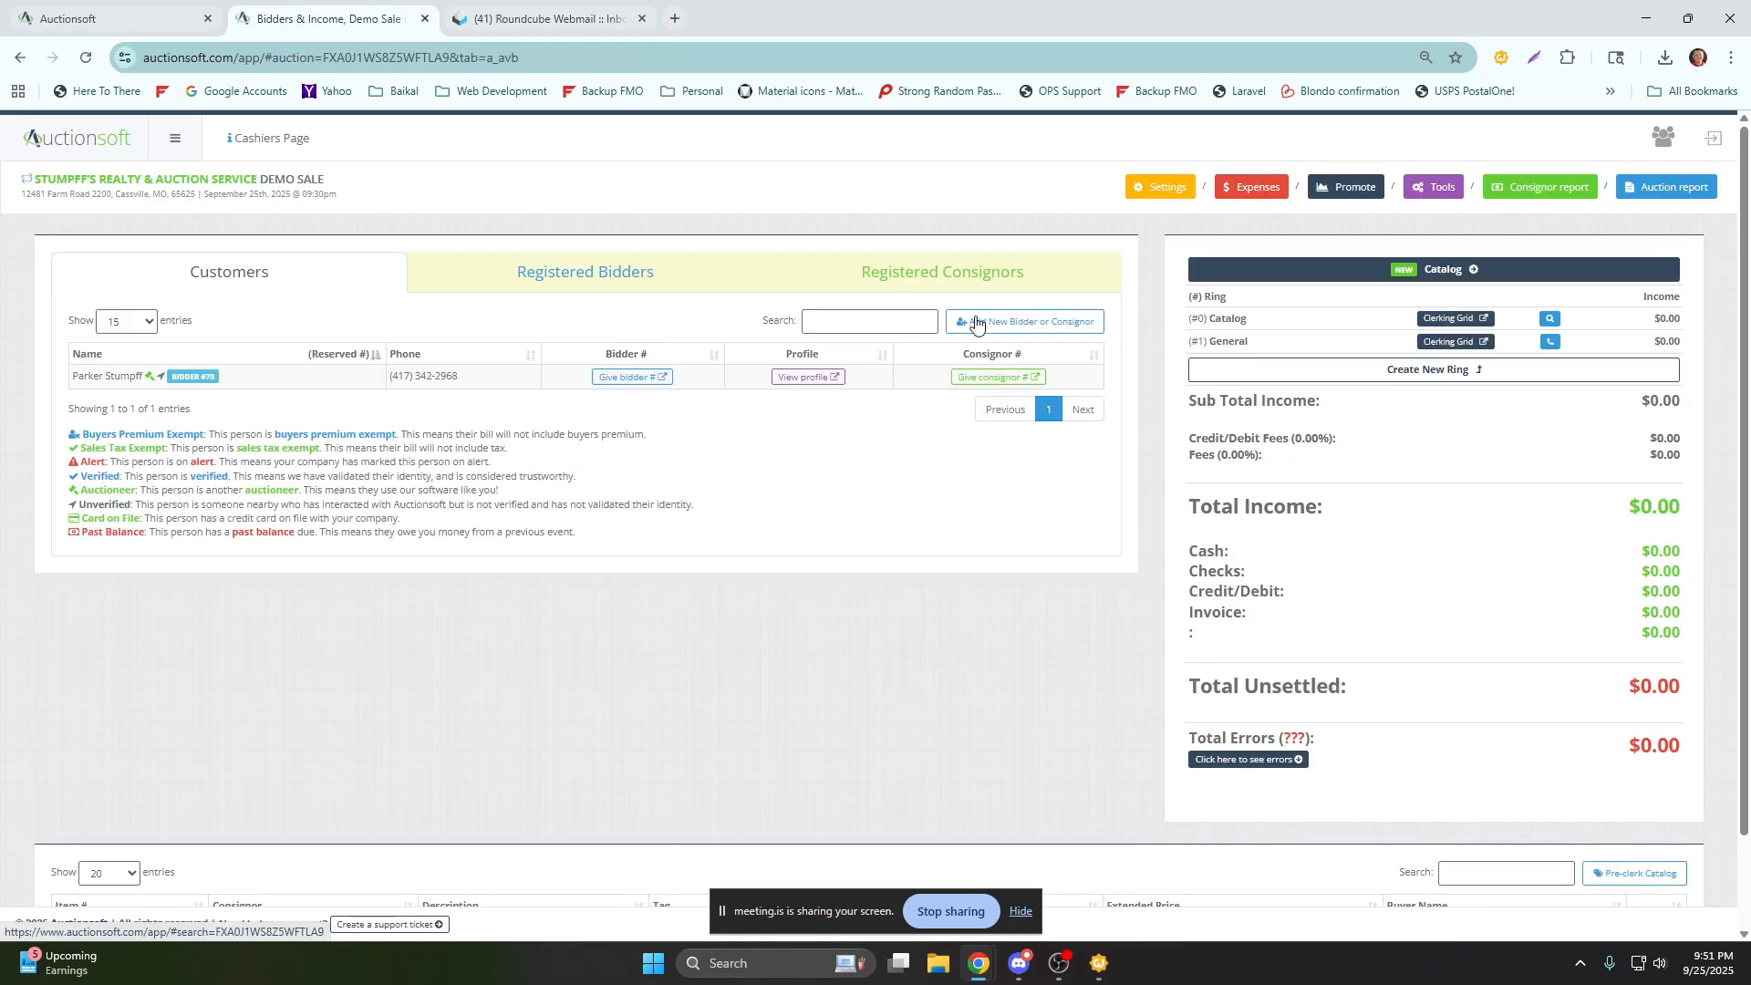
left_click_drag(22, 195, 267, 193)
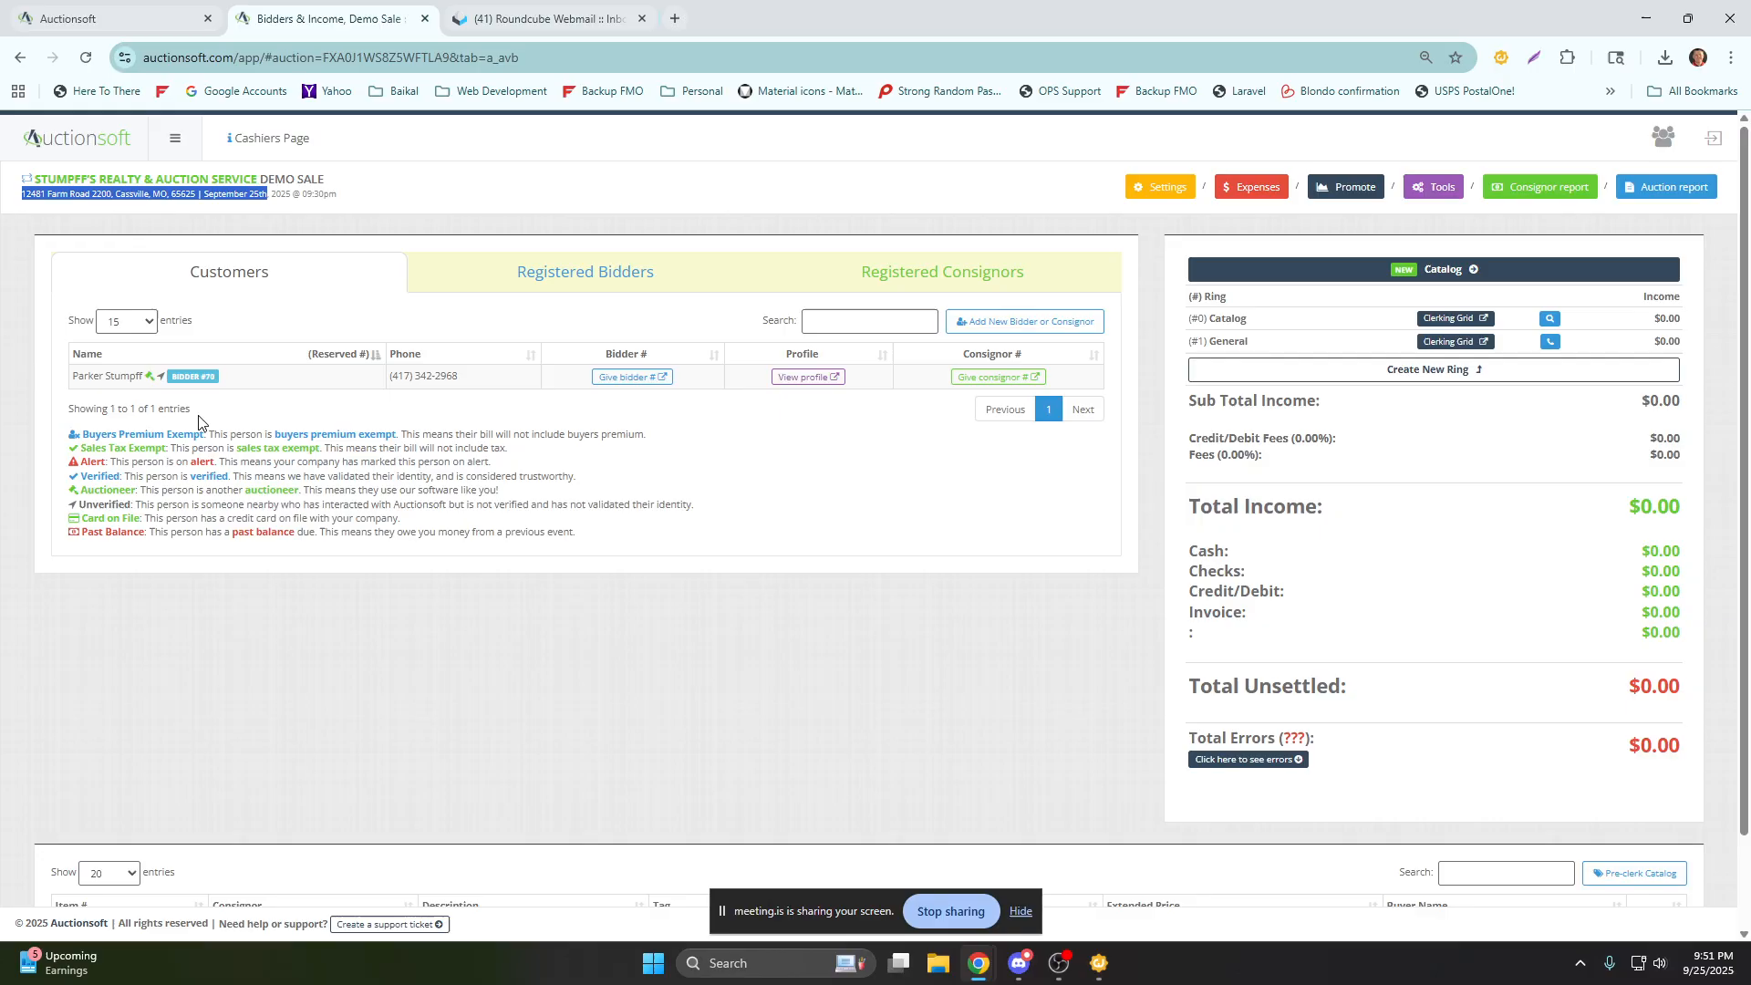
left_click_drag(198, 412, 70, 422)
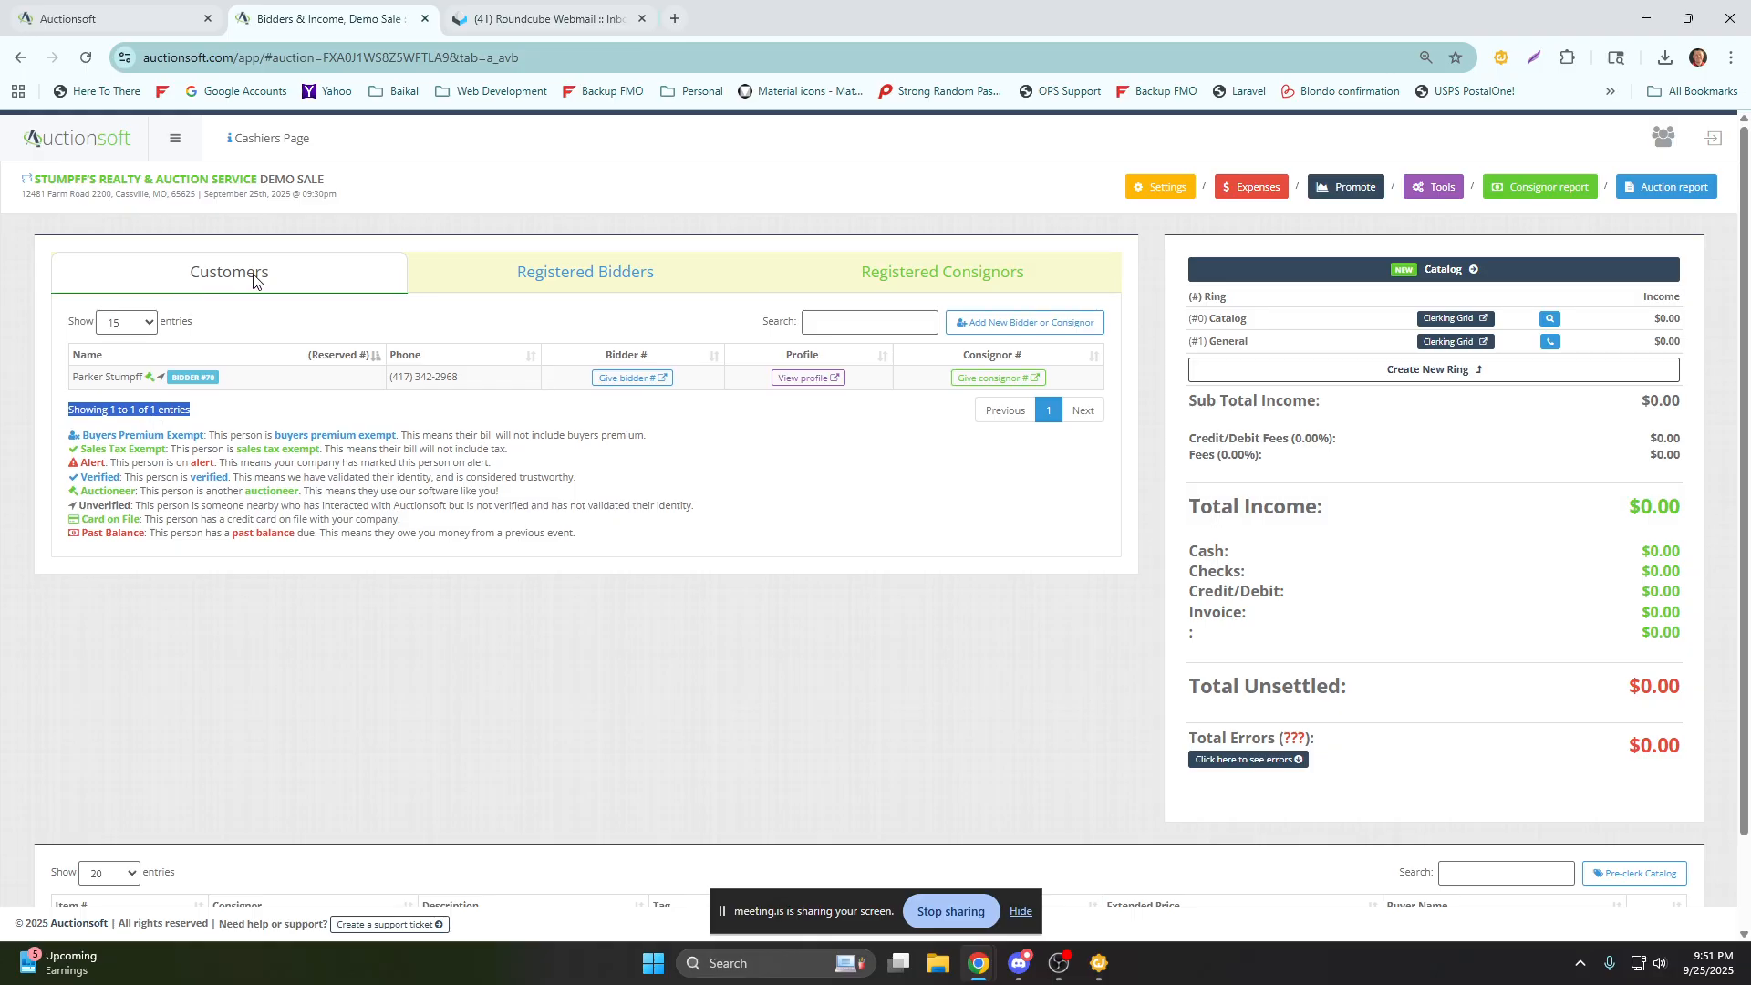
left_click(857, 319)
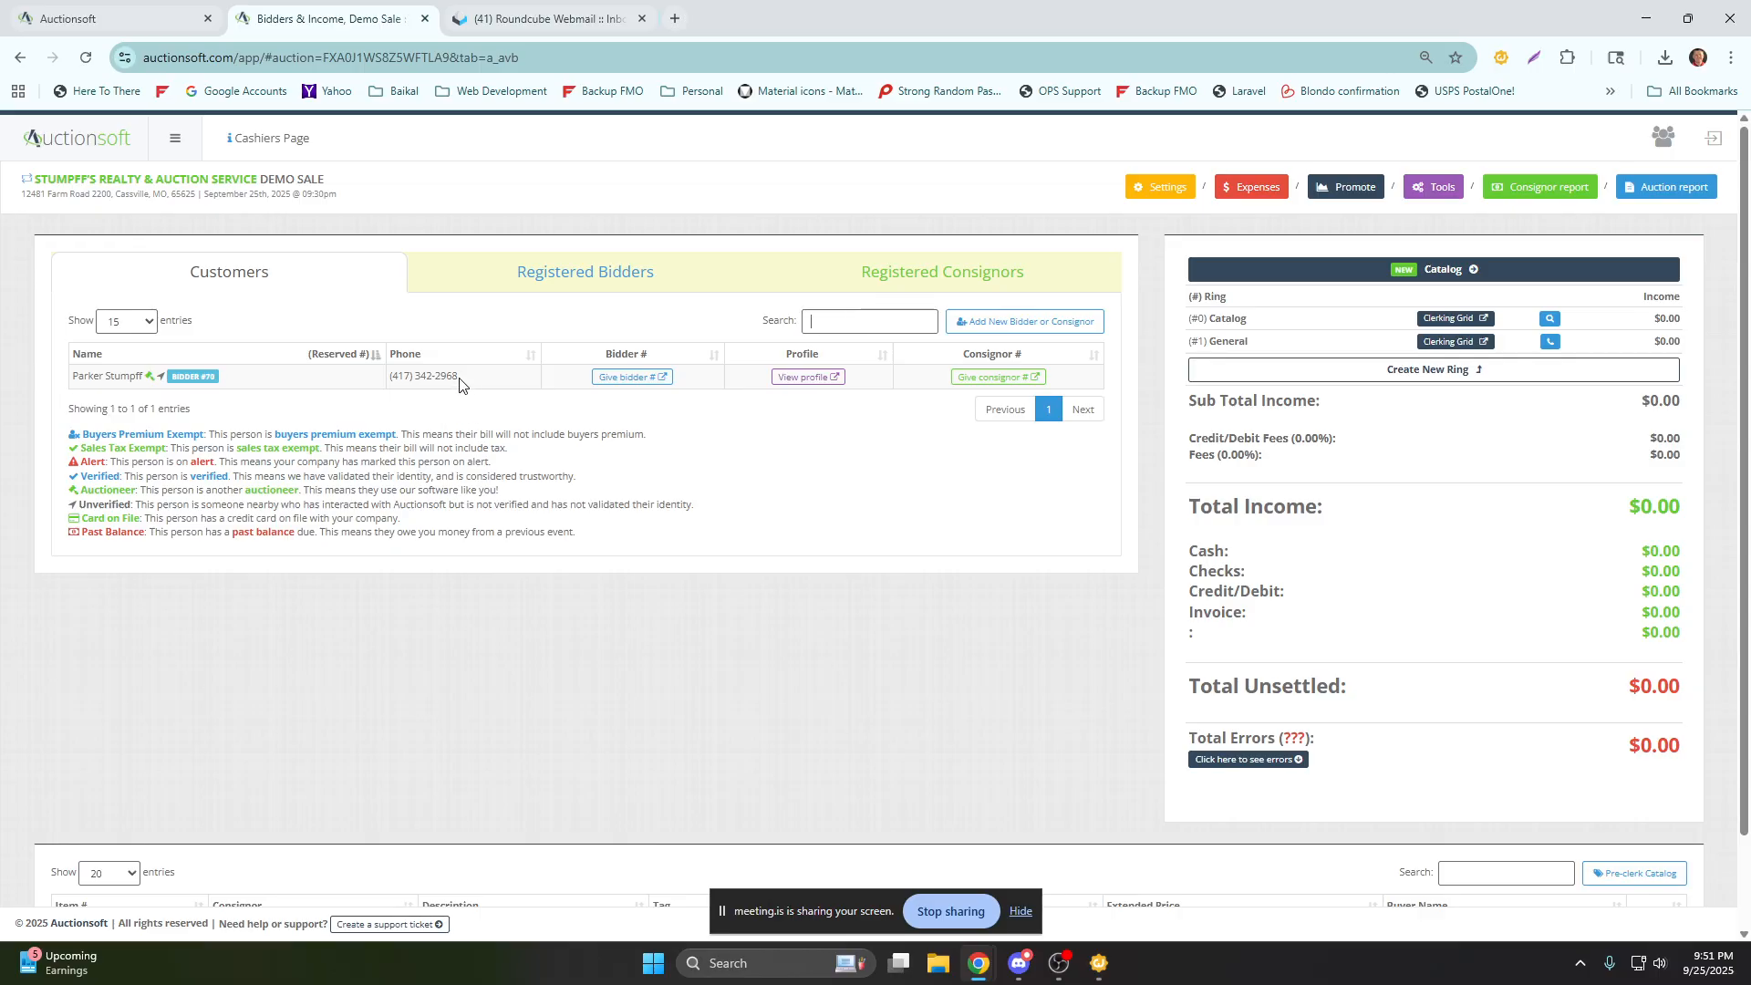
Give the customer a bidder number for the Demo Sale and record Website as how they heard about the company.
left_click_drag(460, 381, 432, 382)
left_click(624, 380)
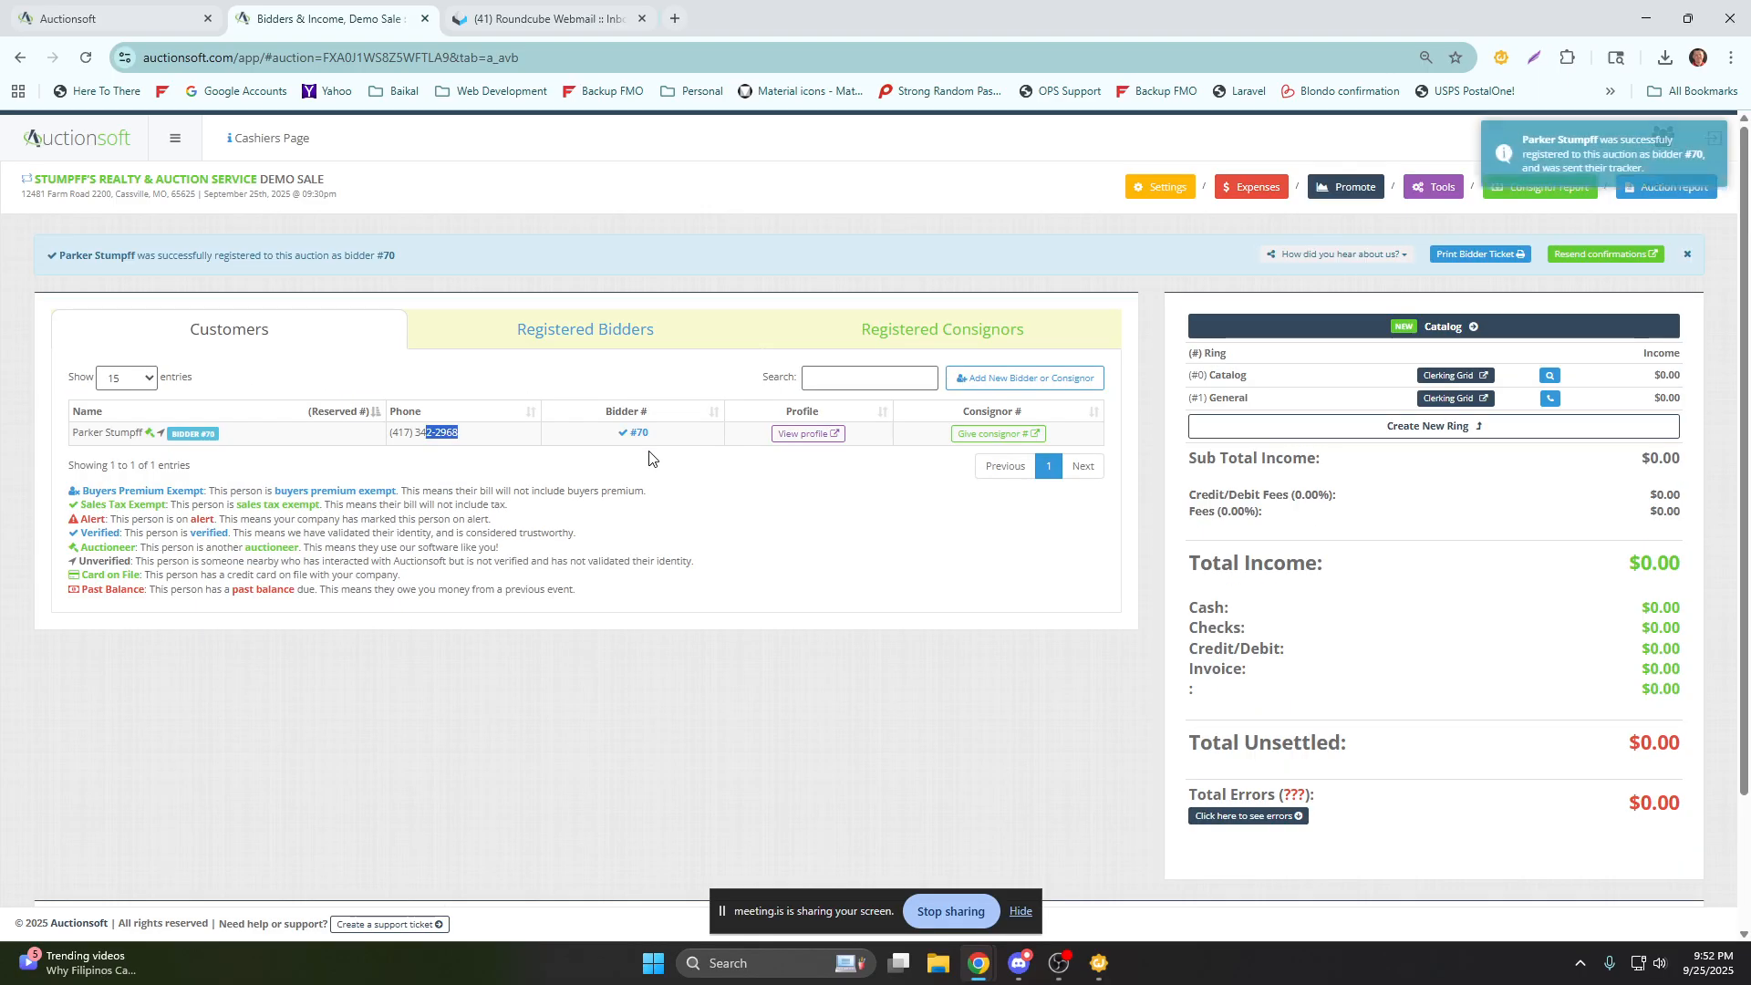
left_click_drag(418, 259, 87, 271)
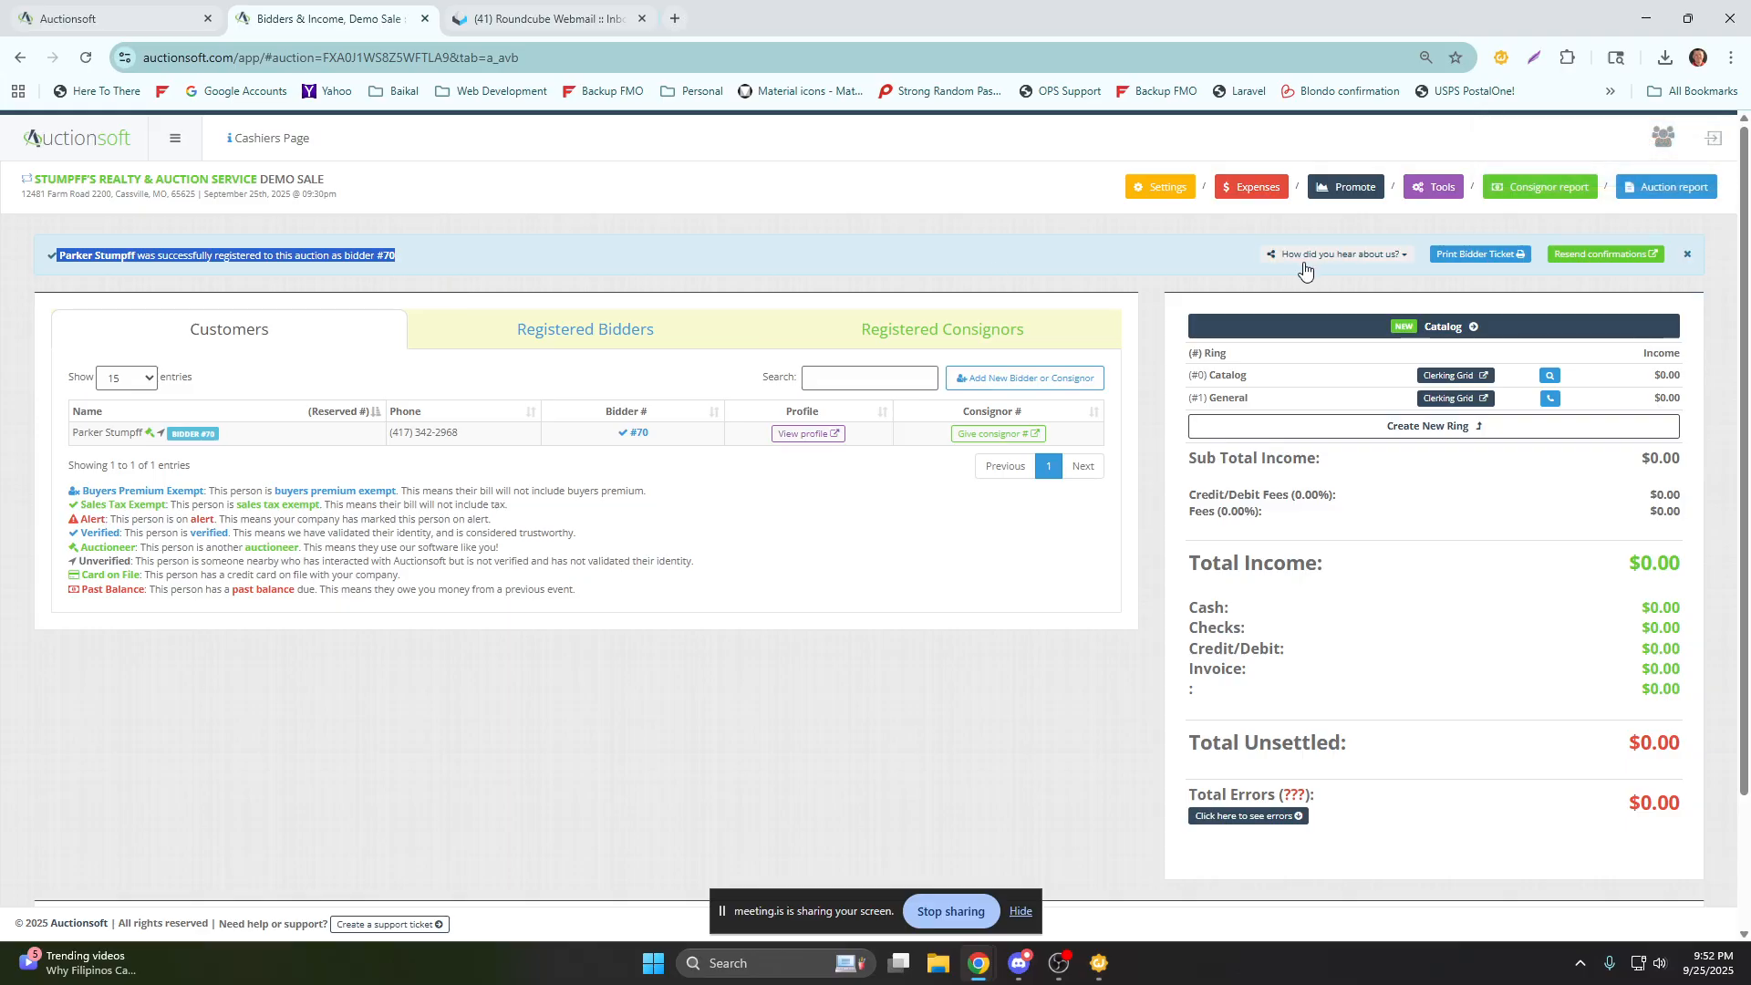
left_click(1327, 256)
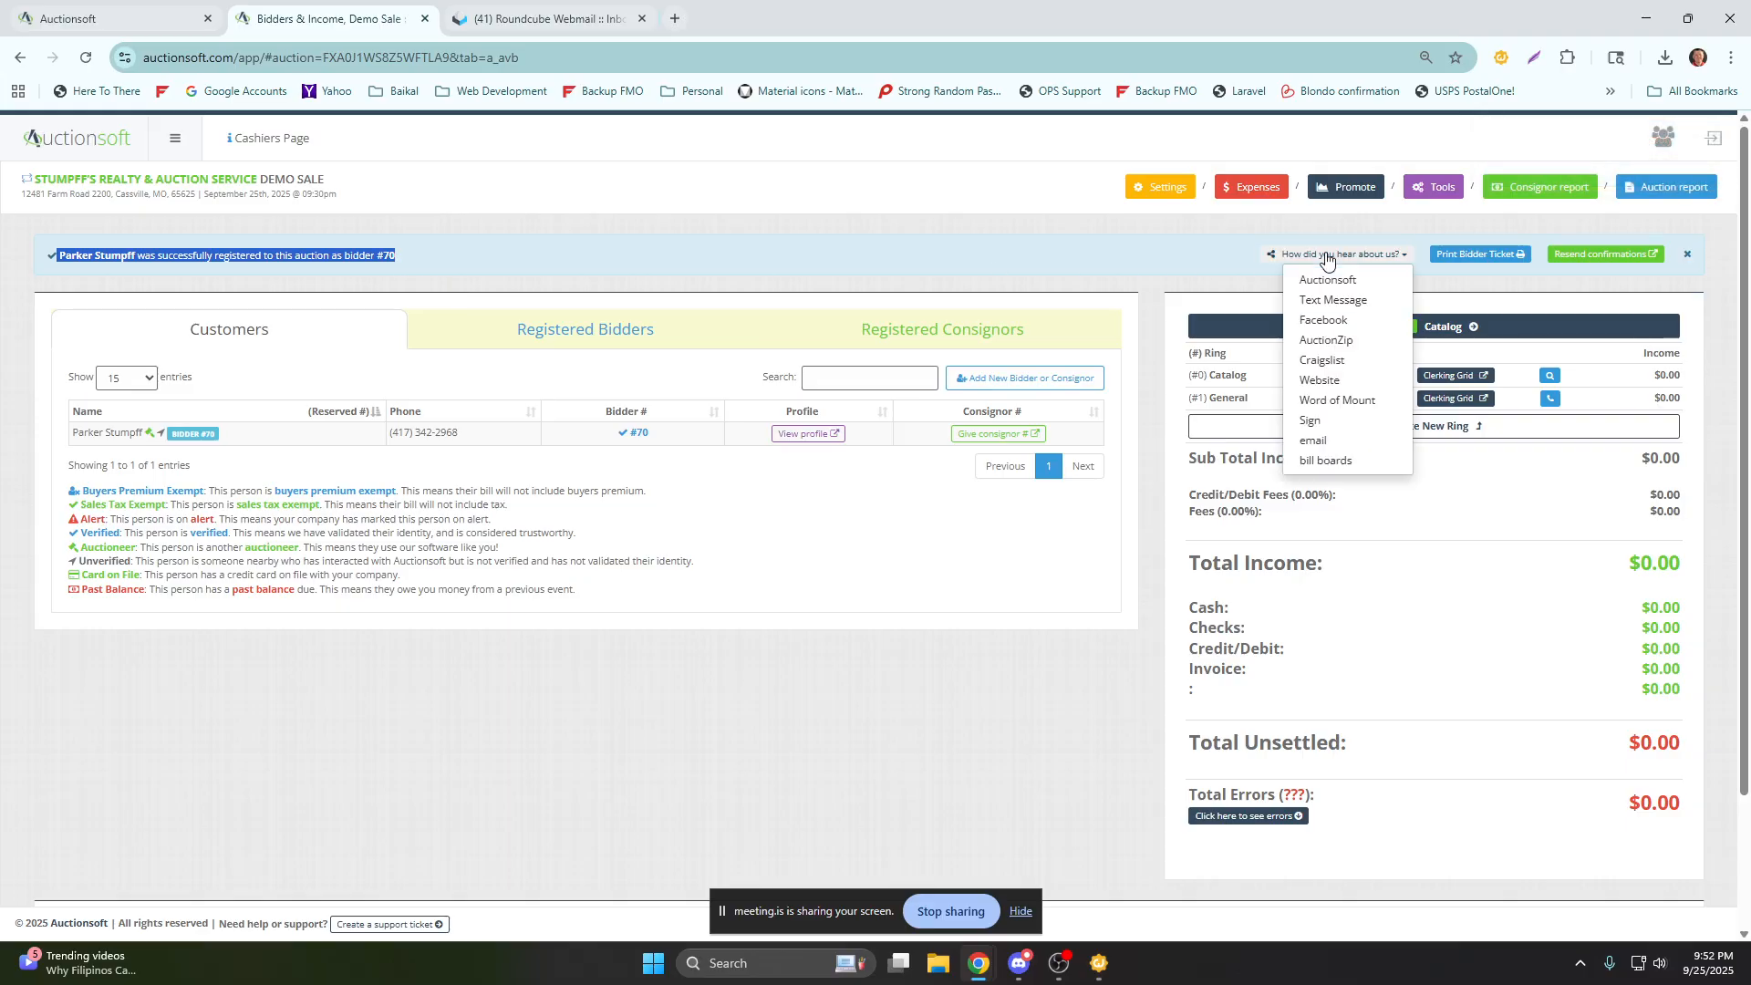
left_click(1328, 380)
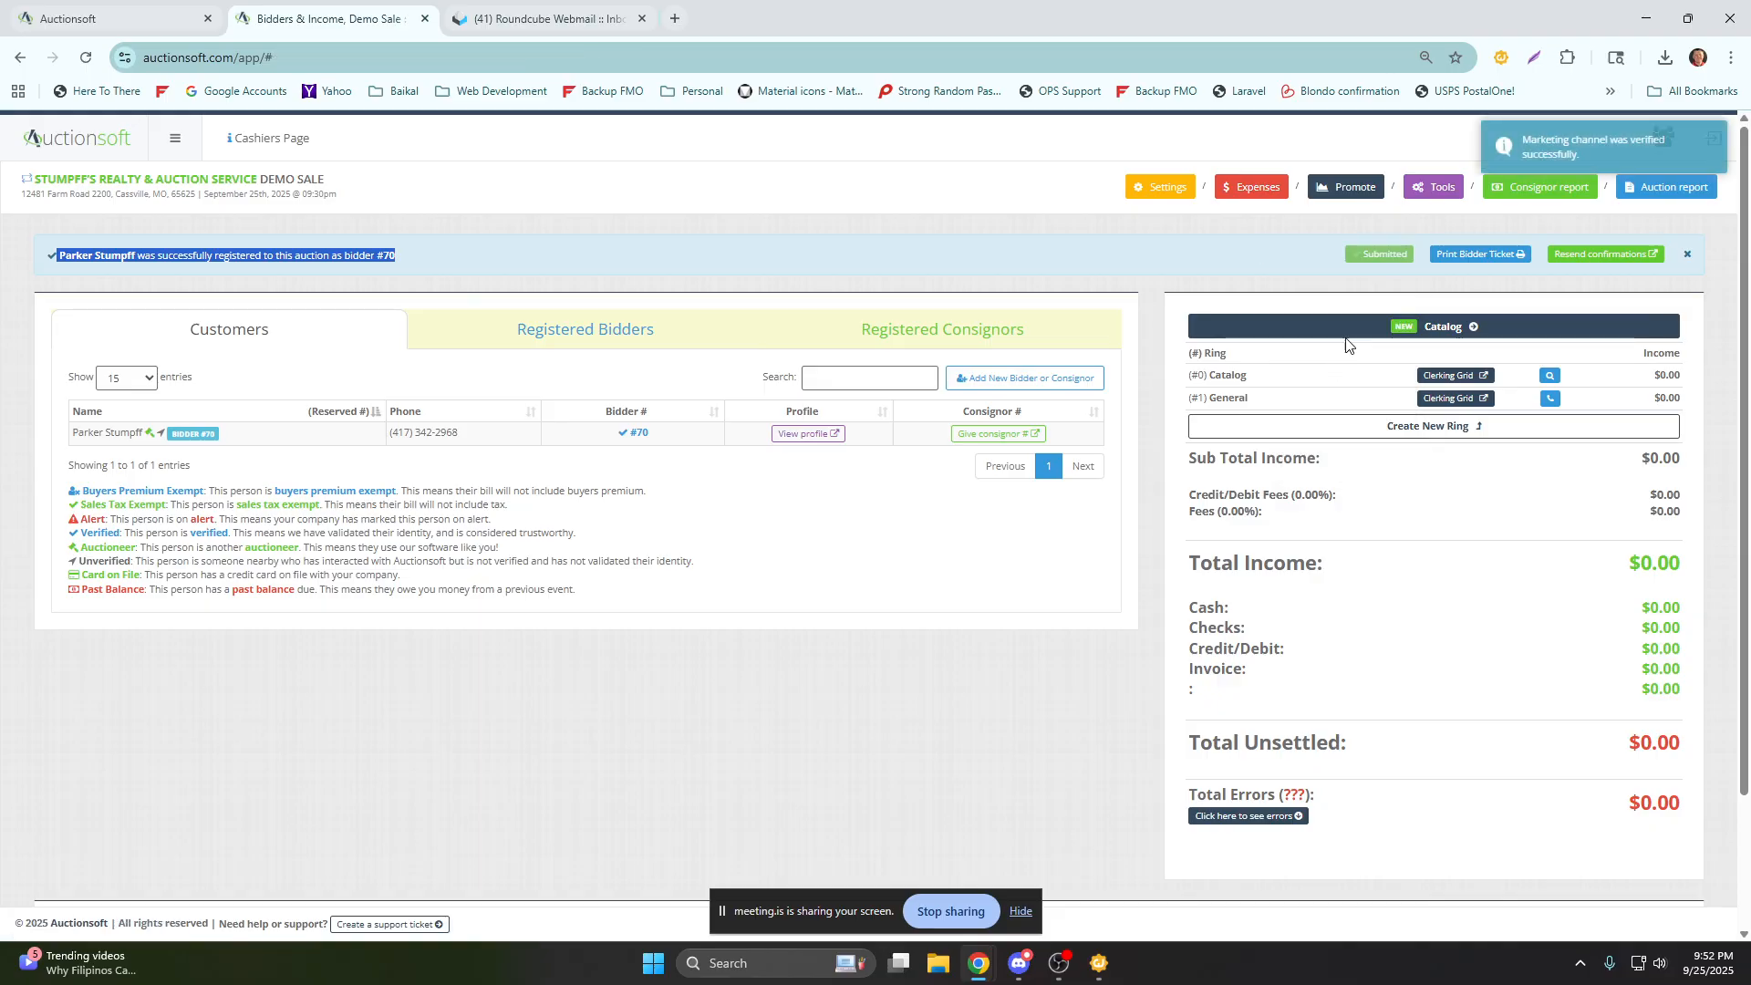
Open the printable bidder ticket for the newly registered bidder and examine its contents and terms.
left_click(1438, 260)
scroll(910, 375, "down", 1)
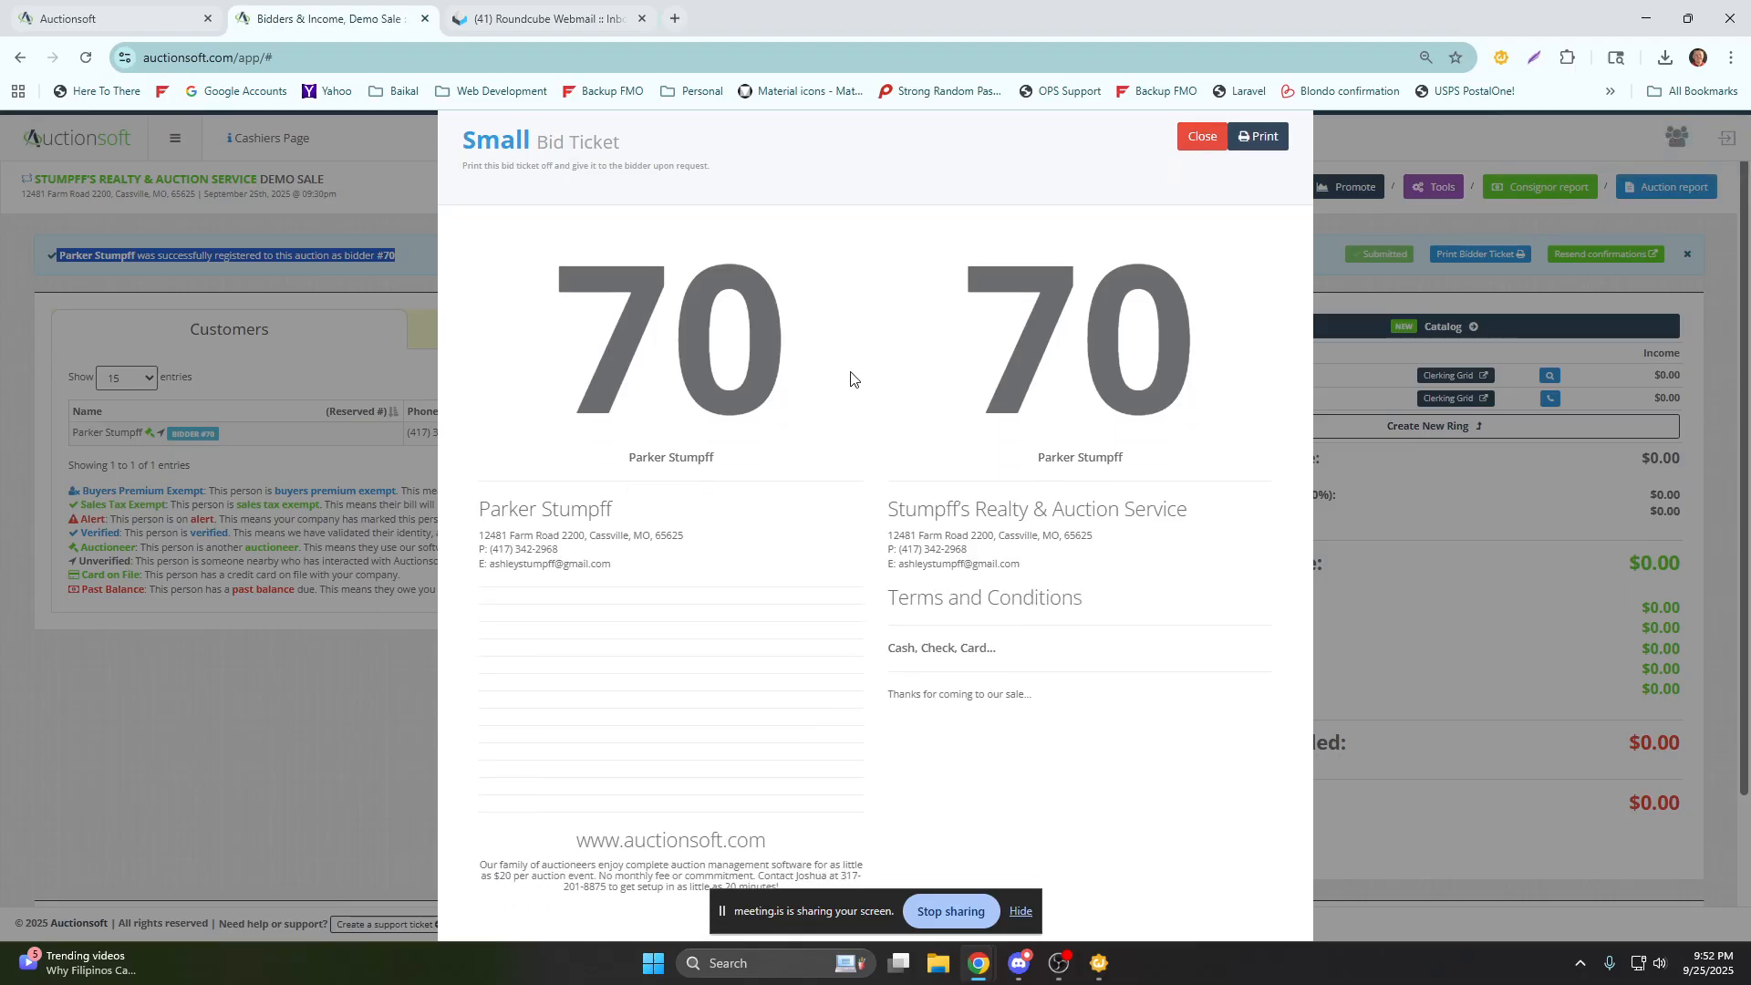
scroll(894, 629, "down", 1)
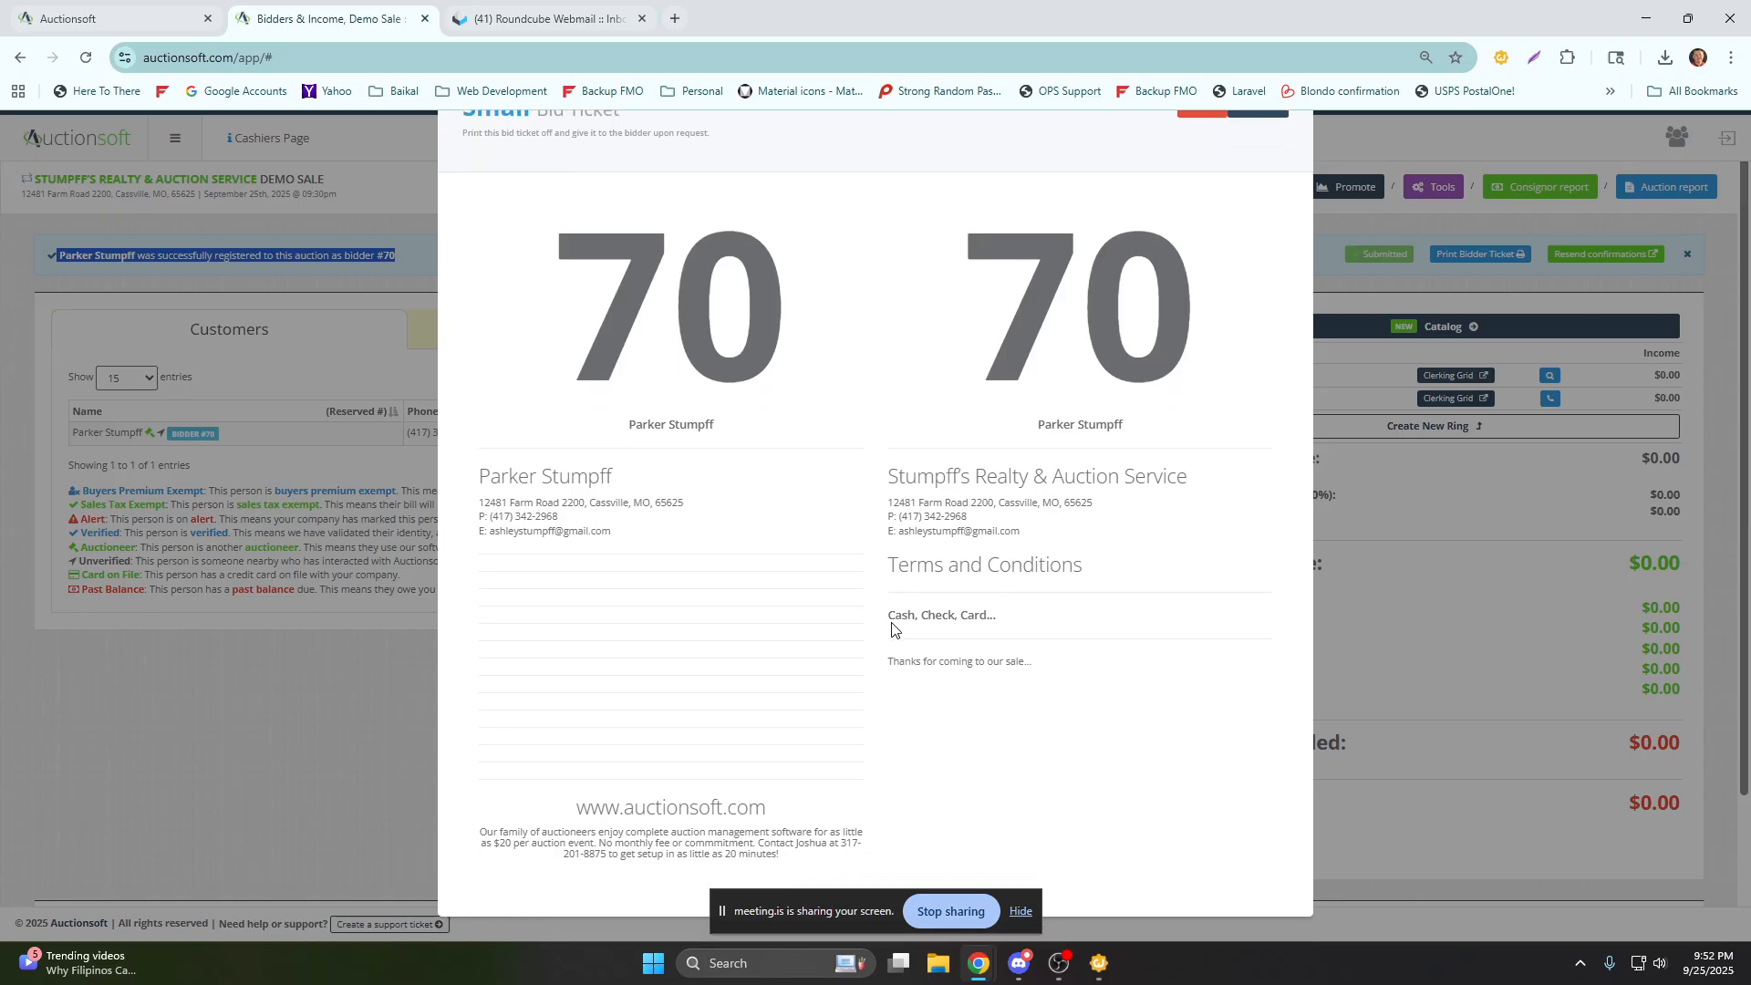
Review the closing note on the bid ticket, then close the ticket and dismiss the registration notice.
left_click_drag(890, 662, 1031, 663)
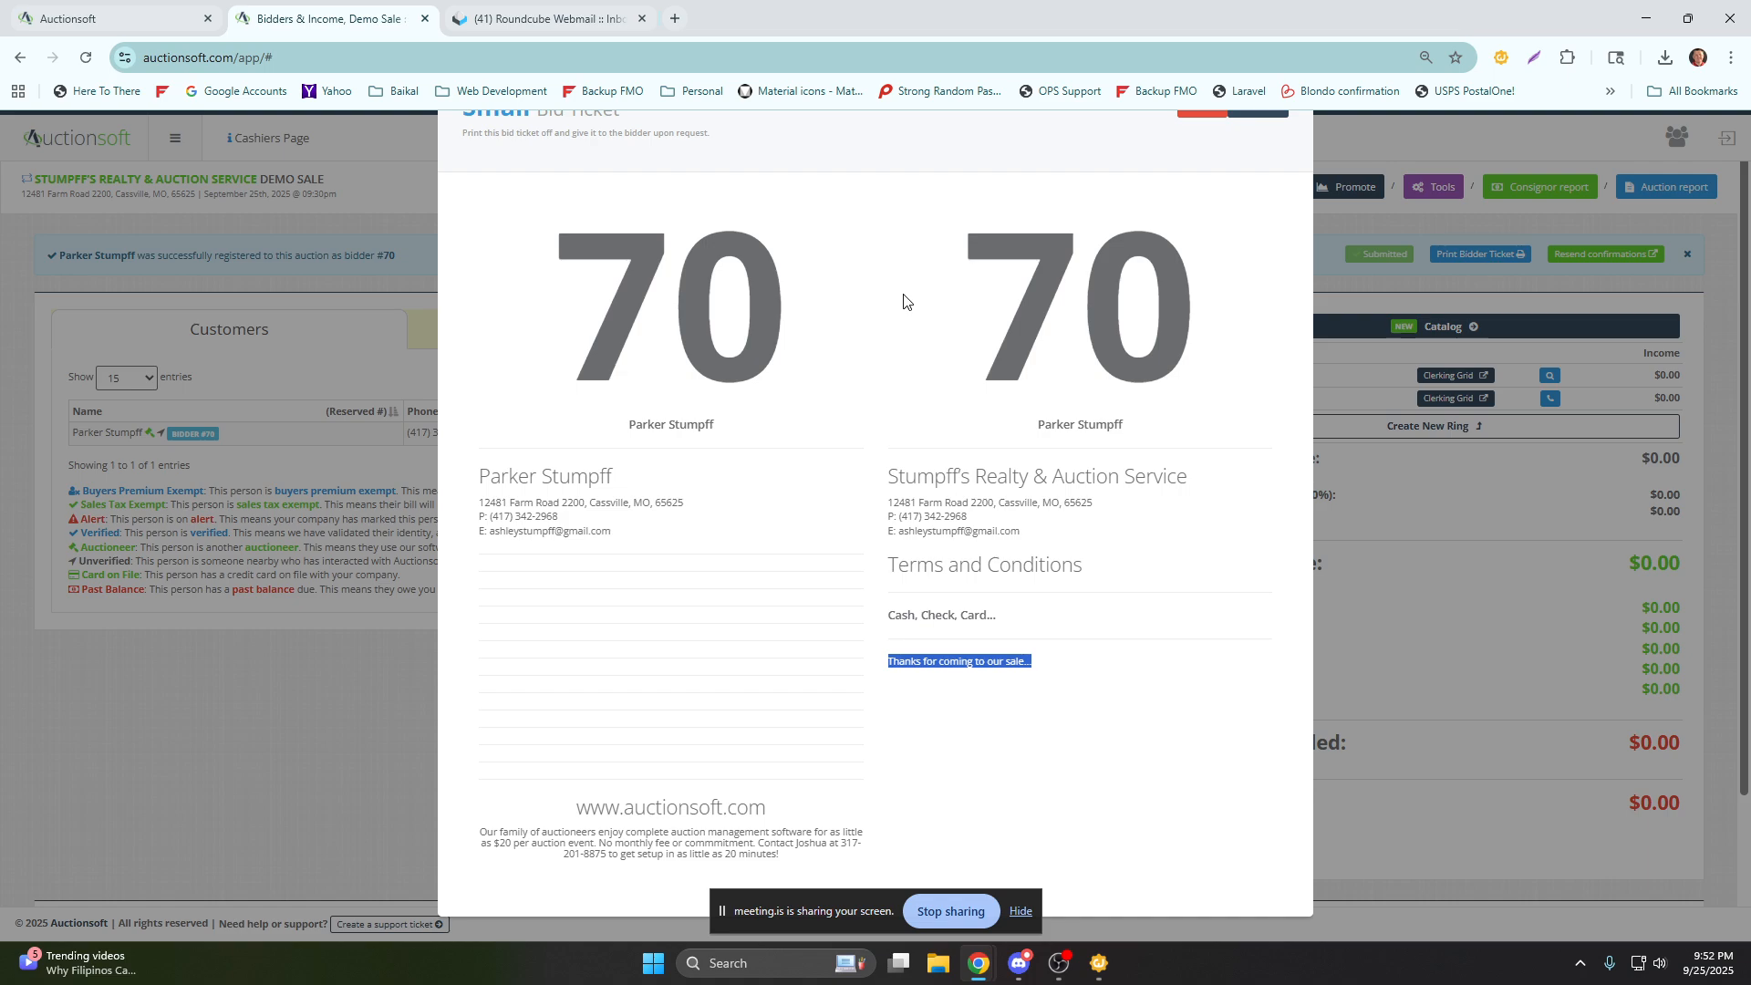
scroll(908, 299, "up", 2)
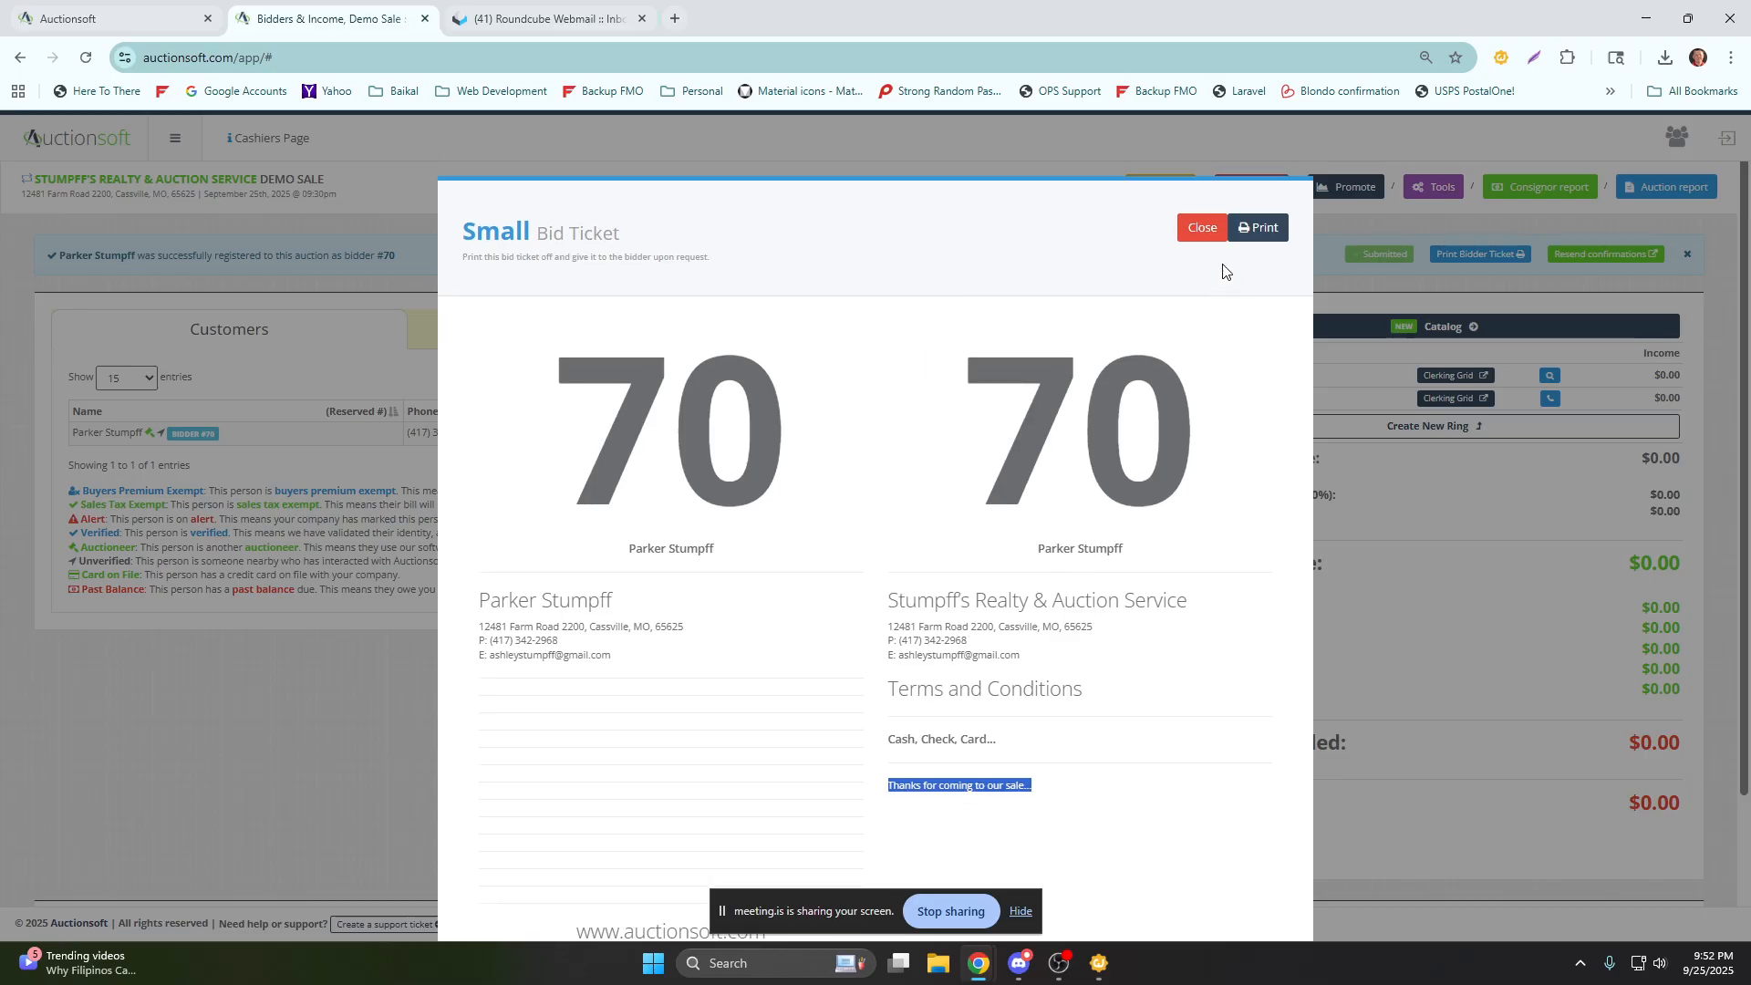
left_click(1190, 233)
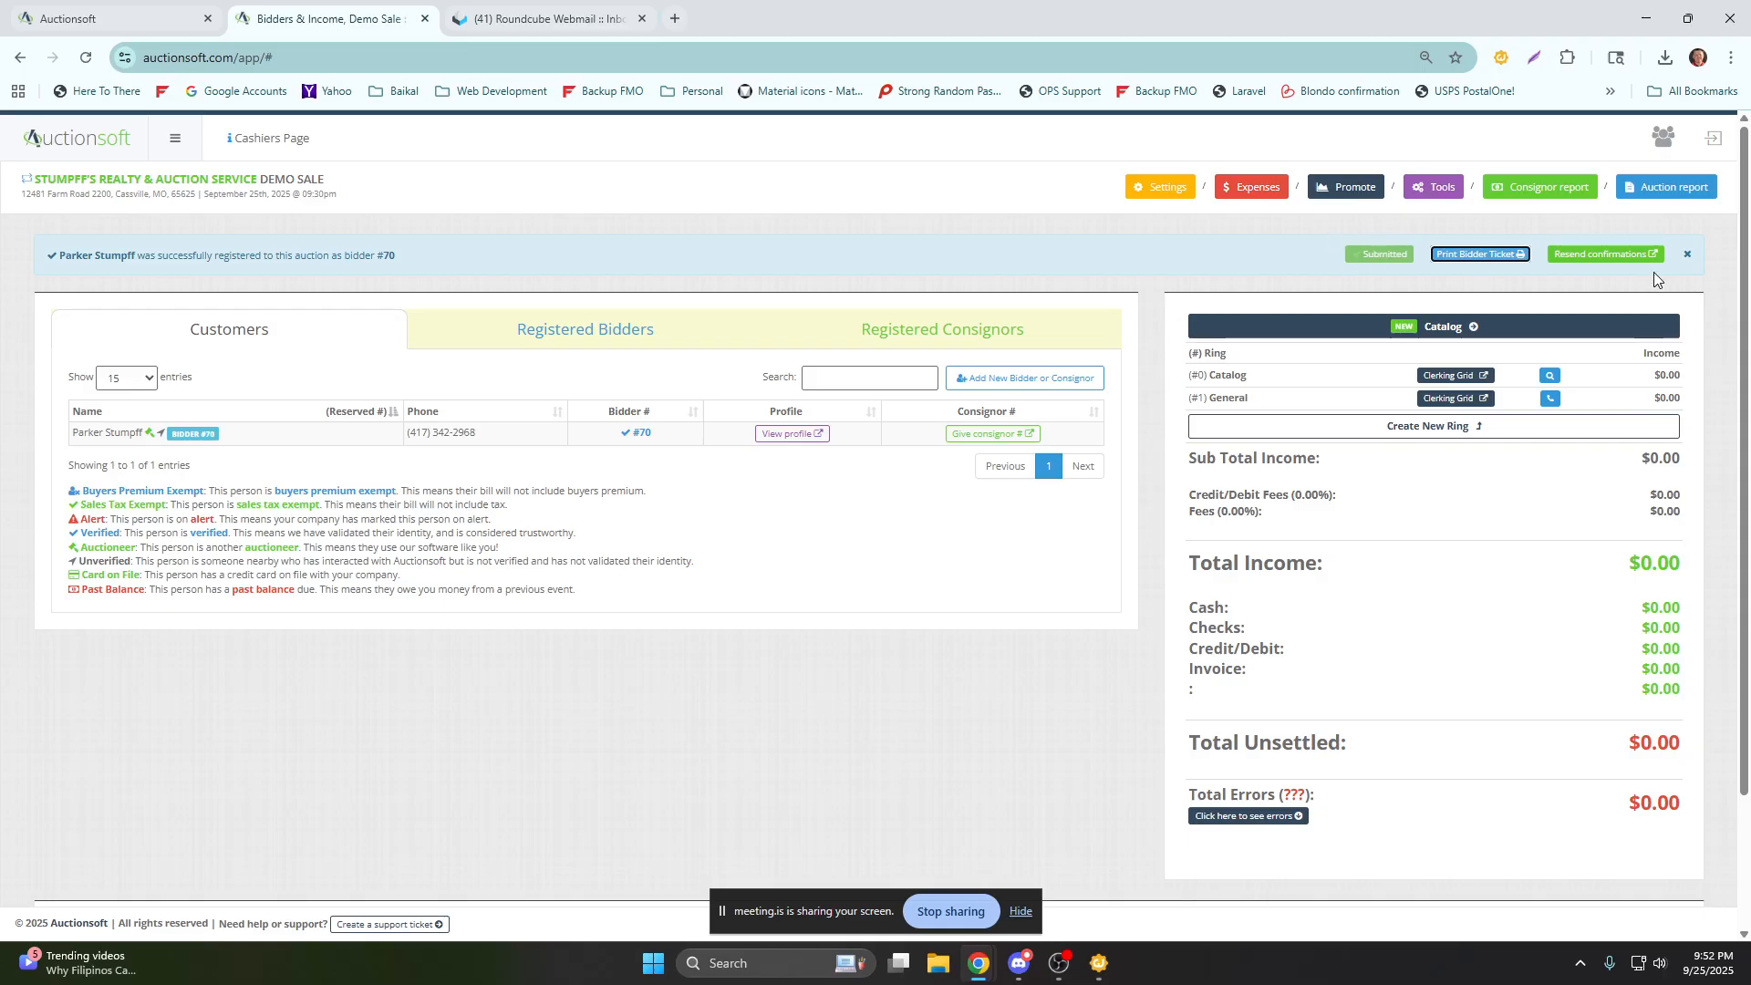
left_click(1687, 256)
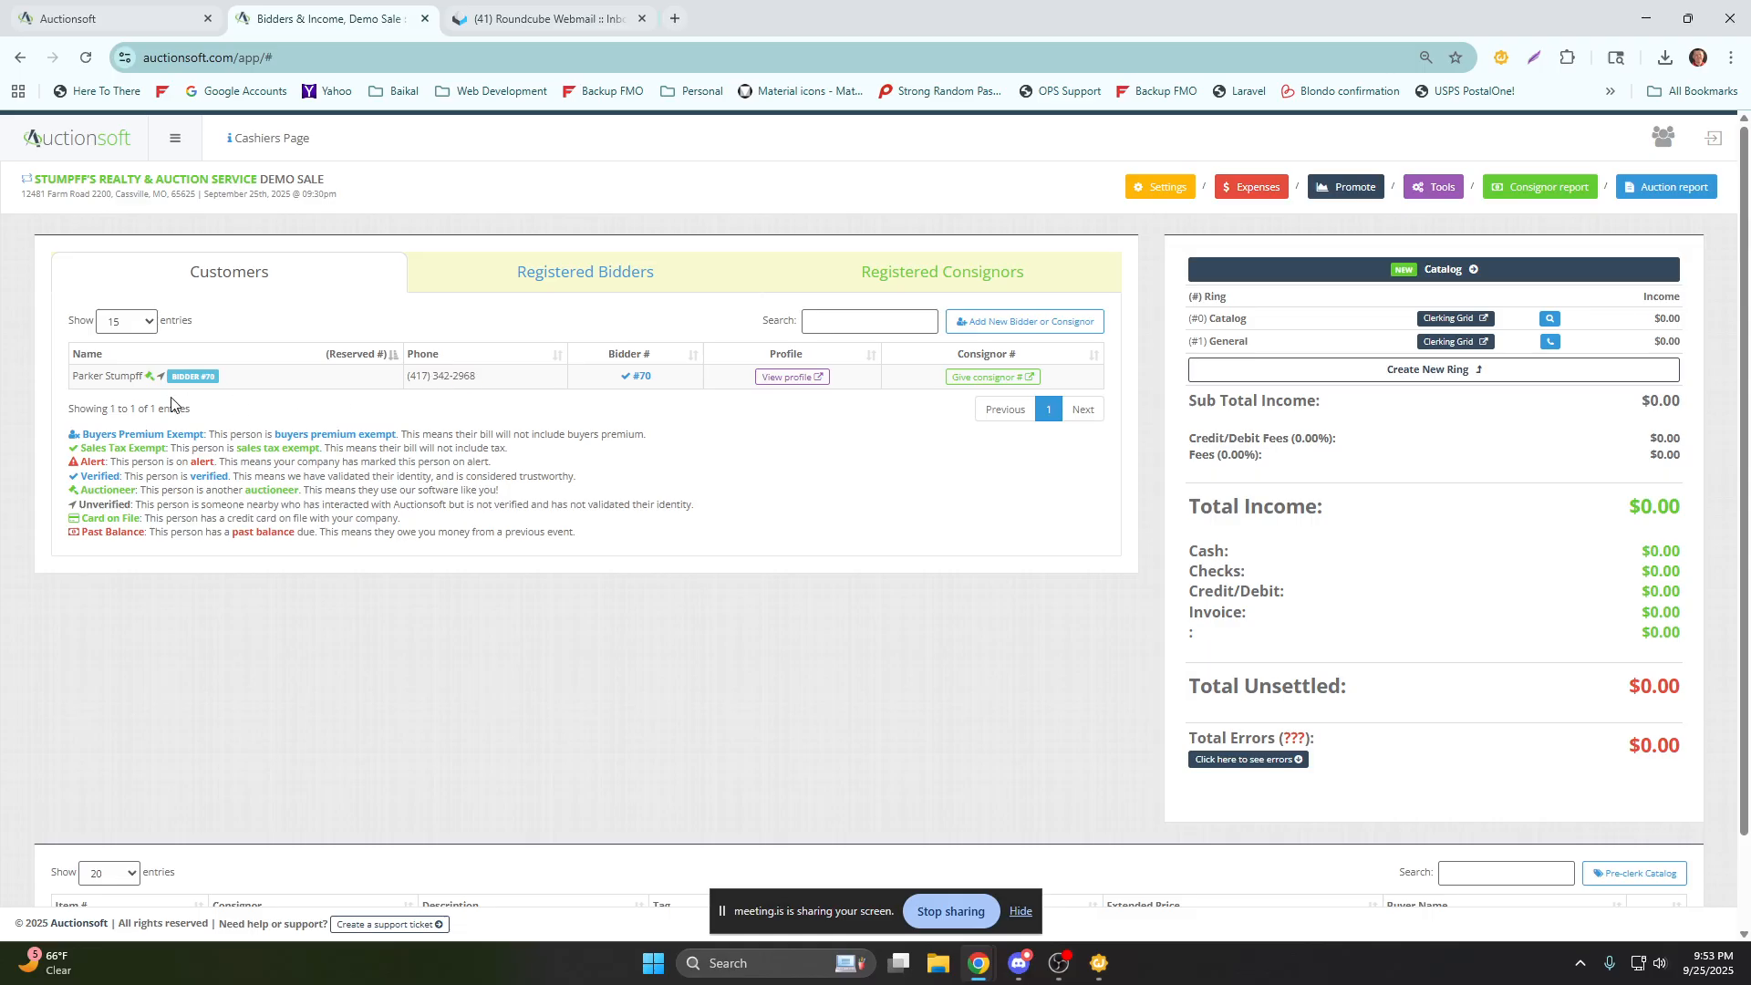
Find an existing customer in the global search by phone number and add them to the Demo Sale as a bidder.
left_click(1001, 331)
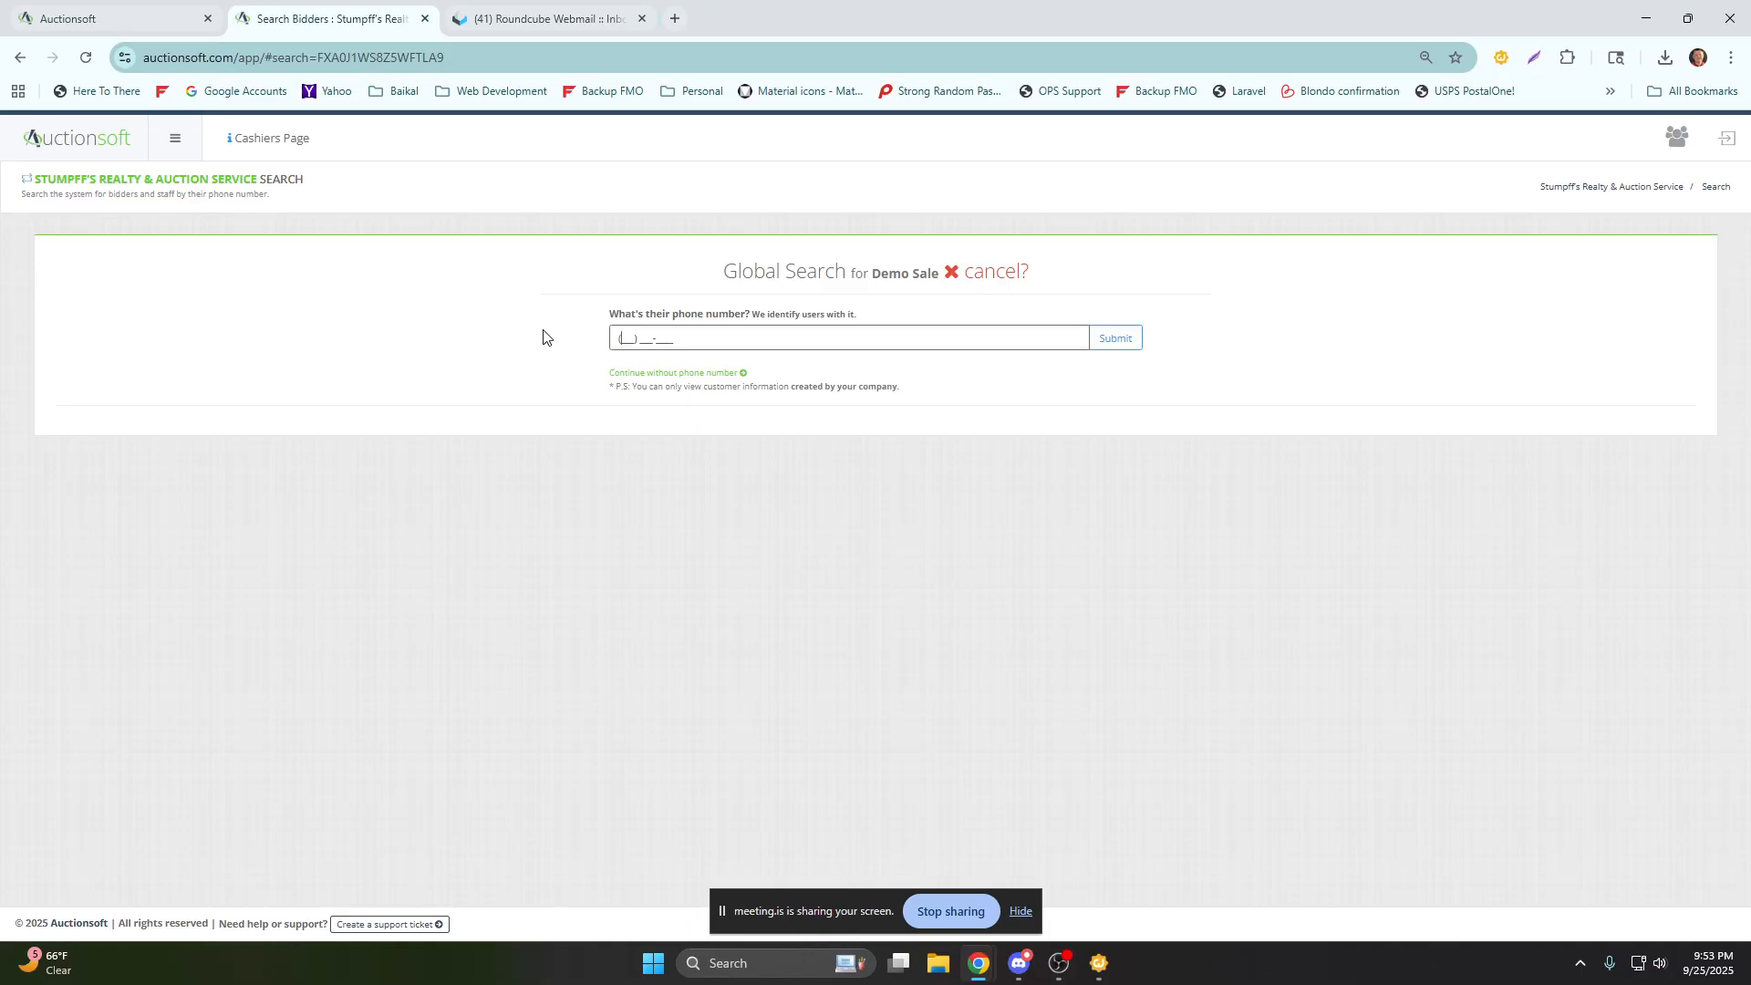
left_click(1116, 341)
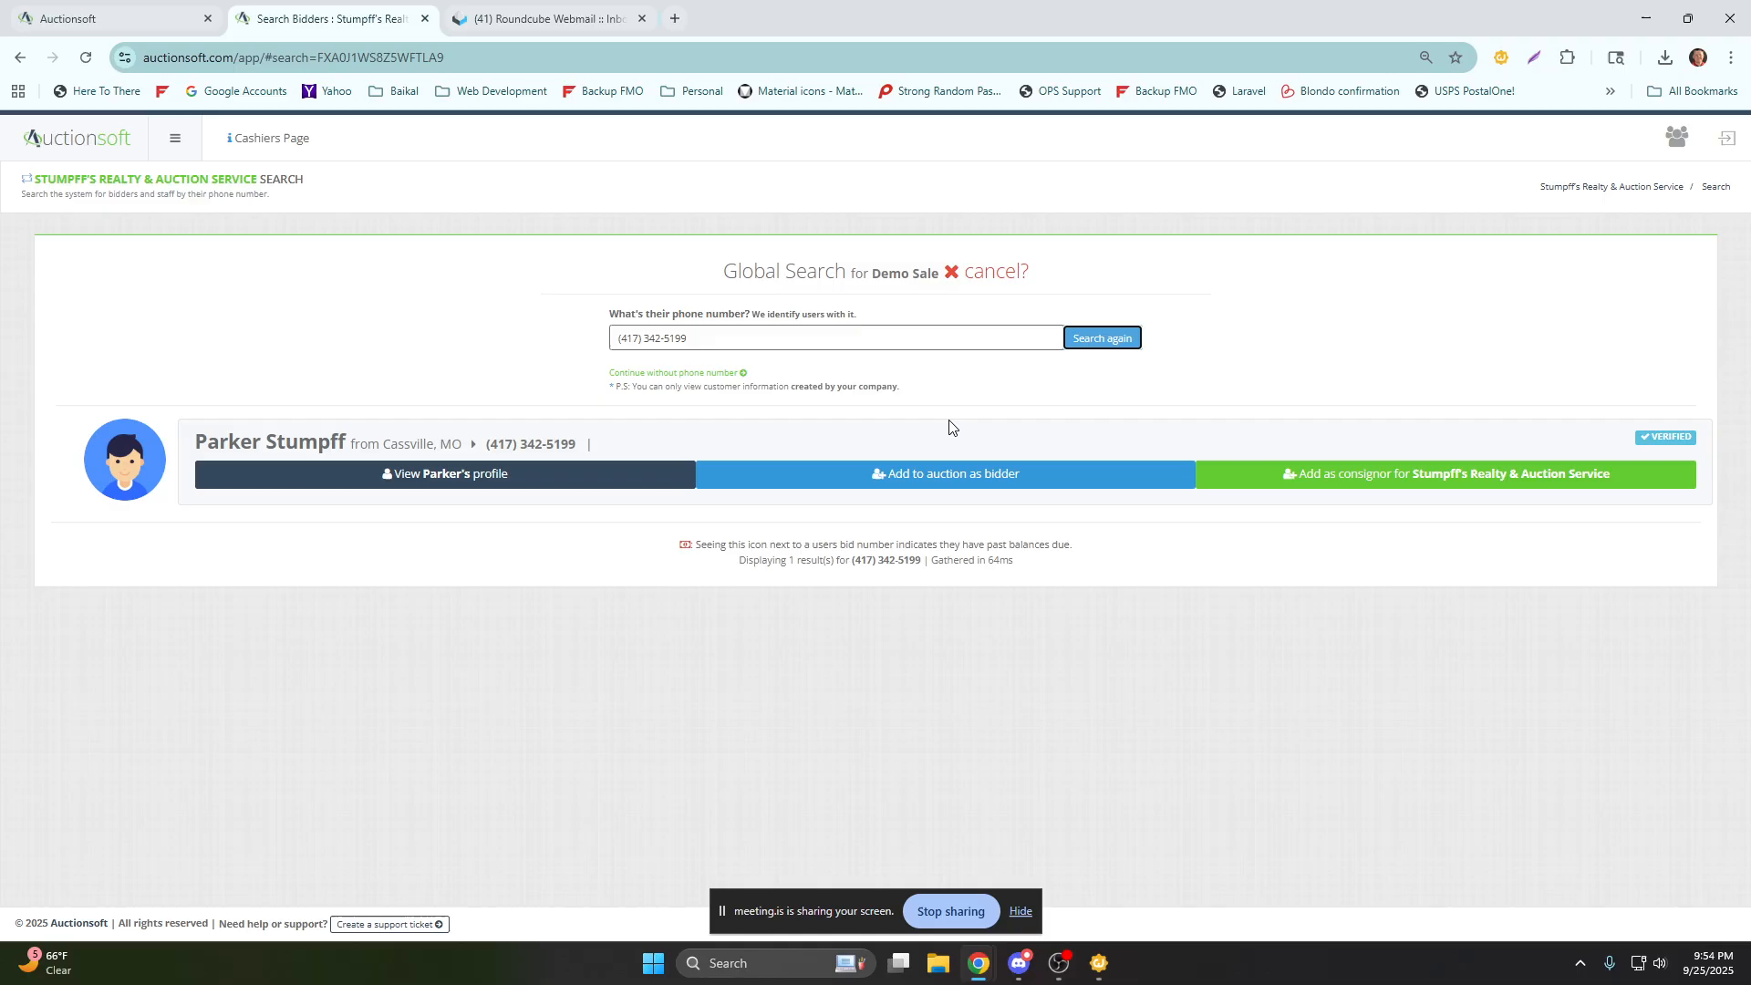
left_click(926, 475)
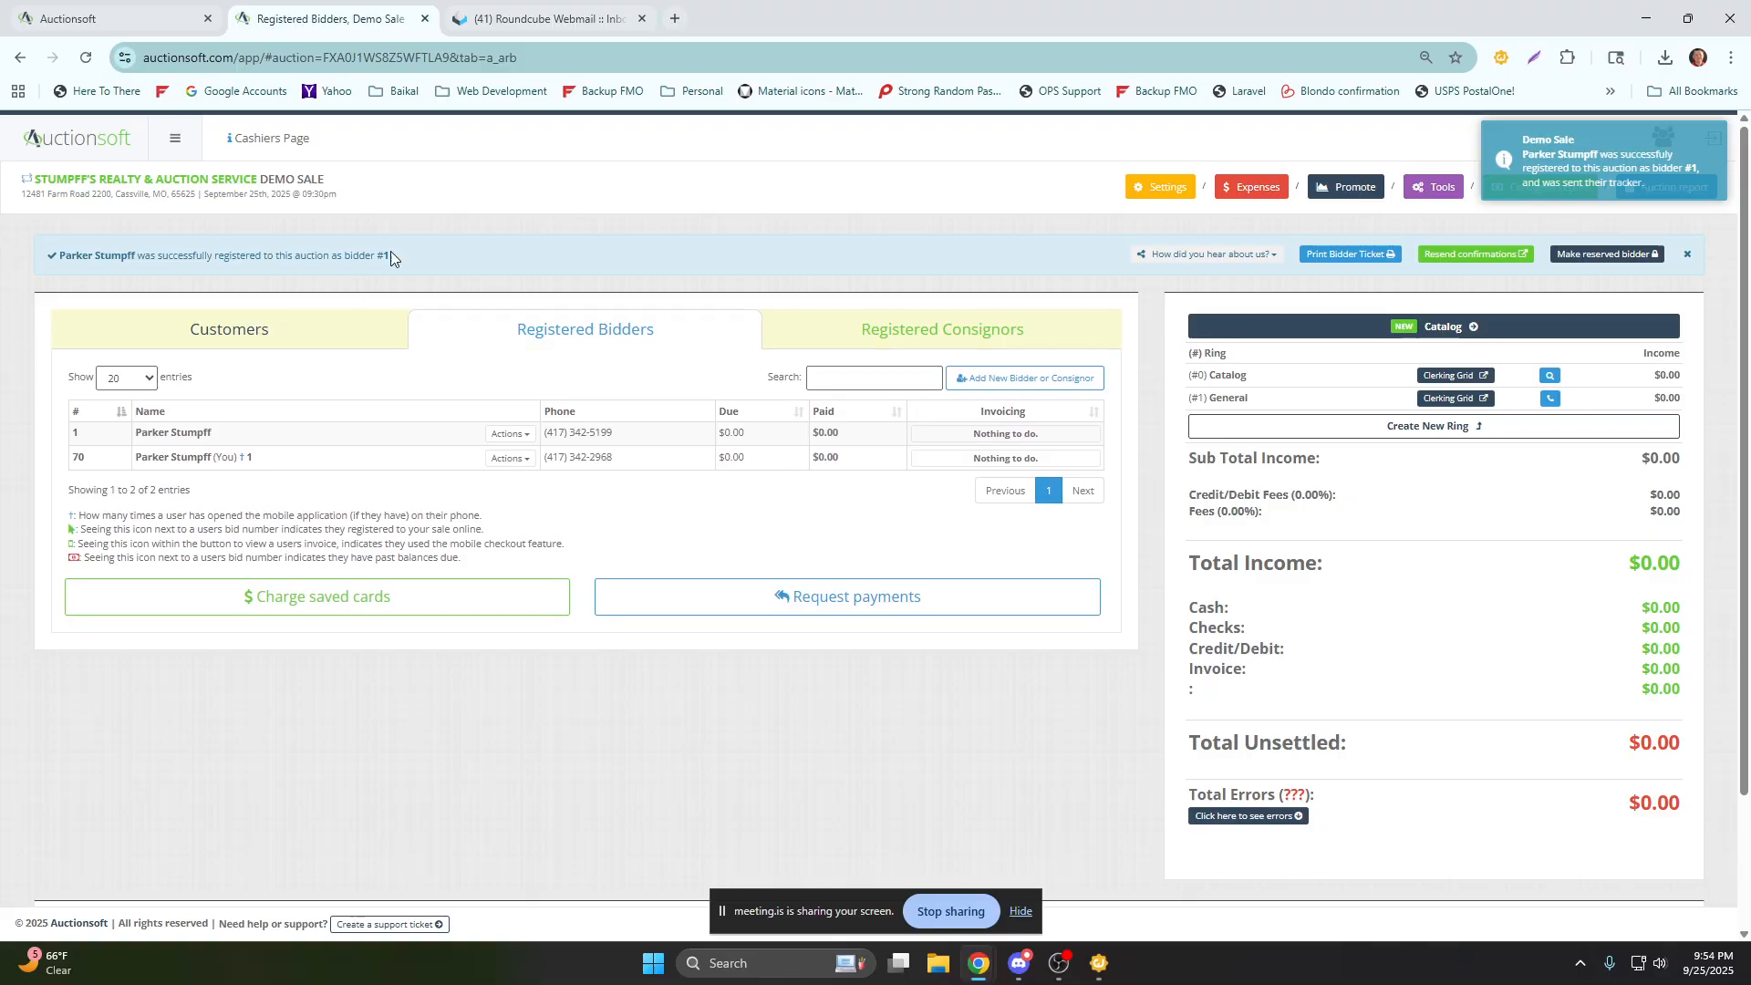
left_click_drag(390, 255, 100, 260)
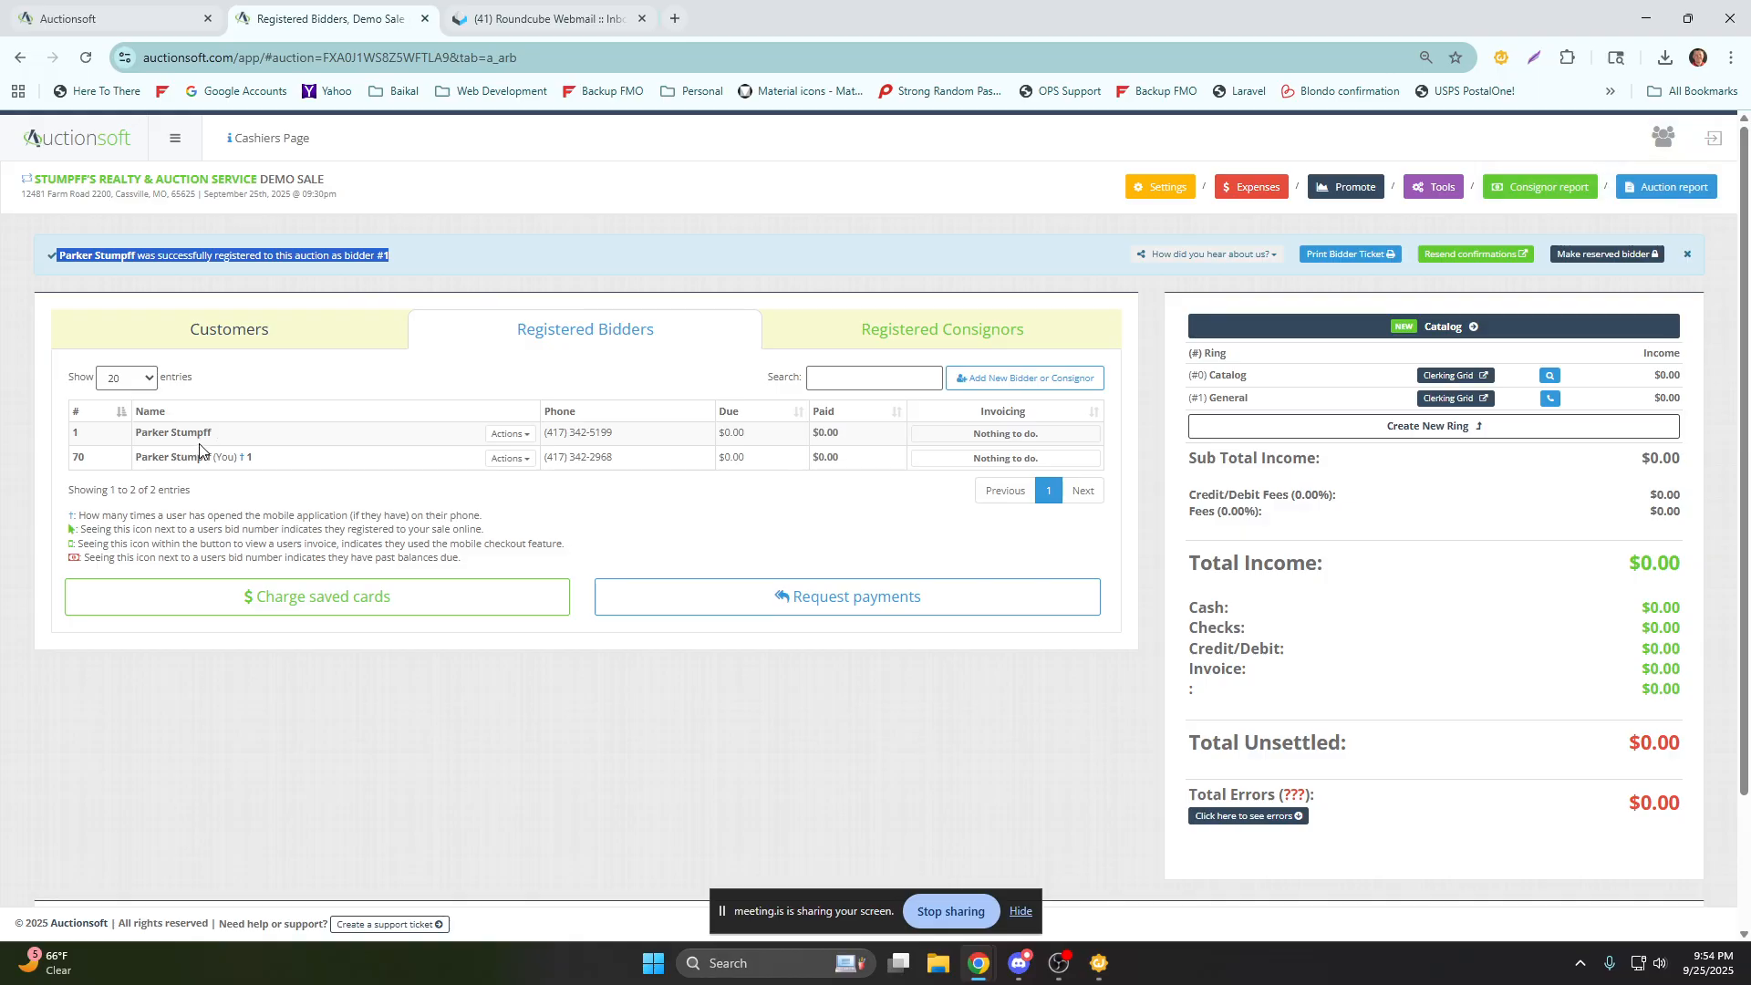
Record how the new bidder heard about the company, preview their bid ticket without printing it, and dismiss the registration notice.
left_click(1163, 255)
left_click(1177, 325)
left_click(1333, 254)
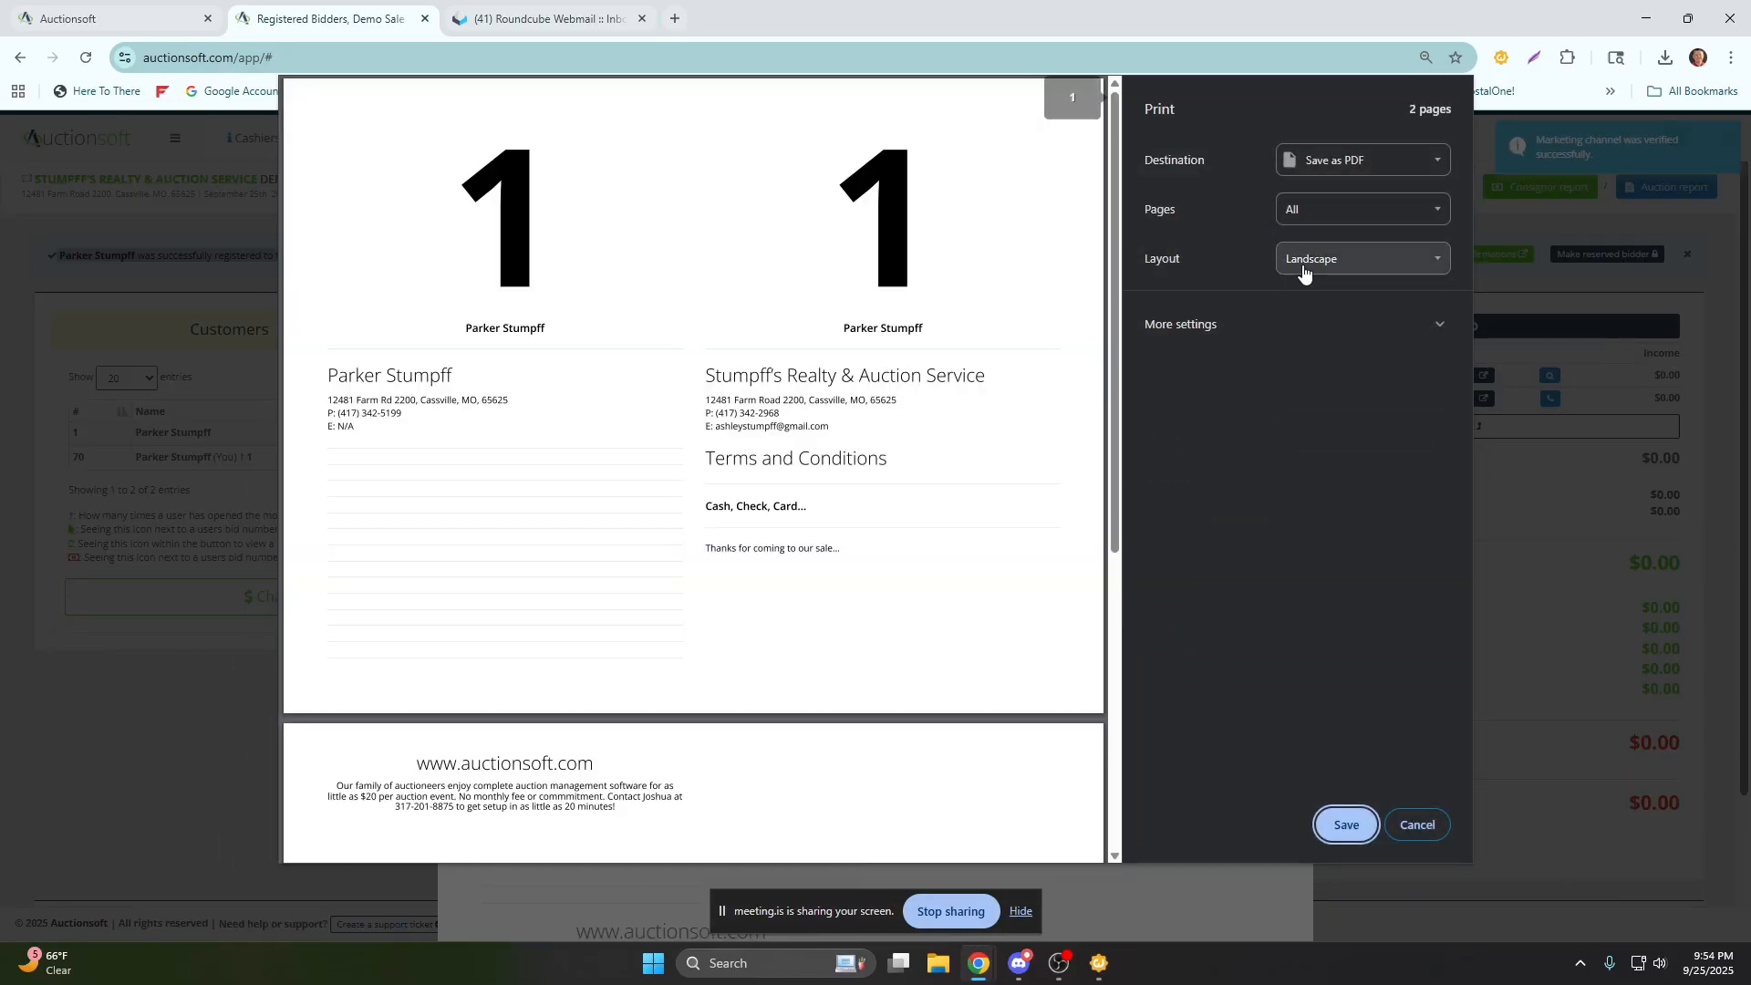
left_click(1418, 825)
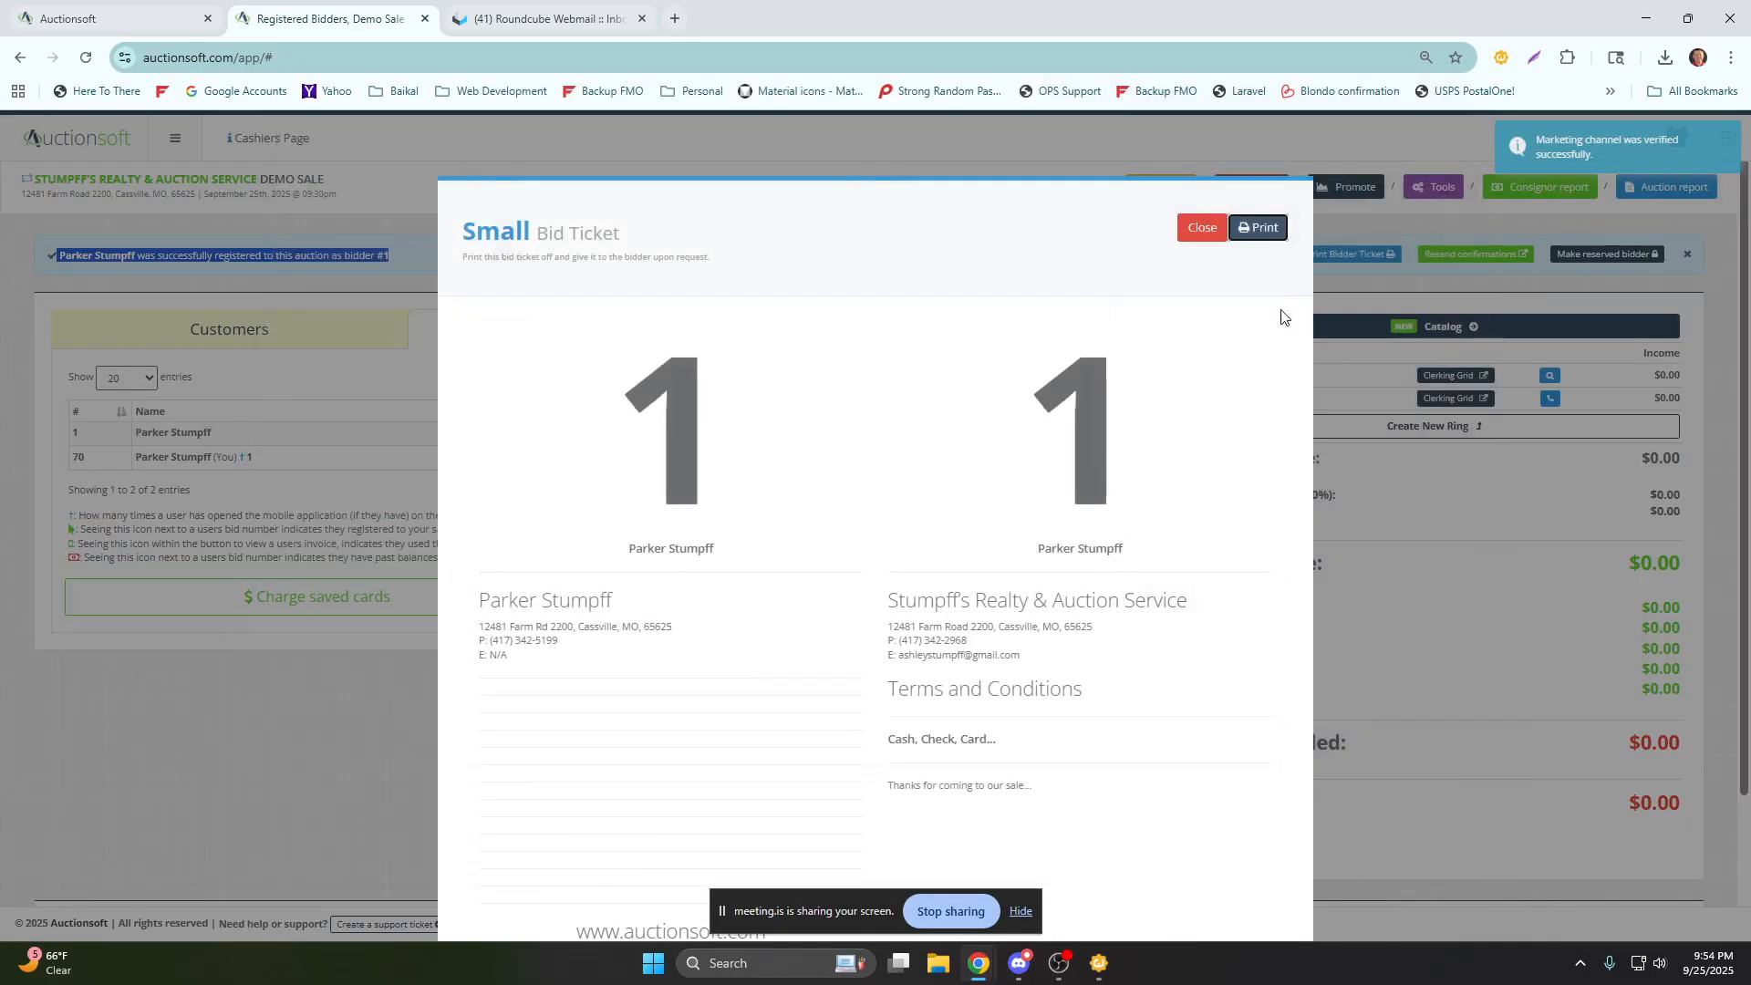
left_click(1184, 223)
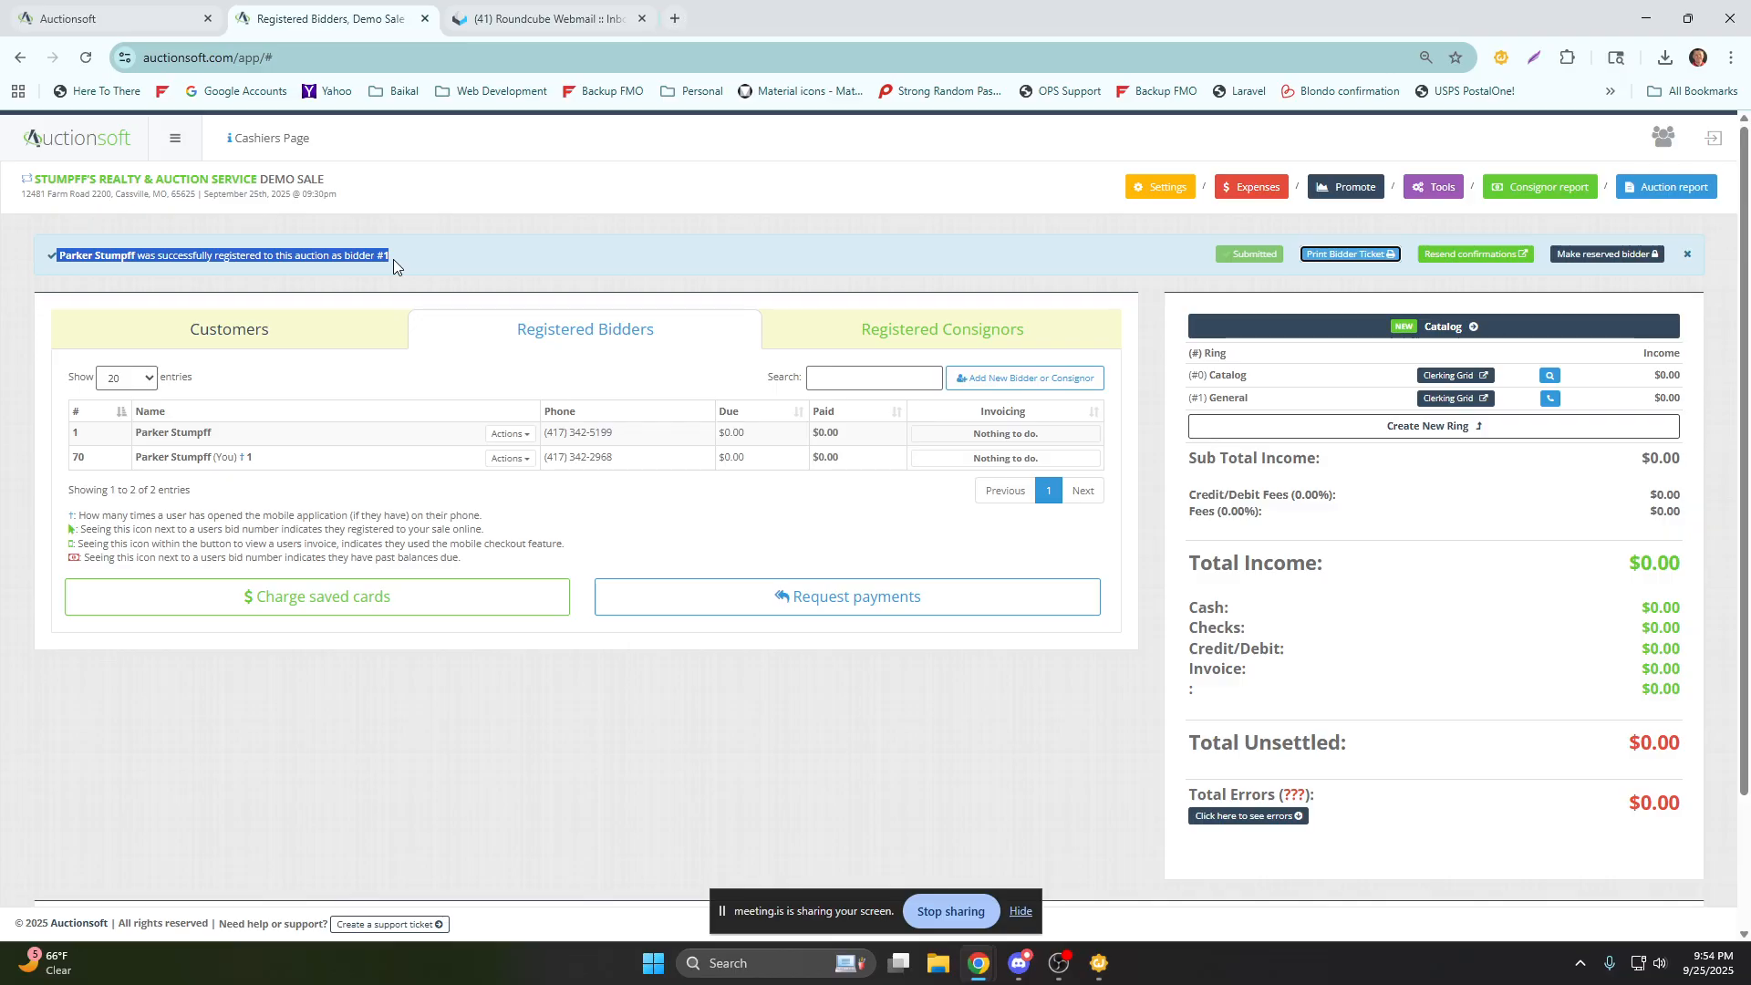
left_click_drag(392, 259, 341, 263)
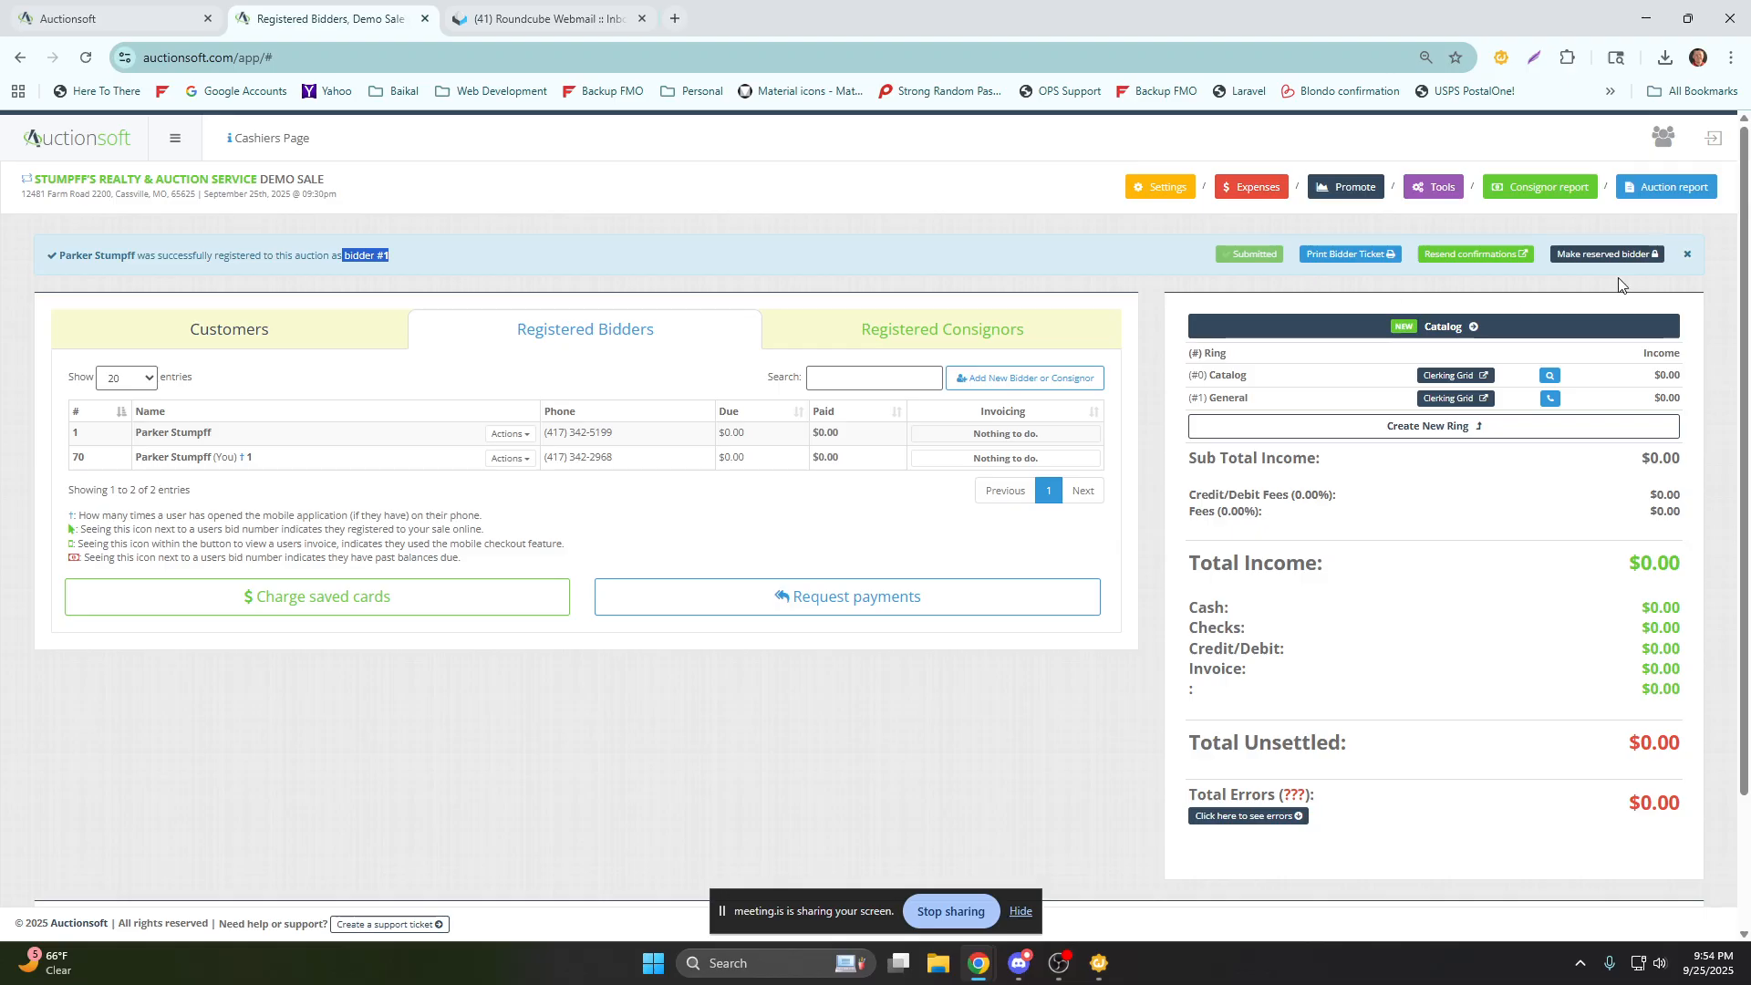
left_click(1688, 259)
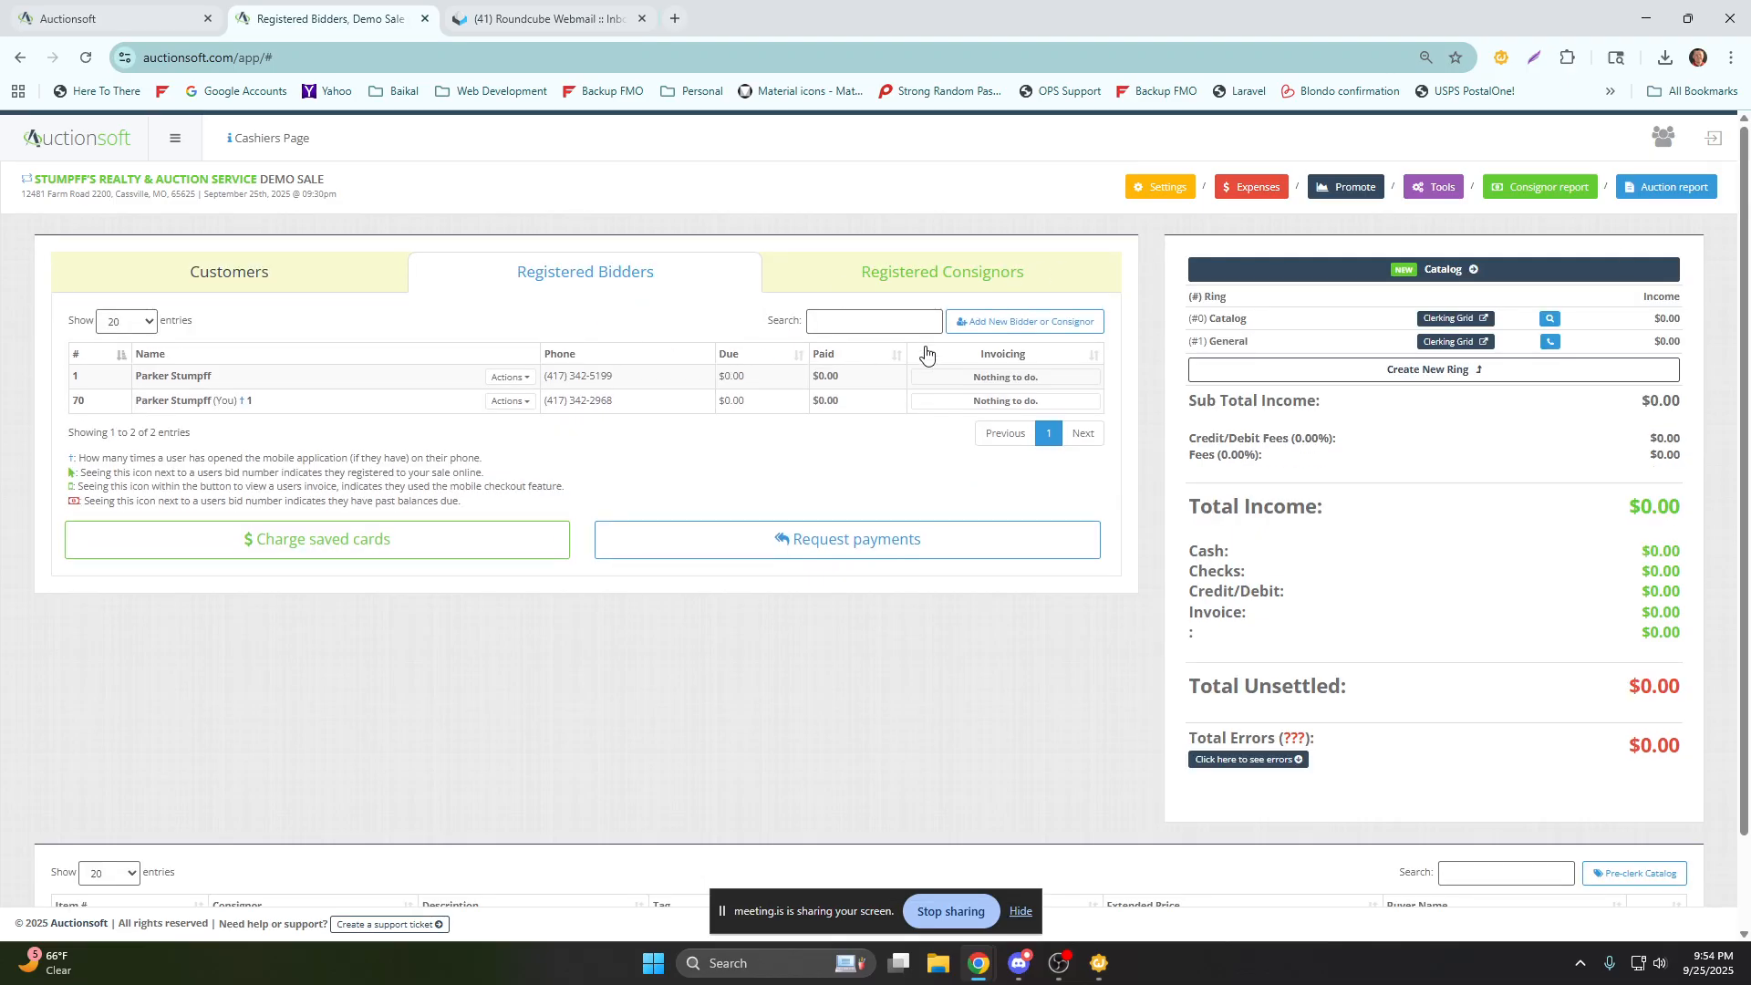
Open the Add New Bidder form for the Demo Sale without a phone number and view the Scan Drivers License instructions.
left_click(1003, 323)
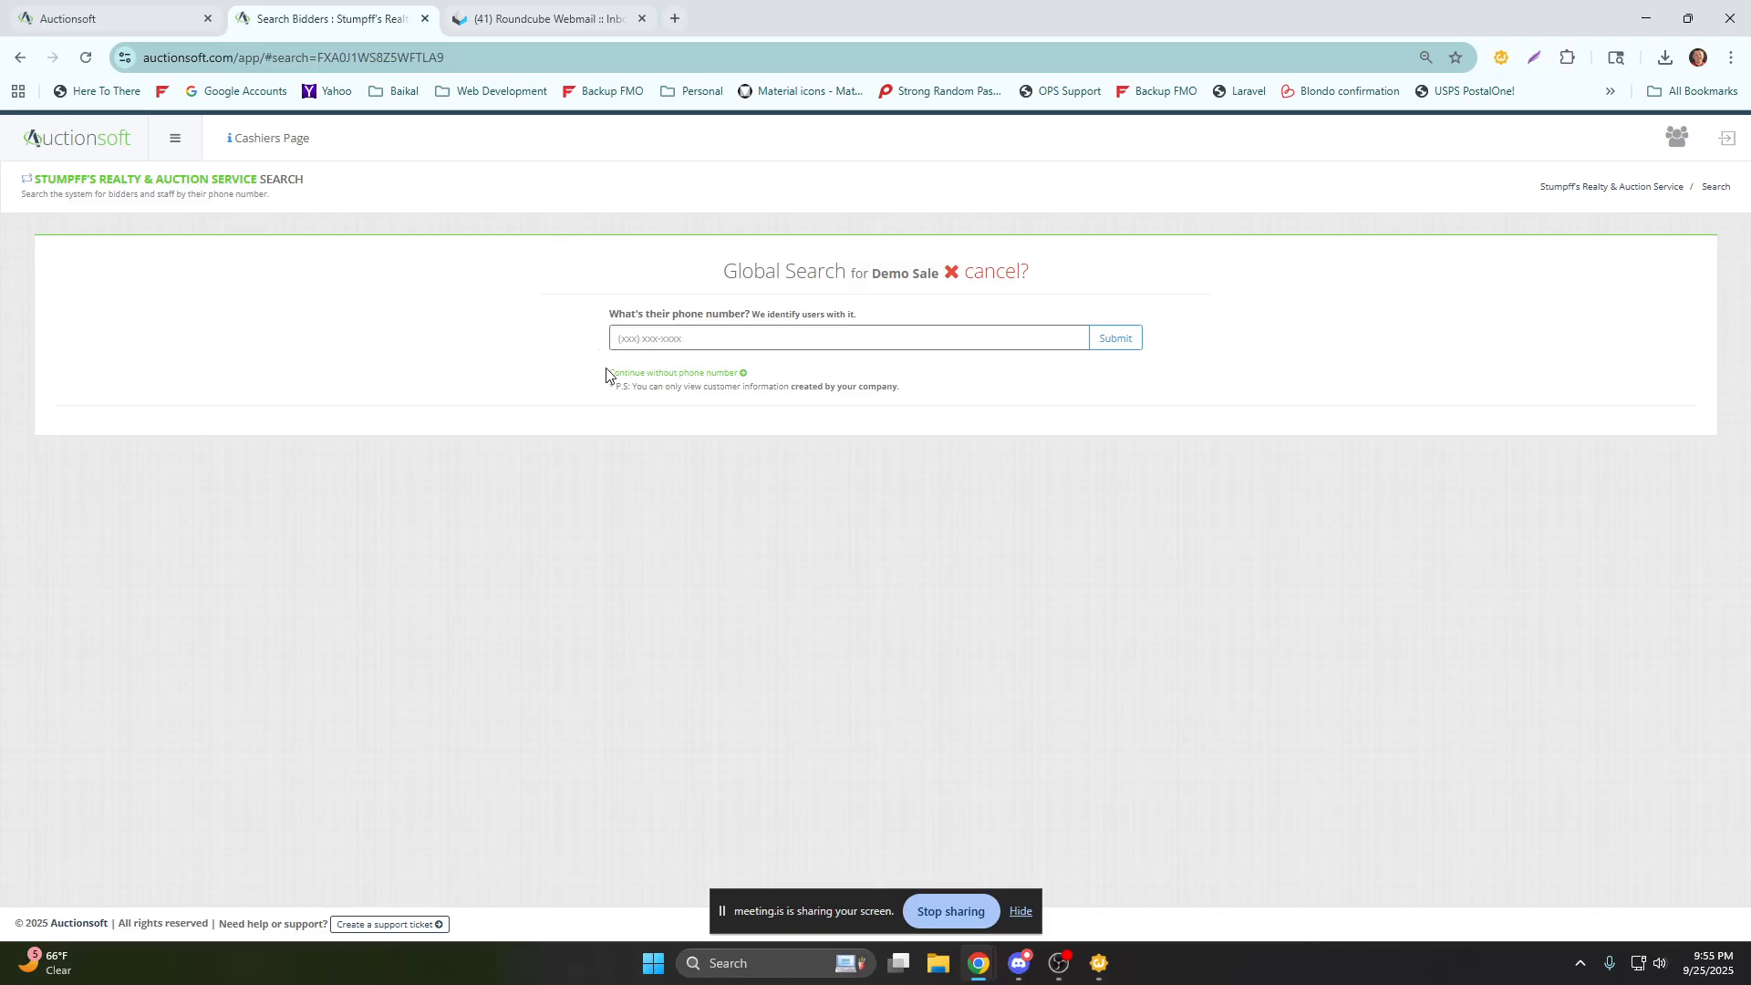
left_click_drag(609, 373, 736, 374)
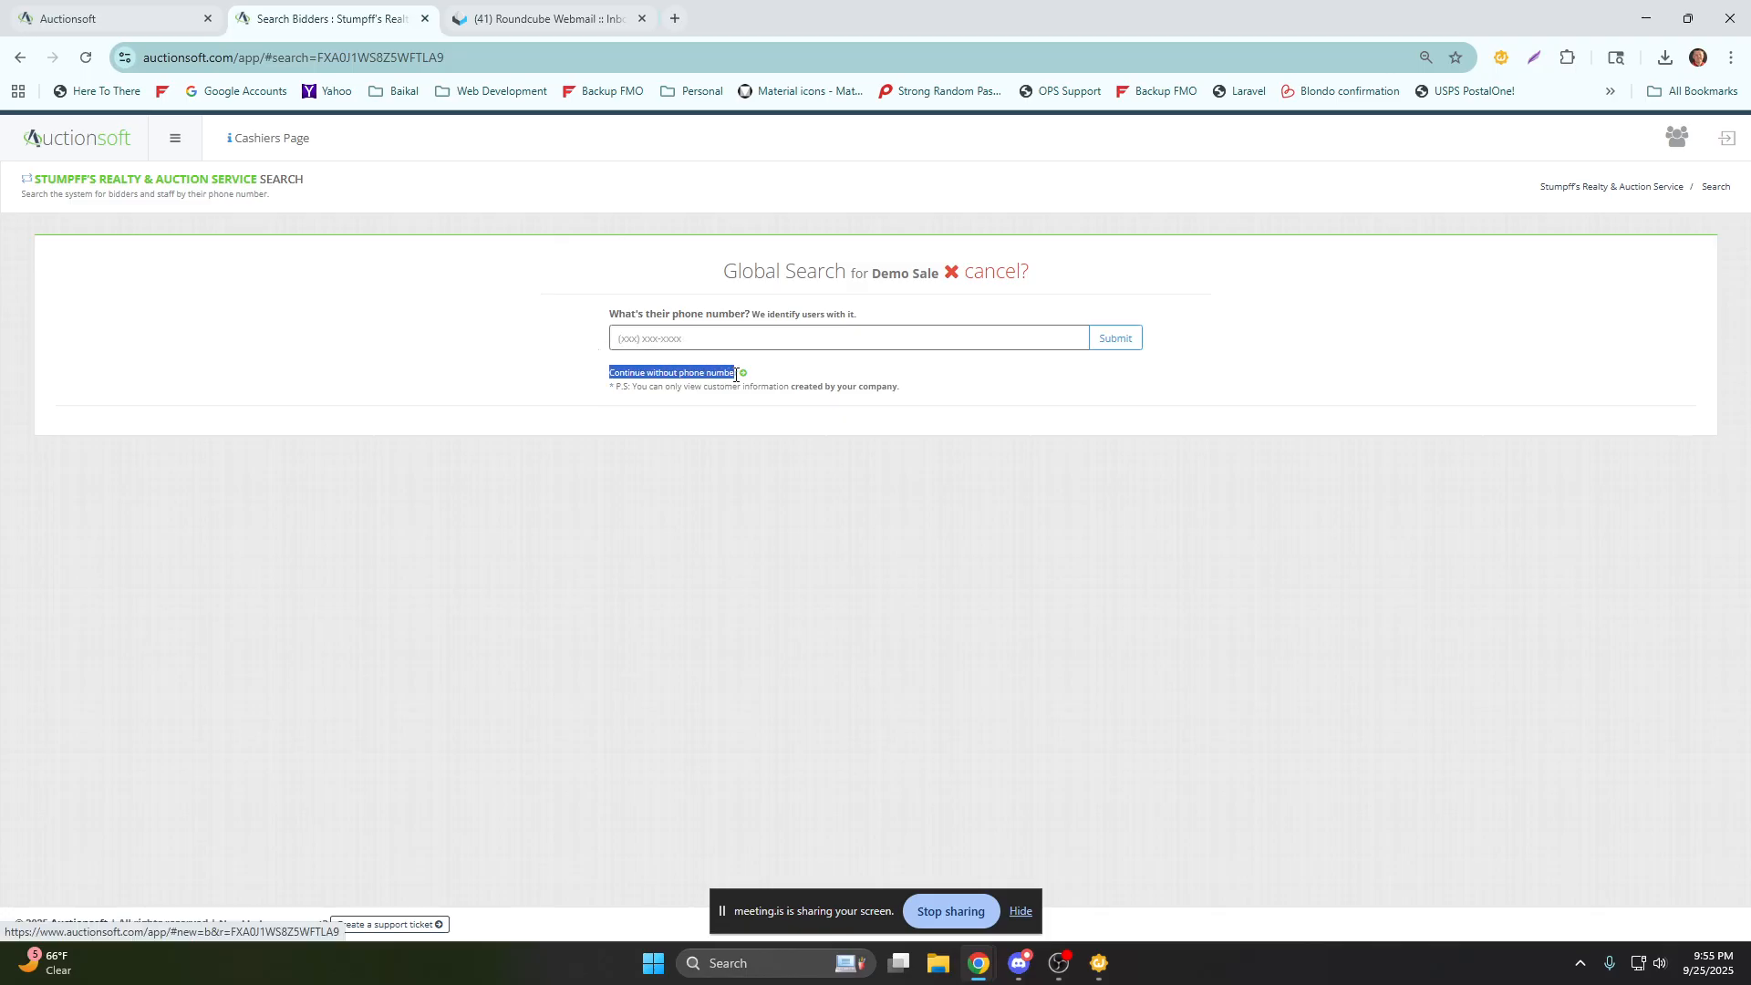
left_click(684, 374)
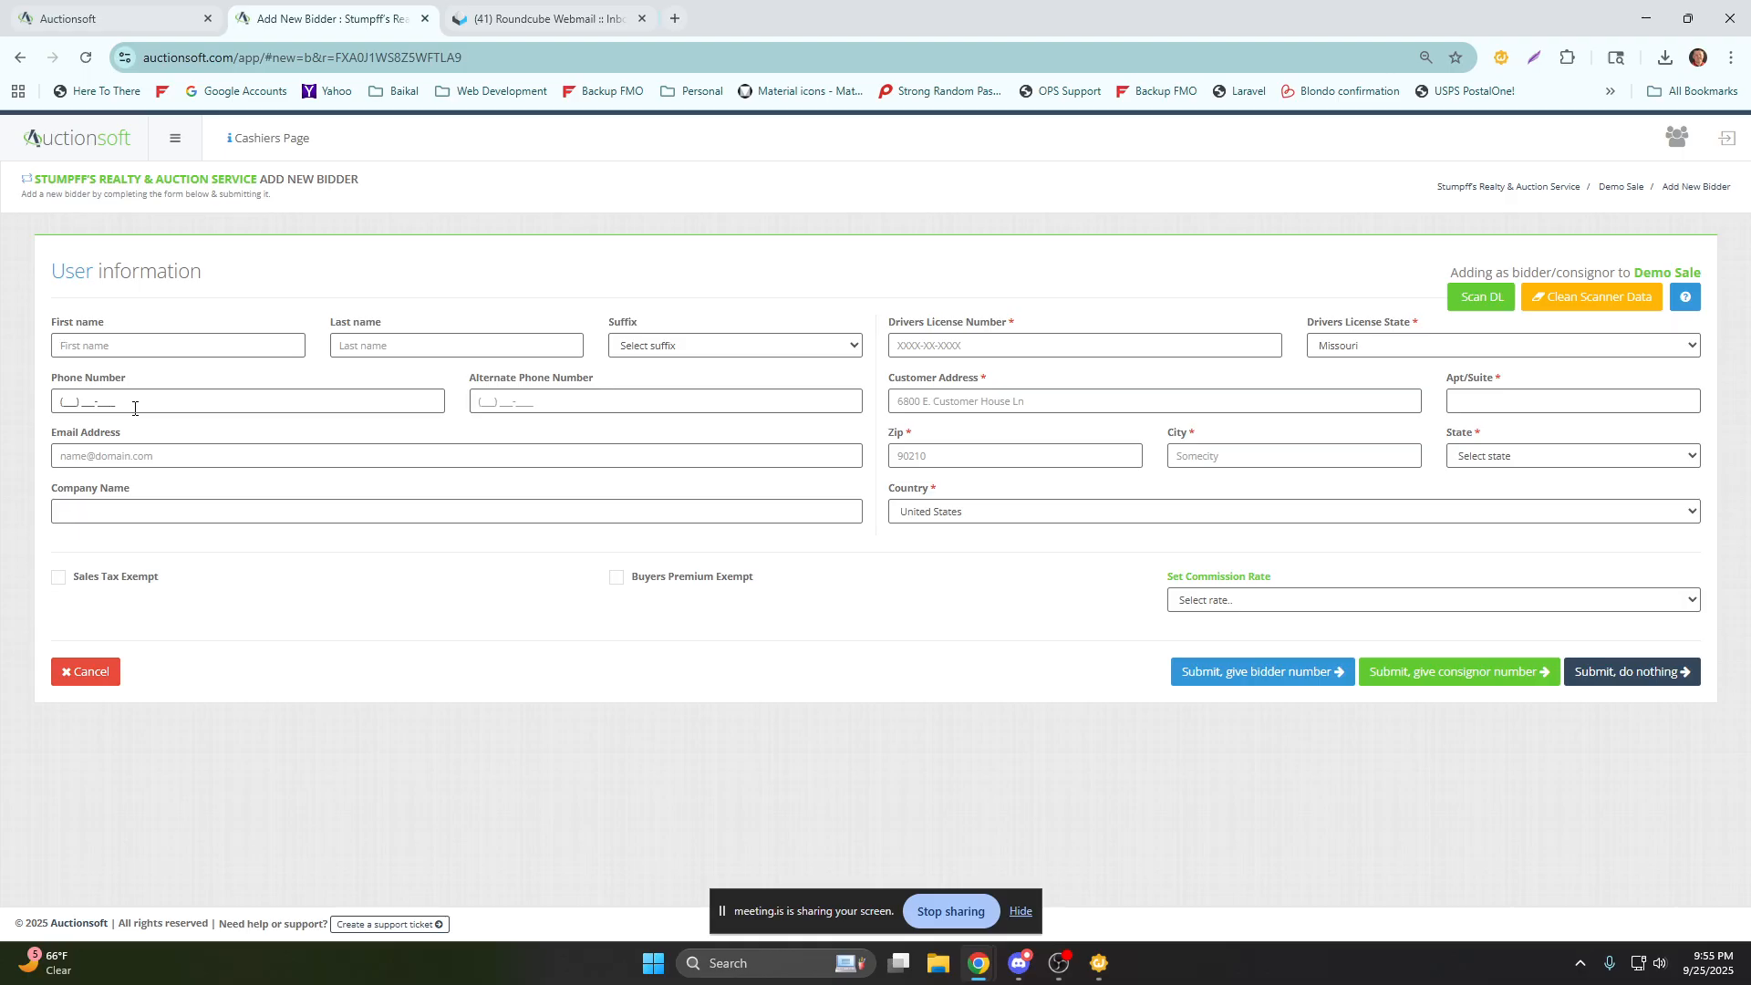
left_click(1479, 299)
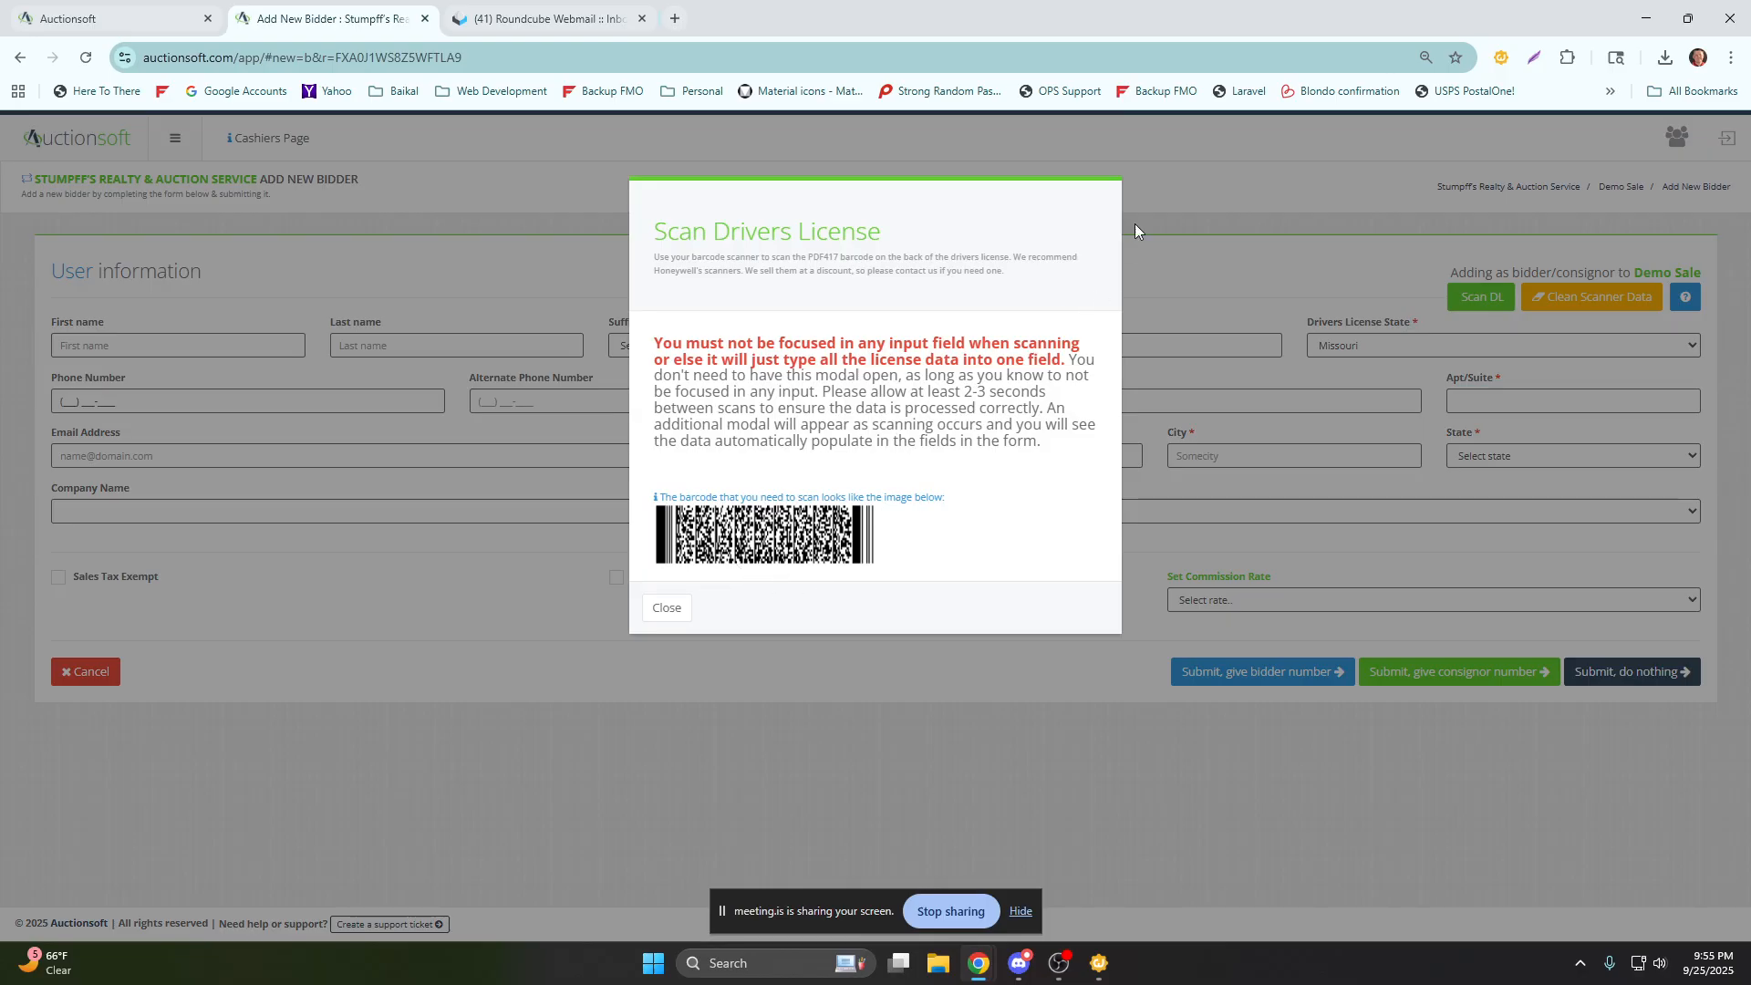
left_click(1063, 150)
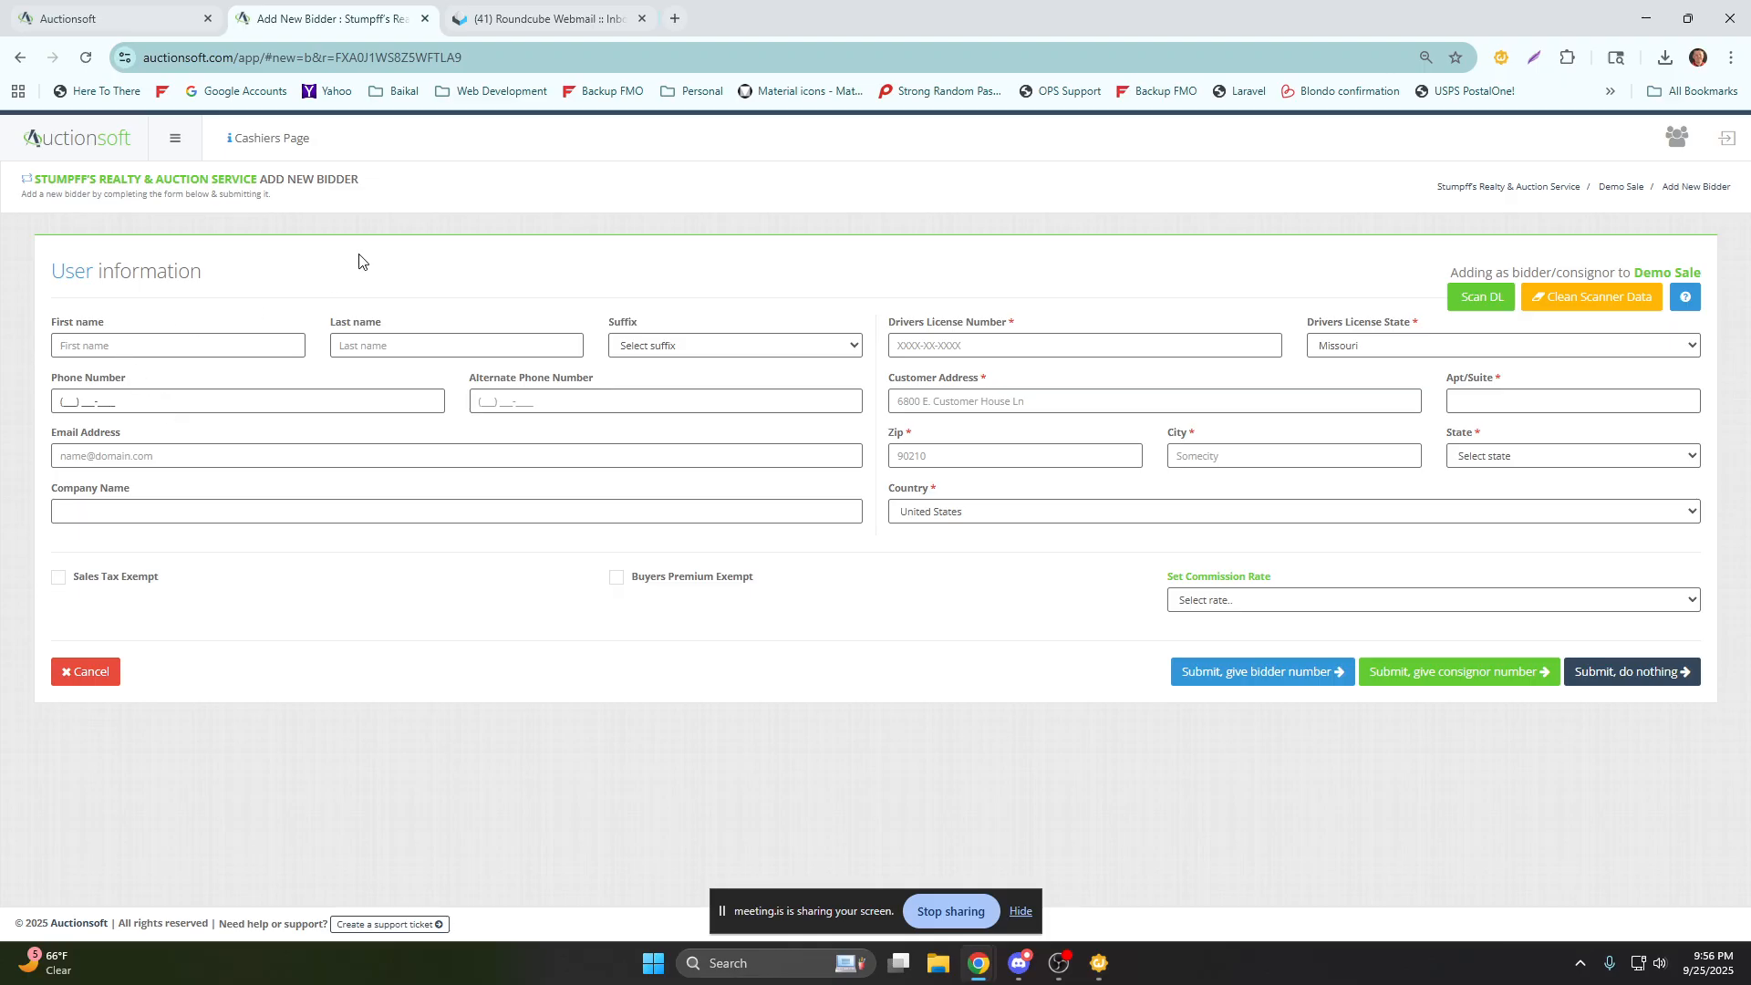
Cancel the open bidder form and reopen a blank Add New Bidder form for the Demo Sale without a phone number.
left_click(87, 679)
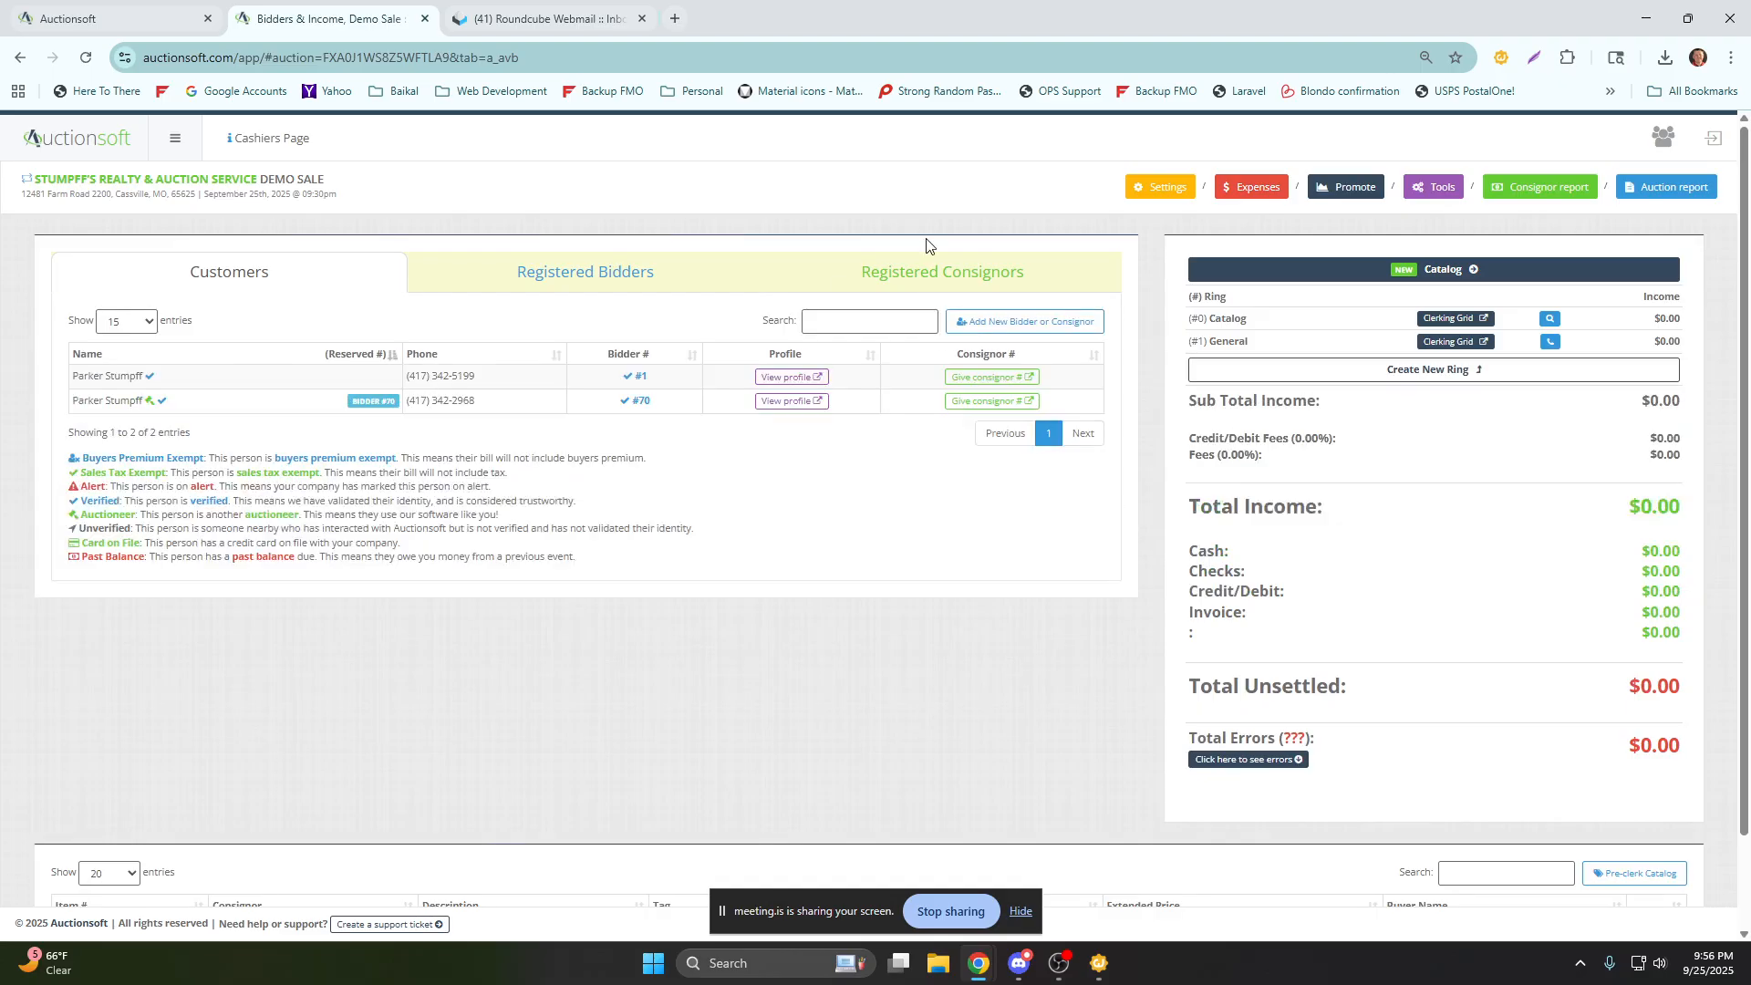
left_click(996, 317)
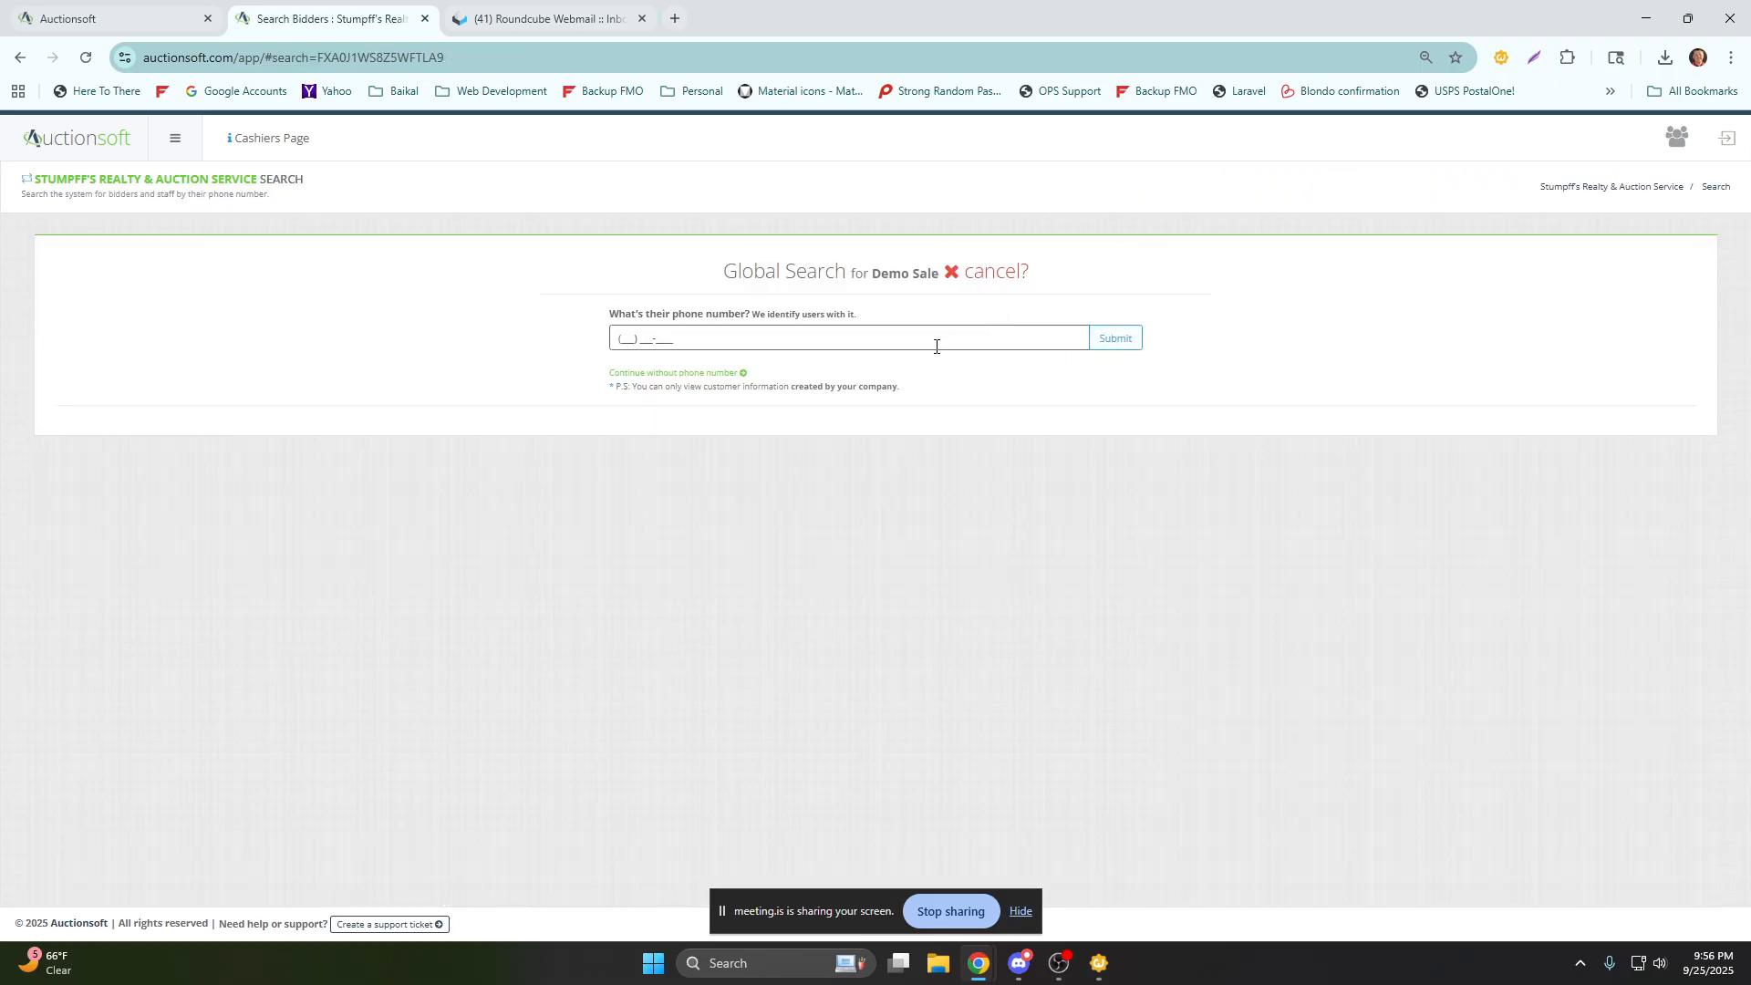
left_click(733, 374)
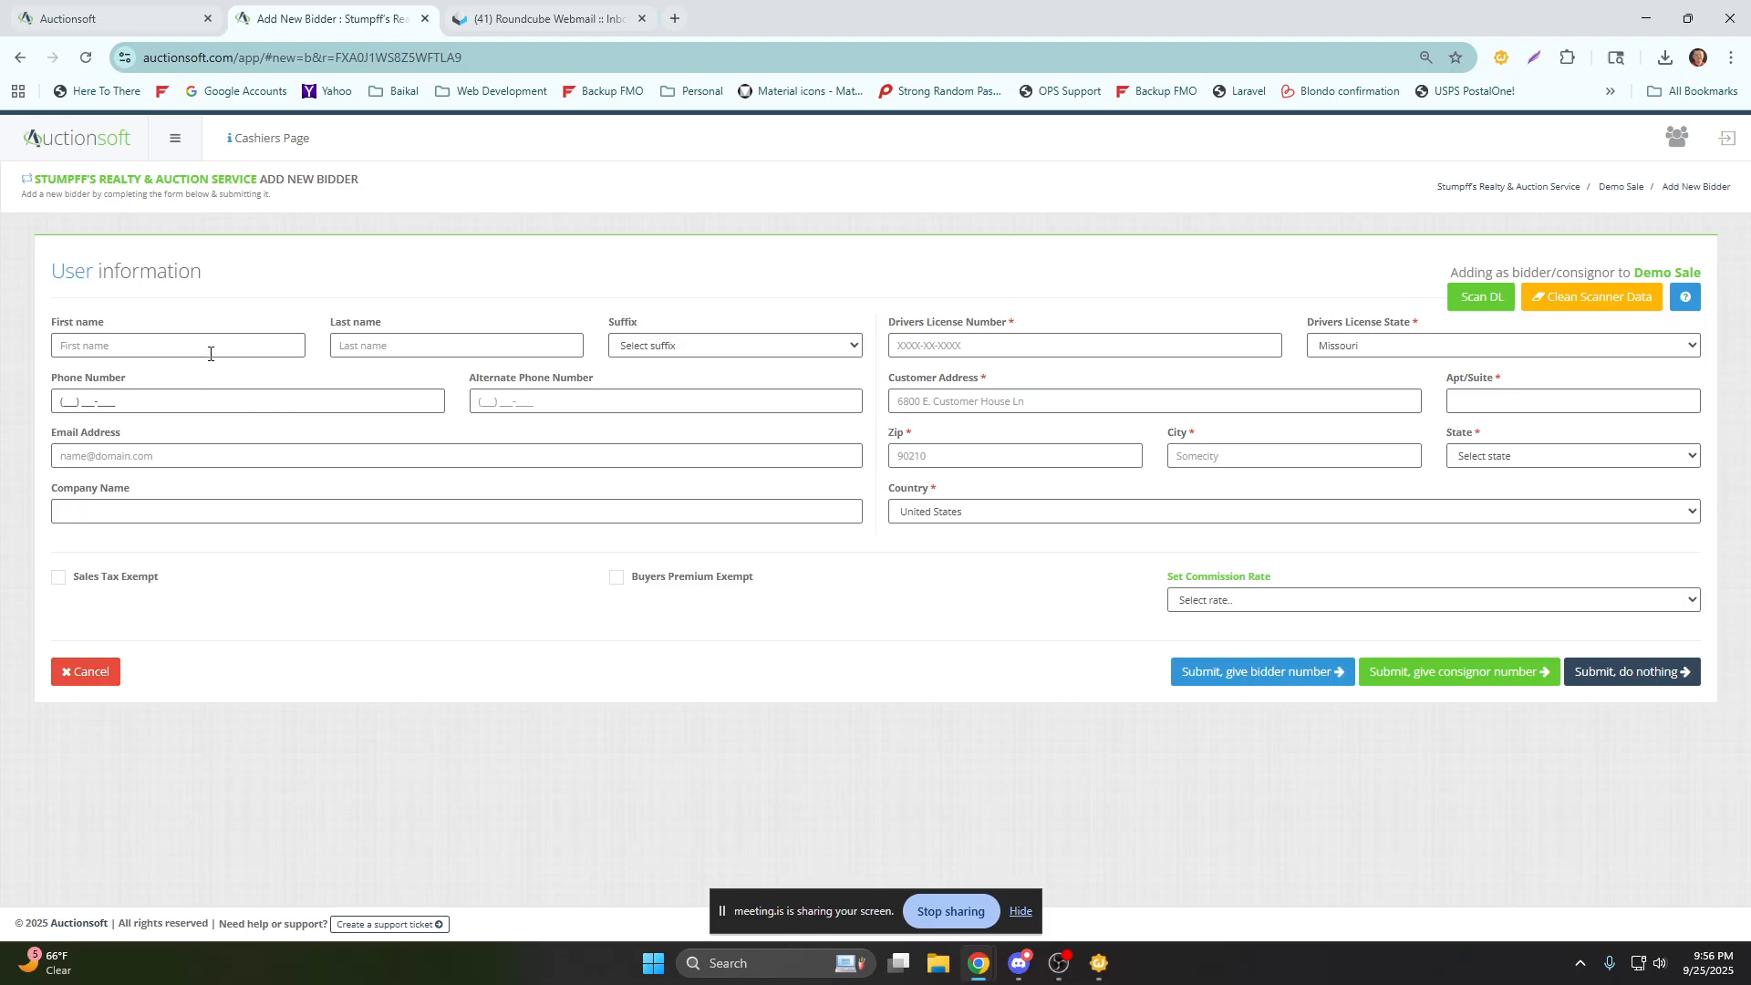
Fill in the new customer's first name, last name and driver's license number.
type("Joe")
type("(")
type("blow")
left_click(1004, 341)
type("123")
type("1")
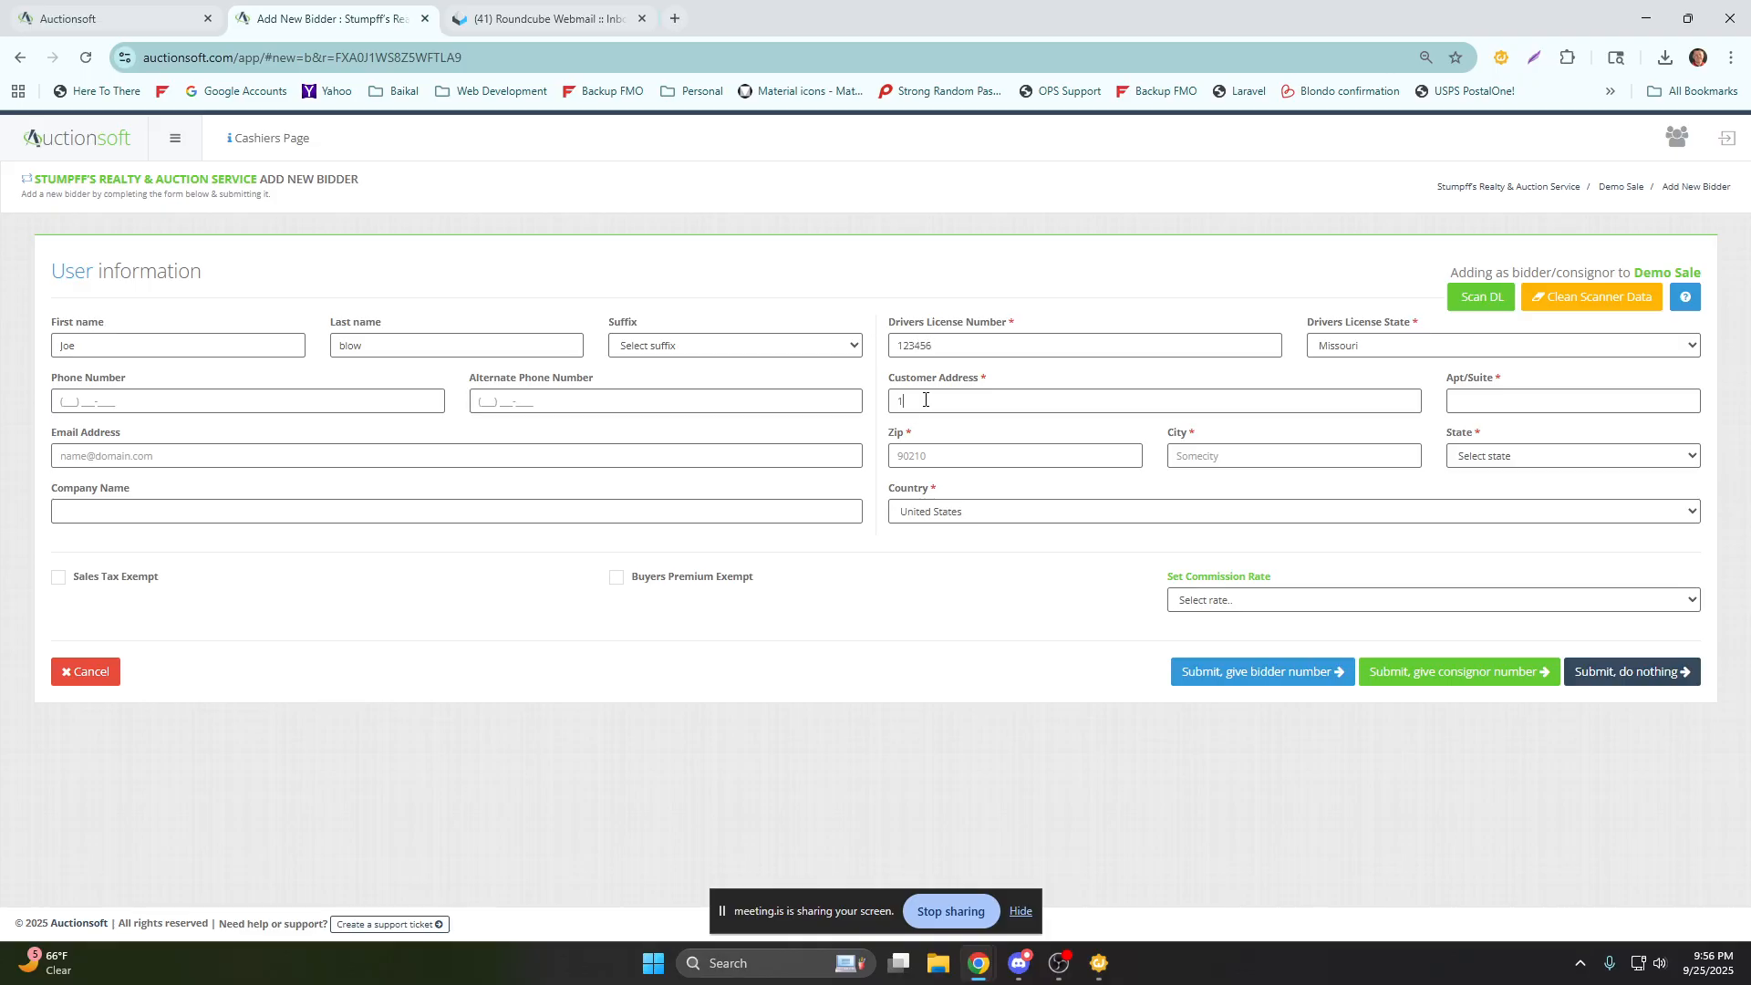
type("23 M")
Enter the customer's street address and zip code so the city and state fill in.
key("Tab")
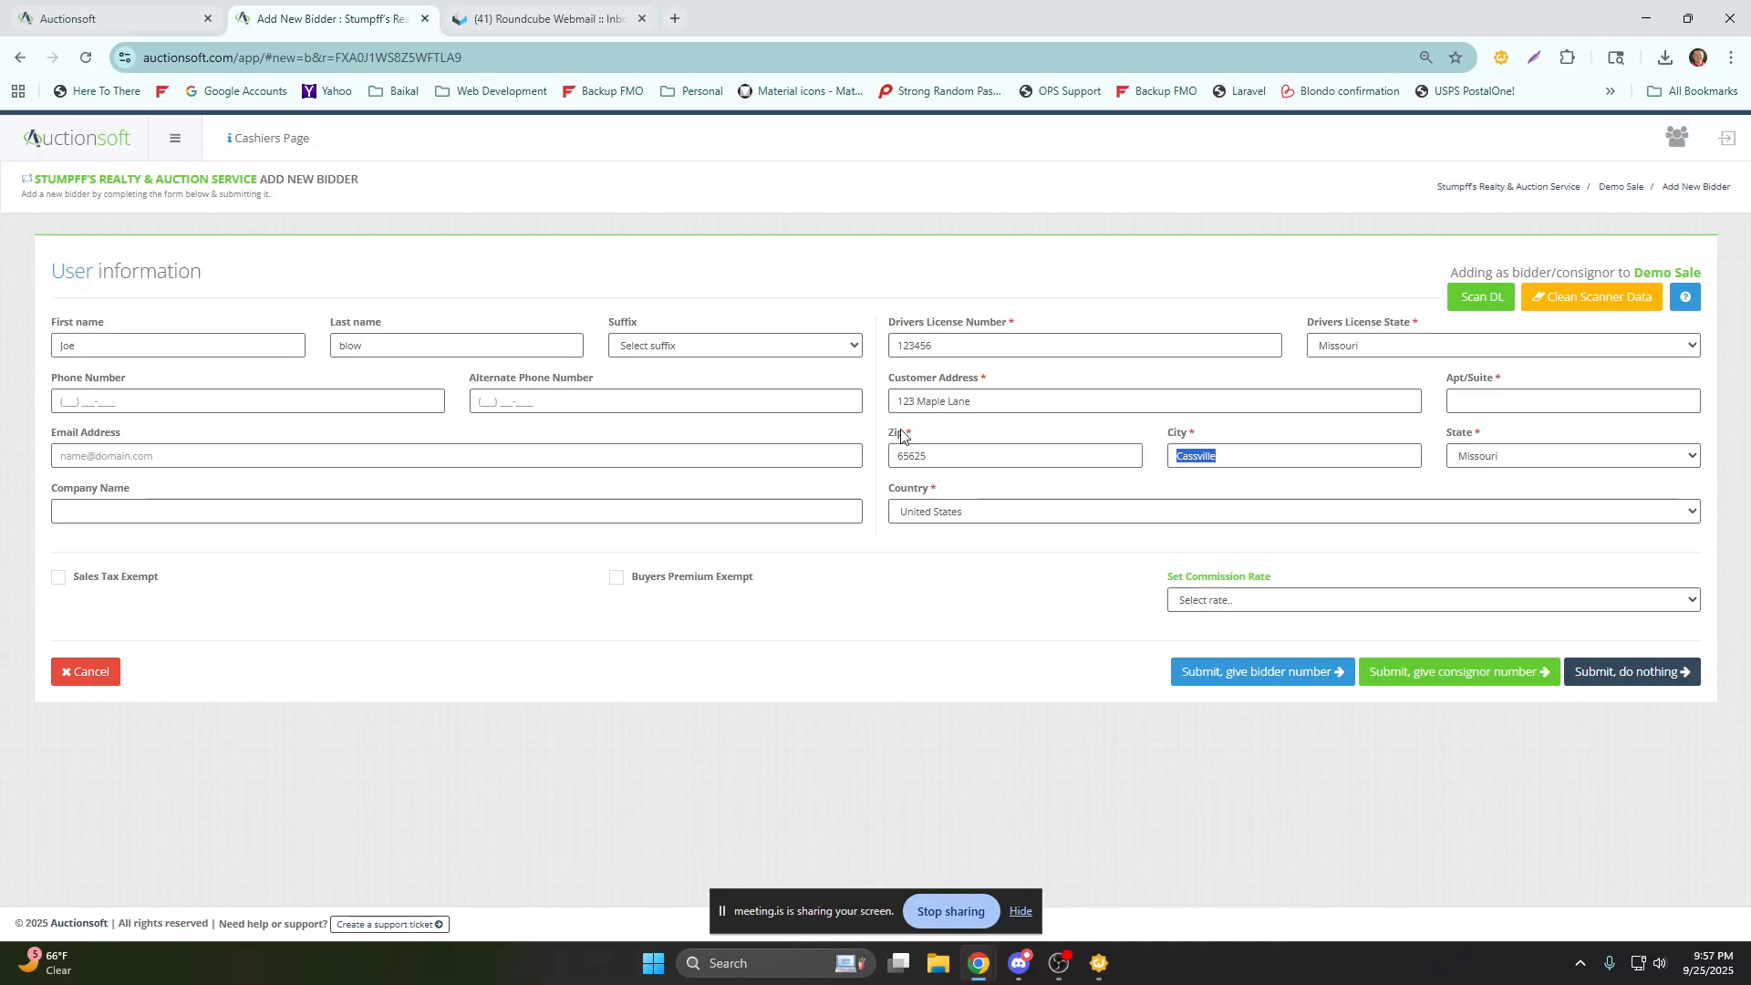
Review the commission rate choices without choosing one, and submit the new customer without assigning a bidder or consignor number.
left_click(1183, 481)
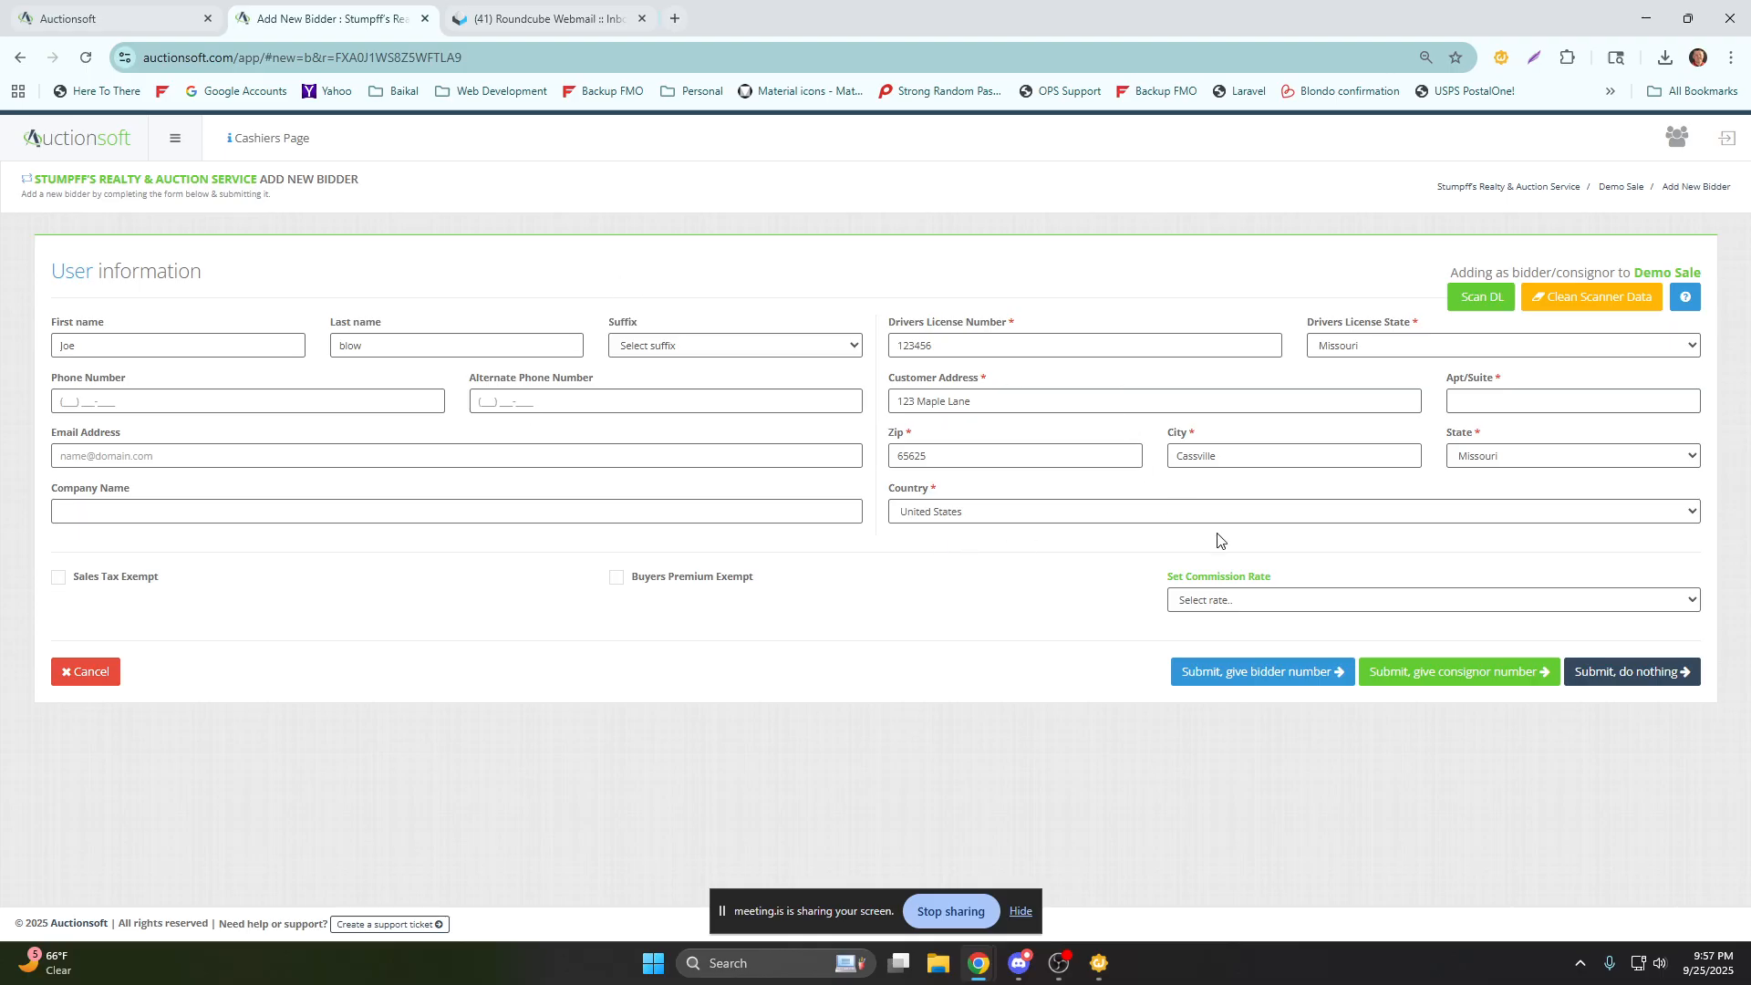
left_click(1279, 600)
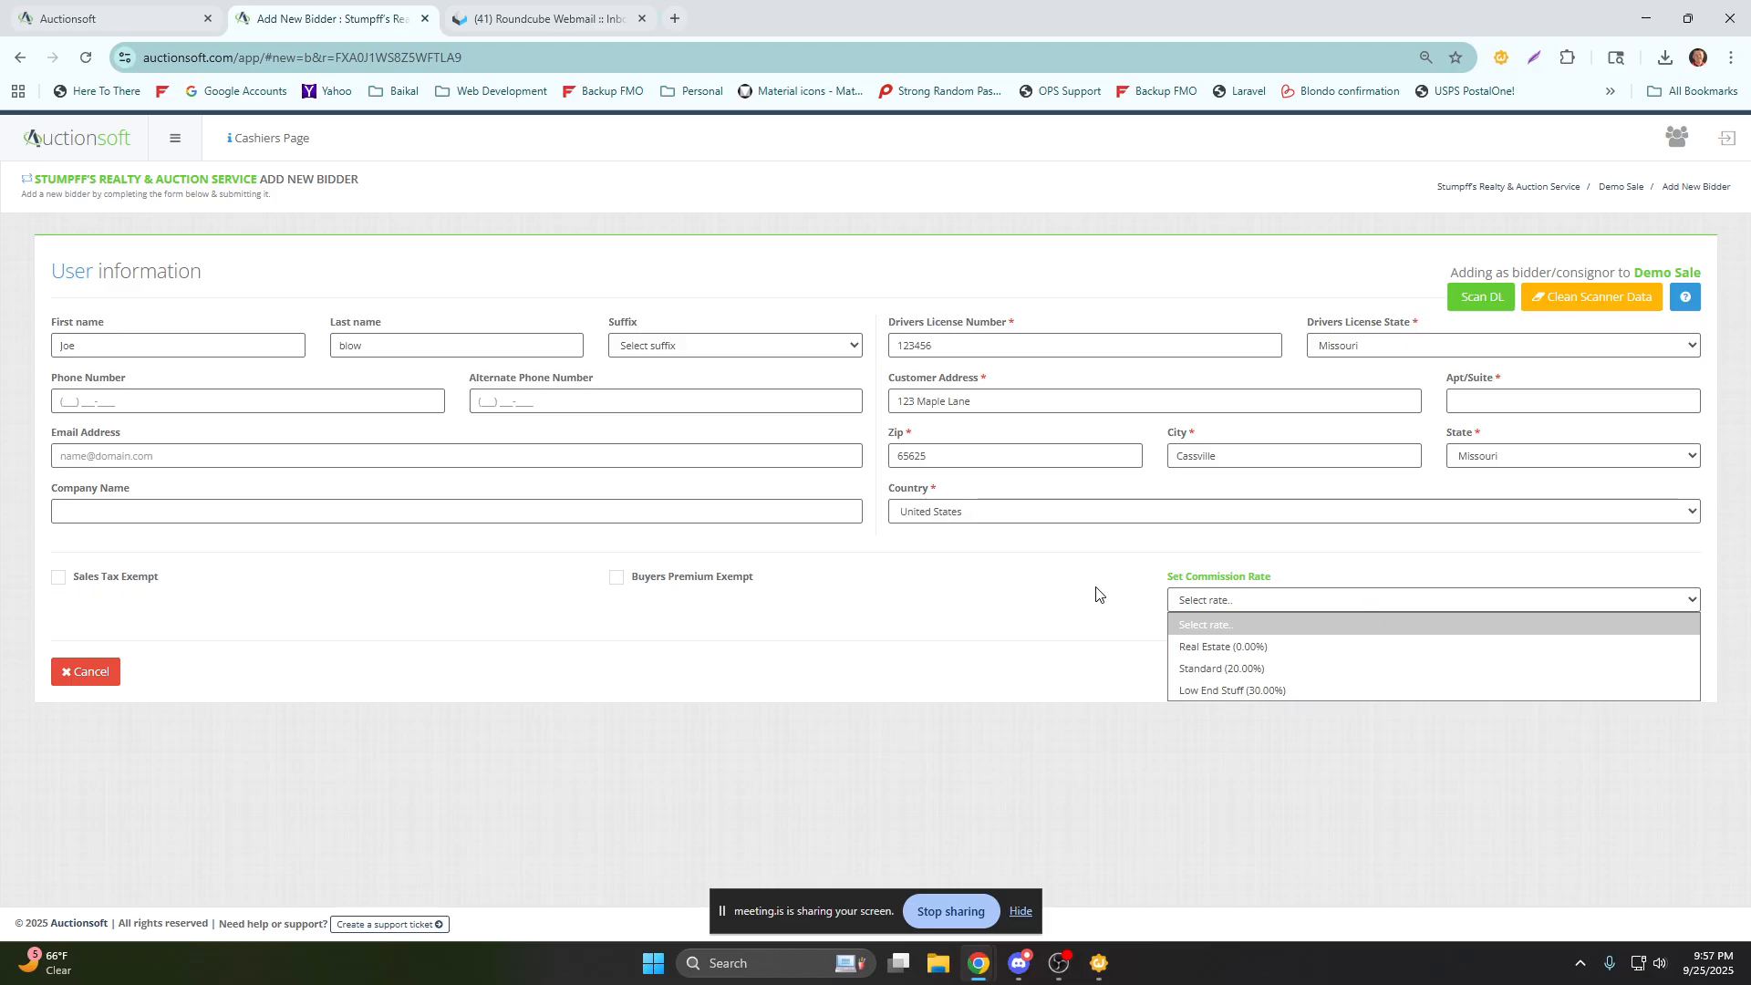
left_click(1231, 625)
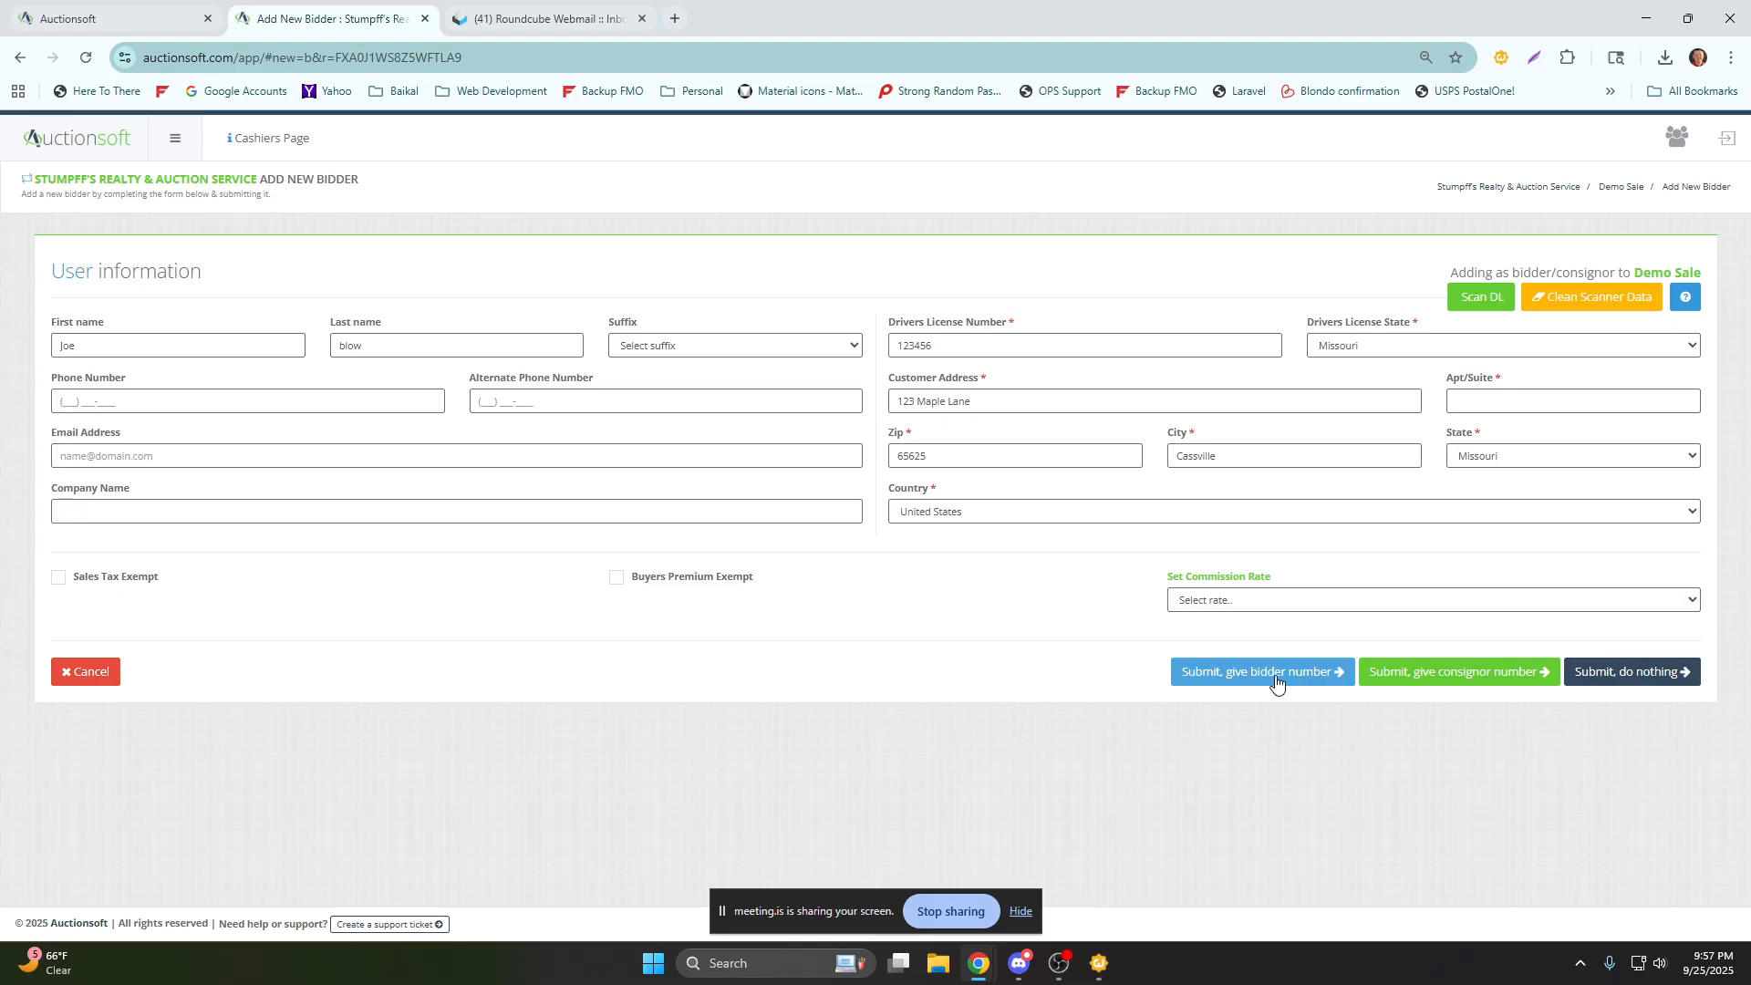
left_click(1630, 679)
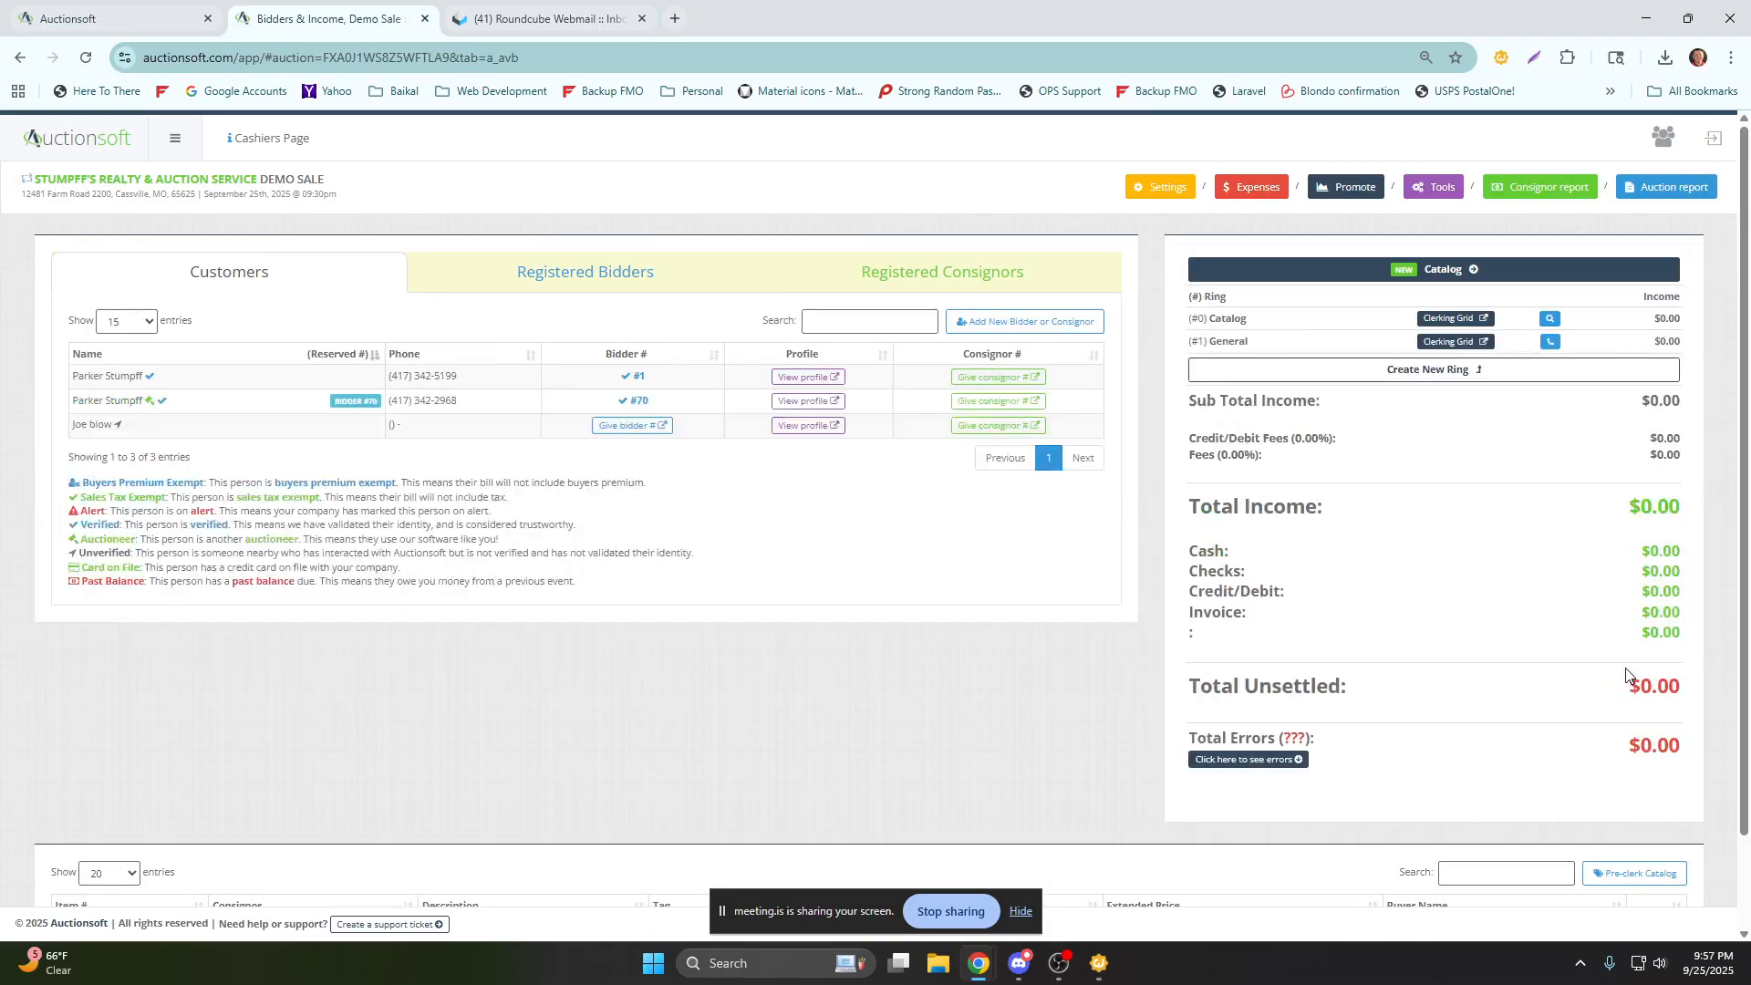
Look through the Demo Sale's Registered Bidders and Registered Consignors lists, and return to the Customers list.
left_click_drag(183, 292, 284, 281)
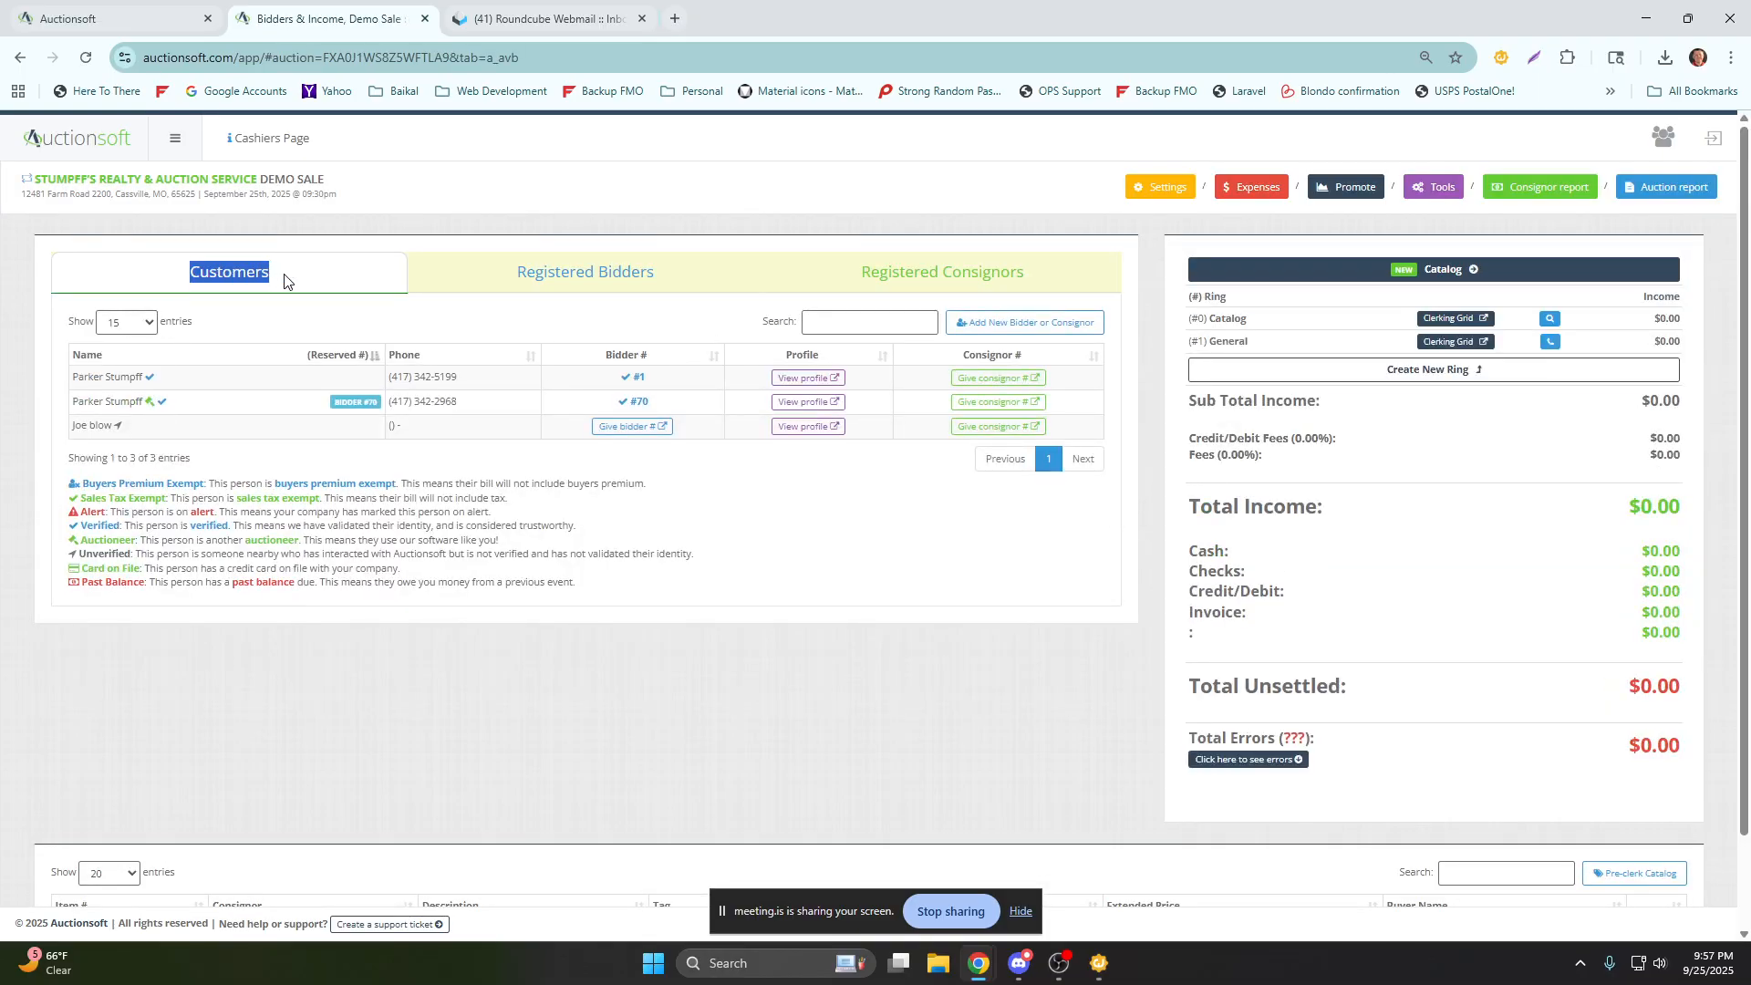
left_click(626, 290)
left_click(848, 290)
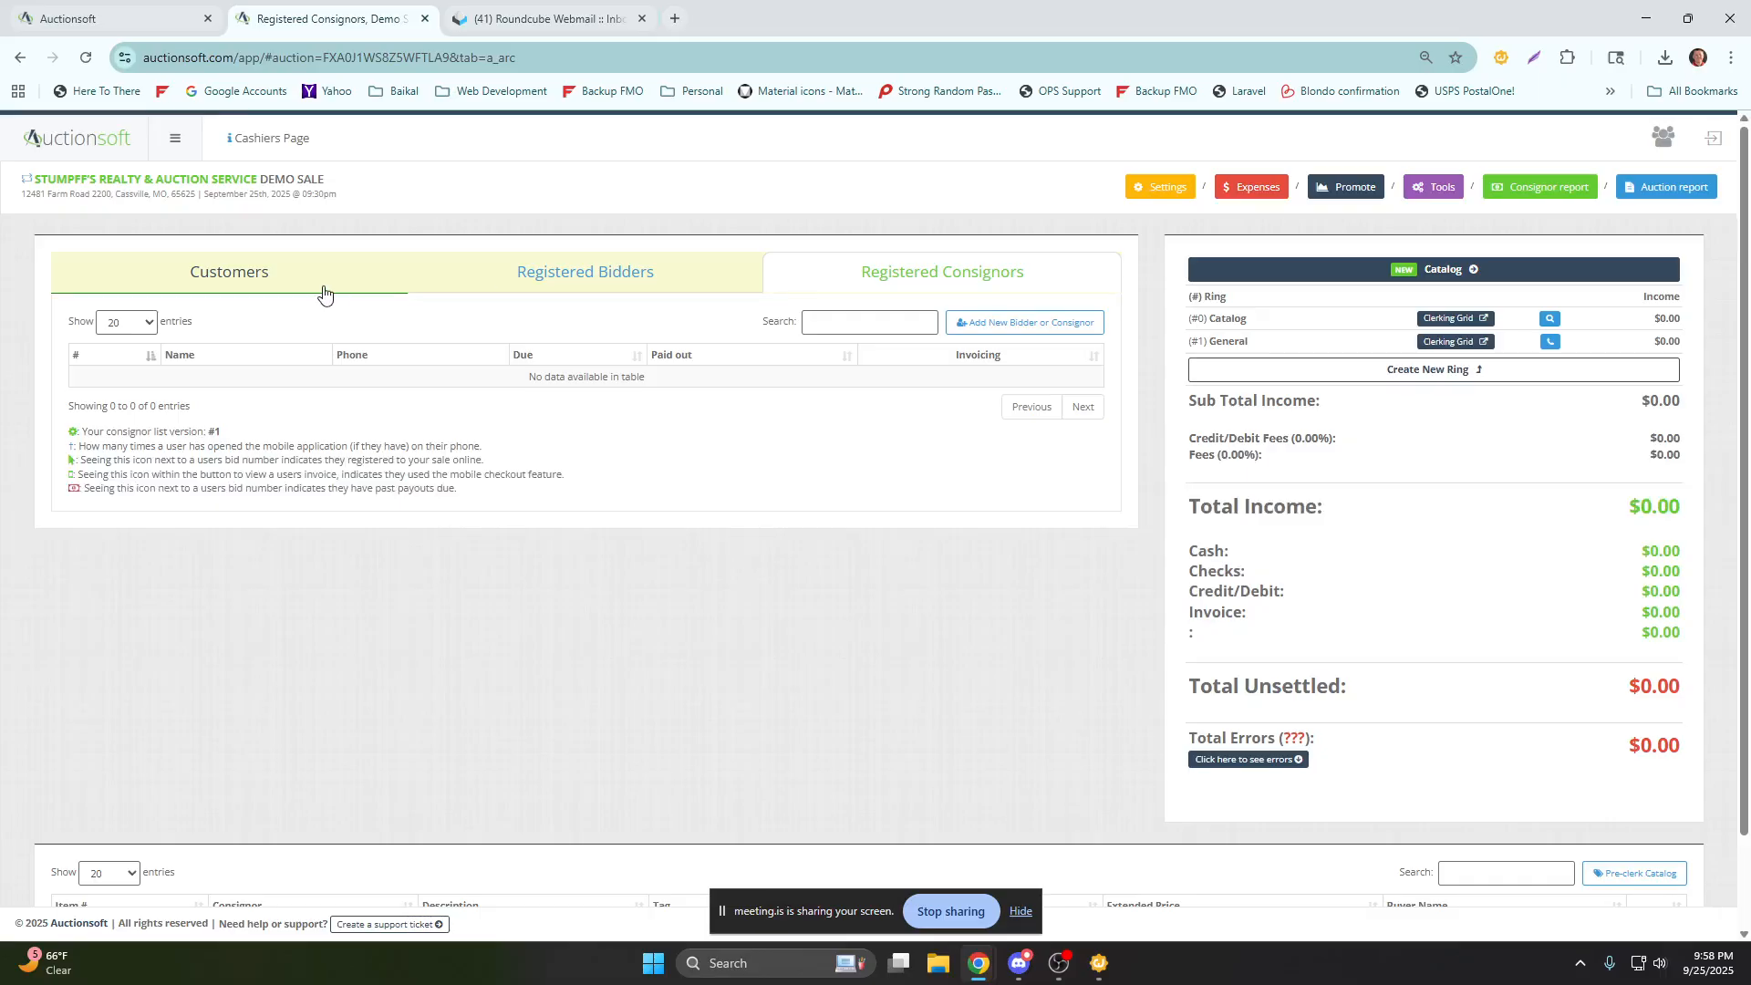
left_click(265, 290)
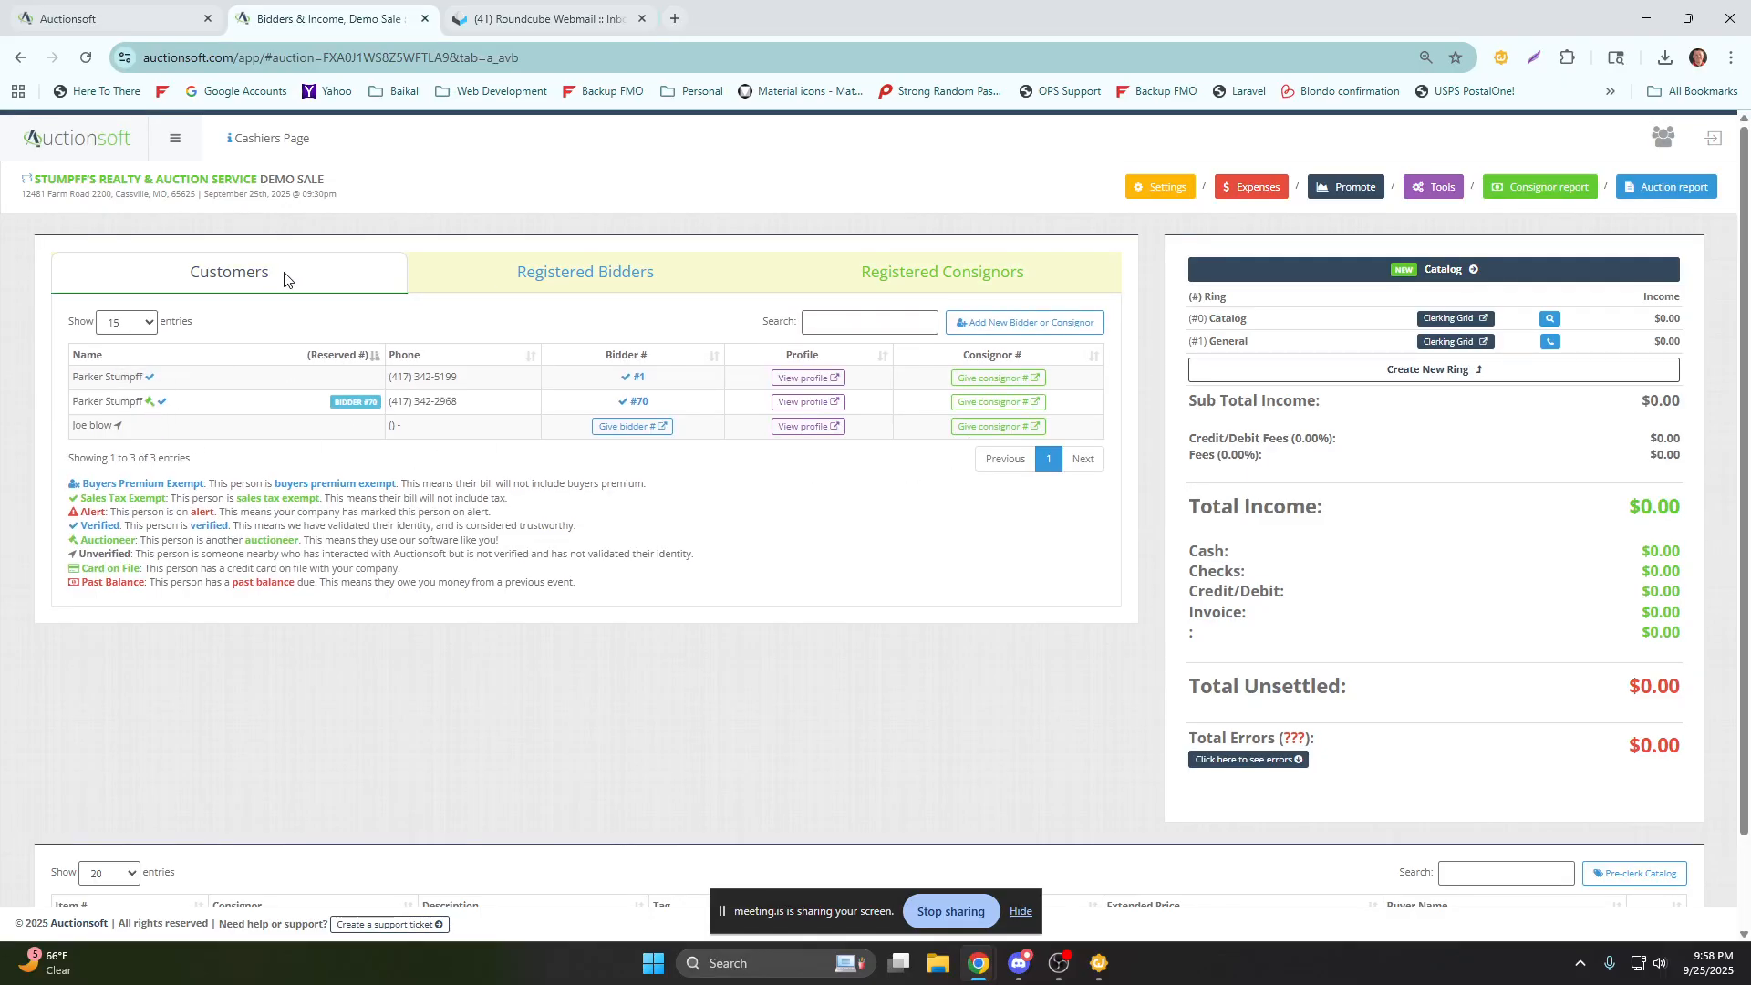
left_click_drag(289, 275, 156, 278)
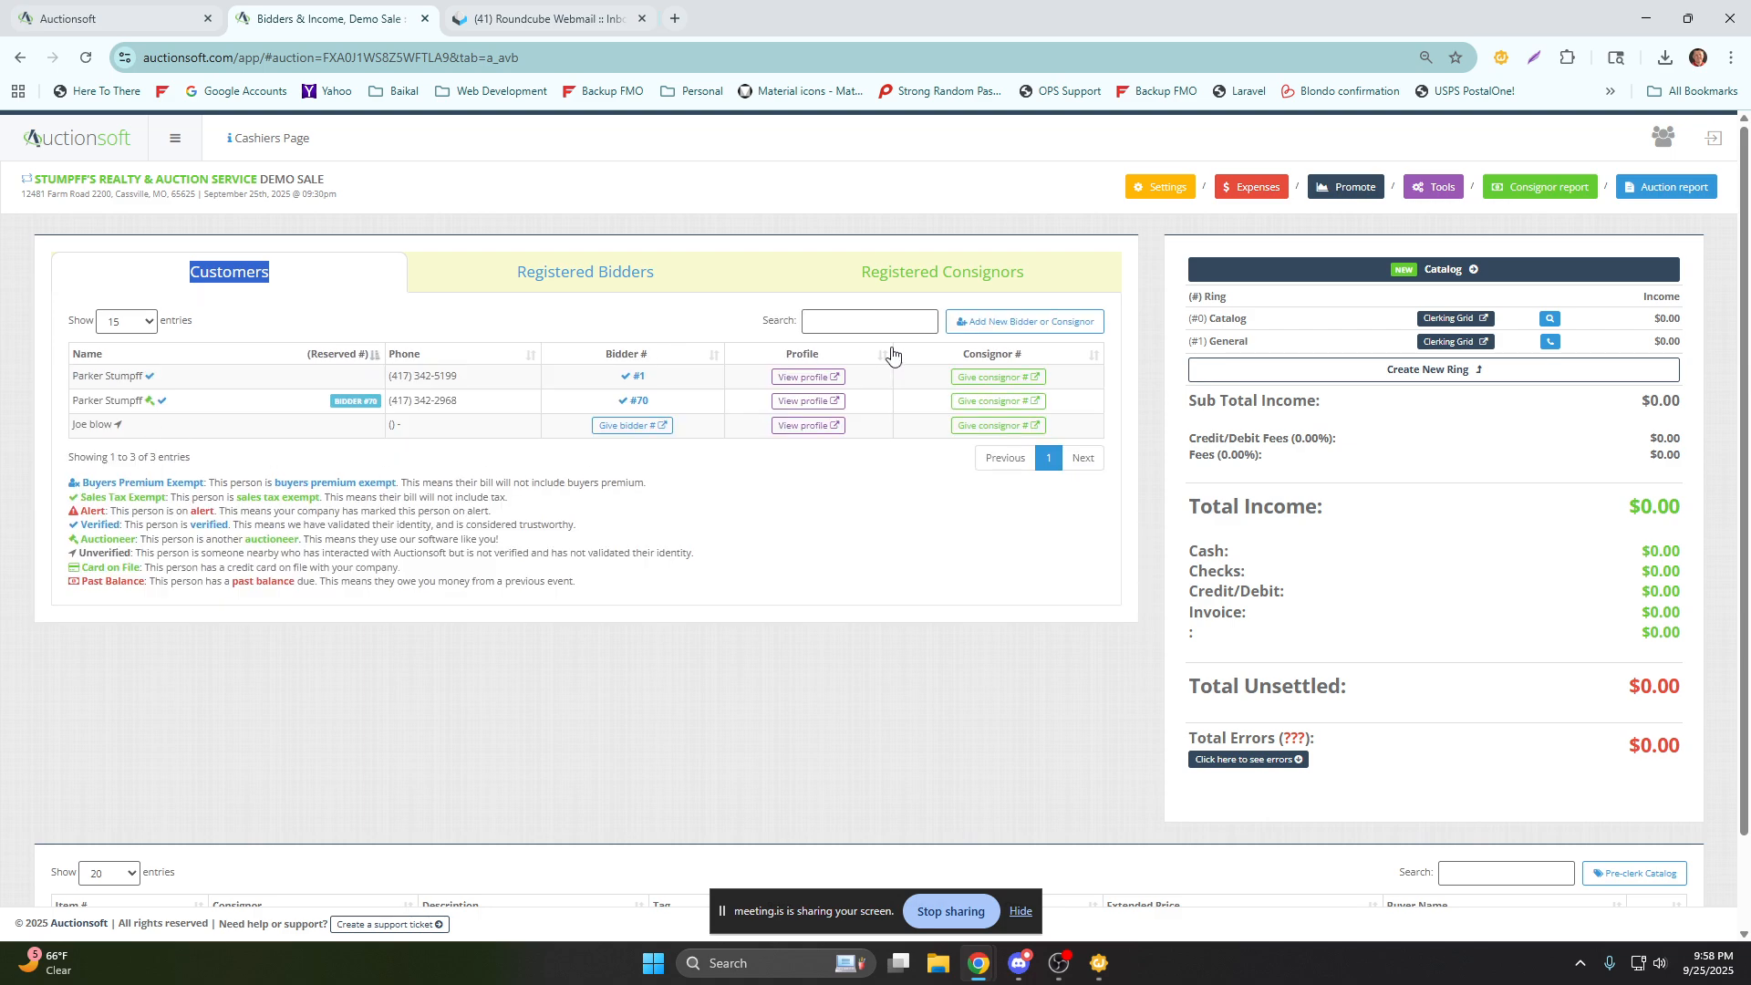
Give the new customer a consignor number for the Demo Sale and record how they heard about the company.
left_click(992, 429)
left_click_drag(379, 256, 53, 265)
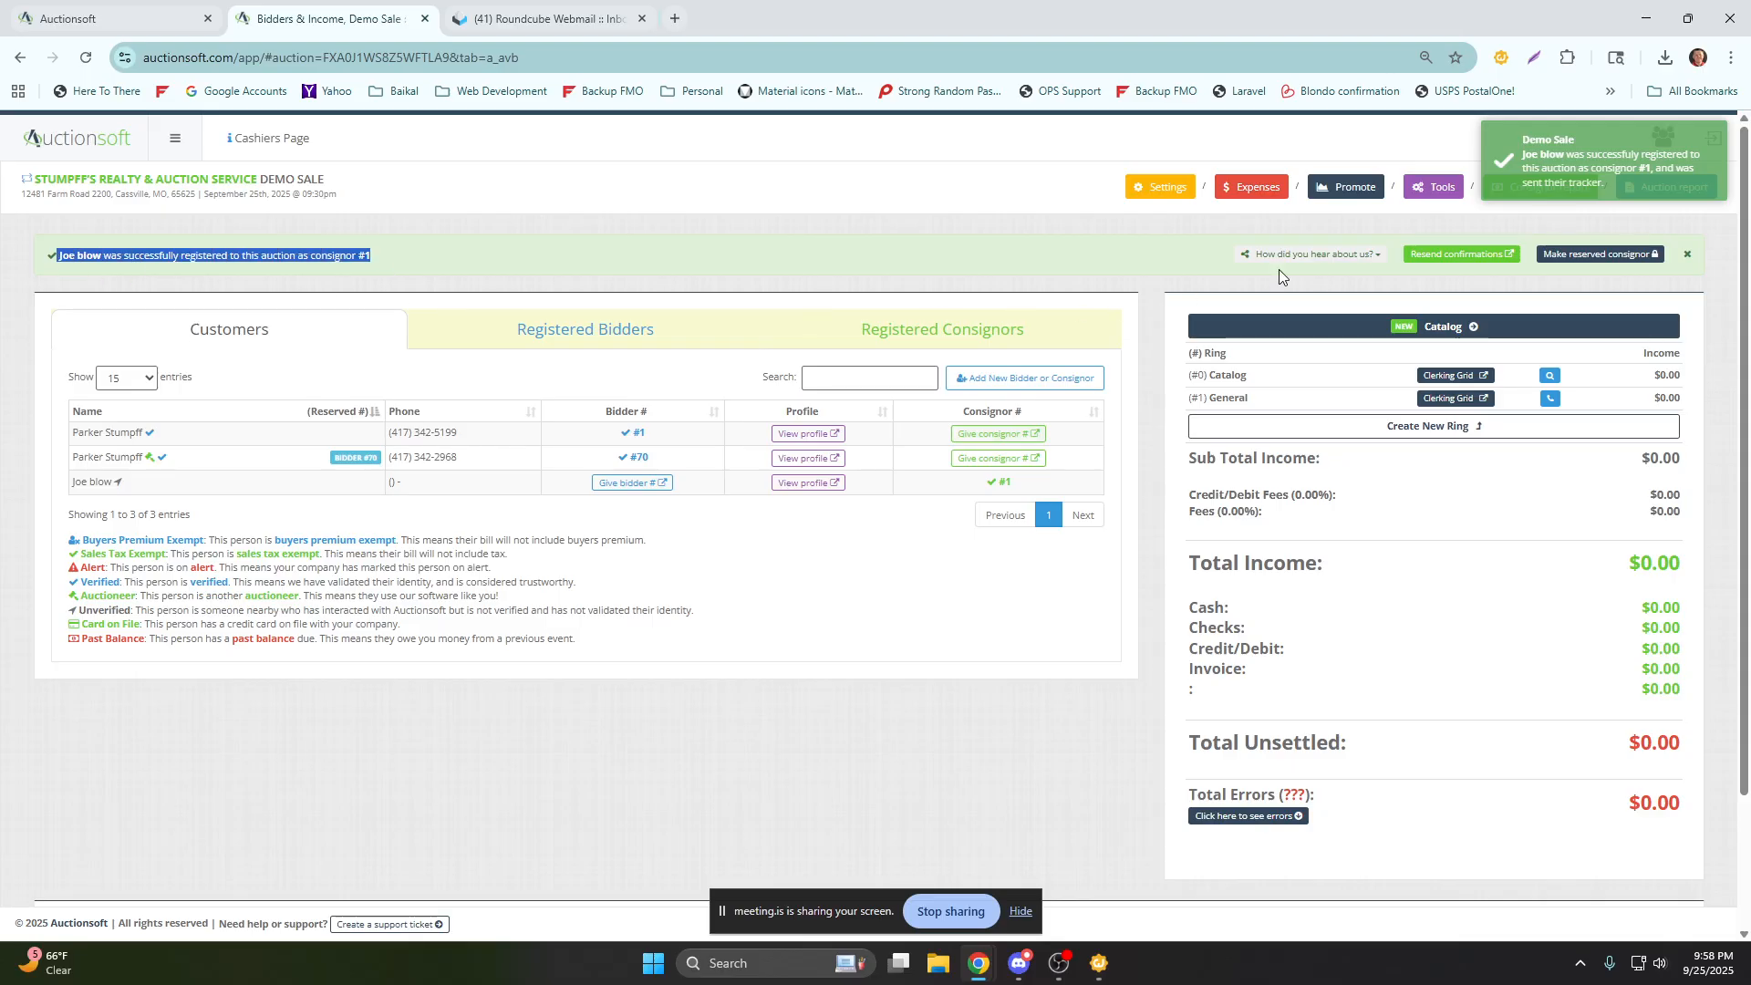
left_click(1306, 256)
left_click(1304, 285)
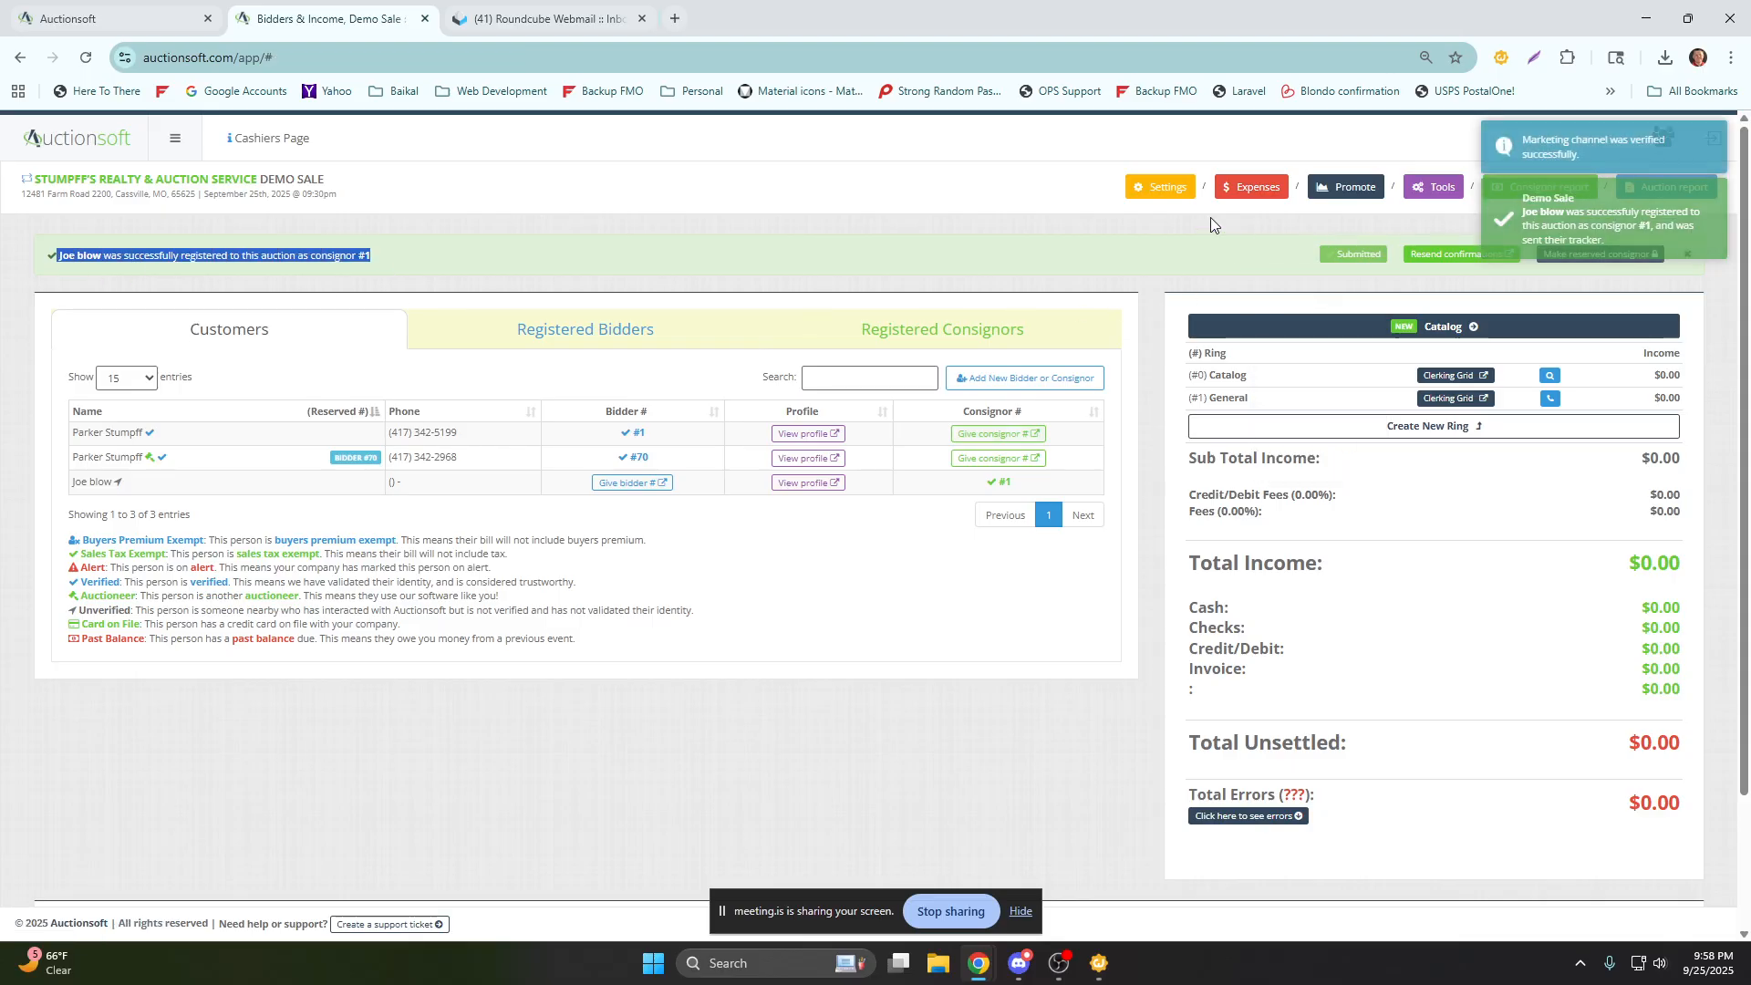
left_click(1687, 254)
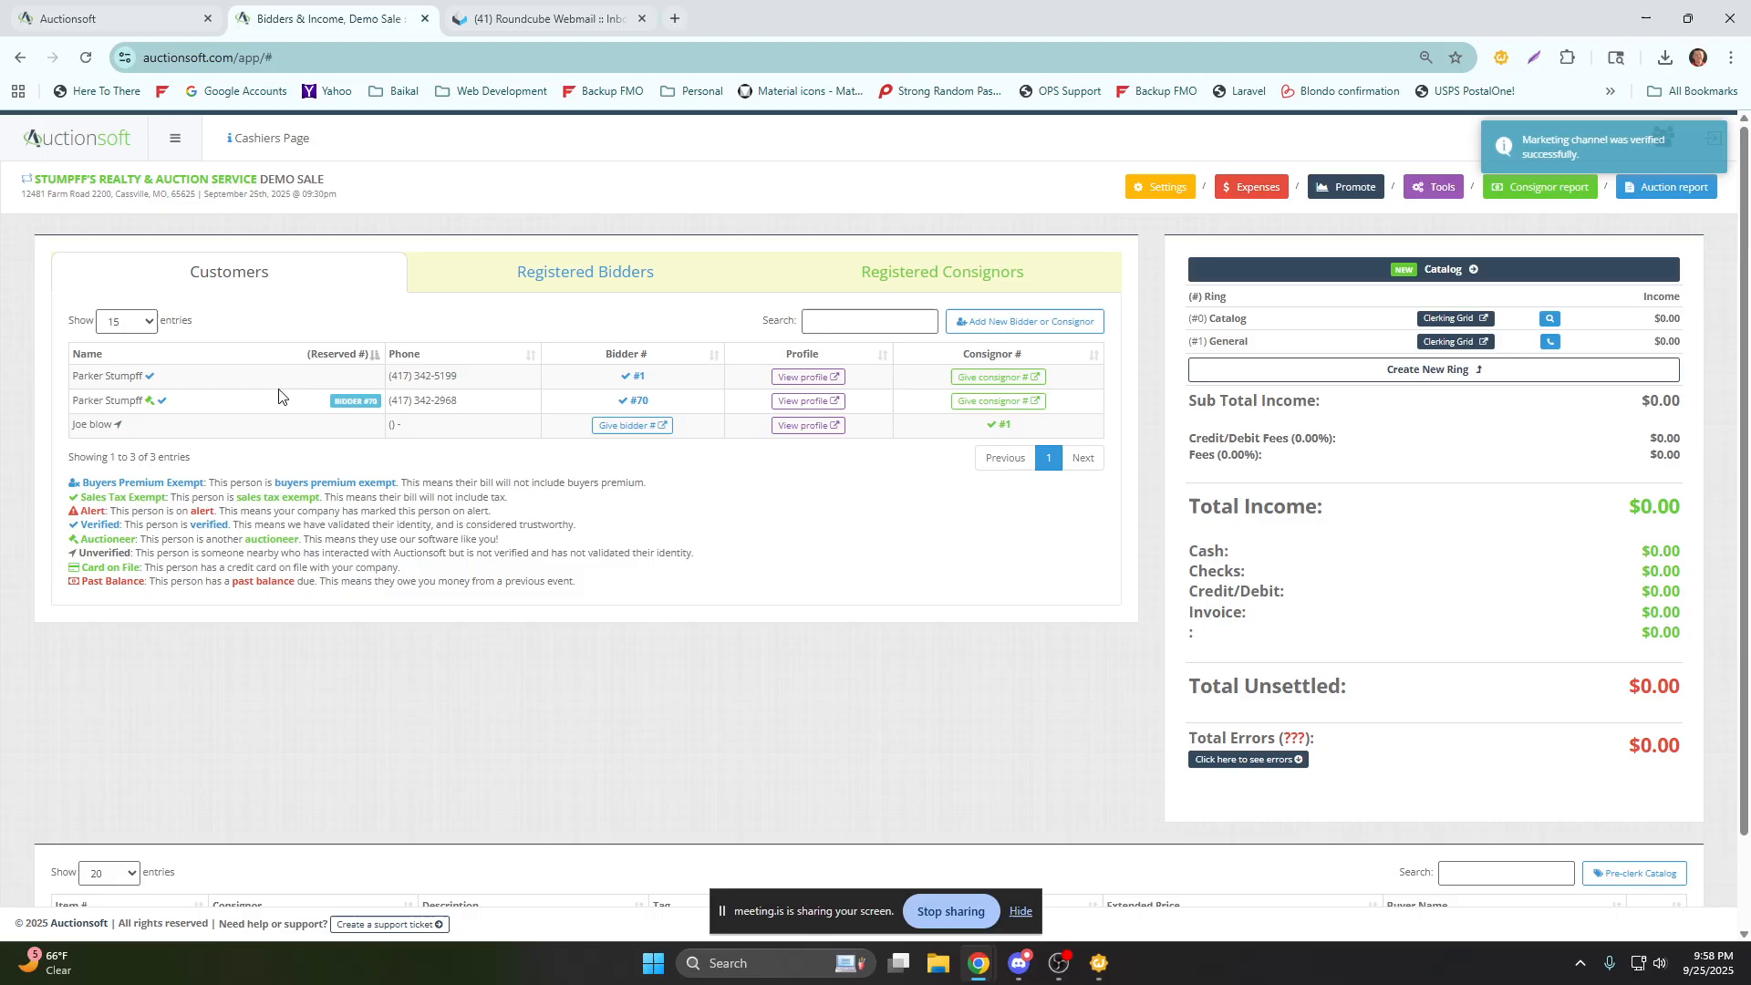
Find the Auctionsoft A.I. account in the global search by phone number and register it as a Demo Sale bidder.
left_click(1004, 325)
left_click(696, 342)
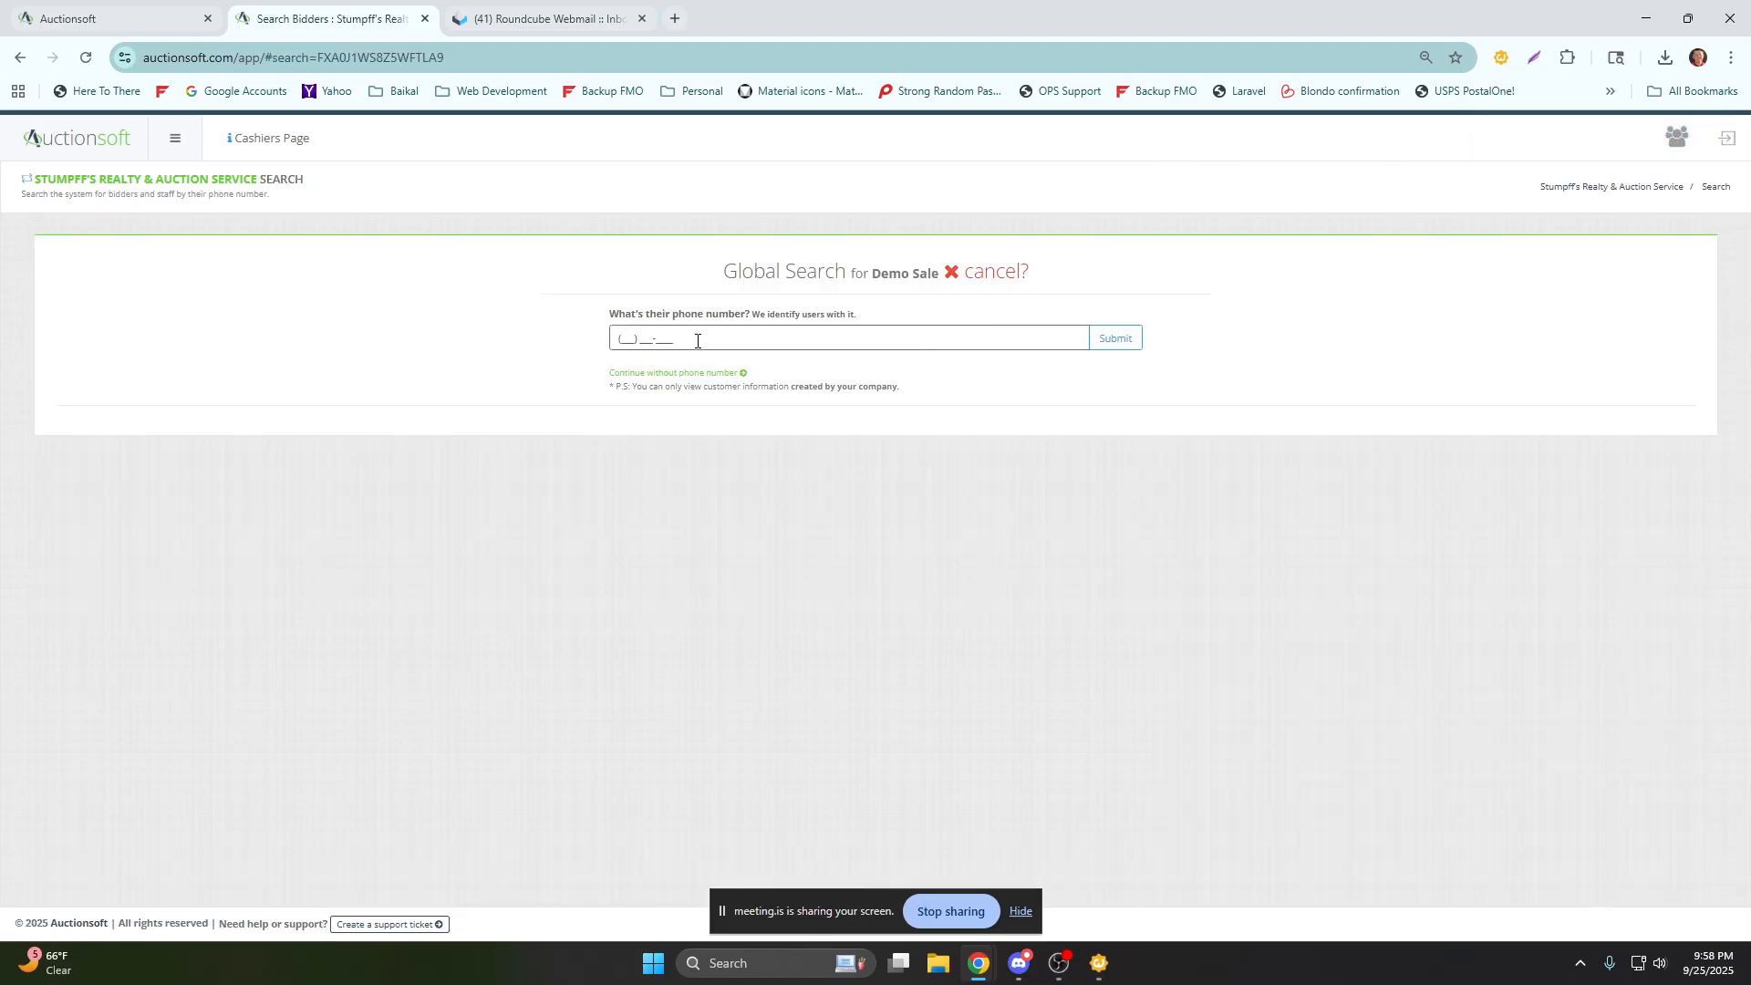
type("317) 93")
left_click(1116, 340)
left_click(940, 476)
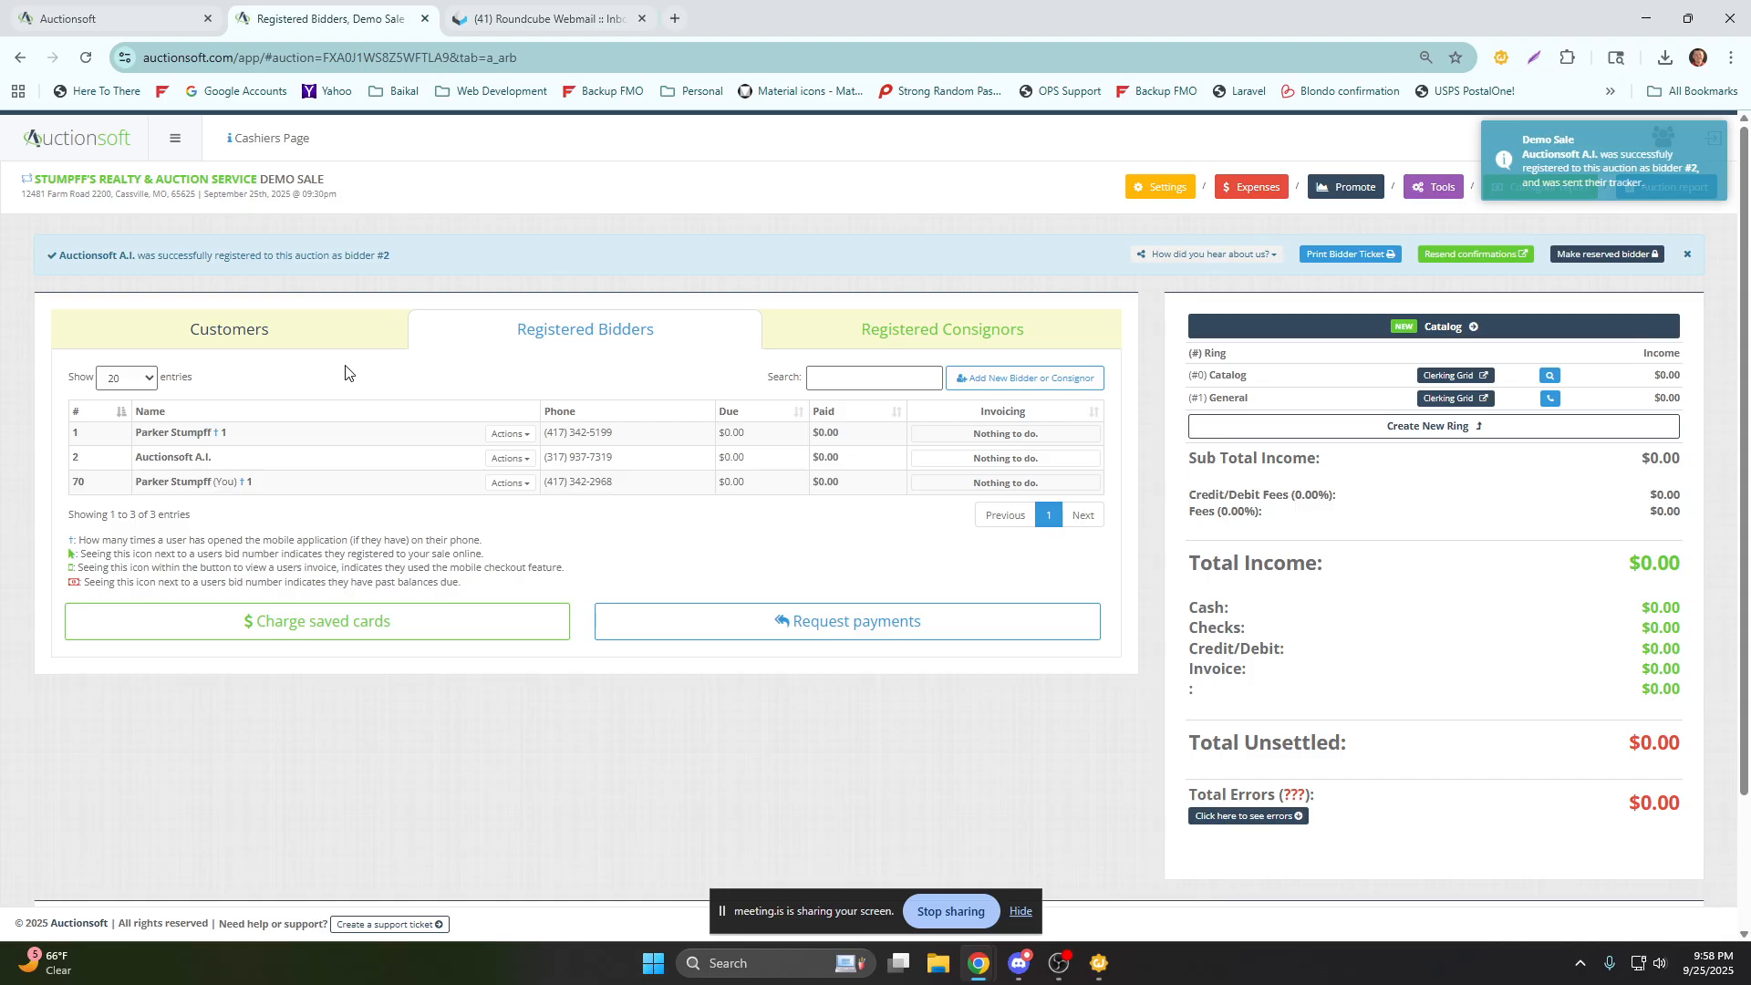
Compare the Demo Sale's customer and registered bidder lists, and view the actions available for bidder 1.
left_click(766, 331)
left_click(274, 331)
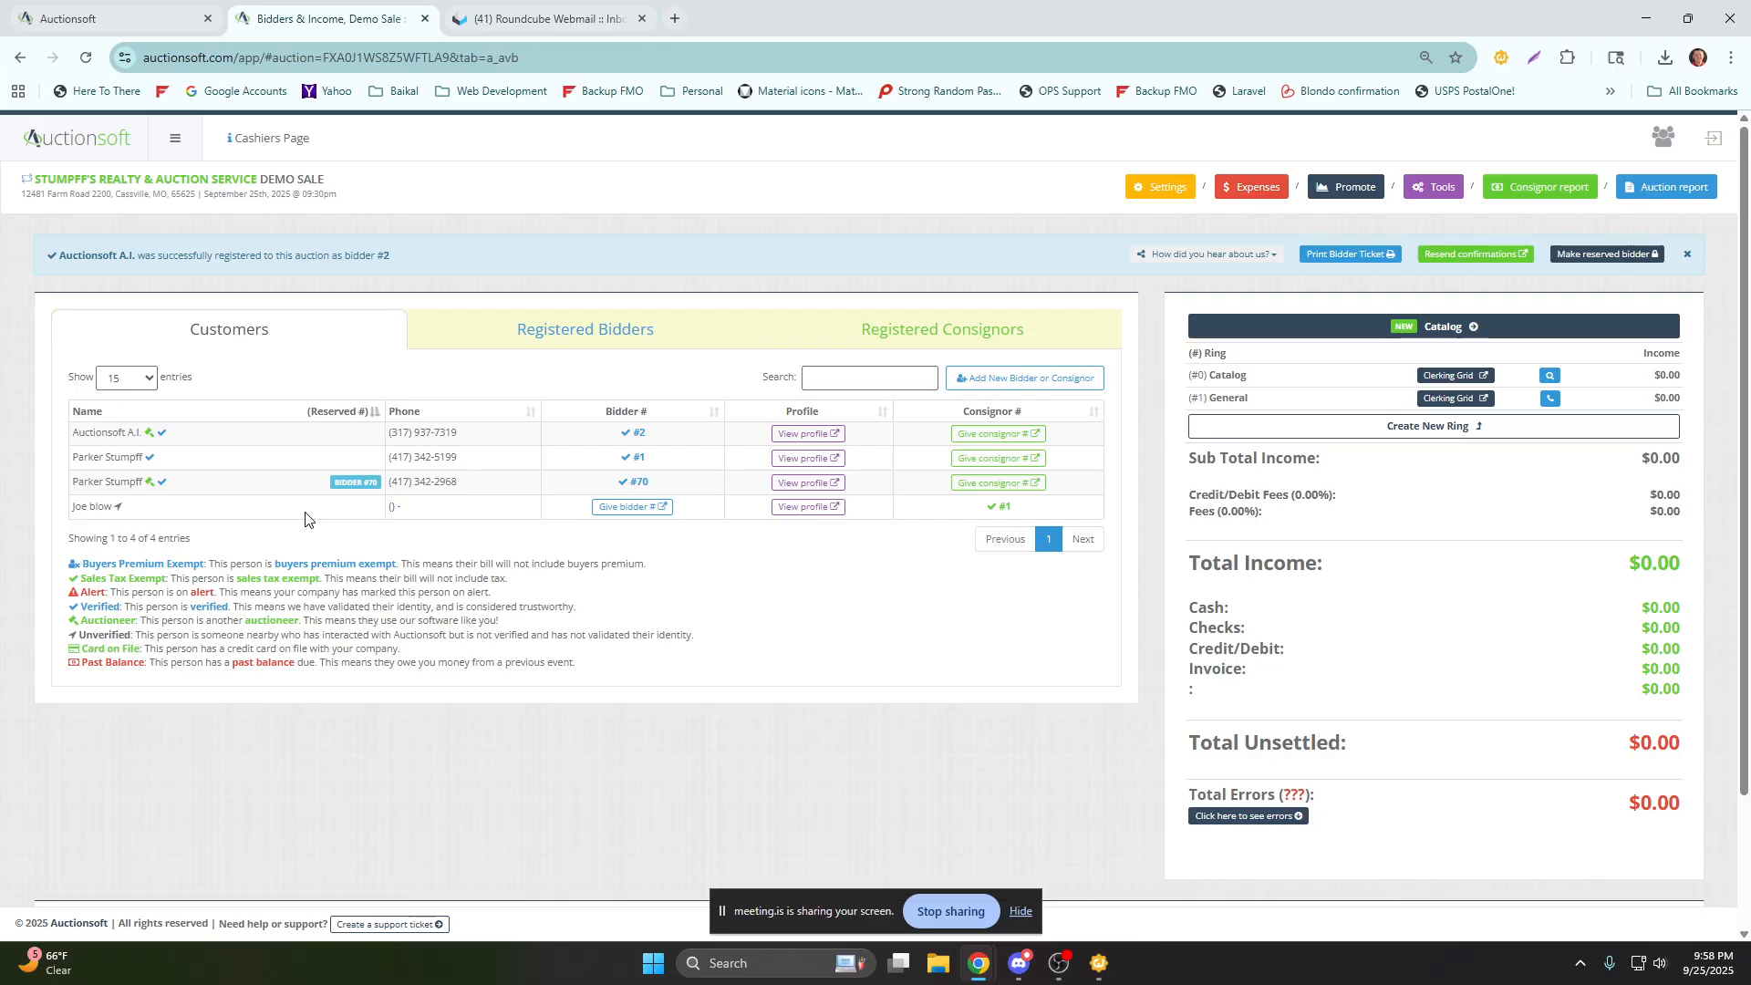
left_click(662, 340)
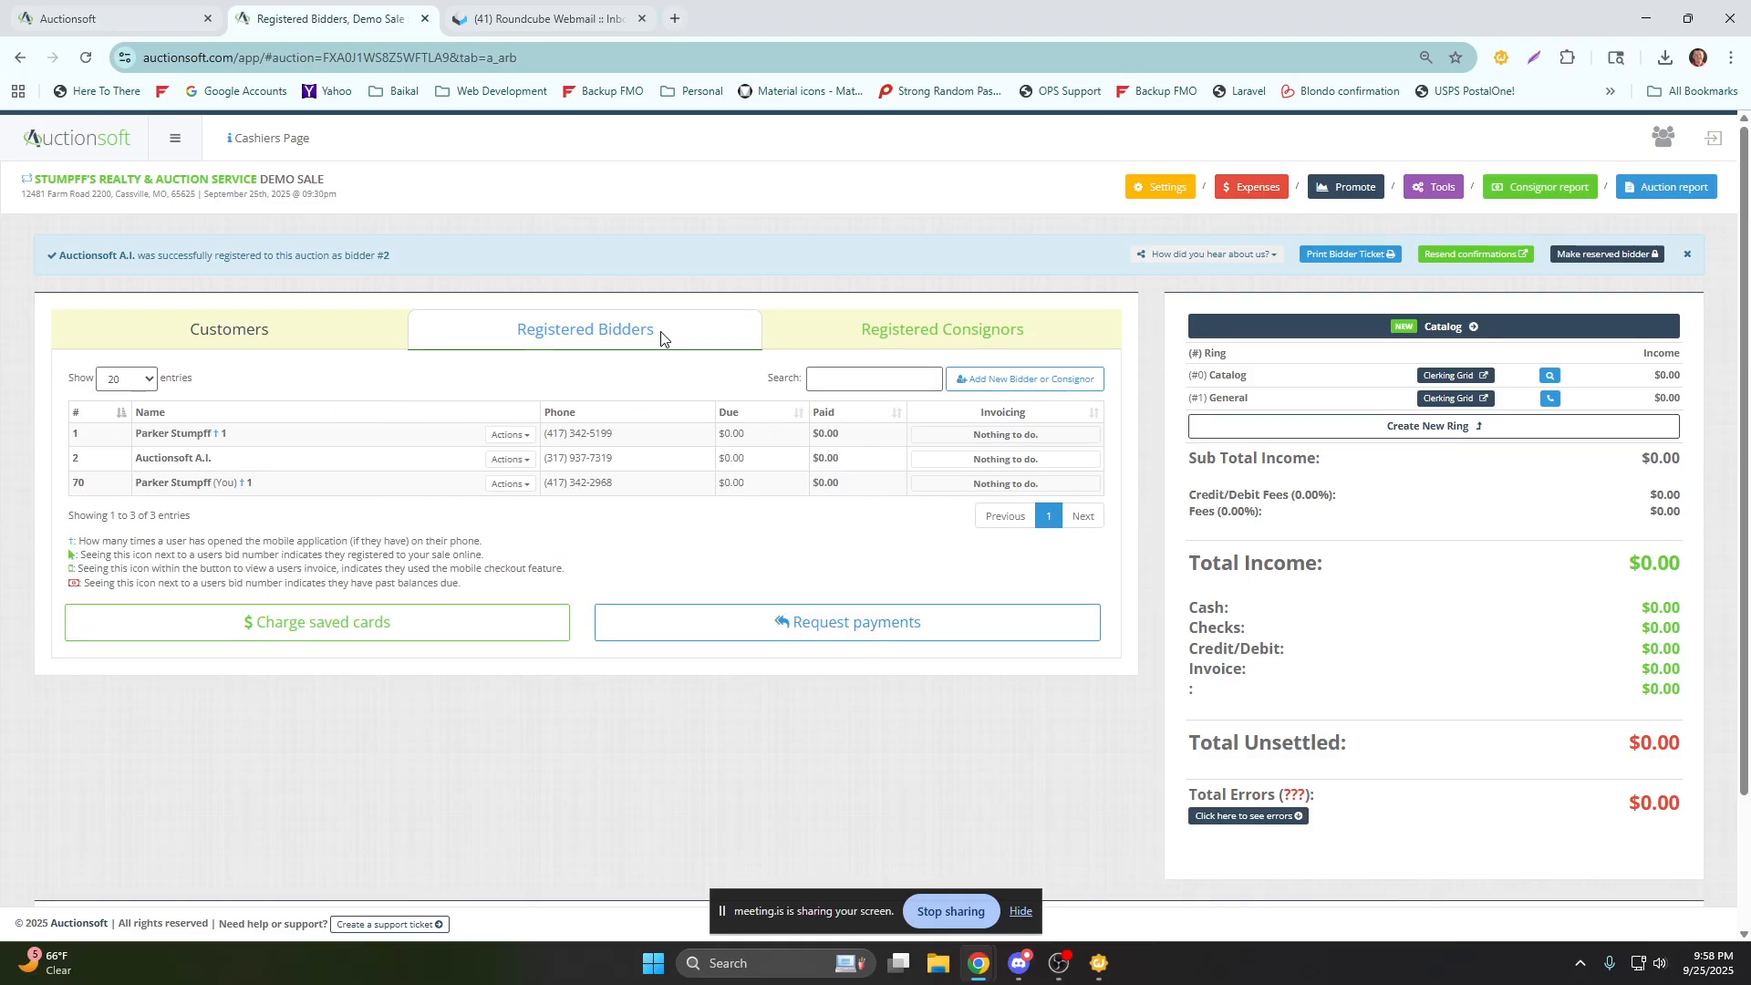
left_click(502, 437)
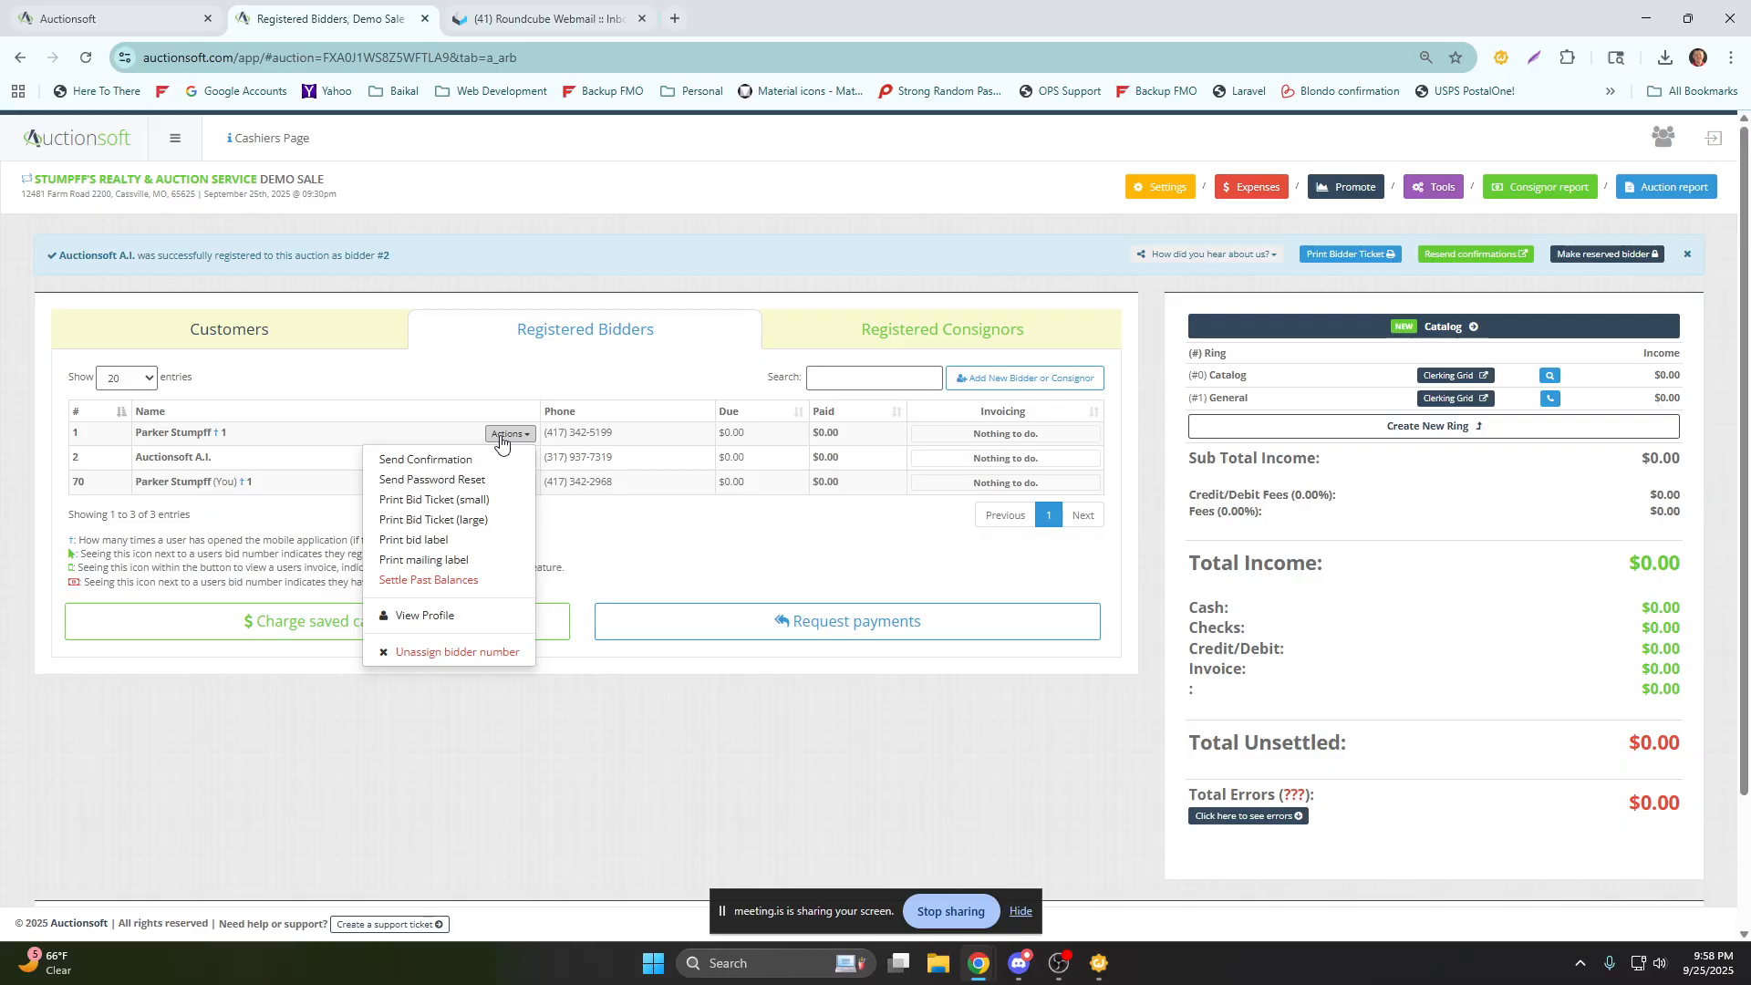
Add a cash expense of 250.00 described as "pick up fee" to consignor 1.
left_click(809, 347)
left_click(455, 436)
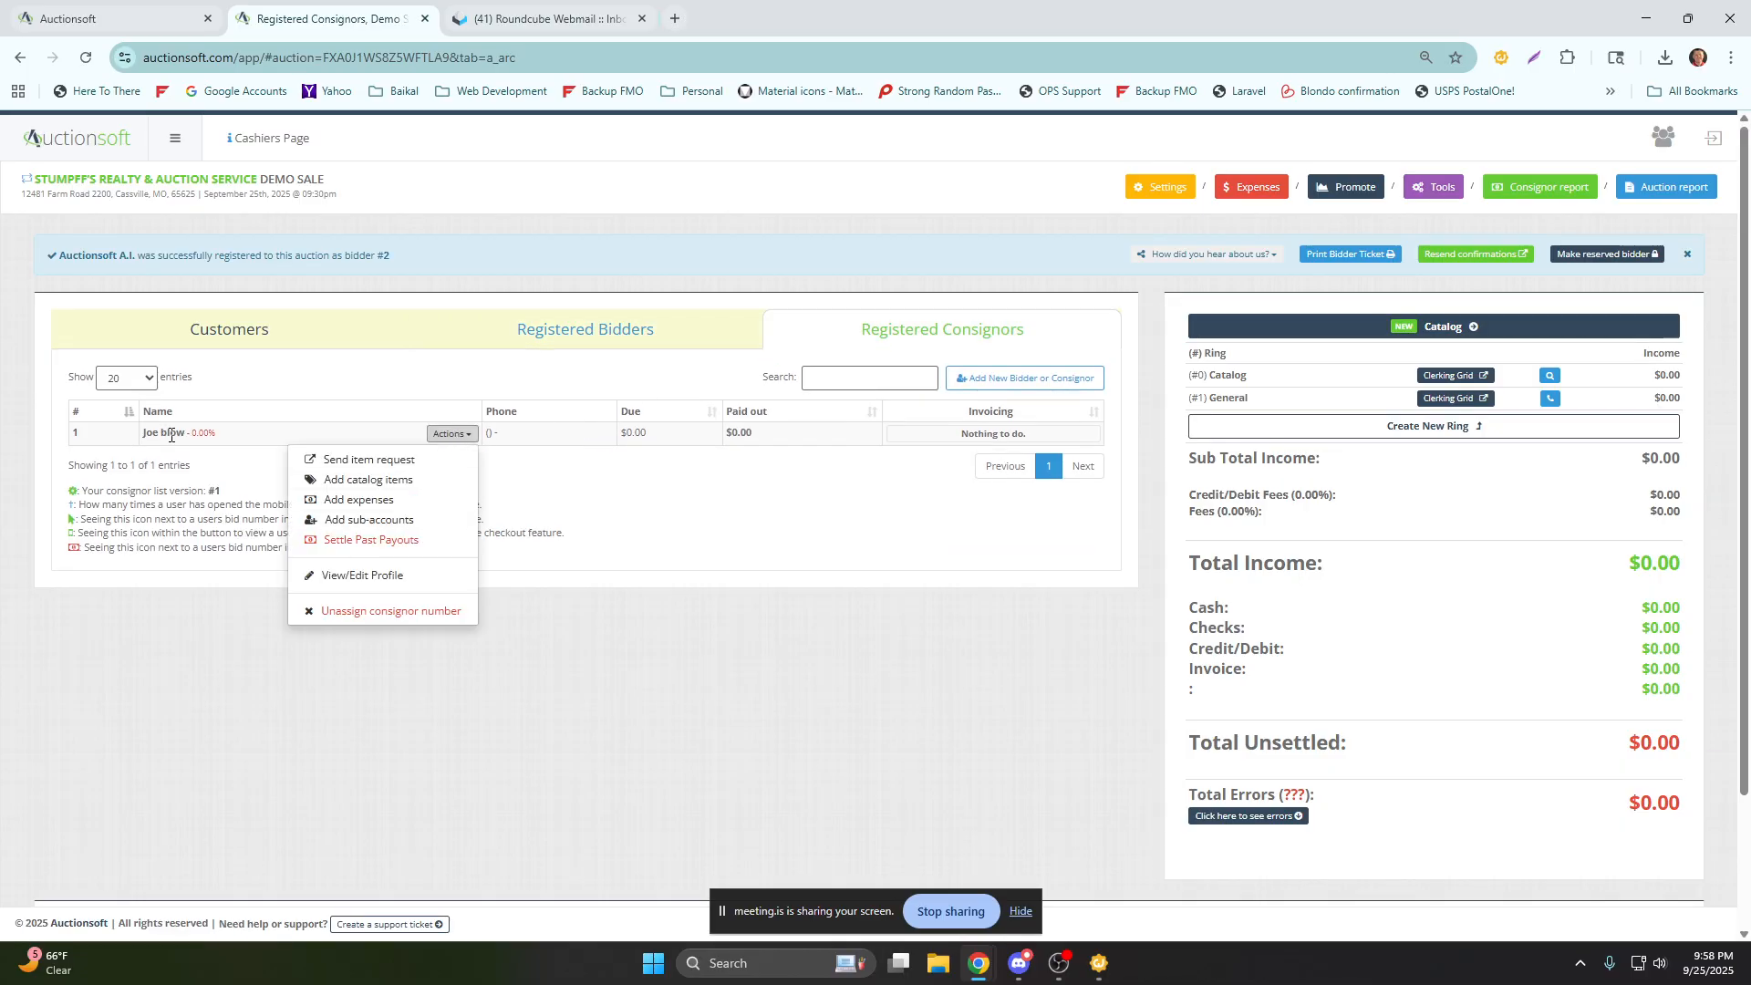
left_click(358, 501)
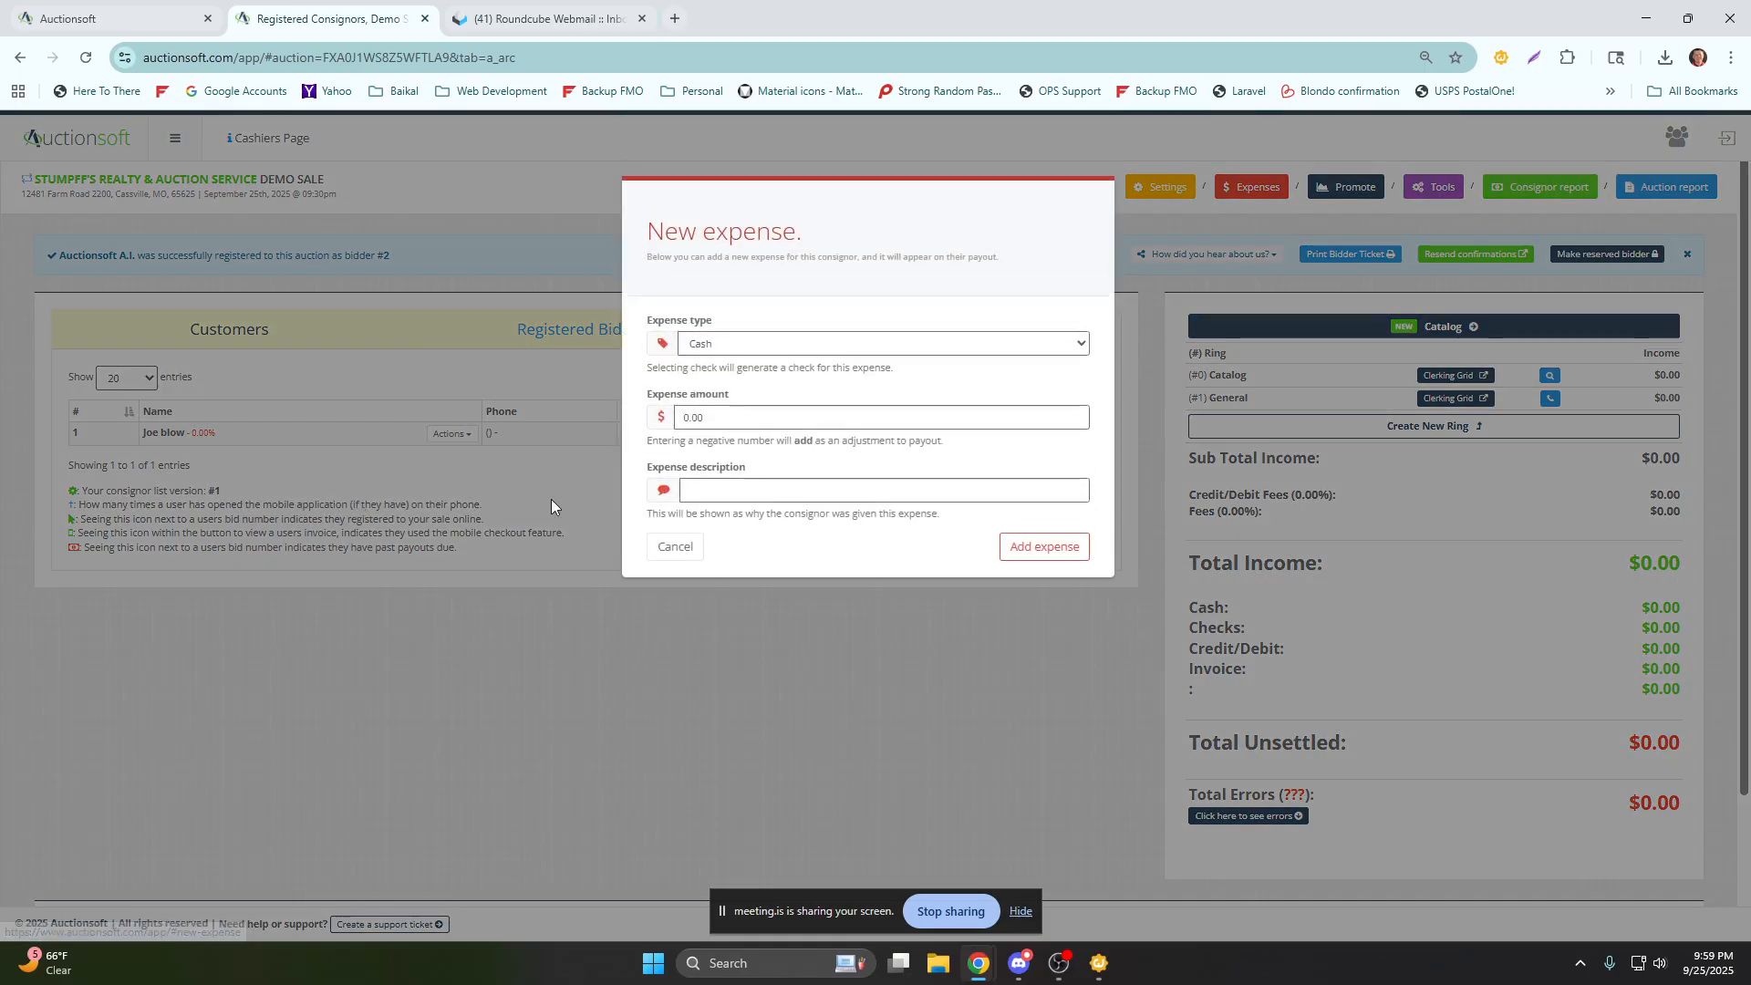
type("250.00")
left_click(707, 492)
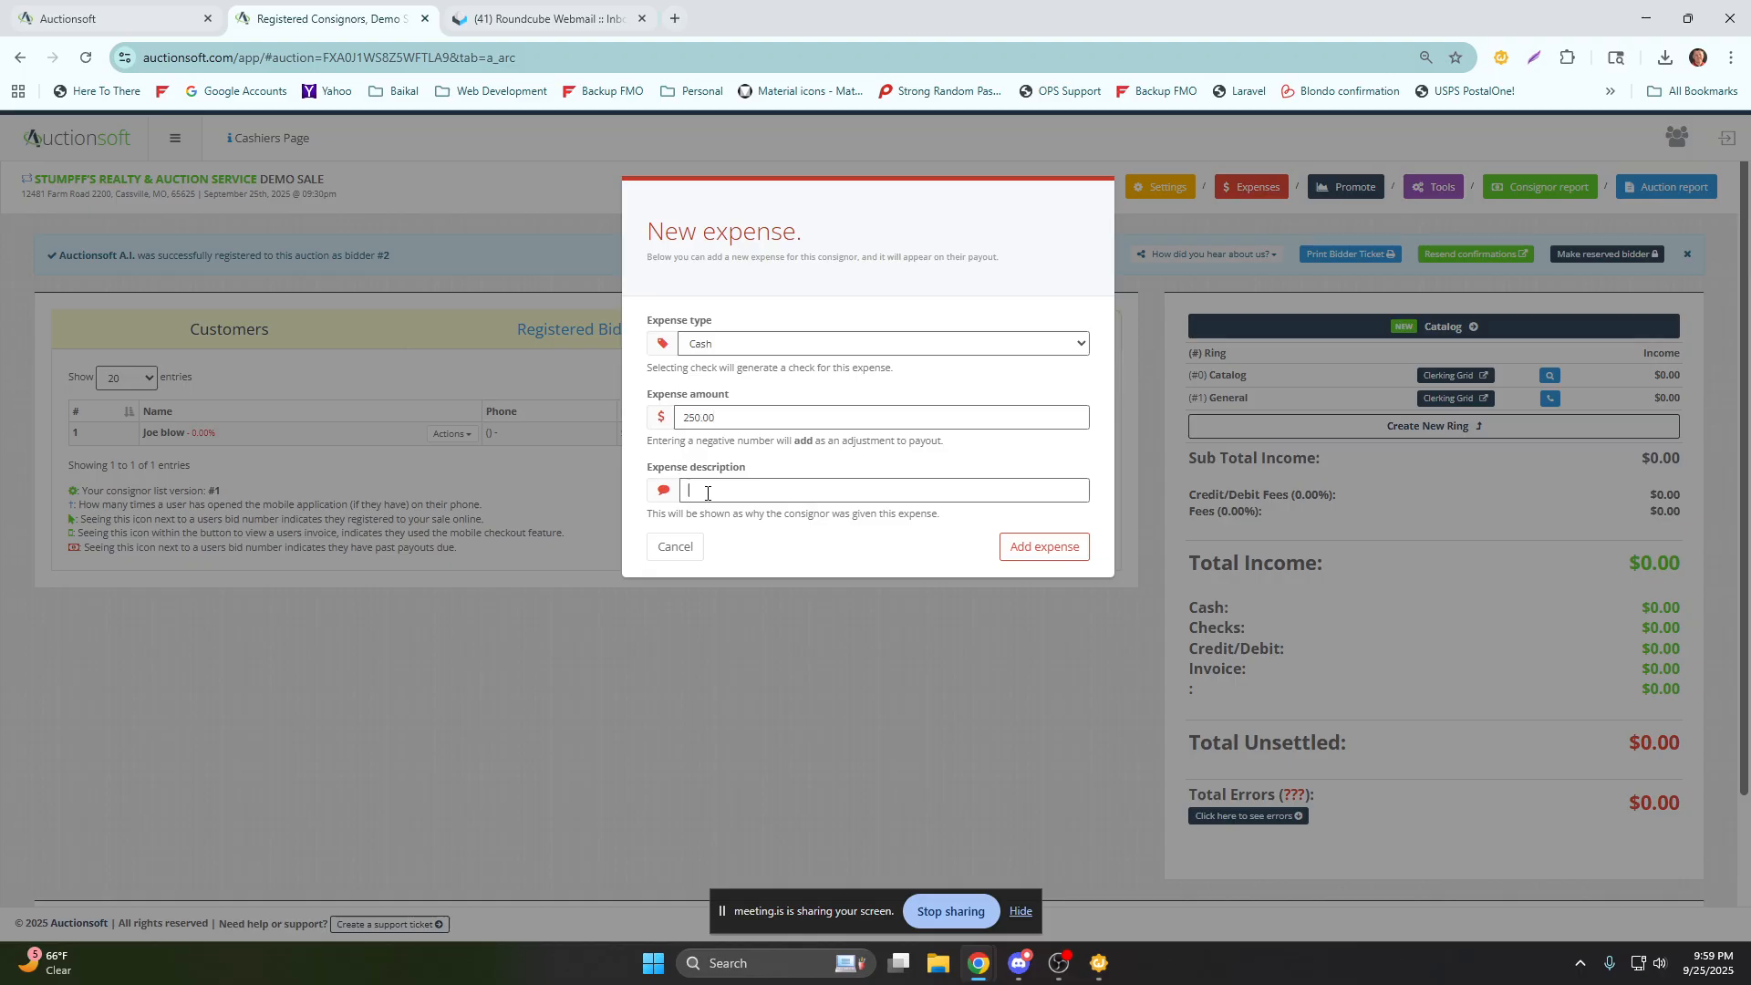
type("pick")
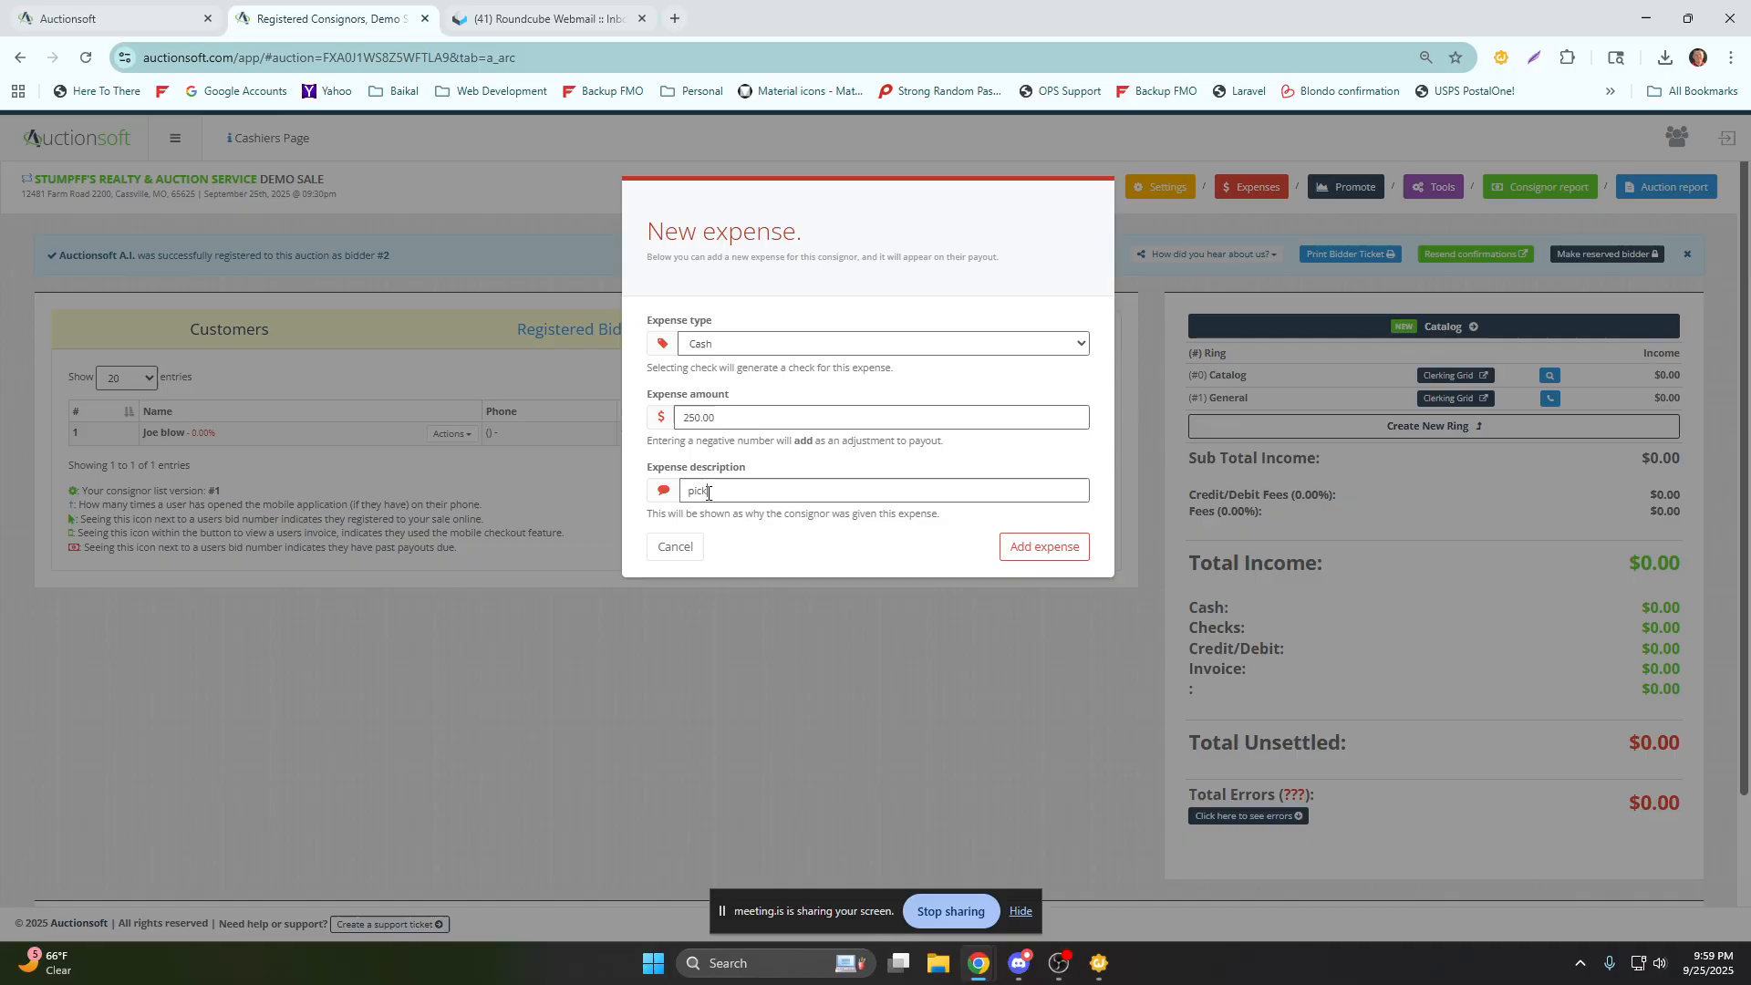
type("up fee")
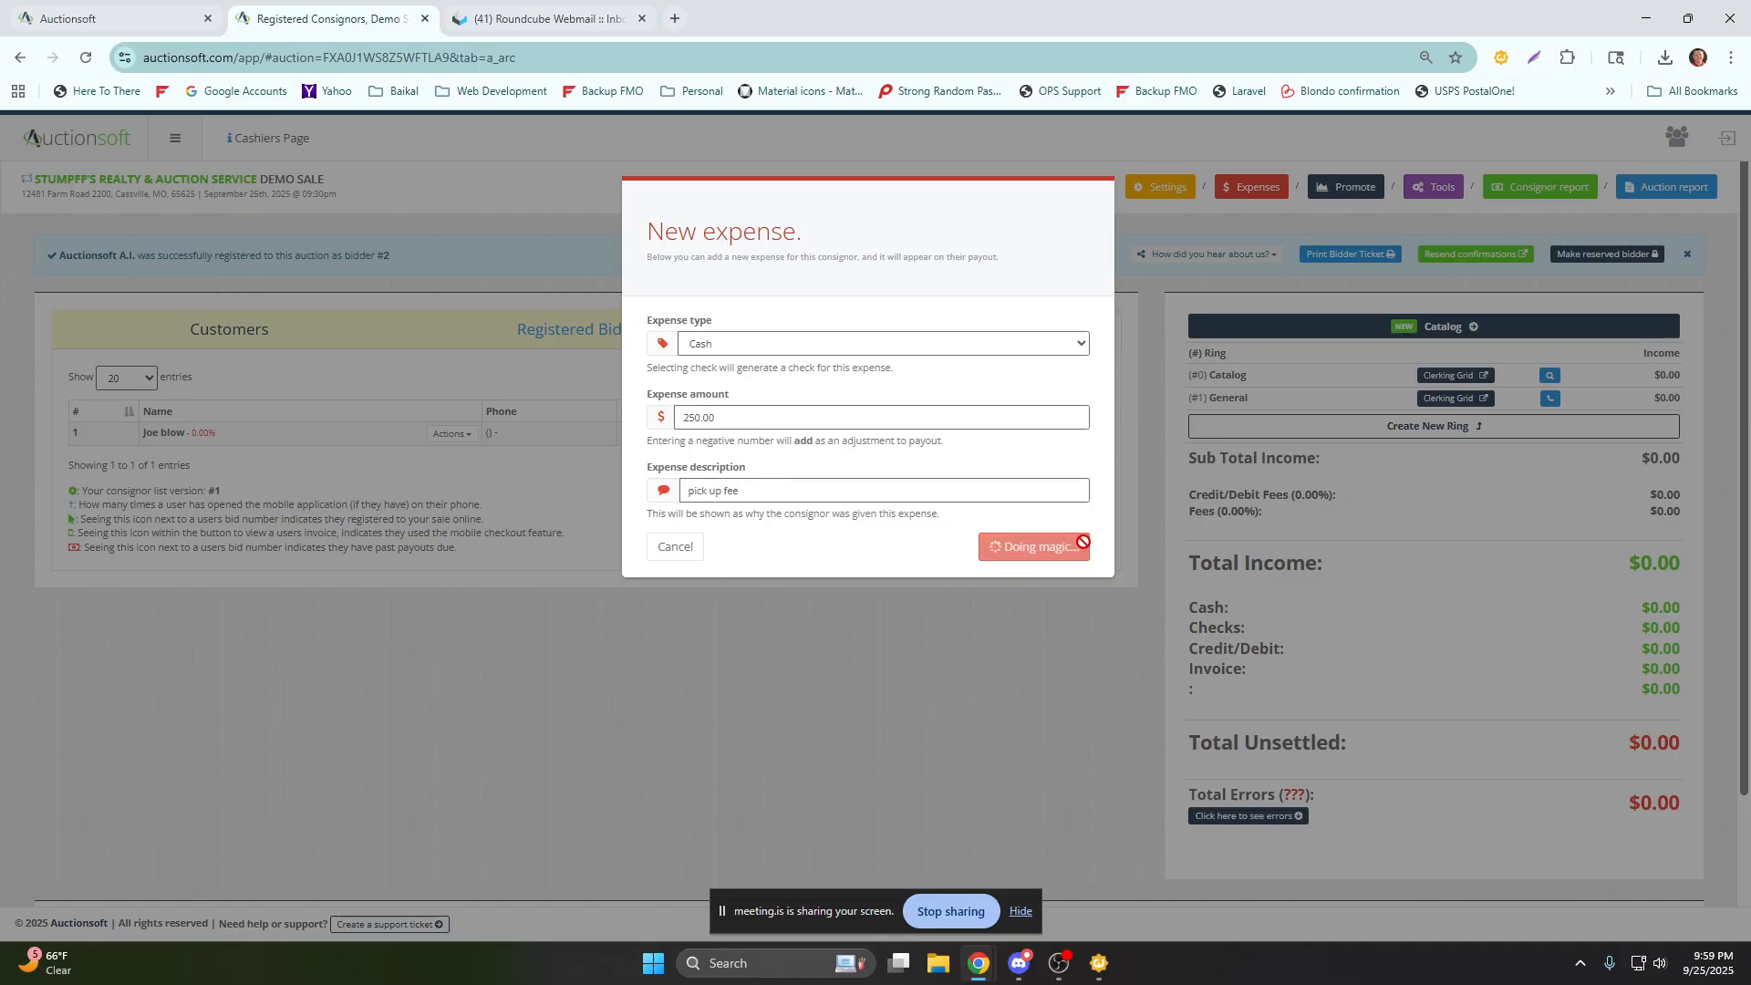
left_click(1040, 547)
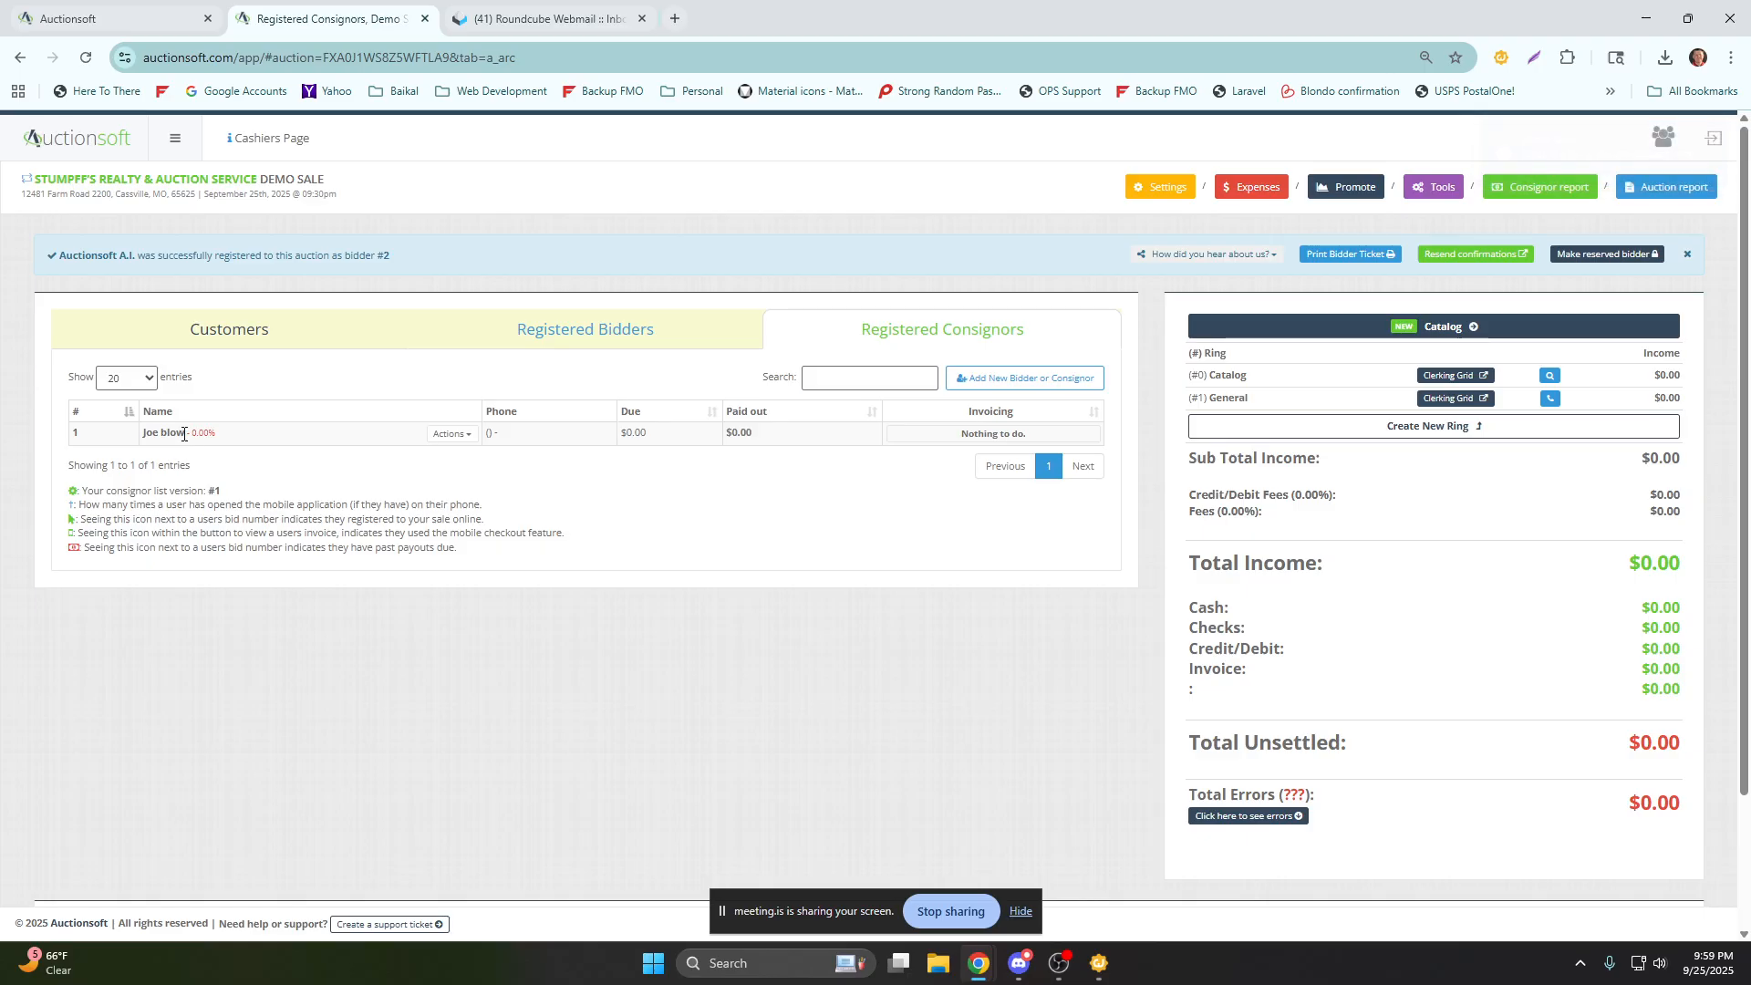
Set consignor 1's commission rate to Standard (20.00%) in their profile and return to the Demo Sale.
left_click(451, 435)
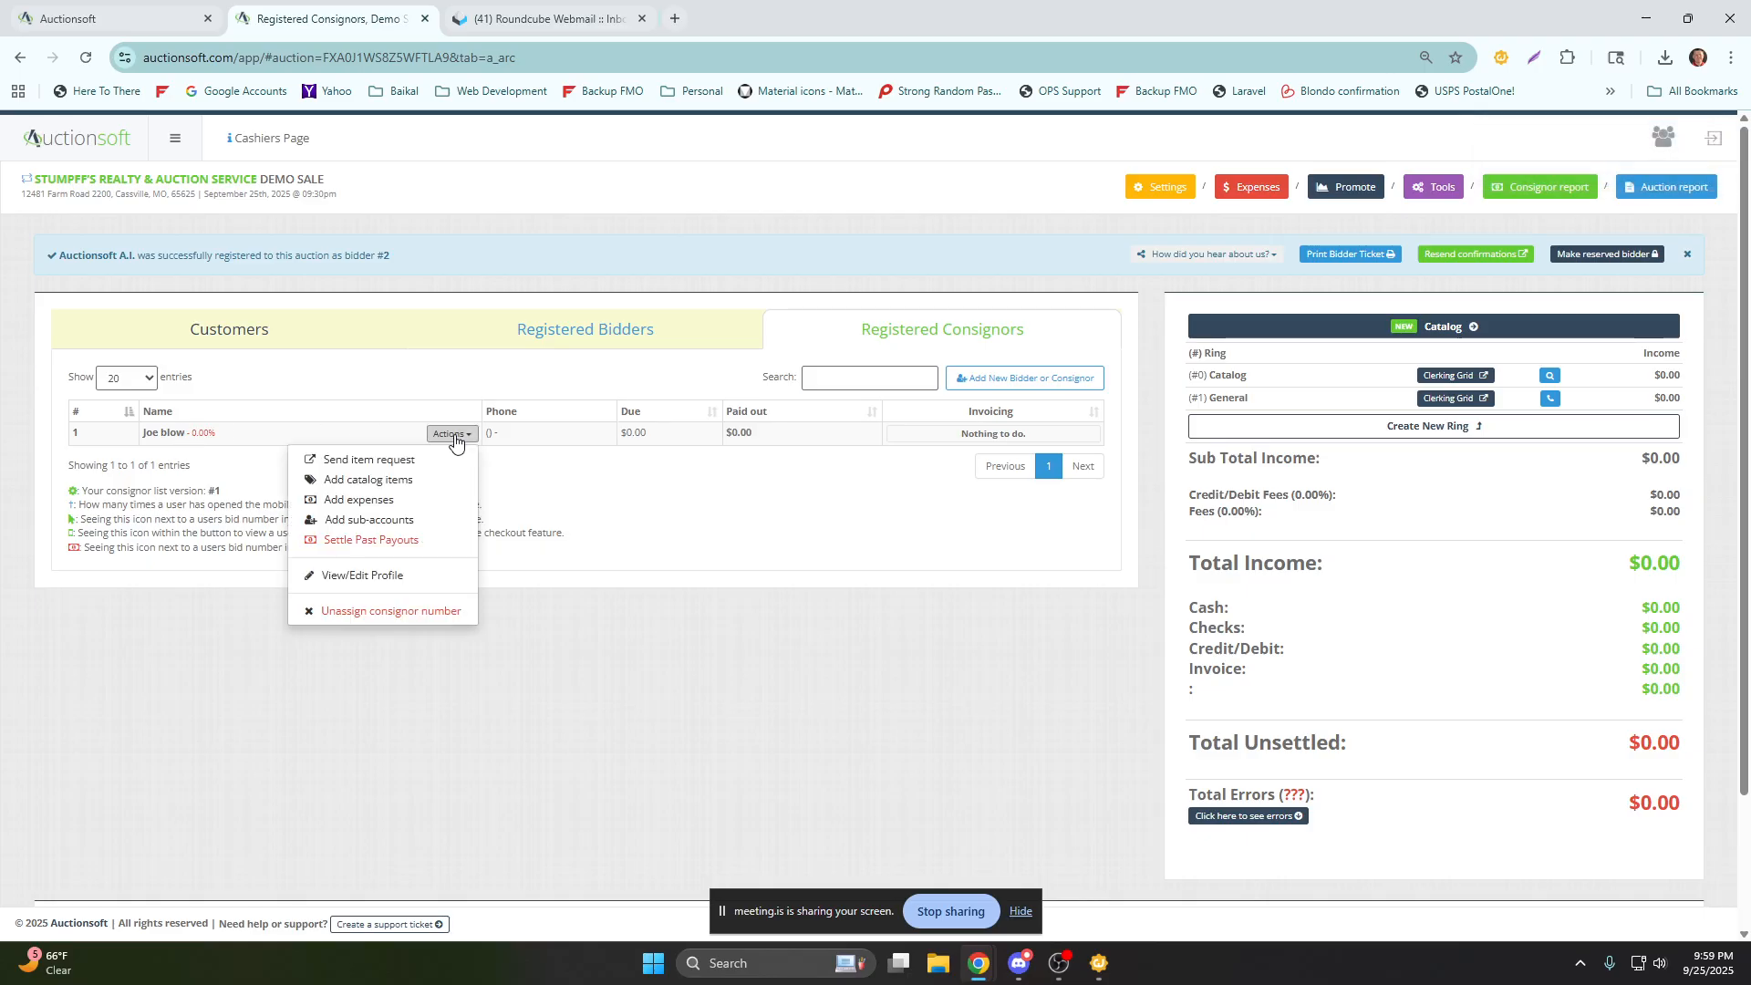
left_click(384, 578)
scroll(1185, 593, "down", 10)
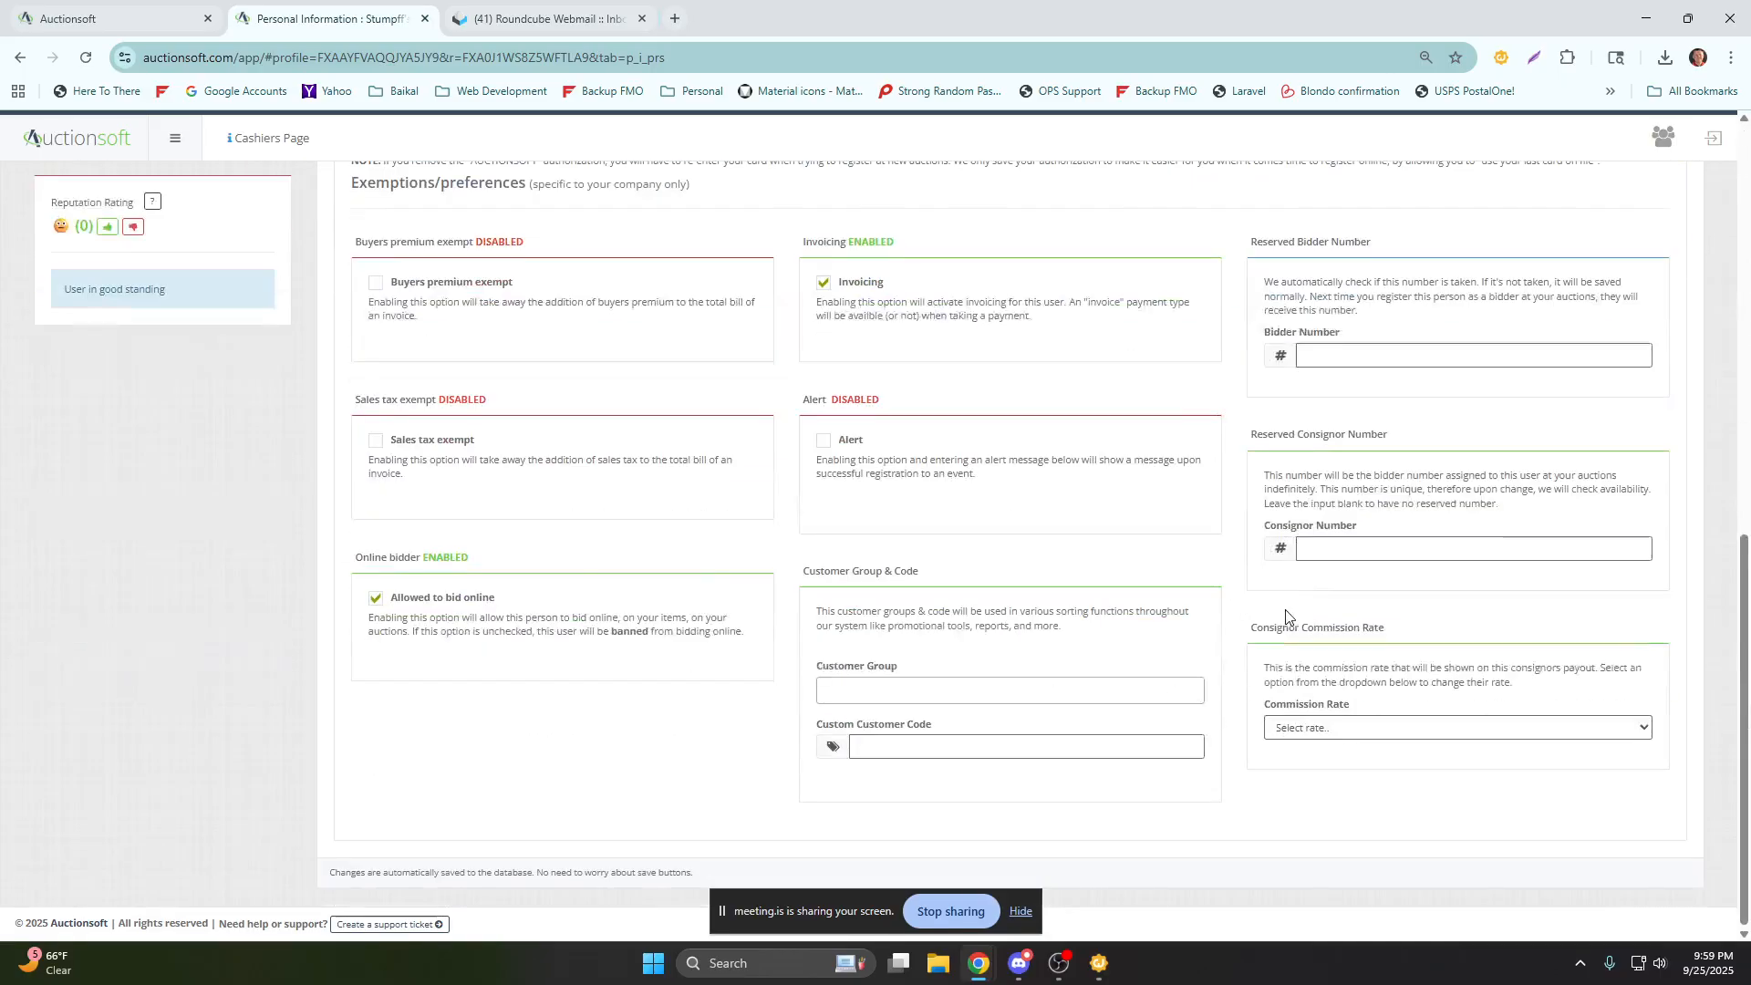
left_click(1382, 729)
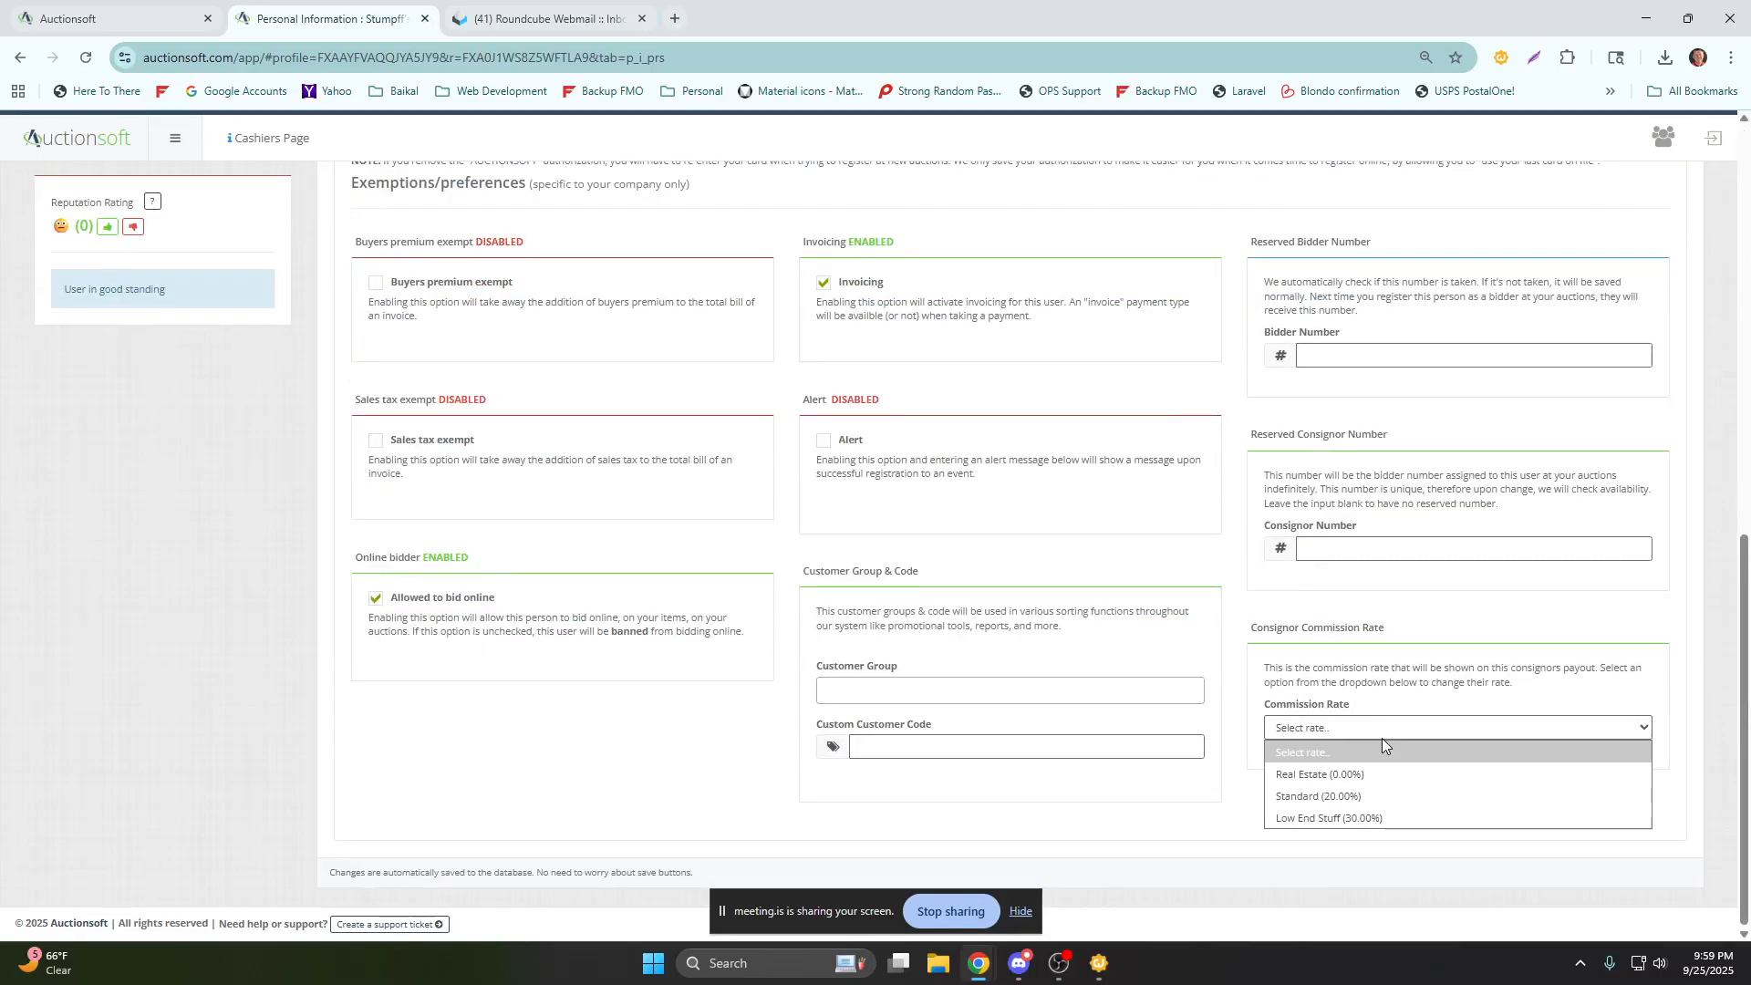
left_click(1317, 796)
scroll(1282, 786, "up", 10)
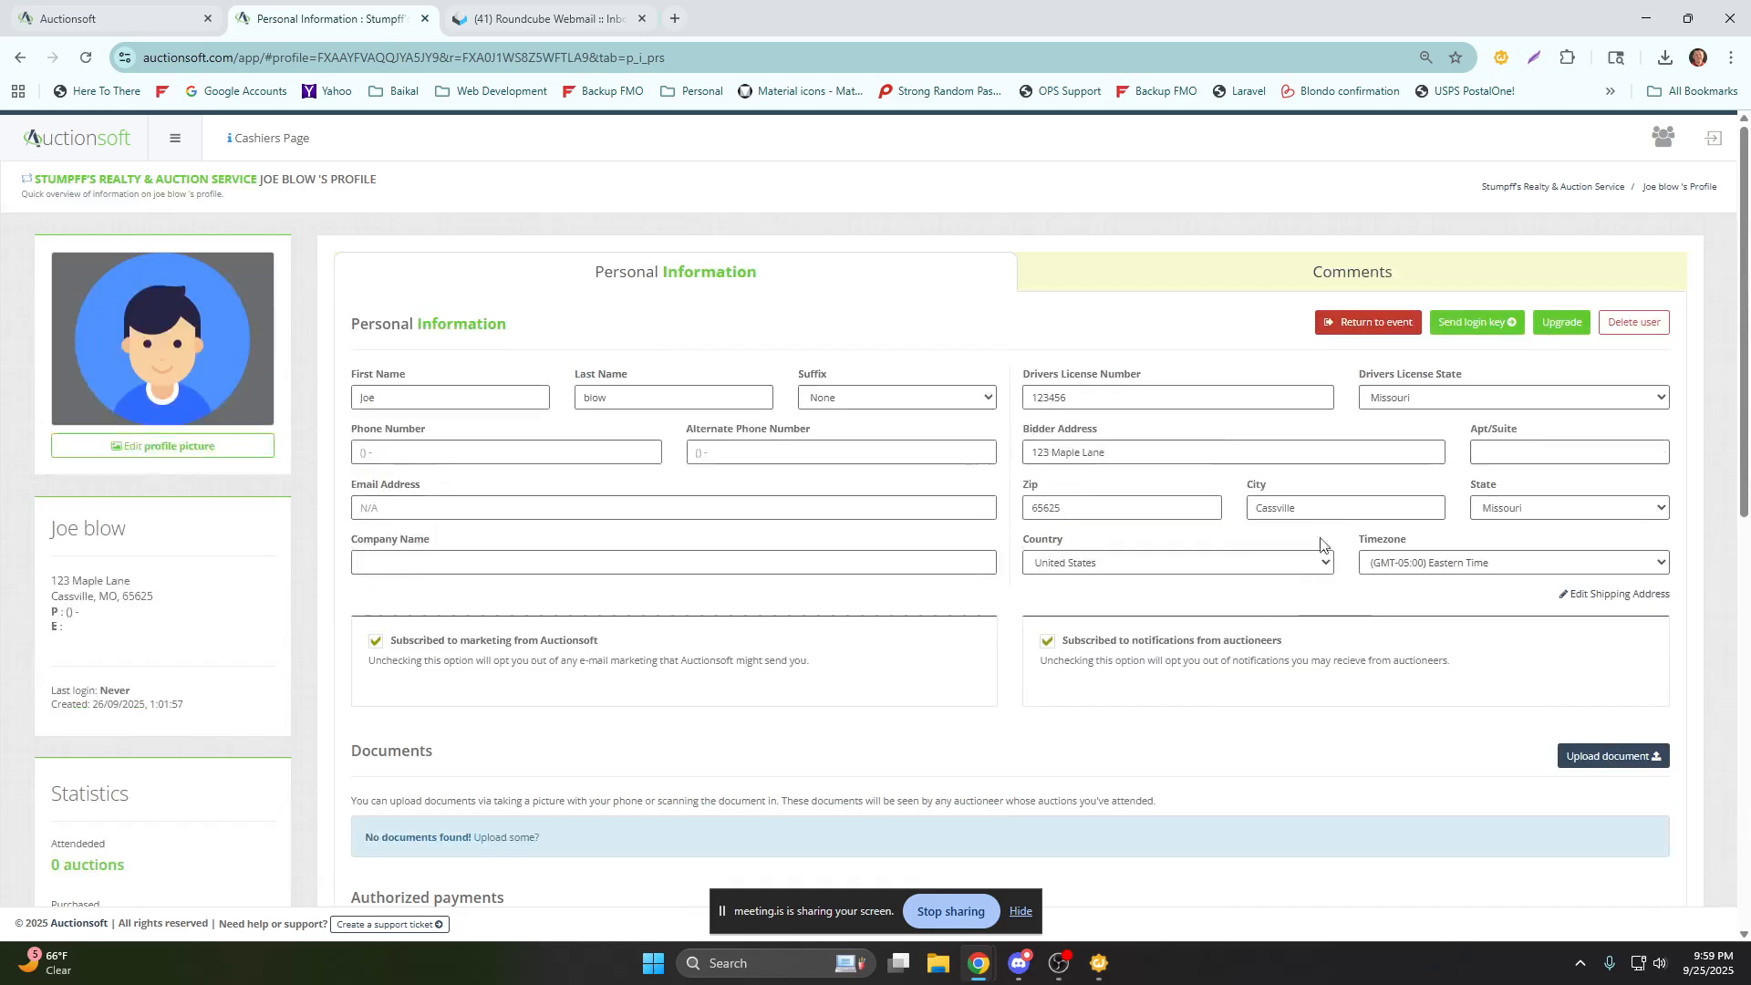
left_click(1362, 325)
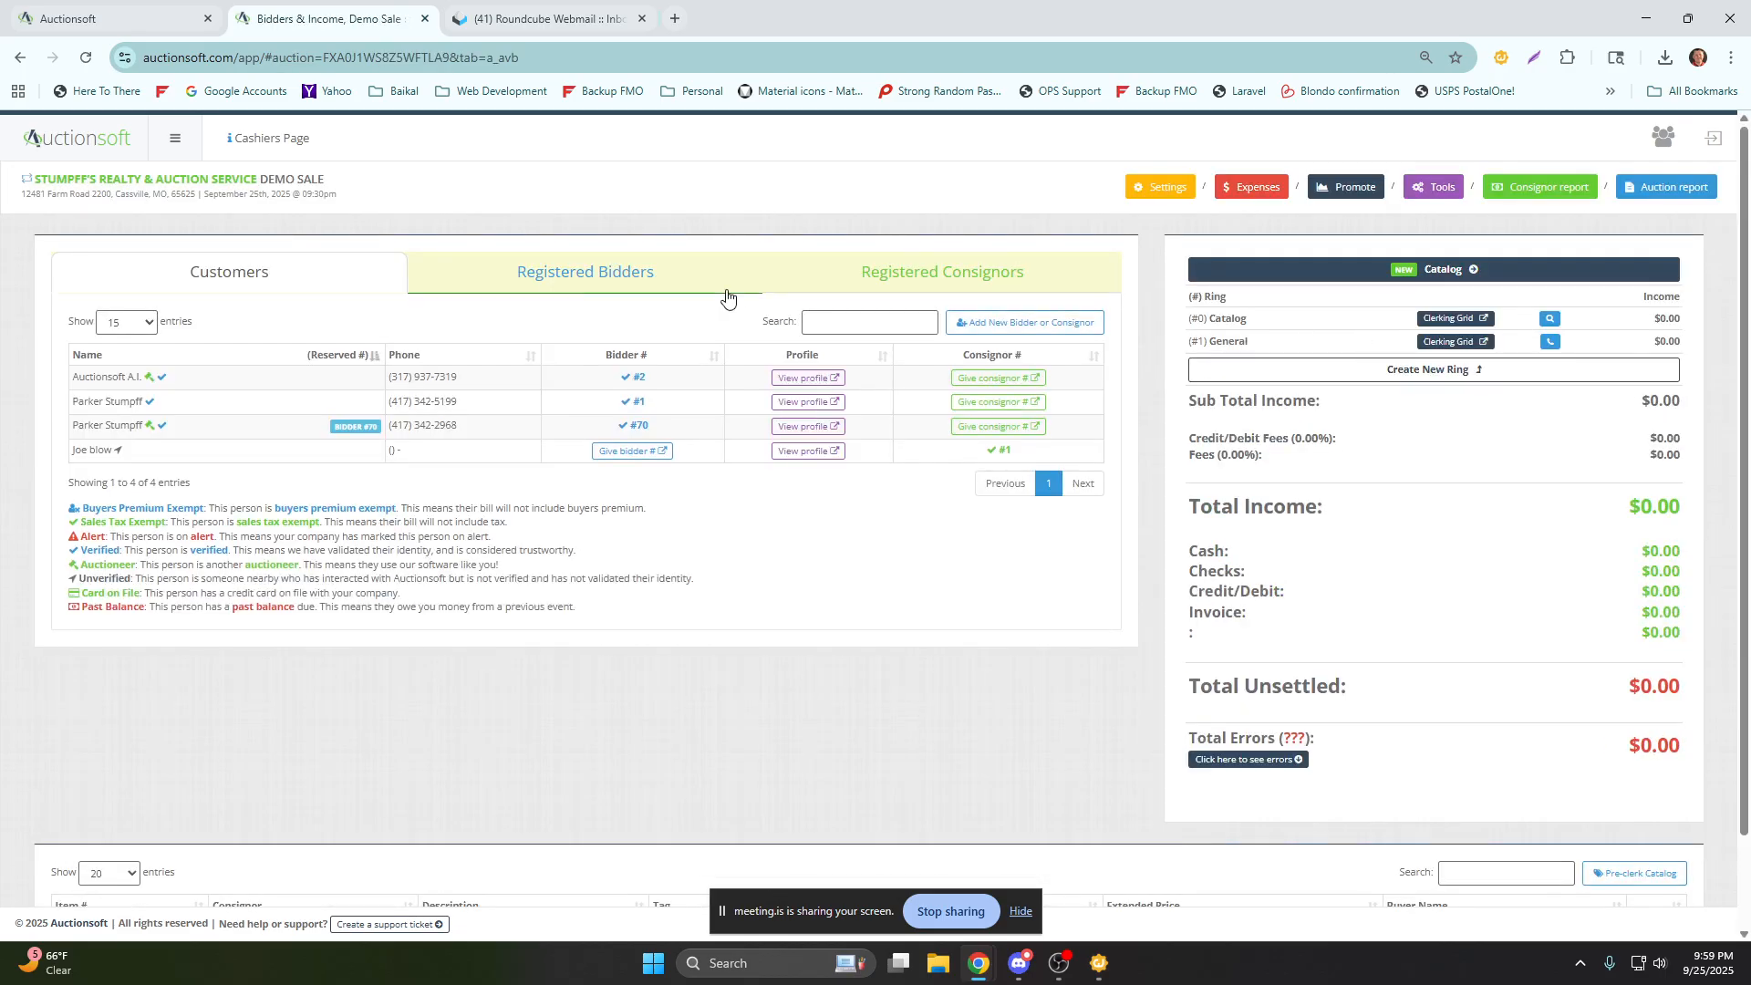
Check consignor 1's entry in the Registered Consignors list, and view the actions available for registered bidder 2.
left_click(836, 284)
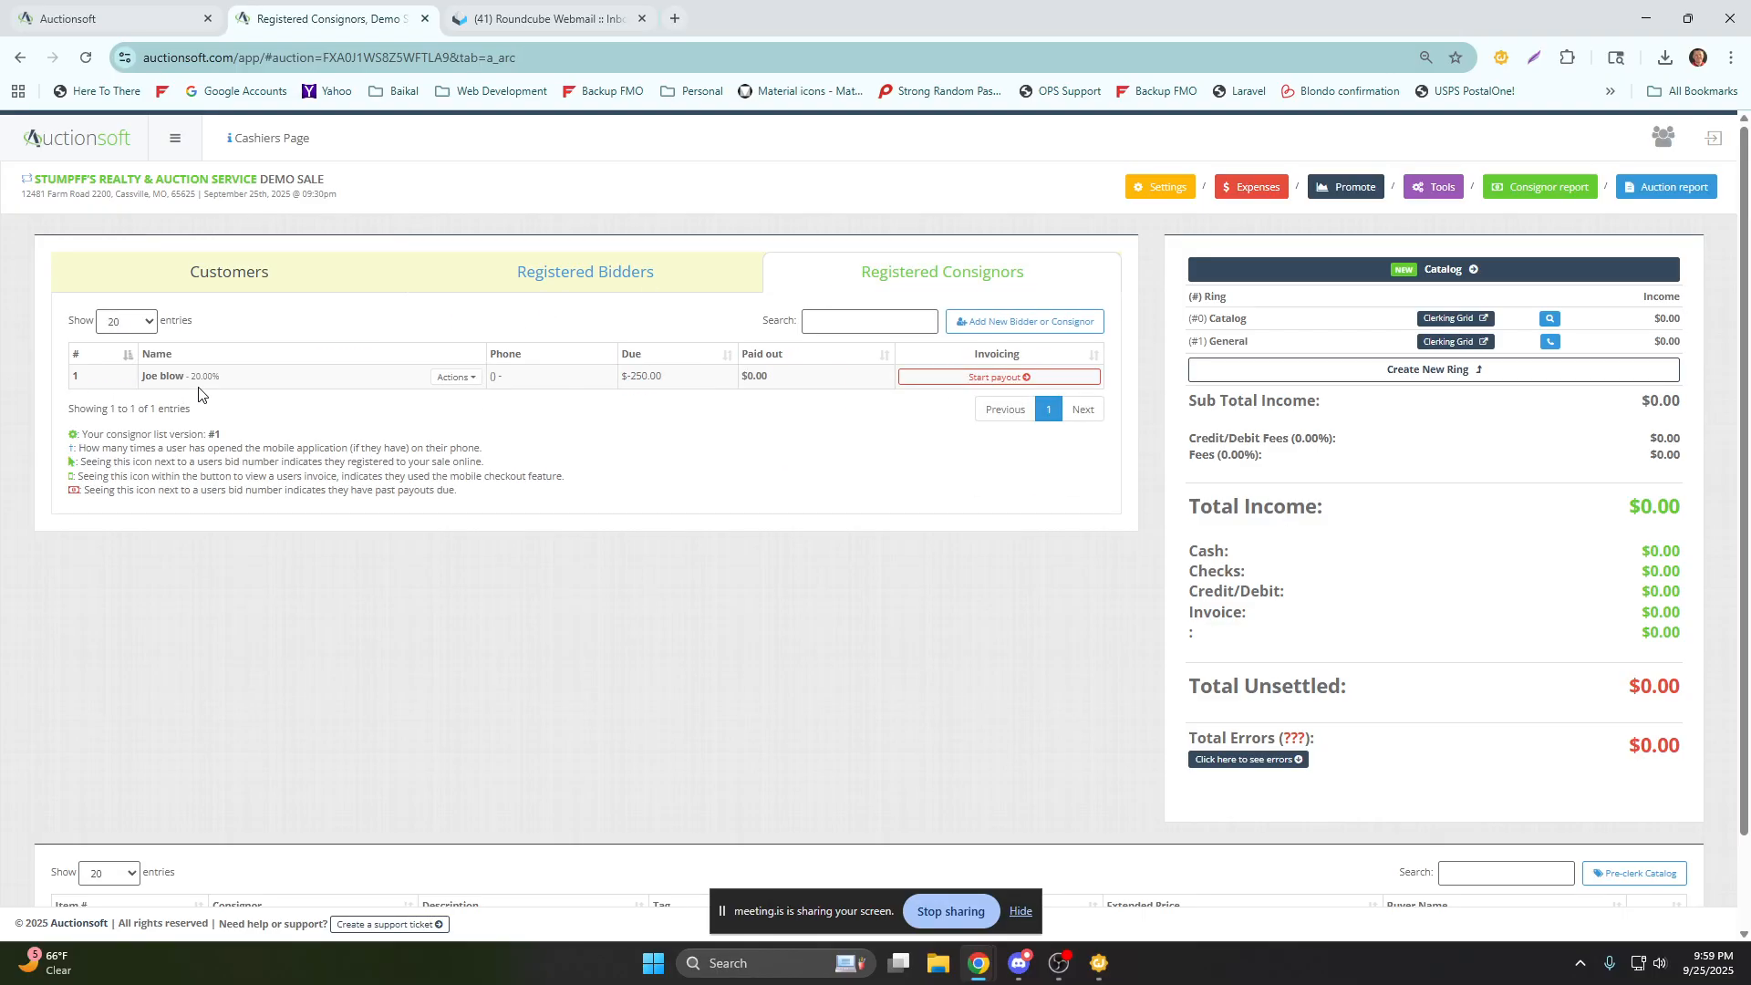
left_click(582, 291)
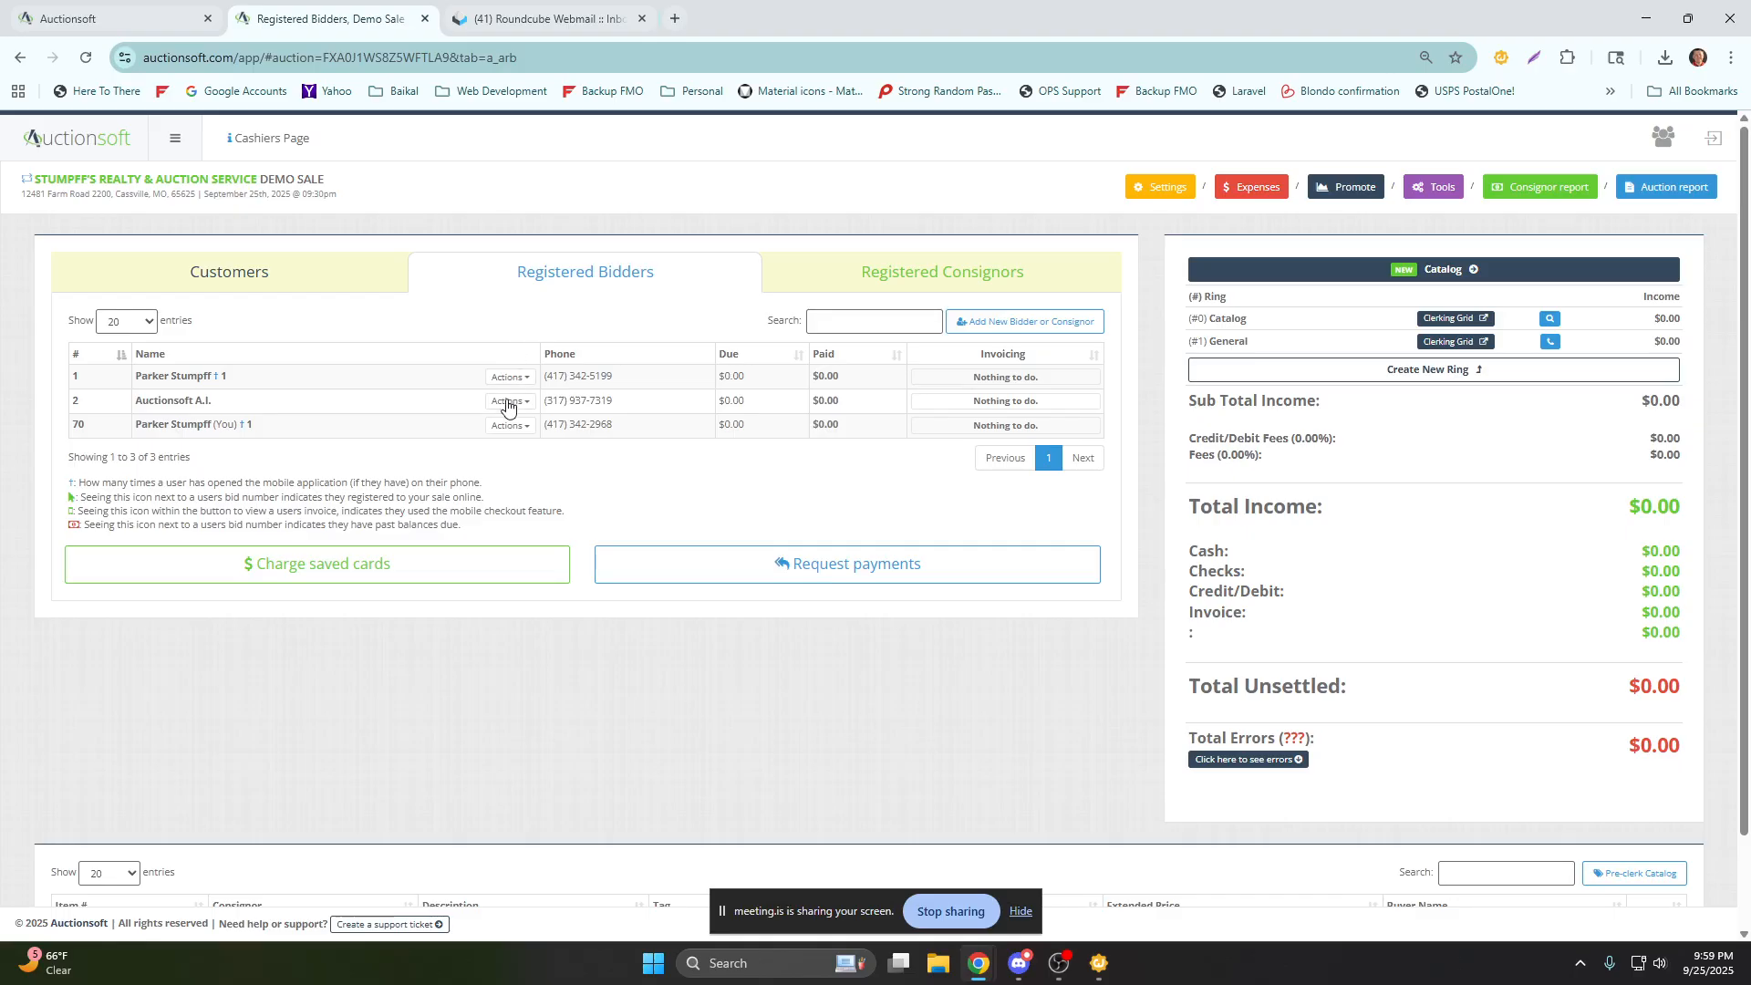
left_click(508, 405)
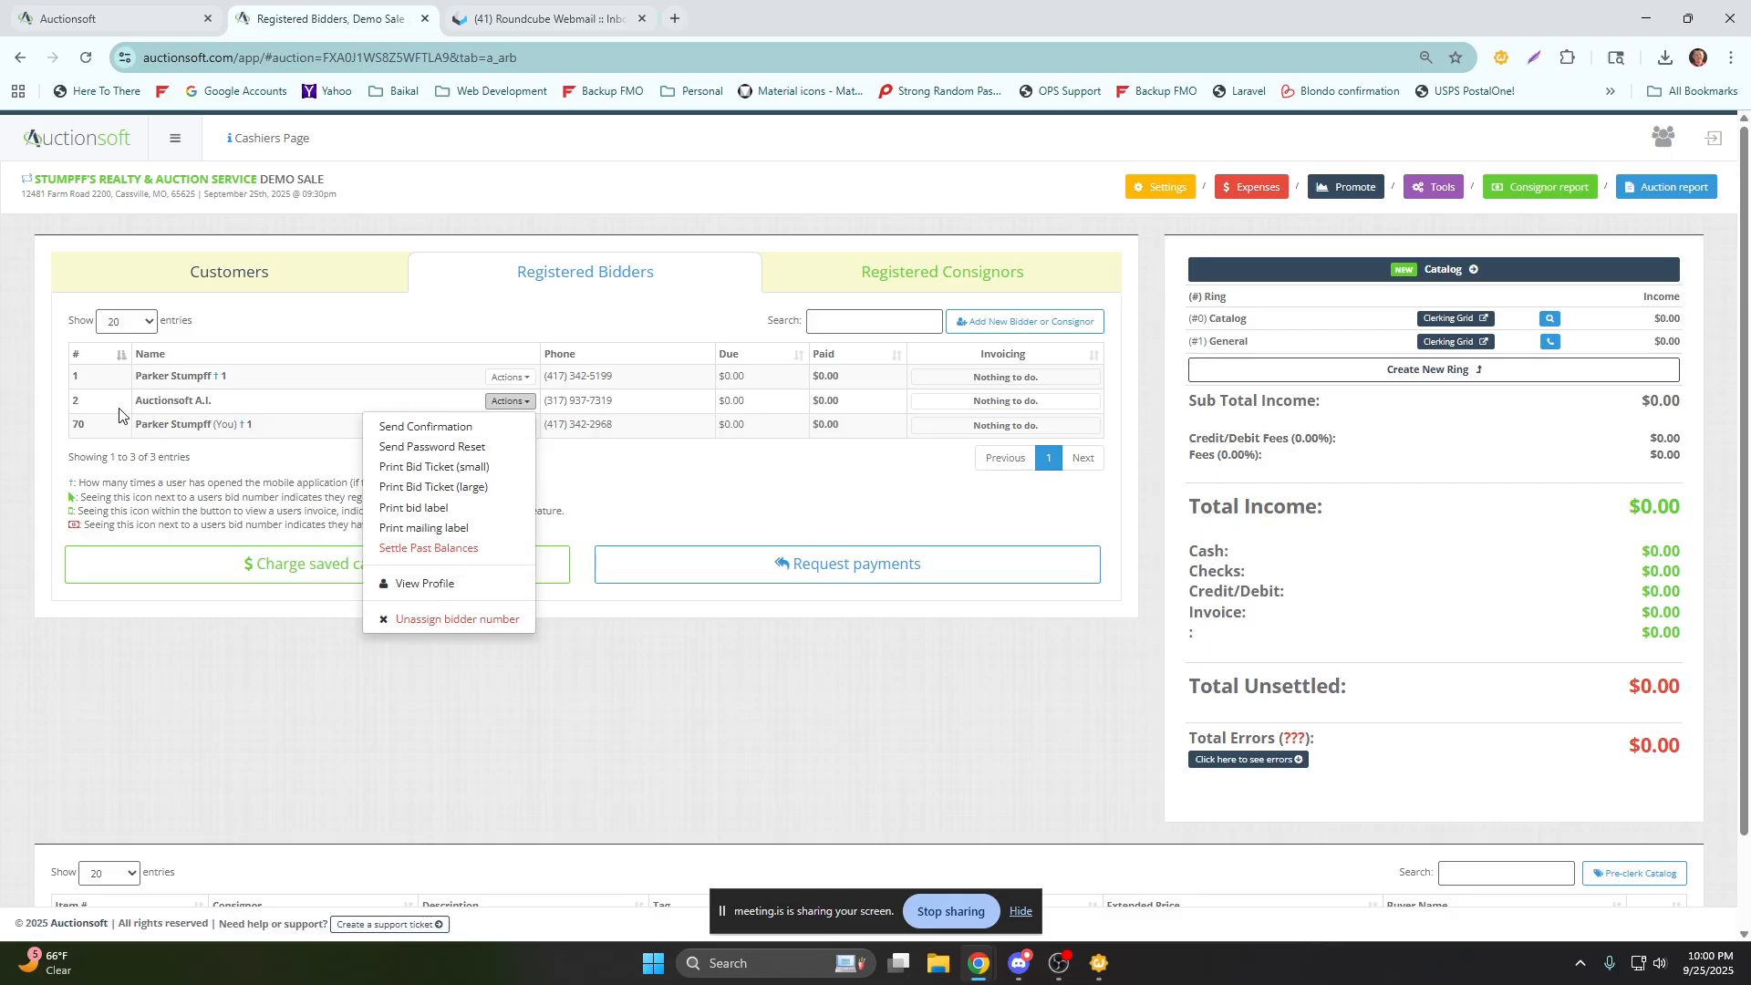
Unassign bidder number 2 from Auctionsoft A.I., and reserve bidder number 5 in that customer's profile.
left_click(414, 623)
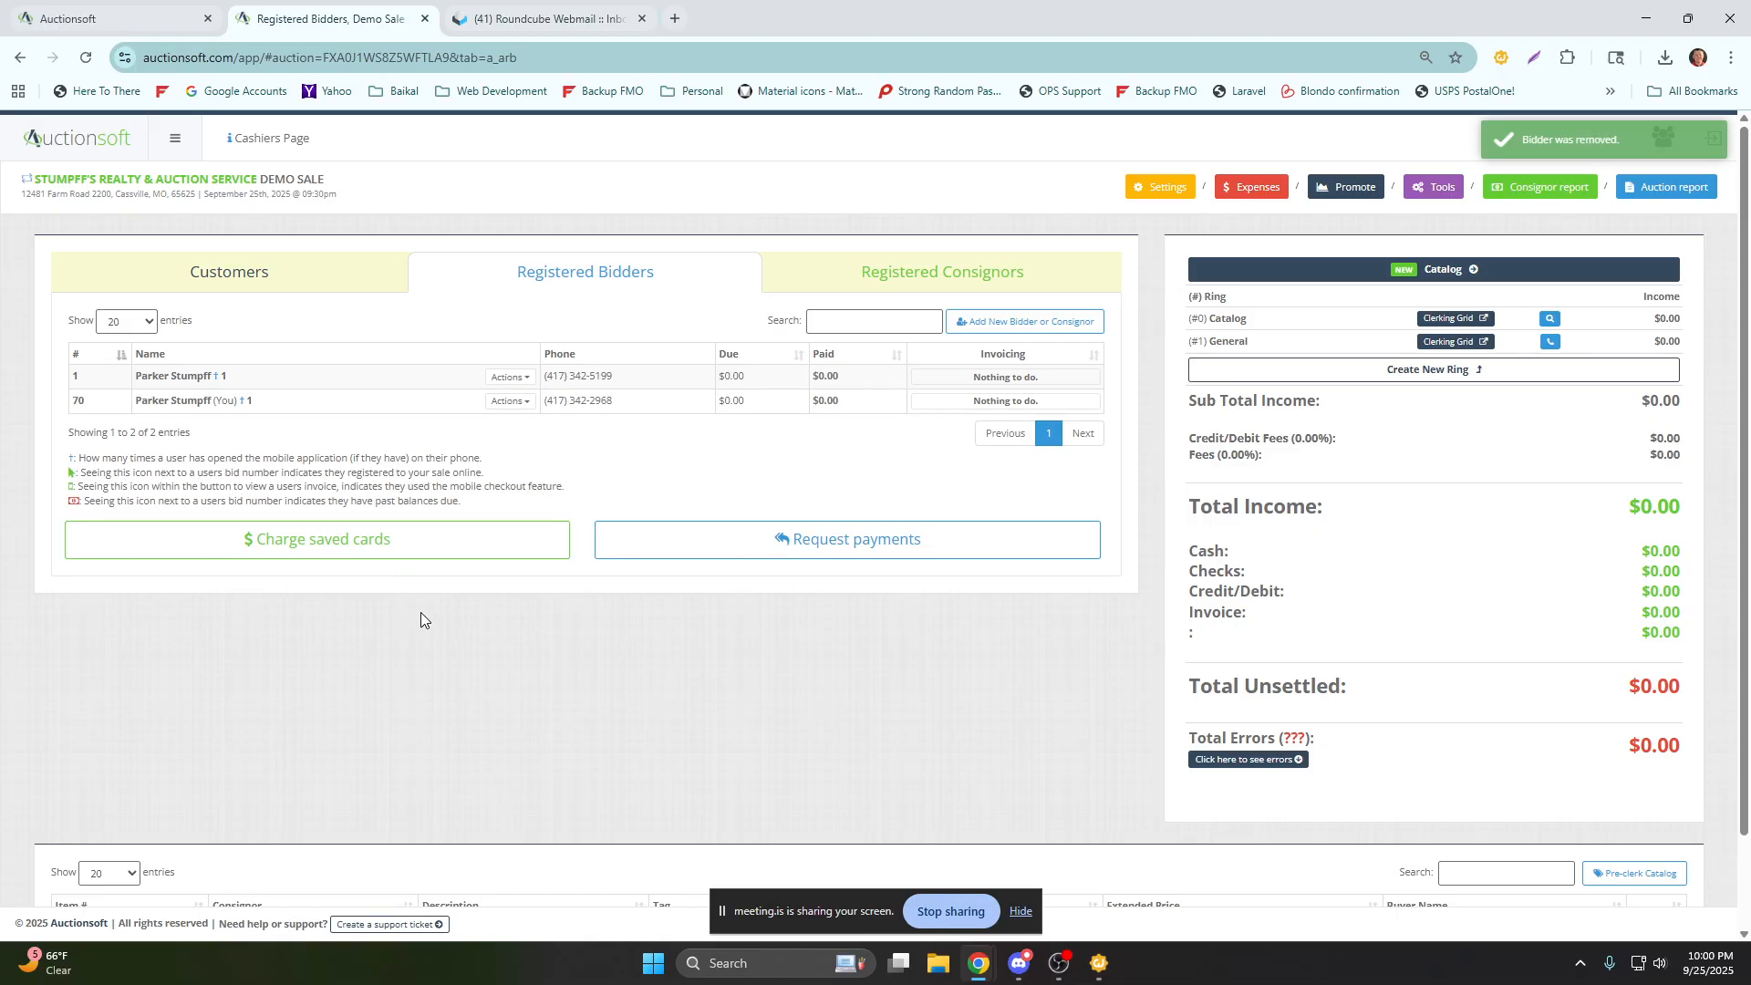
left_click(338, 285)
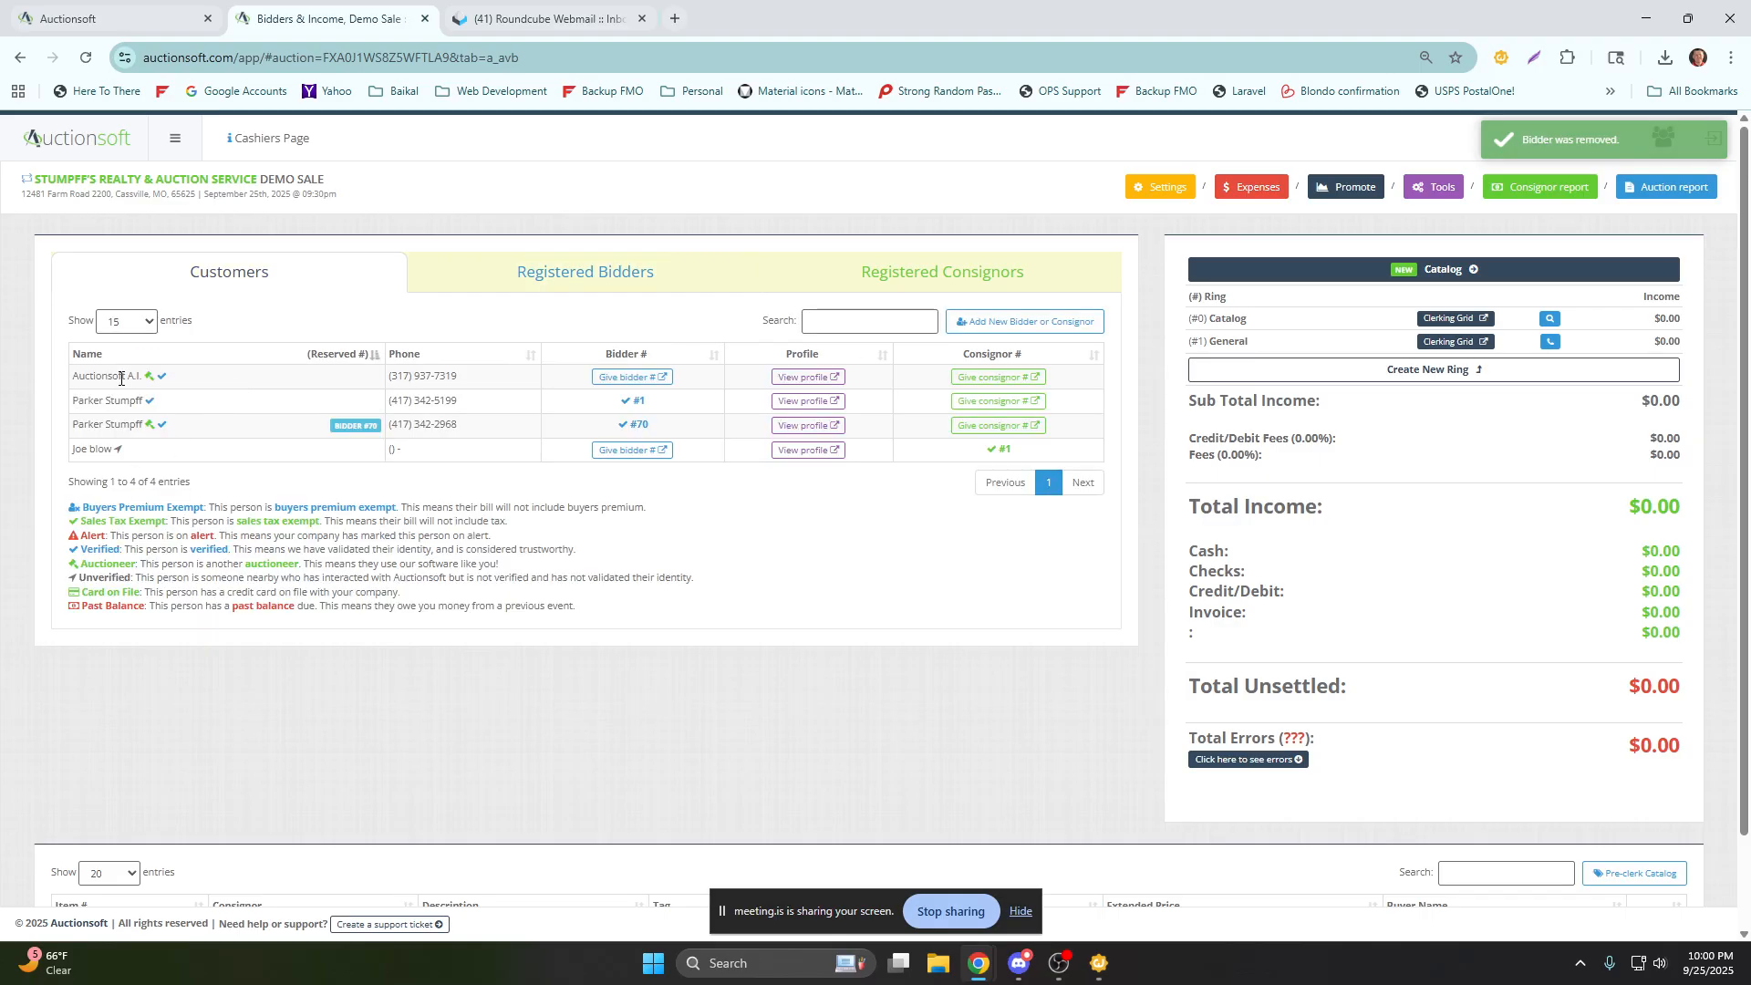
left_click(817, 379)
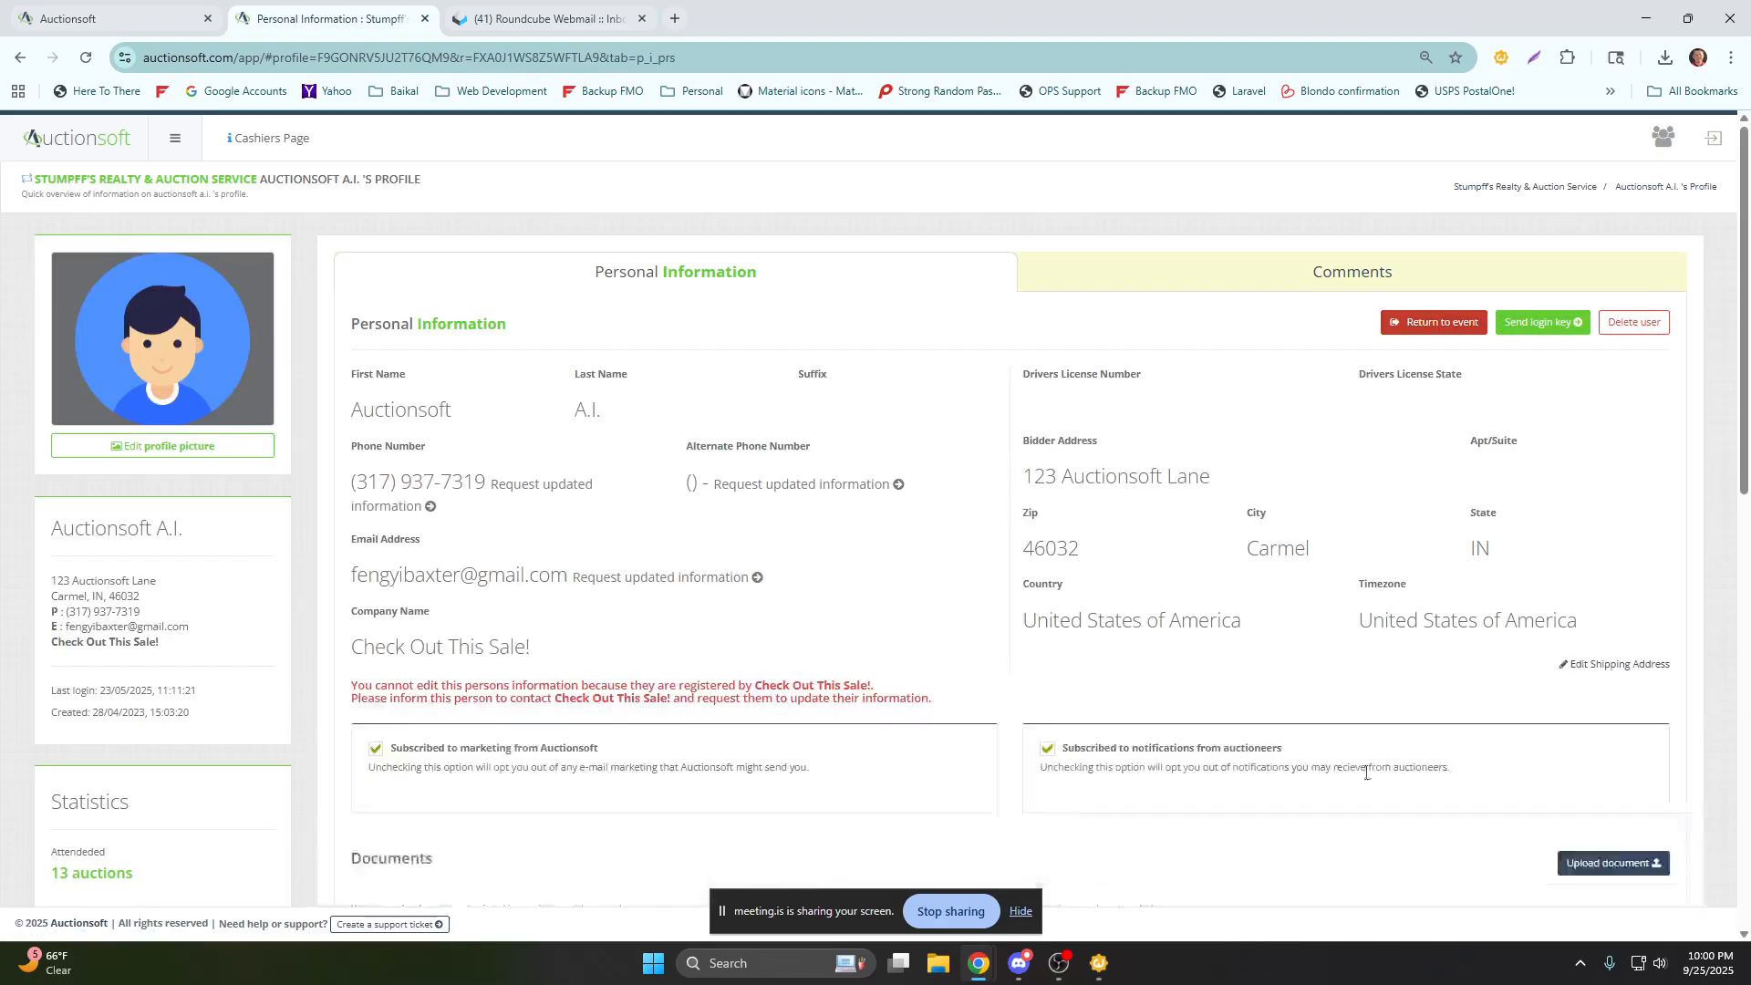
scroll(1335, 773, "down", 10)
left_click(1364, 609)
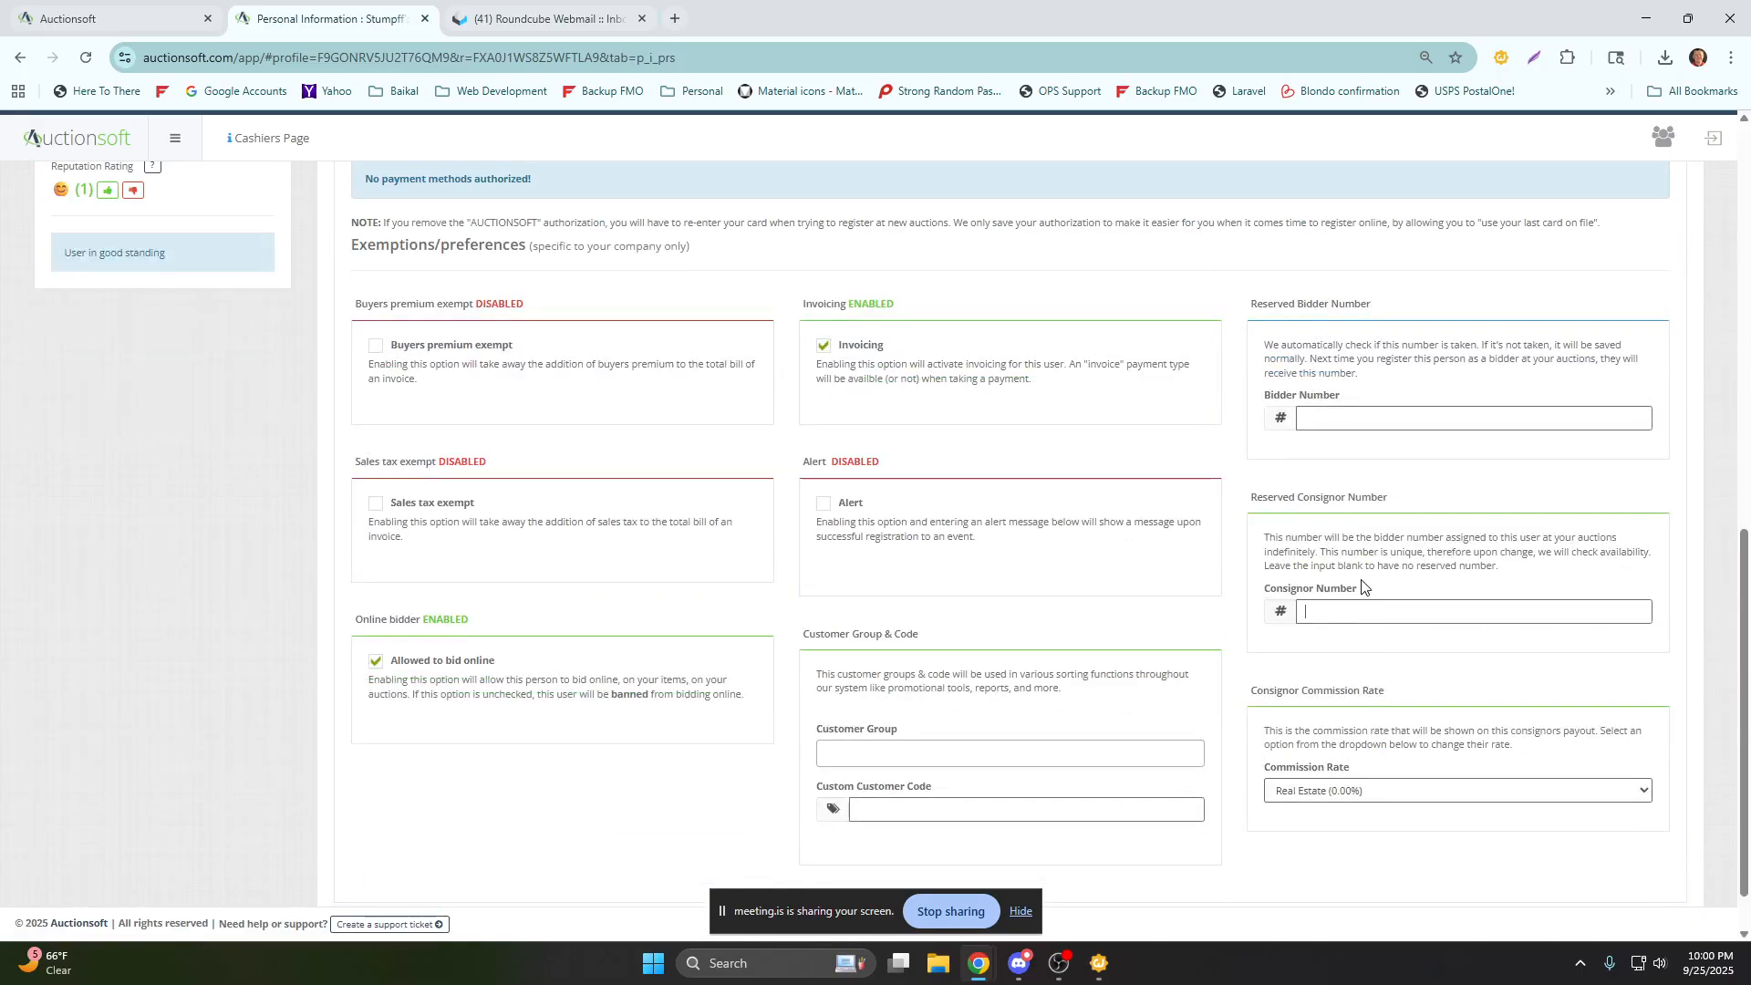
left_click(1359, 419)
type("5")
left_click(1261, 505)
scroll(1261, 504, "up", 10)
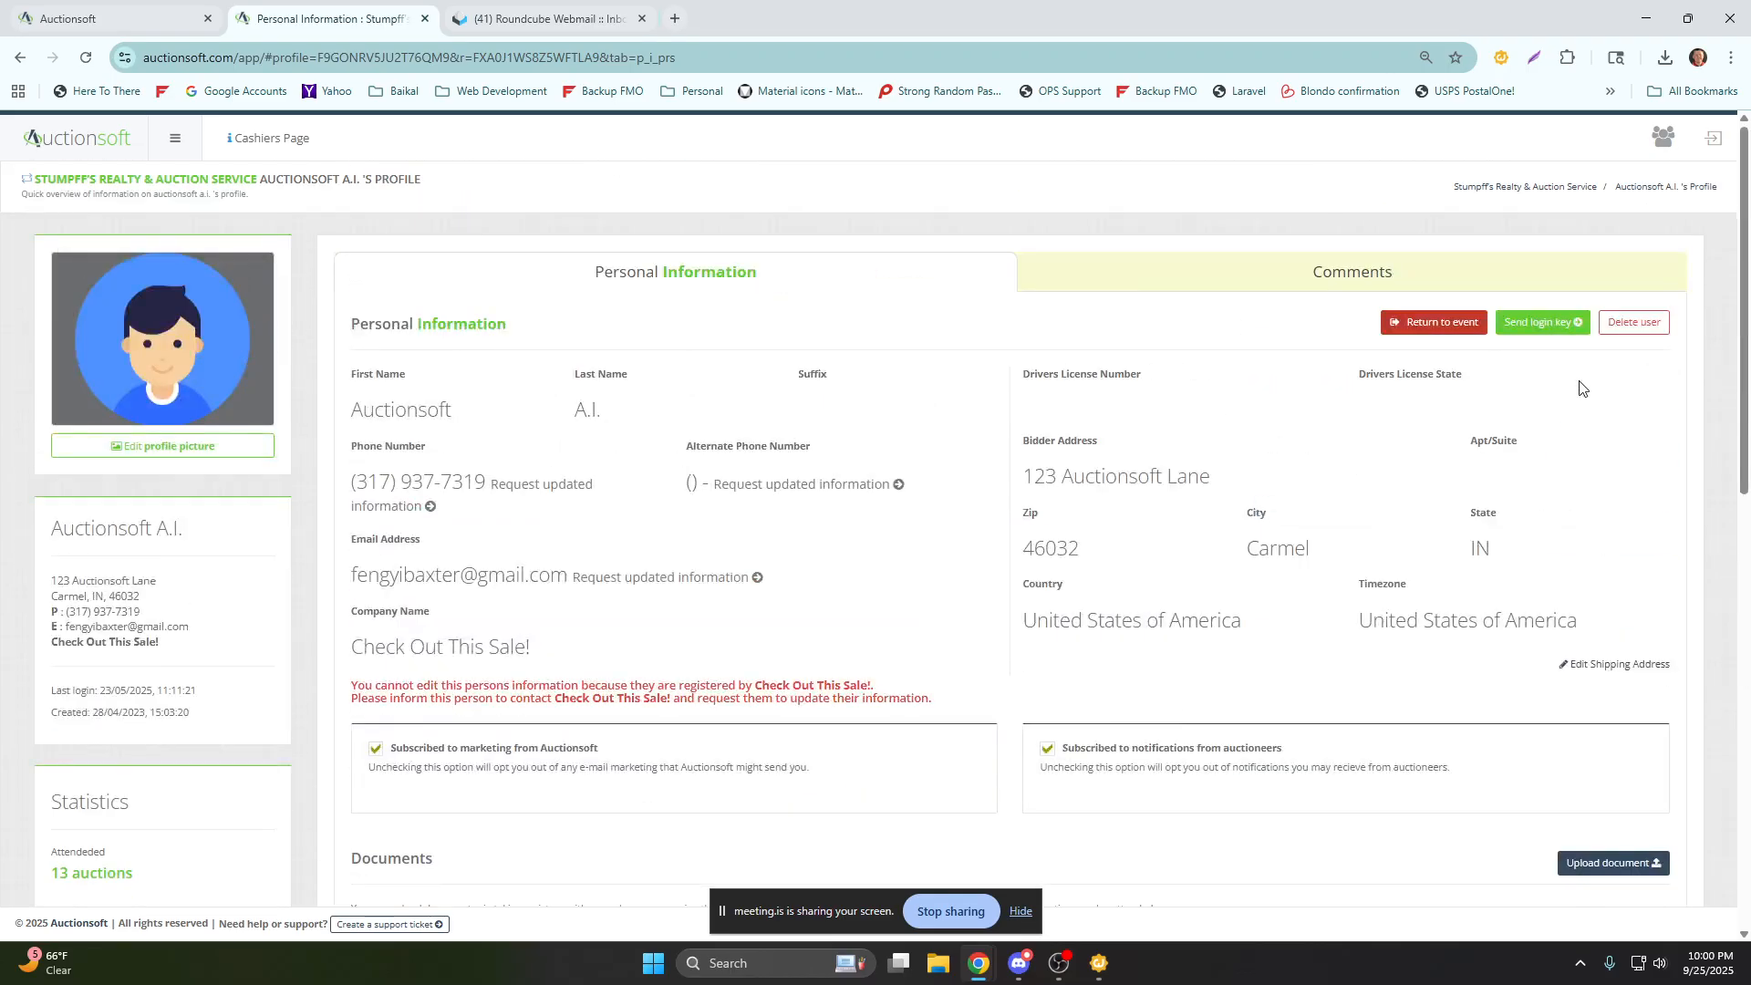
left_click(1464, 327)
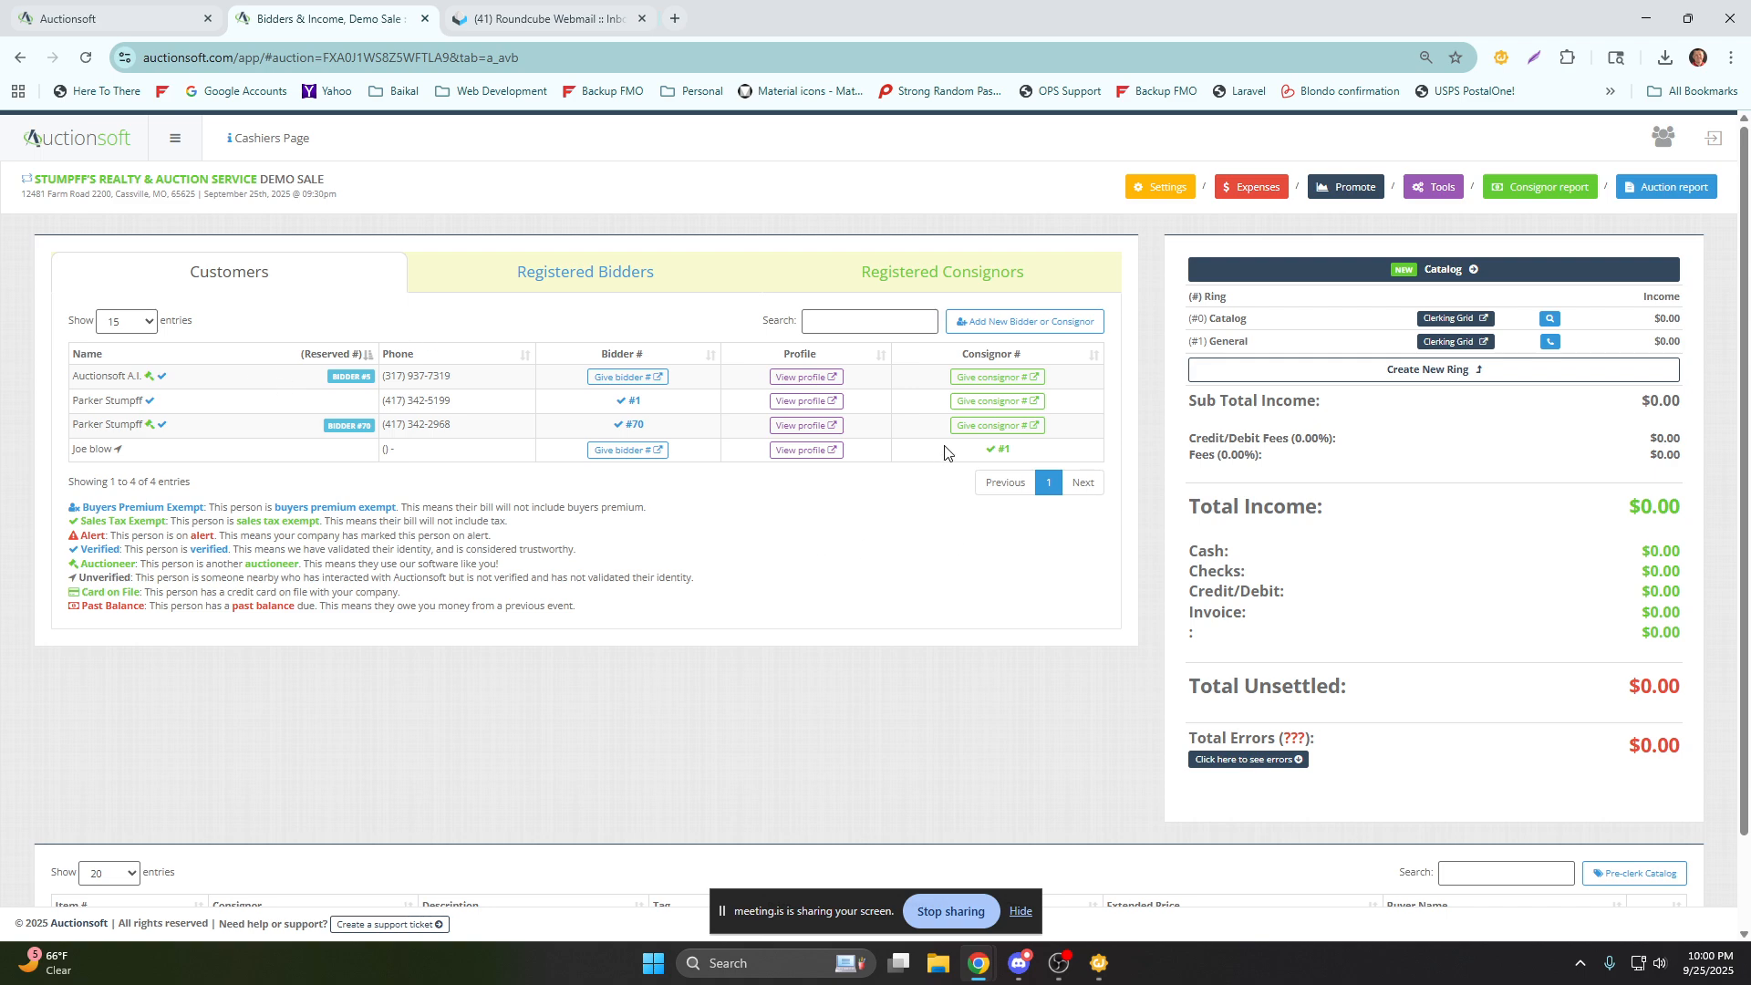
Register Auctionsoft A.I. under its reserved bidder number, and give the customer who is consignor 1 a bidder number in the Demo Sale.
left_click(604, 293)
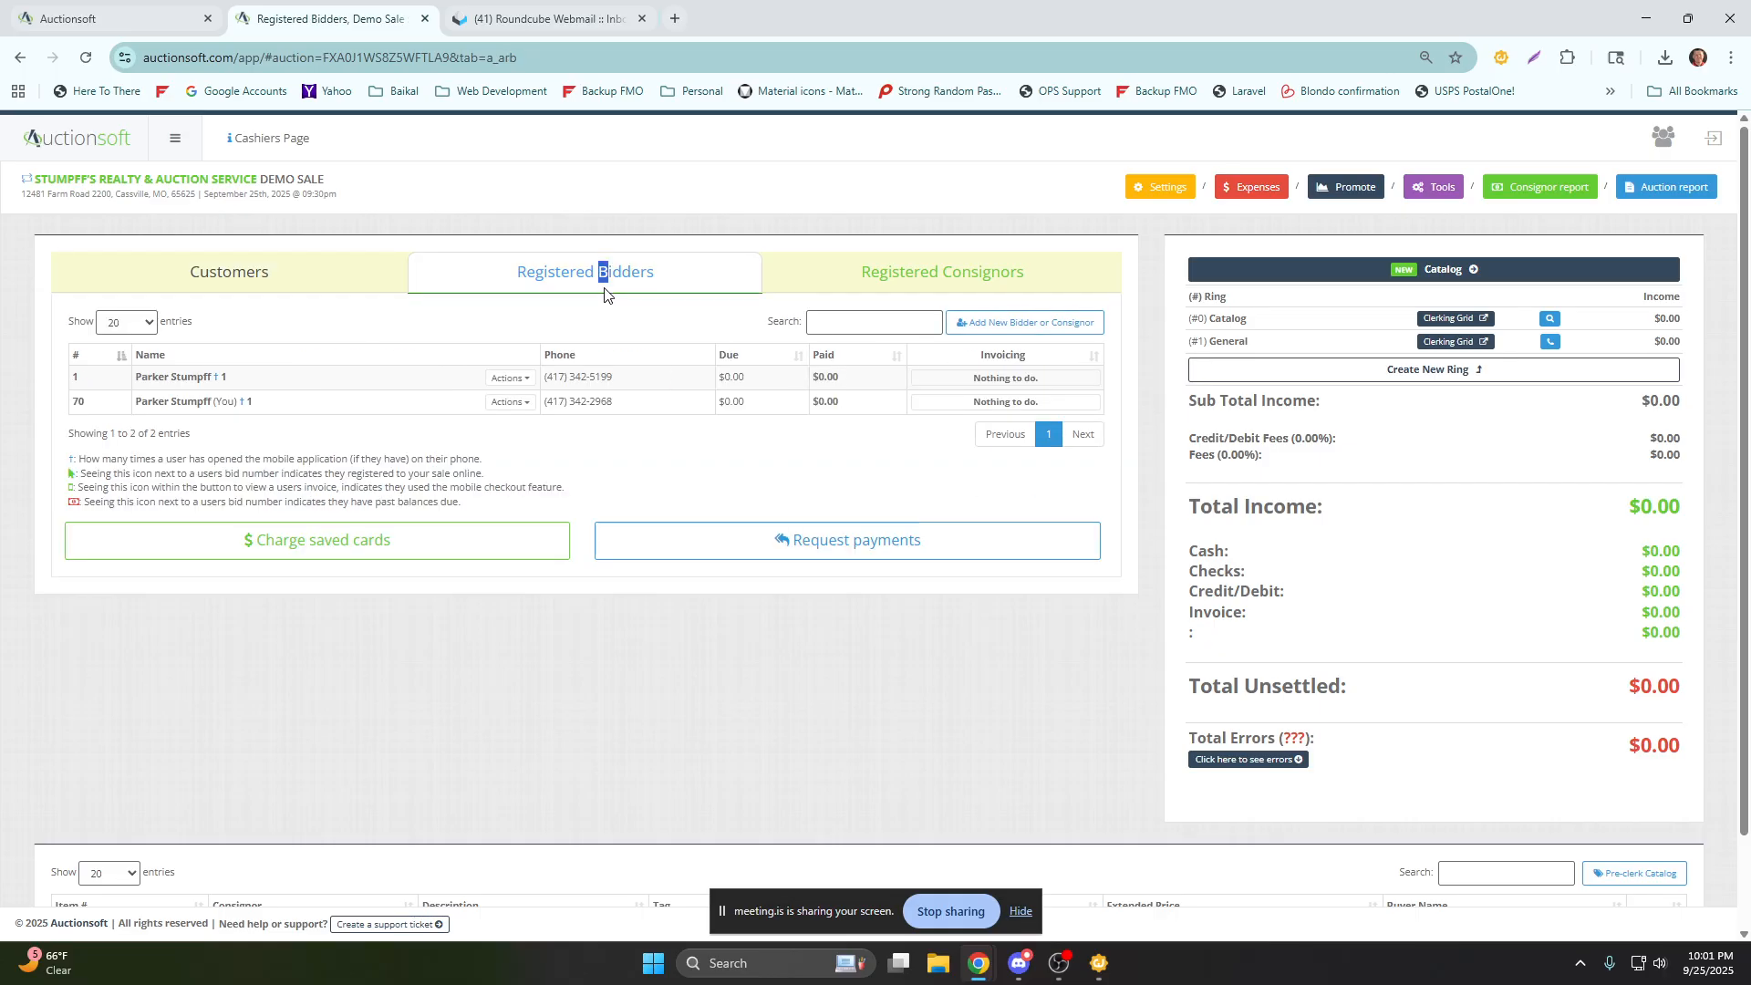
left_click(371, 280)
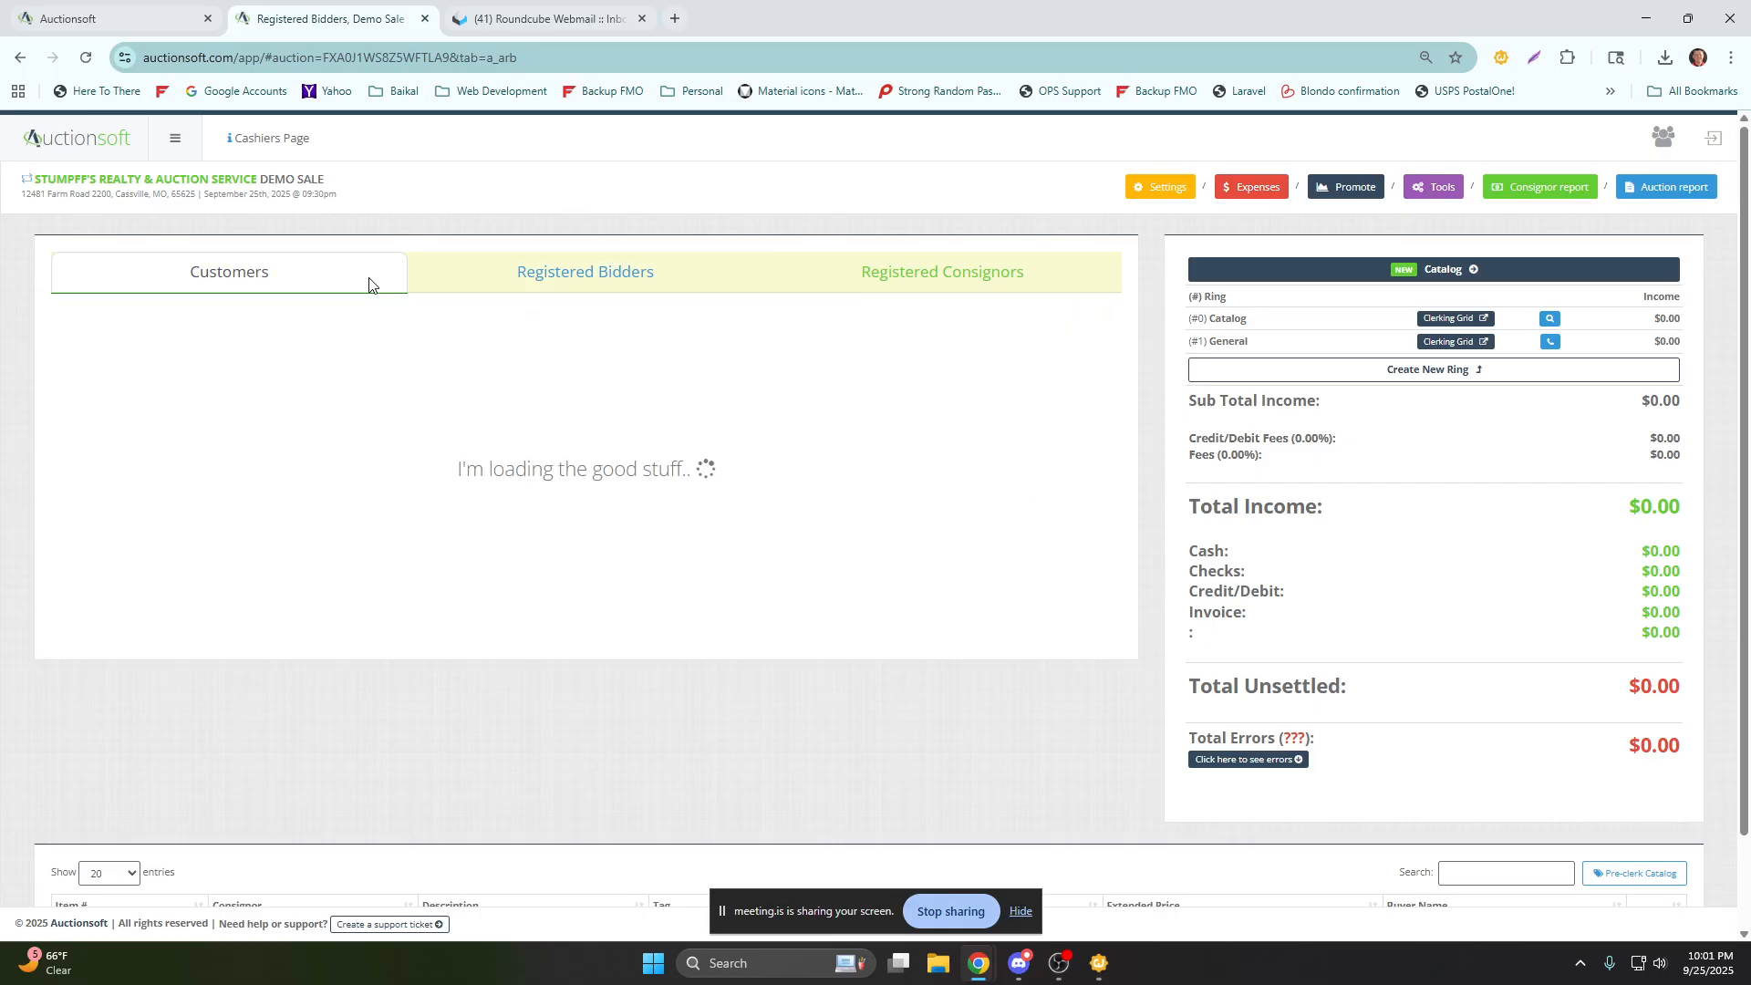
left_click(615, 380)
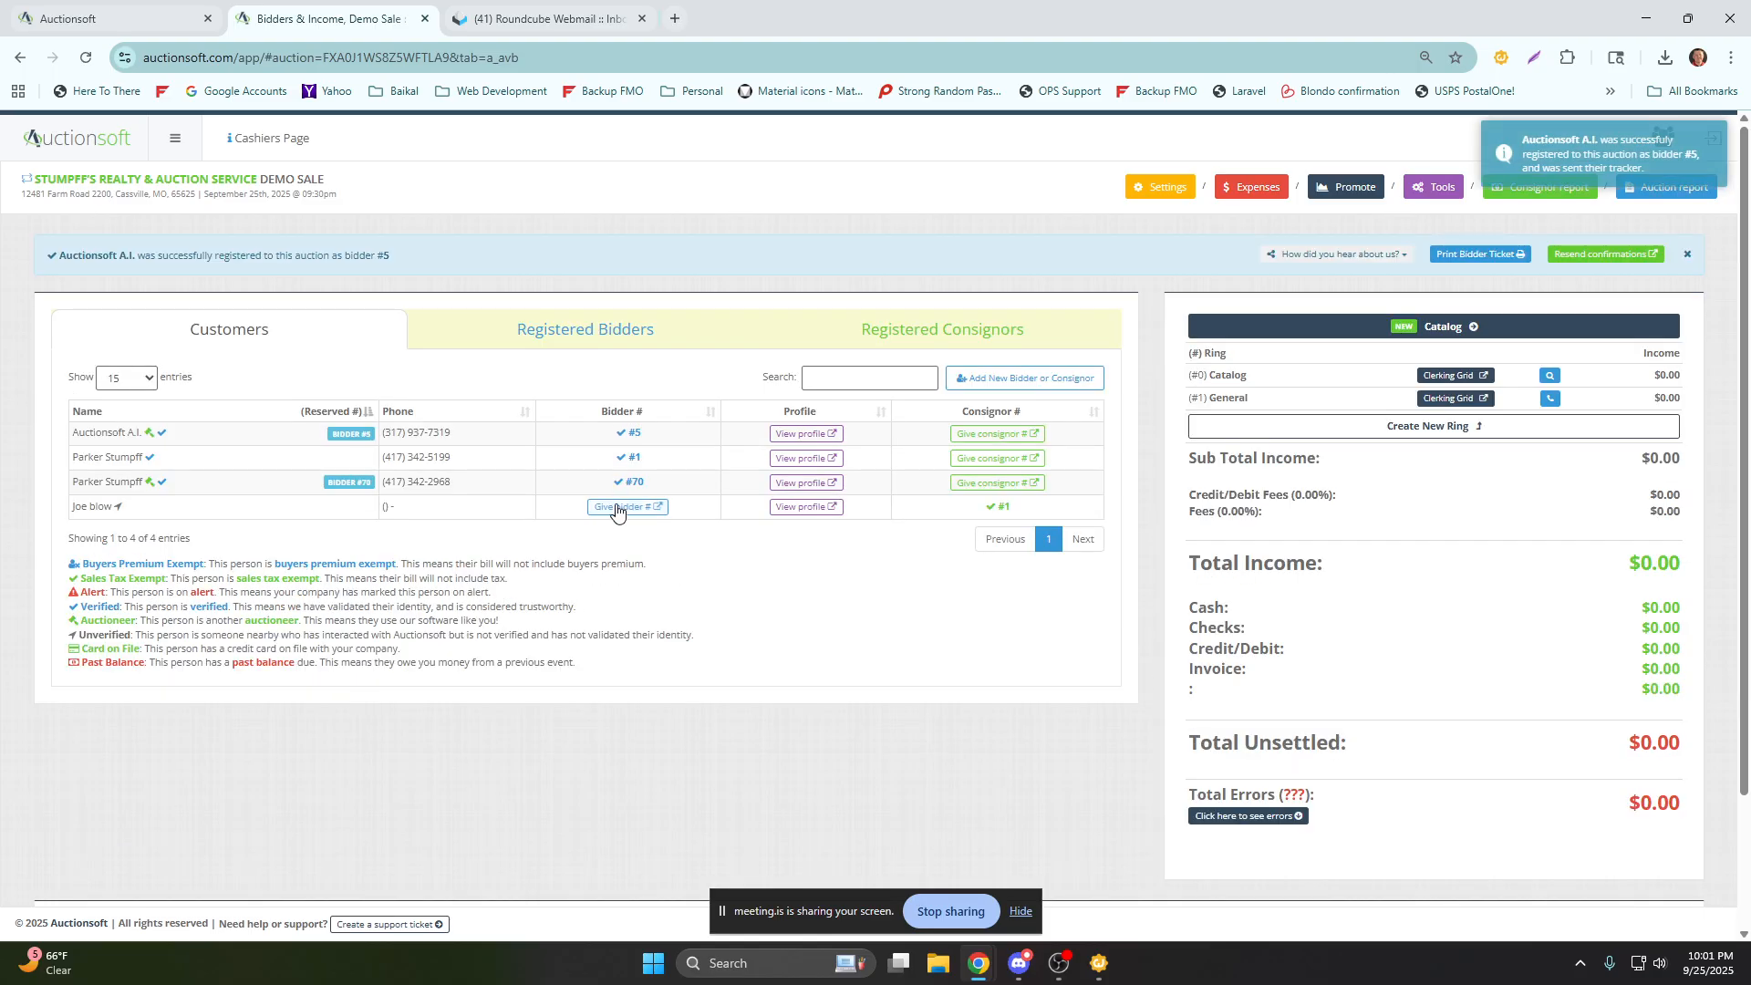
left_click(629, 508)
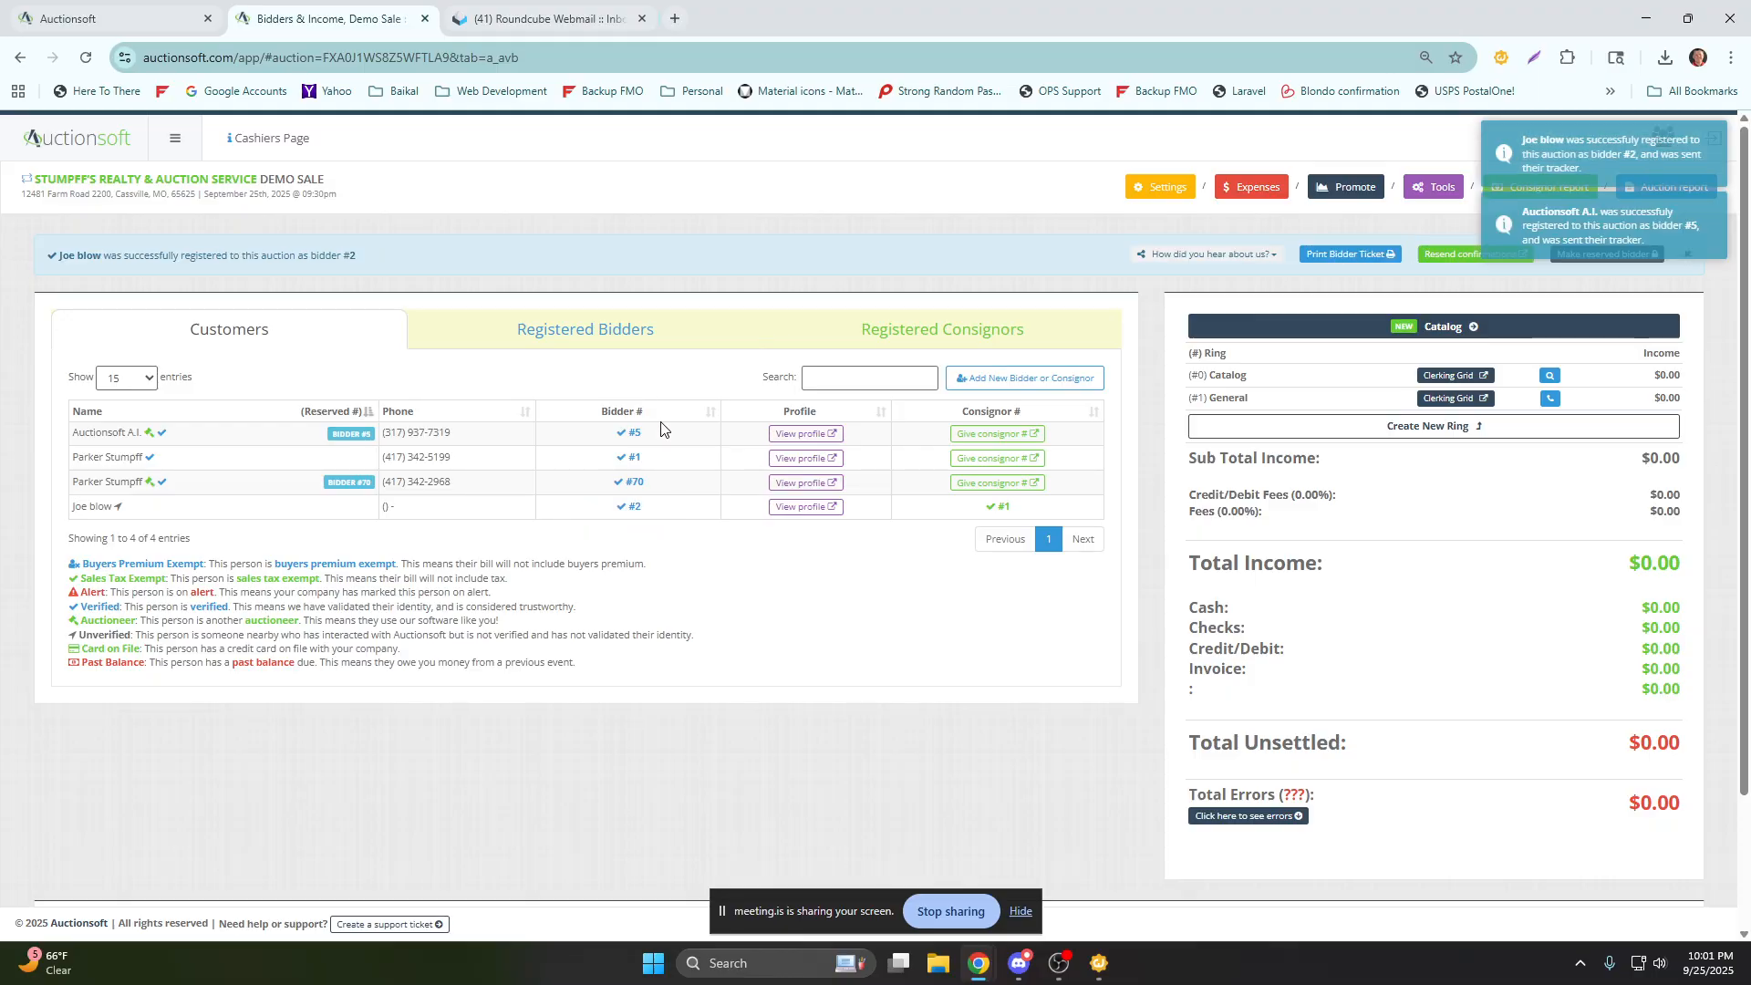
scroll(375, 568, "down", 1)
scroll(375, 569, "down", 1)
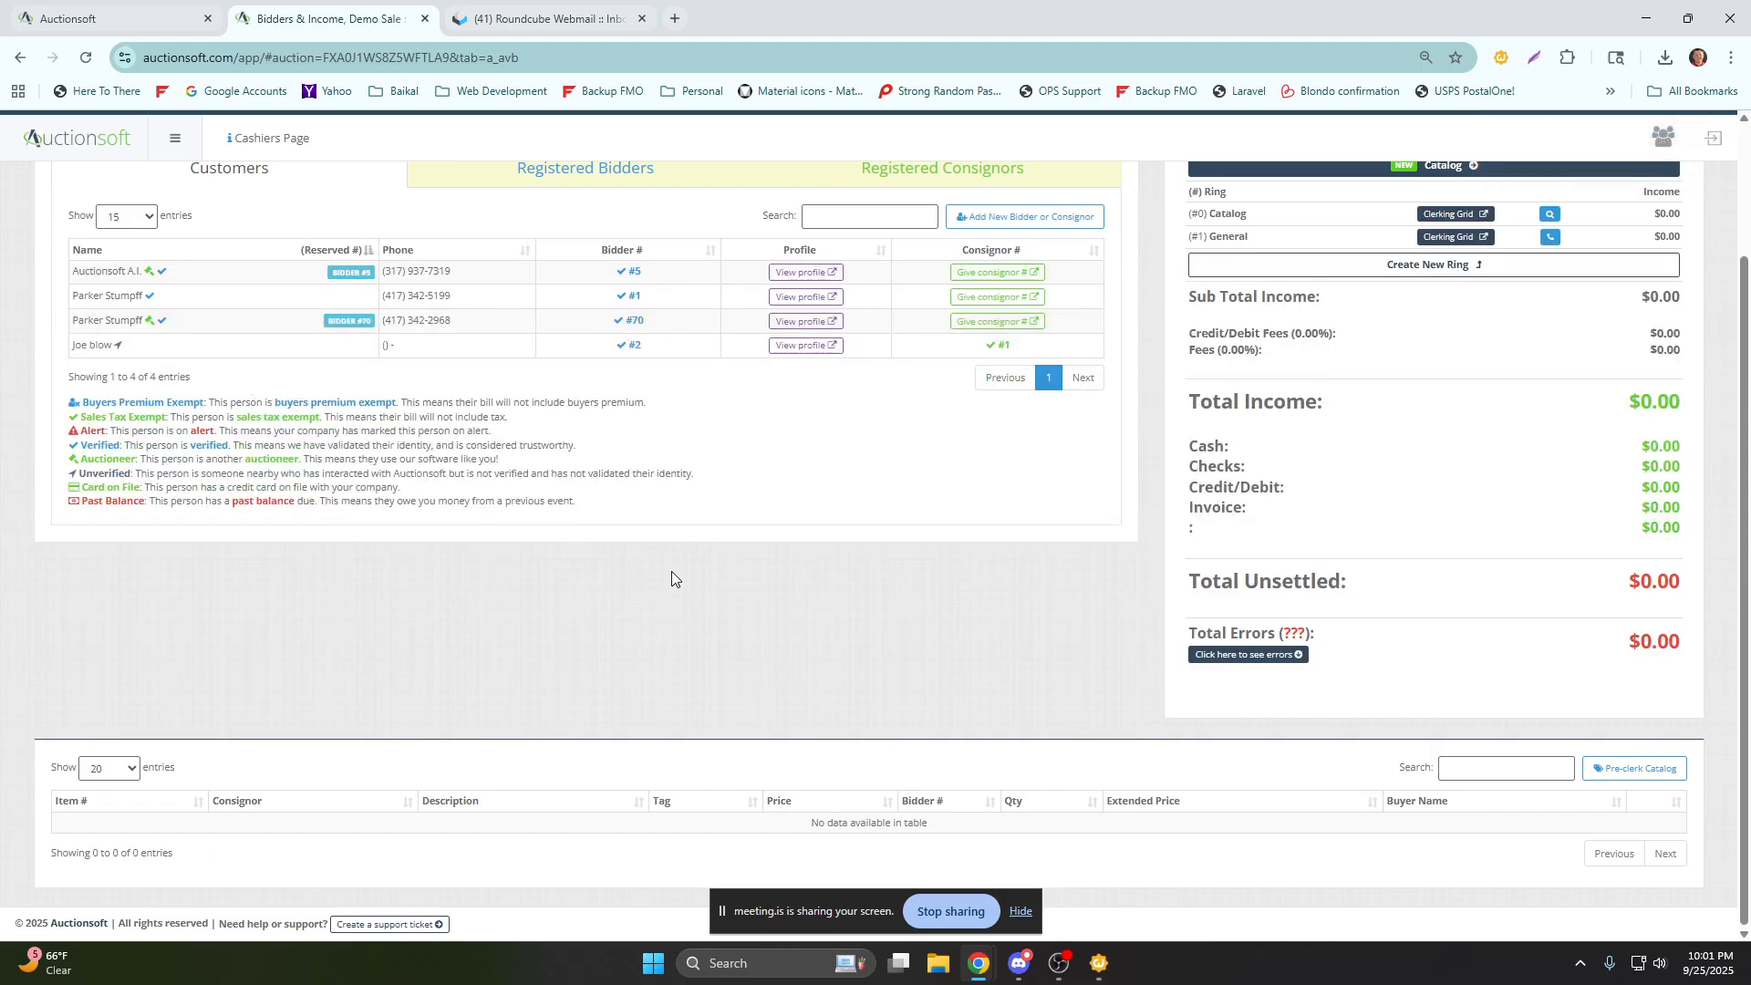
scroll(645, 762, "up", 2)
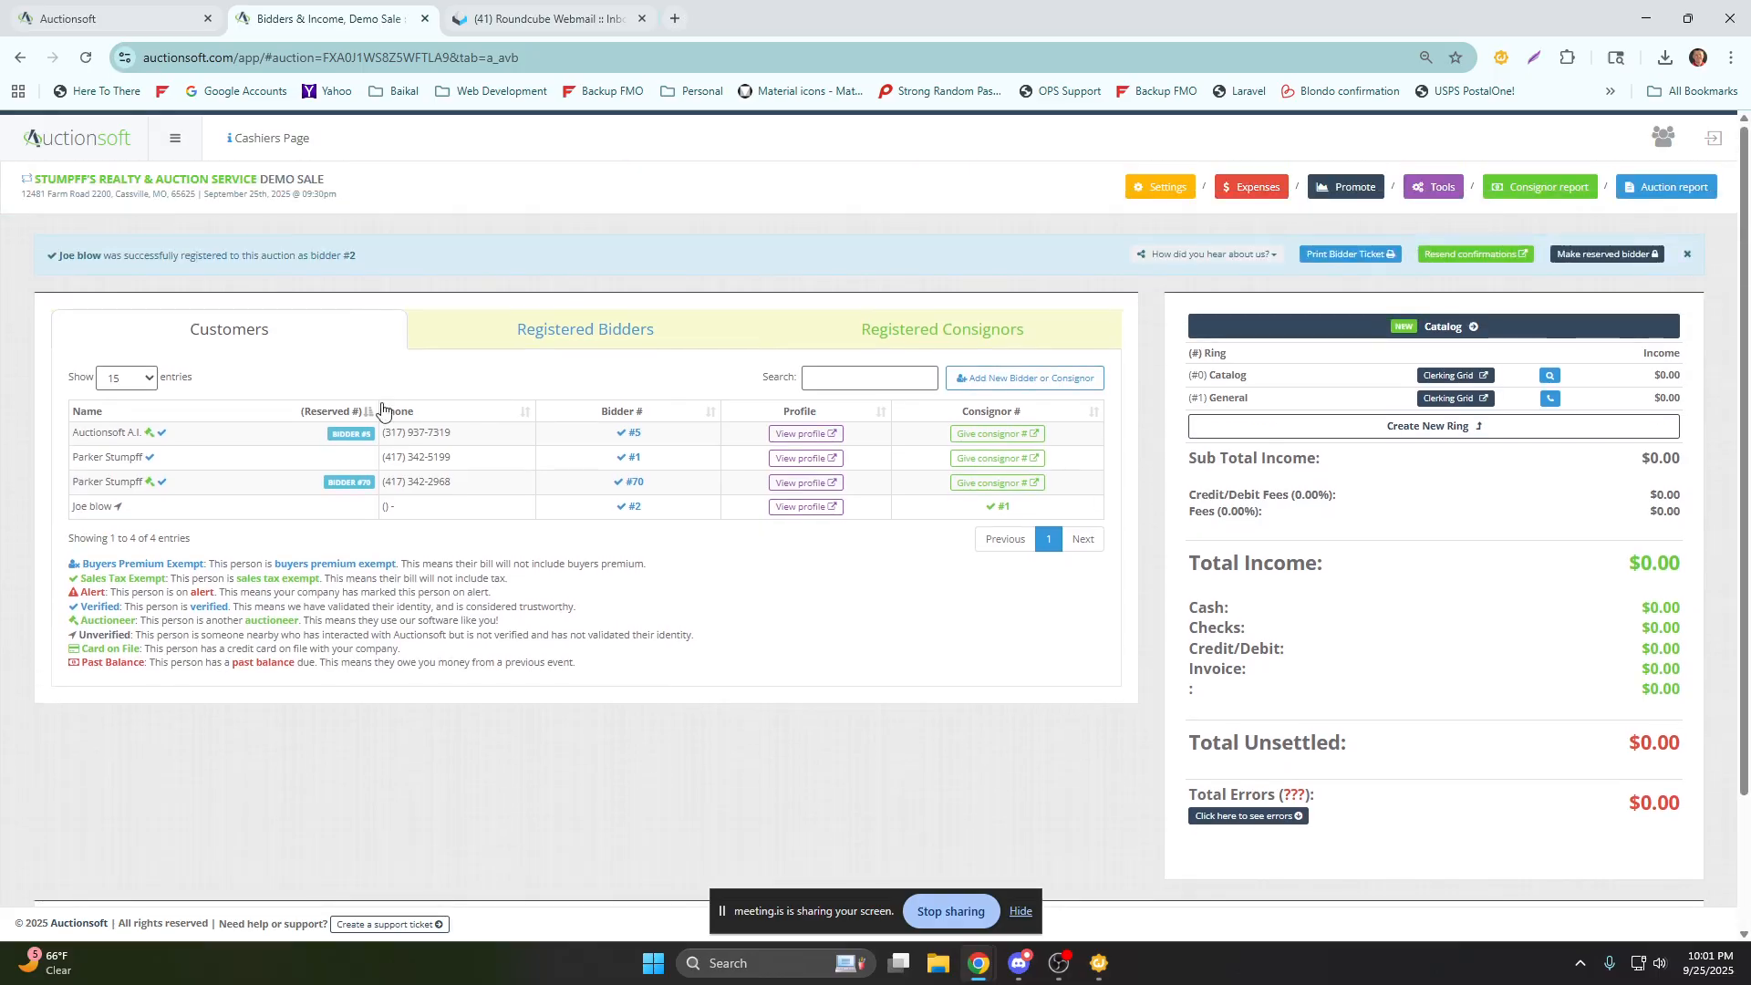
triple_click(402, 249)
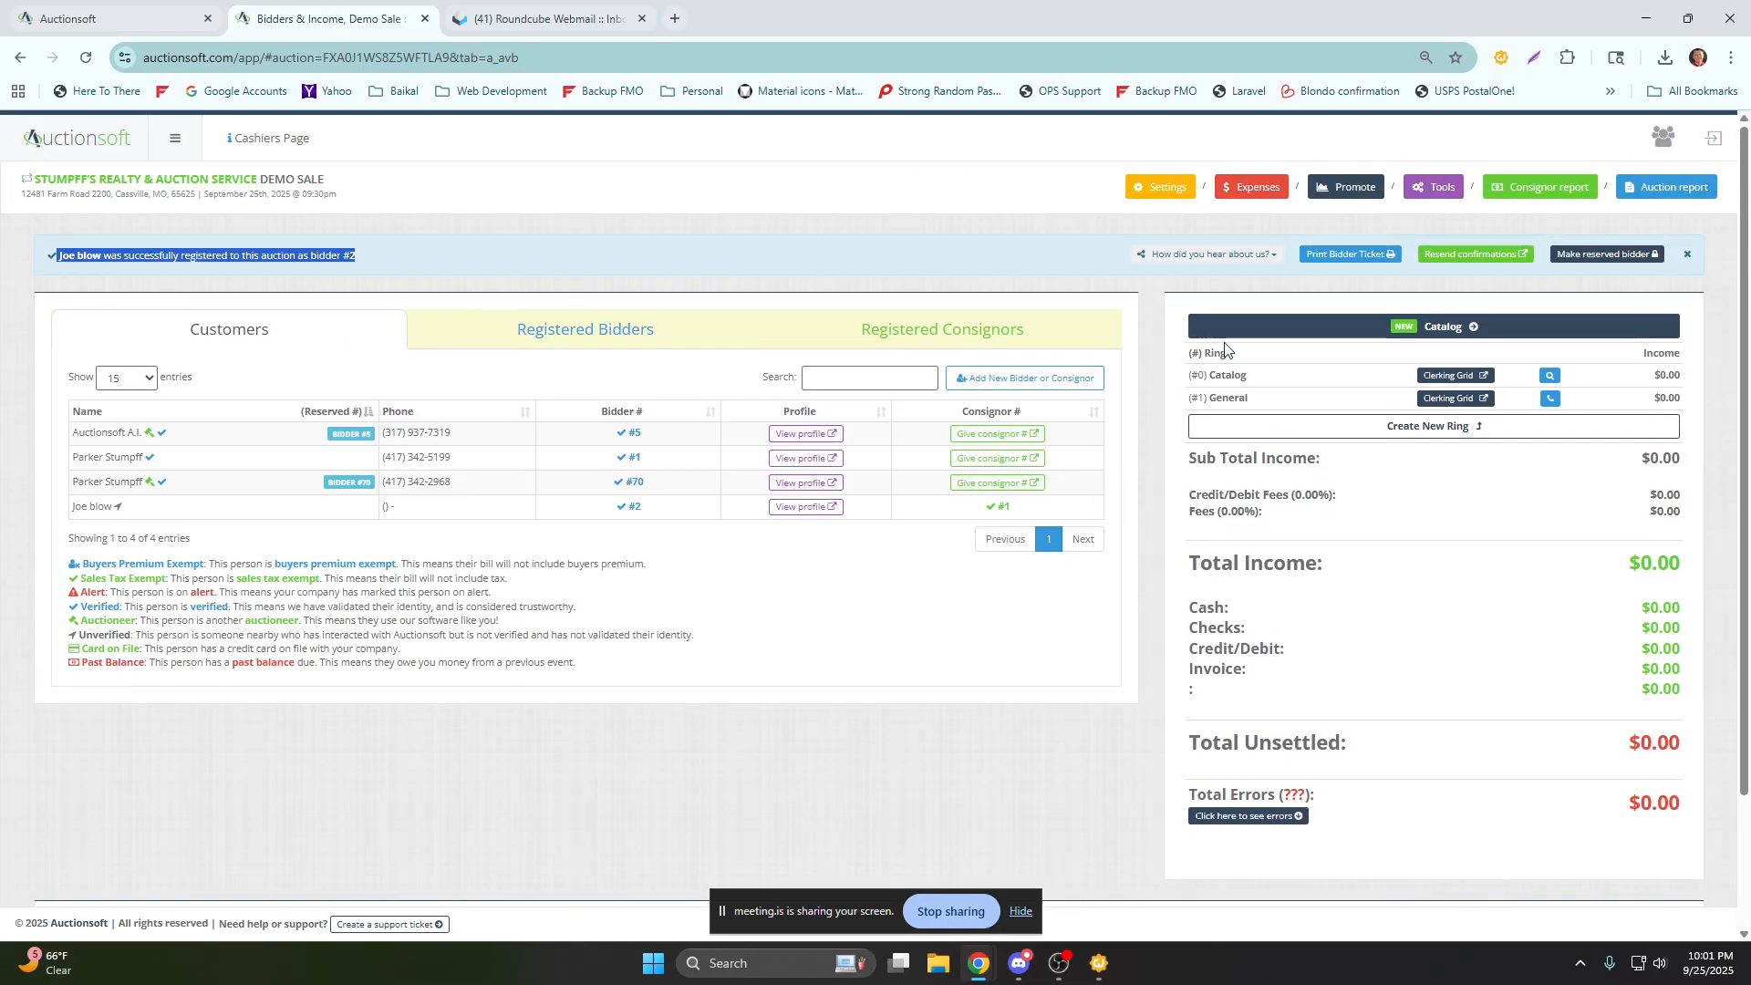
Search the Demo Sale's customers by the last digits of bidder 1's phone number, and clear the search.
left_click(852, 382)
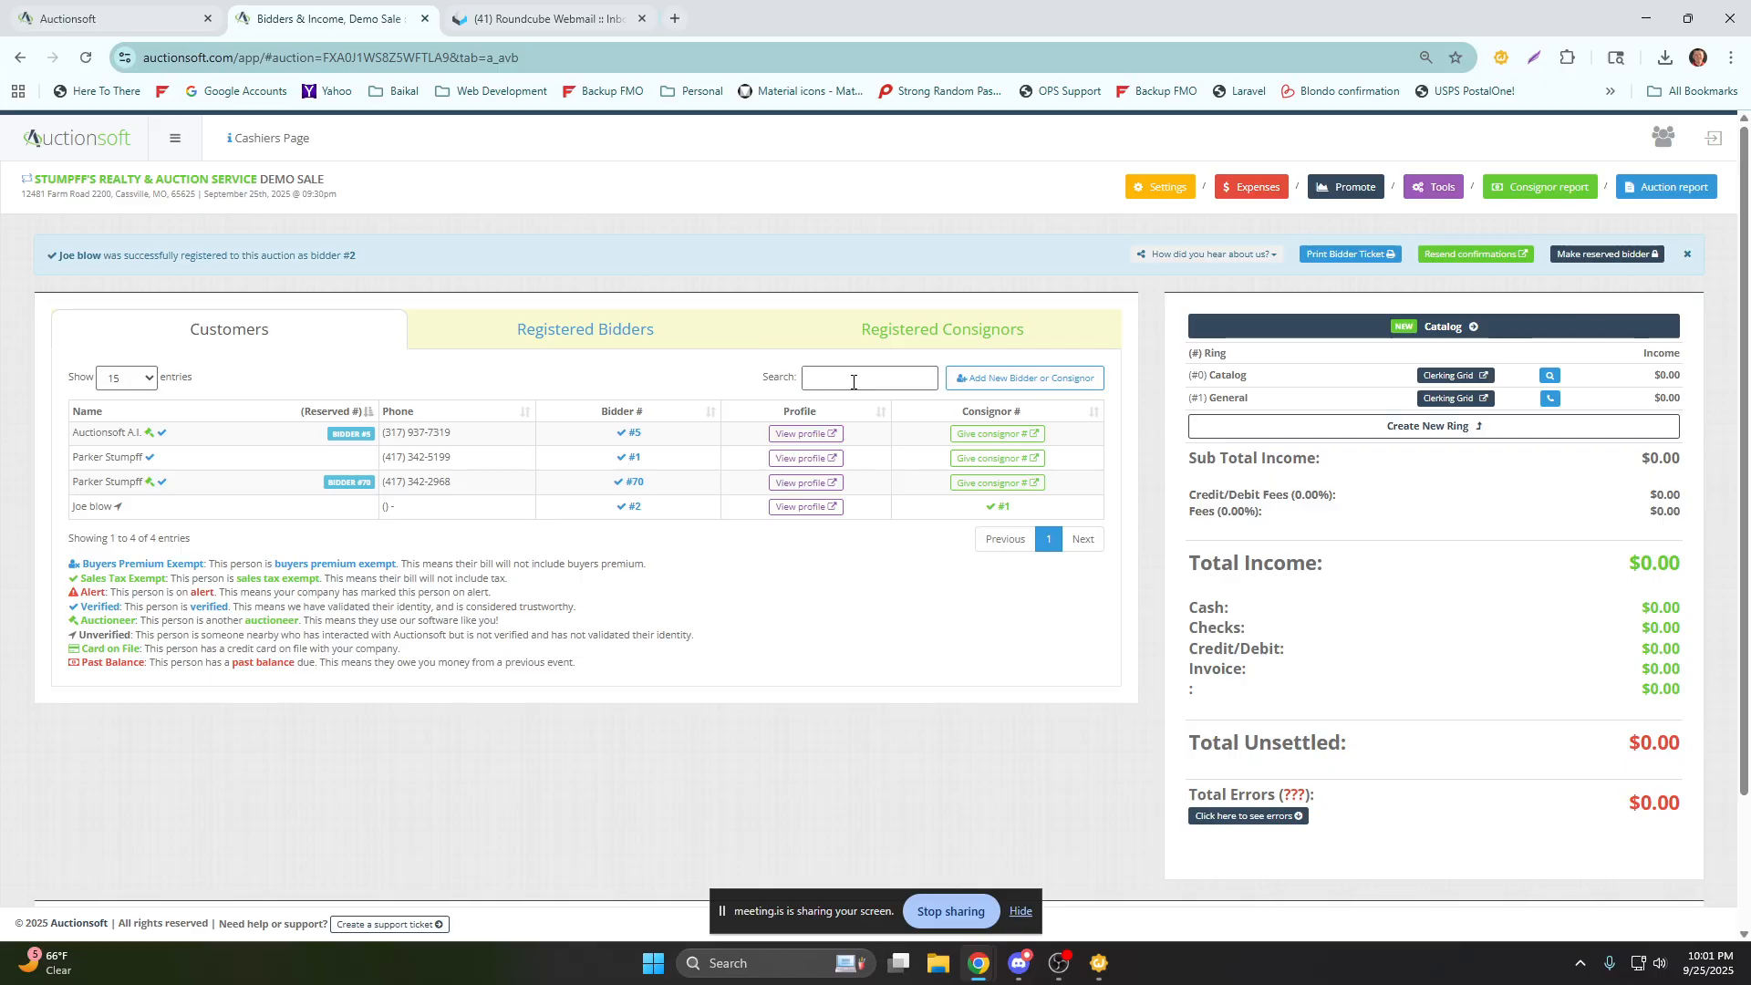
type("5199")
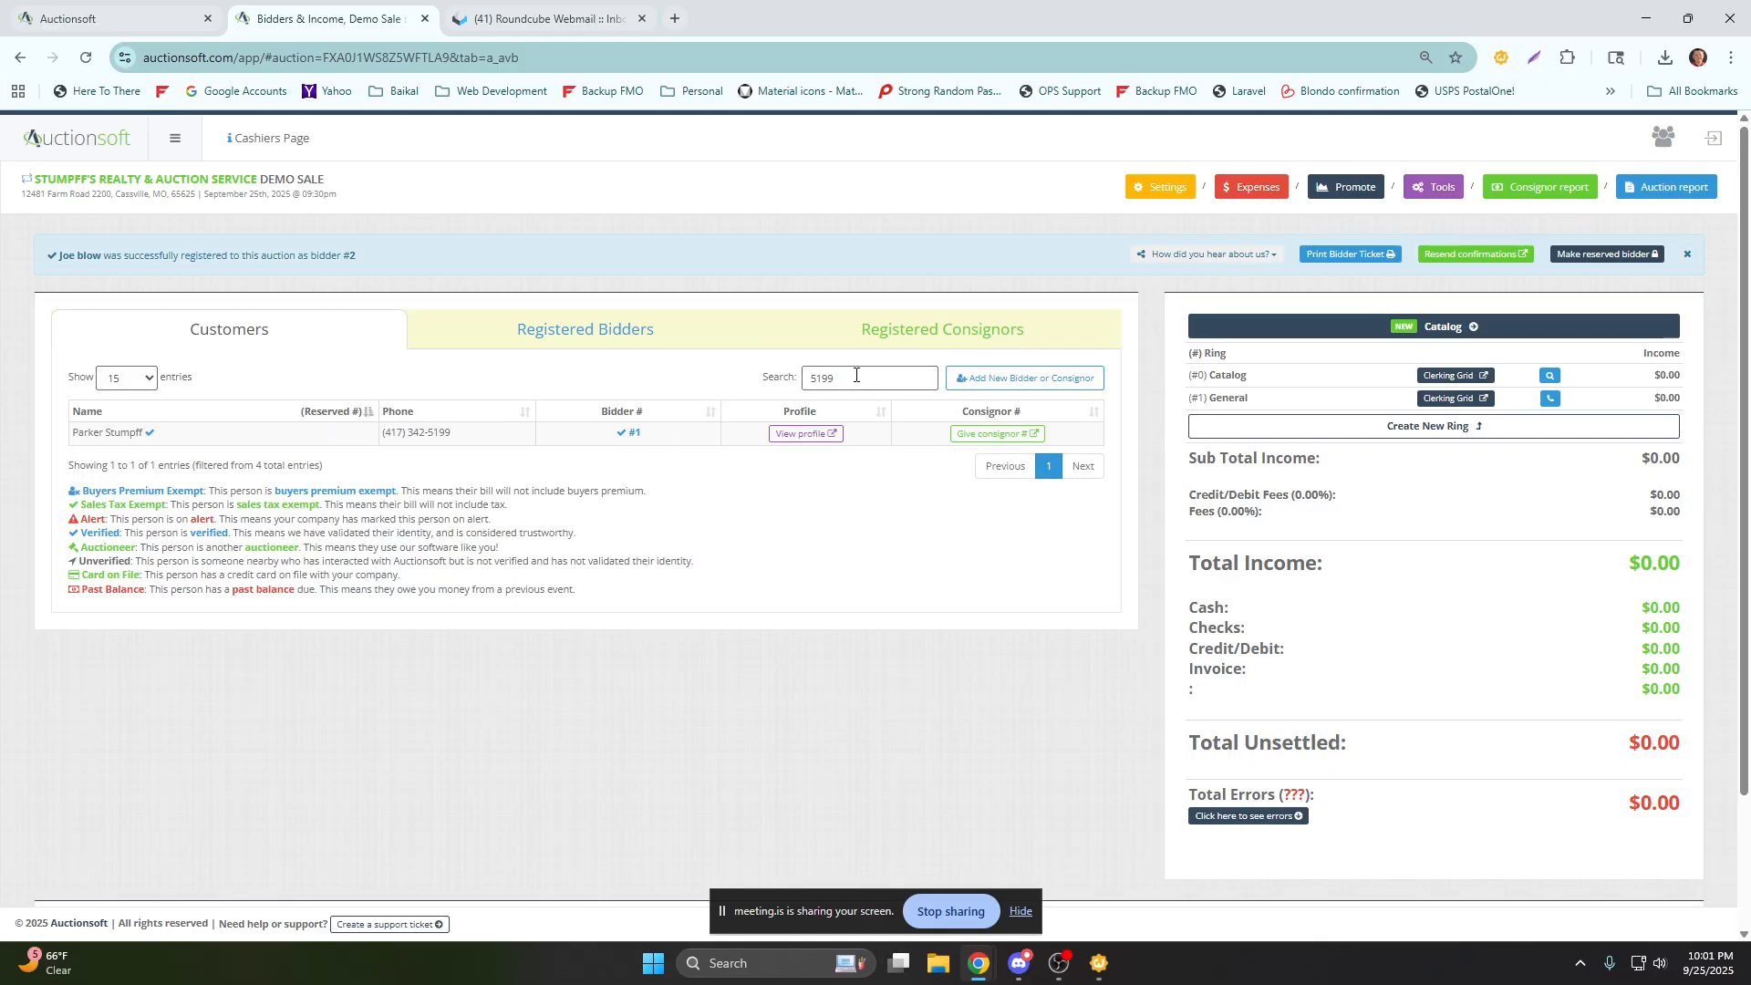
double_click(440, 433)
left_click(757, 377)
key("BackSpace")
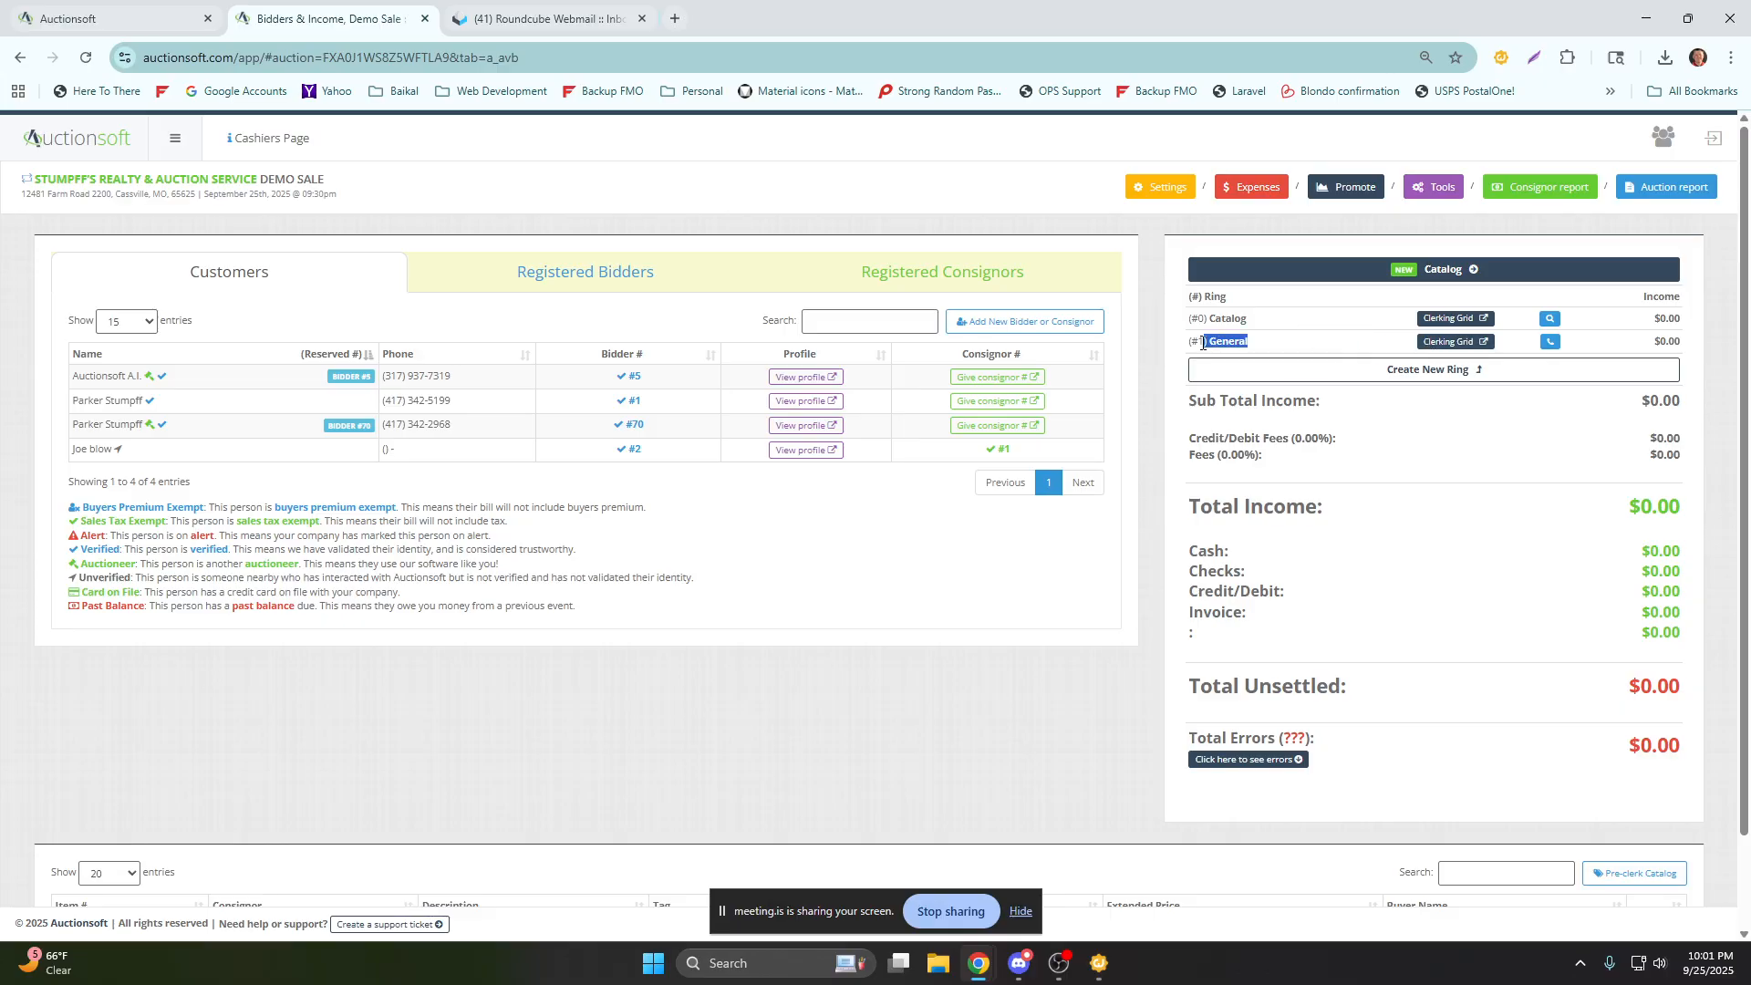
Start clerking in the General ring's grid, entering consignor 1 and the description "tables and chairs" for the first item.
left_click(1452, 343)
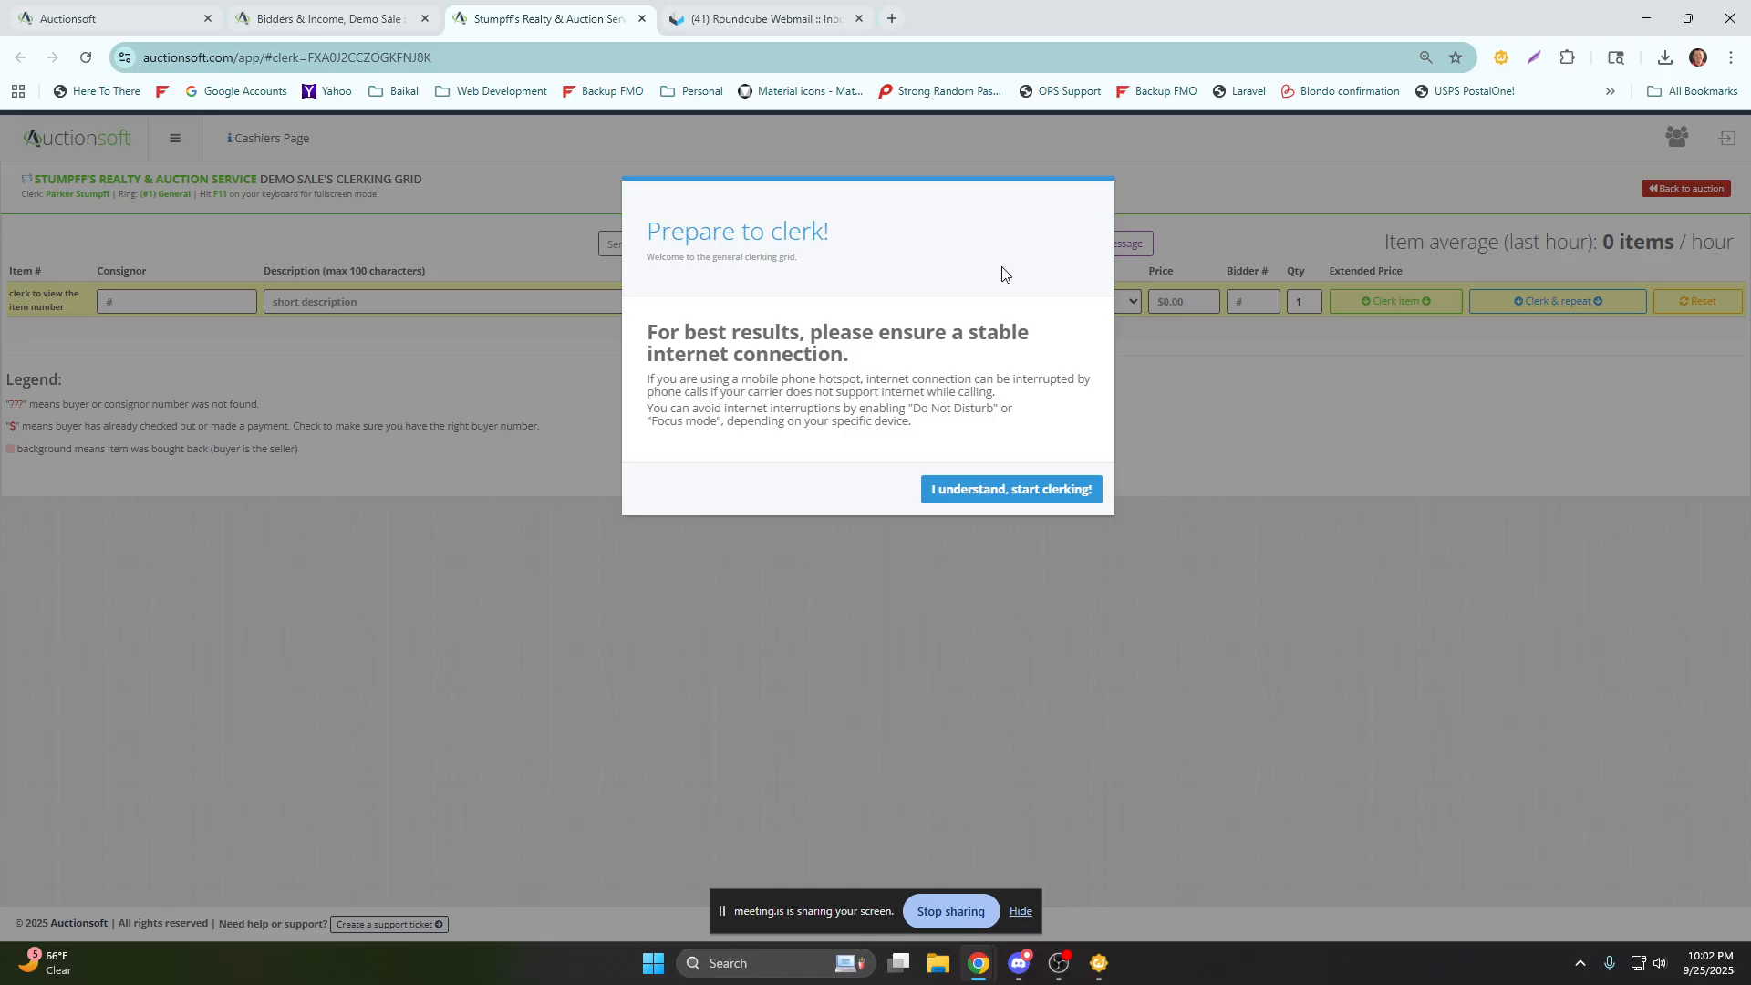
left_click(974, 493)
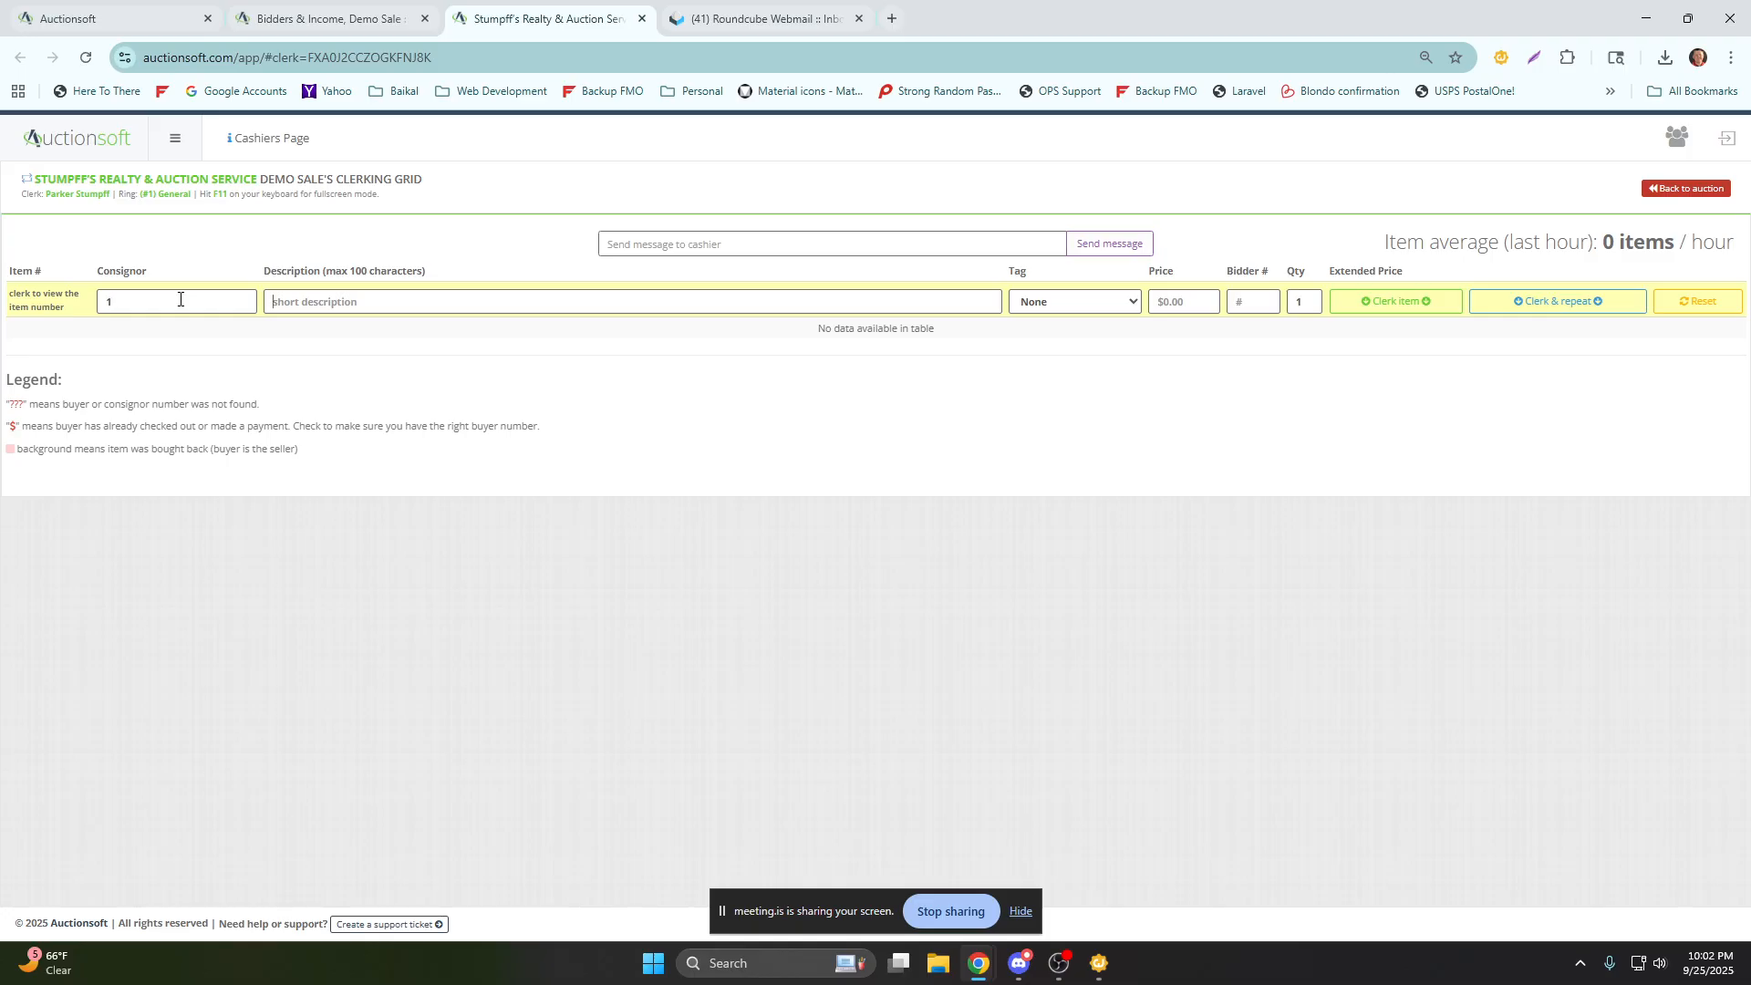
key("Tab")
type("tables and chairs")
left_click_drag(365, 302, 266, 304)
left_click(941, 300)
Set the tables and chairs' price to 250.00 and bidder to 1 with no tag, and clerk the item.
double_click(1016, 272)
left_click(1155, 299)
type("250.00")
key("BackSpace")
key("BackSpace")
key("BackSpace")
key("Tab")
type("1")
key("Tab")
key("Tab")
key("Return")
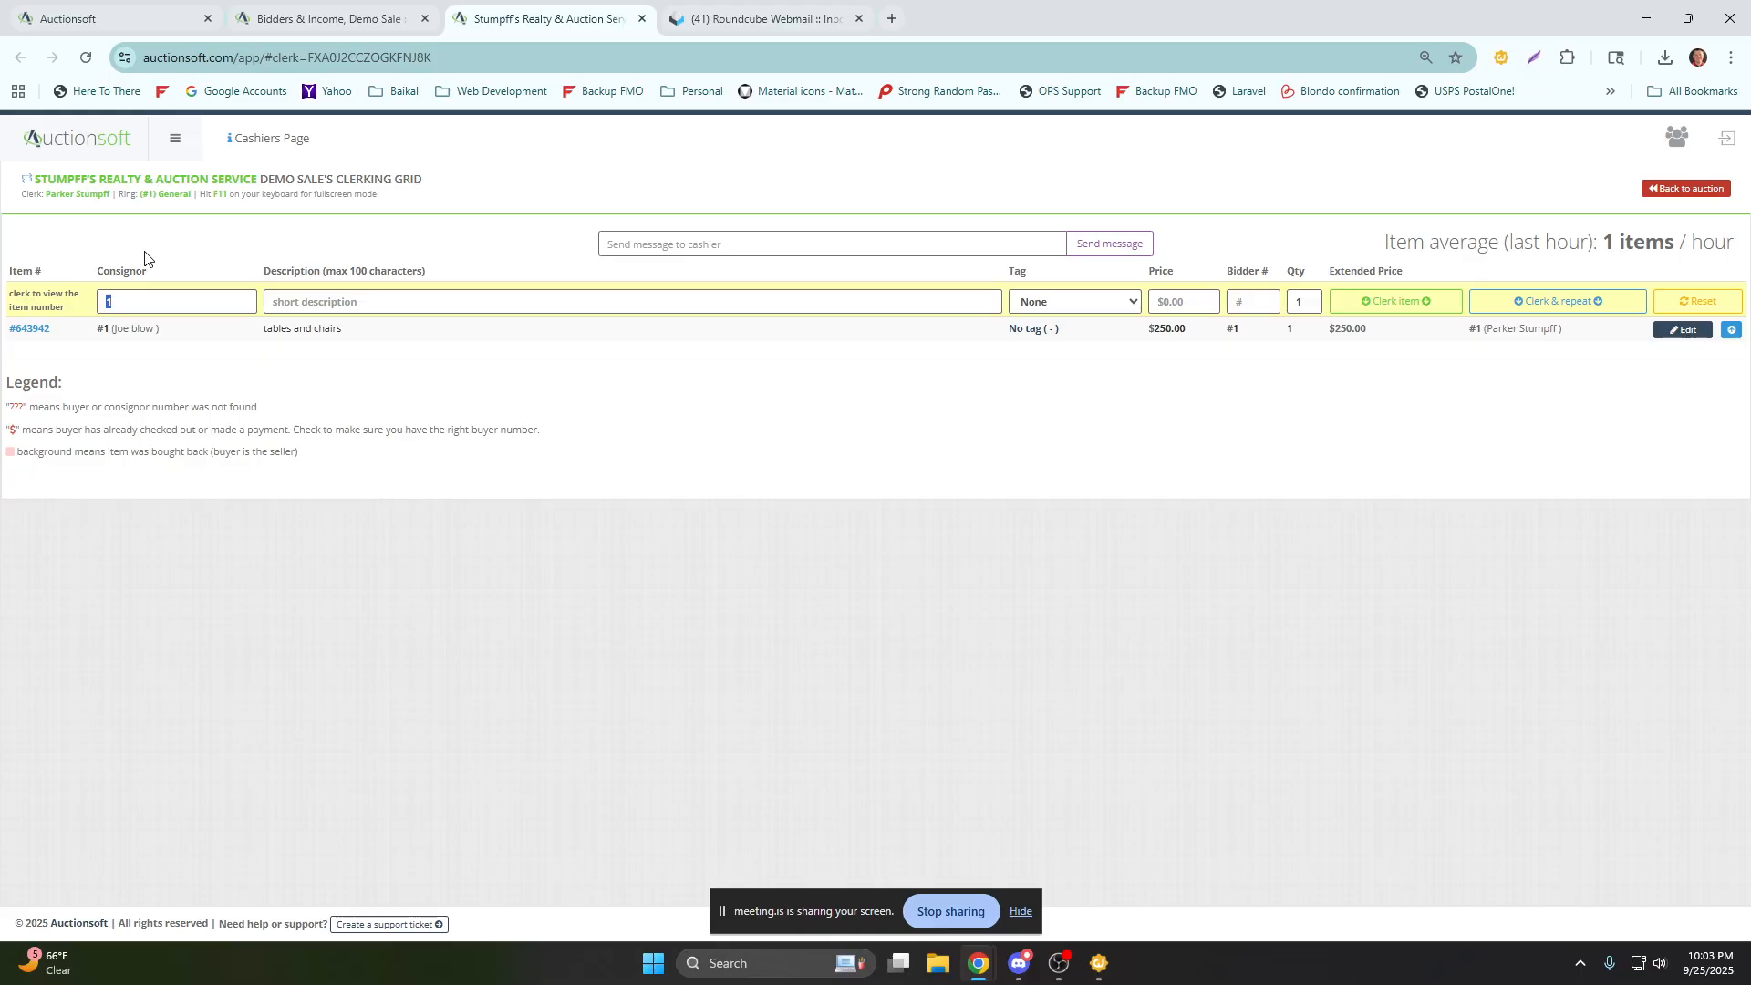
Clerk a "set of dishes" from consignor 1 to bidder 2 at 25.00, and inspect the consignor and buyer on its row.
key("Tab")
type("set of dishes25.00")
key("Tab")
type("2")
key("Tab")
key("Tab")
key("Return")
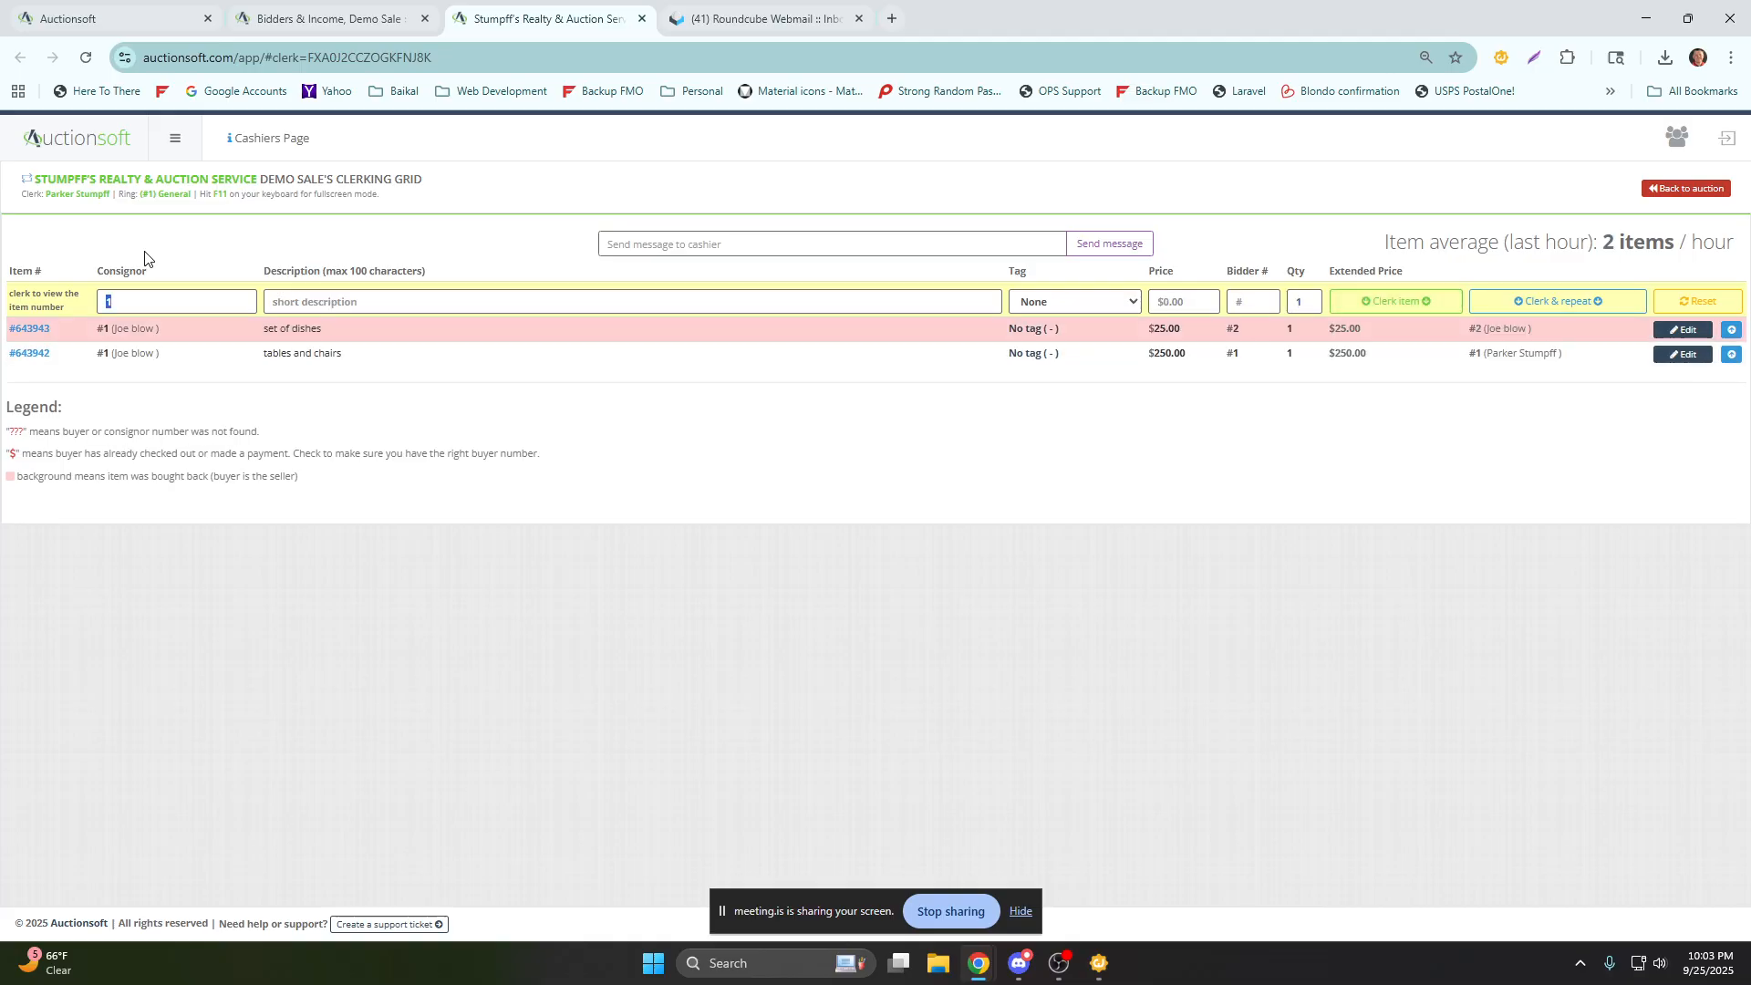
left_click_drag(155, 329, 113, 333)
left_click_drag(1533, 332, 1475, 330)
Clerk a "cutlery set" from consignor 1 to bidder 1 at 125.00.
left_click(177, 302)
key("Tab")
type("cutlery")
type(" set")
type("1")
type("25")
key("Tab")
key("Tab")
Clerk and repeat a "choice box lot" from consignor 1 at 50.00 to bidder 70 with quantity 6.
key("Tab")
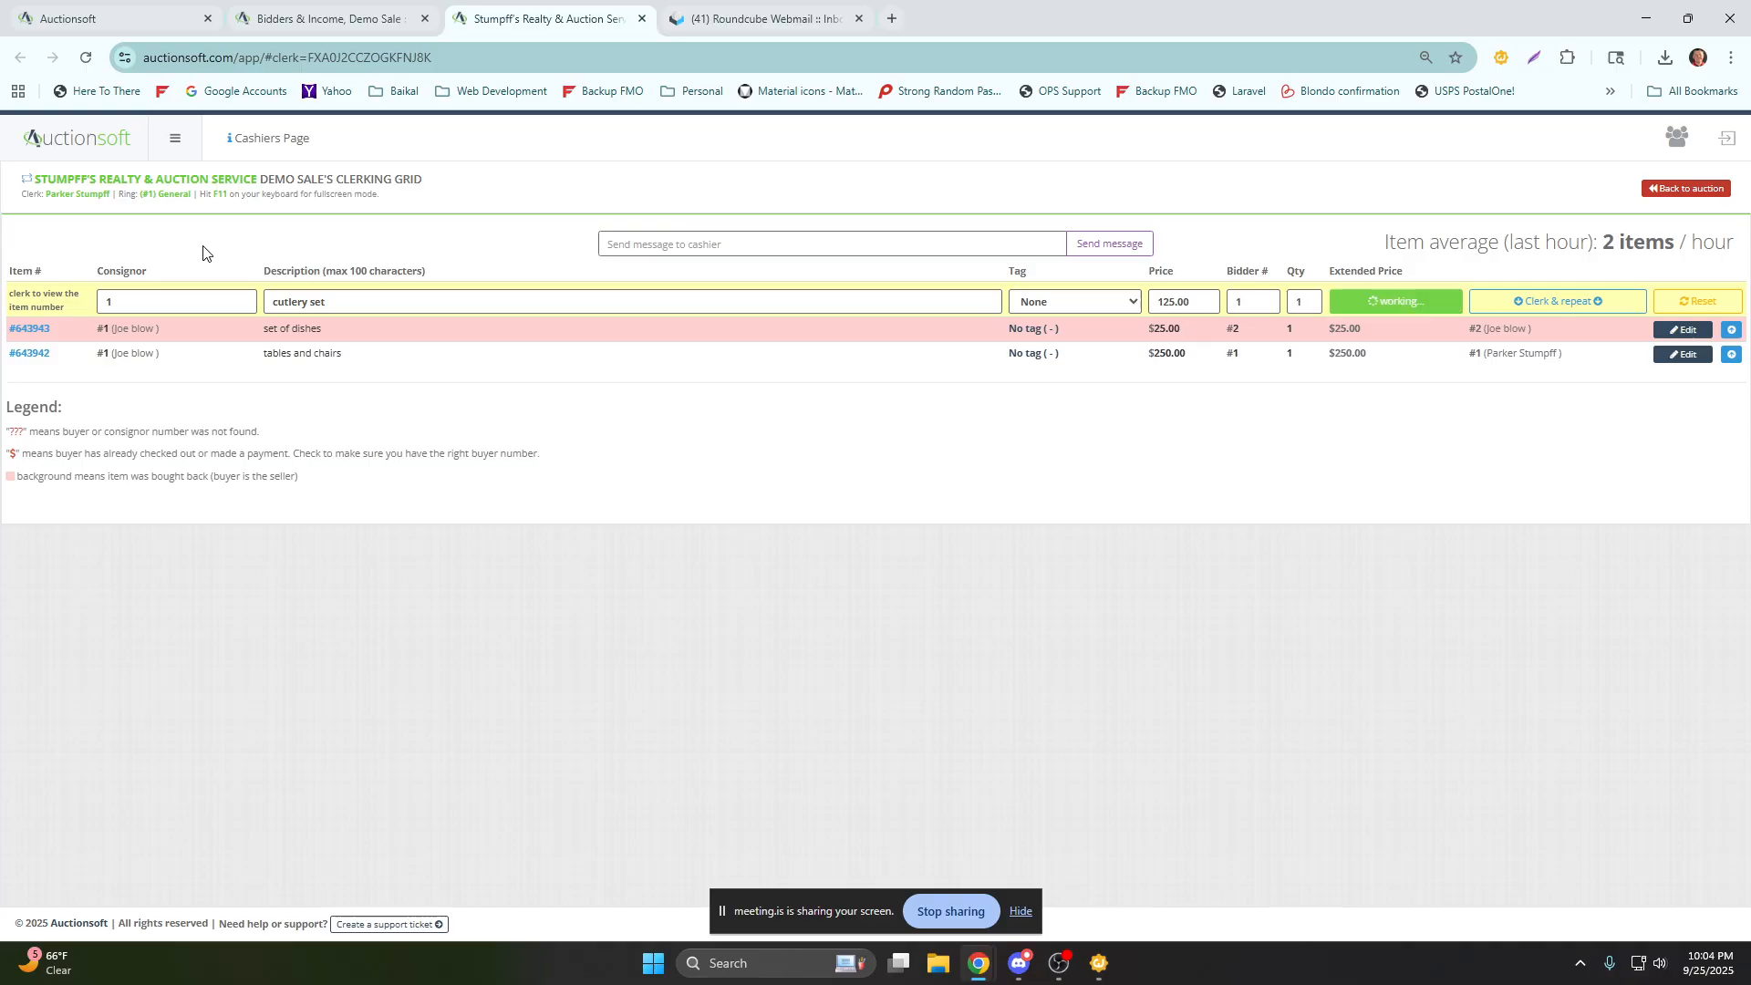
key("Return")
key("Tab")
type("choice")
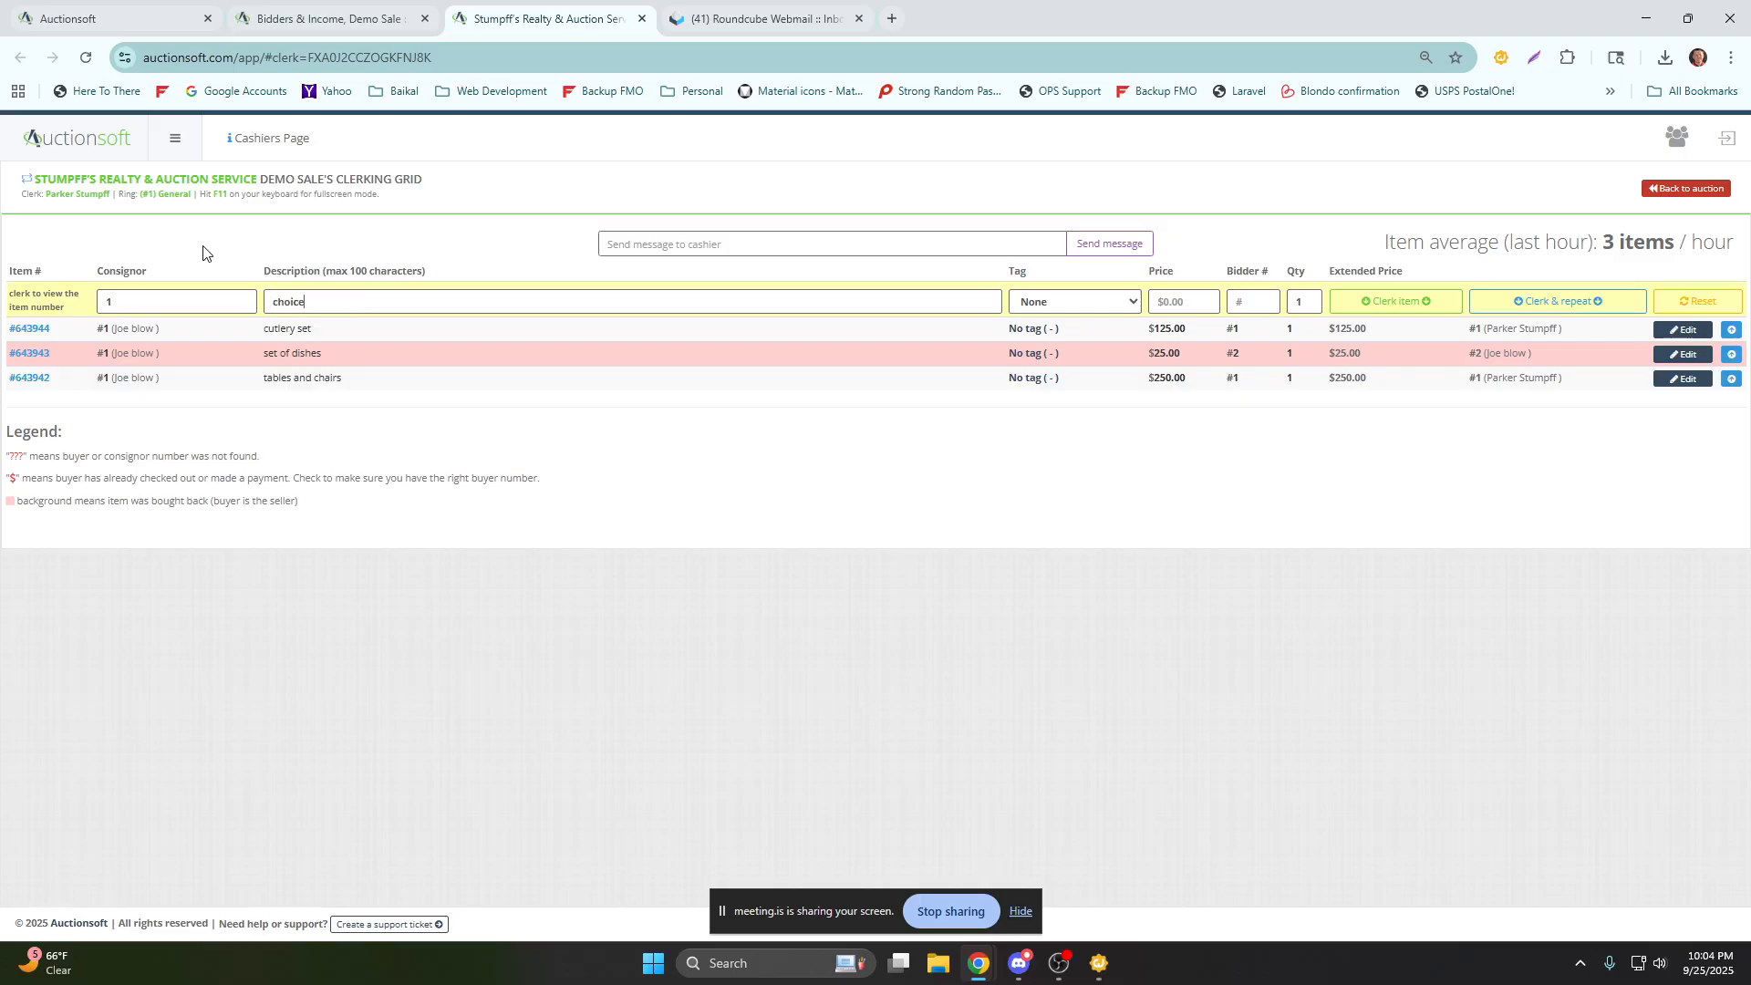
type(" box lot")
type("50.00")
type("70")
key("Tab")
type("6")
key("Tab")
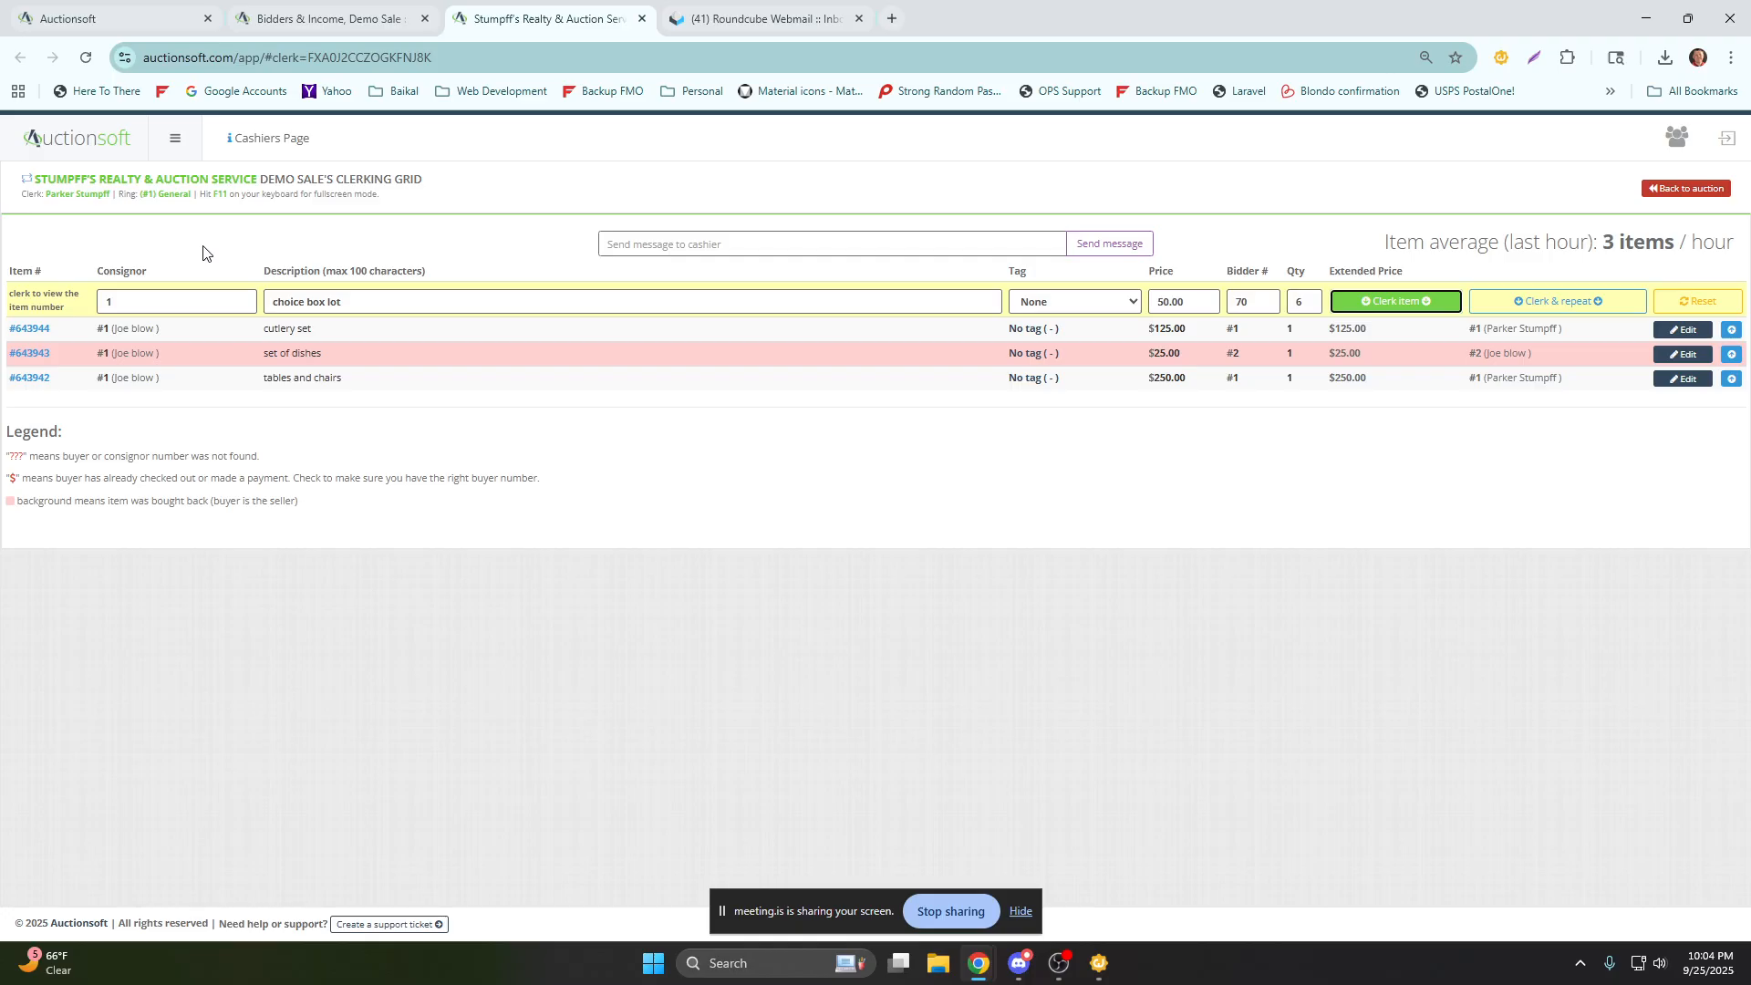
key("Tab")
key("Return")
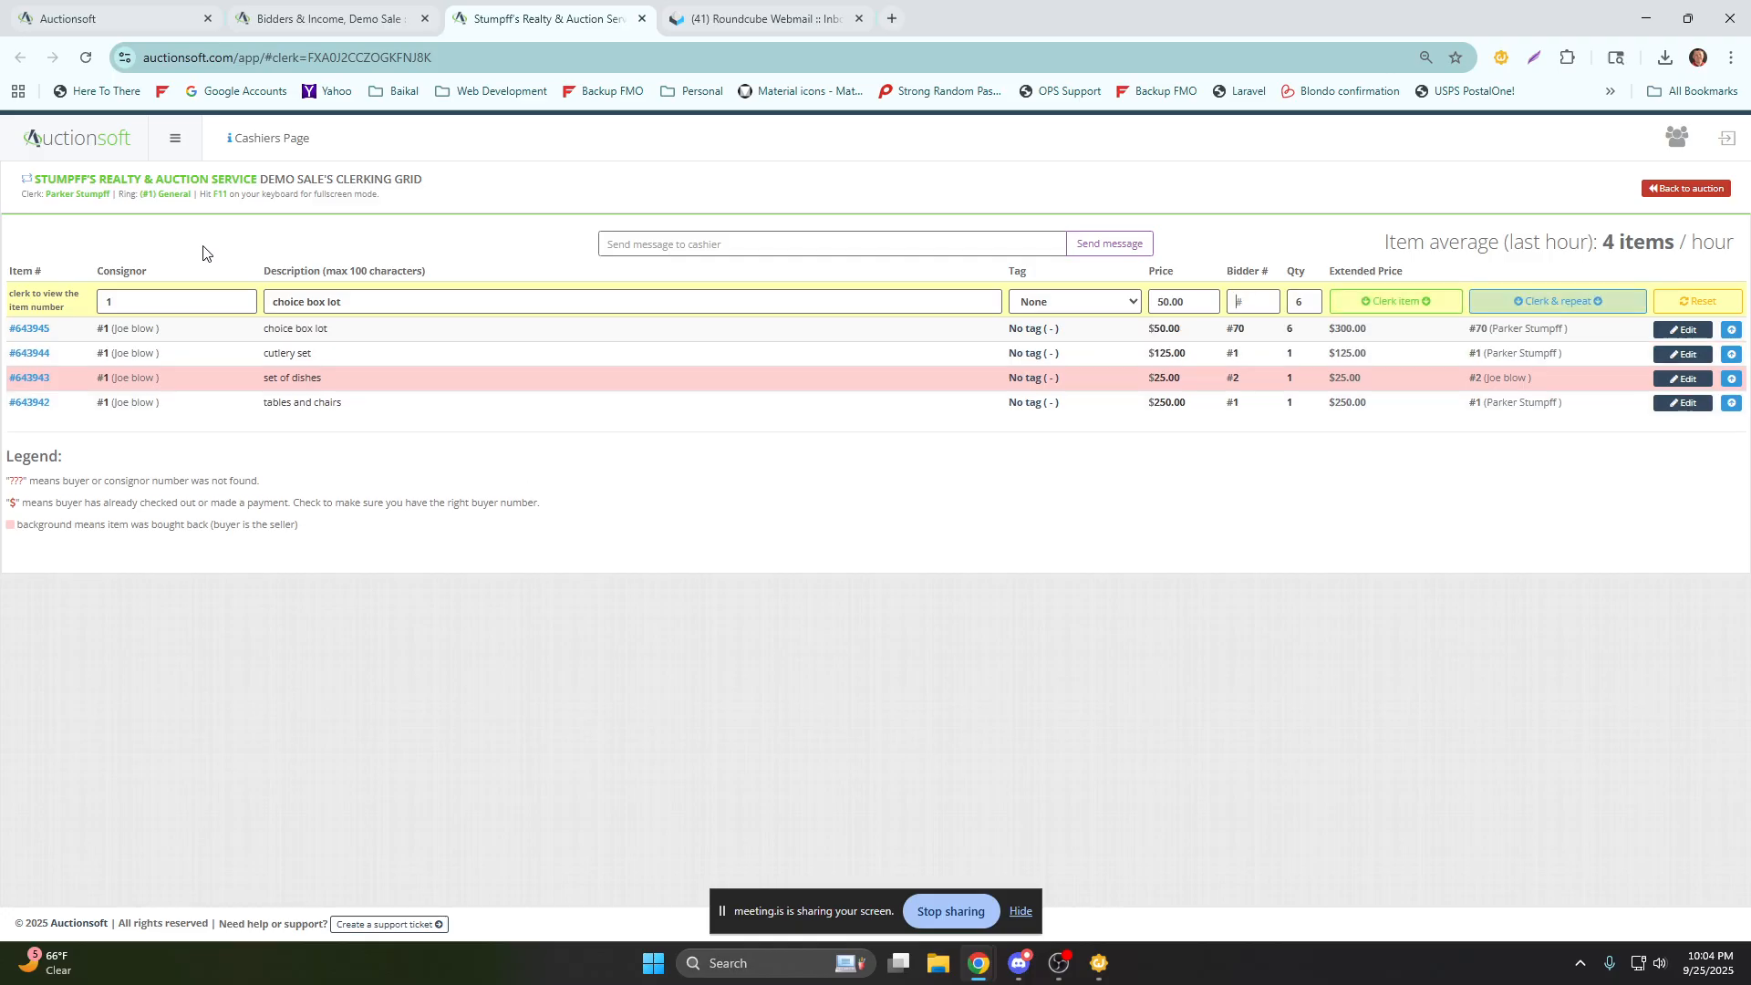
Clerk and repeat the choice box lot for bidder 1 with quantity 3.
left_click_drag(339, 328, 263, 332)
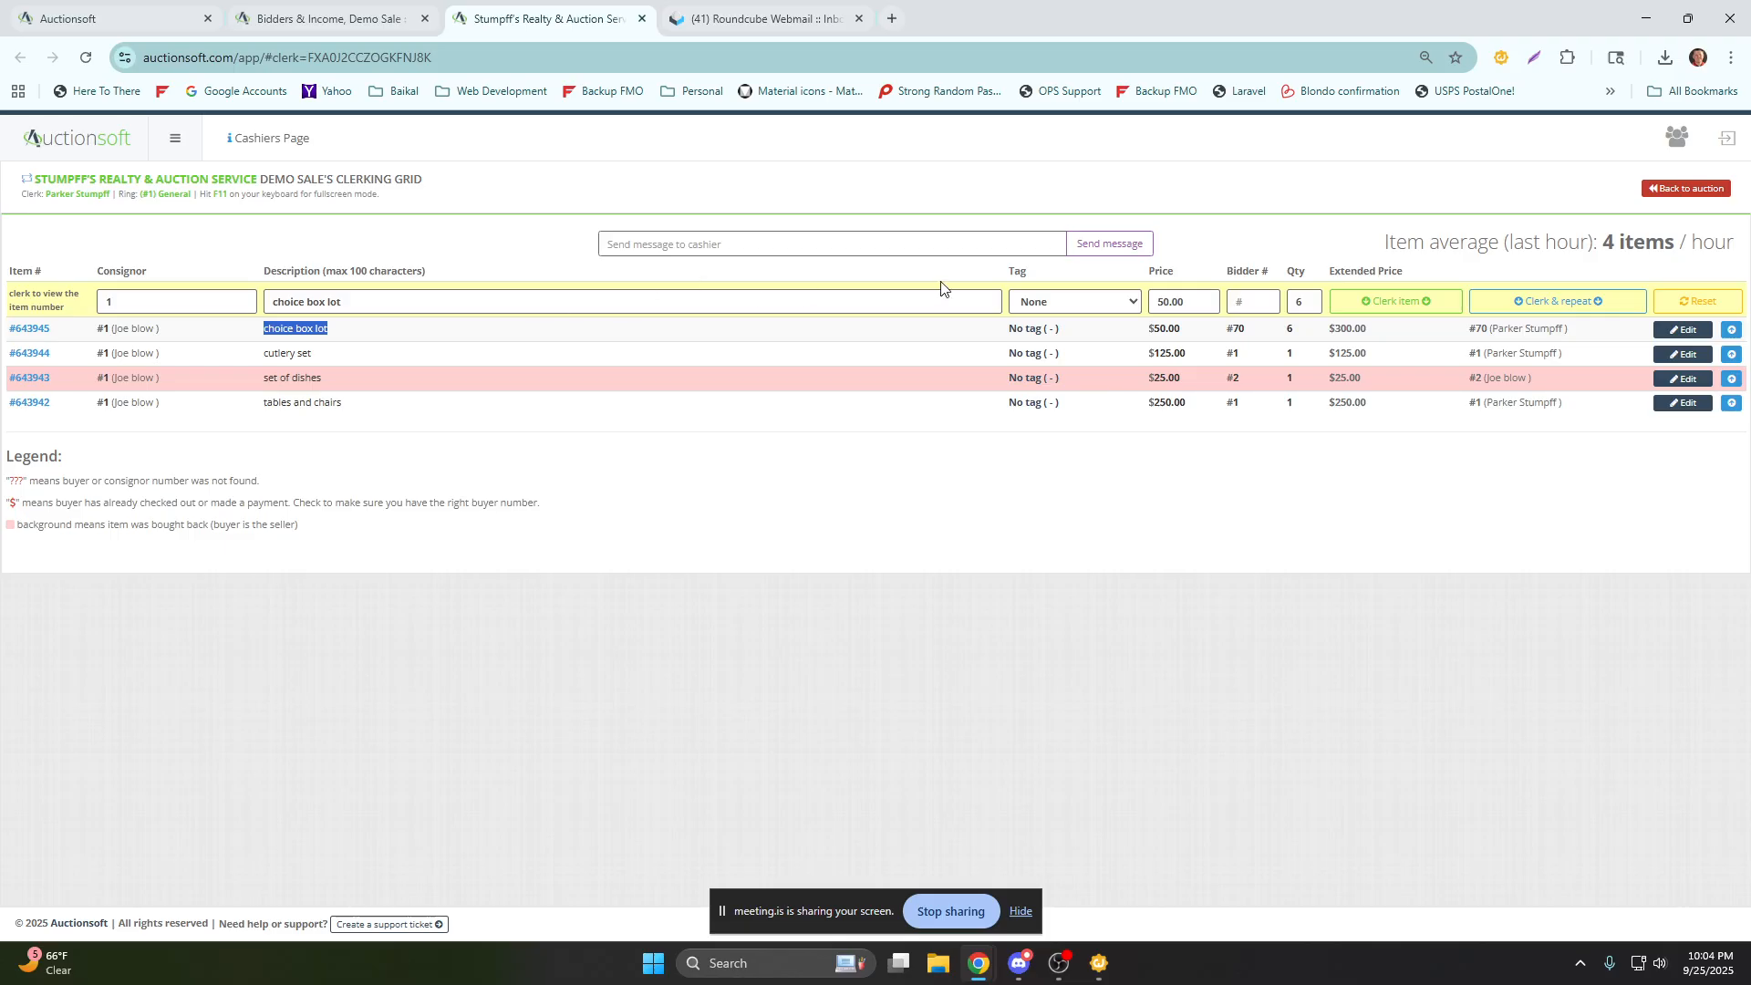
left_click(1229, 287)
type("1")
key("Tab")
type("3")
key("Return")
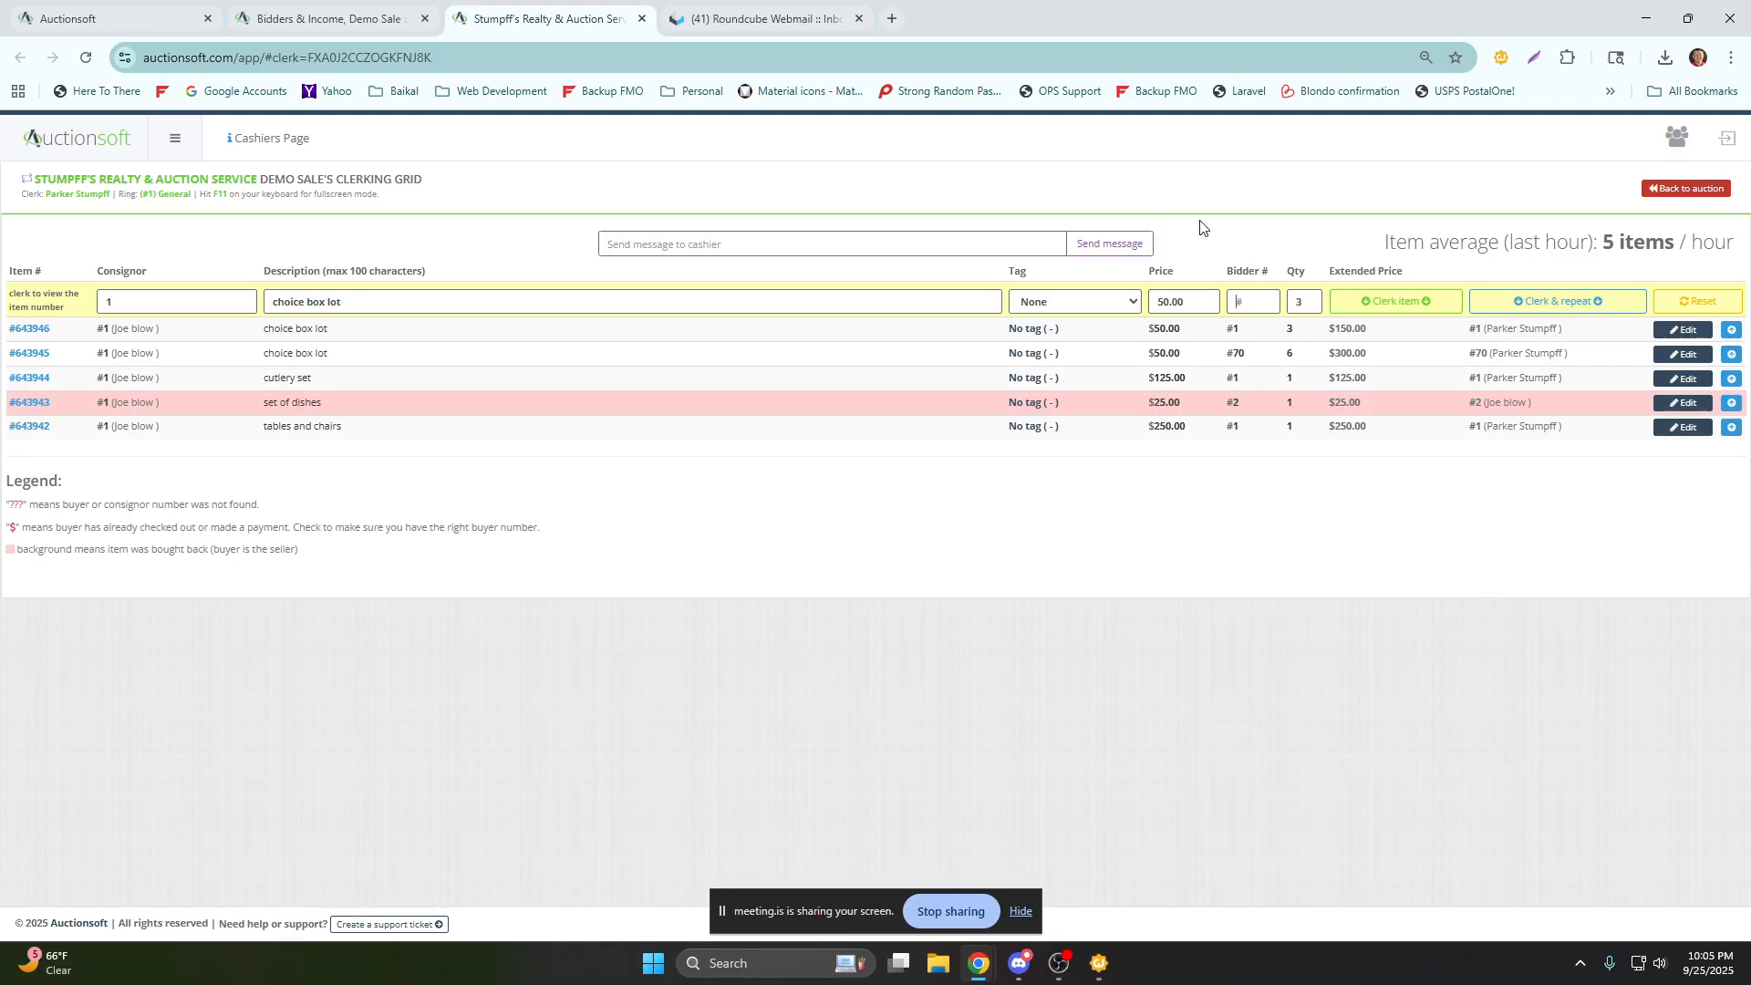
Clerk and repeat the choice box lot for bidder 70 with quantity 2.
type("70")
key("Tab")
type("2")
key("Return")
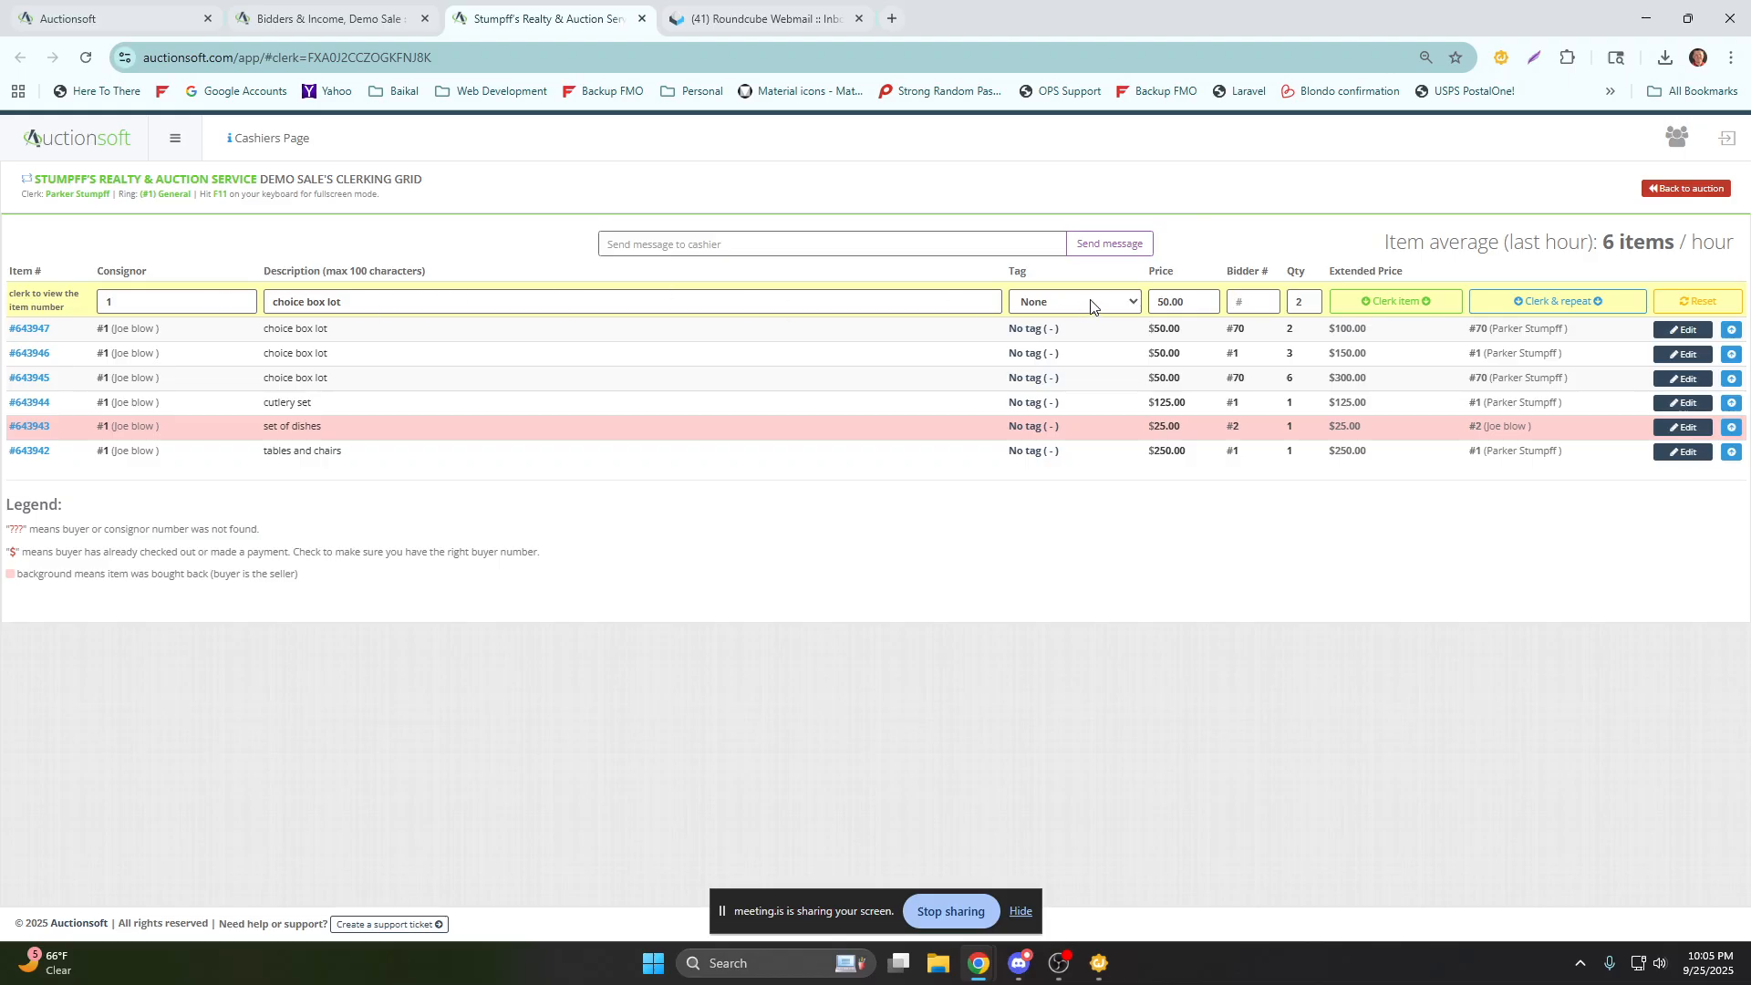
Change the repeated entry's description to "jeep - reserve" and its tag to Vehicles (10.00%).
key("shift+Tab")
key("shift+Tab")
key("shift+Tab")
type("jeep - reserve")
left_click(1094, 308)
left_click(1109, 339)
Set the jeep's price to 2500.00 and quantity to 1, leave the bidder blank, and clerk the item.
key("Tab")
type("2500")
key("Tab")
key("Tab")
key("Tab")
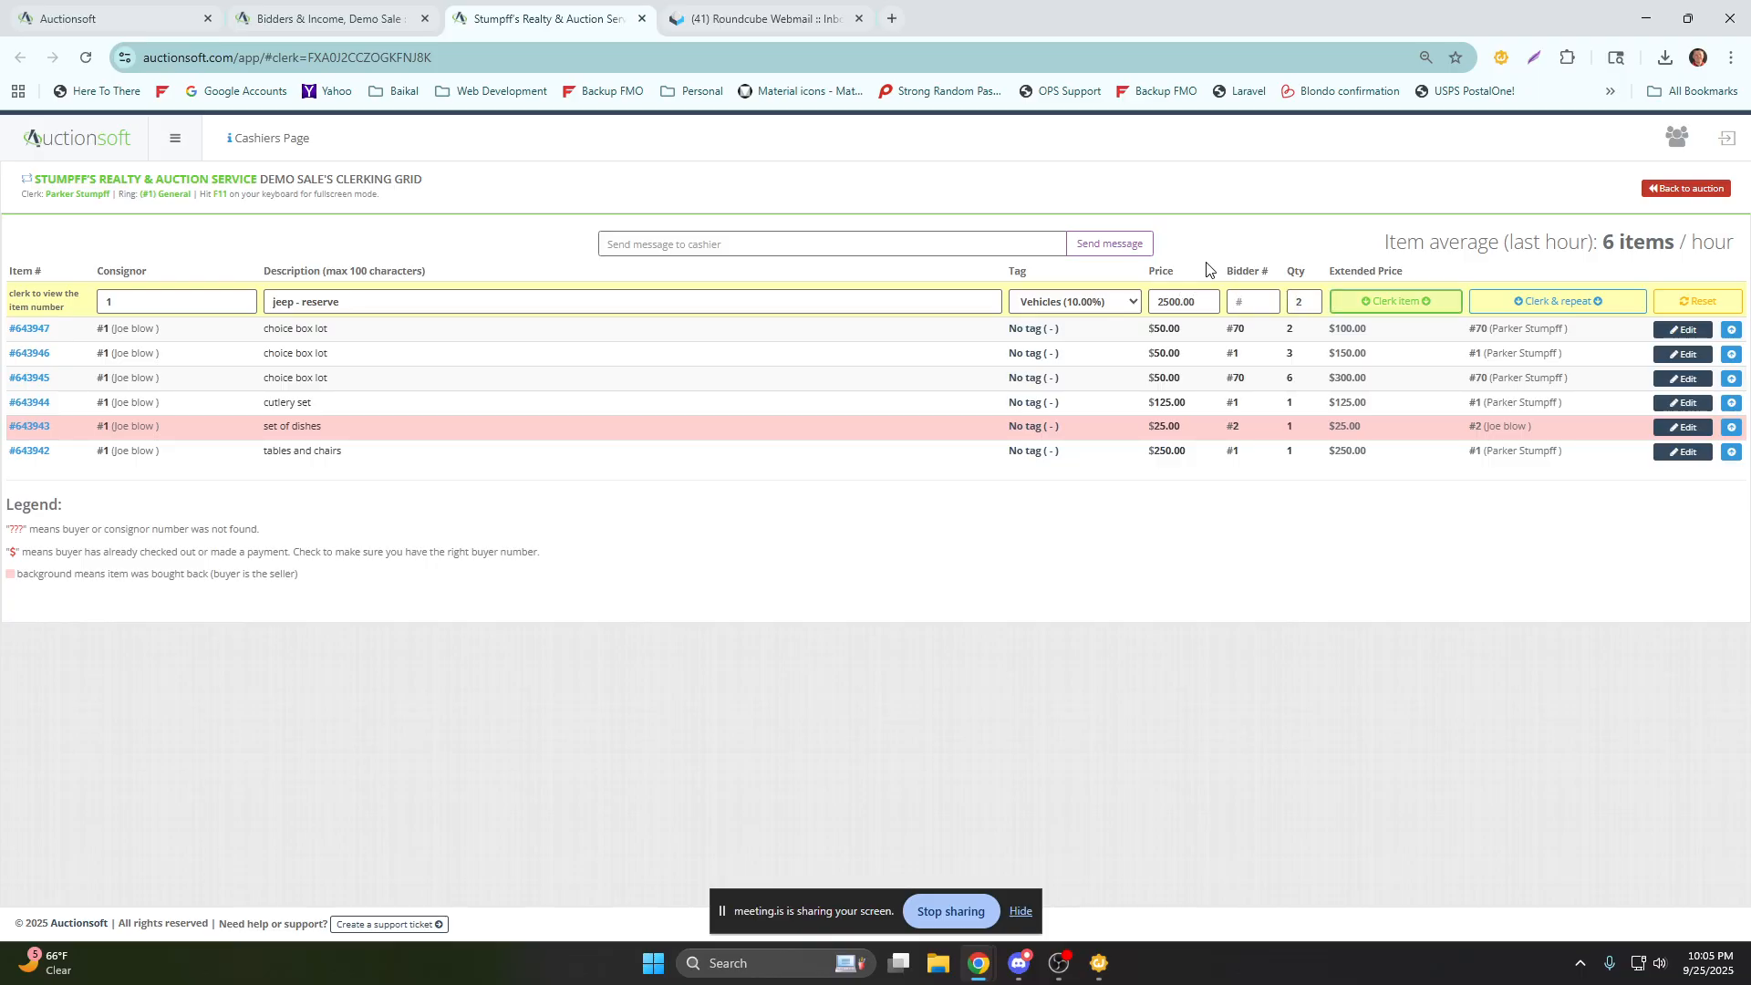
left_click(1291, 304)
type("1")
key("Return")
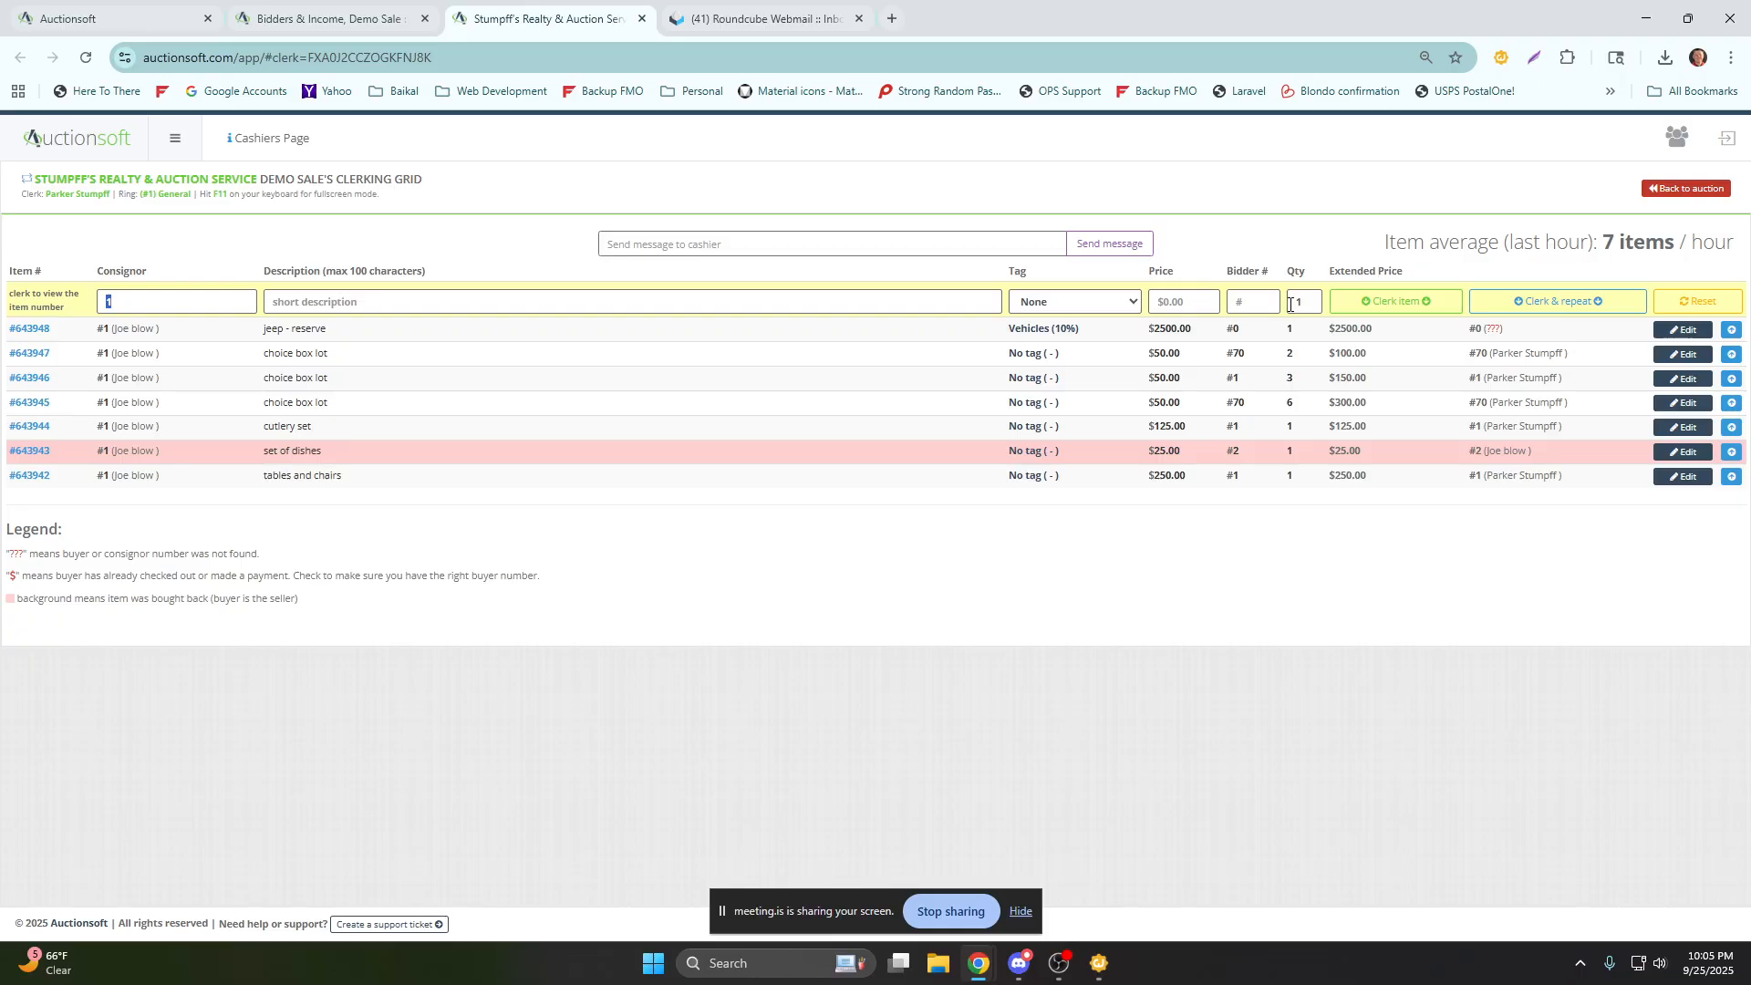
left_click(429, 301)
type("jeep 0")
key("BackSpace")
key("Tab")
key("Tab")
key("Tab")
key("Tab")
key("Tab")
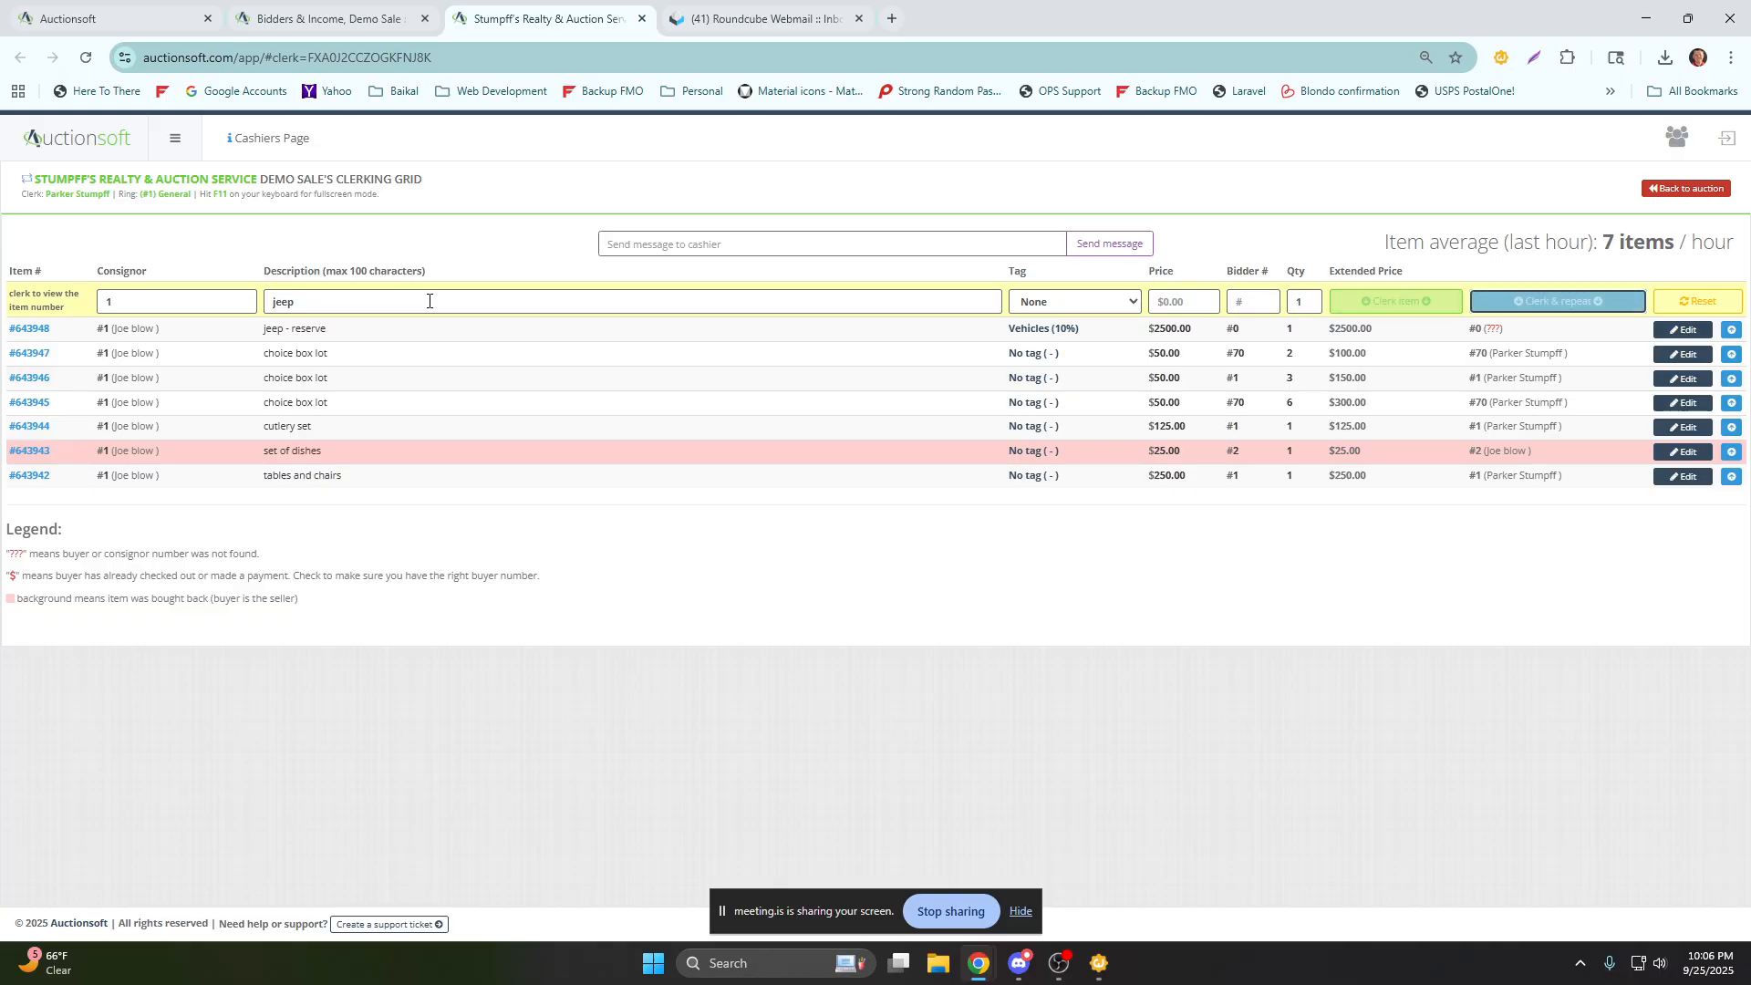
key("Return")
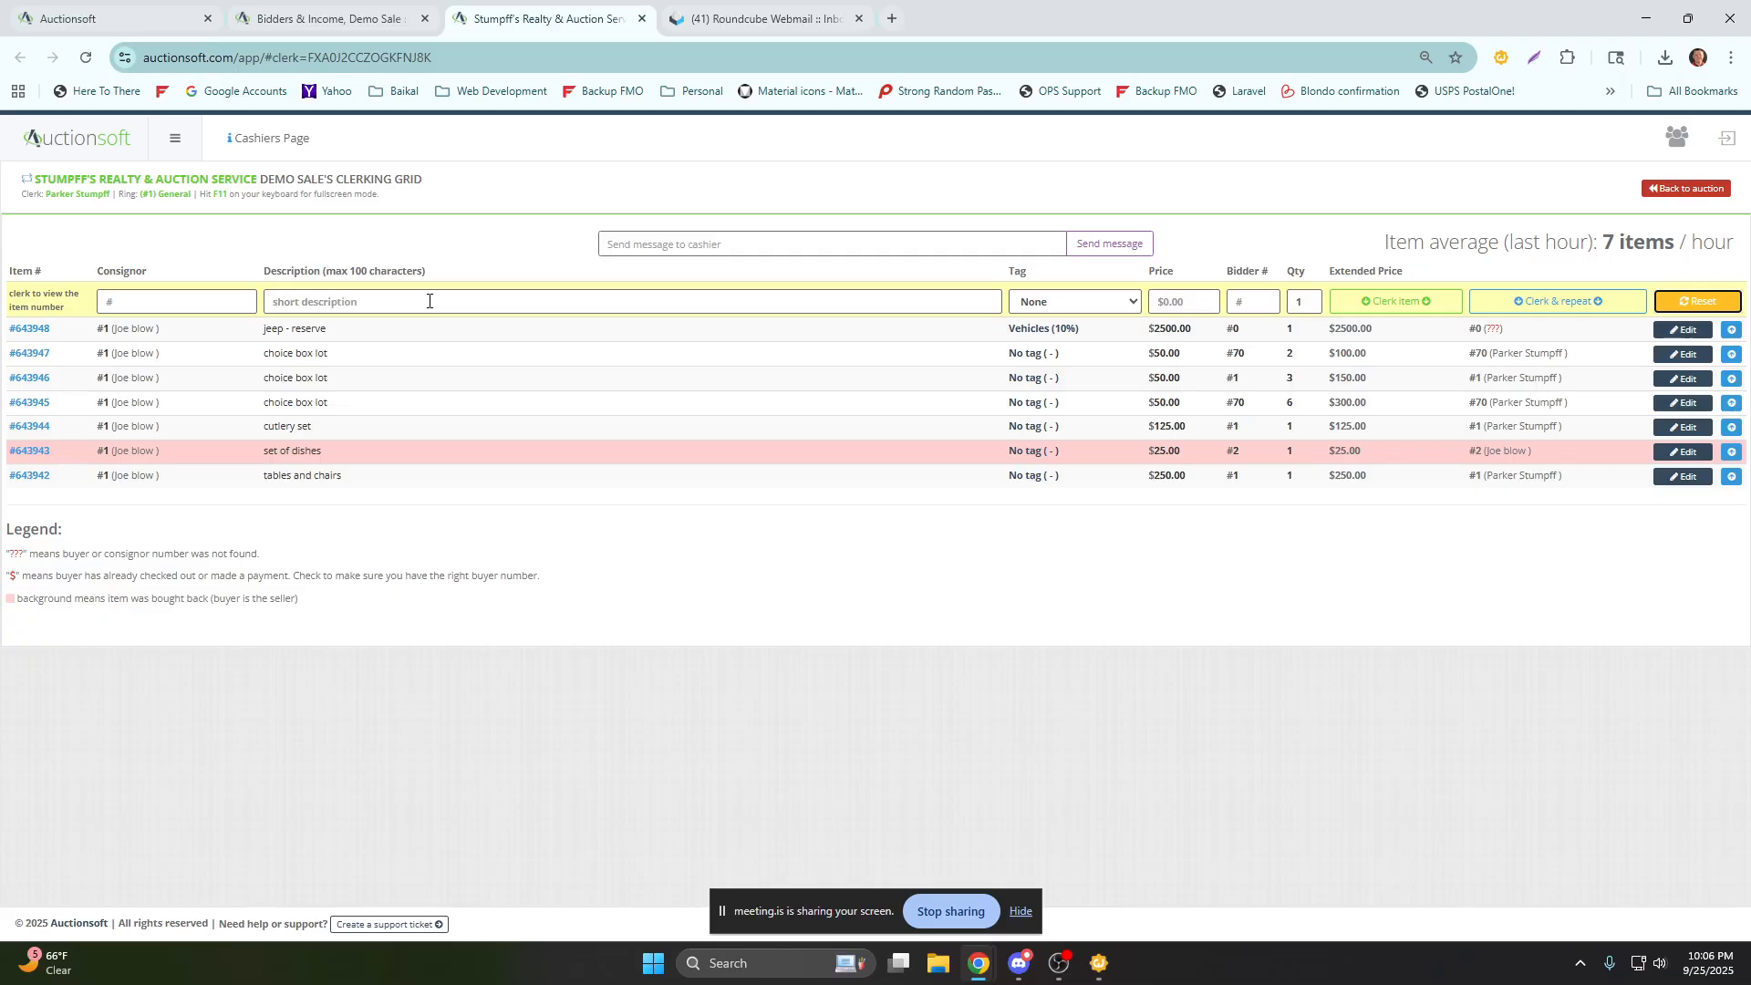
Enter consignor 1 for the next item, and examine the hourly item average and the cashier message field.
left_click(228, 304)
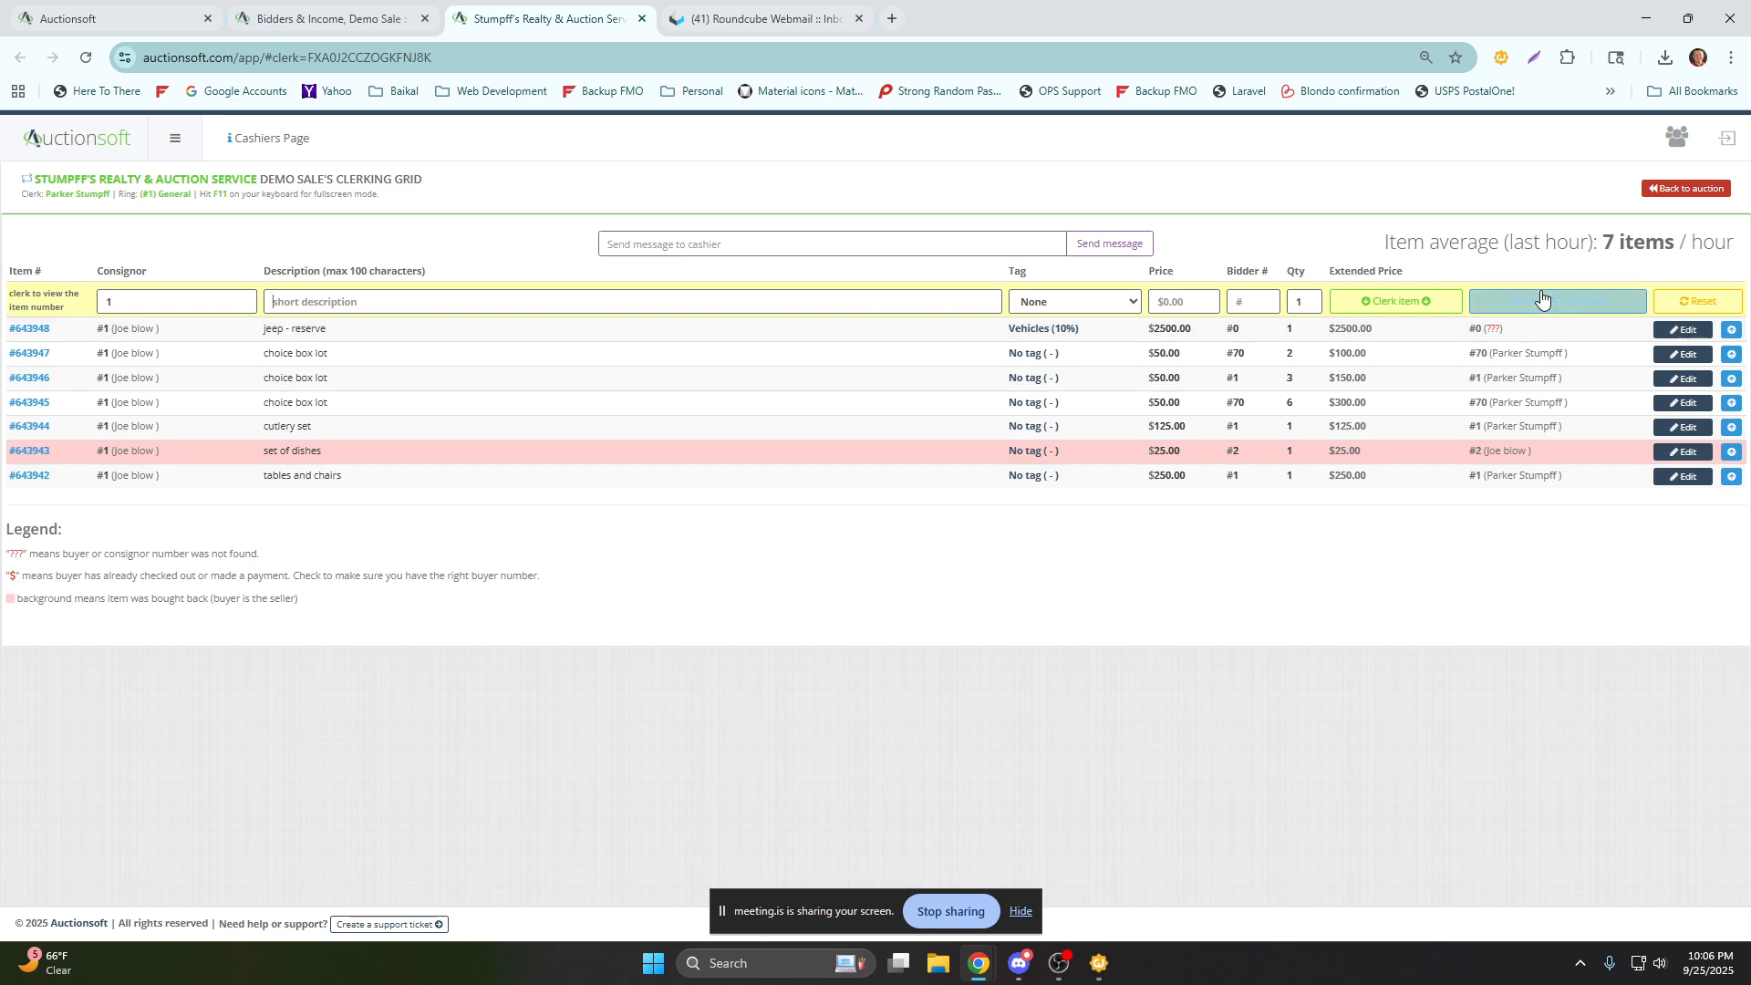
left_click_drag(1607, 243, 1728, 244)
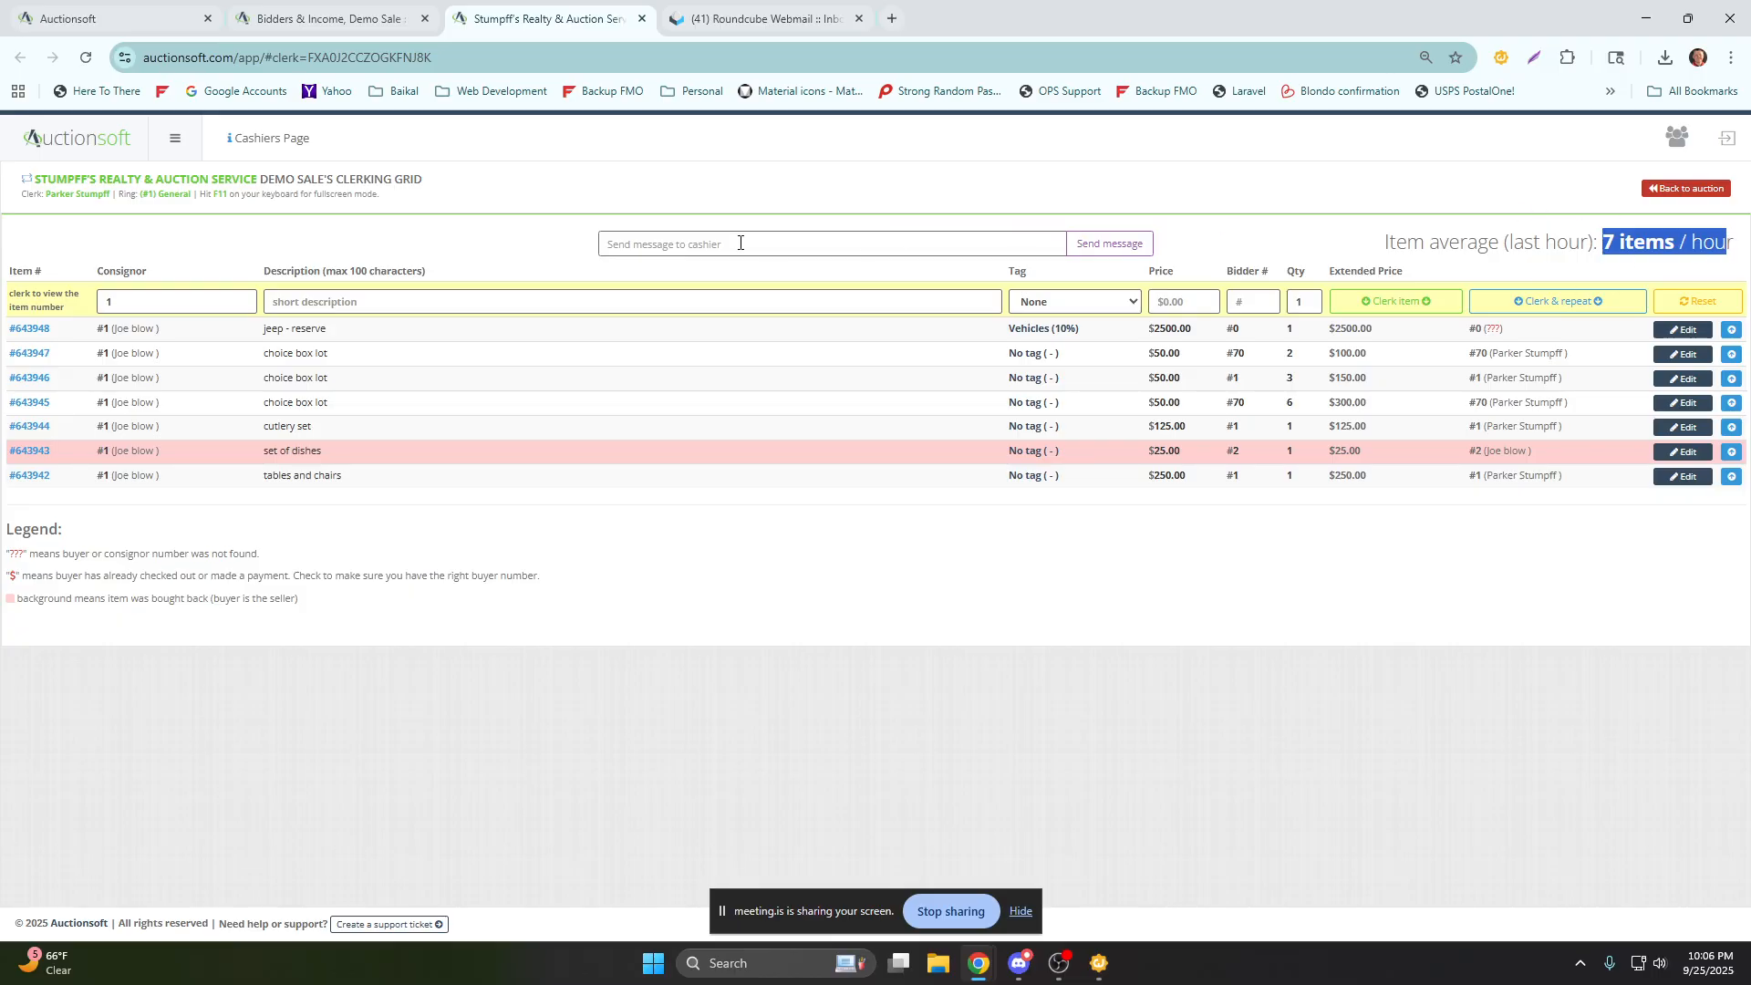
left_click(666, 241)
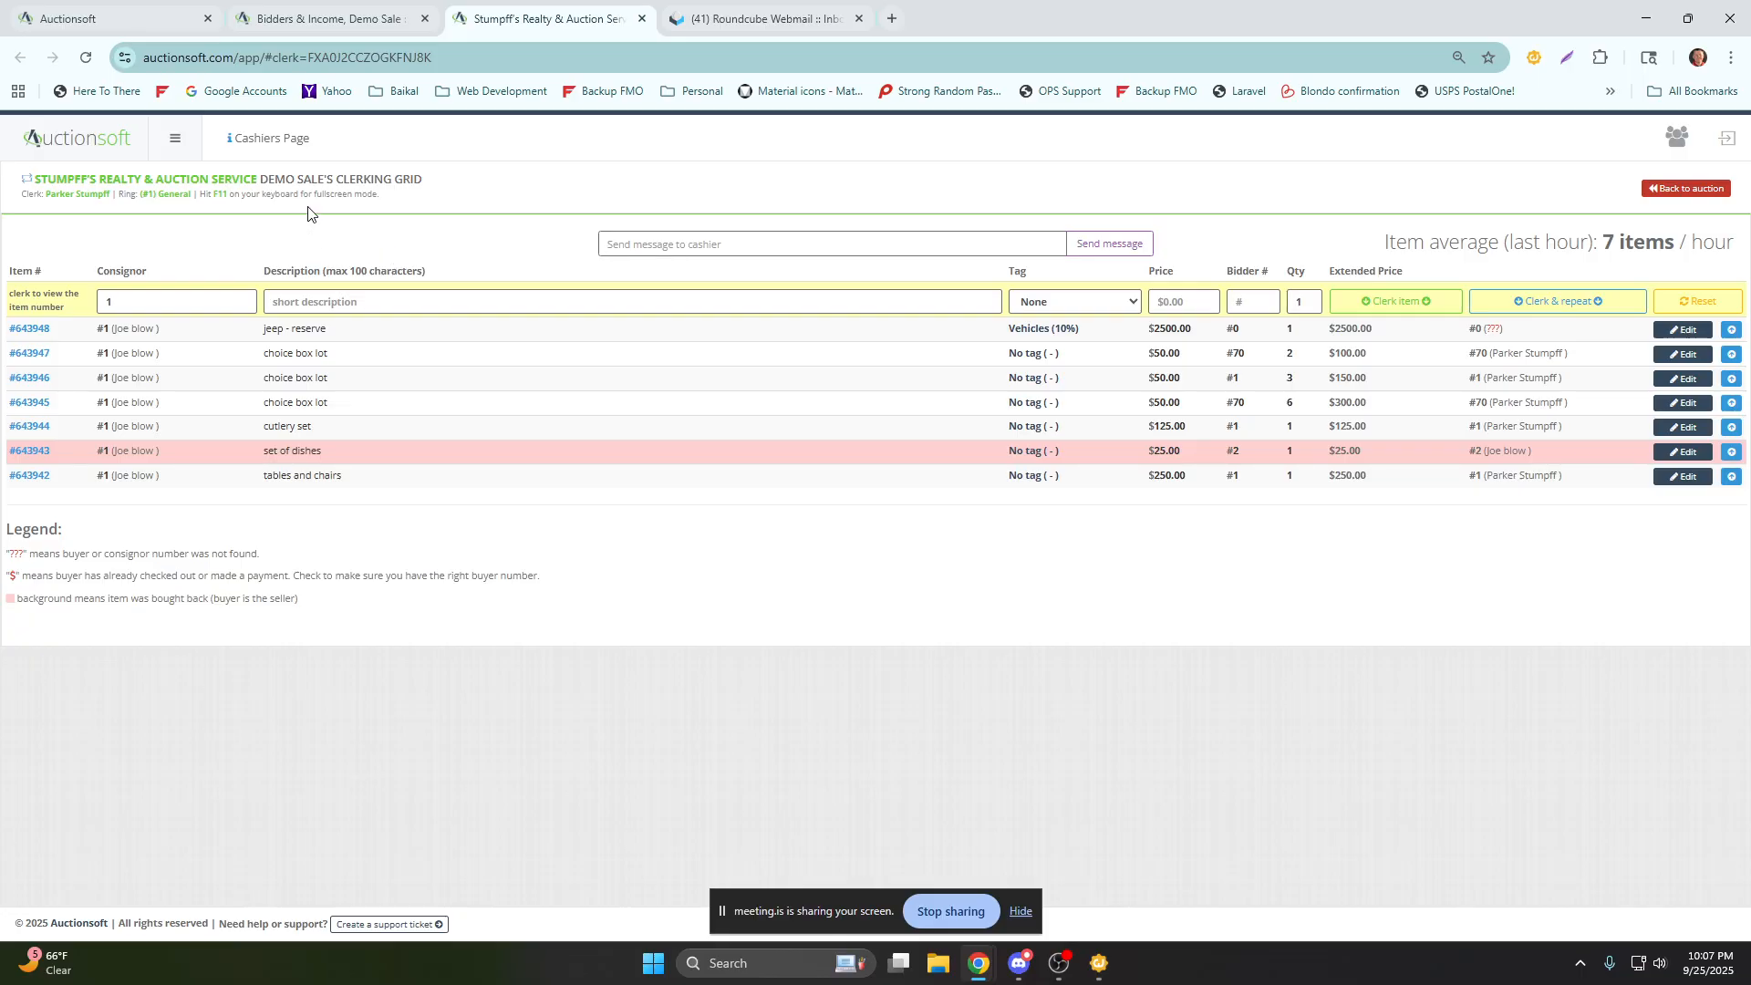
Reload the Demo Sale's auction page and examine the General ring's income.
left_click(320, 23)
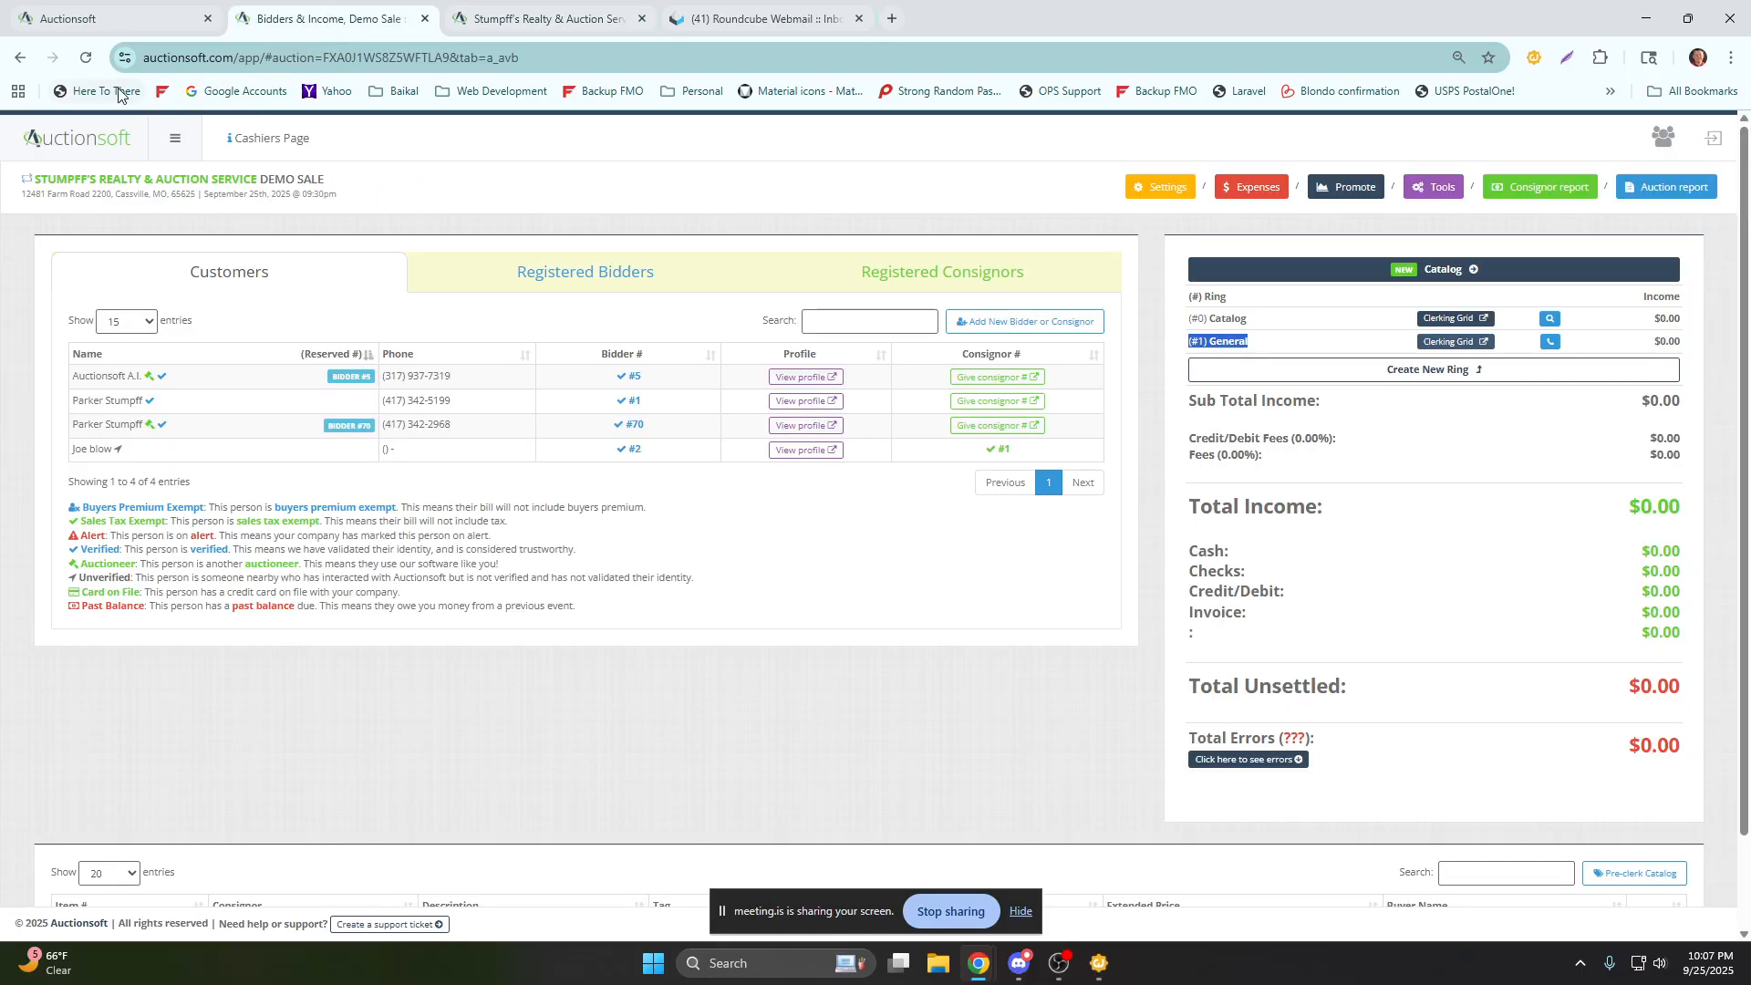
left_click(86, 57)
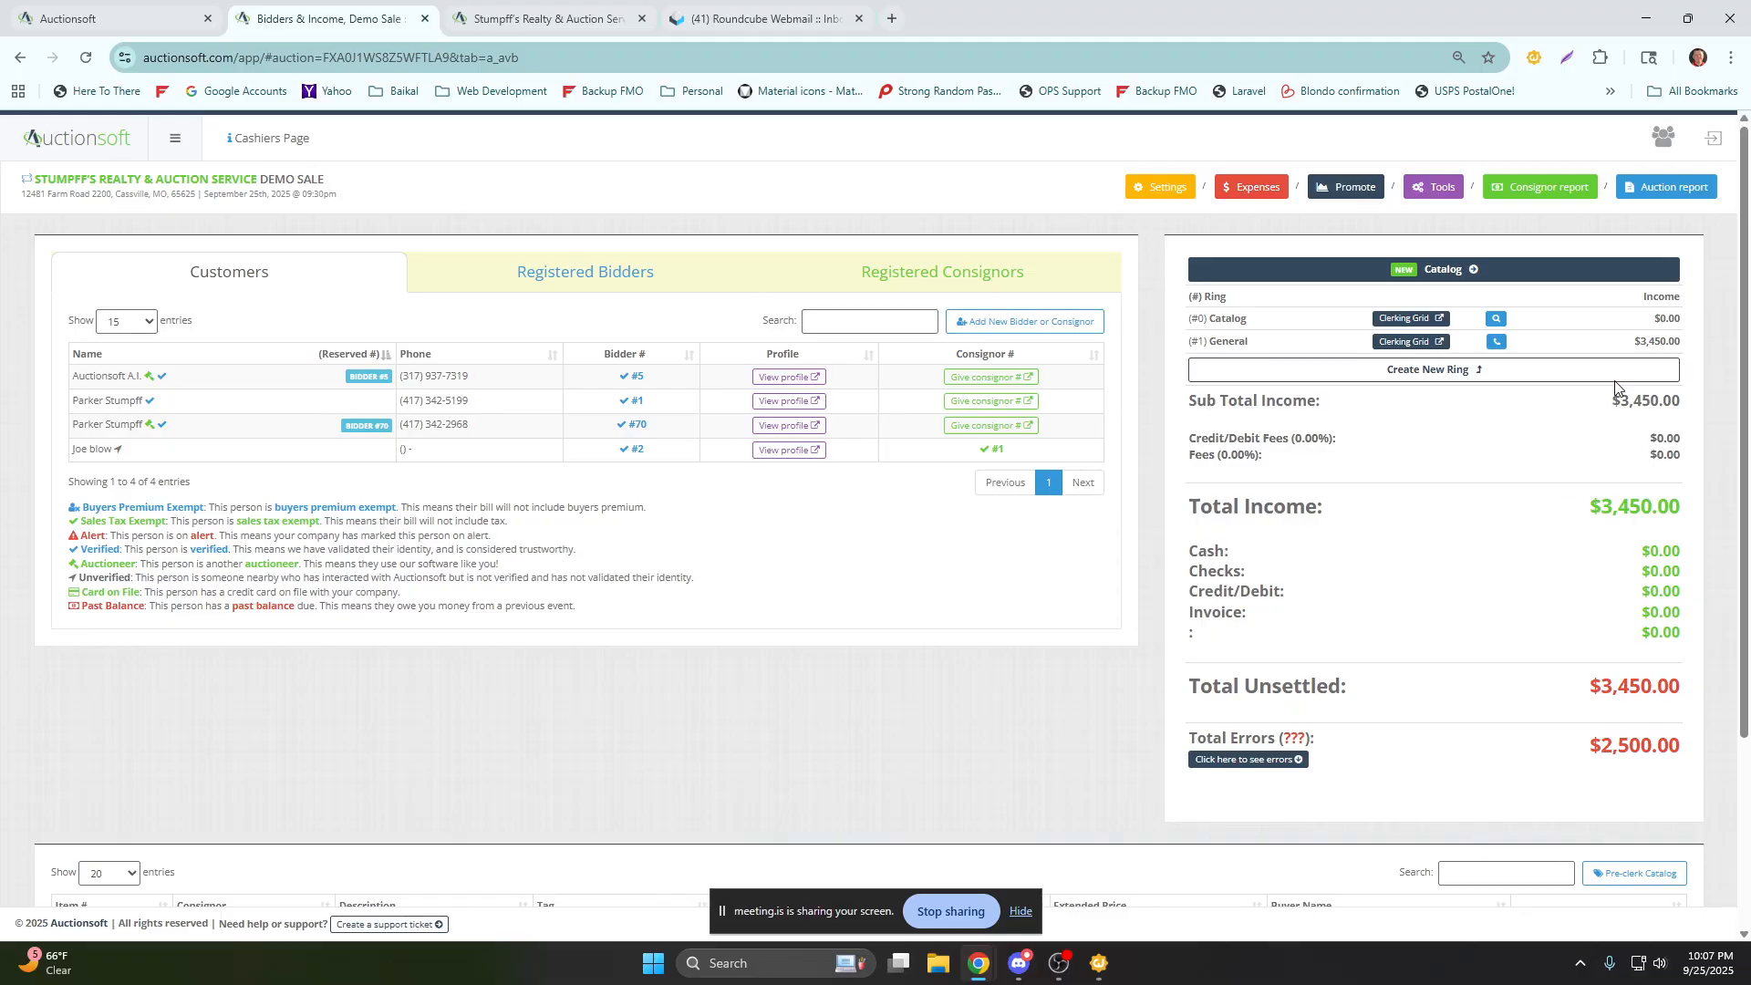
left_click_drag(1631, 345, 1683, 346)
left_click_drag(1249, 343, 1199, 344)
Create a new ring named "vehicles" for the Demo Sale.
left_click(1403, 379)
left_click(898, 340)
type("c")
type("eh")
type("ic")
key("Return")
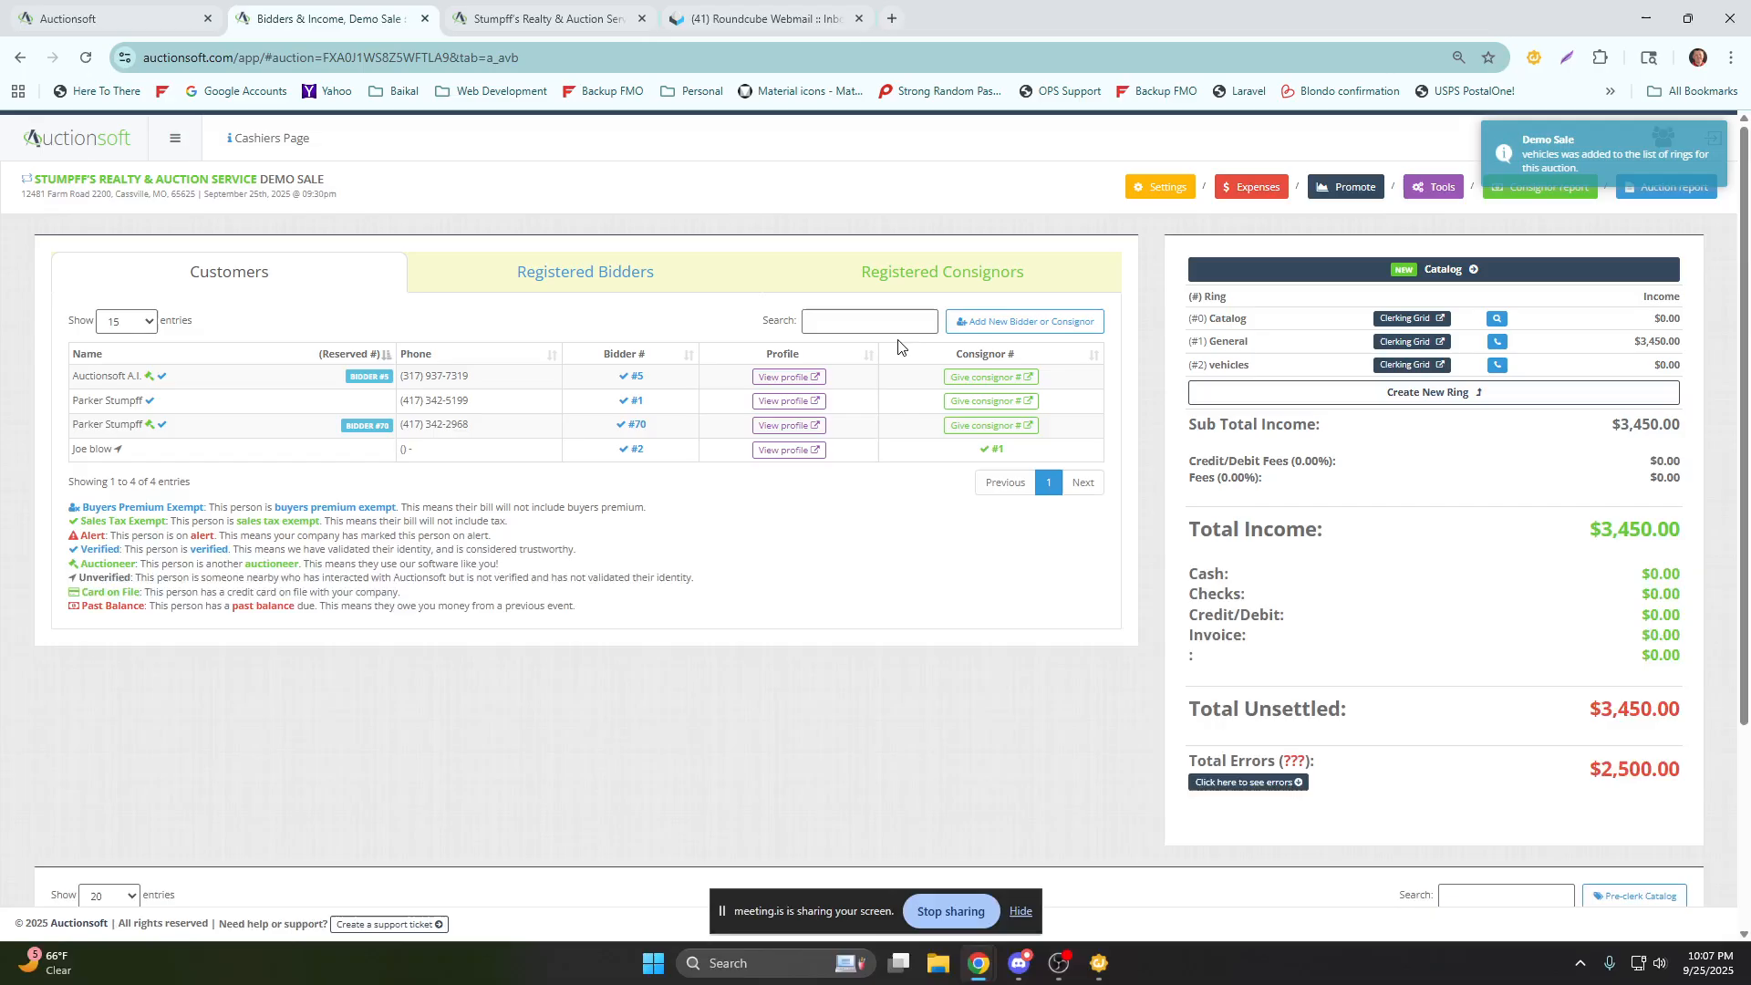
Examine the income per ring, the sub total, the unsettled and error totals, and the sale's item list.
left_click_drag(1686, 367, 1636, 345)
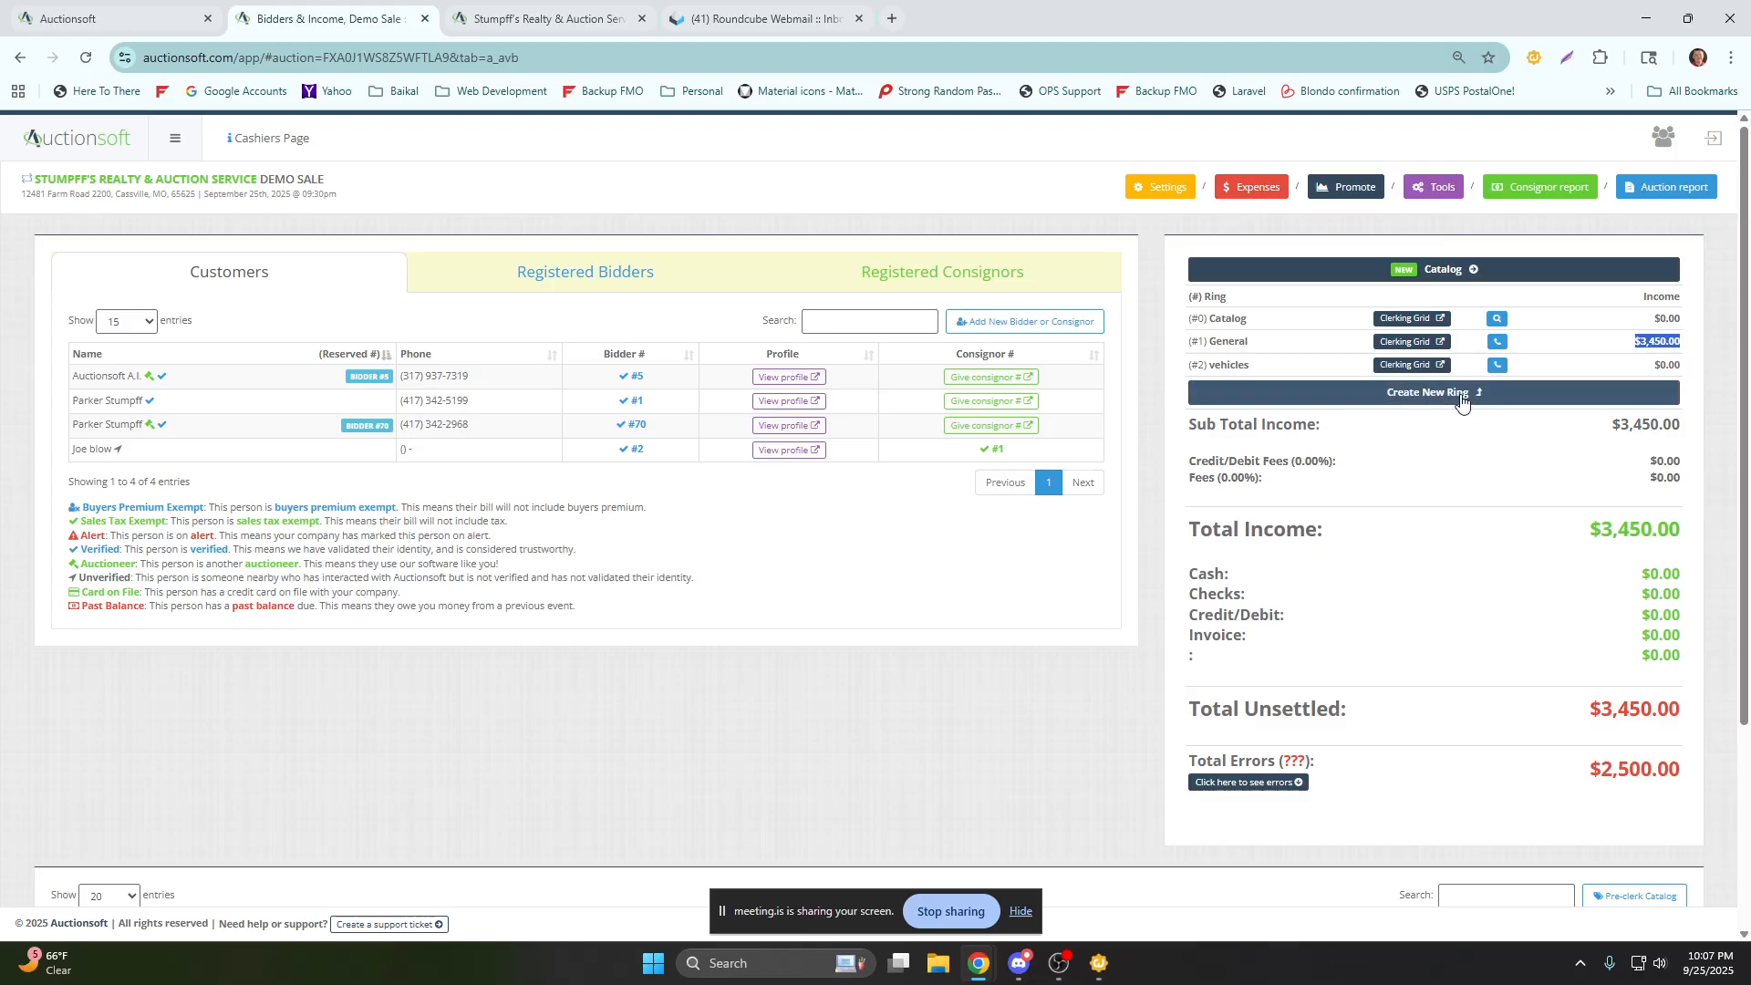
left_click_drag(1612, 425, 1686, 431)
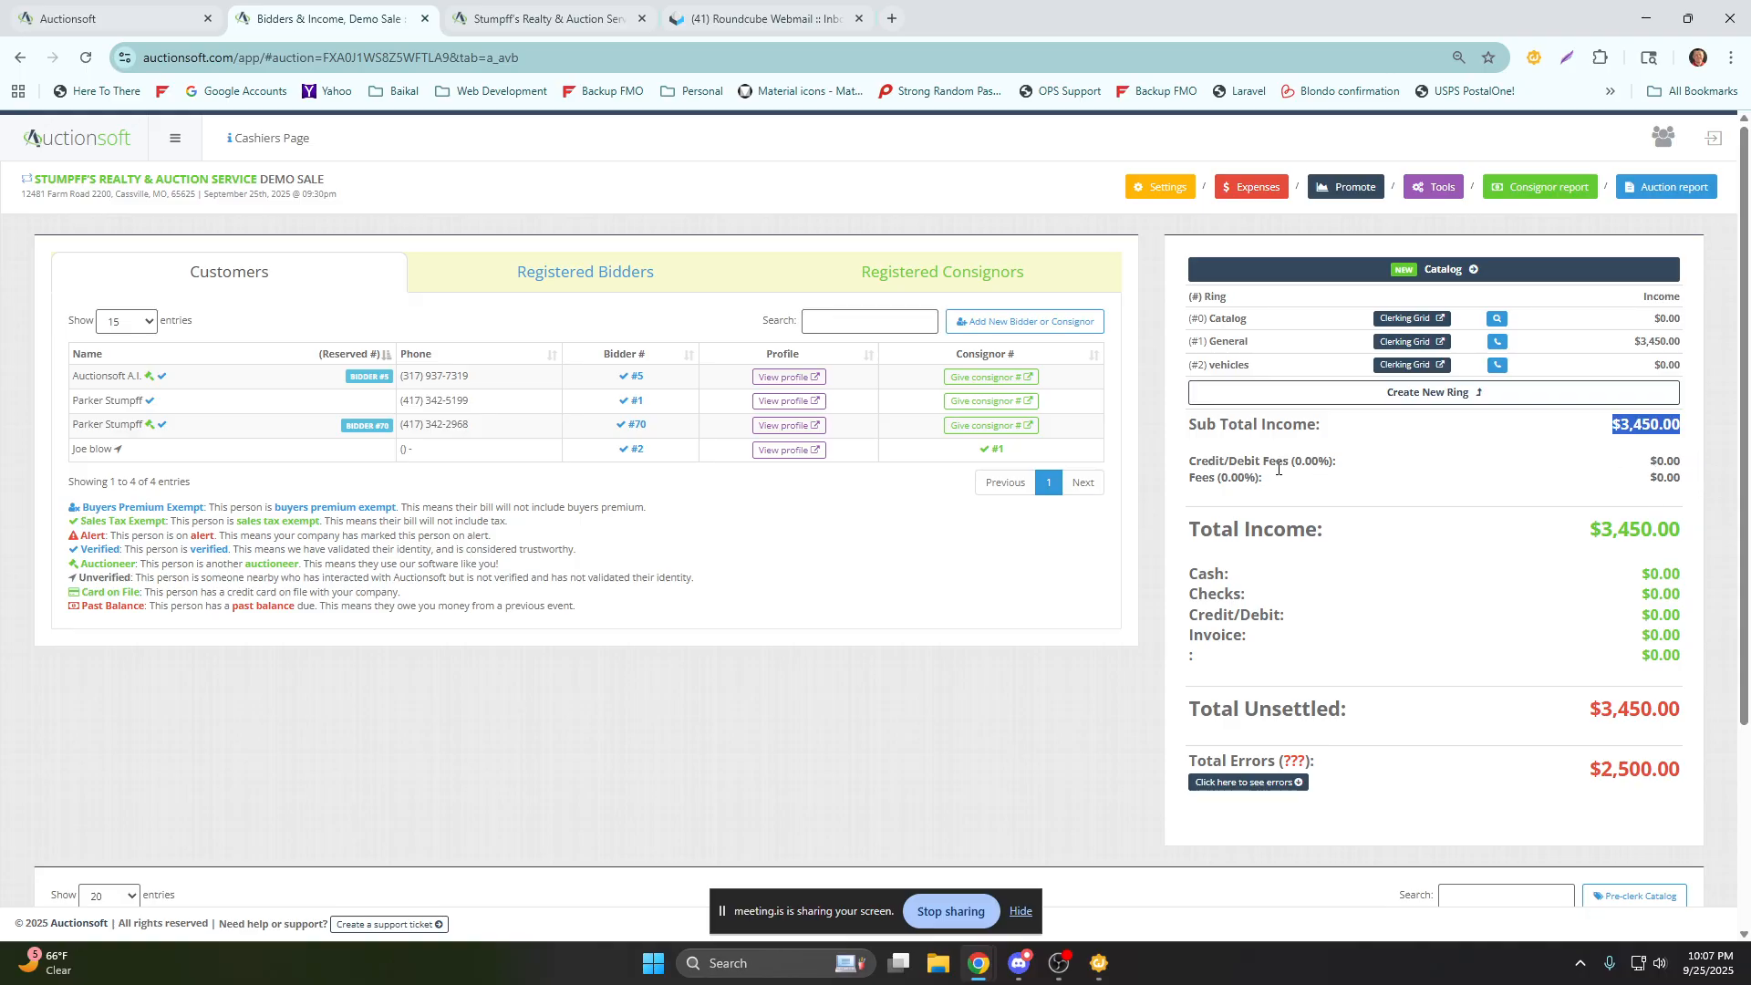
scroll(1417, 493, "down", 1)
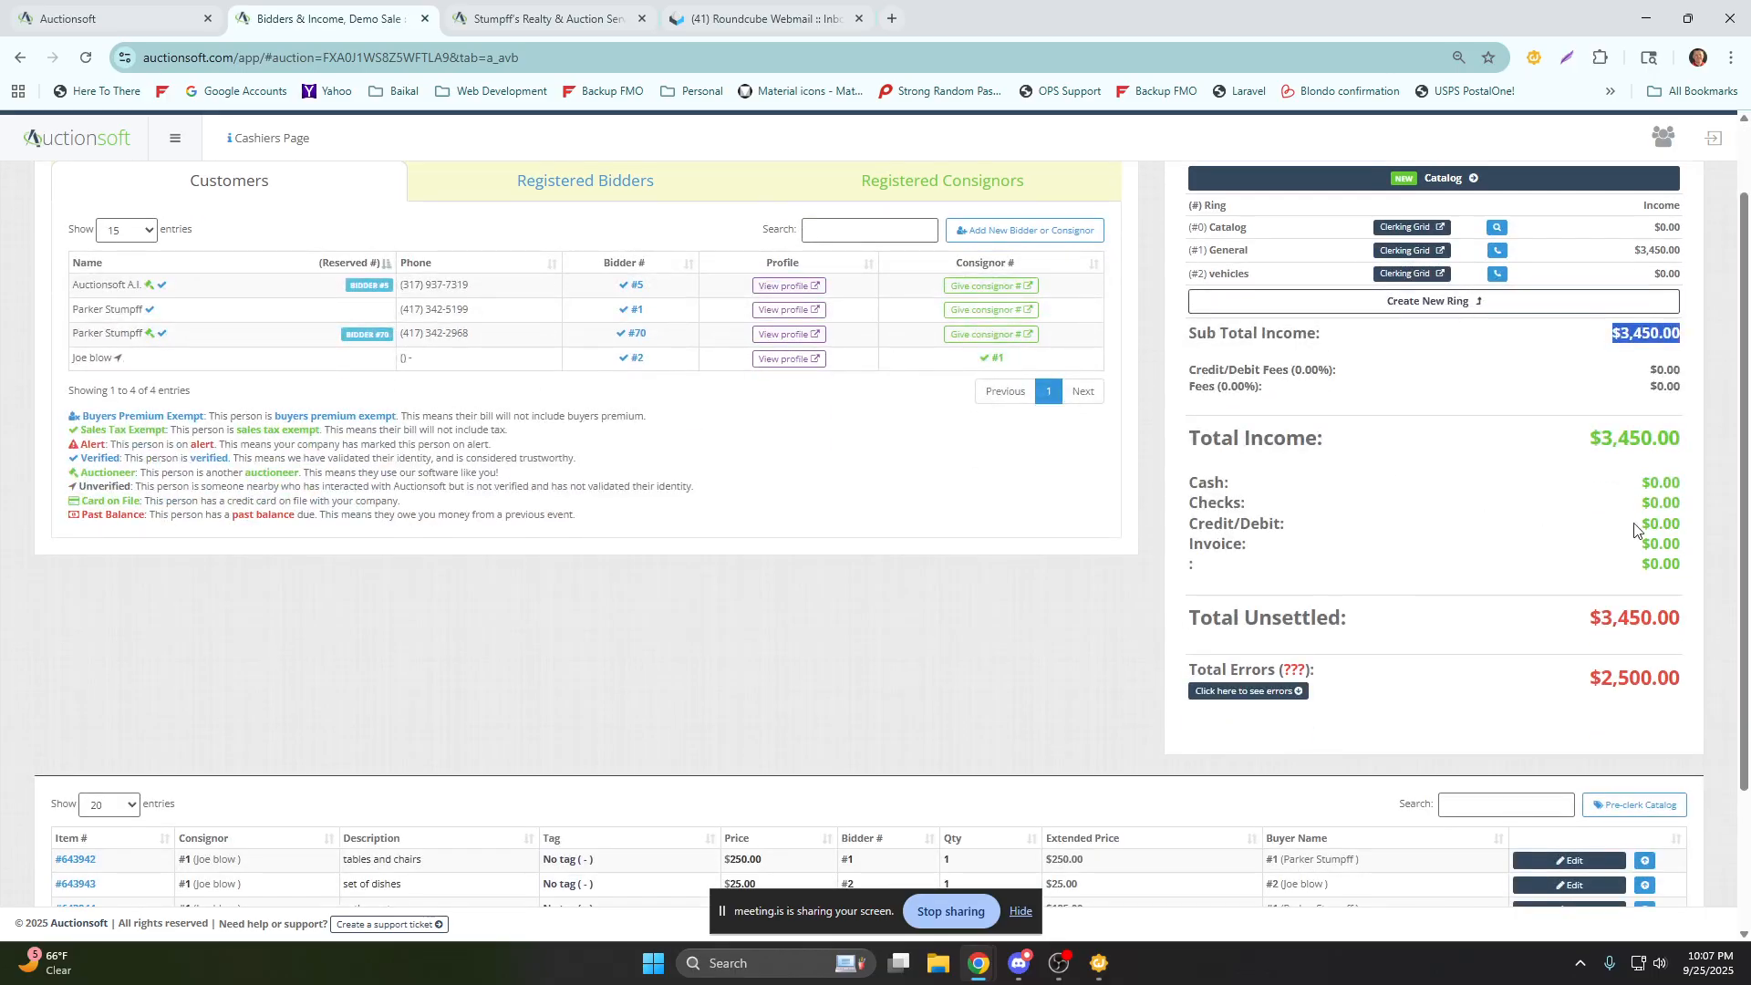
scroll(1638, 566, "down", 1)
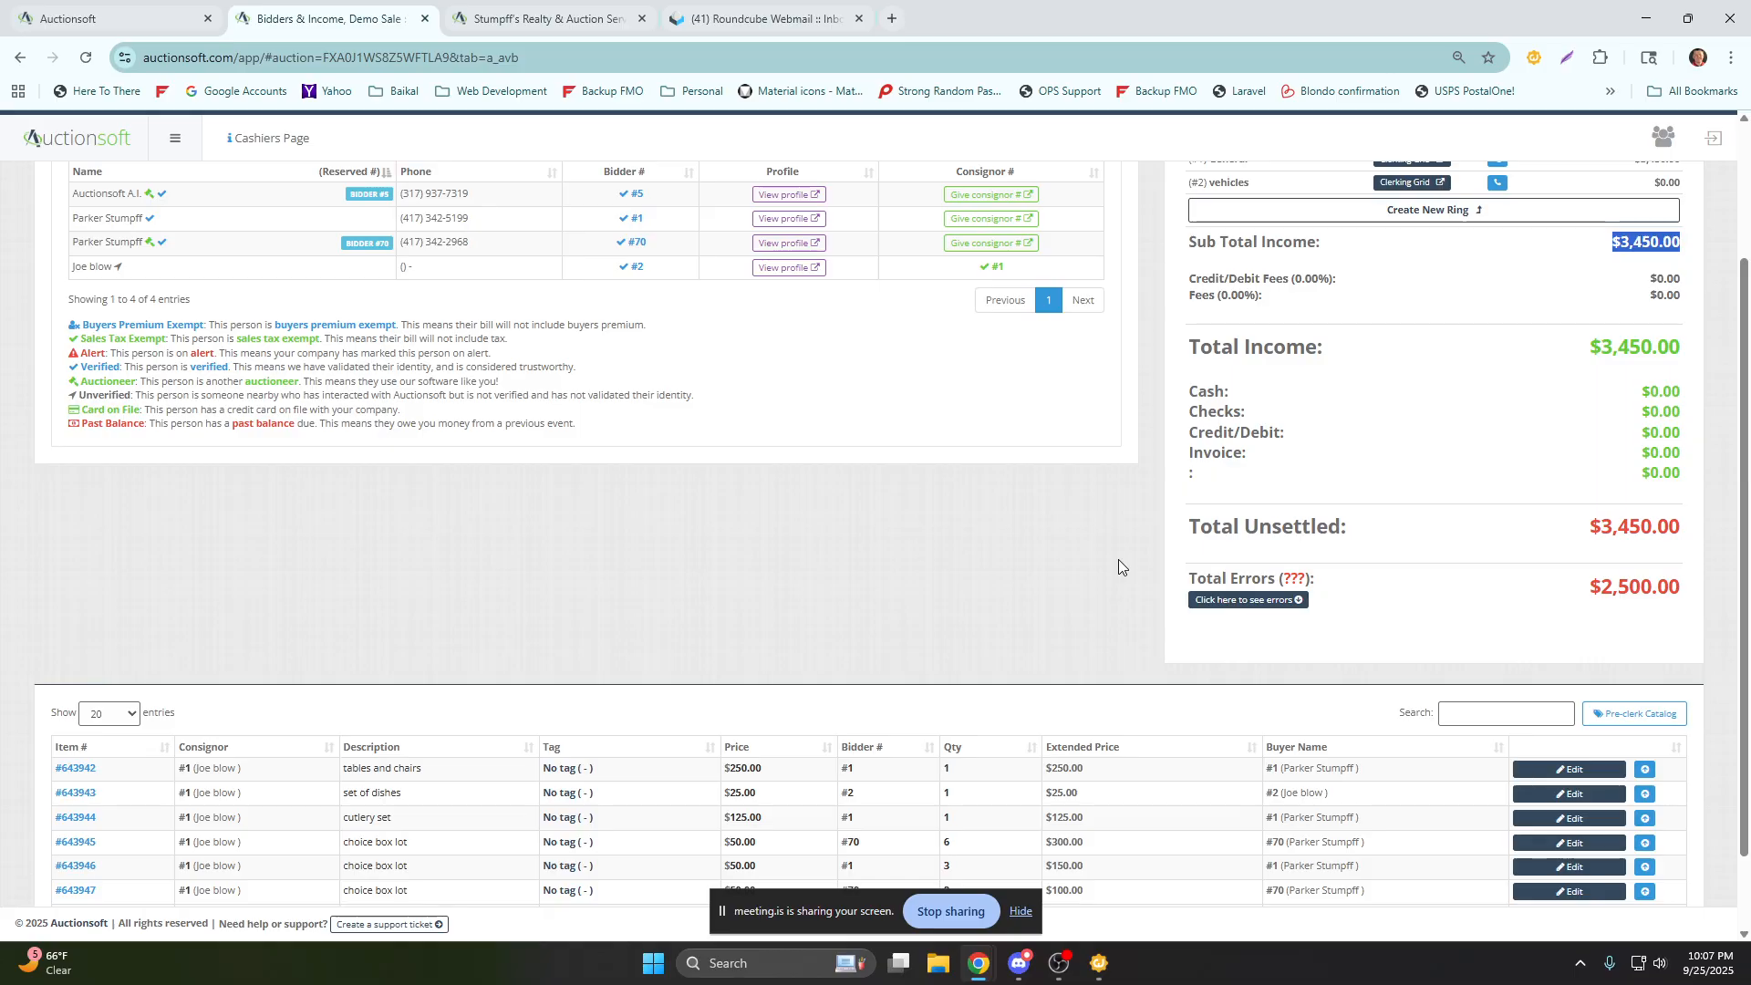
scroll(1119, 559, "down", 1)
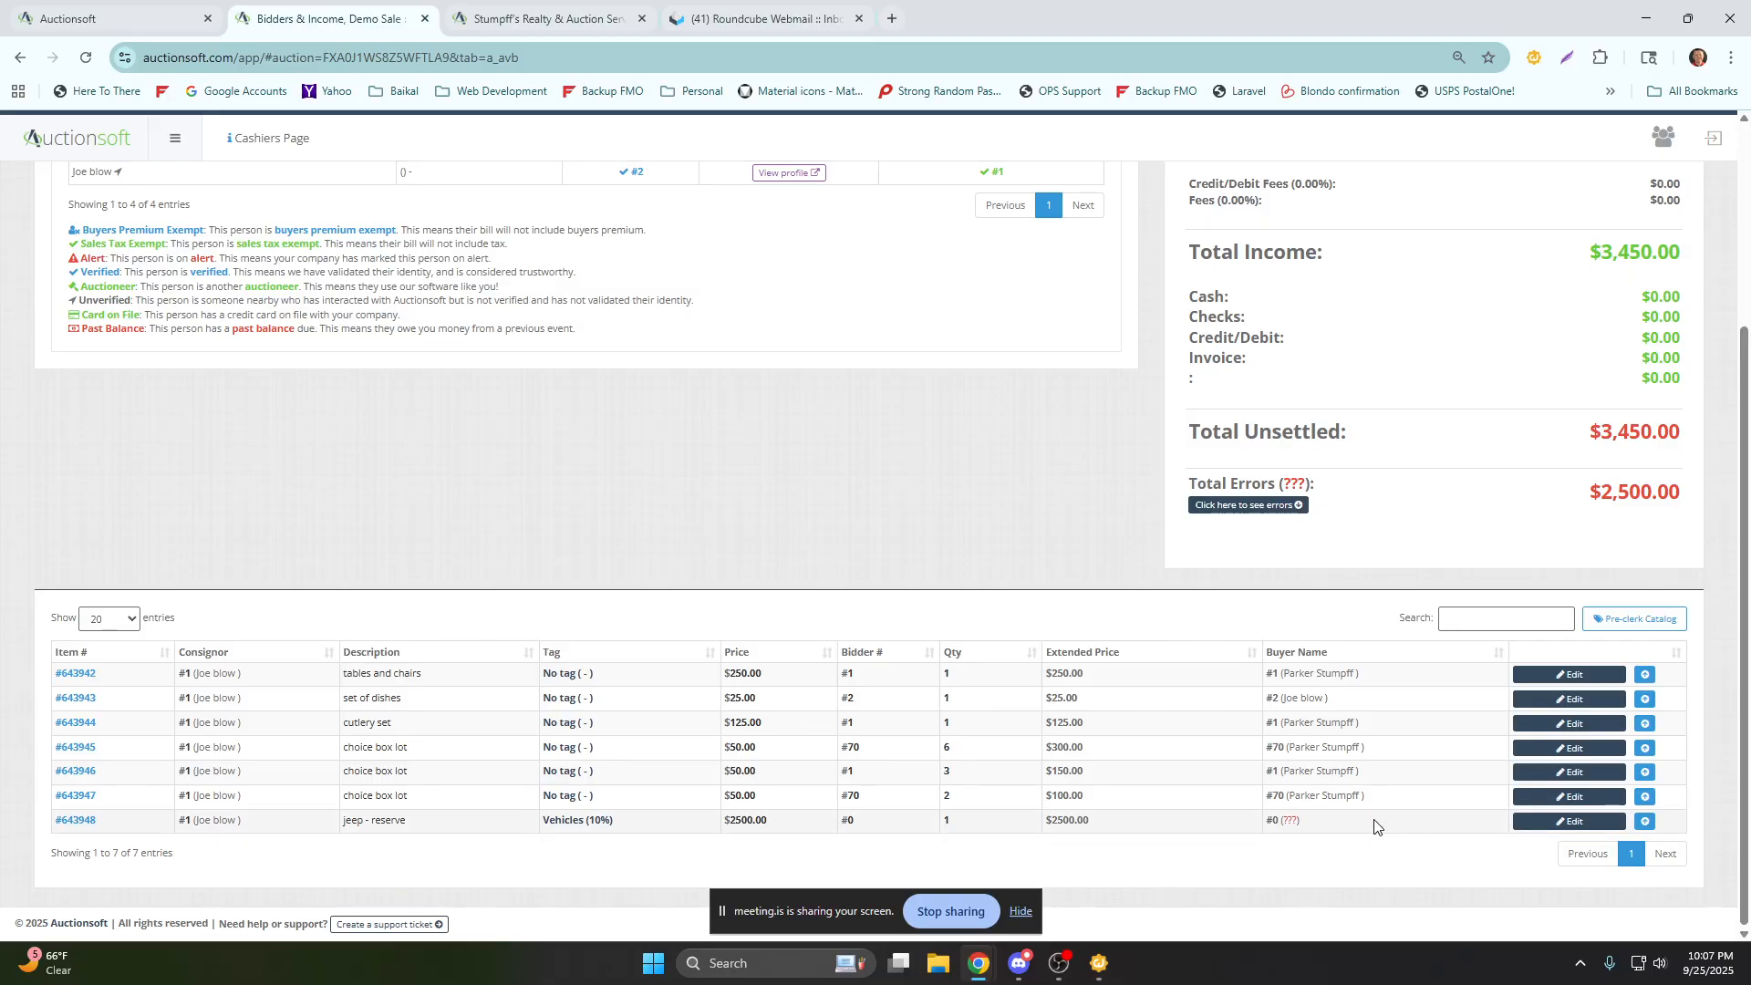
Filter the item list to the ??? errors and examine the jeep entry's buyer and extended price.
left_click(1252, 506)
left_click_drag(1302, 821, 1281, 821)
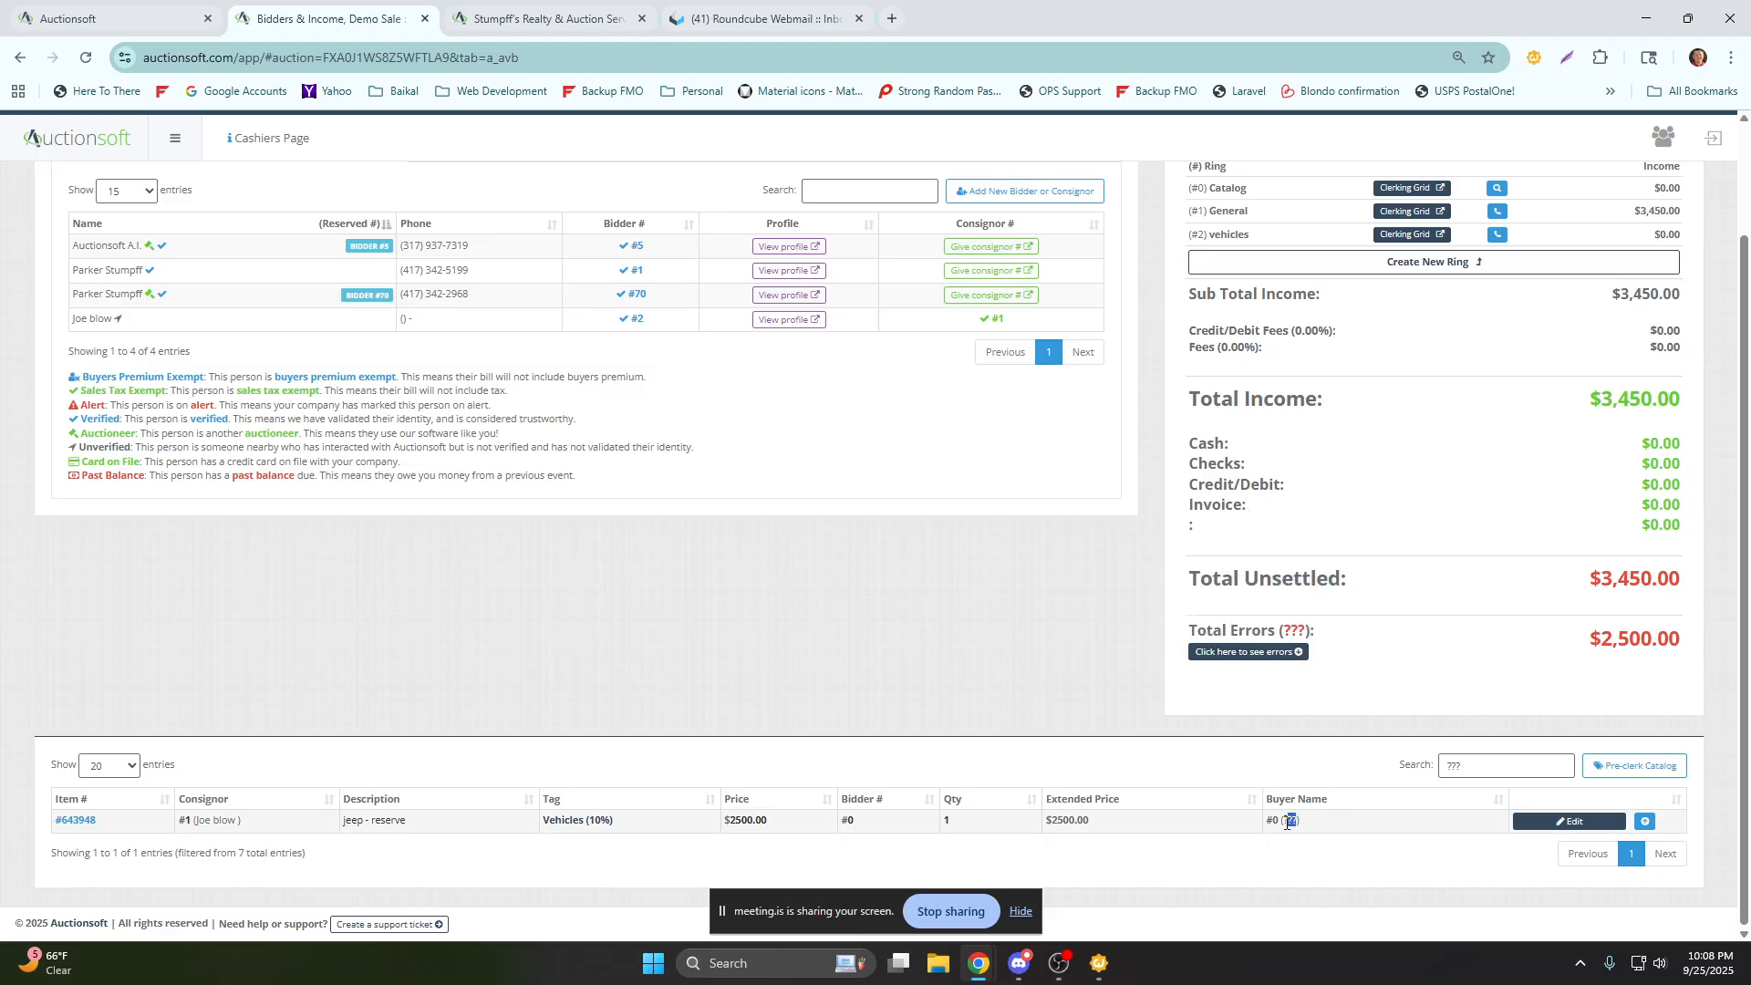
left_click_drag(1090, 820, 1034, 825)
scroll(1034, 825, "up", 5)
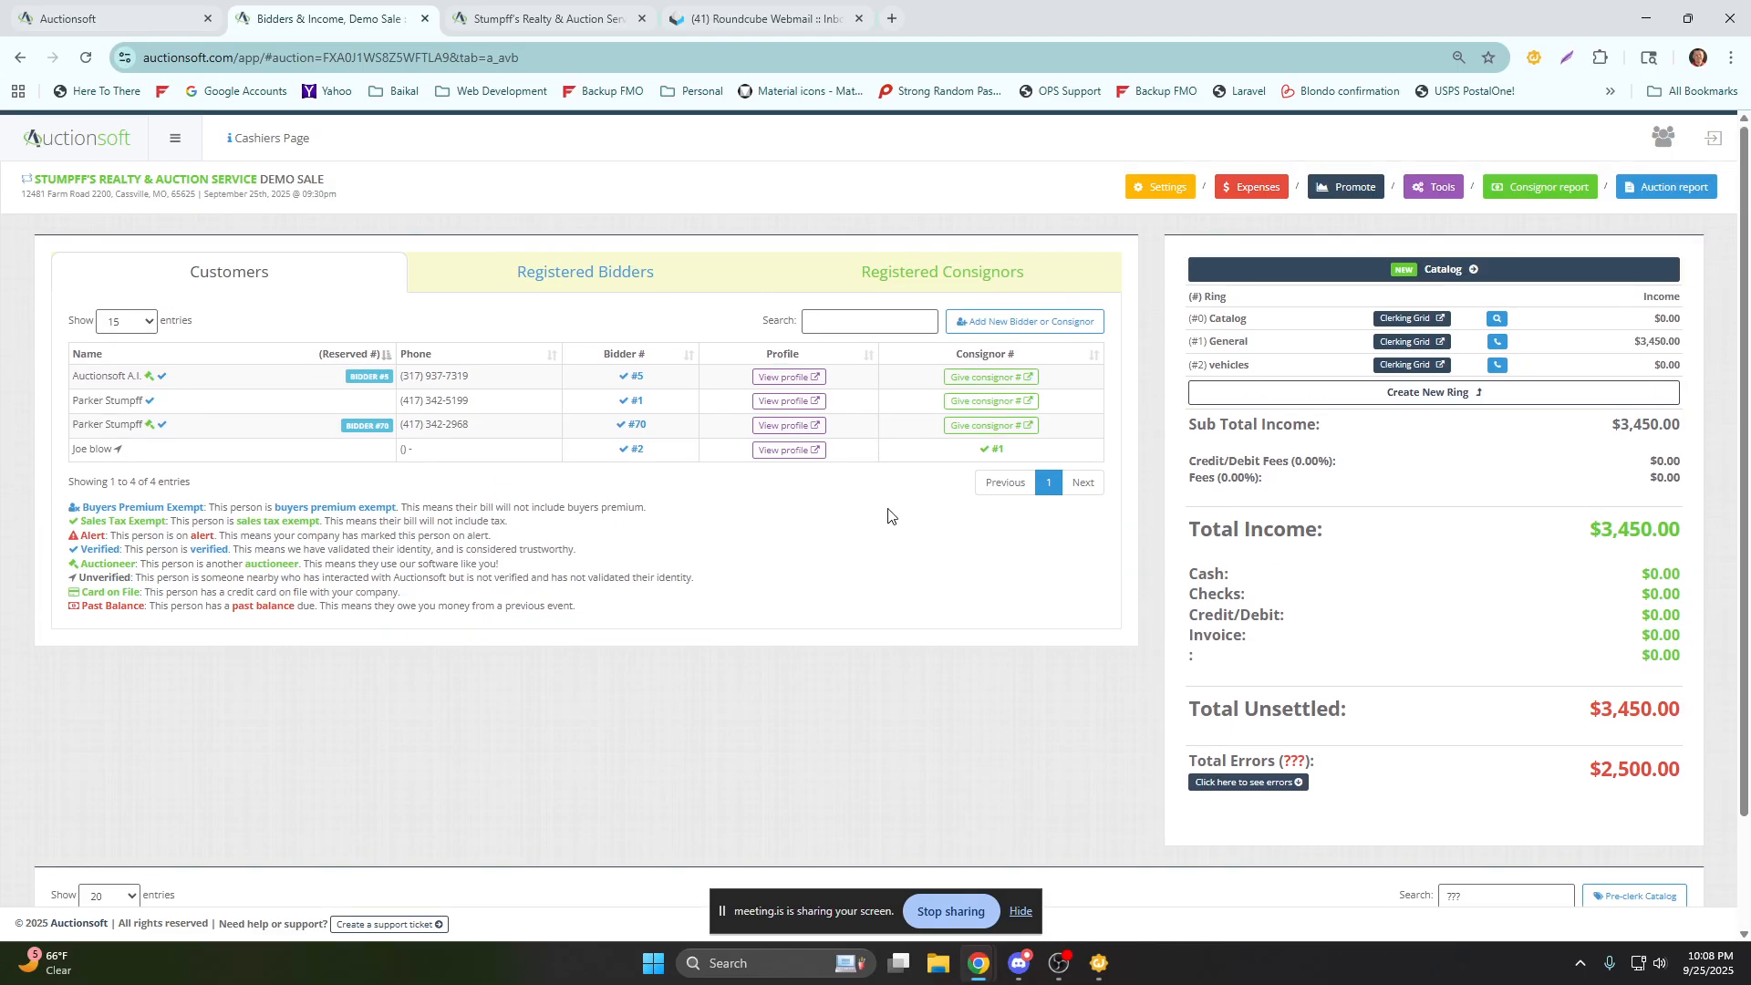
In the General ring's clerking grid, clerk "sample with wrong bid" for consignor 1 at 50.00 to bidder 13 with quantity 1.
left_click(549, 26)
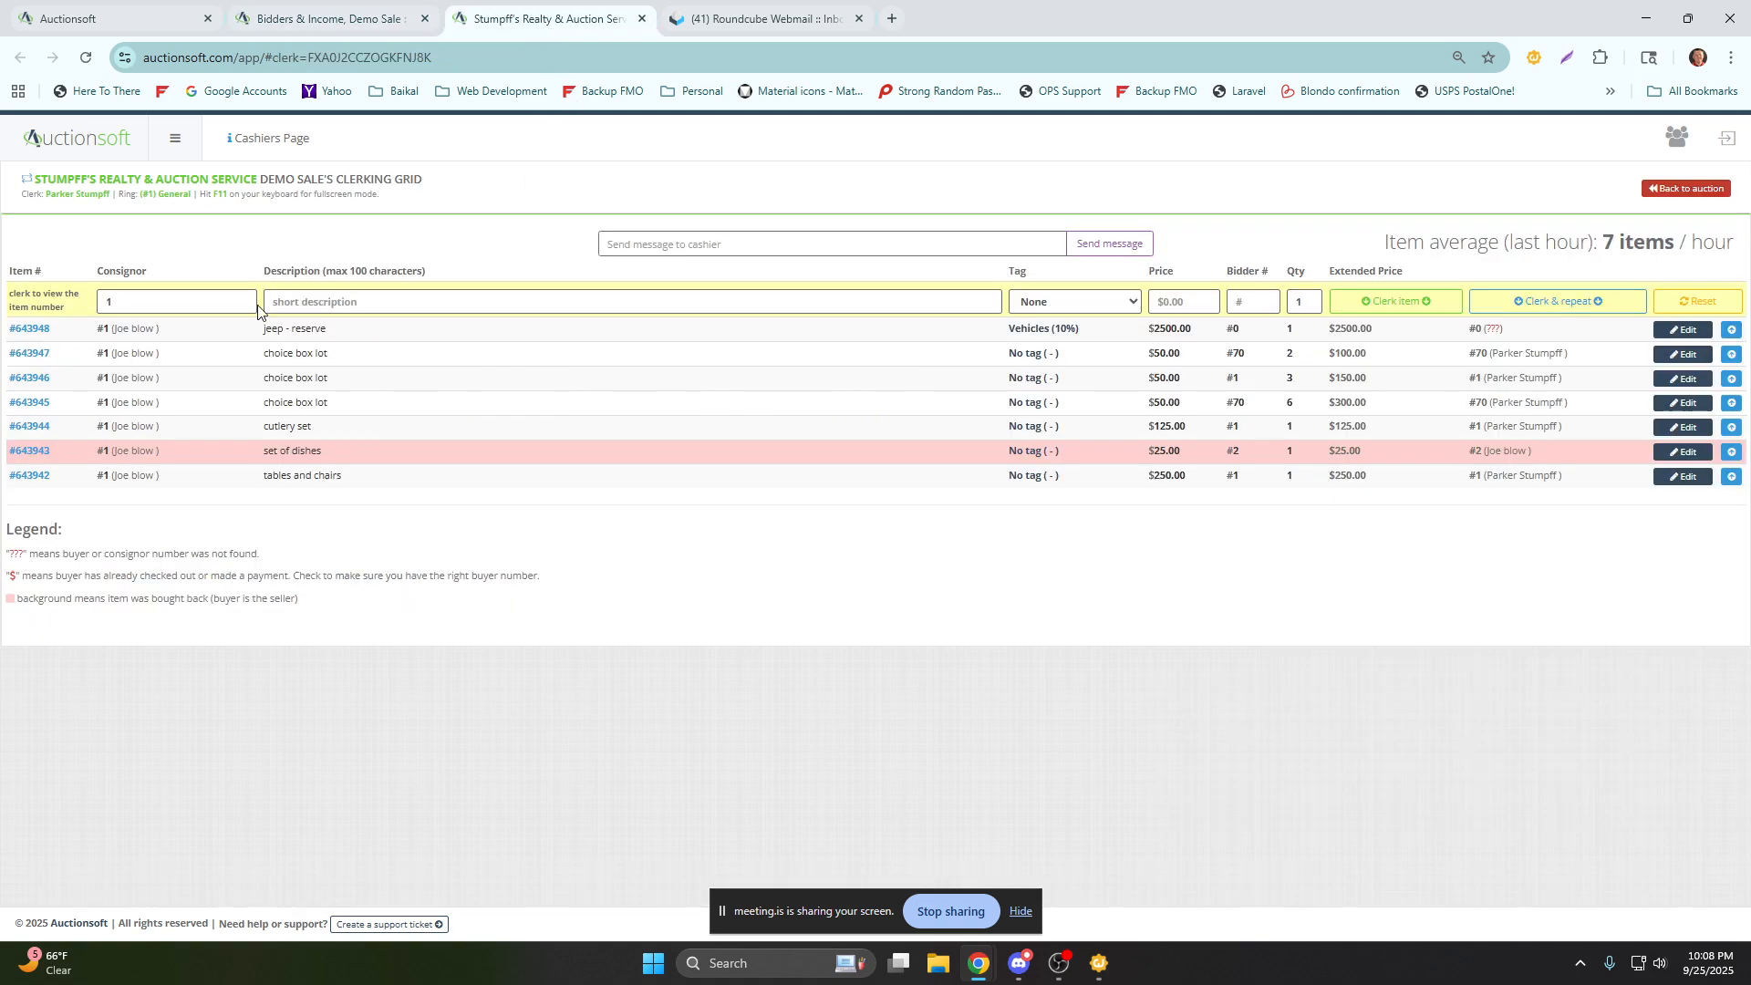
left_click(293, 298)
type("sampl")
type("e with wrong")
type(" bid")
type("50.00")
type("13")
key("Tab")
key("Tab")
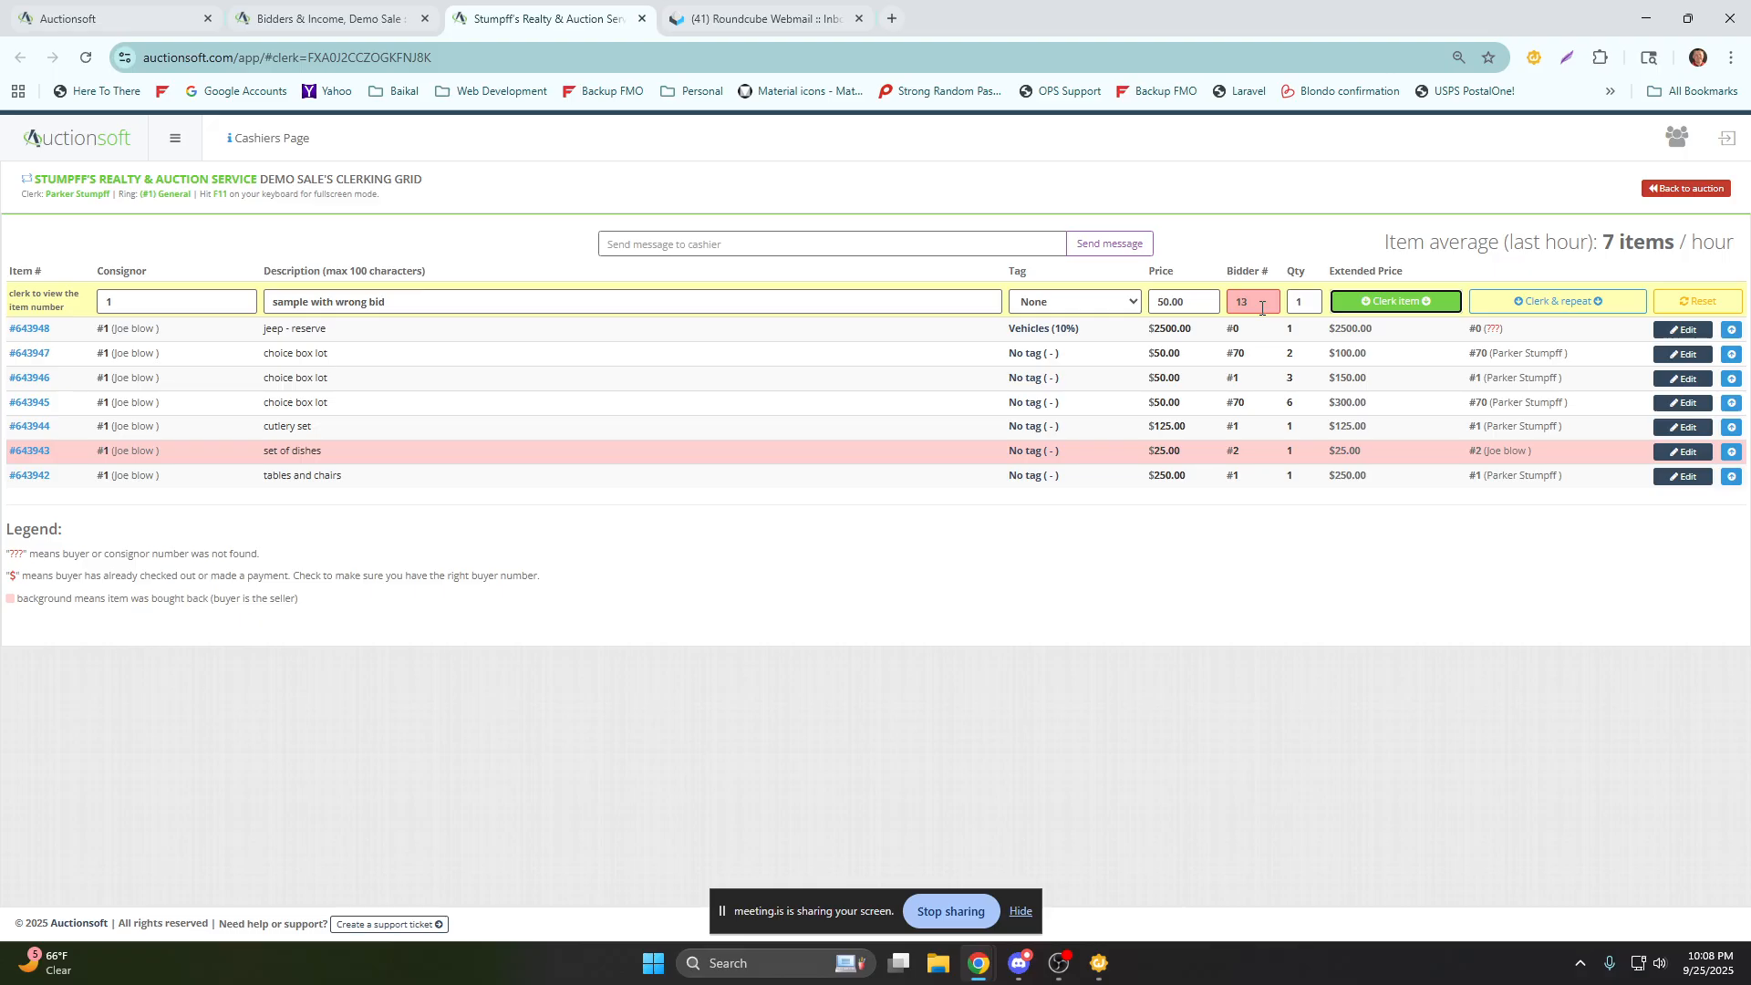
left_click(1387, 303)
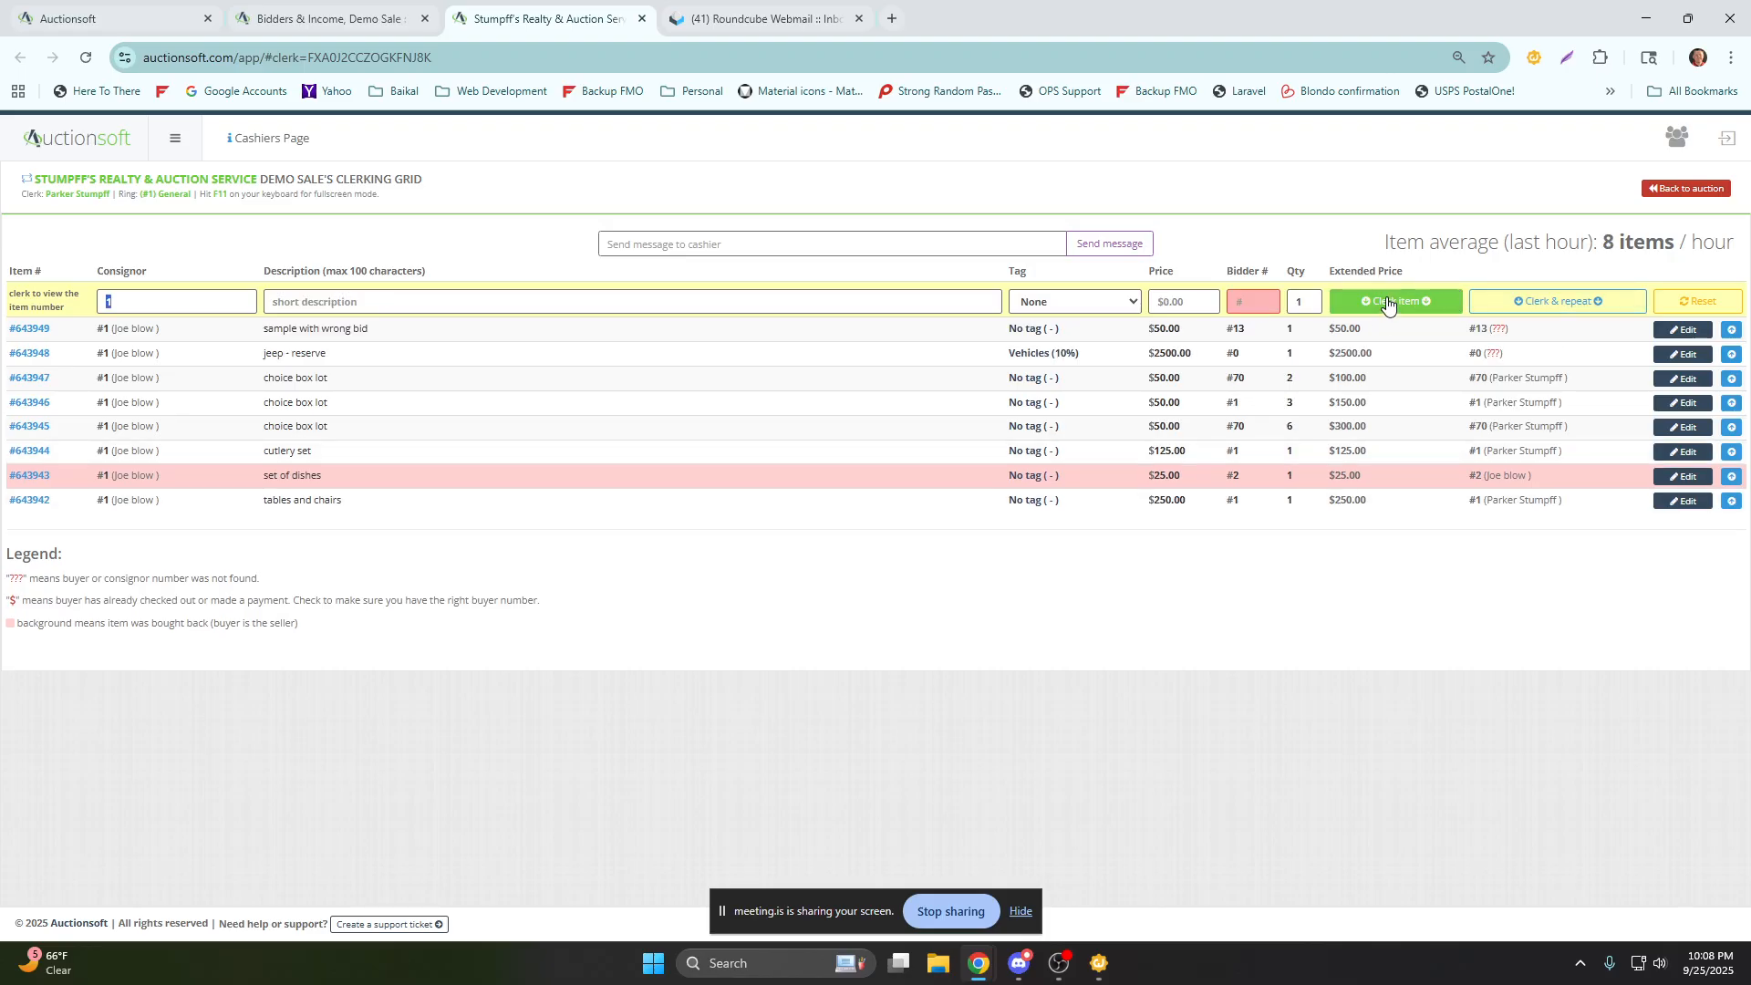
Return to the Demo Sale's auction page and clear the ??? search filter from the item list.
left_click(321, 20)
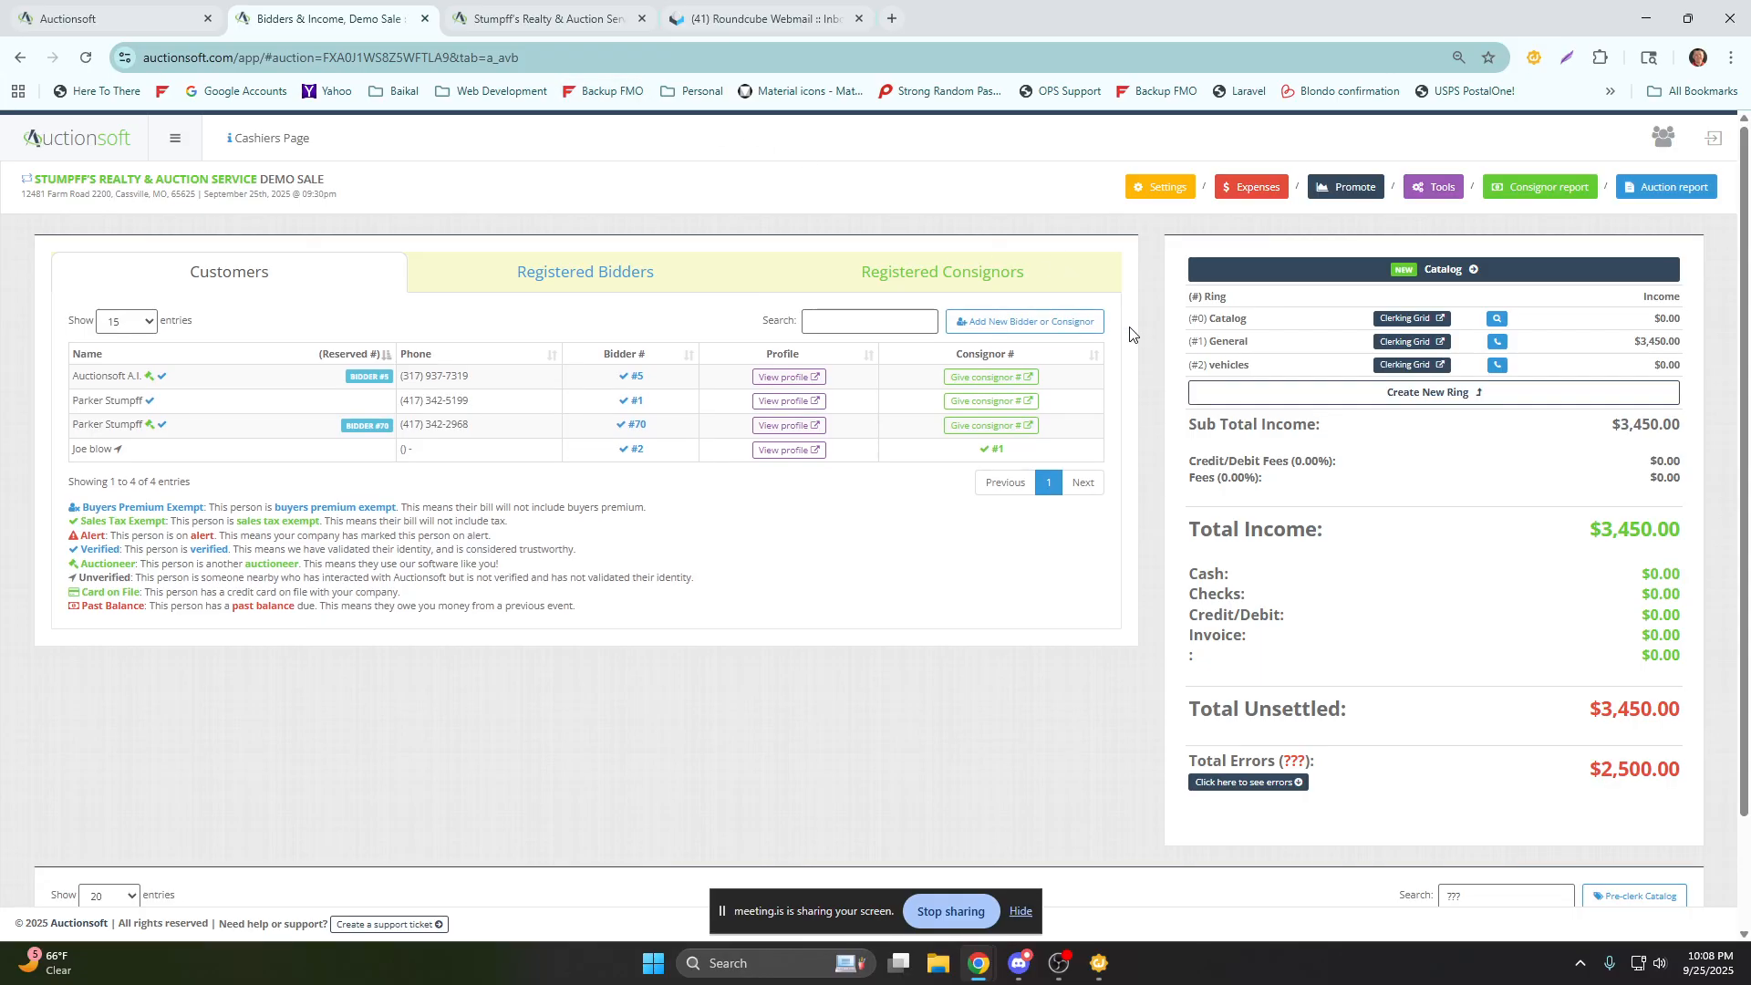
scroll(1177, 375, "down", 2)
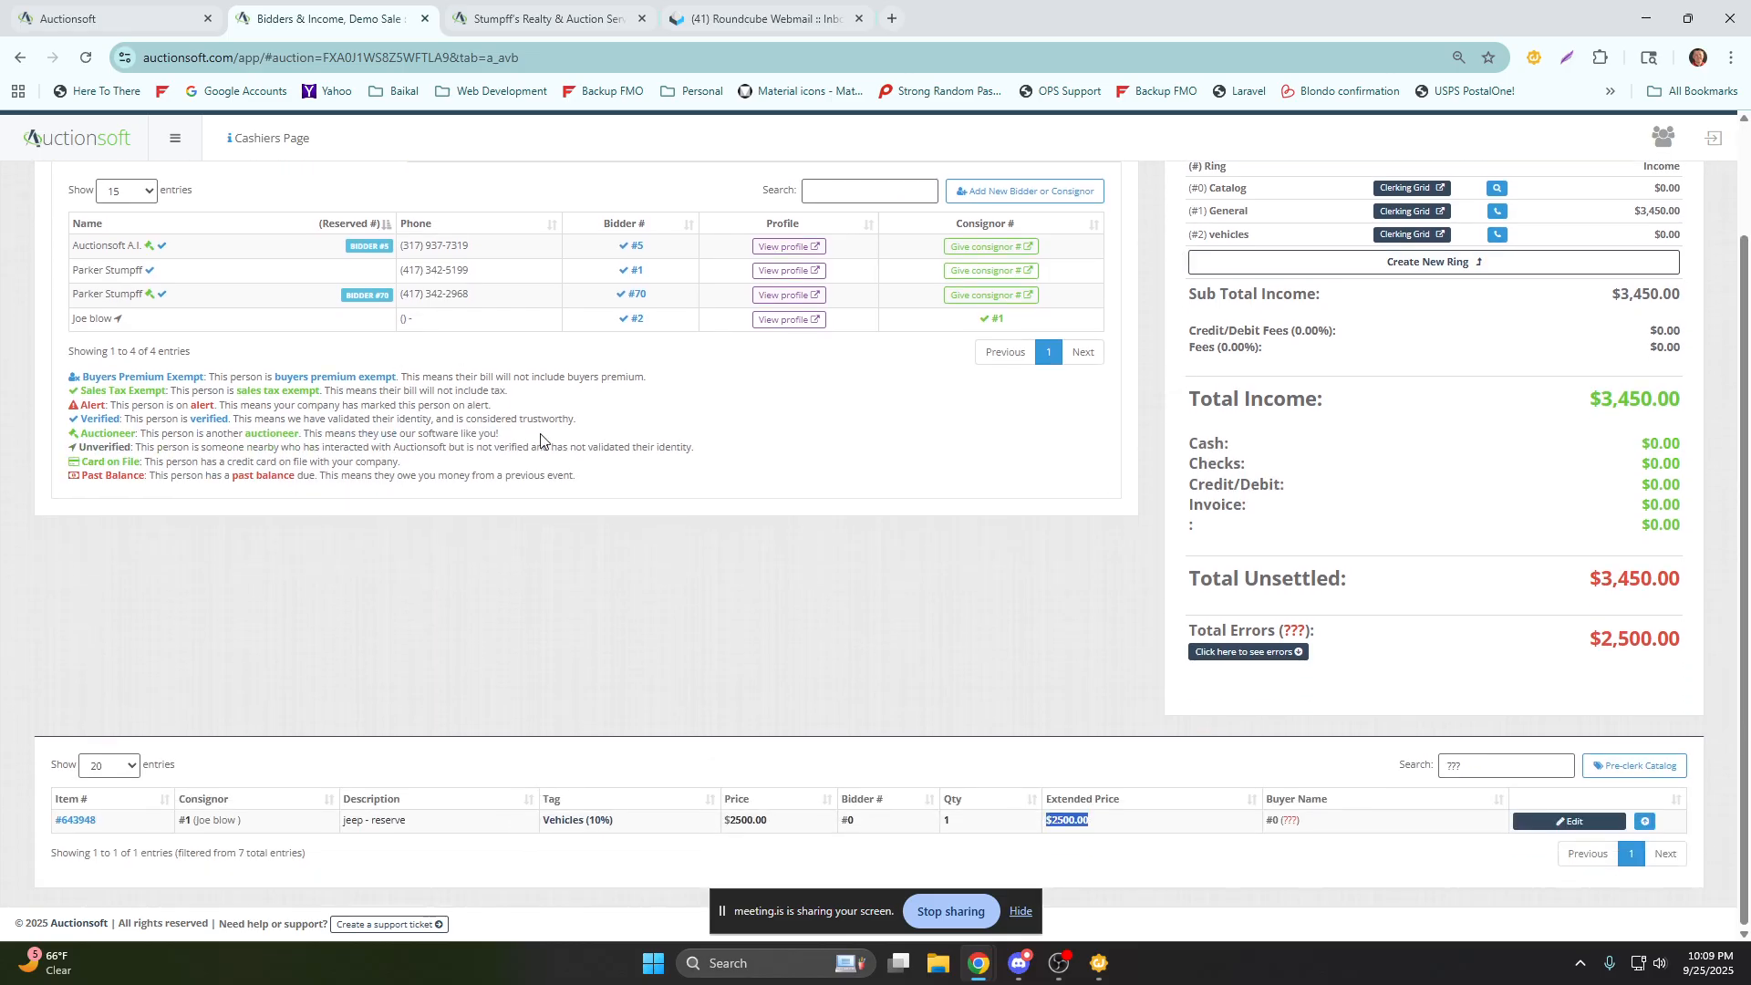
left_click(1399, 772)
key("BackSpace")
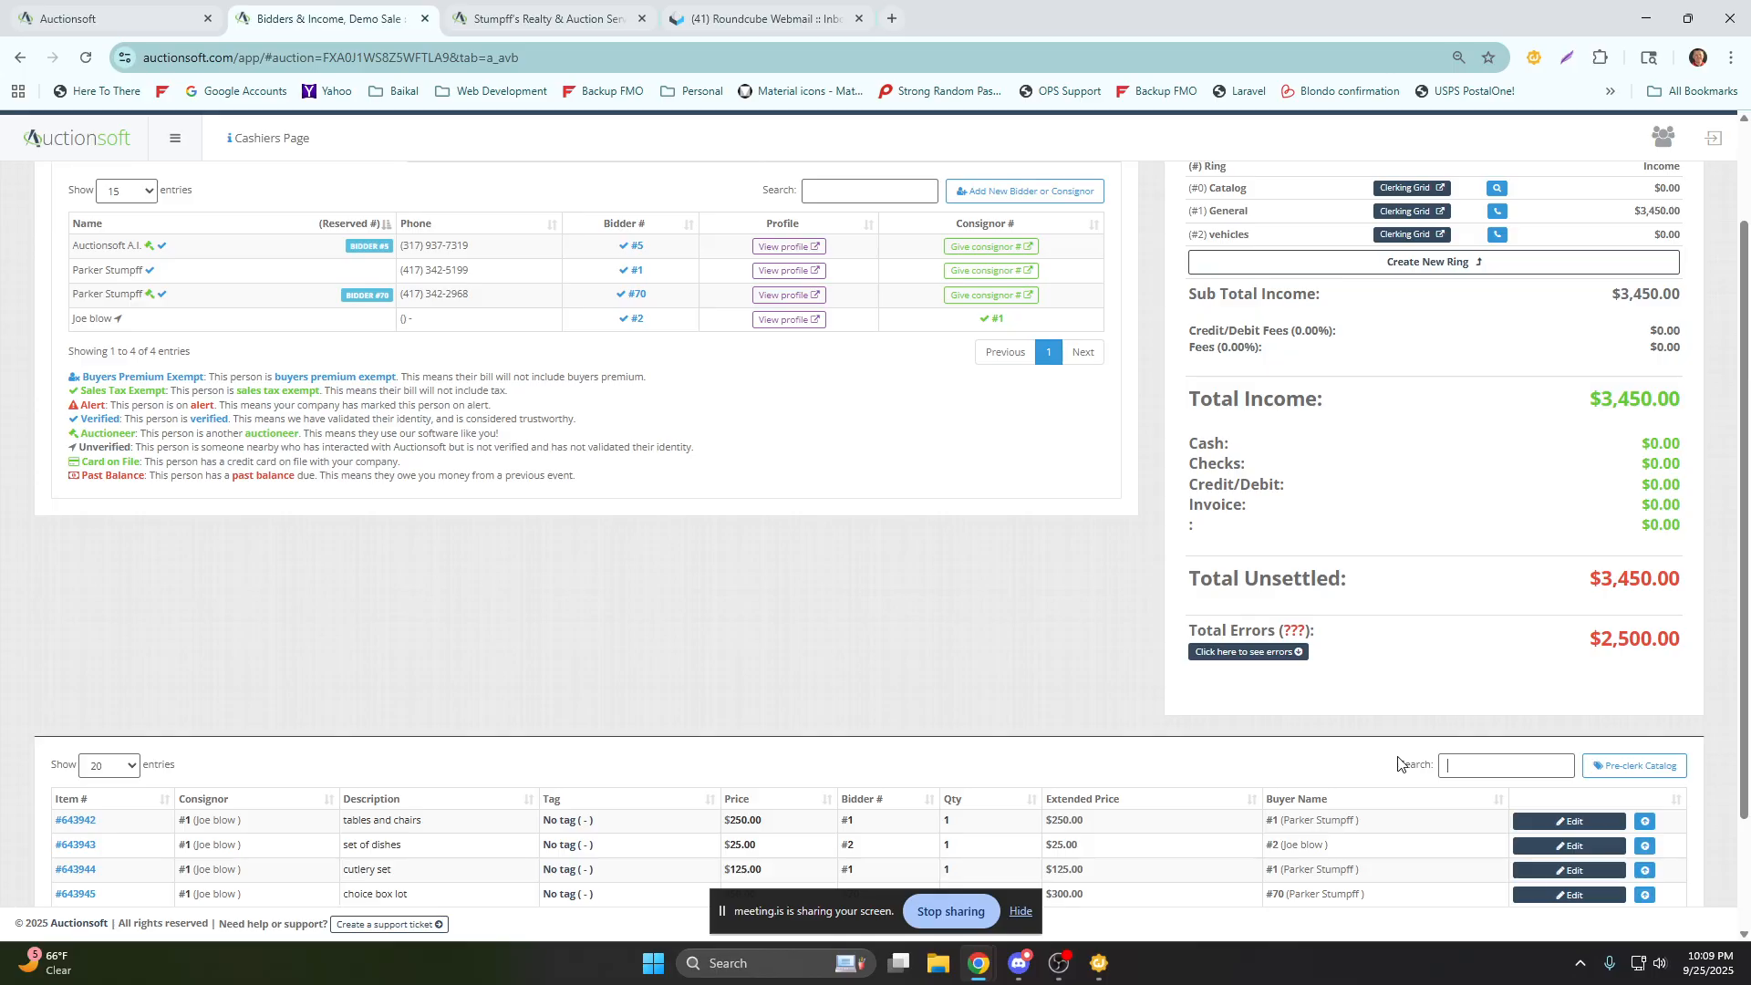
scroll(797, 543, "down", 2)
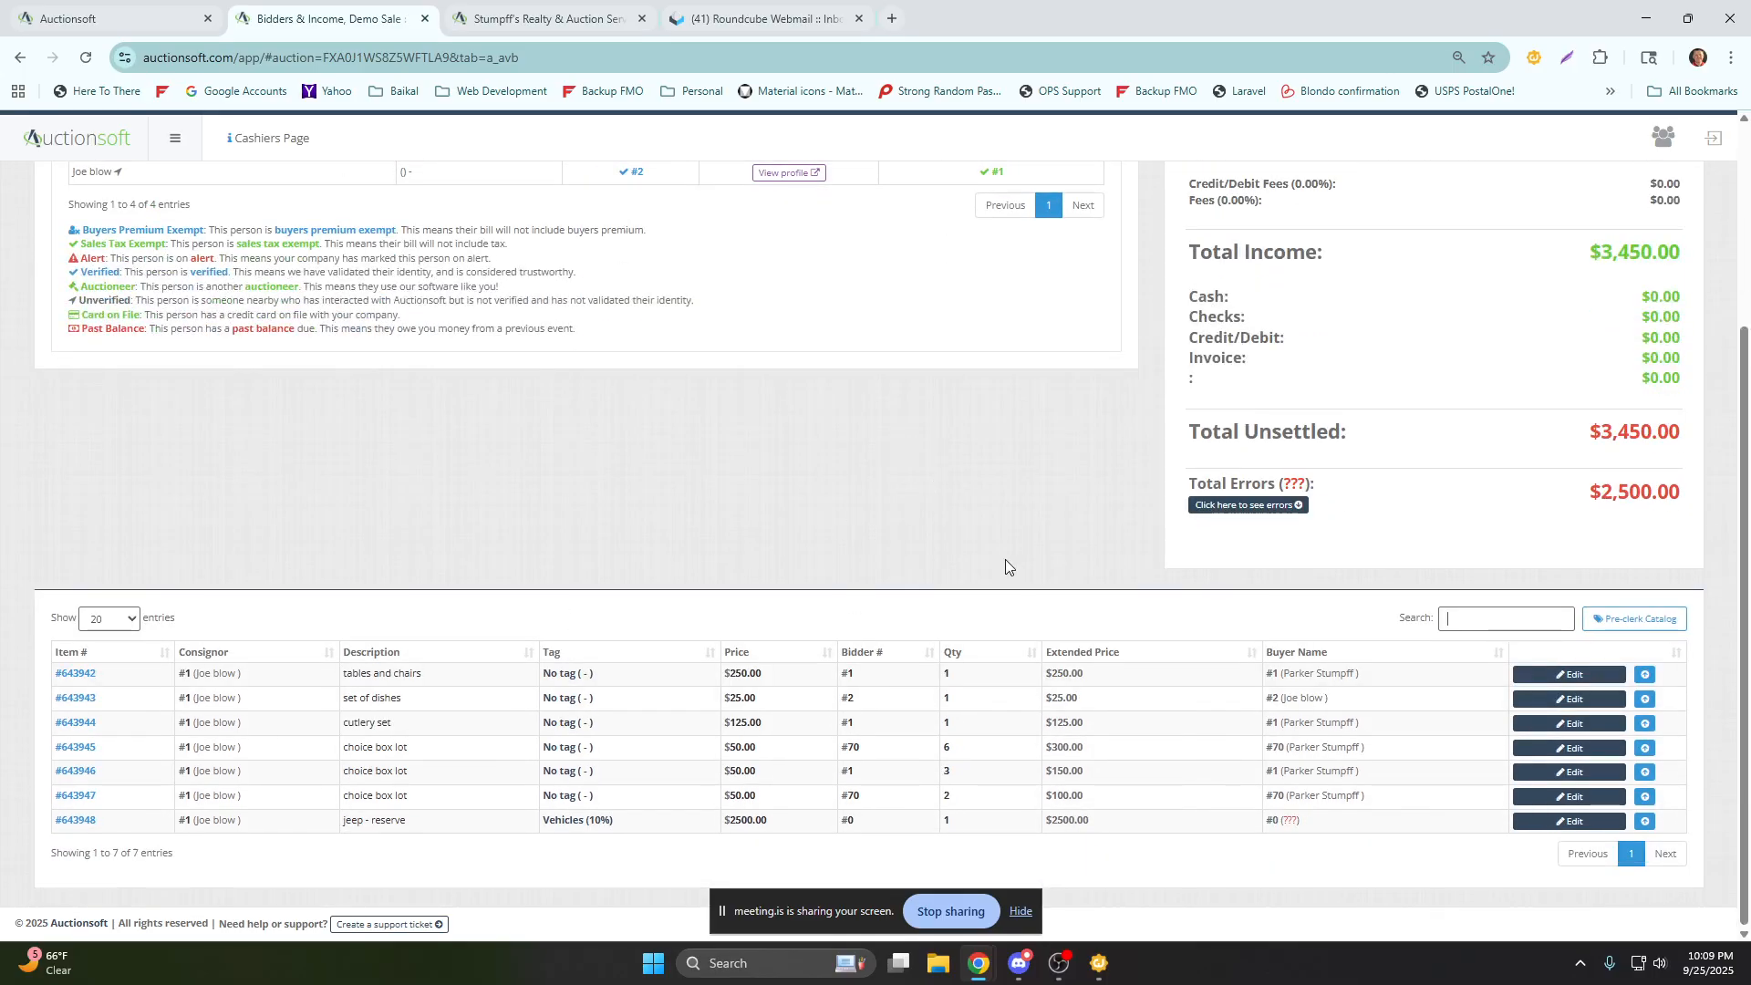
Change the price of the tables and chairs item to 225.00 in the sale's item list.
left_click(1555, 679)
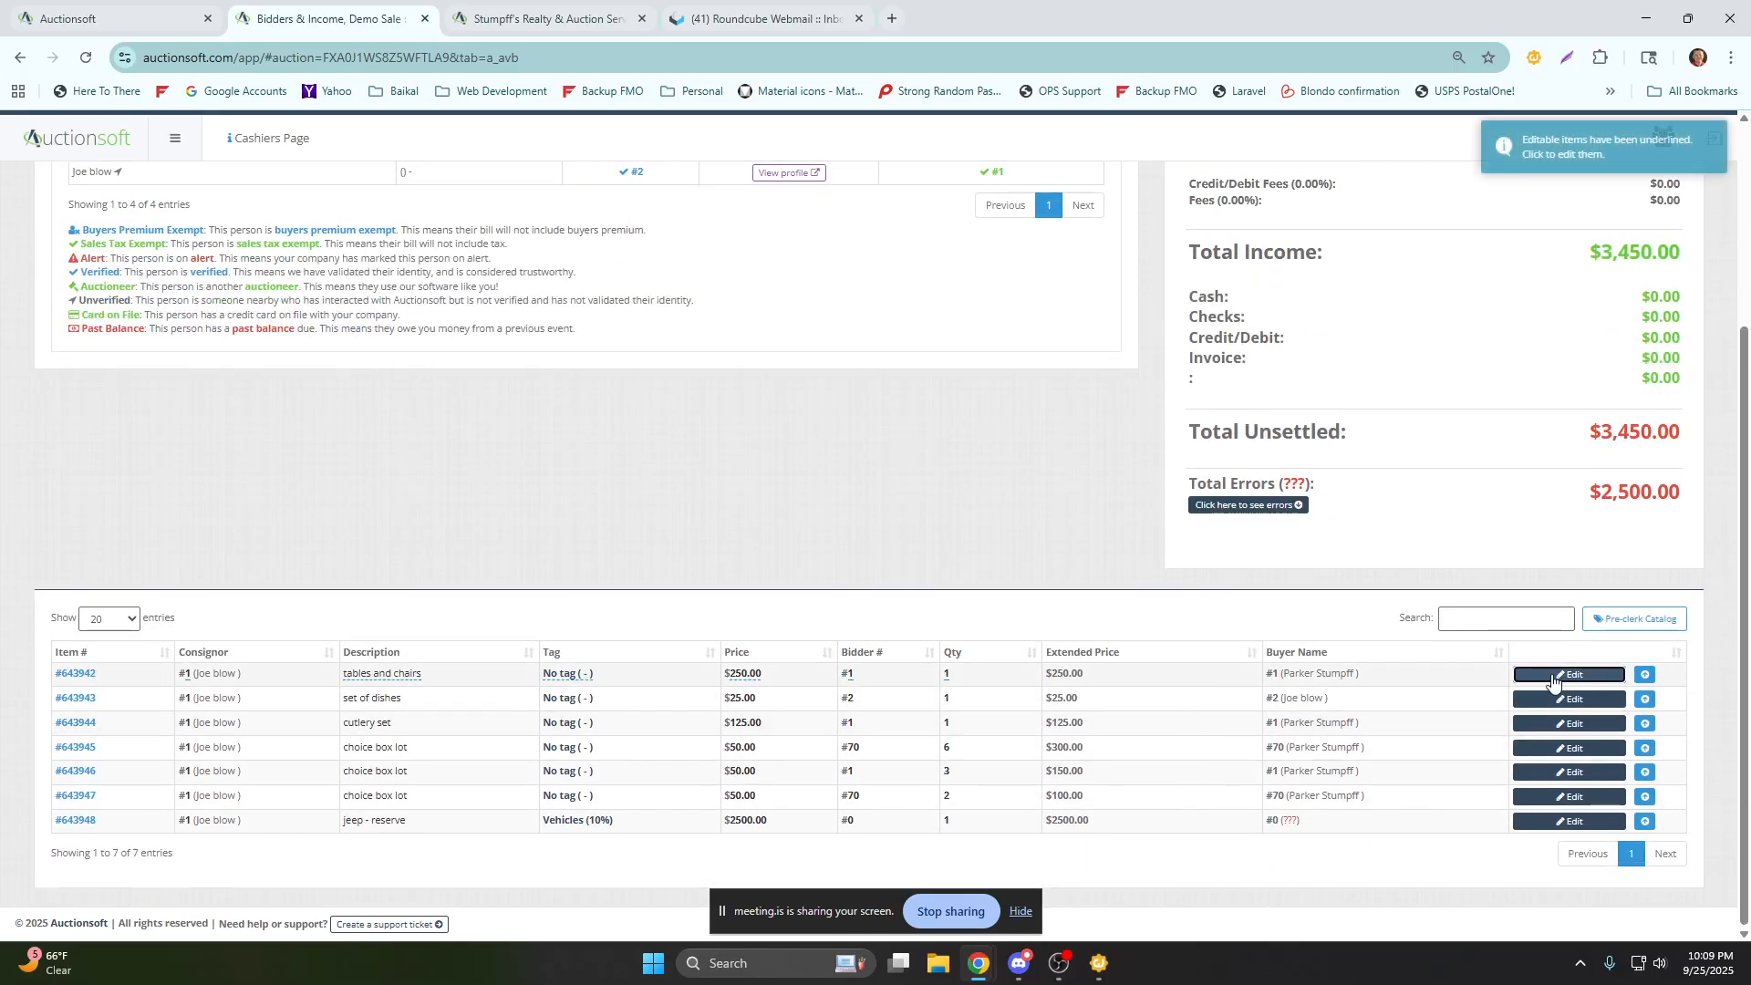
left_click(737, 677)
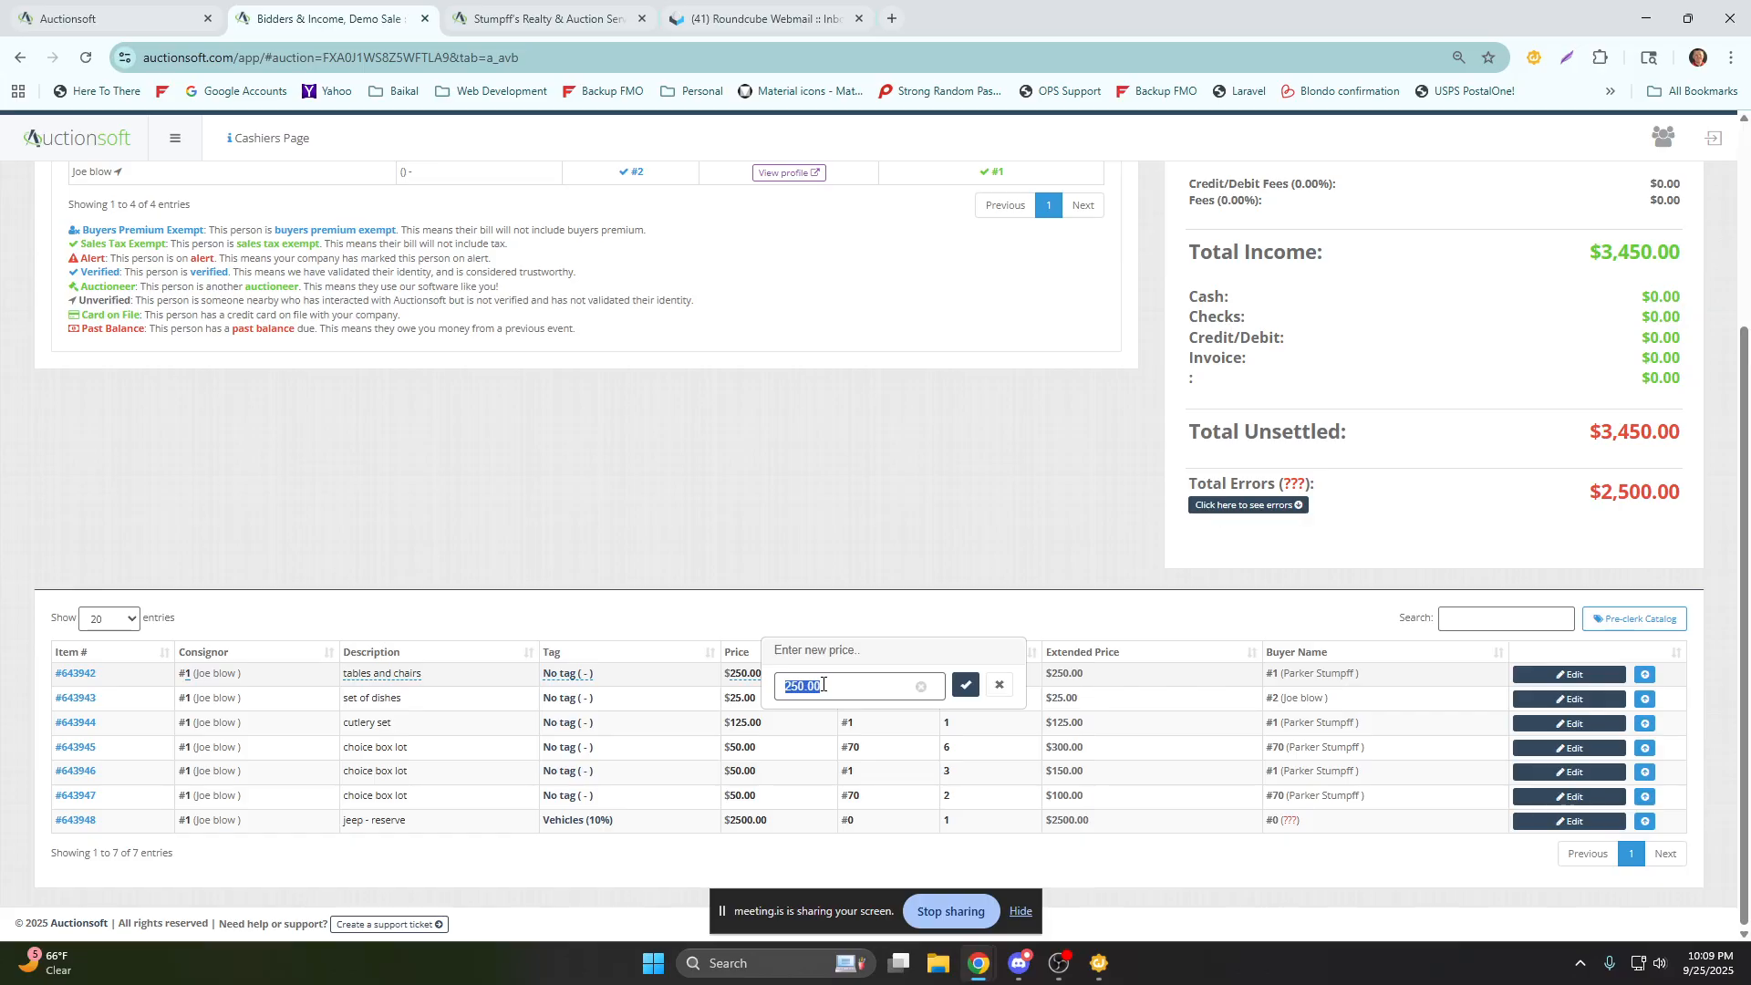
type("225.00")
left_click(966, 686)
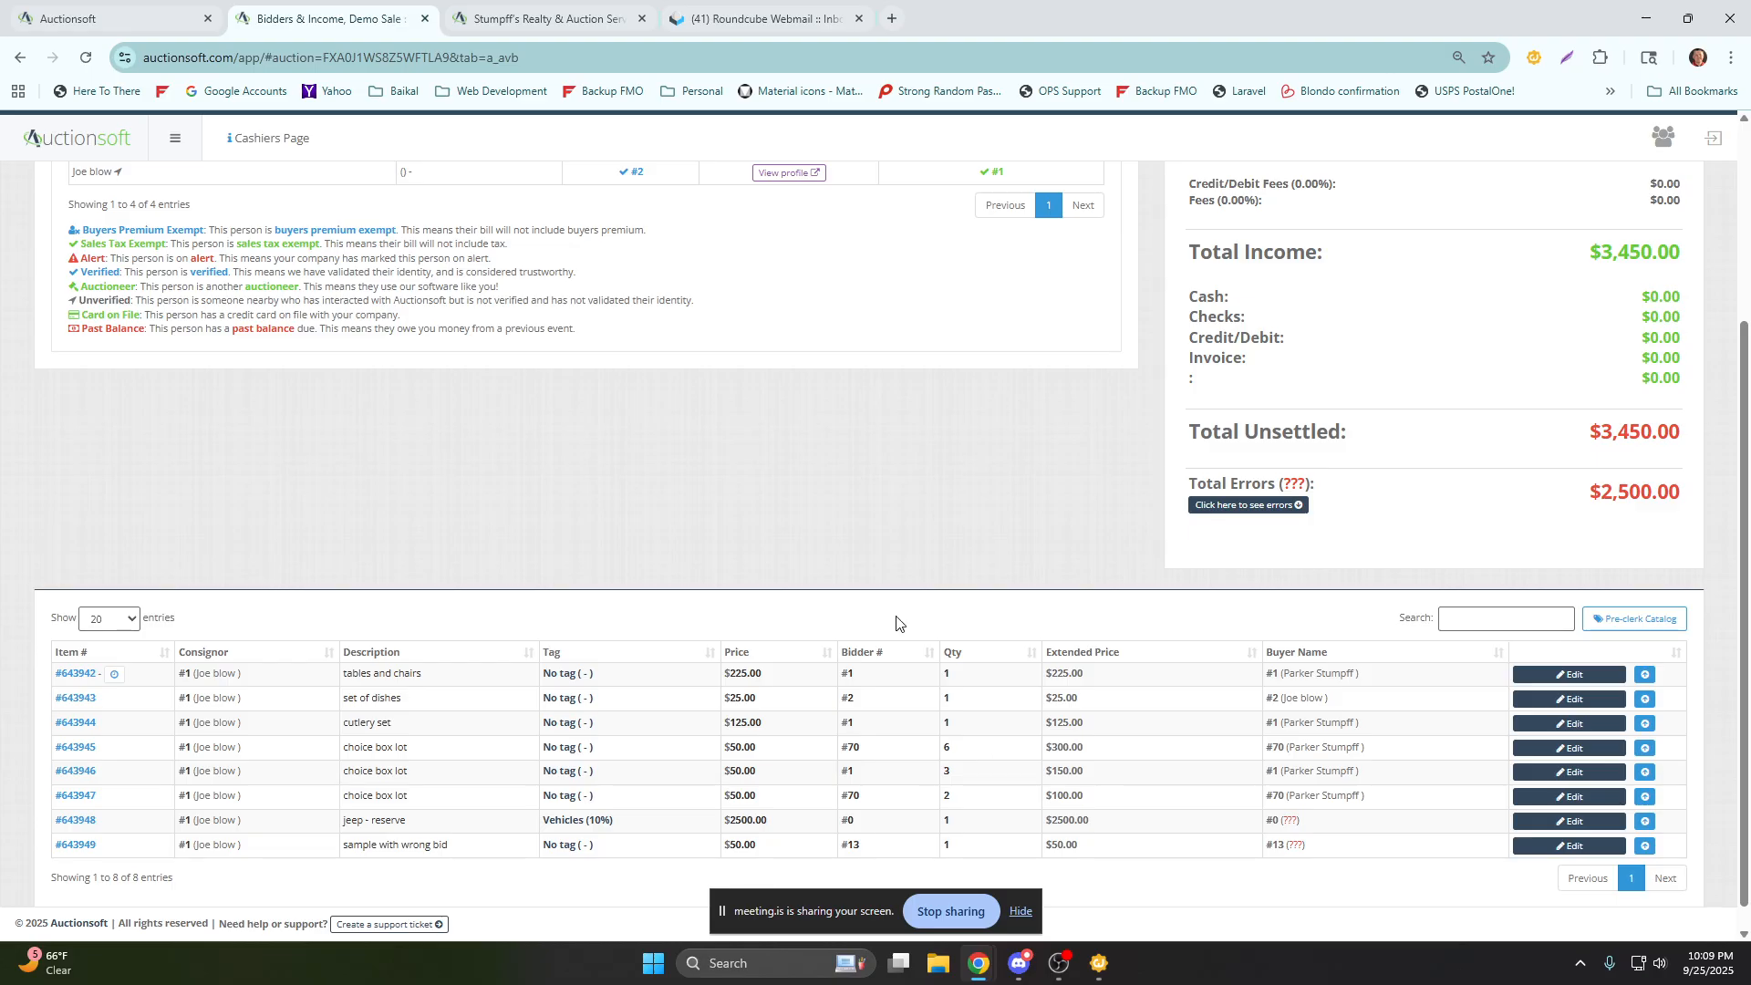
Check out registered bidder 2 with a cash payment of 100 tendered, and finalize and save the payment.
scroll(1109, 546, "up", 3)
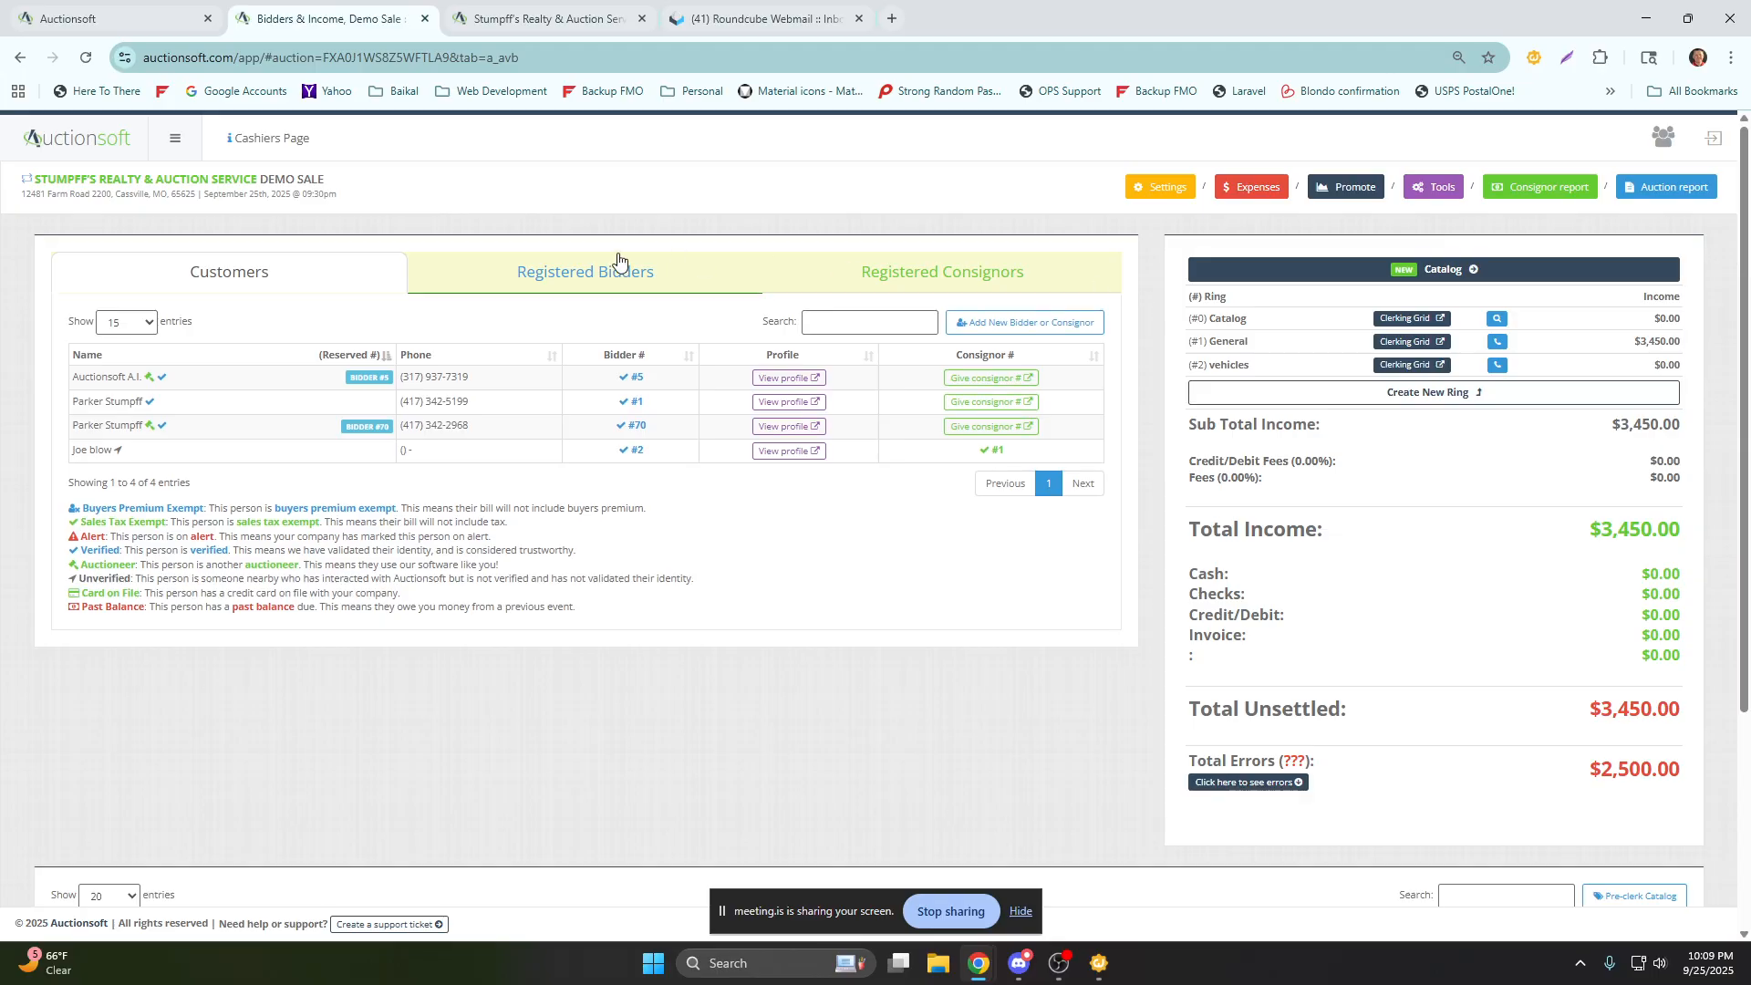
left_click(582, 280)
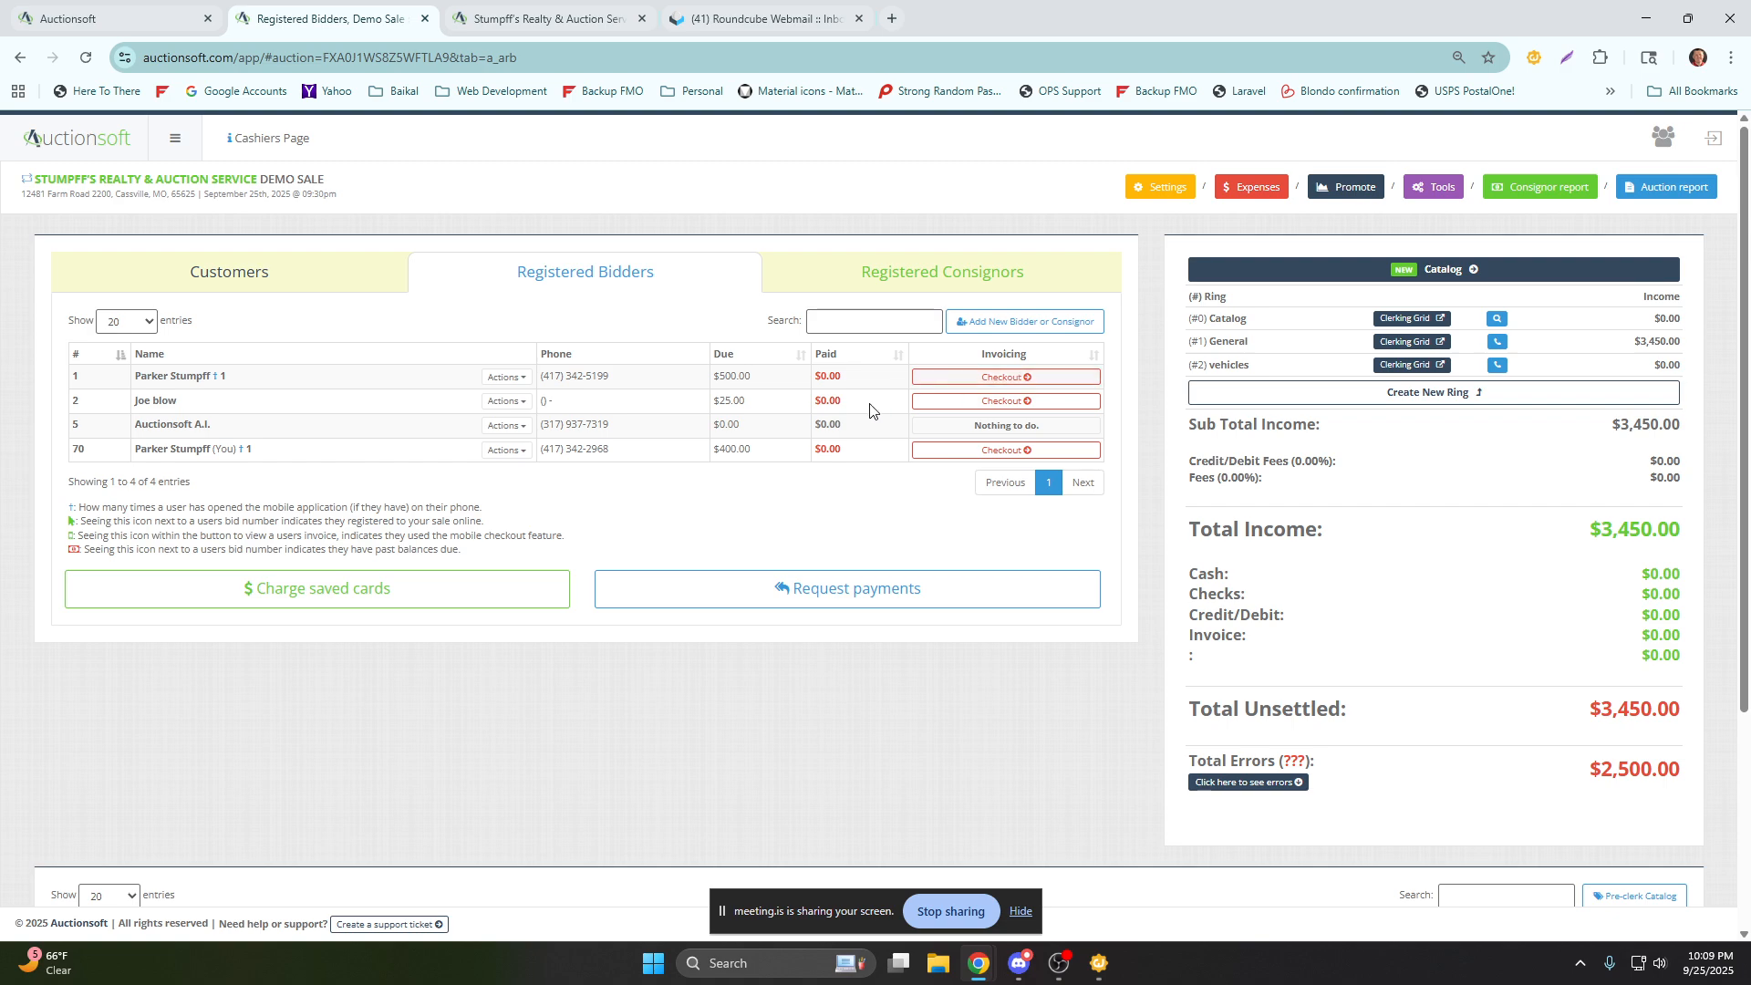
left_click(954, 410)
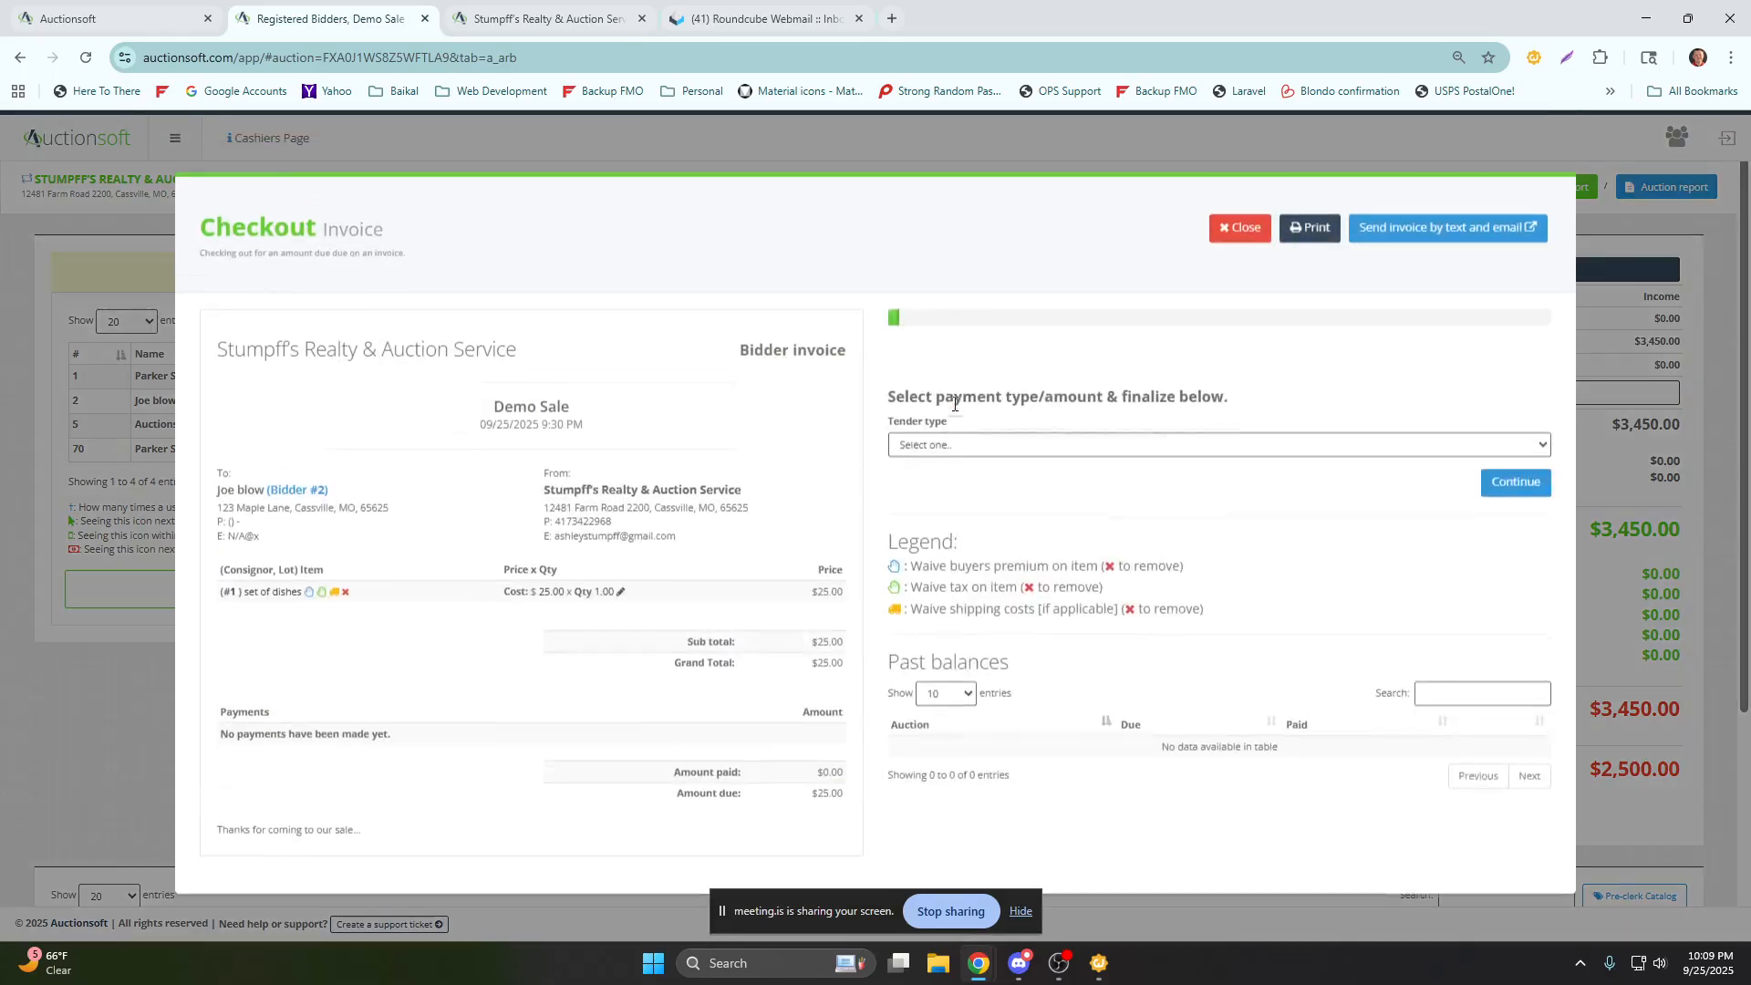
left_click(903, 452)
left_click(908, 495)
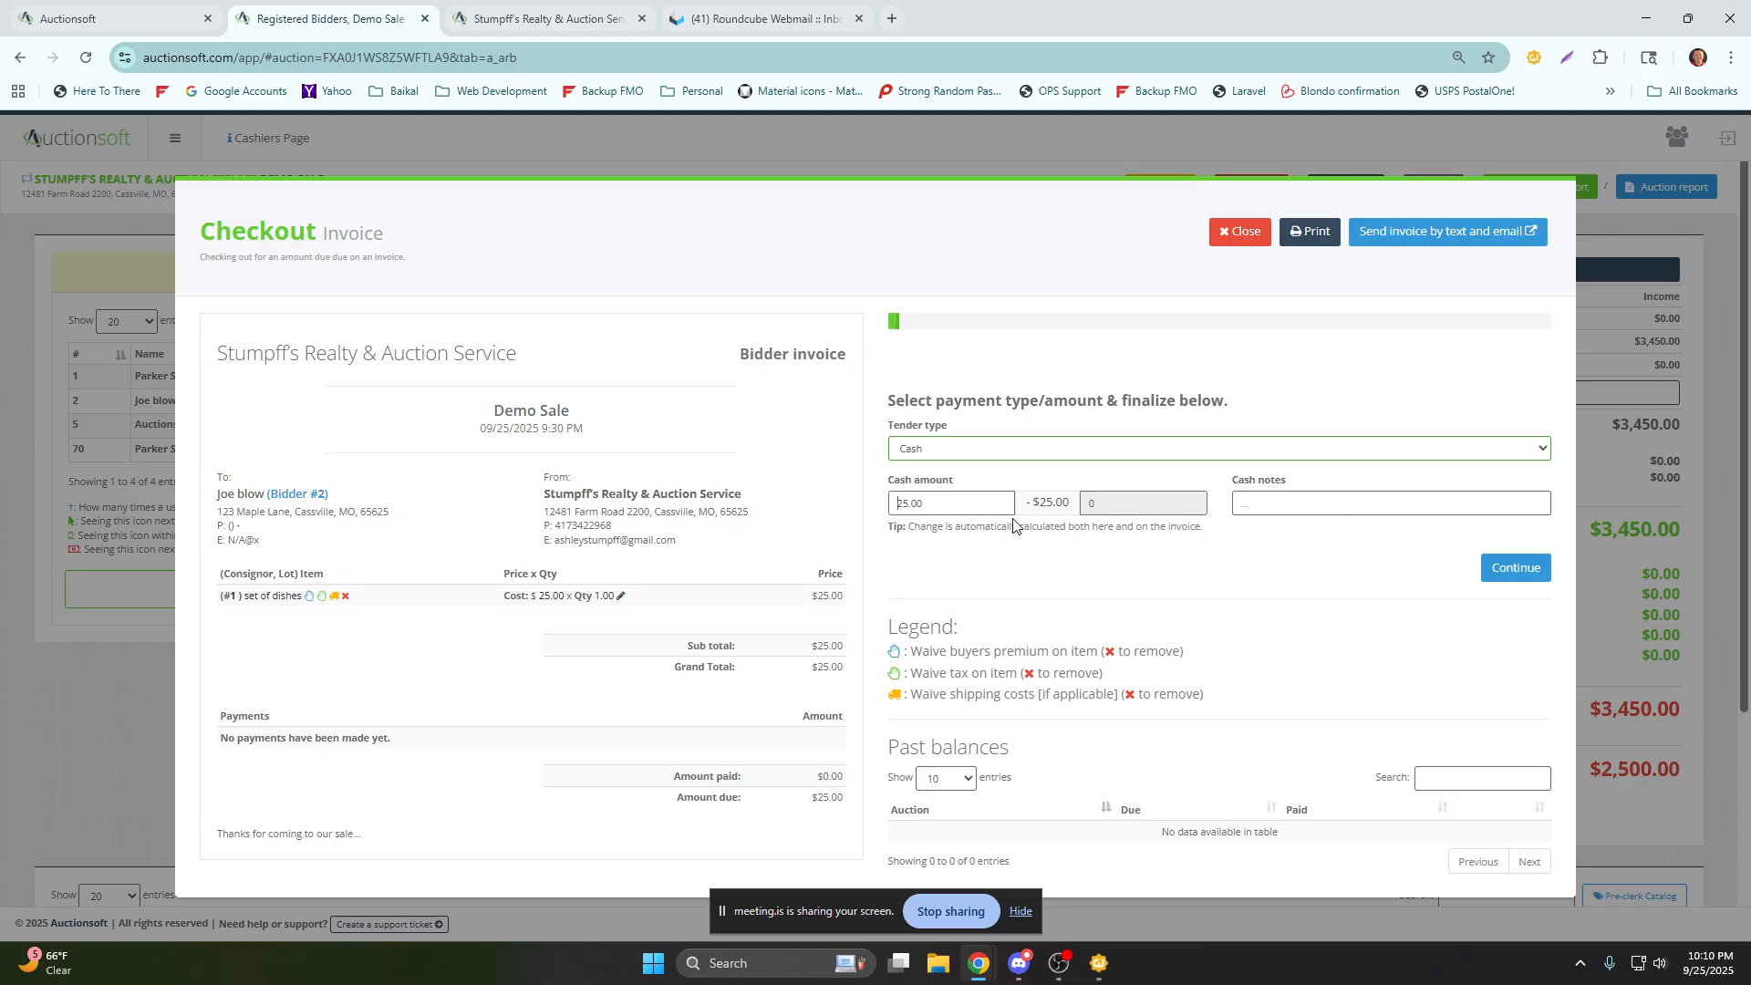
double_click(935, 499)
type("100")
left_click(1528, 572)
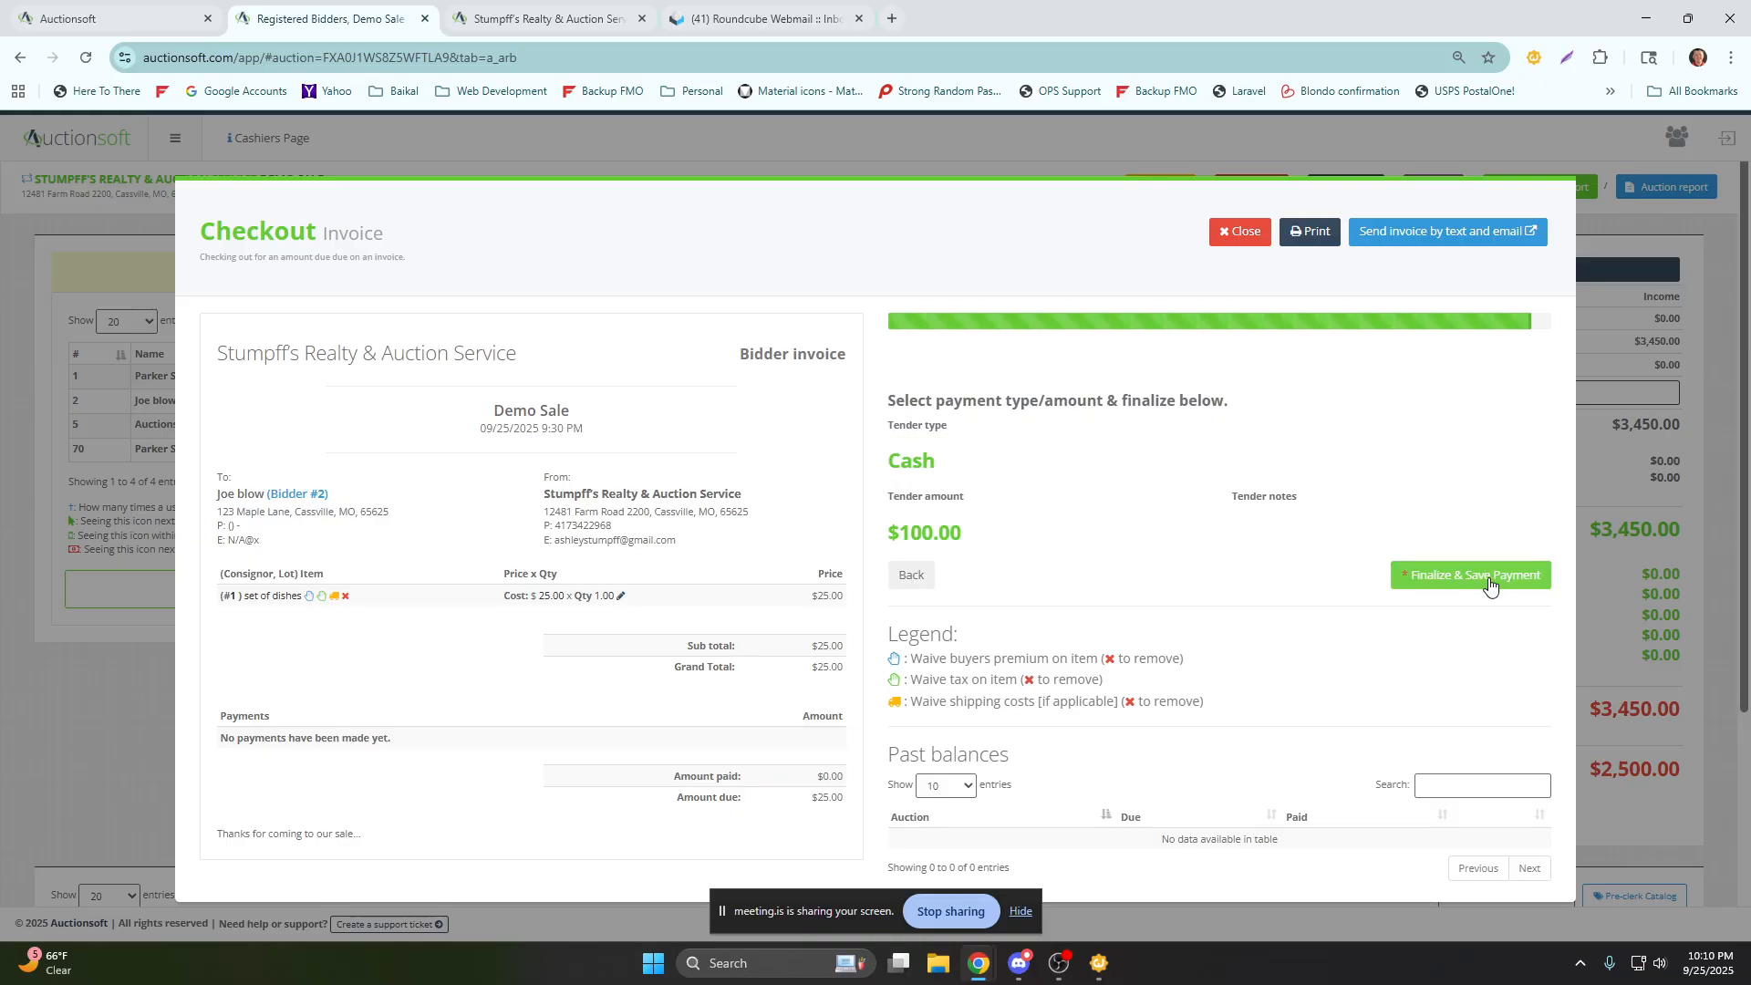
left_click(1490, 582)
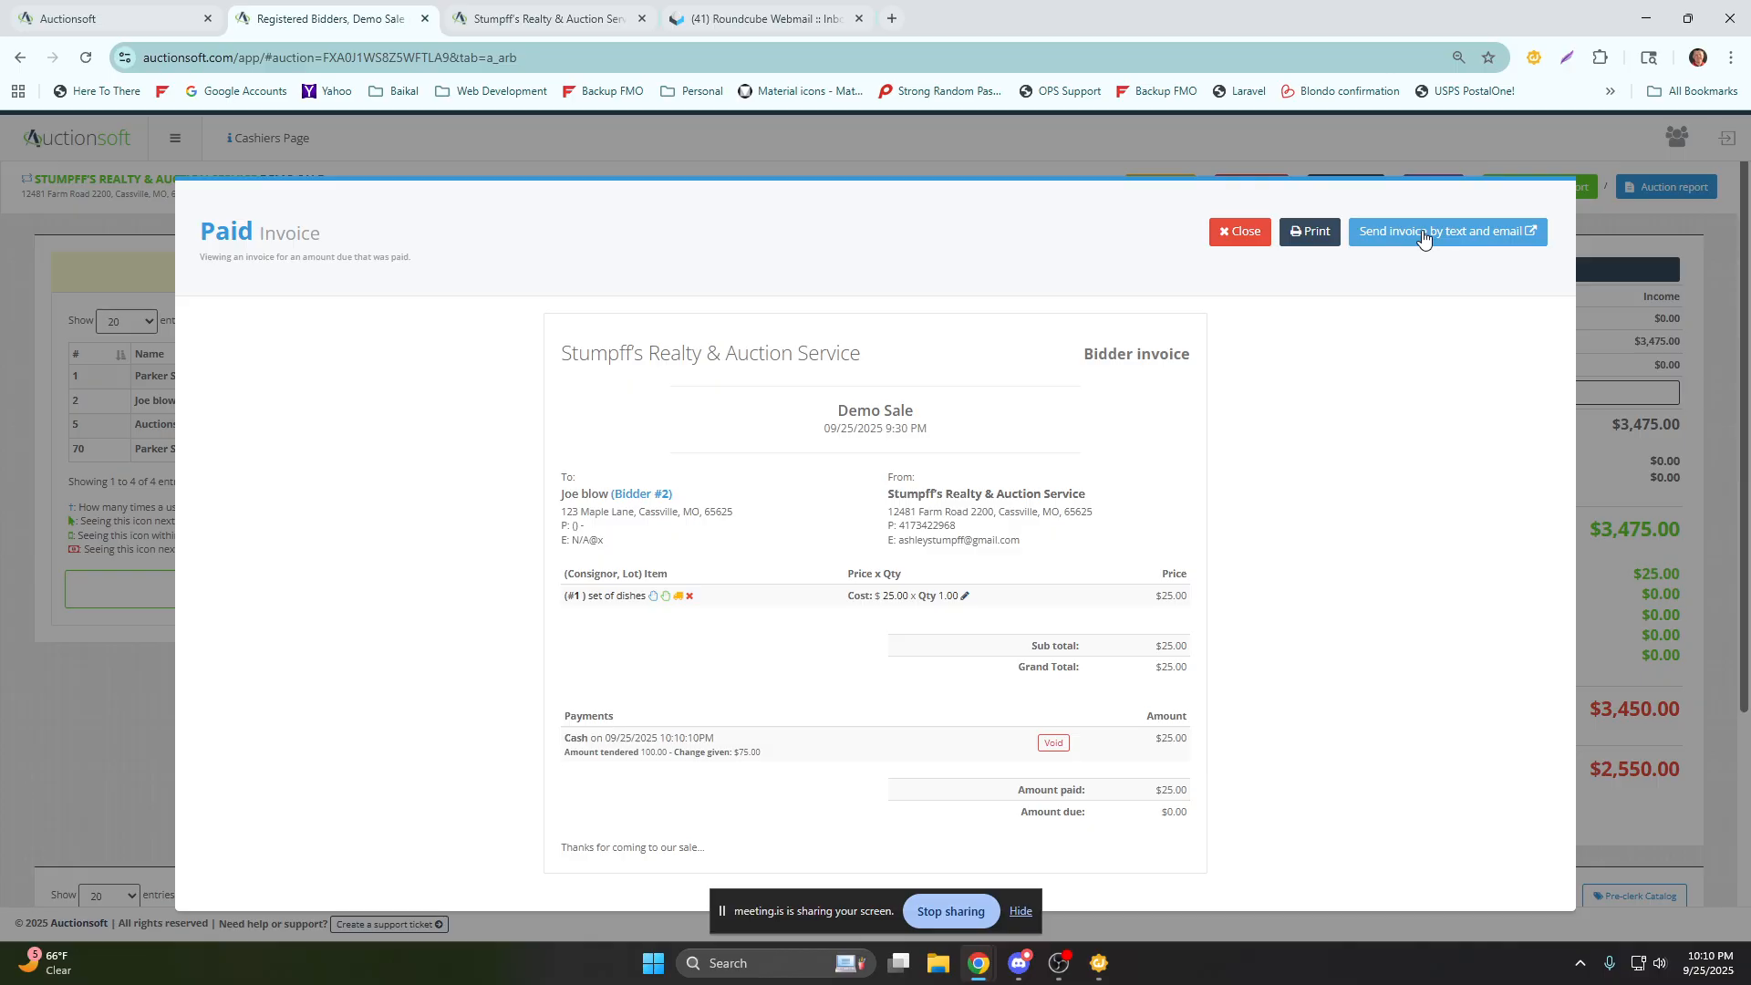
Examine the e-mail line on bidder 2's paid invoice, close the invoice, and examine the bidder's due amount.
left_click_drag(607, 547, 540, 543)
left_click(1320, 244)
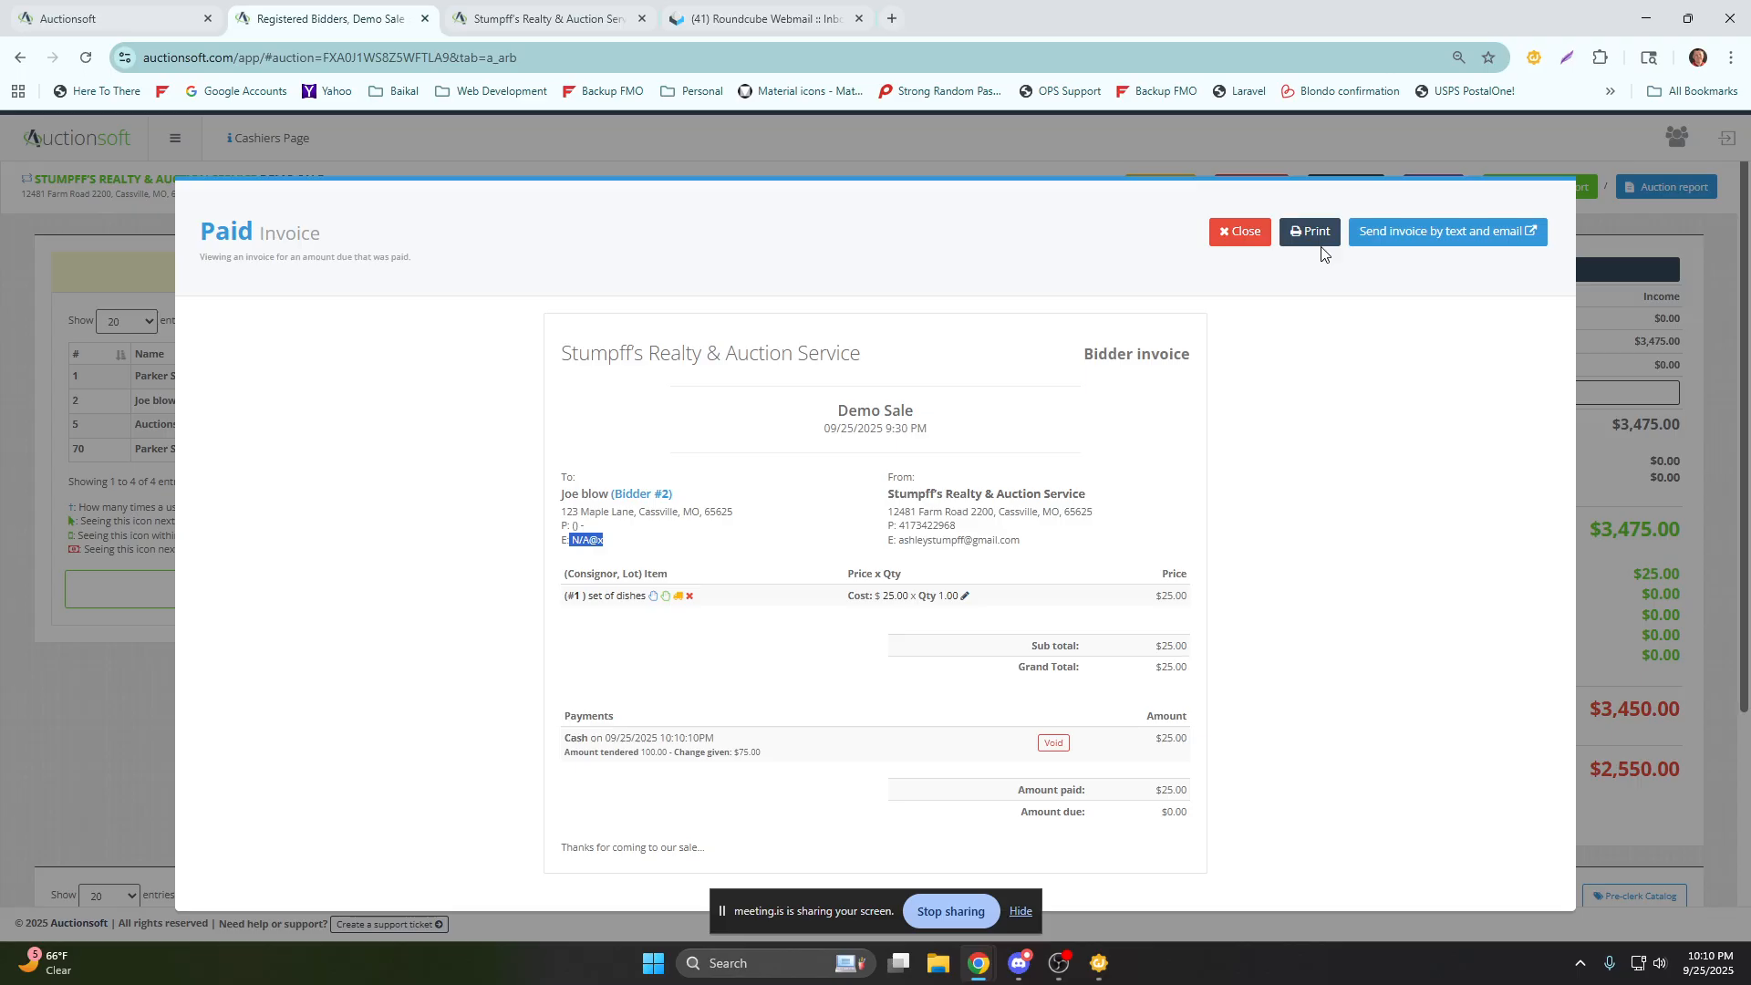
left_click(1237, 239)
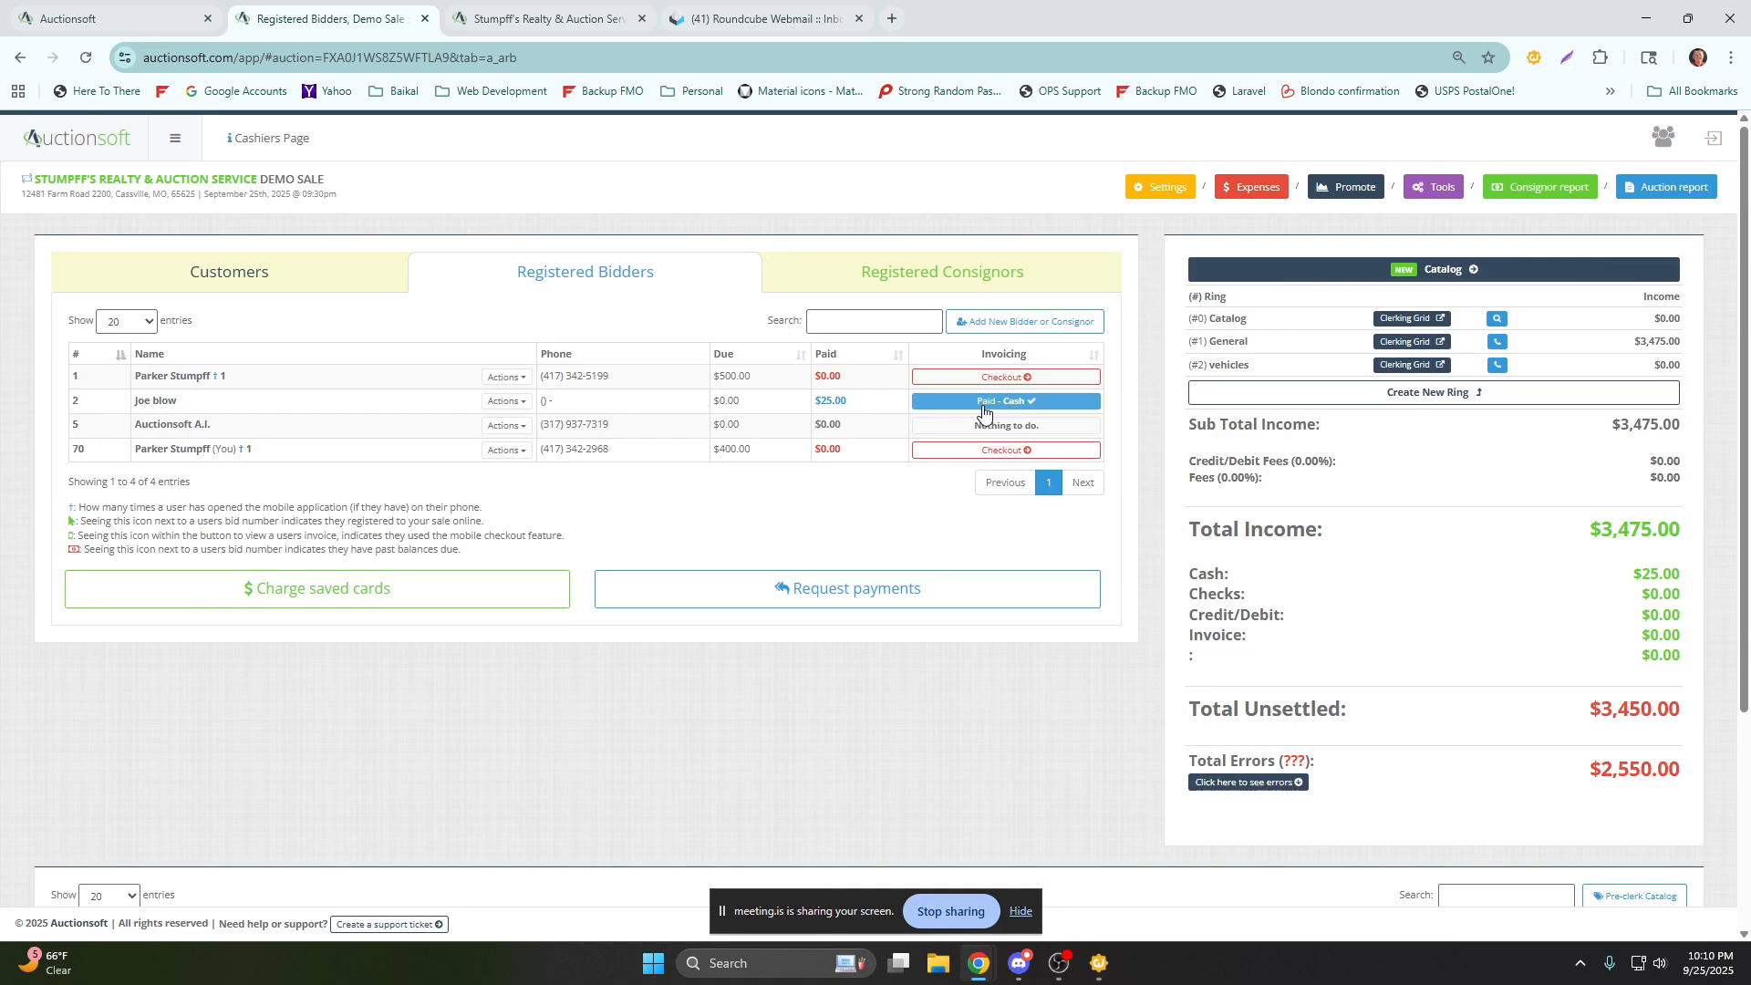
triple_click(736, 410)
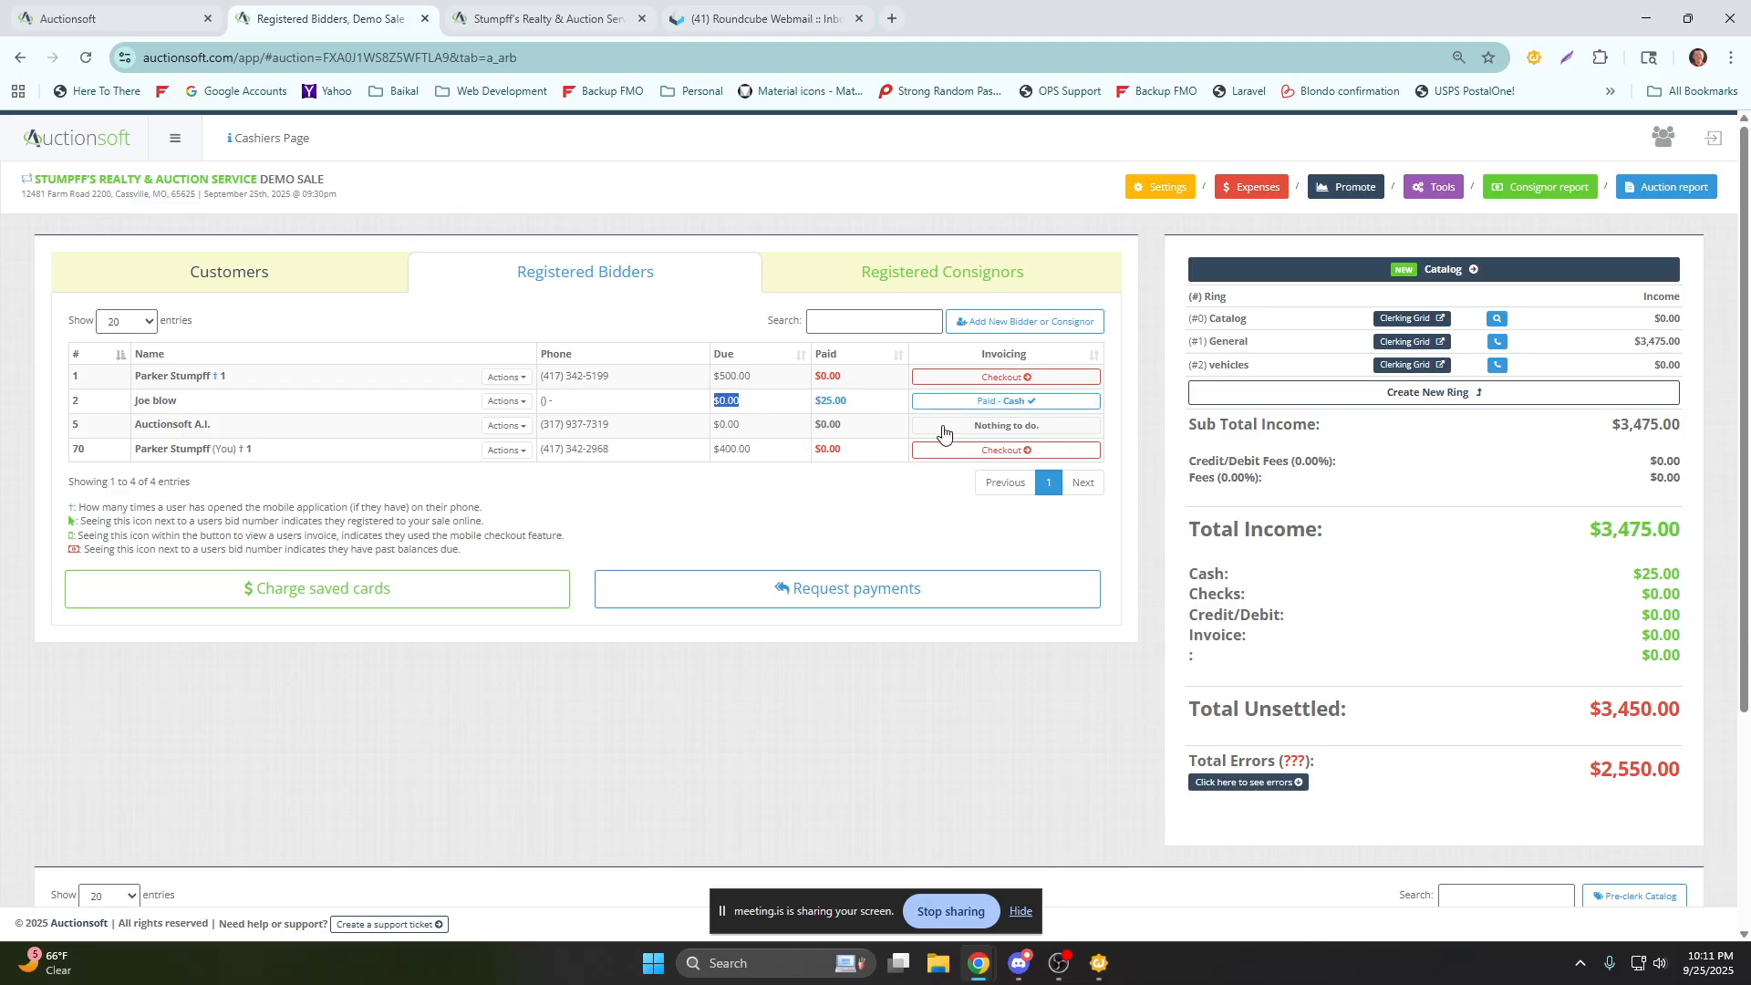
Check out registered bidder 1 by check for 500.00 with check note 548, save the payment, review its record, and close the invoice.
left_click(993, 378)
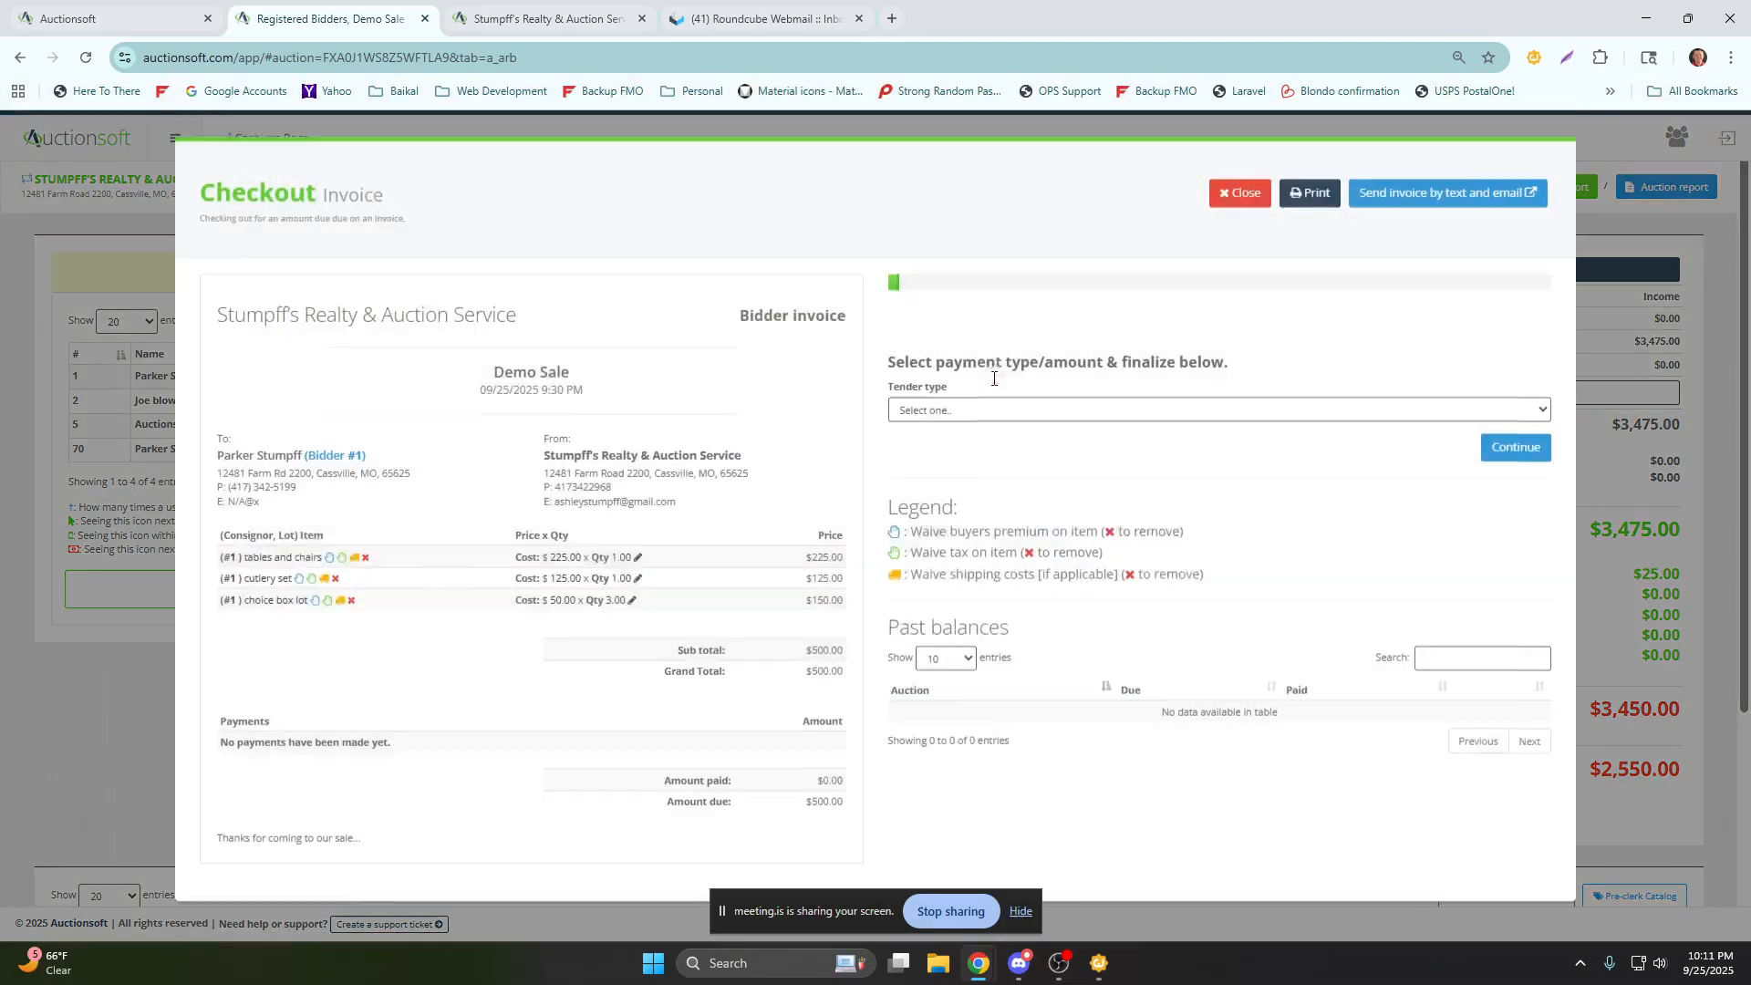
left_click(950, 449)
left_click(939, 518)
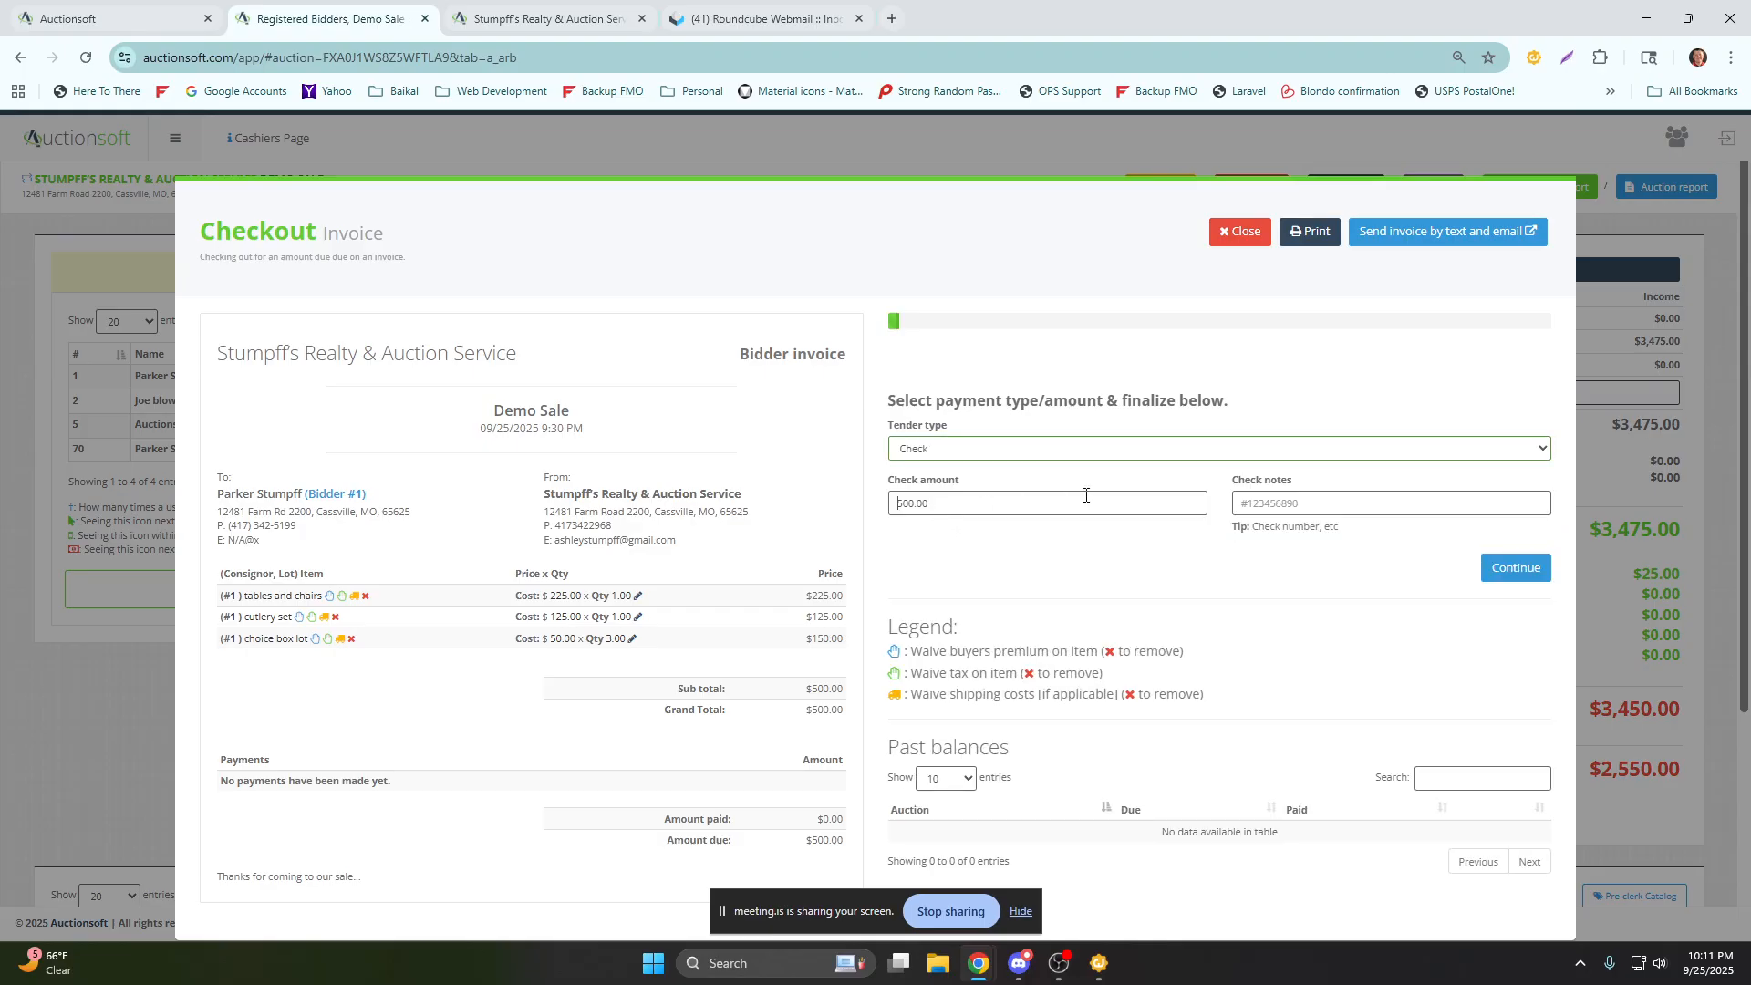
type("54879658")
left_click_drag(1321, 507, 1258, 514)
key("BackSpace")
left_click(1509, 569)
left_click(1464, 576)
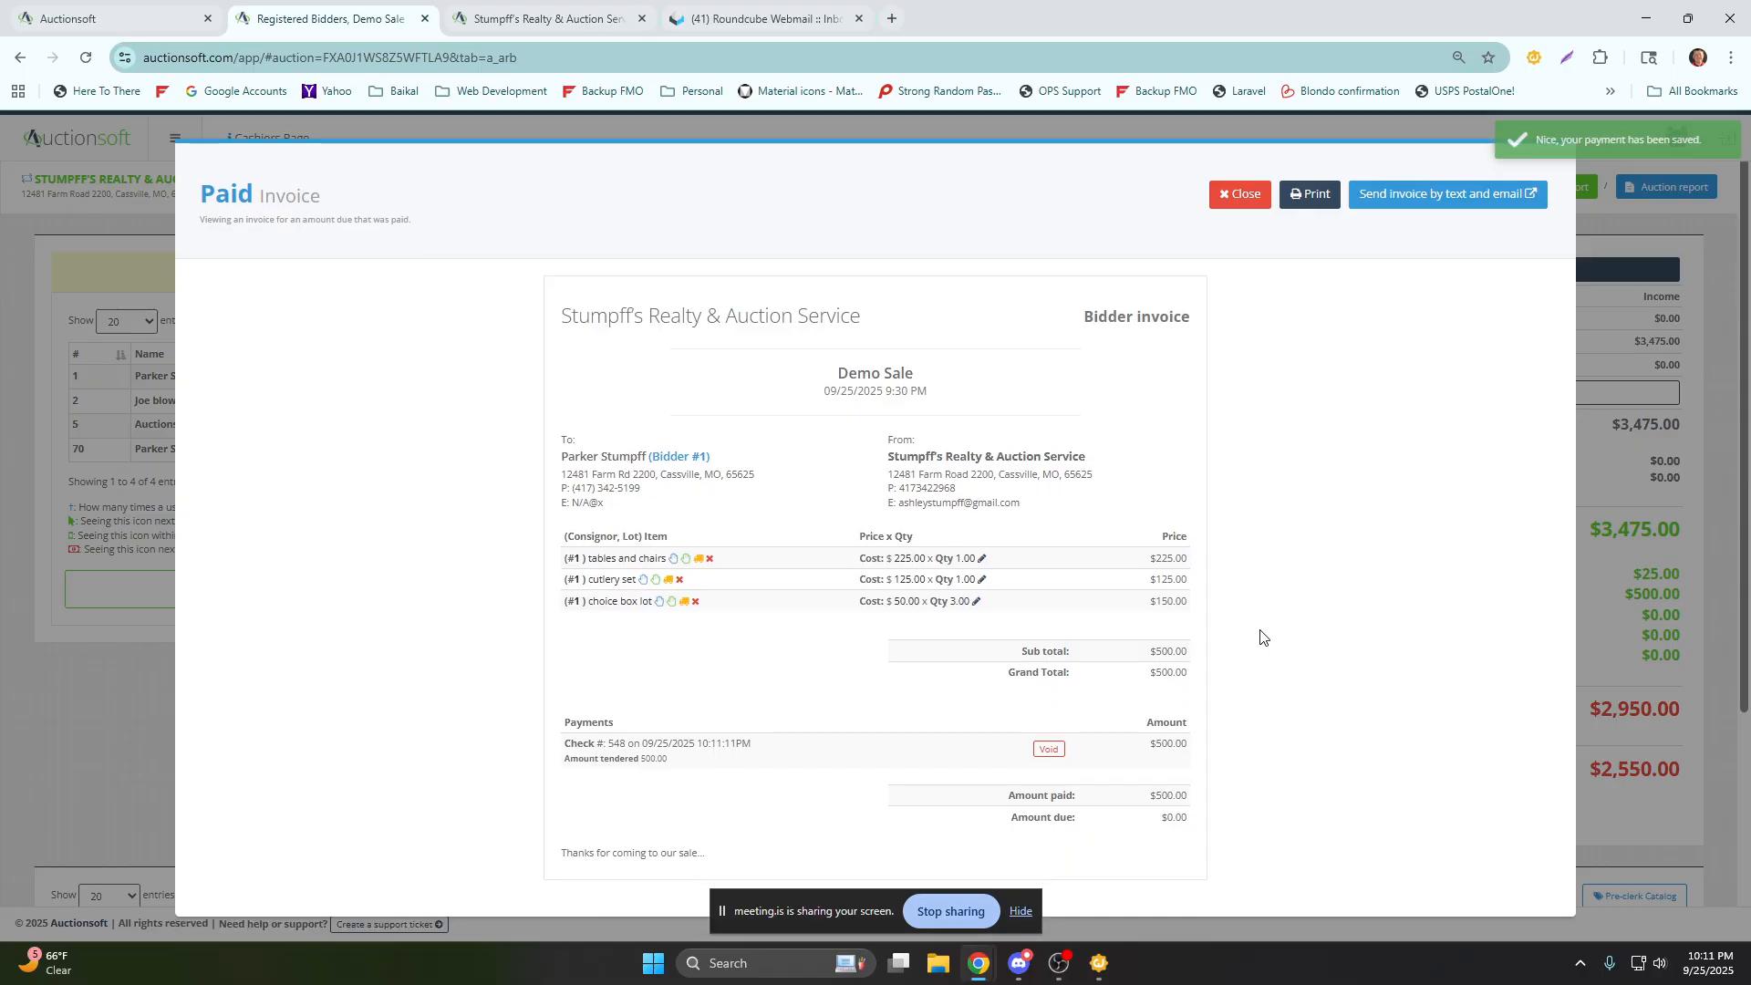
left_click_drag(728, 777, 588, 698)
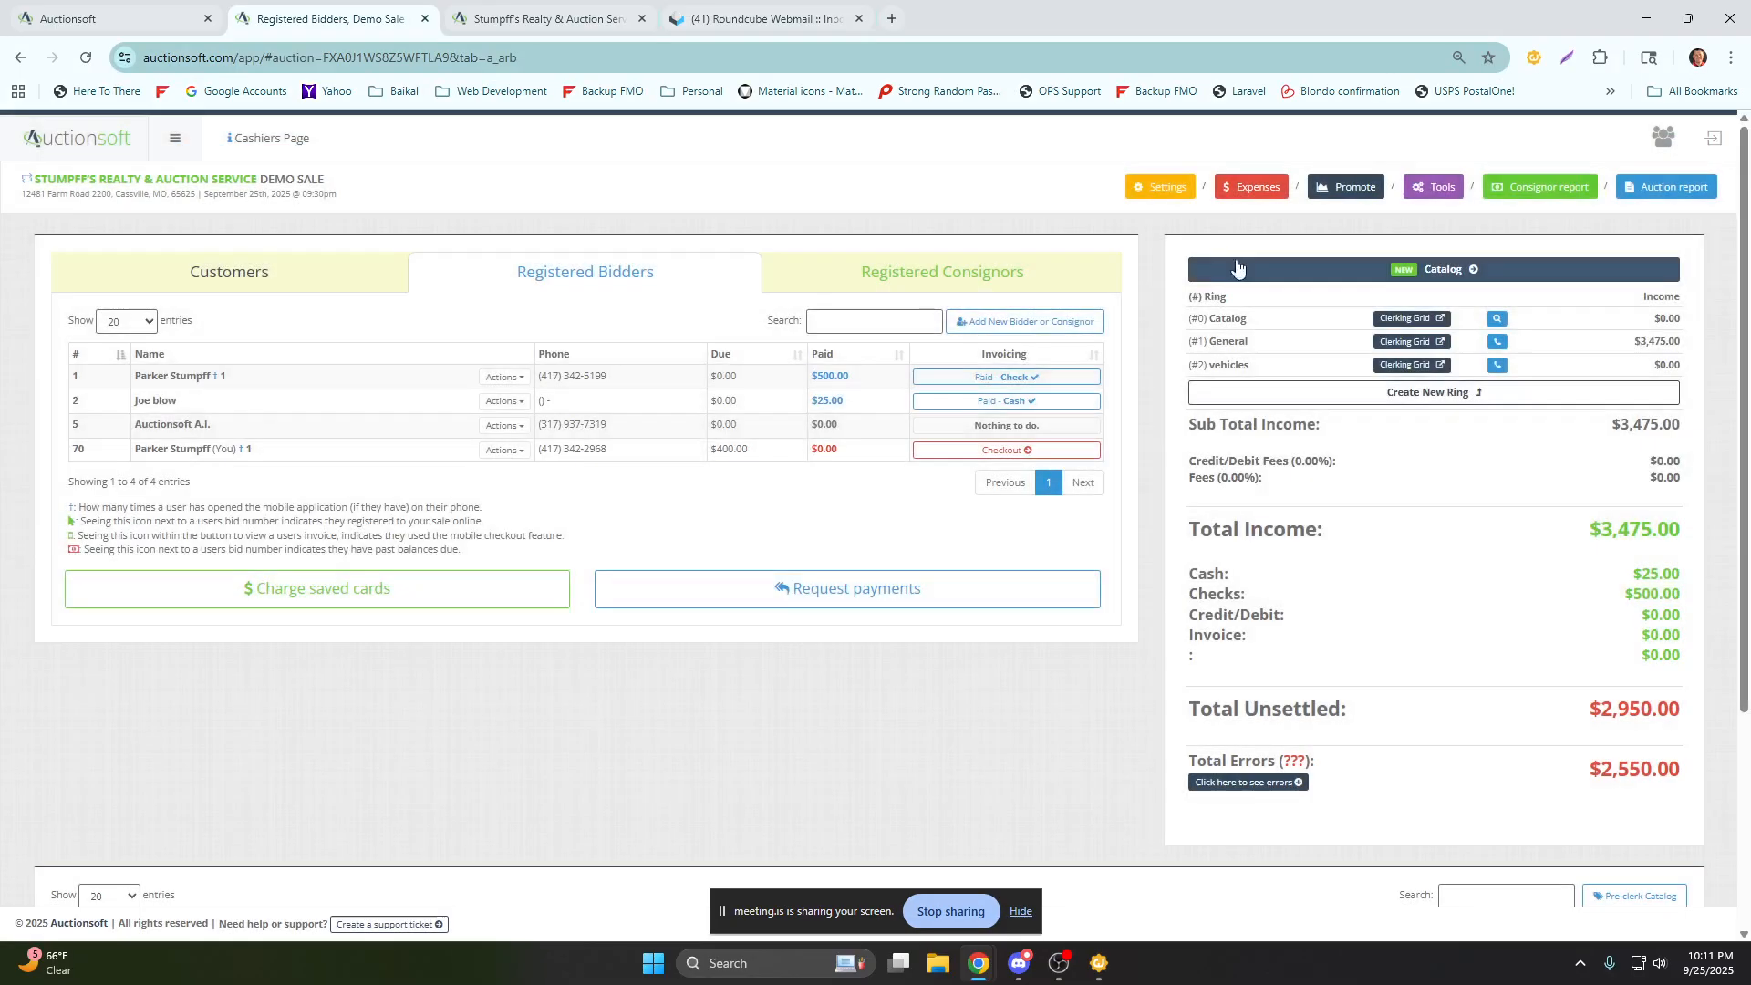
left_click(1240, 194)
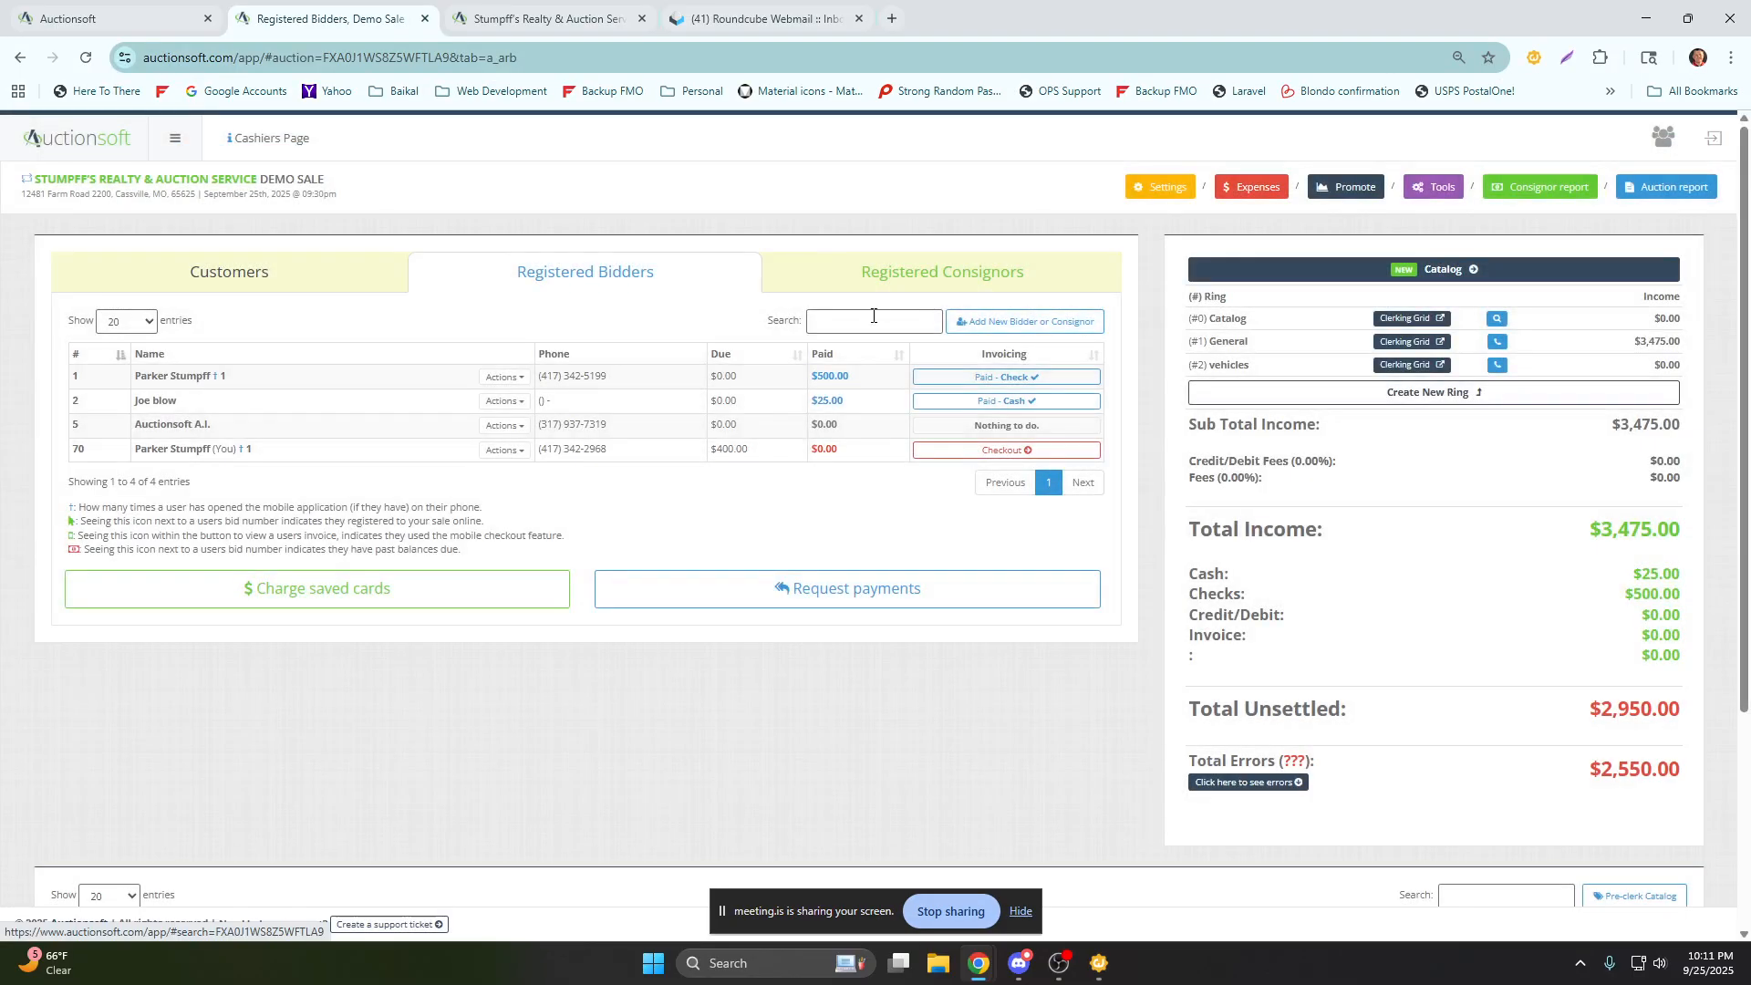
Check out registered bidder 70 with a partial cash payment of 300, save the payment, and close the invoice.
left_click(942, 449)
left_click(950, 449)
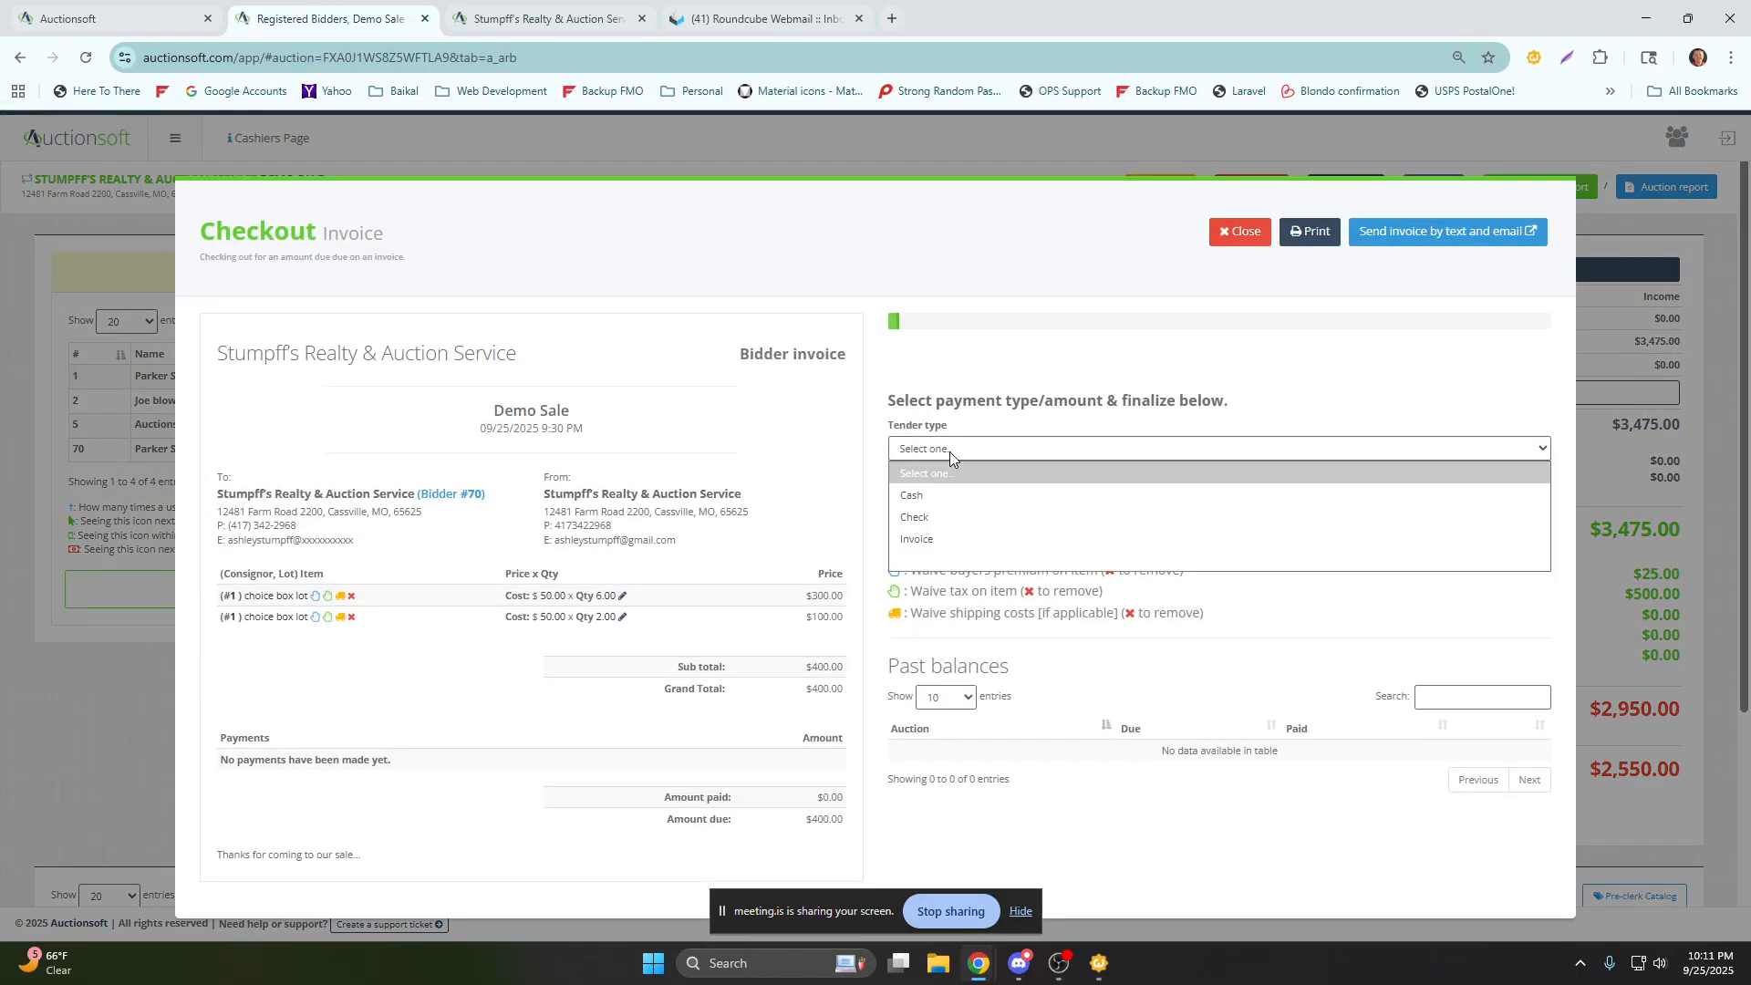
left_click(967, 496)
left_click_drag(967, 499, 862, 508)
type("300")
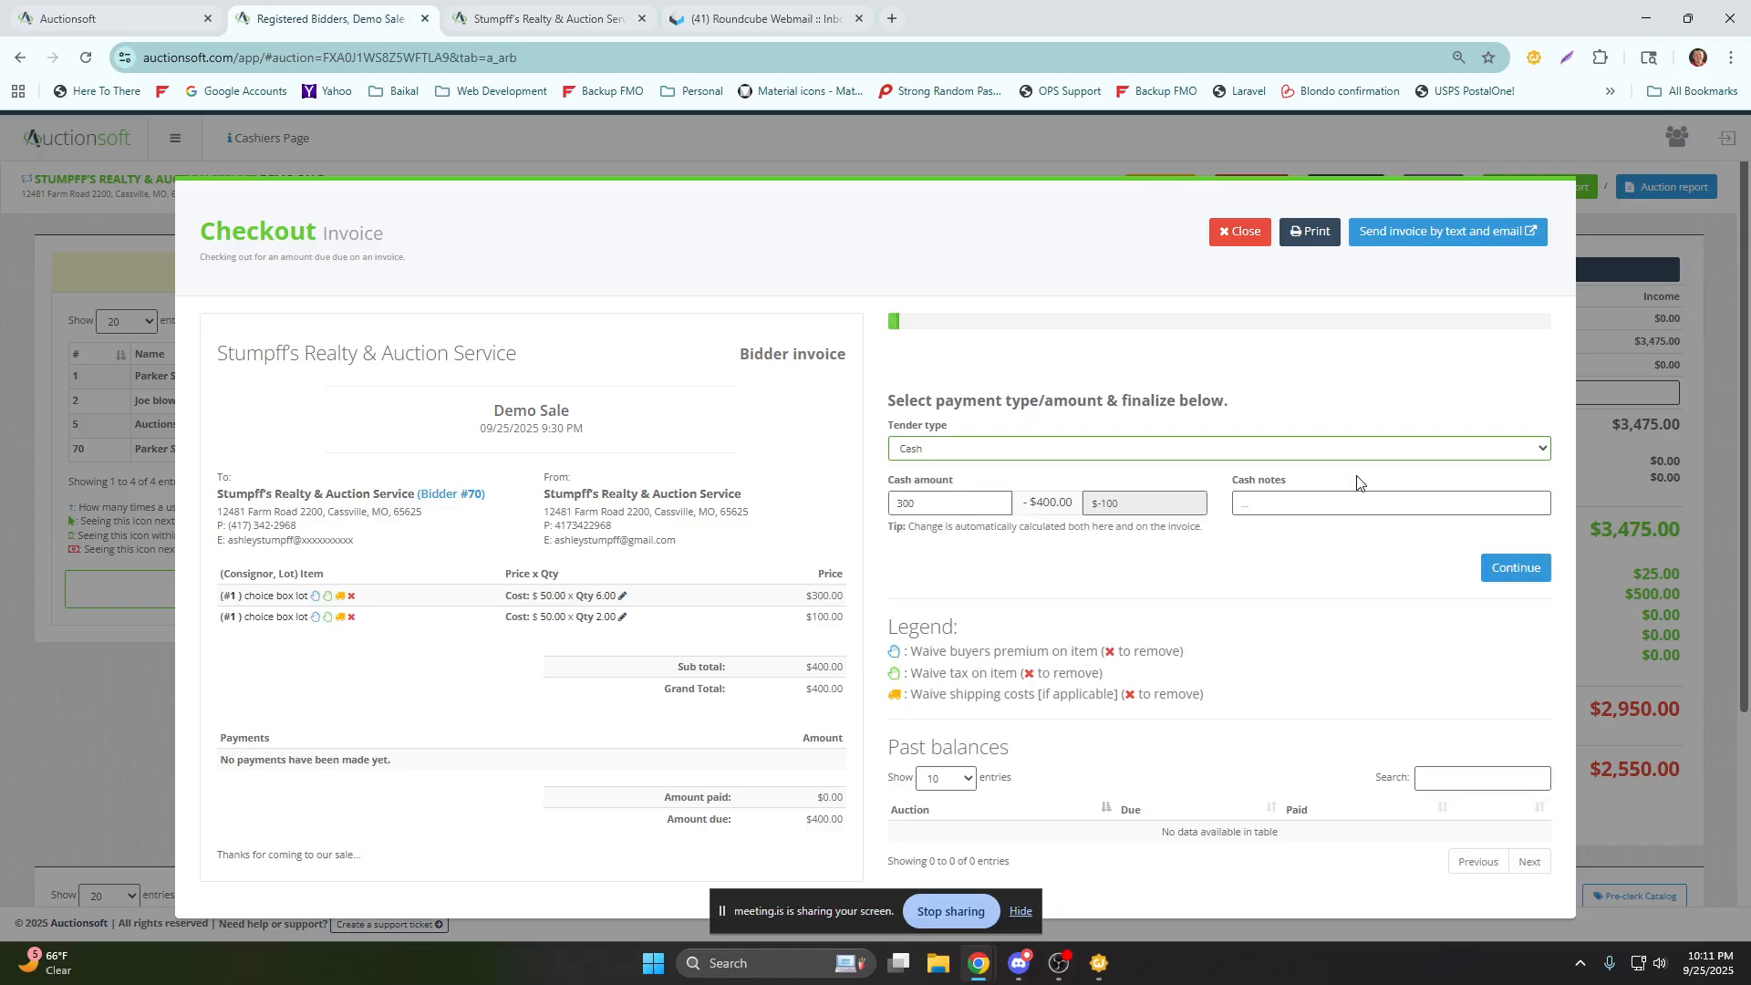
left_click(1490, 569)
left_click(1491, 574)
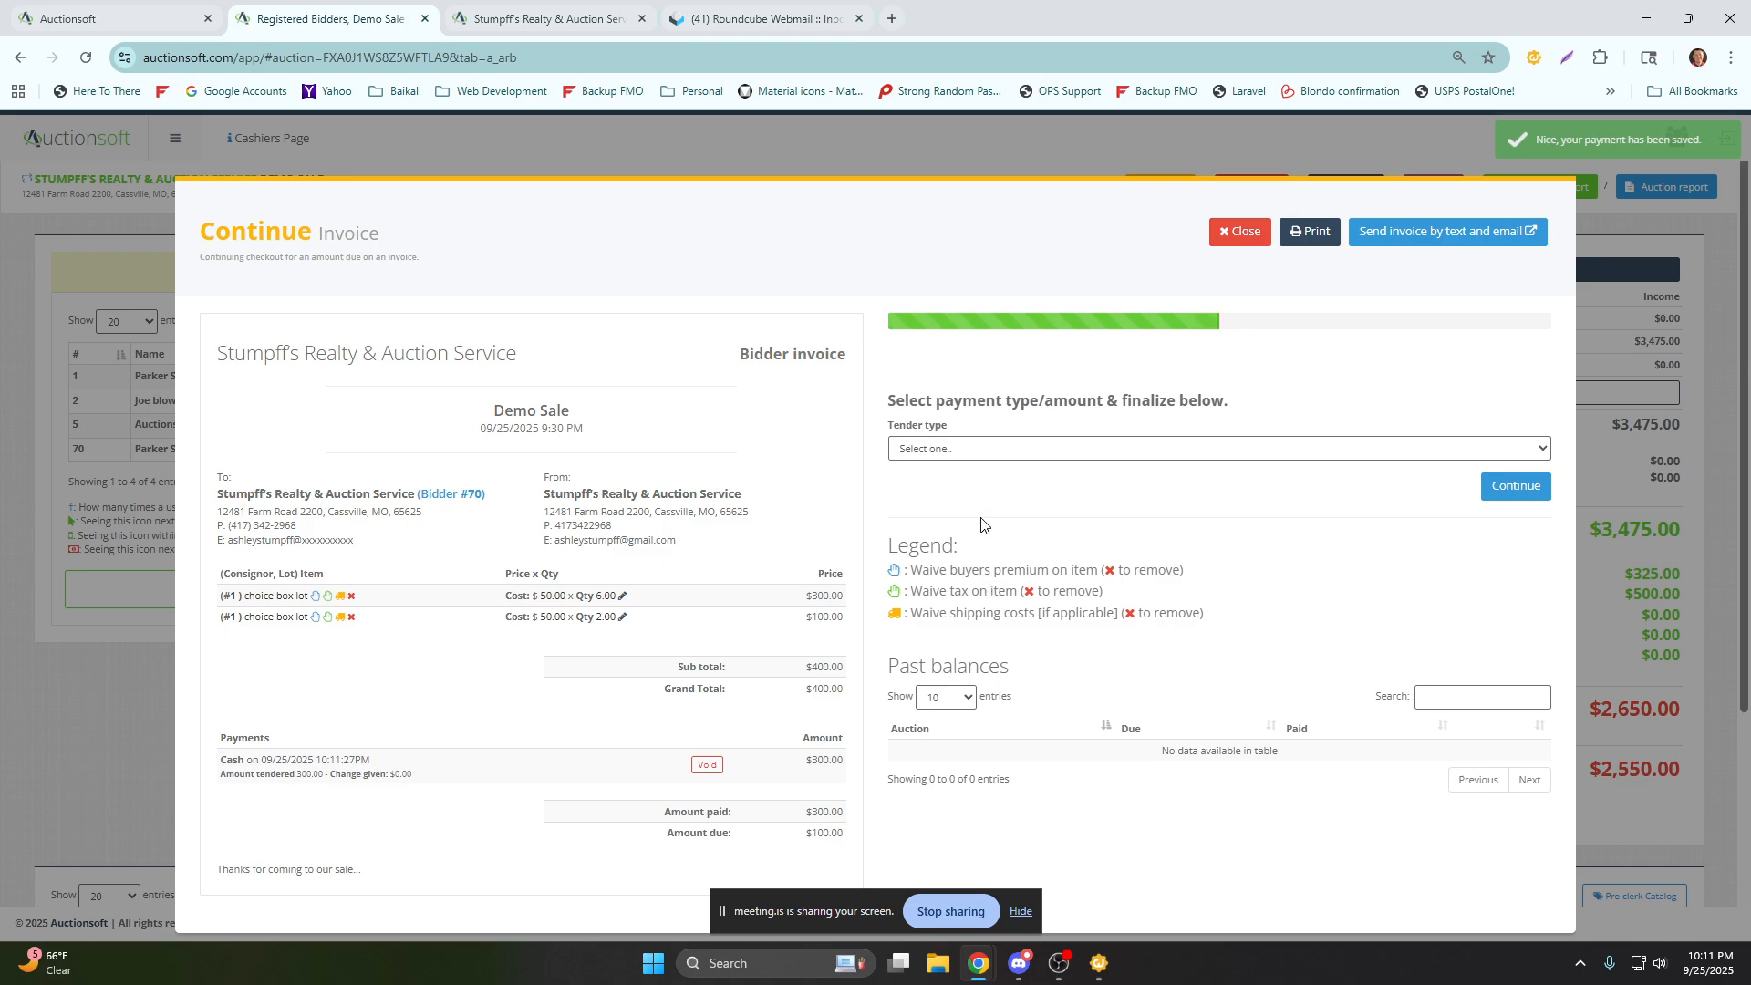
left_click(997, 461)
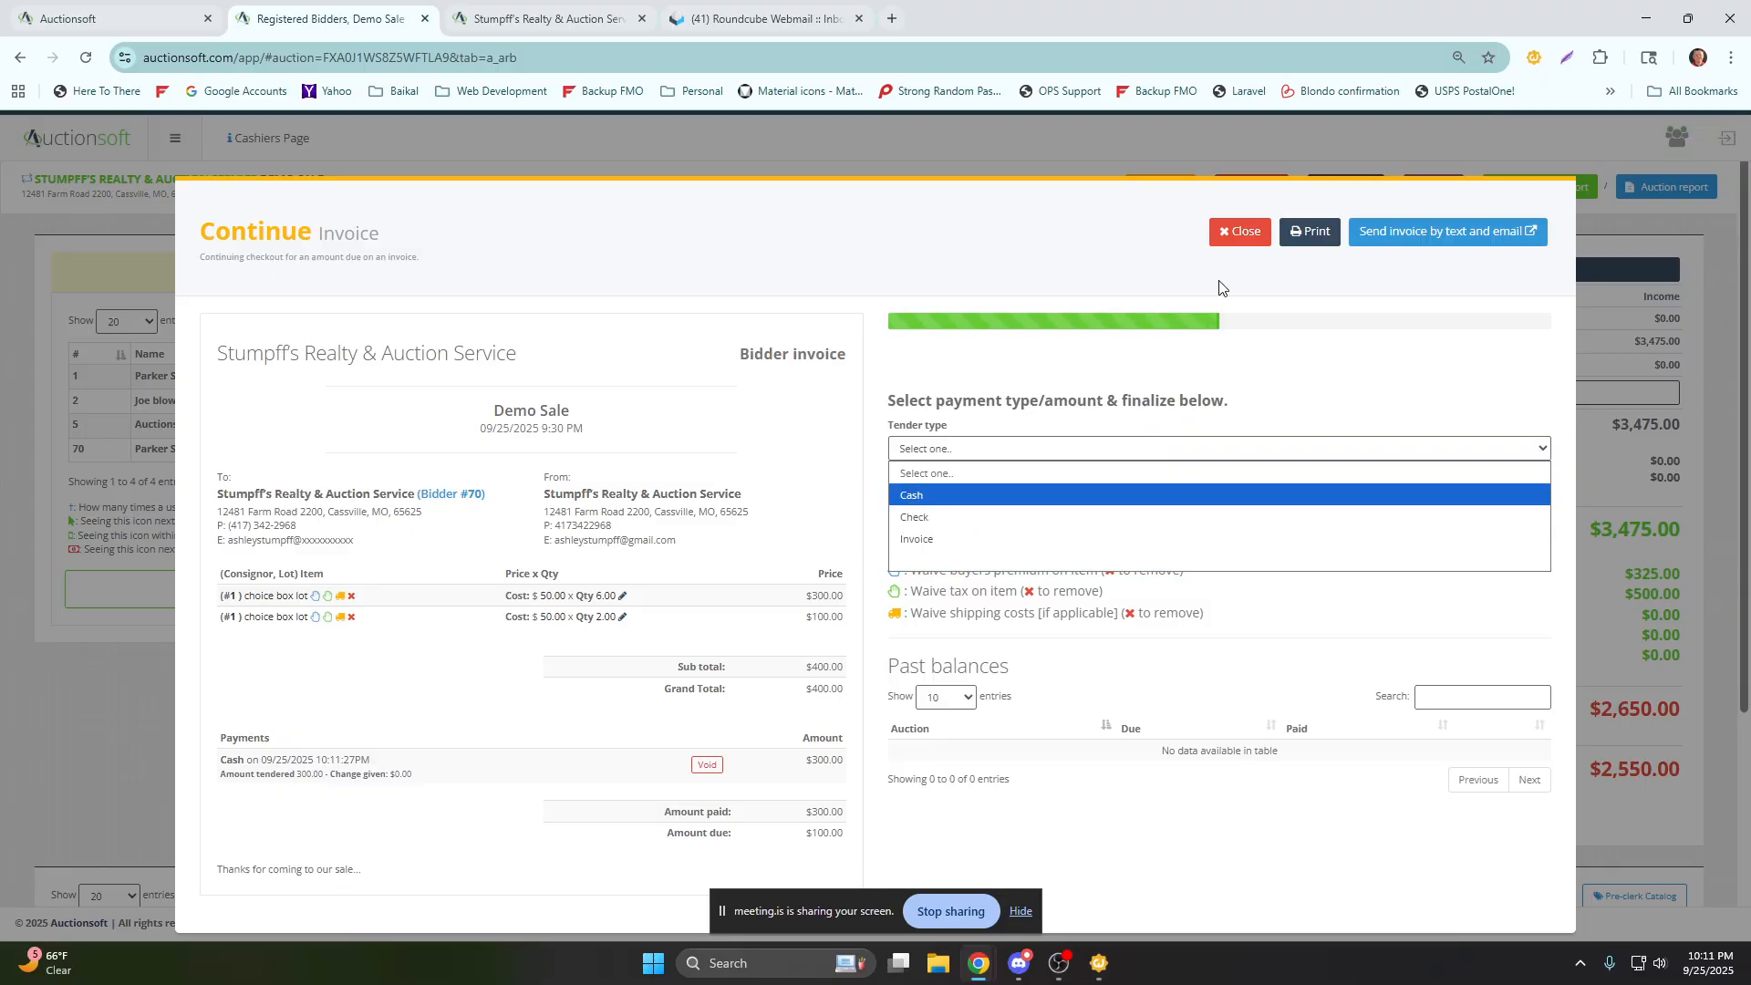
left_click(1234, 232)
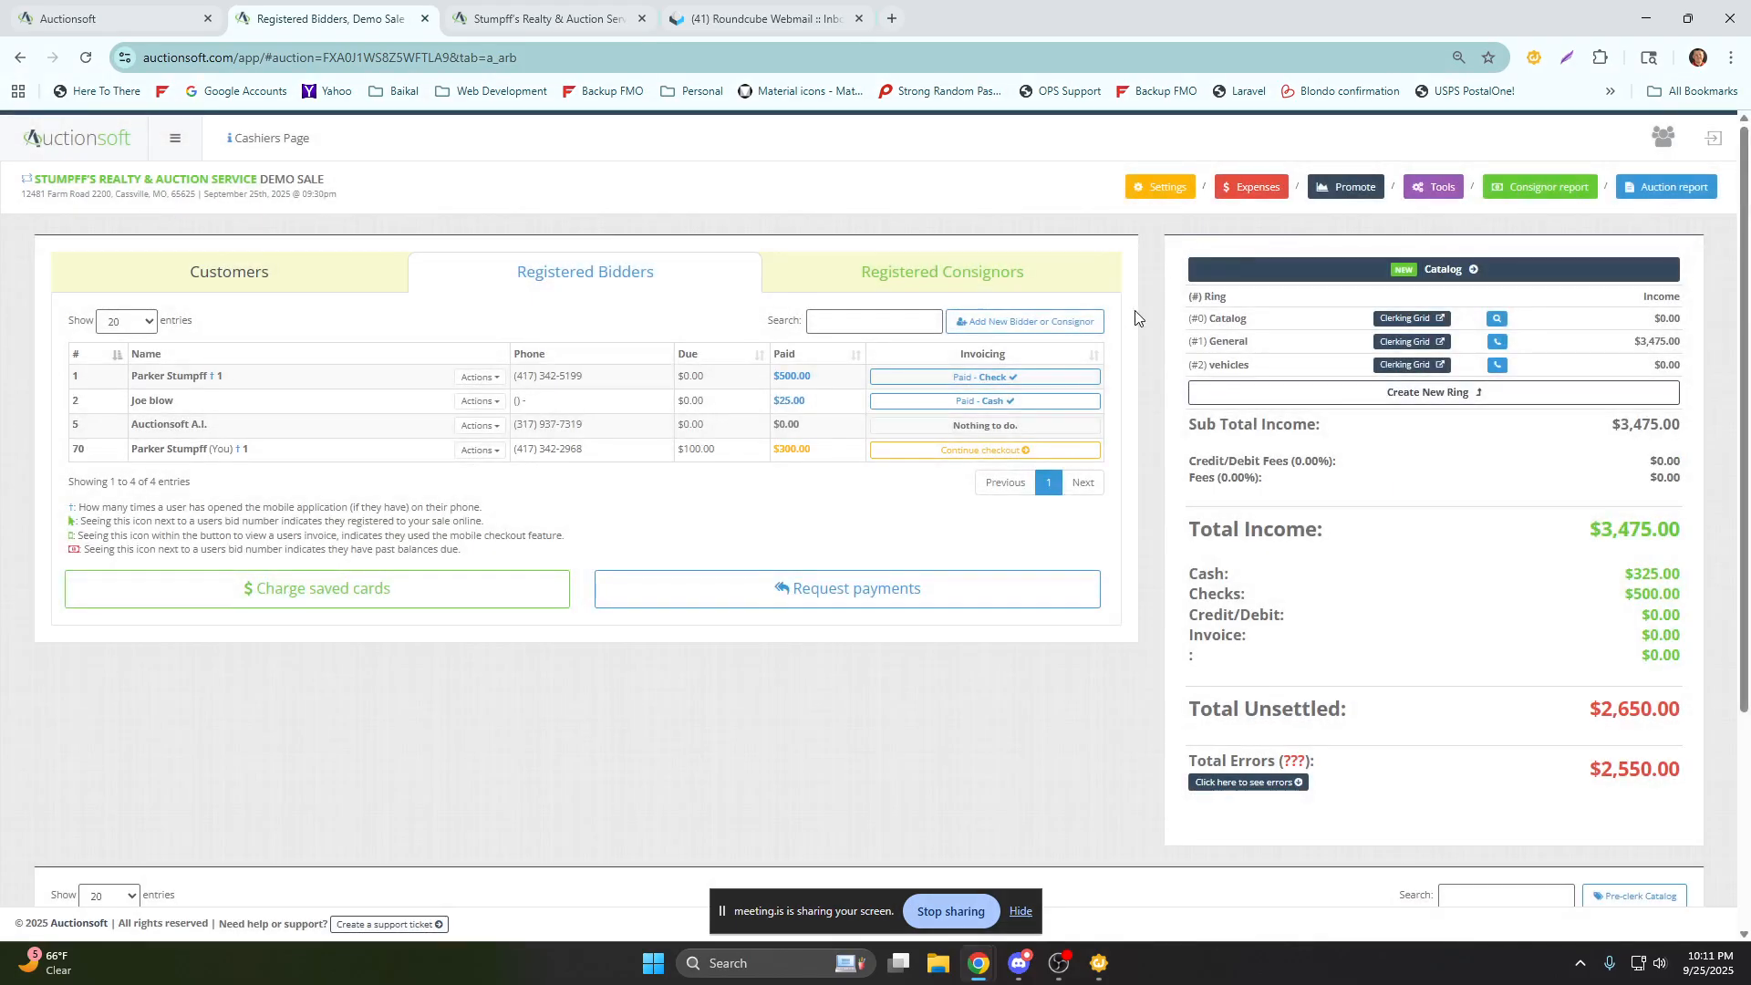
Add an other payment type named square with a 5% fee in the auction settings and return to the auction dashboard.
left_click(1141, 197)
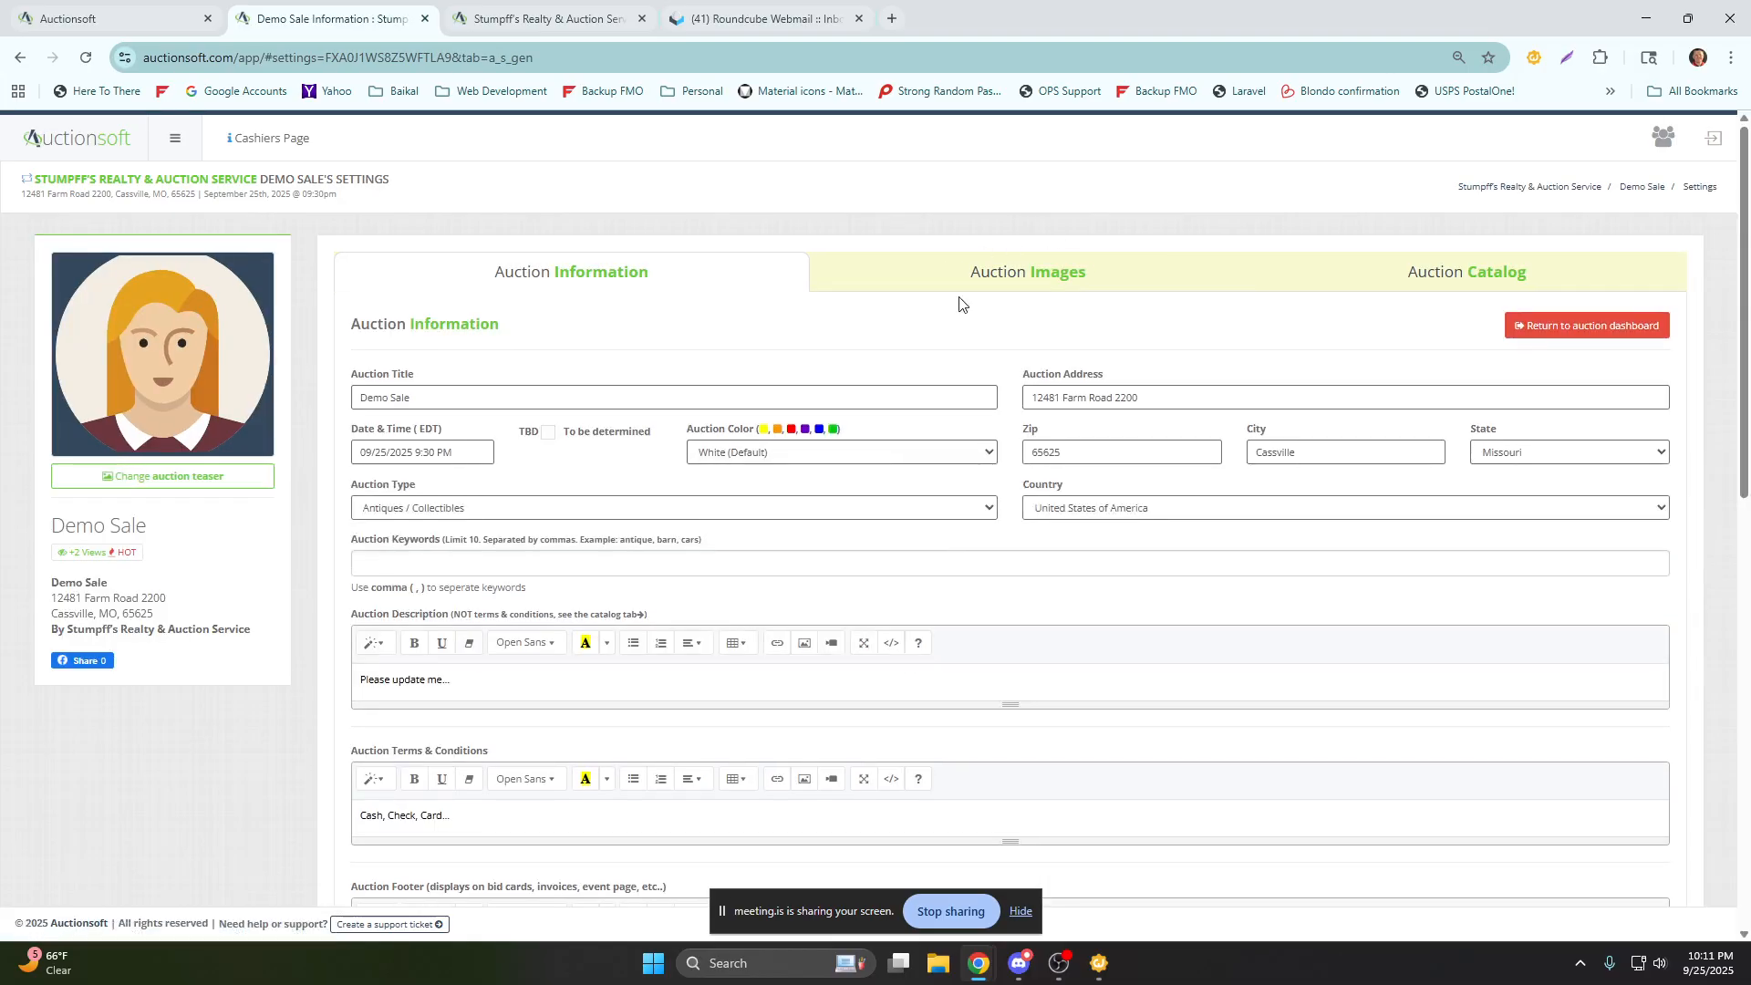
scroll(969, 310, "down", 3)
scroll(971, 365, "down", 8)
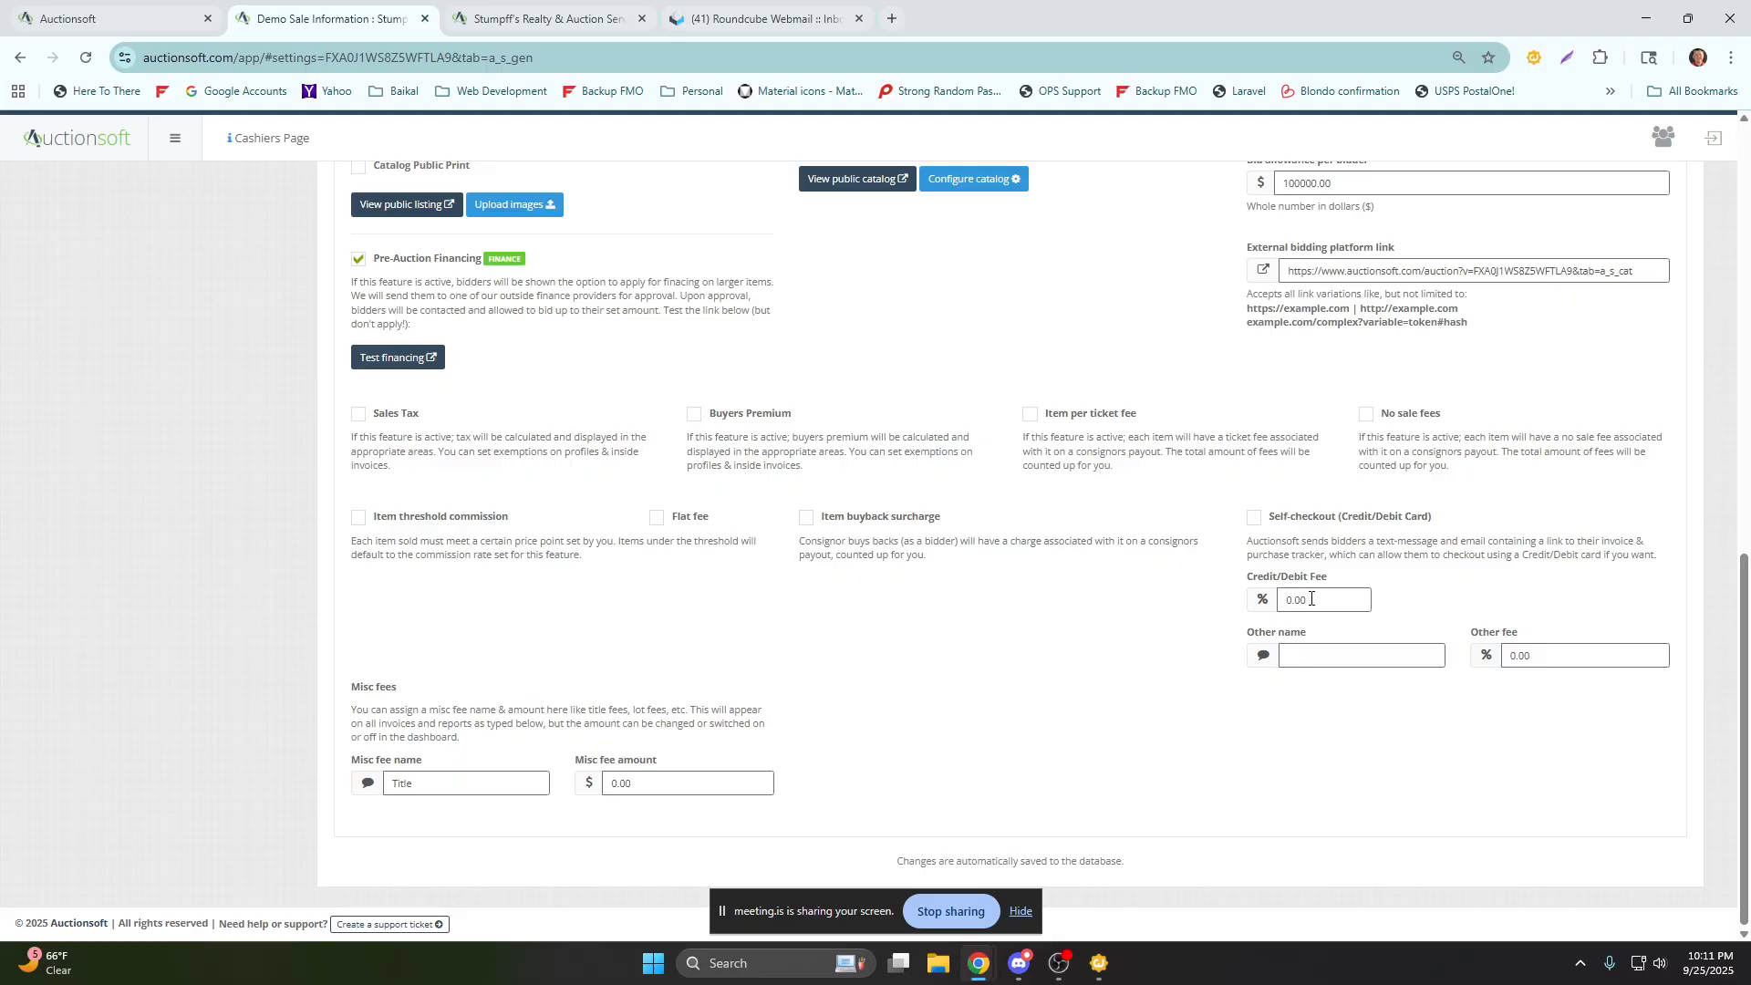
left_click(1313, 646)
type("square")
key("Tab")
type("5")
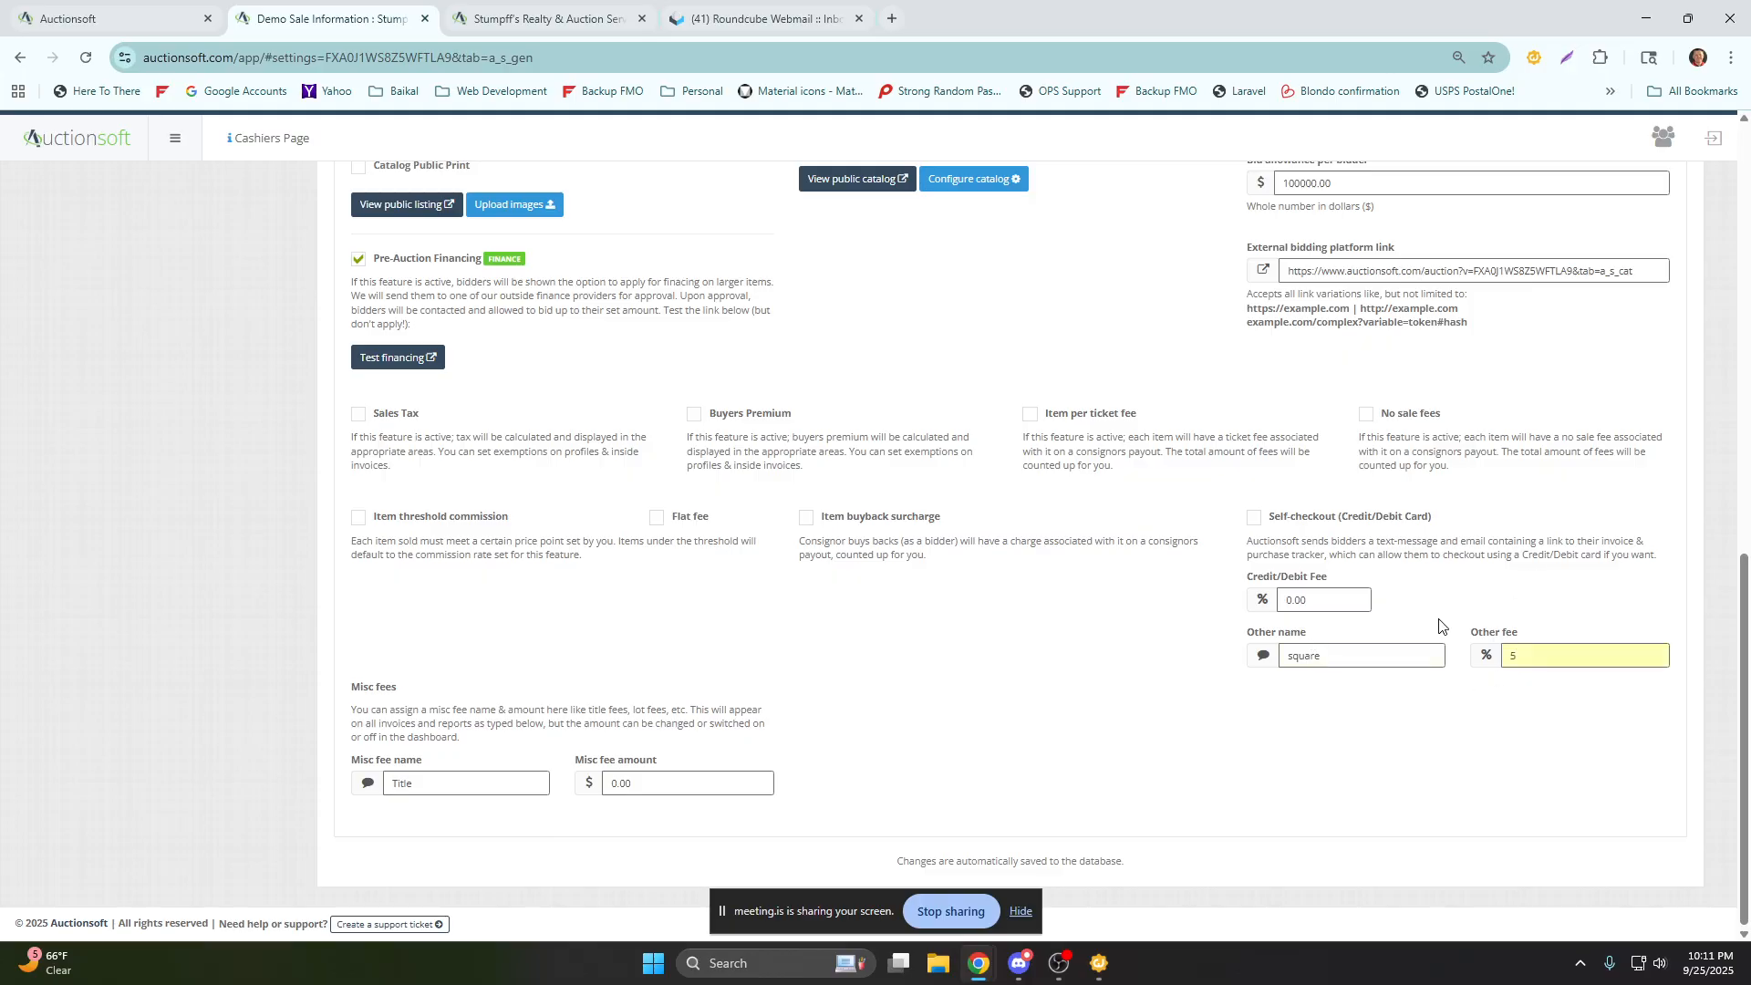
scroll(1478, 698, "up", 15)
left_click(1519, 329)
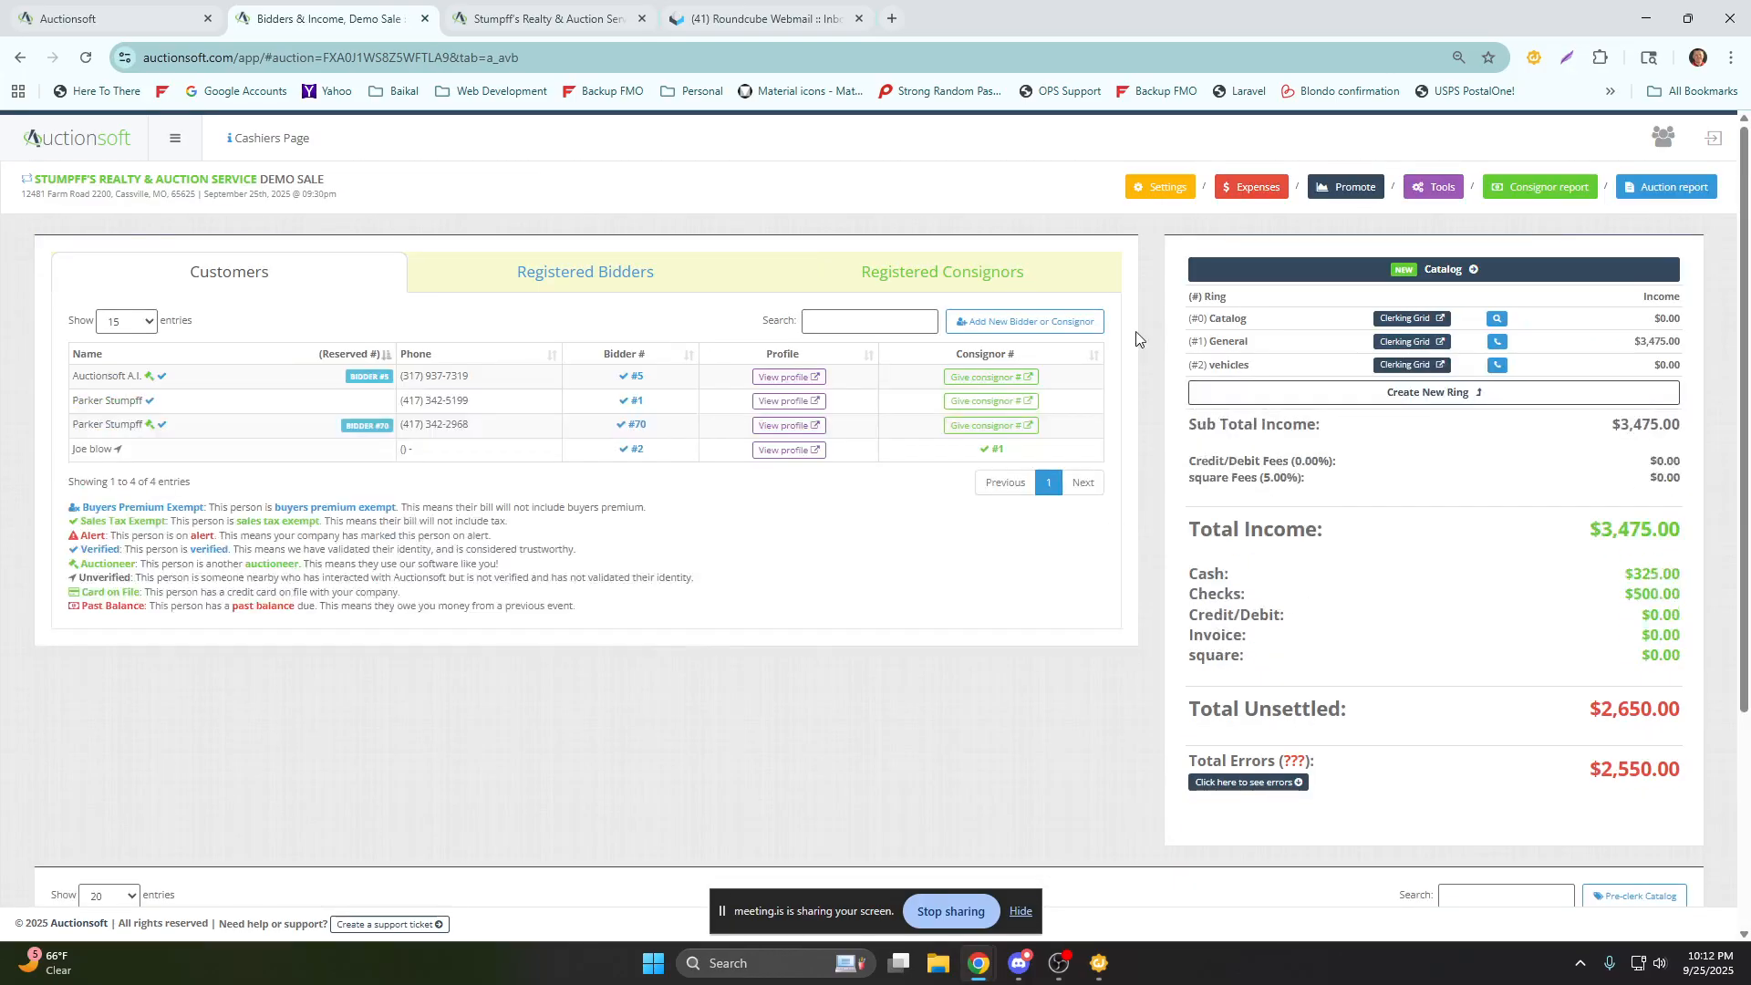
Continue the checkout of registered bidder 70 and choose square as the tender type.
left_click(685, 278)
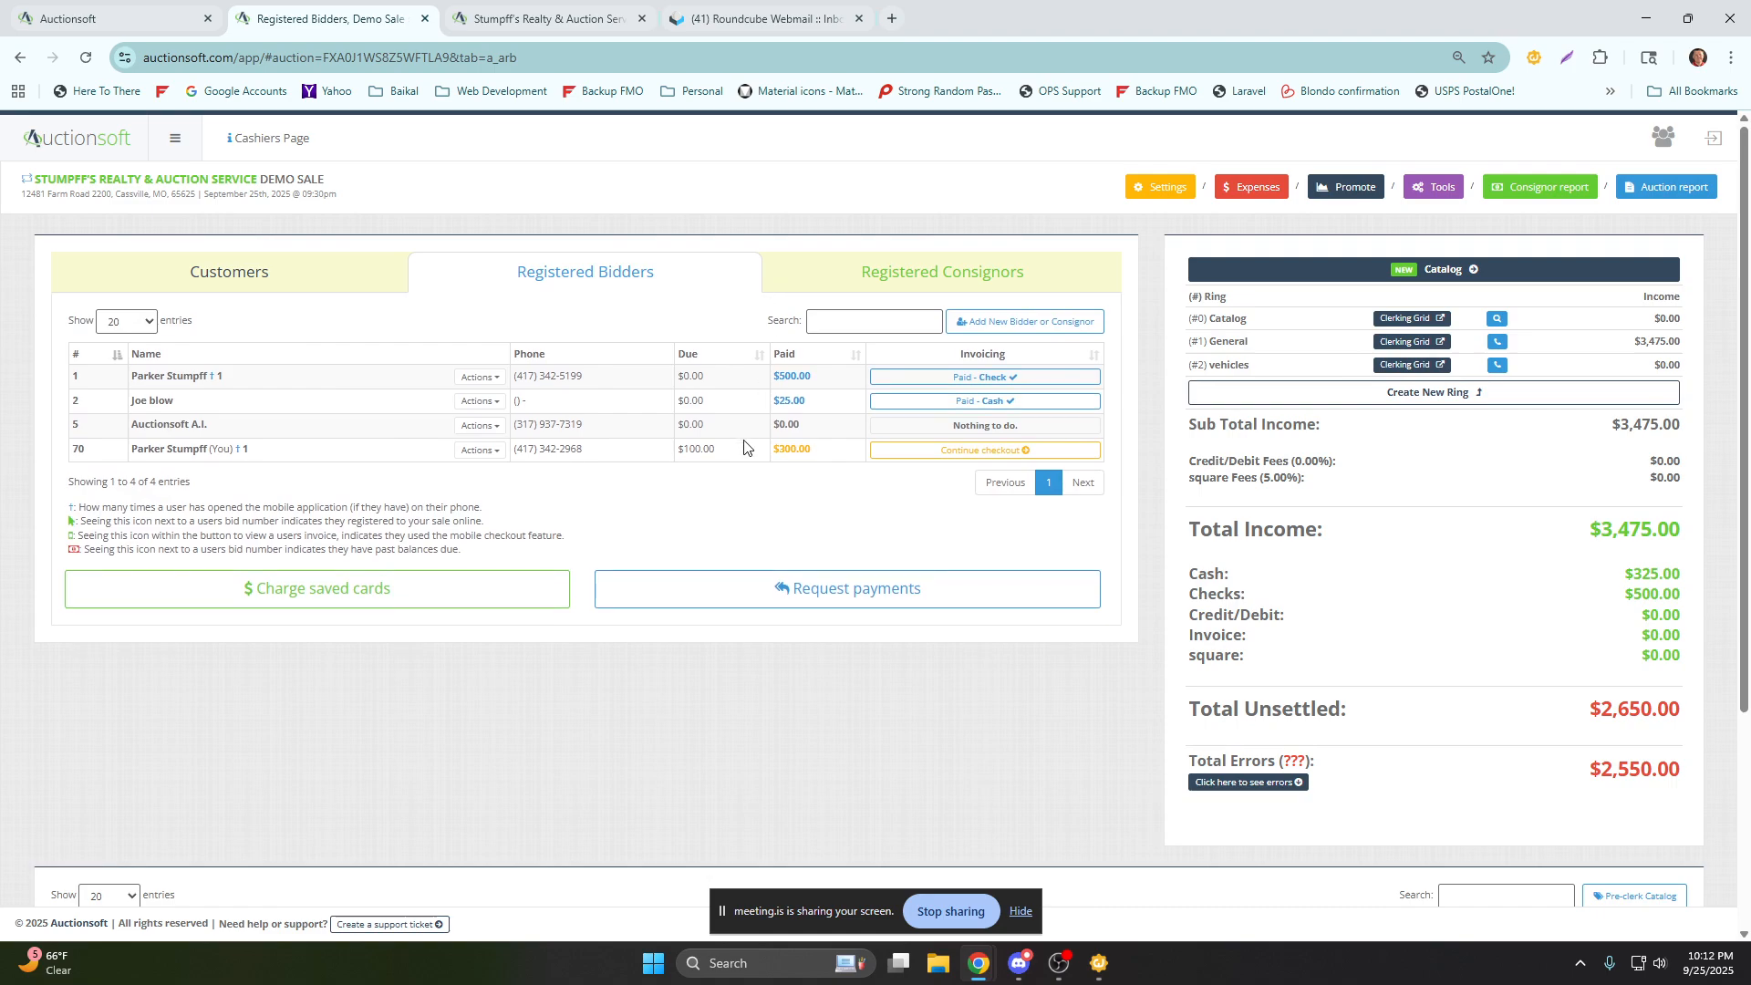
left_click(924, 452)
left_click(1219, 229)
left_click(928, 452)
left_click(936, 434)
left_click(936, 435)
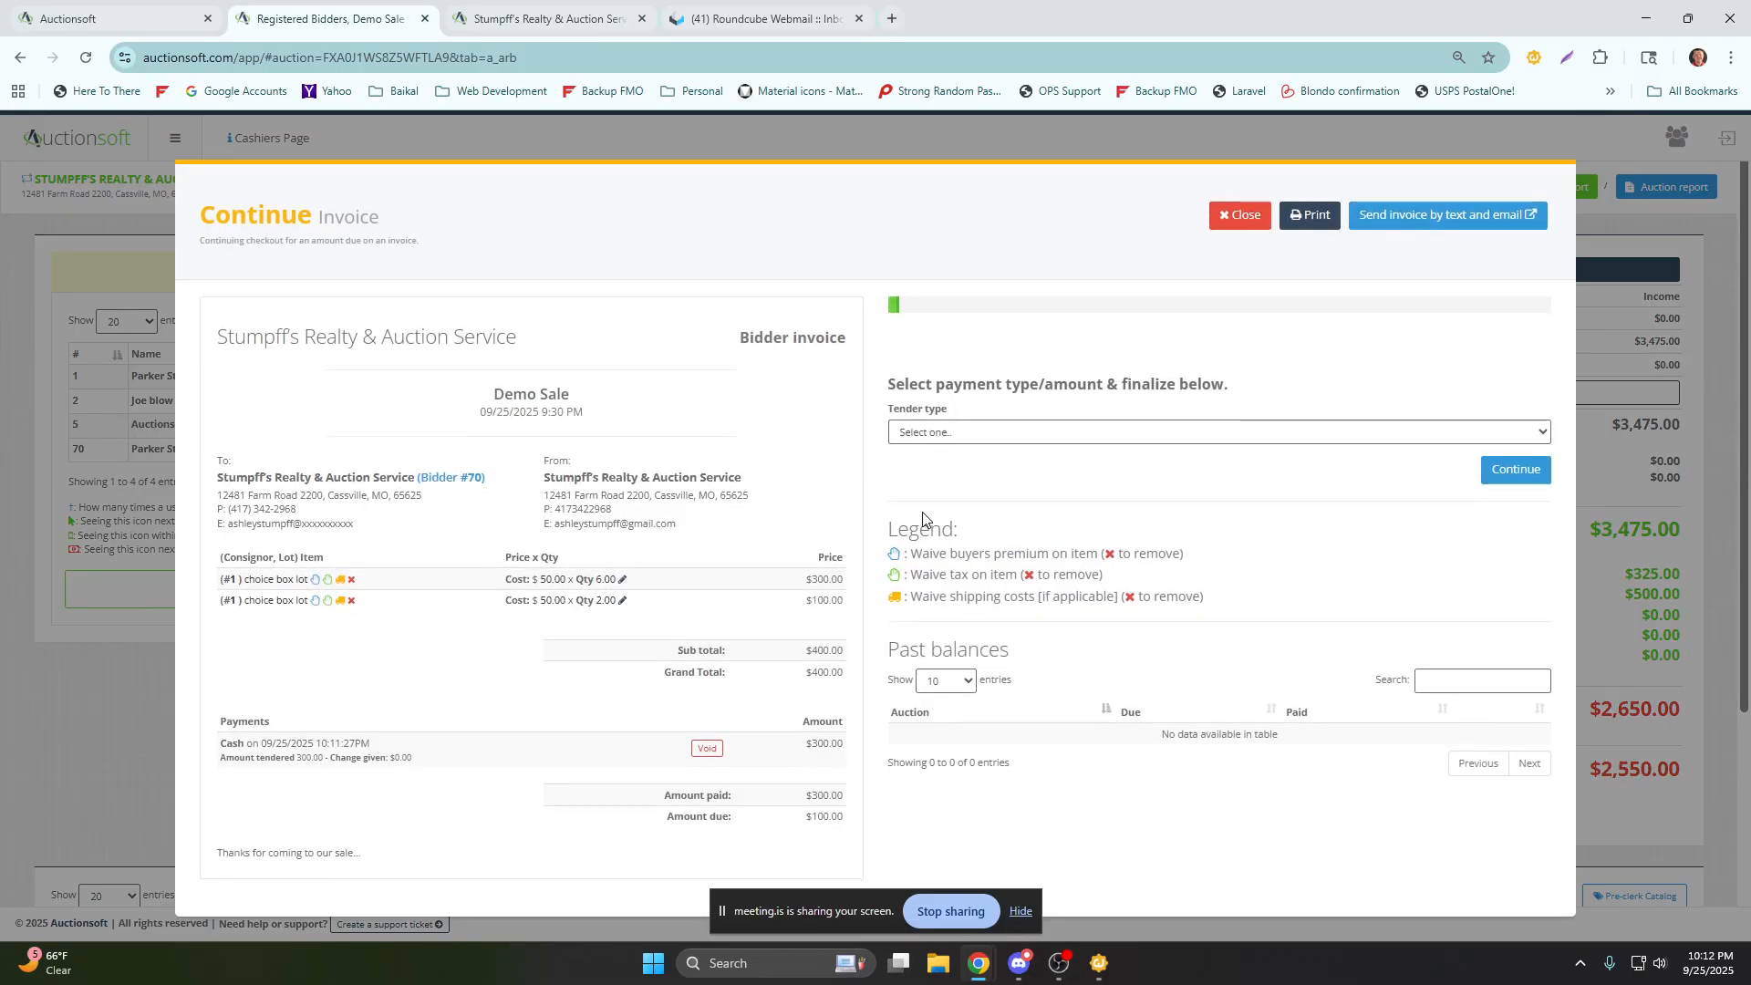
left_click(949, 444)
left_click(946, 543)
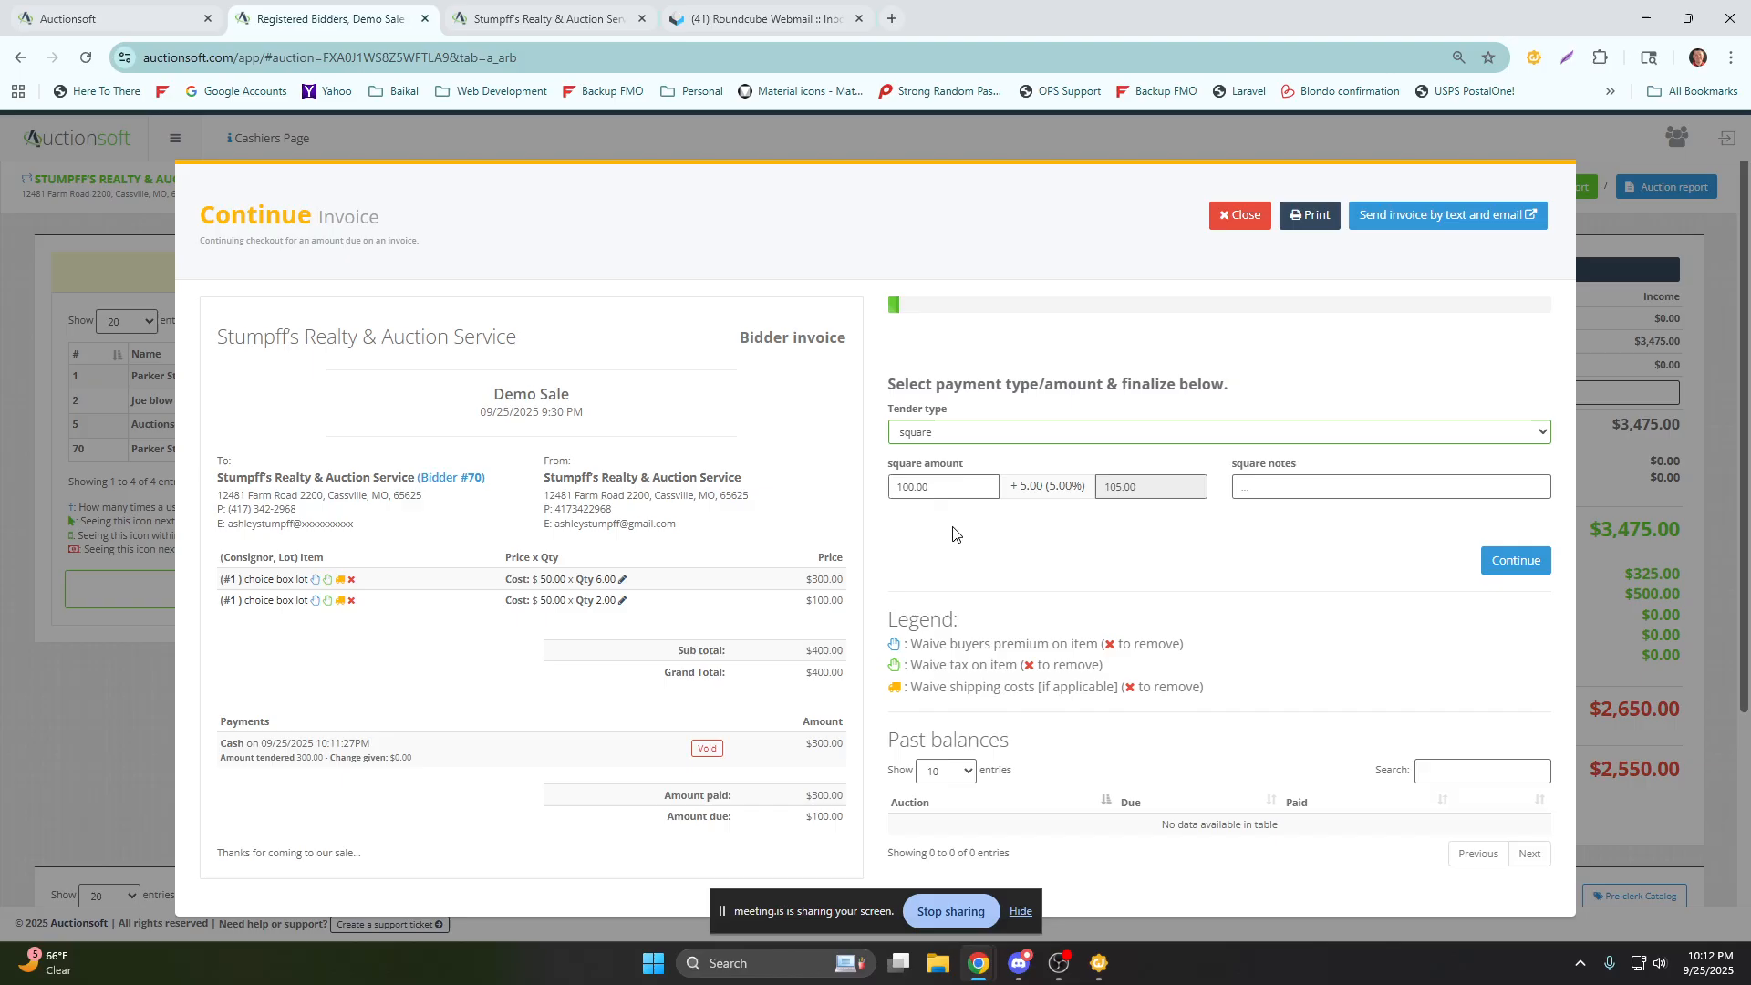
Enter 251478569 as the square note on bidder 70's 100.00 payment, and finalize and save it.
left_click_drag(1077, 485, 1004, 493)
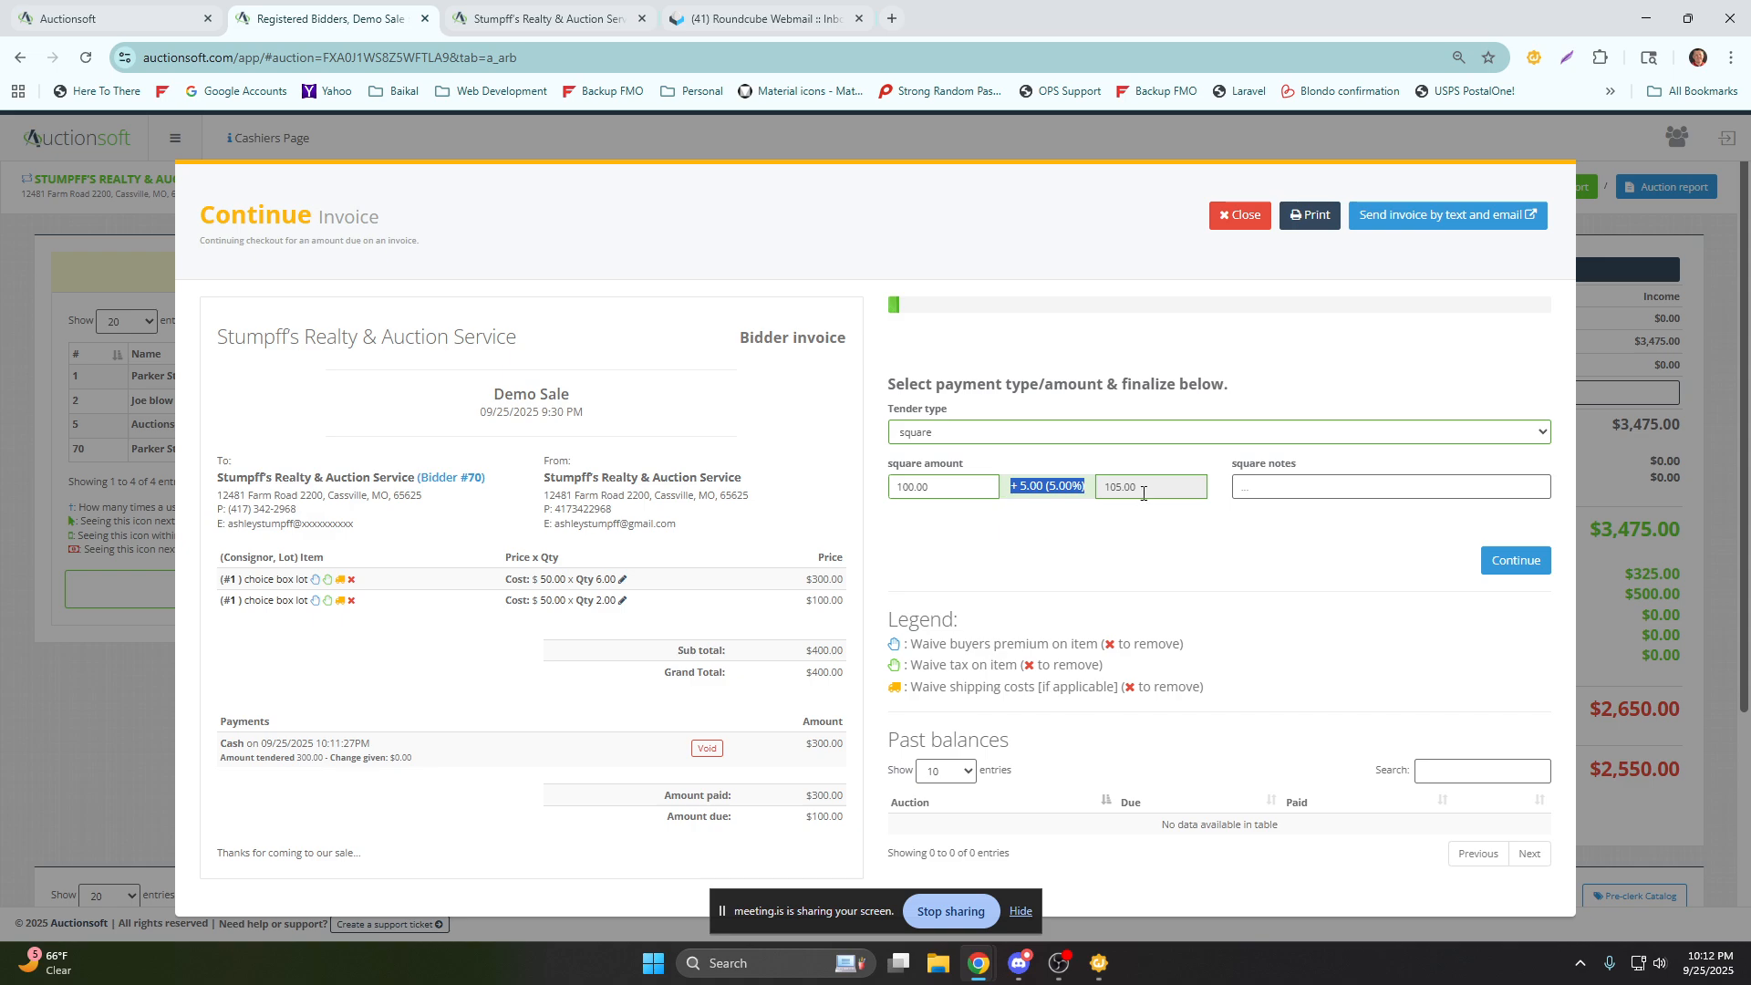
left_click(1301, 486)
type("251478569")
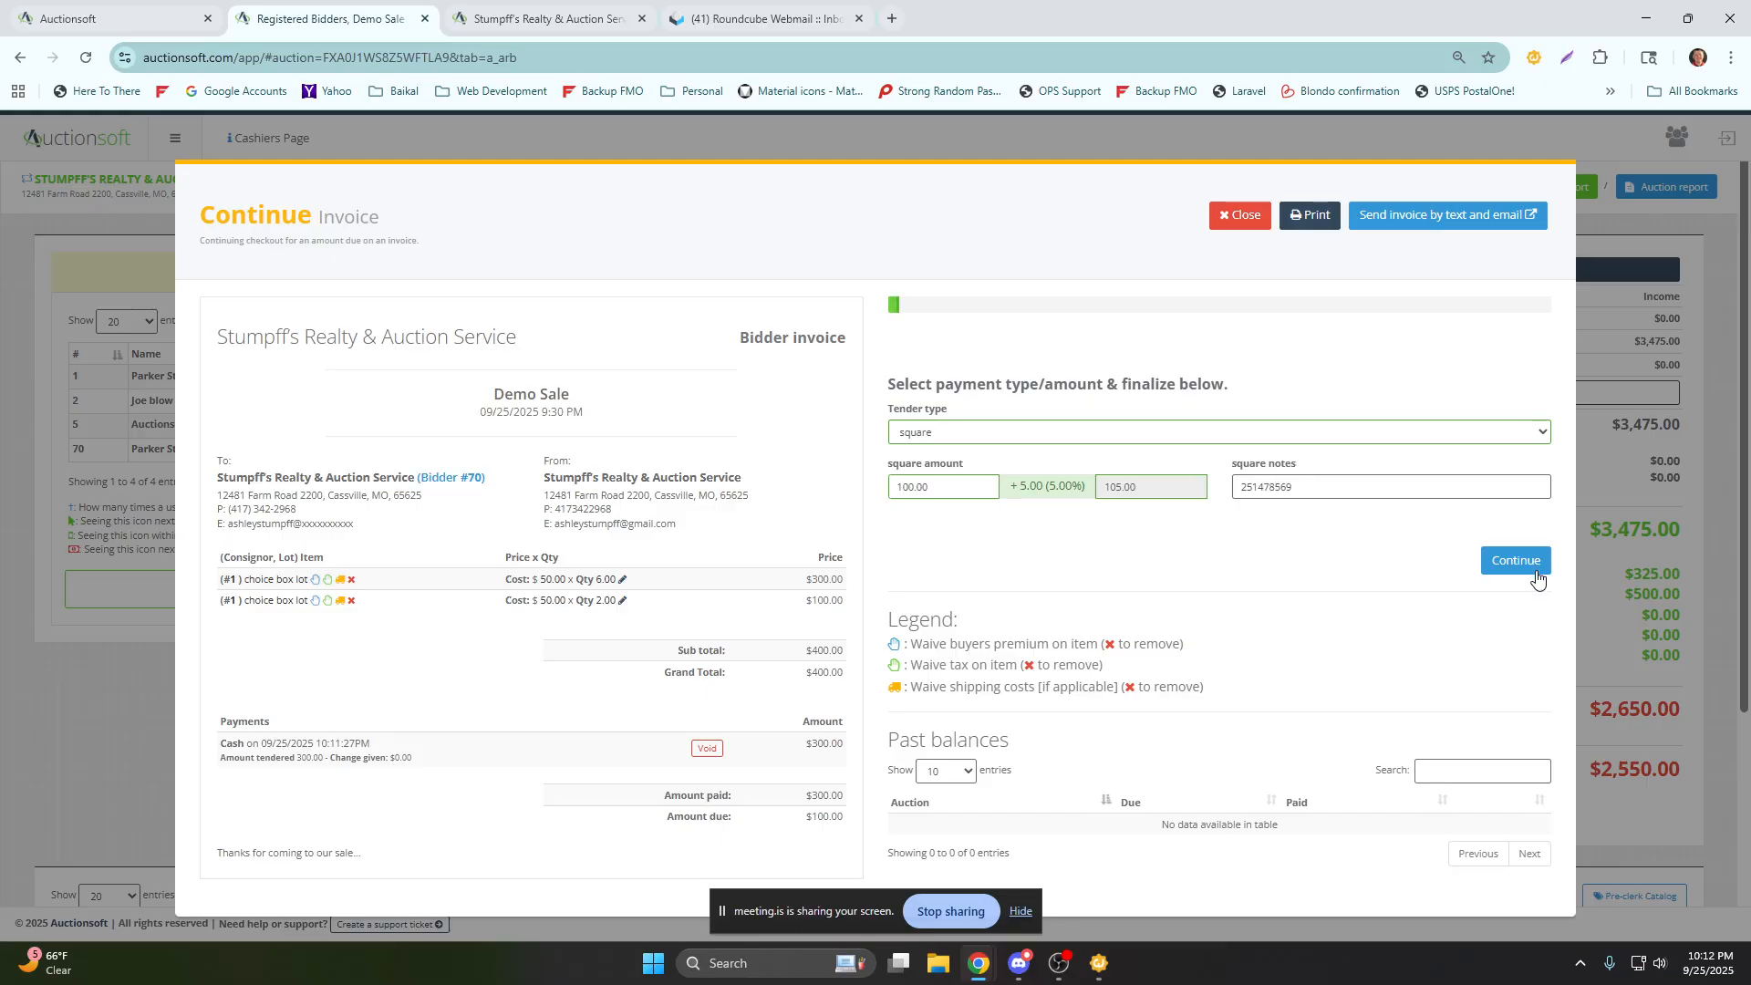
left_click(1537, 564)
left_click(1514, 561)
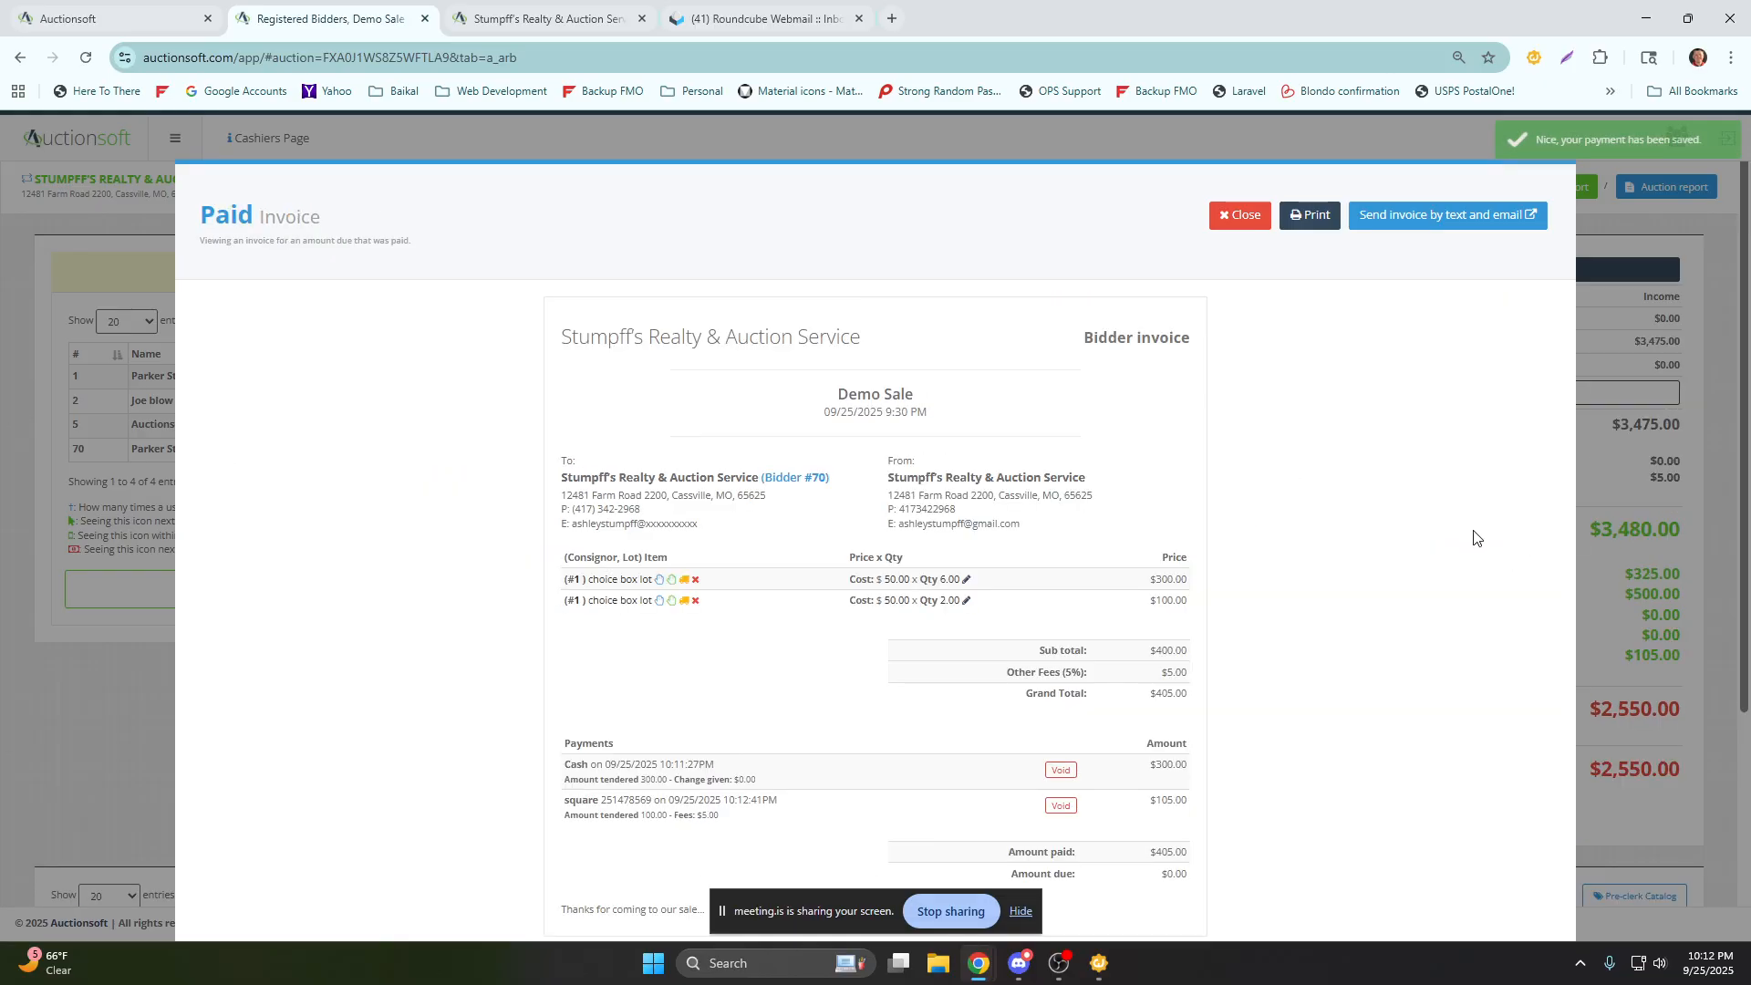
Review the payments listed on bidder 70's paid invoice and close the invoice.
scroll(1316, 611, "down", 1)
left_click_drag(771, 785, 775, 678)
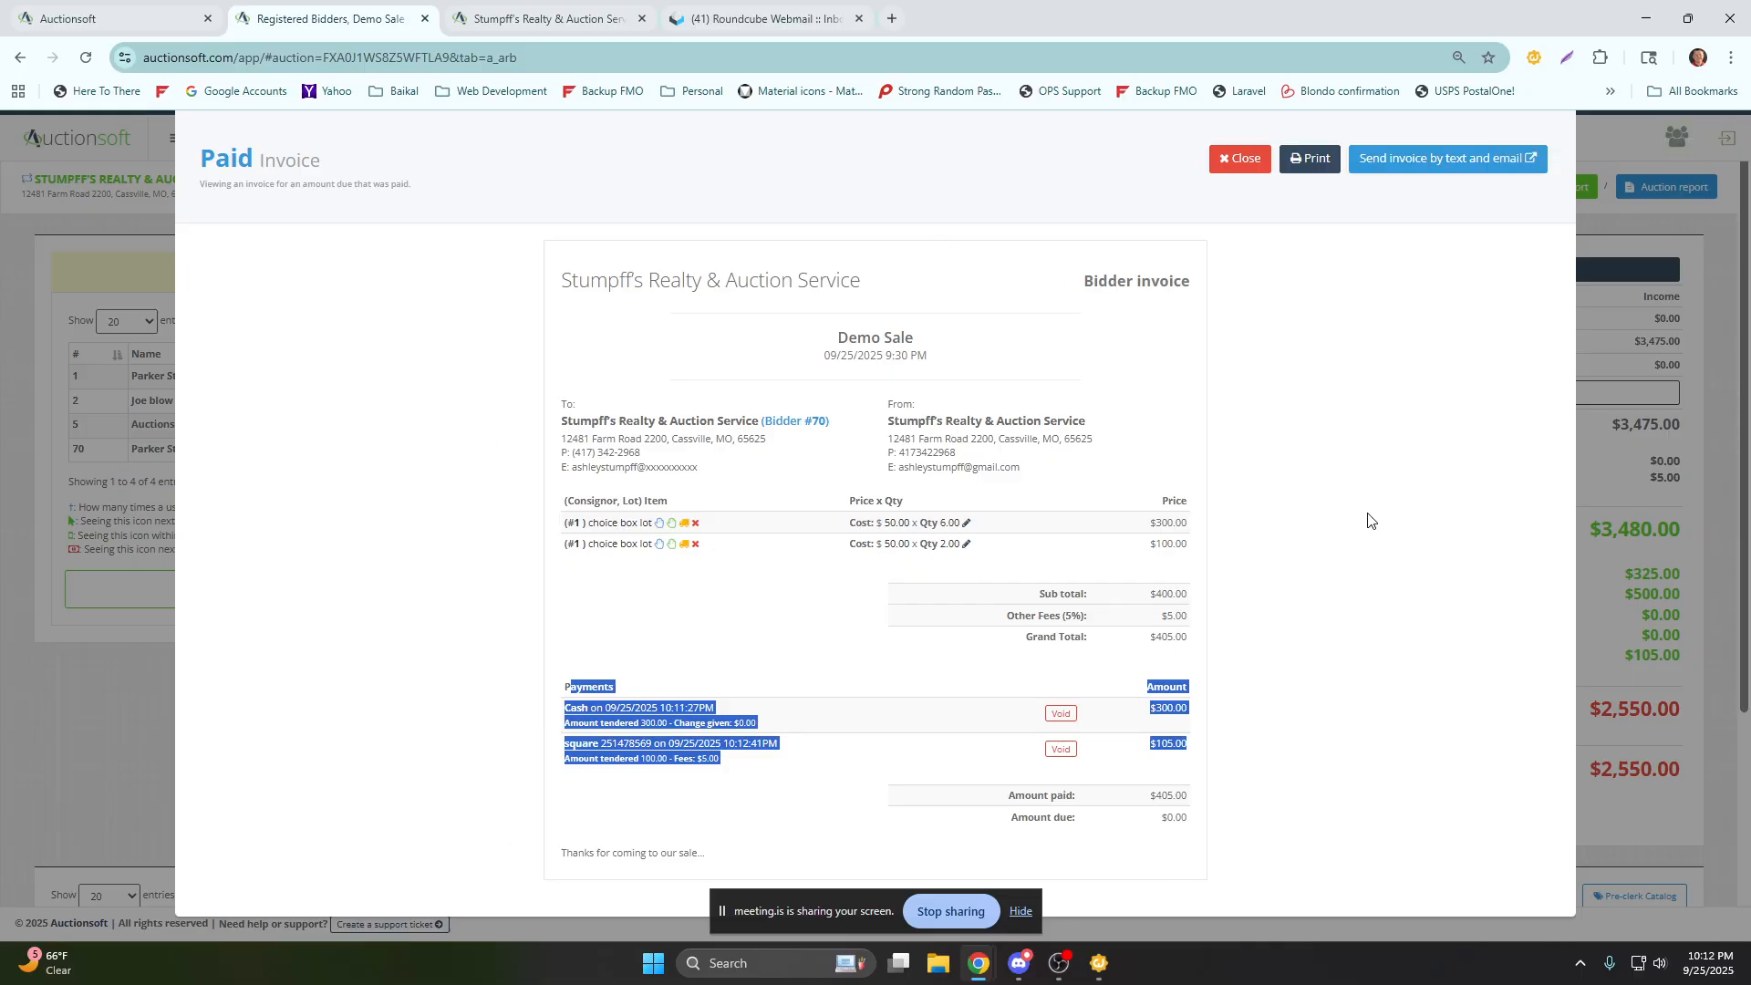
left_click(1231, 159)
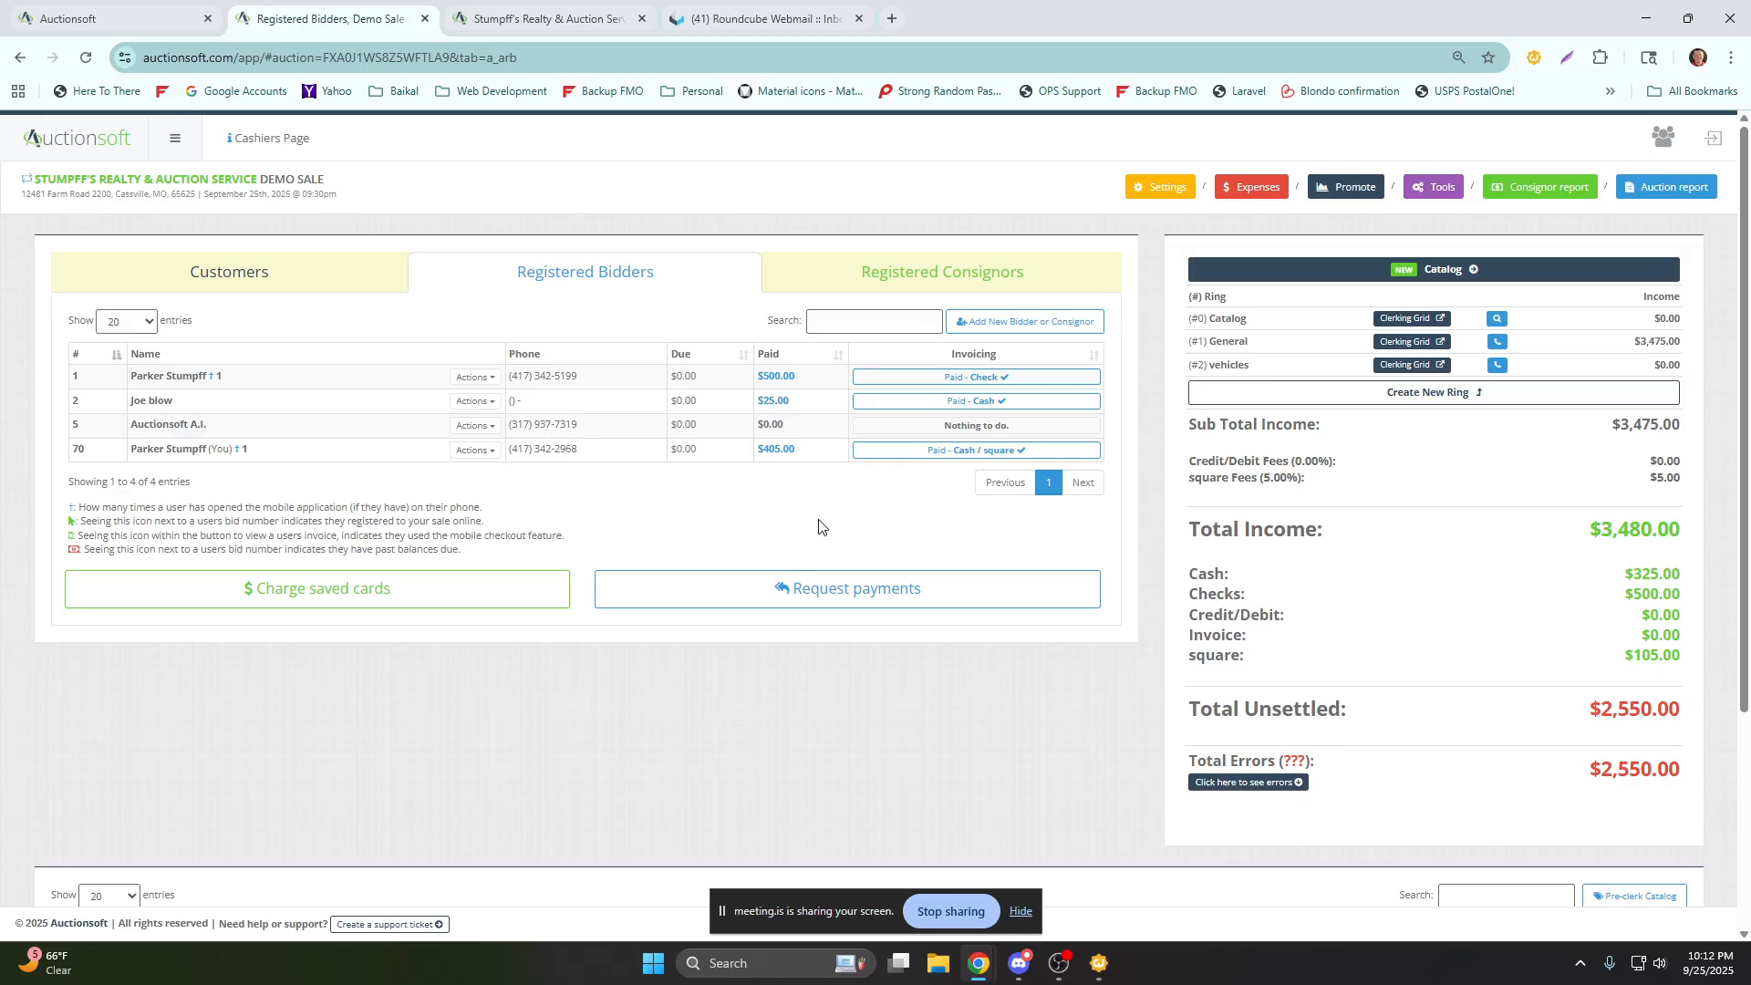
Examine the registered bidders, the cash, check and square totals, and the sale's item list.
left_click_drag(276, 461, 224, 456)
left_click_drag(231, 379, 208, 376)
left_click(332, 321)
left_click_drag(1622, 573, 1683, 594)
left_click_drag(1628, 655, 1686, 657)
scroll(1199, 645, "down", 1)
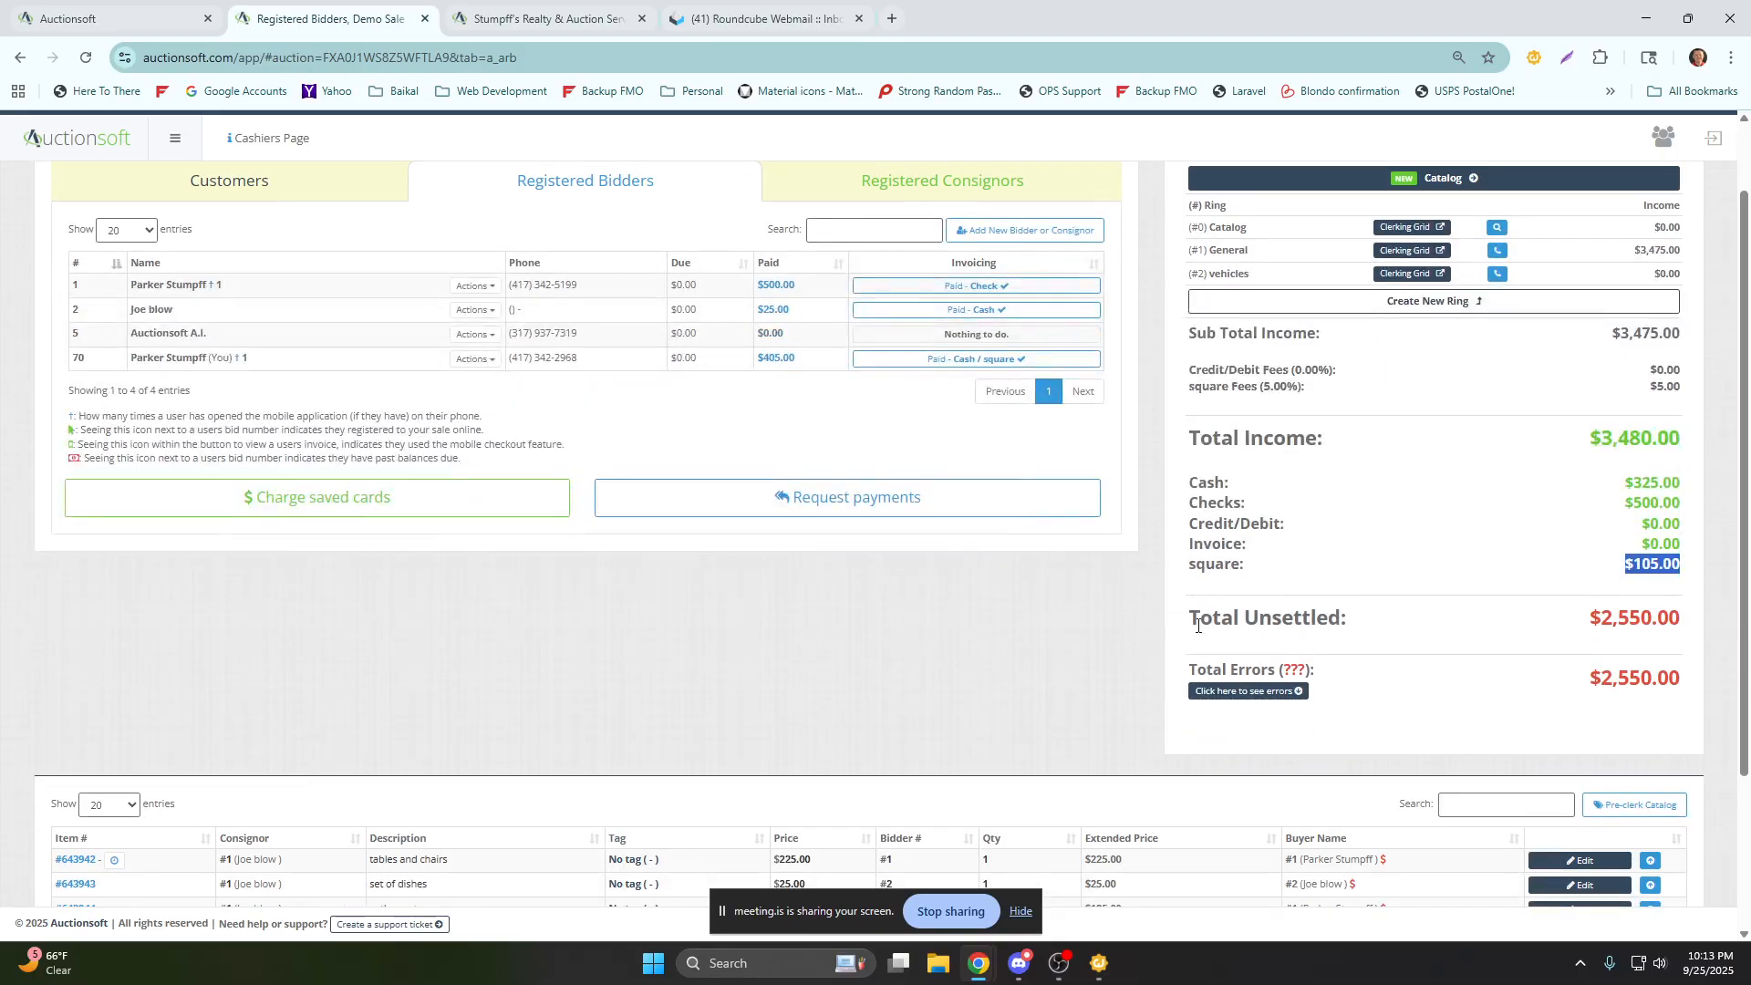
scroll(970, 598, "down", 3)
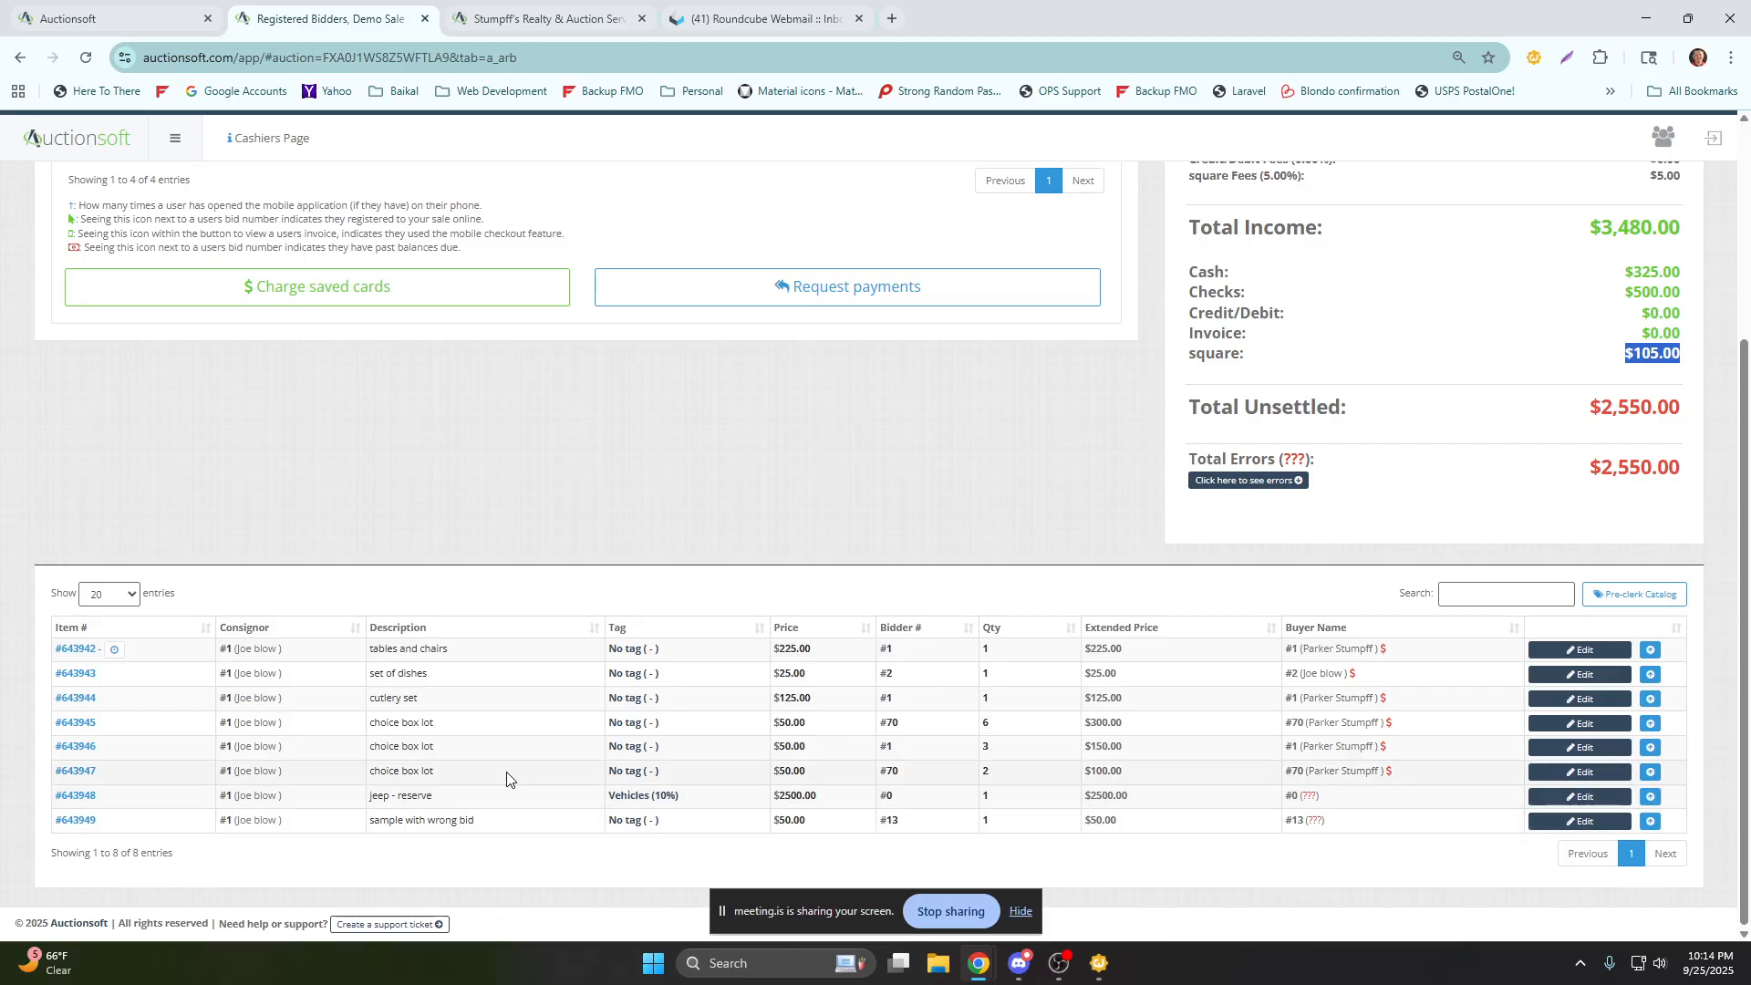
scroll(833, 688, "up", 3)
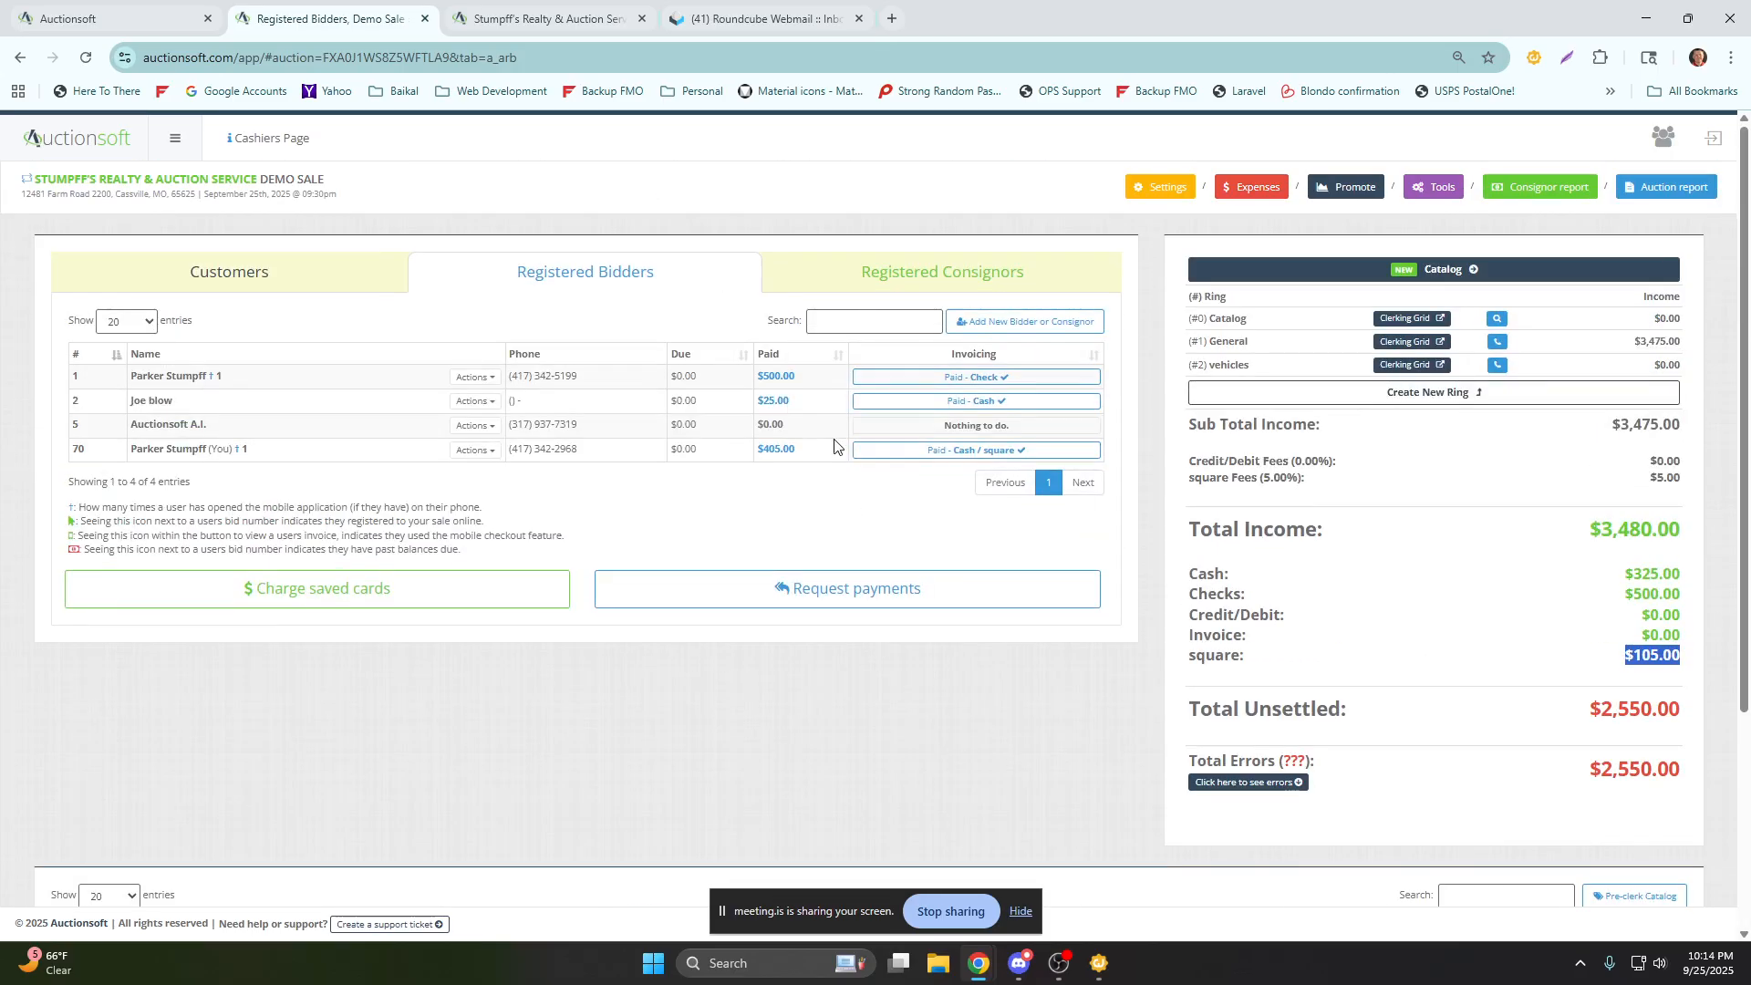
Start the payout of registered consignor 1 and examine the base commission, vehicles fee and expenses on the invoice.
left_click(910, 288)
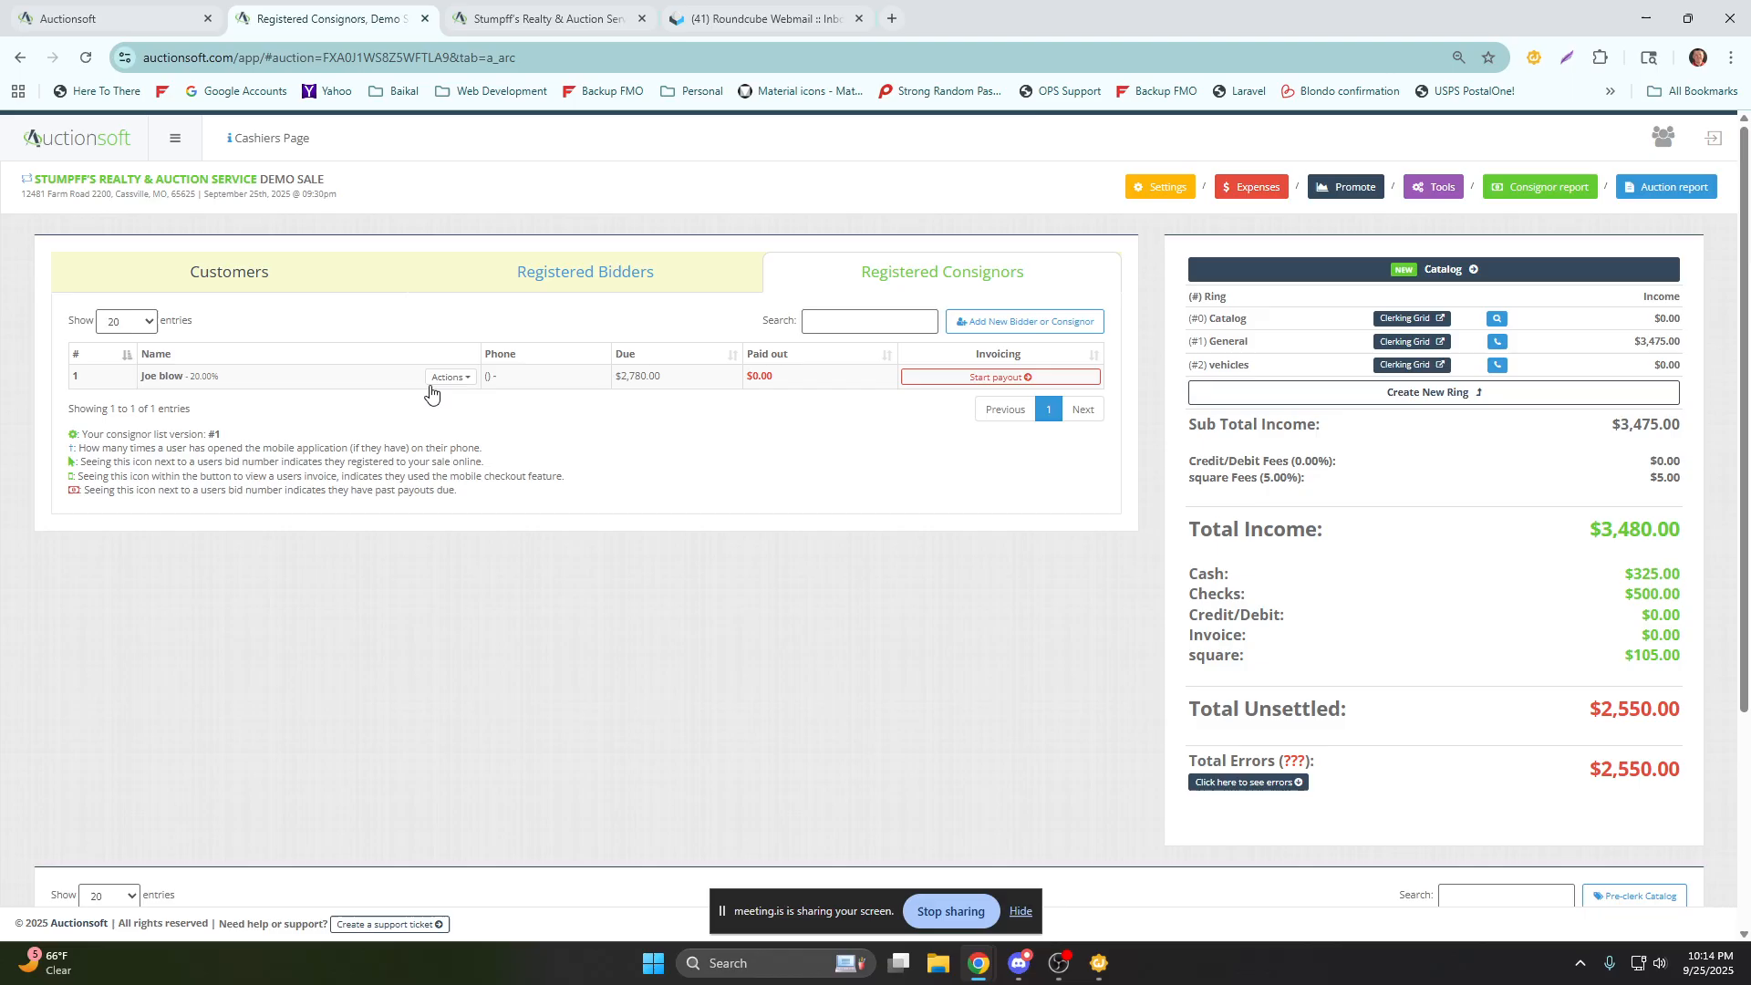
left_click(972, 377)
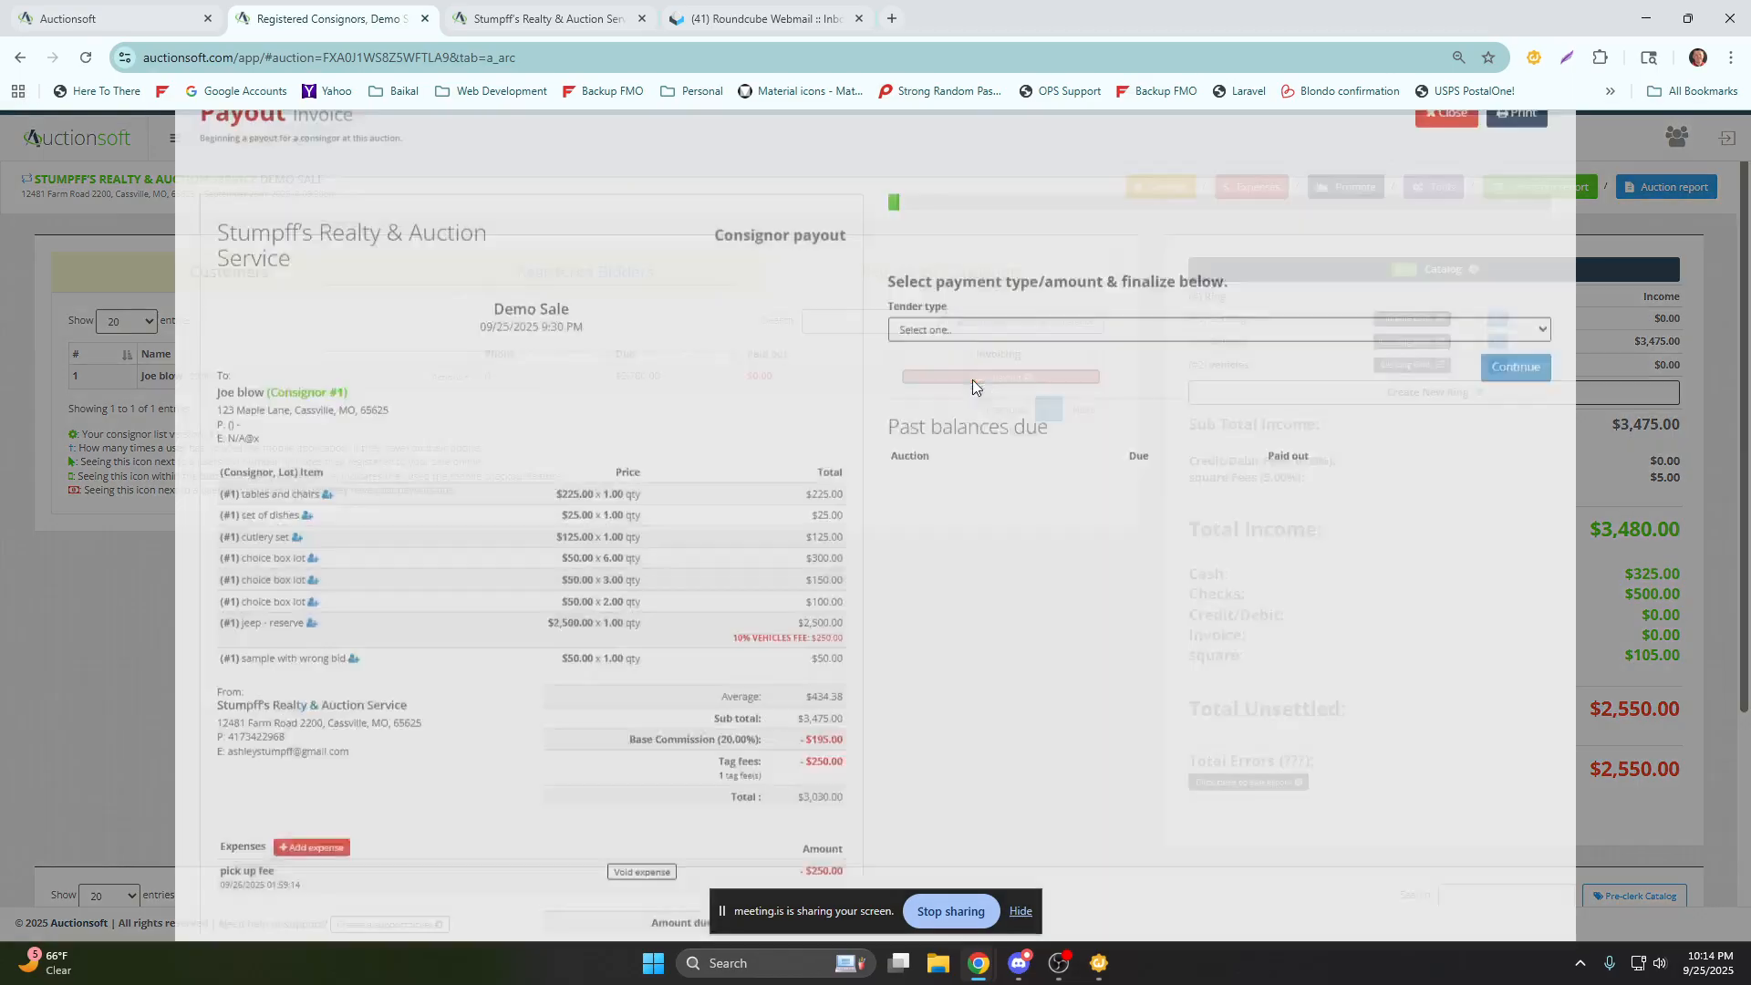
scroll(771, 424, "down", 2)
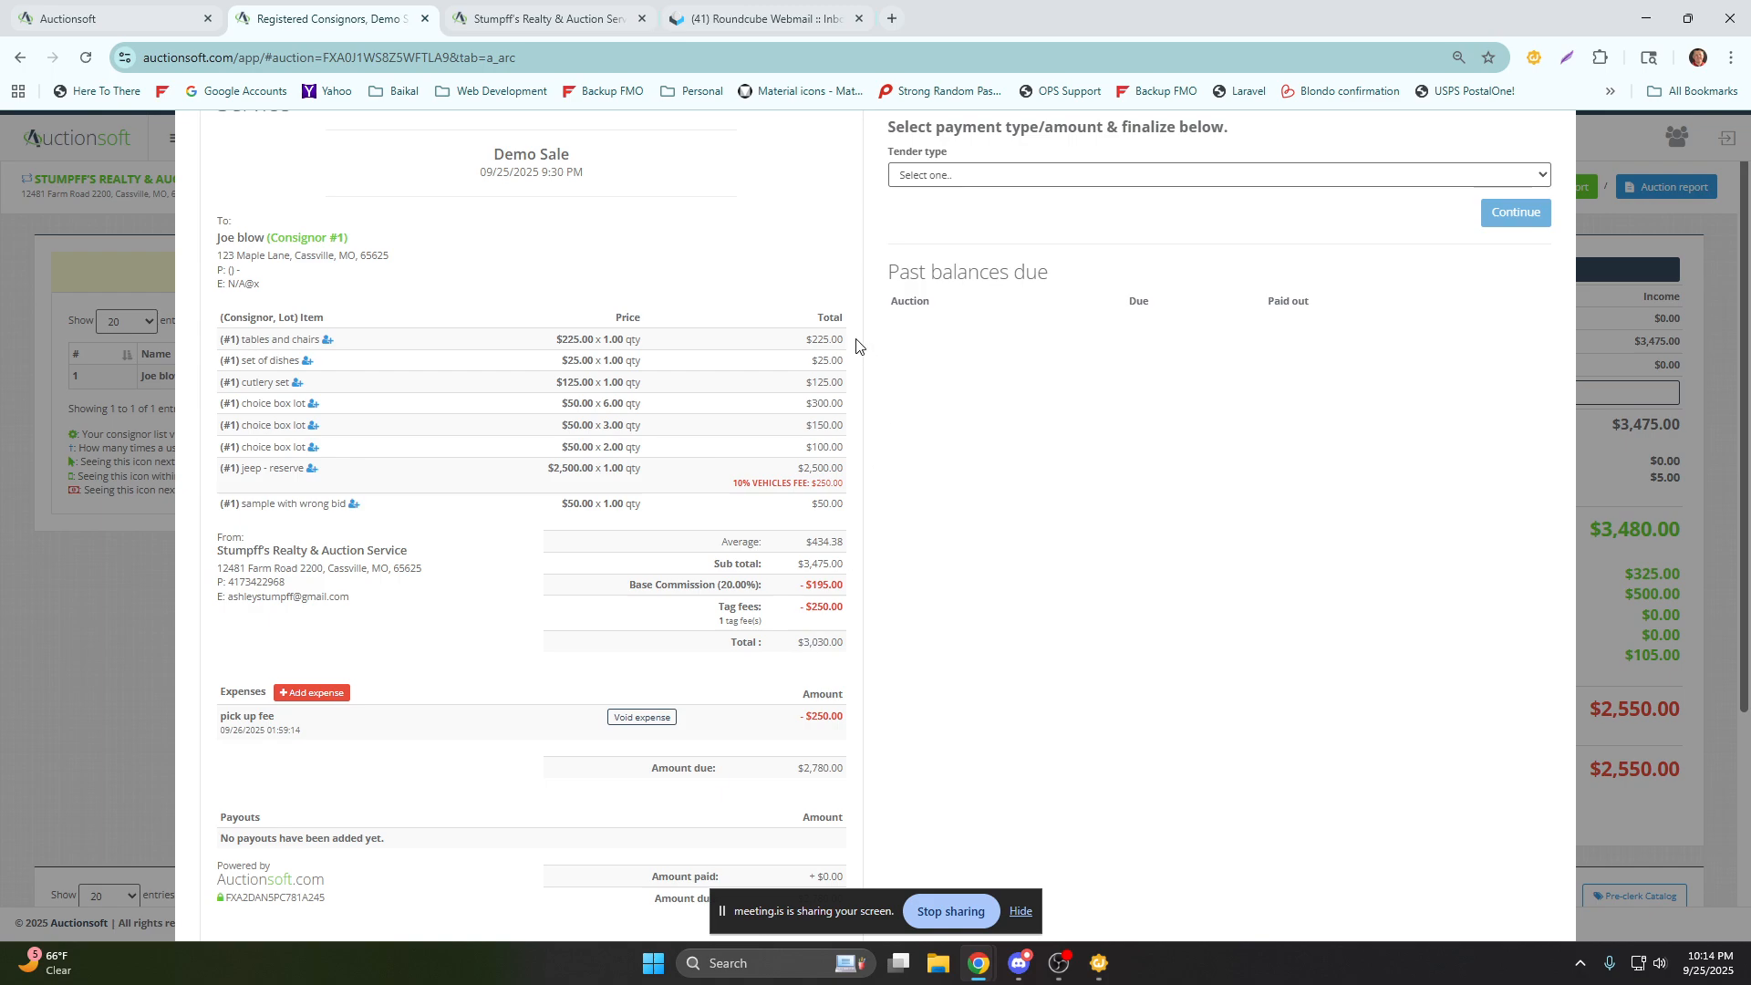
left_click_drag(856, 588, 806, 586)
left_click_drag(841, 480, 779, 469)
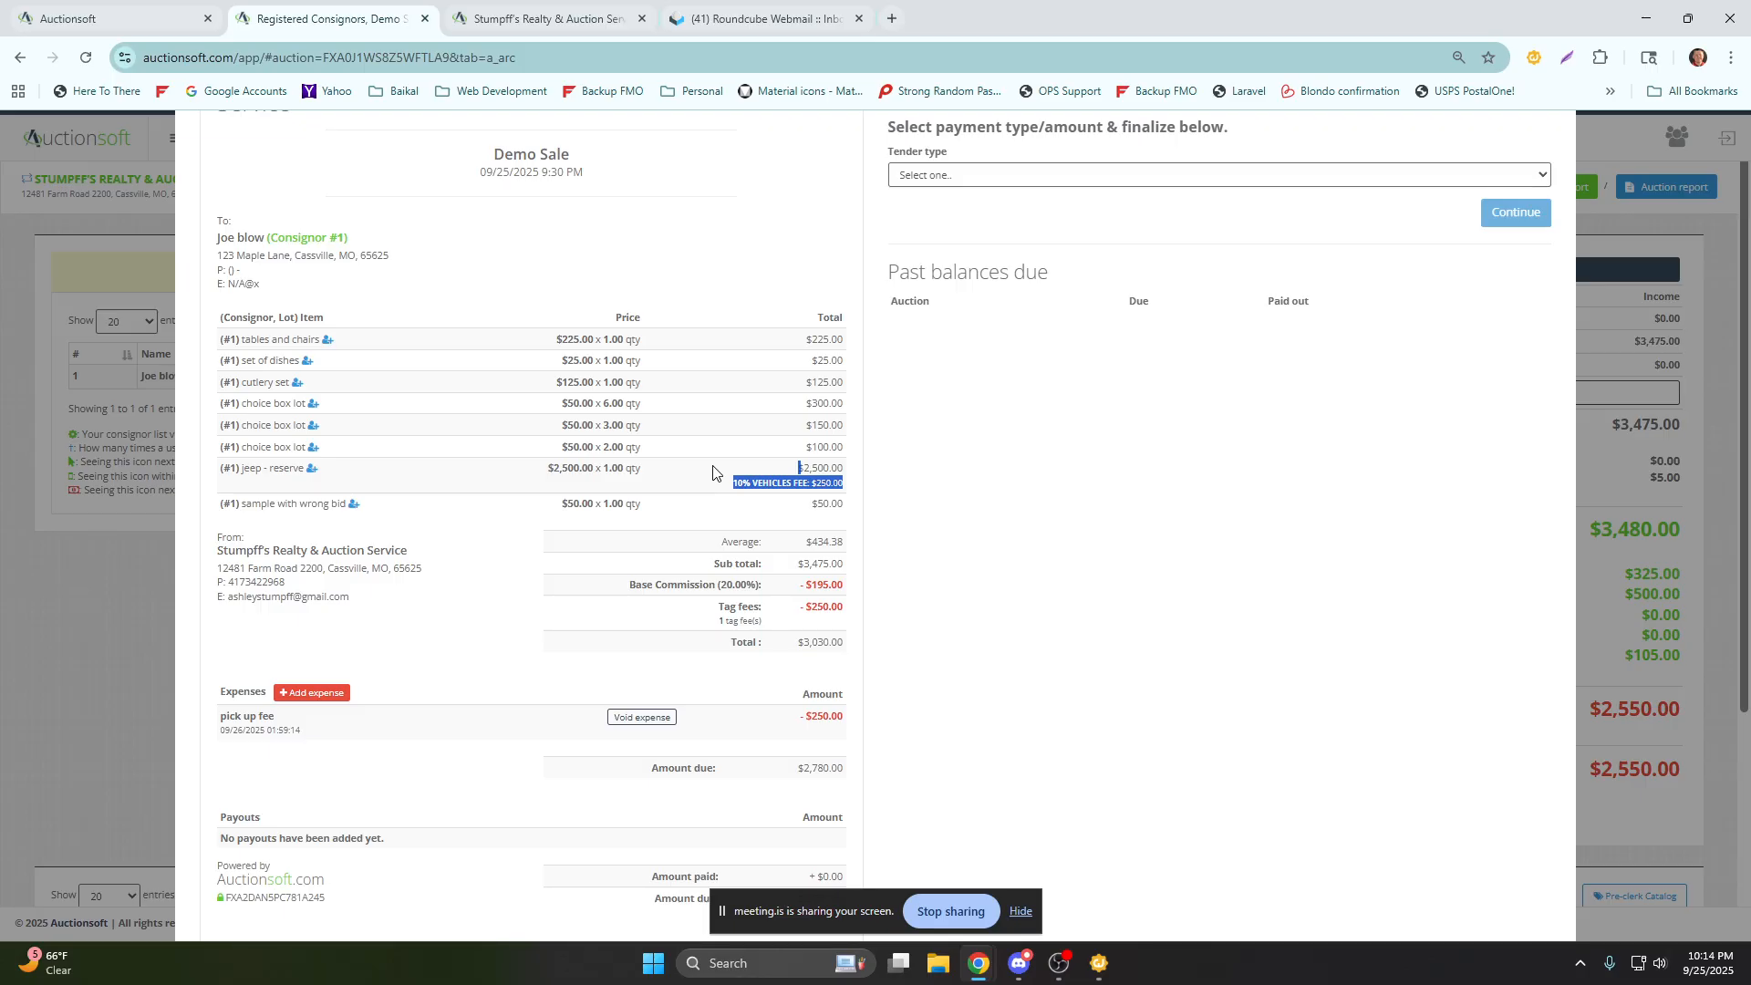
left_click(878, 507)
scroll(857, 490, "down", 1)
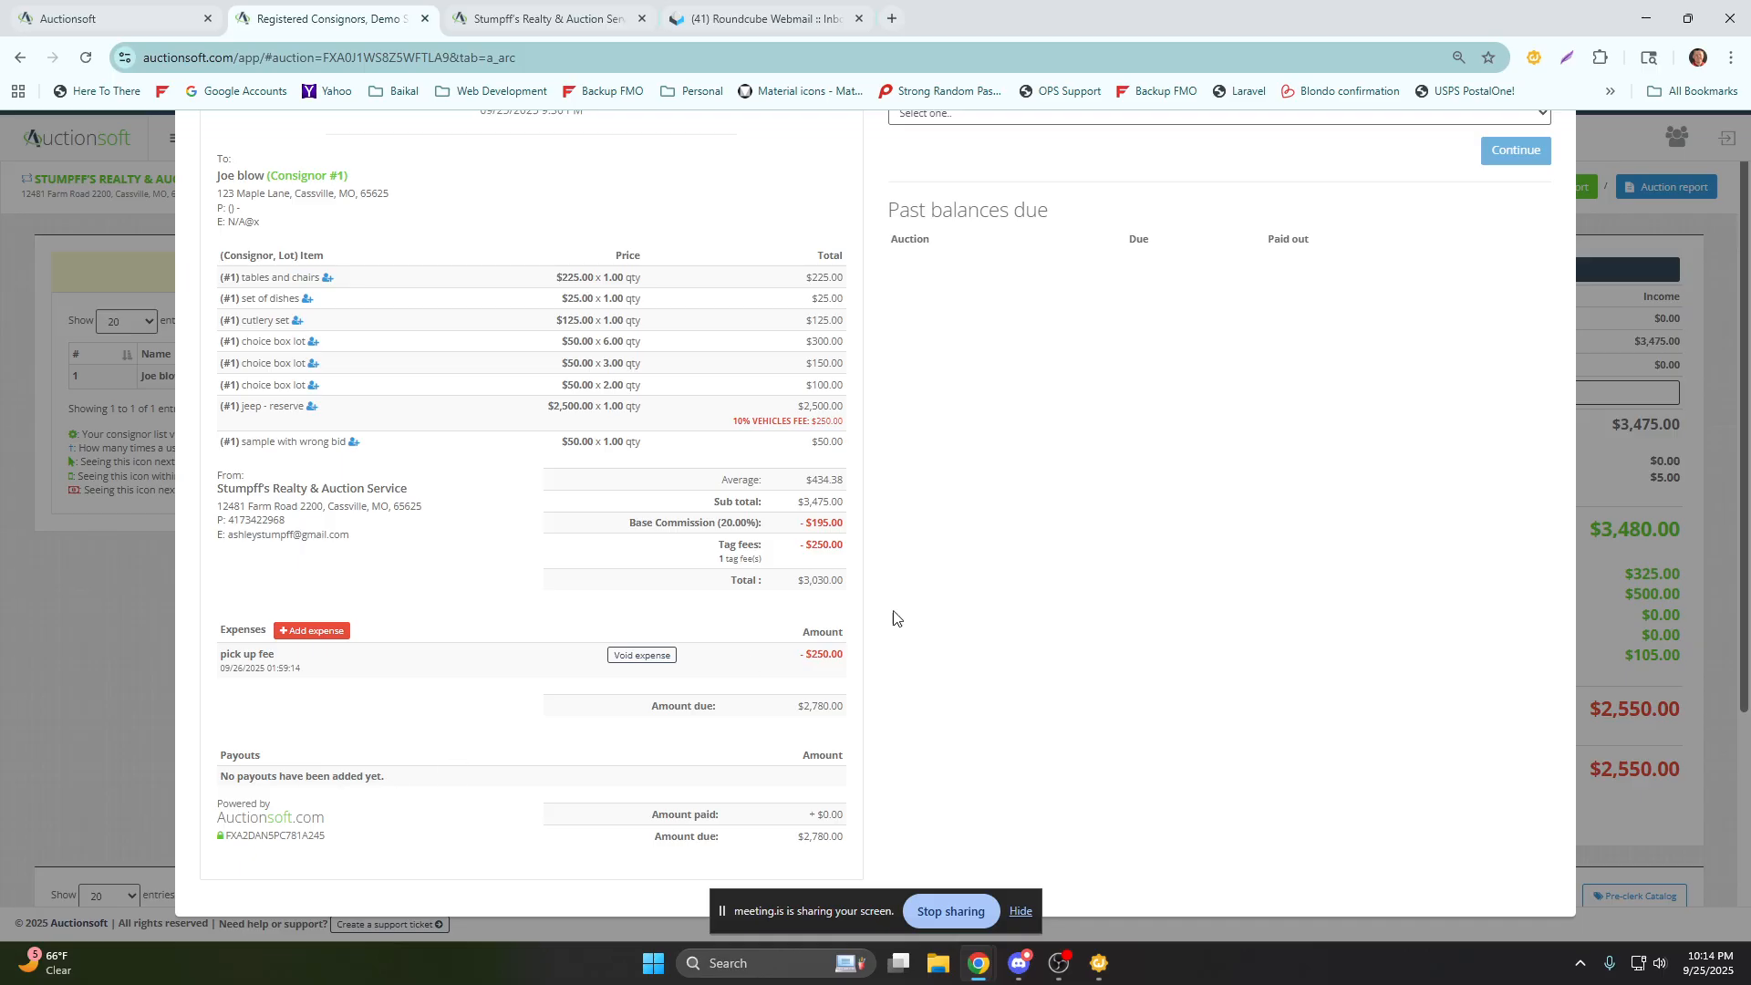
Choose Check as the tender type for consignor 1's payout.
scroll(832, 644, "up", 4)
left_click(994, 449)
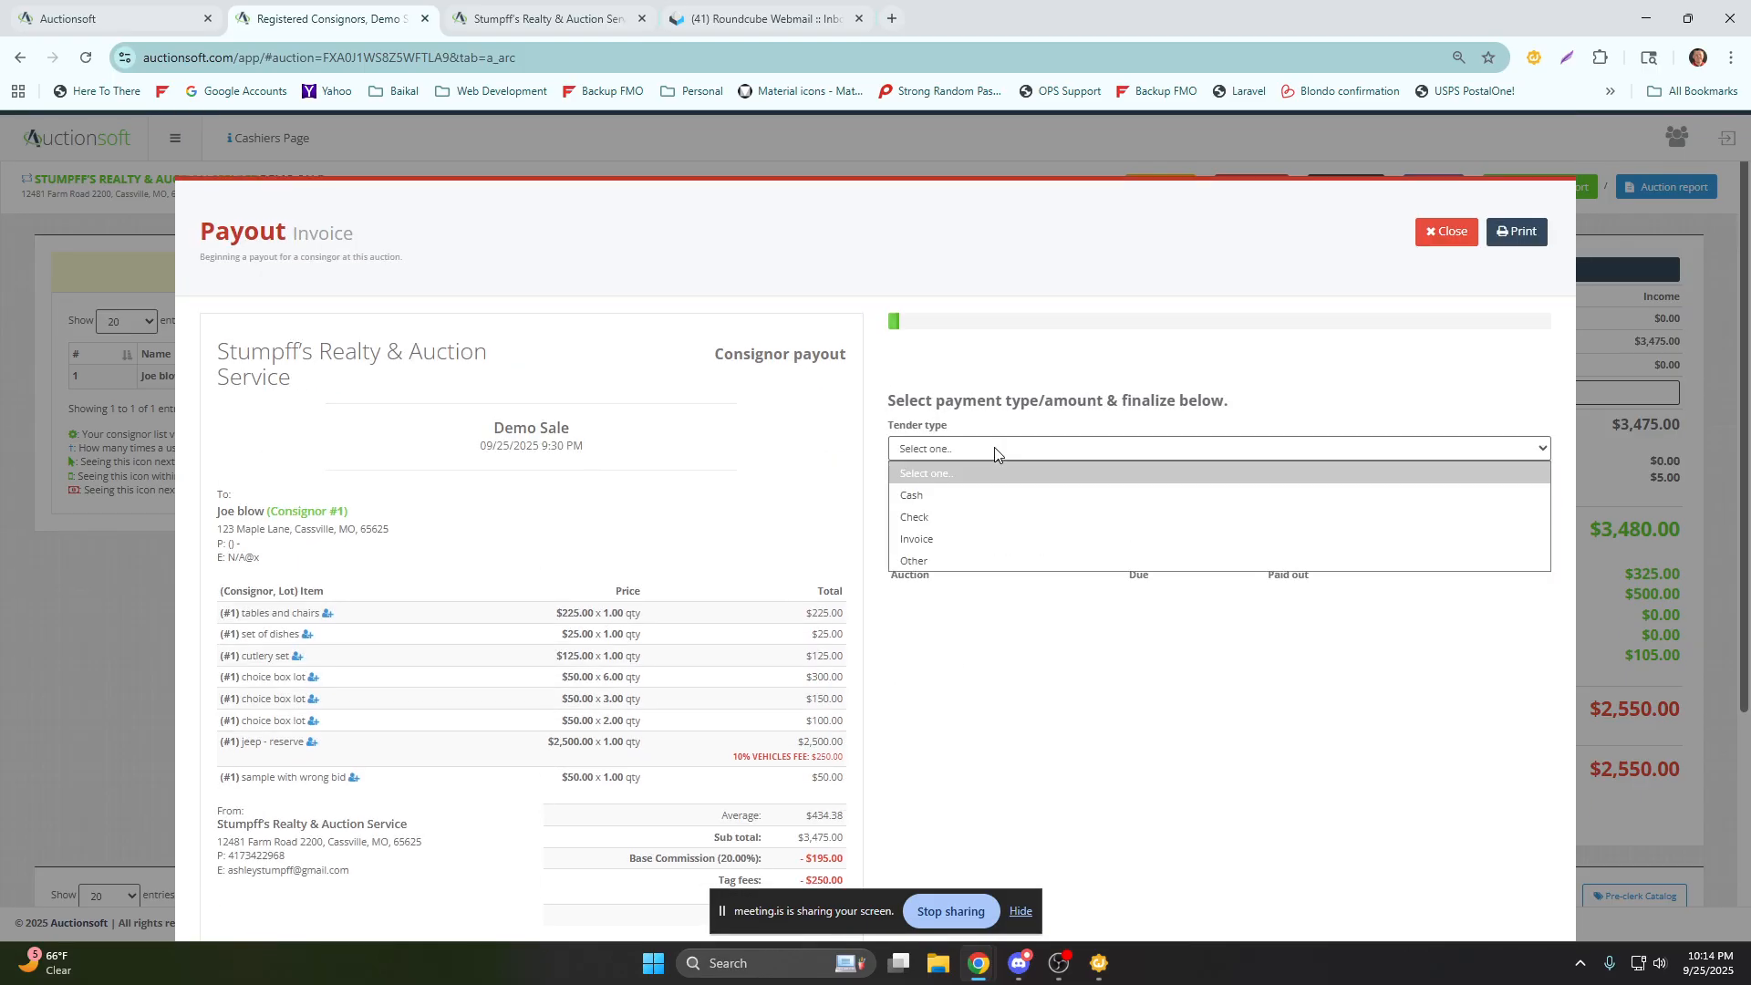
left_click(955, 518)
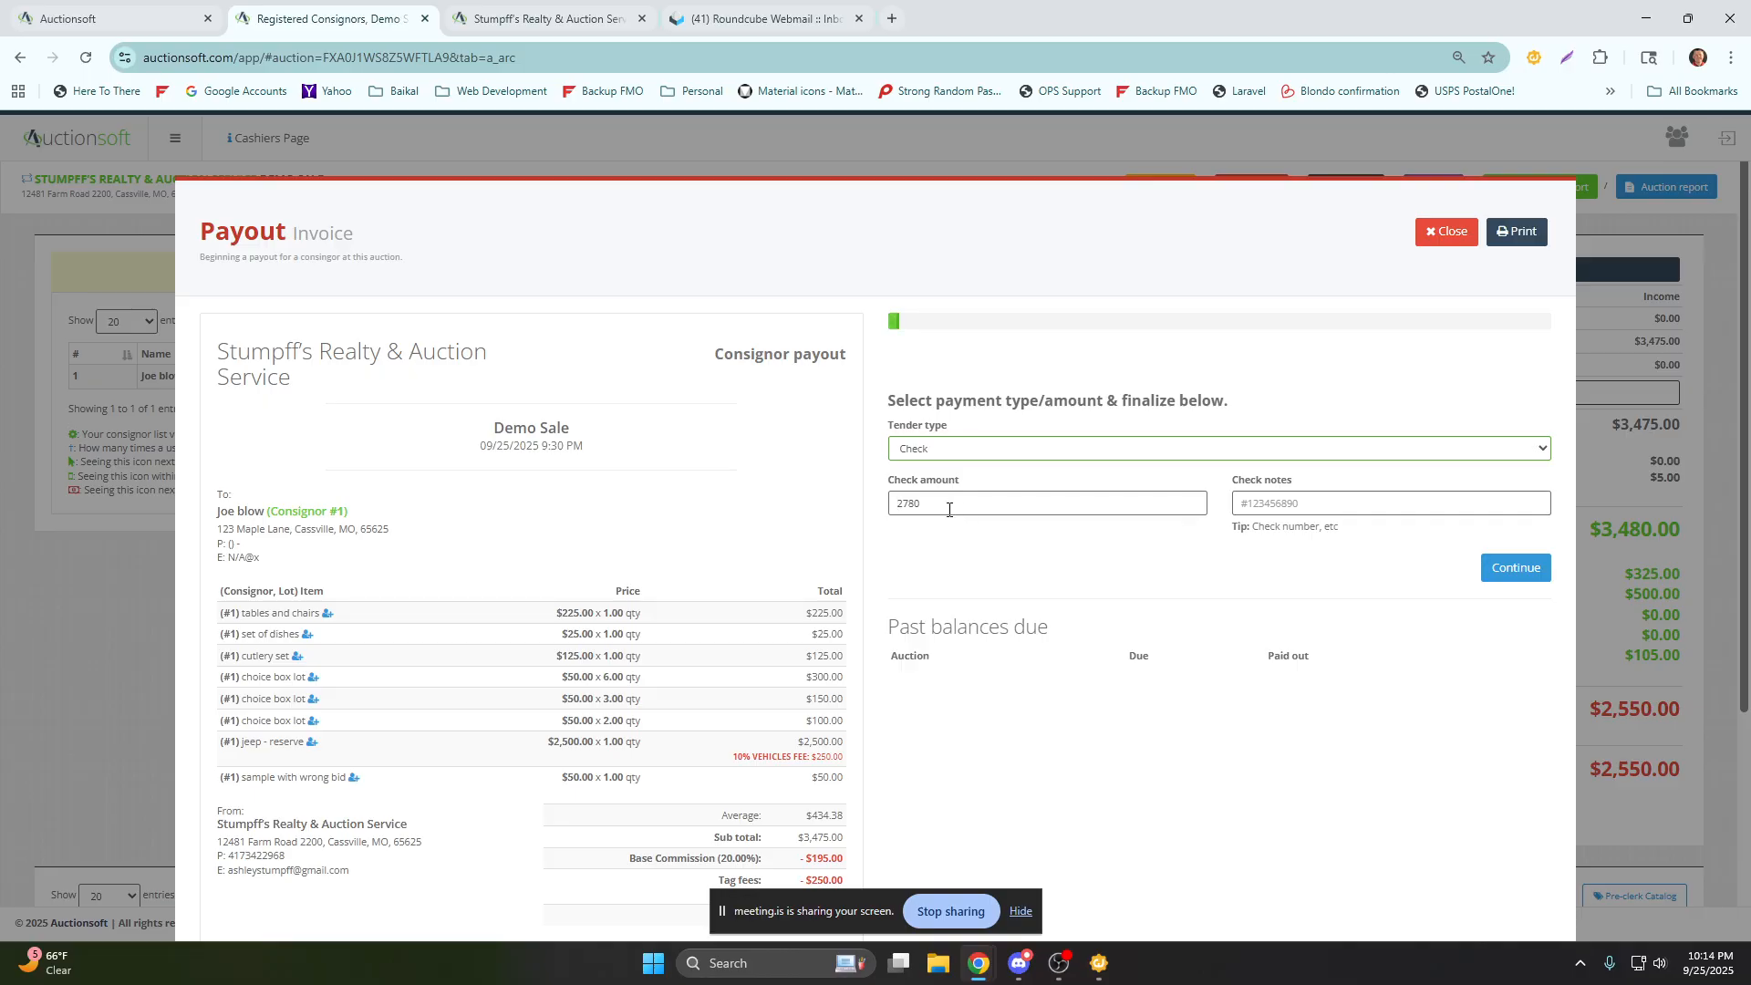
left_click_drag(949, 510, 879, 525)
type("256983")
left_click(1510, 572)
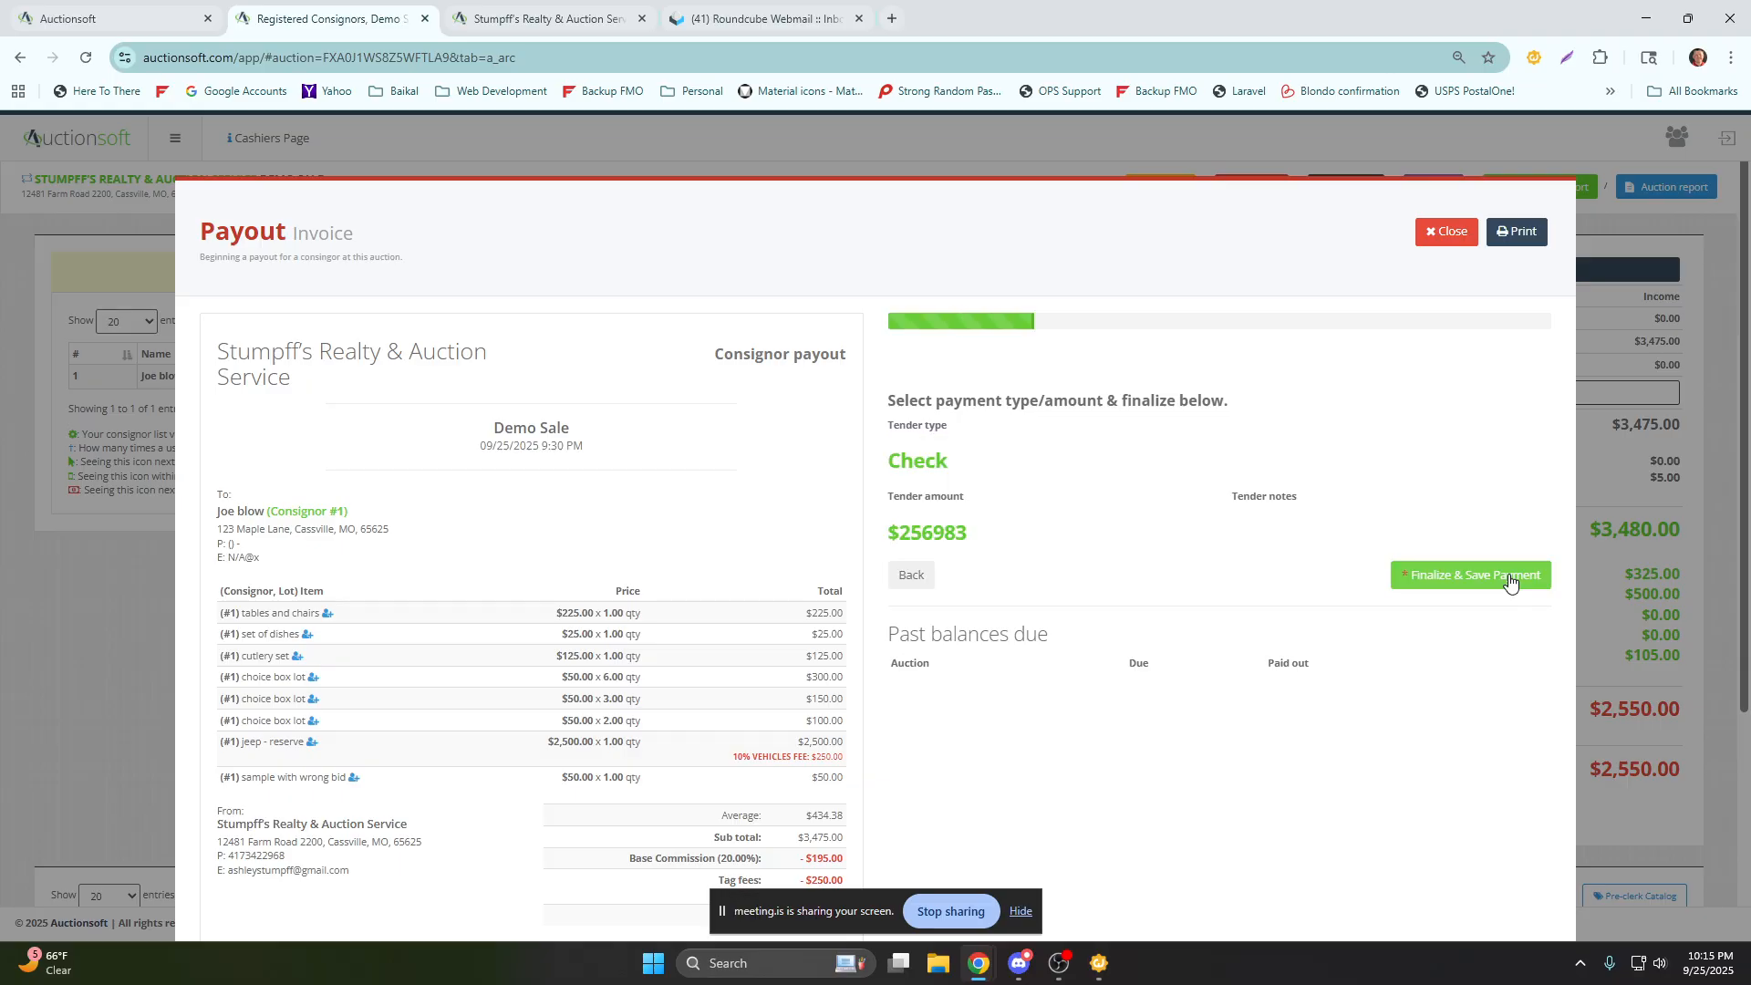
left_click(911, 575)
Set consignor 1's payout check amount to 2780.00 with check note 2514, and finalize and save the payment.
left_click_drag(939, 513, 838, 510)
scroll(838, 510, "down", 4)
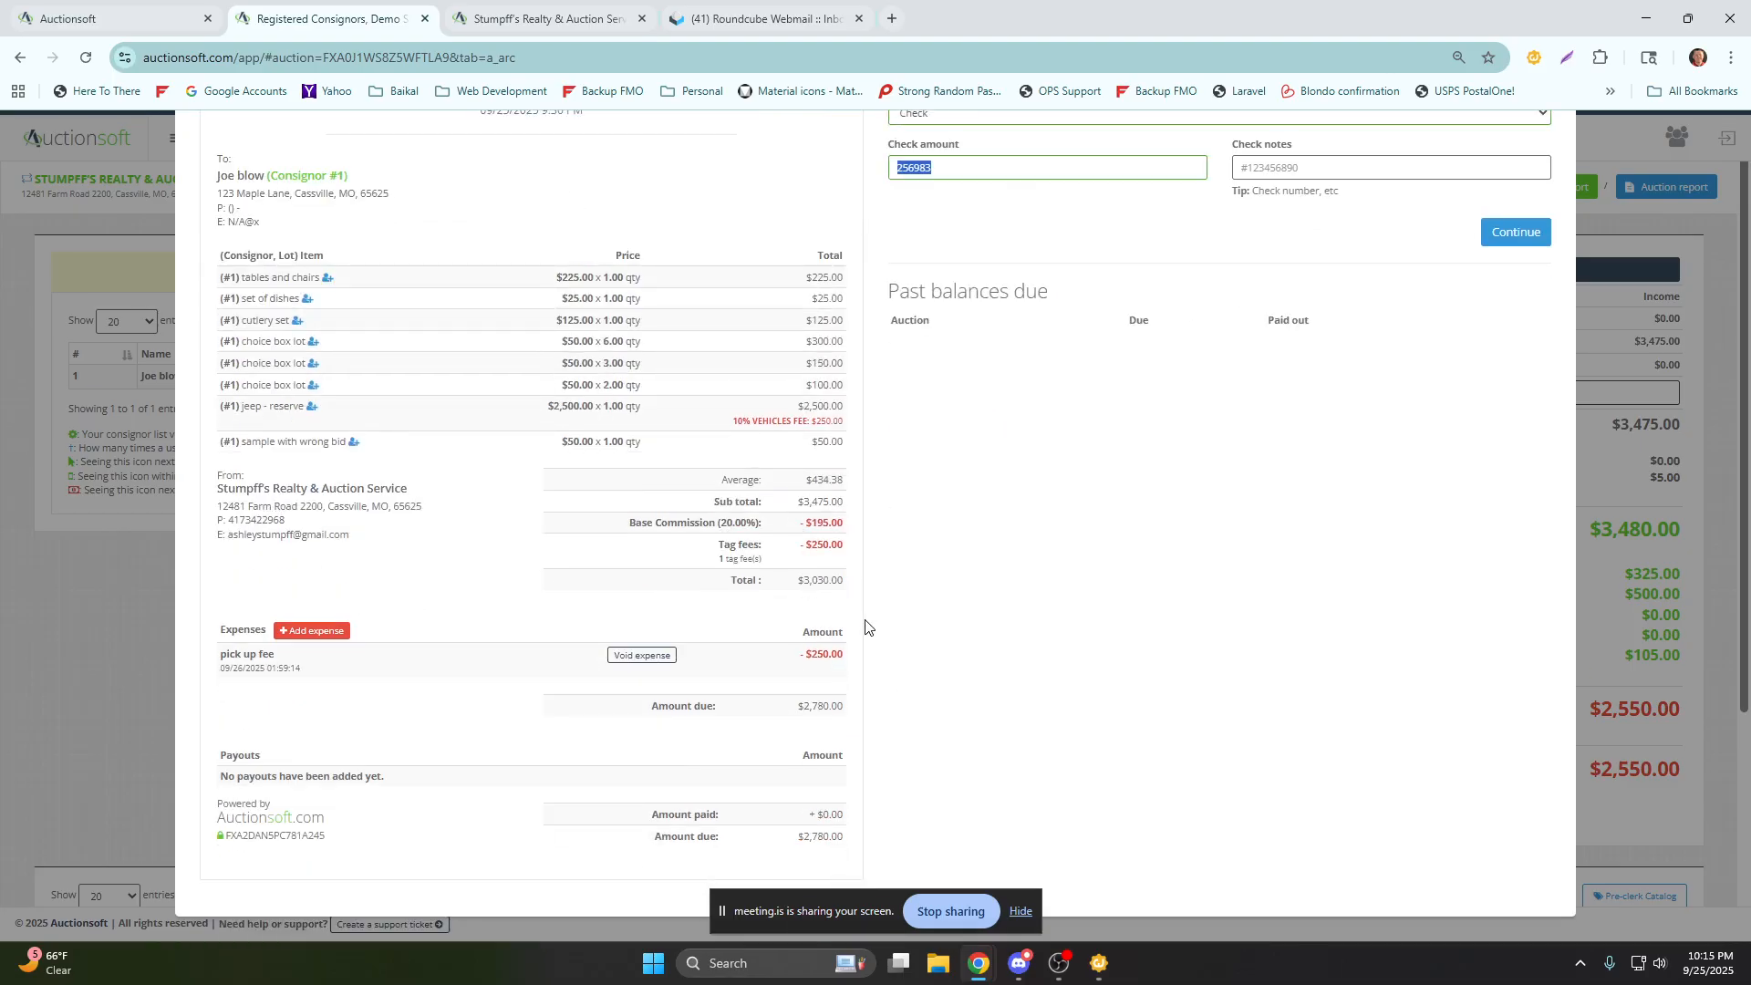
scroll(871, 566, "up", 4)
type("2780.00")
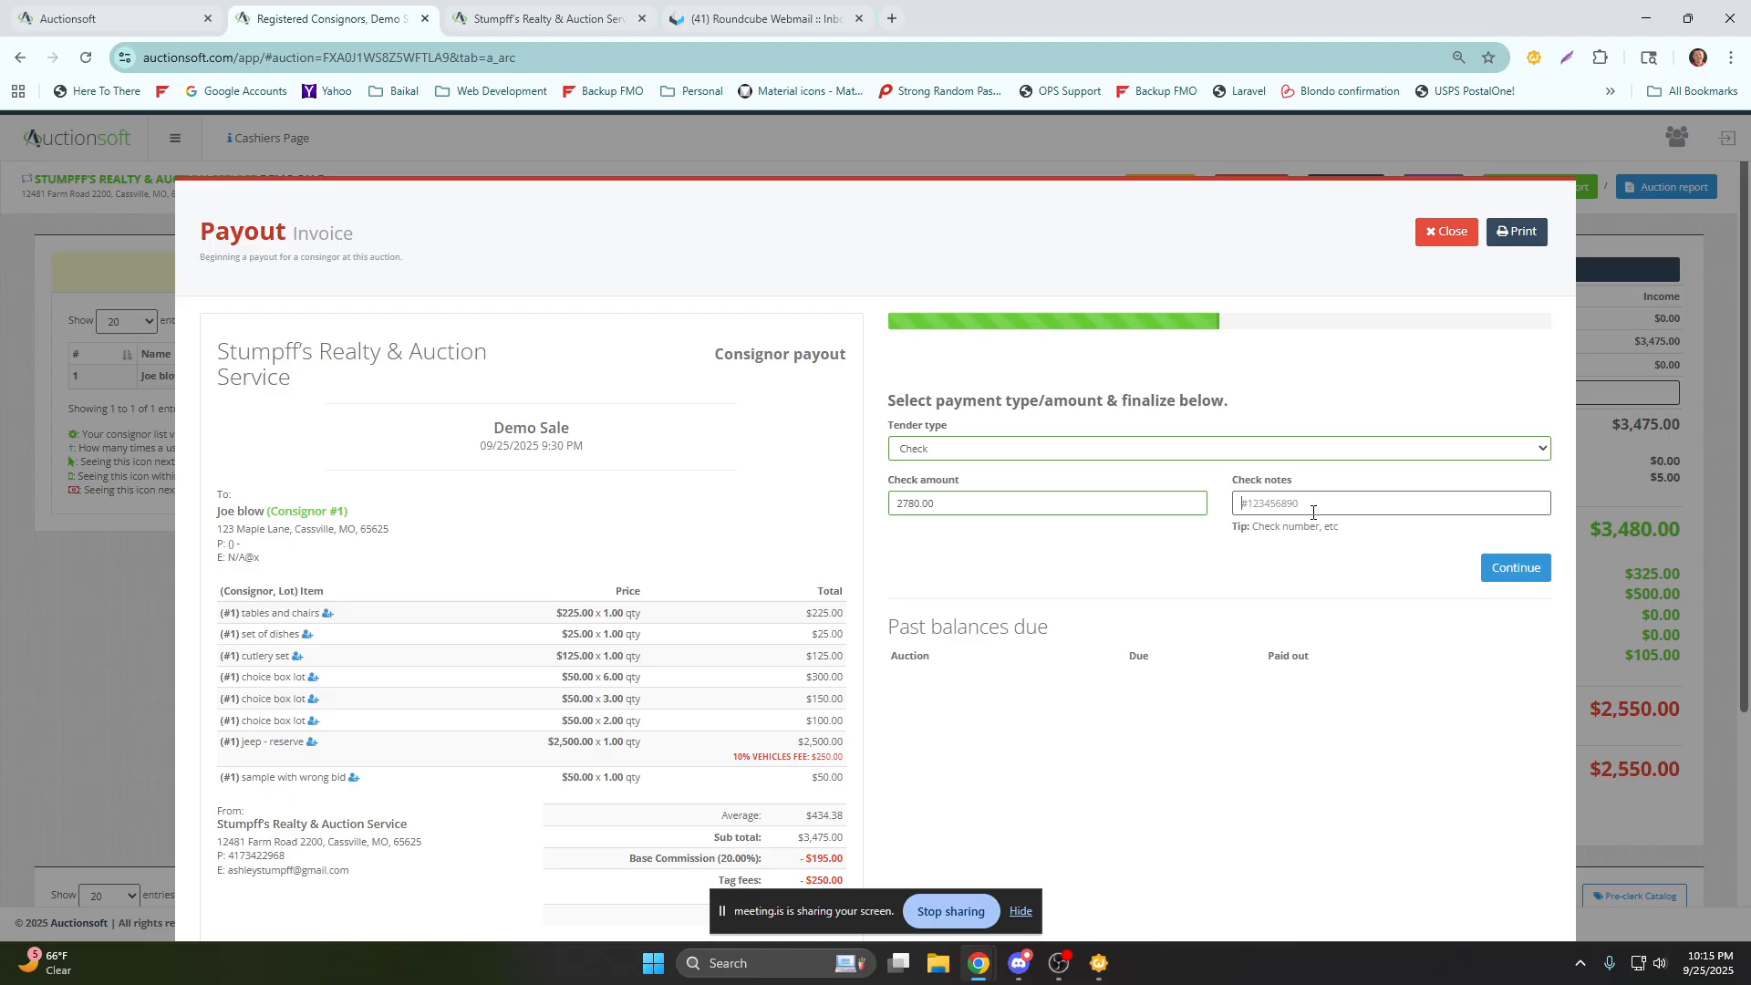
type("2514")
left_click(1518, 571)
left_click(1482, 584)
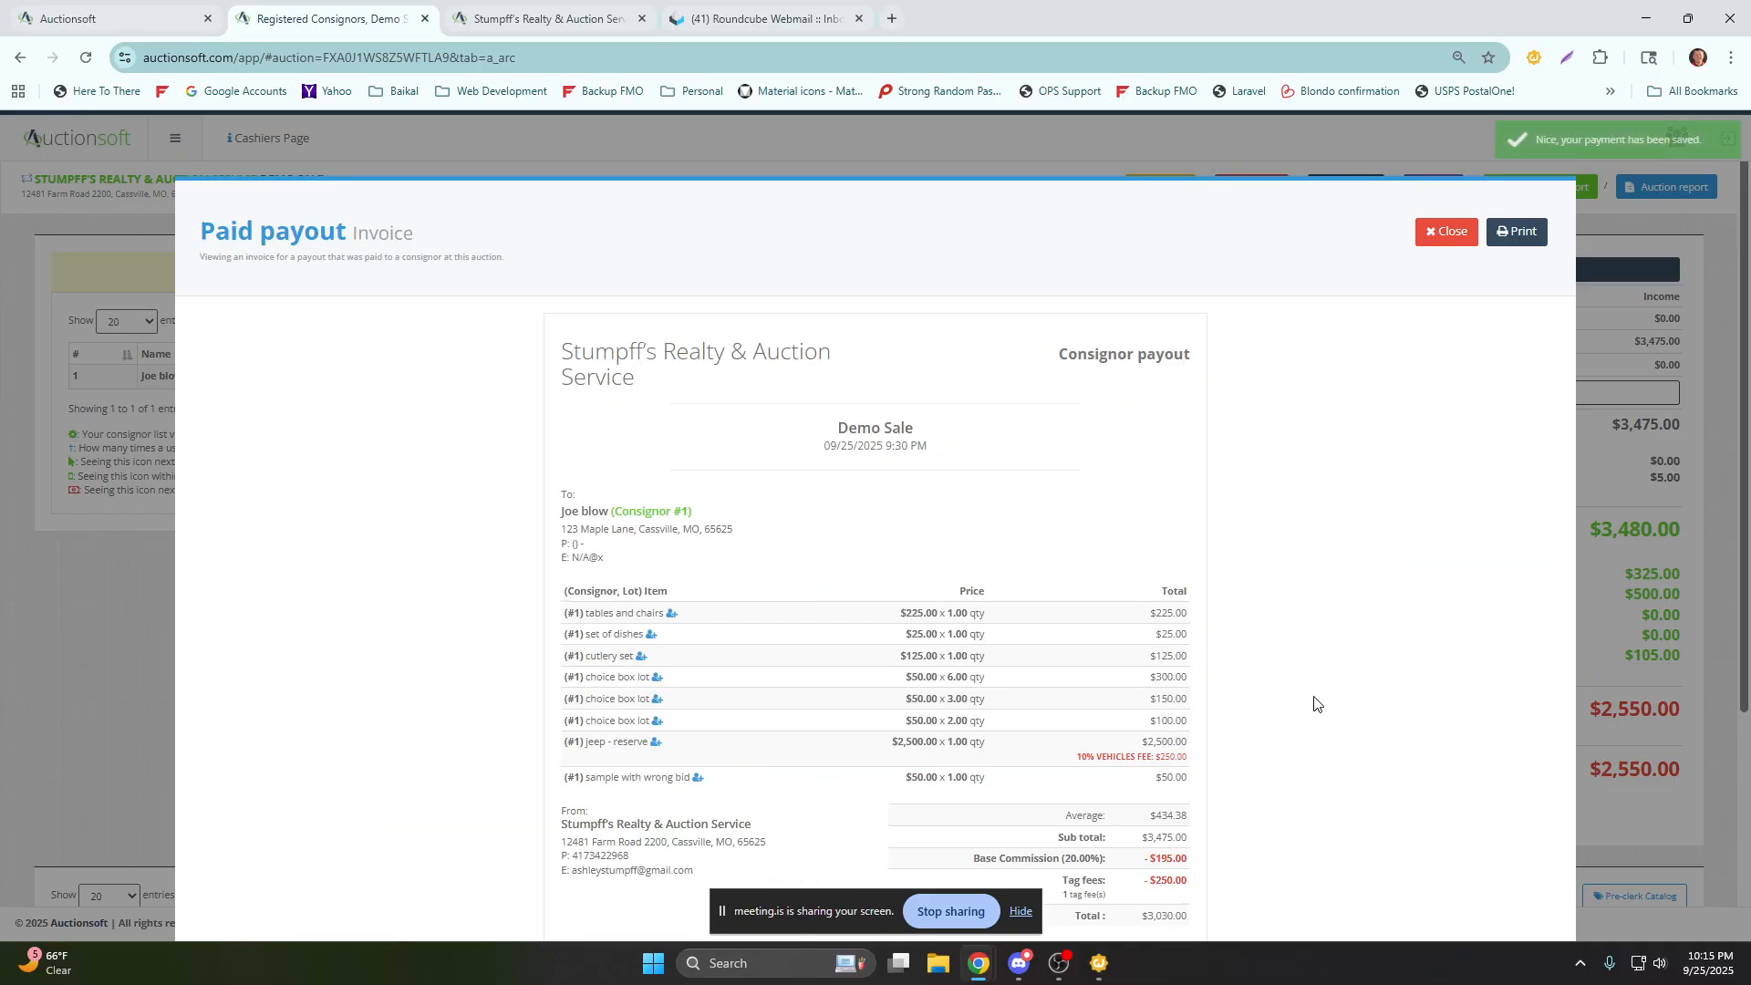
View the printable check for consignor 1's payout, and close both the check and the paid payout invoice.
scroll(1322, 696, "down", 4)
left_click(626, 764)
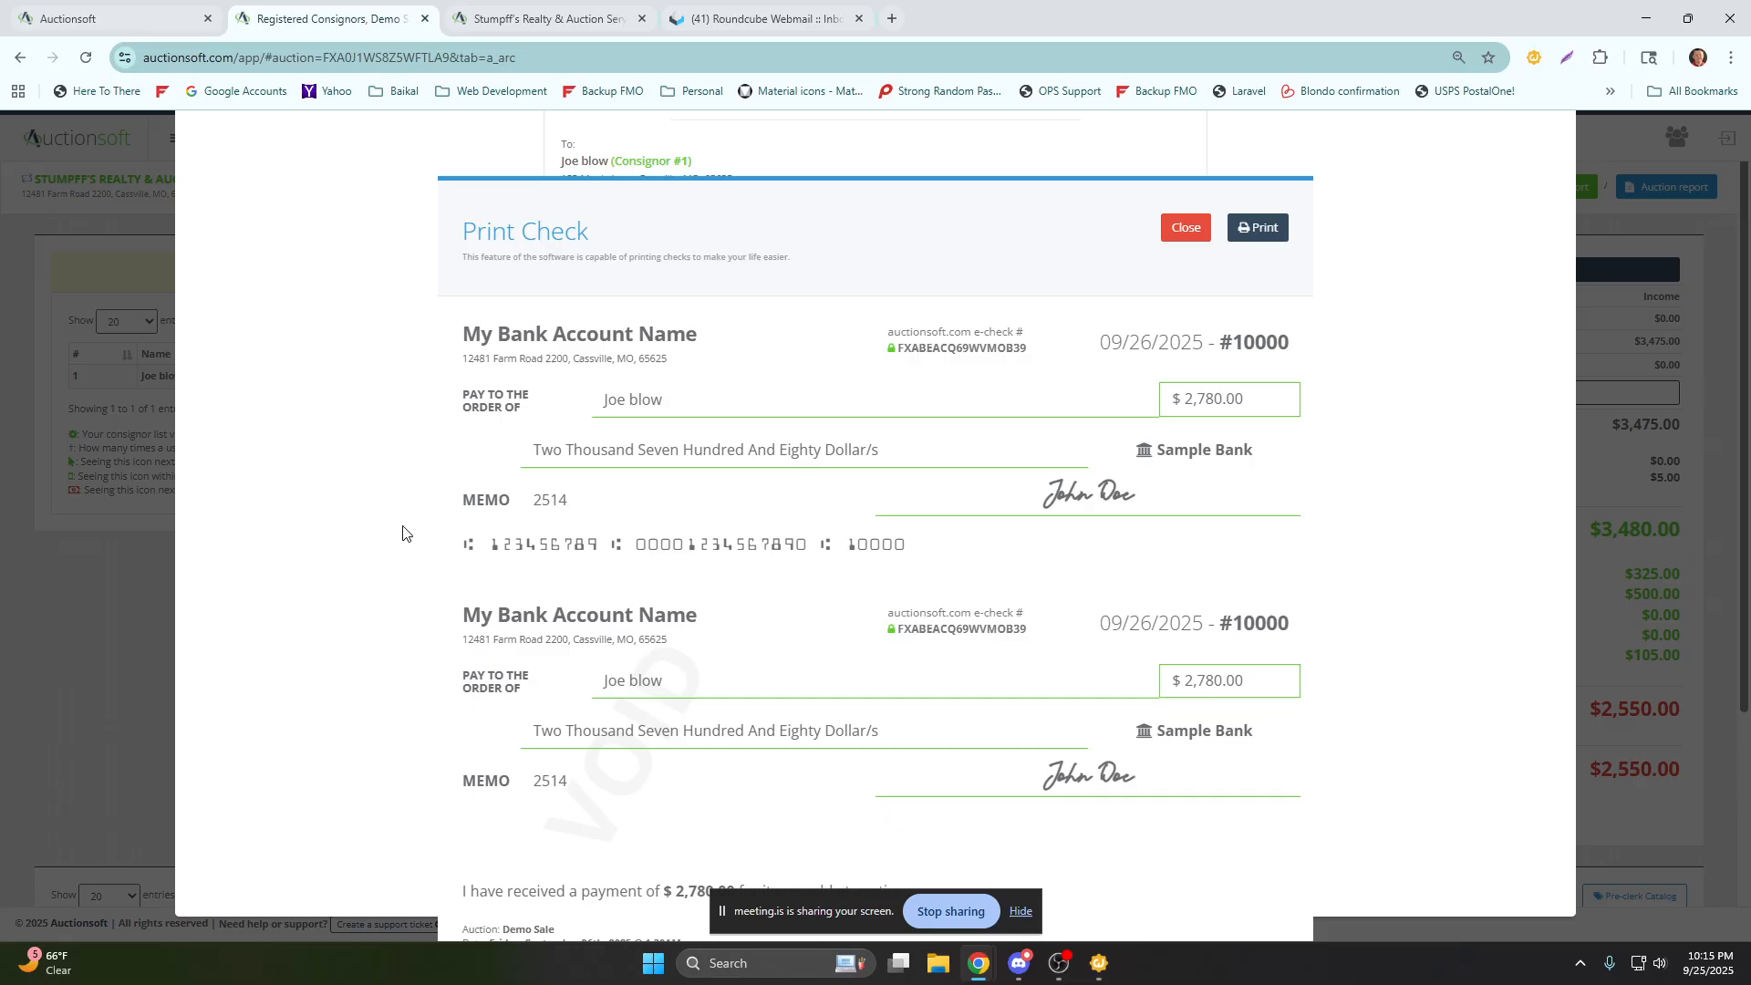
left_click(1206, 234)
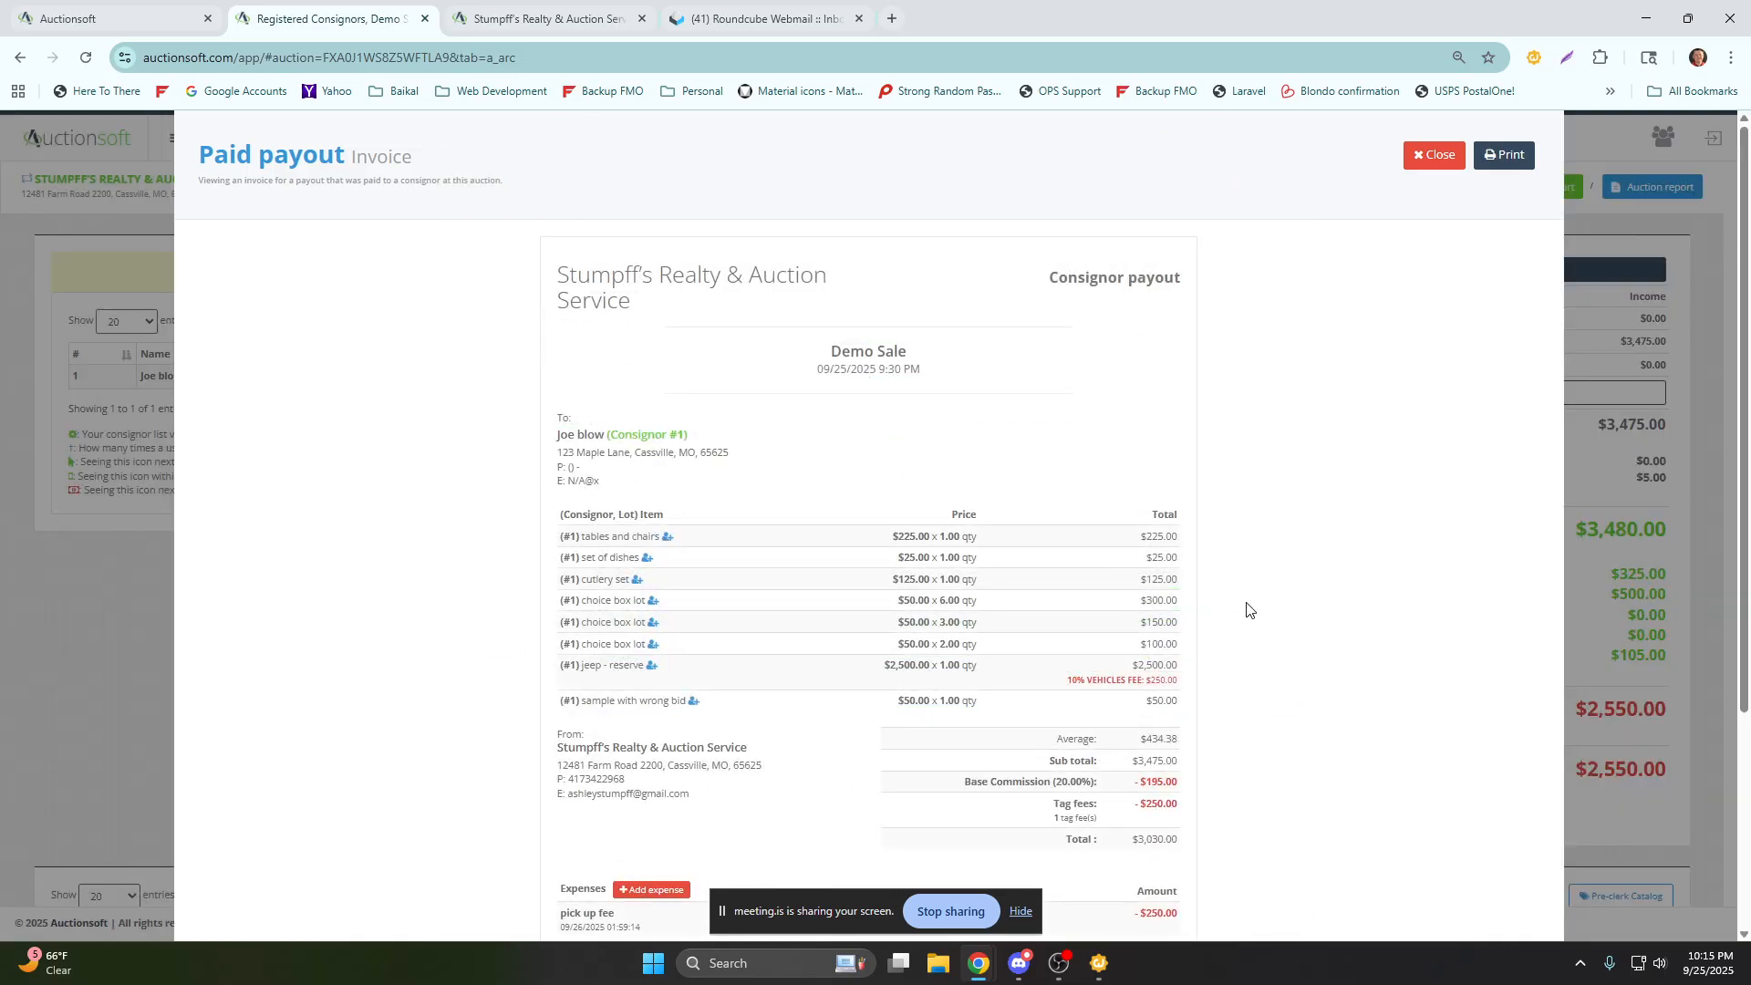
scroll(1248, 609, "up", 2)
left_click(1420, 231)
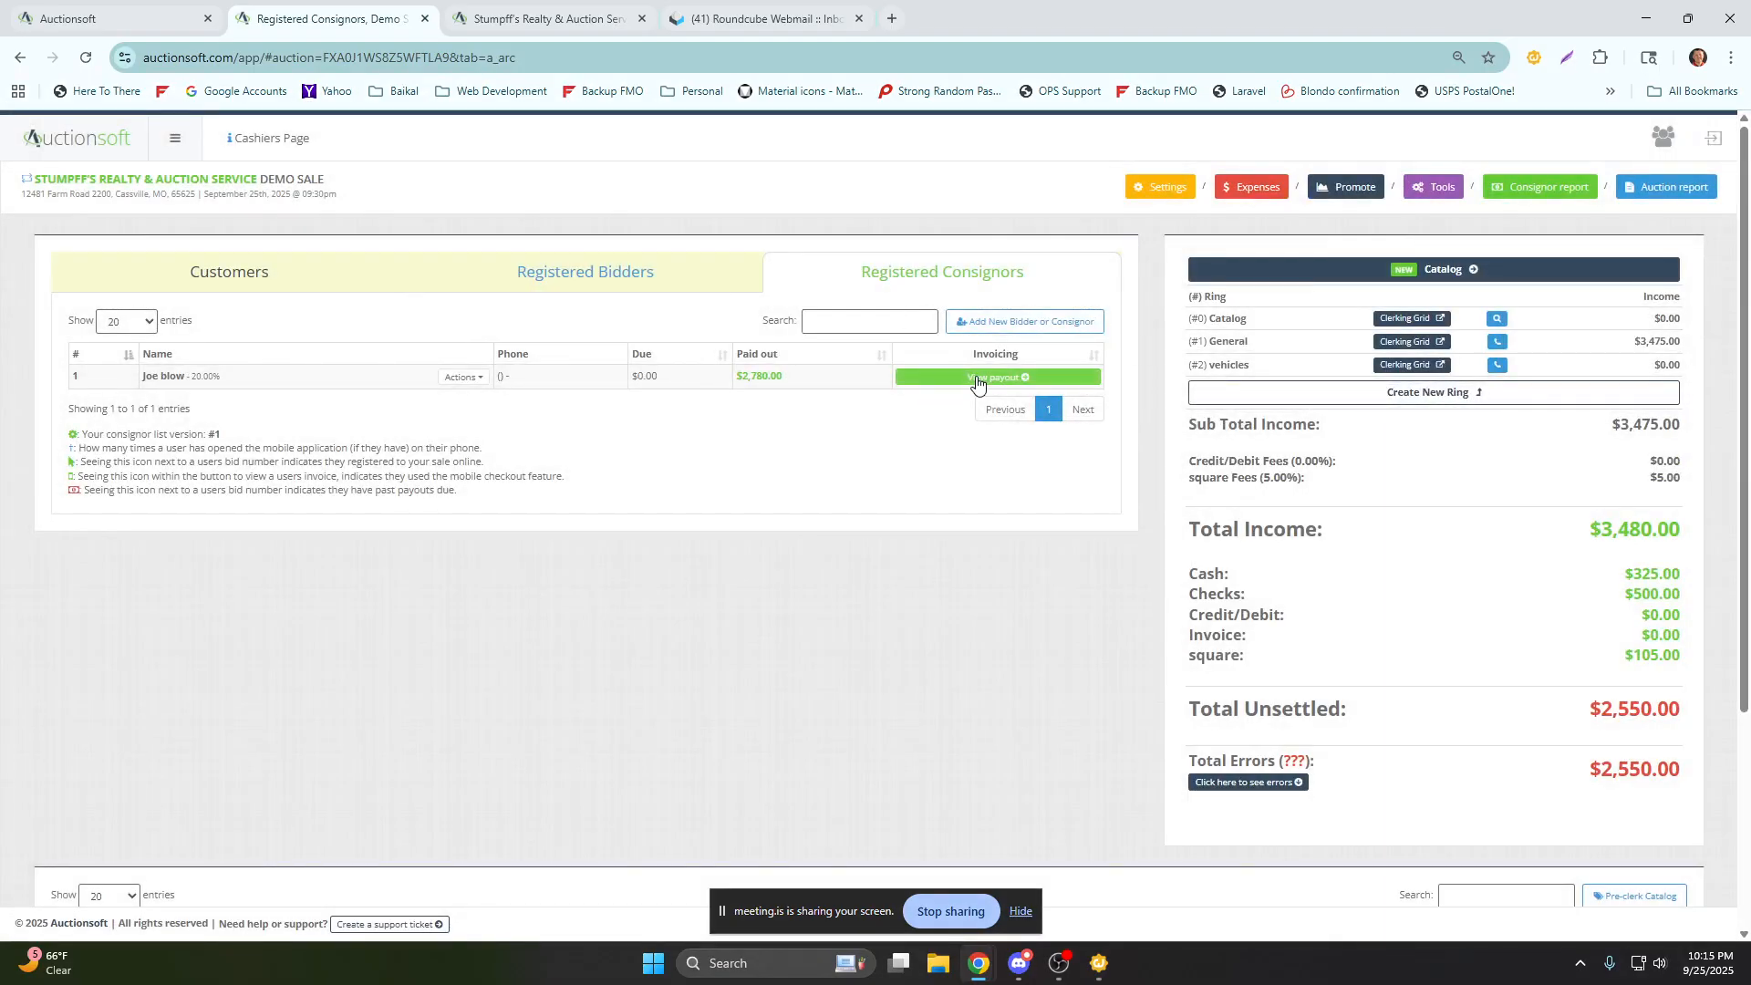
Open the Demo Sale settings and view the auction images section.
scroll(1137, 314, "down", 3)
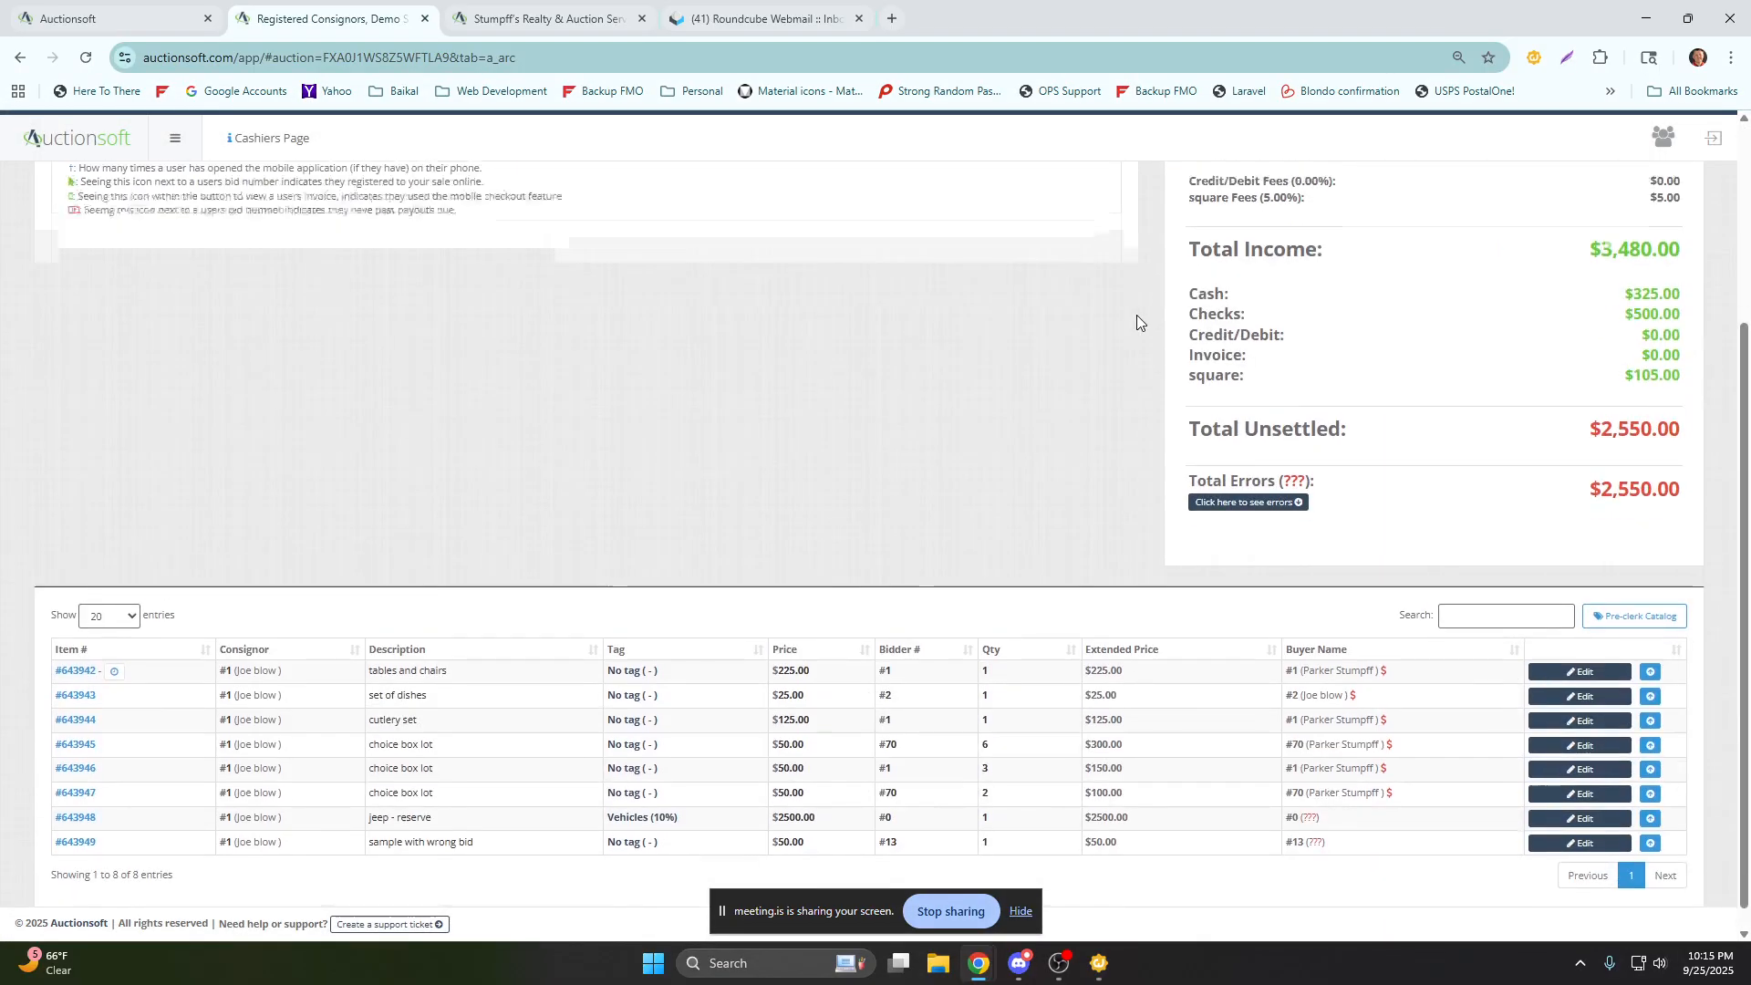
scroll(1137, 315, "up", 3)
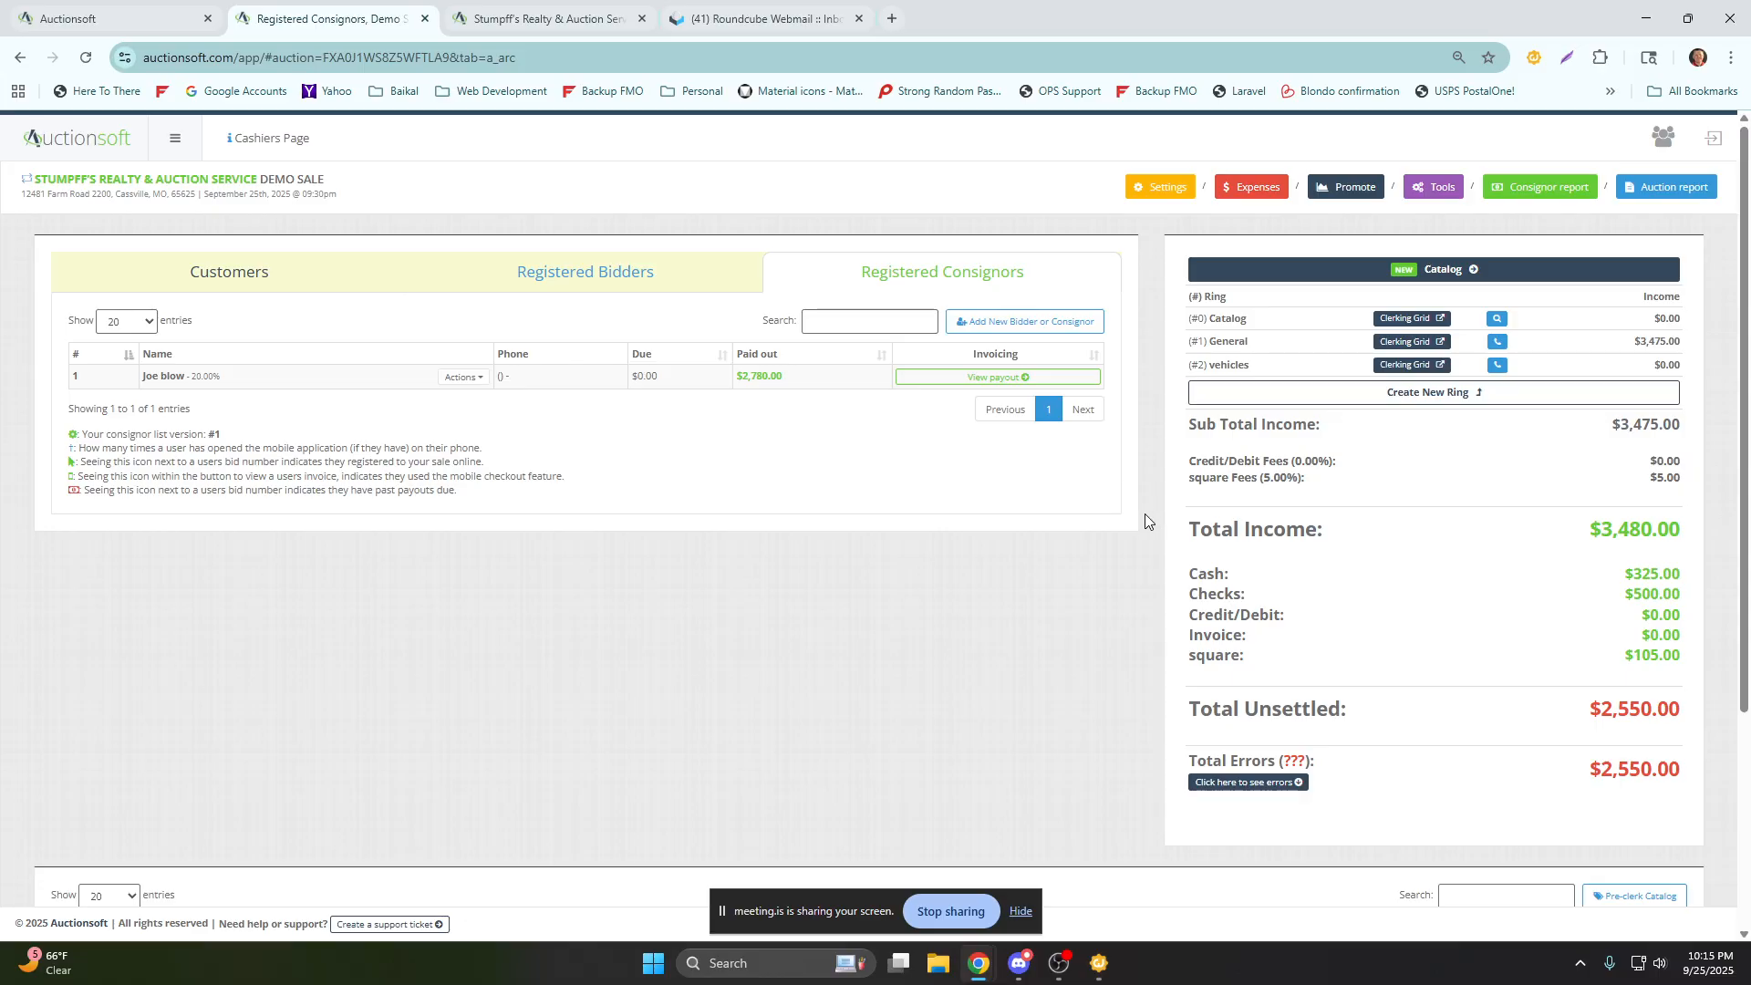
left_click(1167, 188)
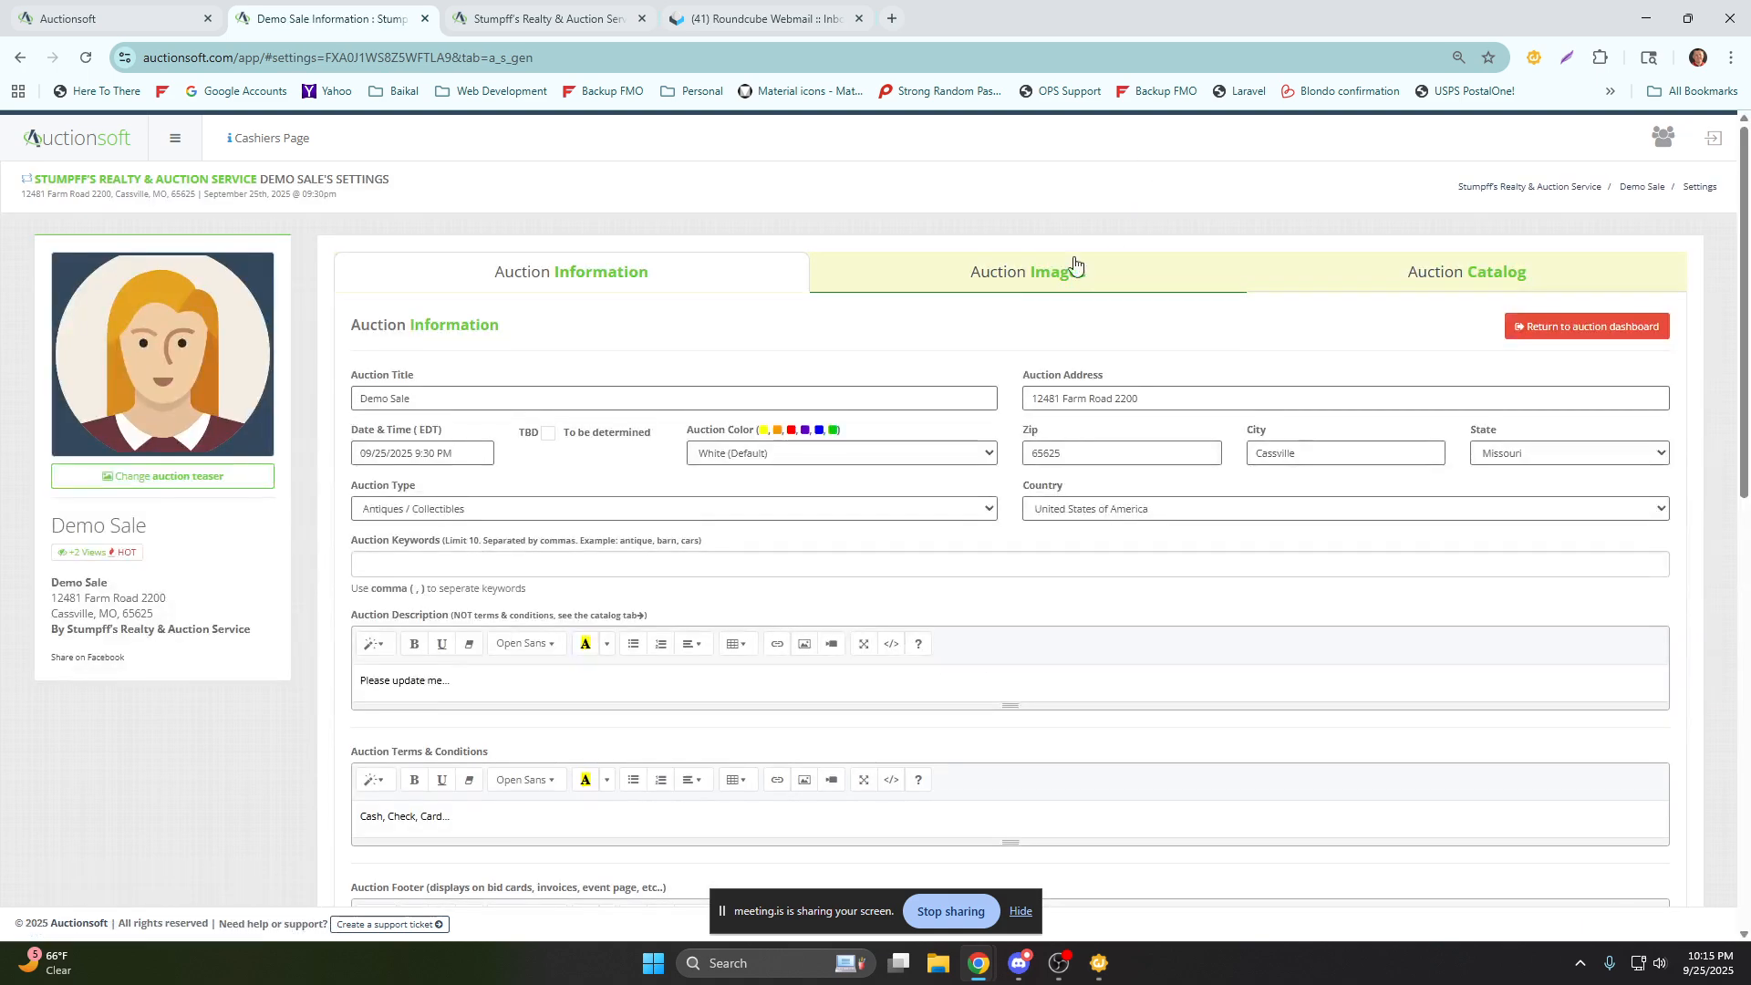
left_click(1008, 286)
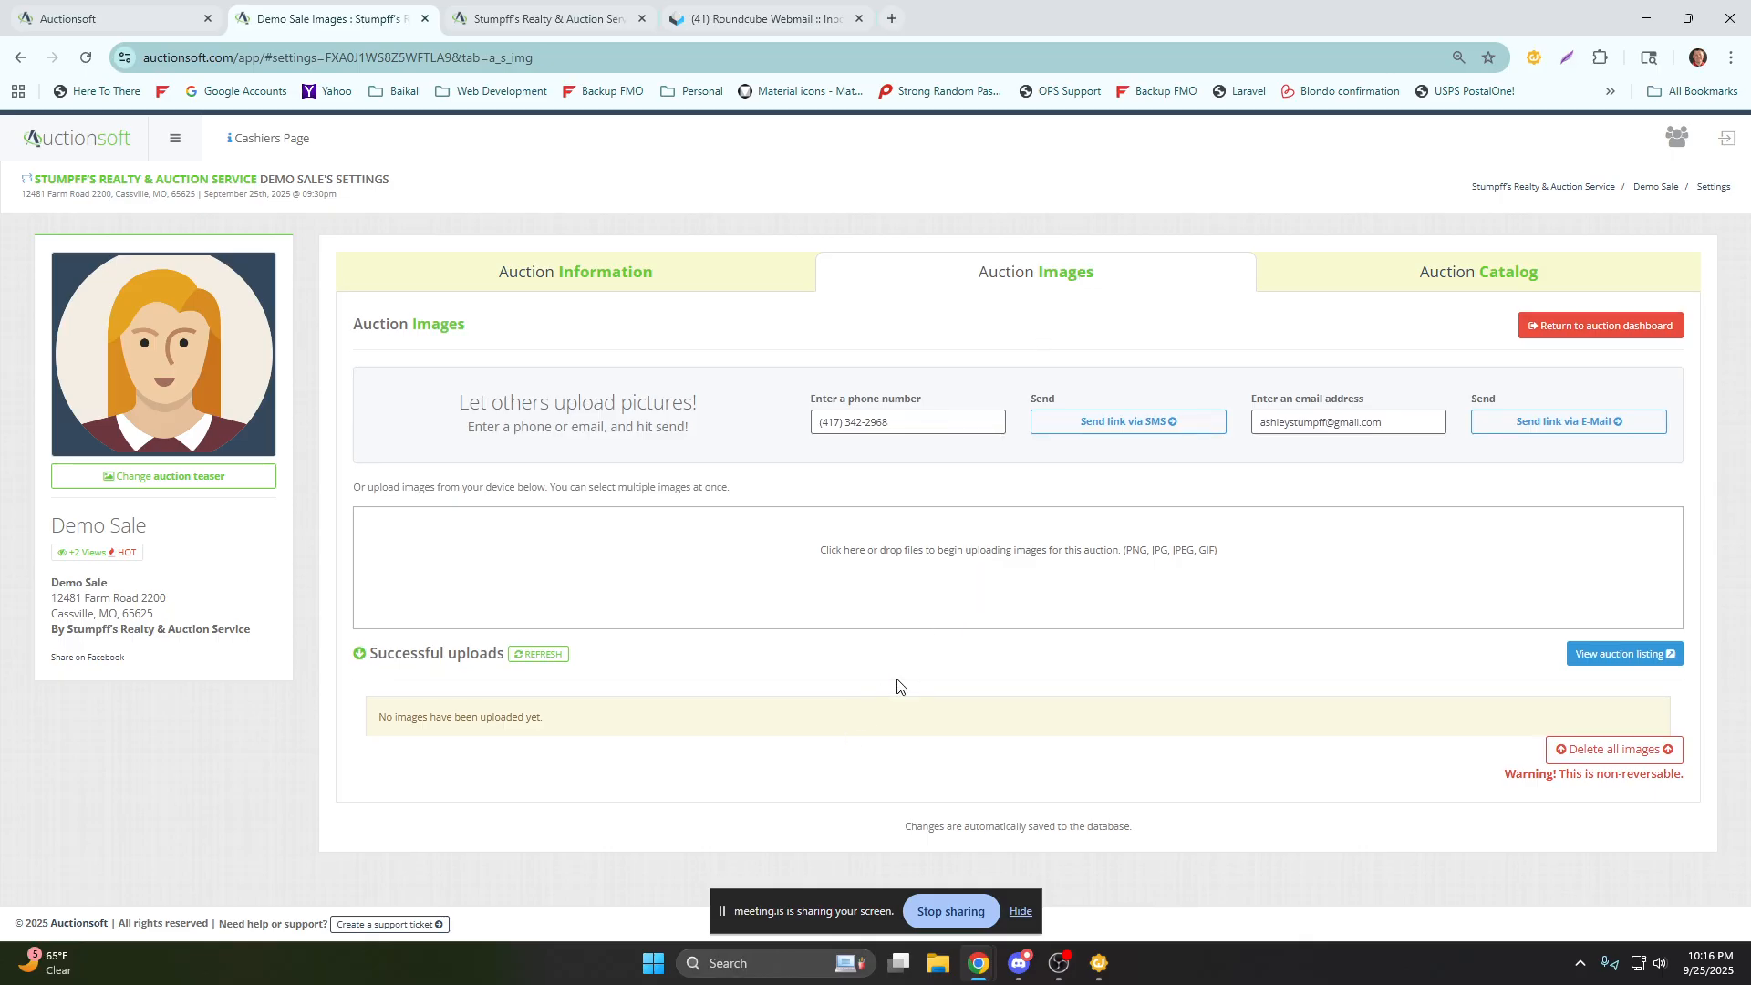
Examine the options for sending an image upload link by SMS or e-mail, and return to the auction dashboard.
left_click(1131, 422)
left_click_drag(891, 426, 759, 447)
left_click(953, 461)
left_click(1568, 331)
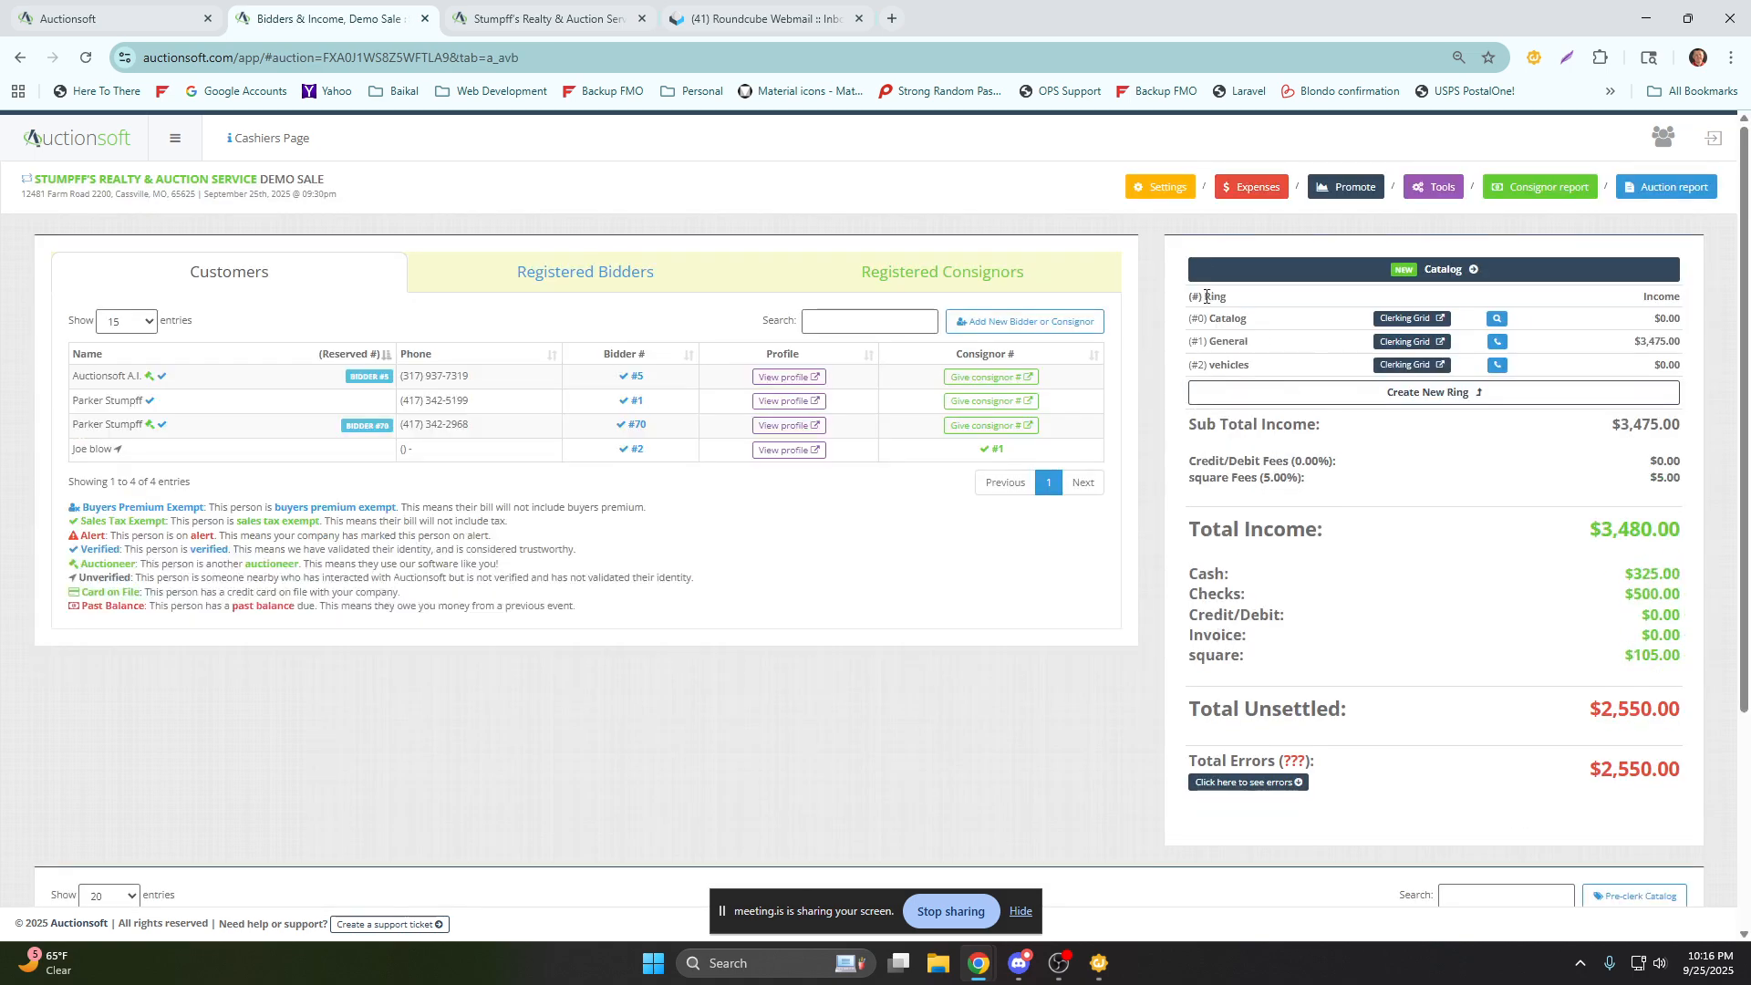
Open the auction expenses form, view the available expense types, and close the form without adding an expense.
left_click(1256, 189)
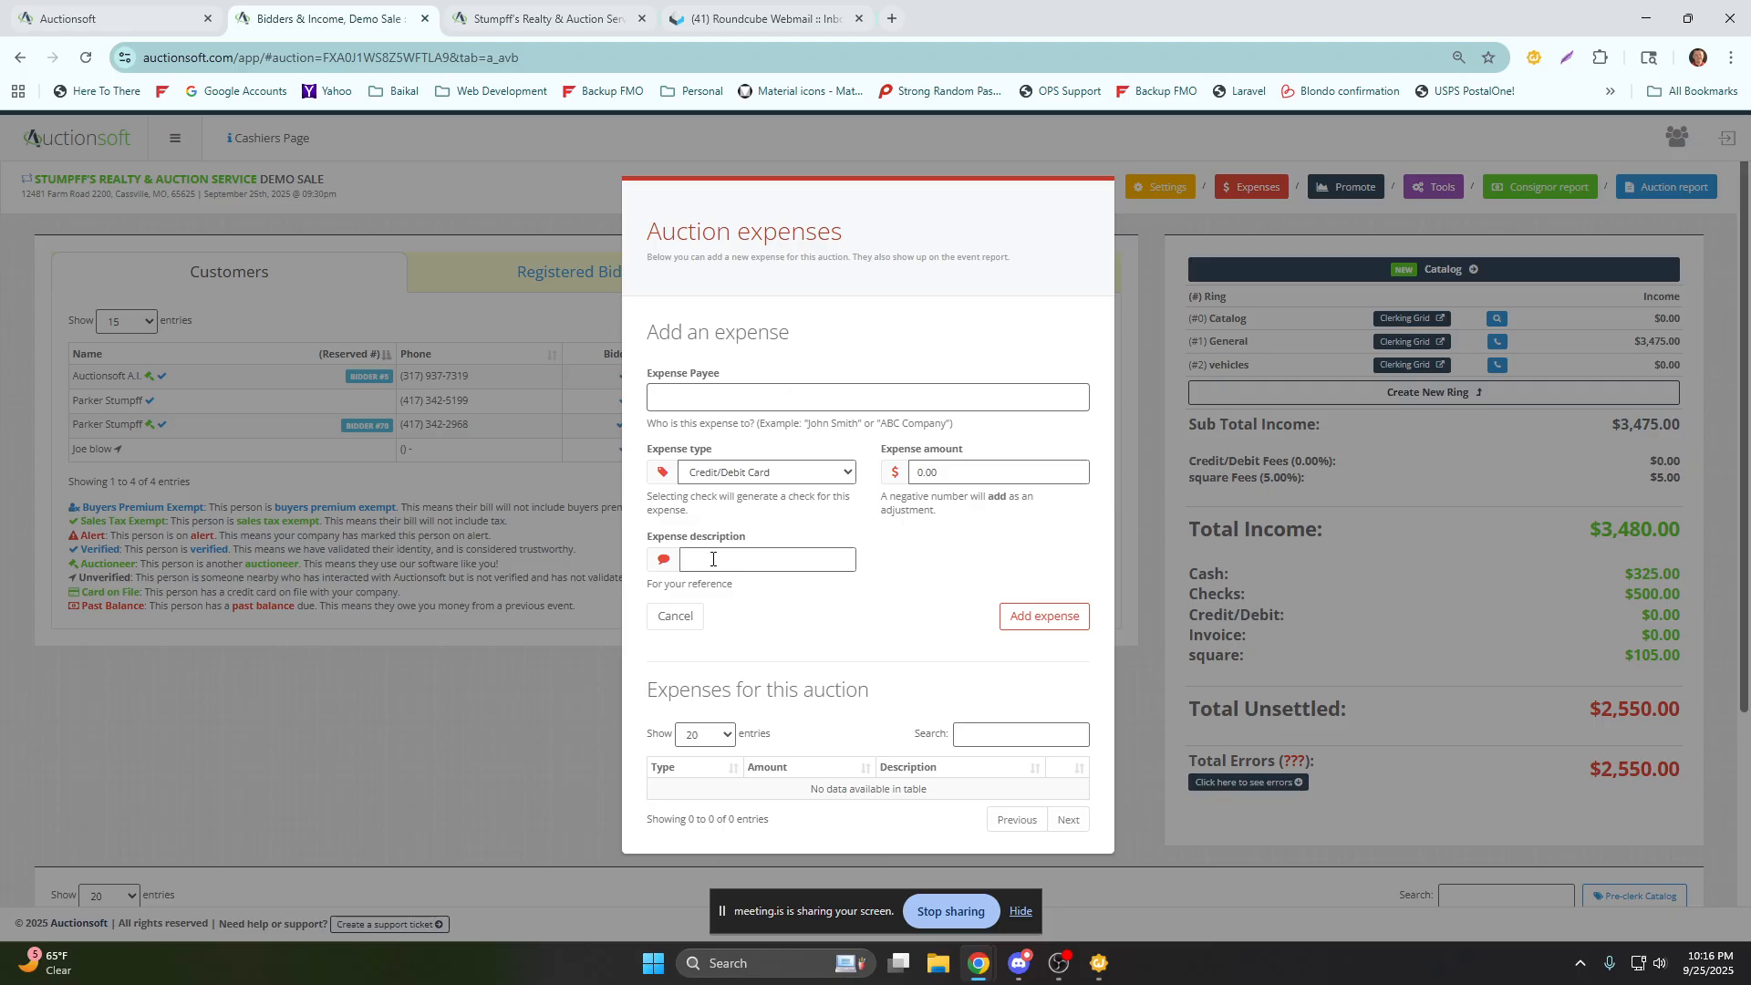
left_click(782, 476)
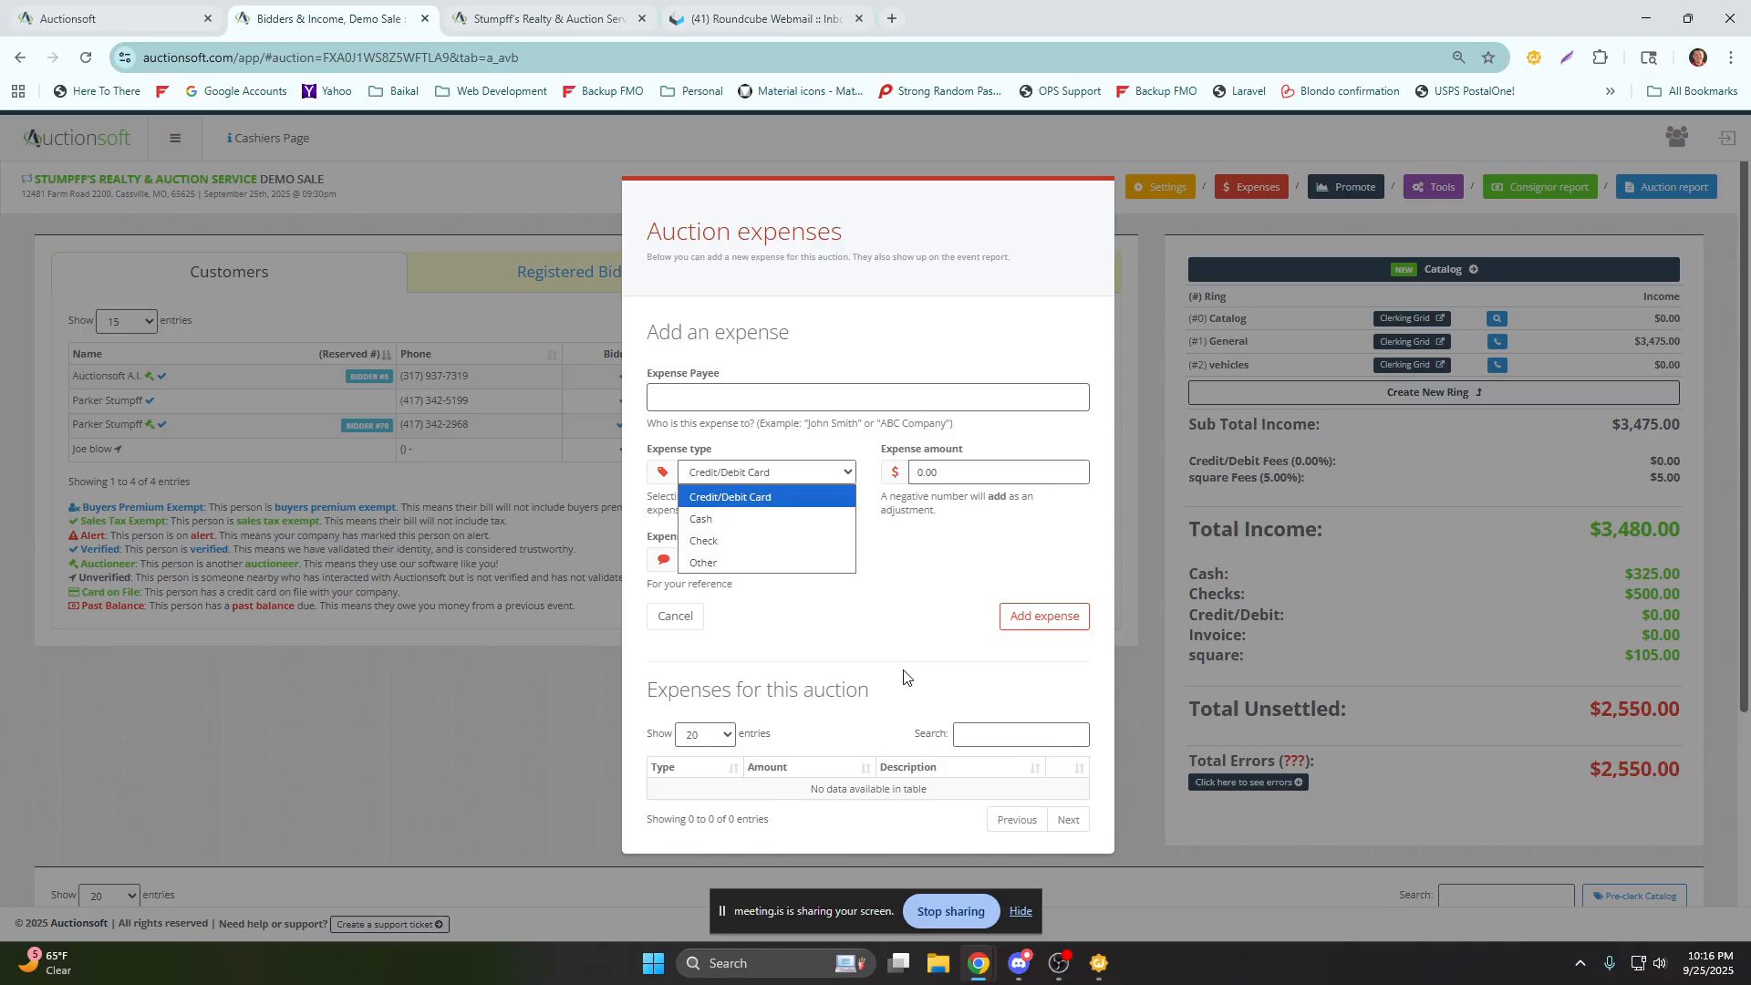
left_click(919, 168)
Open the promotion tool, examine the custom message and message types, and choose all users in the database as target audience.
left_click(1348, 188)
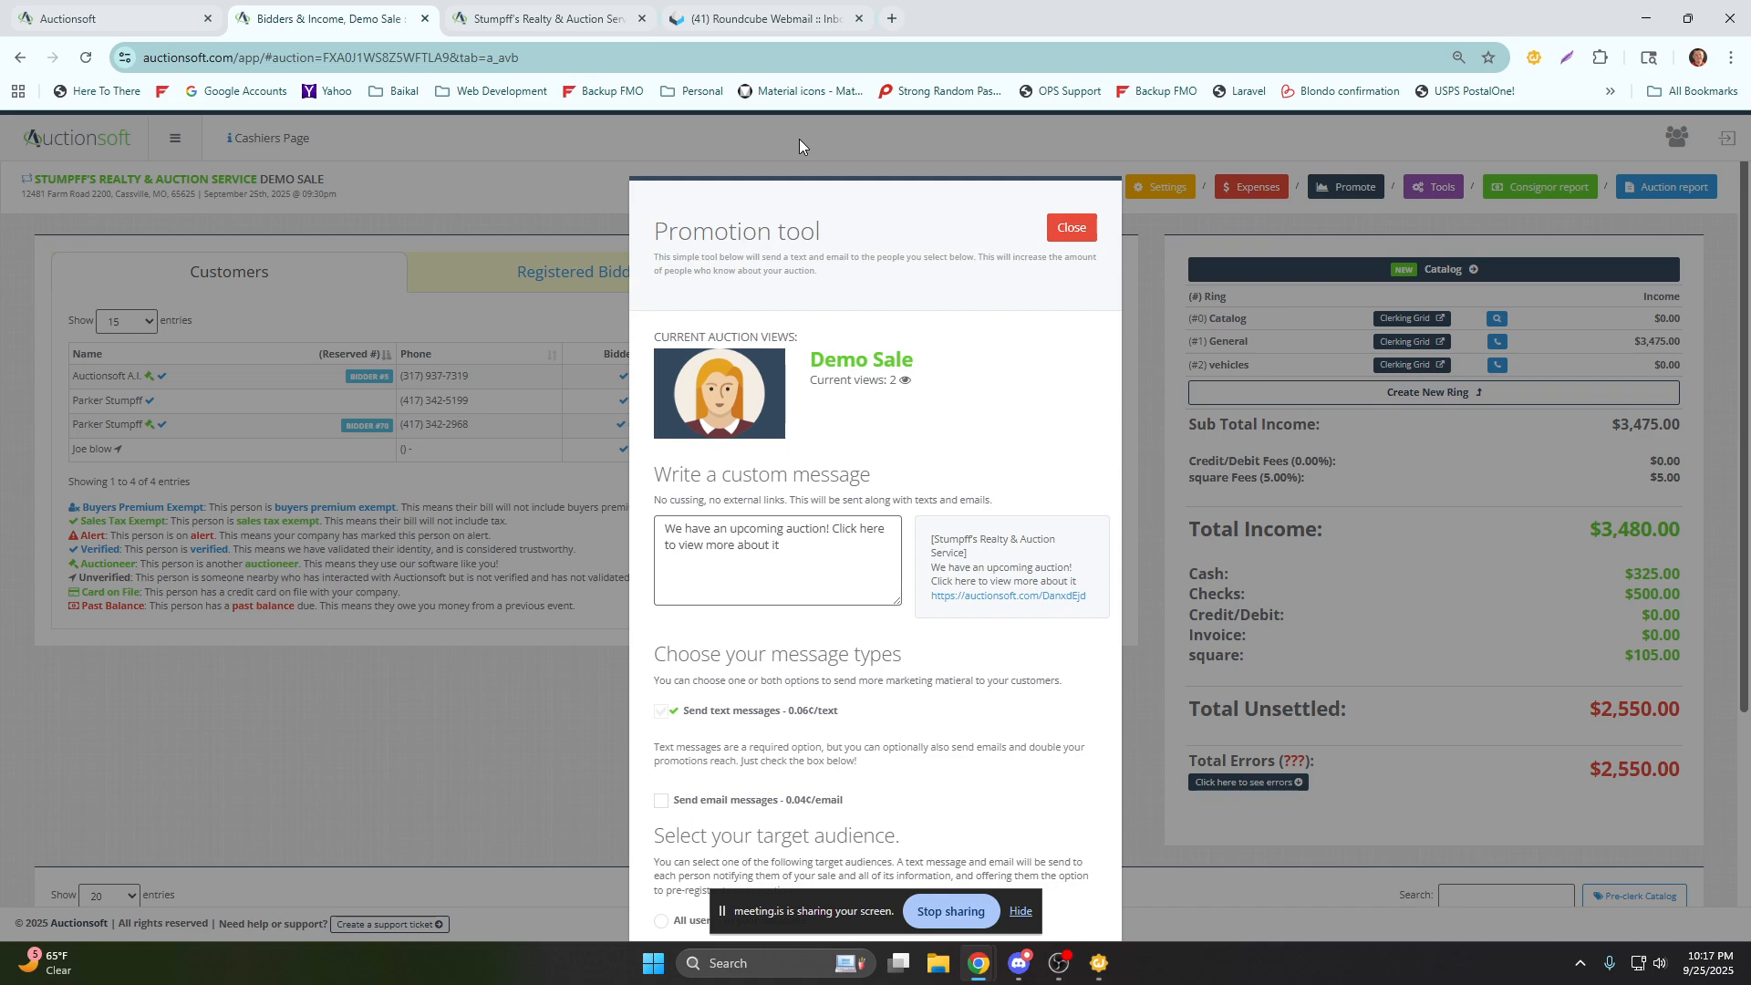
triple_click(796, 555)
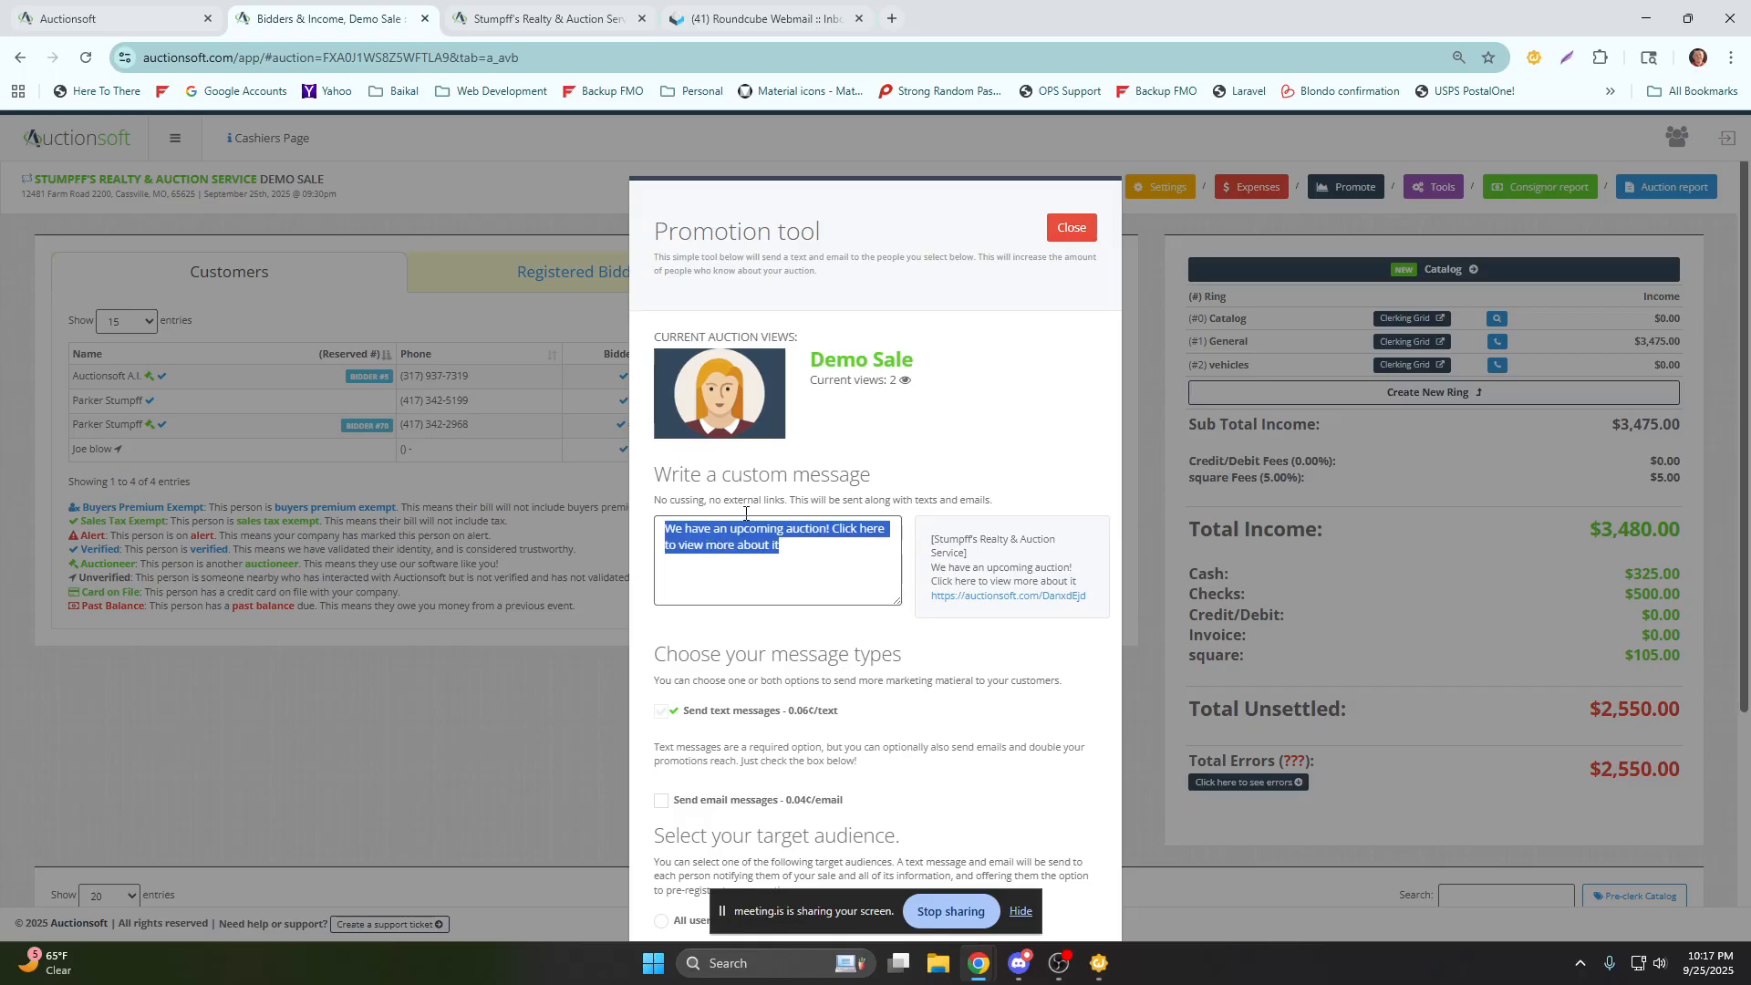
scroll(778, 507, "down", 2)
scroll(778, 507, "down", 3)
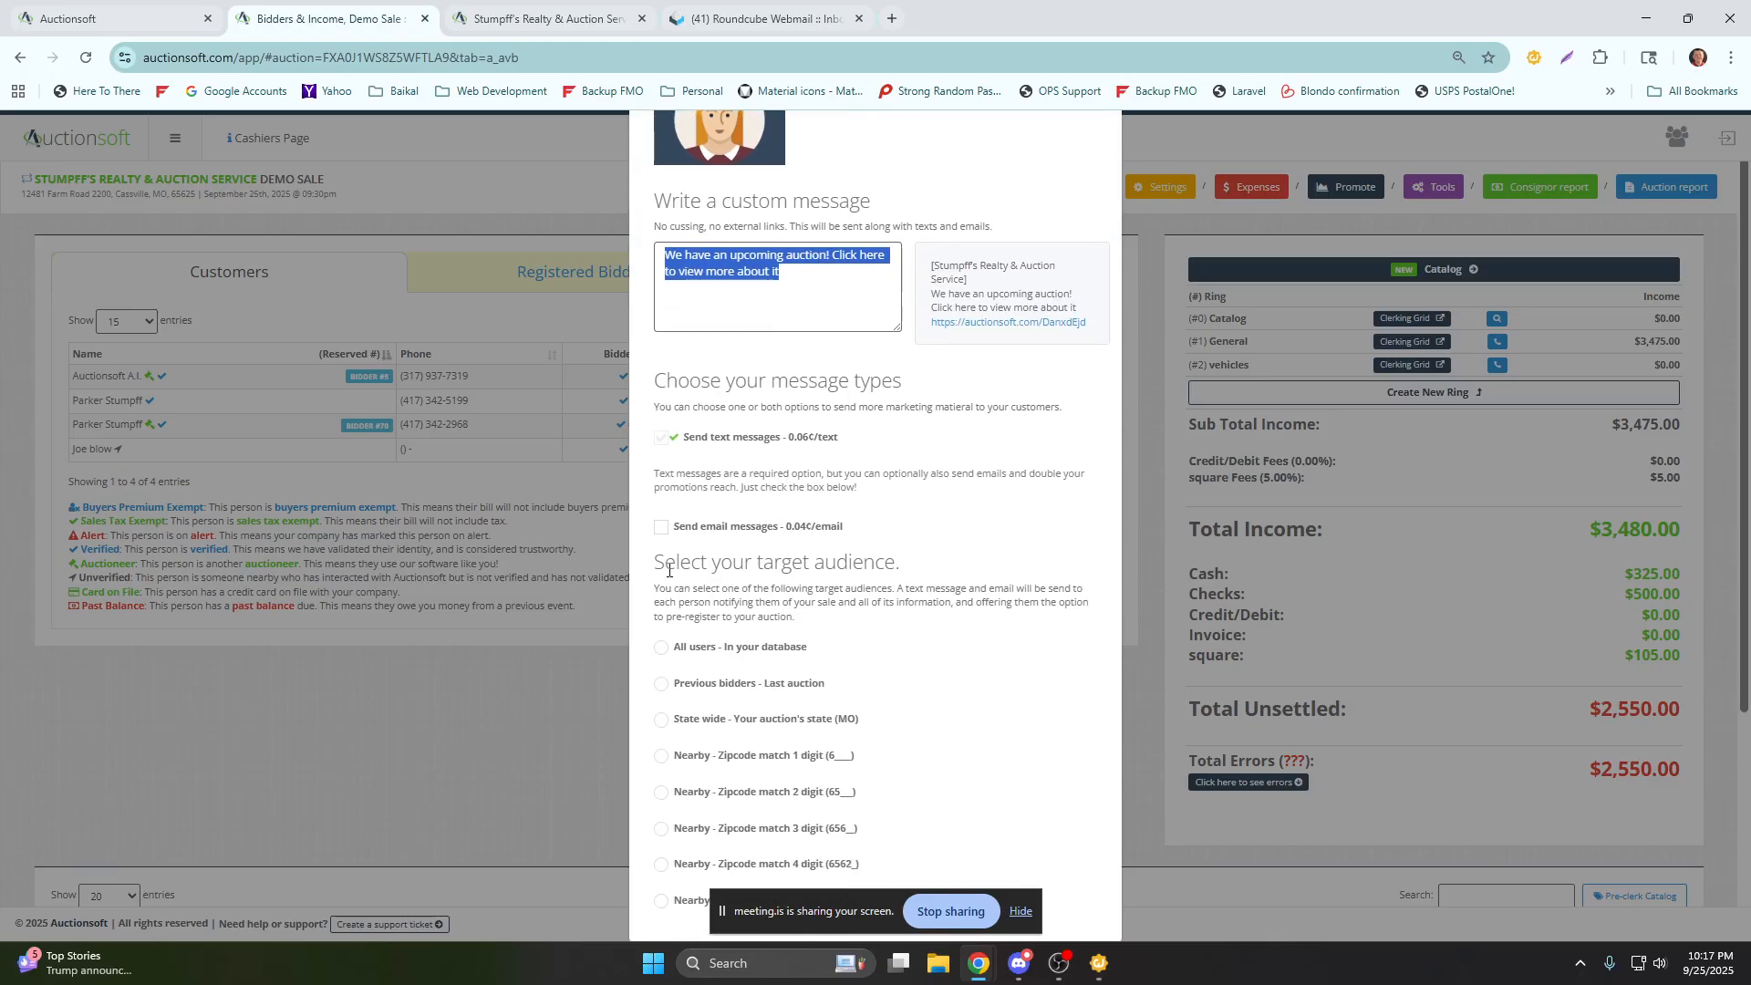
scroll(784, 677, "down", 4)
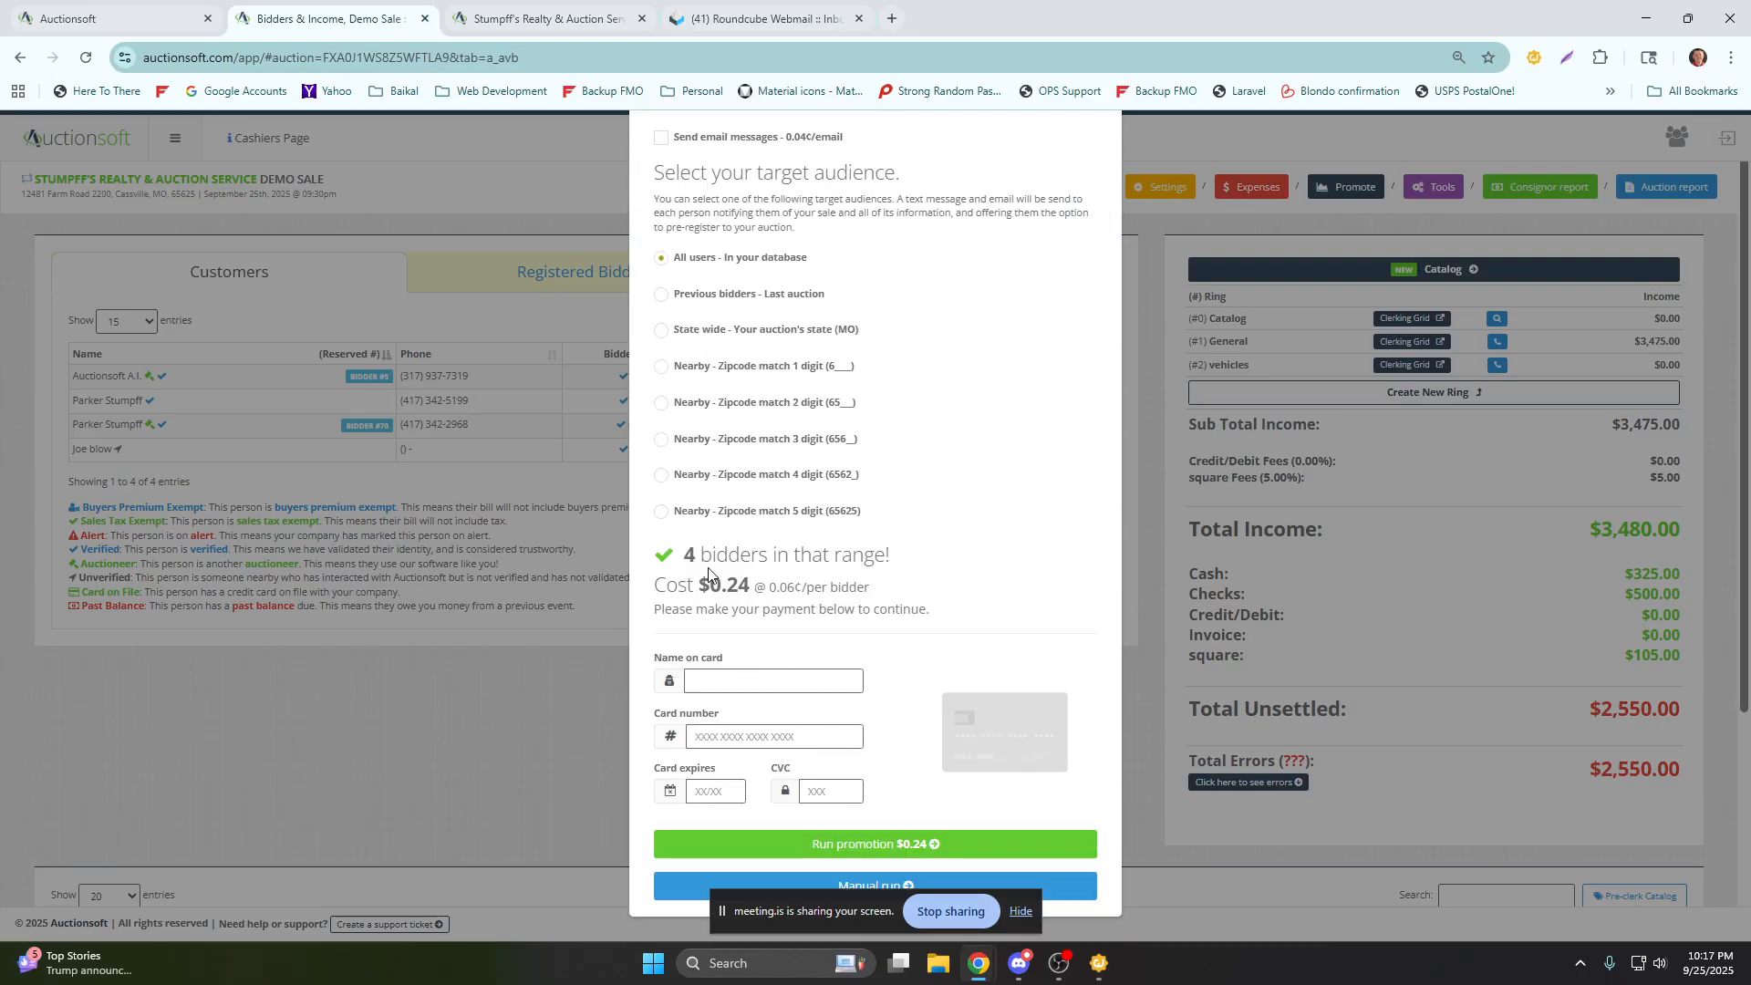
Examine the promotion's bidder count, per-bidder cost and message preview, and close the promotion tool without running it.
left_click_drag(700, 558, 678, 563)
left_click_drag(776, 589, 869, 600)
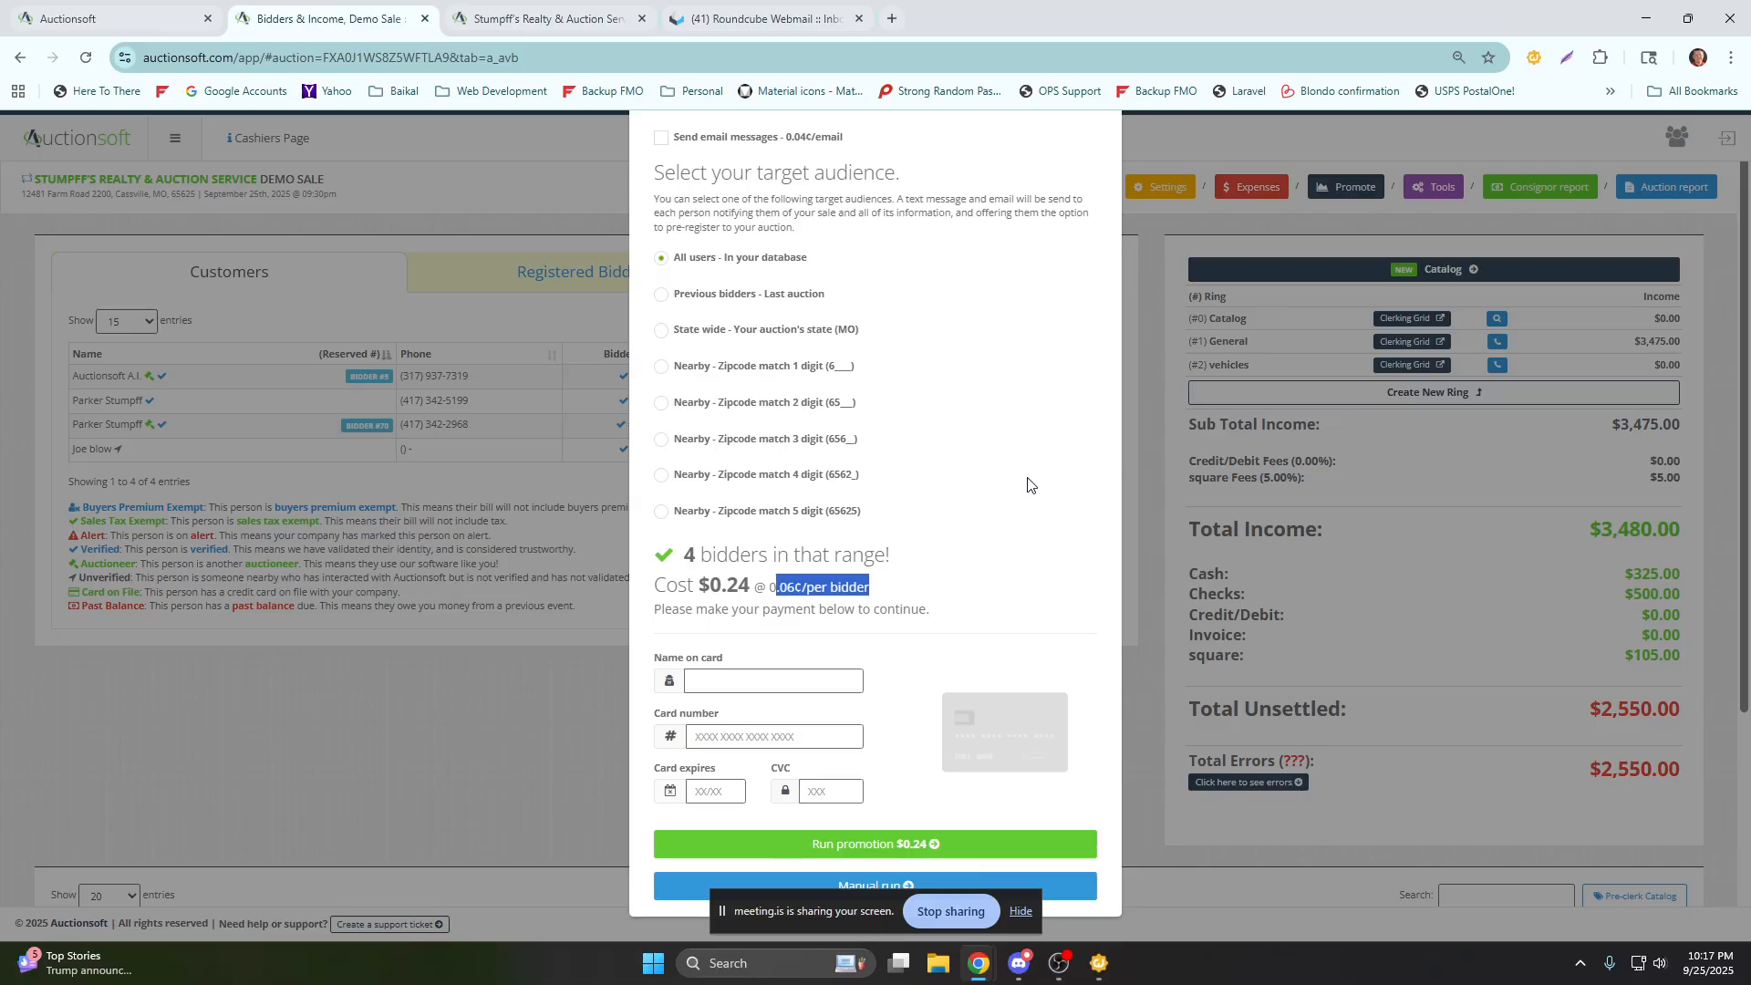
scroll(1027, 485, "up", 1)
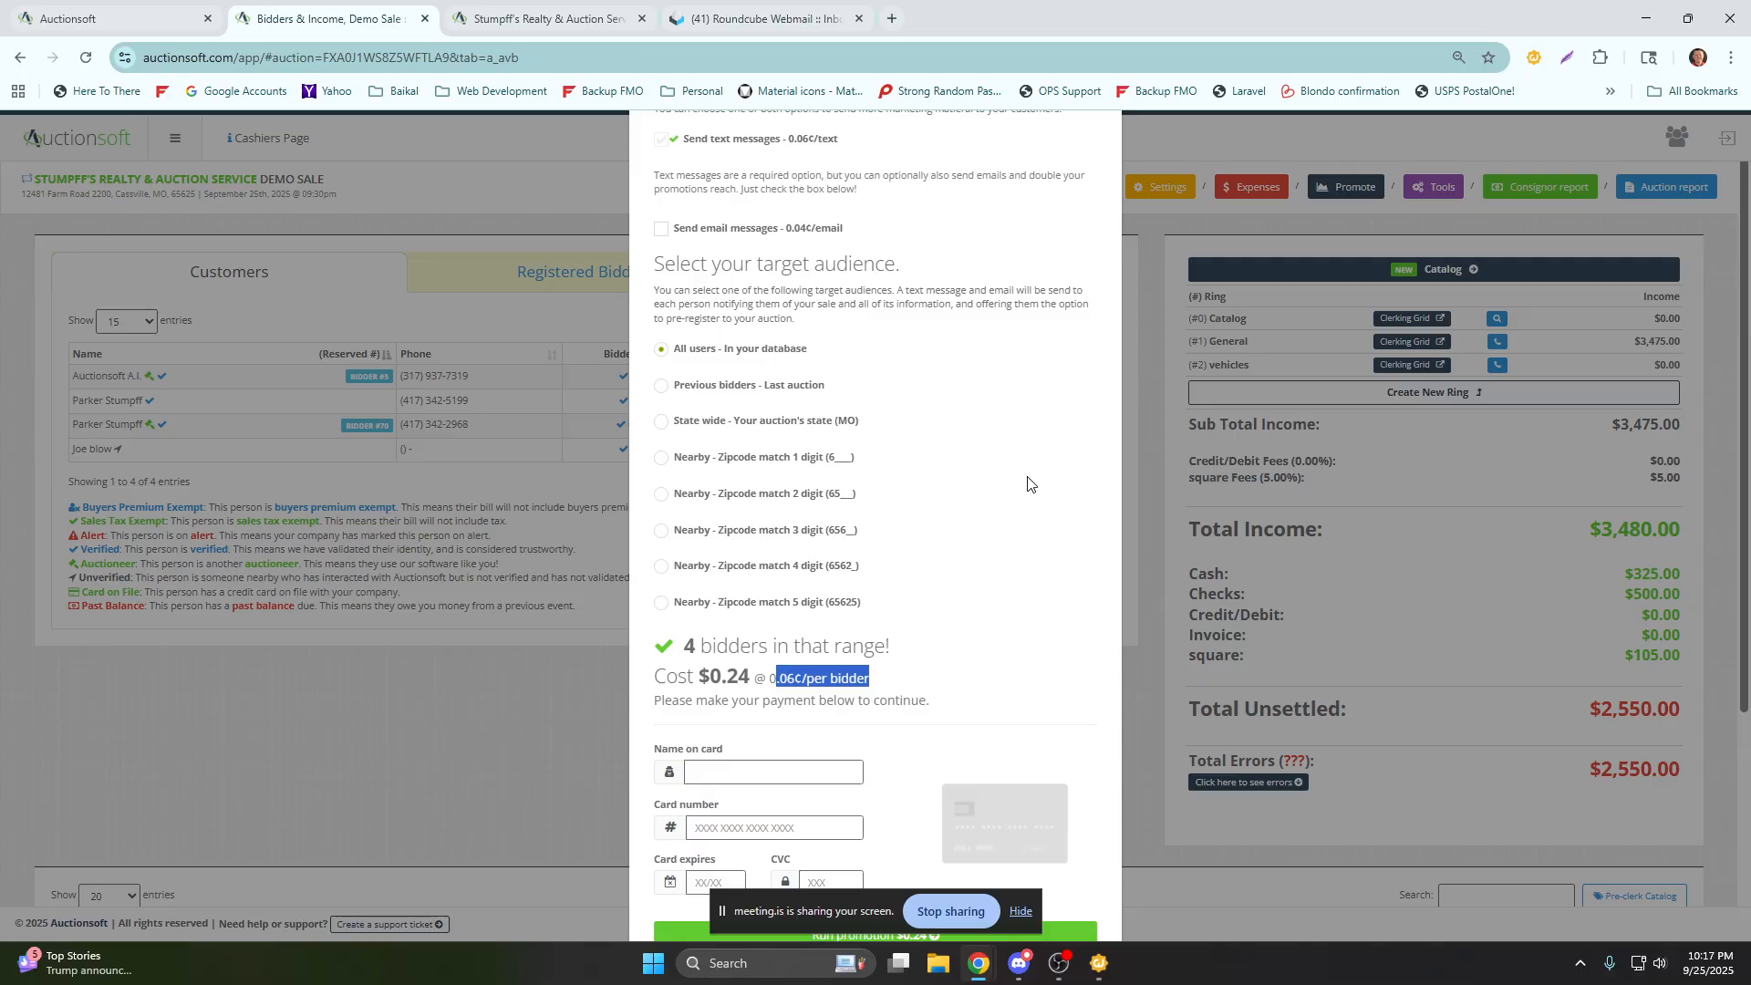
scroll(1027, 484, "up", 6)
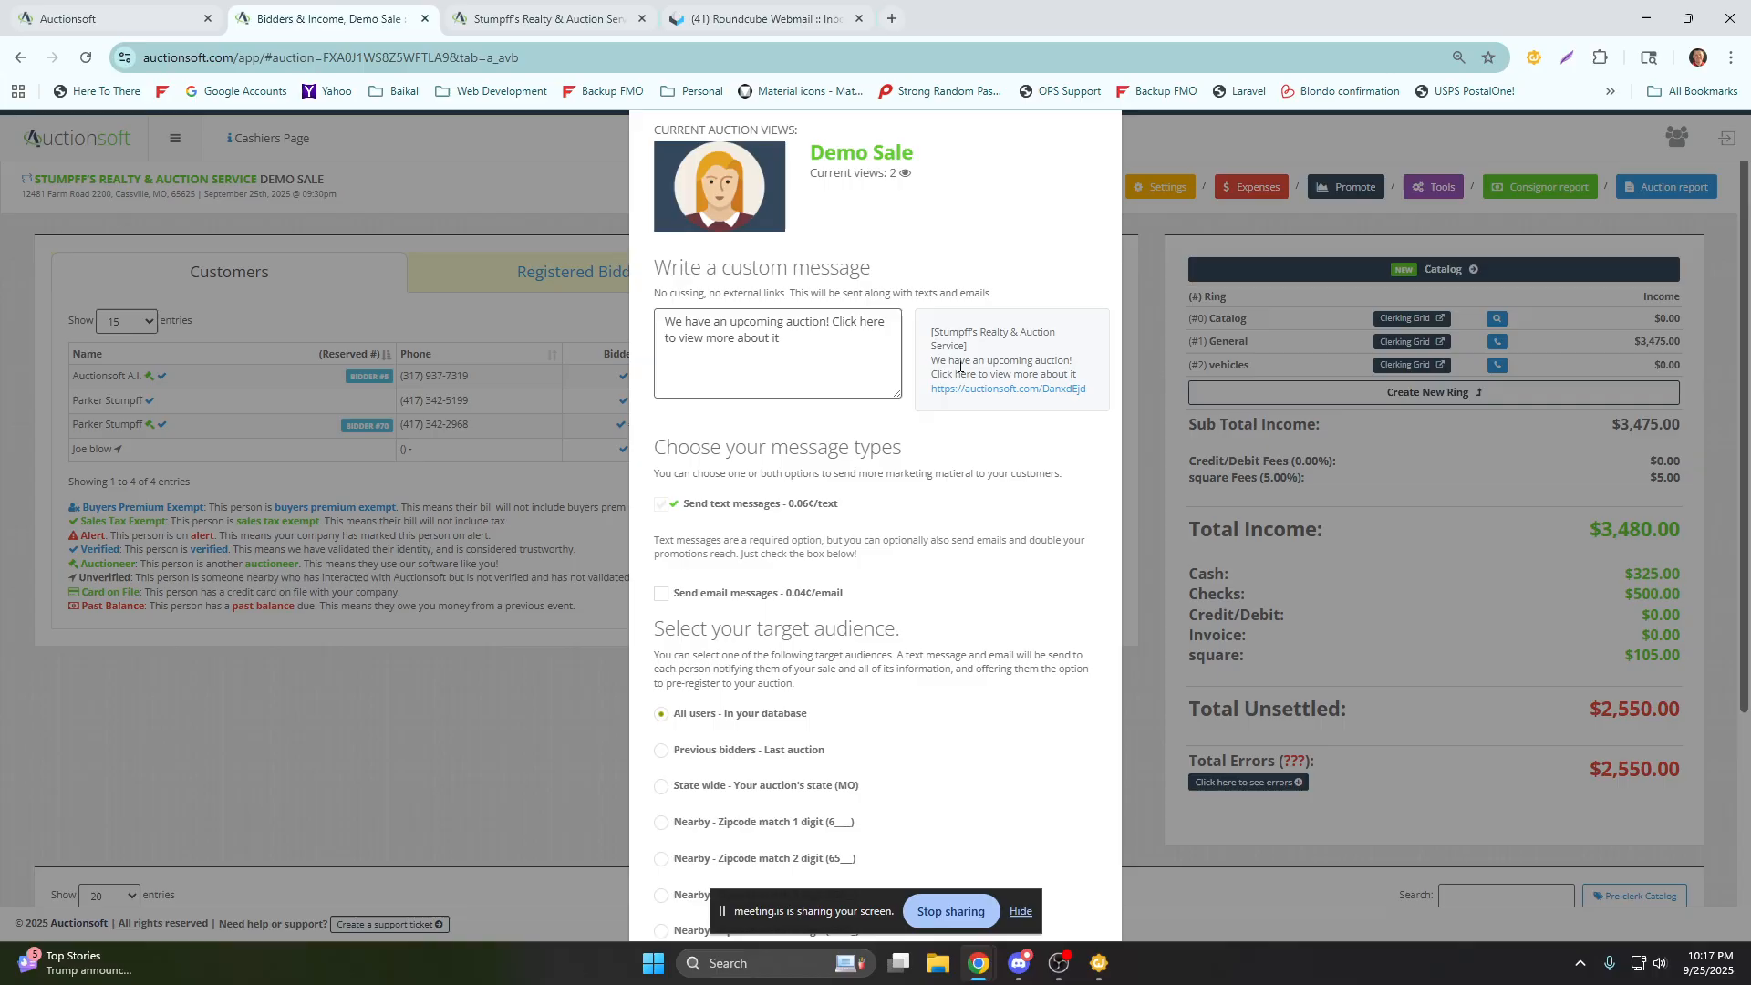
left_click(1072, 202)
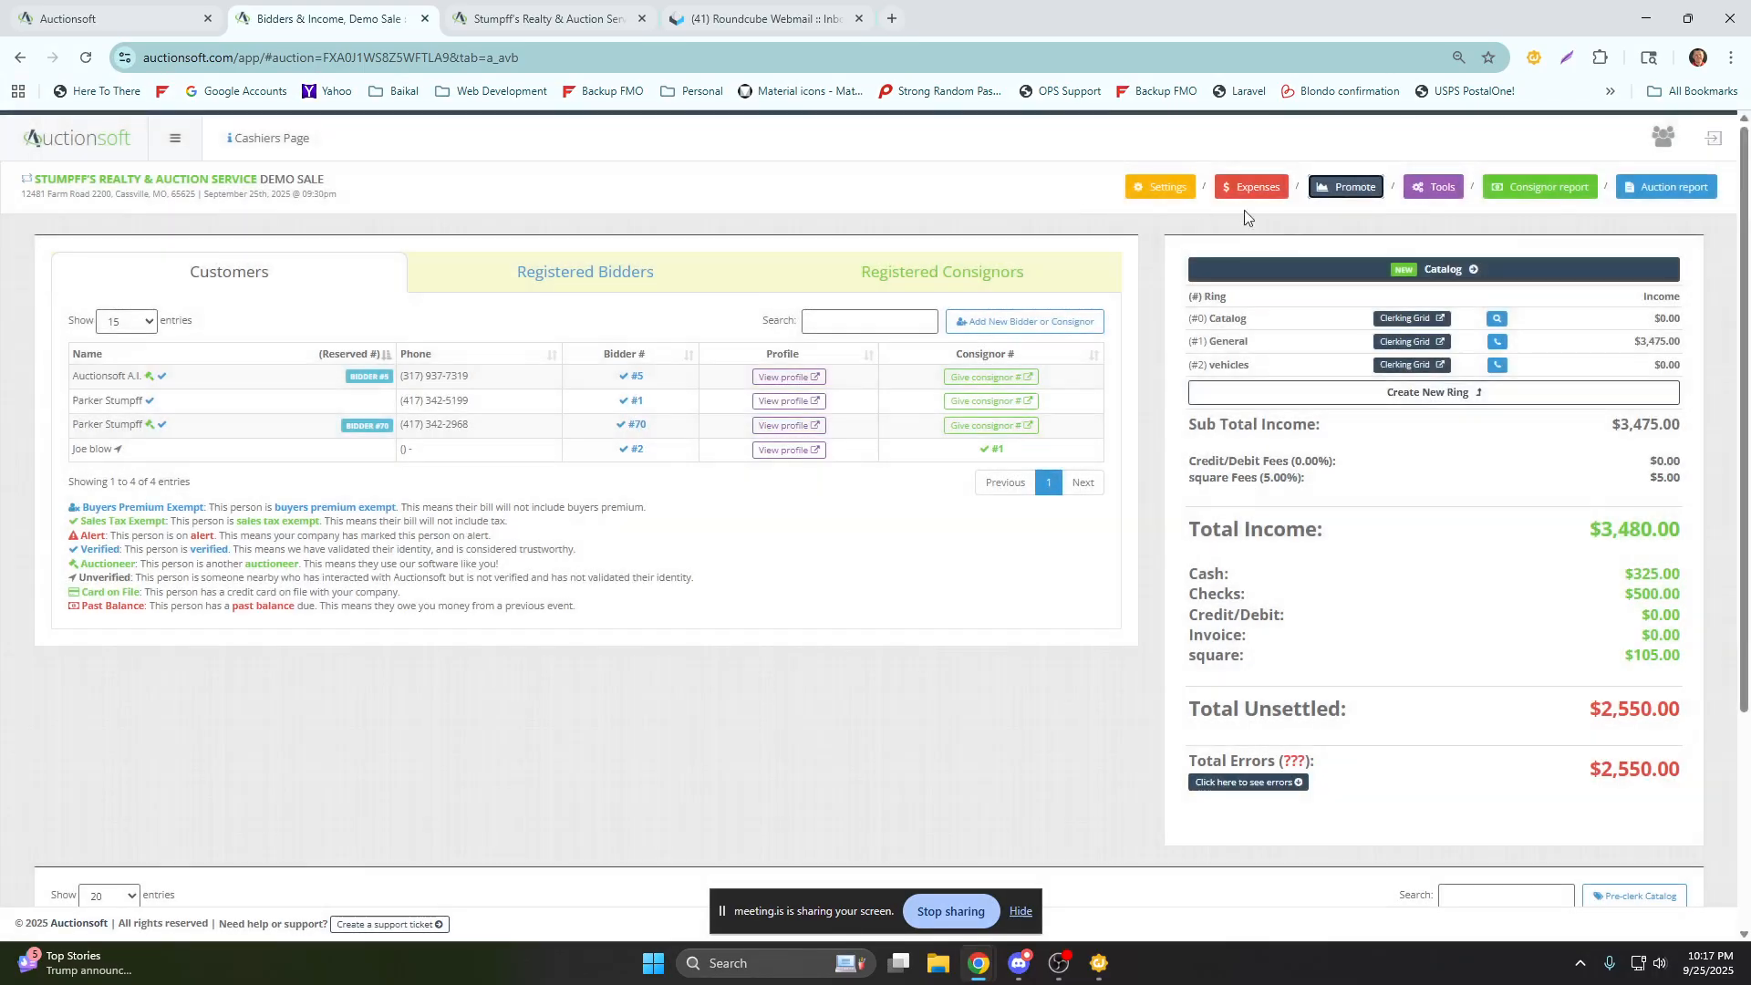
View the auction tools for QR scanning, self-registration and mobile registration.
left_click(1446, 196)
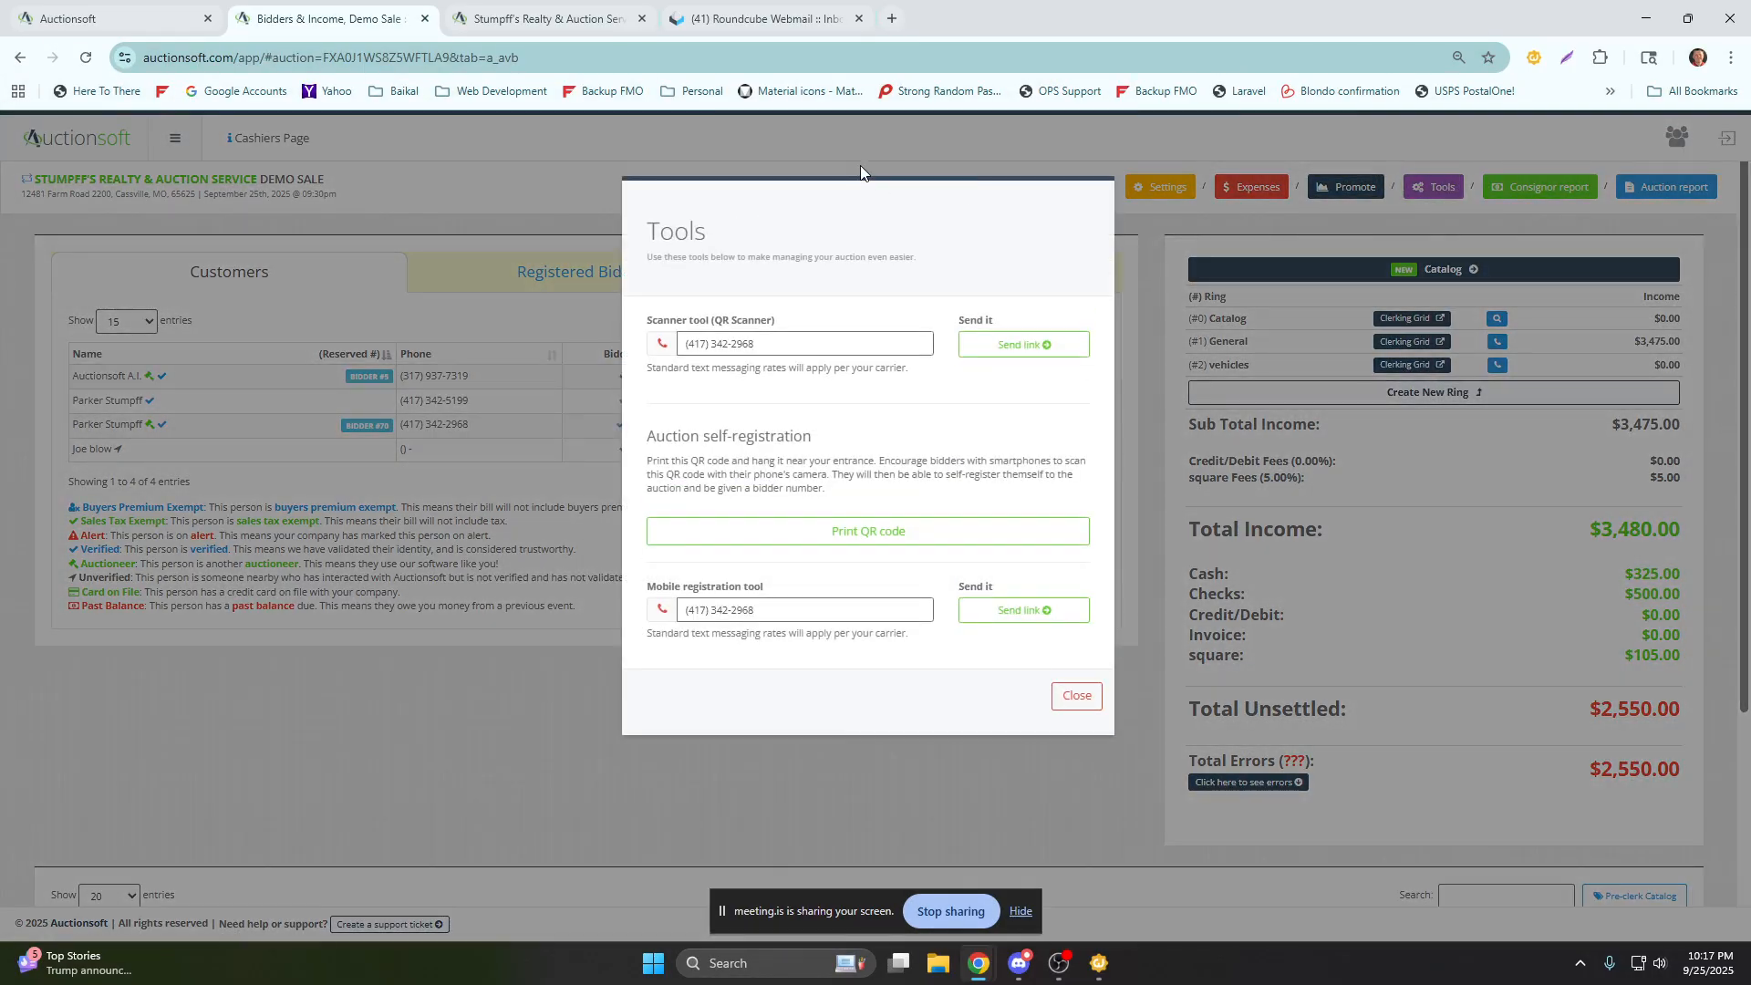
left_click(823, 158)
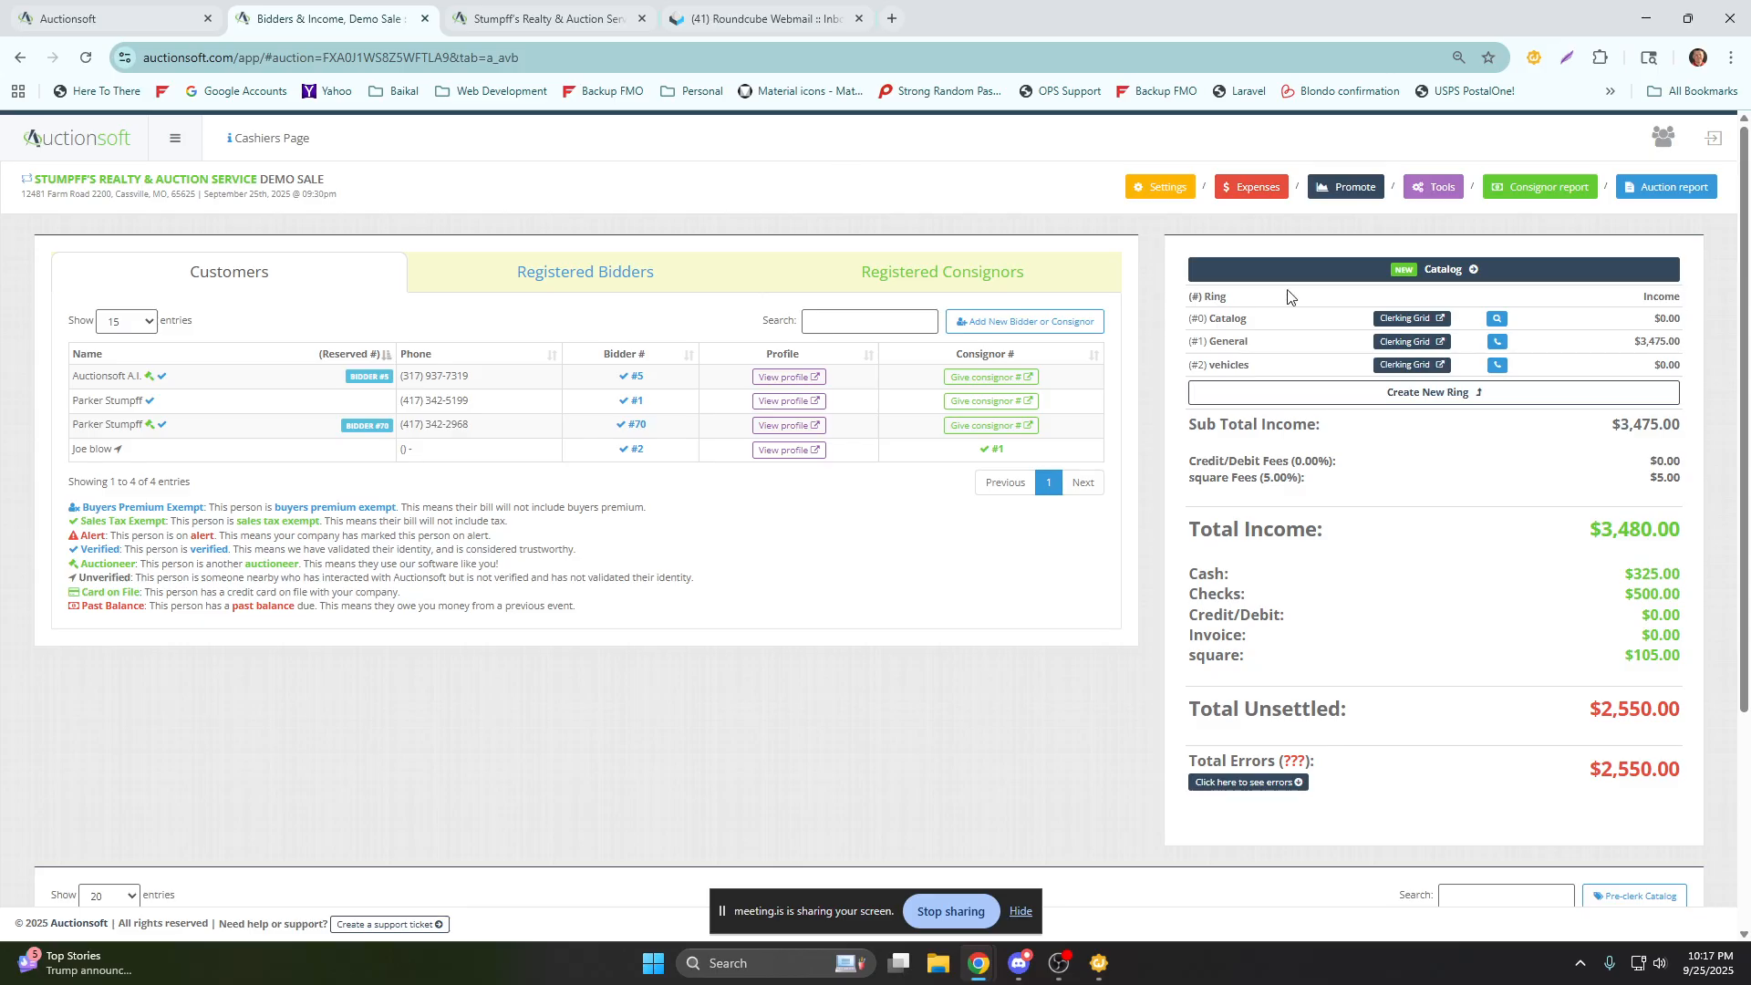
left_click(1442, 187)
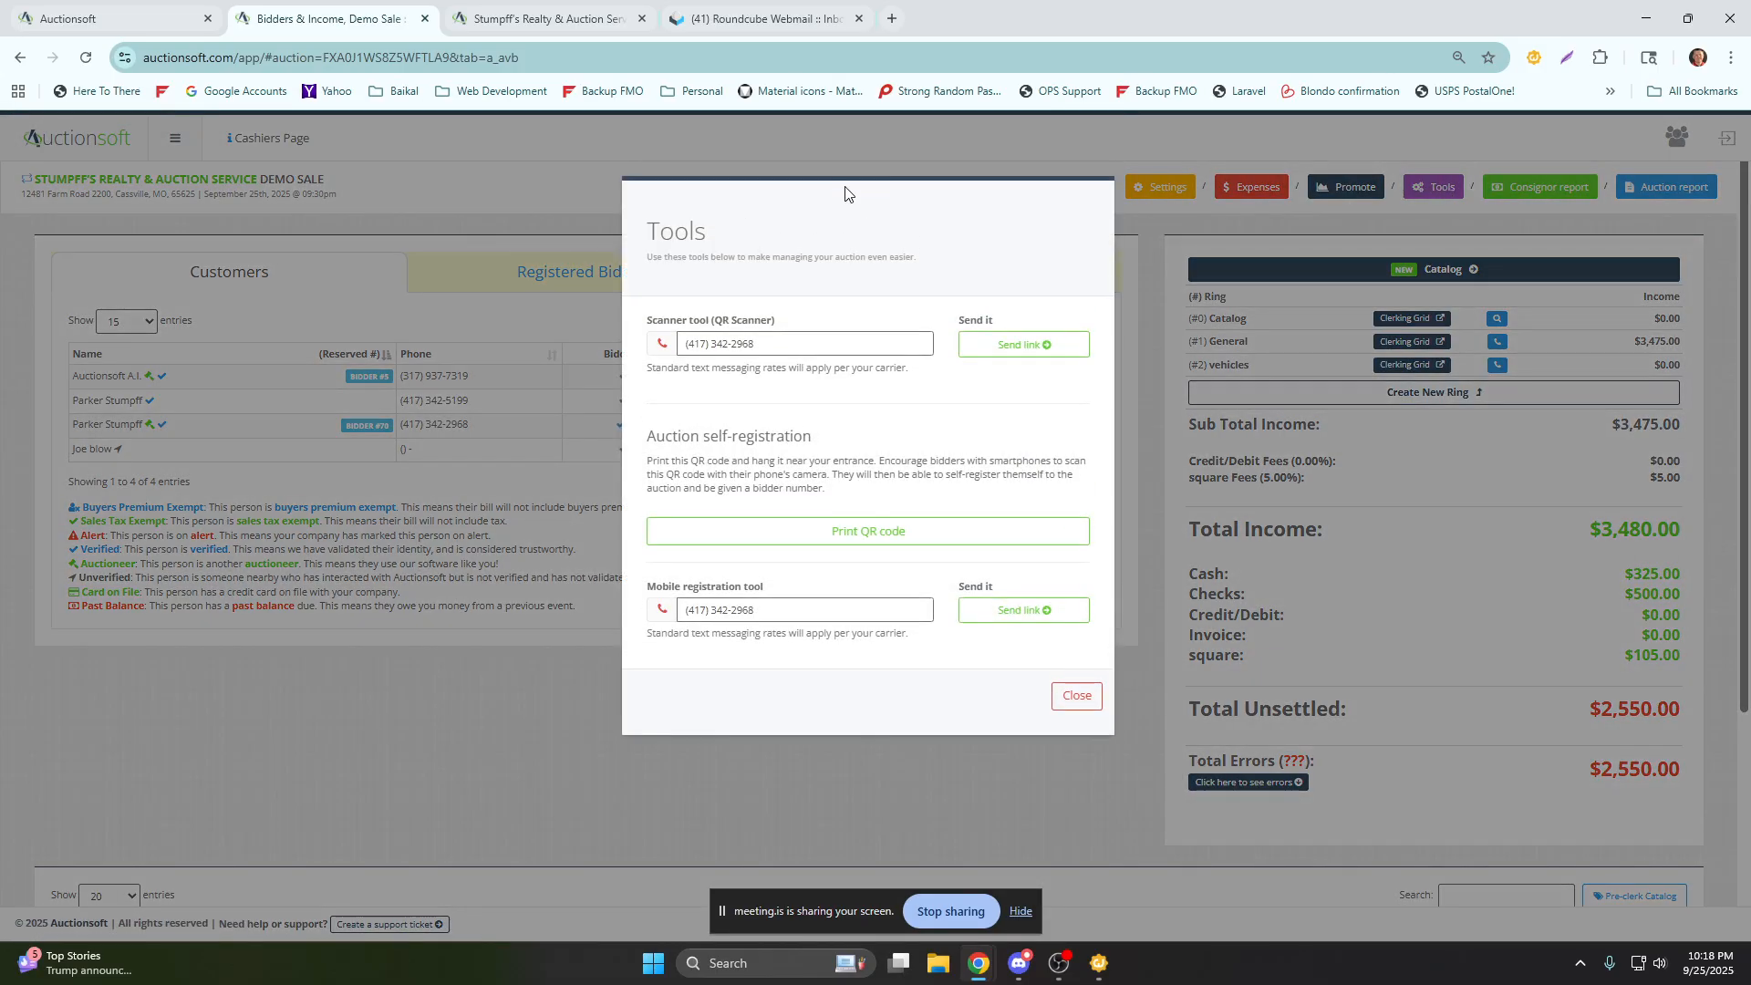
Preview the printable self-registration QR code sheet for the Demo Sale, cancel the print, and close the tools.
left_click(873, 532)
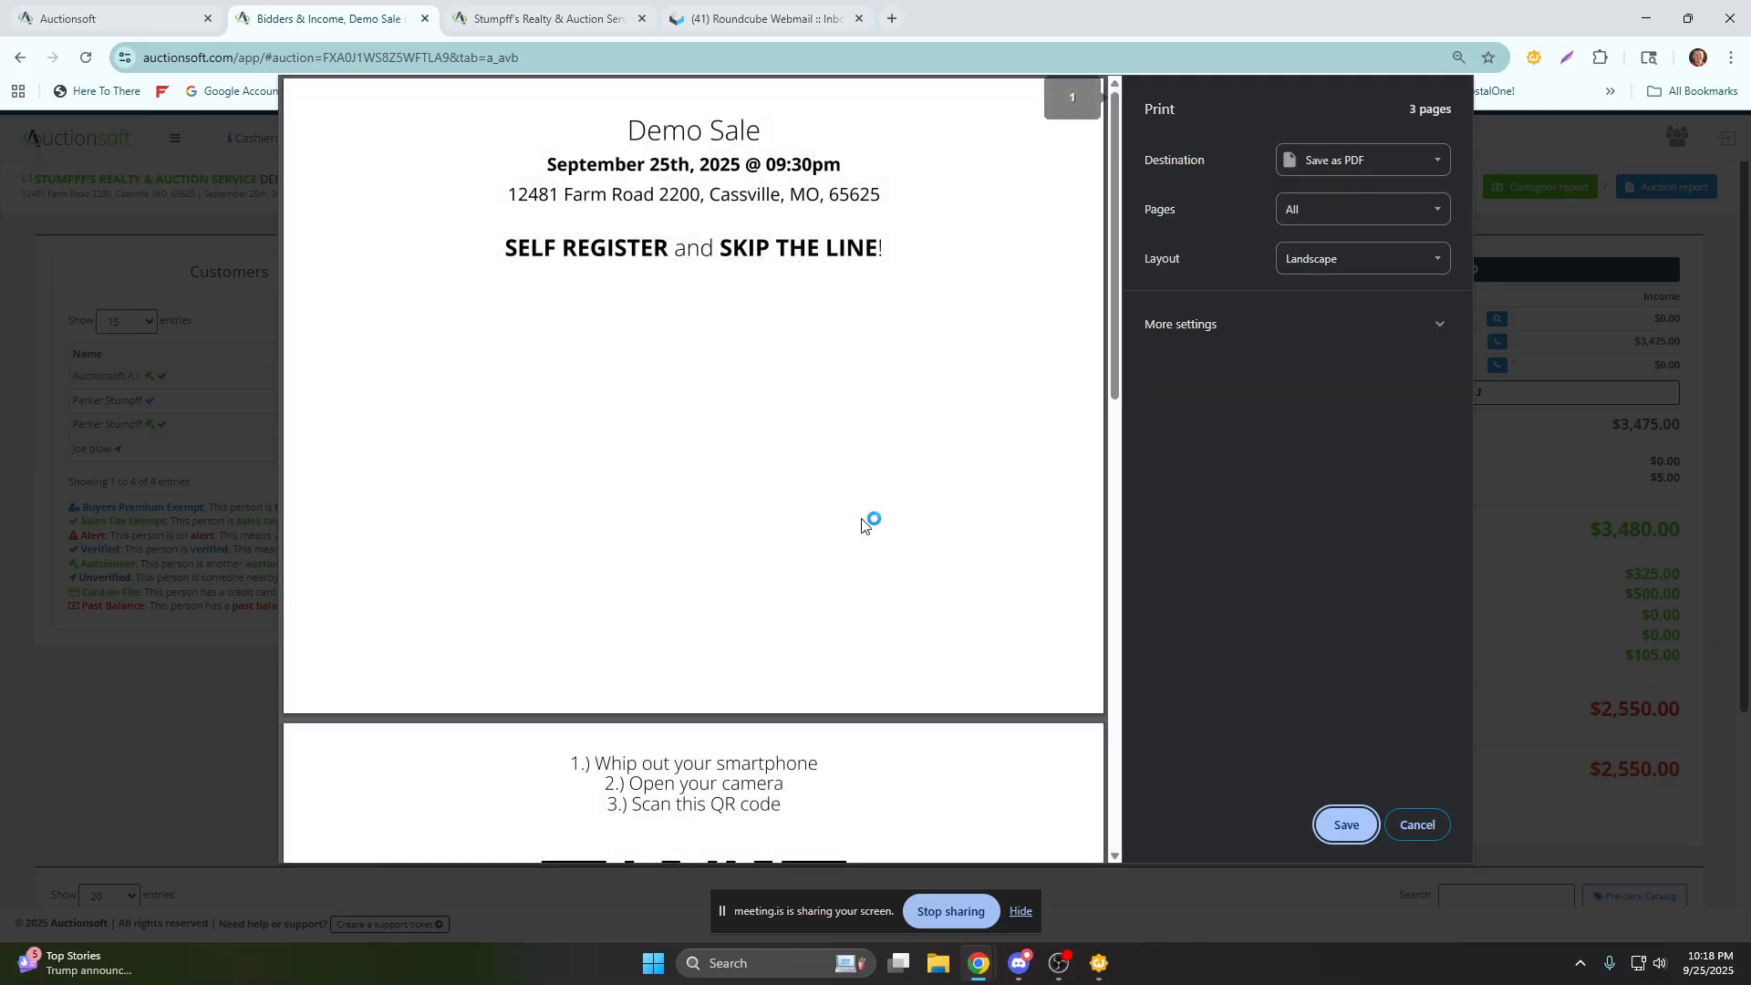
scroll(871, 511, "down", 7)
scroll(912, 497, "up", 7)
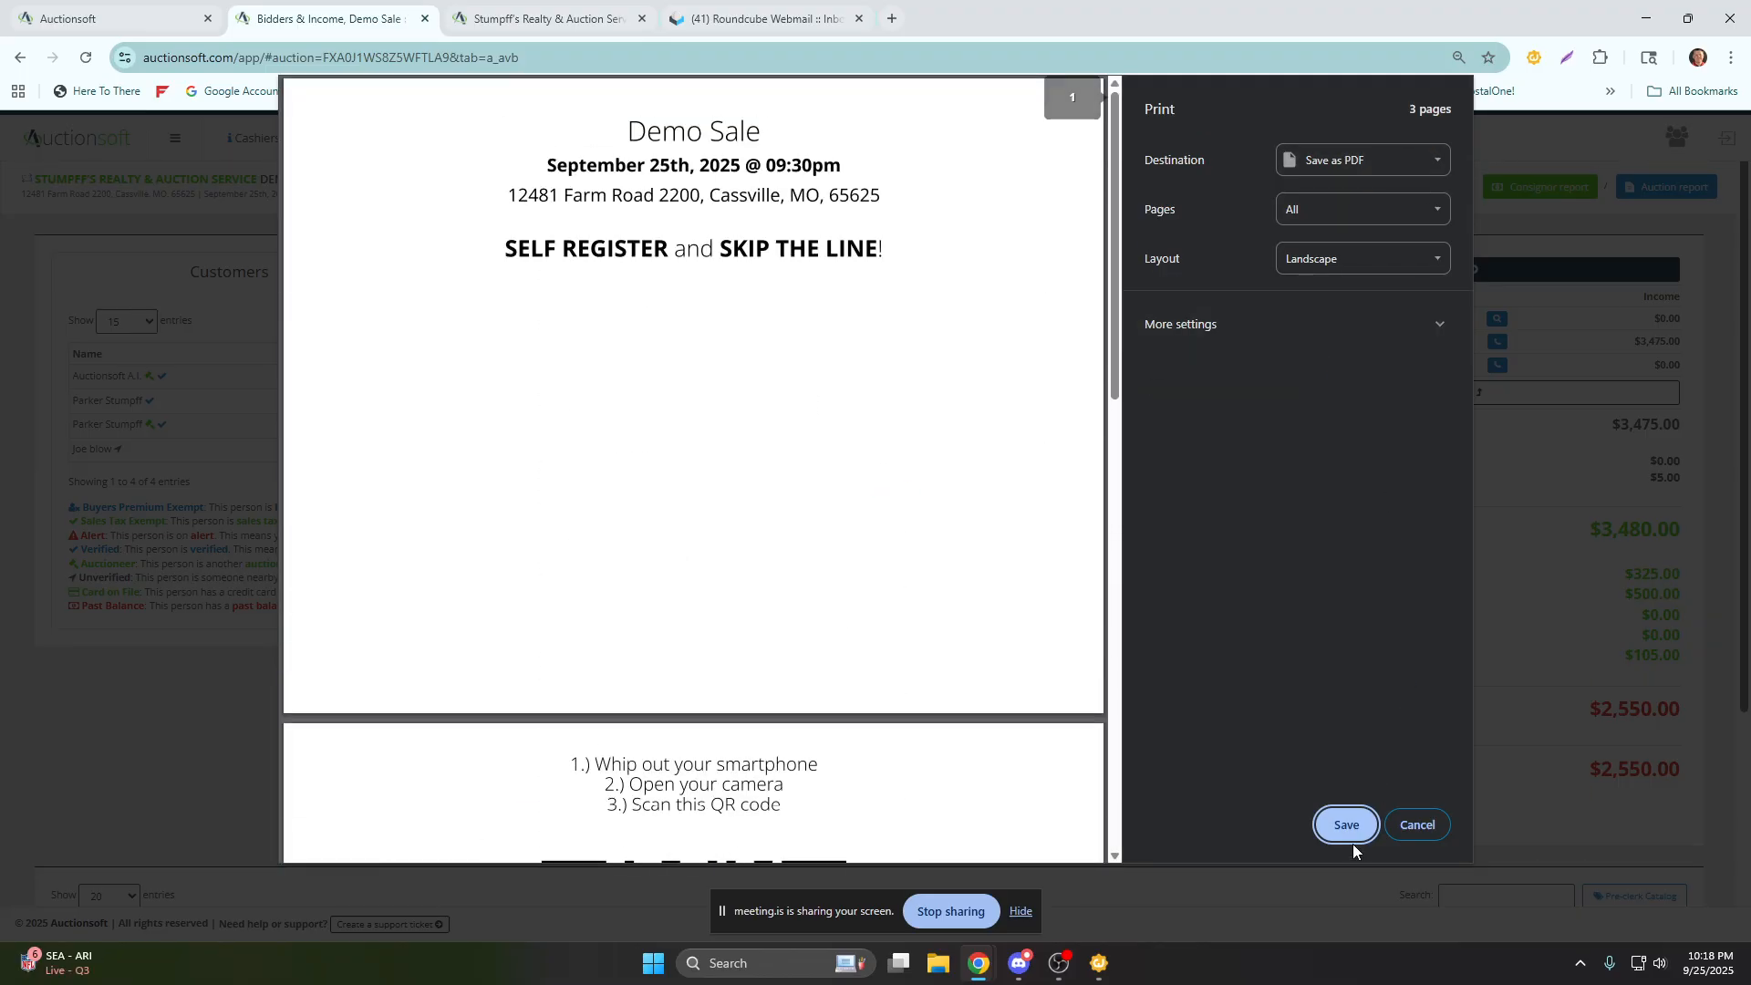
left_click(1415, 825)
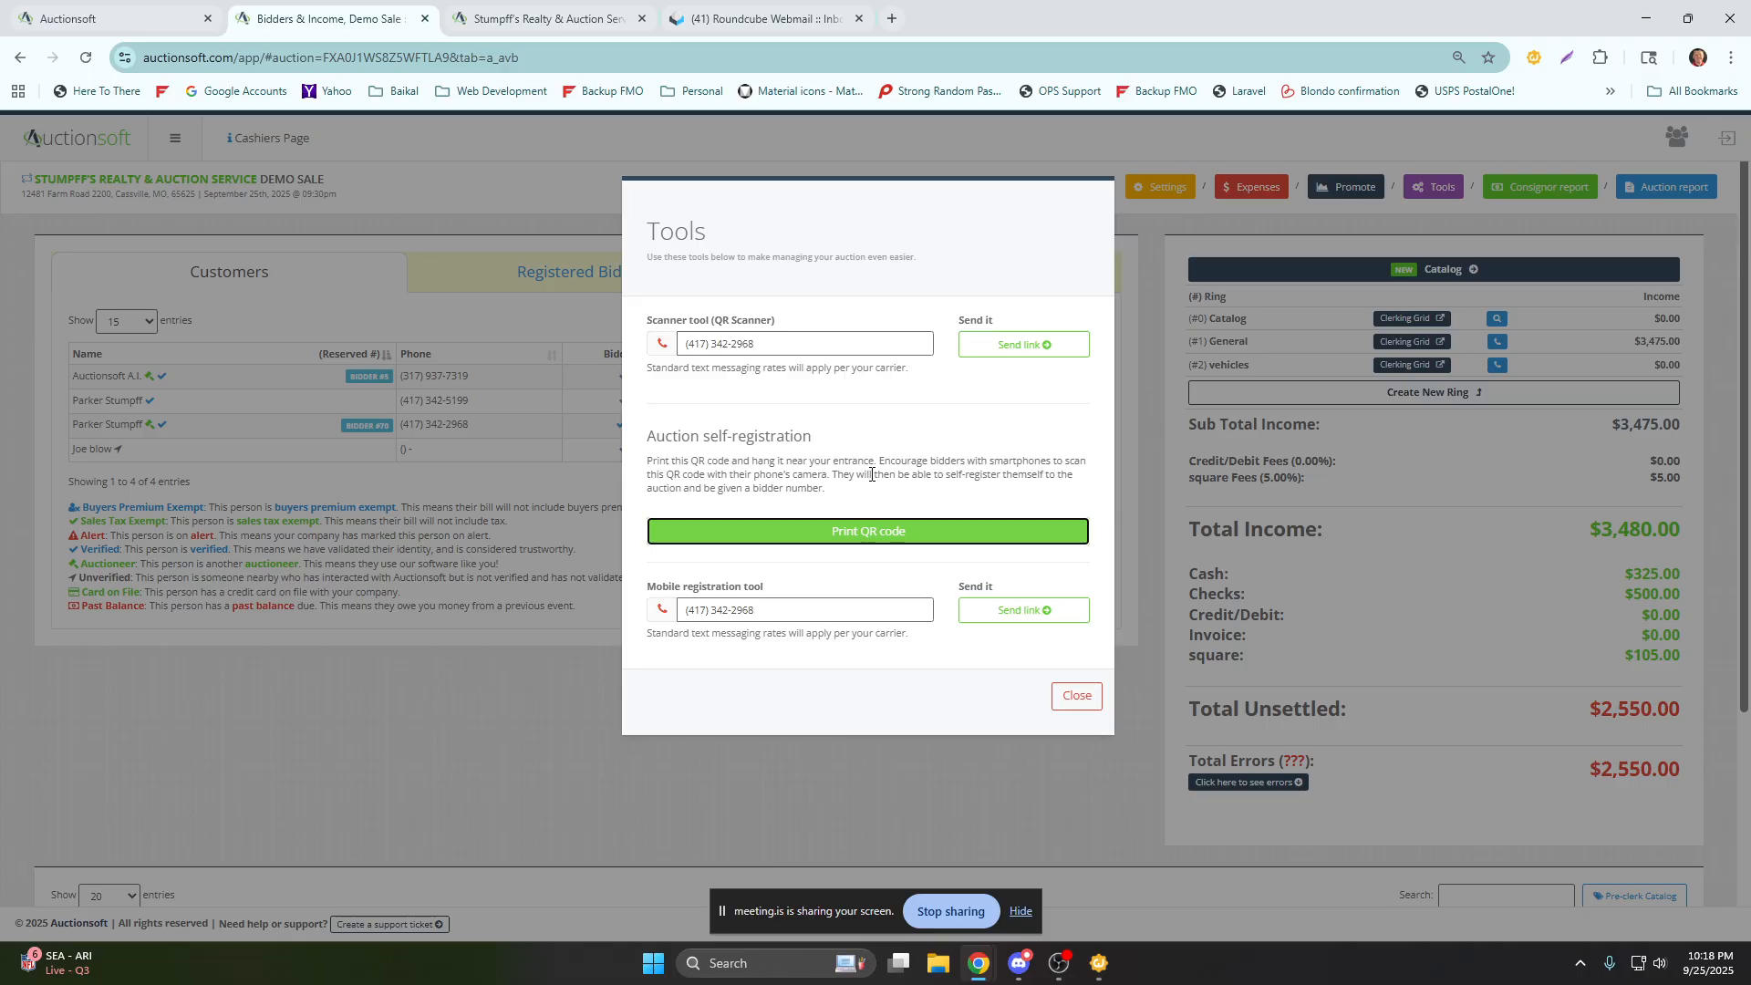
left_click(1083, 700)
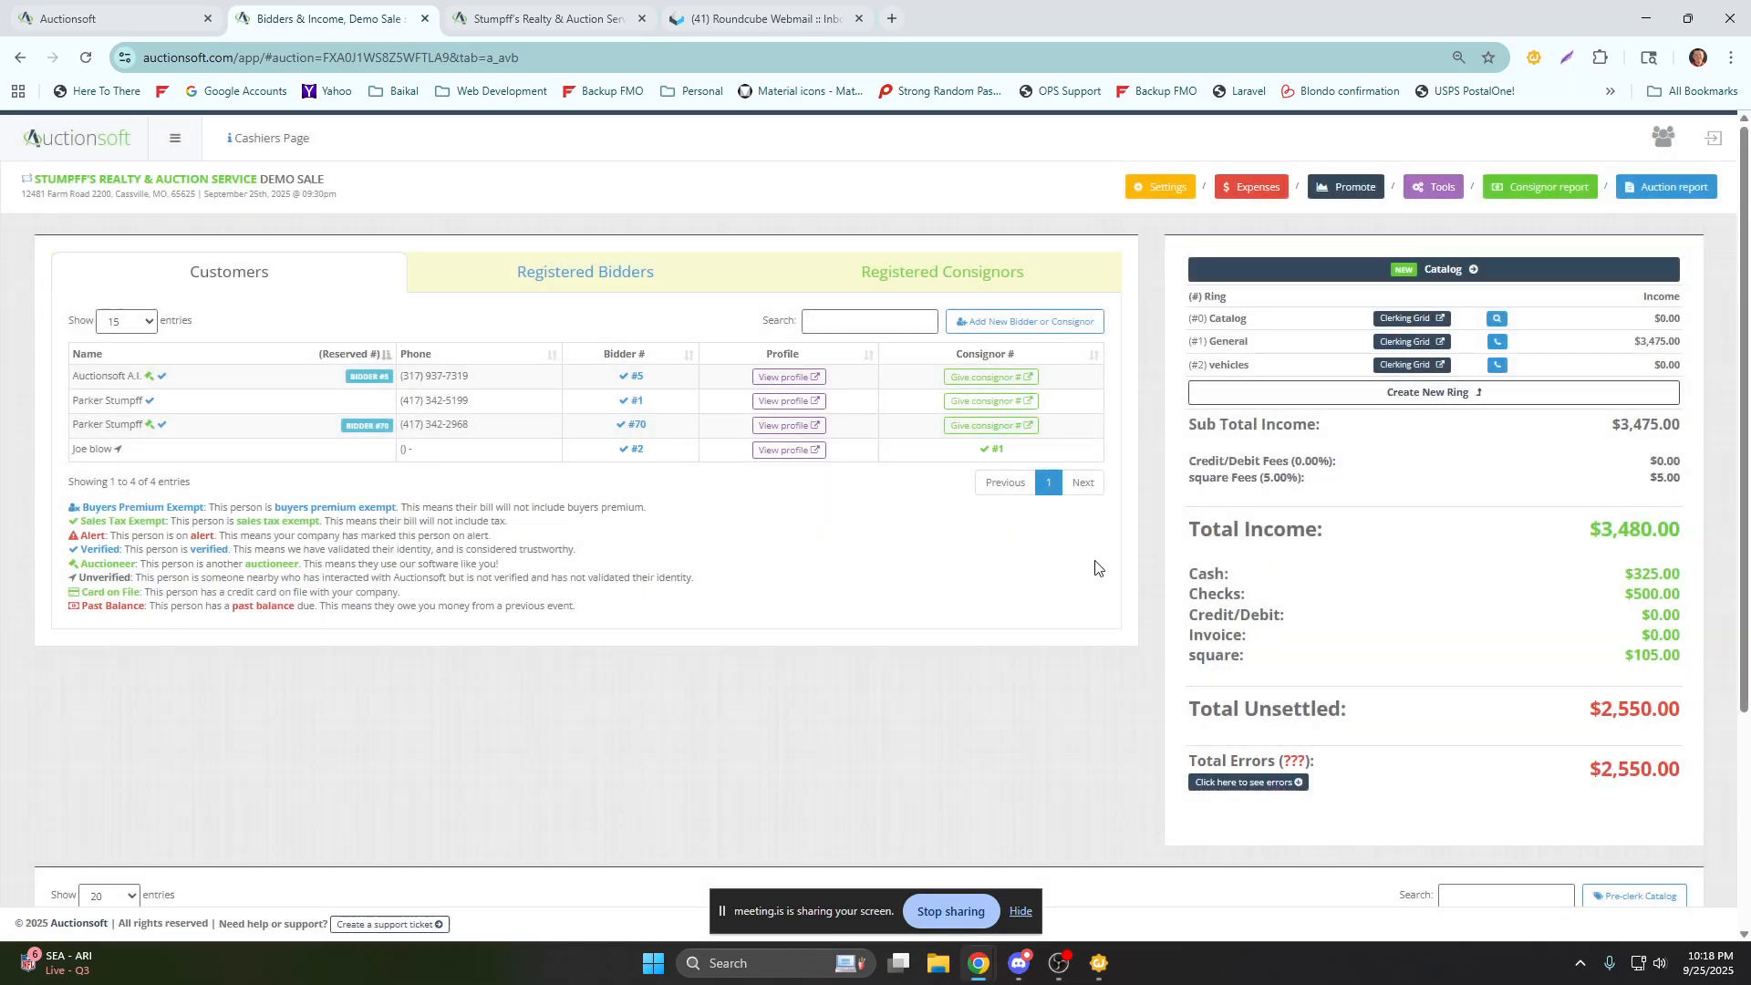
Open the Demo Sale consignor report and compare its short and long versions.
left_click(1542, 190)
left_click(1065, 405)
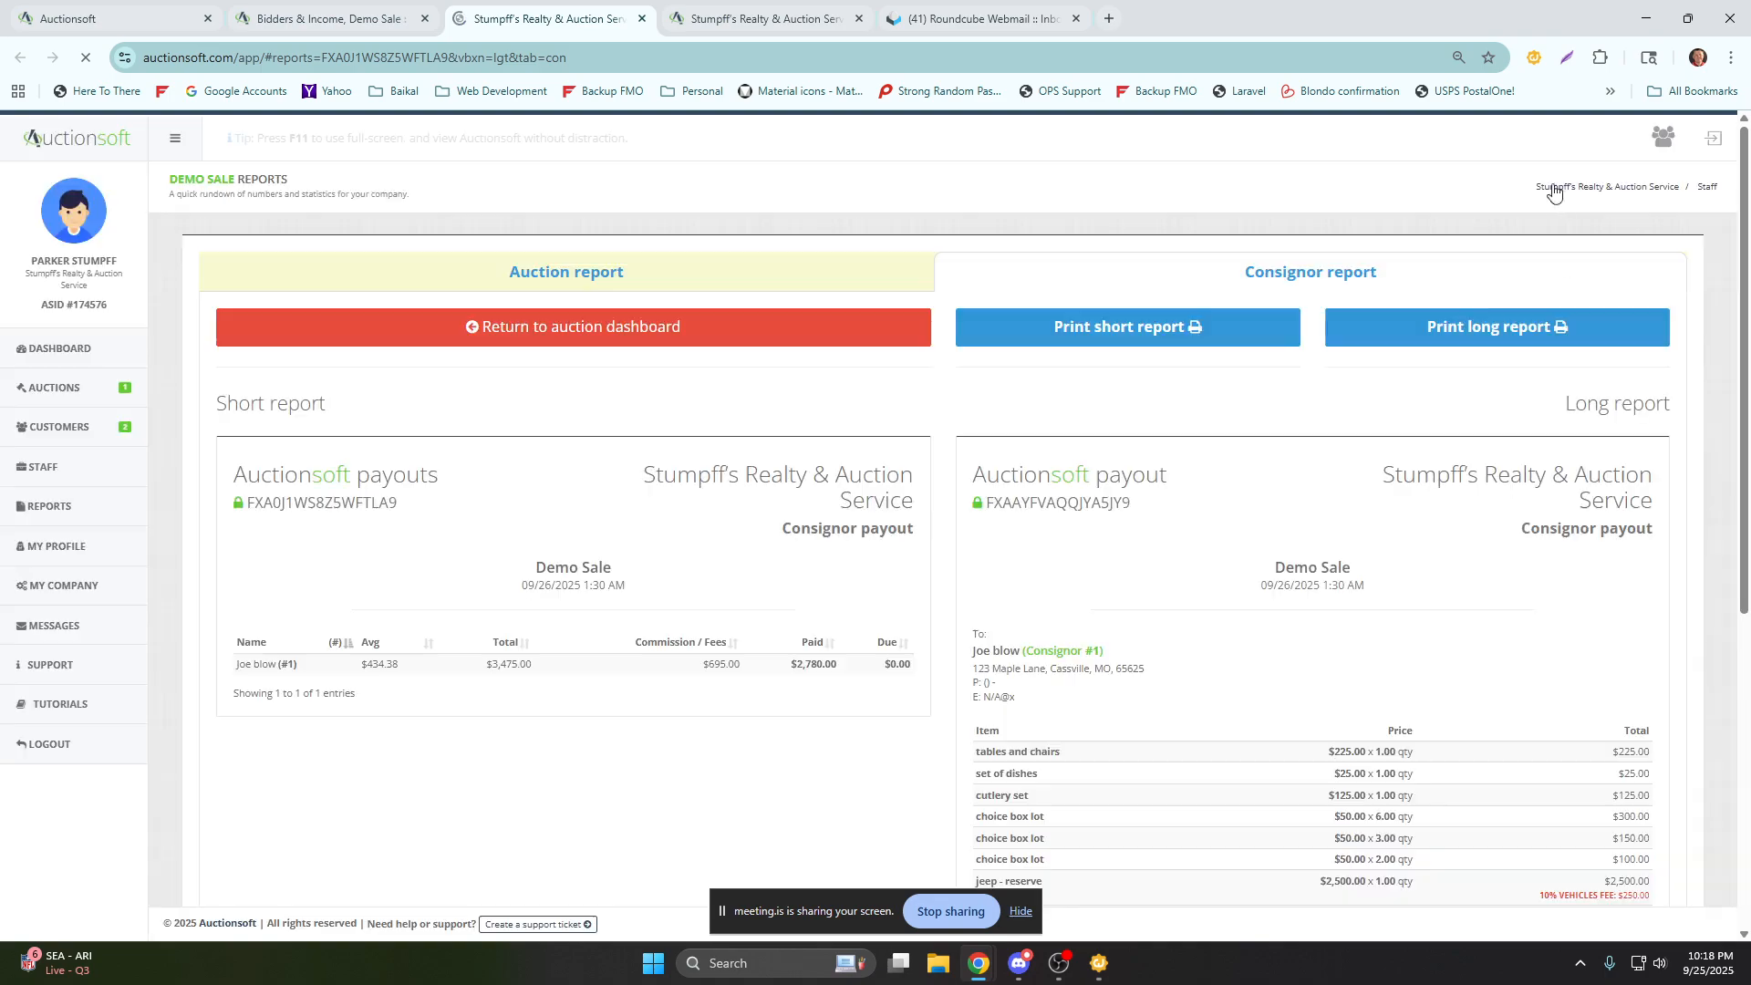
scroll(1208, 267, "down", 3)
scroll(1170, 279, "up", 2)
scroll(1122, 310, "down", 2)
scroll(1368, 365, "up", 3)
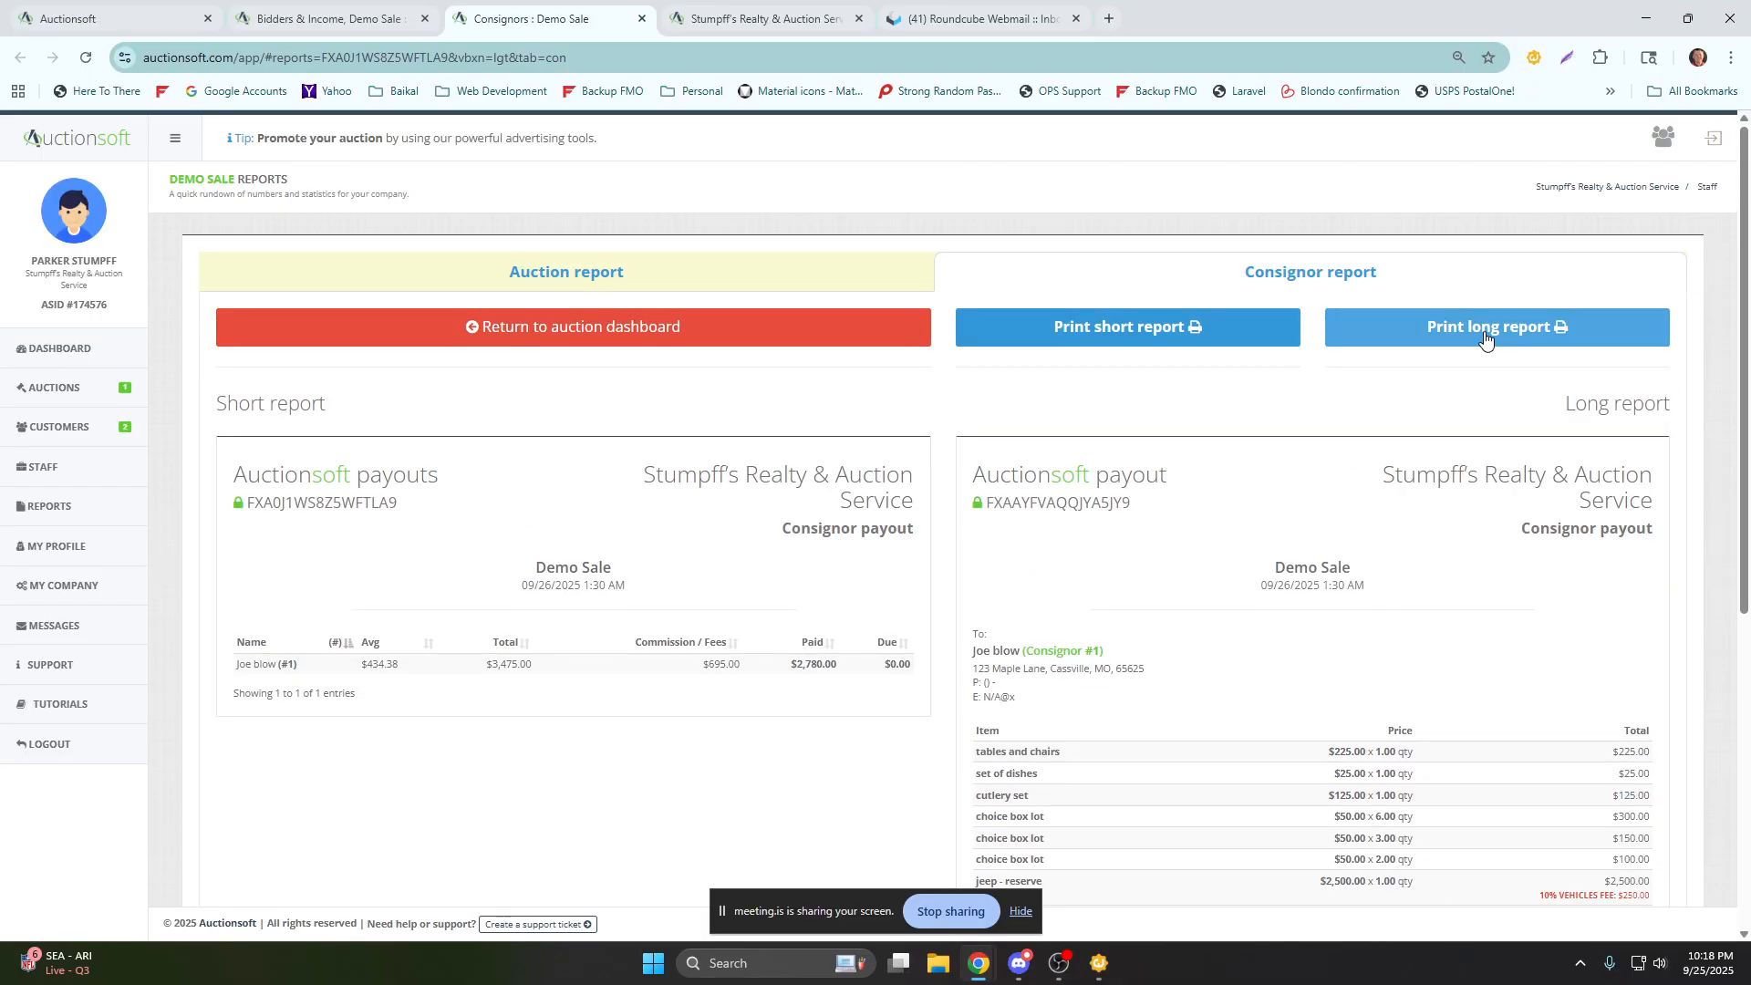
Examine the long report's itemized sales, commission, tag fees, expenses and payouts for consignor 1, and return to the auction dashboard.
scroll(1459, 410, "down", 4)
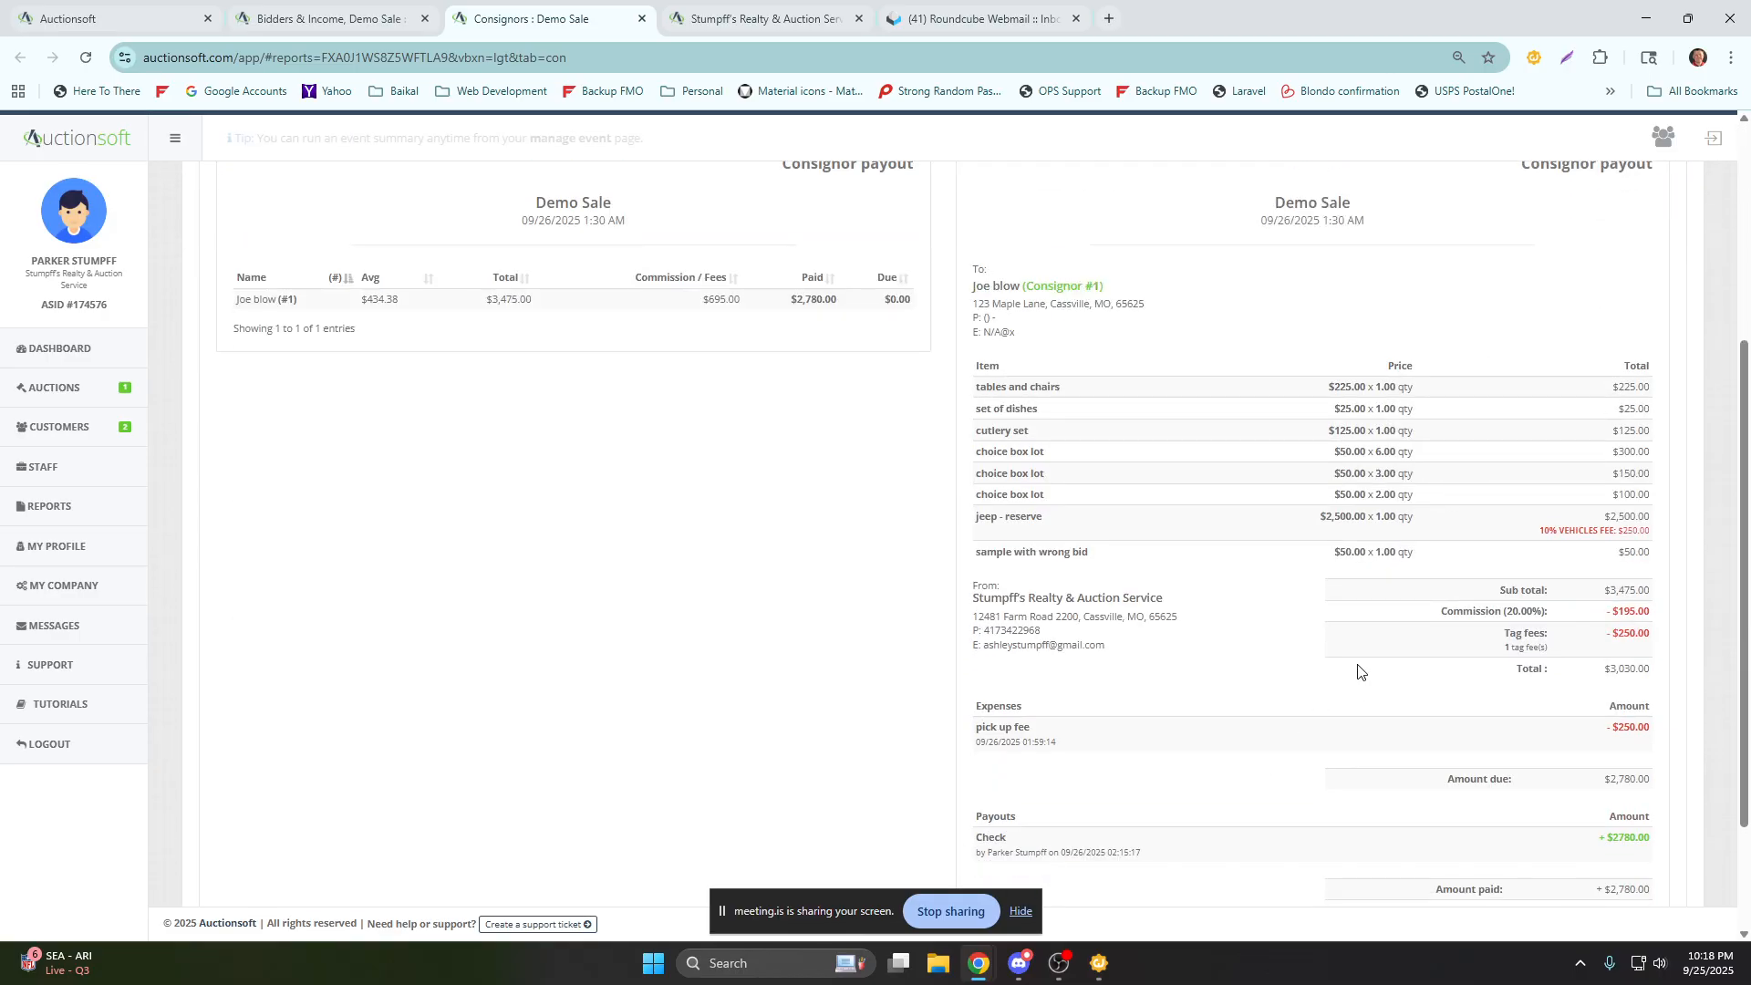
scroll(967, 636, "up", 3)
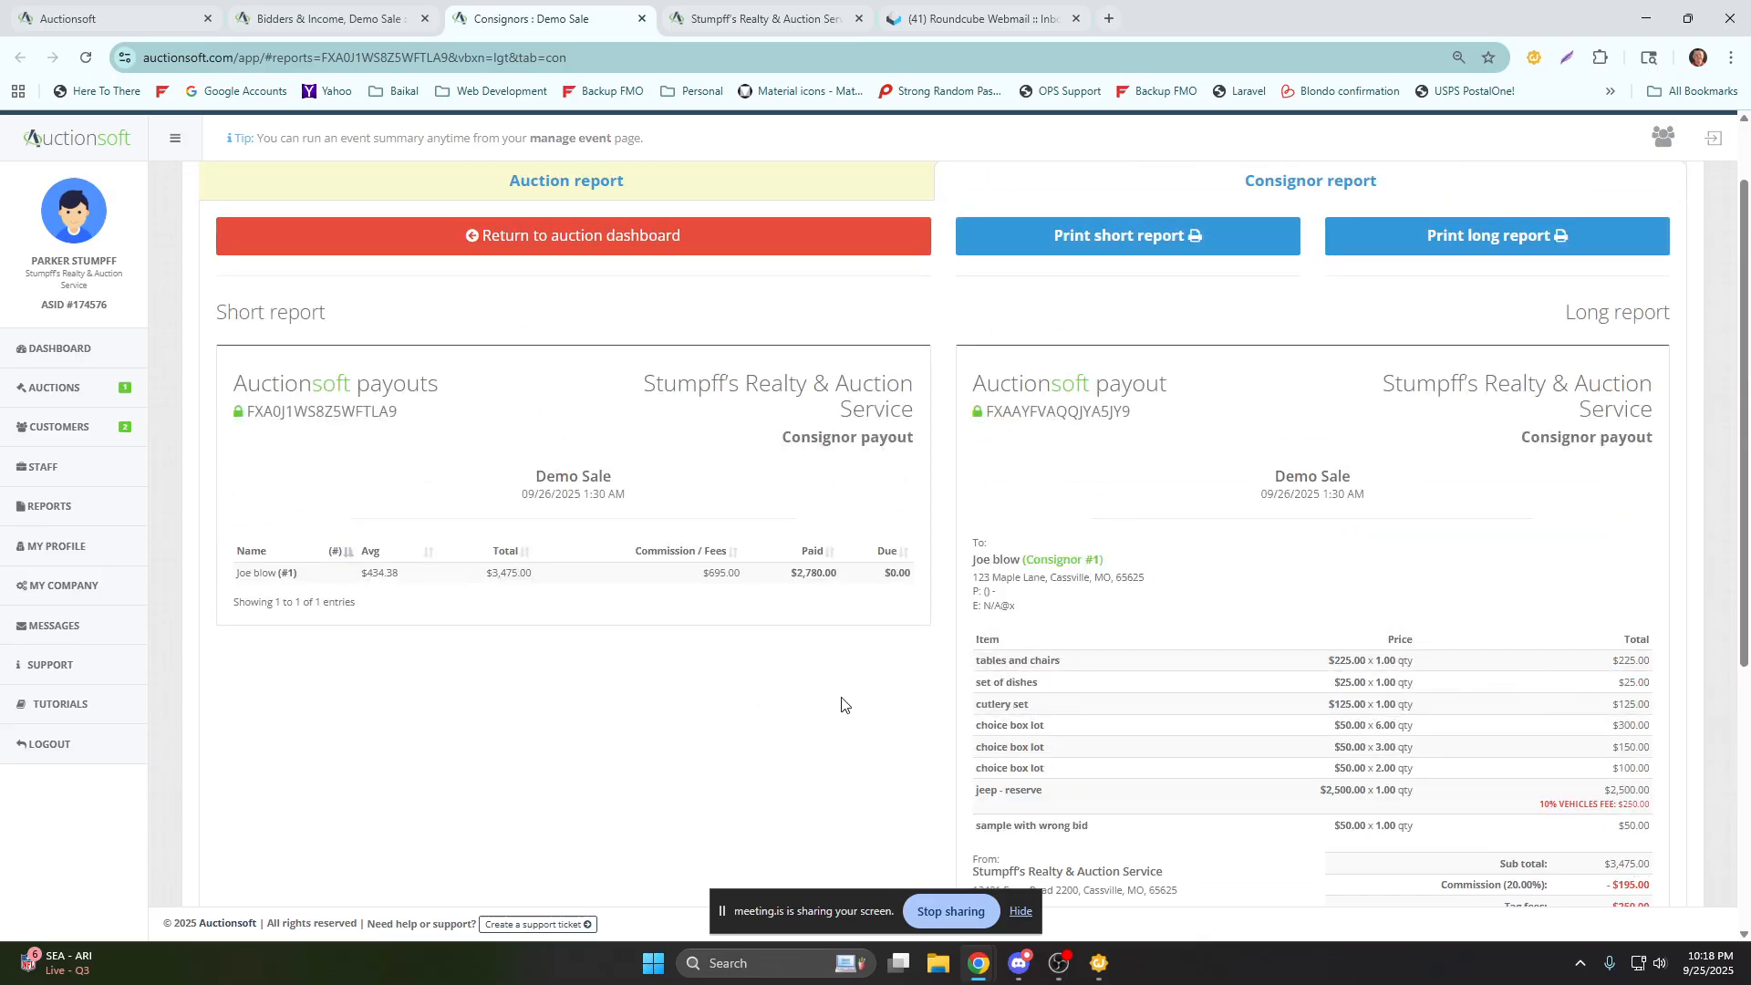
scroll(839, 705, "down", 1)
left_click_drag(977, 568, 1044, 701)
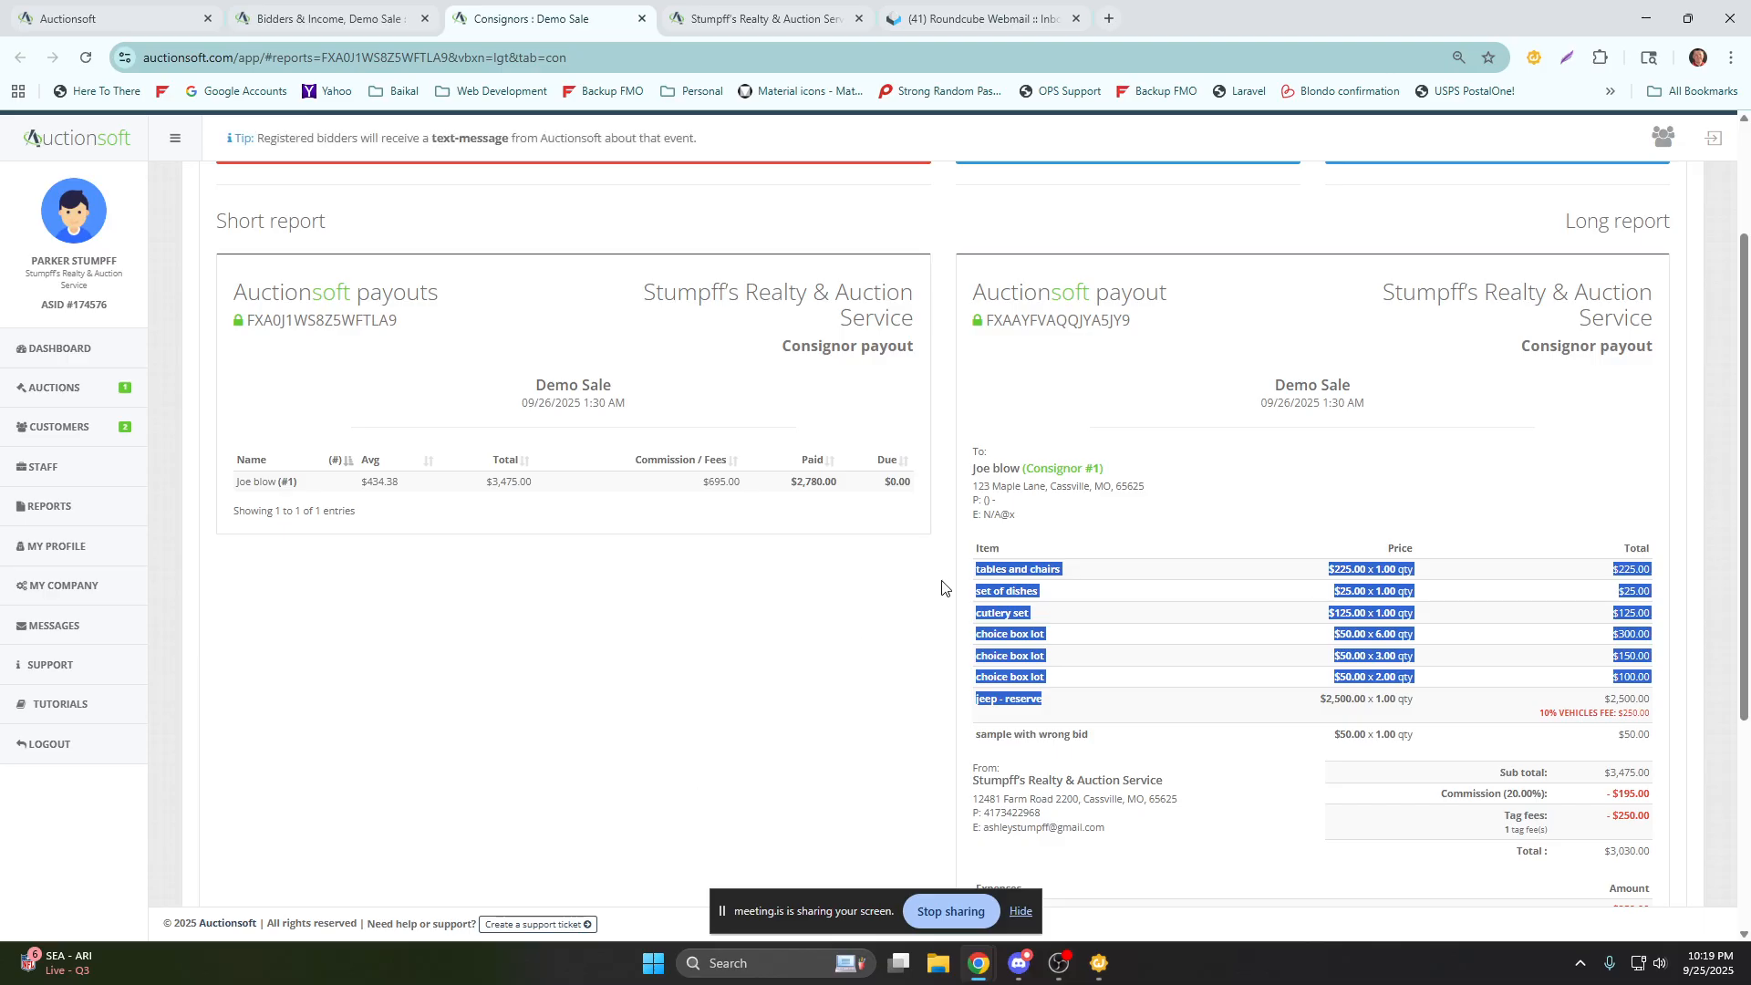
scroll(942, 588, "down", 4)
scroll(943, 588, "up", 6)
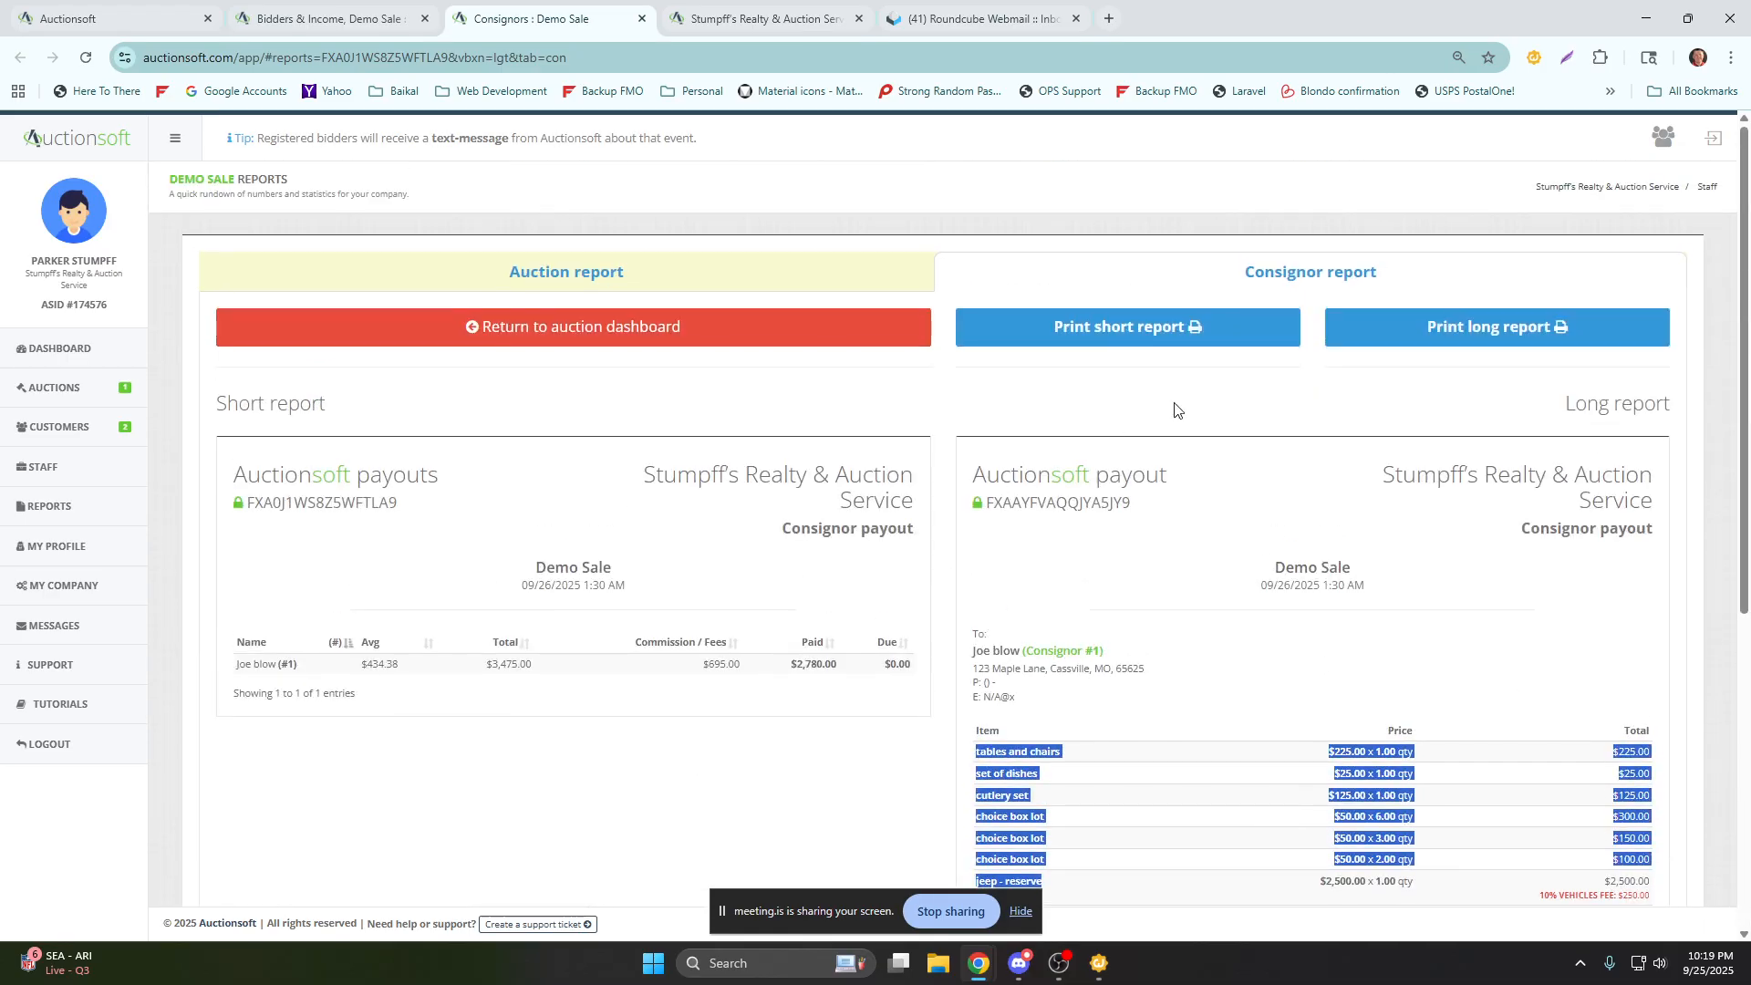
left_click(802, 332)
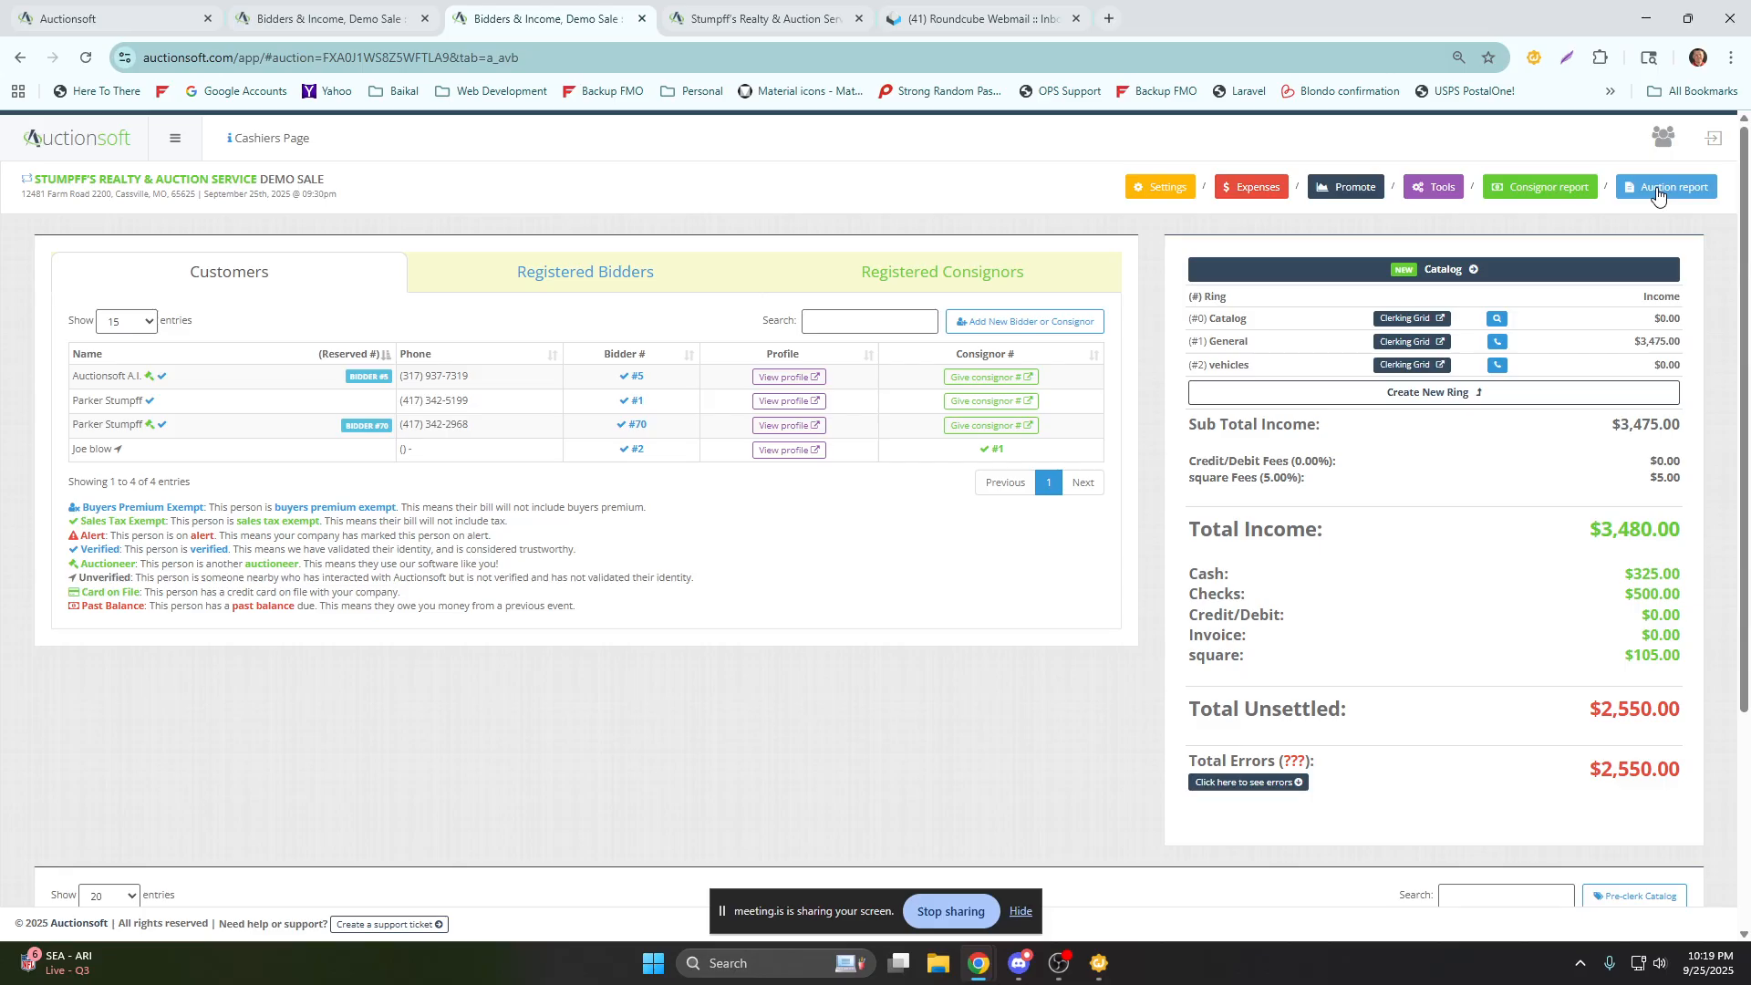
Open the tables and chairs item for editing in the item list and review the dashboard's income totals.
left_click(1659, 195)
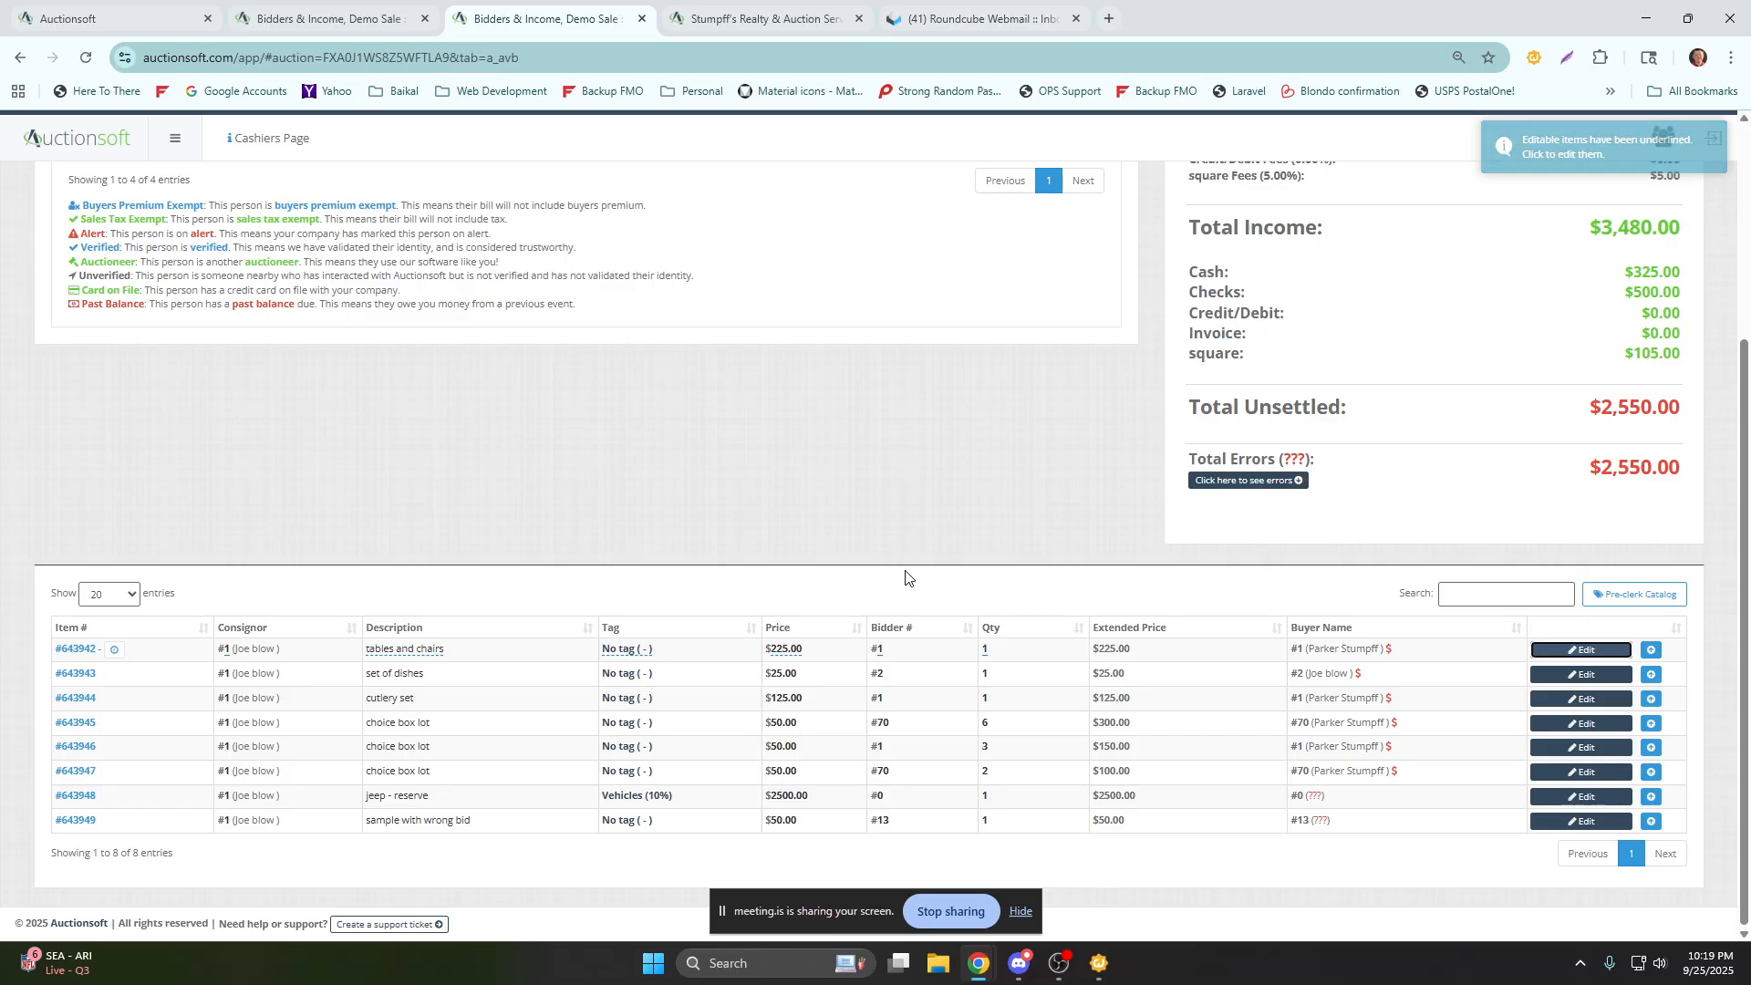
scroll(1047, 588, "up", 2)
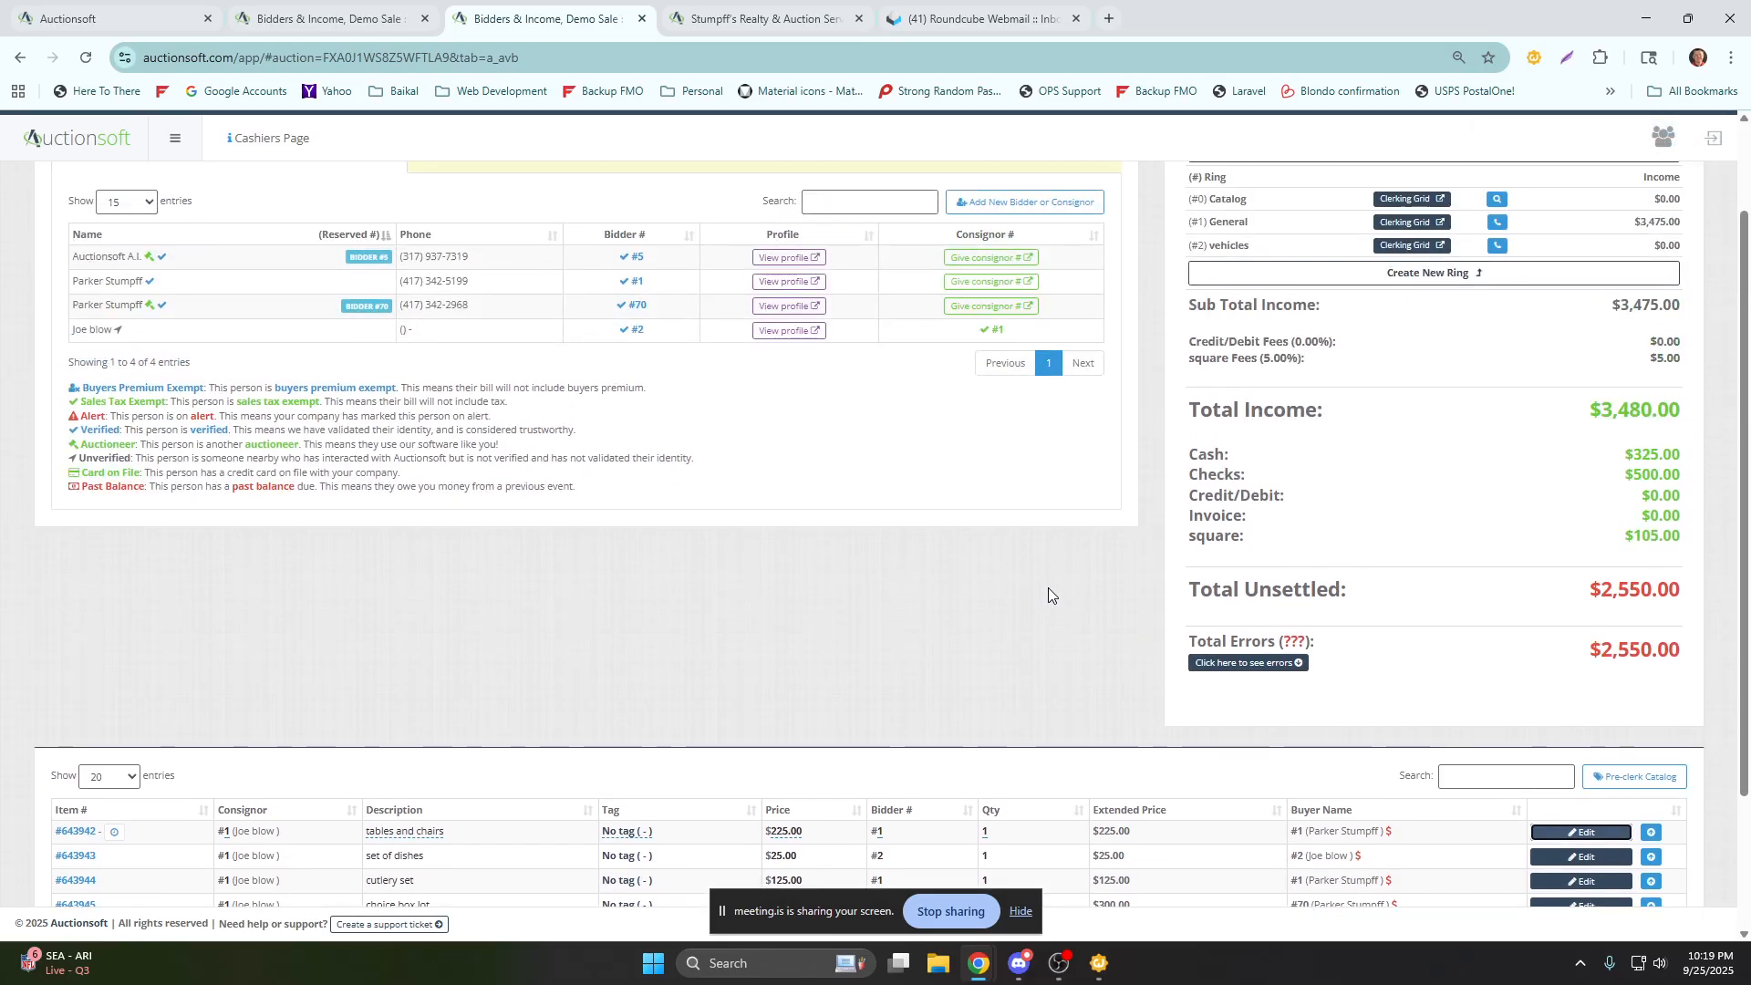
scroll(1048, 590, "up", 1)
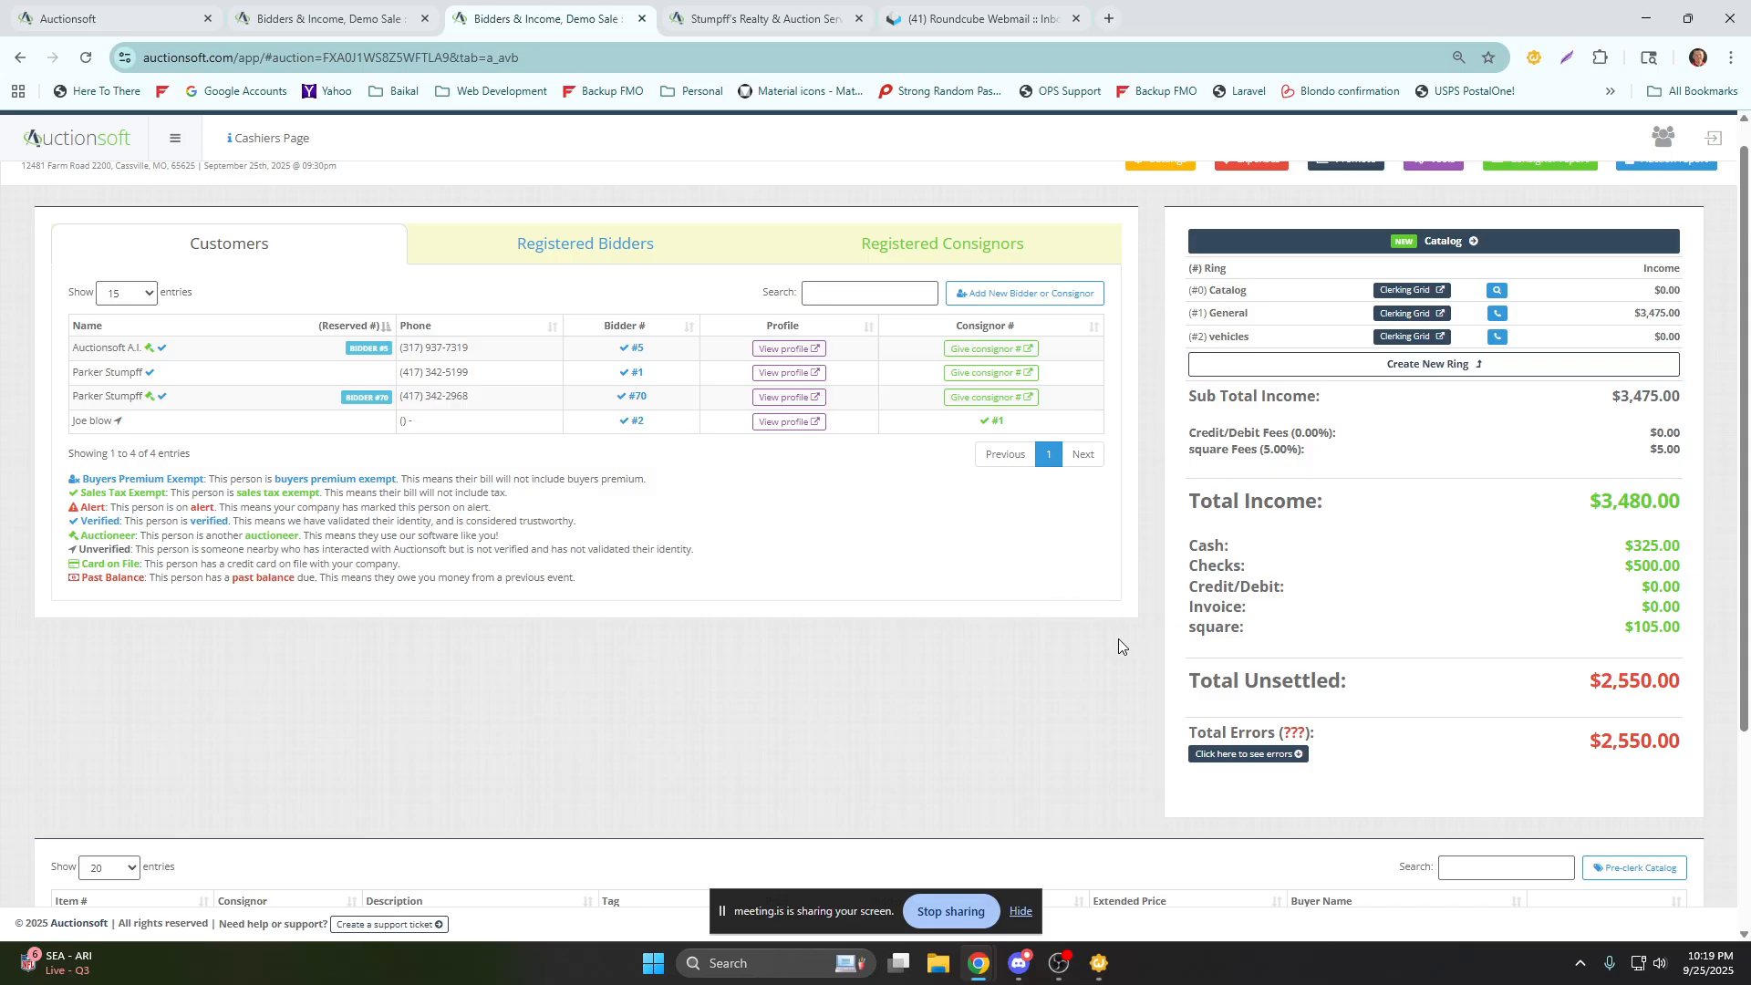
scroll(1118, 638, "up", 1)
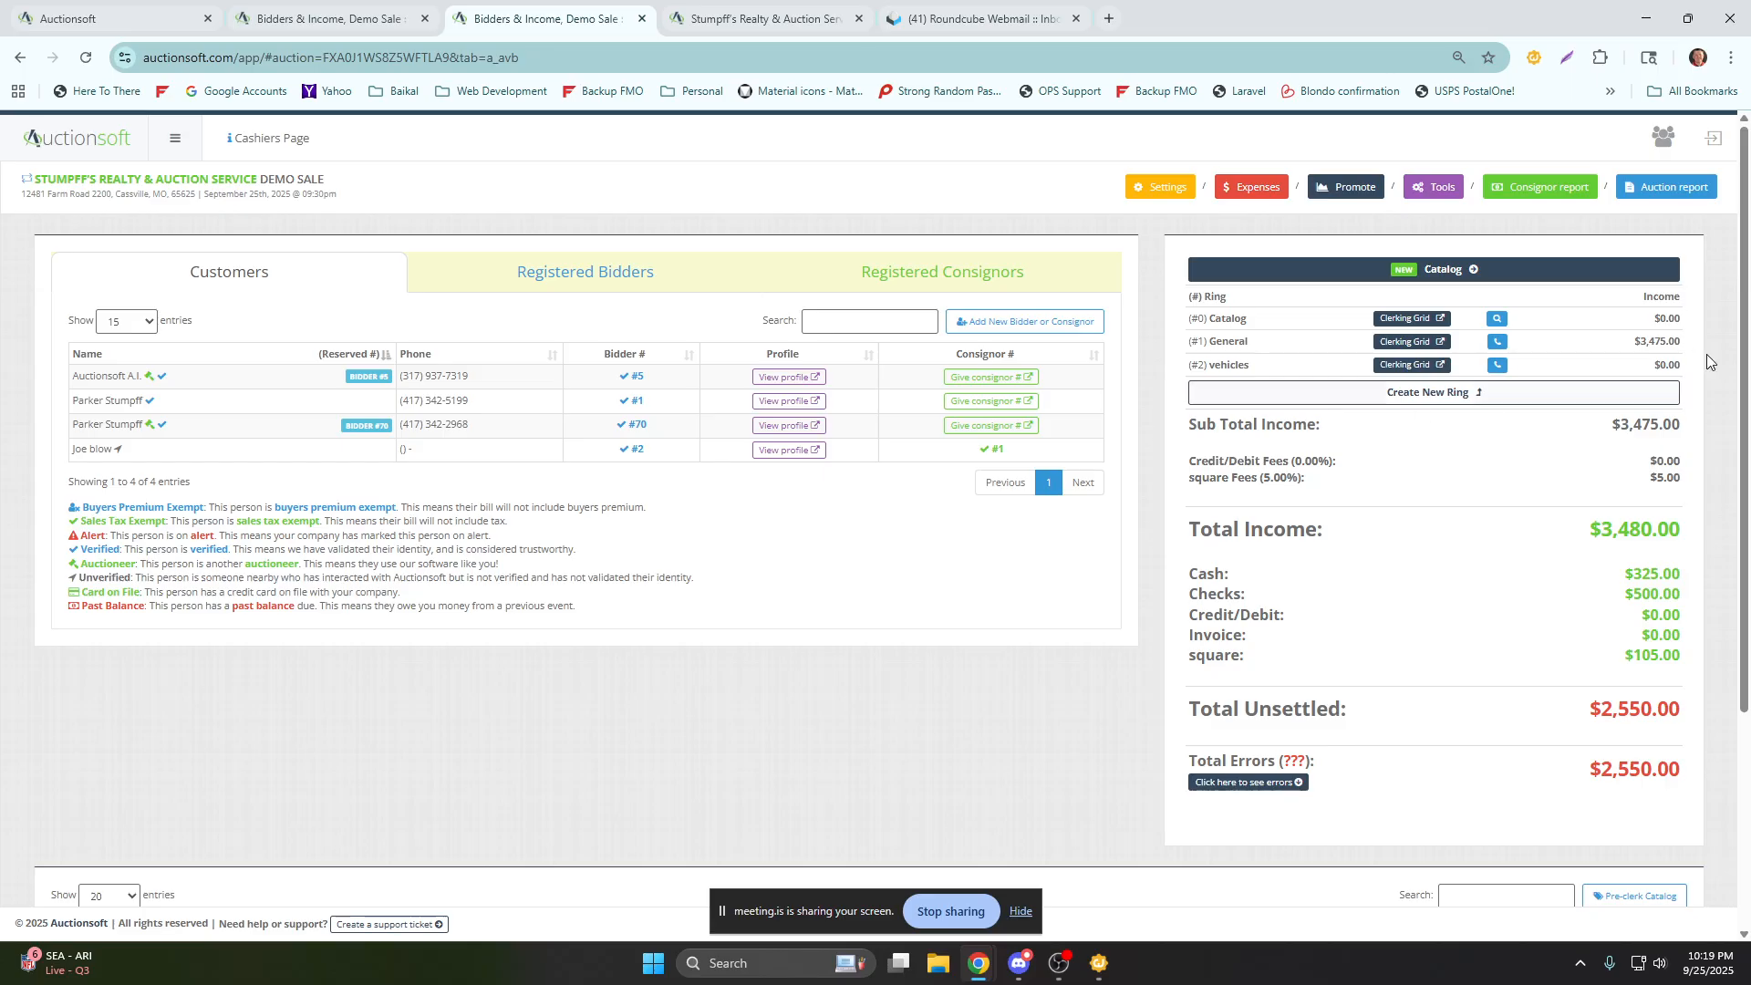
Open the Demo Sale auction report and review its income summary, sale statistics and marketing channels.
left_click(1664, 188)
left_click(981, 435)
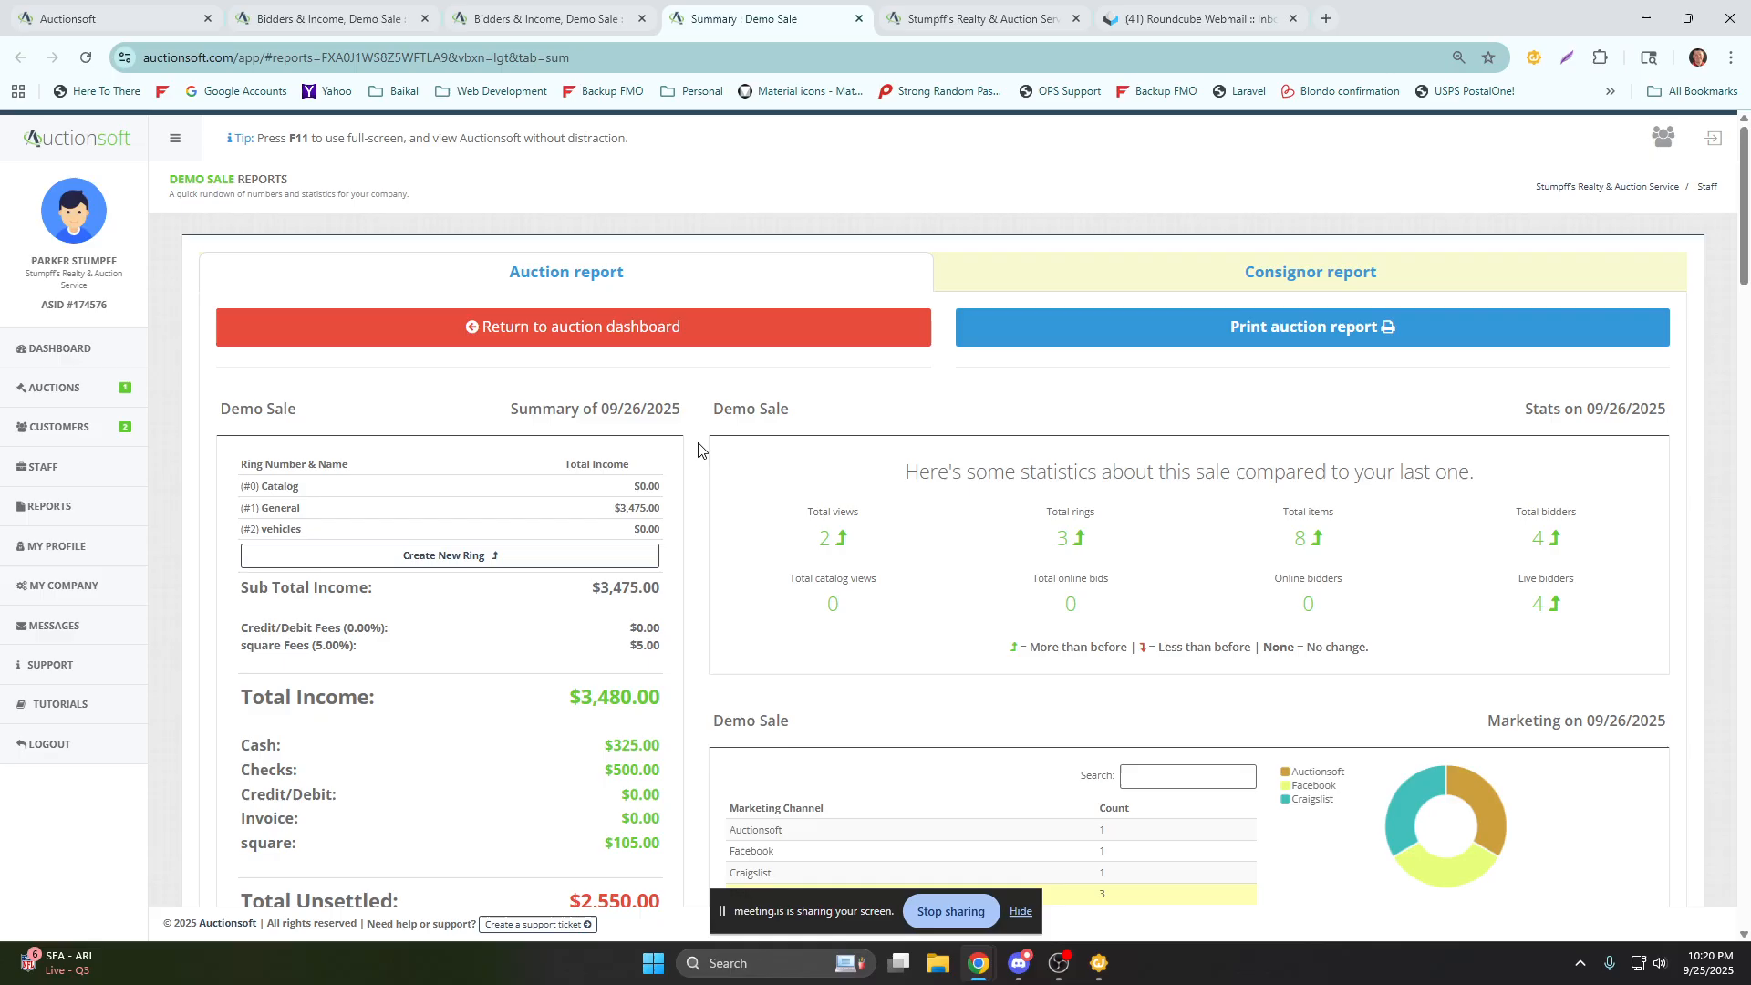
scroll(697, 454, "down", 1)
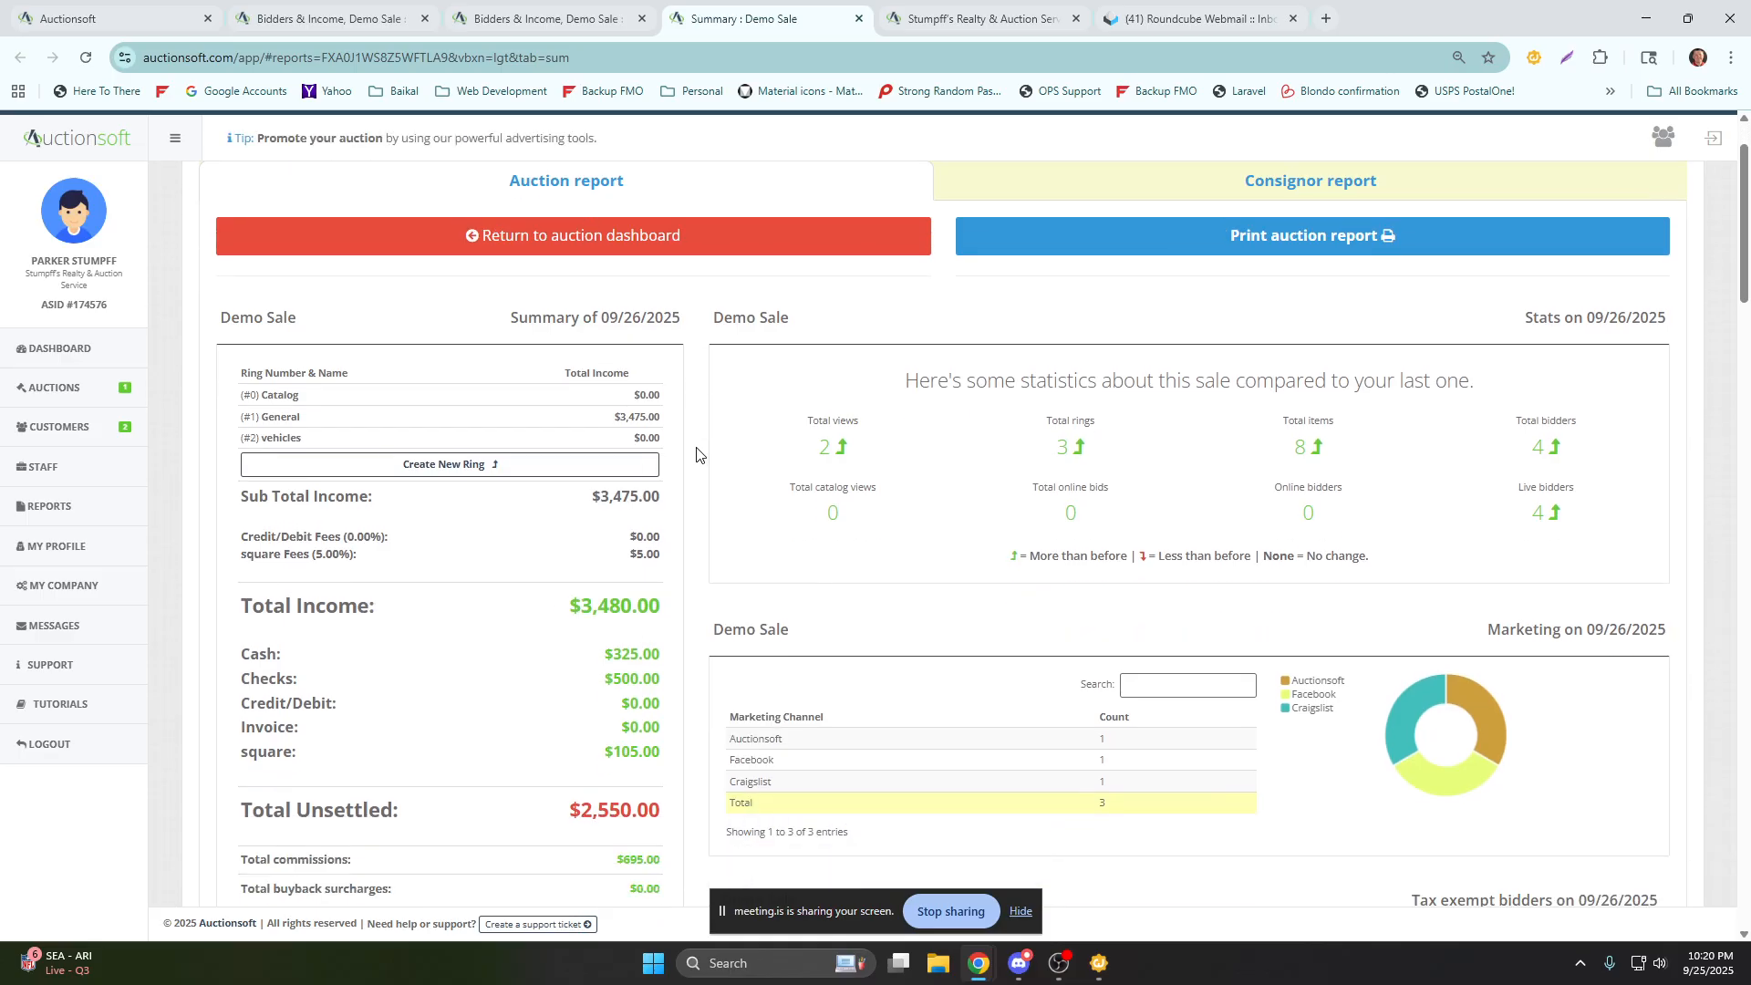
scroll(701, 455, "down", 2)
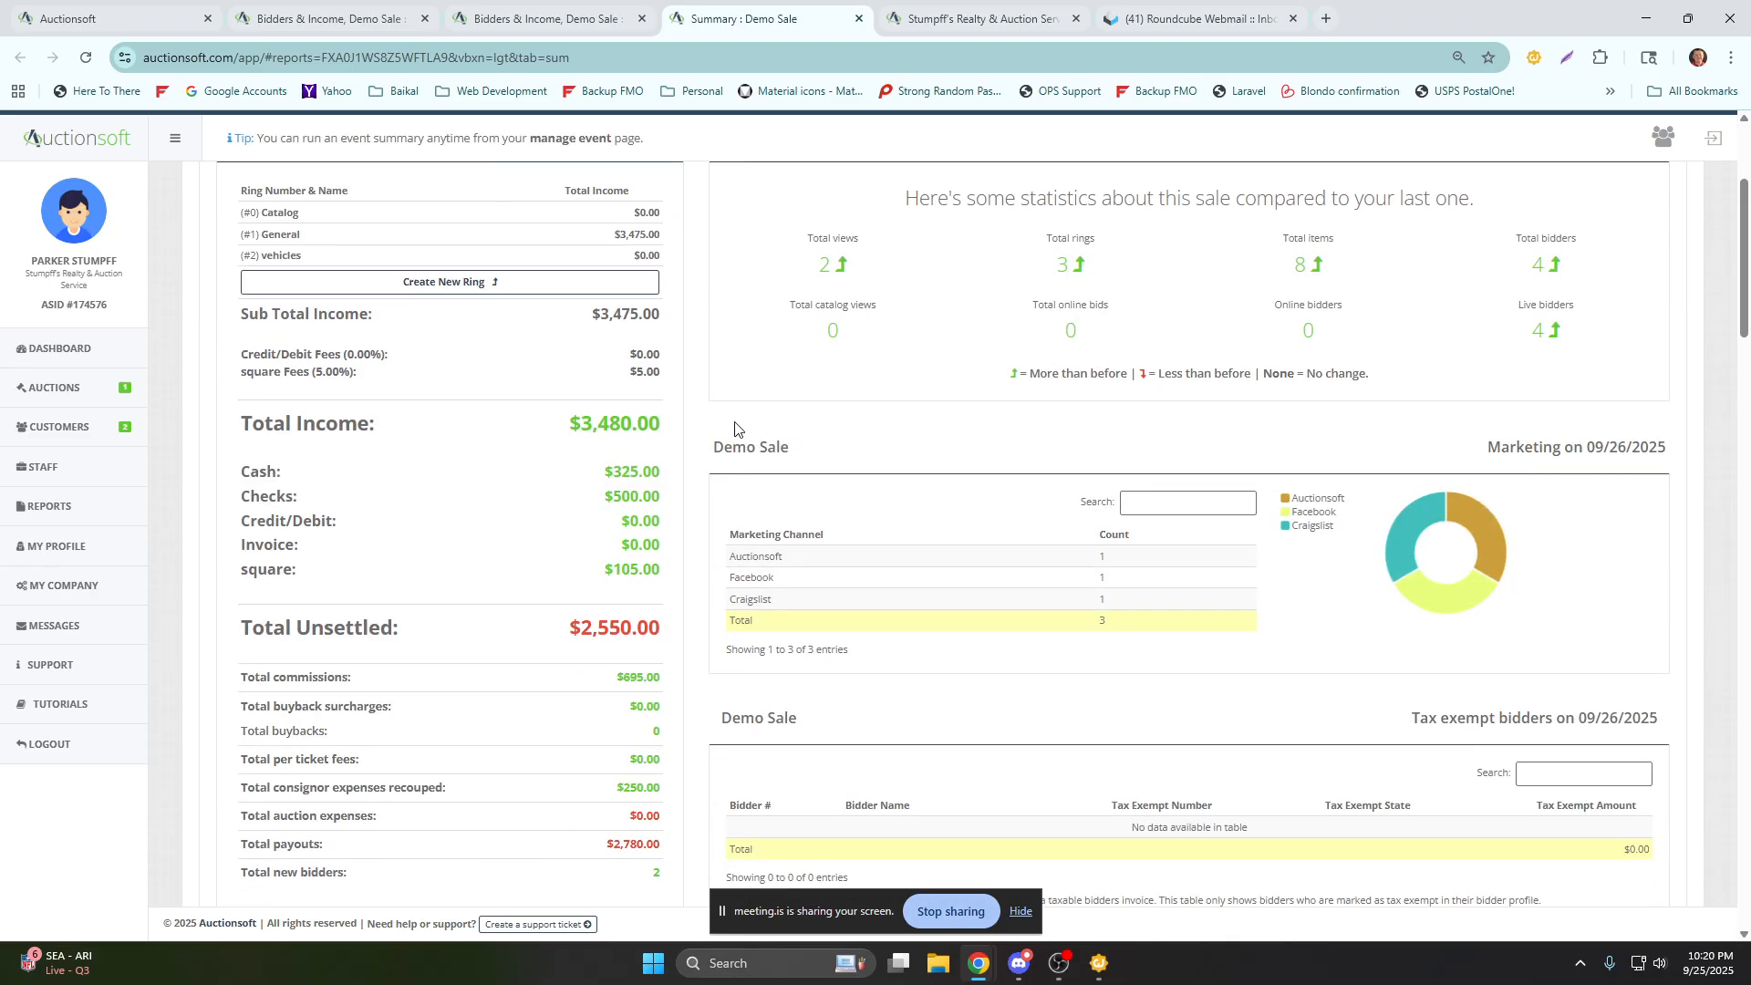
left_click_drag(903, 199, 1483, 215)
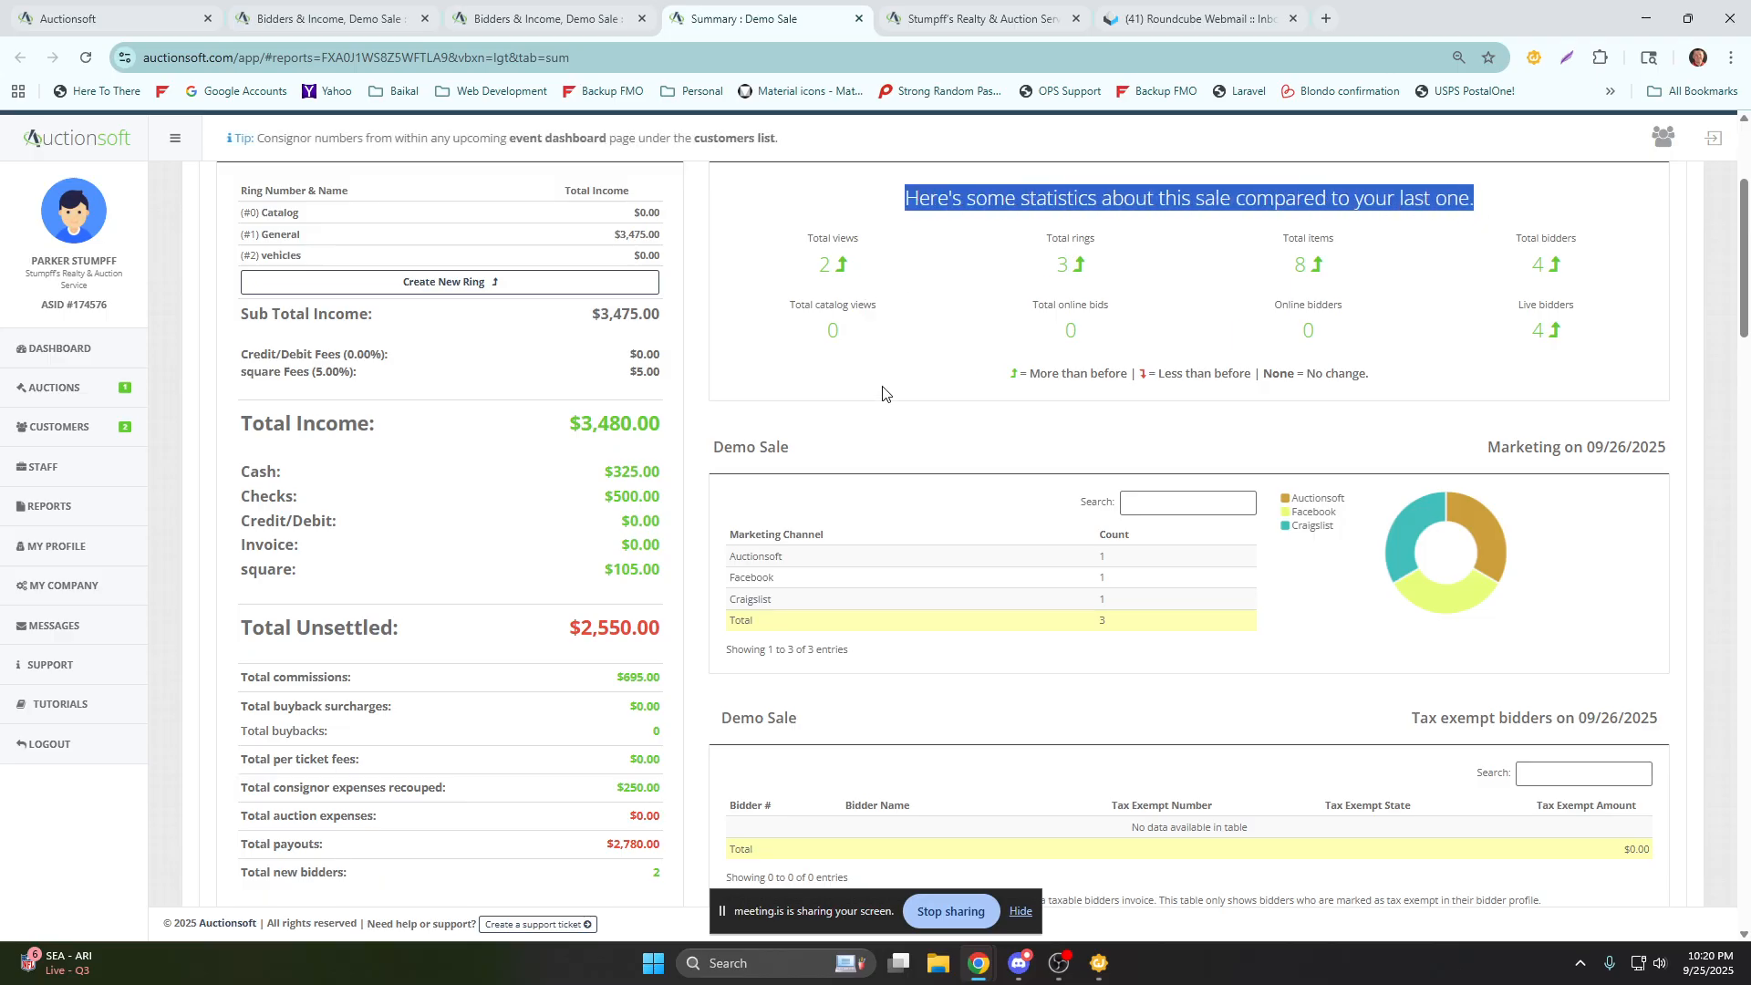
scroll(903, 454, "down", 2)
scroll(903, 454, "down", 1)
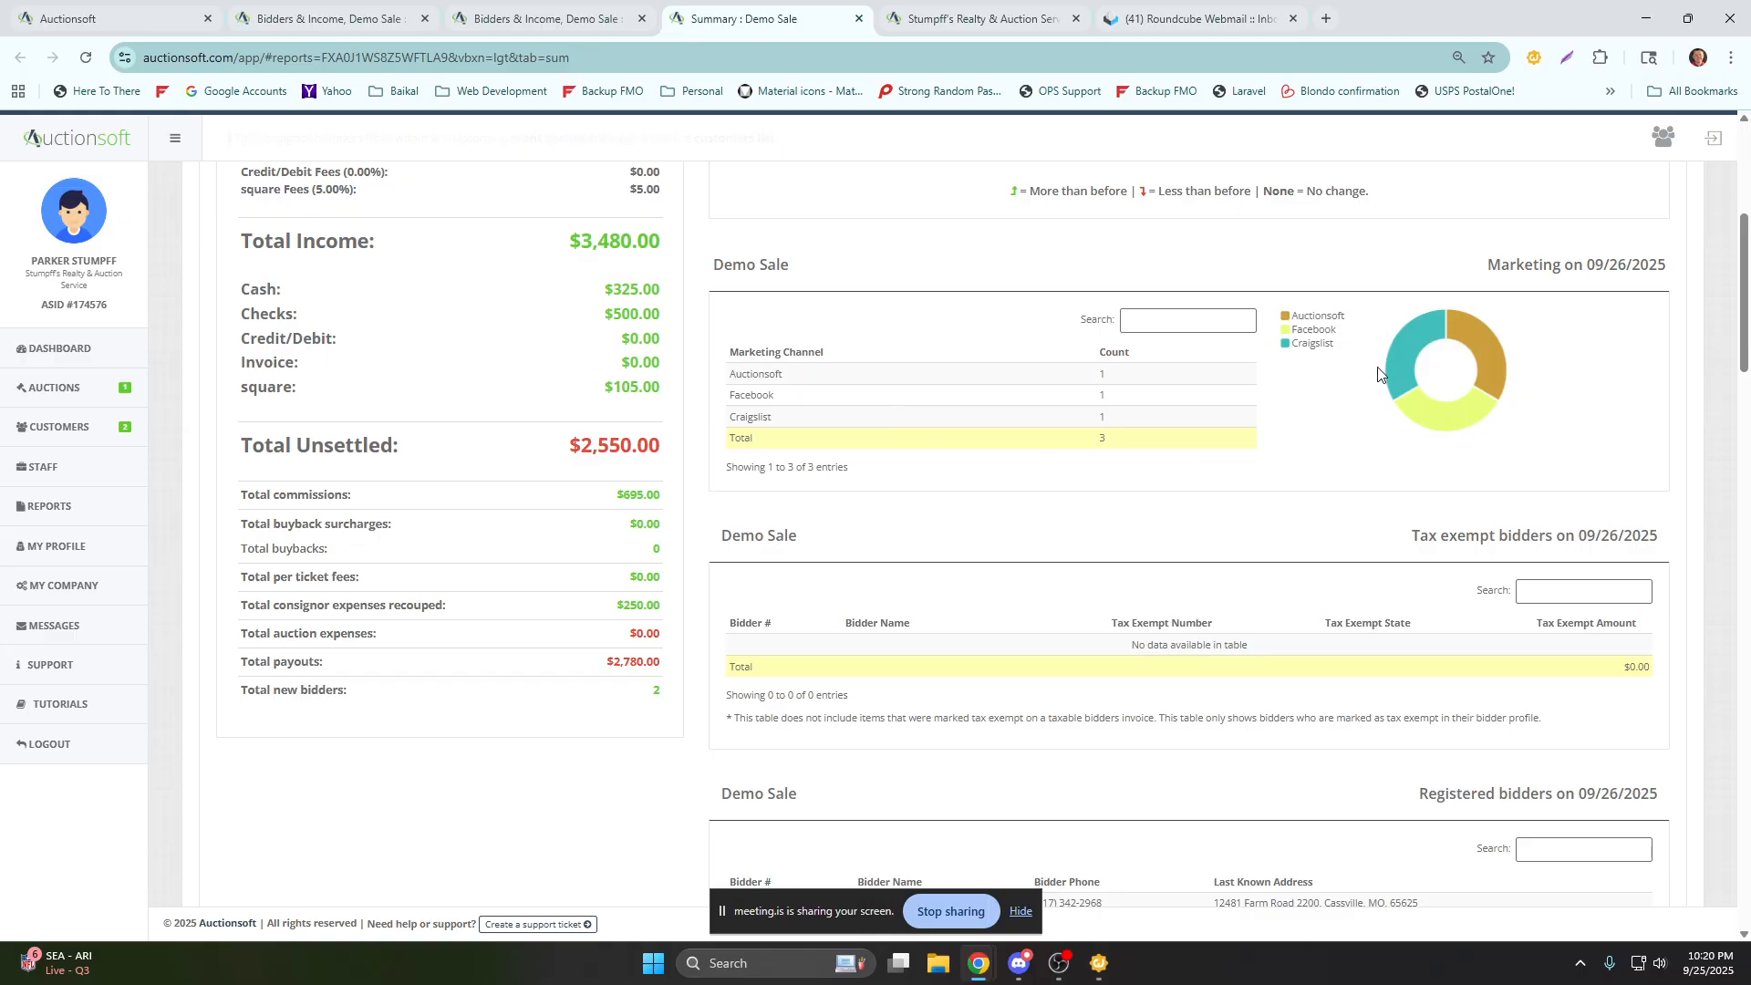
Examine the auction report's tax exempt bidders, registered bidders and registered consignors sections.
scroll(1230, 522, "down", 3)
left_click_drag(1413, 262, 1623, 264)
left_click(1683, 273)
scroll(1477, 483, "down", 1)
left_click_drag(1416, 429, 1633, 428)
left_click(1614, 437)
scroll(1613, 436, "down", 2)
left_click_drag(1398, 513, 1649, 513)
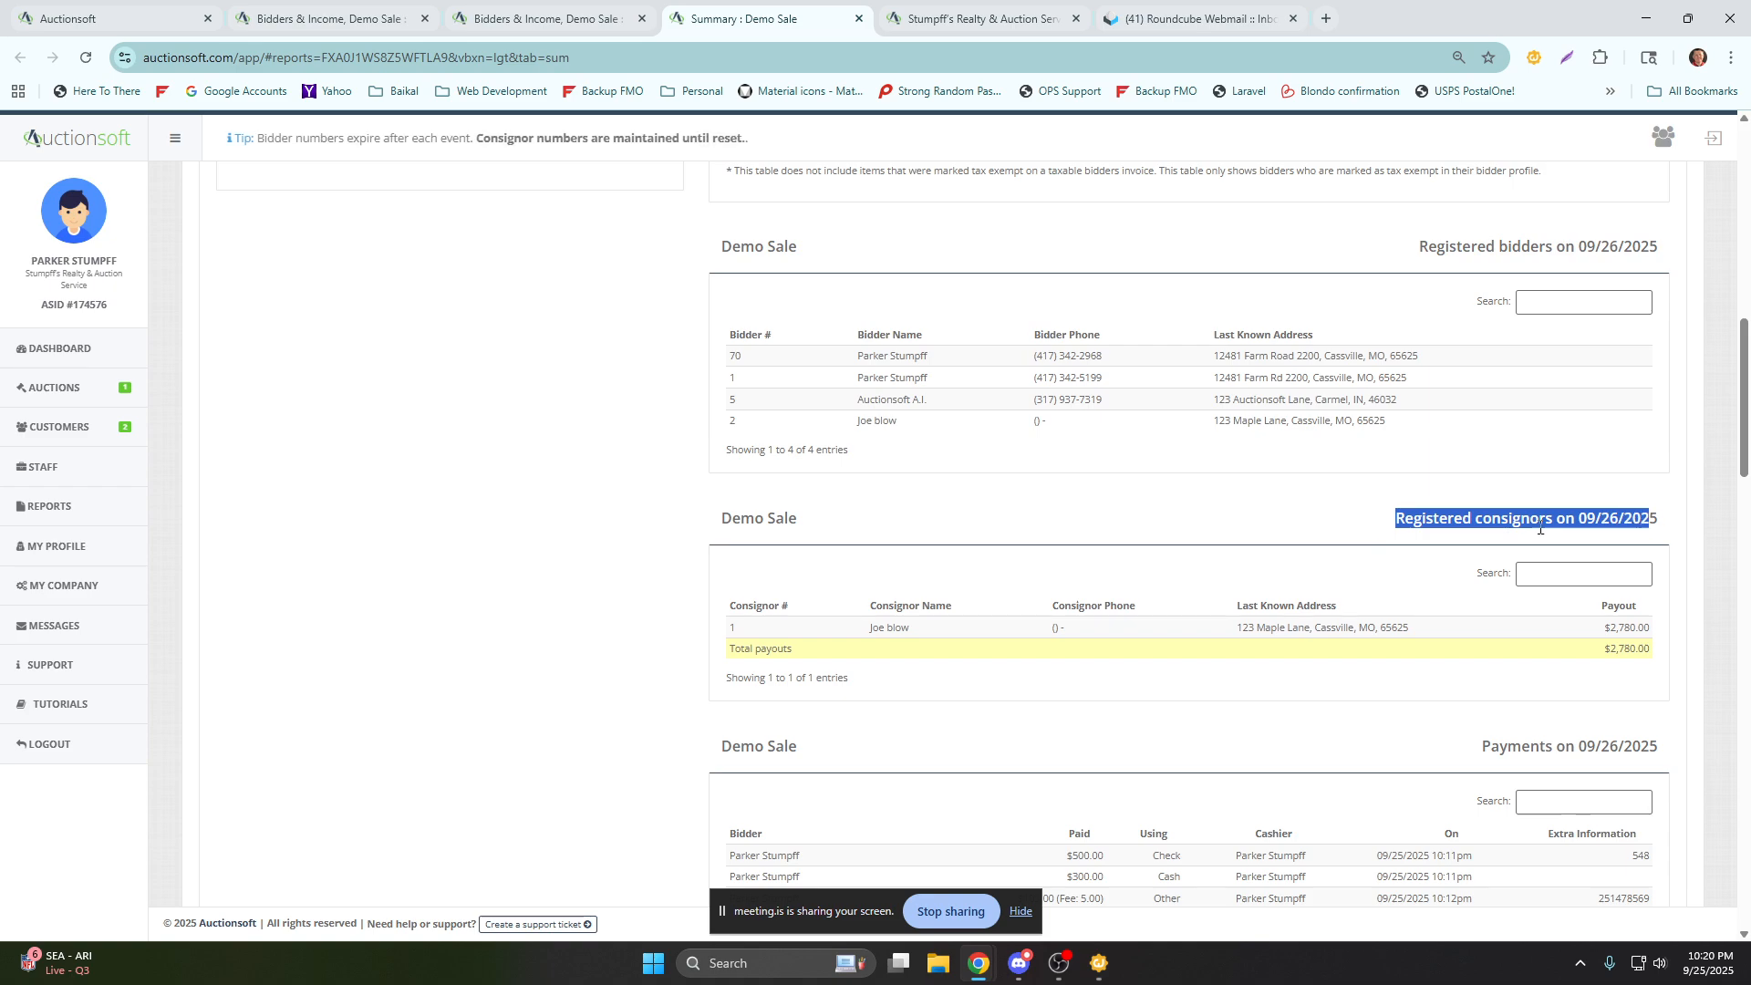
Examine the report's payments section, including payment methods, cashiers and extra information.
scroll(1414, 553, "down", 3)
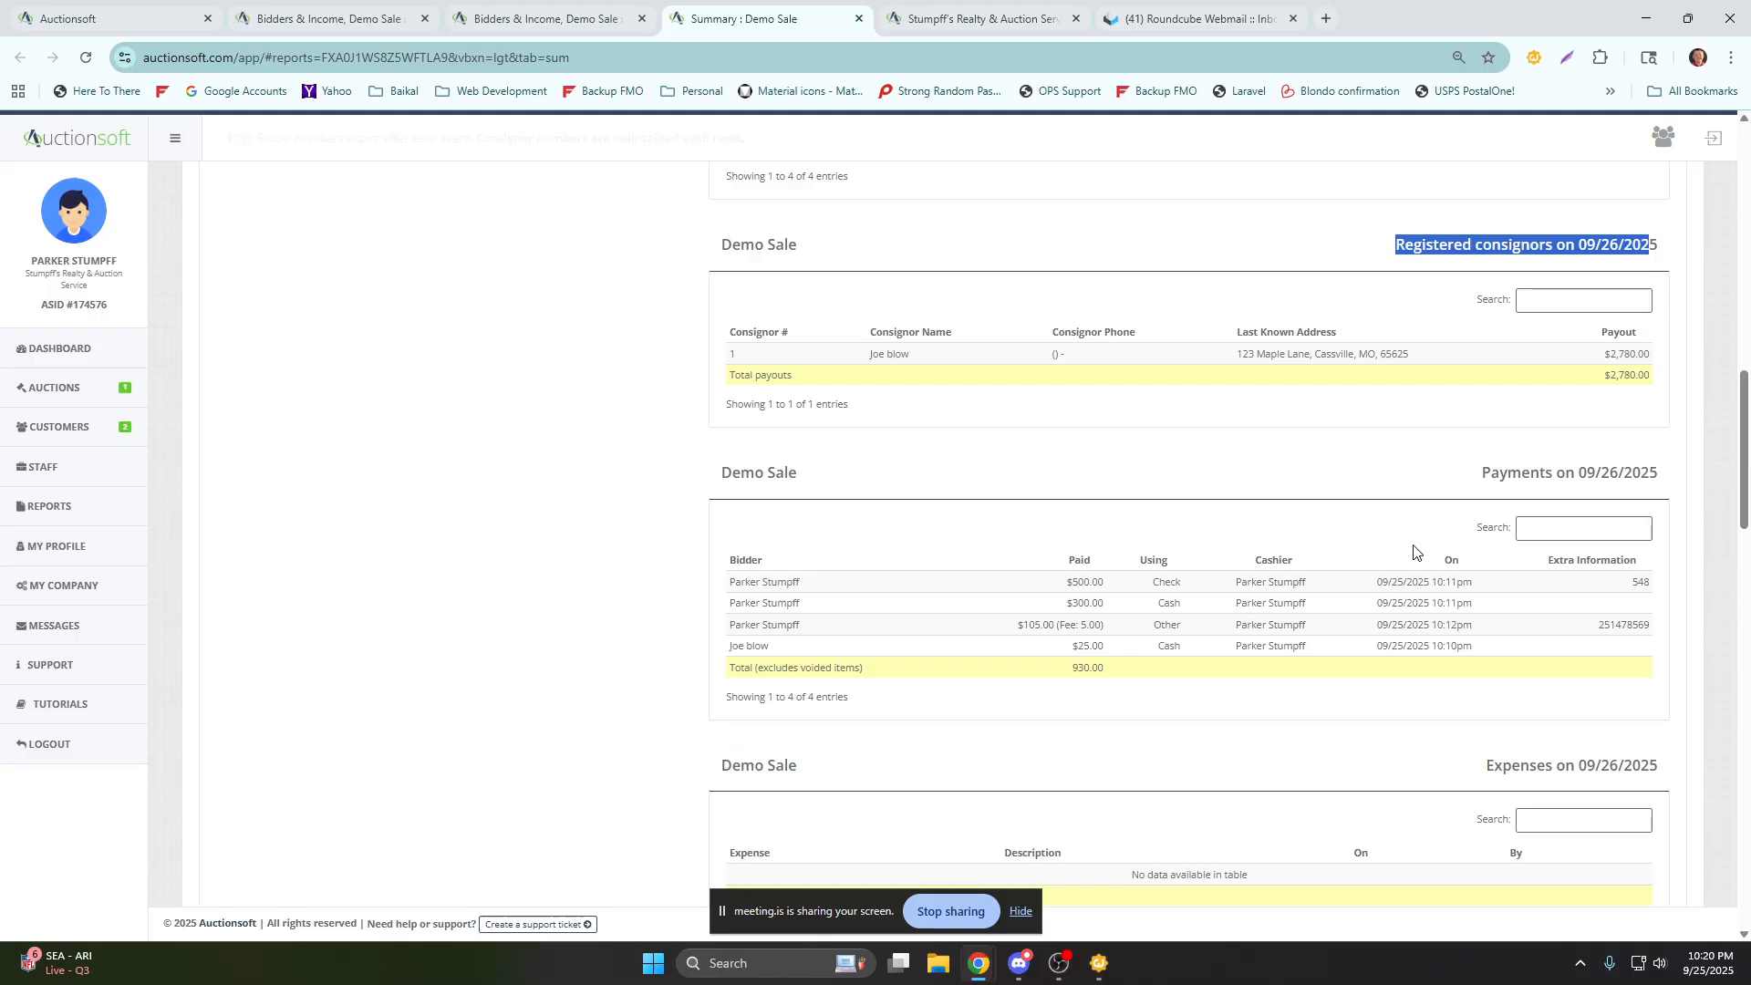
scroll(1248, 415, "down", 2)
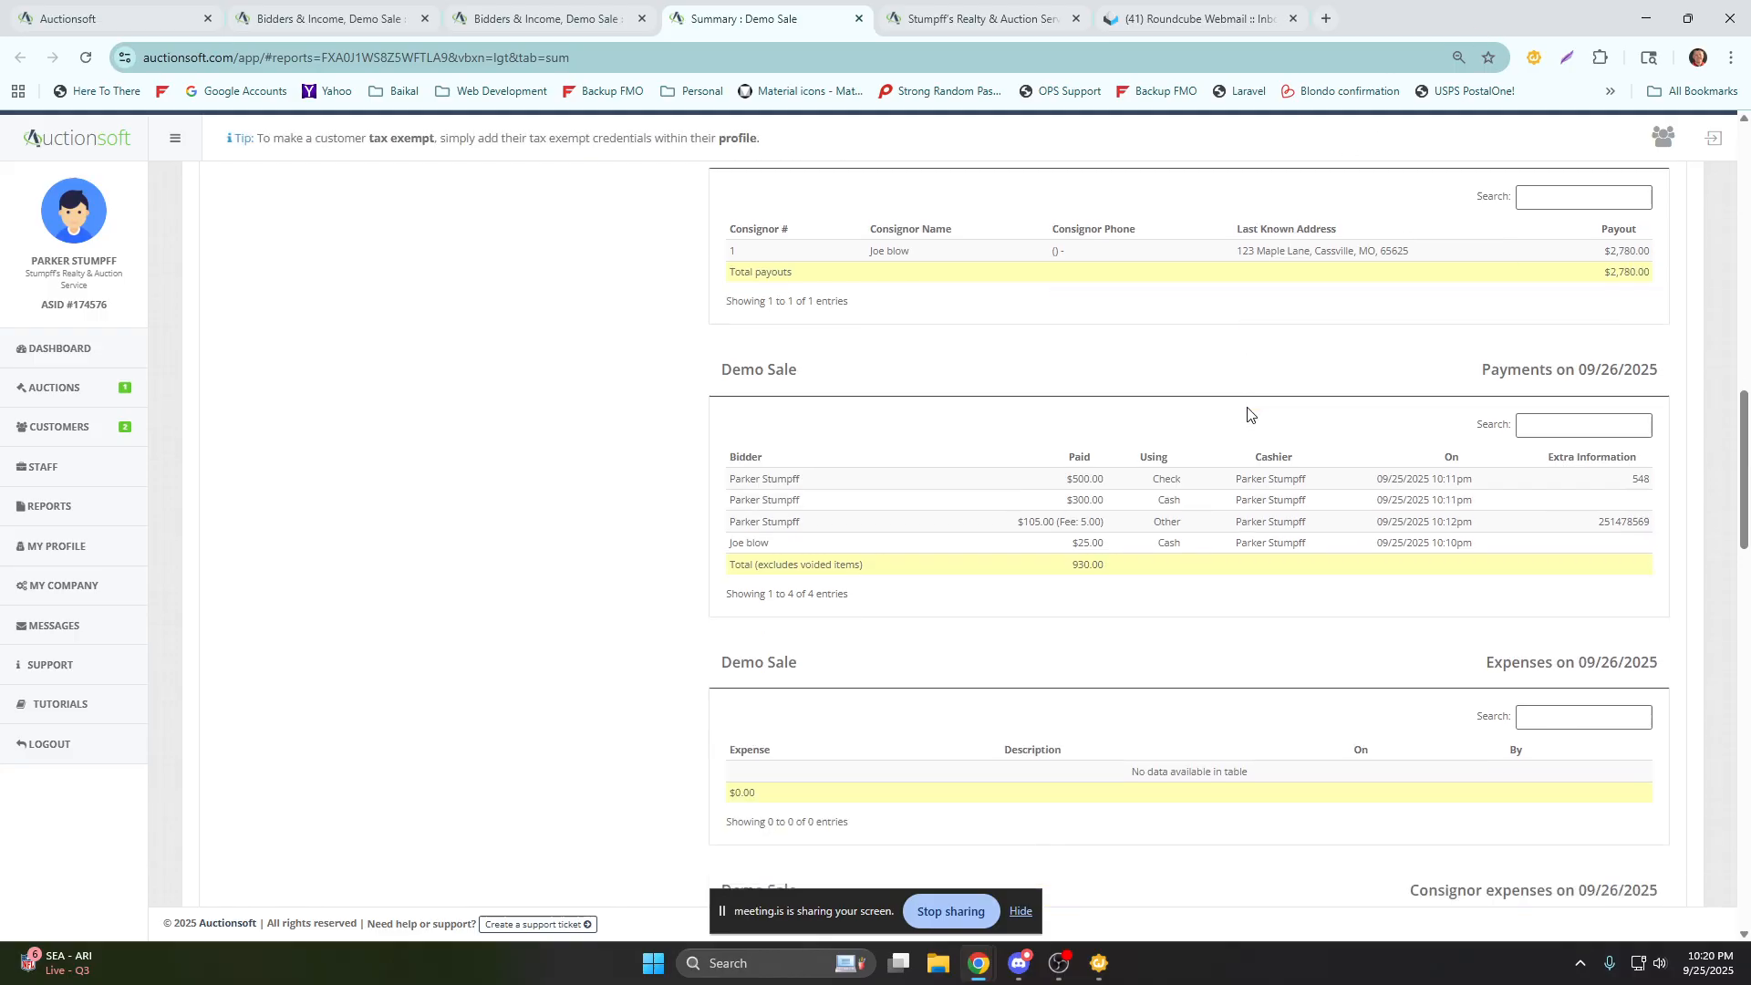
left_click_drag(1483, 291, 1652, 292)
left_click(1675, 298)
left_click_drag(1628, 402, 1660, 408)
left_click(1575, 469)
Review the auction expenses and consignor expenses sections of the report.
scroll(1573, 475, "down", 2)
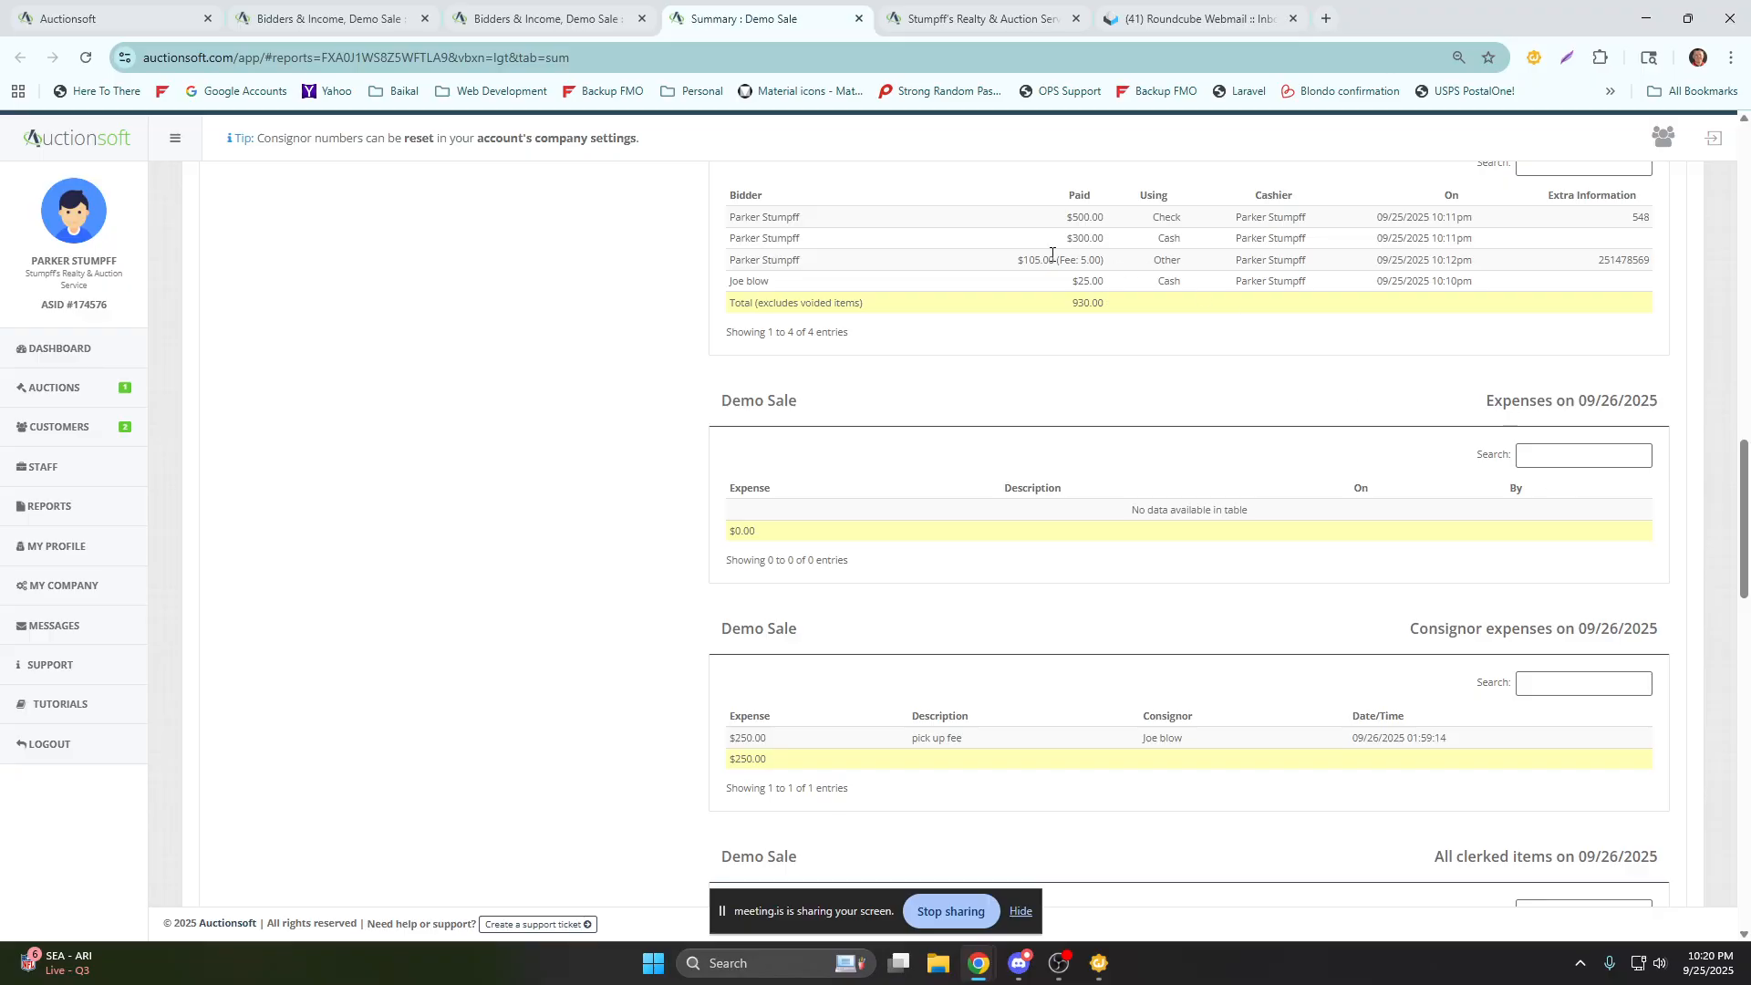
scroll(1180, 418, "down", 2)
left_click_drag(1487, 219, 1662, 223)
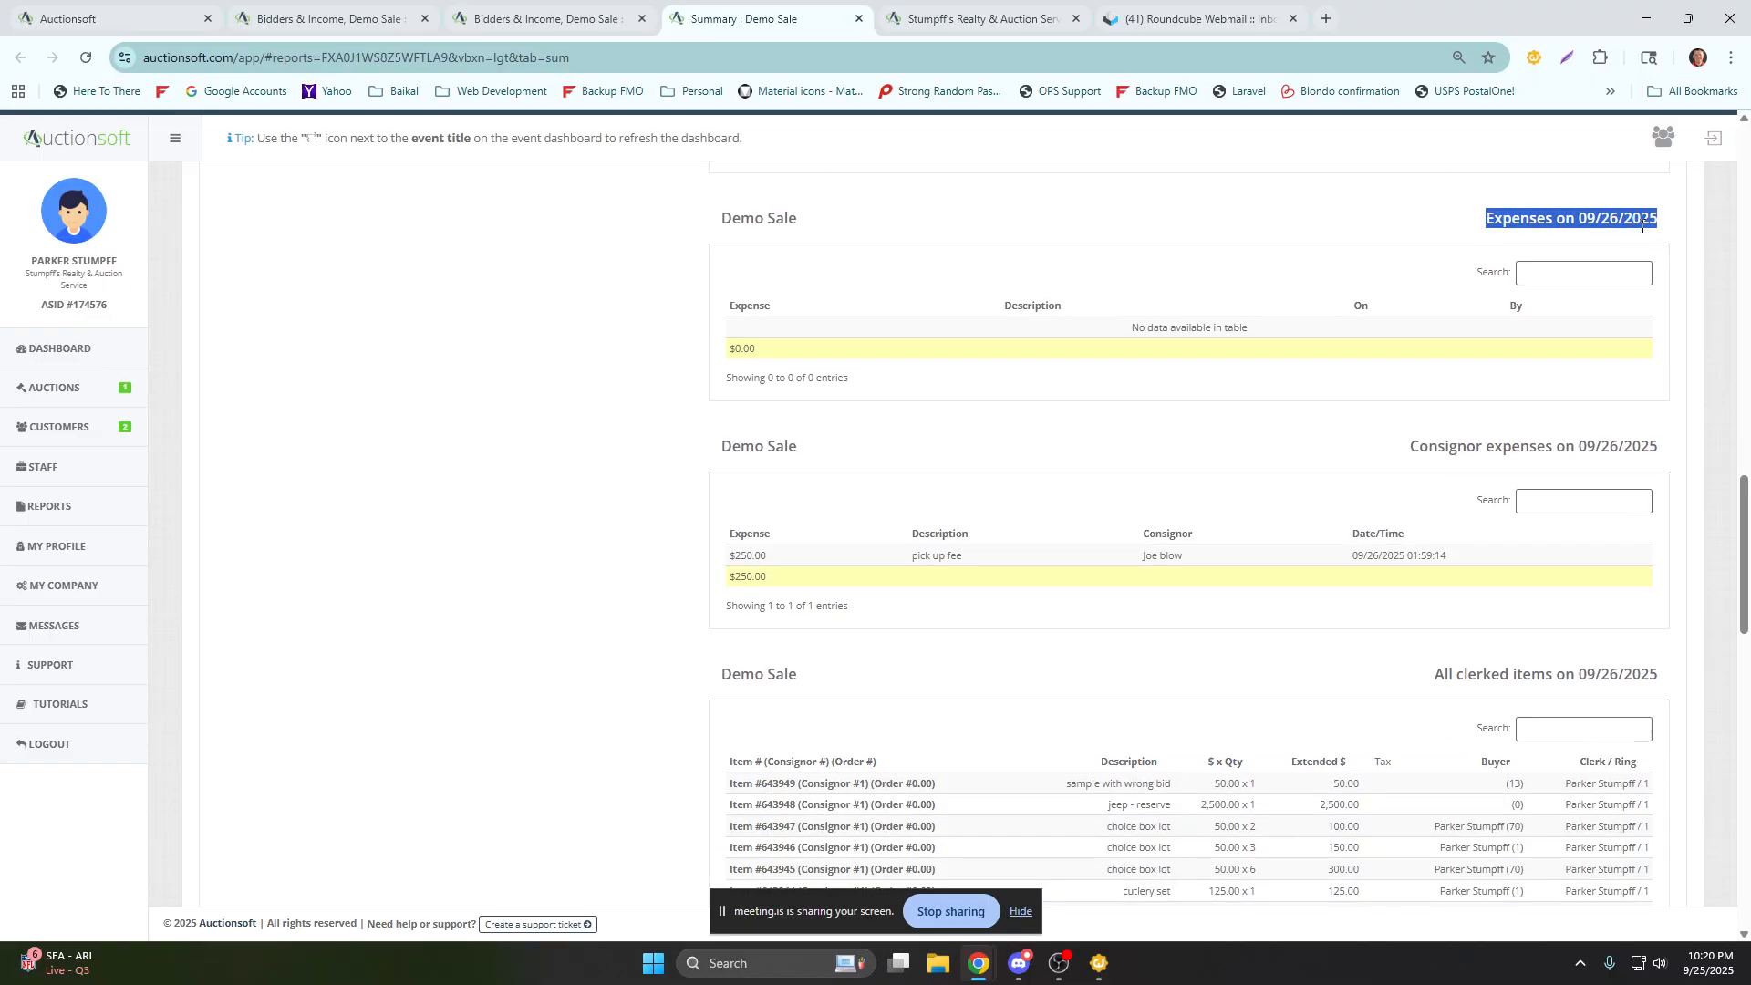
scroll(1447, 414, "down", 1)
left_click_drag(1410, 356, 1653, 359)
Examine the report's list of all clerked items with their prices, buyers, clerks and rings.
scroll(1341, 444, "down", 2)
left_click_drag(1432, 406, 1645, 413)
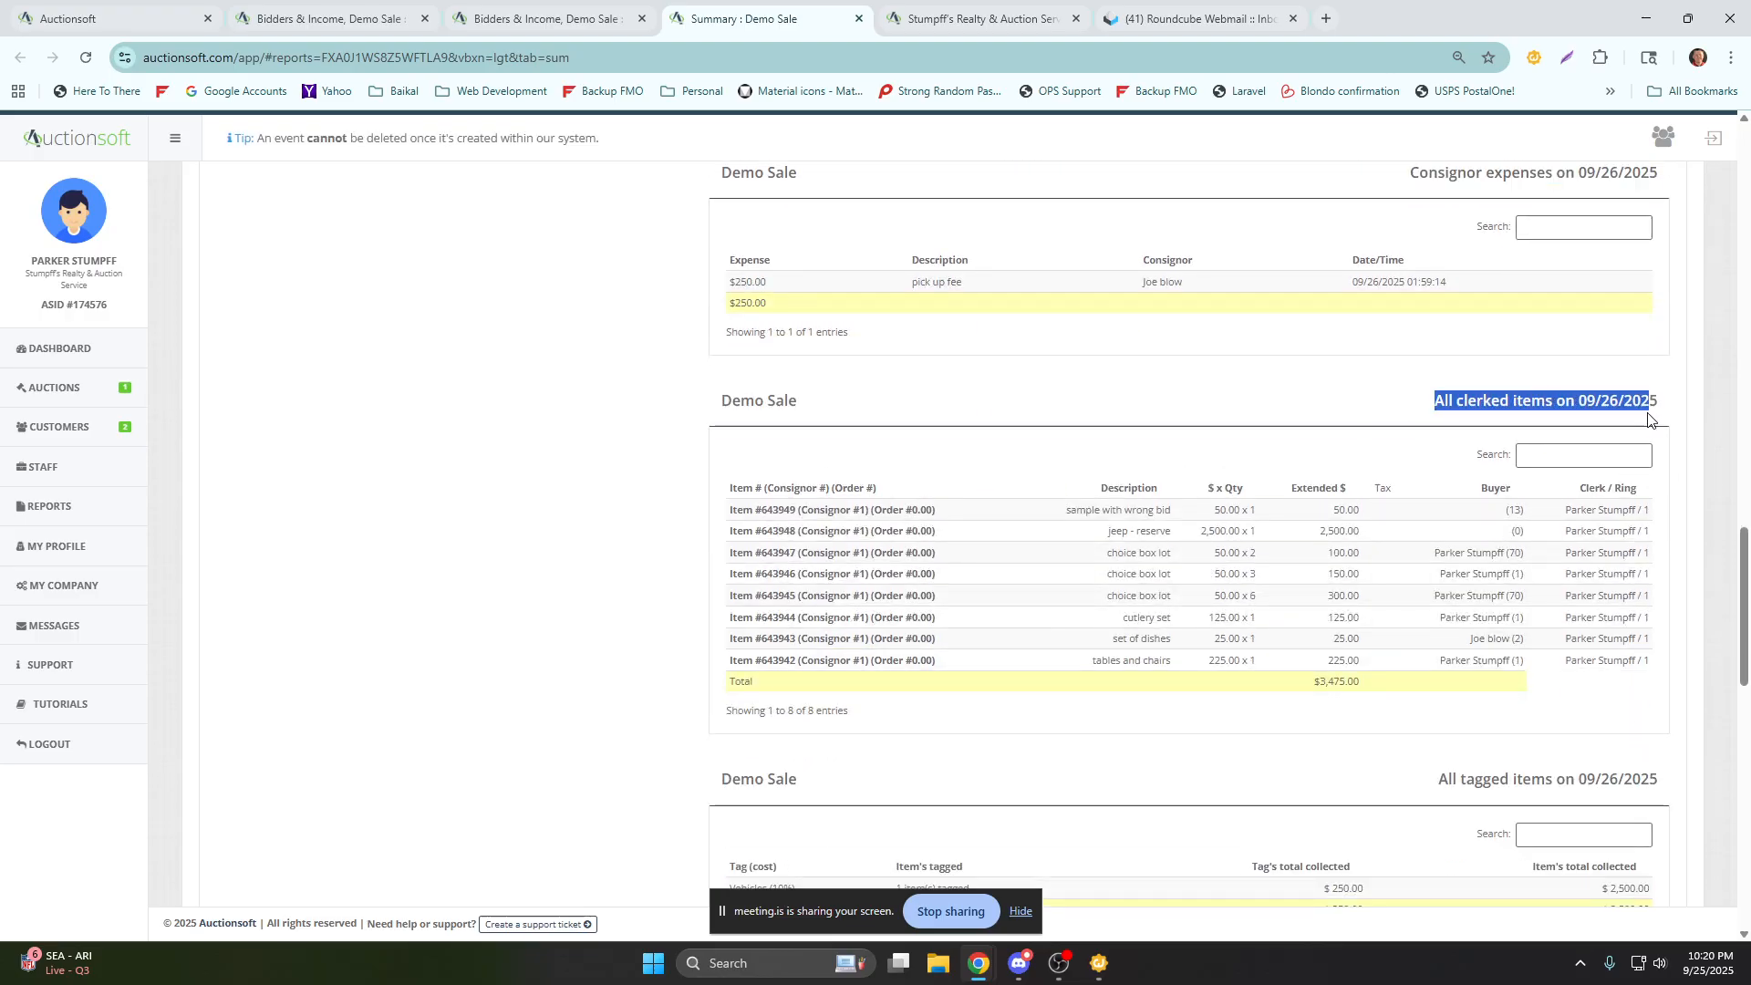
left_click(1666, 412)
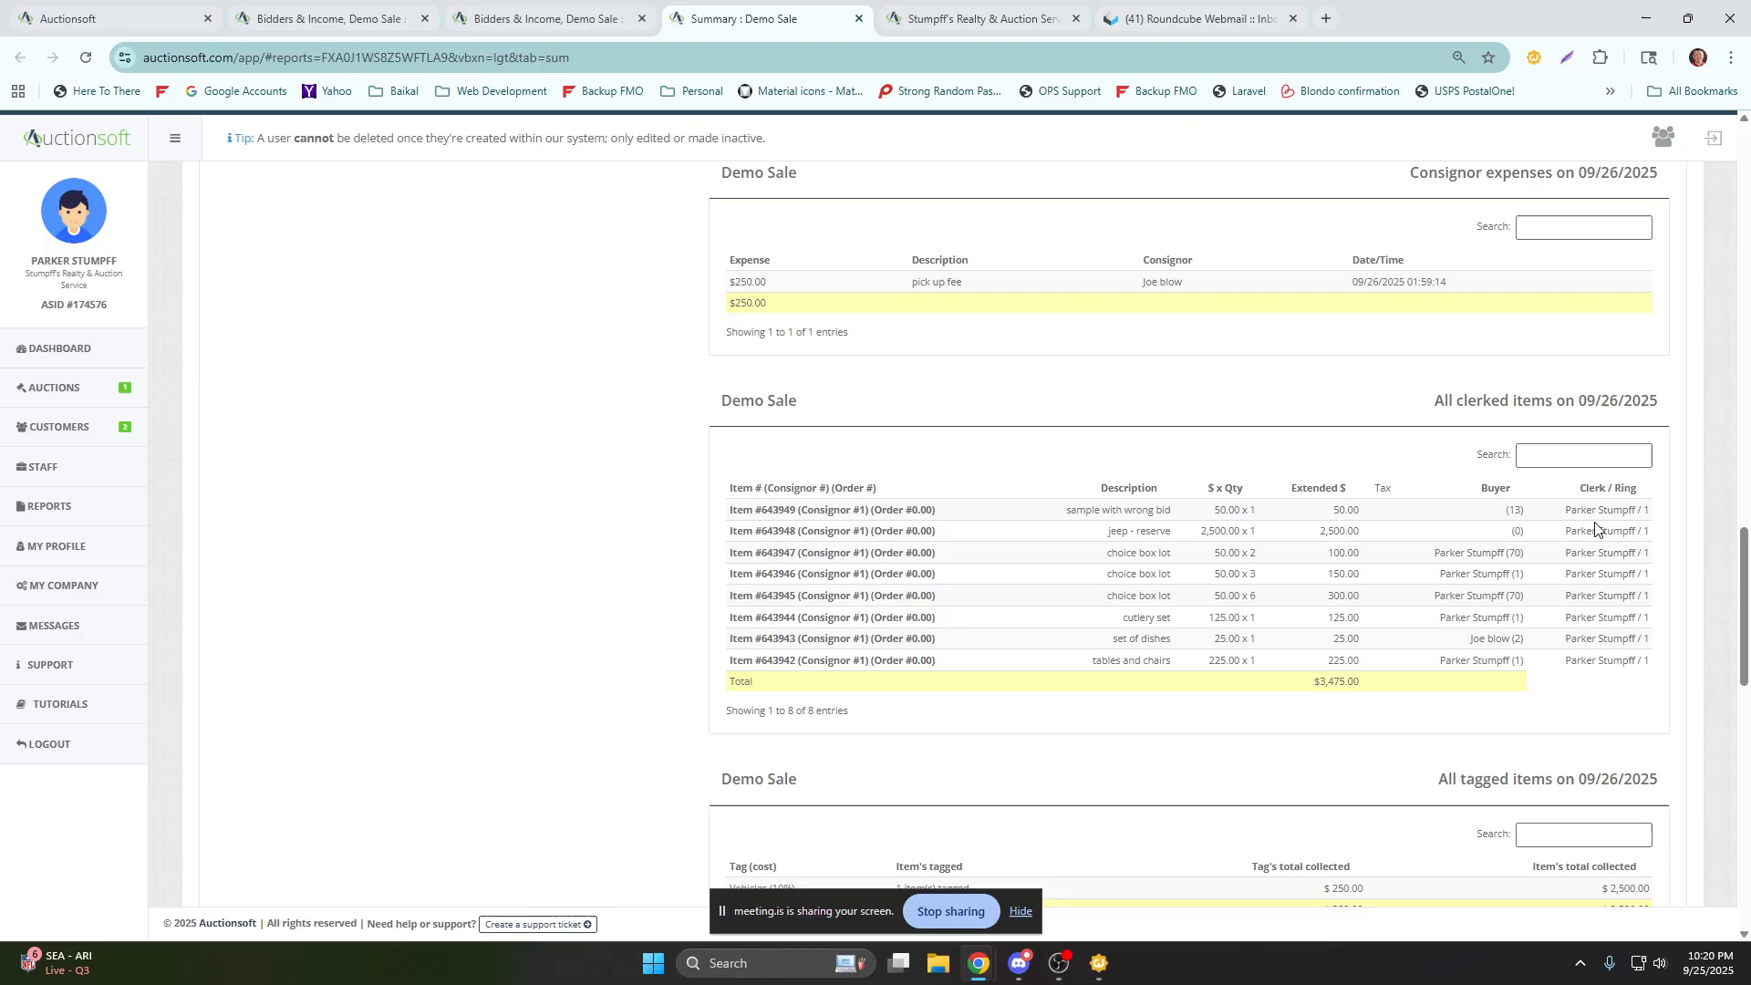
scroll(1595, 530, "down", 1)
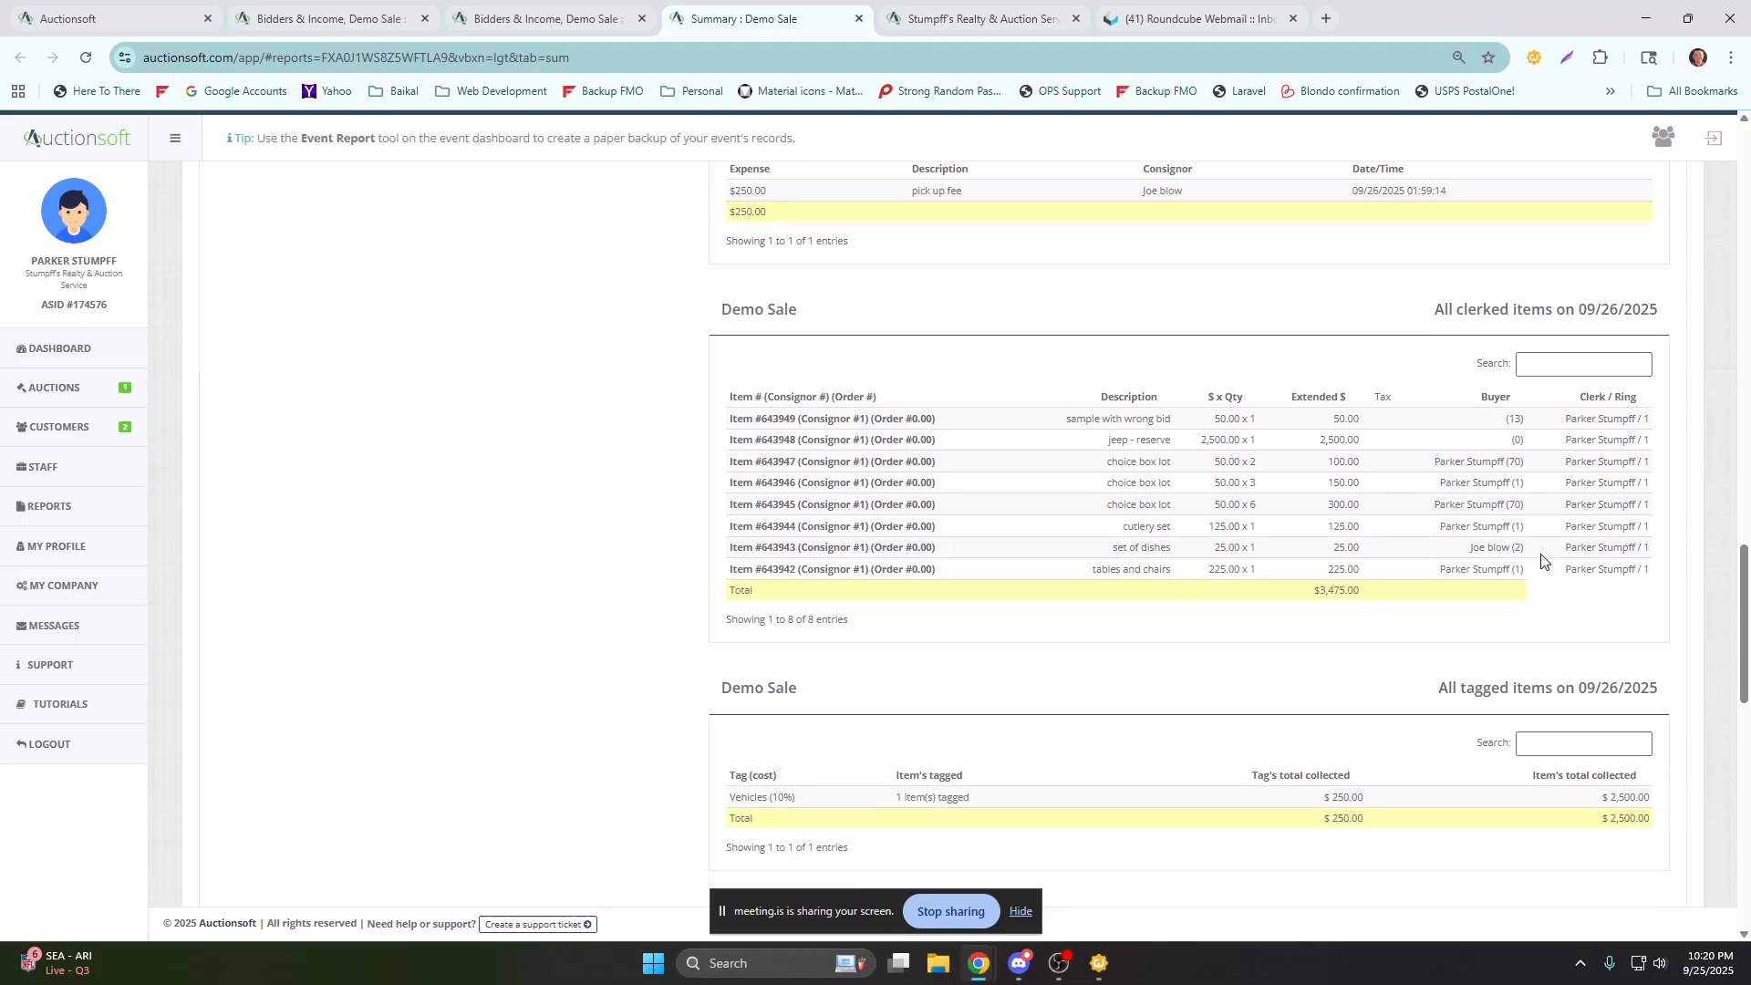
Review the tagged items and realized catalog items, and highlight the item price change in the full changelog.
scroll(1426, 429, "down", 3)
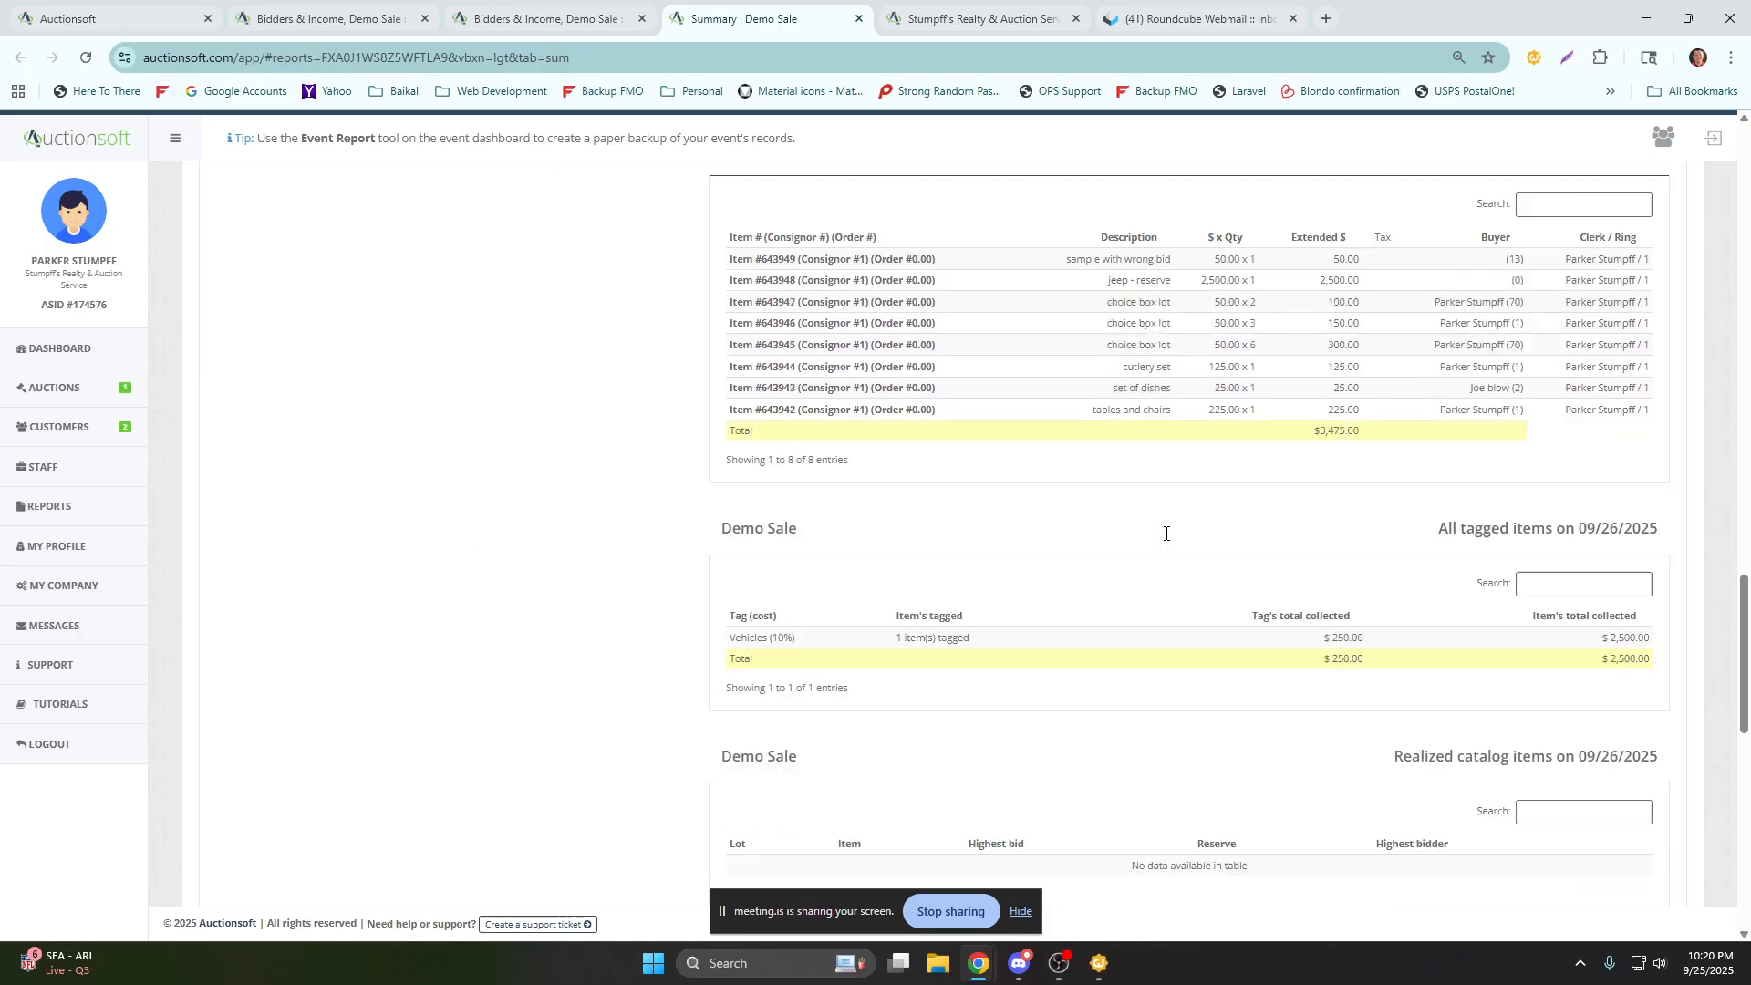
left_click_drag(1435, 415, 1632, 424)
scroll(1466, 540, "down", 2)
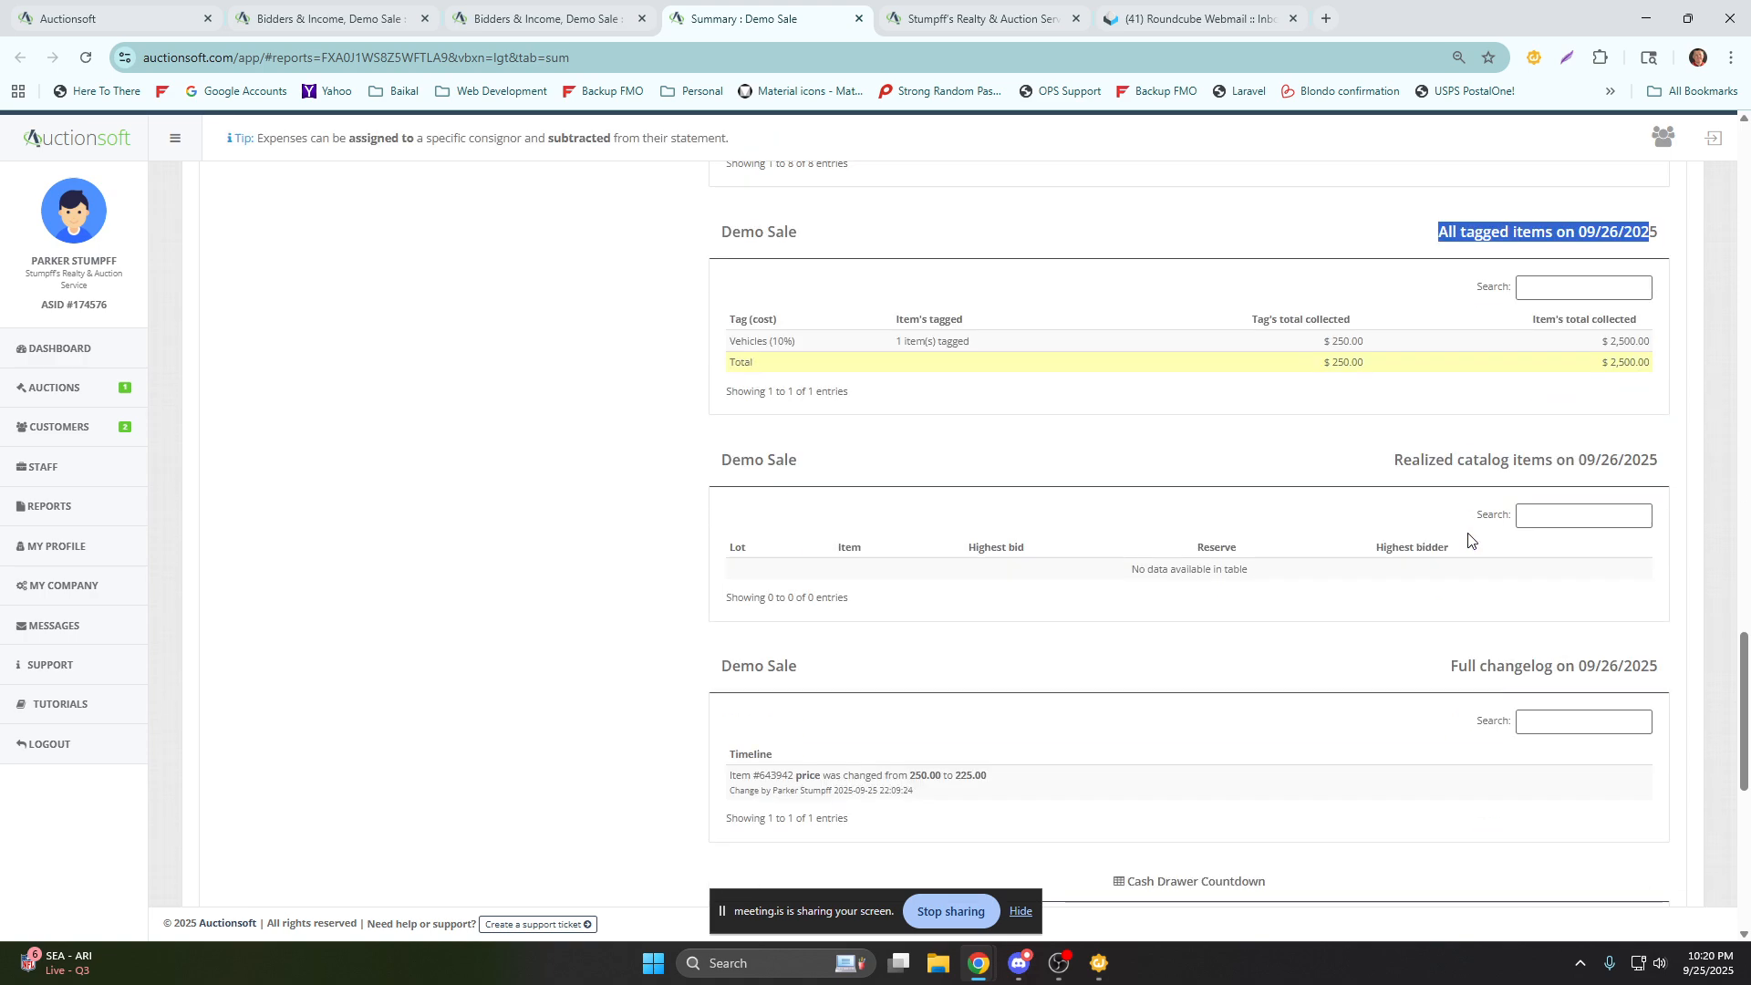
scroll(1466, 539, "down", 3)
left_click_drag(1449, 394, 1662, 398)
left_click(1423, 430)
left_click_drag(961, 545, 730, 504)
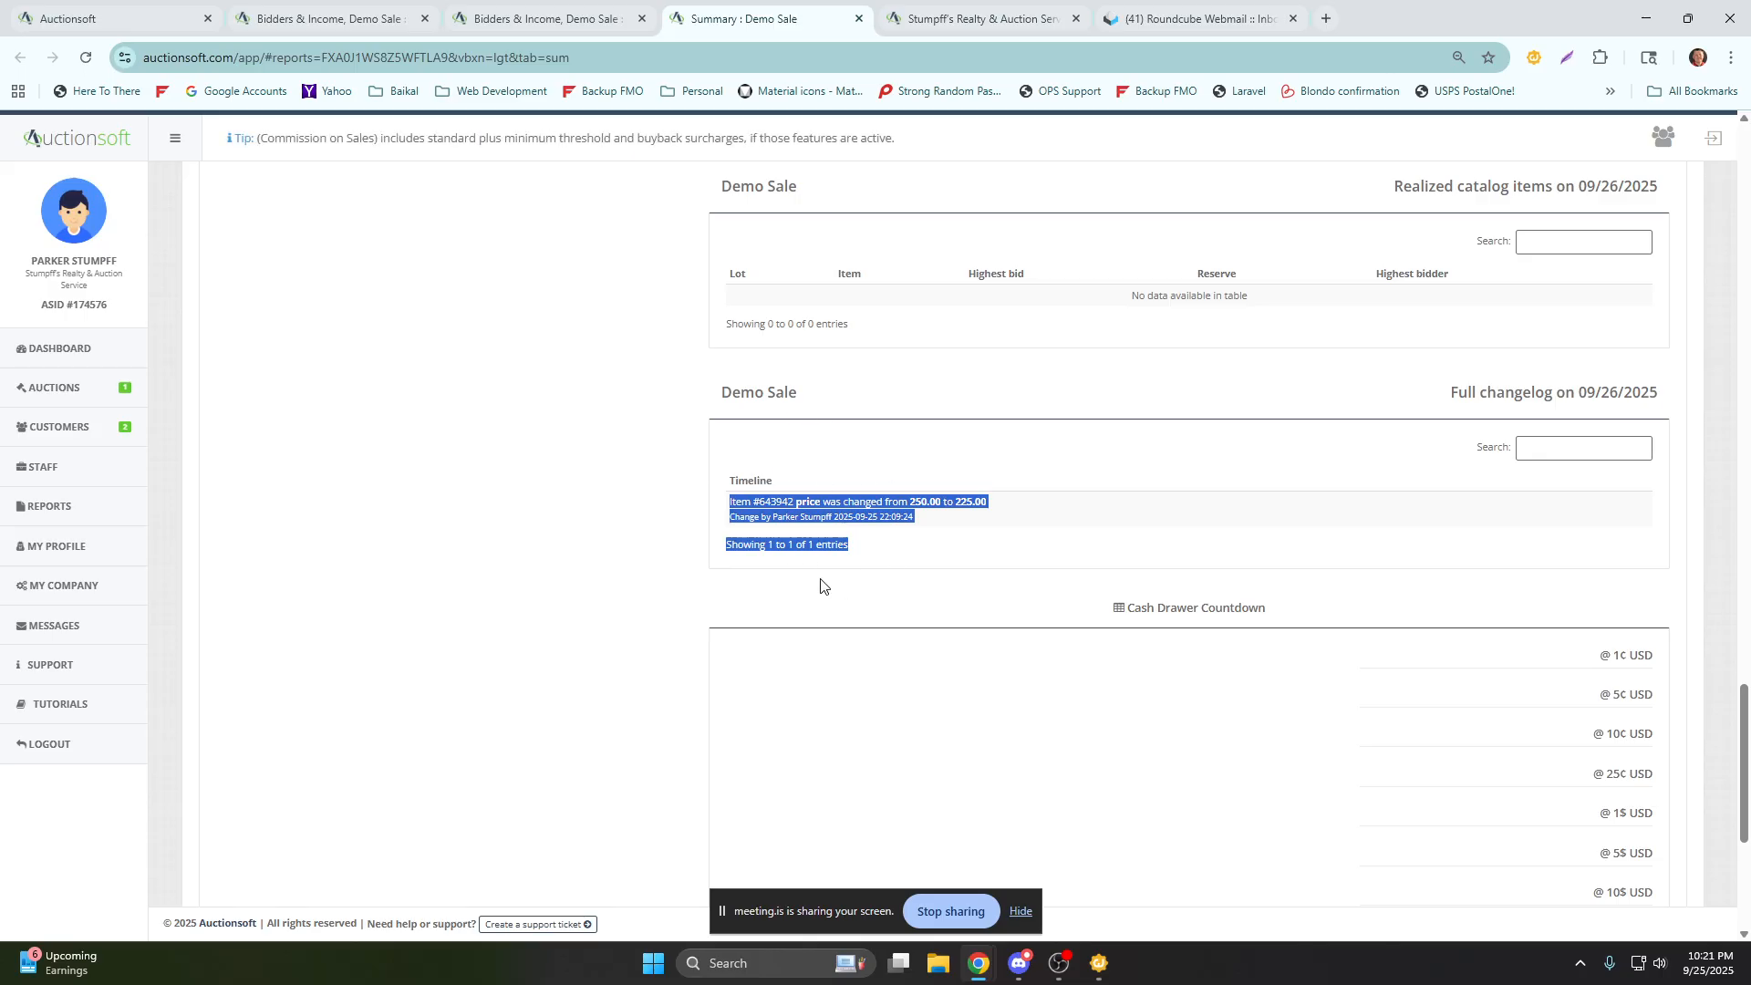
Return to the auction dashboard and review its customer list, income totals and clerked items.
scroll(748, 481, "up", 20)
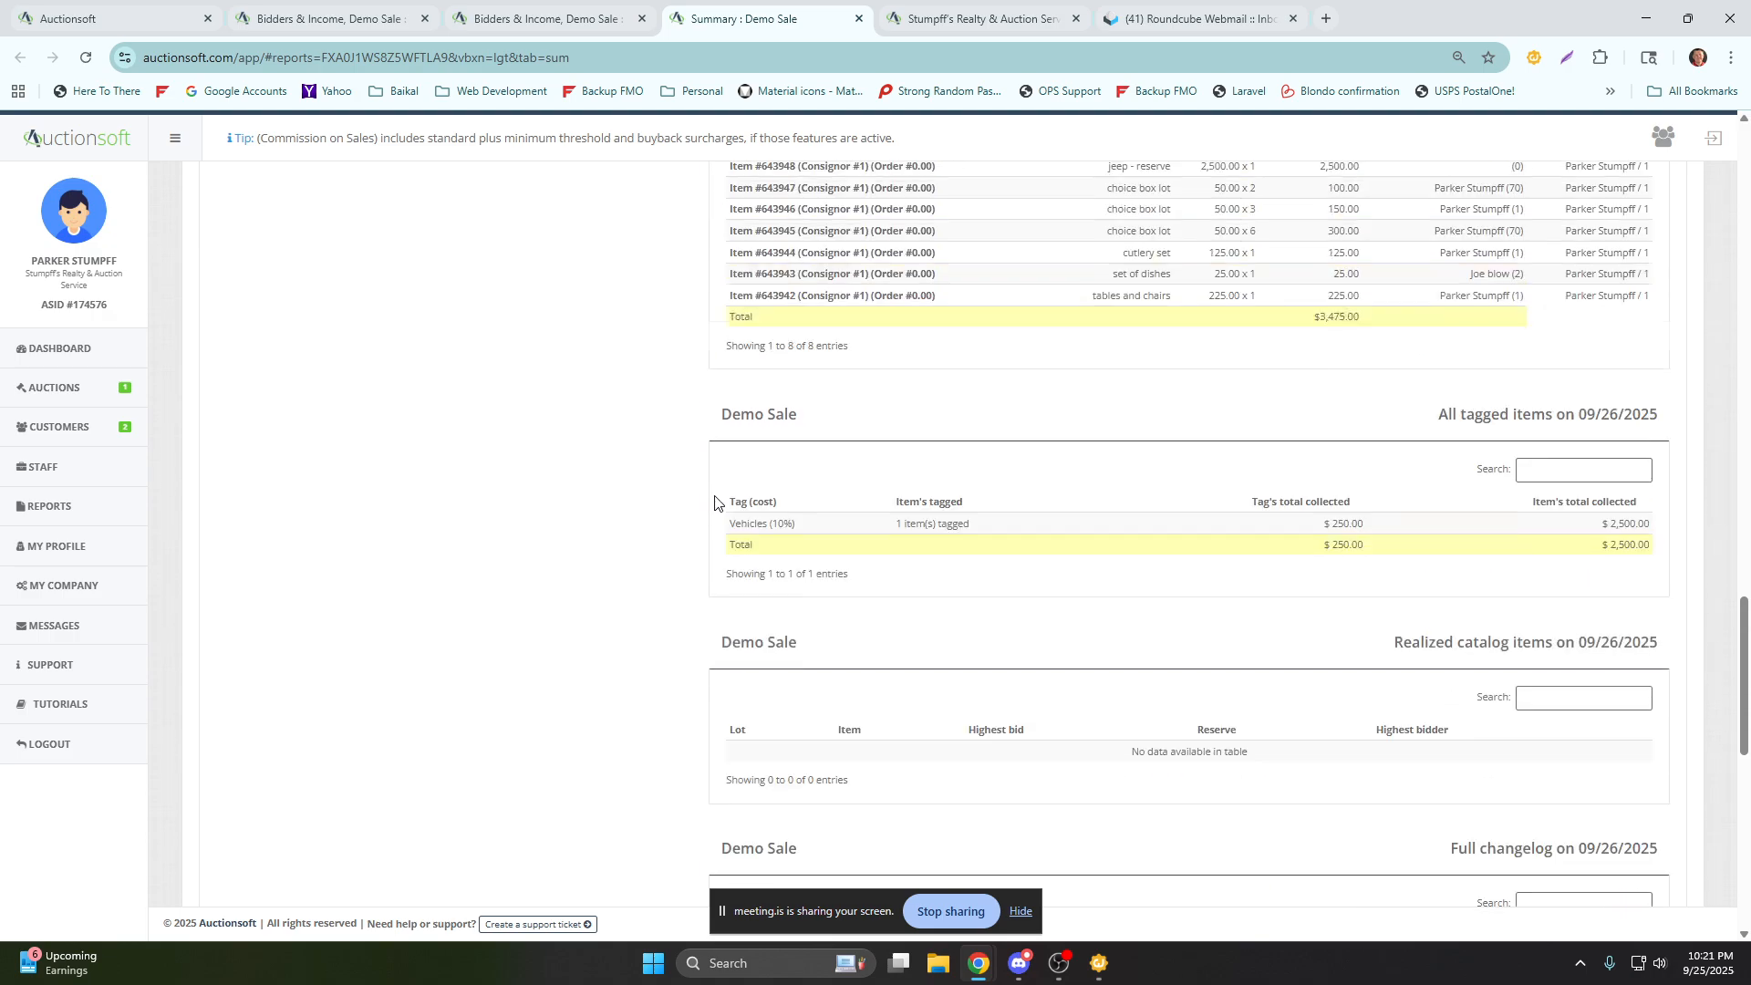
scroll(713, 481, "up", 10)
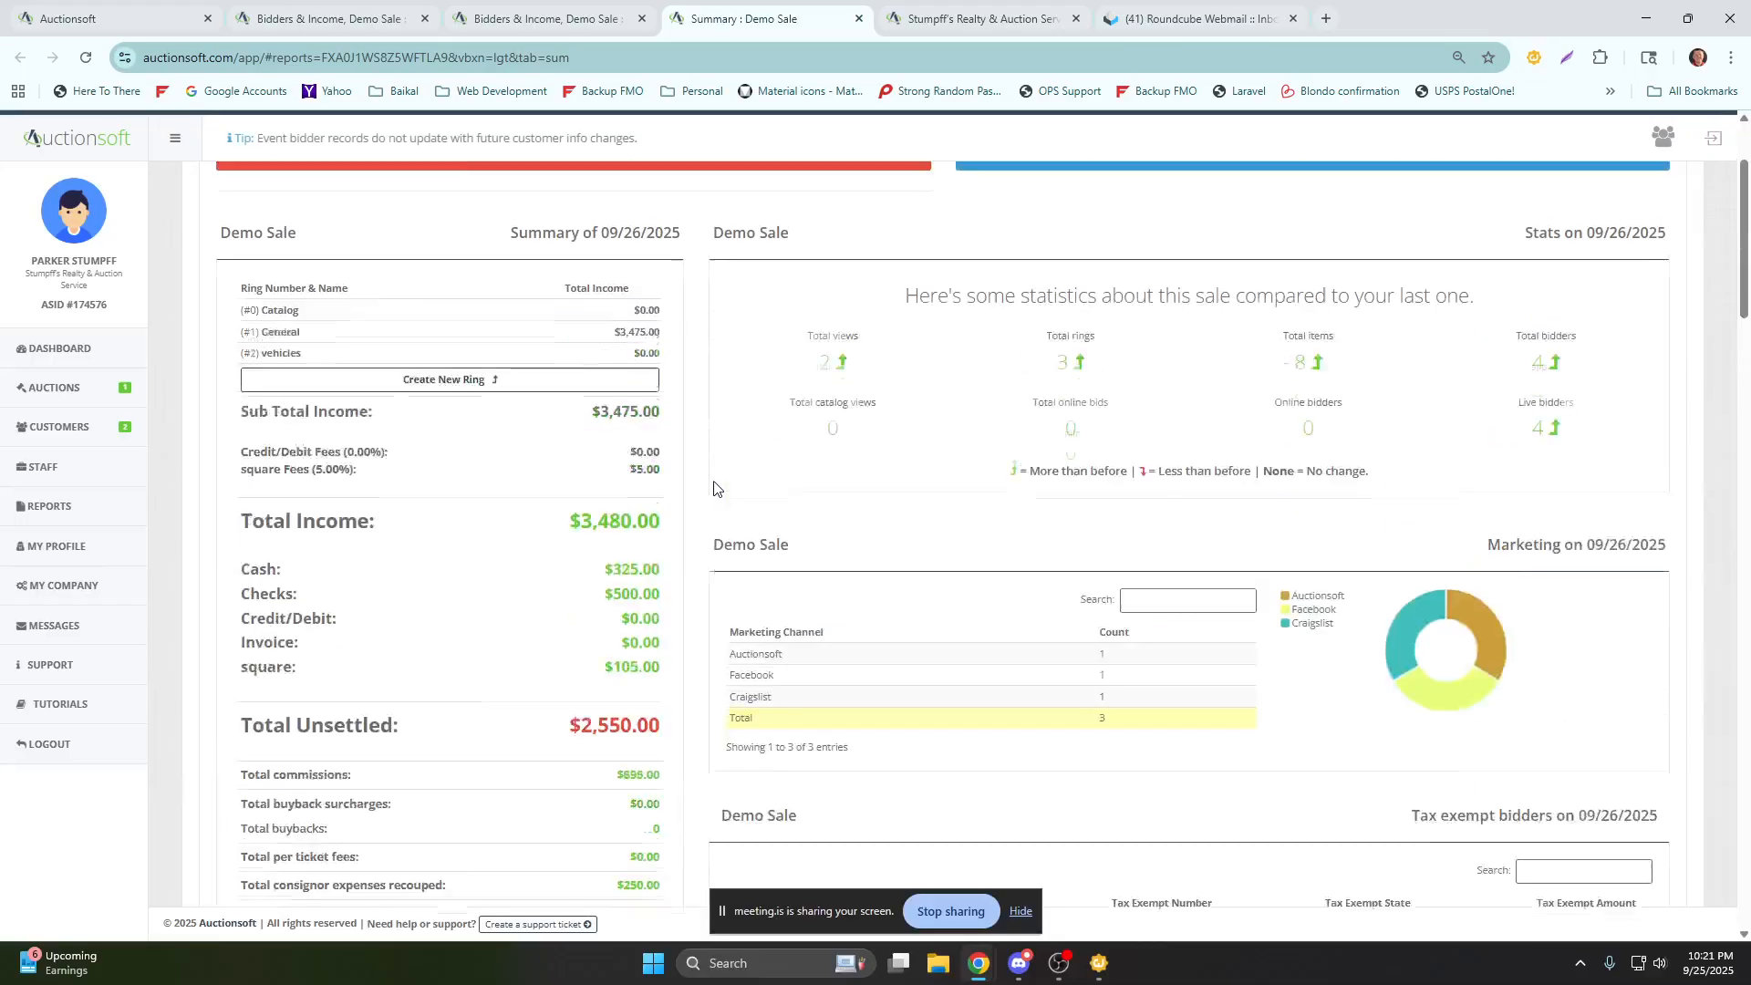
left_click(607, 336)
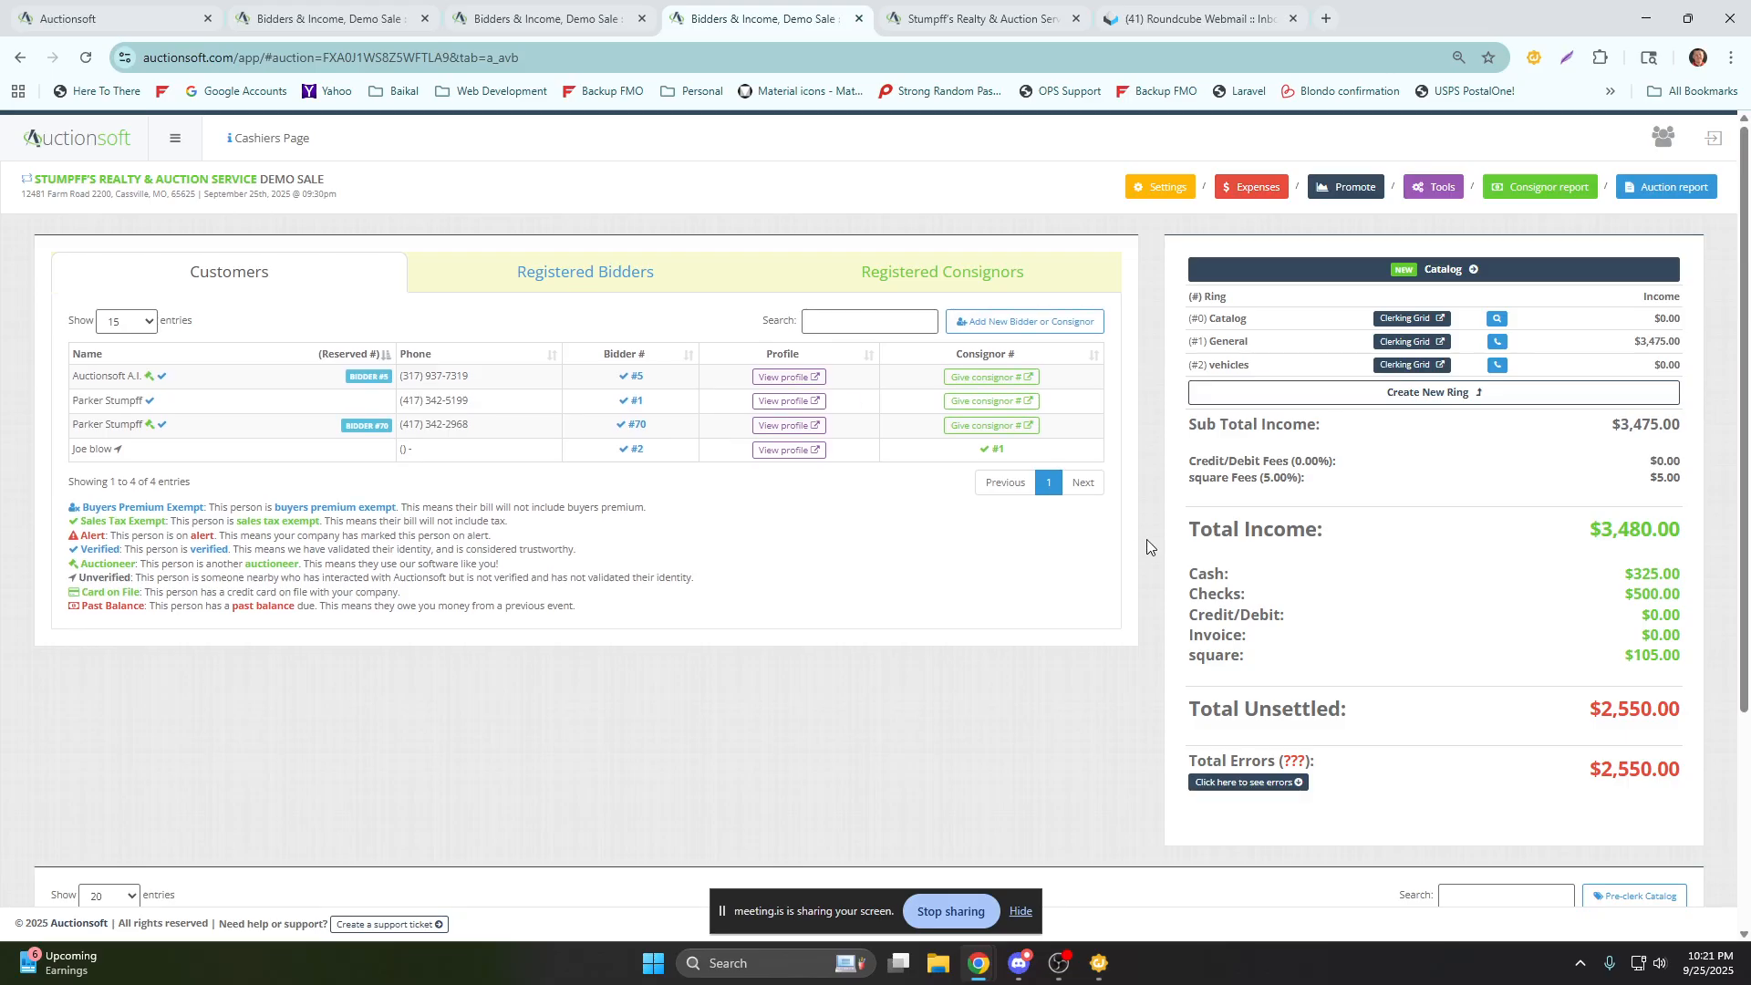
scroll(1147, 539, "down", 3)
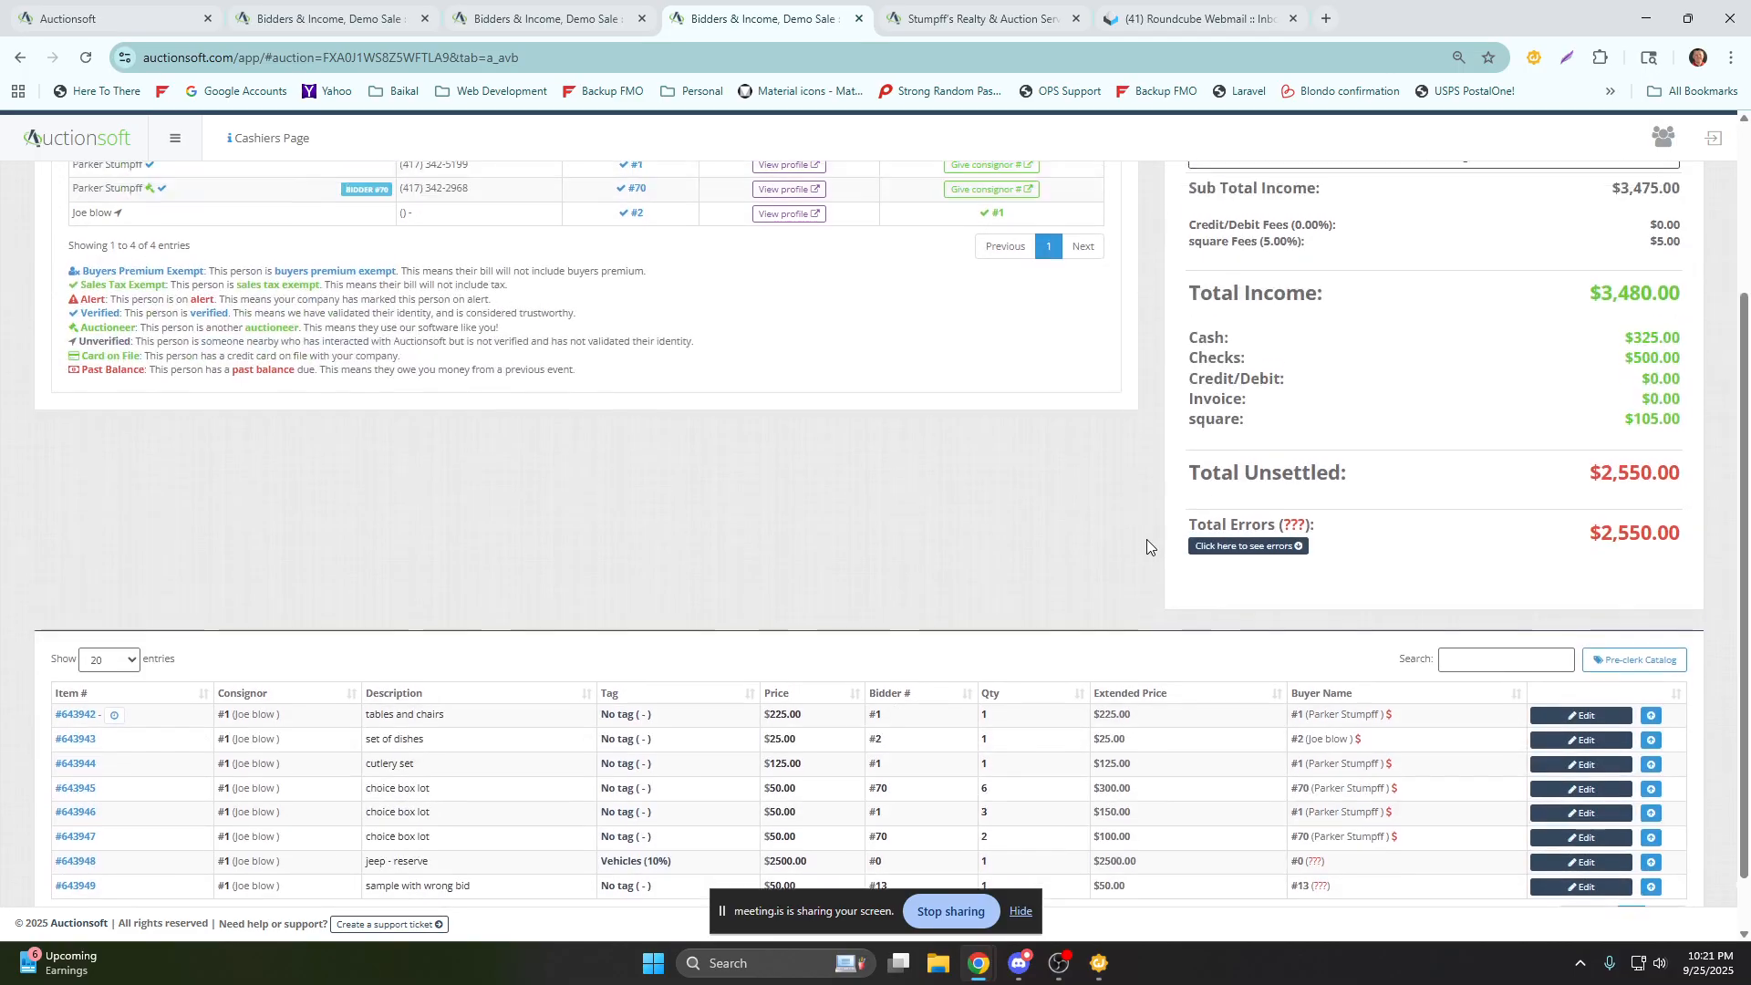
scroll(1146, 539, "up", 3)
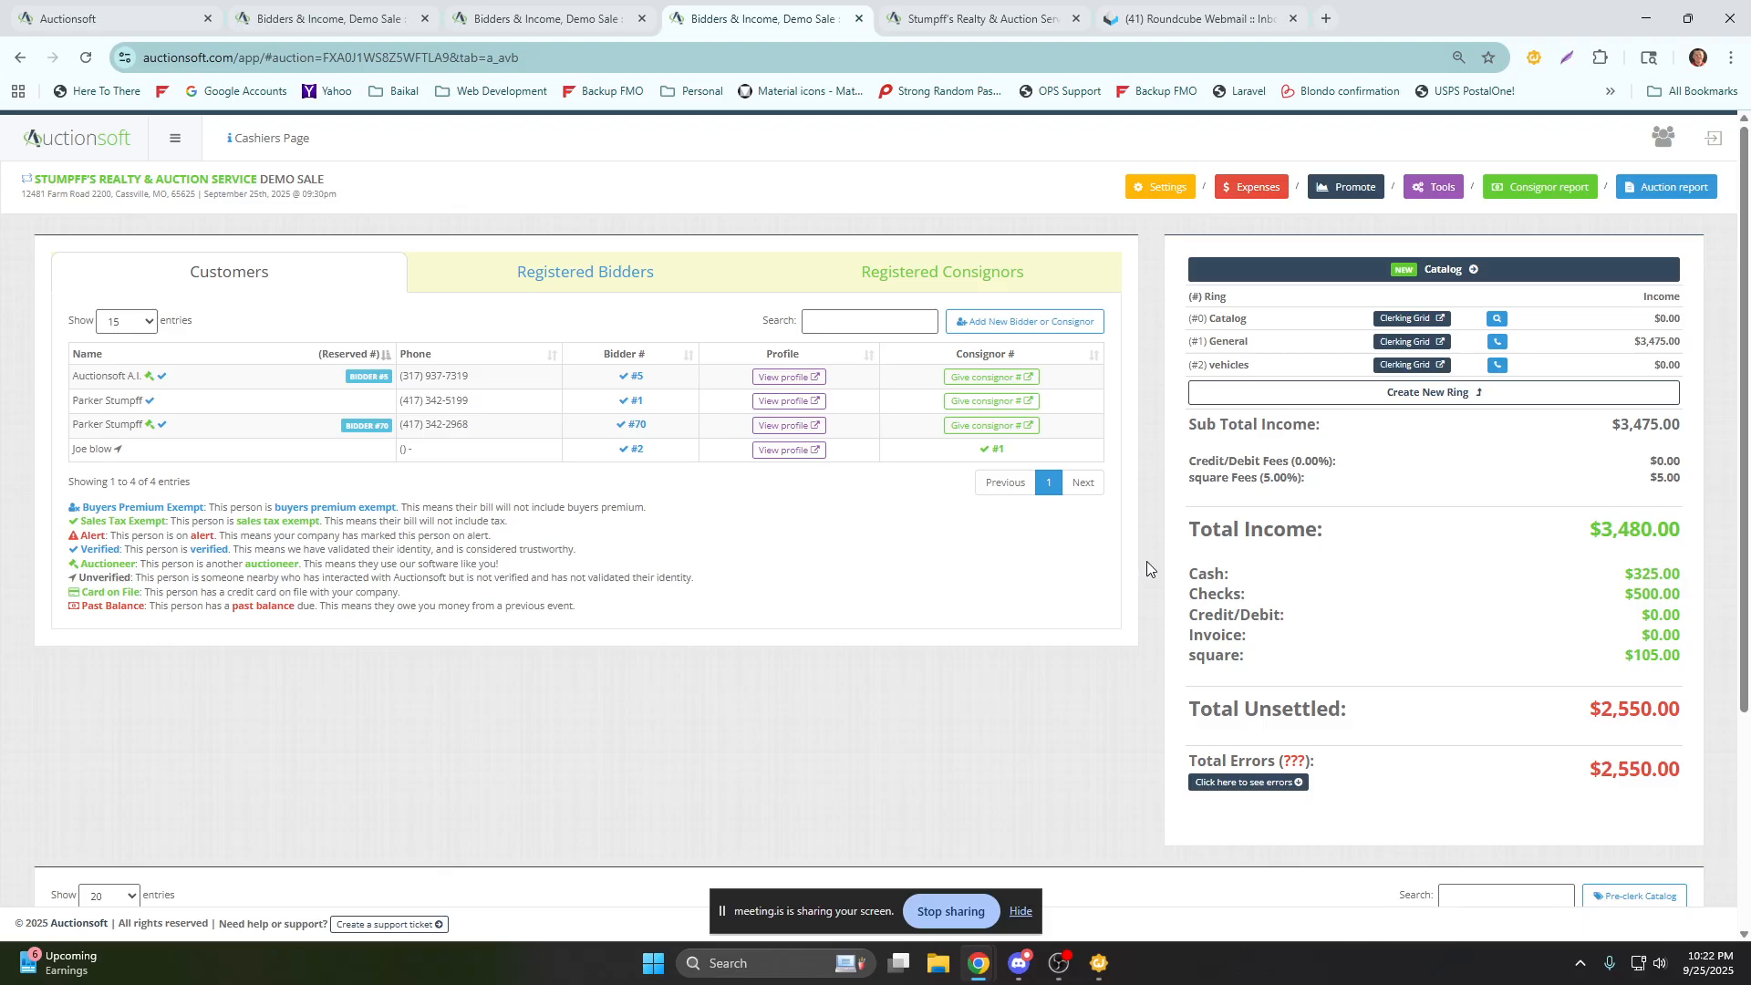
scroll(1147, 561, "down", 3)
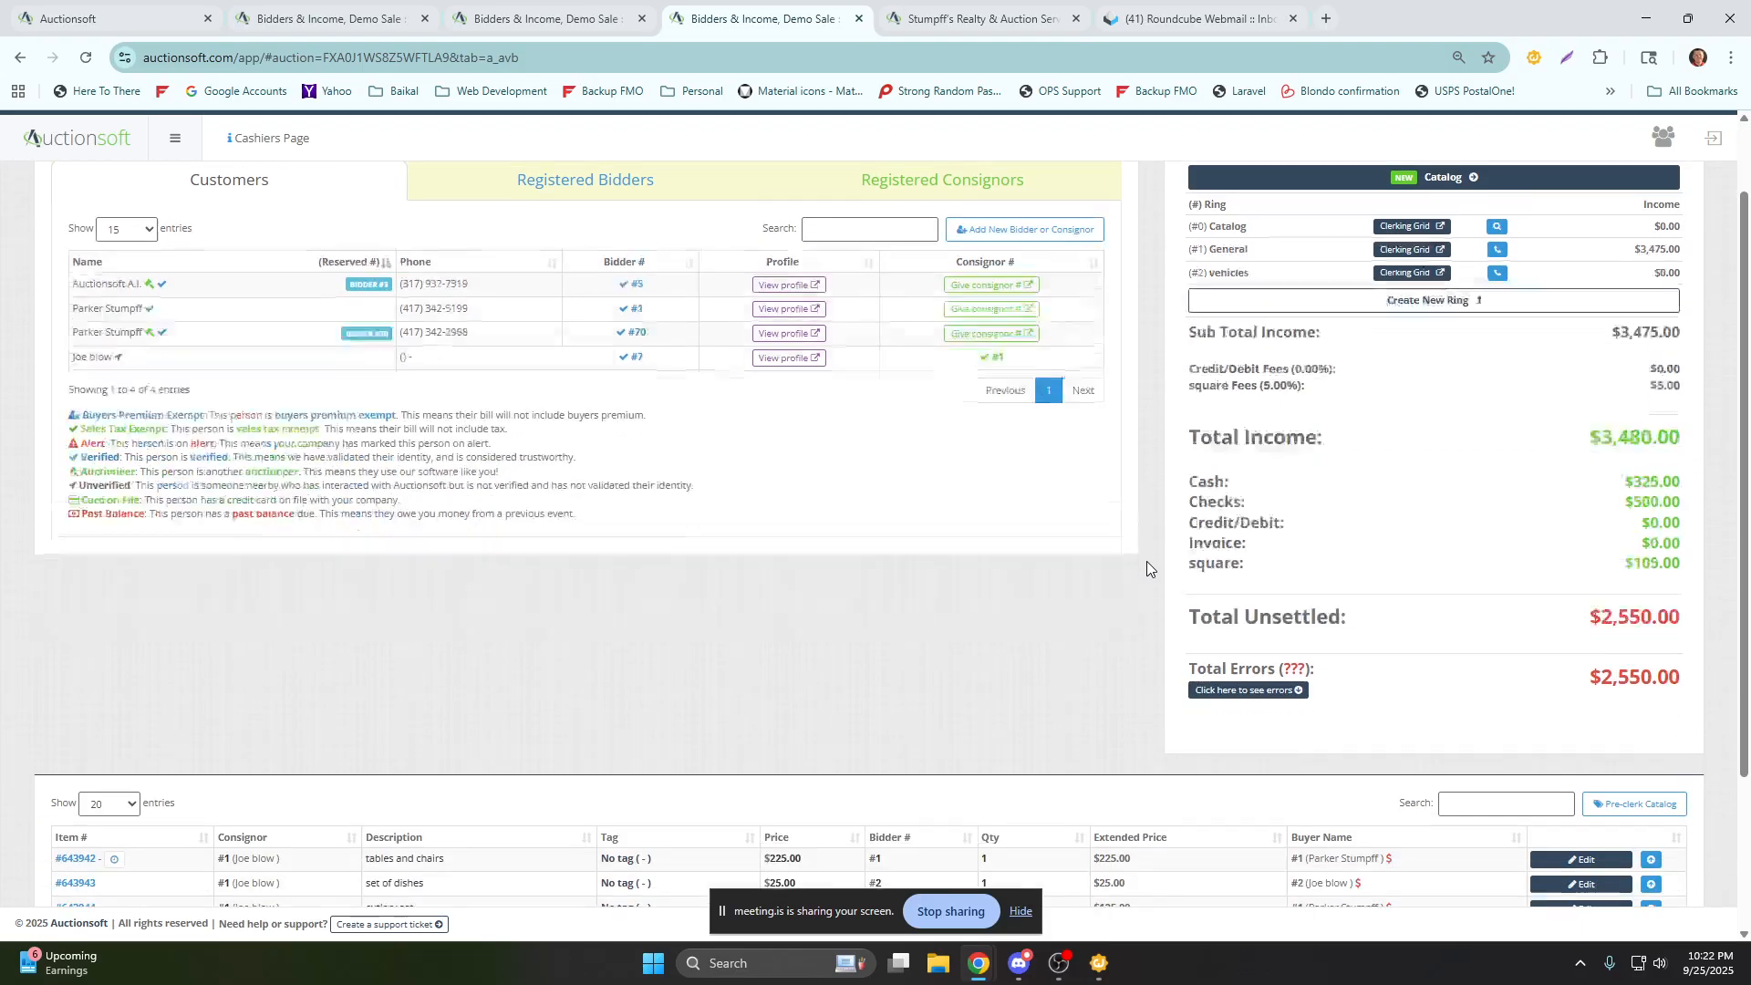
scroll(1147, 561, "up", 3)
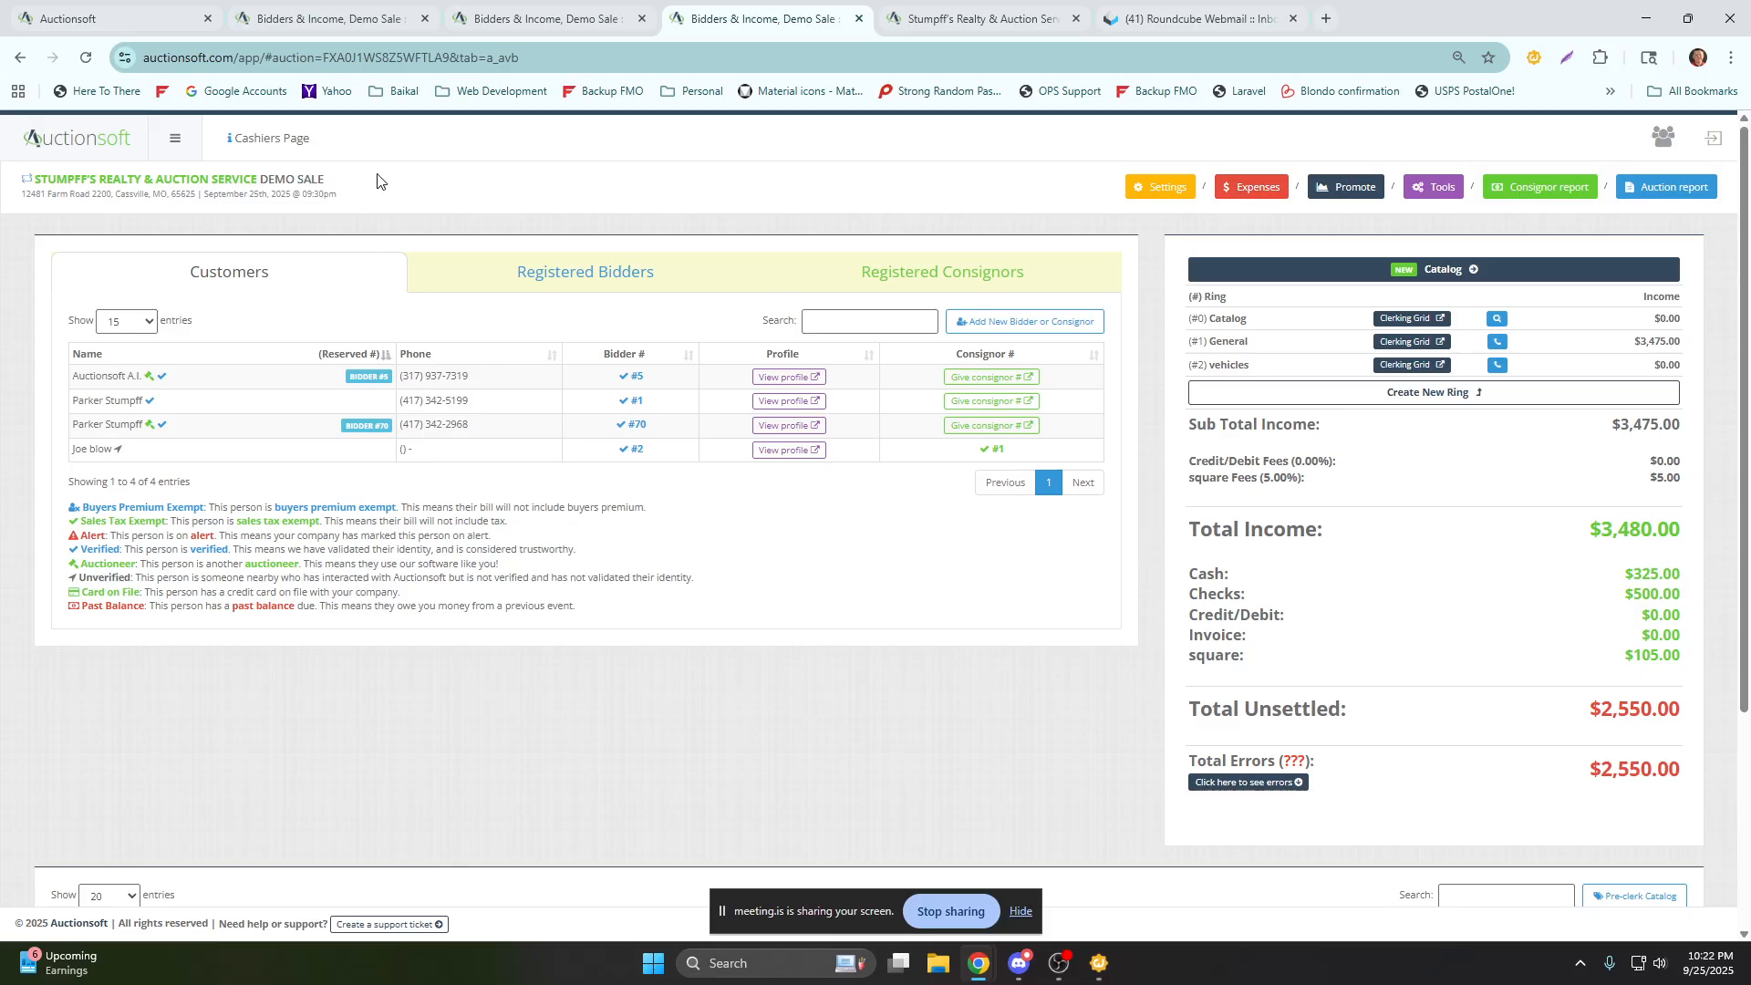
Open the Demo Sale settings, look over the auction information and select the auction title text.
left_click(1159, 186)
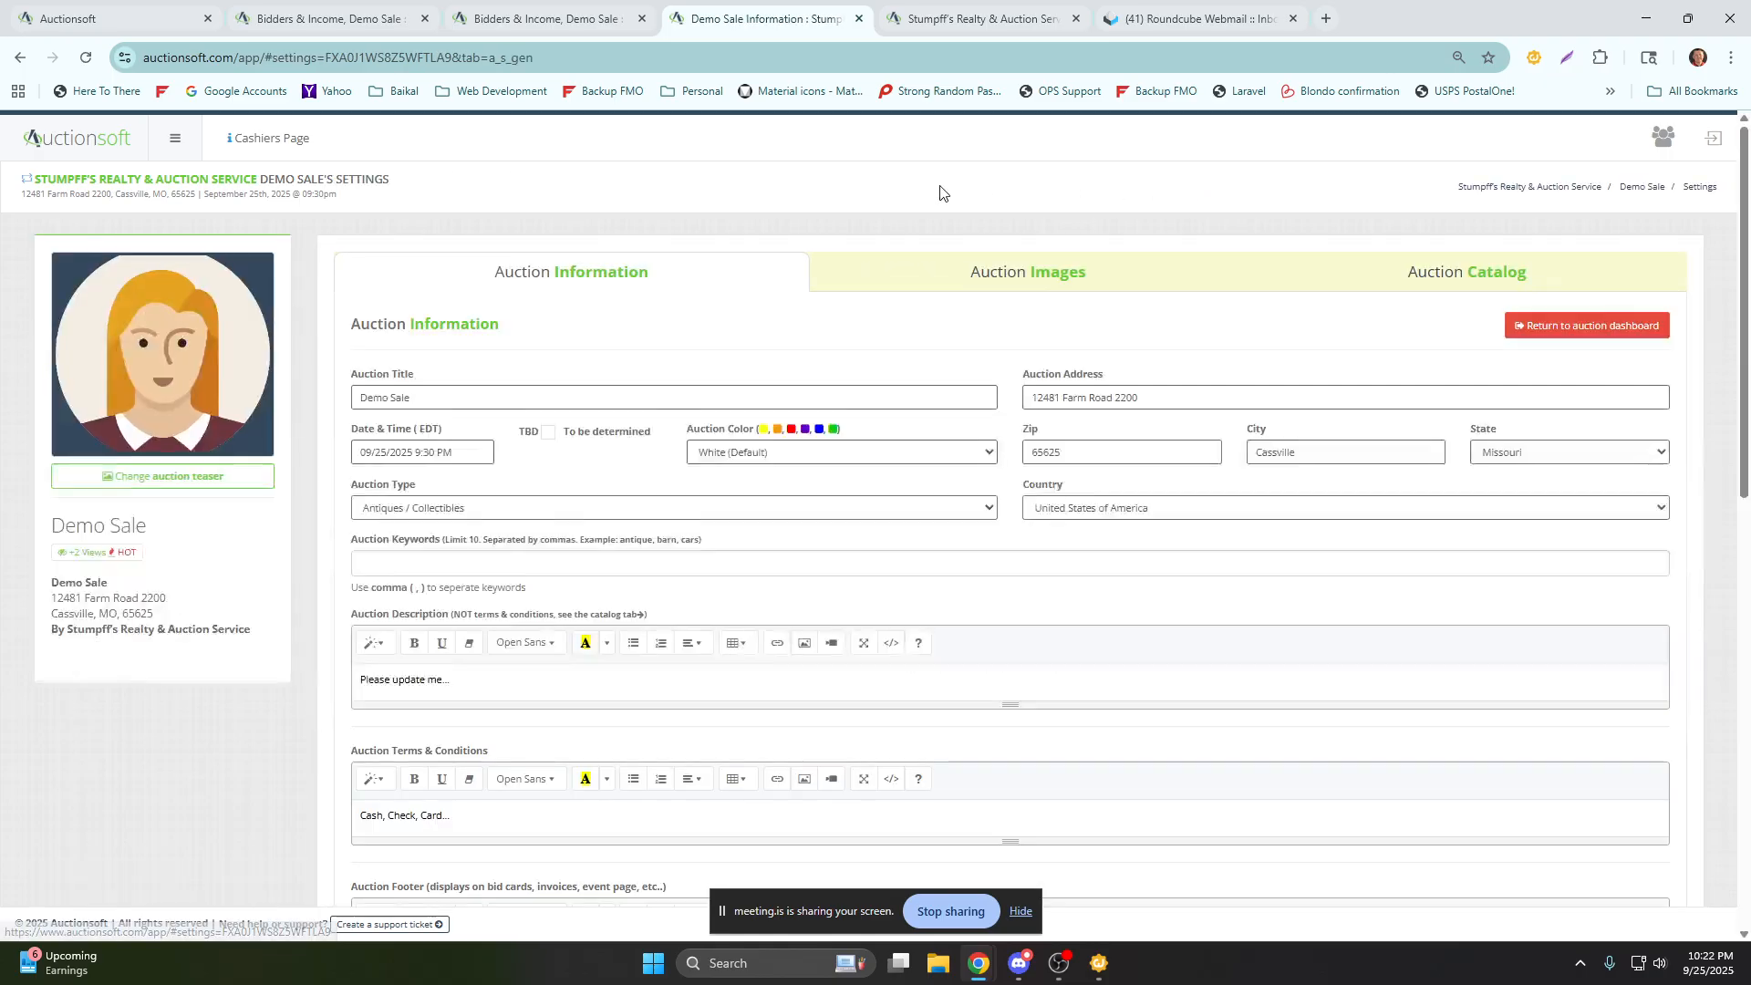
scroll(605, 293, "down", 2)
left_click_drag(412, 215, 340, 220)
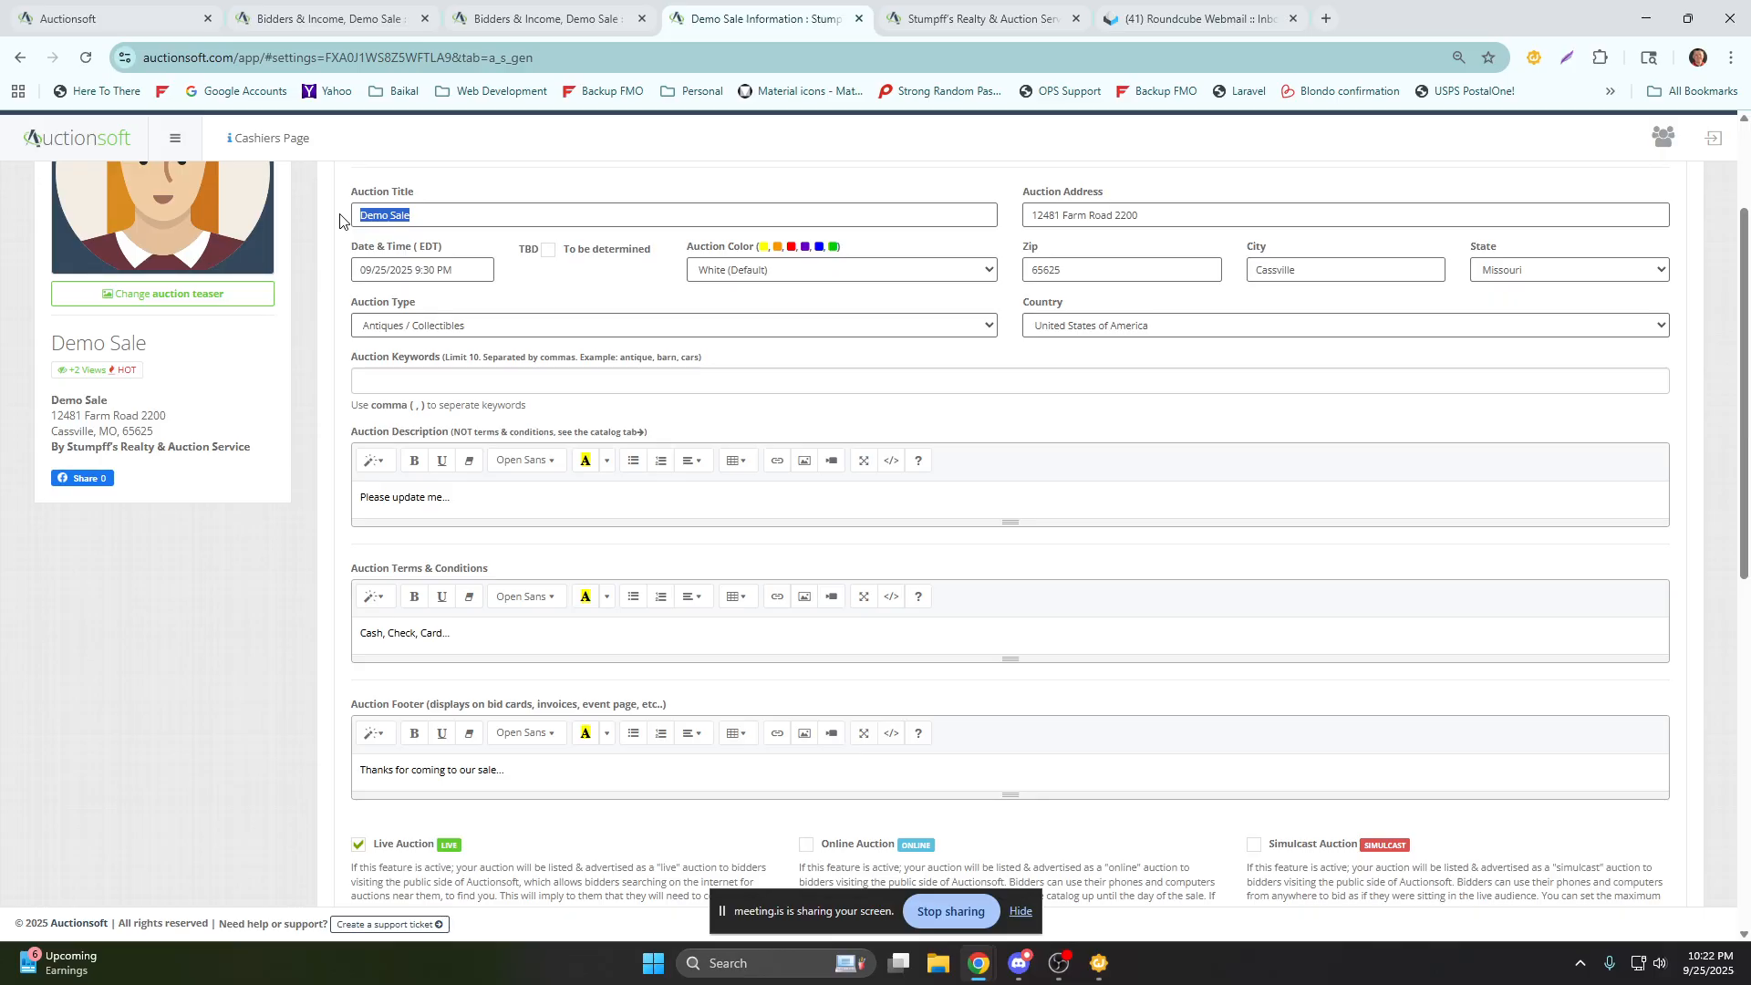
scroll(320, 315, "up", 2)
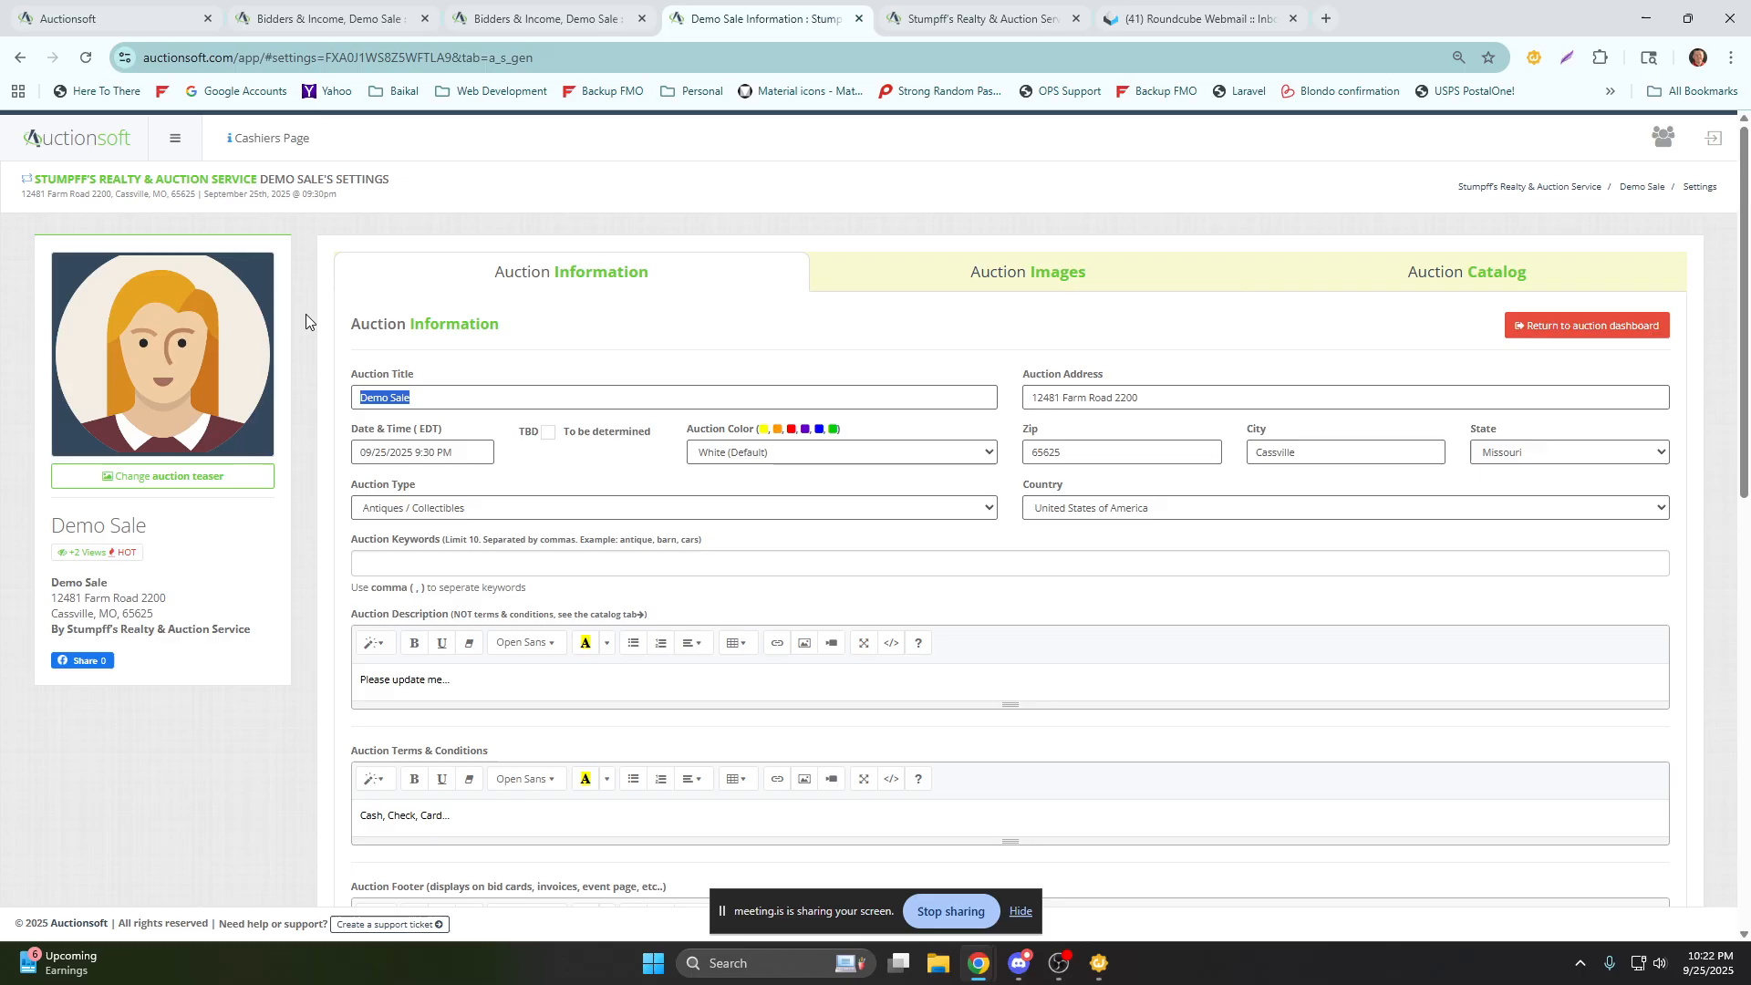
left_click(302, 387)
triple_click(401, 402)
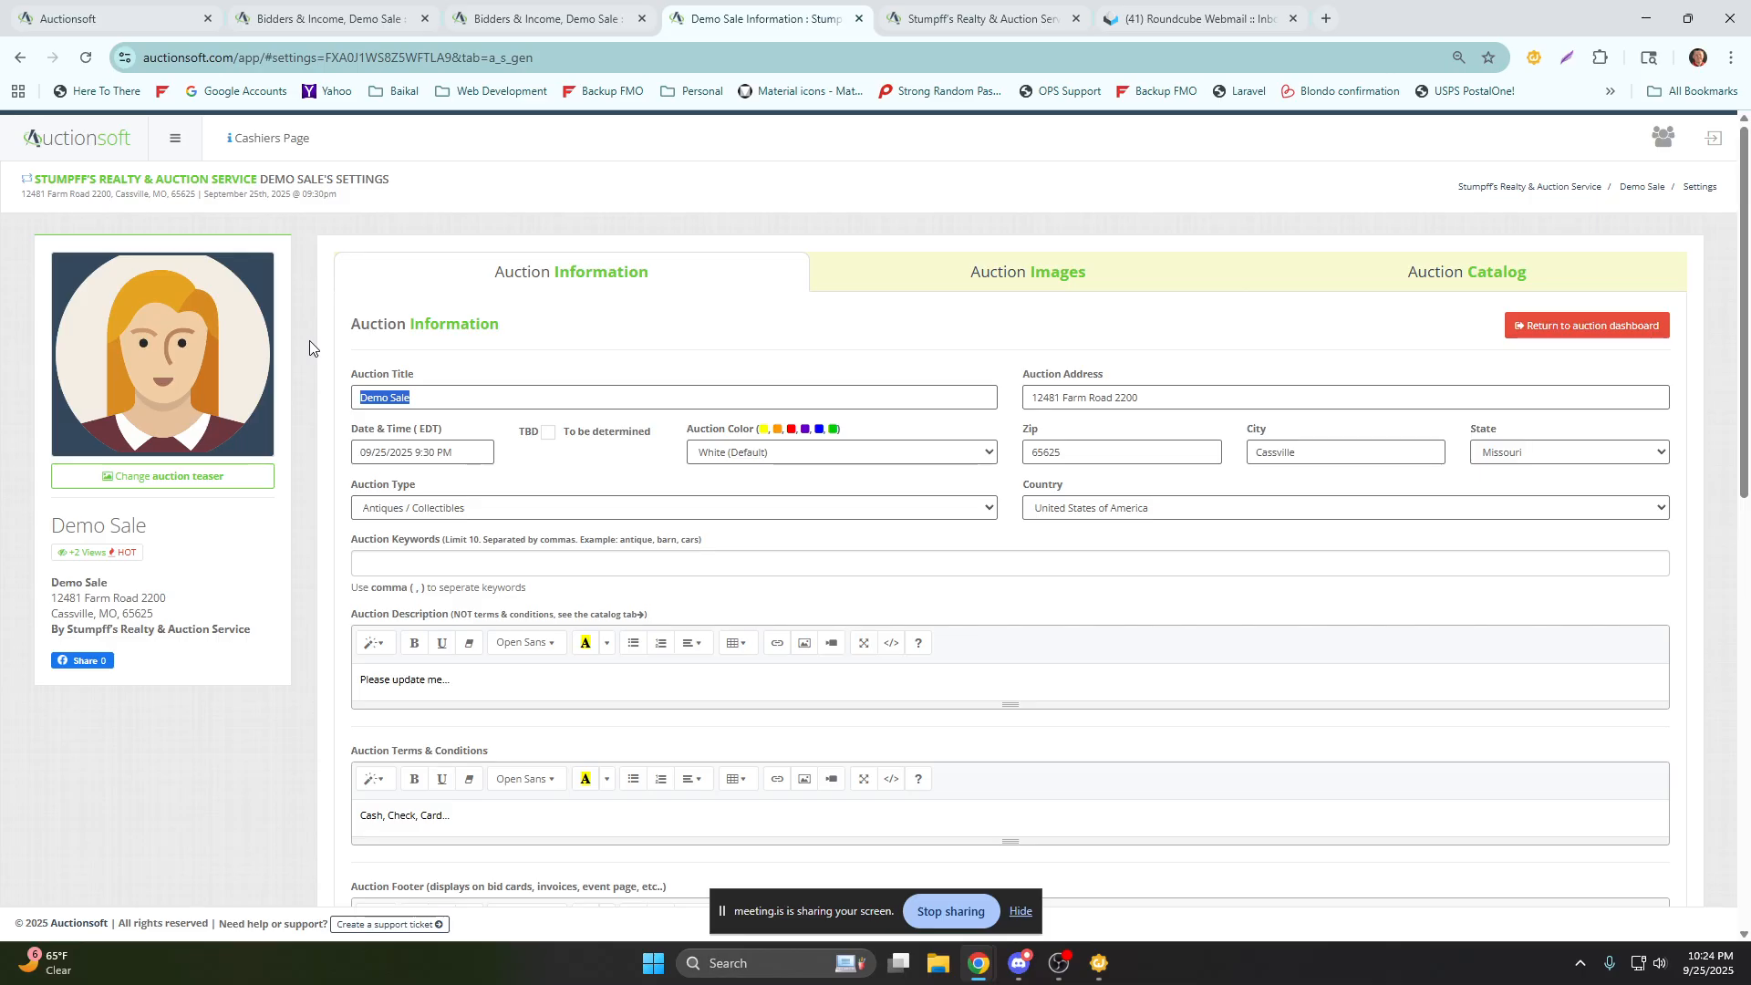
Return to the auction dashboard and review the third listed customer's profile, including exemptions, reserved numbers and customer group fields.
left_click(471, 199)
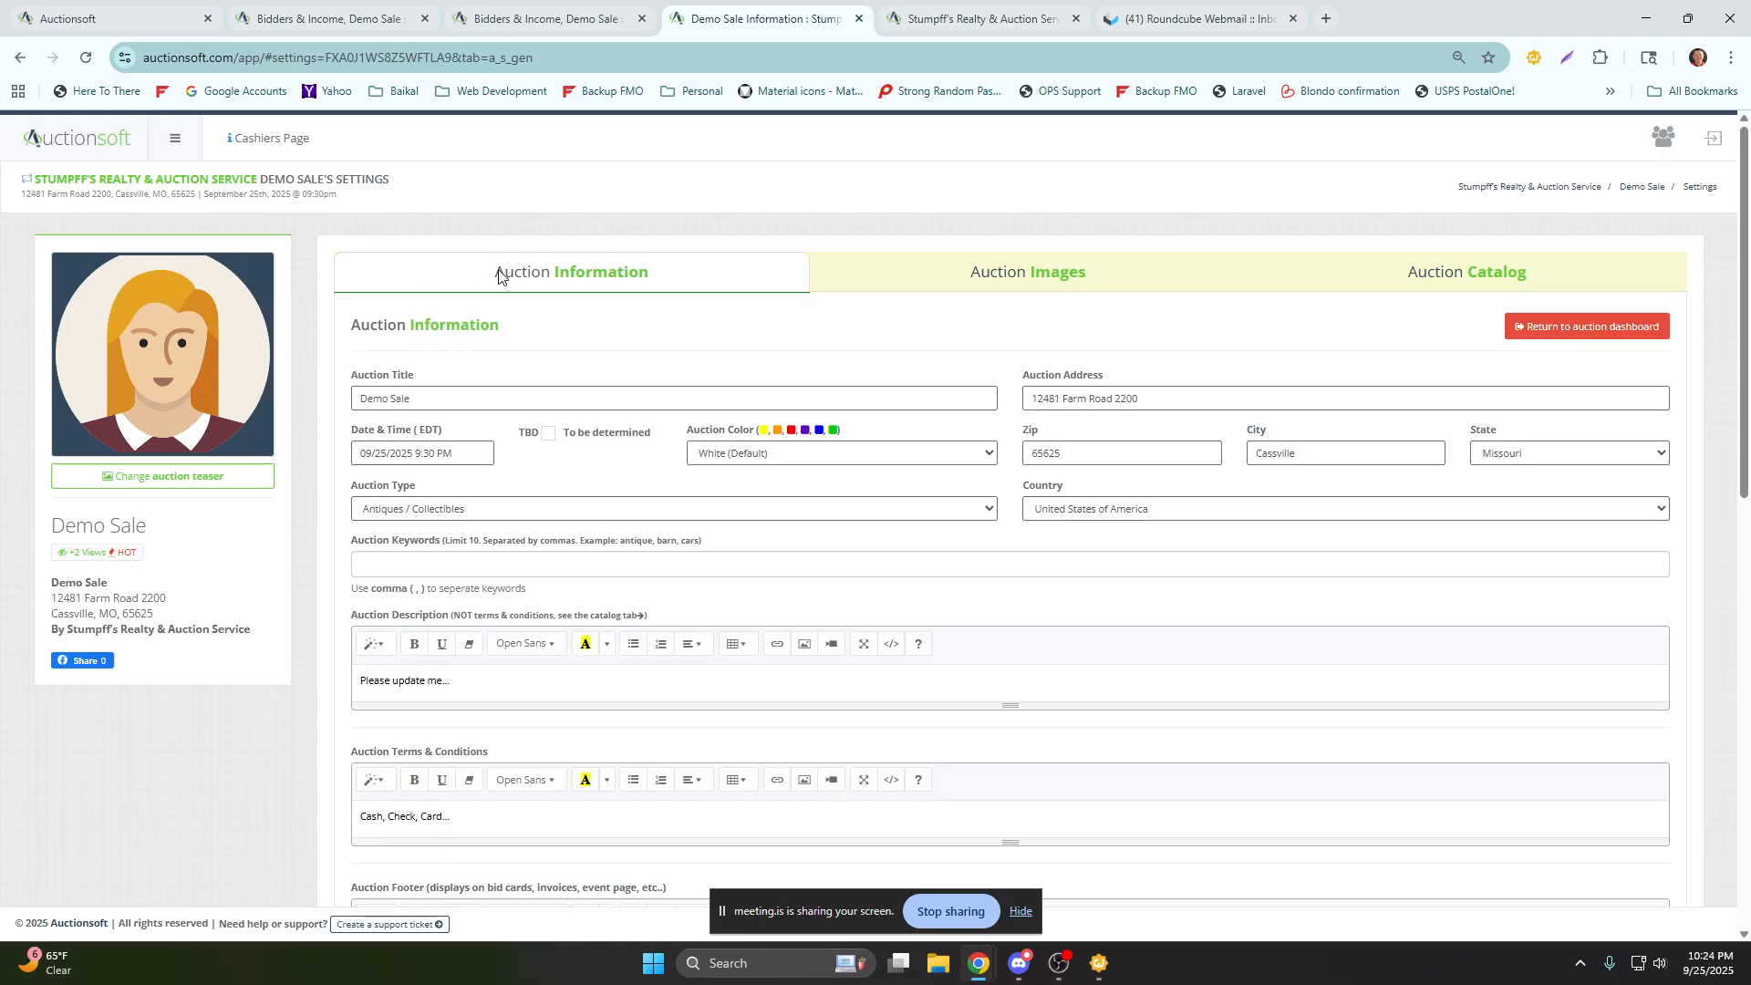
left_click(1555, 339)
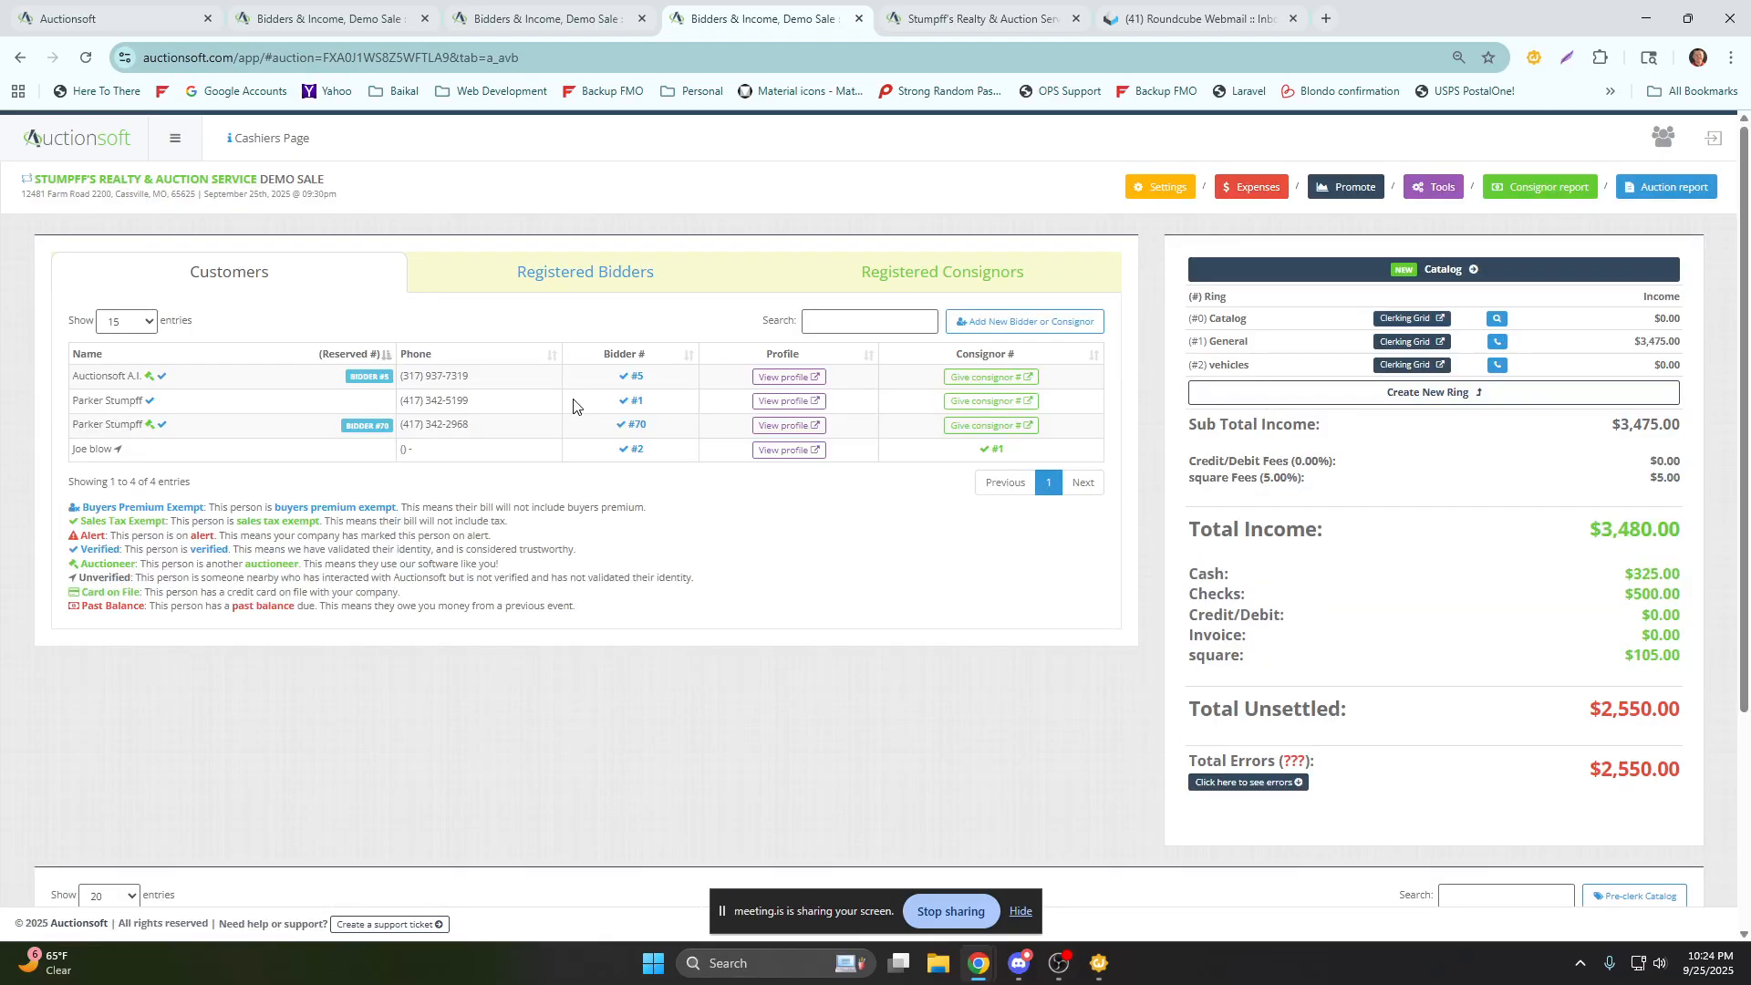
left_click(787, 426)
scroll(865, 454, "down", 7)
scroll(929, 472, "down", 2)
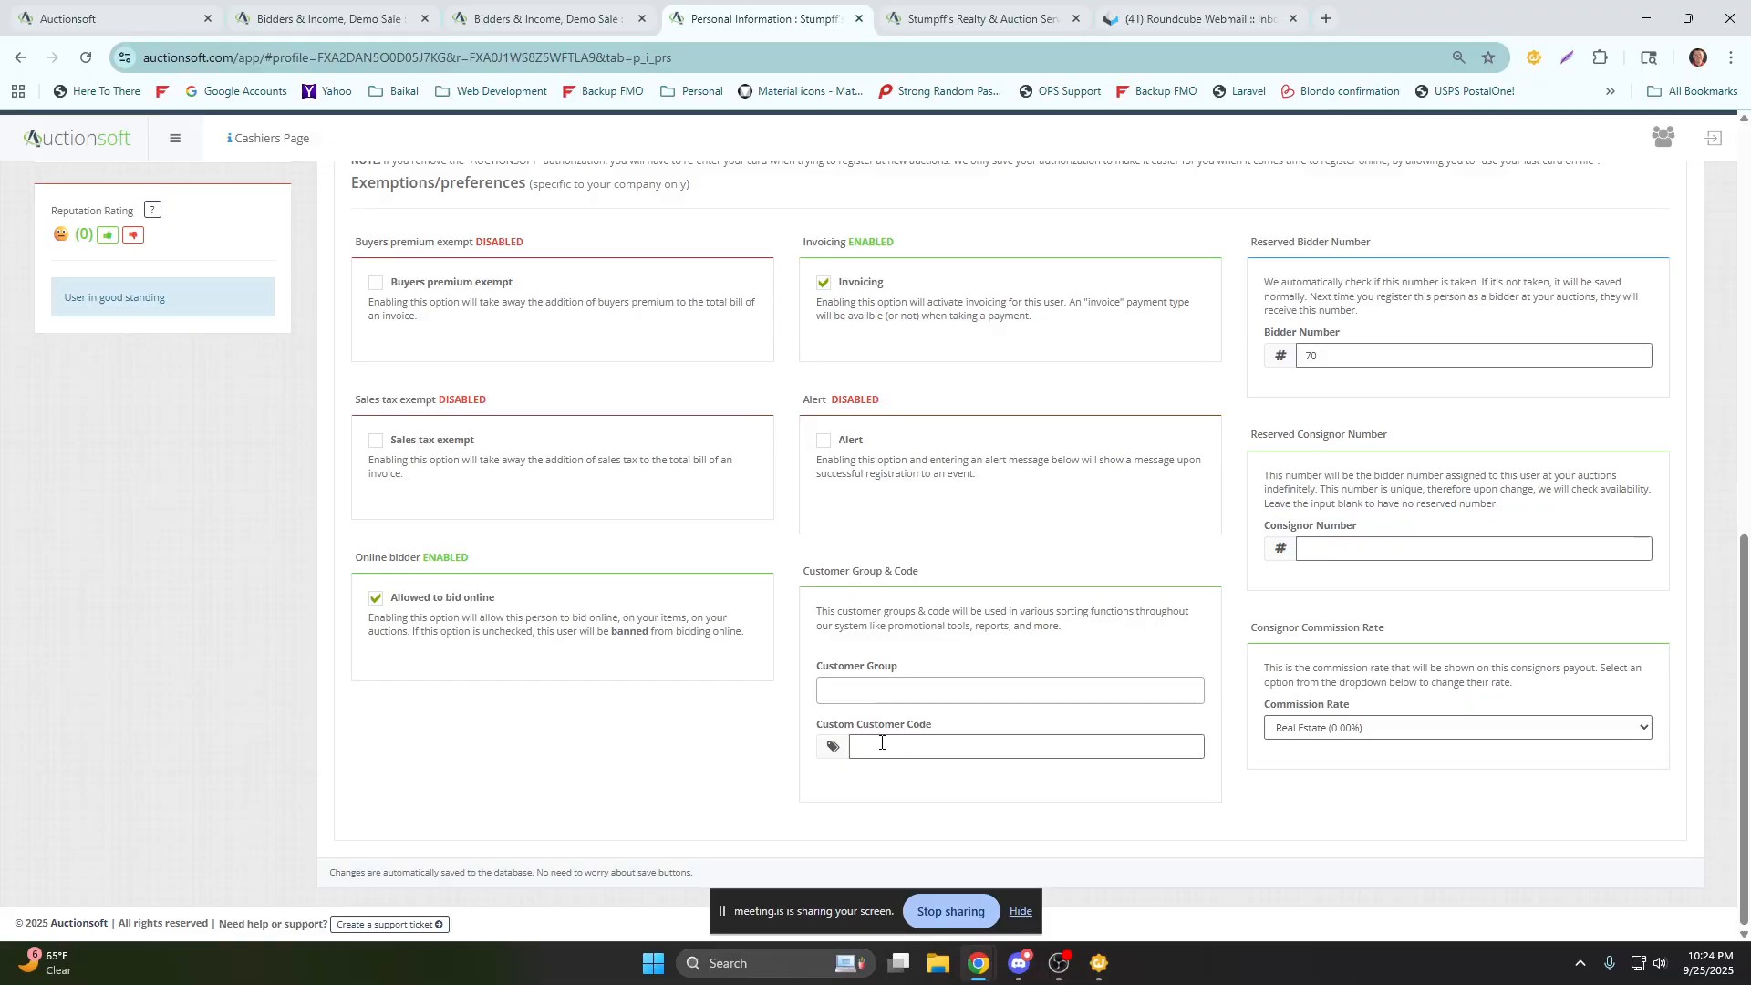
scroll(806, 686, "up", 3)
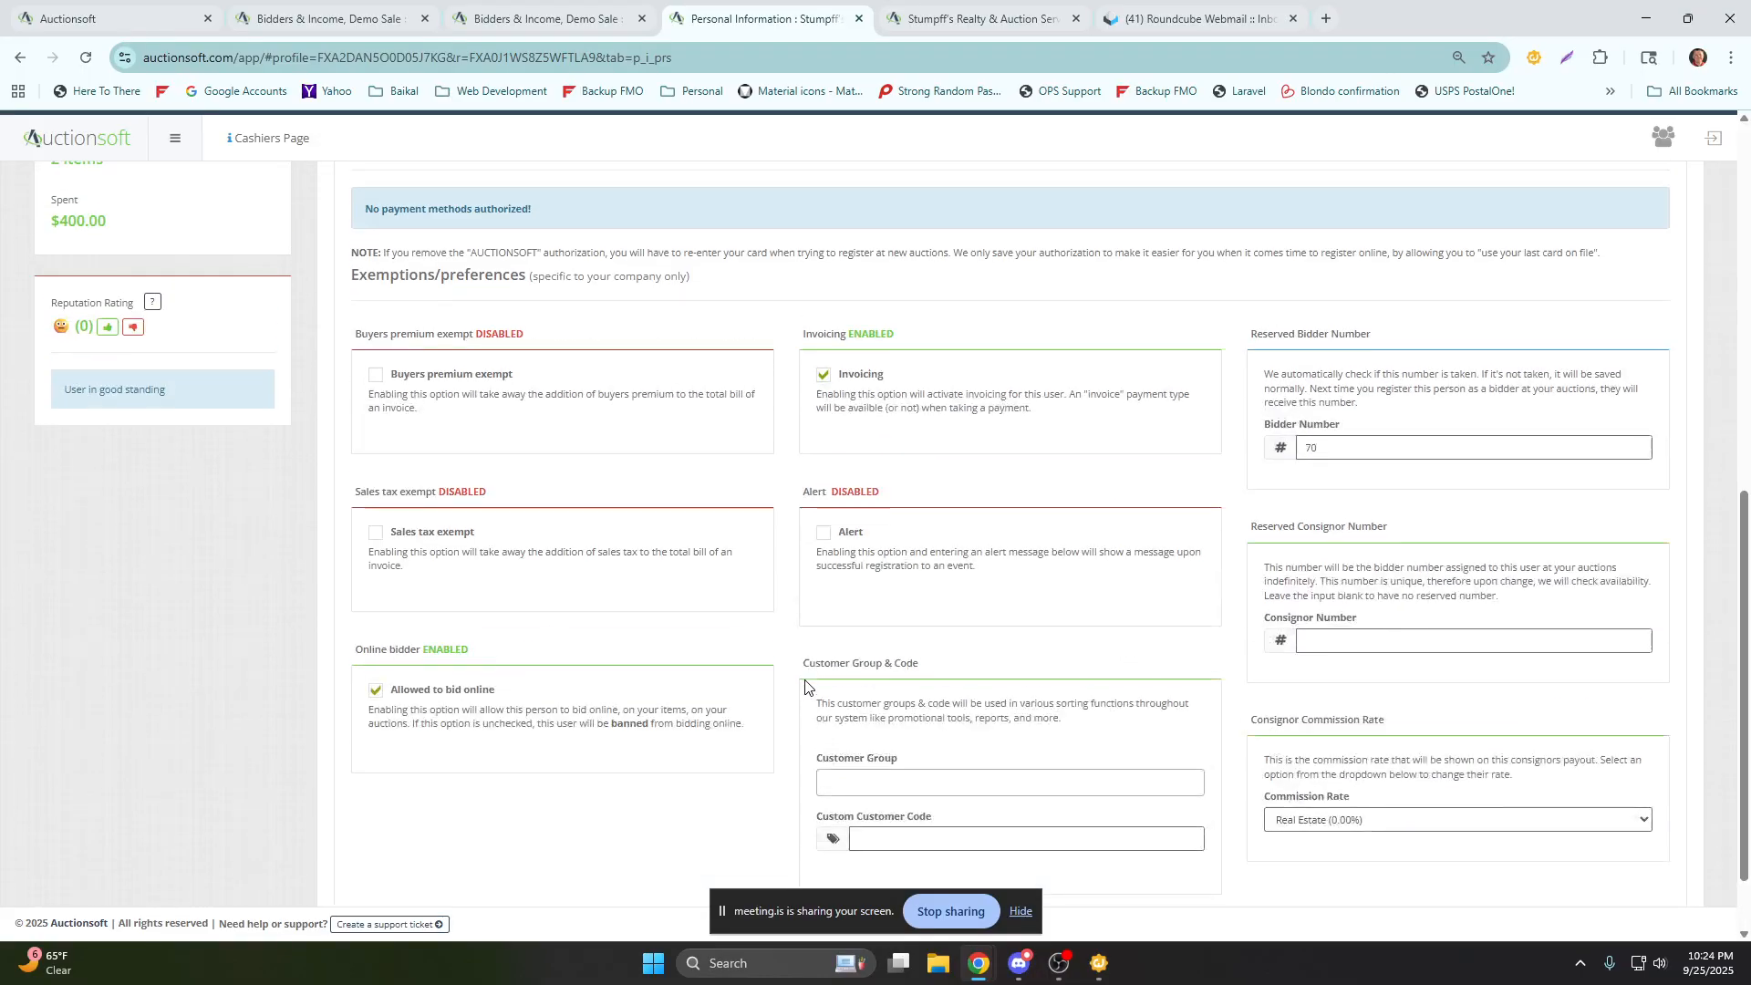
scroll(804, 684, "up", 4)
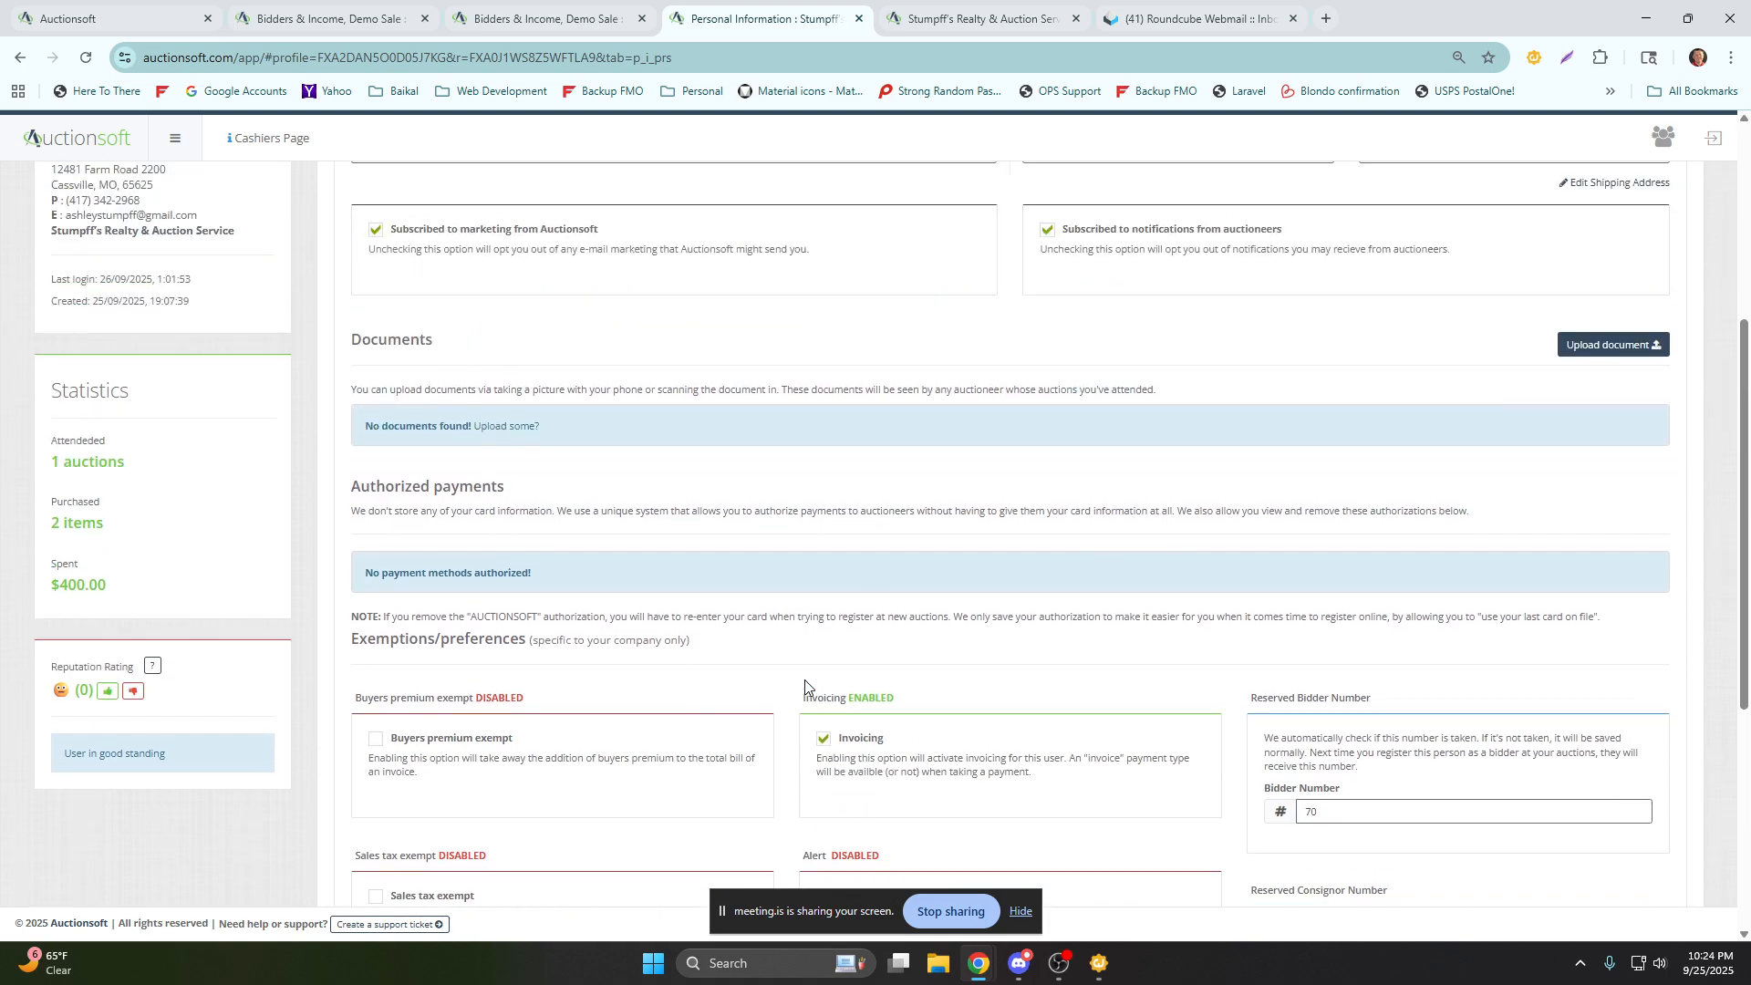
scroll(690, 547, "up", 2)
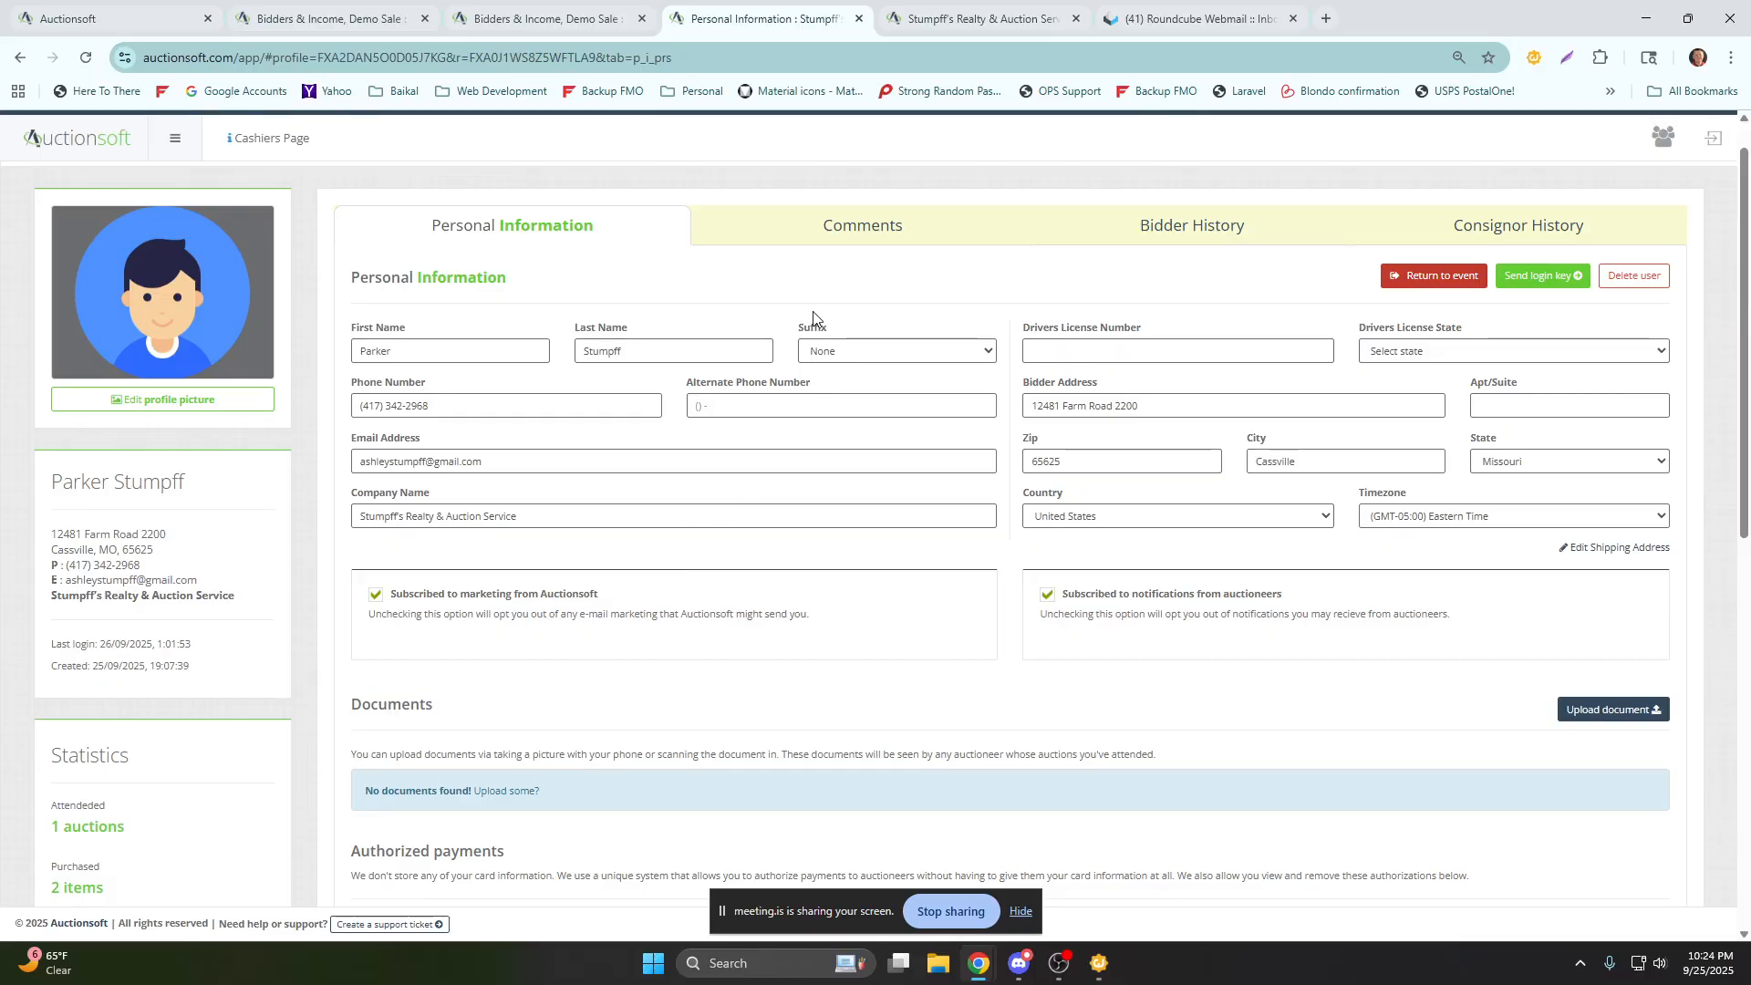
scroll(540, 248, "up", 1)
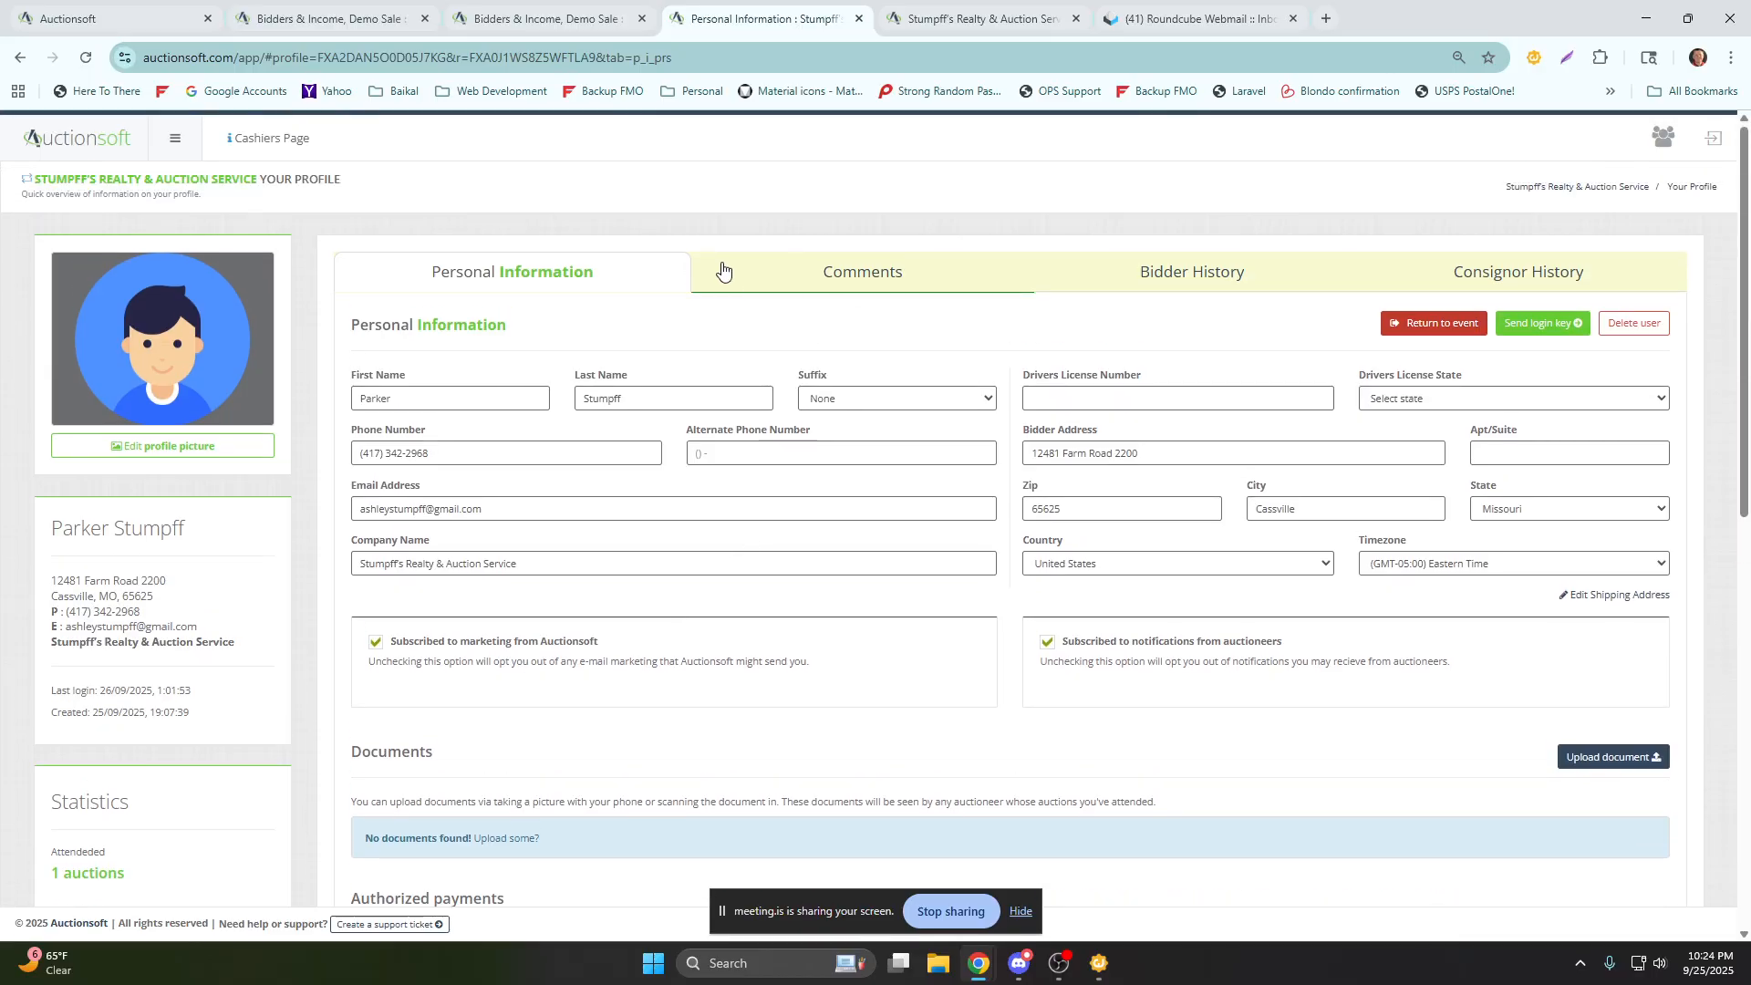
Add a customer group named Real Estate to the company's other rates and settings.
left_click(175, 137)
left_click(58, 586)
left_click(1420, 277)
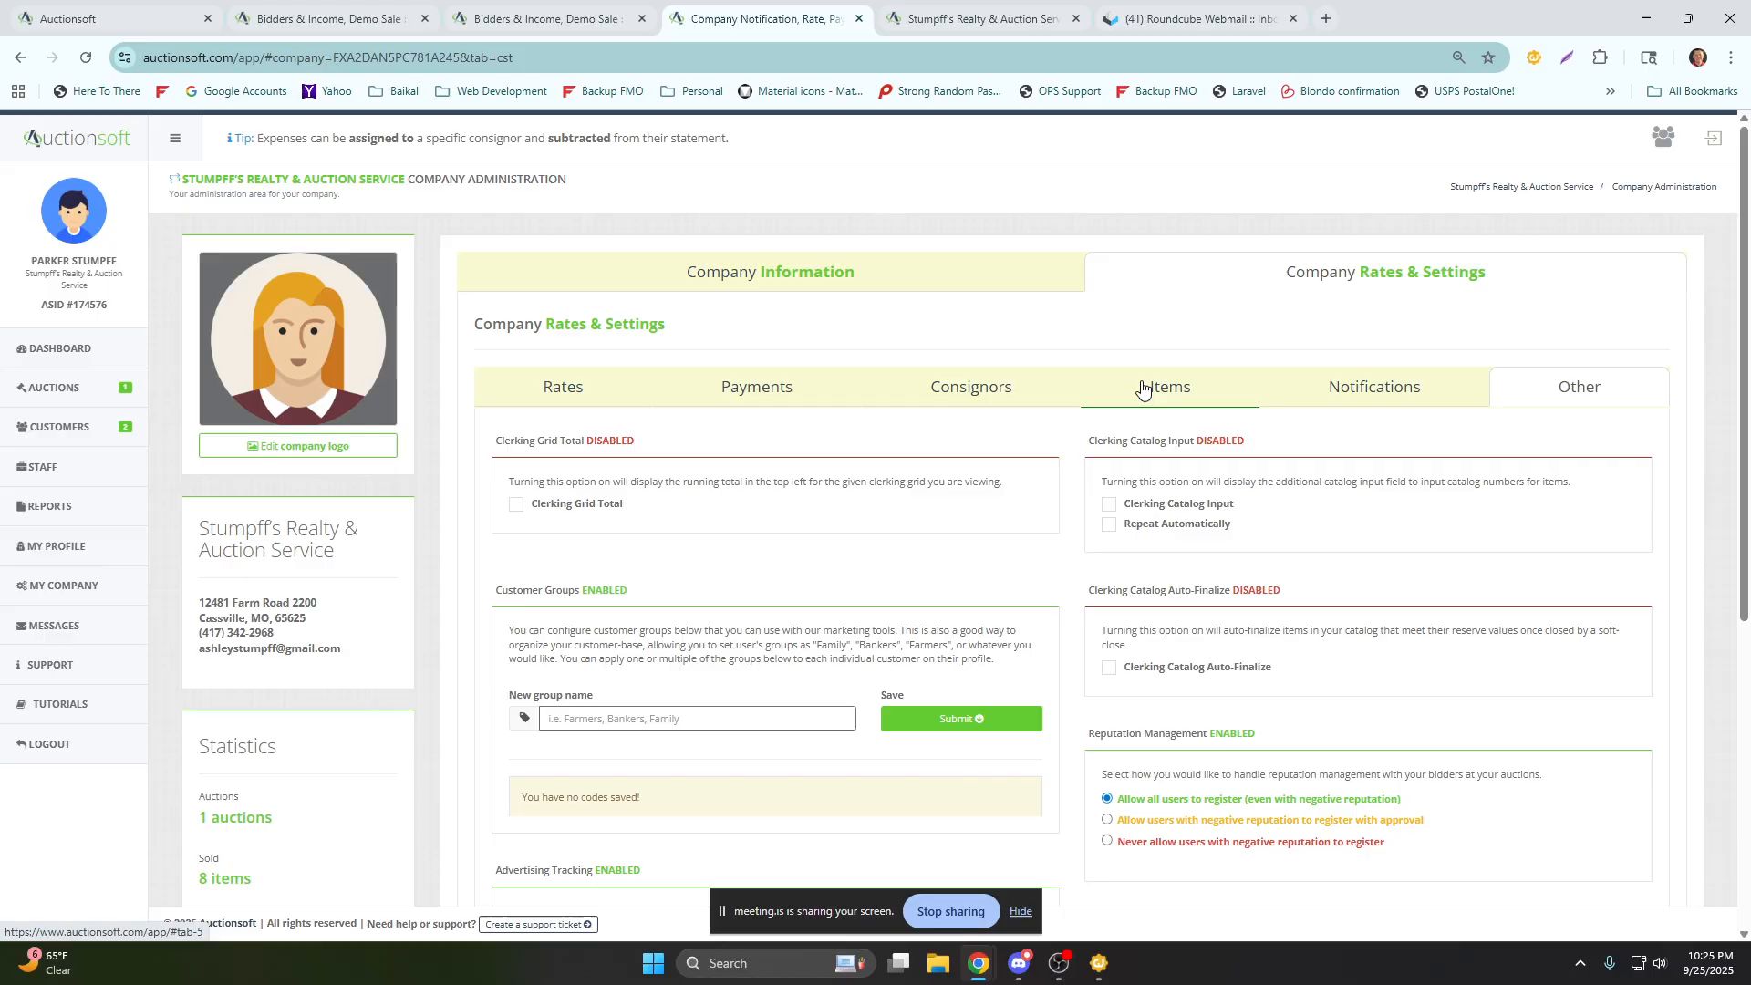
scroll(1025, 406, "down", 2)
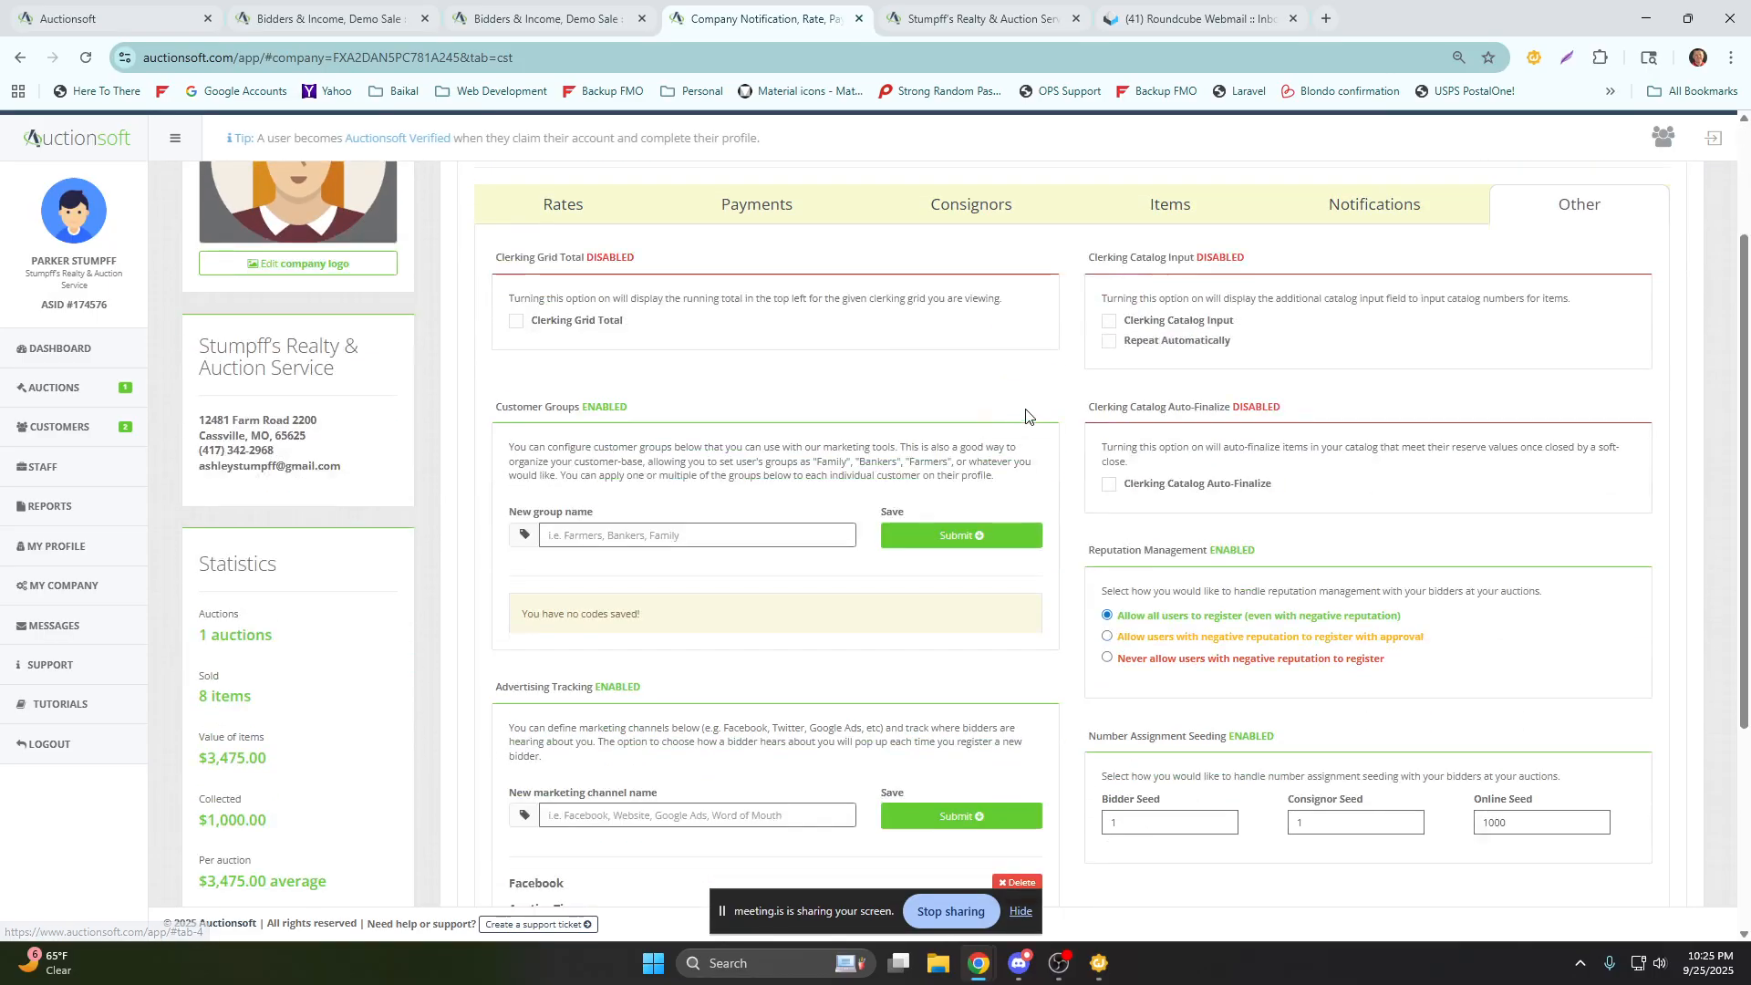
scroll(614, 567, "down", 1)
left_click(580, 449)
type("Rea")
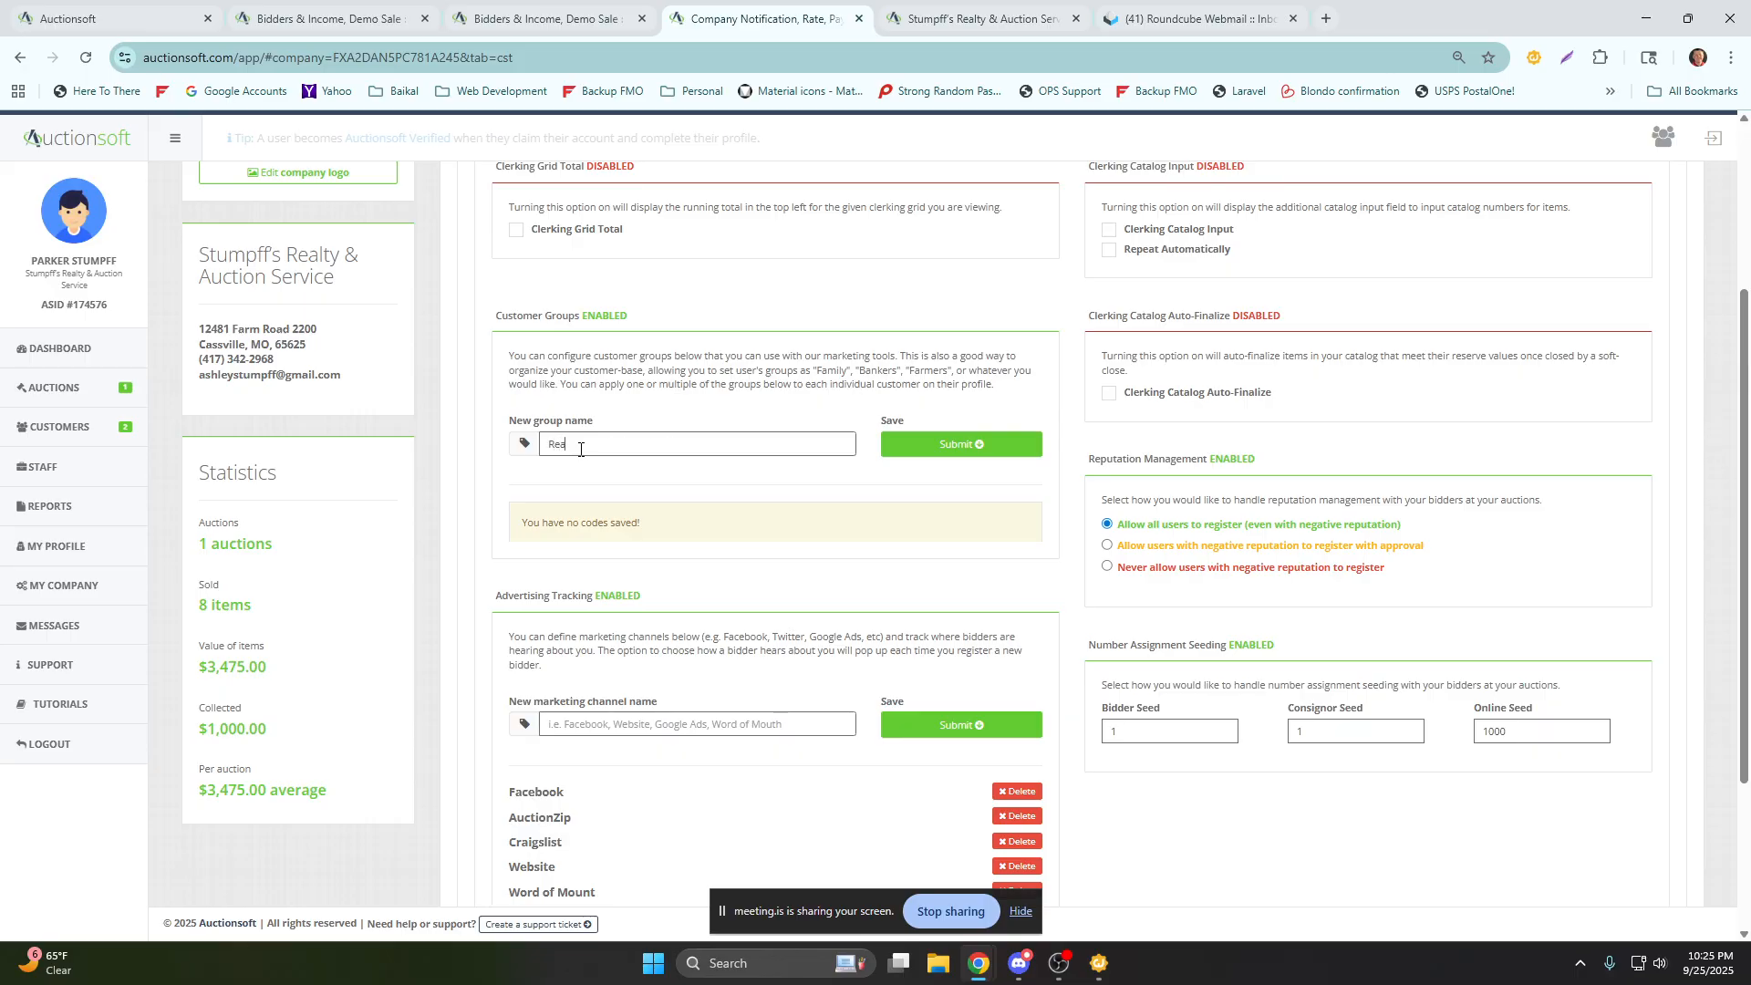
type("l Estate")
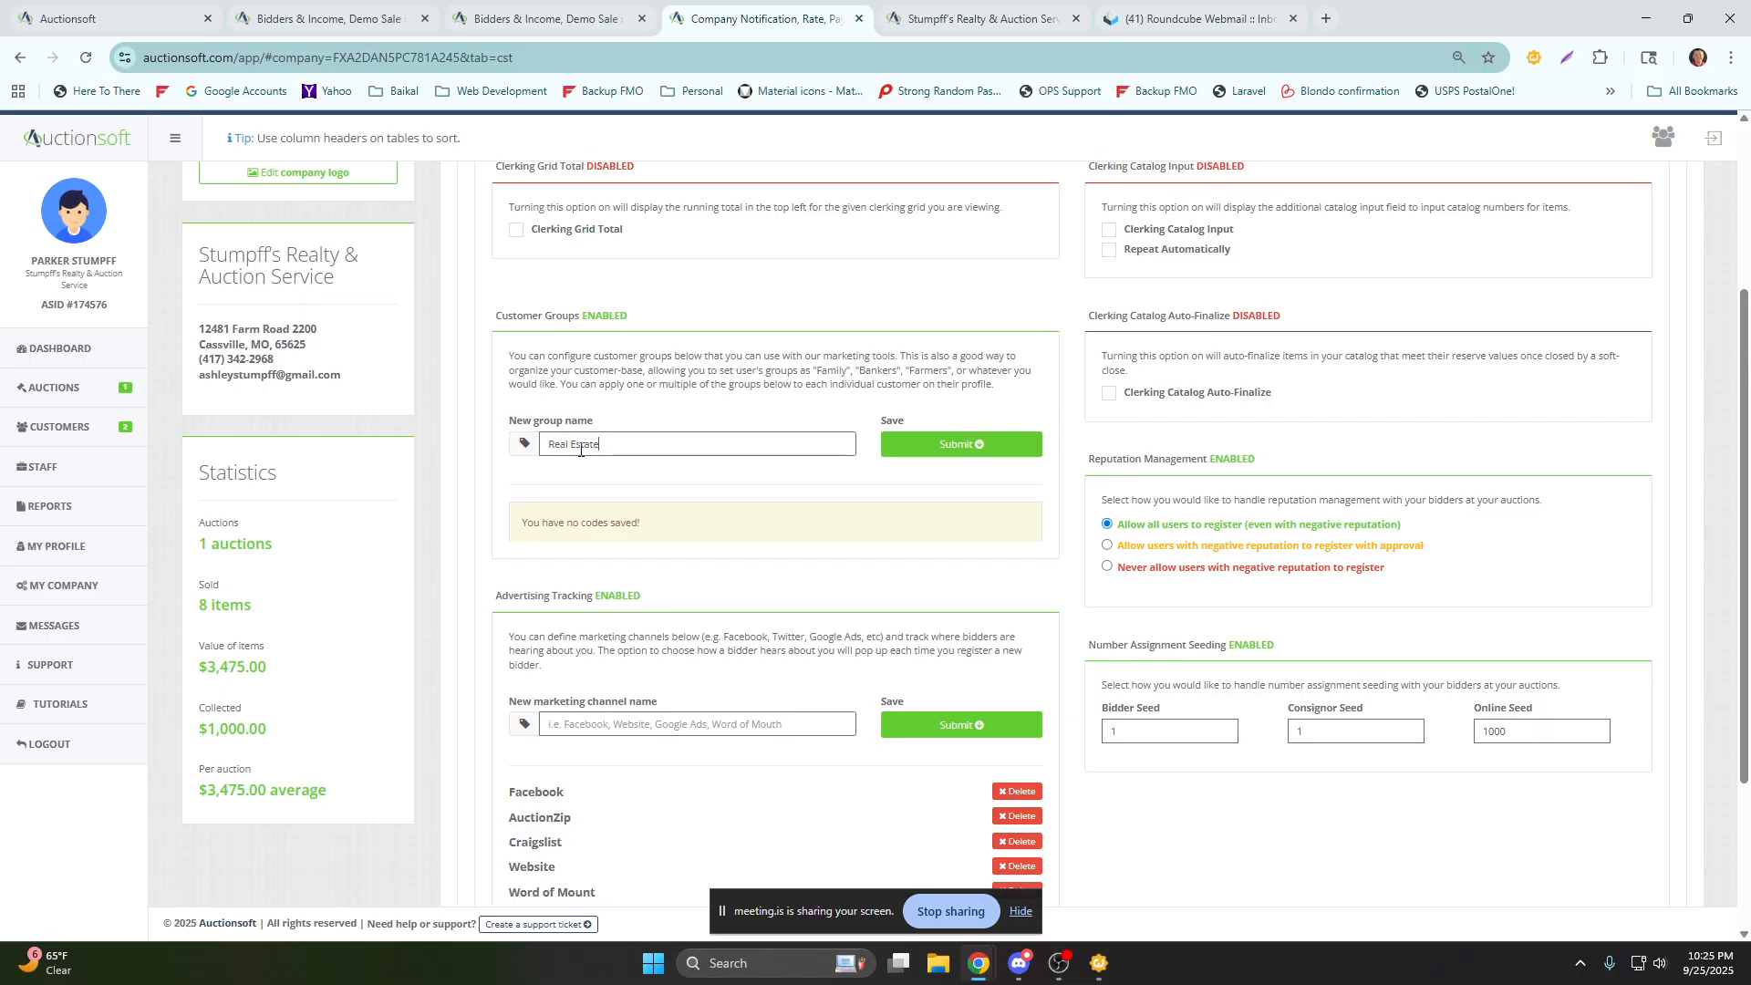
left_click(989, 453)
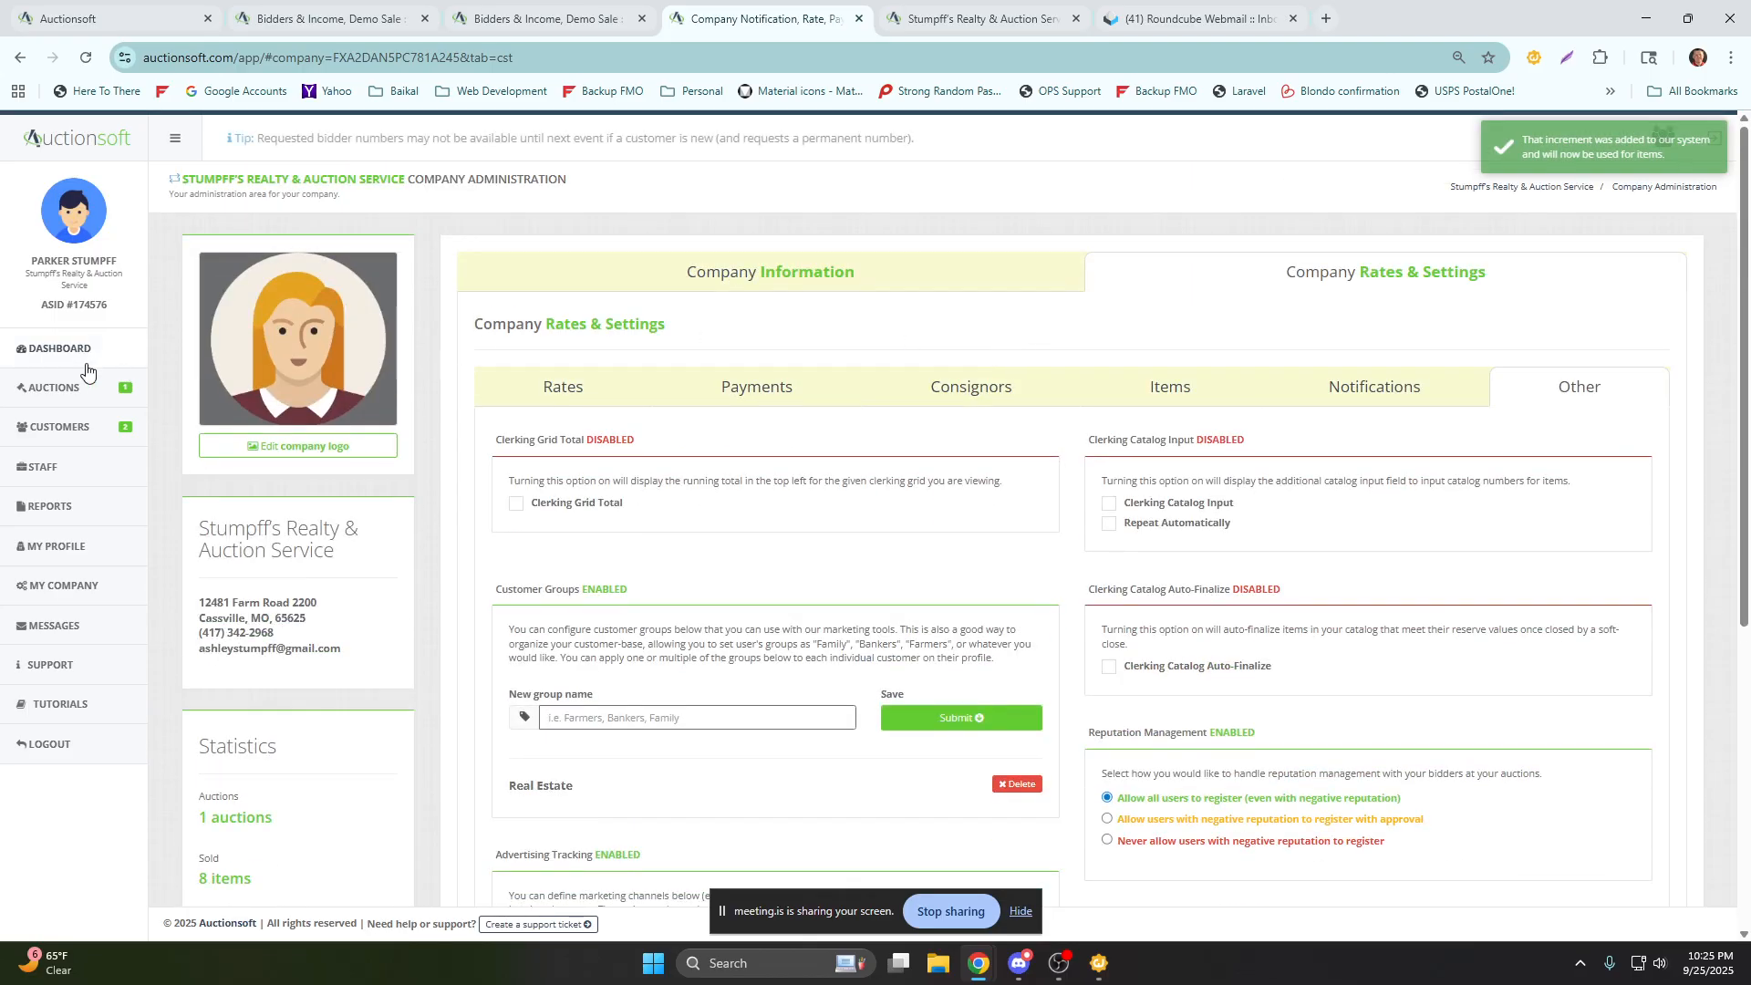
Reopen the third listed customer's profile from the Demo Sale and assign the Real Estate customer group.
left_click(81, 399)
left_click(1554, 415)
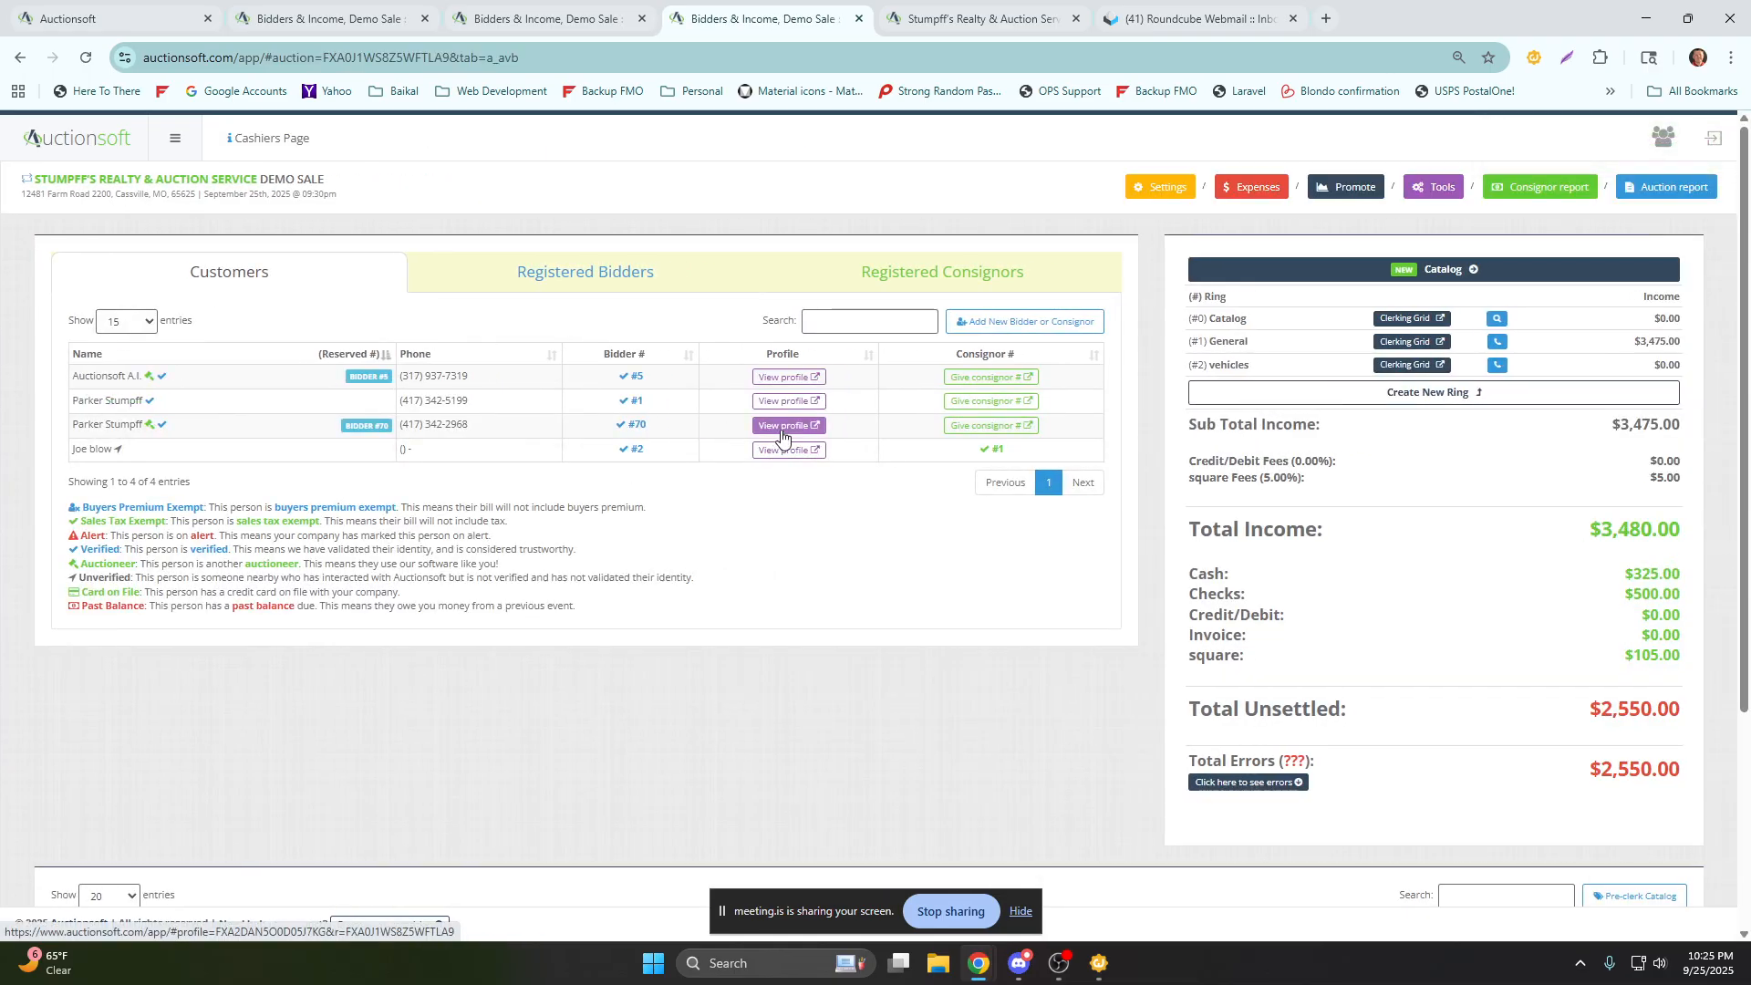
left_click(786, 426)
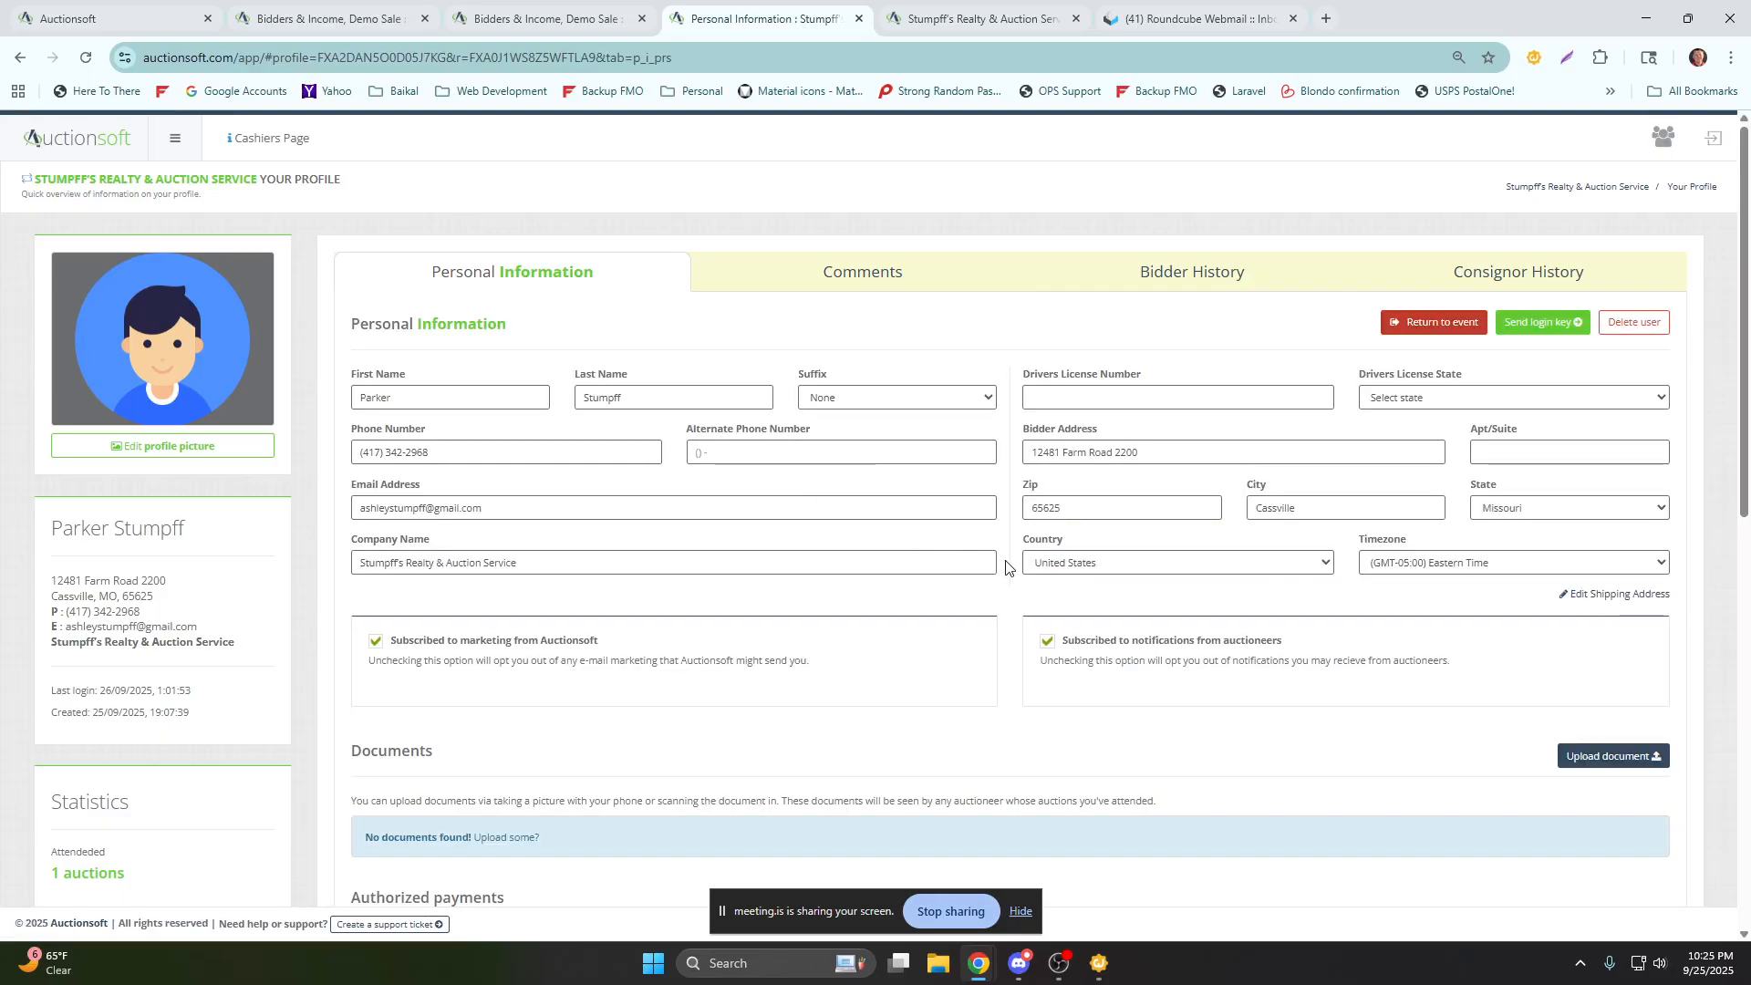
scroll(1006, 567, "down", 15)
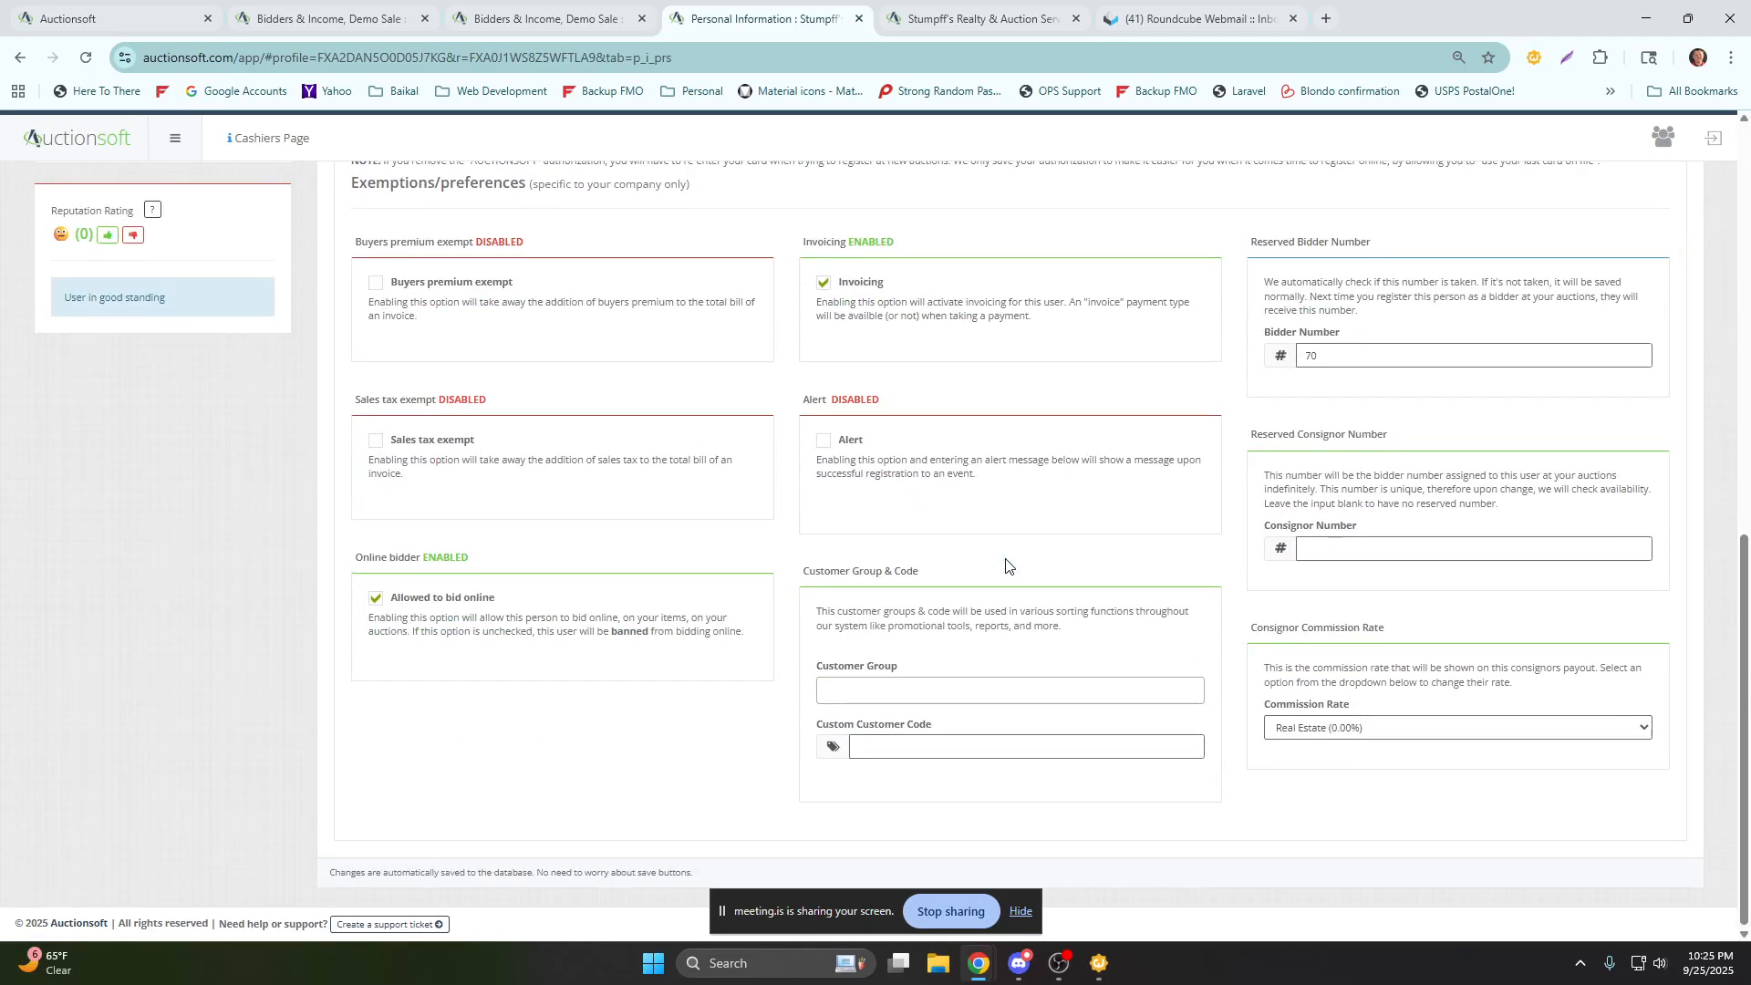
left_click(976, 691)
left_click(883, 748)
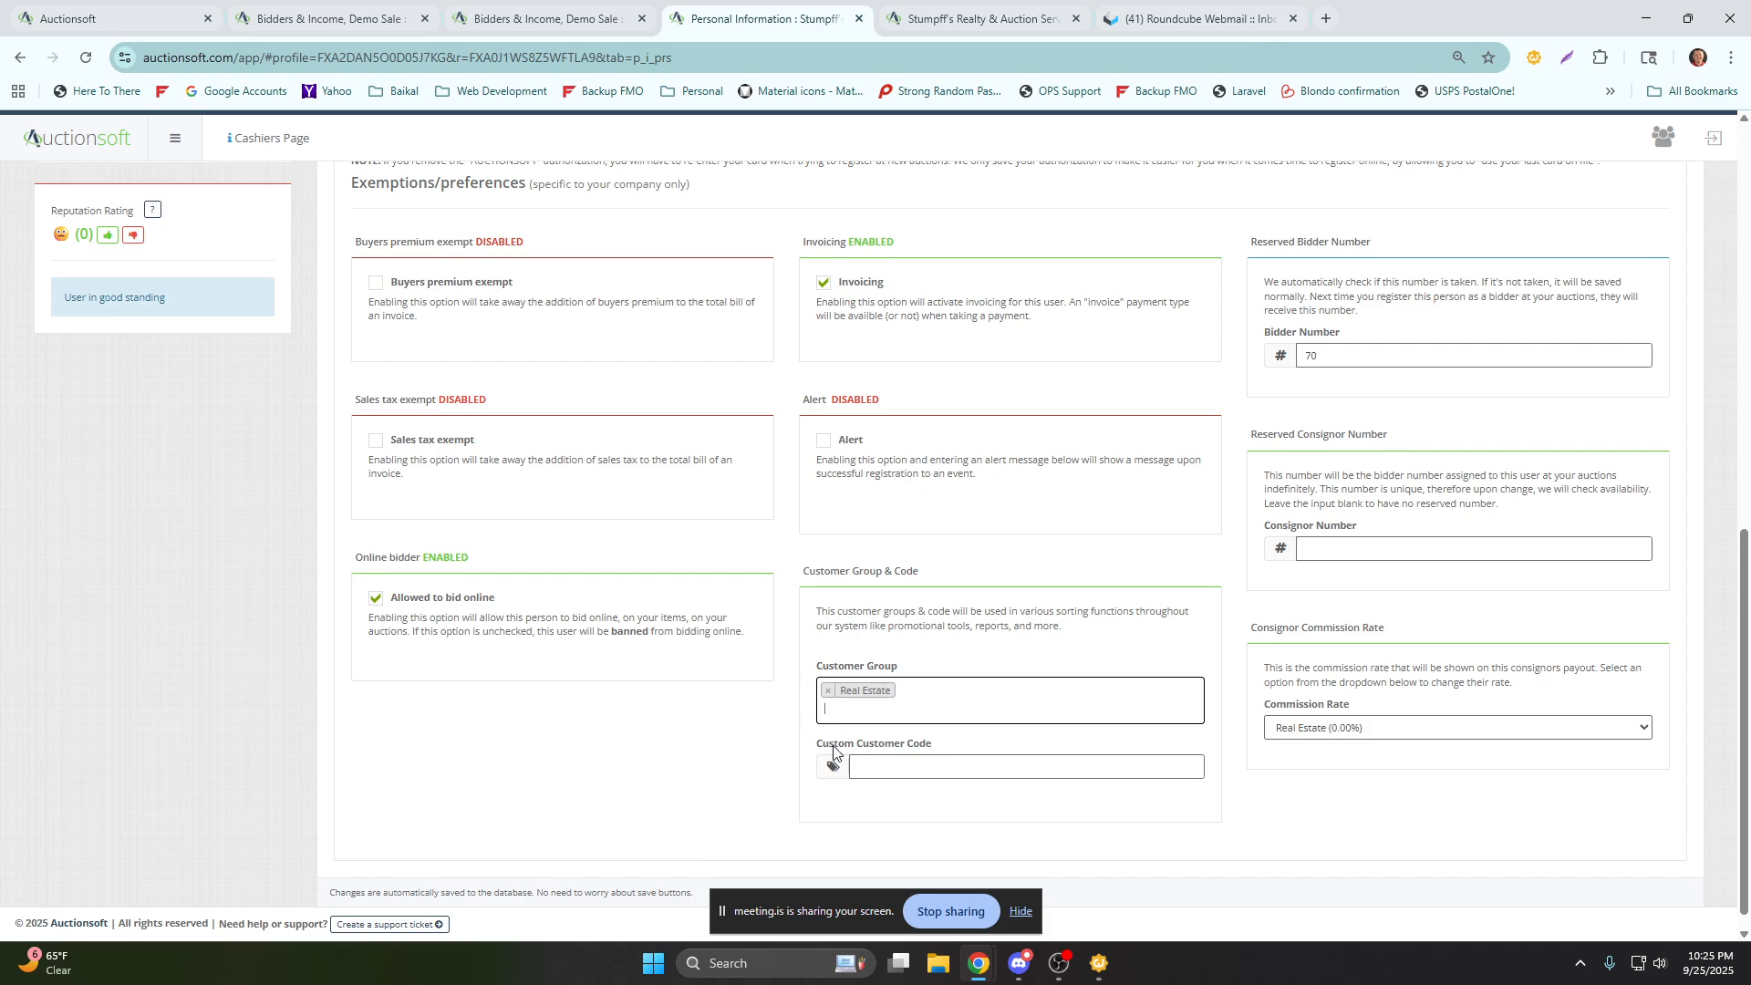
Look over the profile's exemptions, invoicing, alert and online bidding preferences, payment authorizations and personal information.
scroll(804, 736, "up", 2)
scroll(804, 736, "down", 3)
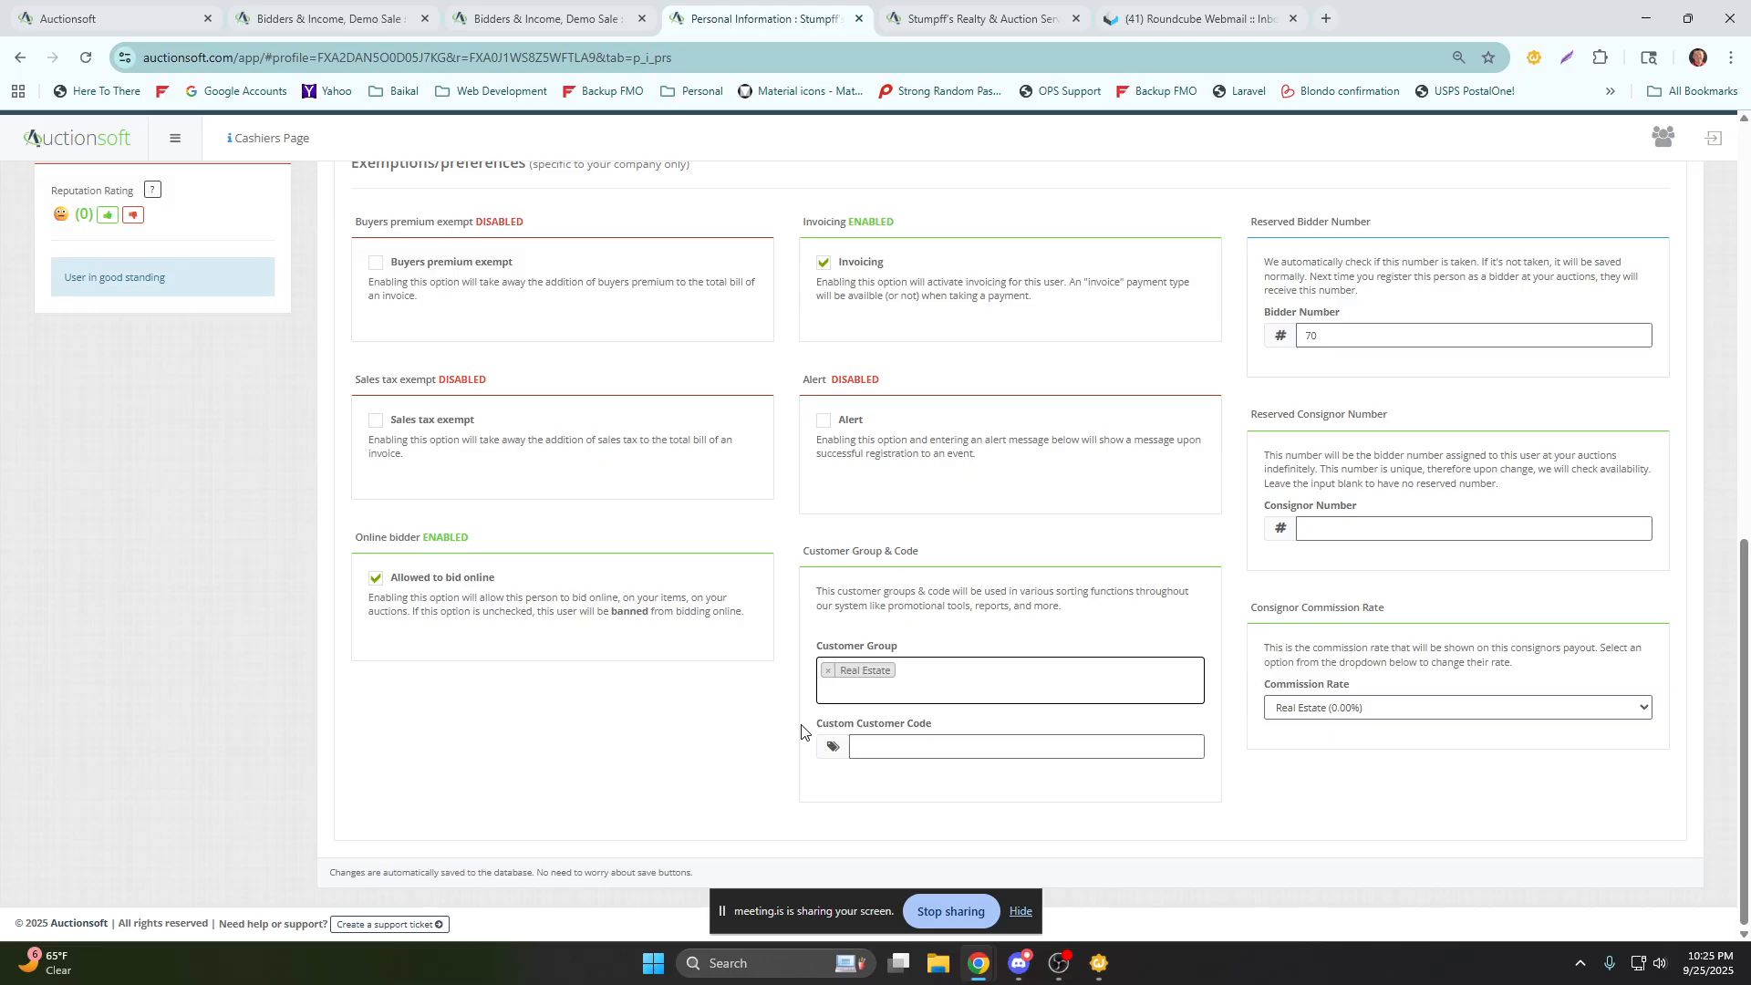
scroll(802, 731, "up", 1)
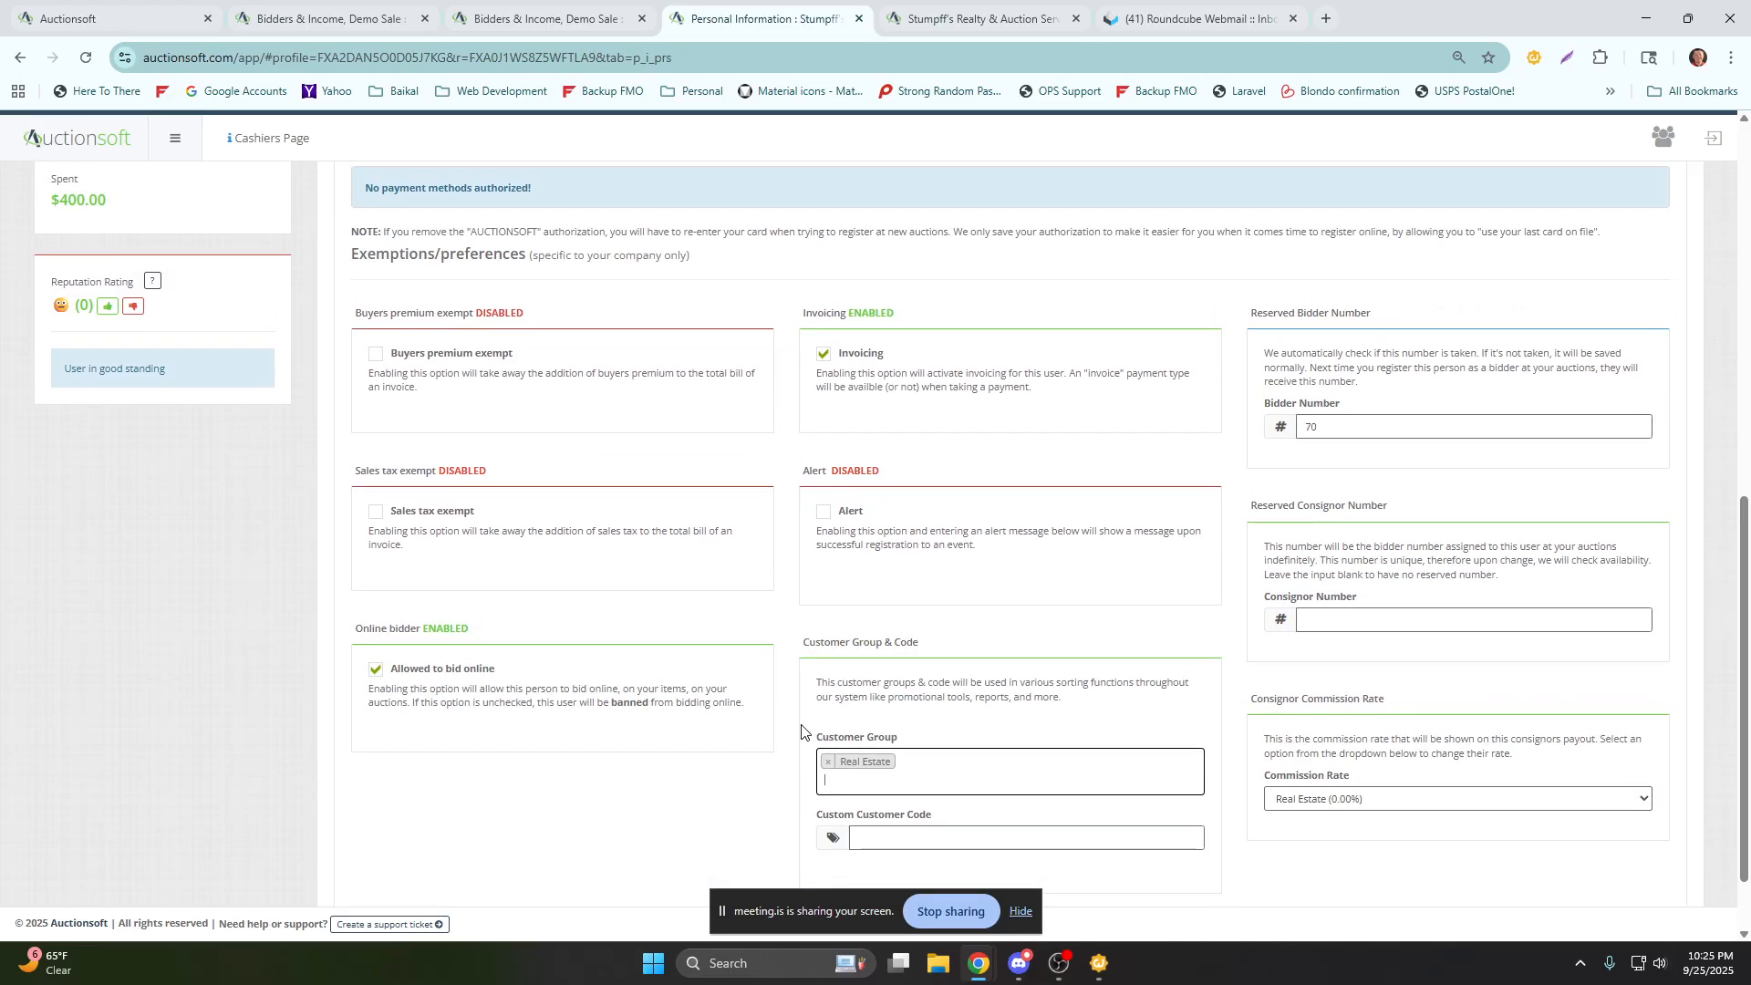
scroll(802, 732, "down", 1)
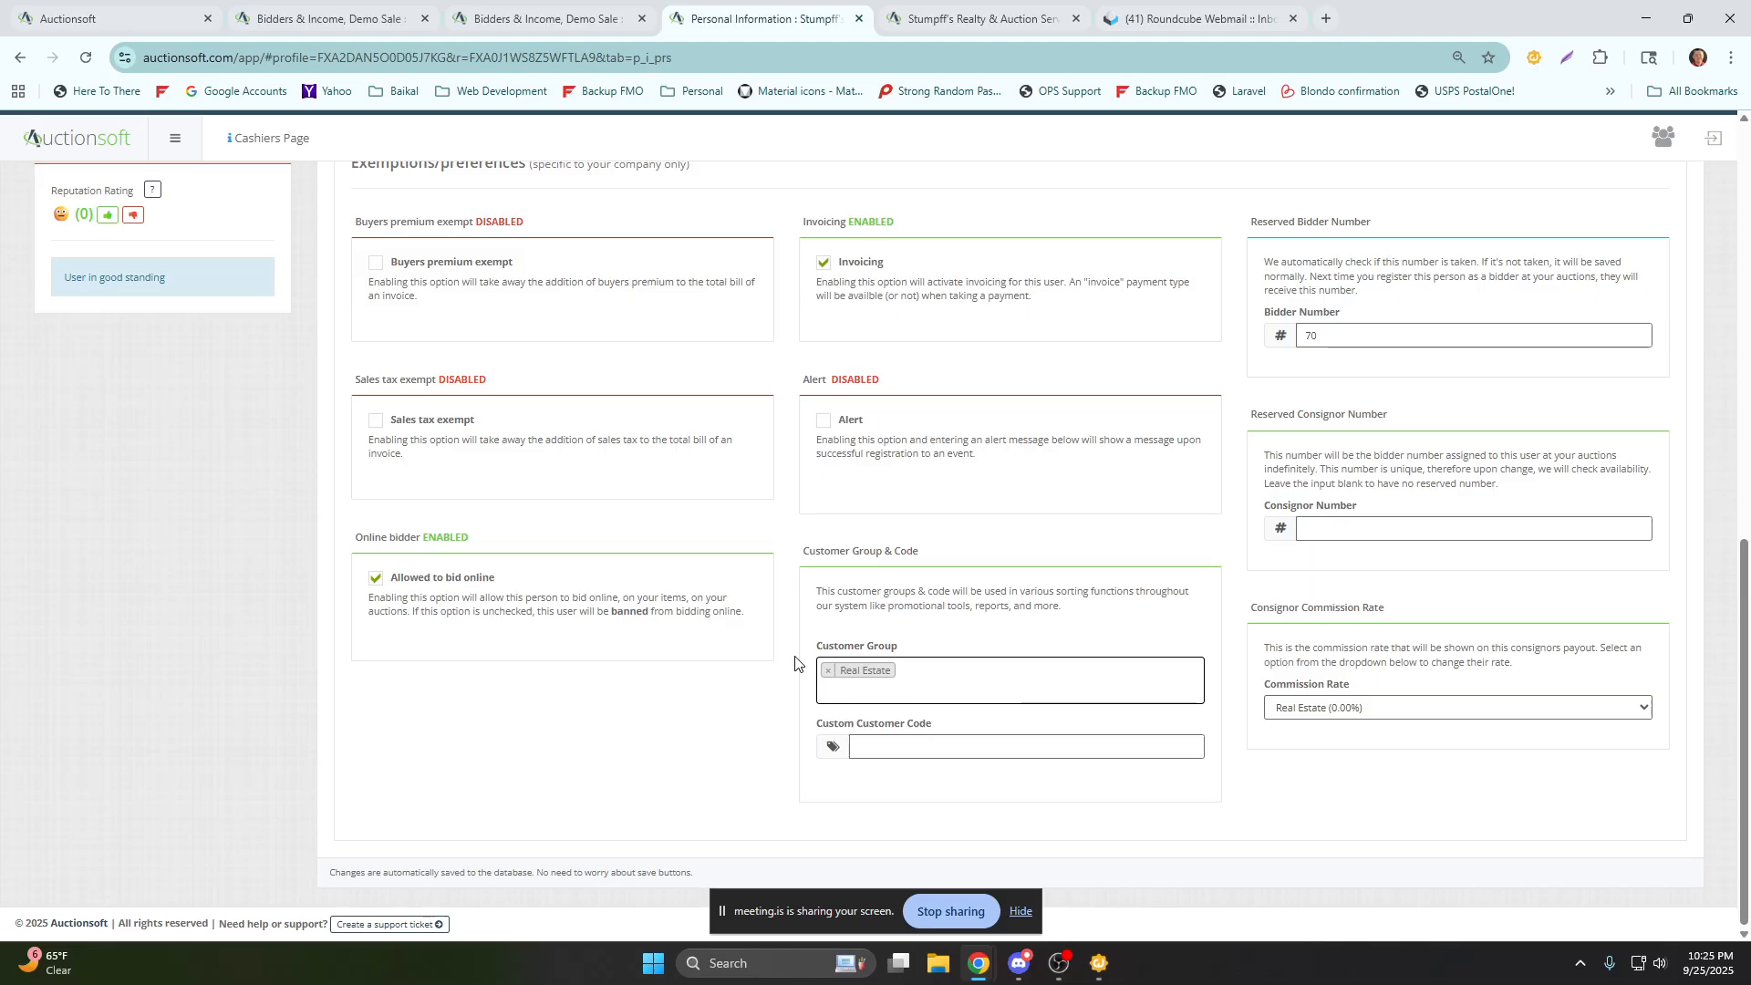
scroll(794, 663, "up", 1)
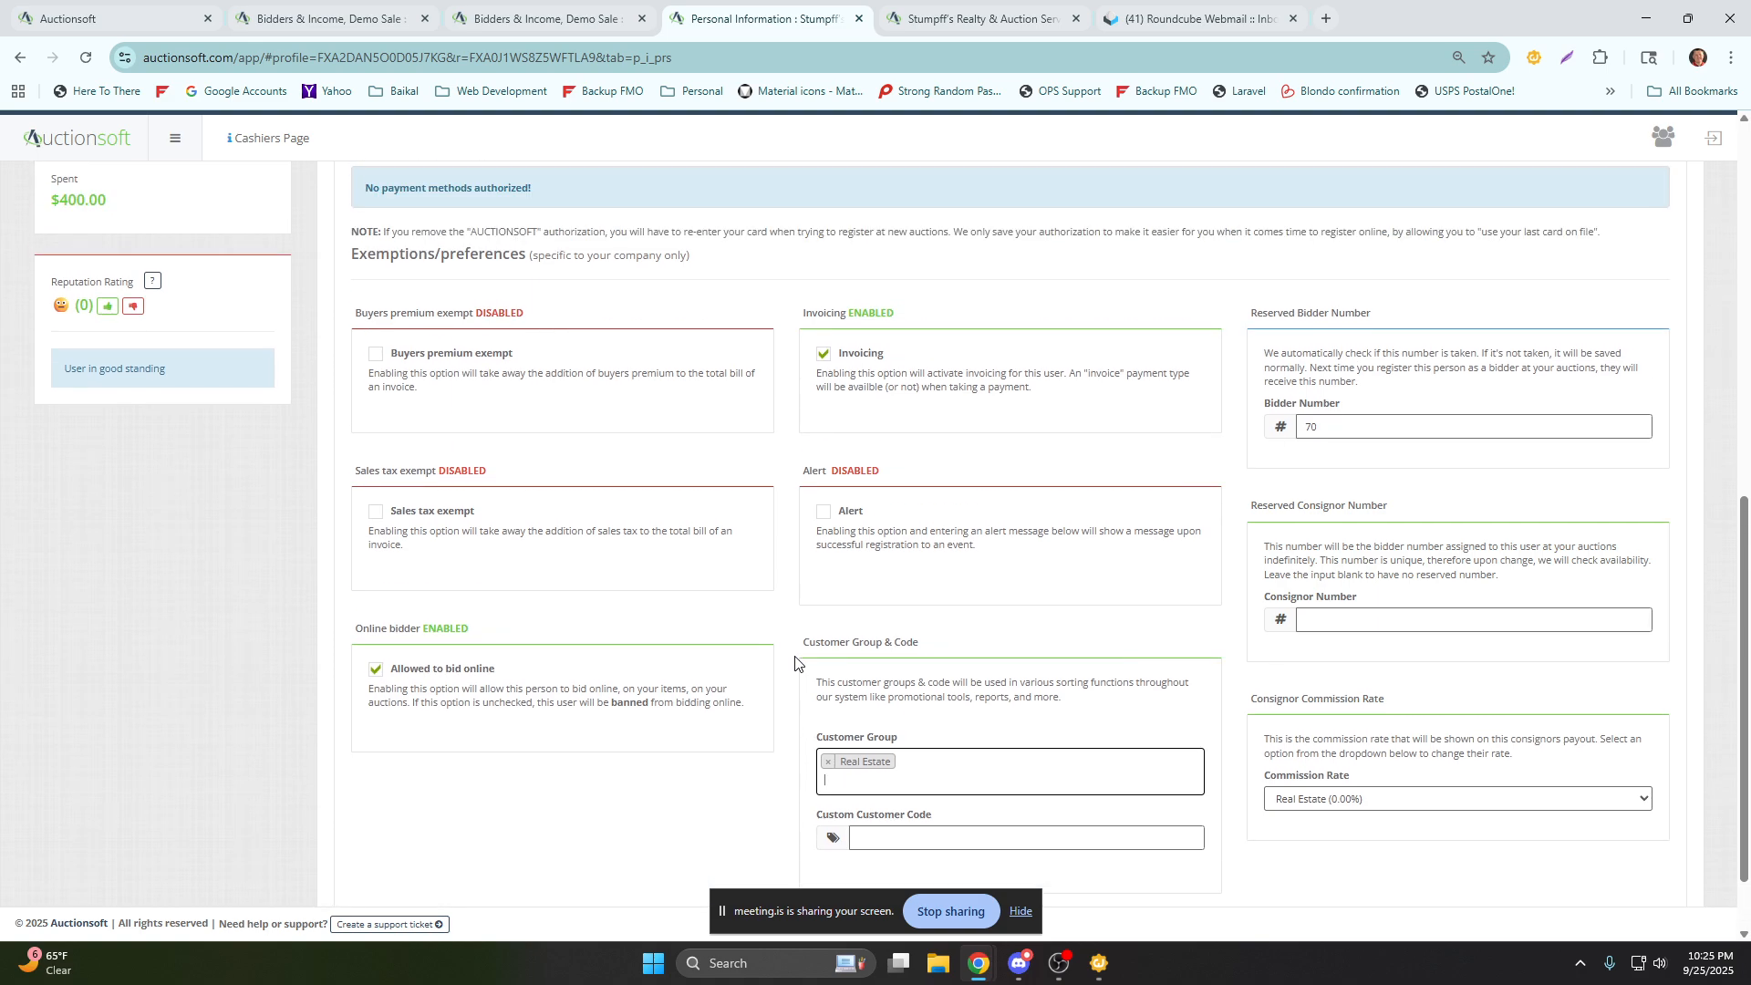
scroll(796, 662, "up", 1)
scroll(785, 689, "down", 2)
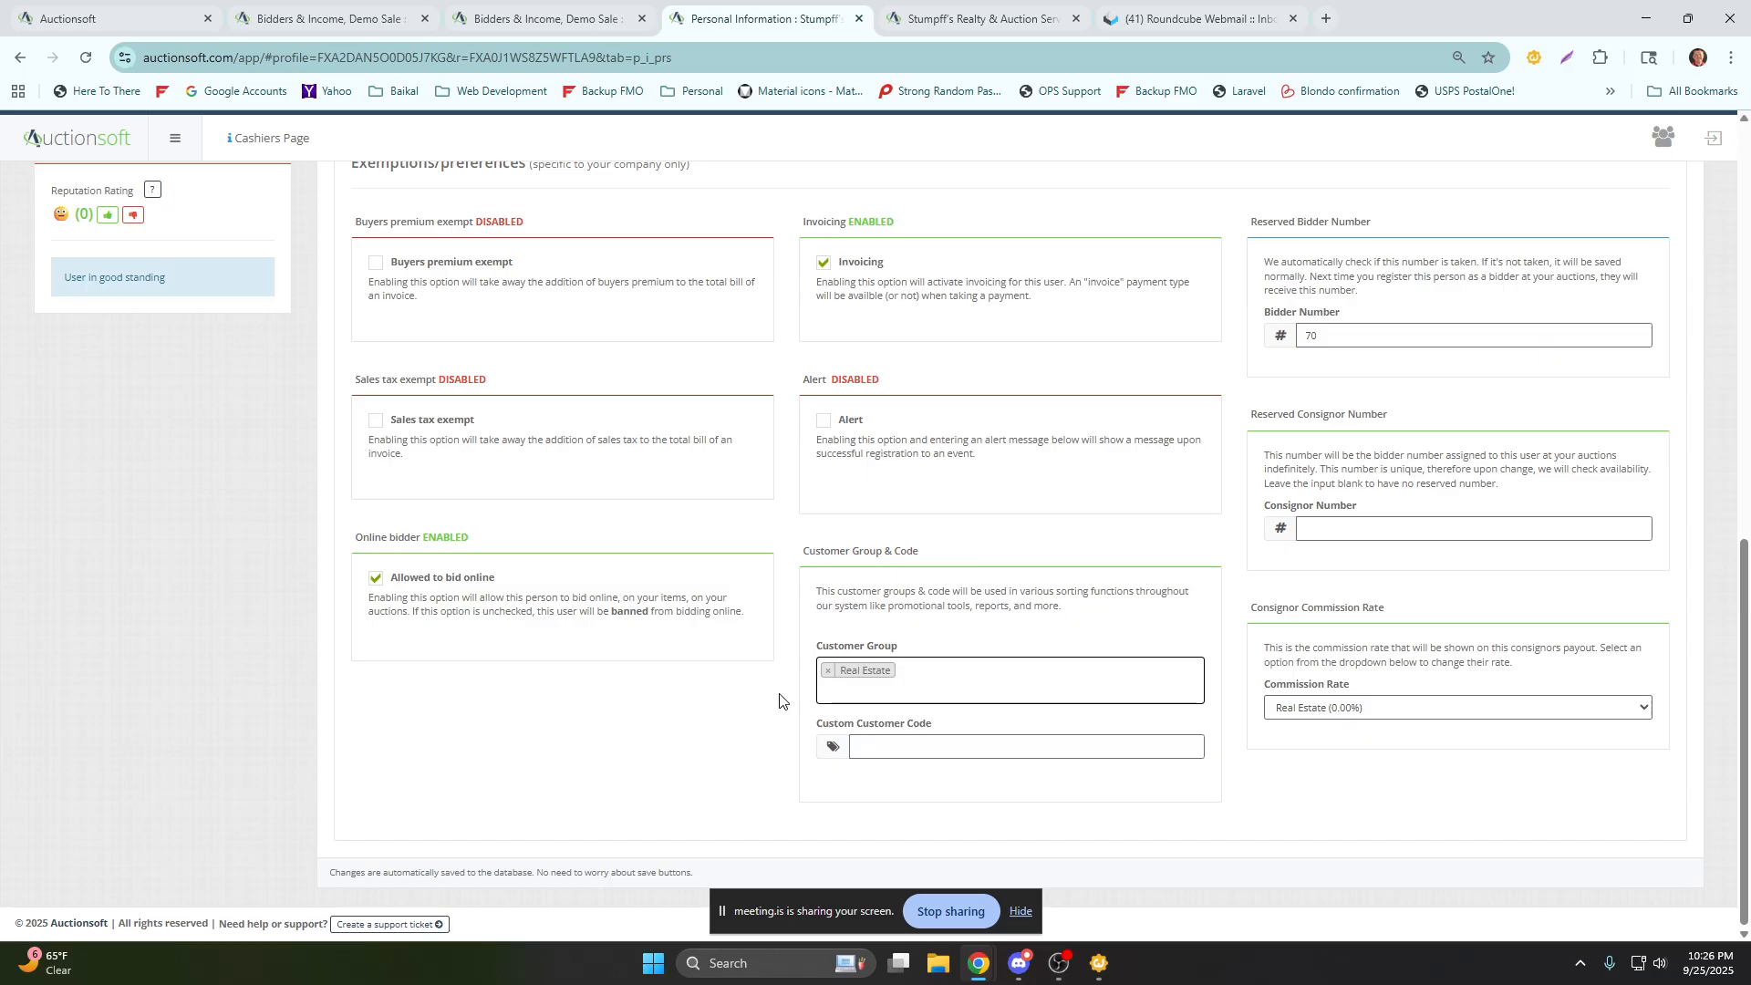
scroll(782, 699, "up", 3)
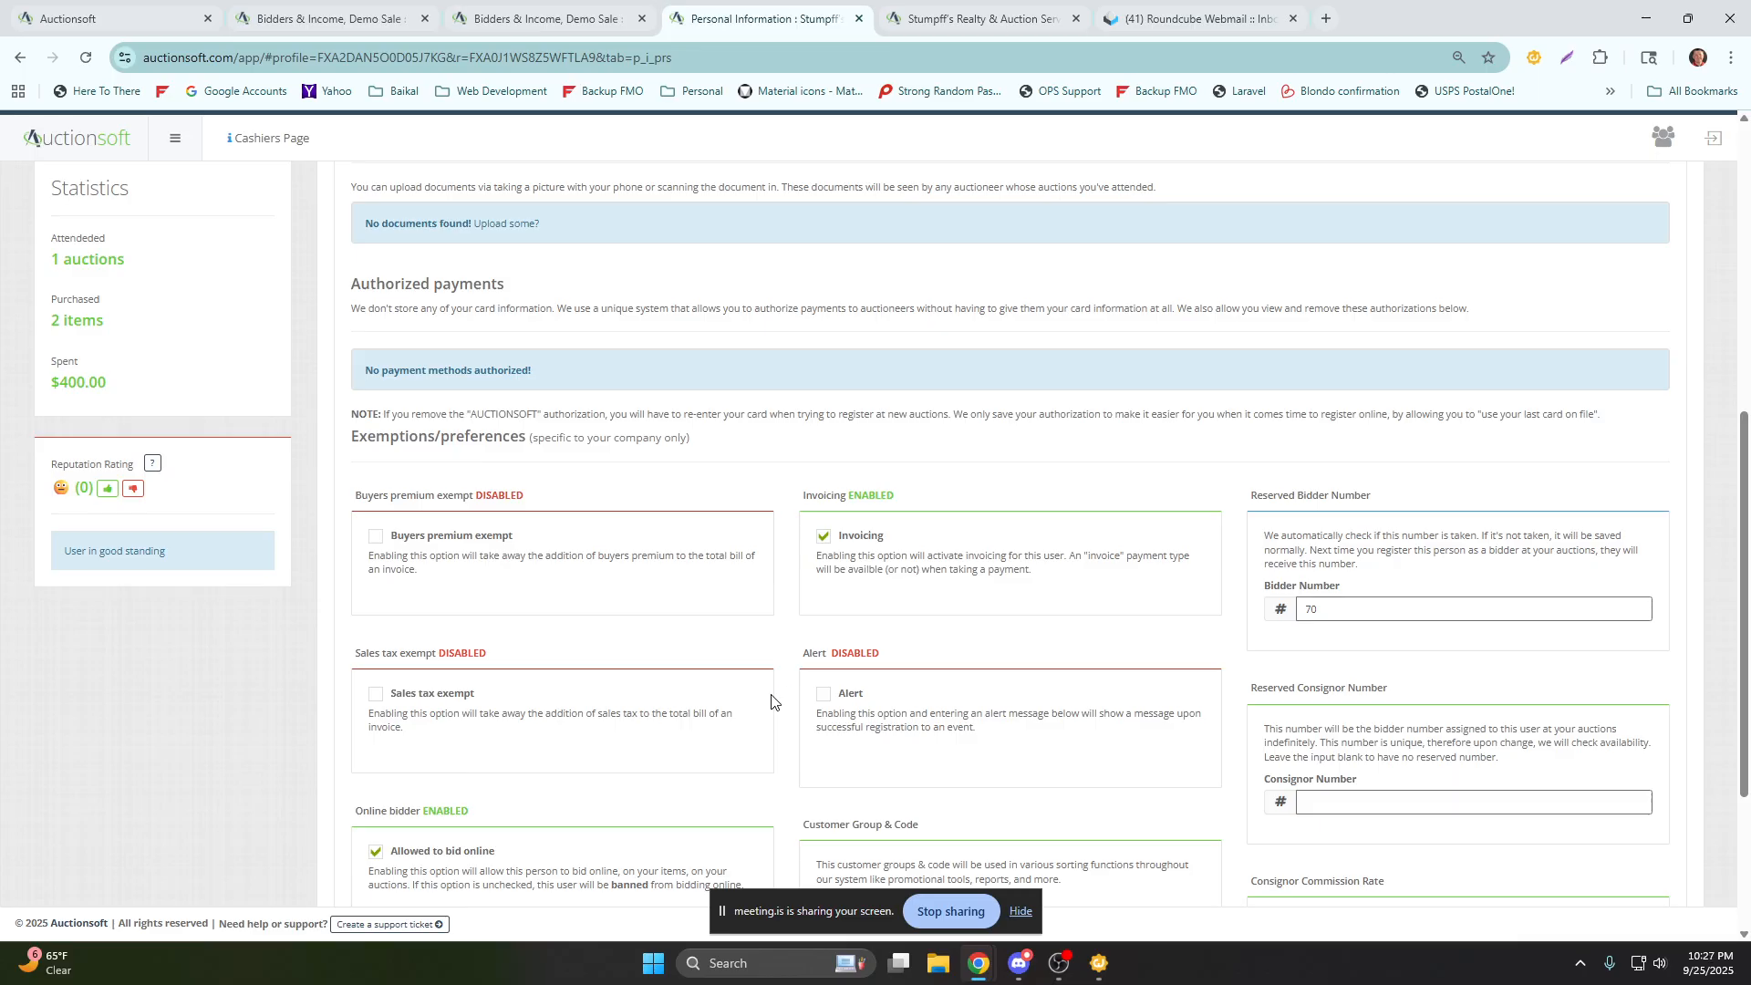
scroll(309, 588, "up", 3)
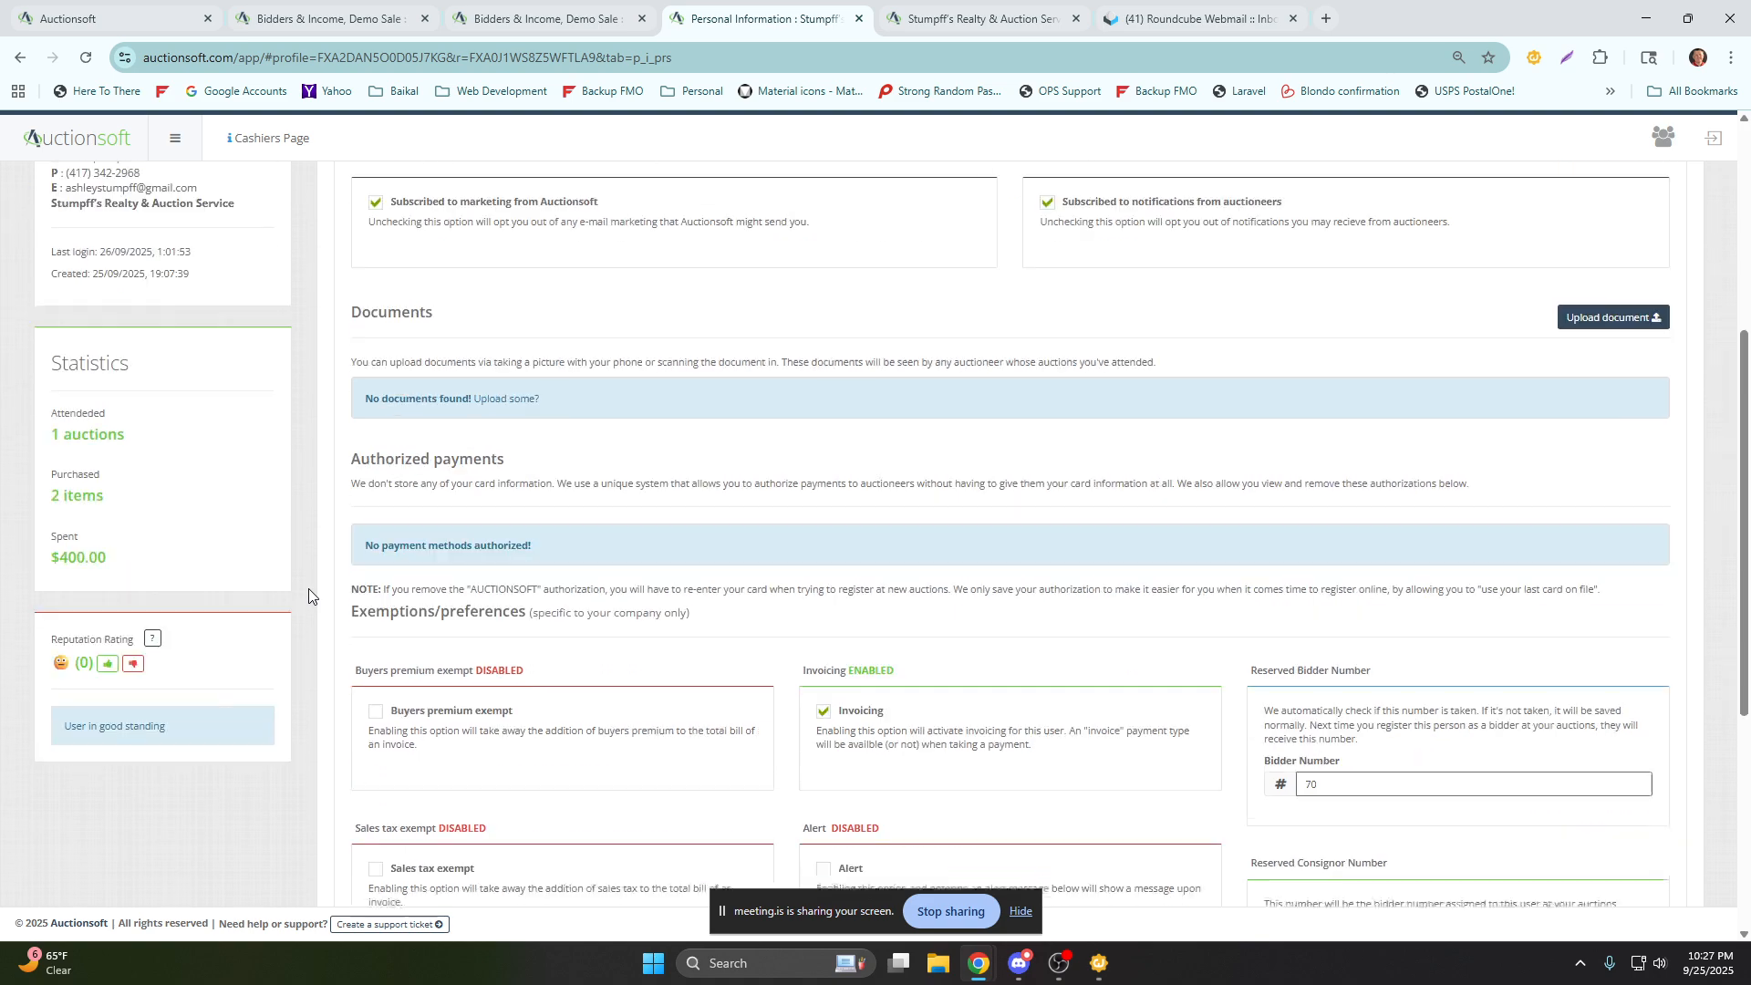
scroll(304, 580, "up", 4)
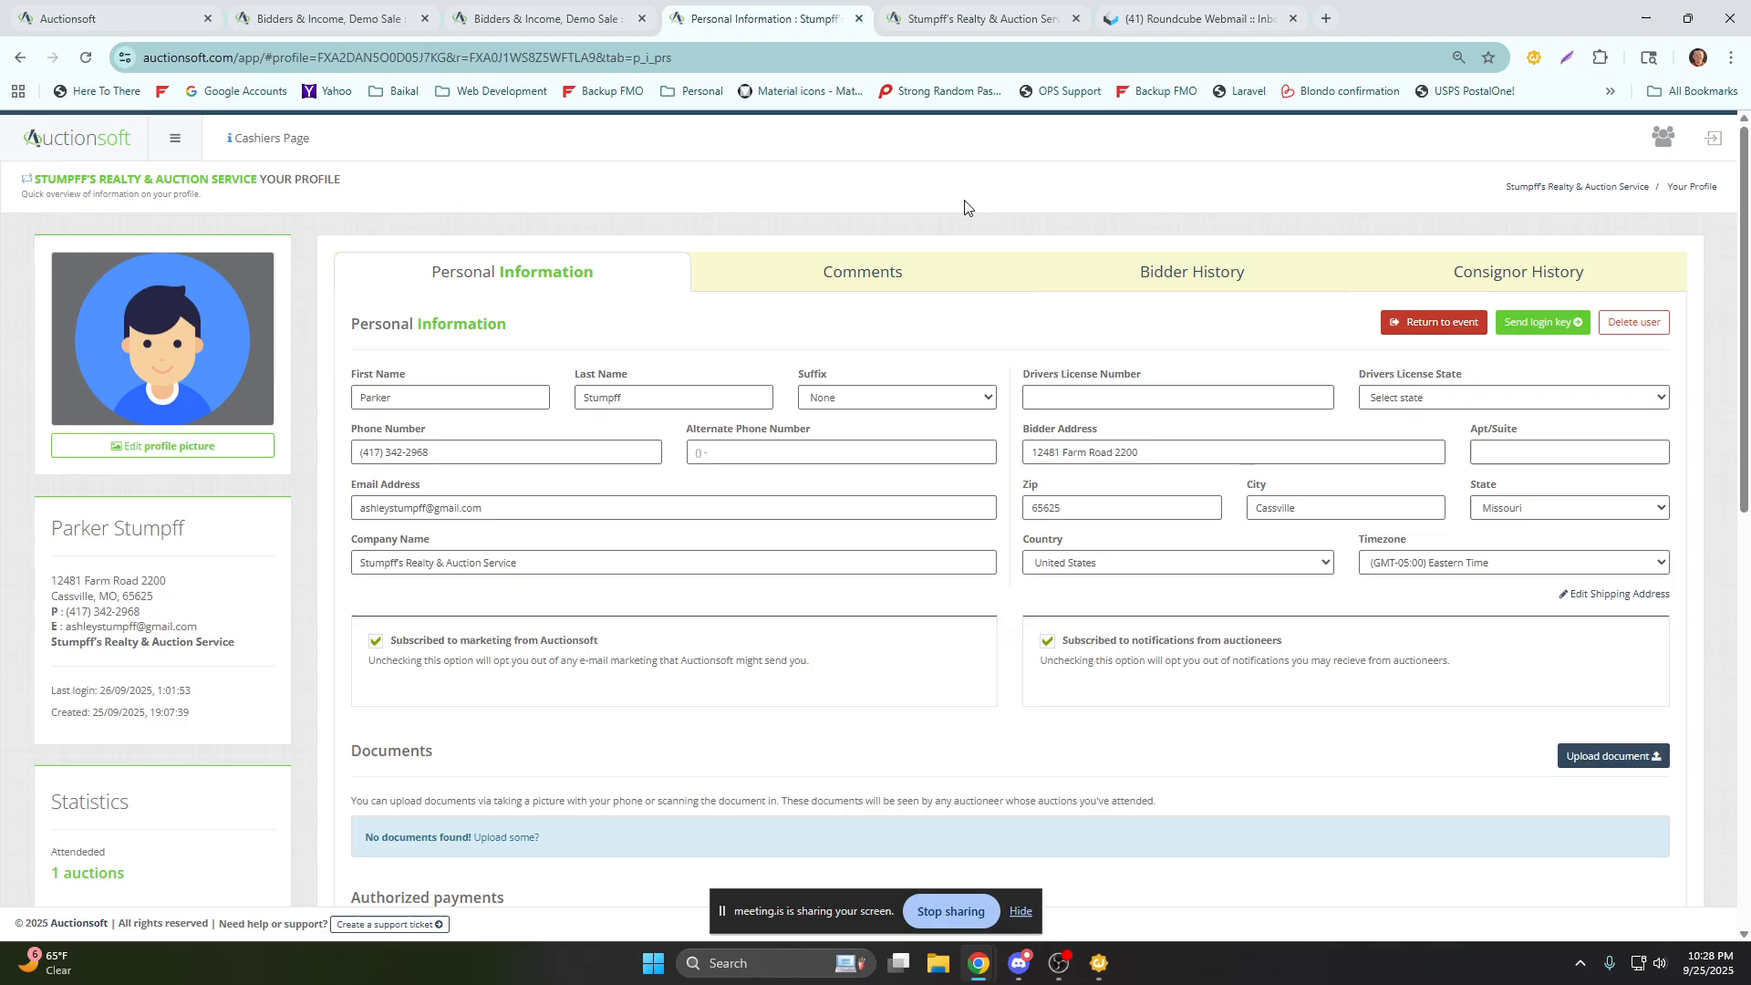
Return to the auction dashboard, highlight the Demo Sale title and open the auction's settings.
left_click(1419, 324)
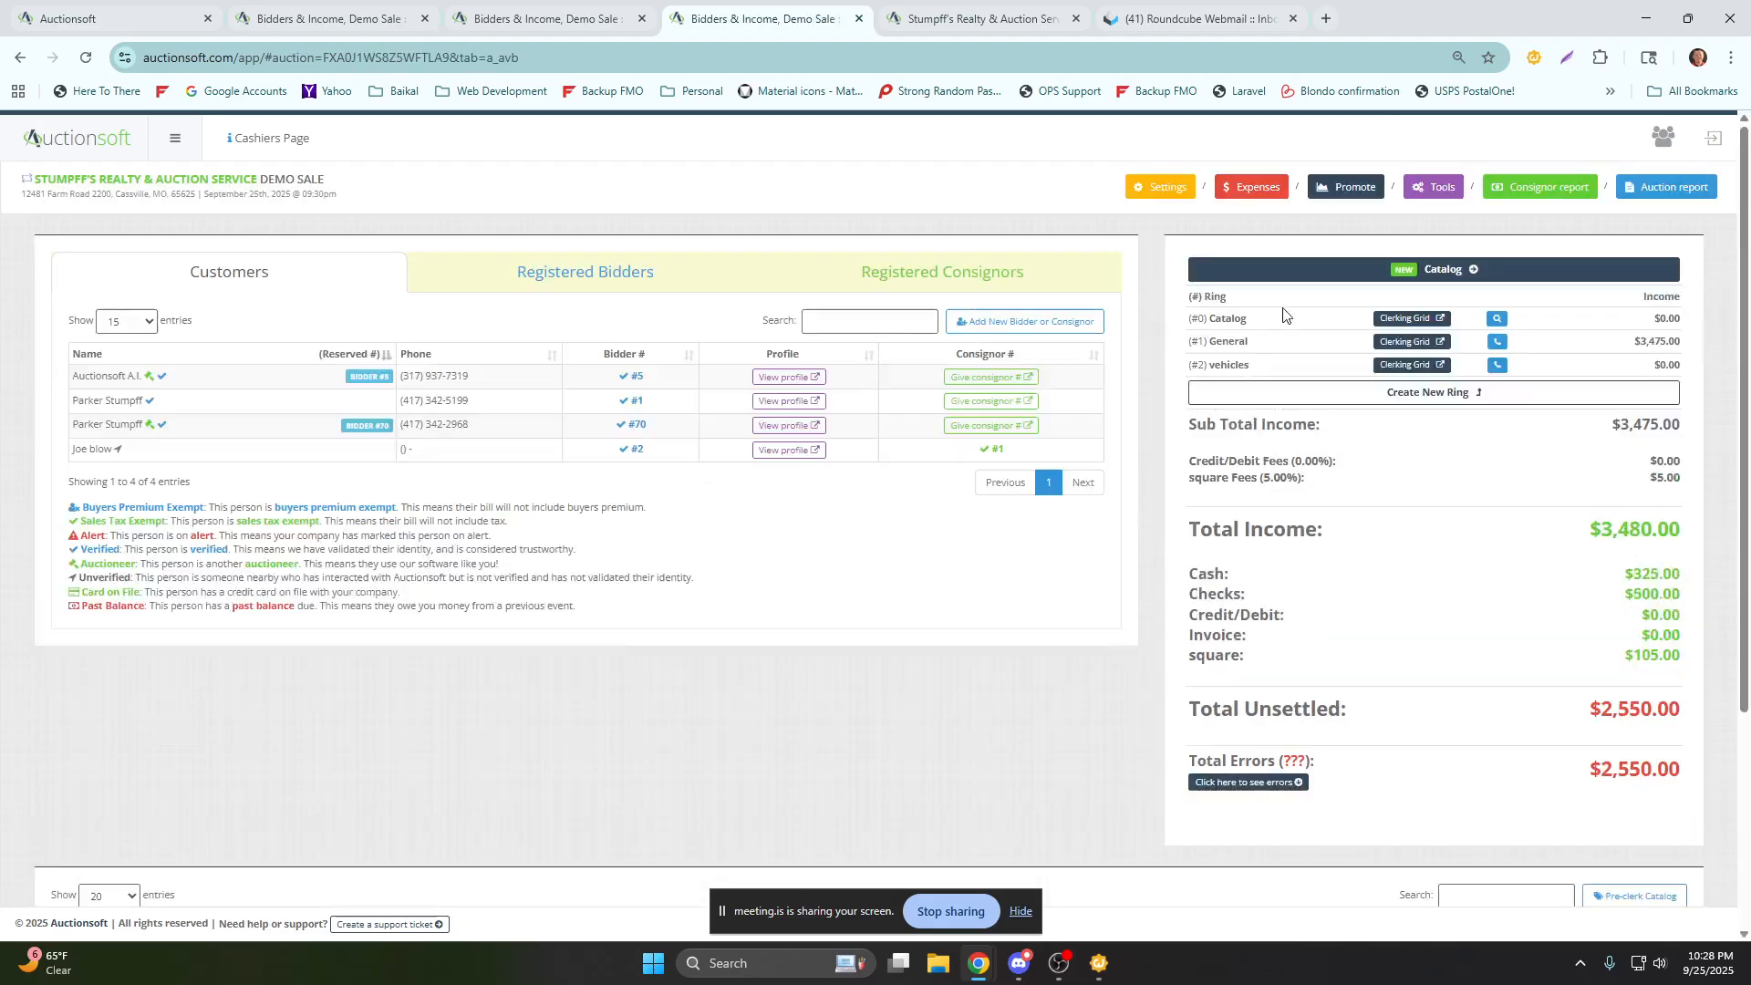
left_click_drag(325, 180, 262, 180)
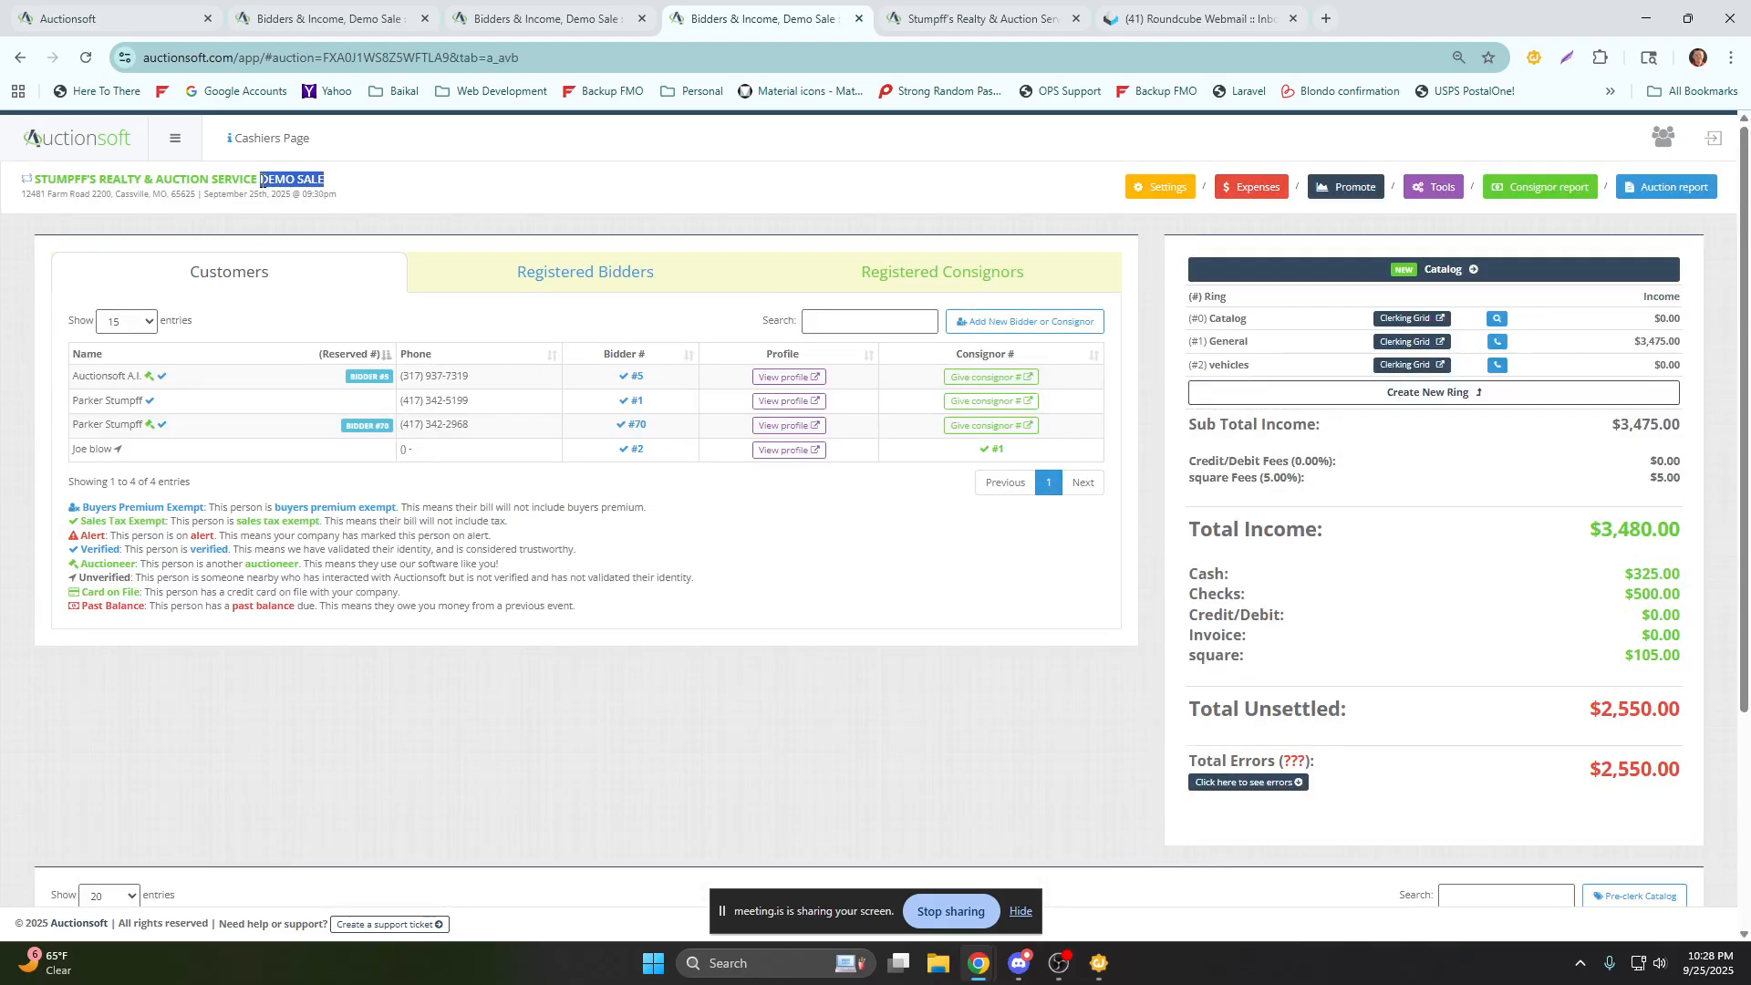
left_click(1147, 202)
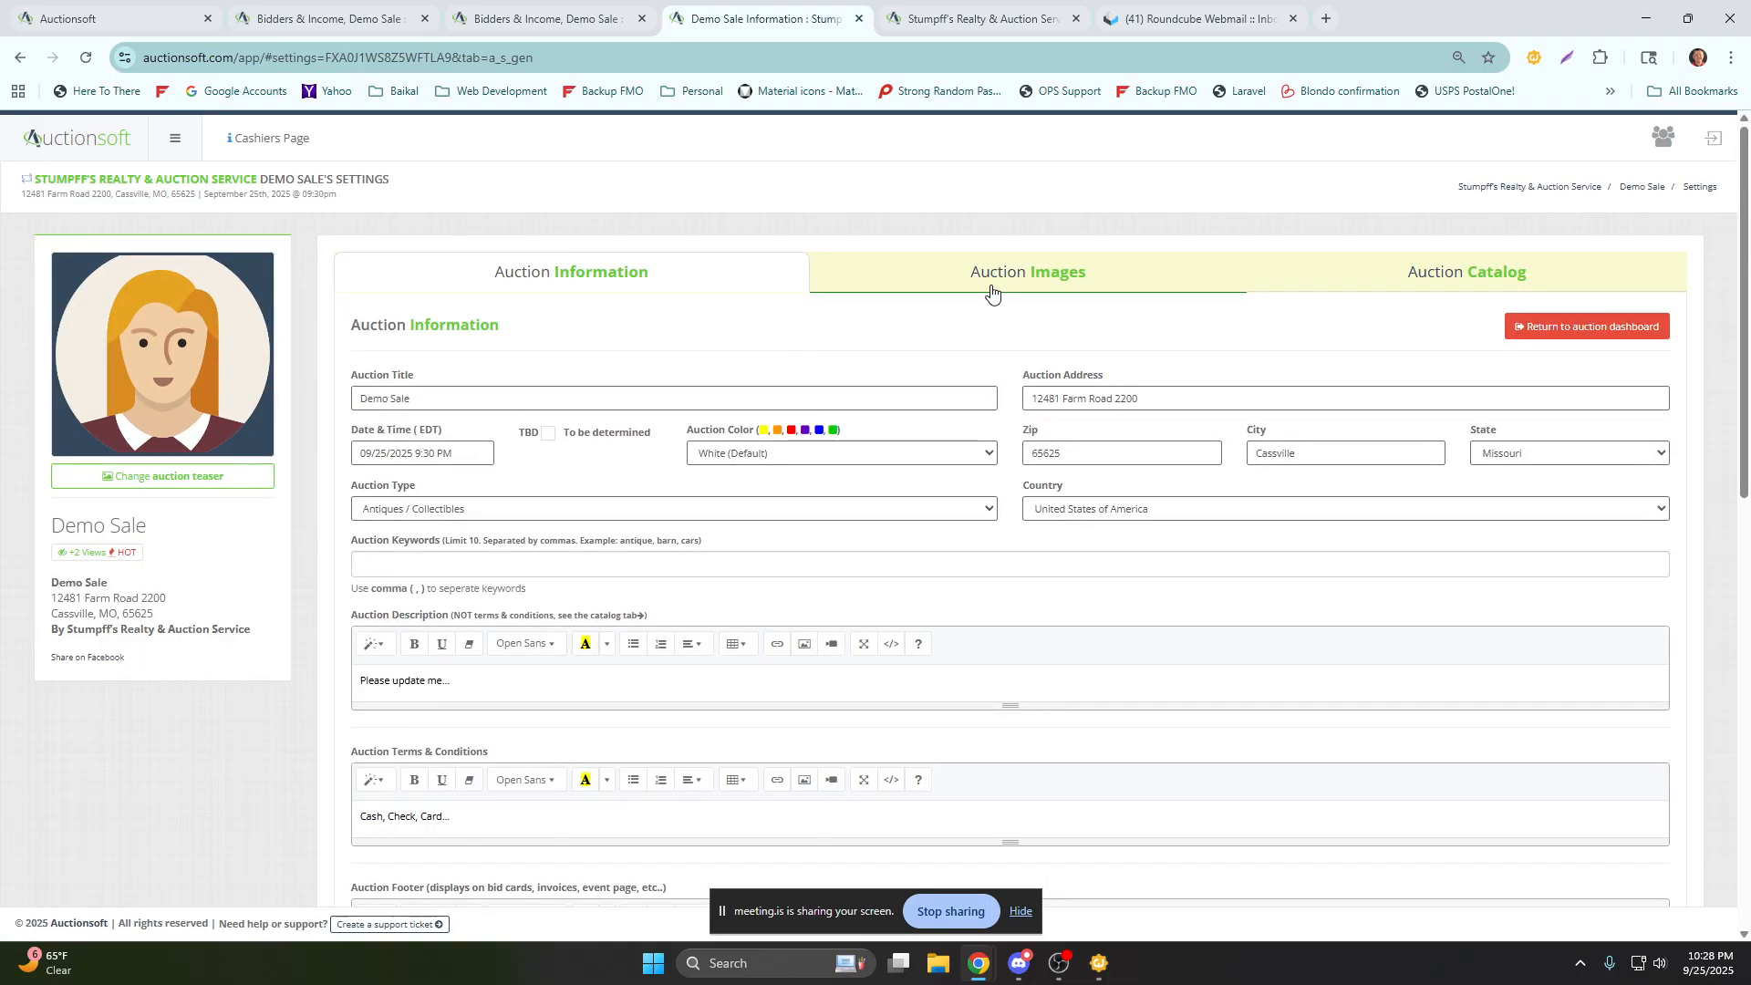
Set the auction's date and time to 09/29/2025 10:00 AM and its type to Real Estate.
left_click(430, 454)
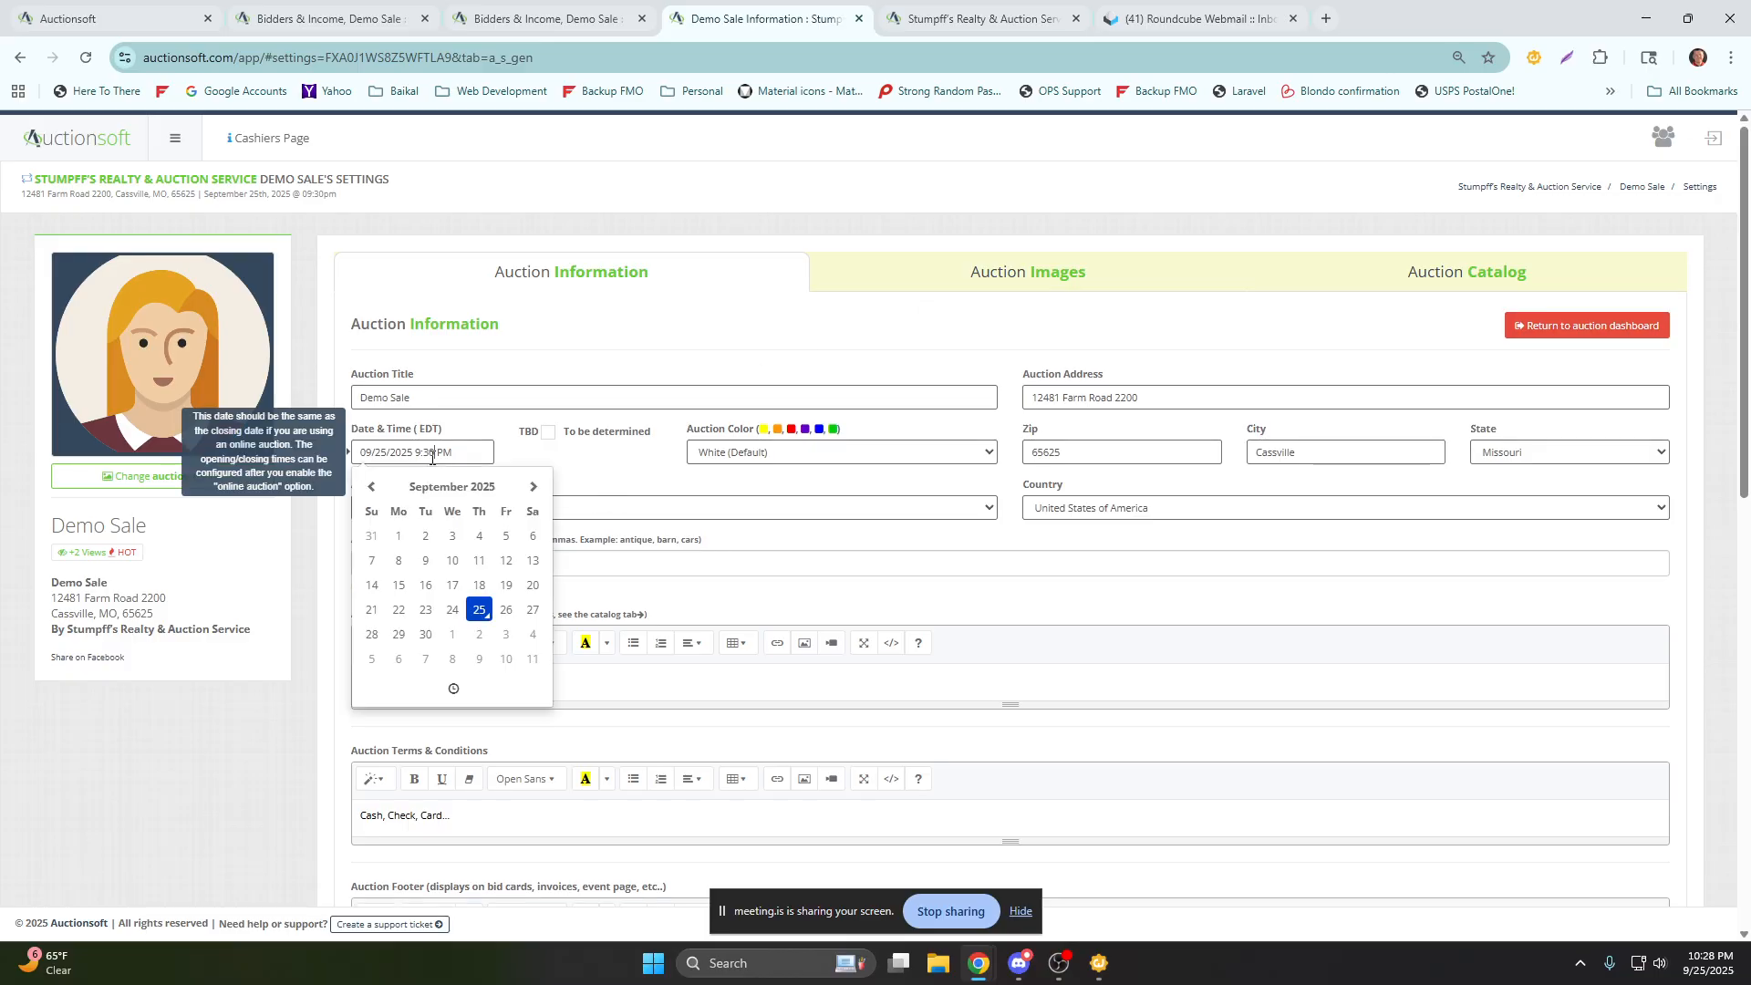
left_click(398, 634)
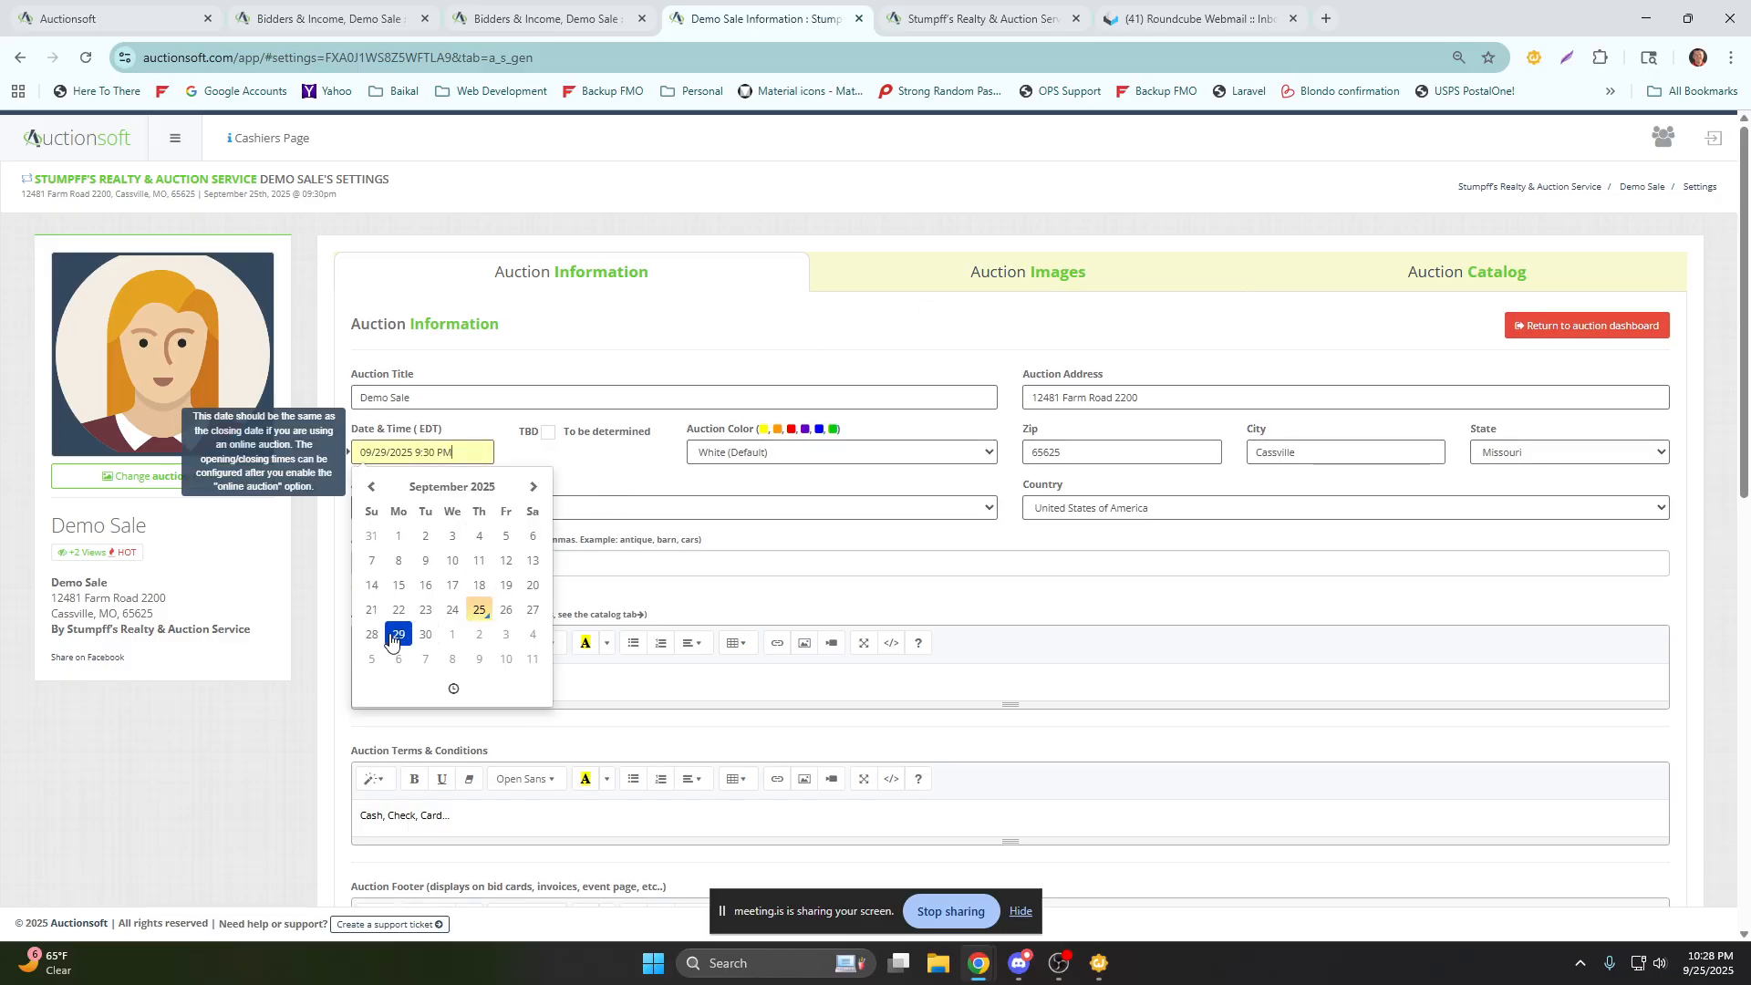
left_click(454, 688)
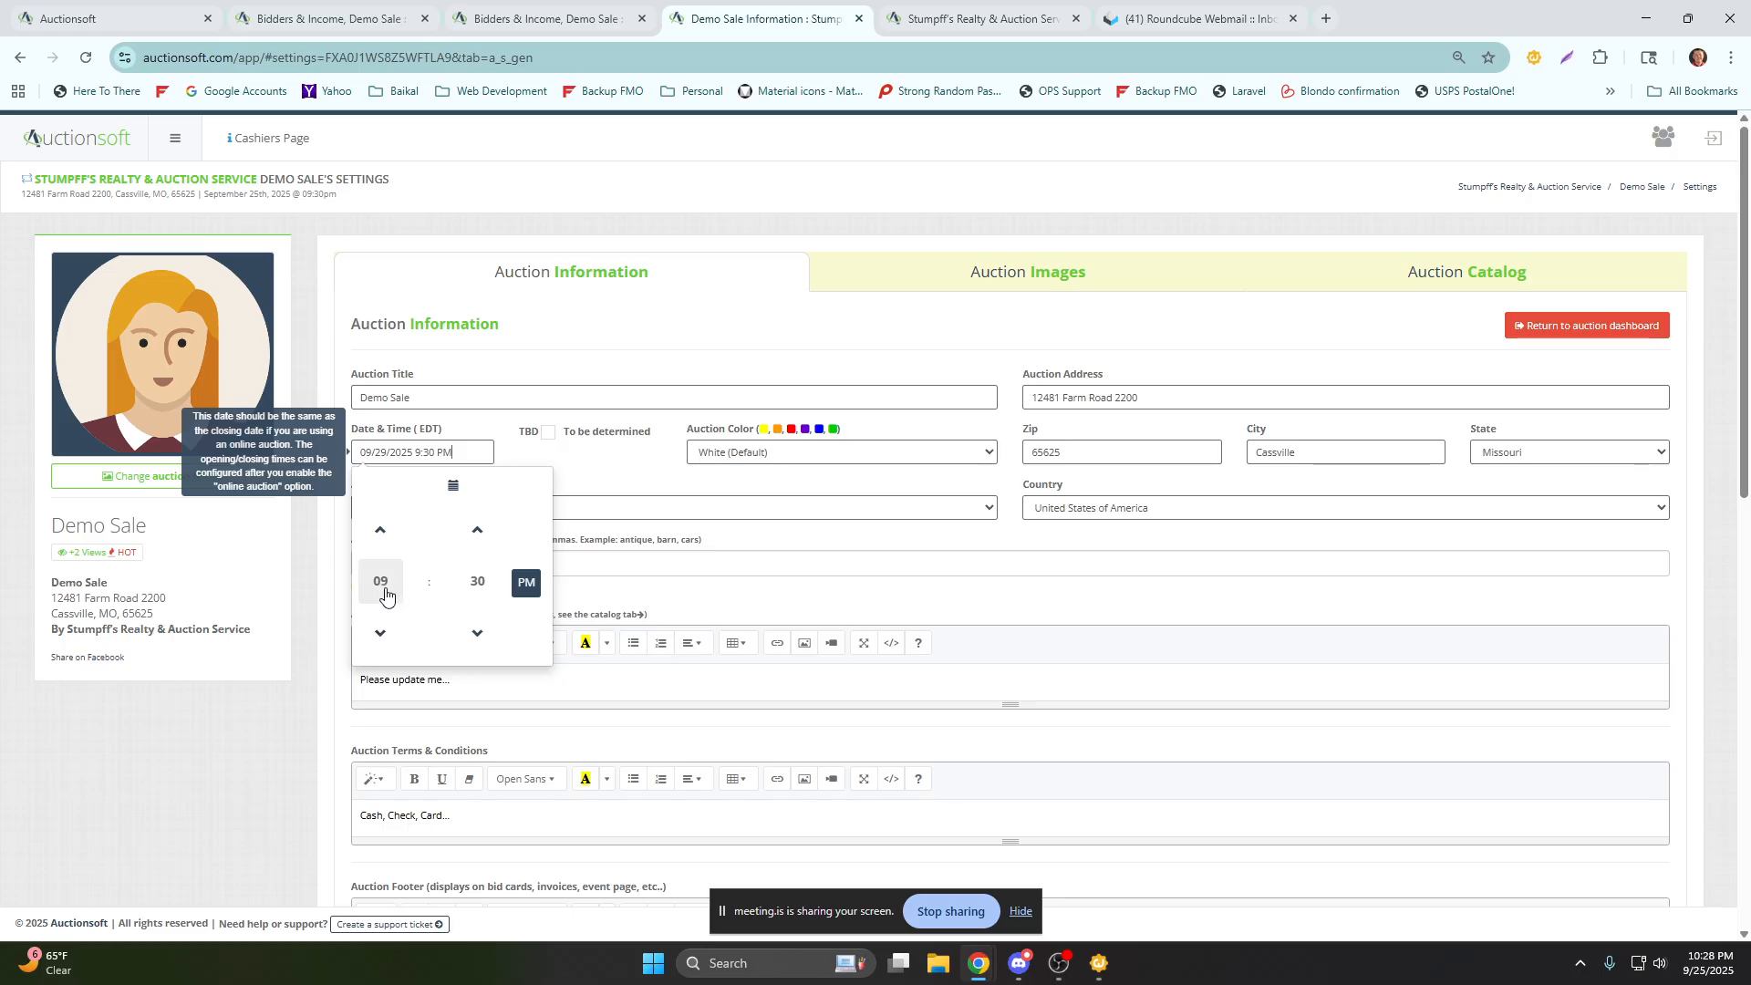
left_click(385, 594)
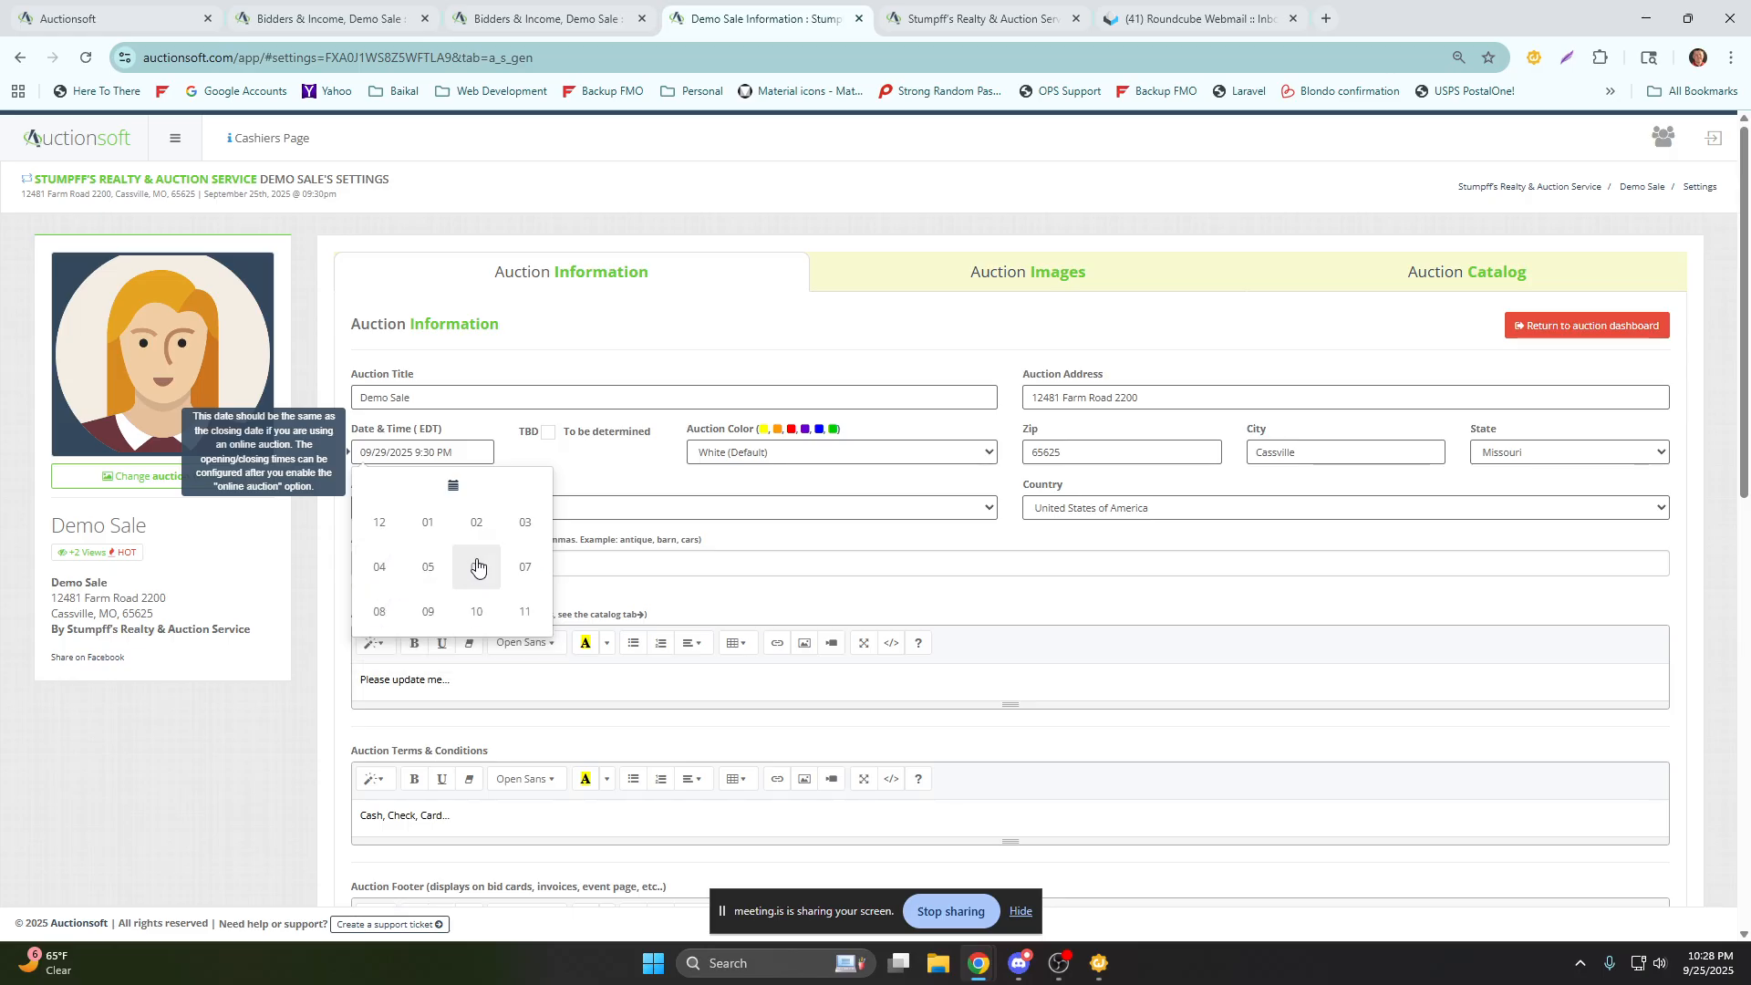
left_click(475, 612)
left_click(478, 584)
left_click(380, 522)
left_click(525, 580)
left_click(618, 588)
left_click(449, 511)
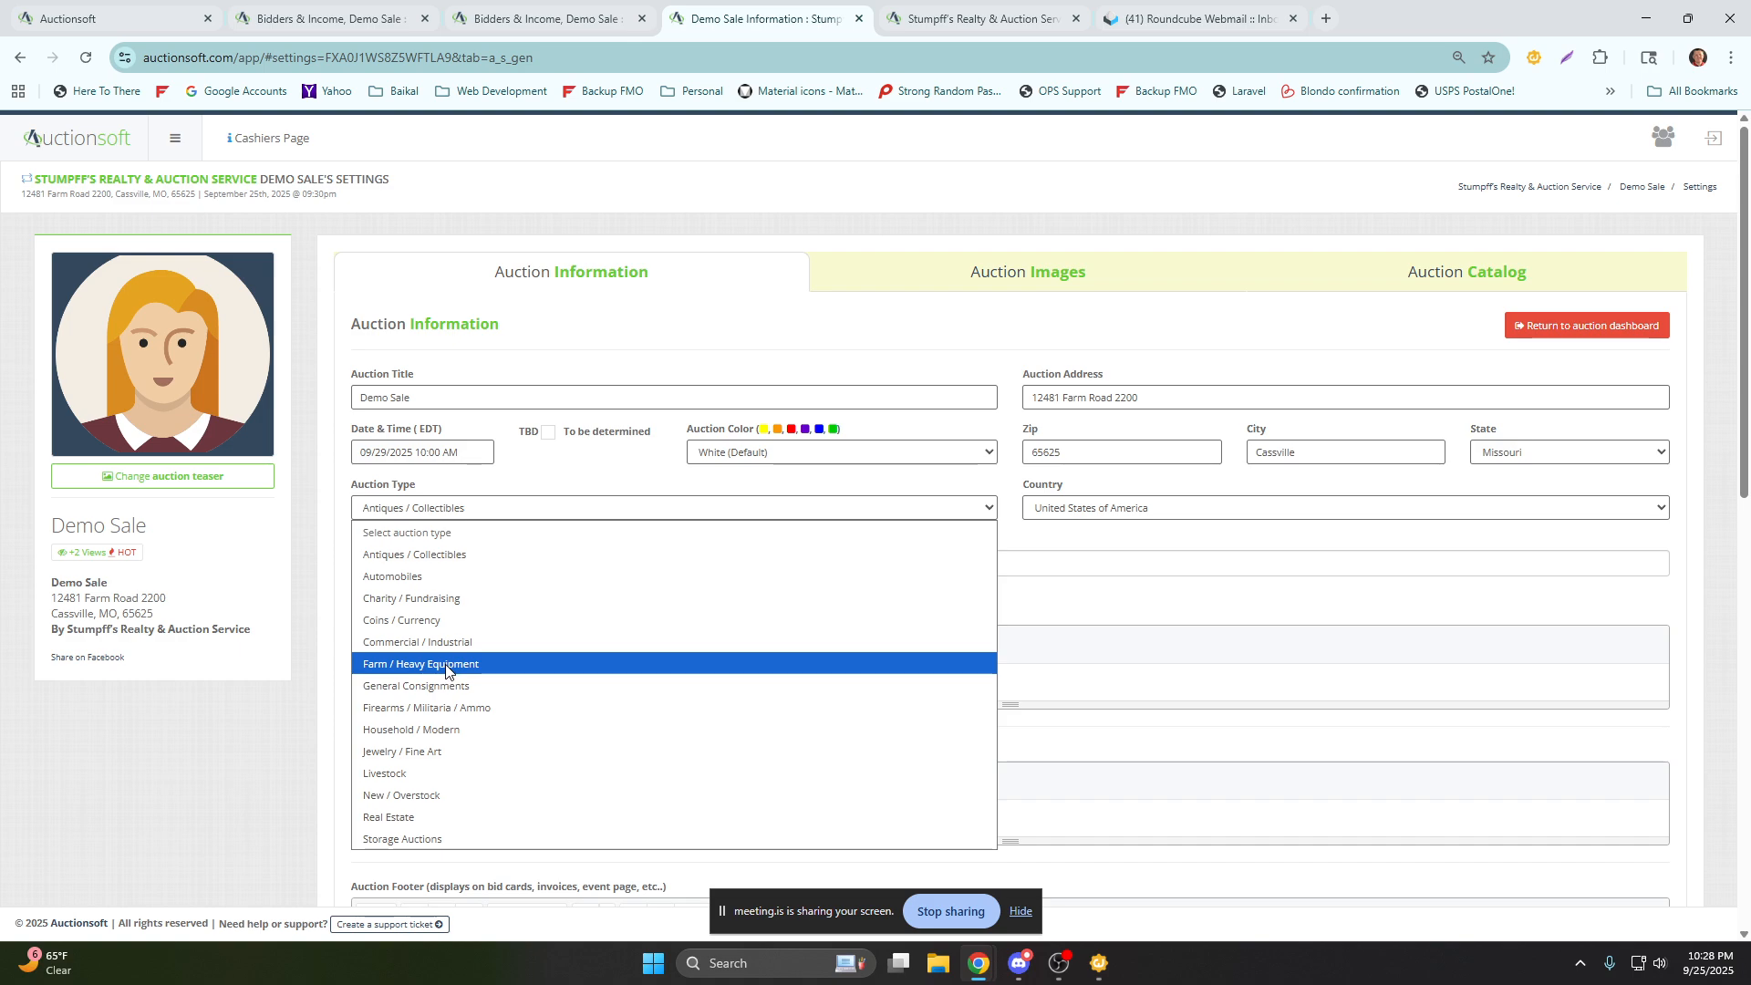
left_click(429, 817)
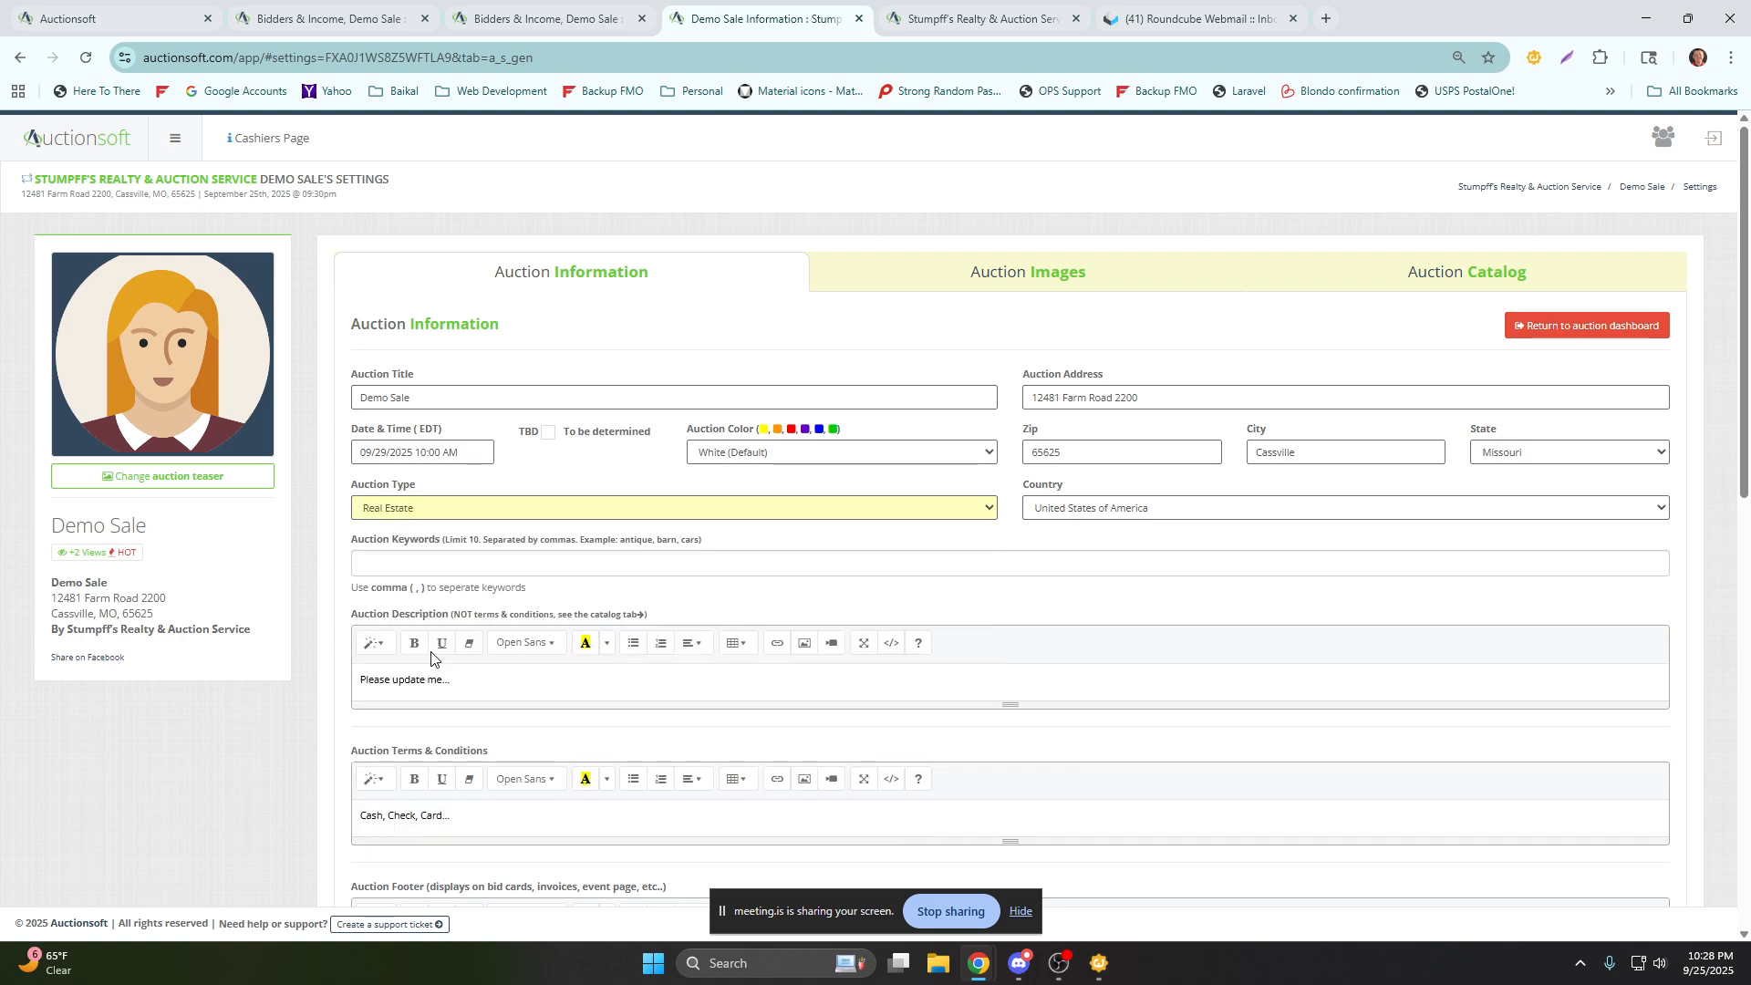
Highlight the auction description text and place the cursor at the end of the terms and conditions.
left_click_drag(463, 680, 333, 680)
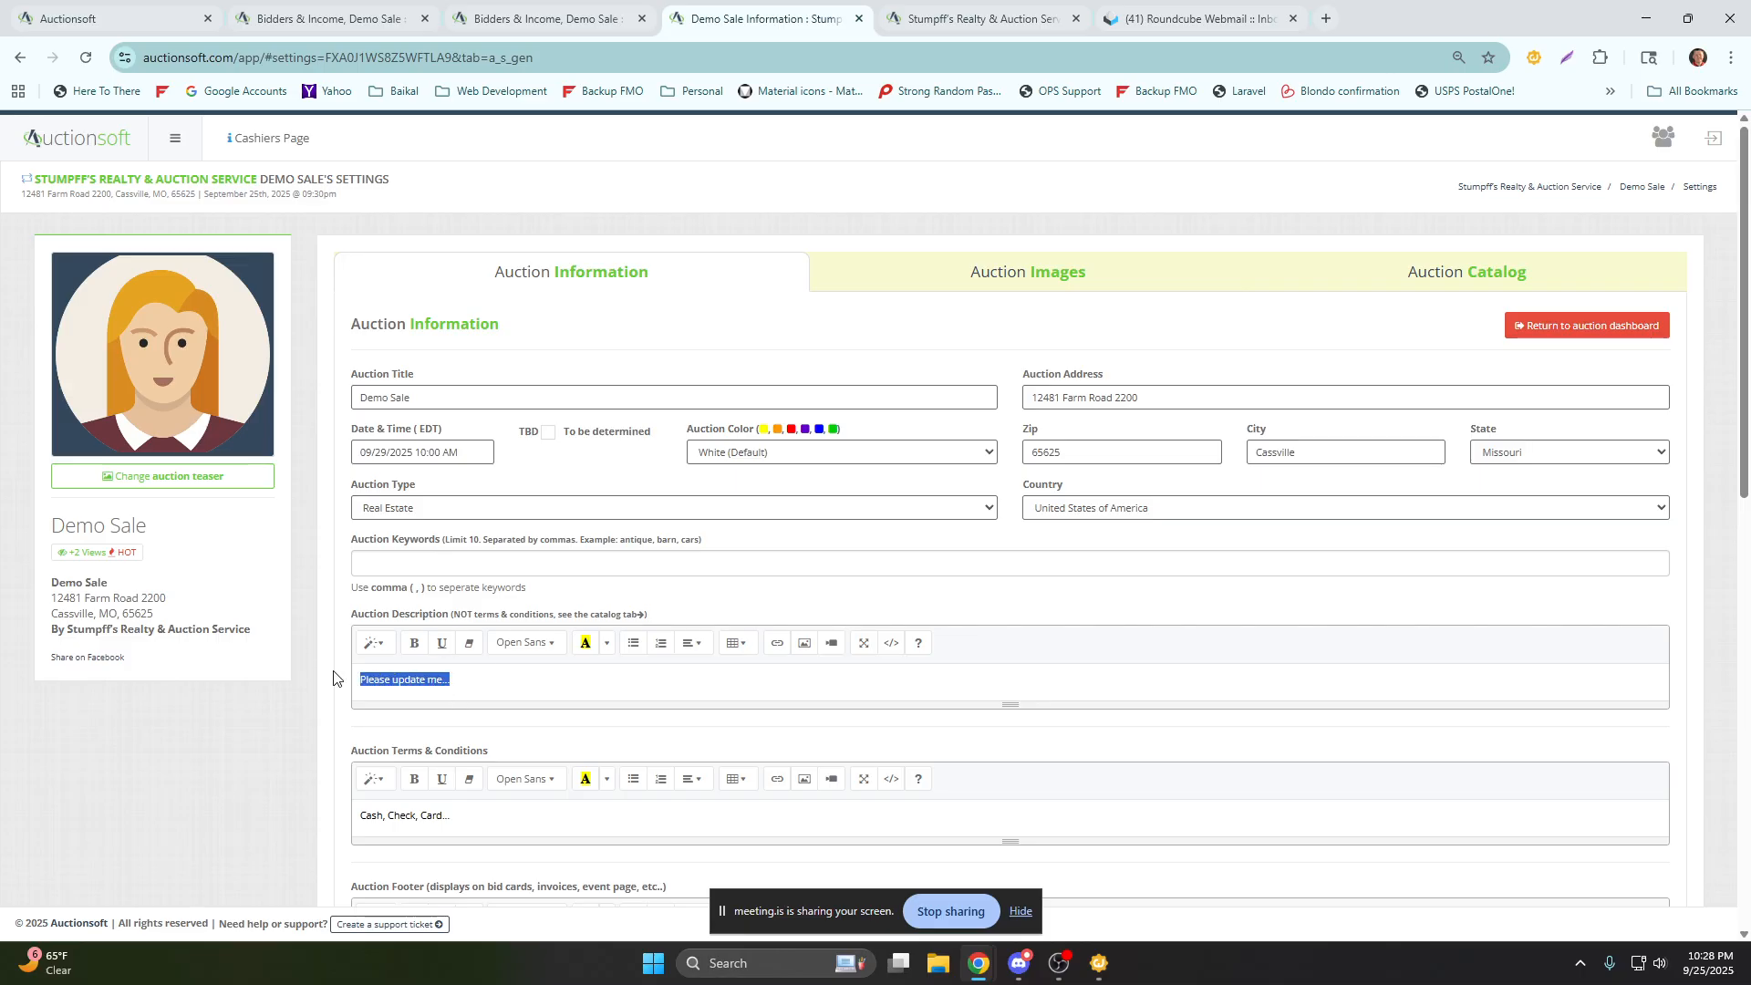
scroll(450, 705, "down", 2)
left_click(453, 635)
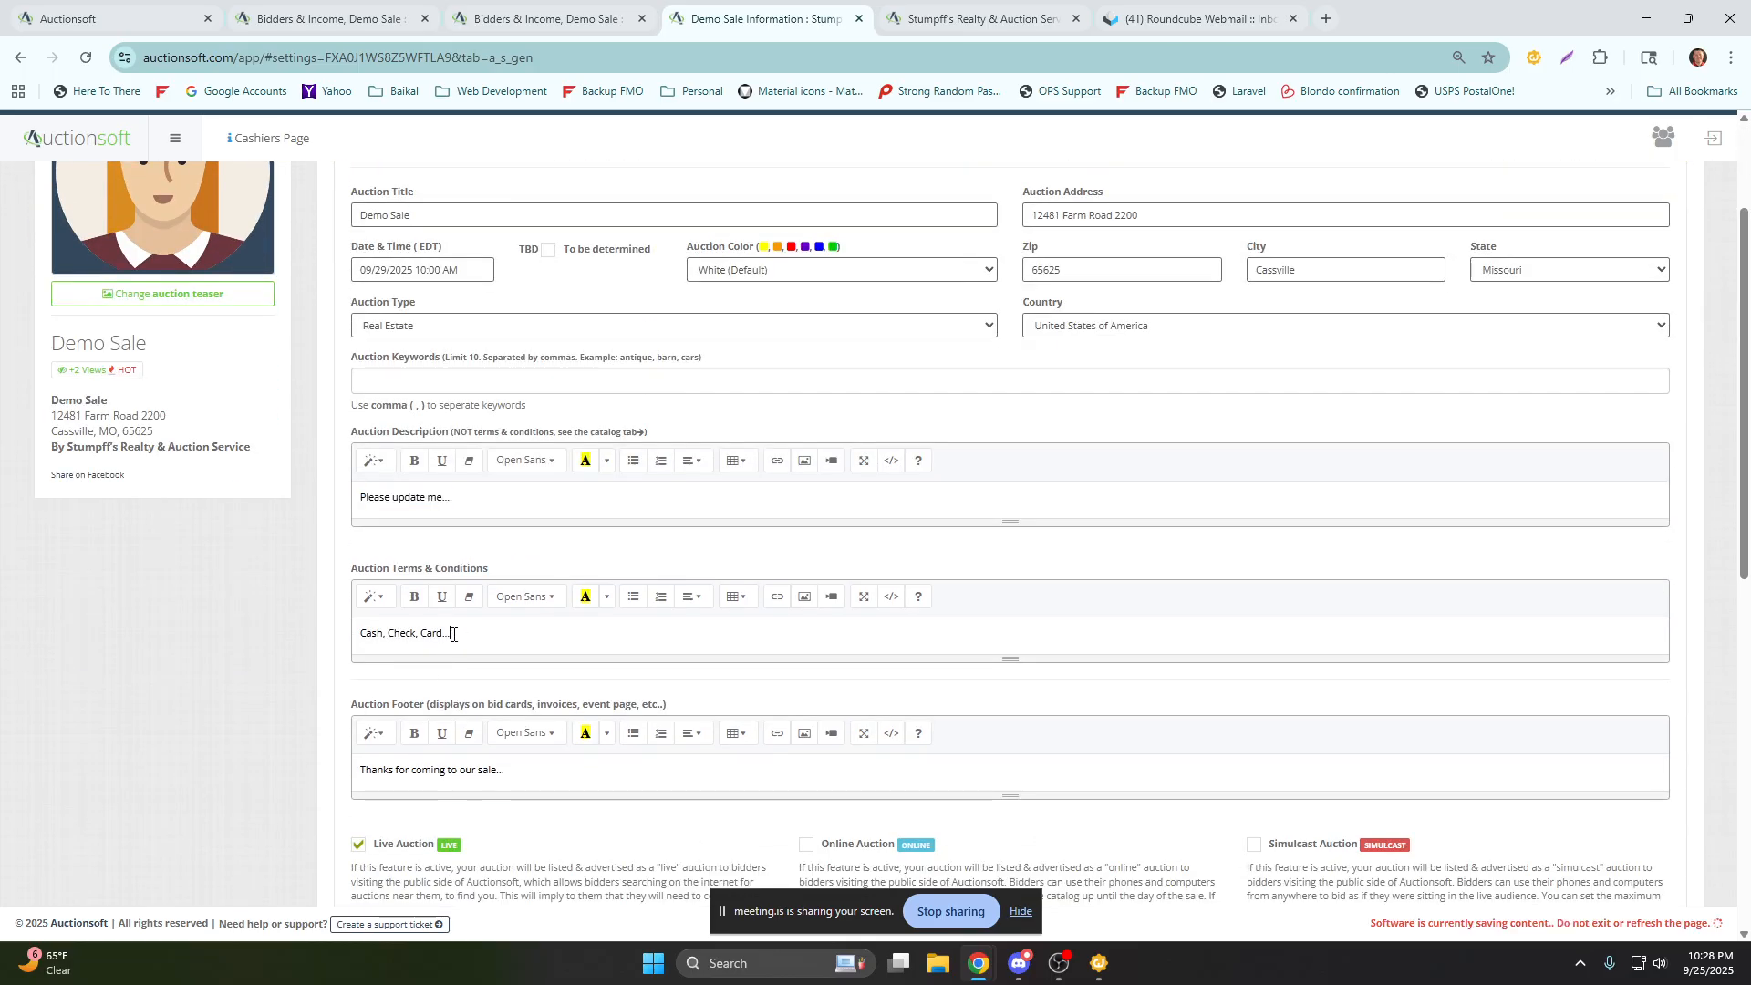
Add "with 5% surcharge" to the end of the auction's terms and conditions.
type("with 5% surcharge")
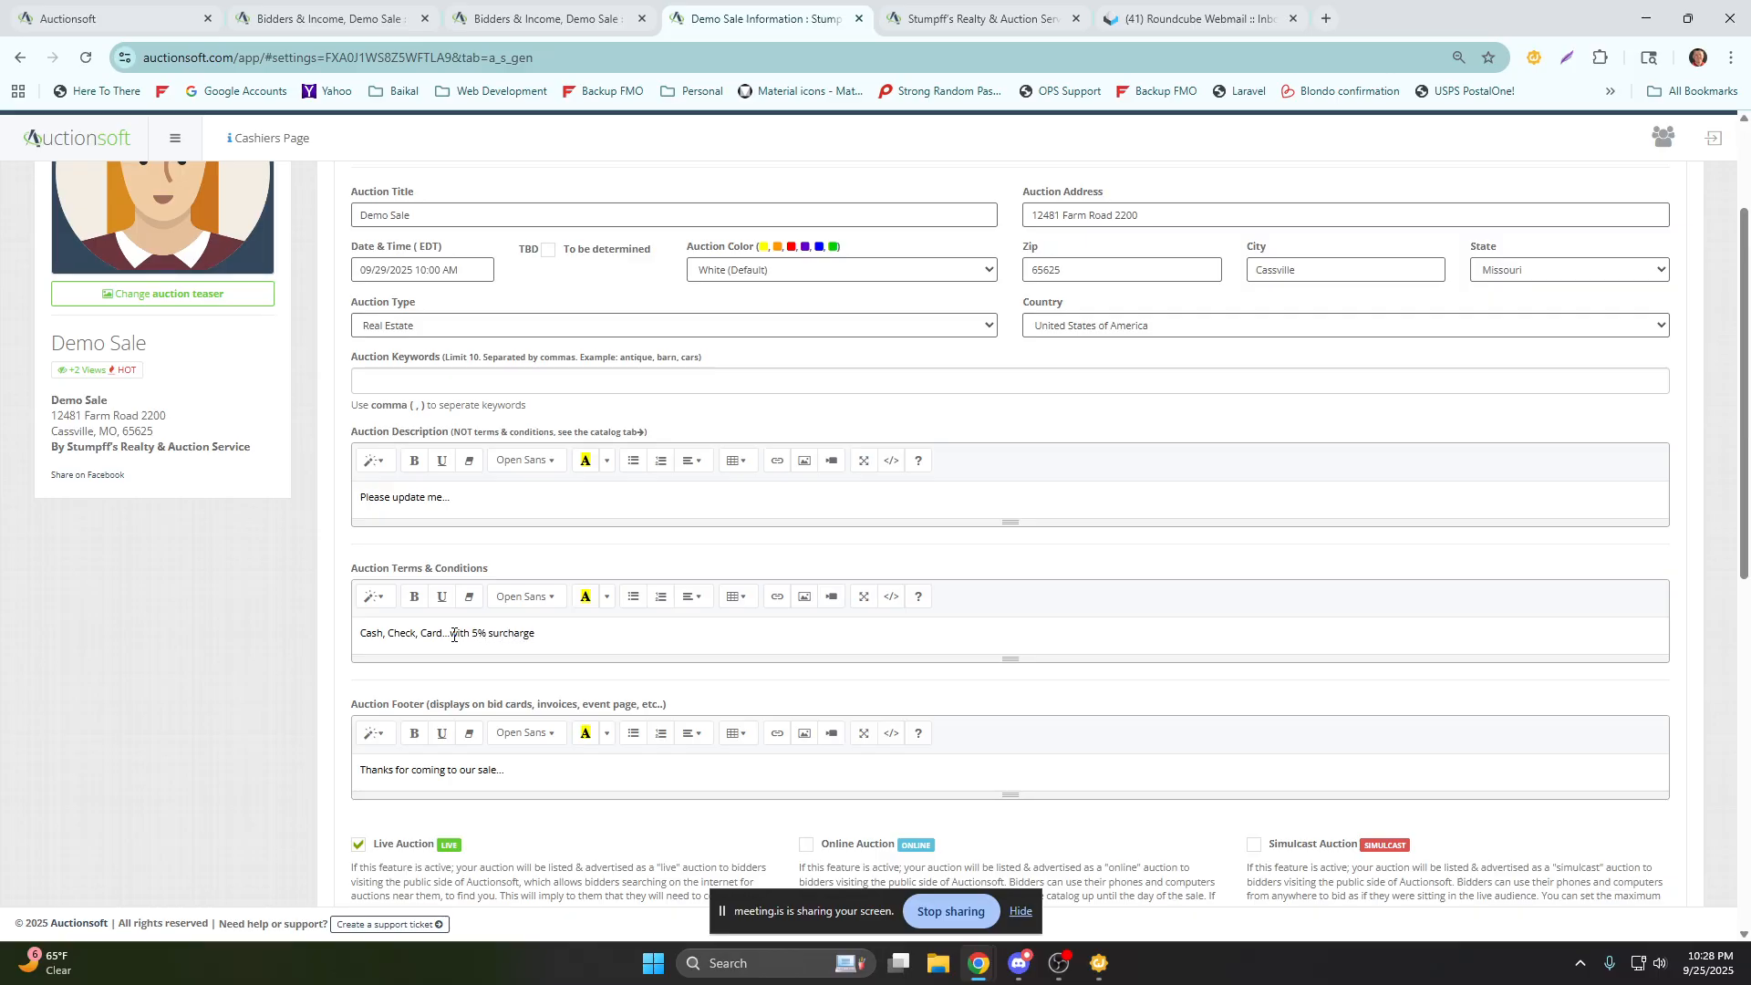
Turn off Pre-Auction Financing for the Demo Sale and look over the fee and self-checkout options.
scroll(453, 635, "down", 2)
scroll(463, 686, "down", 1)
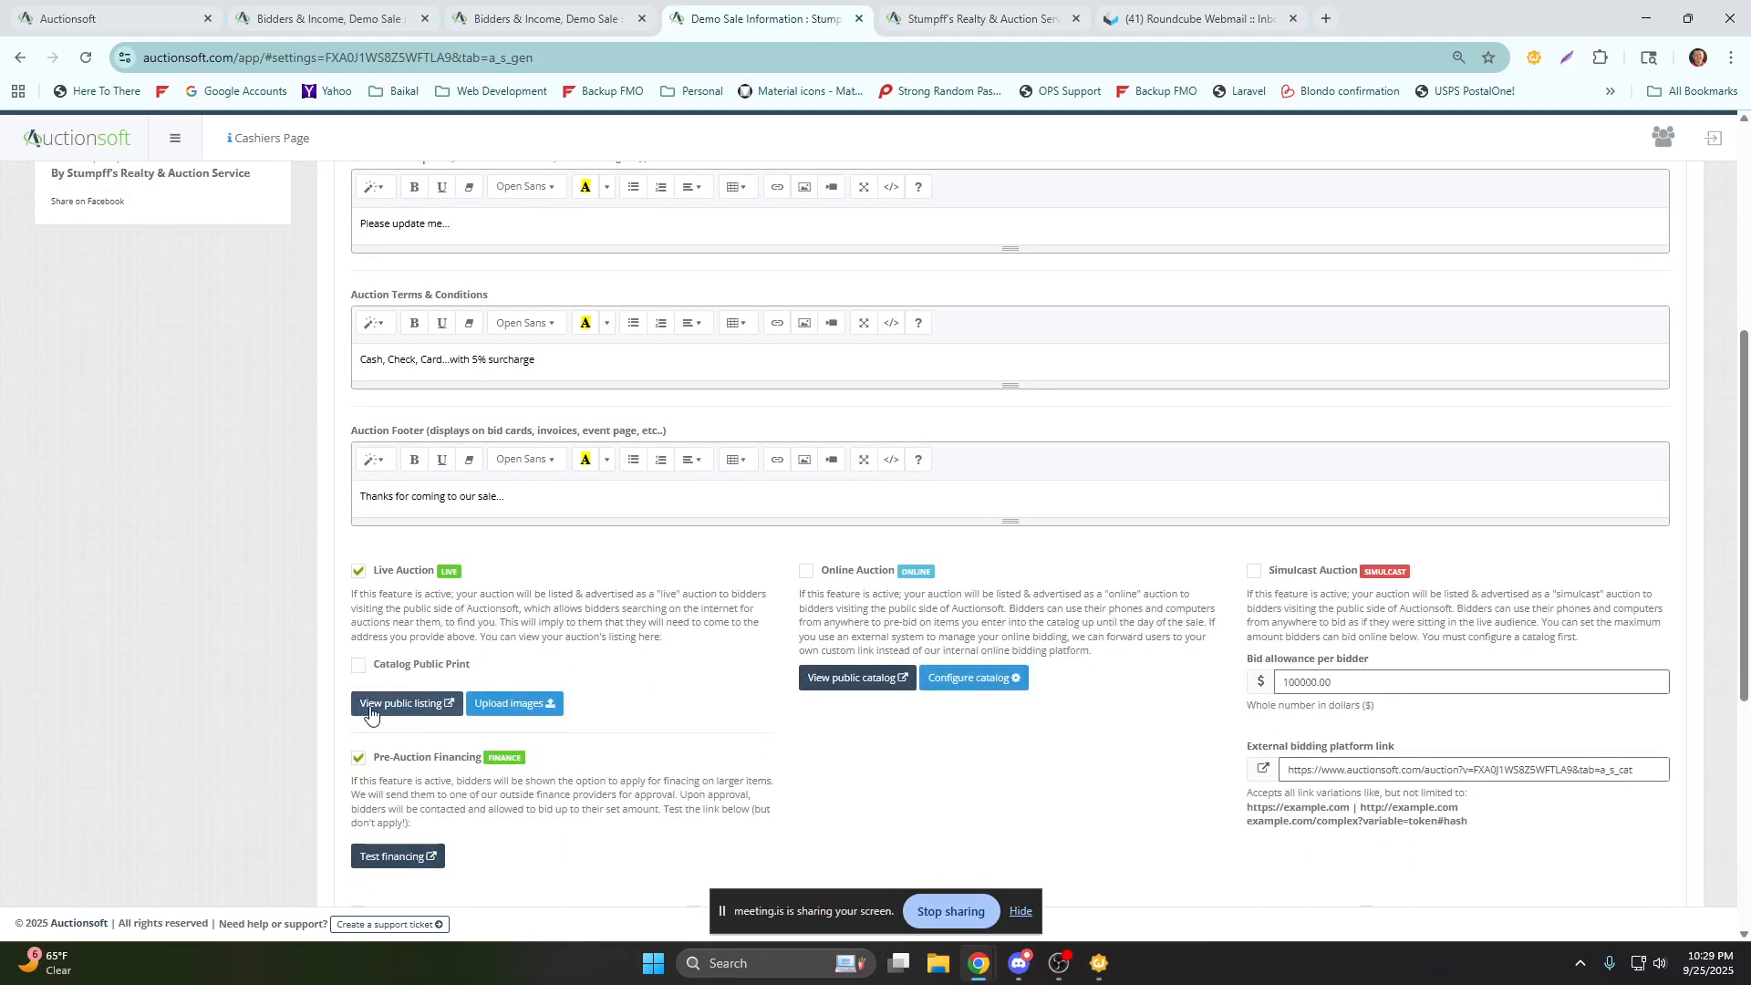
scroll(365, 707, "down", 1)
left_click(359, 666)
scroll(841, 696, "down", 3)
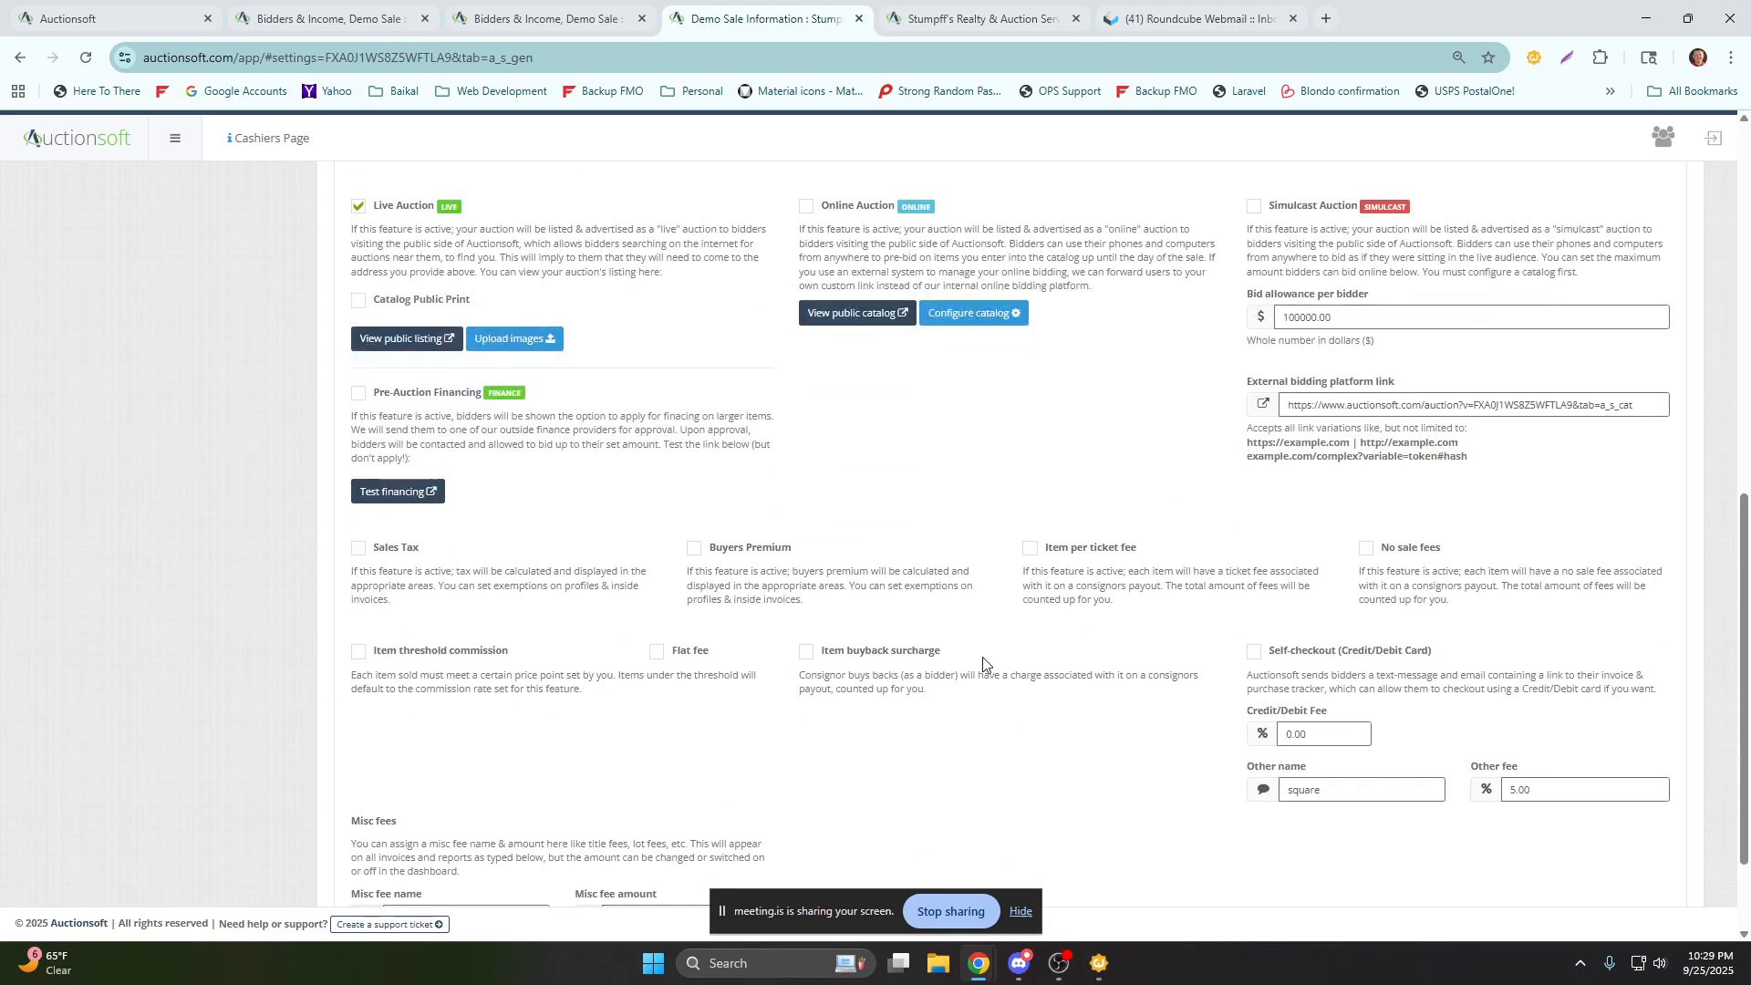
View the Auction Images settings, including the phone number field for sending an upload link, and return to the auction dashboard.
scroll(995, 680, "up", 4)
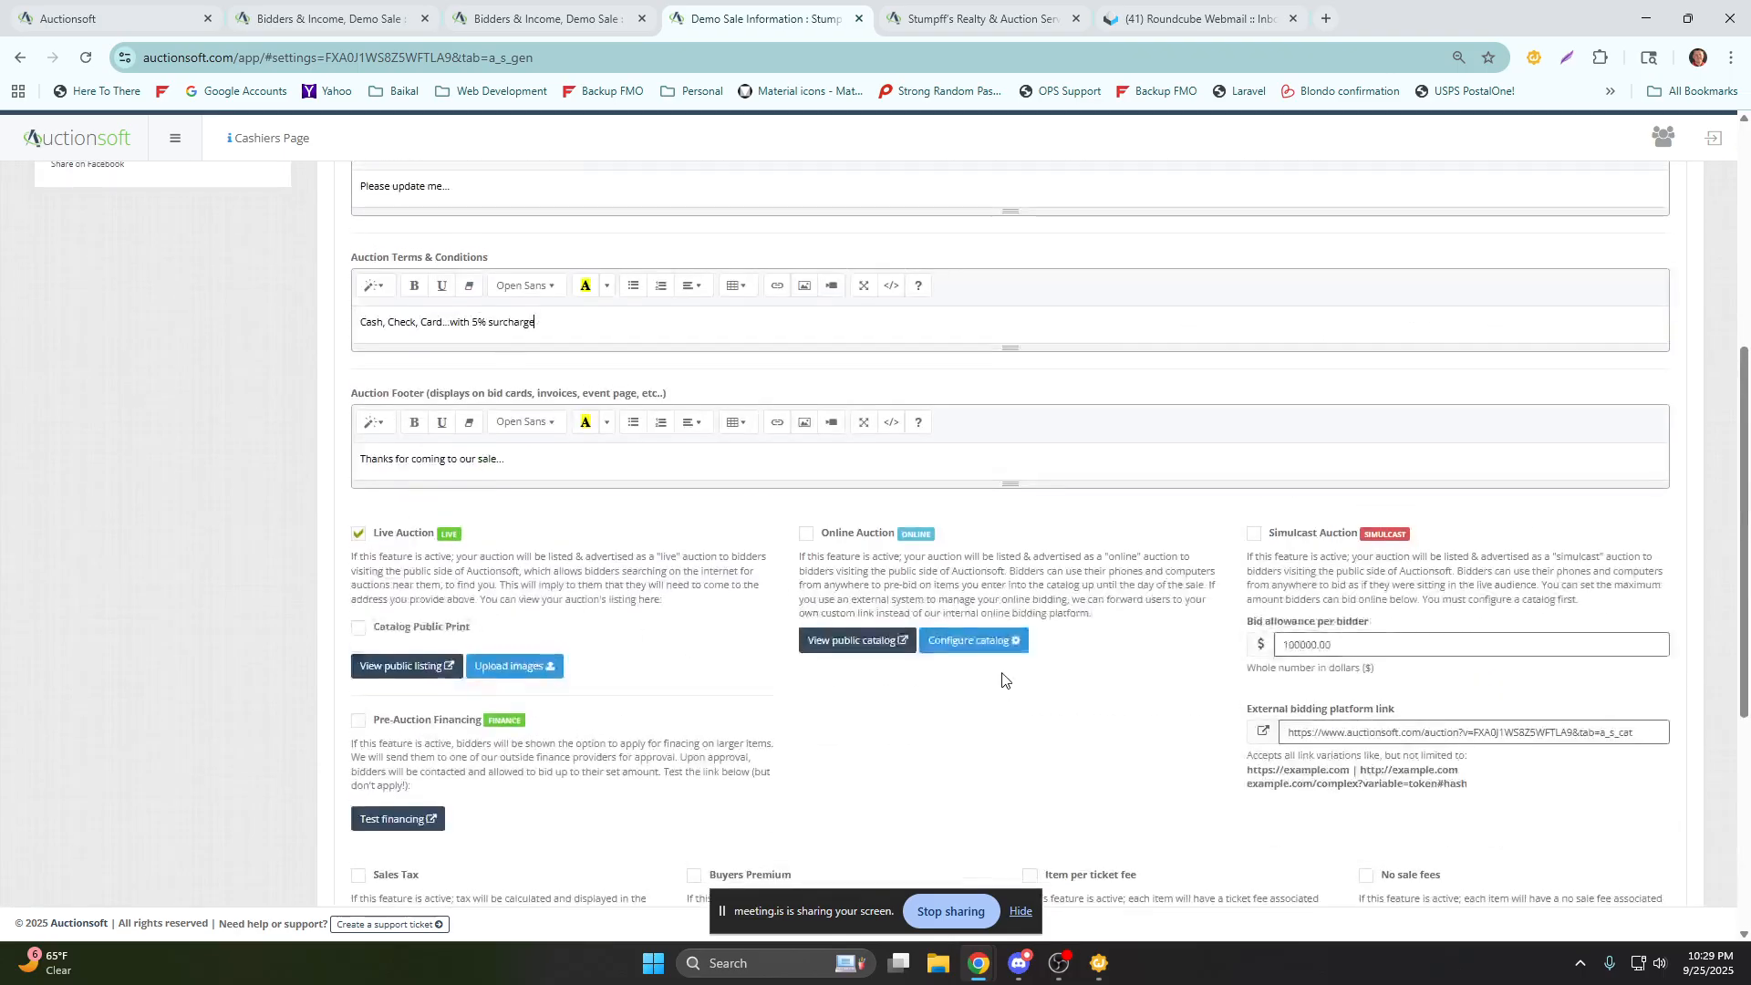
scroll(1002, 680, "up", 6)
left_click(1001, 274)
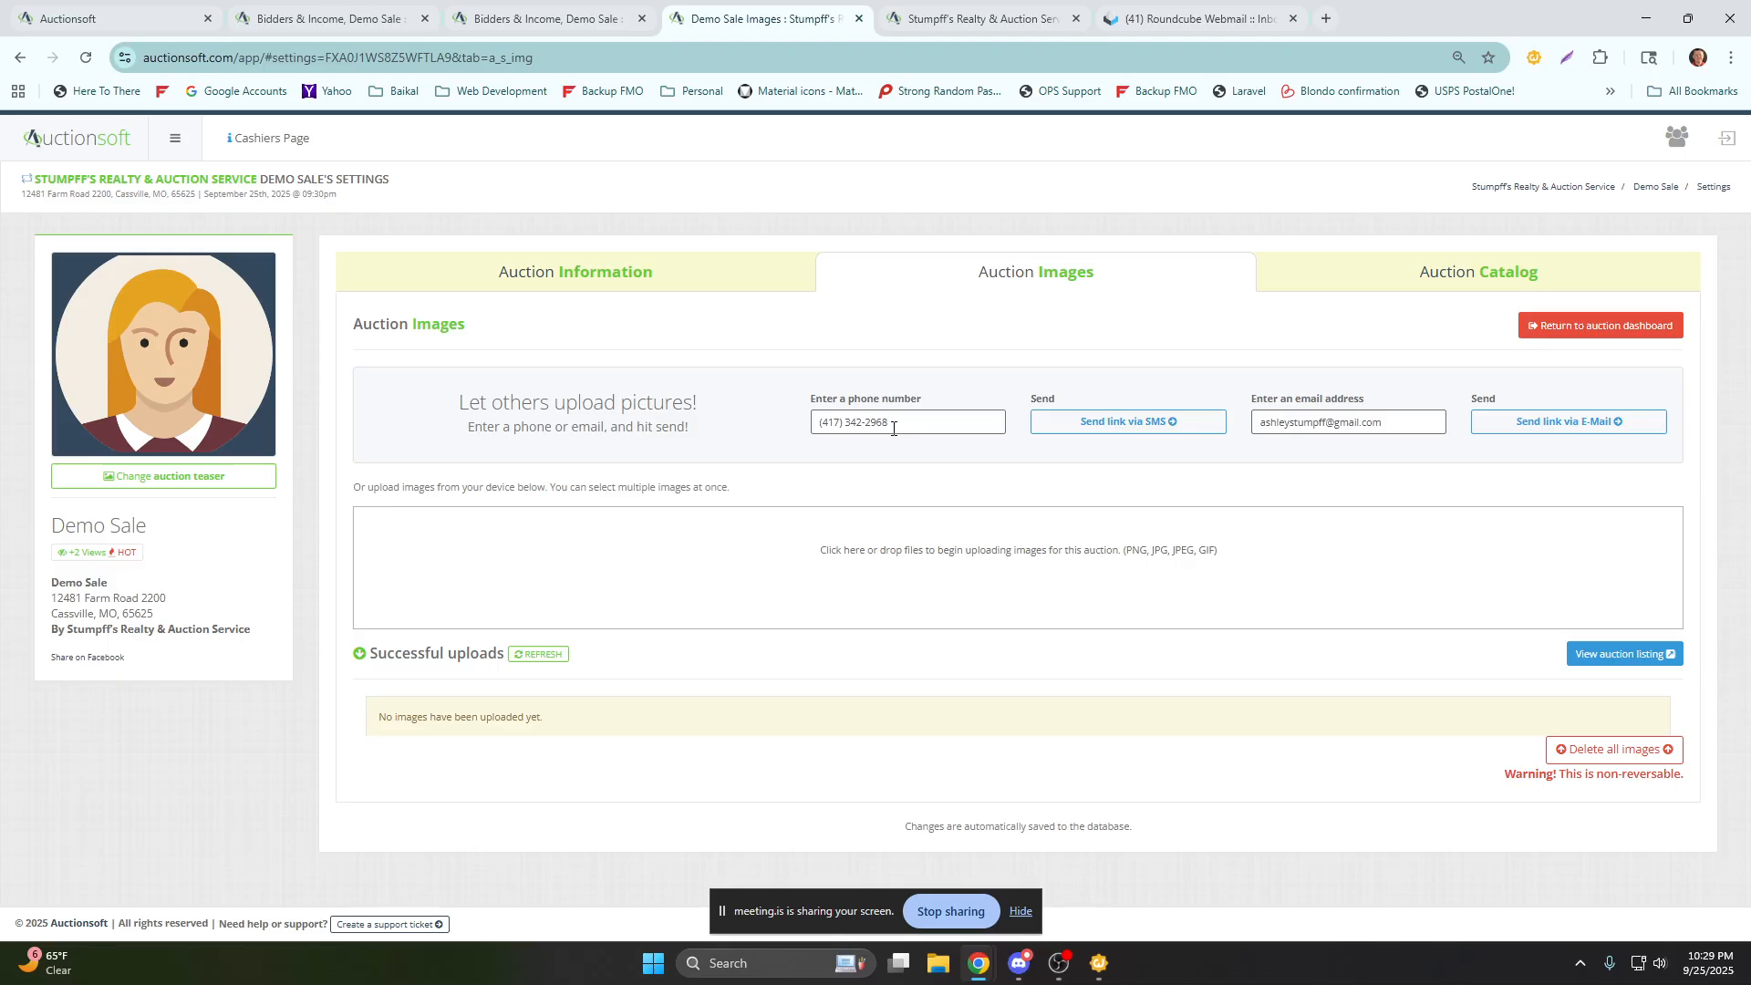
left_click(894, 428)
left_click(1555, 330)
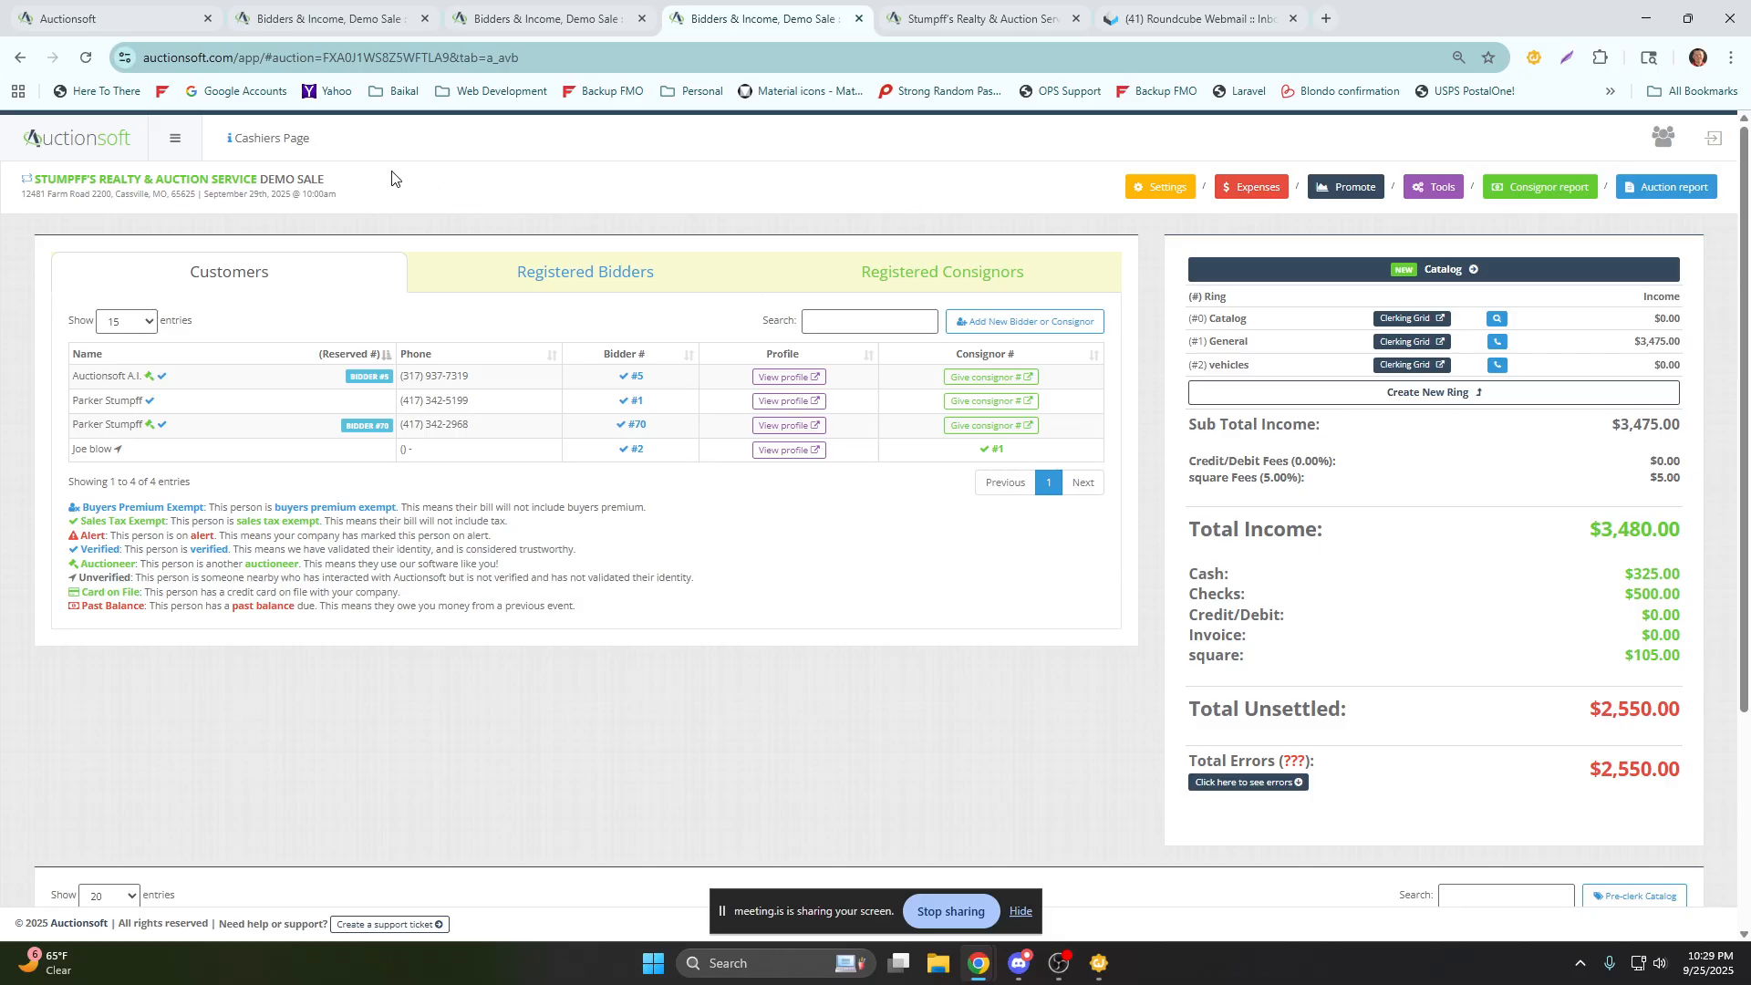
Close the clerking grid, webmail and two surplus Demo Sale dashboard pages, keeping one dashboard open.
left_click(992, 20)
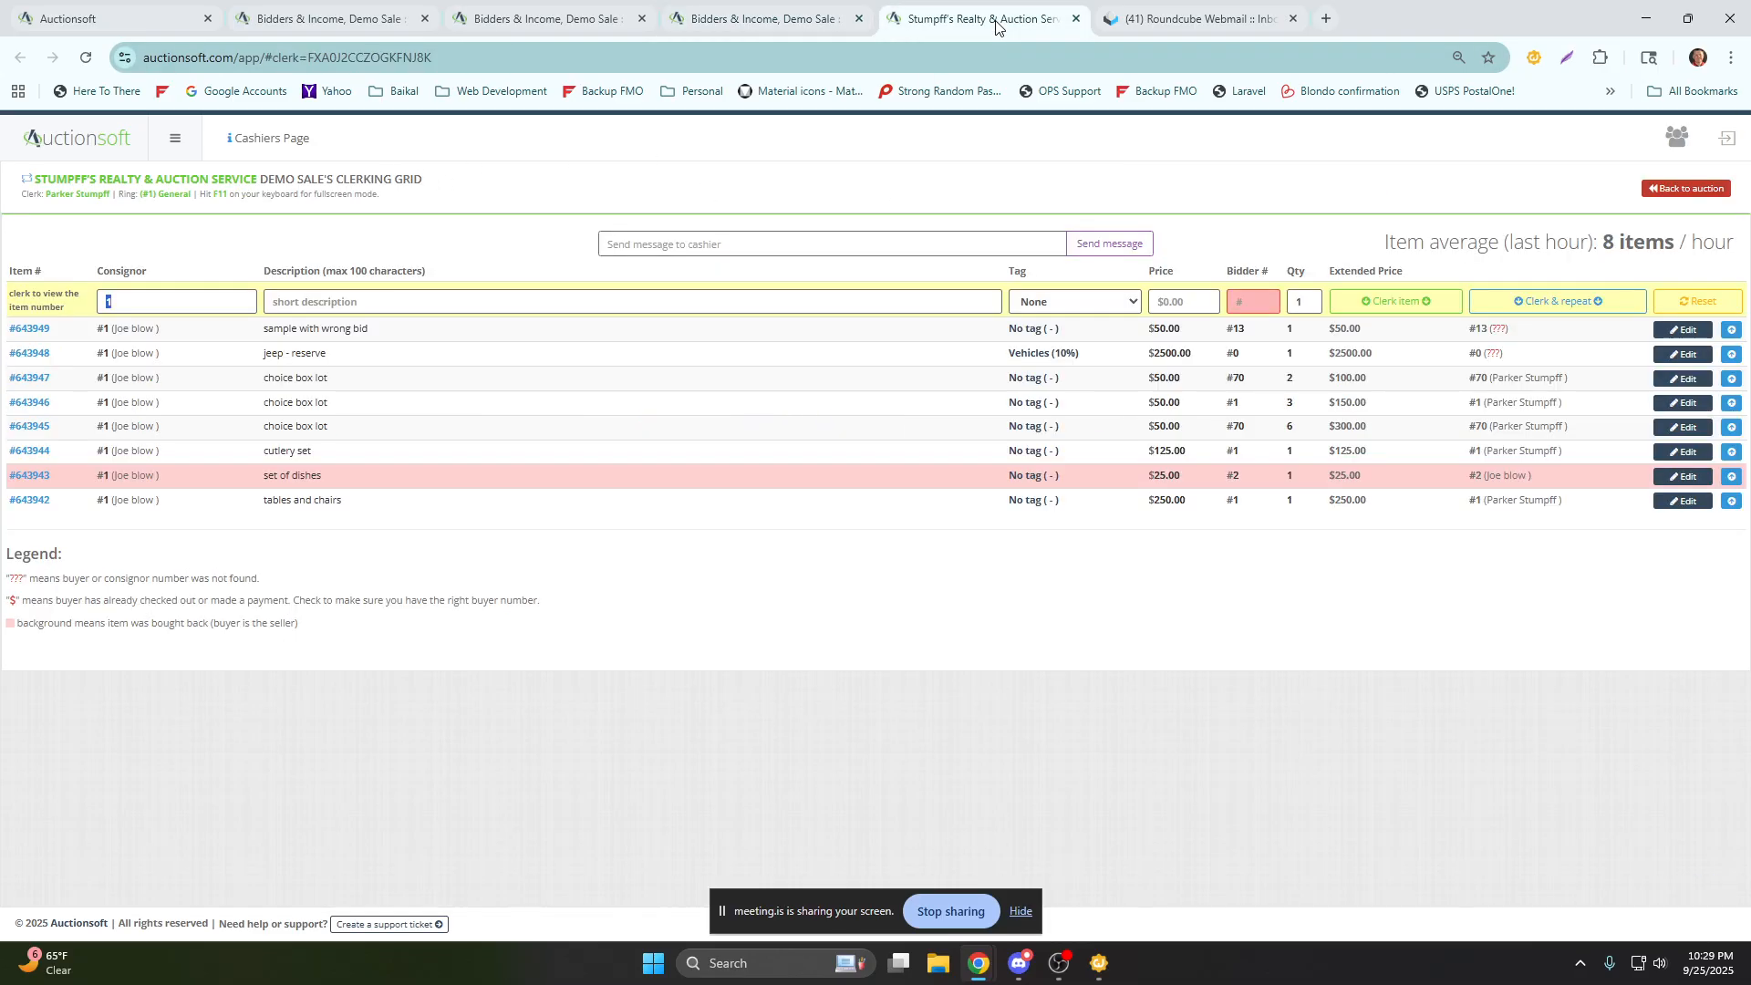
left_click(1074, 19)
left_click(602, 21)
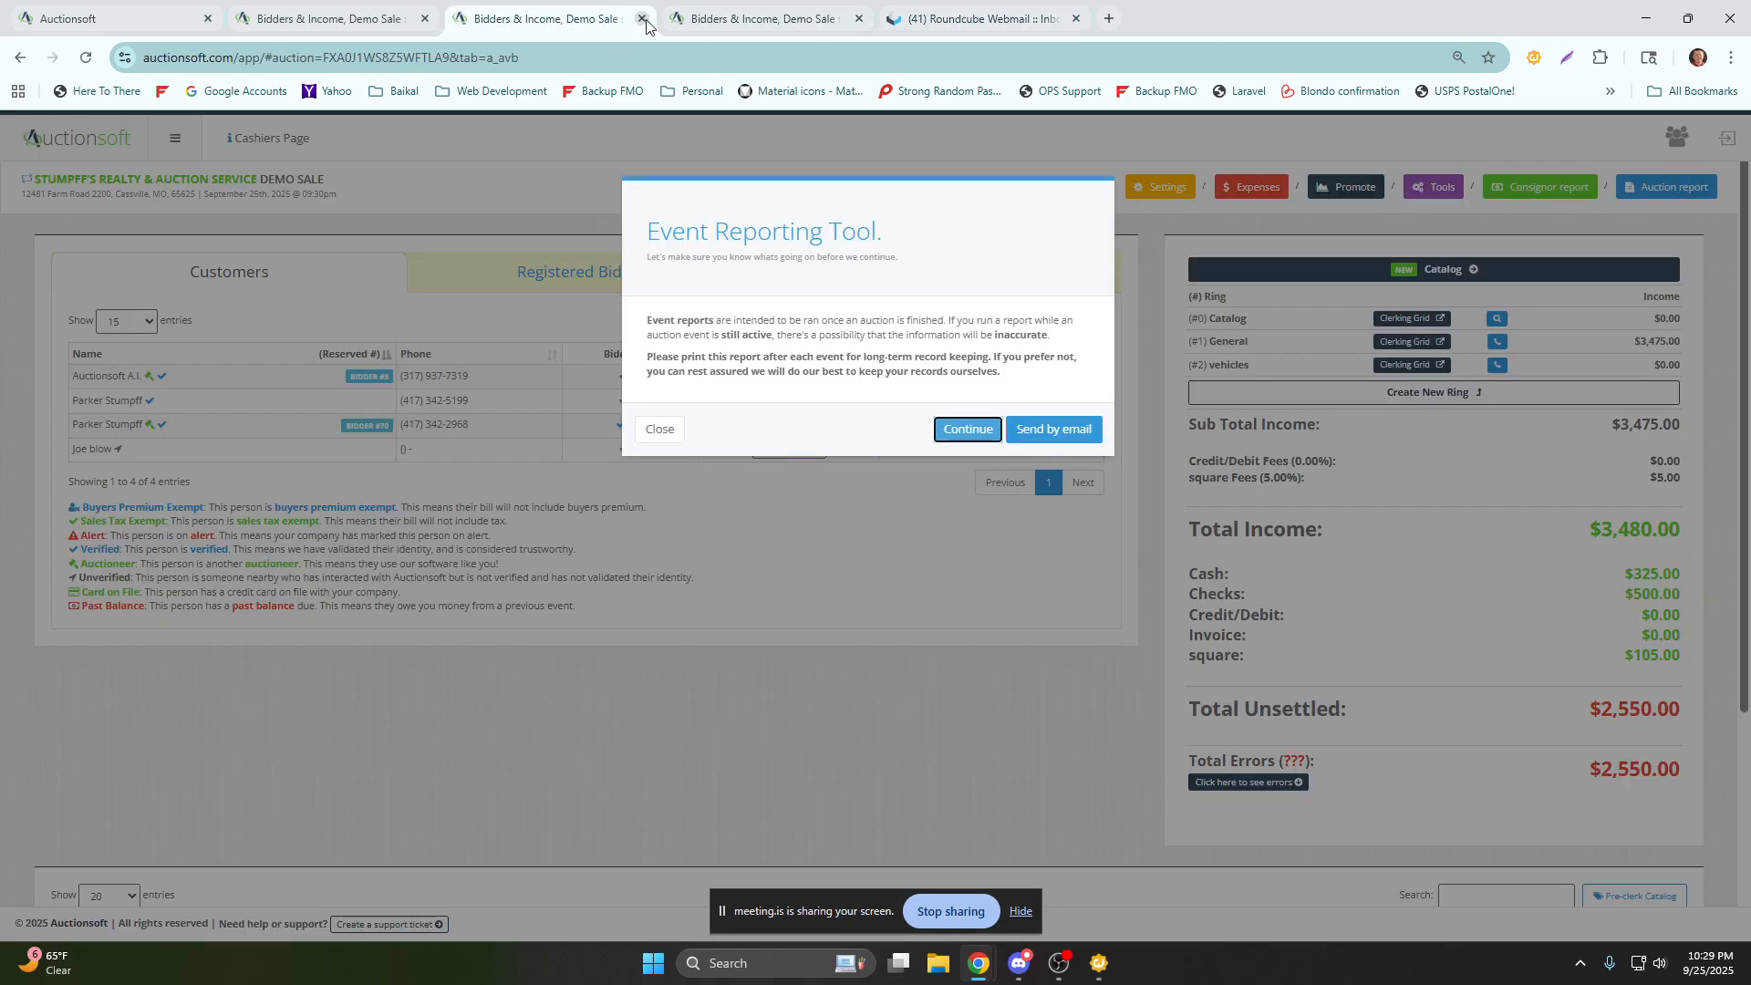
left_click(642, 18)
left_click(859, 18)
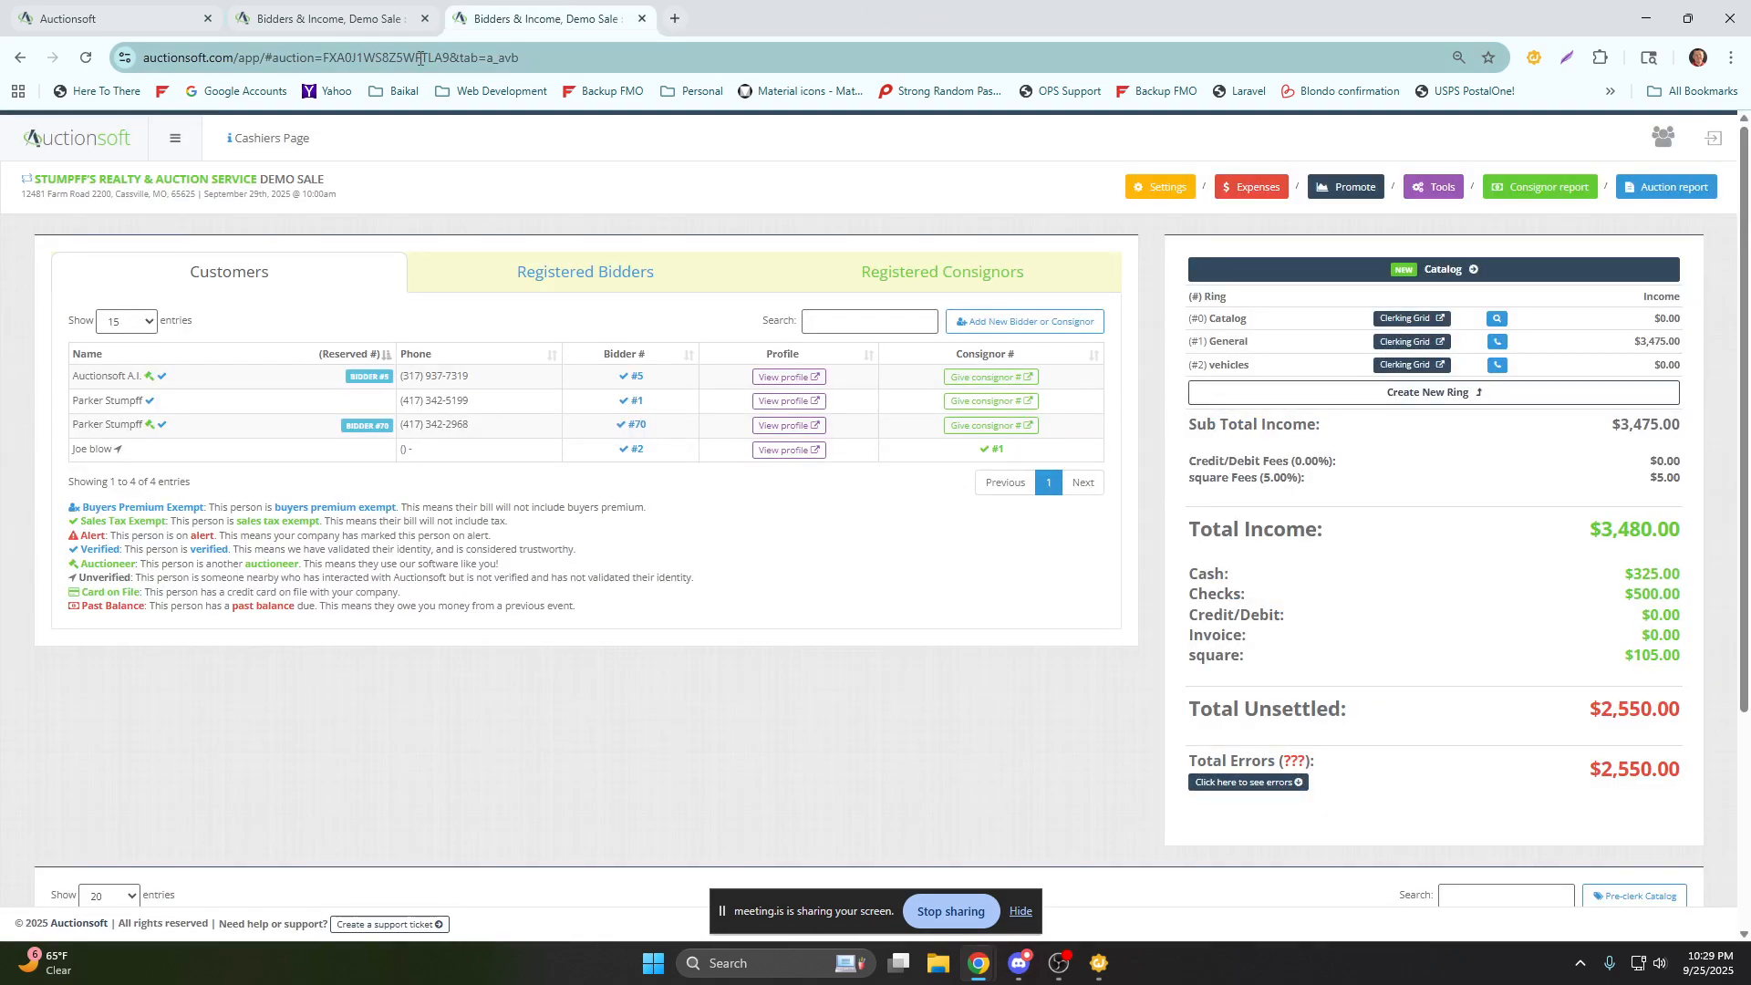
left_click(425, 19)
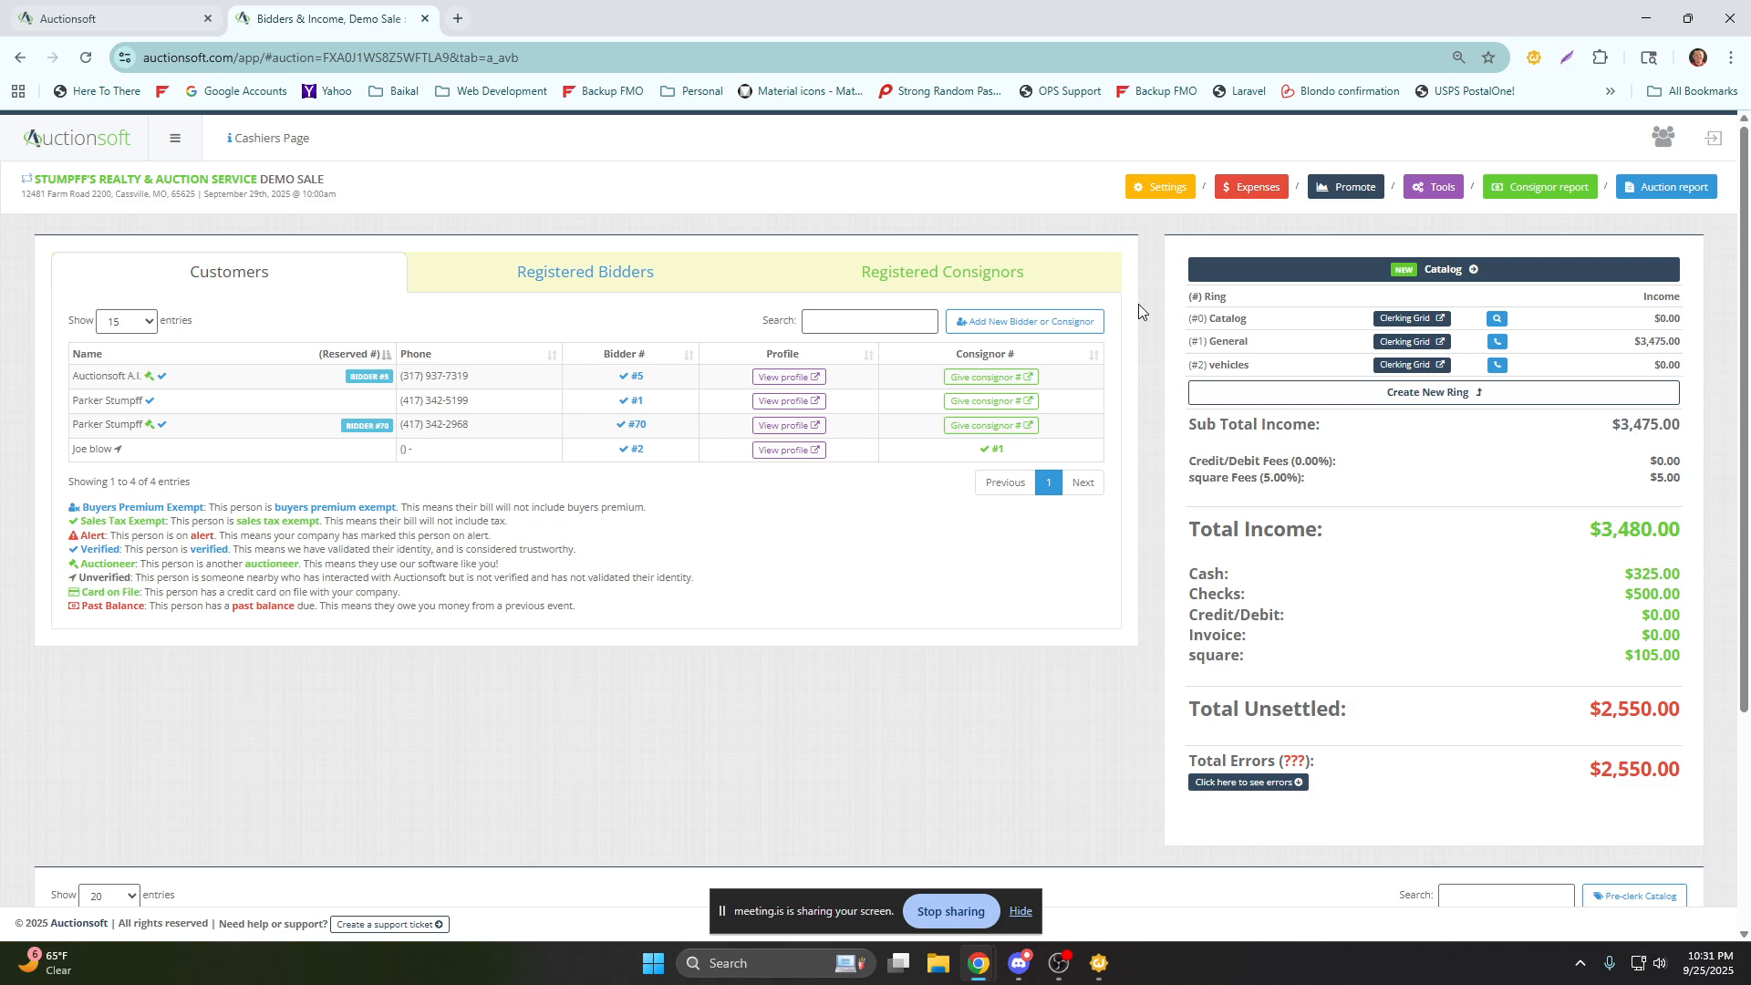
scroll(1150, 328, "down", 3)
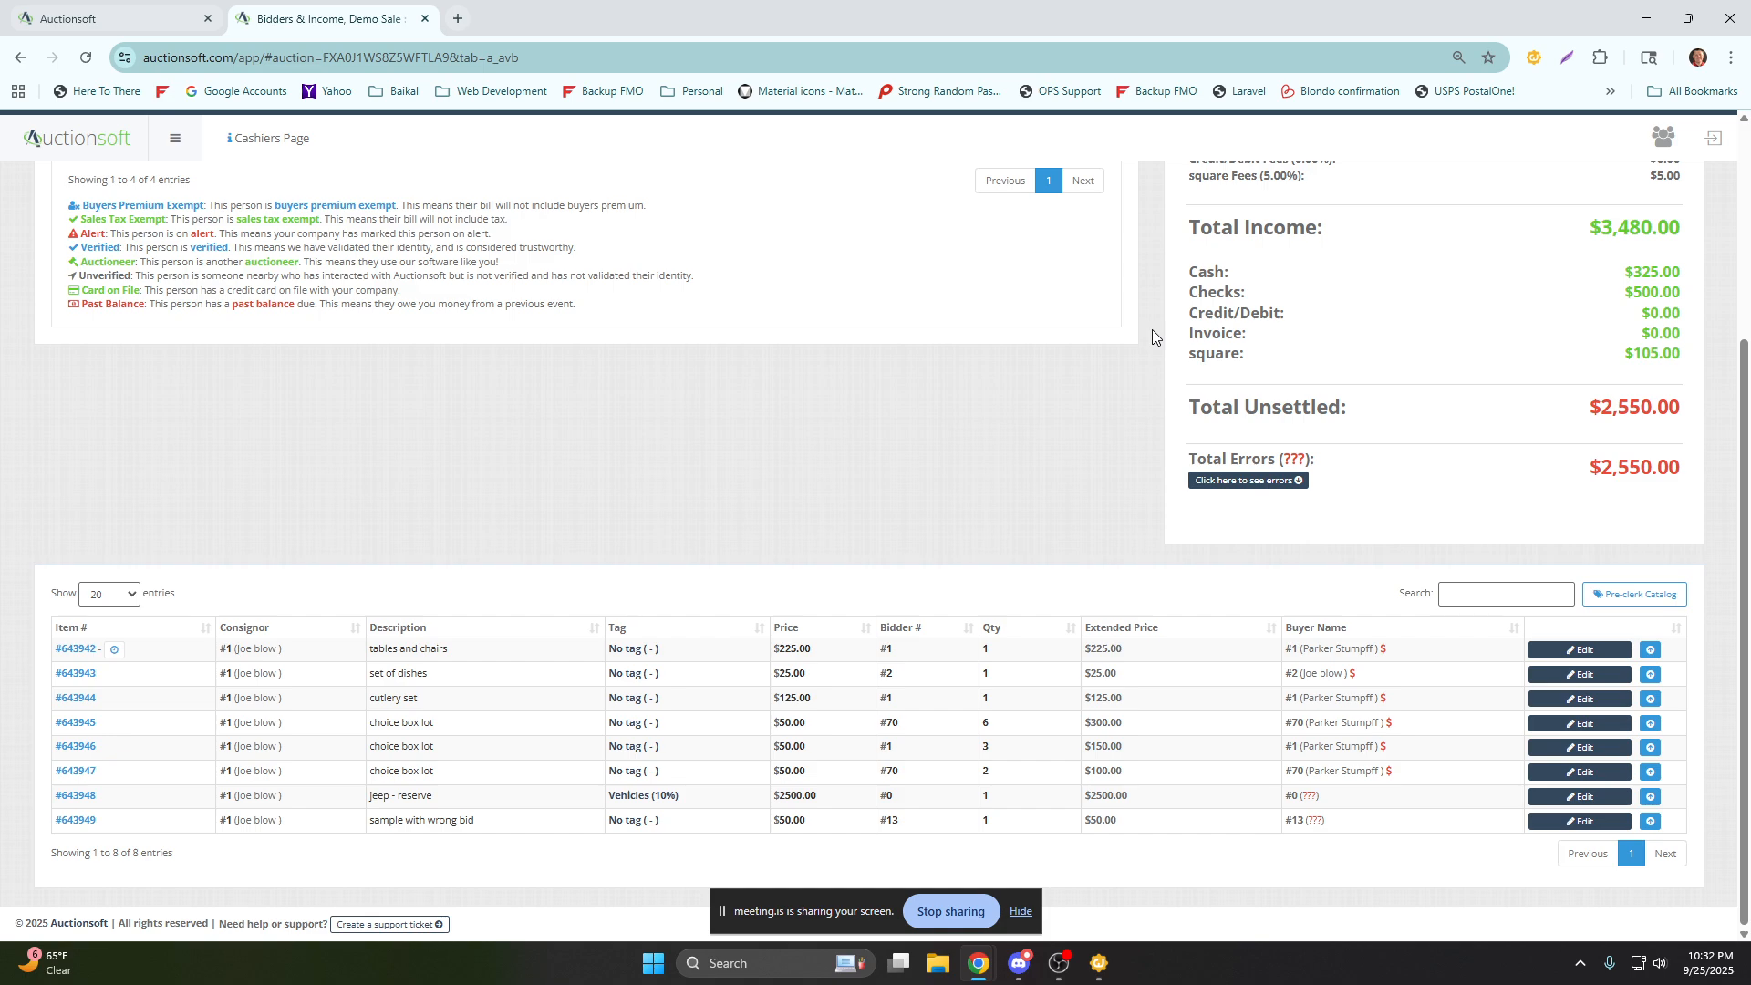
scroll(1152, 331, "up", 3)
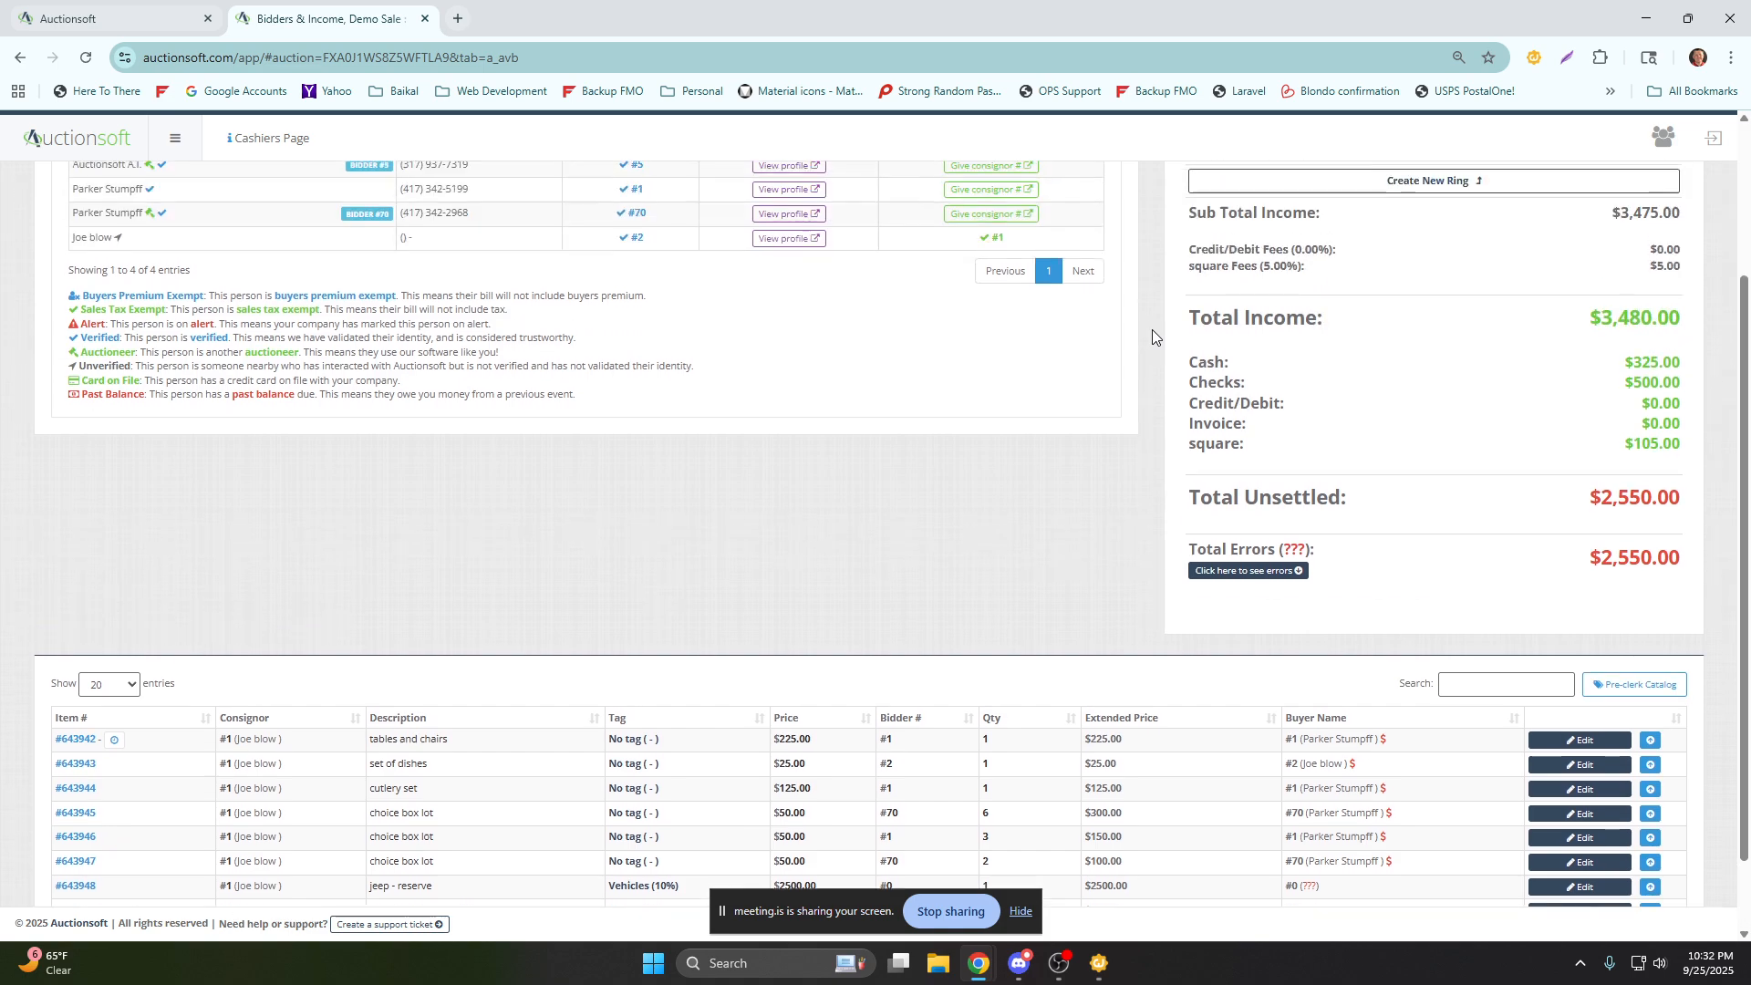